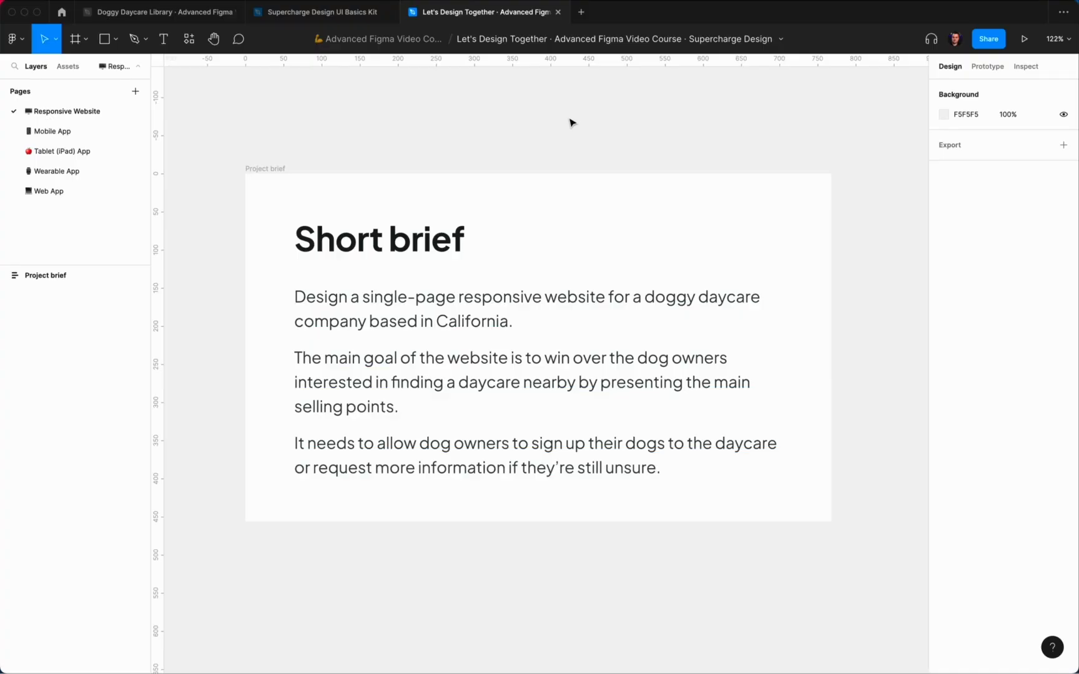
# Step: Copy the five frames from the UI Basics Kit's Responsive Websites page
pyautogui.scroll(-5, 570, 122)
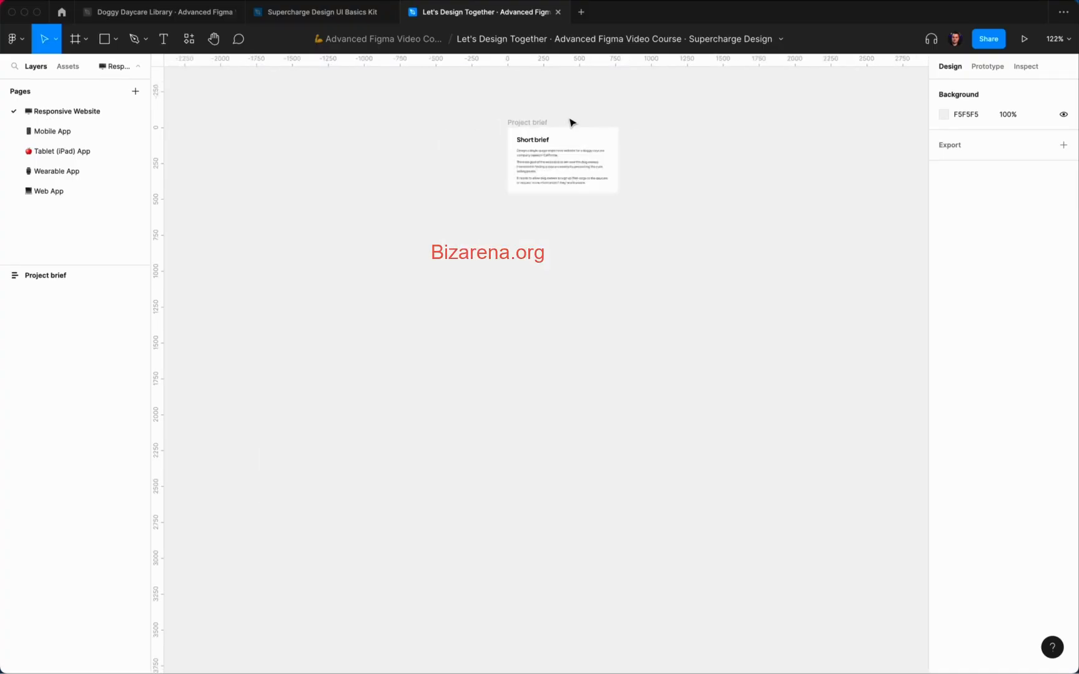
pyautogui.hscroll(3, 571, 123)
pyautogui.click(342, 15)
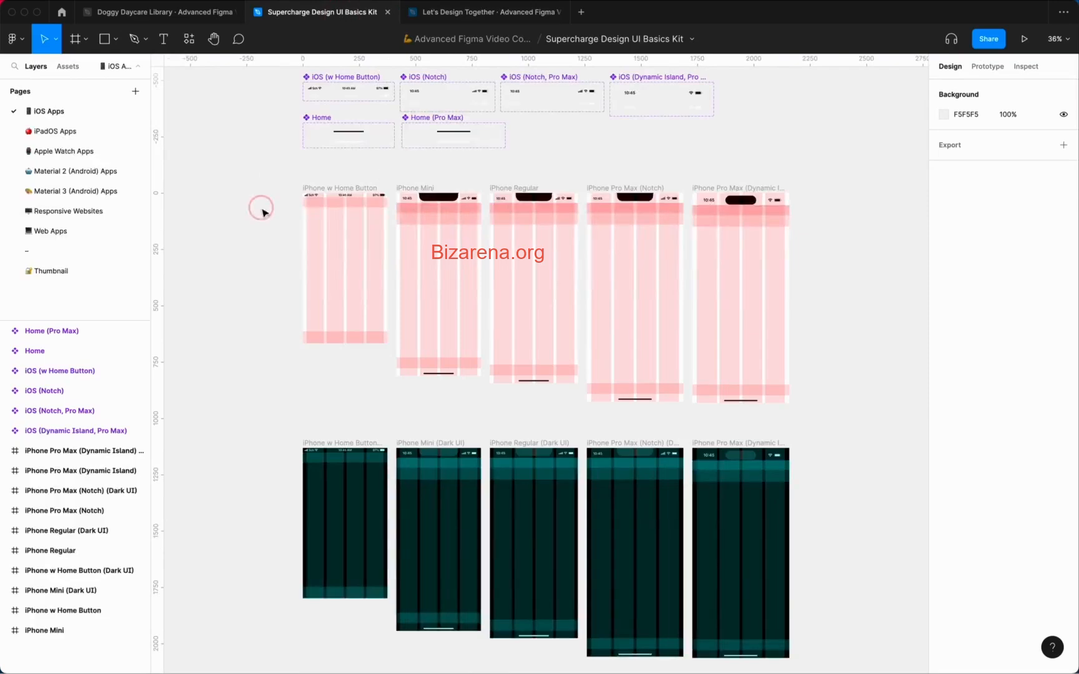
pyautogui.click(69, 211)
pyautogui.moveTo(342, 219); pyautogui.dragTo(626, 489)
pyautogui.press('super+c')
pyautogui.press('Escape')
# Step: Paste the frames into Let's Design Together just below the Project brief
pyautogui.click(457, 10)
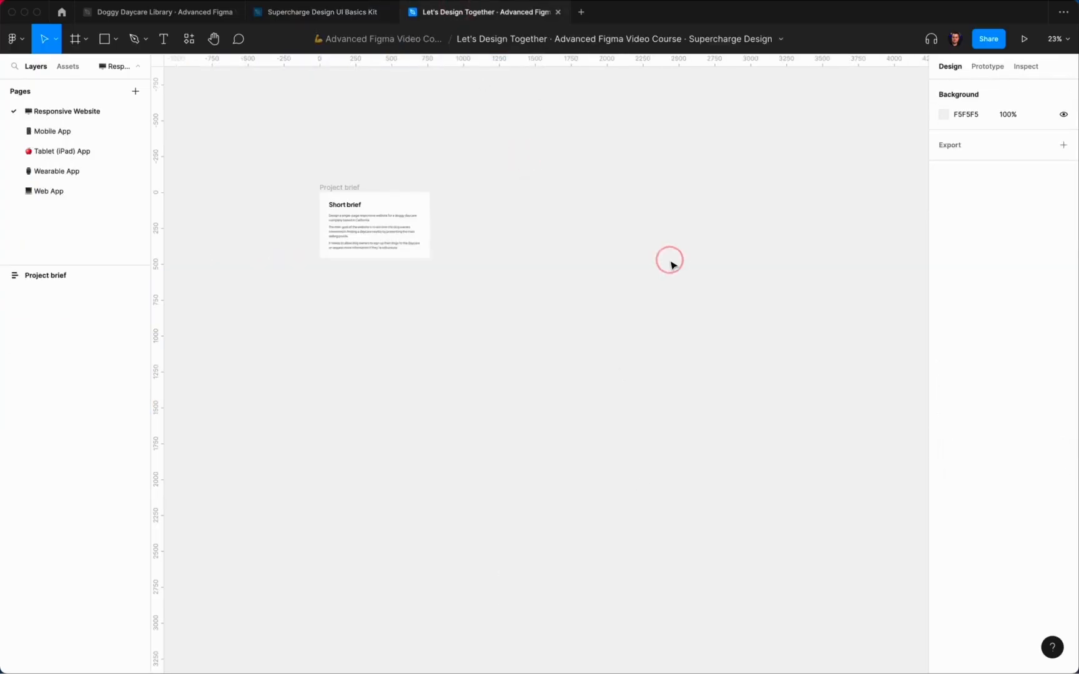
pyautogui.press('super+v')
pyautogui.scroll(-3, 503, 260)
pyautogui.moveTo(277, 320); pyautogui.dragTo(385, 337)
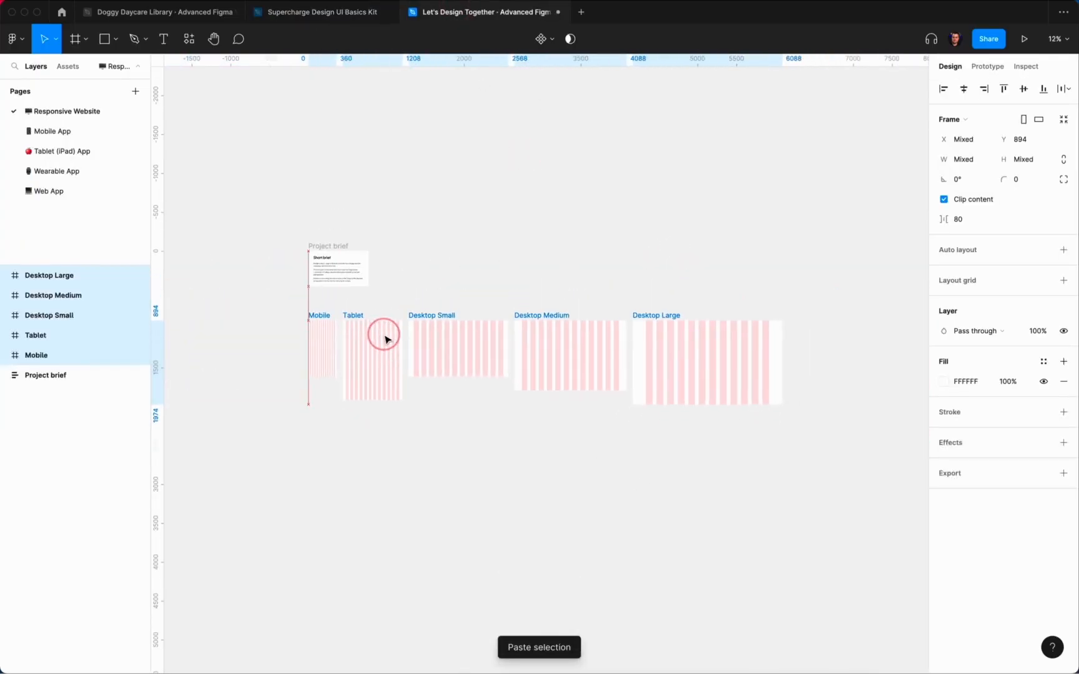
pyautogui.press('alt')
pyautogui.press('Down')
pyautogui.hotkey('shift', 'Up')
pyautogui.hotkey('shift', 'Up')
pyautogui.hotkey('shift', 'Up')
pyautogui.hotkey('shift', 'Up')
pyautogui.hotkey('shift', 'Up')
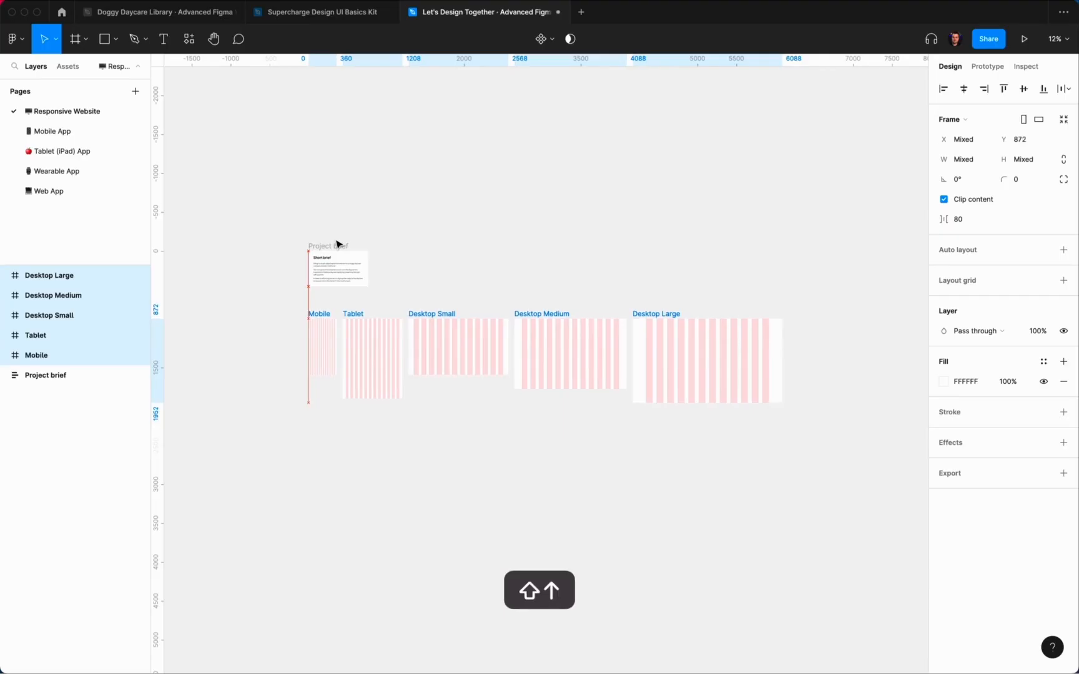
# Step: Move the Tablet and three Desktop frames to the right, away from Mobile
pyautogui.click(439, 240)
pyautogui.scroll(-1, 440, 241)
pyautogui.hscroll(-1, 440, 240)
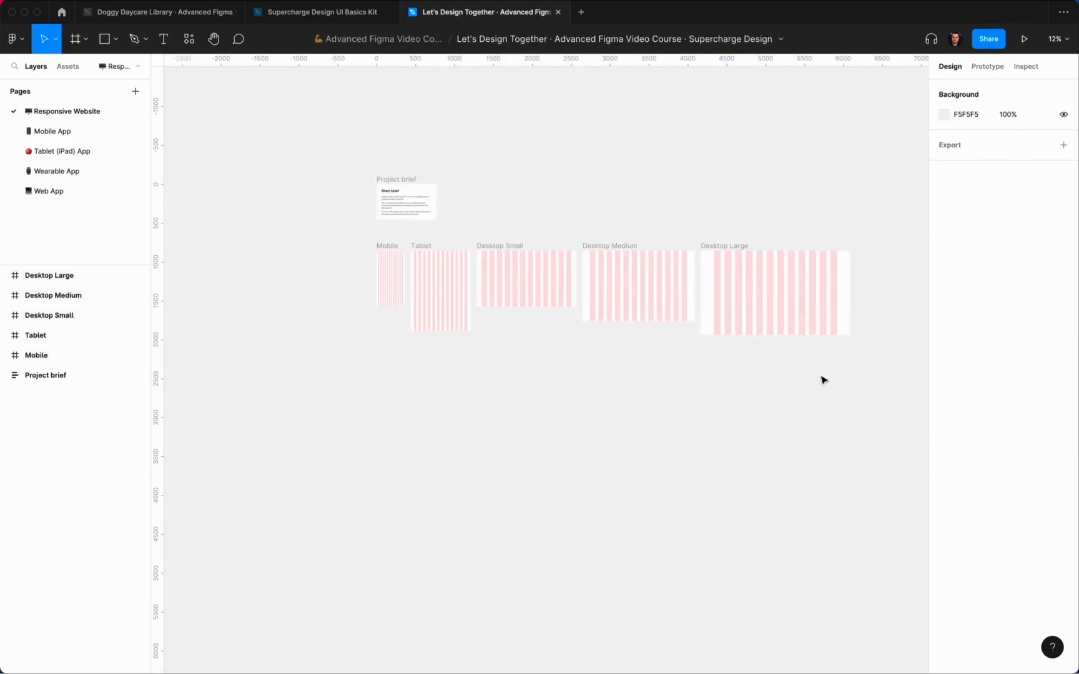
pyautogui.moveTo(881, 391); pyautogui.dragTo(643, 269)
pyautogui.click(381, 248)
# Step: Set the Mobile layout grid to a 24 margin and 4 stretch columns, keeping the 12 gutter
pyautogui.scroll(10, 391, 265)
pyautogui.scroll(-2, 686, 299)
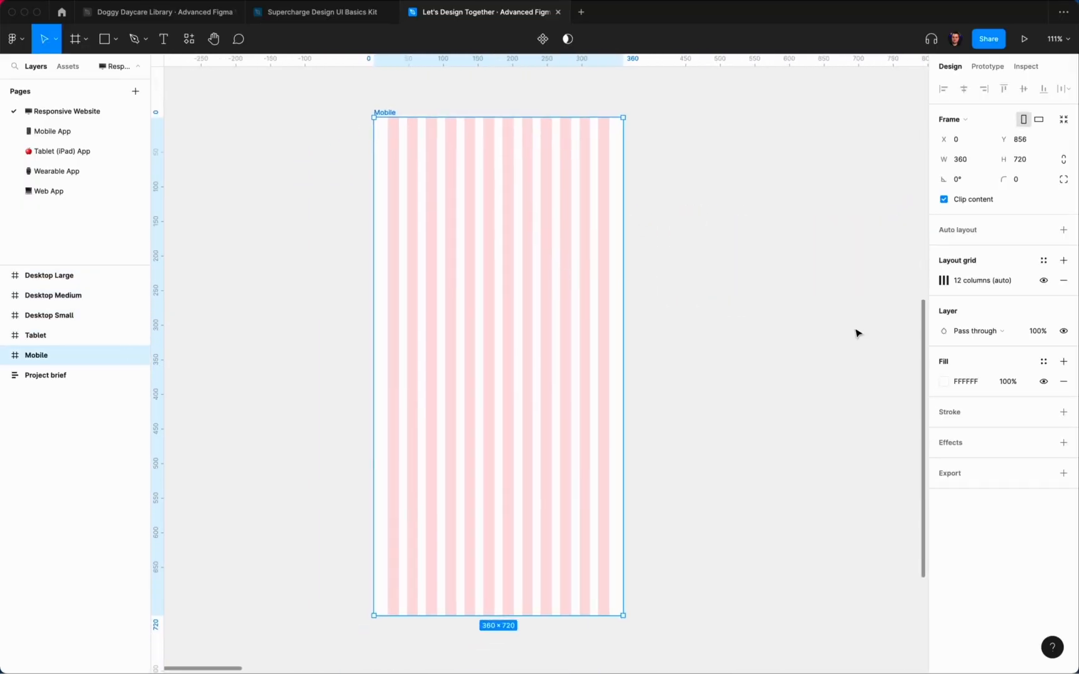
pyautogui.click(944, 281)
pyautogui.click(900, 378)
pyautogui.write('24')
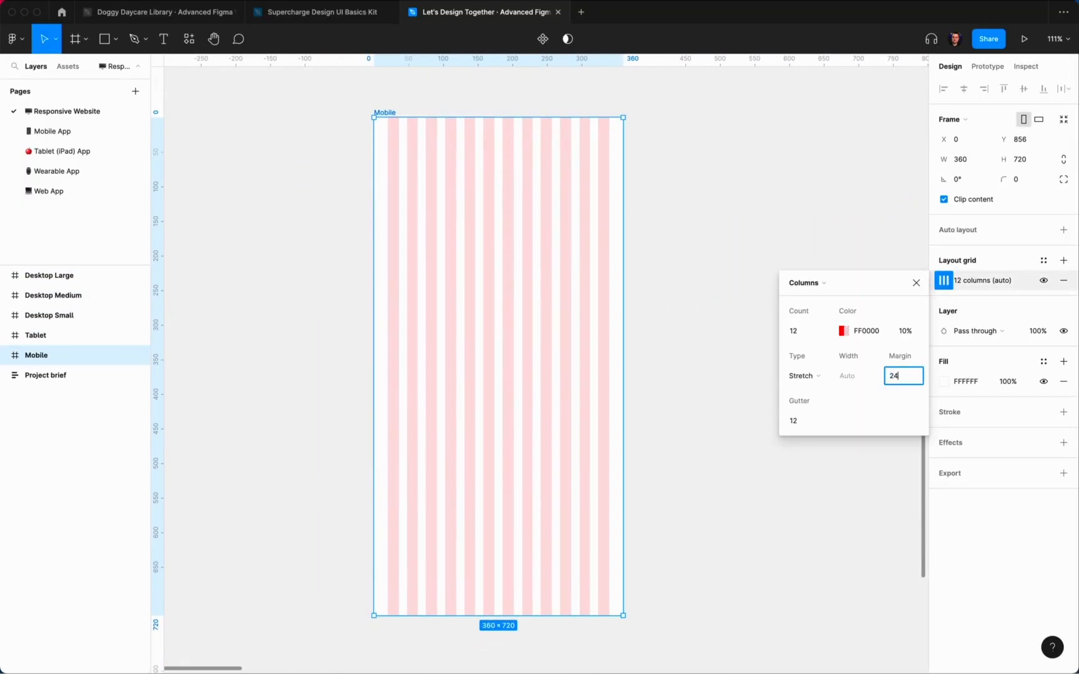
pyautogui.press('Return')
pyautogui.click(805, 422)
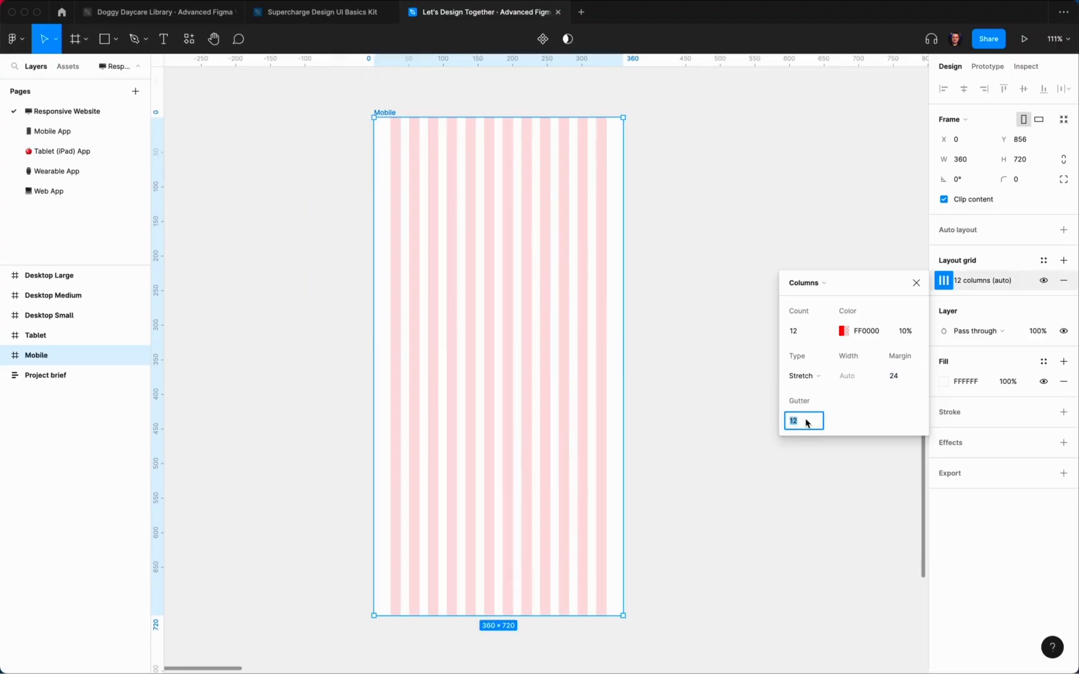
pyautogui.click(809, 334)
pyautogui.write('4')
pyautogui.press('Return')
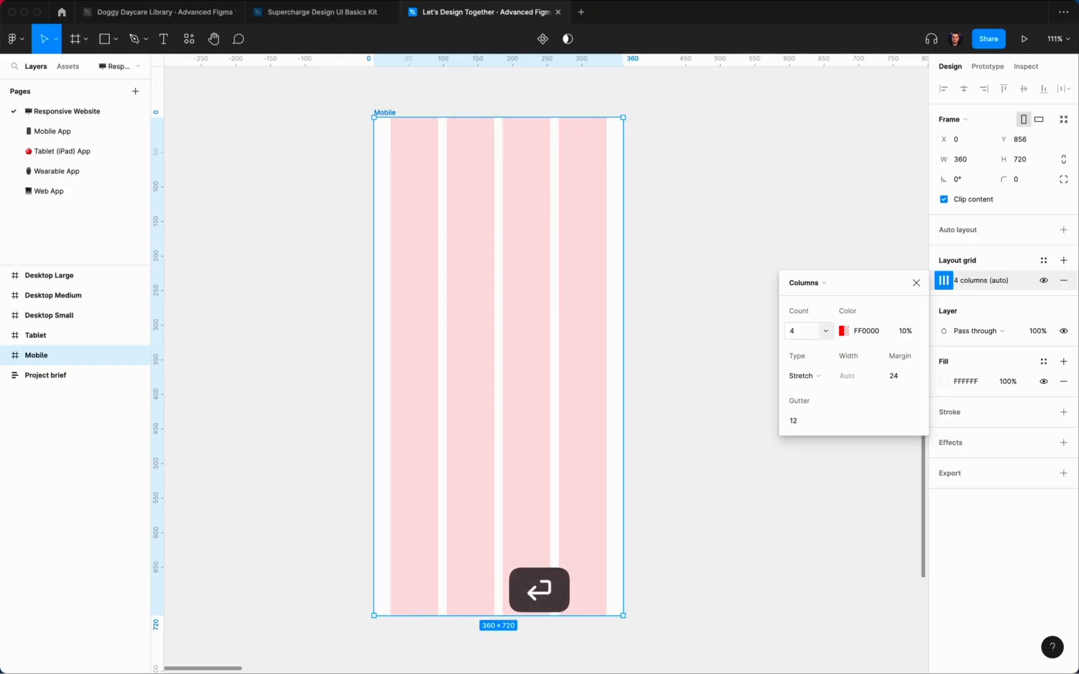
pyautogui.click(663, 147)
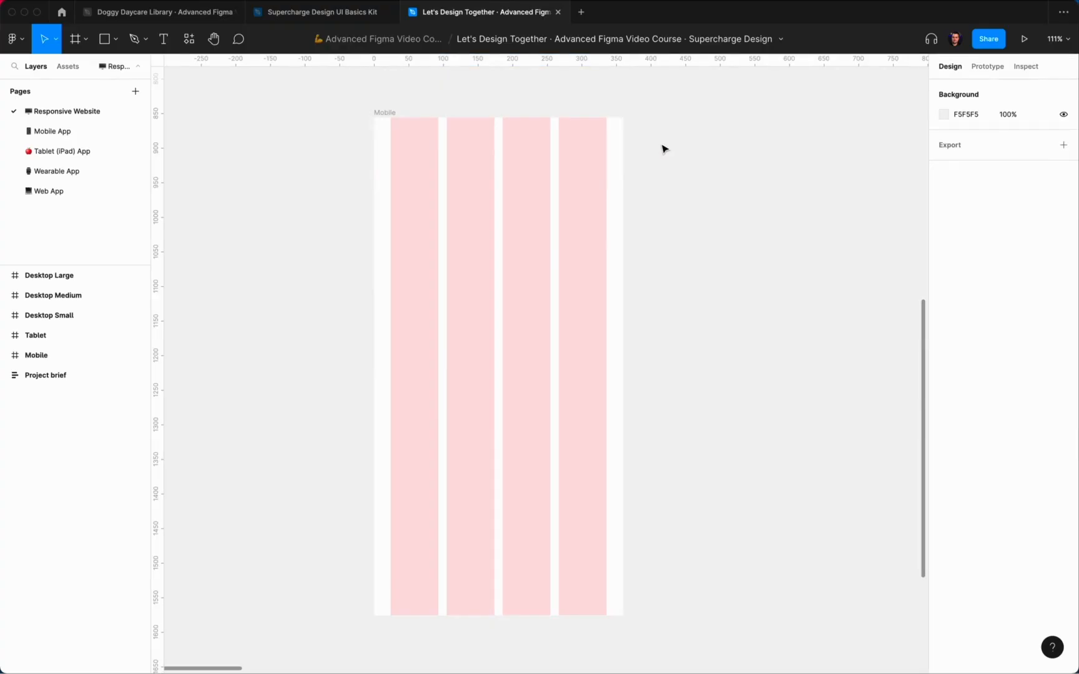
pyautogui.hscroll(-2, 663, 148)
pyautogui.scroll(1, 663, 148)
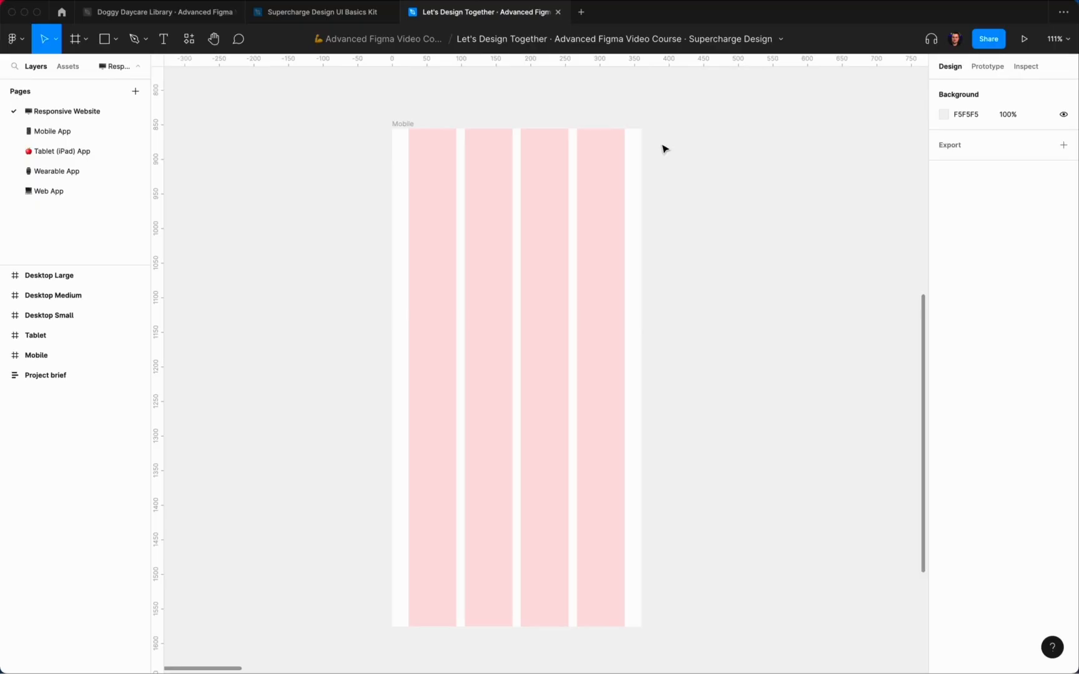
# Step: Draw Frame 1 as a 360×56 header atop Mobile, then show the library's Branding page
pyautogui.click(402, 125)
pyautogui.press('f')
pyautogui.moveTo(401, 138)
pyautogui.mouseDown()
pyautogui.moveTo(521, 193)
pyautogui.moveTo(457, 164)
pyautogui.moveTo(641, 150)
pyautogui.mouseUp()
pyautogui.click(1023, 161)
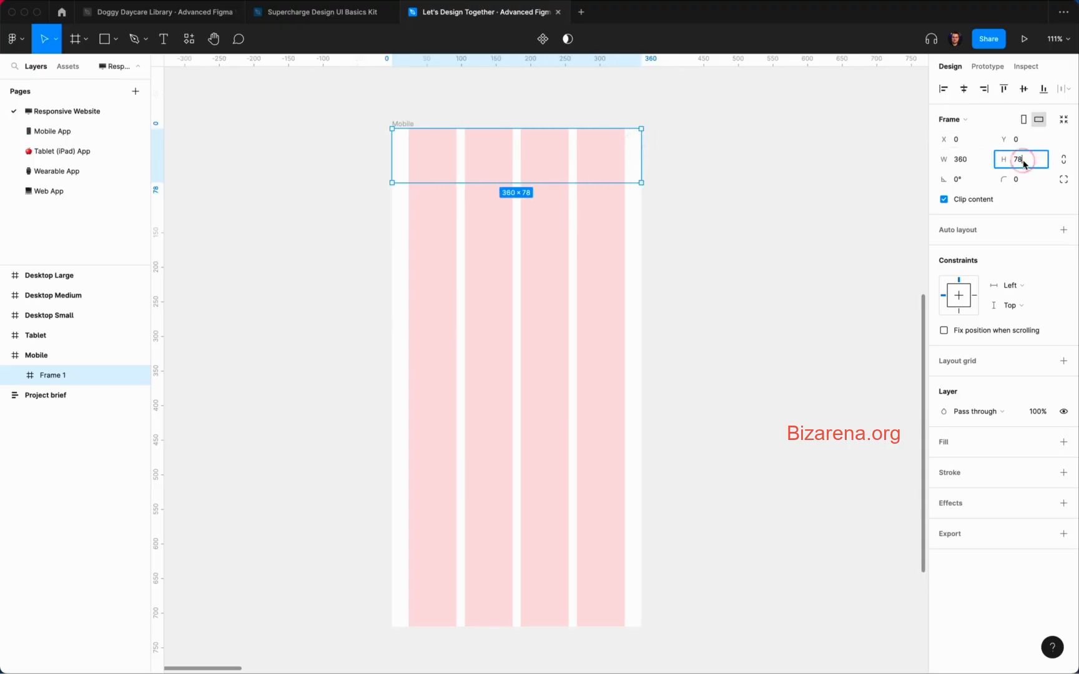
pyautogui.write('56')
pyautogui.press('Return')
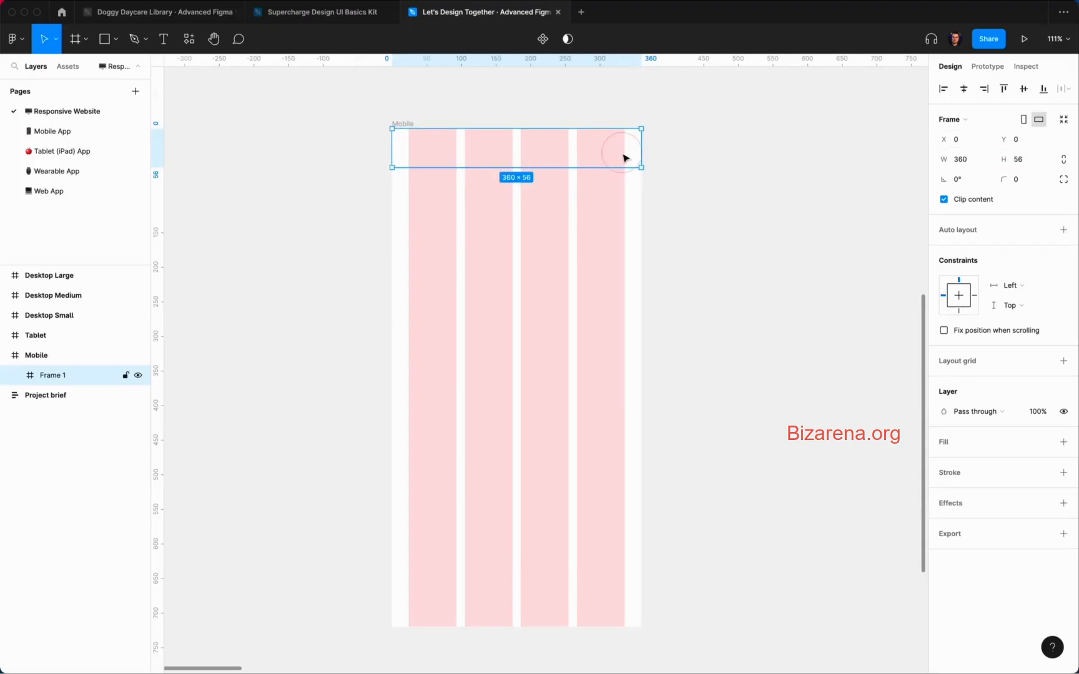
pyautogui.click(144, 12)
pyautogui.click(69, 111)
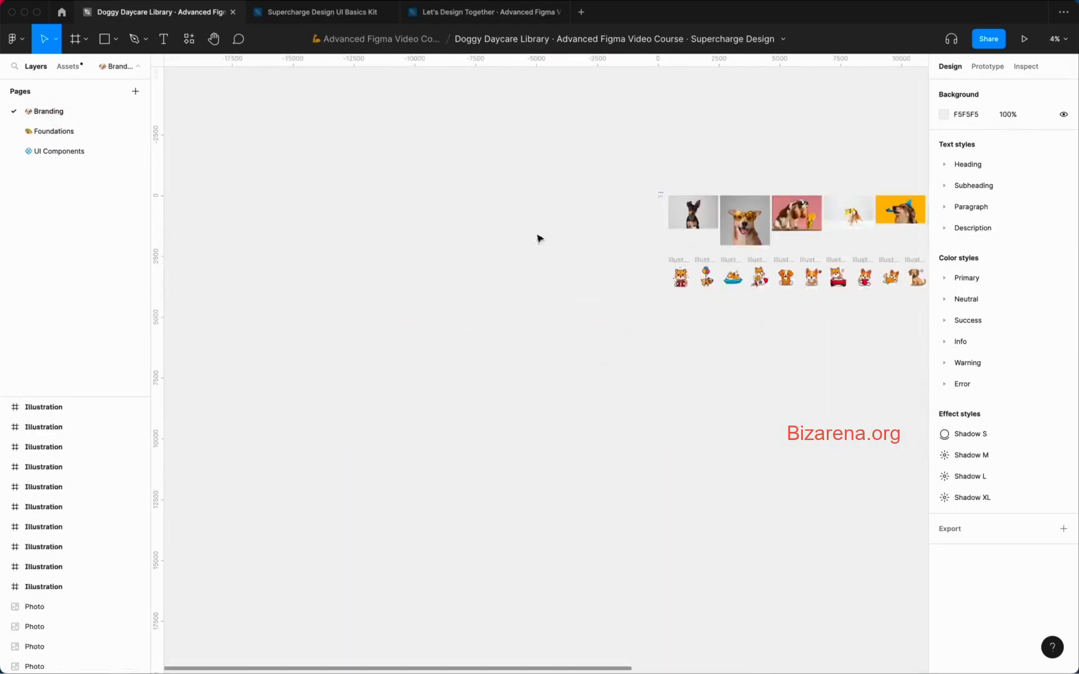
# Step: Copy the Pawsome logo variant with text and paste it into Frame 1
pyautogui.scroll(15, 661, 199)
pyautogui.scroll(2, 643, 163)
pyautogui.click(610, 219)
pyautogui.press('super+c')
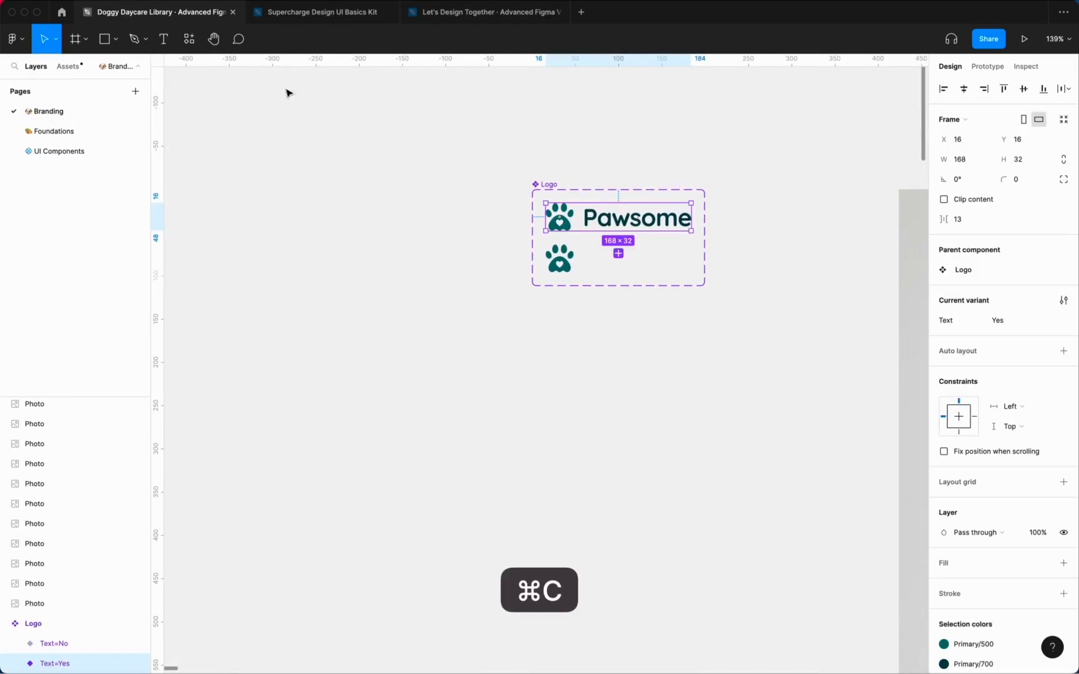
pyautogui.click(482, 12)
pyautogui.press('super+v')
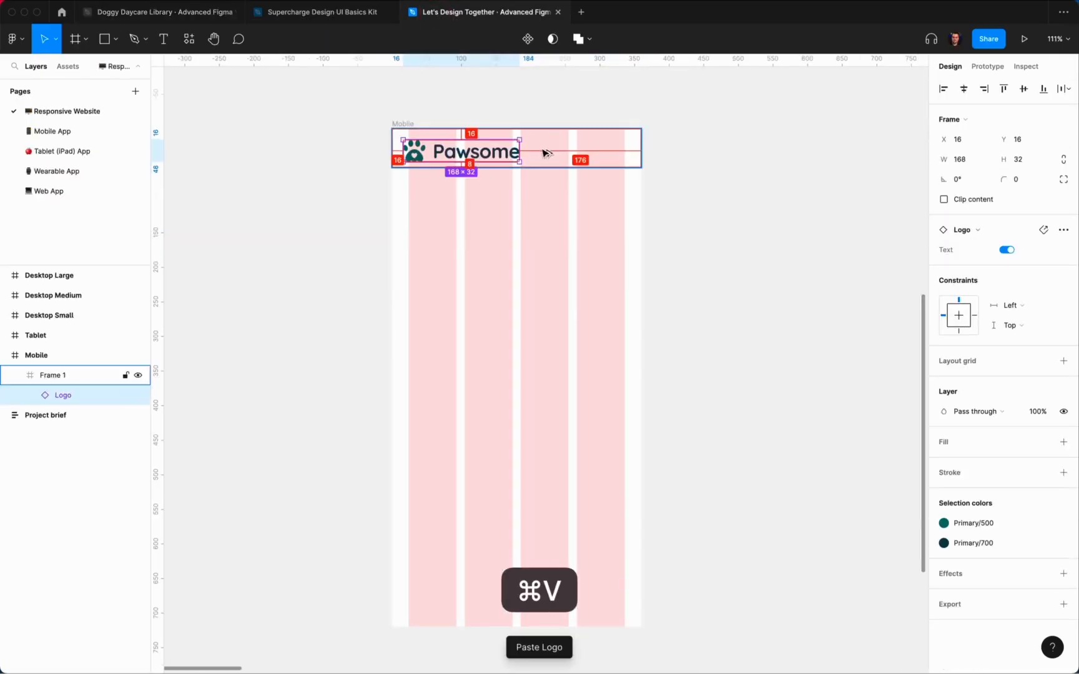
# Step: Scale the logo proportionally to 24 tall and inset it 24 from the left
pyautogui.click(1064, 159)
pyautogui.click(1036, 159)
pyautogui.write('24')
pyautogui.press('Return')
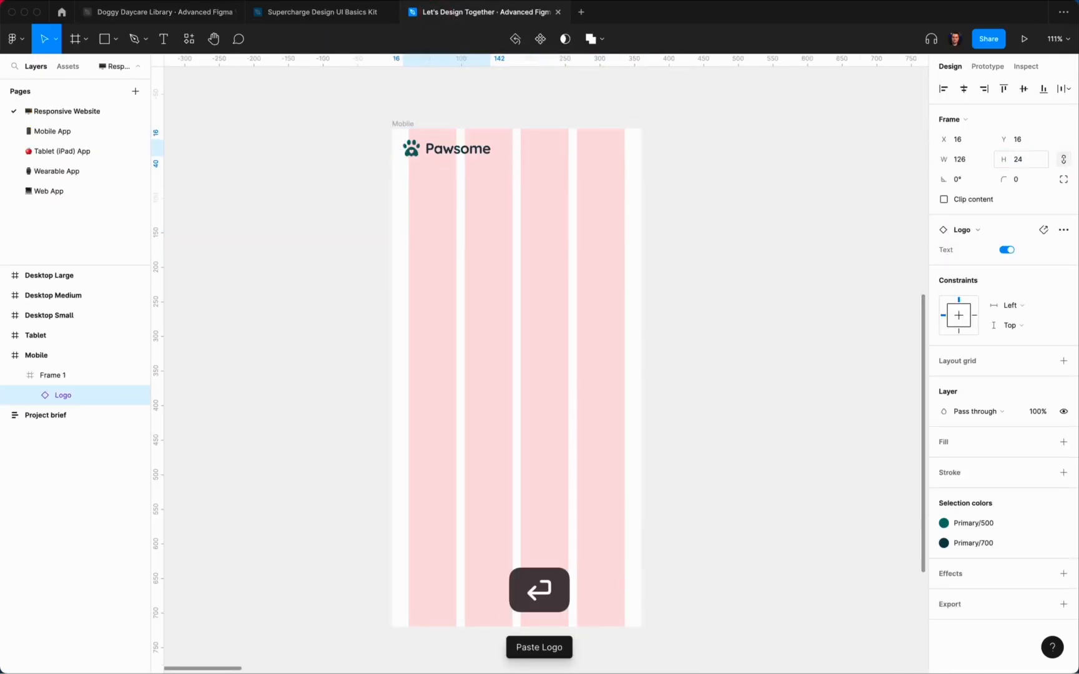
pyautogui.click(944, 88)
pyautogui.hotkey('shift', 'Right')
pyautogui.hotkey('shift', 'Right')
pyautogui.hotkey('shift', 'Right')
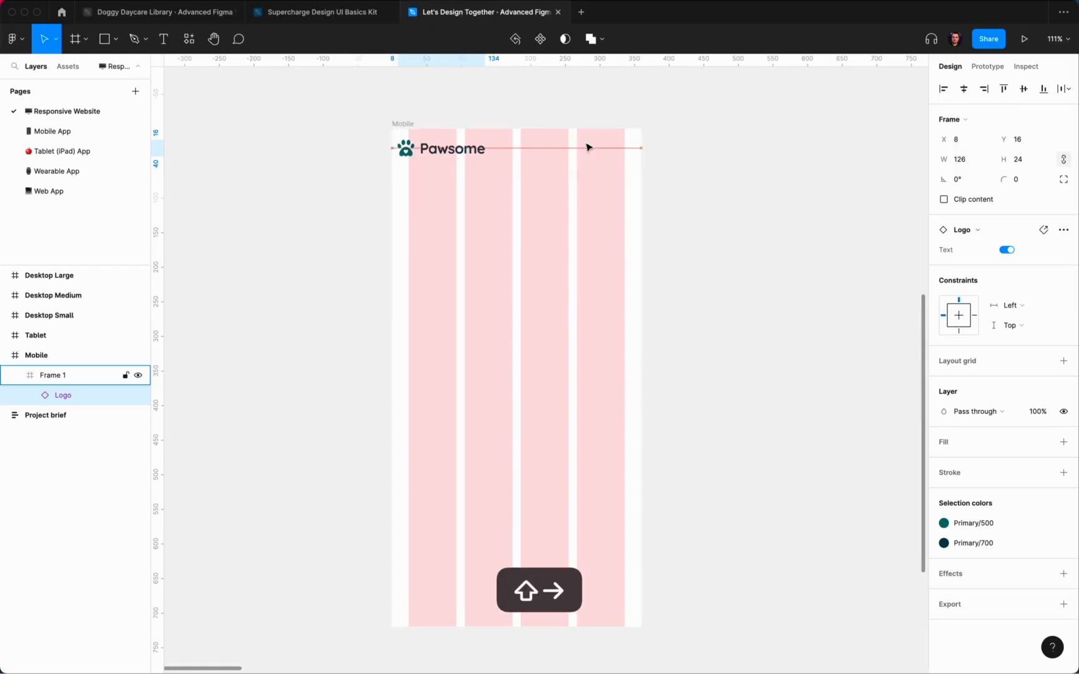
pyautogui.click(559, 211)
# Step: Browse the colour styles for the header frame's fill without applying one
pyautogui.scroll(3, 487, 181)
pyautogui.click(569, 179)
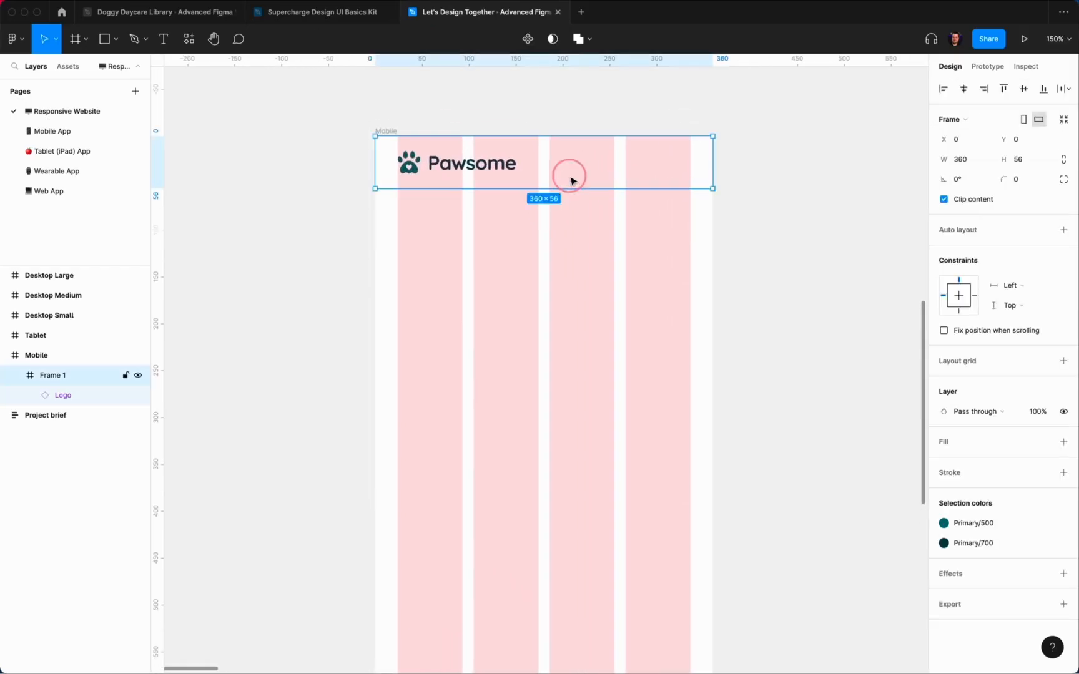
pyautogui.click(1043, 445)
pyautogui.click(959, 619)
pyautogui.click(634, 342)
# Step: Drag the Mobile frame's bottom edge down to make it much taller
pyautogui.scroll(-5, 481, 242)
pyautogui.click(463, 207)
pyautogui.scroll(-4, 491, 396)
pyautogui.scroll(-5, 491, 387)
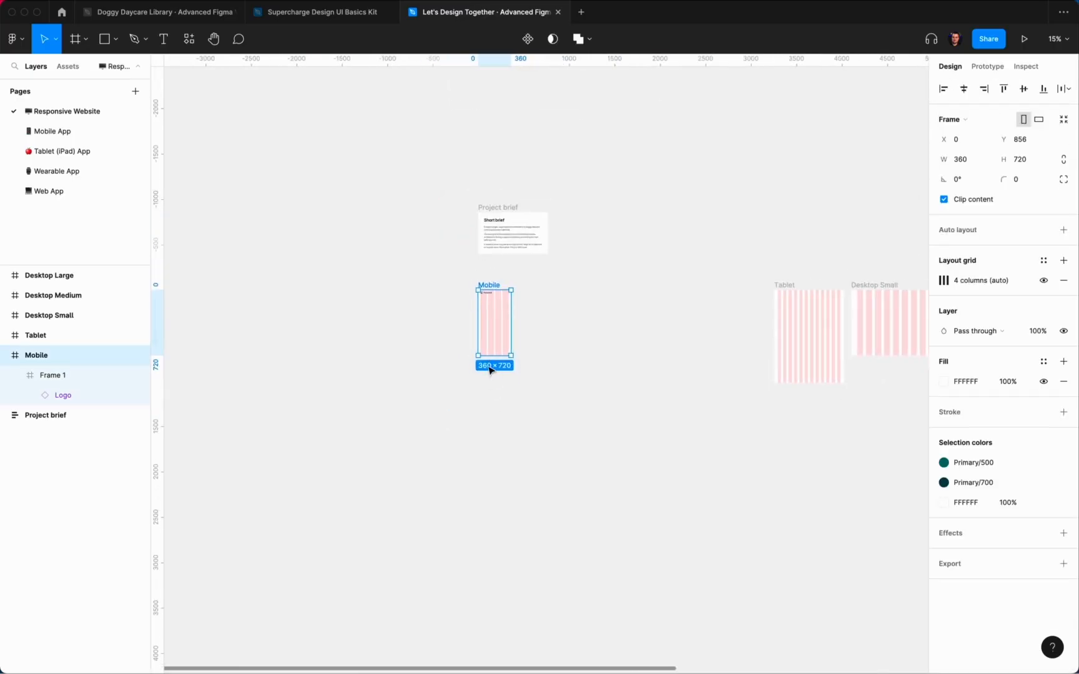
pyautogui.moveTo(494, 298); pyautogui.dragTo(491, 493)
pyautogui.click(555, 242)
pyautogui.scroll(15, 500, 231)
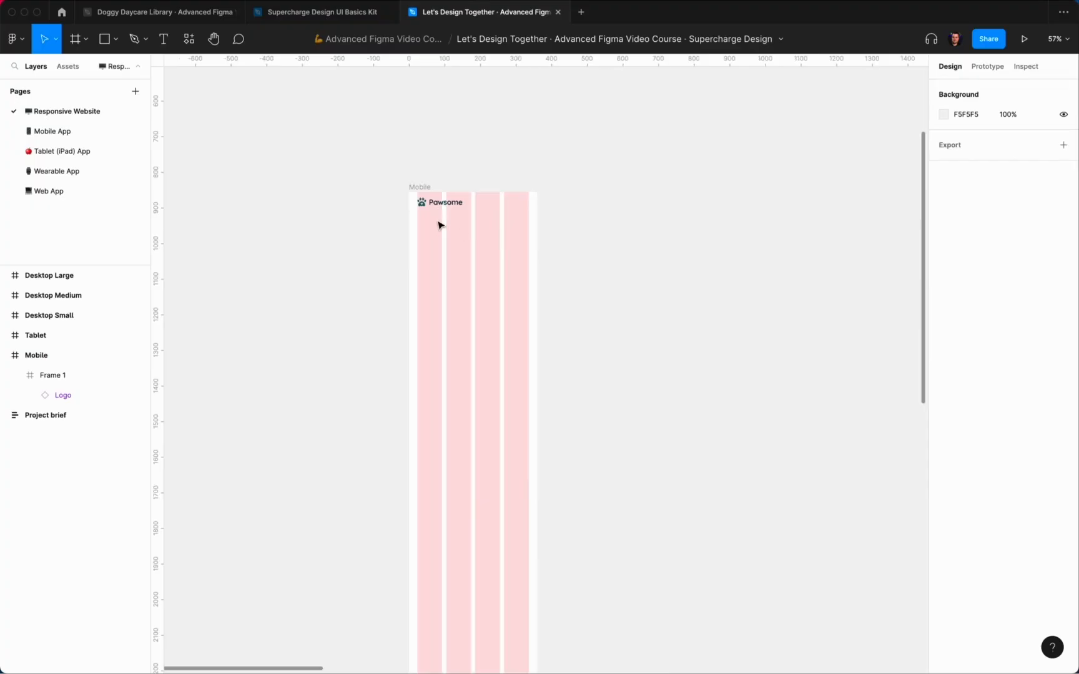
# Step: Apply the Shadow M effect style to the header frame and check its settings
pyautogui.click(468, 206)
pyautogui.click(1044, 574)
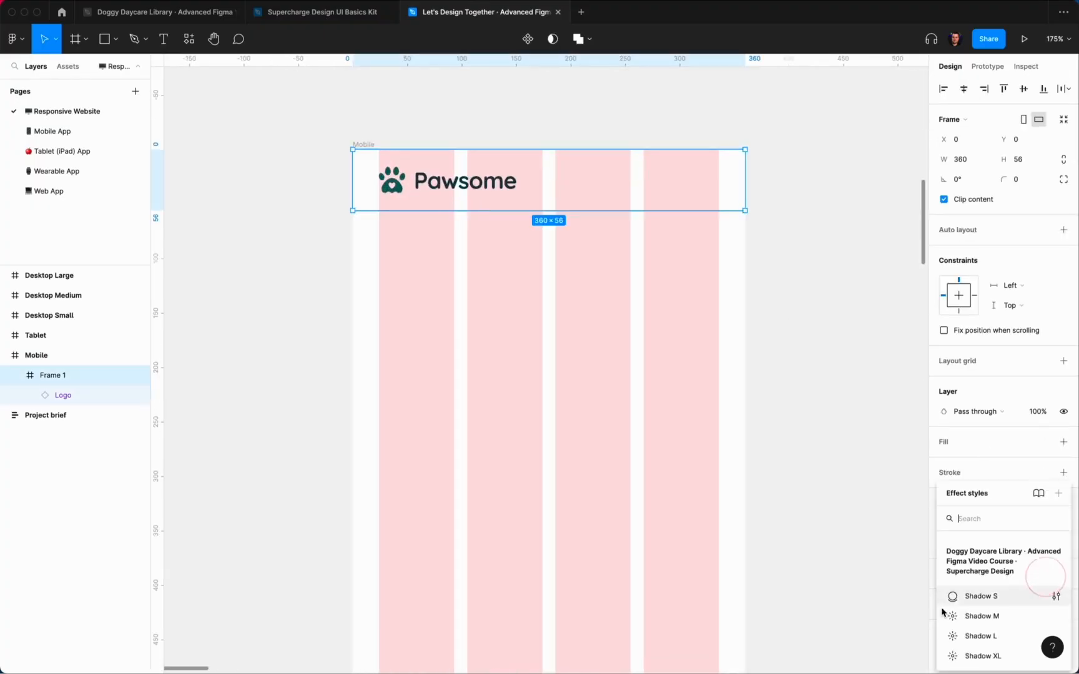
pyautogui.click(954, 620)
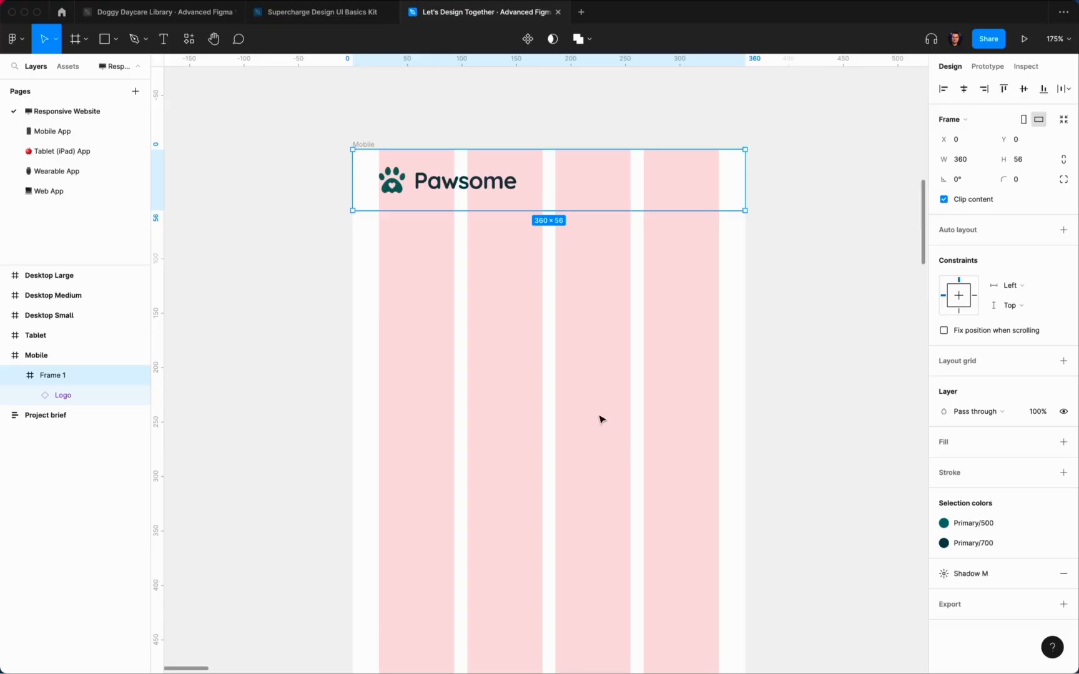
pyautogui.click(585, 402)
pyautogui.click(600, 187)
pyautogui.click(1043, 574)
pyautogui.click(1055, 617)
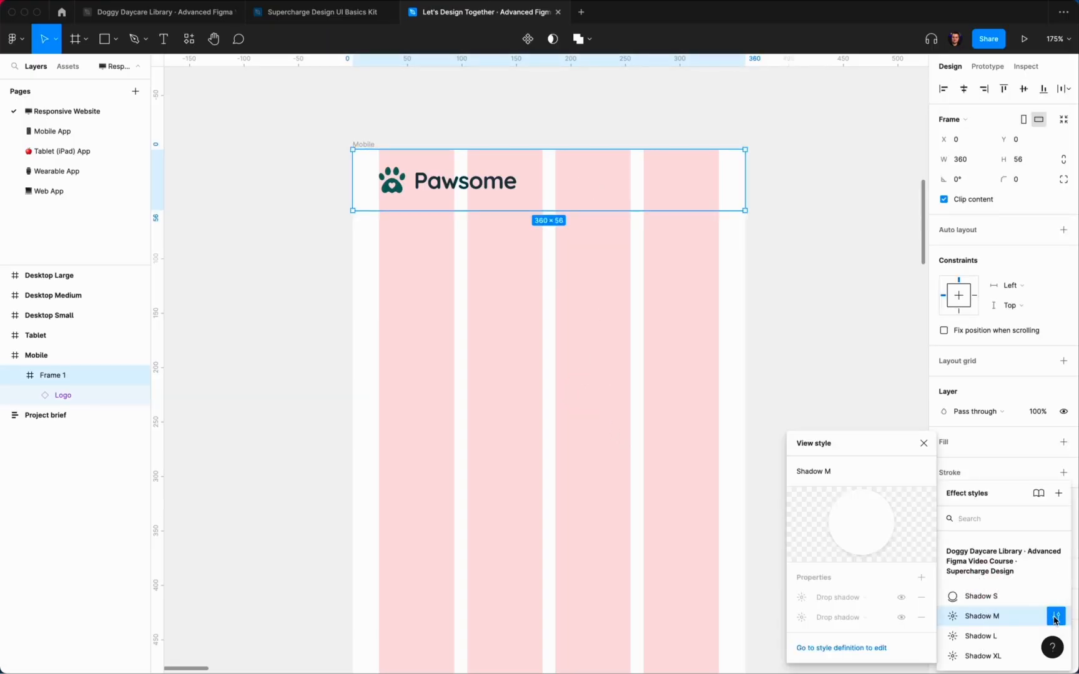
pyautogui.click(815, 320)
pyautogui.click(539, 169)
# Step: Fill the header frame with a Neutral colour style and preview without layout grids
pyautogui.click(1043, 444)
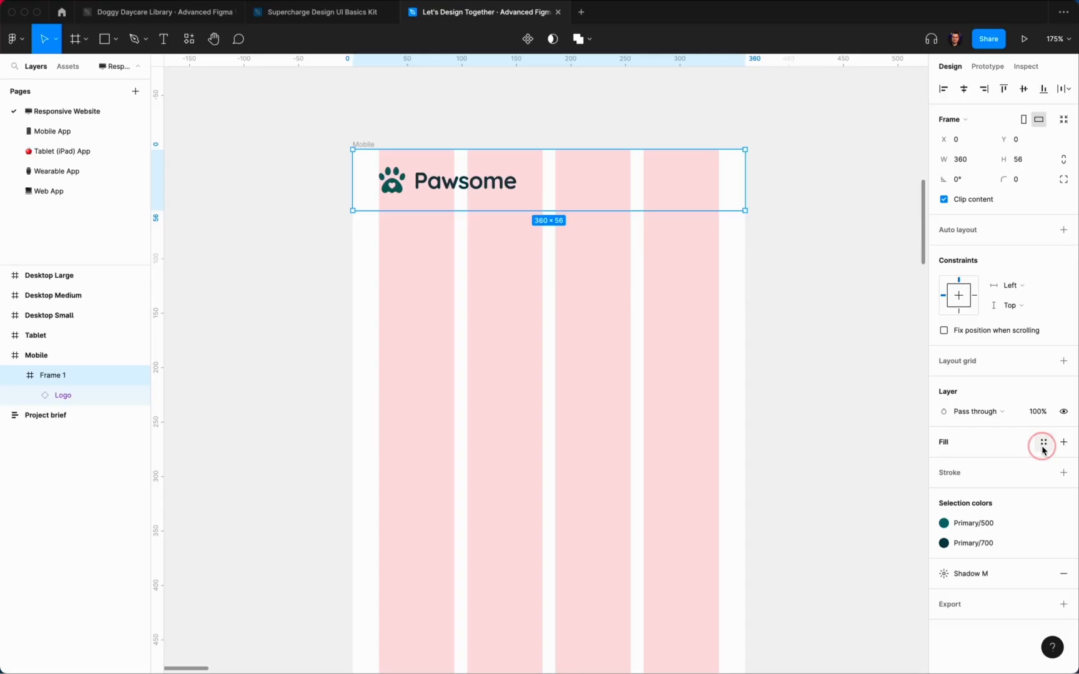
pyautogui.click(1043, 445)
pyautogui.click(954, 614)
pyautogui.click(677, 383)
pyautogui.hotkey('ctrl', 'g')
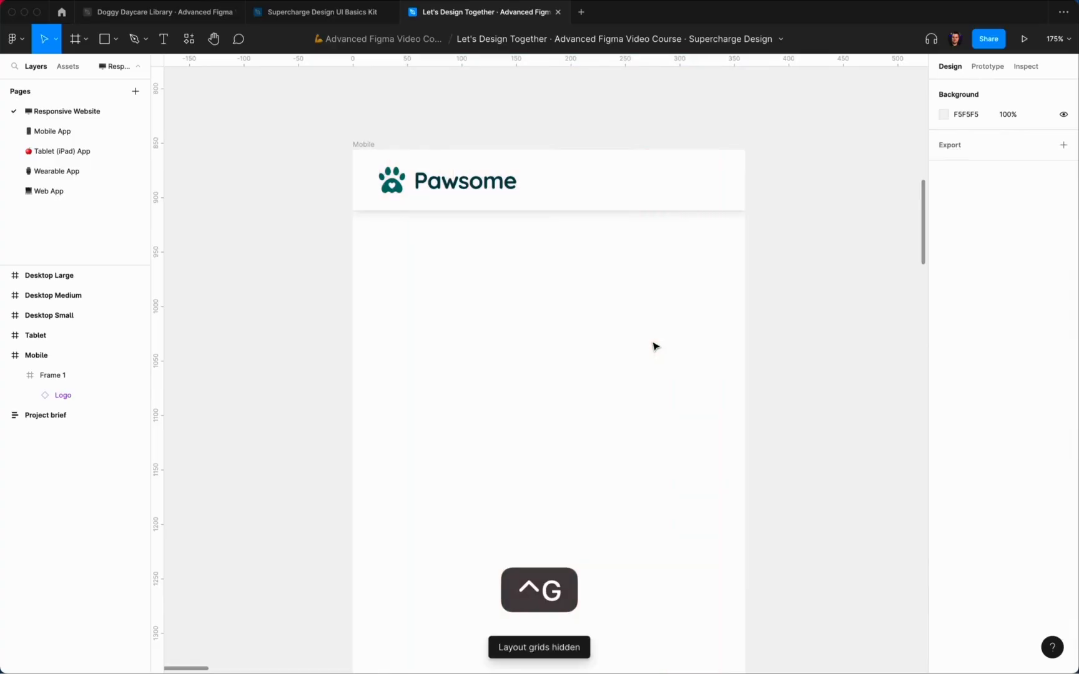
pyautogui.hotkey('ctrl', 'g')
pyautogui.click(654, 346)
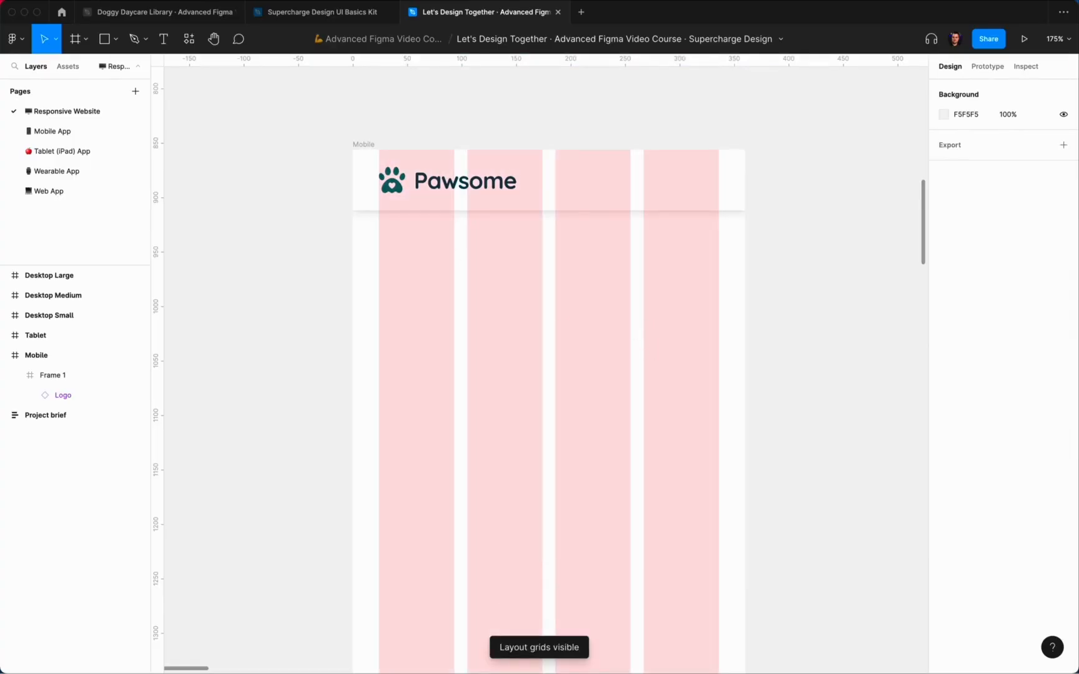
# Step: Return to the Doggy Daycare Library file and clear its selection
pyautogui.click(139, 16)
pyautogui.scroll(-10, 653, 193)
pyautogui.click(711, 145)
pyautogui.hscroll(3, 712, 178)
pyautogui.scroll(5, 721, 199)
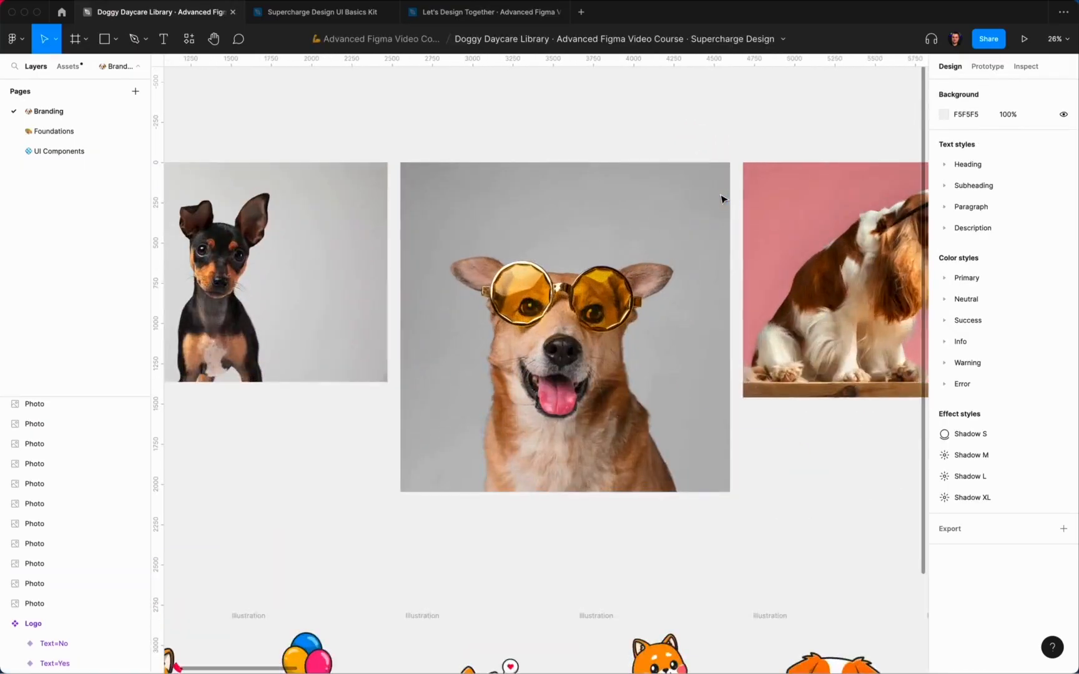
pyautogui.hscroll(10, 721, 199)
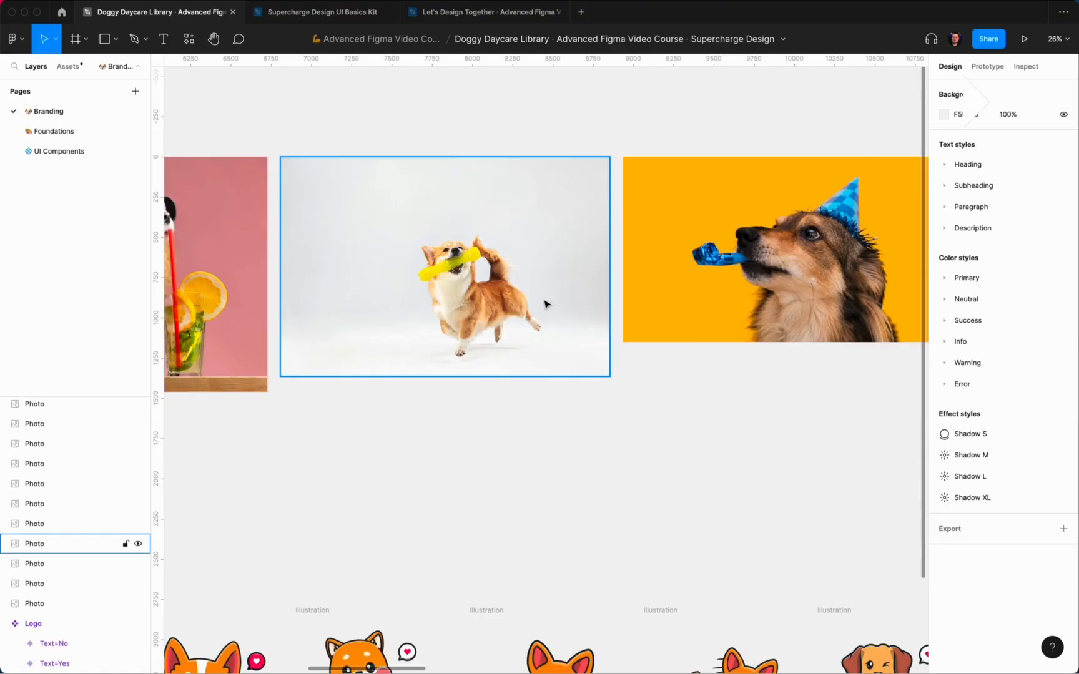
# Step: Browse the Branding page photos and copy the 2048×1365.5 photo of the dog on its back
pyautogui.scroll(6, 550, 305)
pyautogui.scroll(-5, 453, 300)
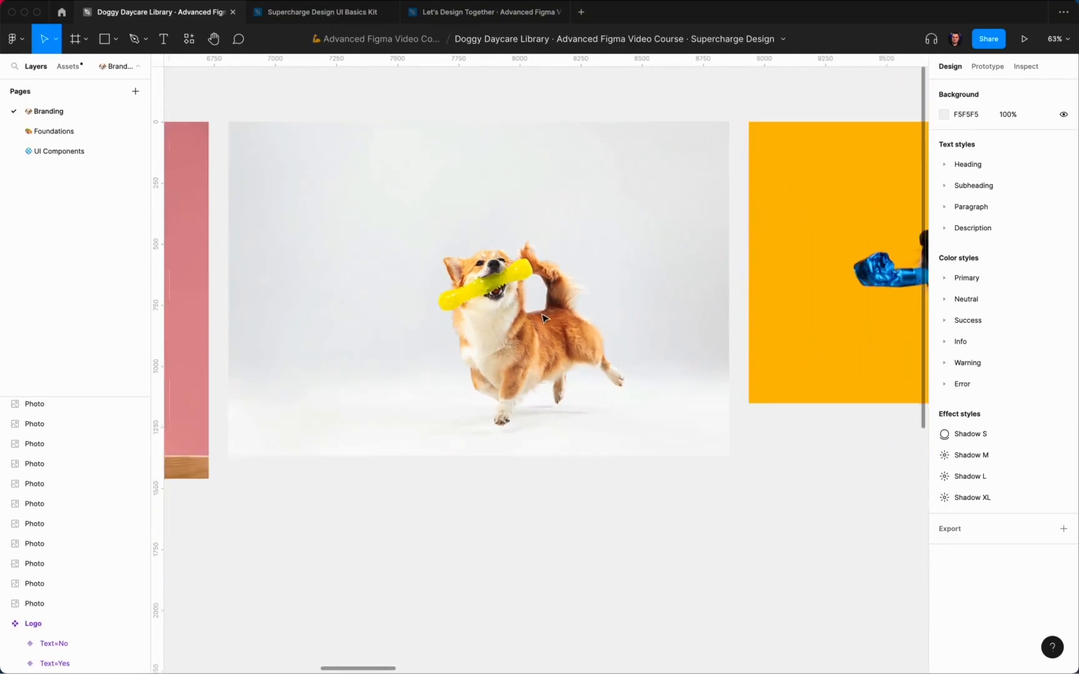
pyautogui.hscroll(10, 554, 328)
pyautogui.hscroll(20, 554, 328)
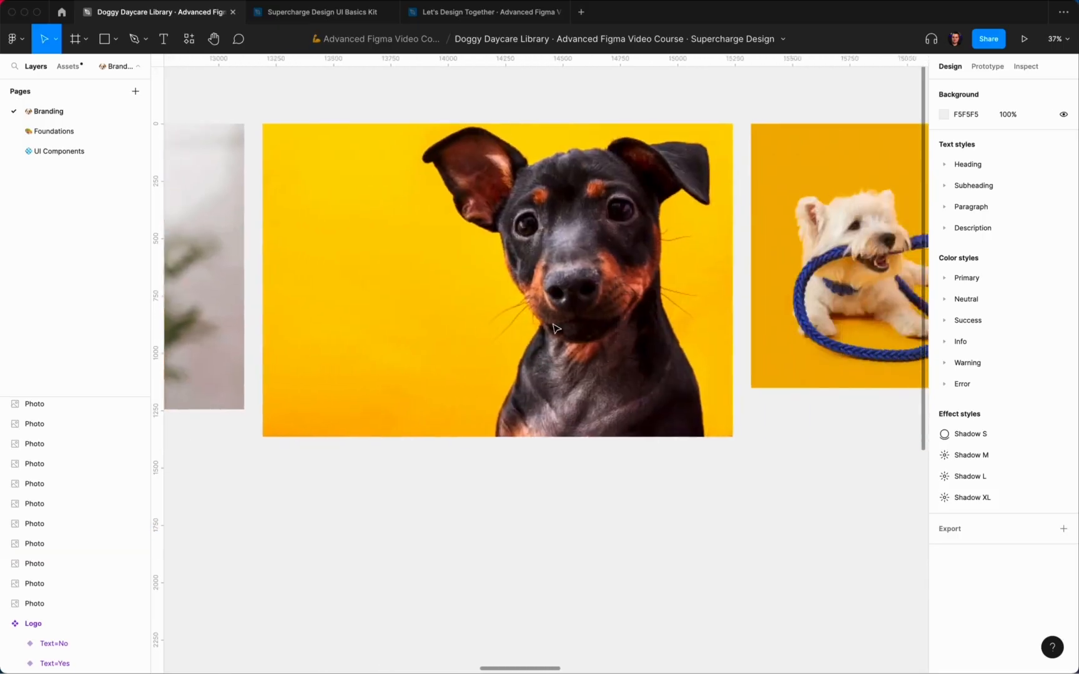
pyautogui.hscroll(-15, 554, 328)
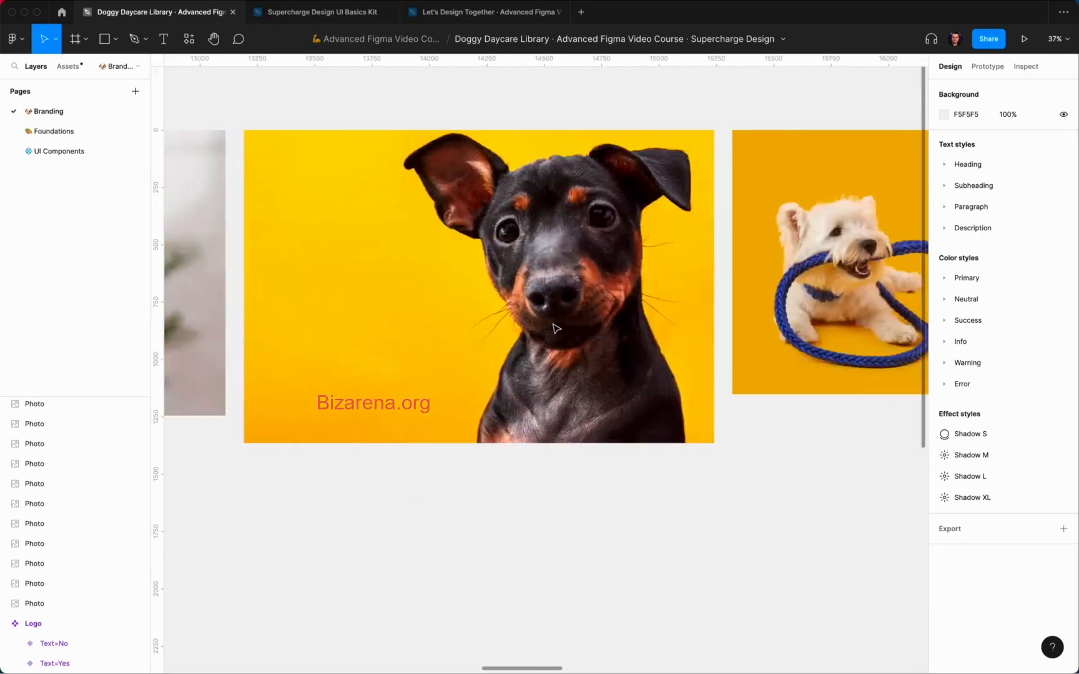
pyautogui.hscroll(20, 554, 328)
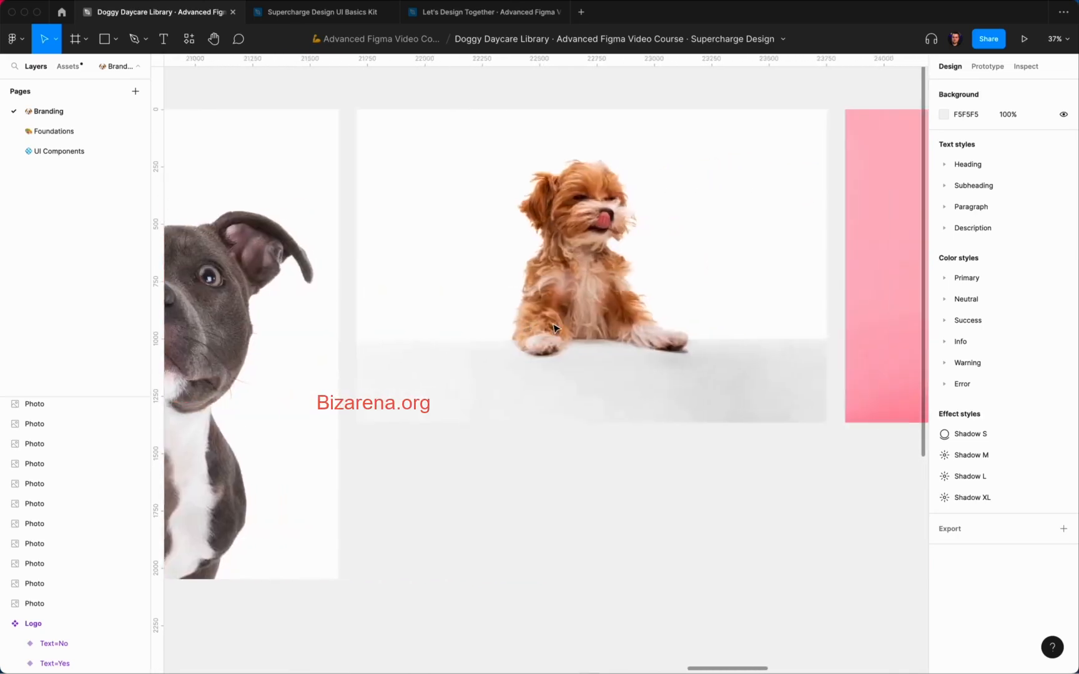
pyautogui.hscroll(6, 554, 328)
pyautogui.hscroll(-4, 554, 328)
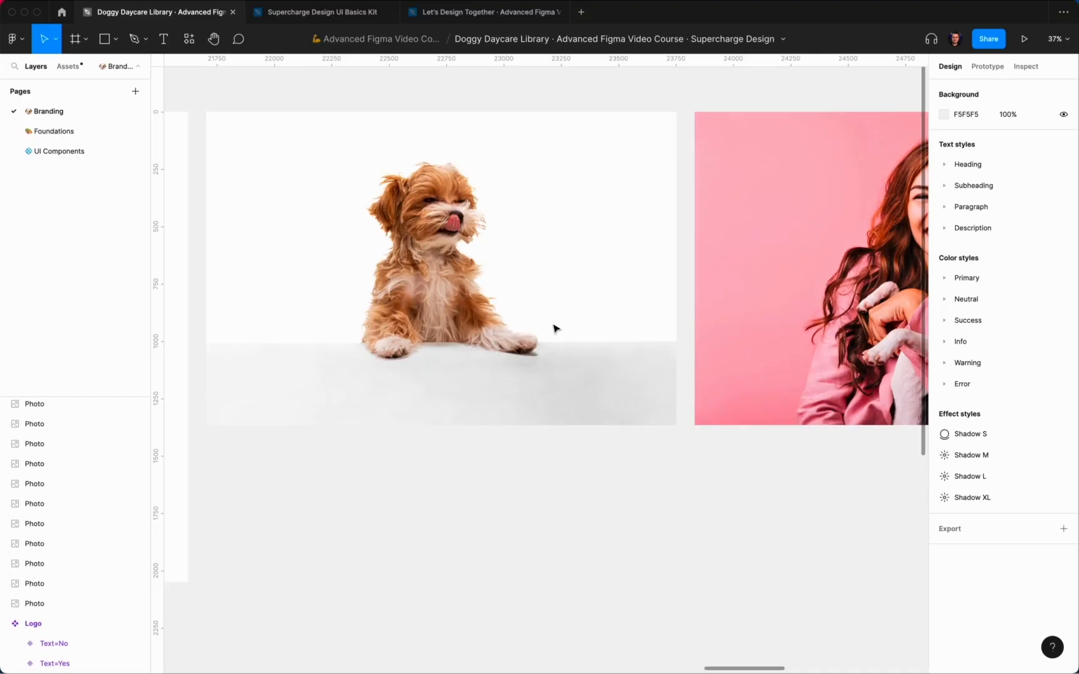
pyautogui.hscroll(12, 550, 327)
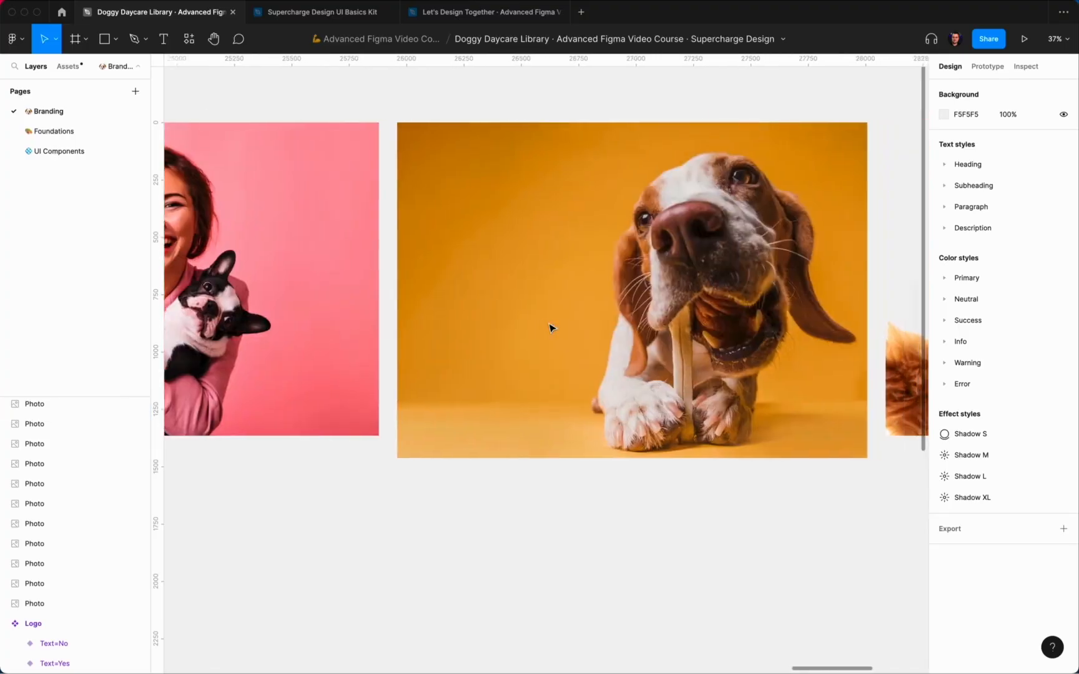
pyautogui.hscroll(5, 550, 328)
pyautogui.hscroll(5, 550, 327)
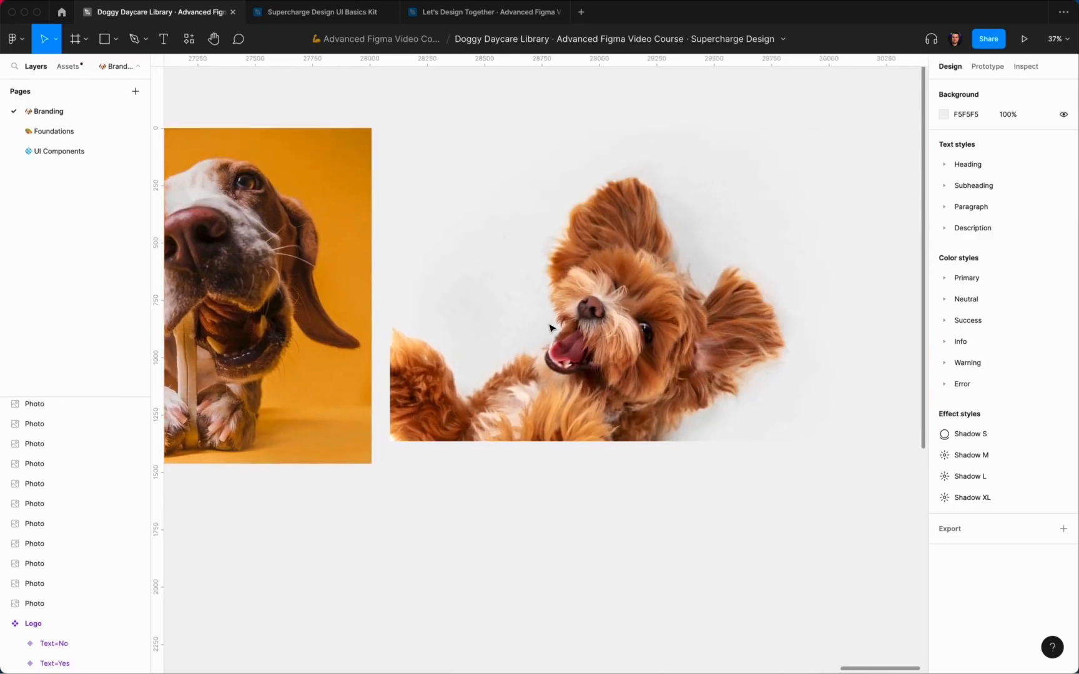
pyautogui.hscroll(2, 550, 327)
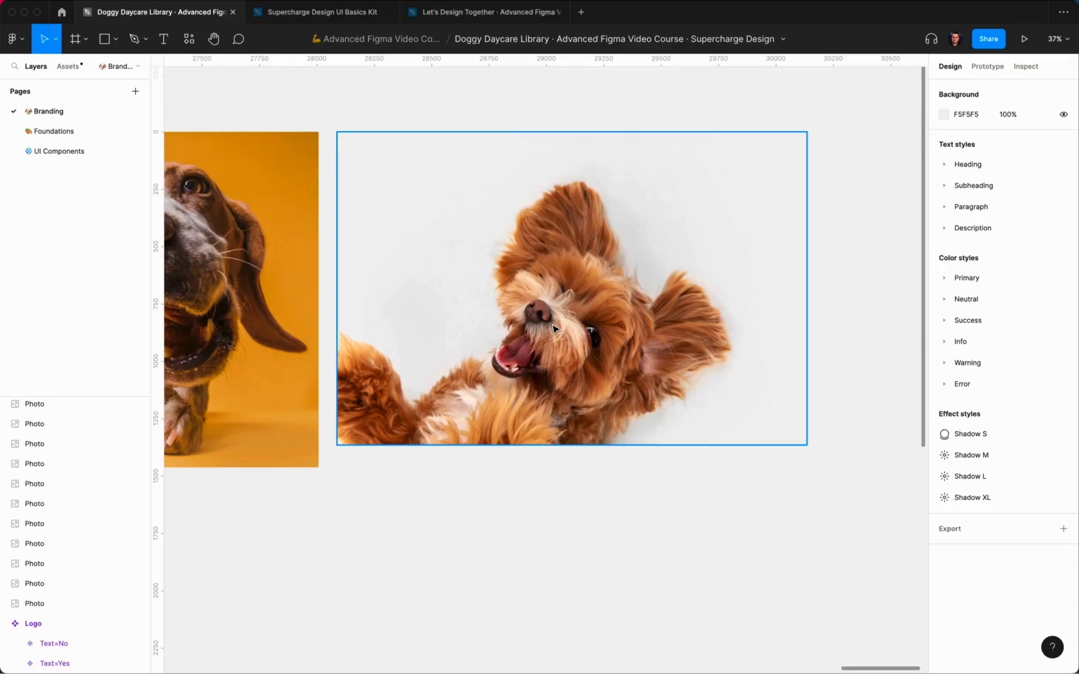
pyautogui.click(553, 328)
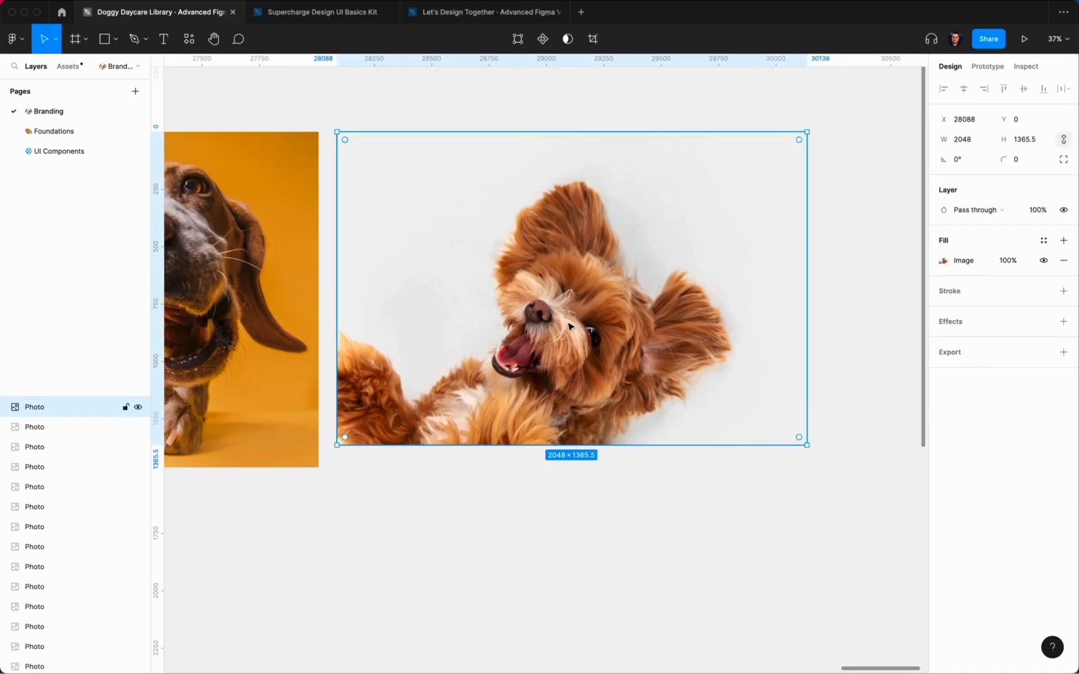
pyautogui.press('super+c')
pyautogui.click(518, 113)
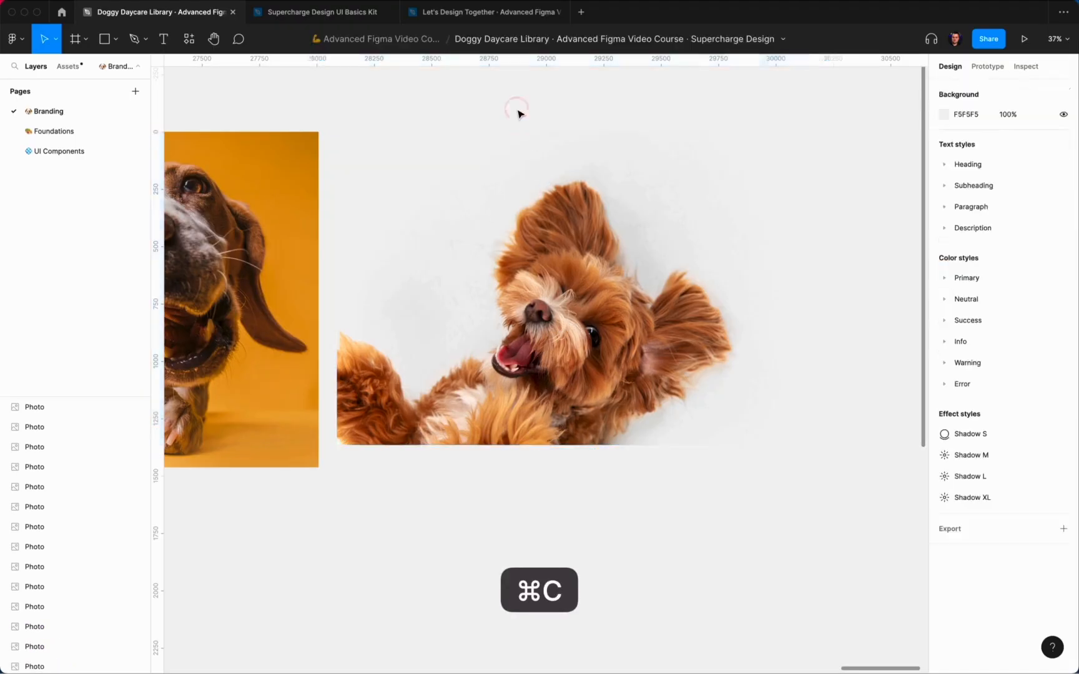
# Step: Paste the dog photo into Let's Design Together, left of the Mobile layout
pyautogui.click(320, 12)
pyautogui.click(425, 23)
pyautogui.scroll(-6, 489, 221)
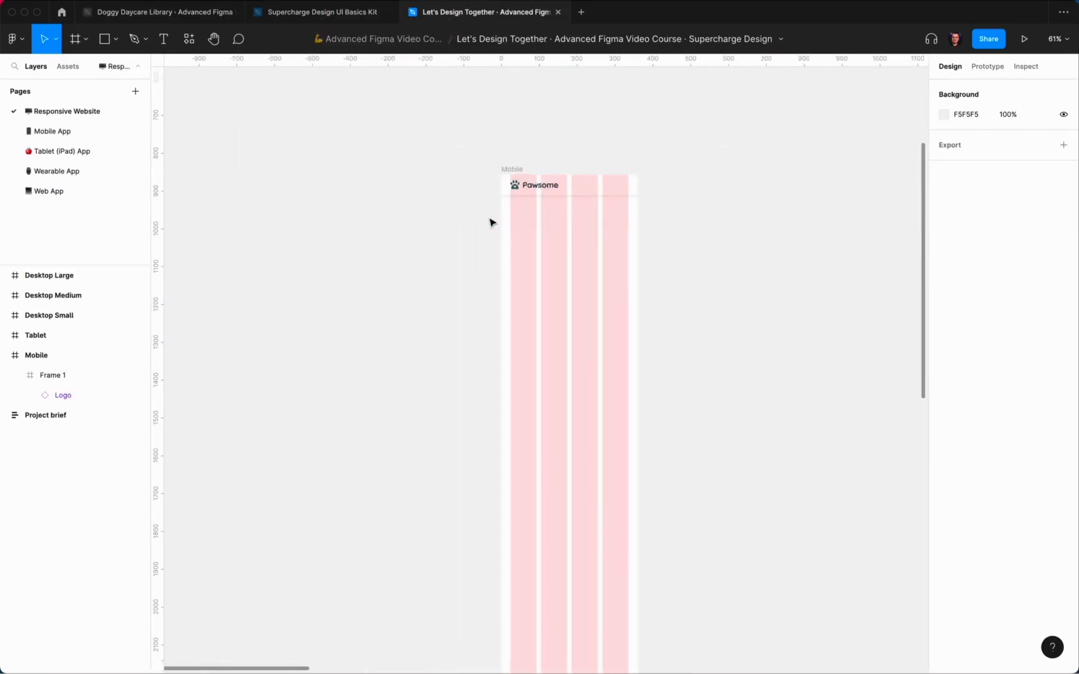
pyautogui.press('super+v')
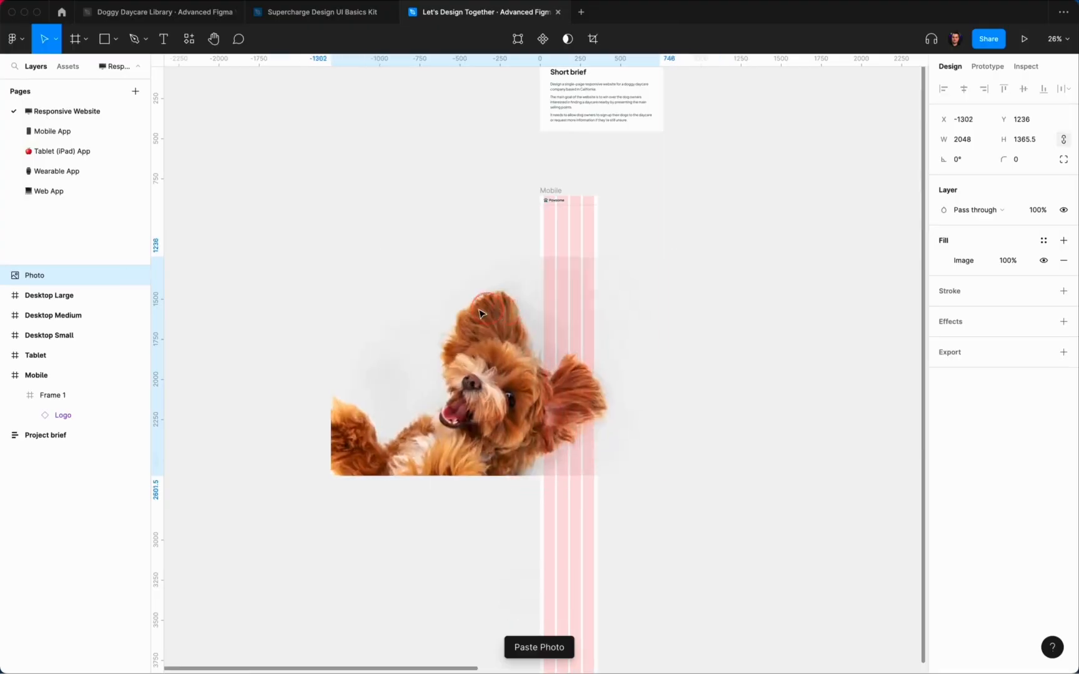
pyautogui.moveTo(542, 309); pyautogui.dragTo(374, 278)
pyautogui.hscroll(-4, 374, 277)
# Step: Remove the photo's background with the Remove BG plugin
pyautogui.rightClick(406, 273)
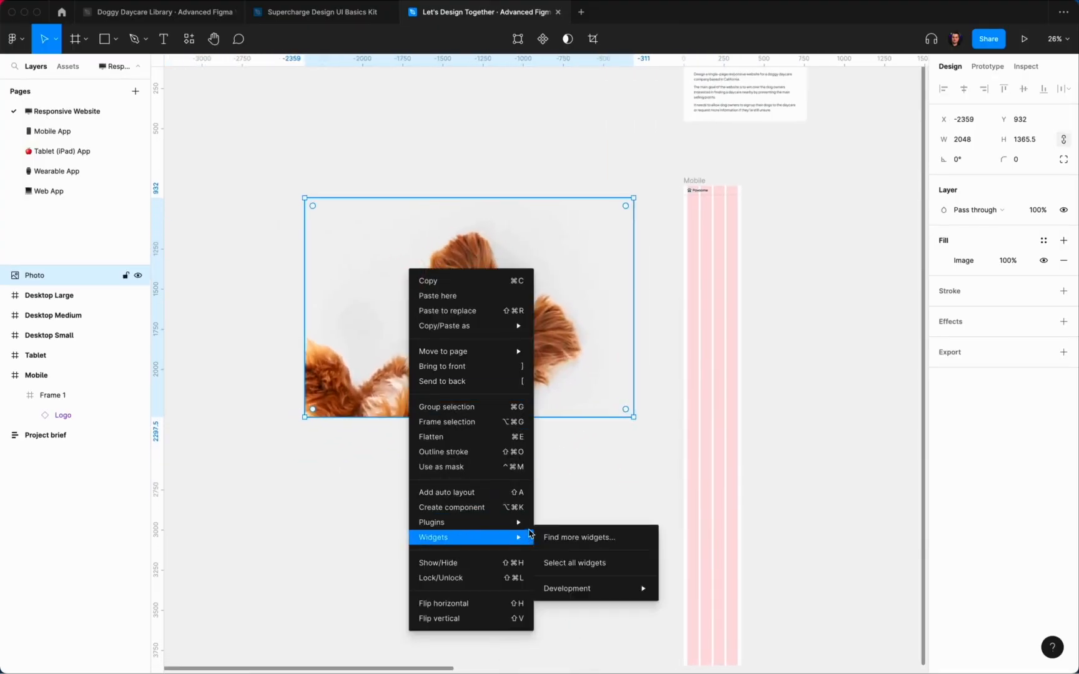
pyautogui.moveTo(475, 522)
pyautogui.moveTo(598, 505)
pyautogui.moveTo(598, 428)
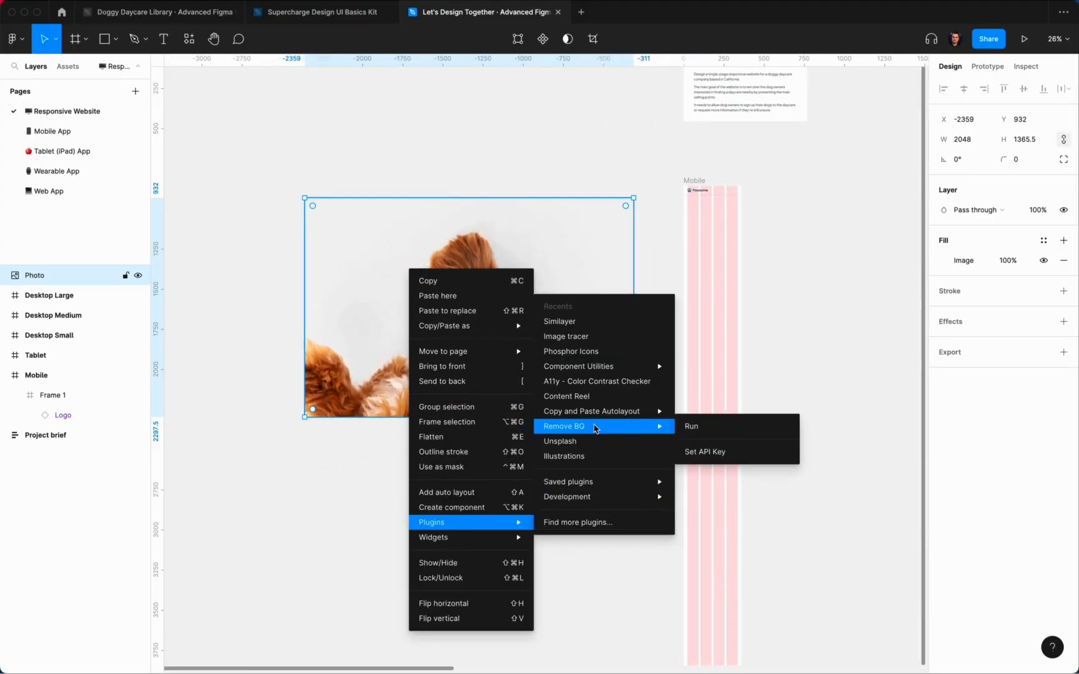
pyautogui.click(699, 428)
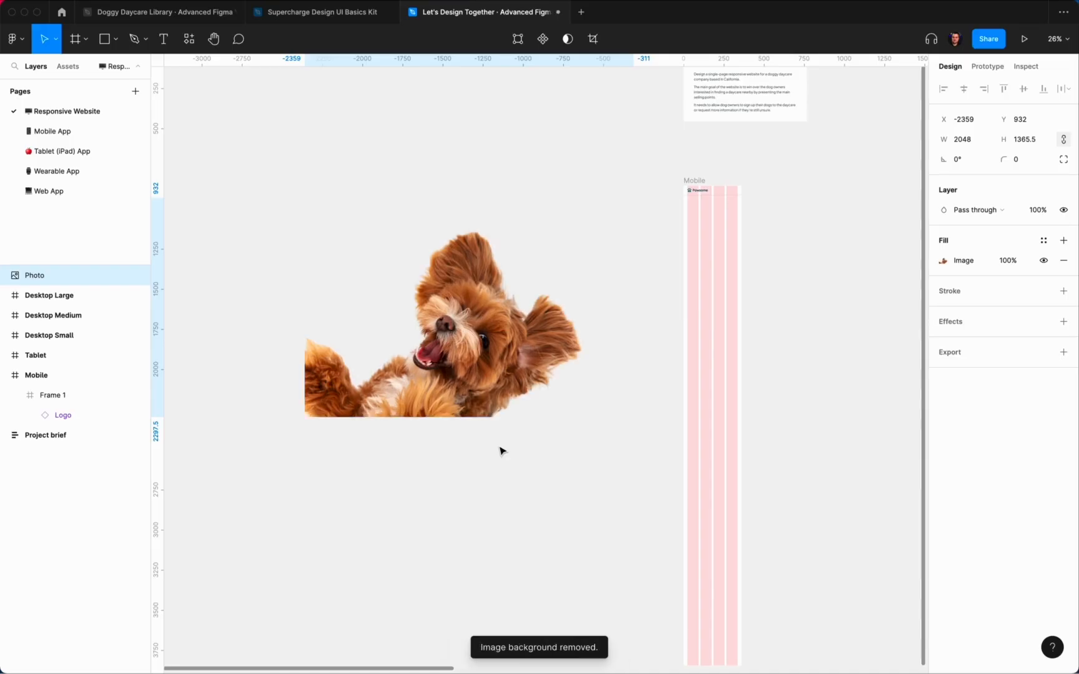
pyautogui.click(735, 265)
# Step: Draw Frame 2 under the Pawsome header in Mobile, 255 wide and 296 tall
pyautogui.scroll(10, 697, 198)
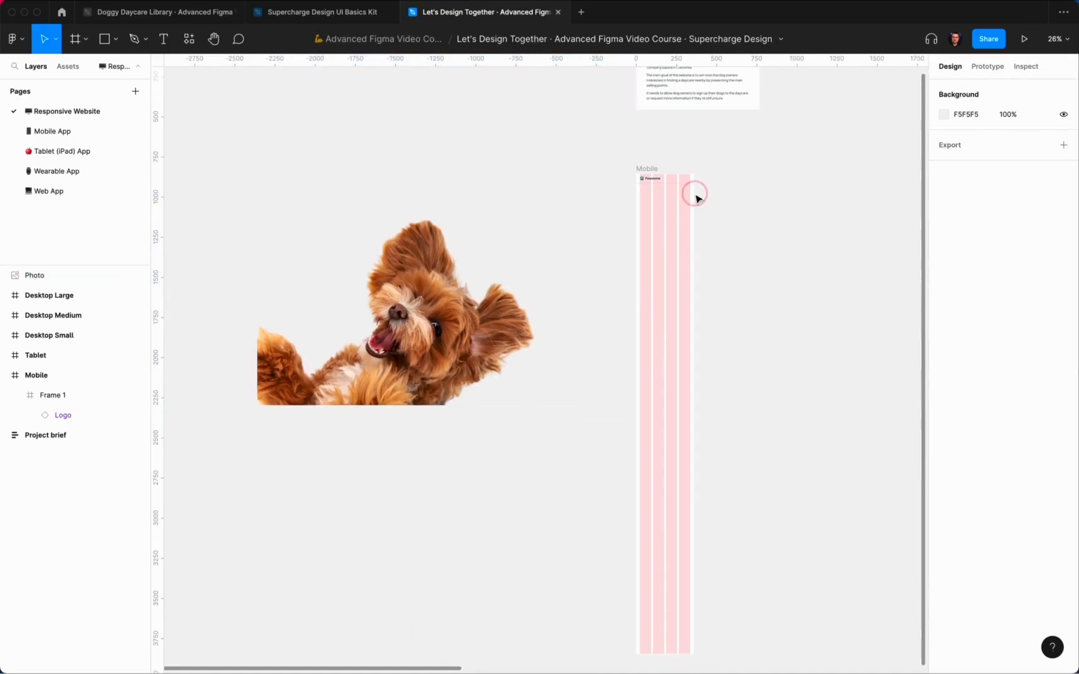
pyautogui.scroll(3, 575, 201)
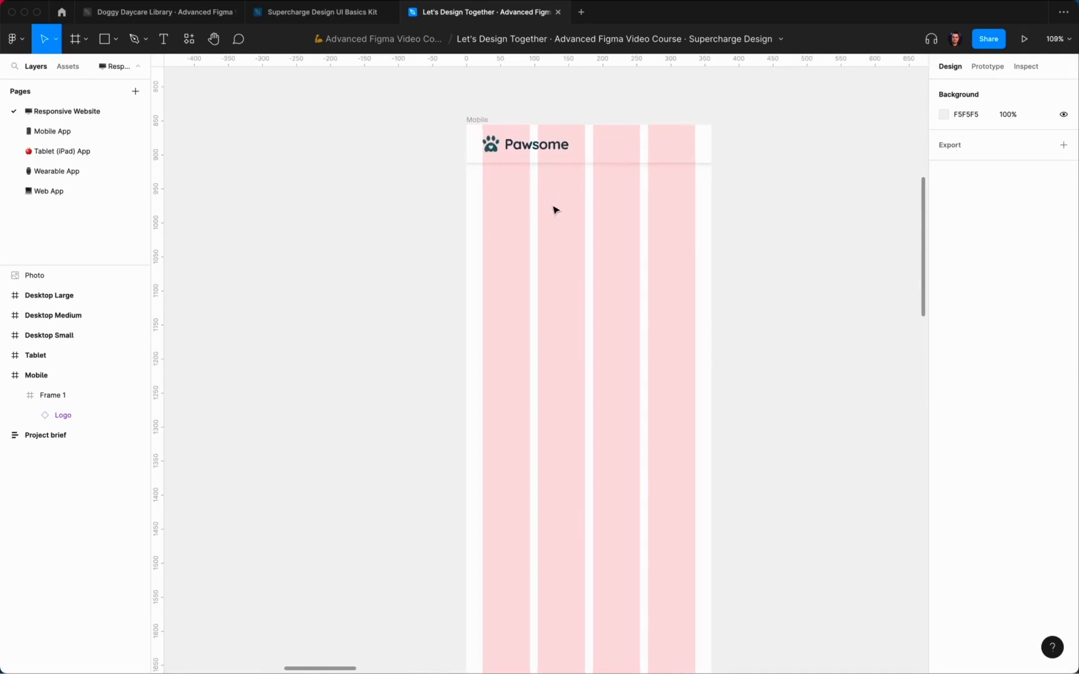
pyautogui.press('f')
pyautogui.moveTo(538, 185); pyautogui.dragTo(711, 371)
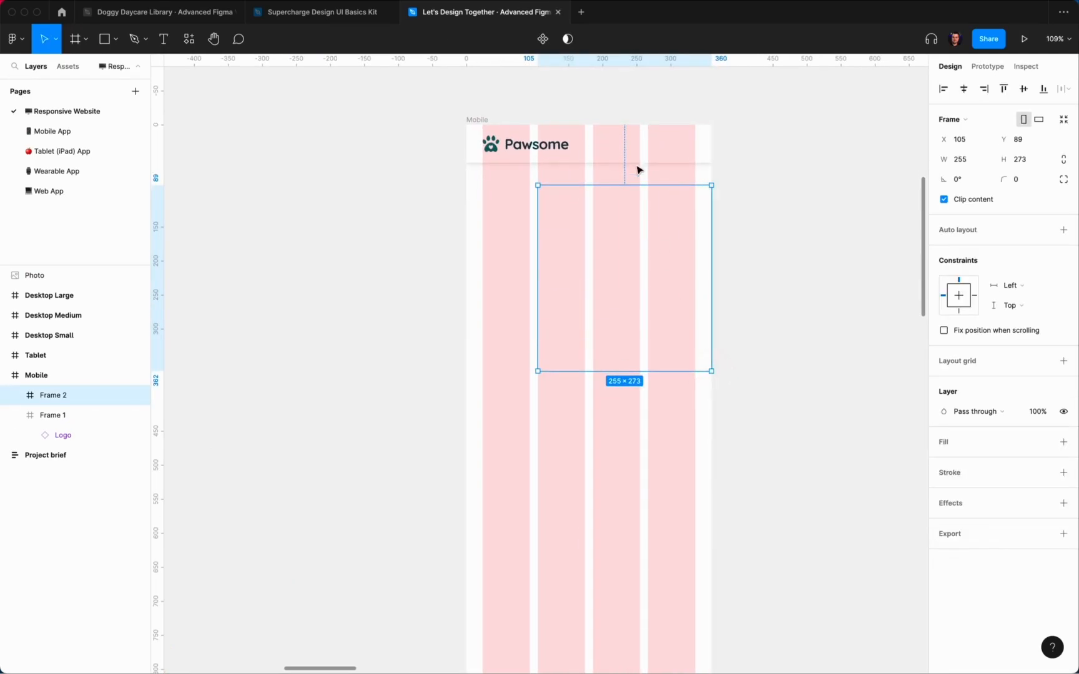
pyautogui.hotkey('alt', 'Up')
pyautogui.click(1029, 161)
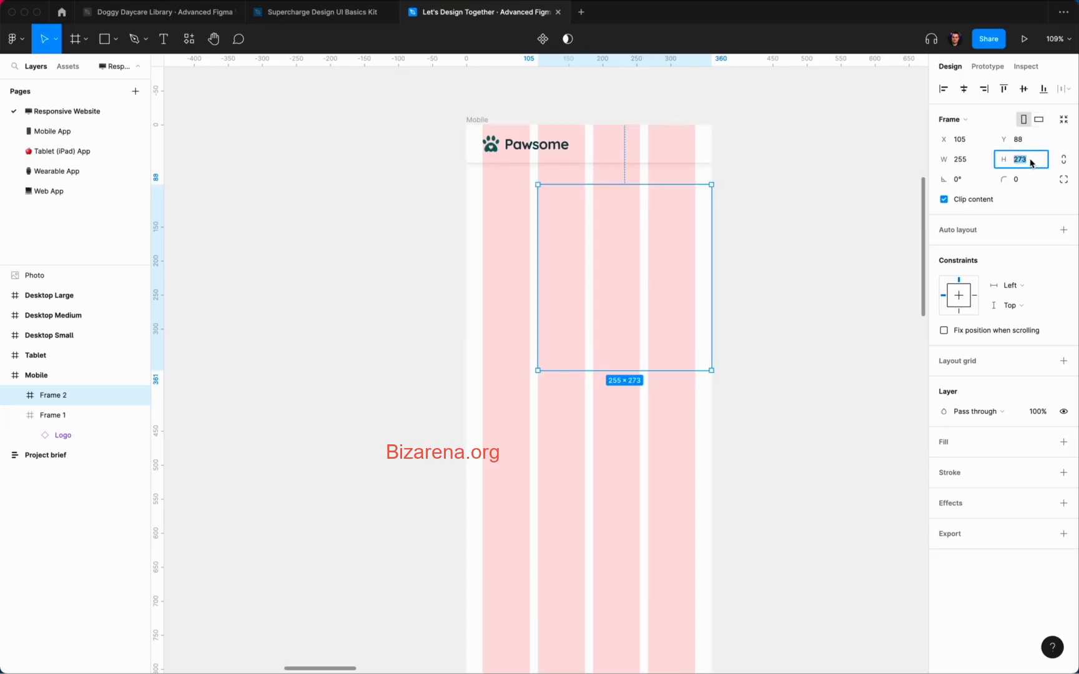
pyautogui.write('296')
pyautogui.press('Return')
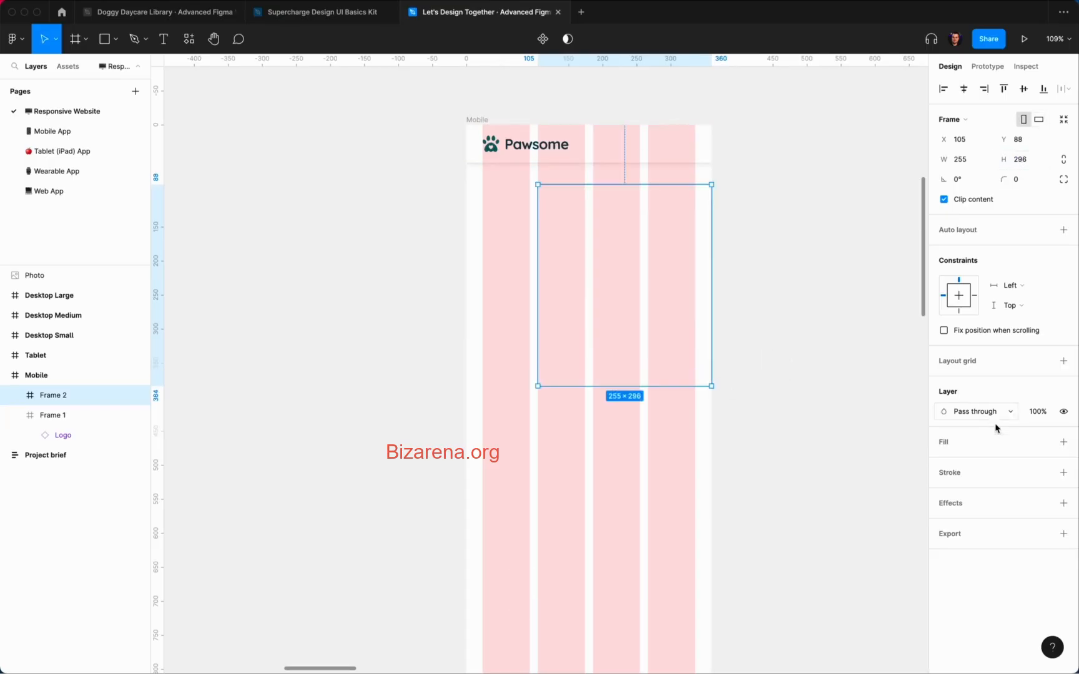
# Step: Fill Frame 2 with the Primary/200 colour style
pyautogui.click(1043, 442)
pyautogui.click(954, 571)
pyautogui.click(772, 396)
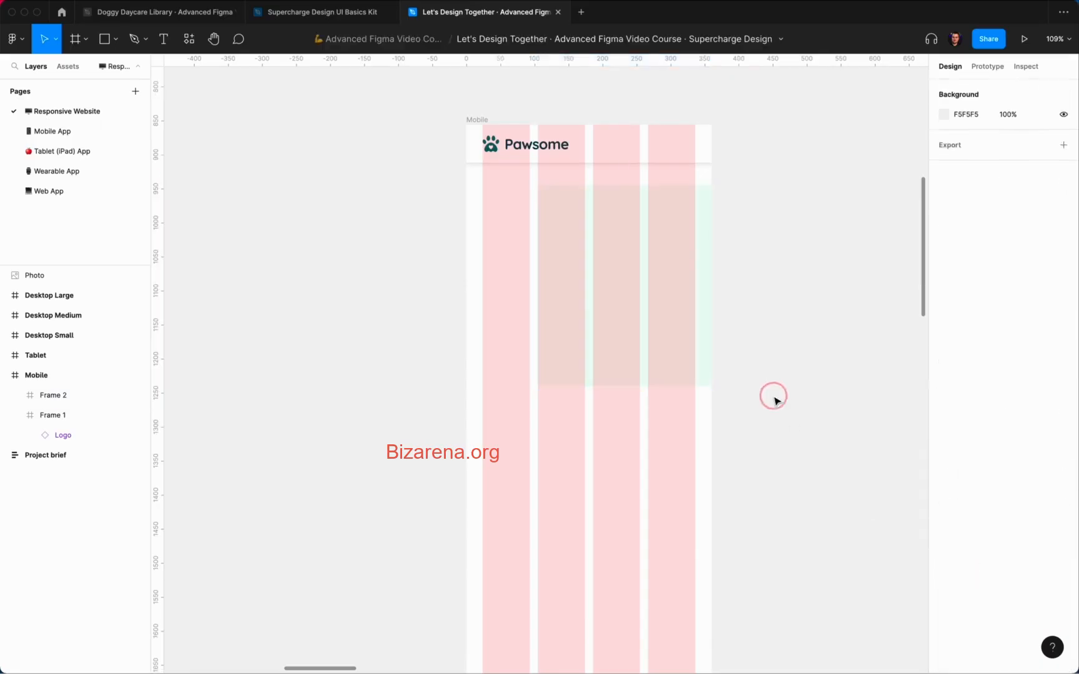
pyautogui.hotkey('ctrl', 'g')
pyautogui.hotkey('ctrl', 'g')
pyautogui.click(696, 327)
pyautogui.scroll(10, 540, 251)
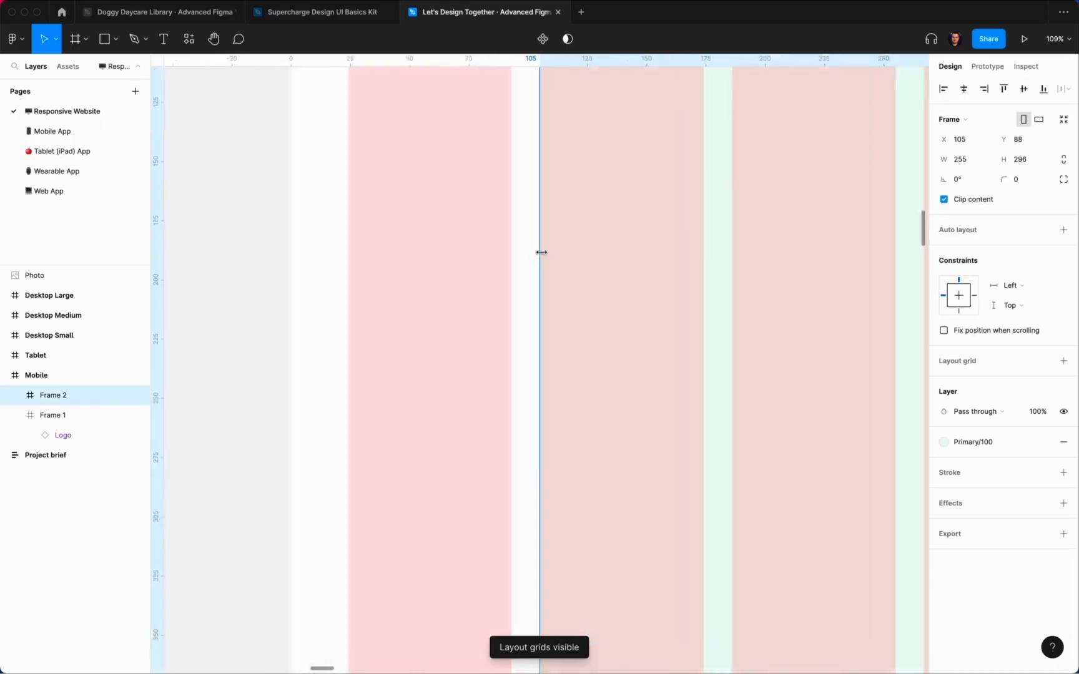
pyautogui.click(972, 442)
pyautogui.click(974, 569)
pyautogui.scroll(-10, 576, 344)
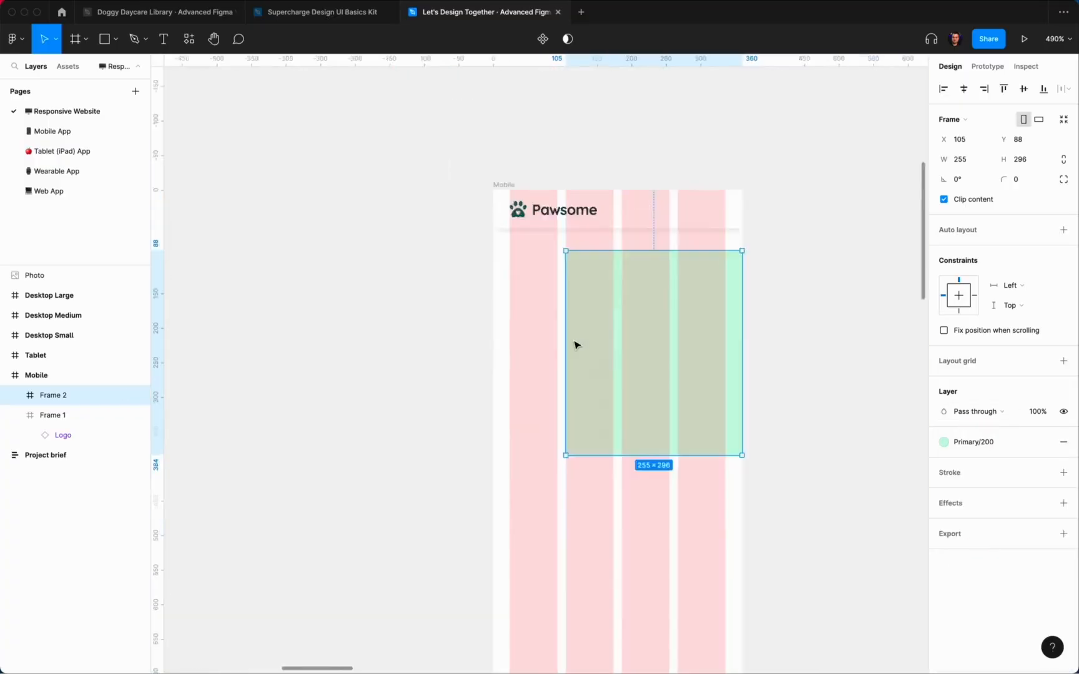
pyautogui.click(646, 463)
# Step: Cut the dog photo and select Frame 2 as its destination
pyautogui.hscroll(-3, 624, 449)
pyautogui.click(517, 384)
pyautogui.press('super+x')
pyautogui.hscroll(5, 544, 228)
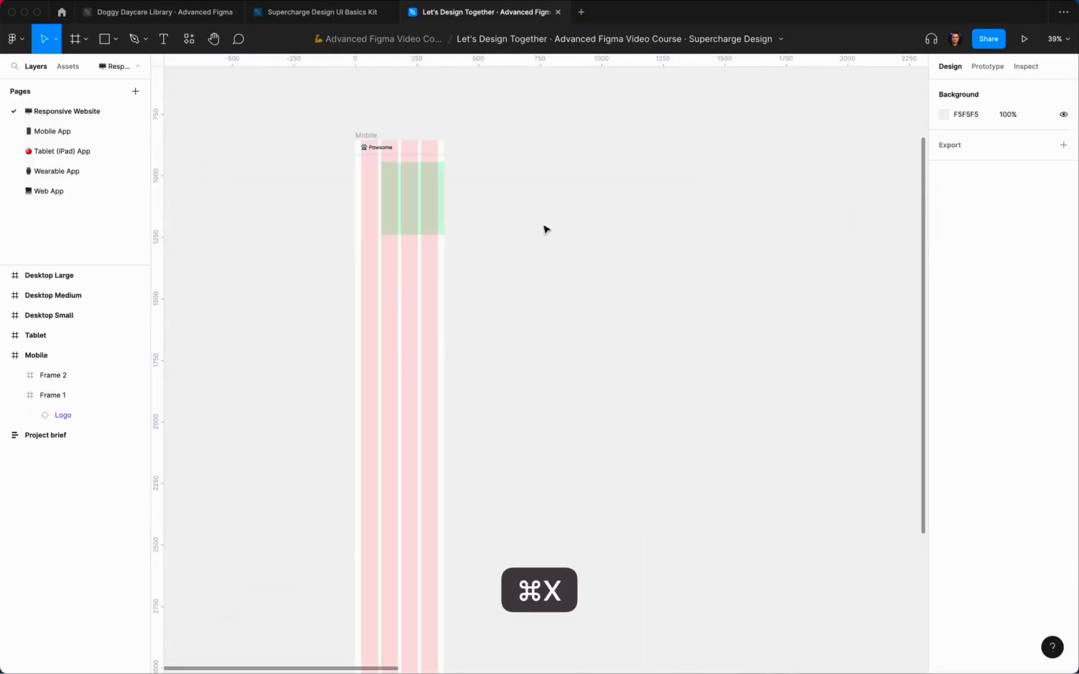
pyautogui.click(412, 200)
# Step: Paste the dog photo into Frame 2 and shrink it to the frame's height
pyautogui.press('super+v')
pyautogui.moveTo(738, 123); pyautogui.dragTo(541, 255)
pyautogui.moveTo(236, 459); pyautogui.dragTo(433, 327)
# Step: Align Frame 2 to the Mobile layout's left edge, move it up, and send it behind the header
pyautogui.scroll(10, 482, 326)
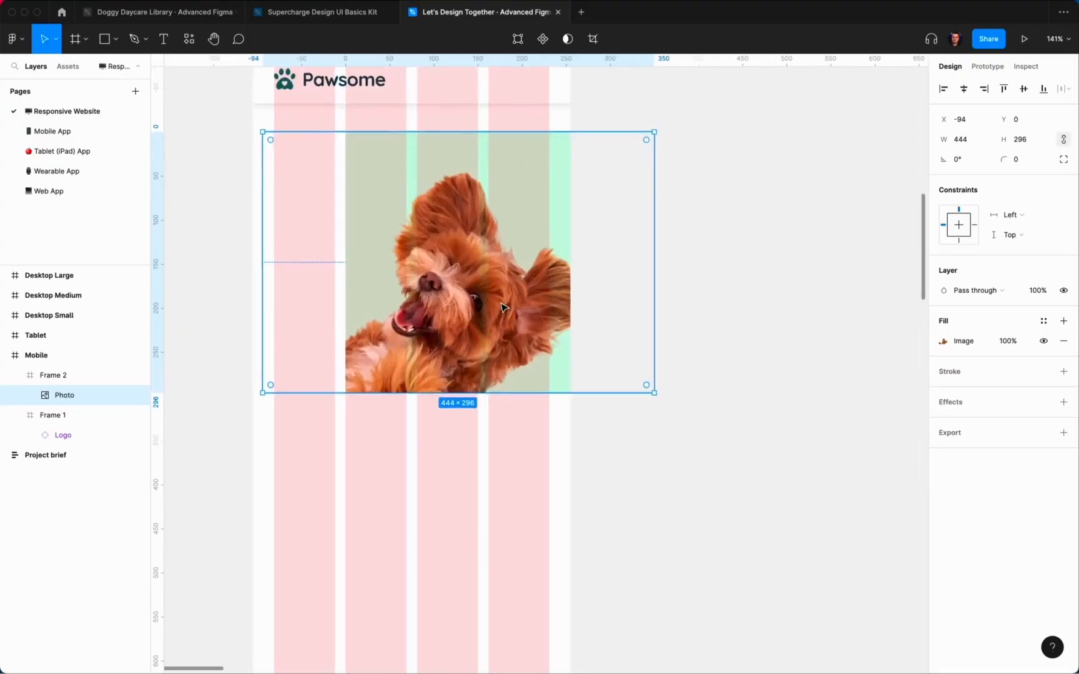
pyautogui.click(558, 272)
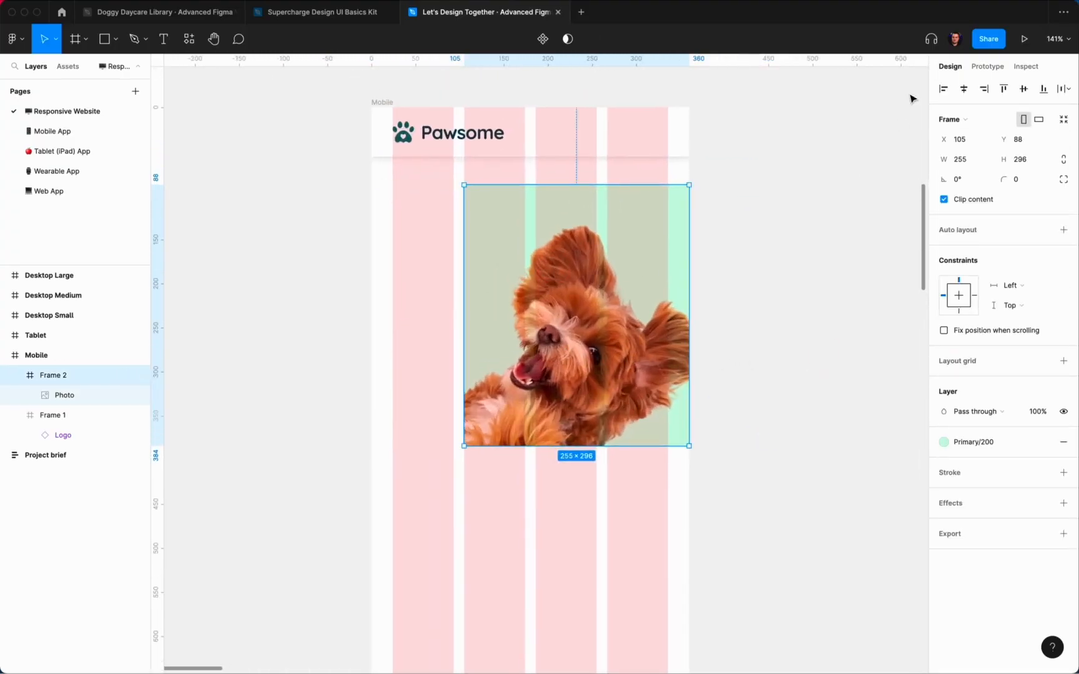
pyautogui.click(943, 88)
pyautogui.click(783, 251)
pyautogui.click(504, 289)
pyautogui.moveTo(504, 288); pyautogui.dragTo(505, 261)
pyautogui.rightClick(550, 259)
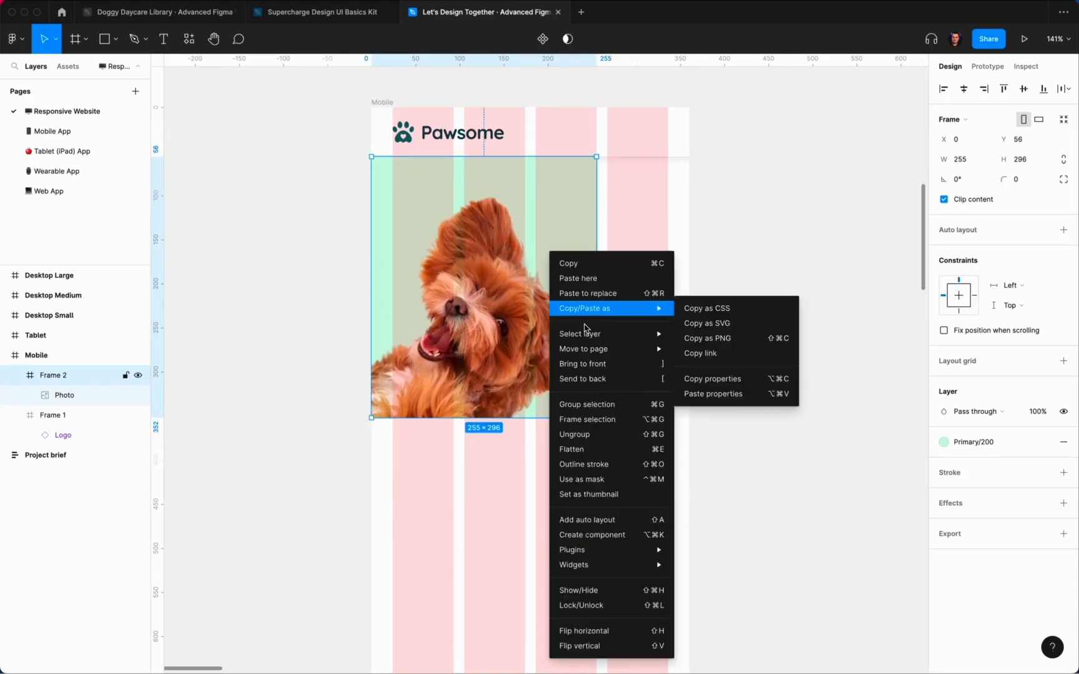
pyautogui.click(596, 379)
pyautogui.click(696, 321)
# Step: Set Frame 2's height to 320 and enlarge the dog photo to fill it
pyautogui.scroll(2, 697, 320)
pyautogui.click(511, 312)
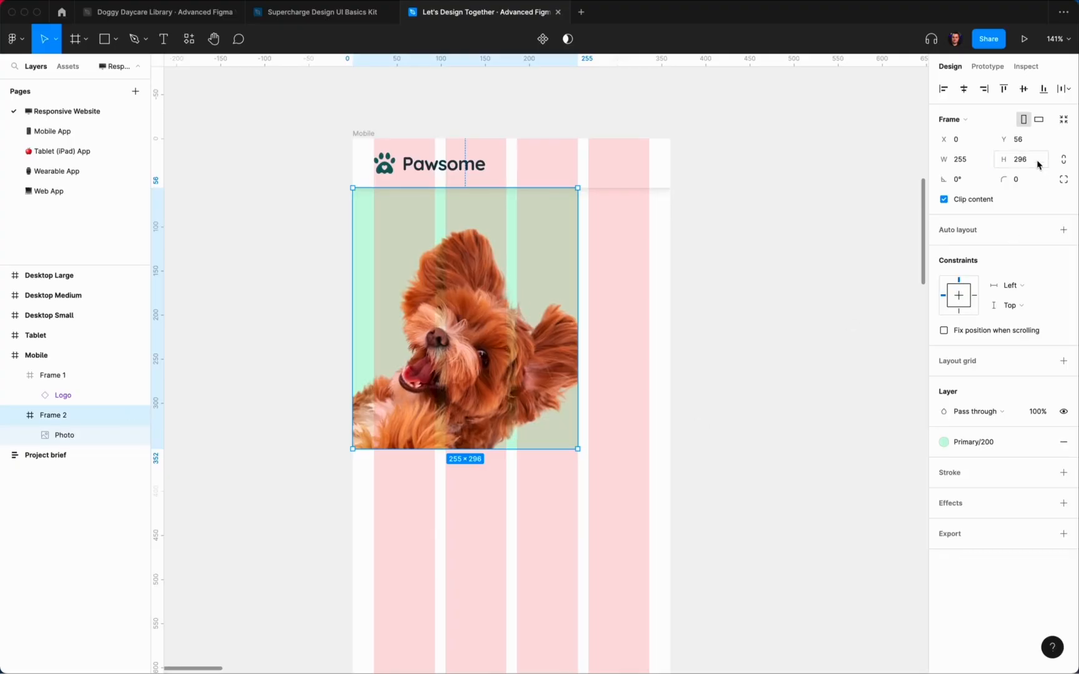
pyautogui.write('320')
pyautogui.press('Return')
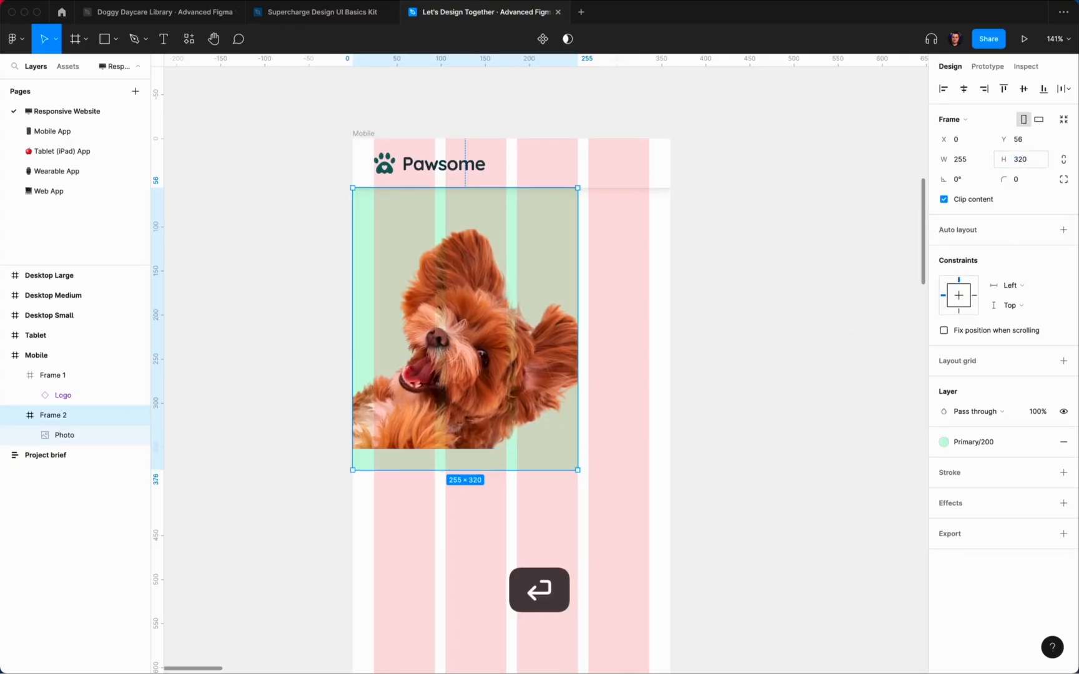
pyautogui.click(812, 318)
pyautogui.keyDown('super'); pyautogui.click(546, 361); pyautogui.keyUp('super')
pyautogui.moveTo(664, 450); pyautogui.dragTo(692, 463)
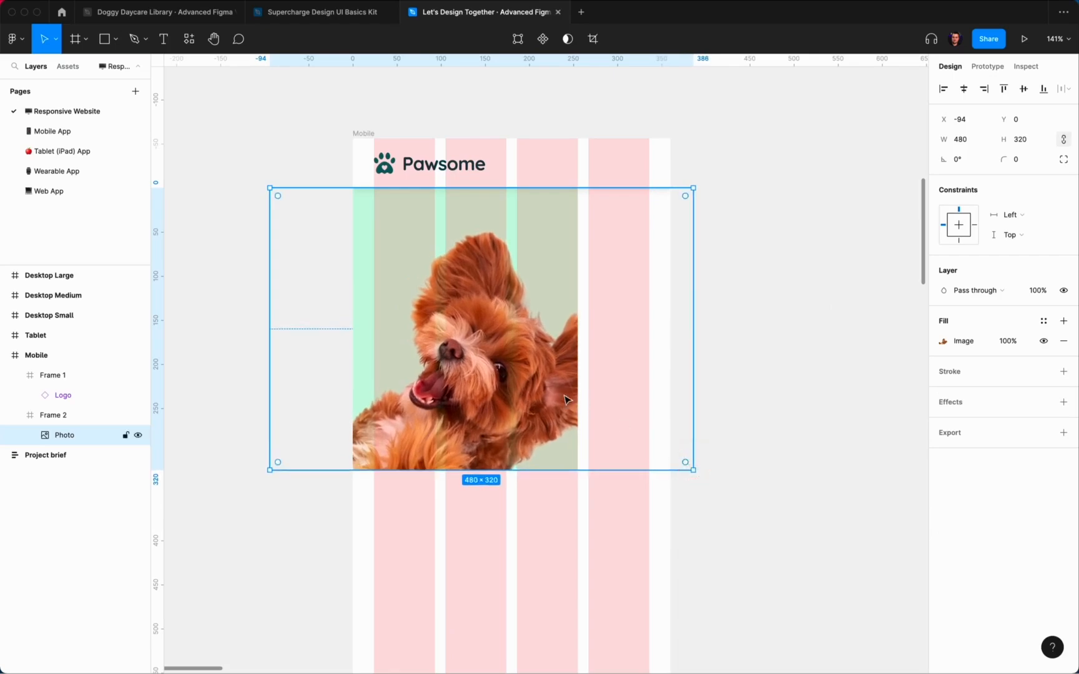
# Step: Let the dog photo overflow Frame 2's edges and check its spacing from the header
pyautogui.hscroll(-3, 564, 400)
pyautogui.scroll(1, 563, 399)
pyautogui.click(589, 523)
pyautogui.click(585, 431)
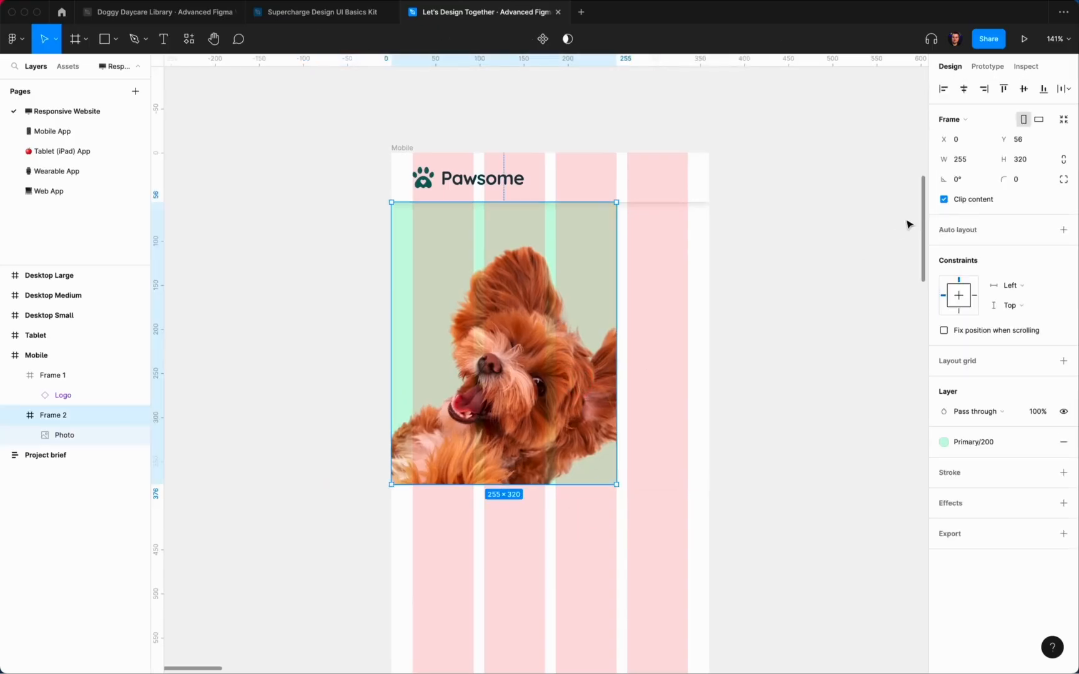
pyautogui.click(944, 200)
pyautogui.click(814, 272)
pyautogui.scroll(-2, 814, 273)
pyautogui.click(53, 415)
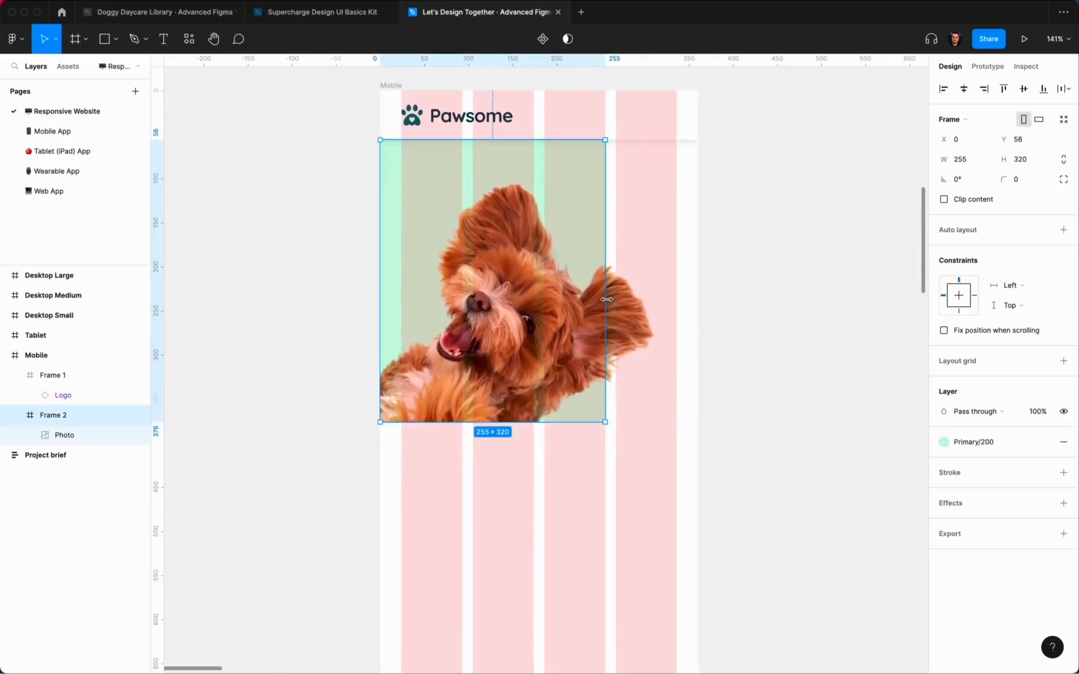
pyautogui.press('alt')
pyautogui.click(781, 194)
# Step: Shift the dog photo right so the ear spills past the frame's edge
pyautogui.hscroll(-2, 848, 336)
pyautogui.scroll(2, 848, 336)
pyautogui.keyDown('super'); pyautogui.click(538, 339); pyautogui.keyUp('super')
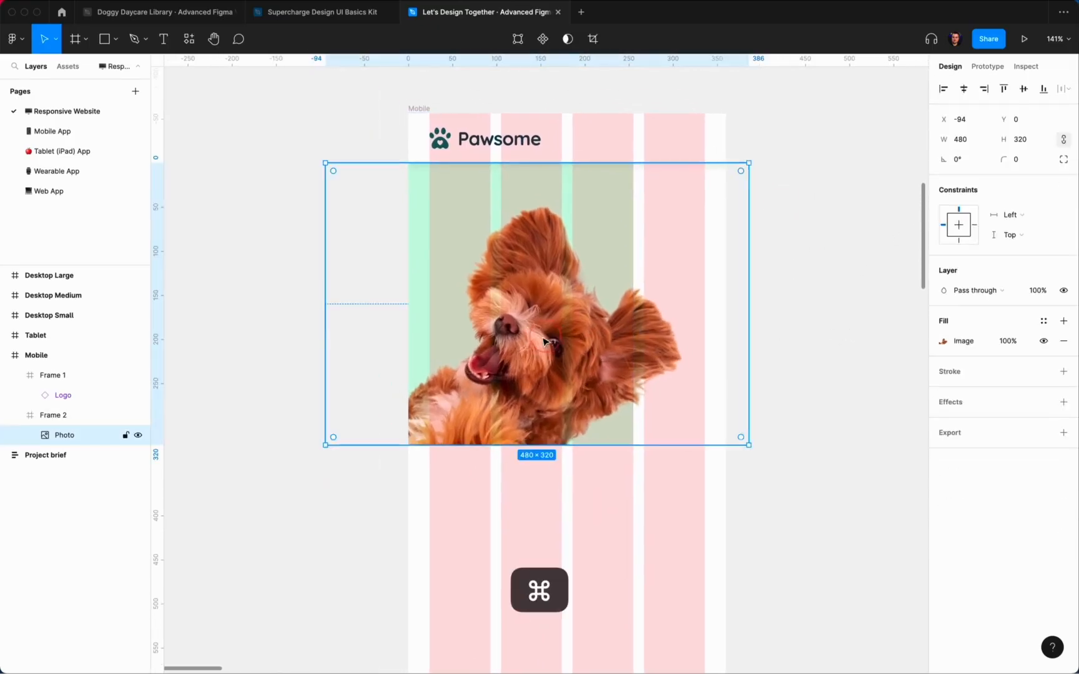
pyautogui.moveTo(537, 339); pyautogui.dragTo(564, 343)
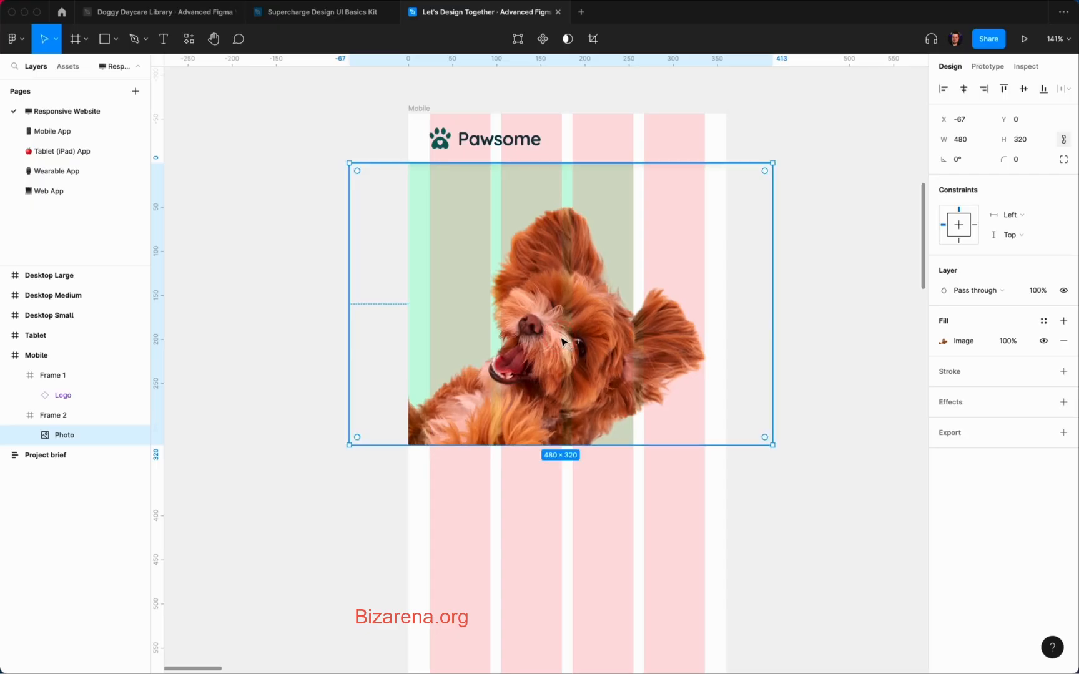
pyautogui.click(804, 314)
# Step: Hide the layout grids with Ctrl+G
pyautogui.hotkey('ctrl', 'g')
pyautogui.scroll(-5, 805, 314)
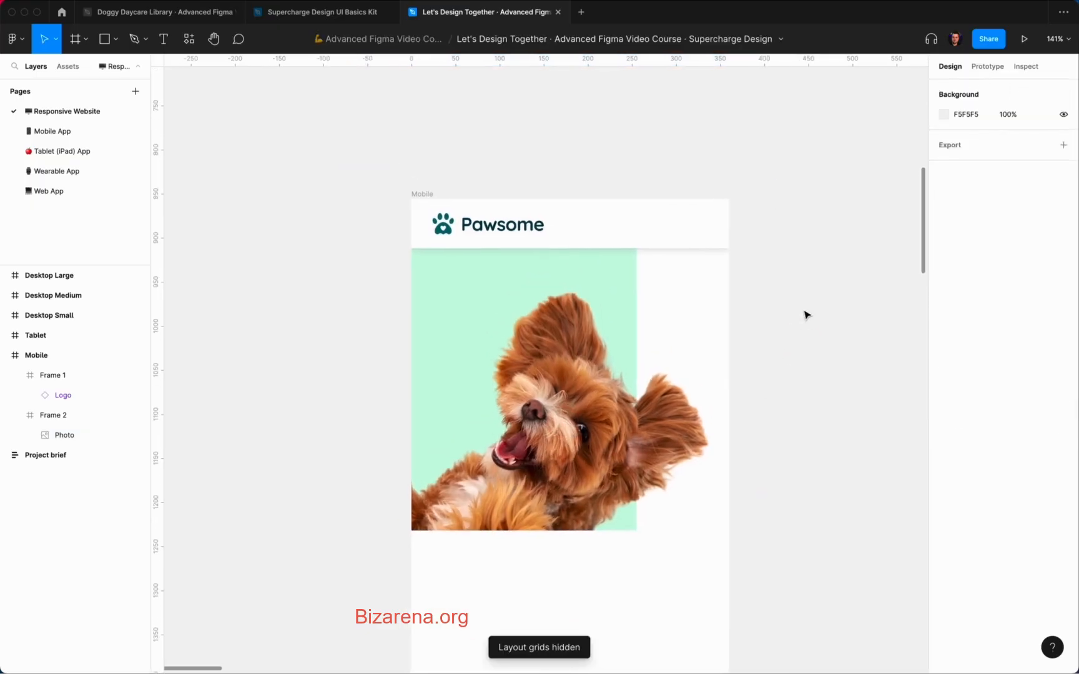
pyautogui.hscroll(1, 705, 279)
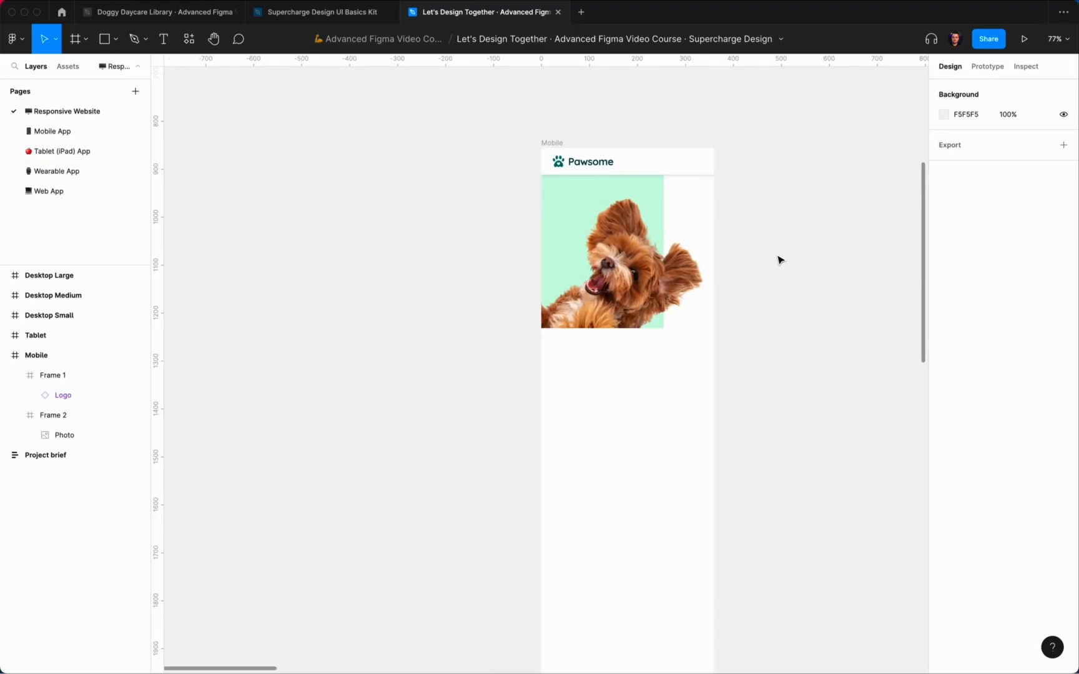
pyautogui.scroll(3, 686, 295)
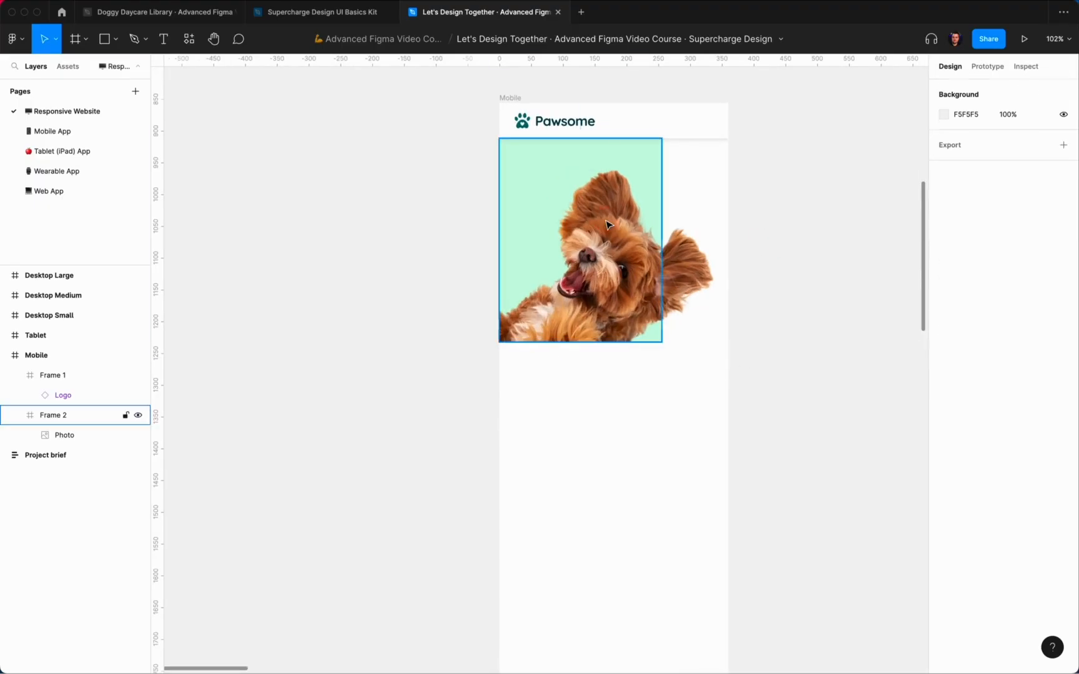
# Step: Use independent corners on Frame 2 to give only its bottom-right corner a 24 radius
pyautogui.click(686, 296)
pyautogui.click(1065, 180)
pyautogui.click(1004, 201)
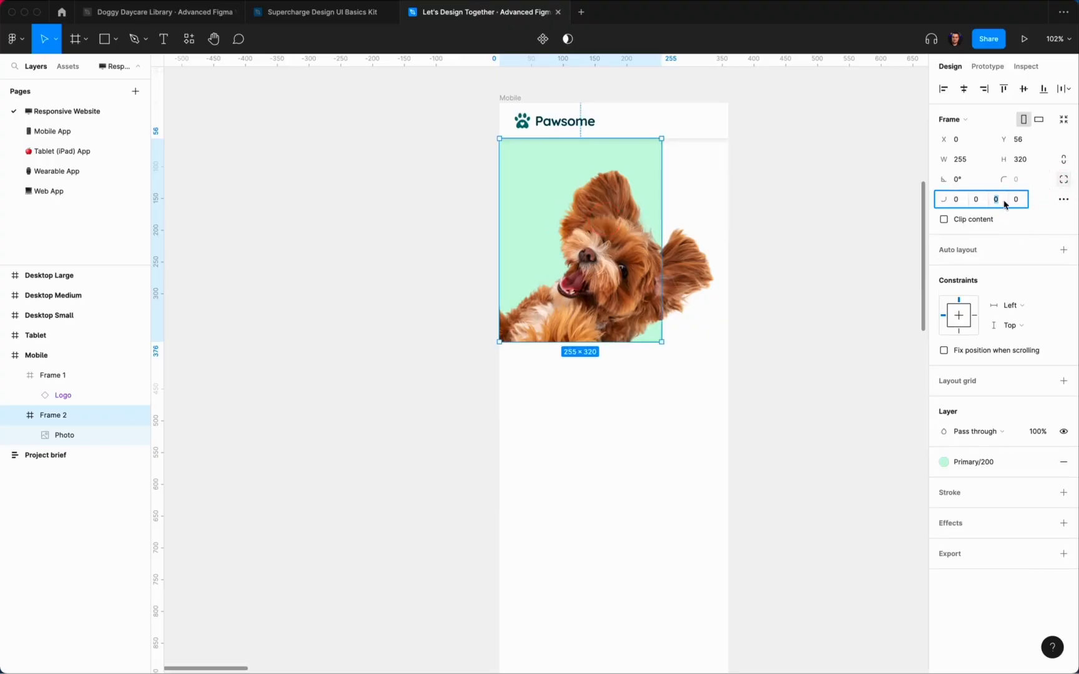
pyautogui.write('32')
pyautogui.press('Return')
pyautogui.write('4')
pyautogui.press('Return')
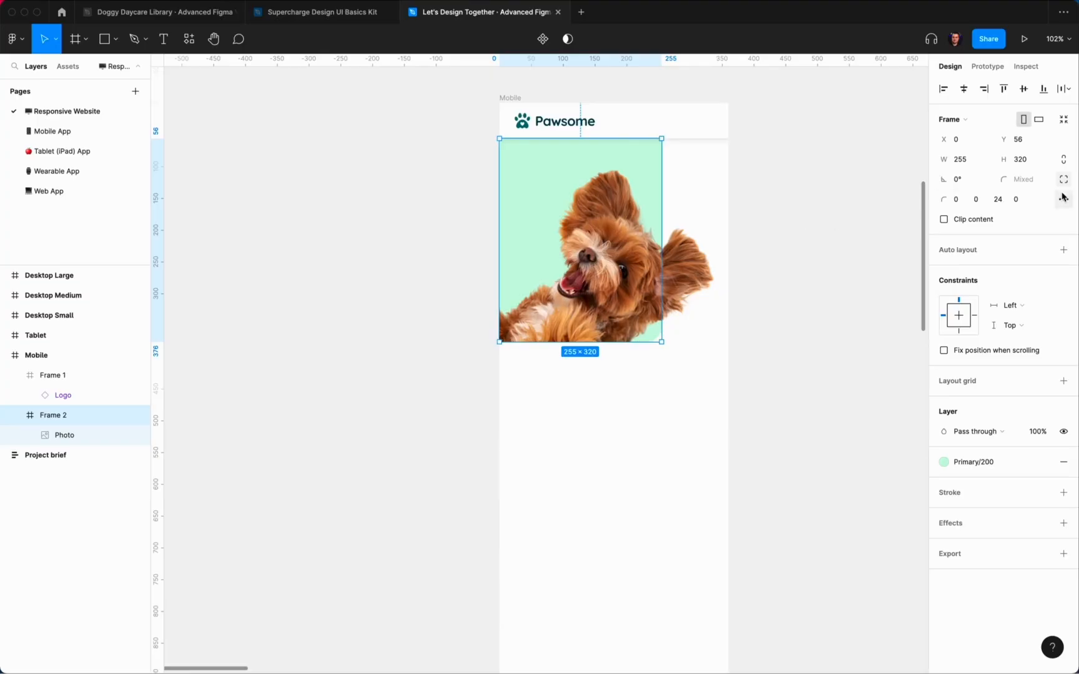
pyautogui.click(815, 209)
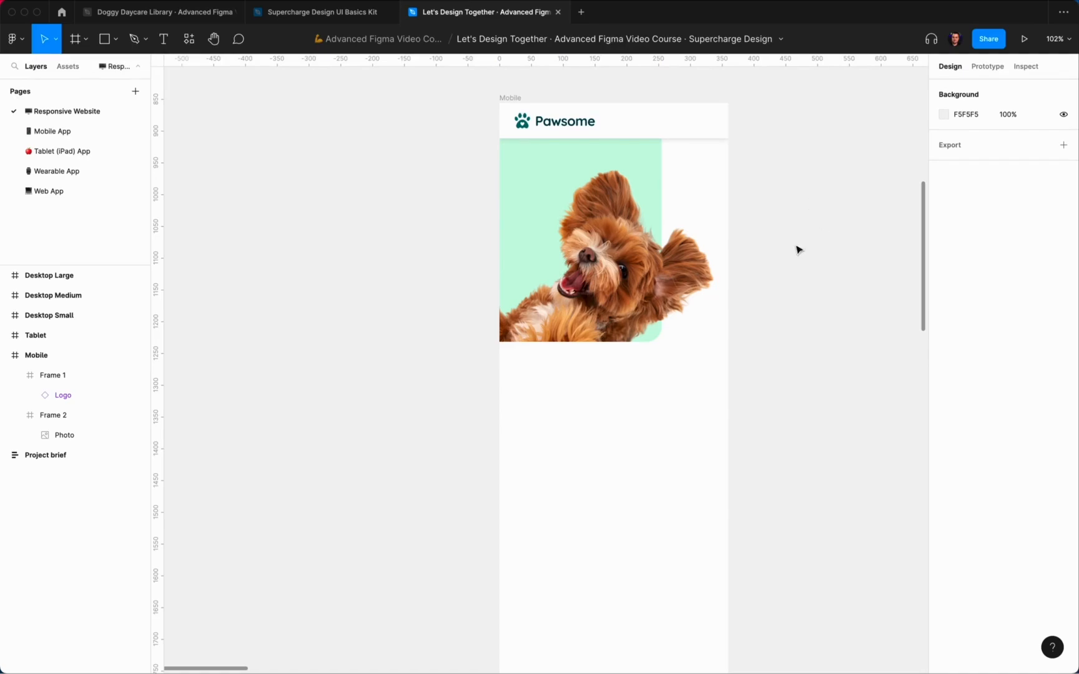
pyautogui.hscroll(2, 690, 311)
# Step: Draw a 112×112 circle over the dog photo and nudge it into position
pyautogui.press('o')
pyautogui.moveTo(518, 250); pyautogui.dragTo(585, 322)
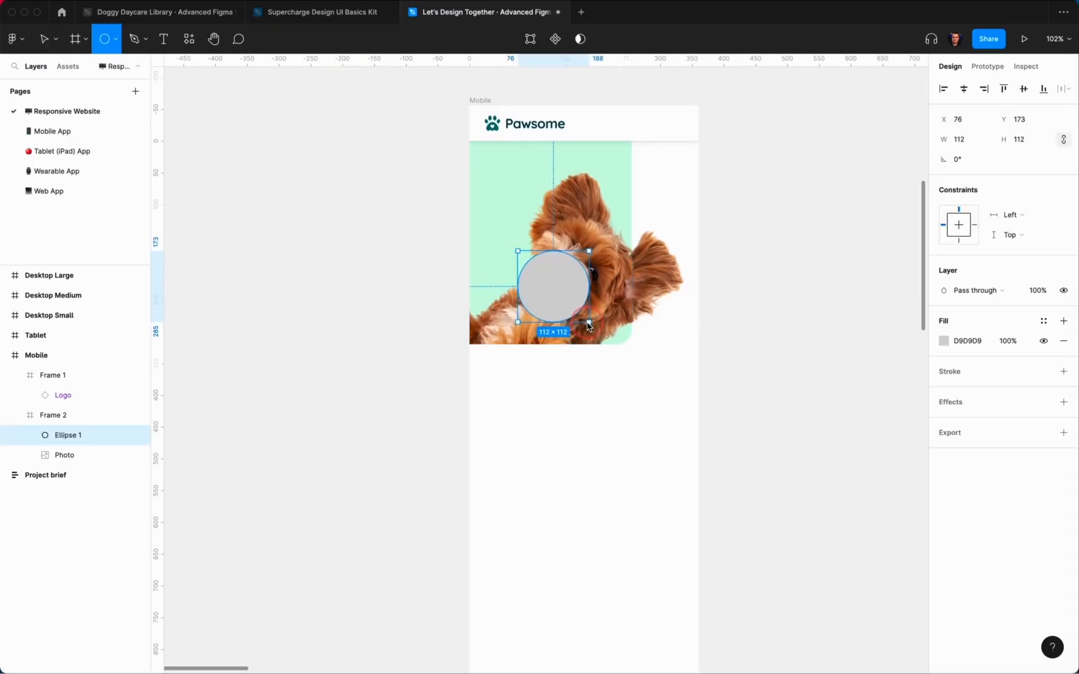
pyautogui.press('alt')
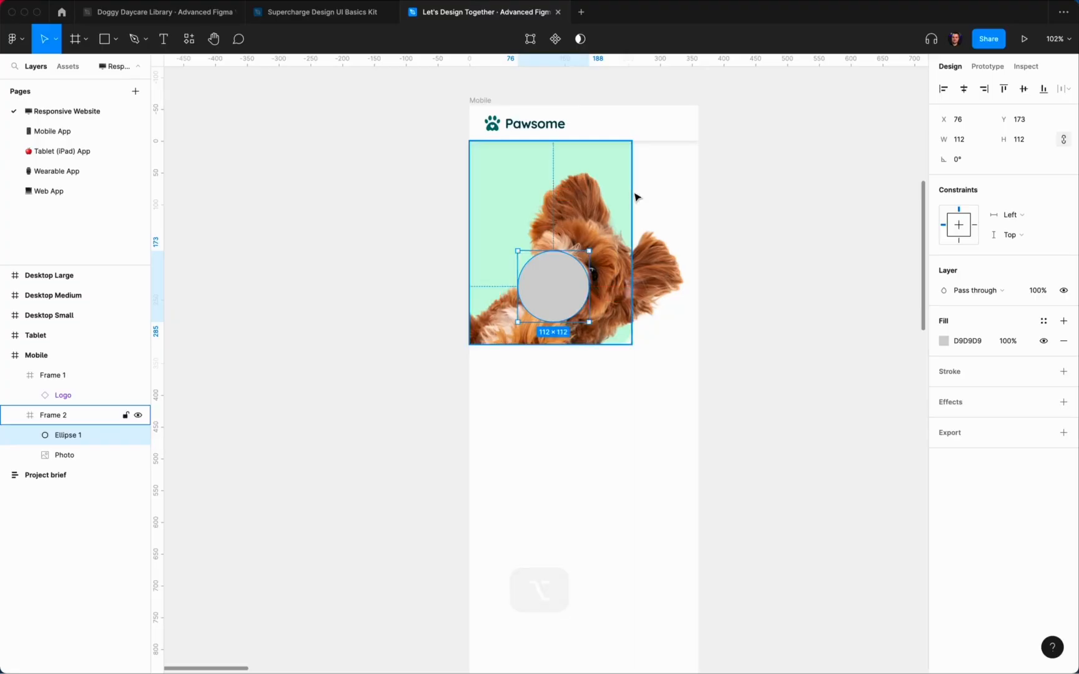
pyautogui.press('Right')
pyautogui.press('Right')
pyautogui.press('Right')
pyautogui.press('Right')
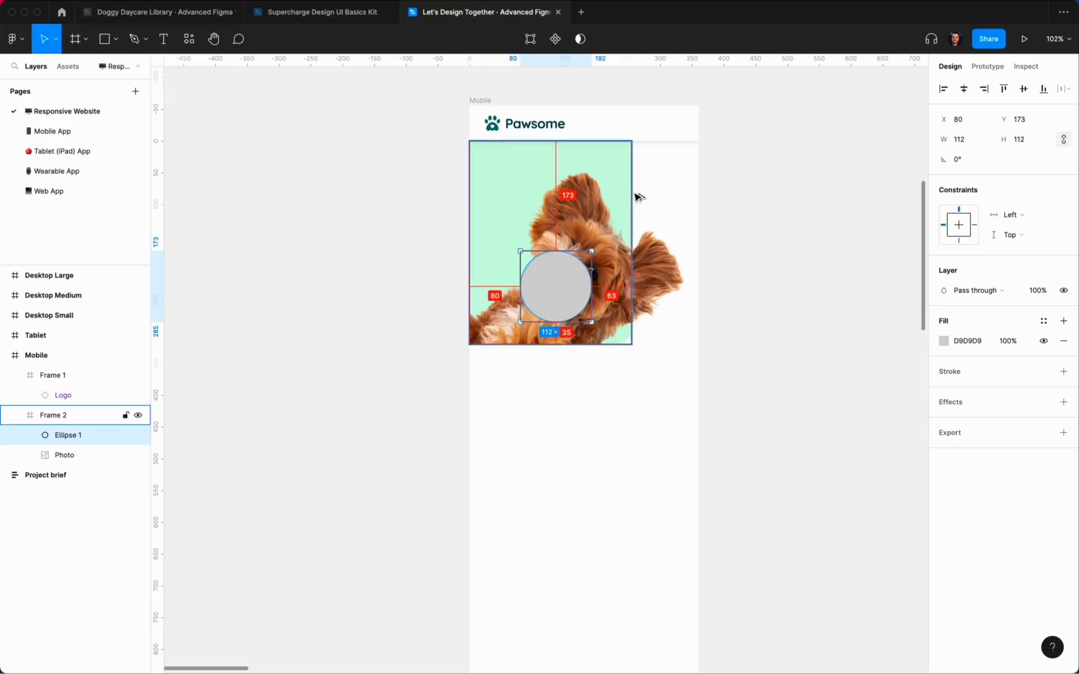
pyautogui.press('Left')
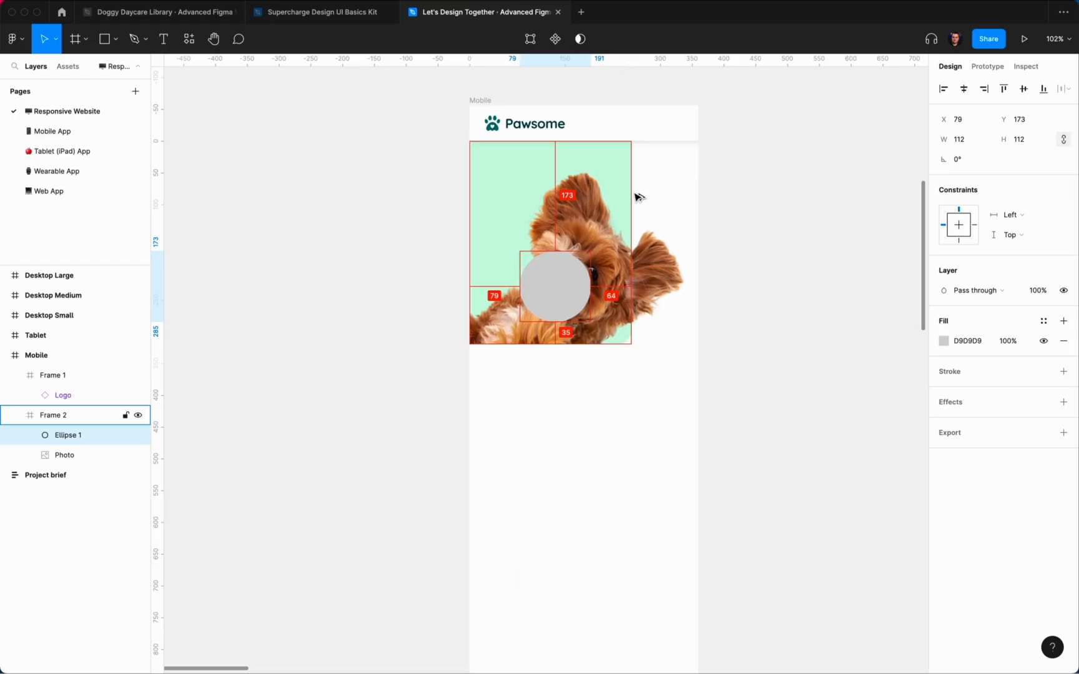
pyautogui.press('Down')
pyautogui.hotkey('shift', 'Up')
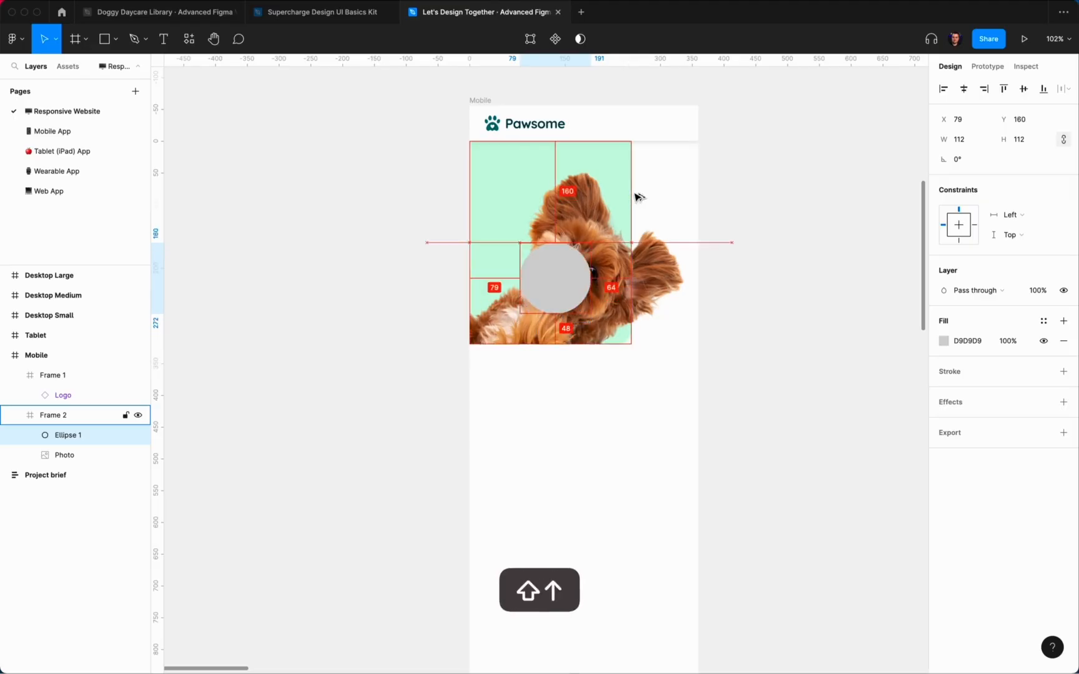
# Step: Move the circle behind the photo, remove its fill, outline it in Primary/400, and duplicate it
pyautogui.moveTo(65, 436); pyautogui.dragTo(60, 464)
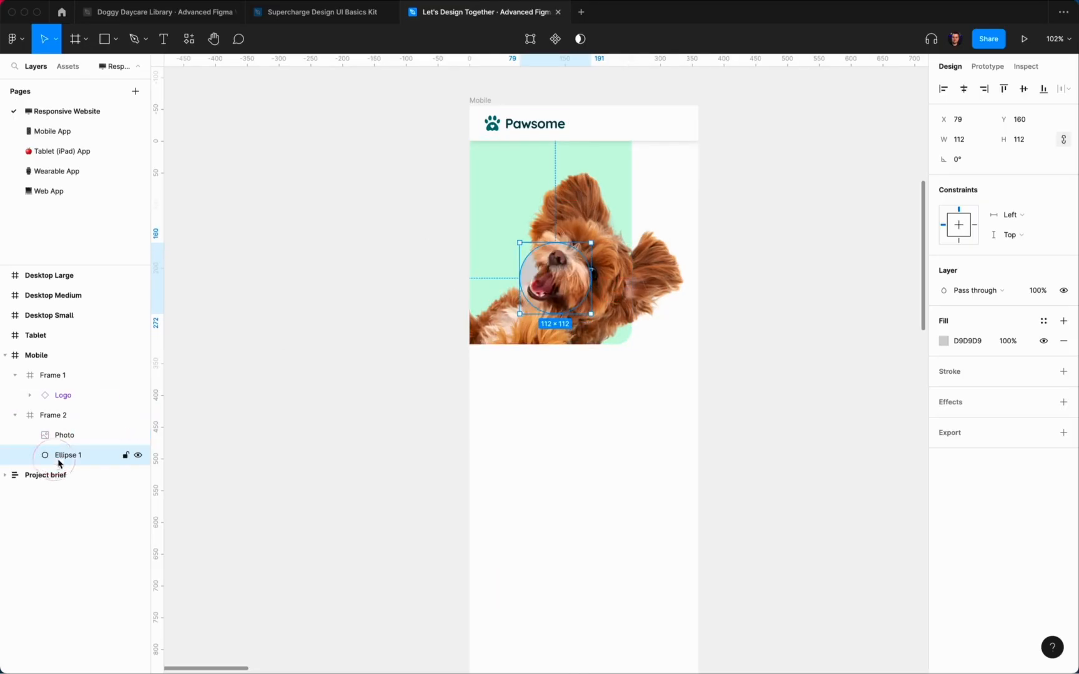
pyautogui.click(1063, 371)
pyautogui.click(1064, 341)
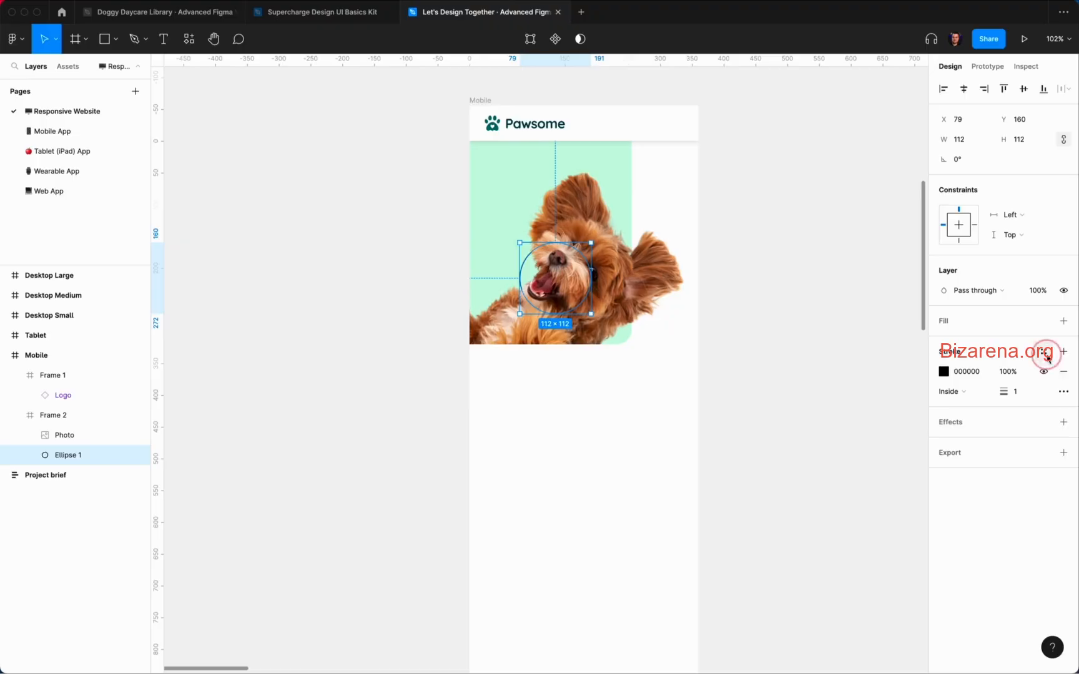
pyautogui.click(1047, 358)
pyautogui.click(994, 498)
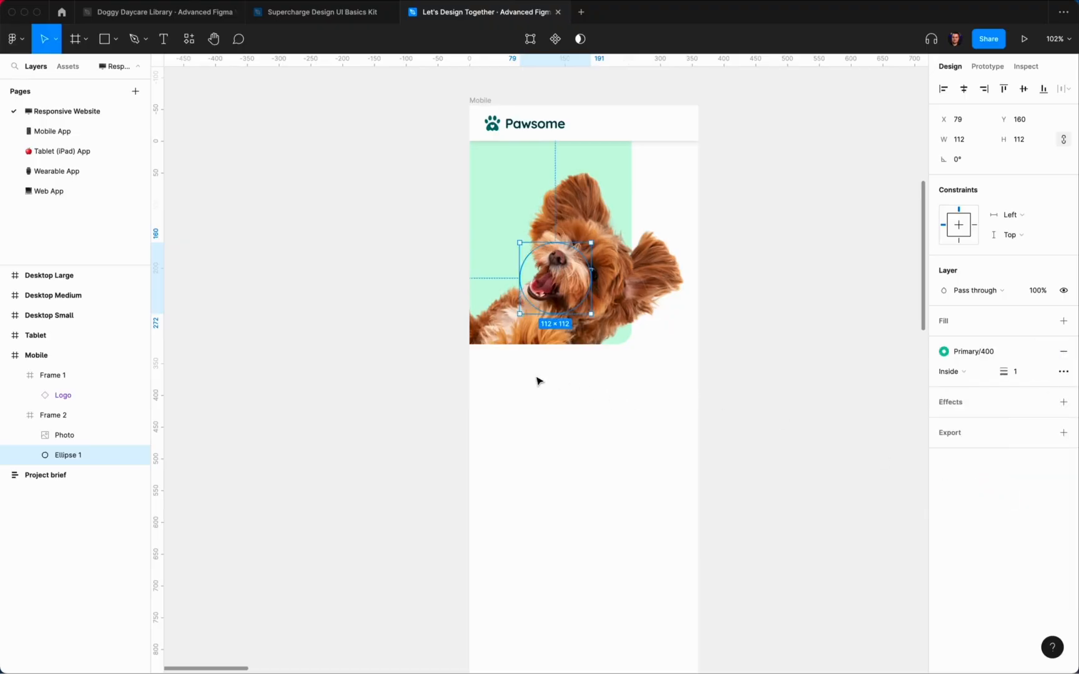
pyautogui.press('super+d')
# Step: Resize the duplicate ring to 128 pixels and a further copy to 144
pyautogui.scroll(5, 526, 243)
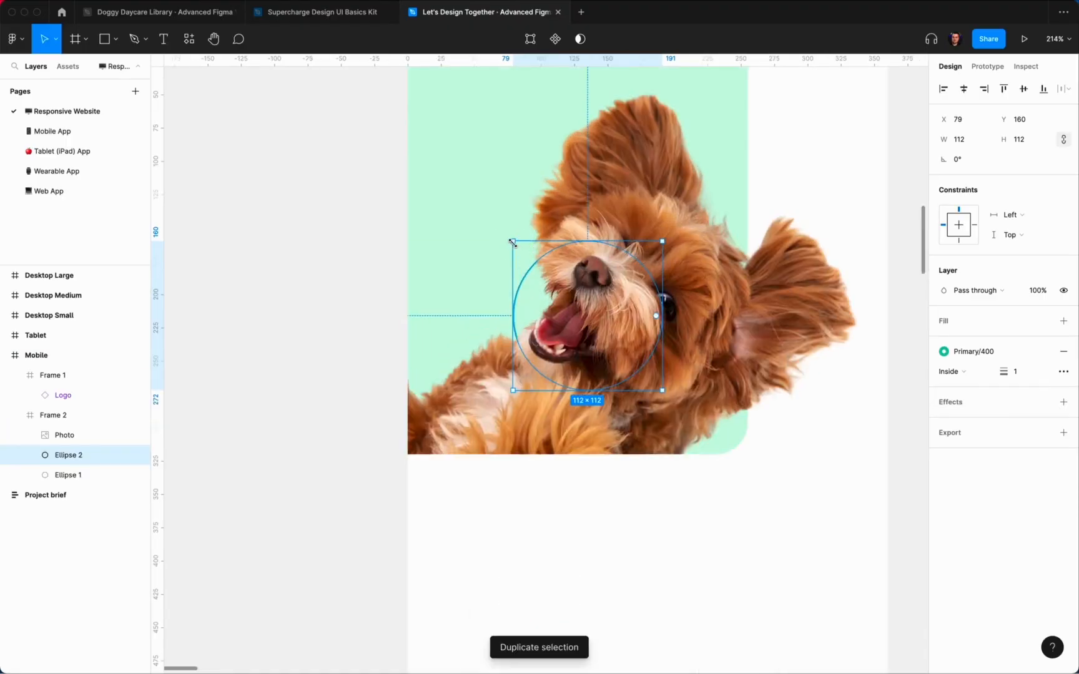
pyautogui.moveTo(512, 242); pyautogui.dragTo(492, 221)
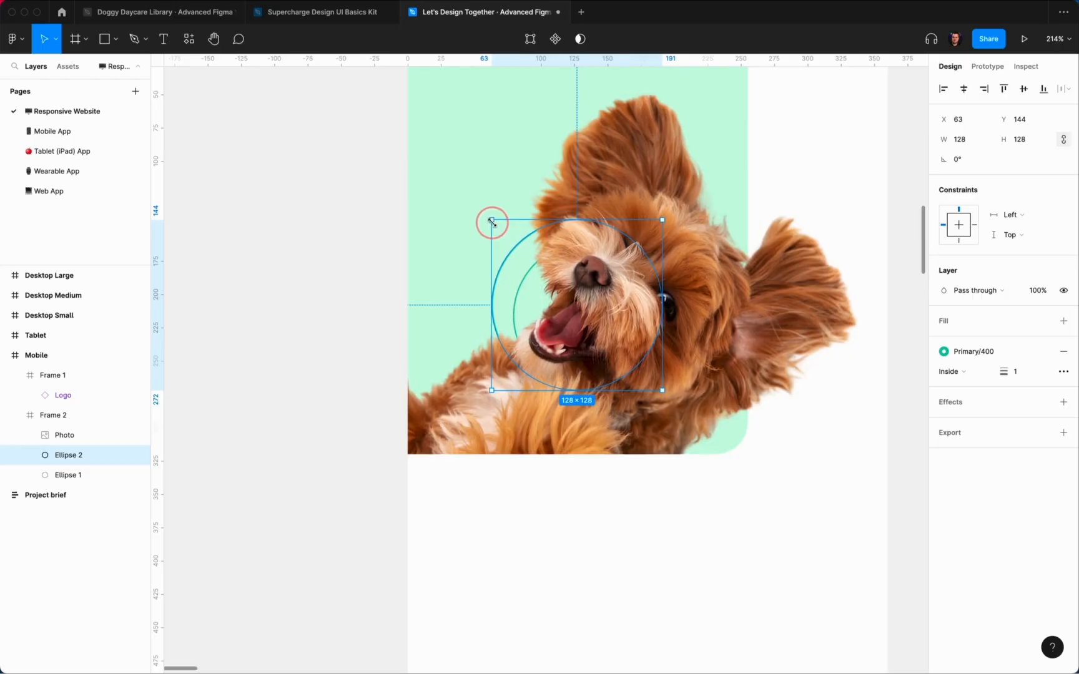
pyautogui.hotkey('shift', 'Down')
pyautogui.hotkey('shift', 'Right')
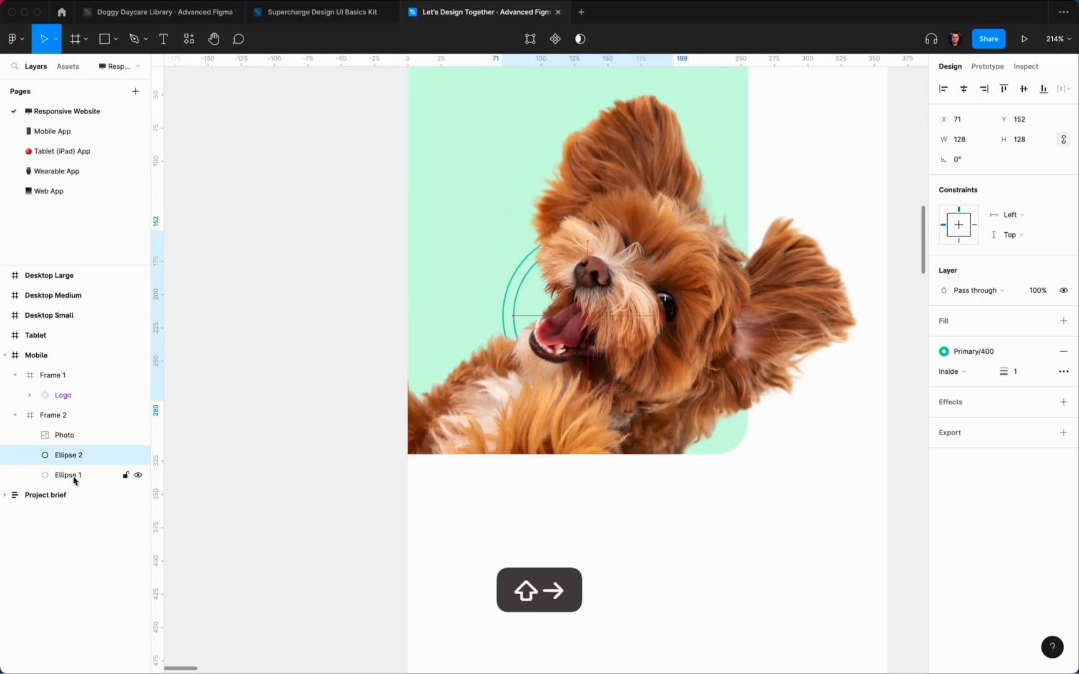
pyautogui.press('super+d')
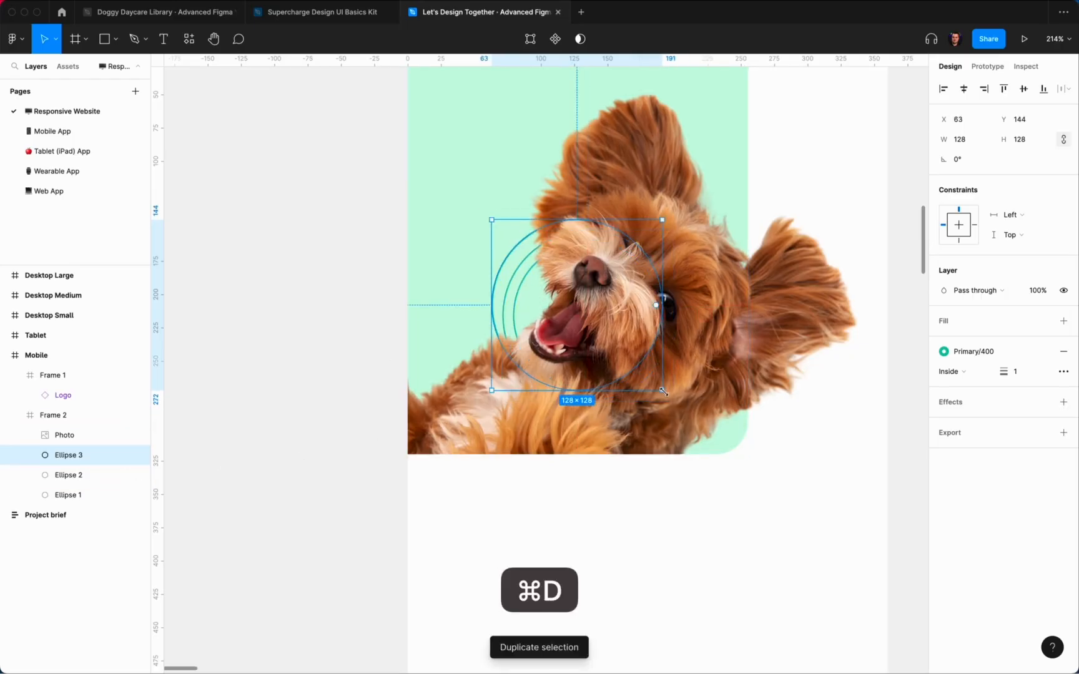
pyautogui.moveTo(664, 392); pyautogui.dragTo(680, 412)
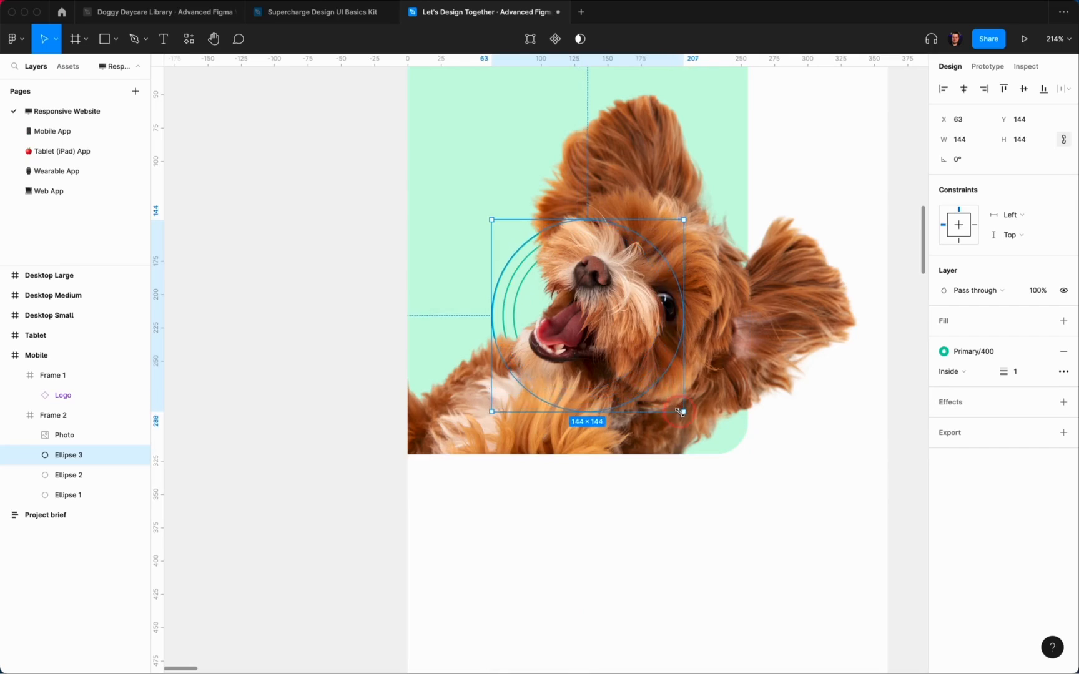
pyautogui.press('super+z')
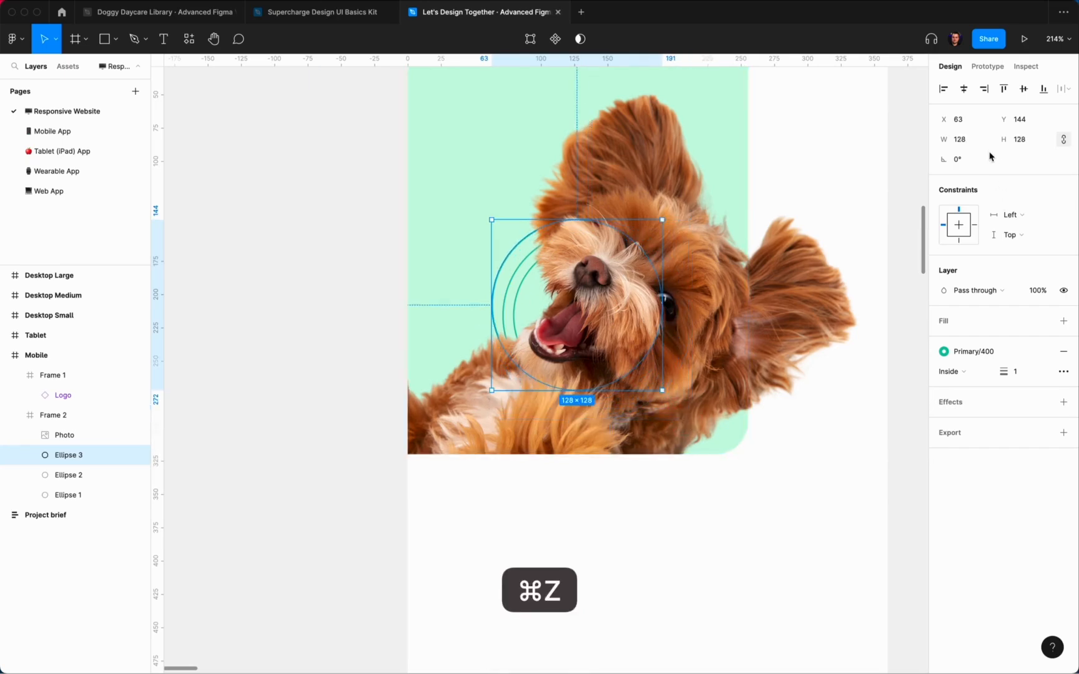
pyautogui.click(971, 146)
pyautogui.write('+16')
pyautogui.press('Return')
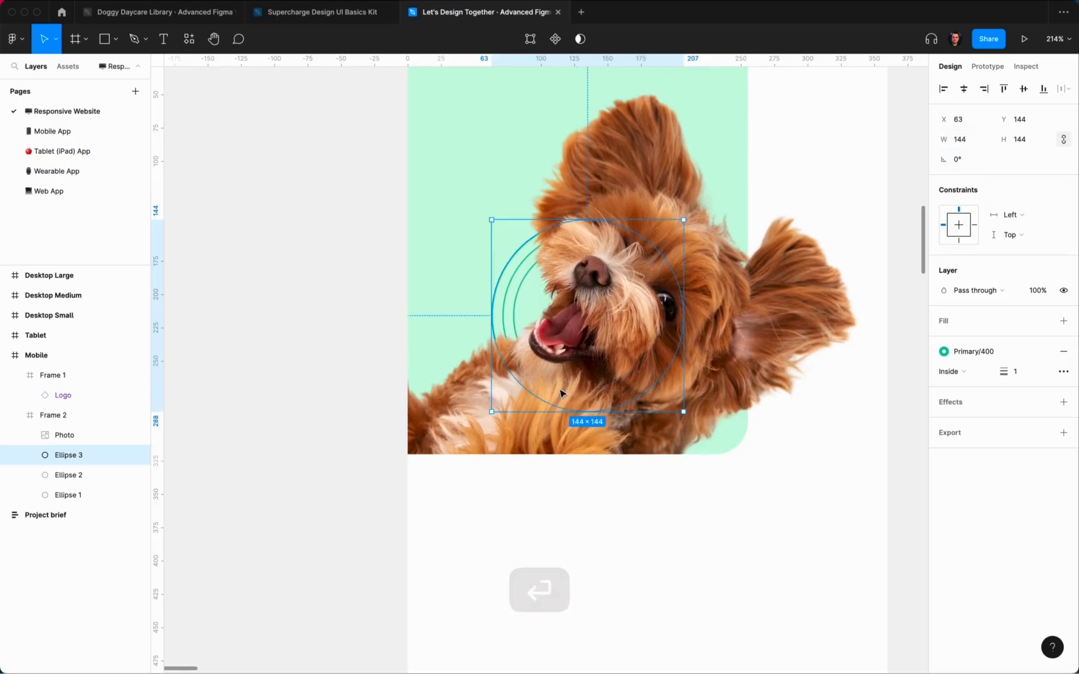
# Step: Duplicate the ring three more times, growing each by +16 to 160, 176 and 192
pyautogui.press('super+d')
pyautogui.click(982, 148)
pyautogui.write('+16')
pyautogui.press('Return')
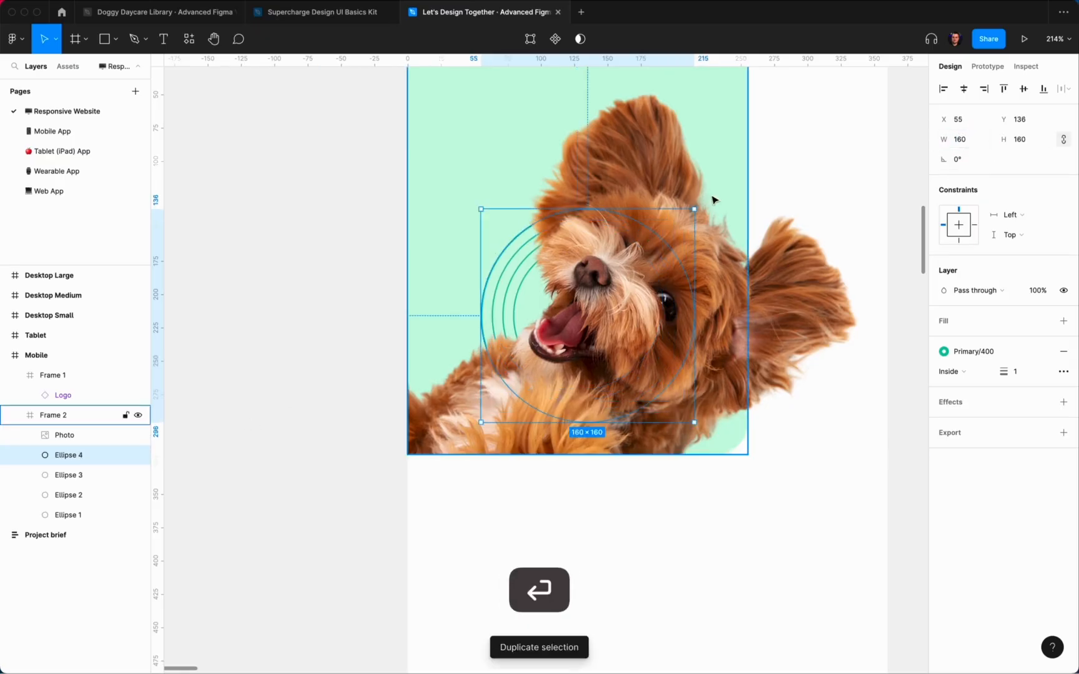
pyautogui.press('super+d')
pyautogui.click(986, 141)
pyautogui.write('+16')
pyautogui.press('Return')
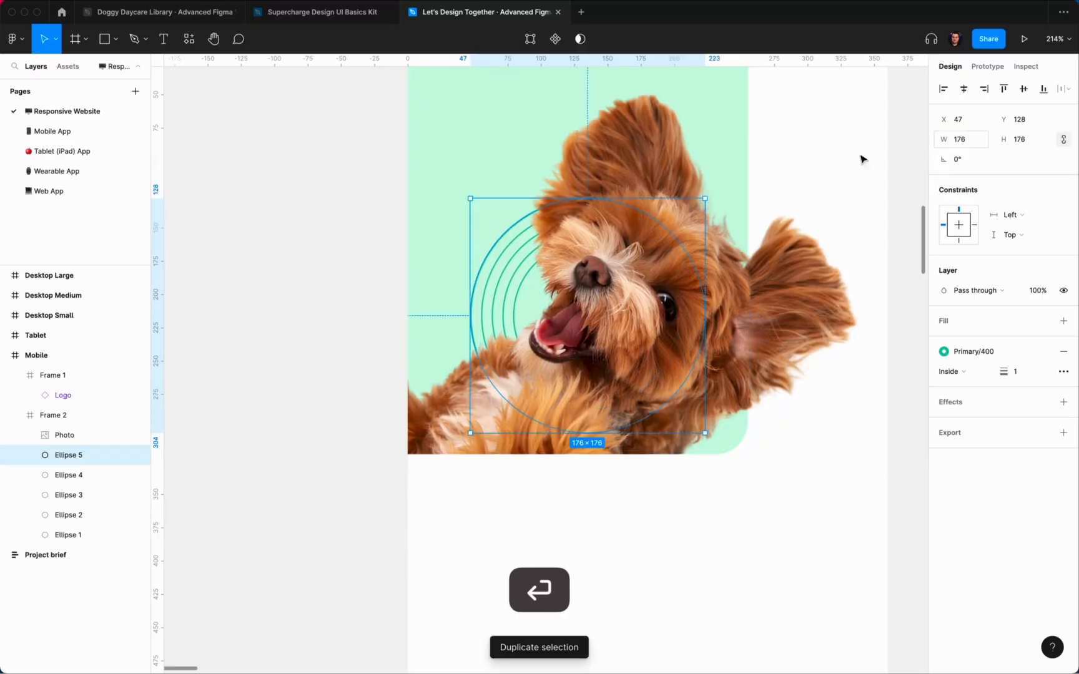
pyautogui.press('super+d')
pyautogui.write('+16')
pyautogui.press('Return')
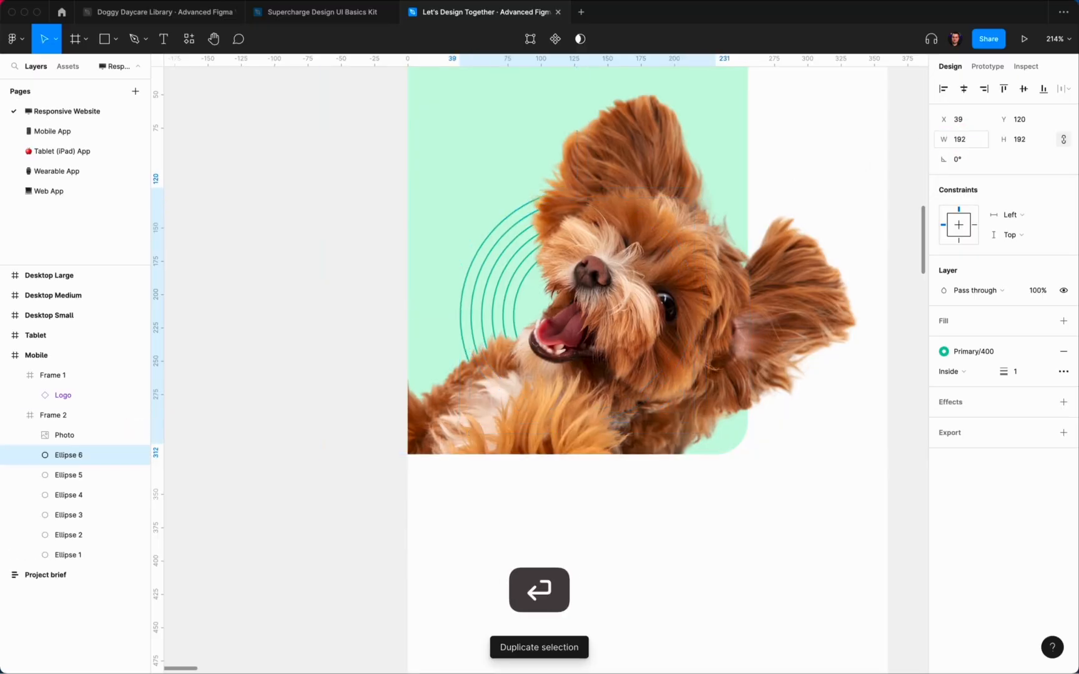
# Step: Add two more +16 copies, reaching 208 and 224 pixels
pyautogui.press('super+d')
pyautogui.click(976, 142)
pyautogui.write('+16')
pyautogui.press('Return')
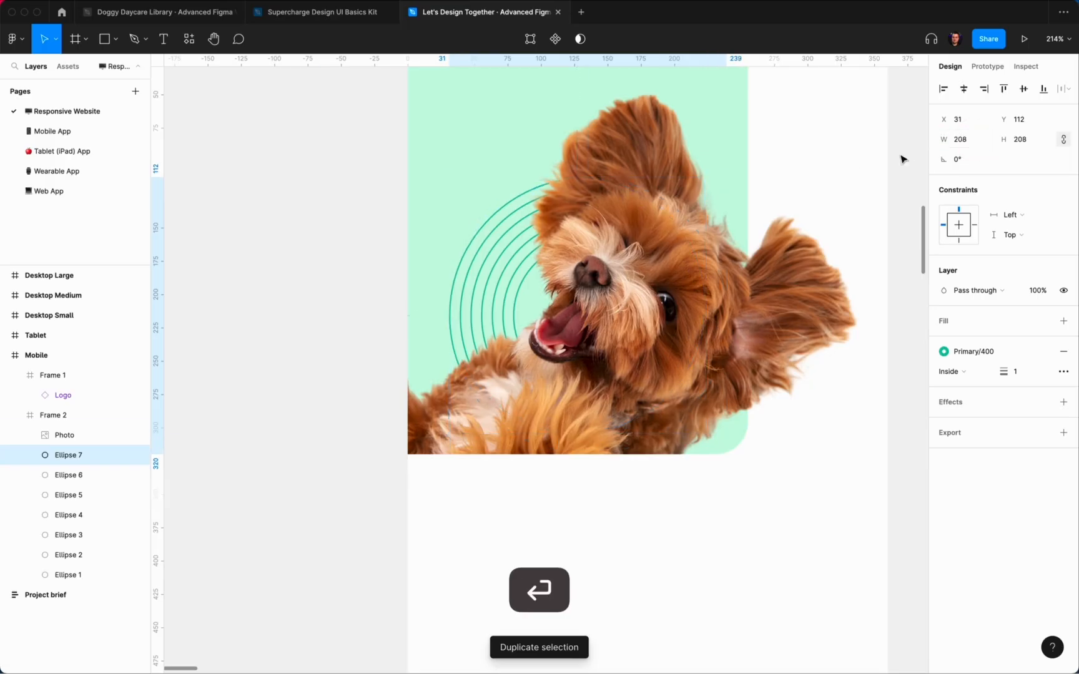
pyautogui.press('super+d')
pyautogui.write('+16')
pyautogui.press('Return')
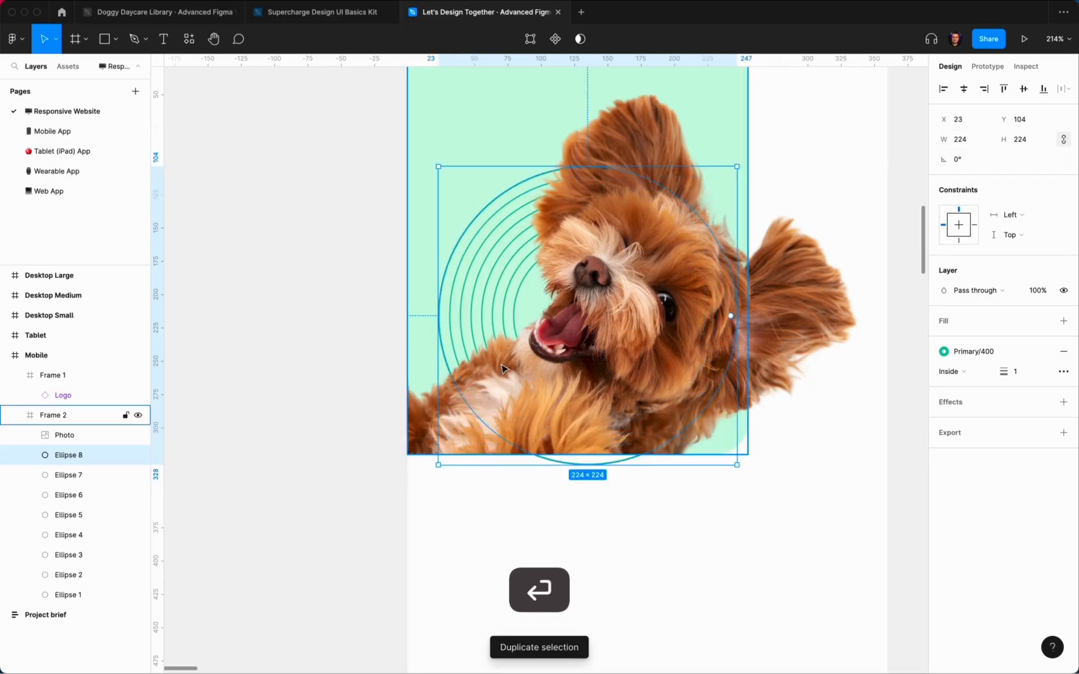
# Step: Select all eight rings and shift them right to fan out beside the dog's ear
pyautogui.keyDown('shift'); pyautogui.click(83, 590); pyautogui.keyUp('shift')
pyautogui.scroll(-5, 753, 234)
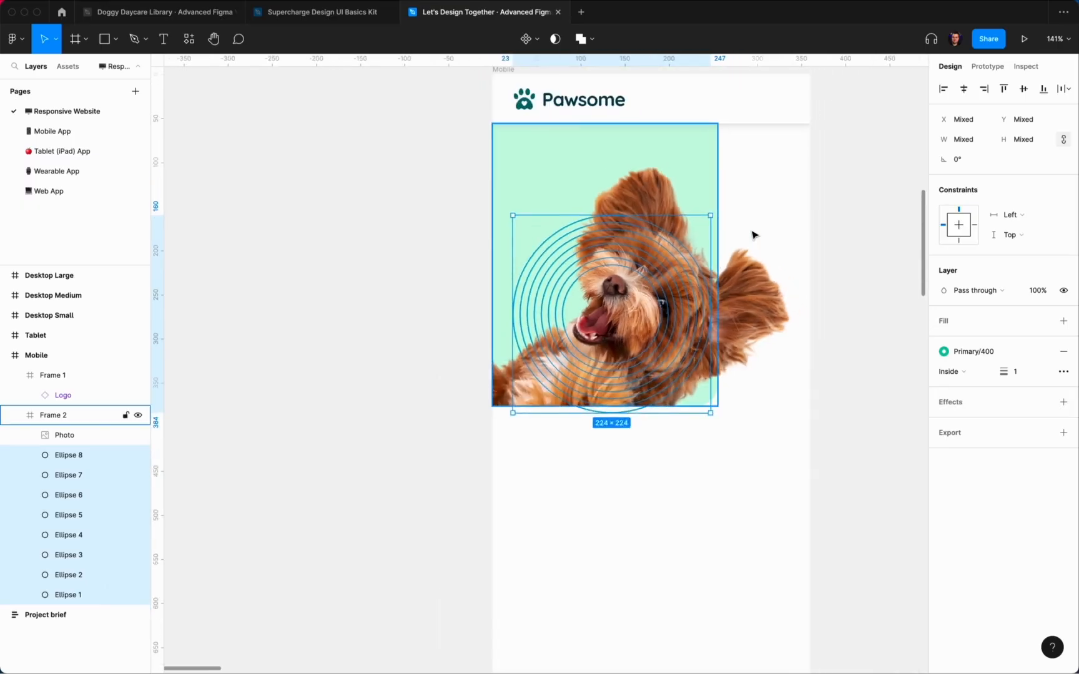
pyautogui.hotkey('shift', 'Up')
pyautogui.hotkey('shift', 'Right')
pyautogui.hotkey('shift', 'Right')
pyautogui.hotkey('shift', 'Right')
pyautogui.hotkey('shift', 'Right')
pyautogui.hotkey('shift', 'Right')
pyautogui.hotkey('shift', 'Right')
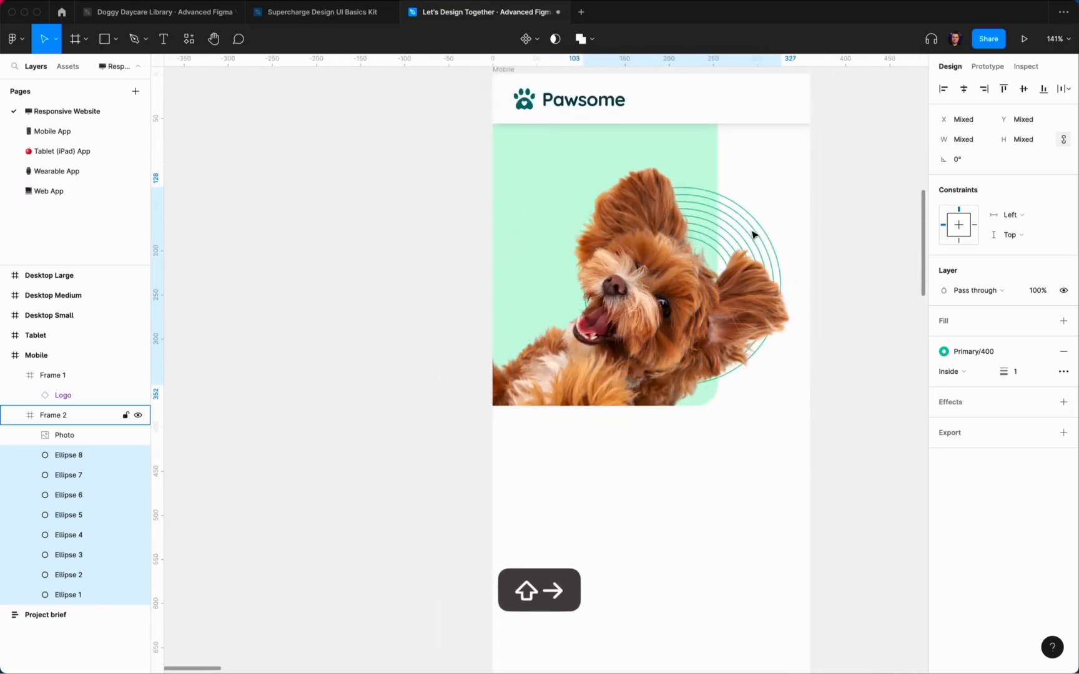
pyautogui.press('alt')
pyautogui.hotkey('shift', 'Down')
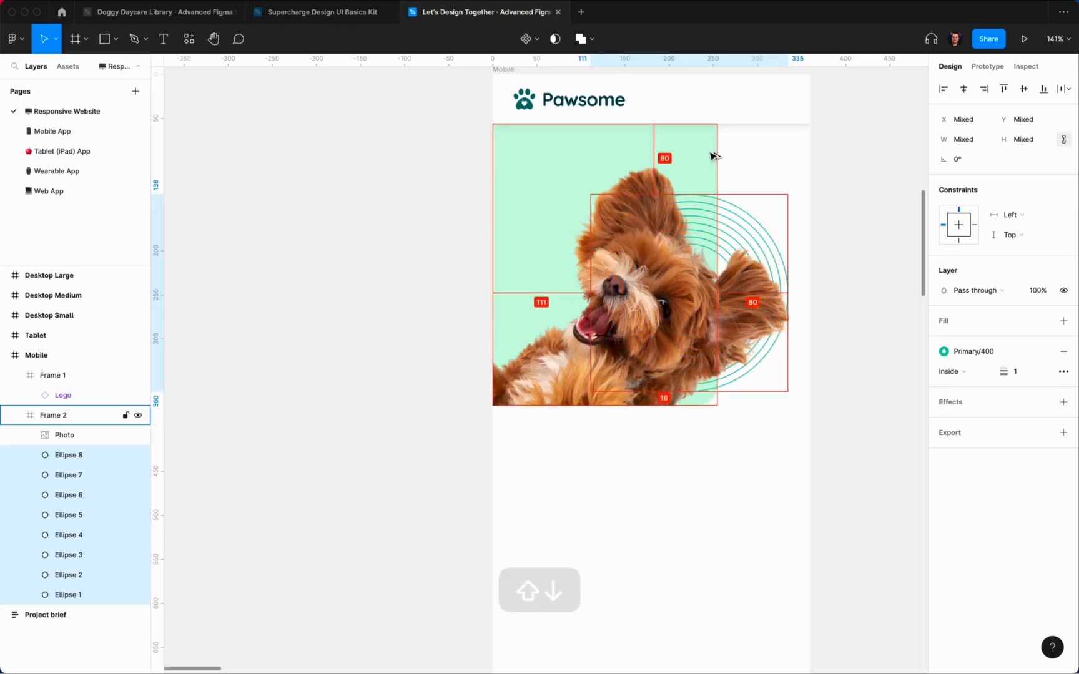
pyautogui.click(835, 157)
pyautogui.hscroll(2, 836, 158)
# Step: Duplicate the Pawsome paw logo icon onto empty canvas
pyautogui.click(832, 192)
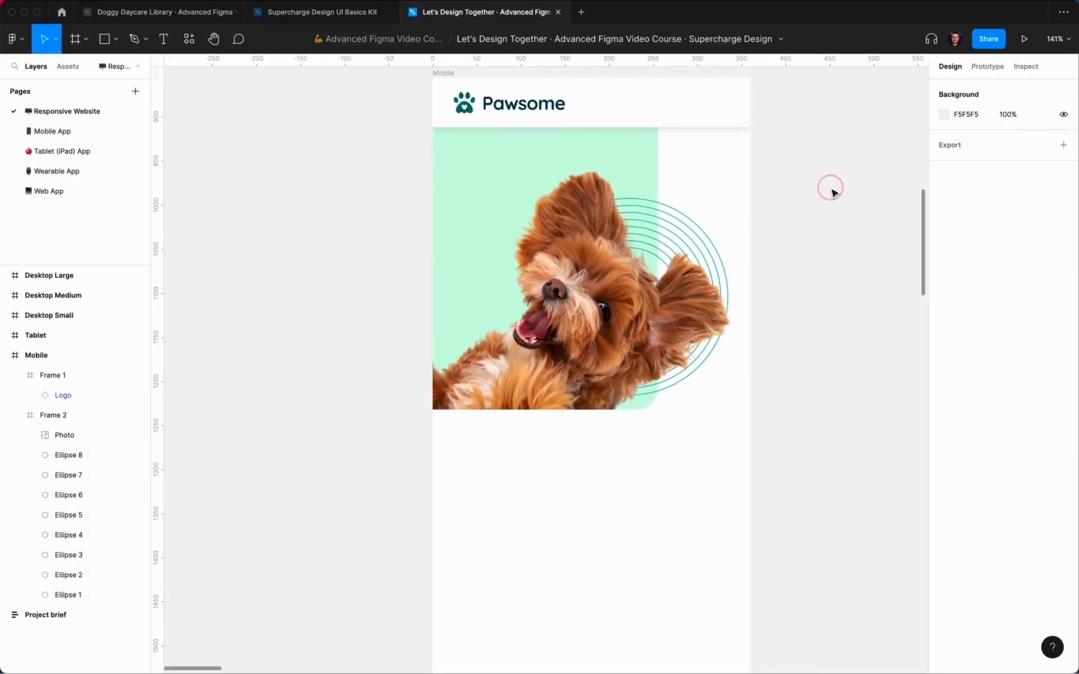
pyautogui.scroll(5, 833, 192)
pyautogui.scroll(1, 451, 148)
pyautogui.scroll(5, 383, 127)
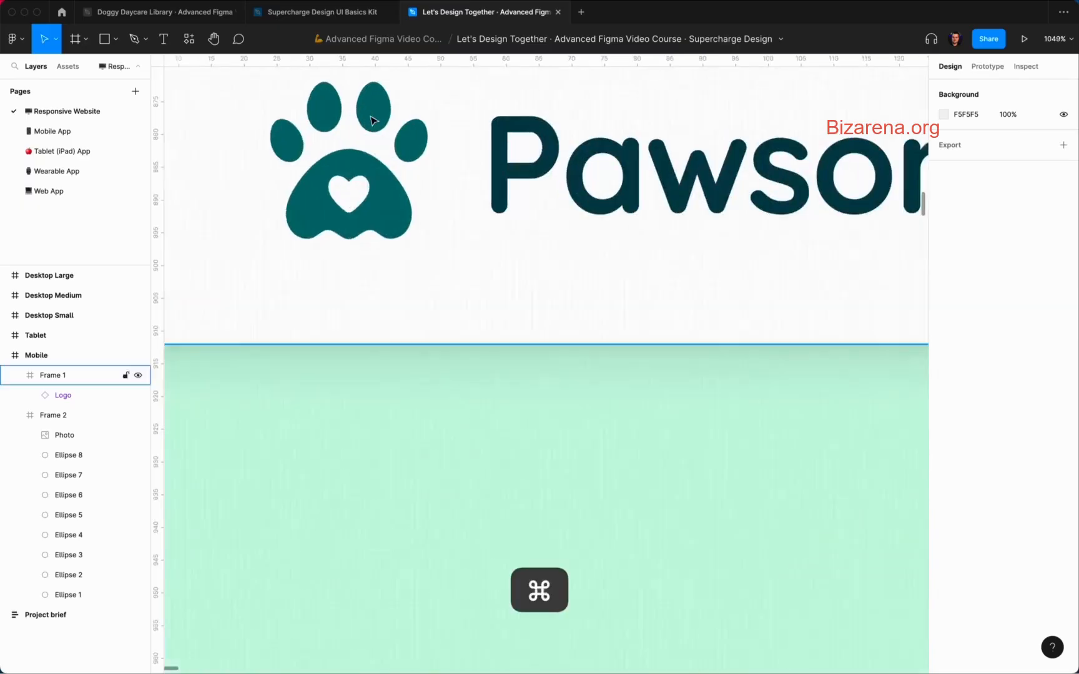
pyautogui.keyDown('super'); pyautogui.click(382, 127); pyautogui.keyUp('super')
pyautogui.scroll(-6, 383, 127)
pyautogui.keyDown('alt'); pyautogui.moveTo(382, 127); pyautogui.dragTo(225, 254); pyautogui.keyUp('alt')
pyautogui.hscroll(-3, 241, 264)
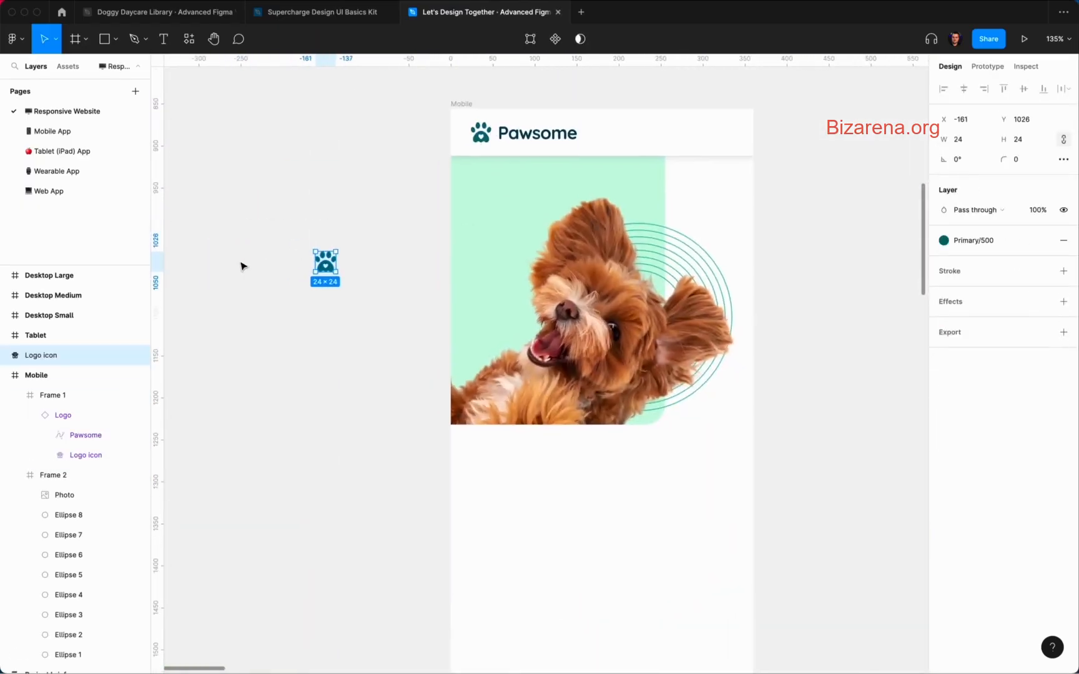
pyautogui.scroll(10, 461, 270)
# Step: Edit the copy's vector points, deleting the pad and other toes to leave one toe
pyautogui.press('Return')
pyautogui.scroll(5, 406, 311)
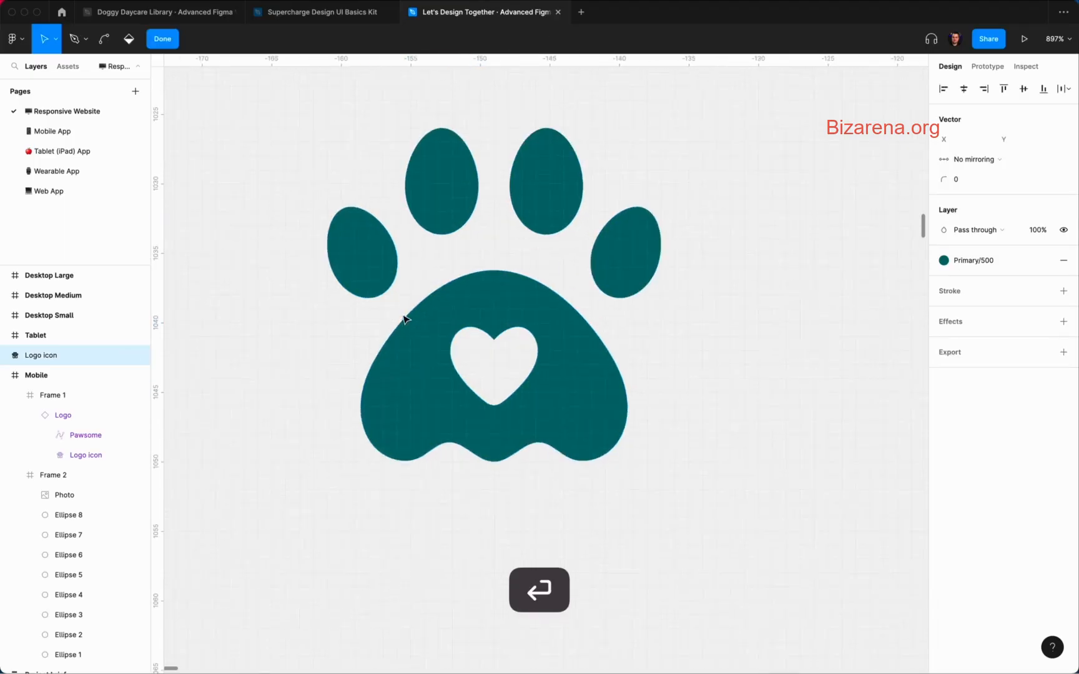
pyautogui.press('Return')
pyautogui.press('Return')
pyautogui.moveTo(761, 518); pyautogui.dragTo(208, 248)
pyautogui.press('Delete')
pyautogui.moveTo(626, 180); pyautogui.dragTo(756, 349)
pyautogui.press('Delete')
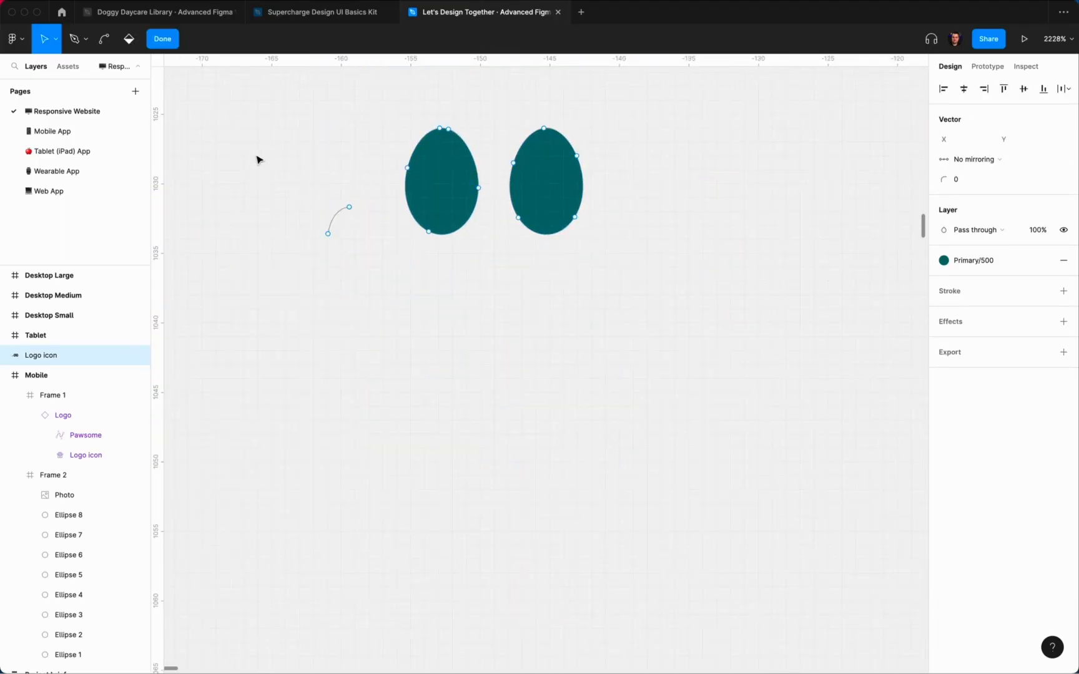
pyautogui.moveTo(257, 157); pyautogui.dragTo(384, 303)
pyautogui.press('Delete')
pyautogui.moveTo(372, 107); pyautogui.dragTo(494, 307)
pyautogui.press('Delete')
pyautogui.doubleClick(669, 231)
# Step: Resize the single toe shape to a 48×70 oval
pyautogui.scroll(-10, 604, 199)
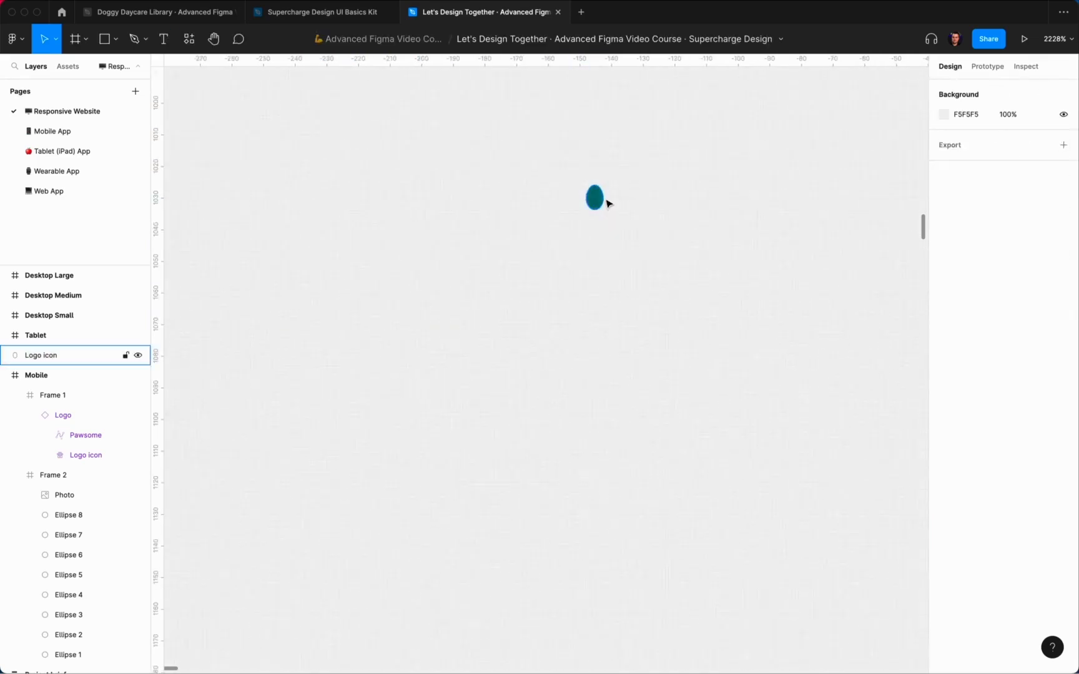
pyautogui.click(600, 197)
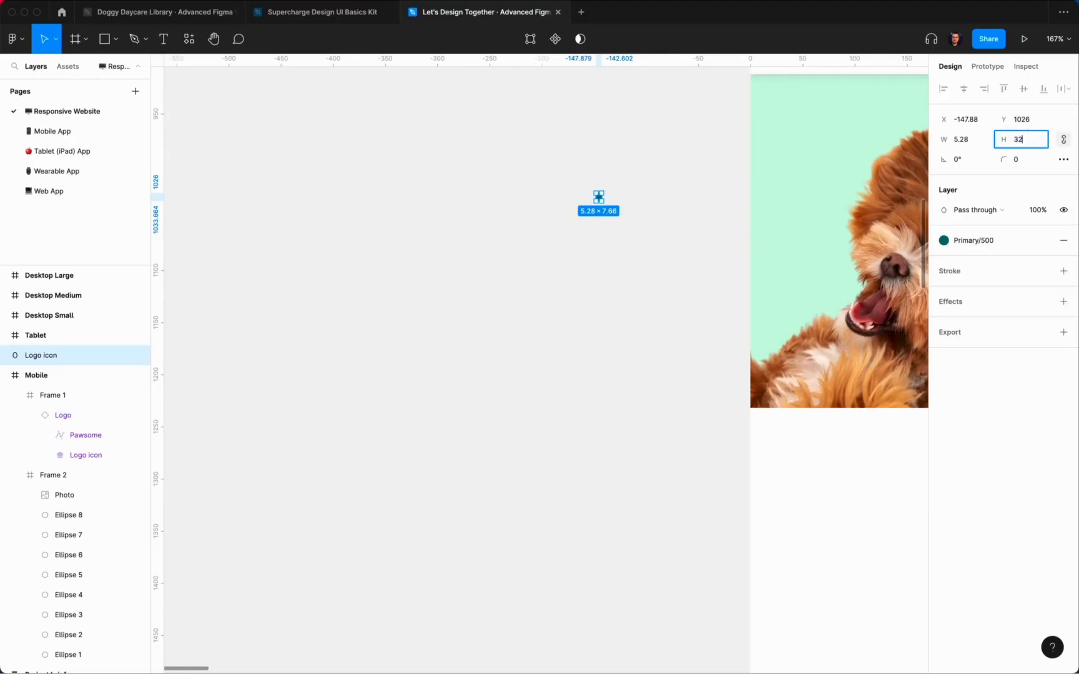
pyautogui.write('32')
pyautogui.press('Return')
pyautogui.write('56')
pyautogui.press('Return')
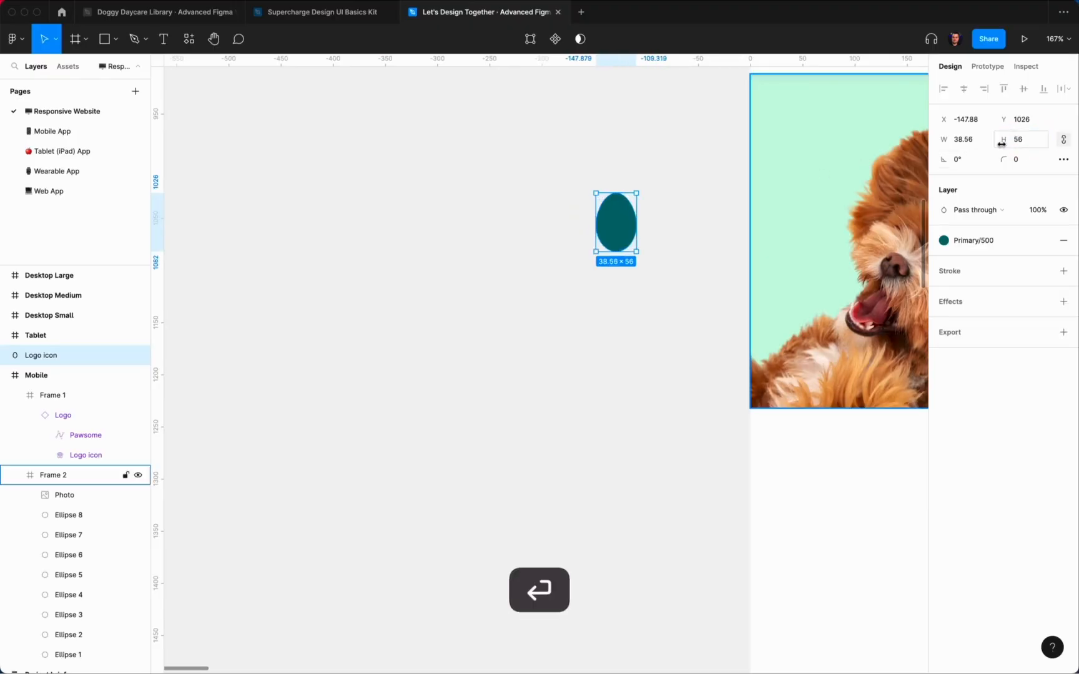
pyautogui.hscroll(5, 362, 252)
pyautogui.moveTo(361, 259); pyautogui.dragTo(368, 268)
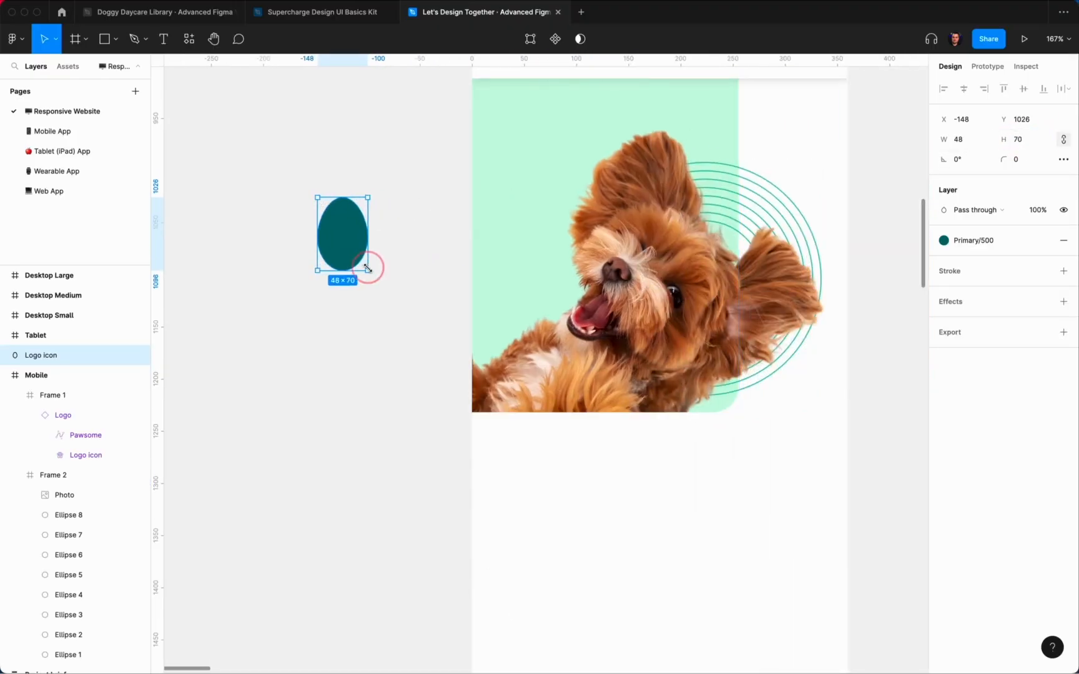
# Step: Cut the oval and paste it into the hero photo frame
pyautogui.press('super+x')
pyautogui.click(534, 154)
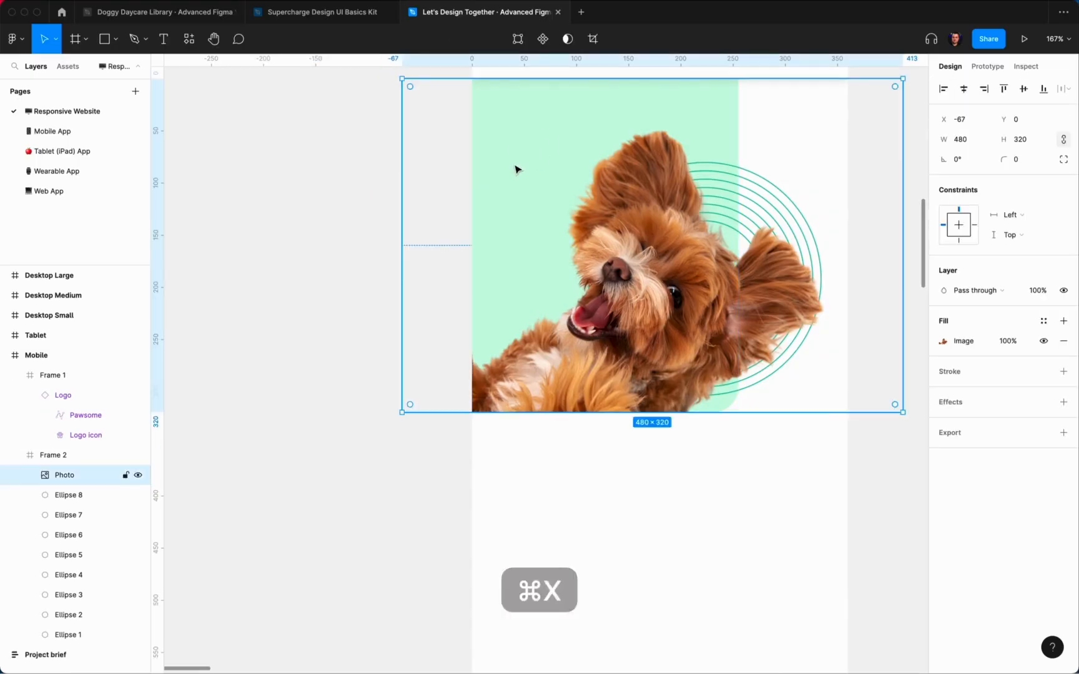
pyautogui.press('super+v')
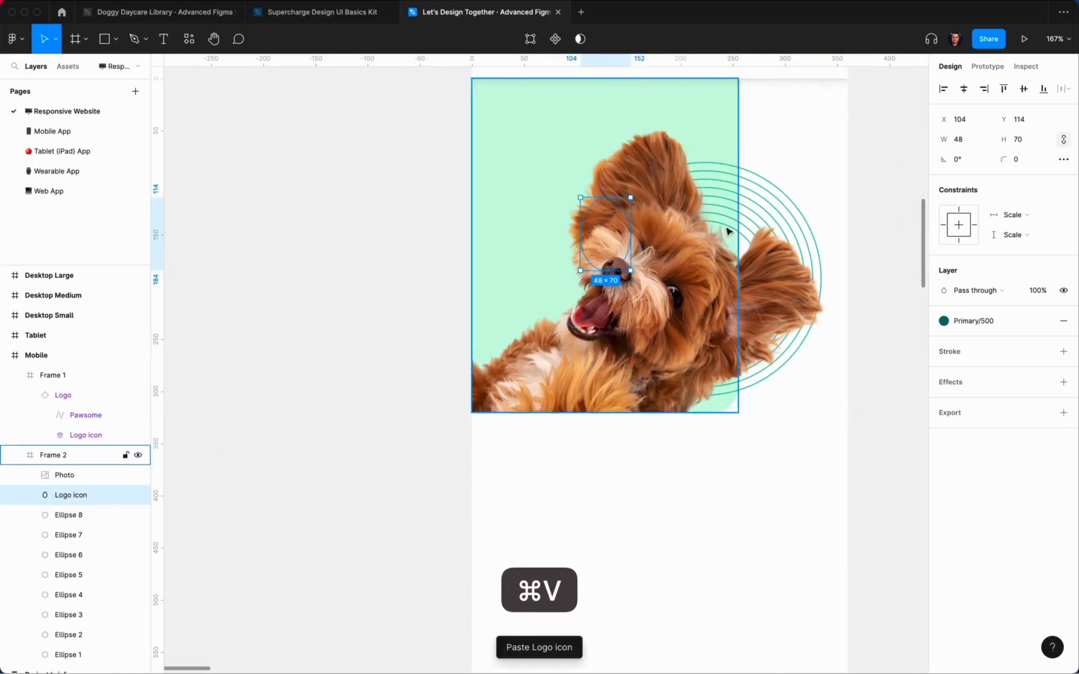
# Step: Align the oval to the frame's top-left corner and nudge it to 24,24
pyautogui.click(944, 89)
pyautogui.click(1003, 89)
pyautogui.hscroll(2, 552, 149)
pyautogui.scroll(1, 552, 150)
pyautogui.hotkey('shift', 'Down')
pyautogui.hotkey('shift', 'Down')
pyautogui.hotkey('shift', 'Down')
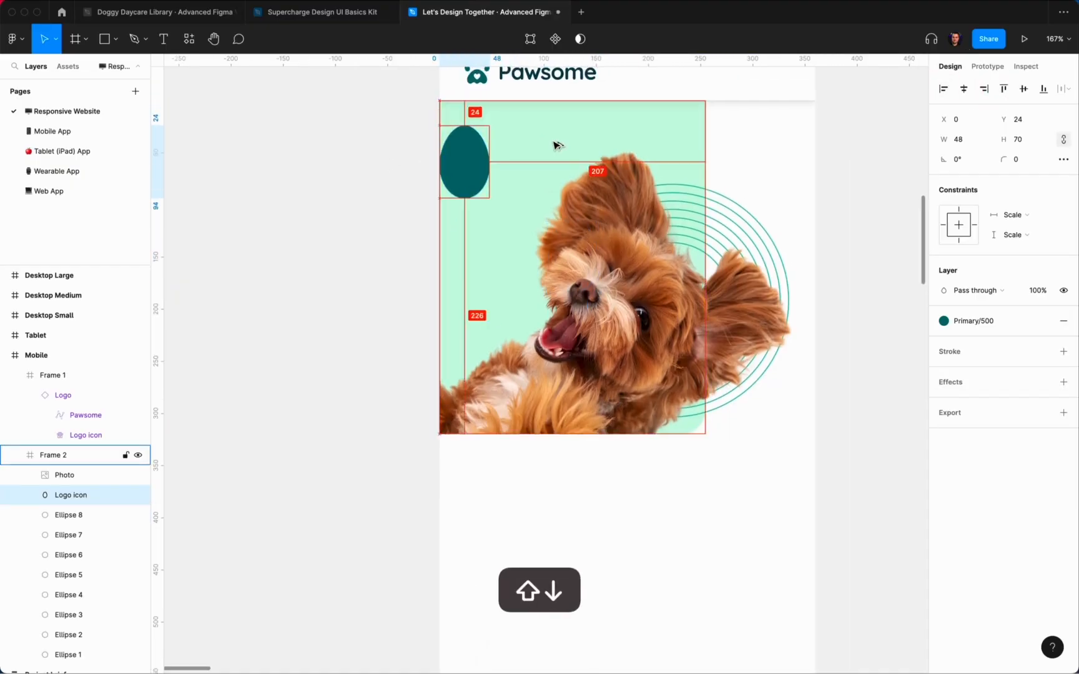
pyautogui.hotkey('shift', 'Right')
pyautogui.hotkey('shift', 'Right')
pyautogui.hotkey('shift', 'Right')
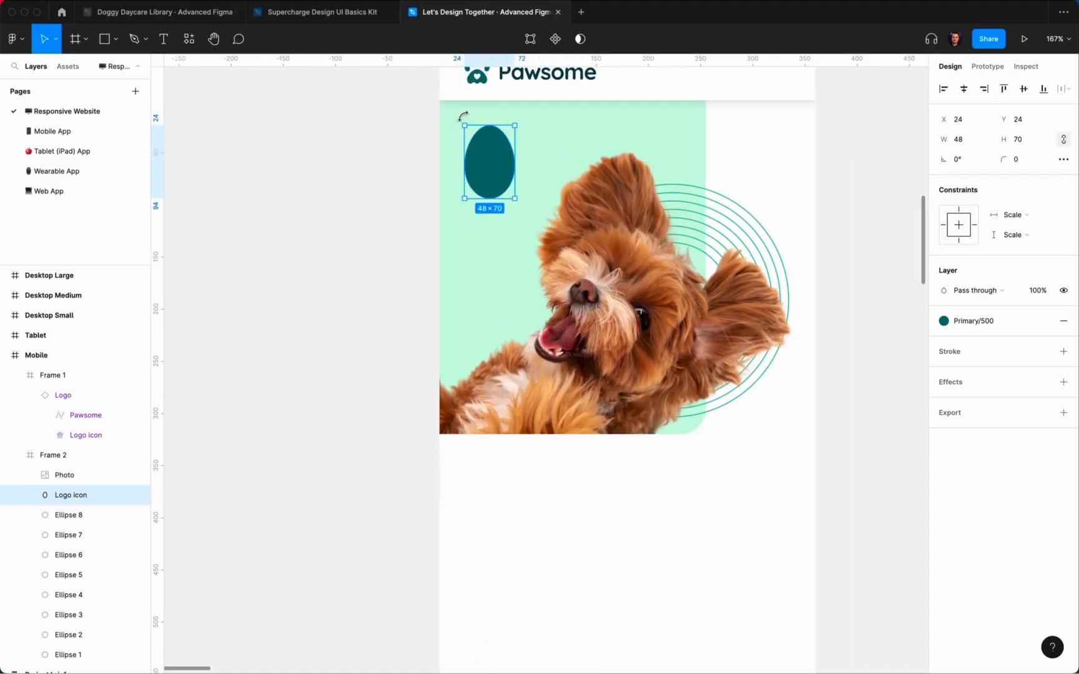
# Step: Rotate the oval 30°, scale it up proportionally and nudge it down behind the dog
pyautogui.moveTo(464, 114); pyautogui.dragTo(434, 133)
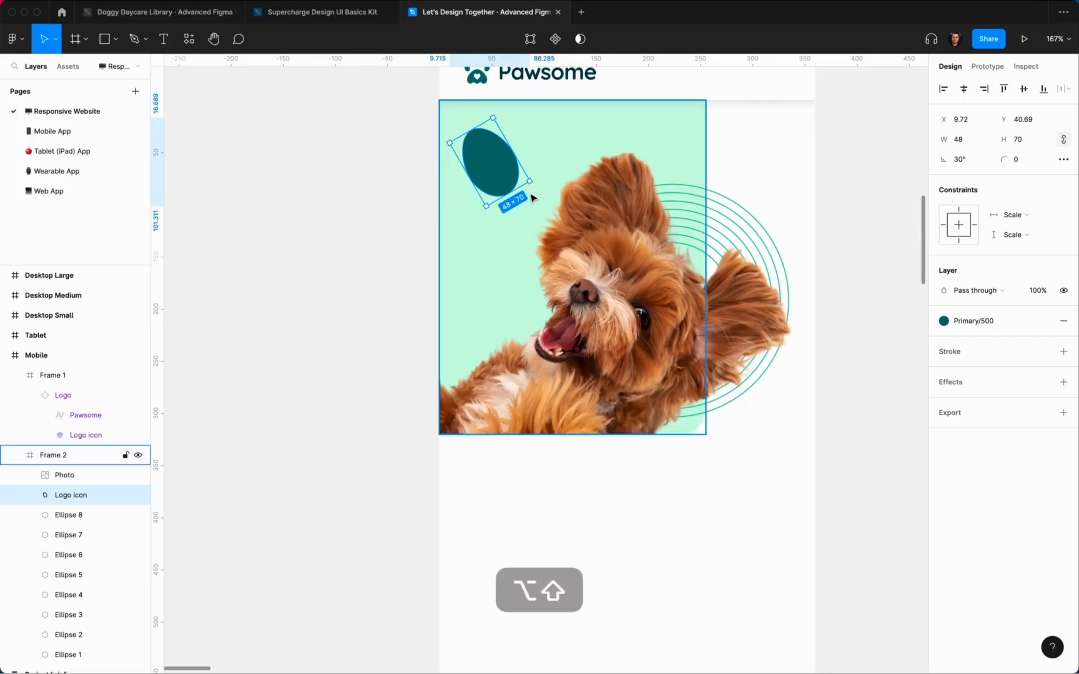
pyautogui.moveTo(530, 181); pyautogui.dragTo(536, 286)
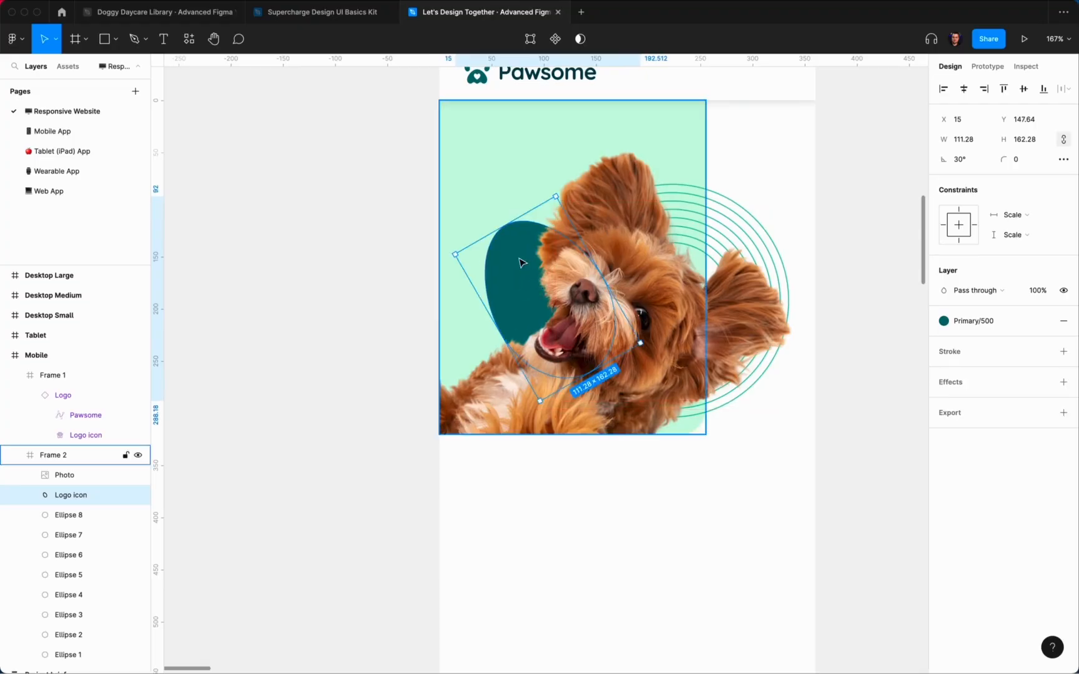
pyautogui.press('alt')
pyautogui.press('Right')
pyautogui.press('alt')
pyautogui.hotkey('shift', 'Down')
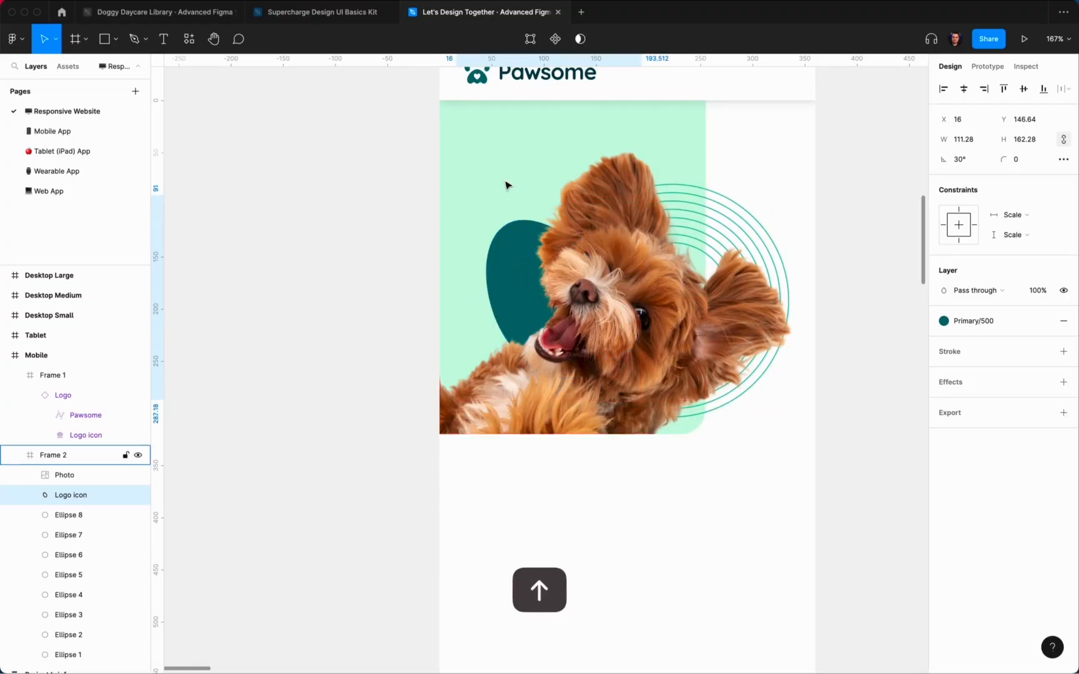
# Step: Fill the oval with the Primary/400 colour style after trying Primary/200 and Primary/100
pyautogui.click(975, 320)
pyautogui.click(978, 474)
pyautogui.click(973, 321)
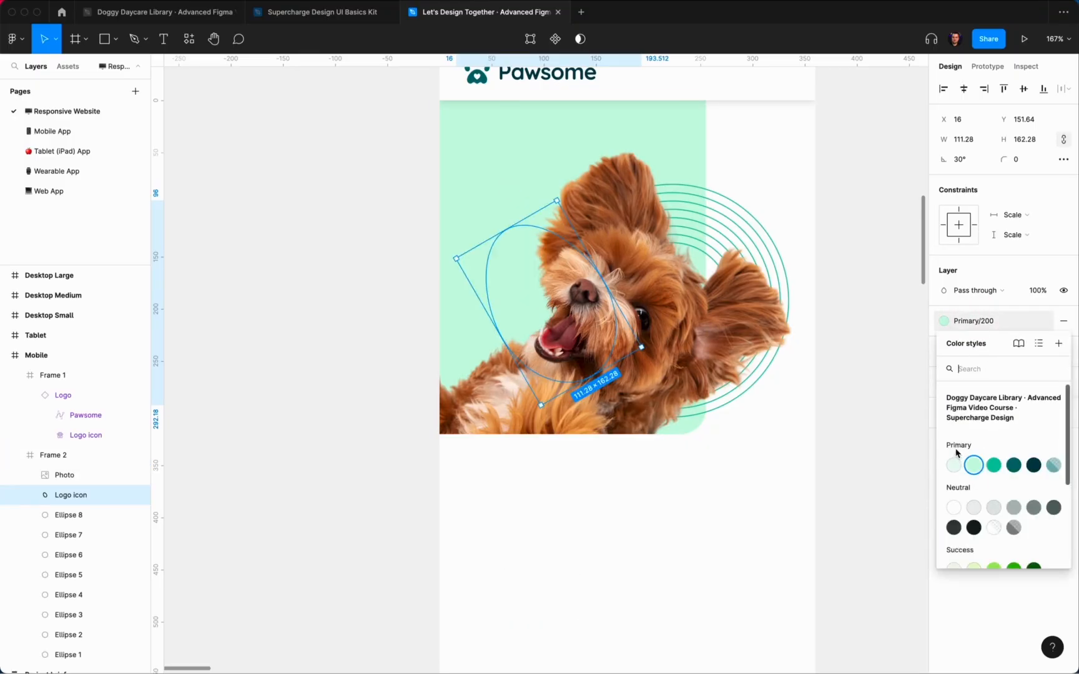
pyautogui.click(955, 467)
pyautogui.click(973, 321)
pyautogui.click(956, 467)
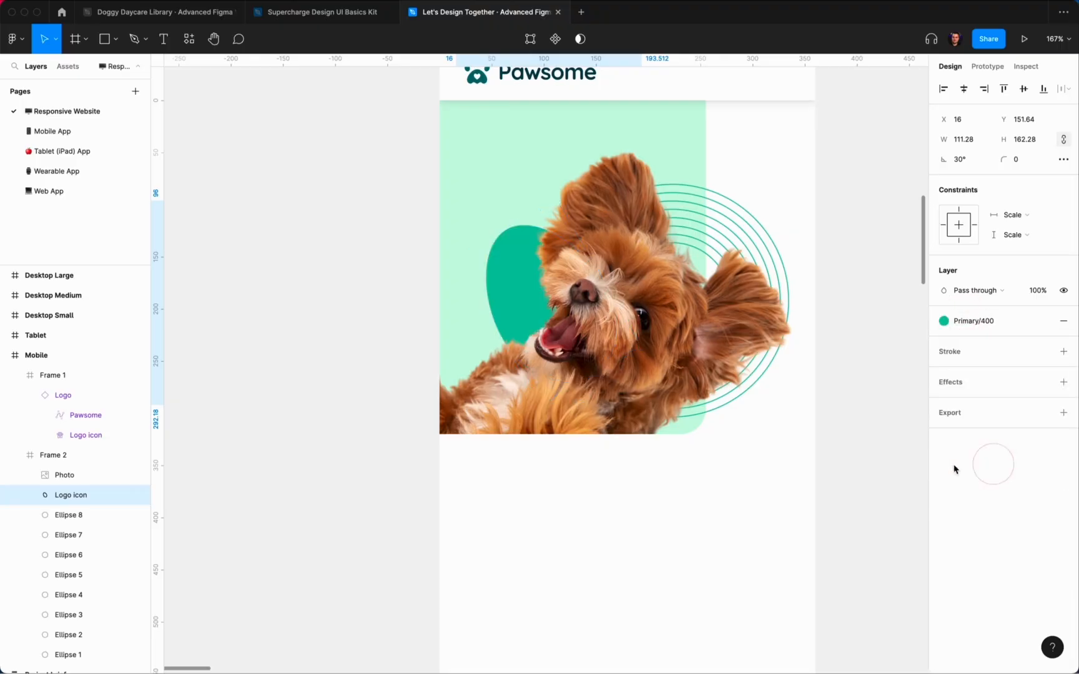
pyautogui.click(840, 462)
pyautogui.scroll(1, 872, 412)
pyautogui.scroll(-5, 867, 399)
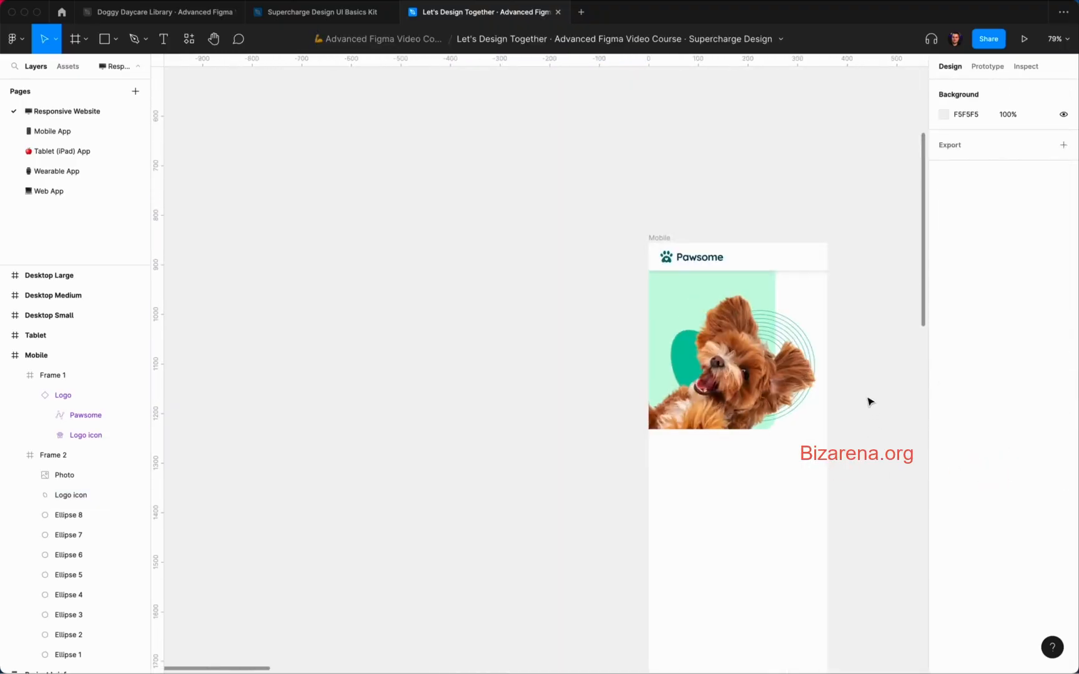
pyautogui.scroll(-1, 867, 399)
pyautogui.click(867, 399)
pyautogui.scroll(5, 867, 398)
pyautogui.hscroll(-2, 870, 402)
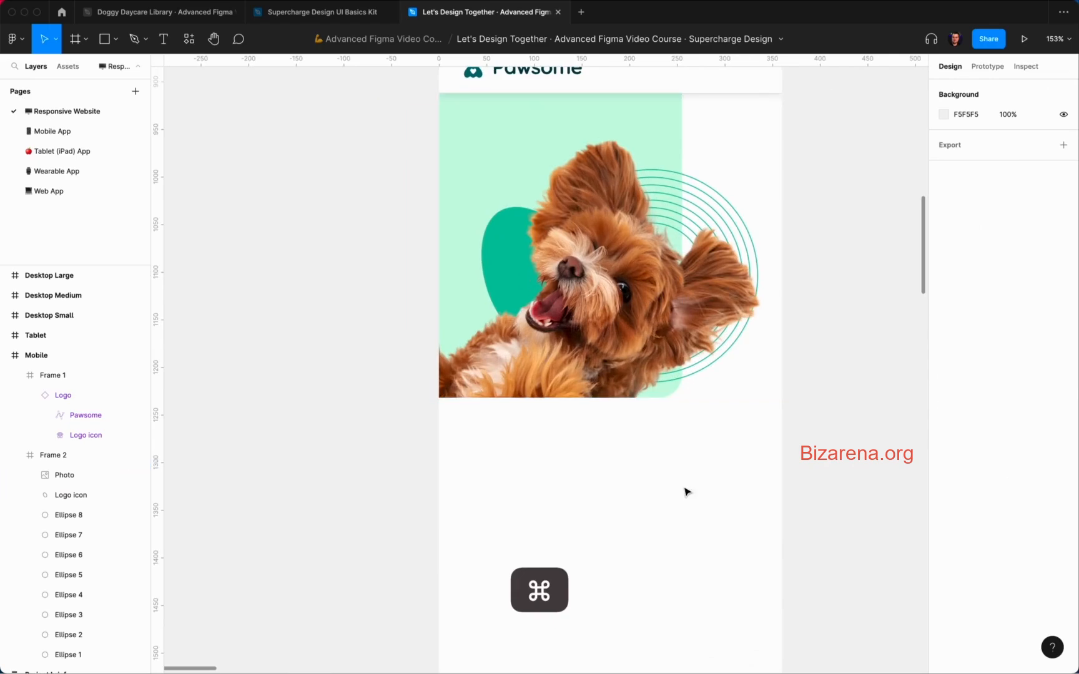
# Step: Try enlarging and moving the oval behind the photo, undo it, then switch to the library file
pyautogui.keyDown('super'); pyautogui.click(506, 255); pyautogui.keyUp('super')
pyautogui.keyDown('super'); pyautogui.click(548, 244); pyautogui.keyUp('super')
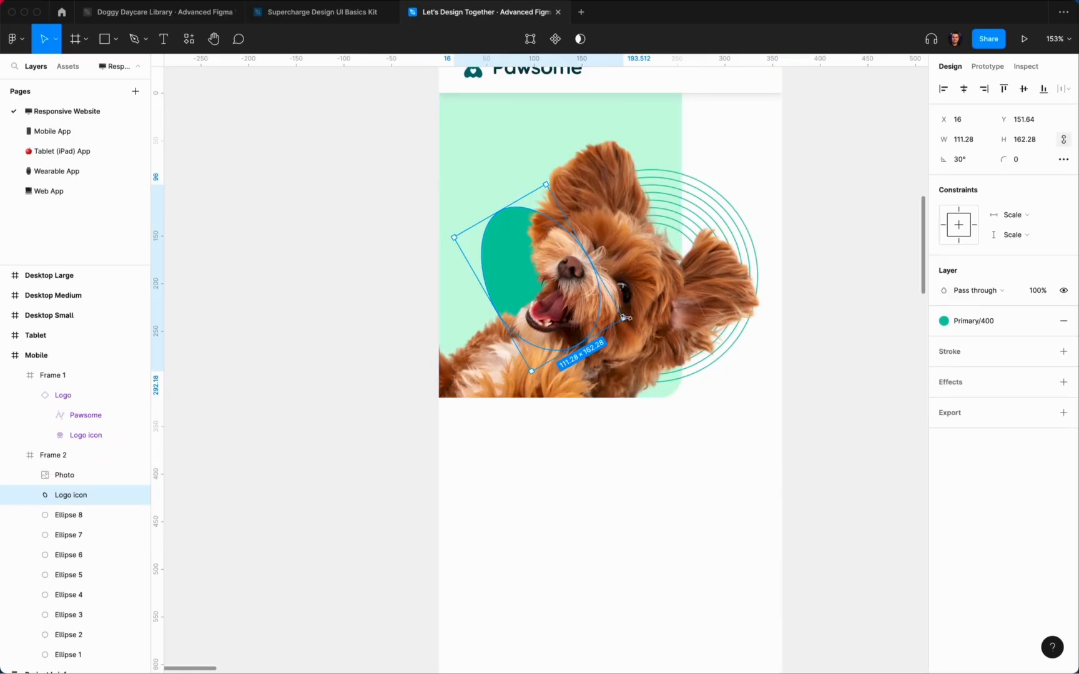
pyautogui.moveTo(623, 318); pyautogui.dragTo(785, 413)
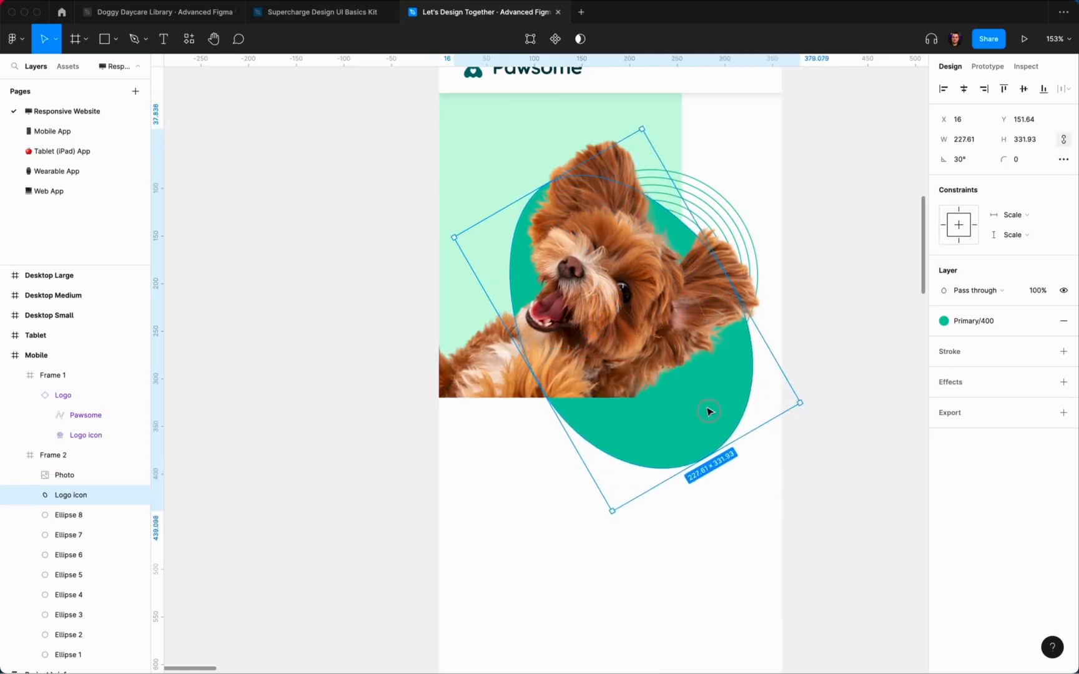
pyautogui.moveTo(708, 410); pyautogui.dragTo(657, 354)
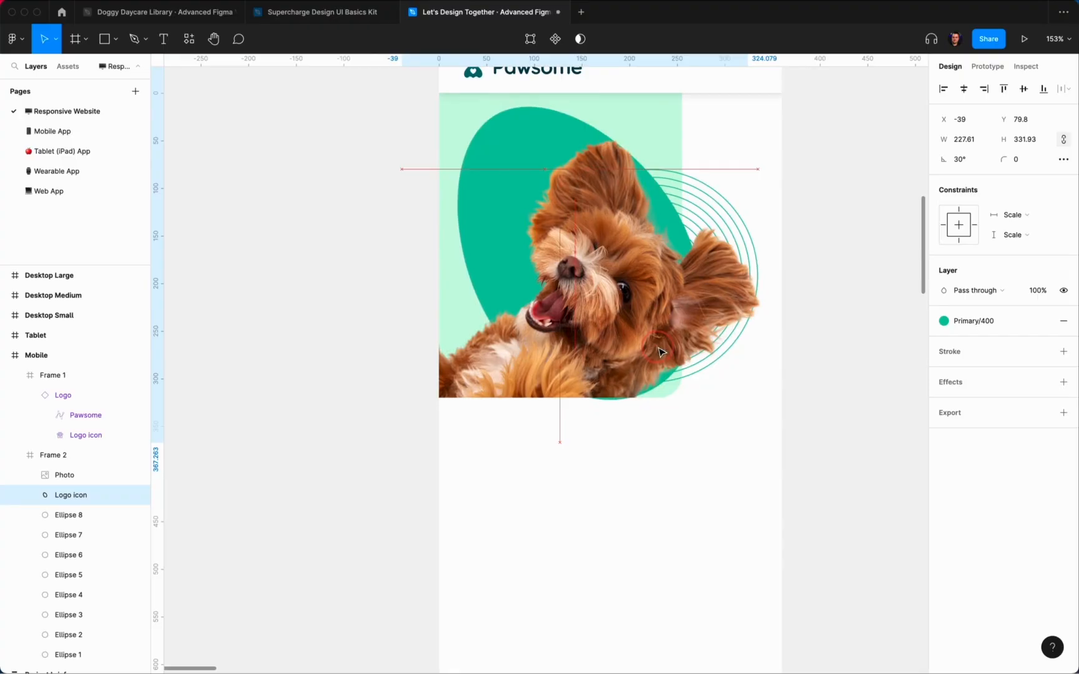
pyautogui.press('super+z')
pyautogui.press('super+z')
pyautogui.press('super+z')
pyautogui.click(781, 463)
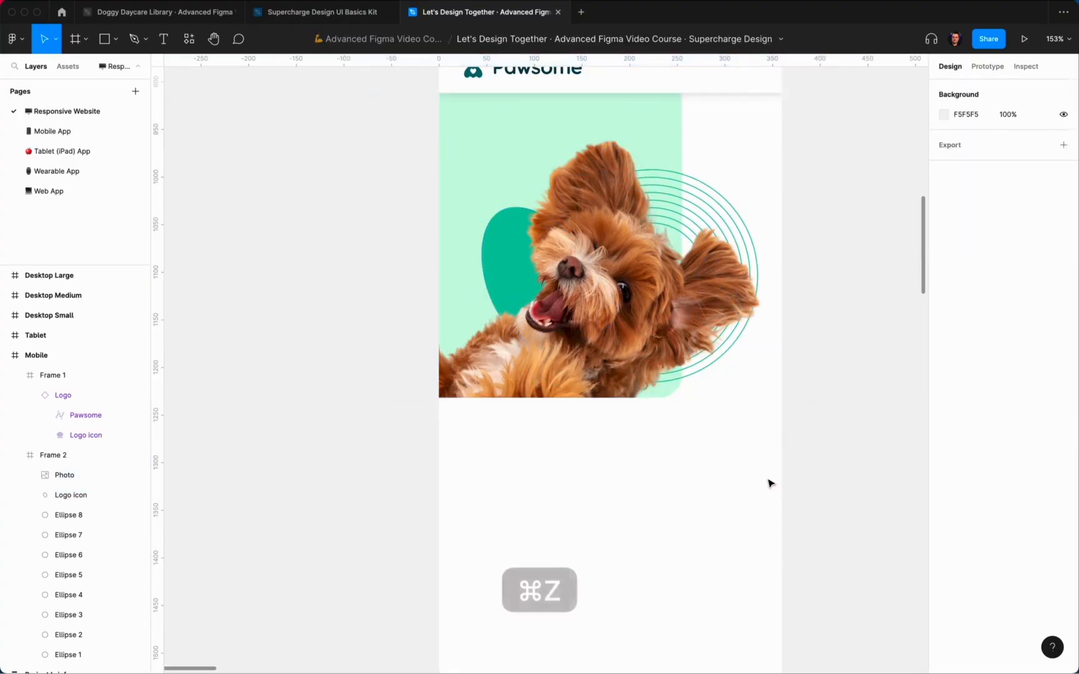
pyautogui.scroll(-5, 746, 473)
pyautogui.scroll(-2, 718, 437)
pyautogui.scroll(2, 685, 399)
pyautogui.scroll(3, 684, 412)
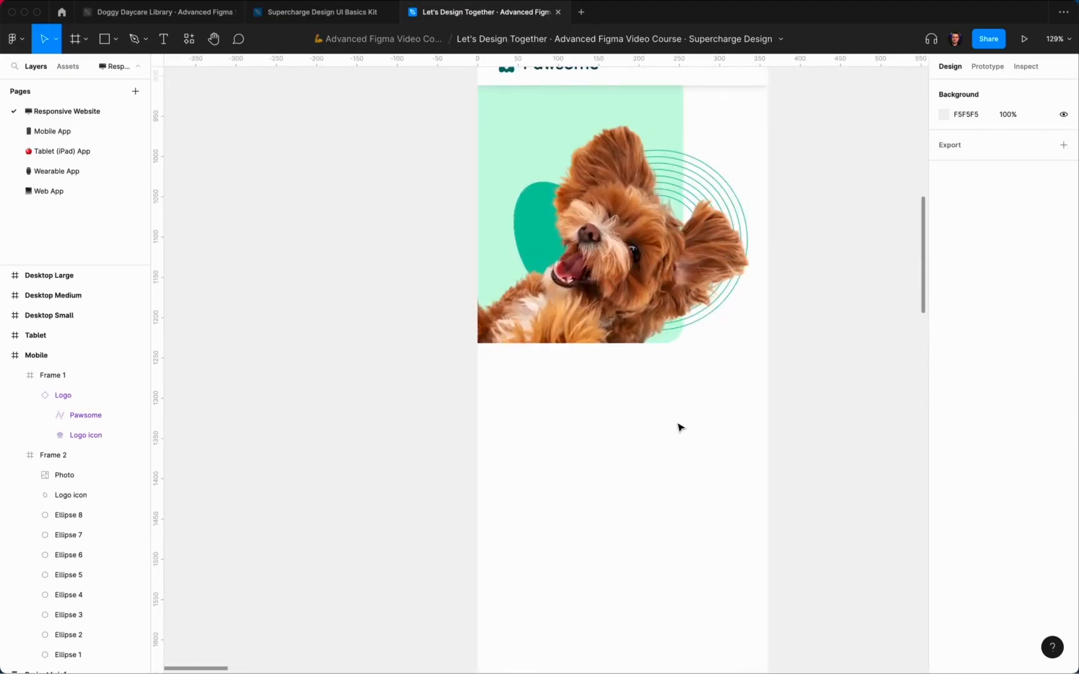
pyautogui.click(209, 12)
# Step: Copy the menu icon from the library's Foundations page Iconography section
pyautogui.click(65, 140)
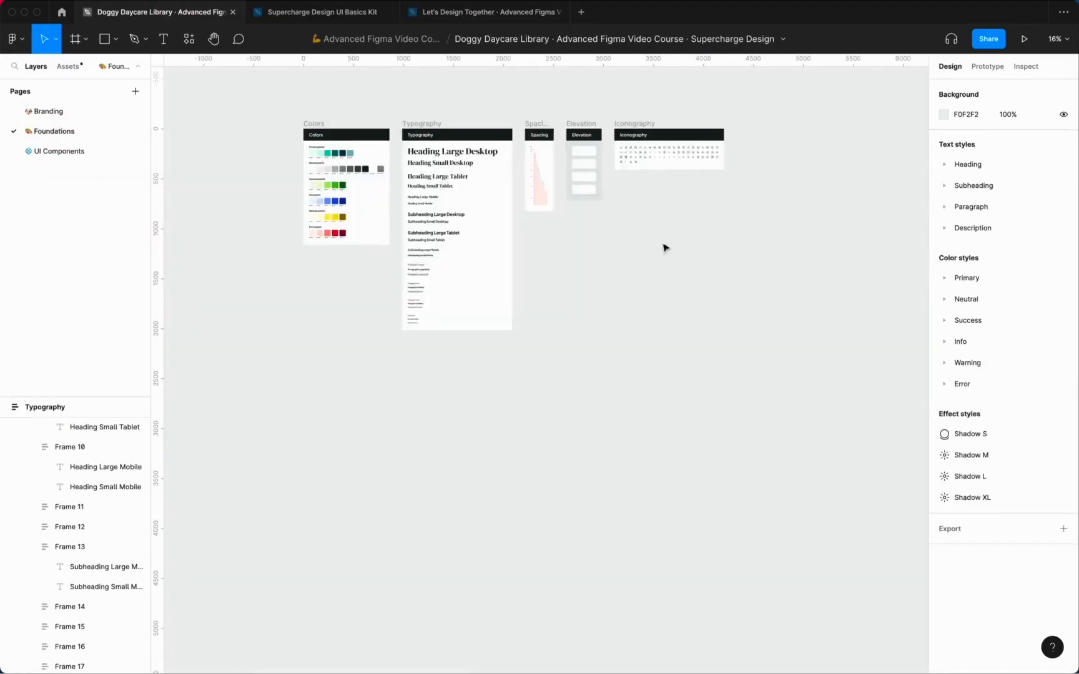
pyautogui.scroll(8, 664, 245)
pyautogui.hscroll(1, 631, 178)
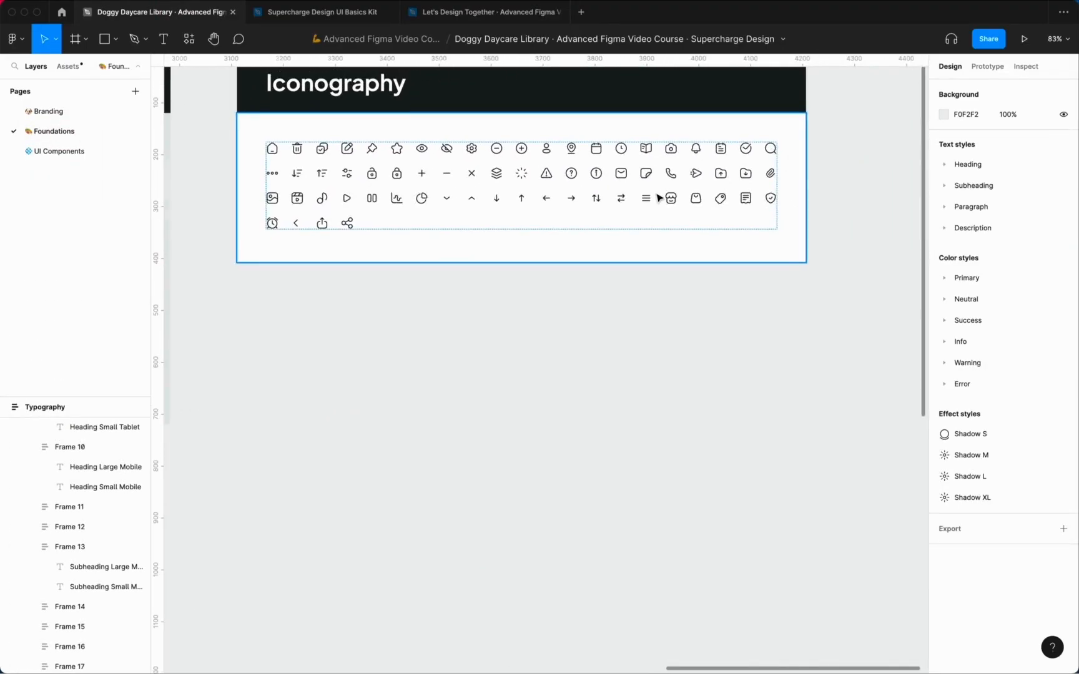
pyautogui.scroll(3, 657, 195)
pyautogui.doubleClick(646, 203)
pyautogui.doubleClick(647, 204)
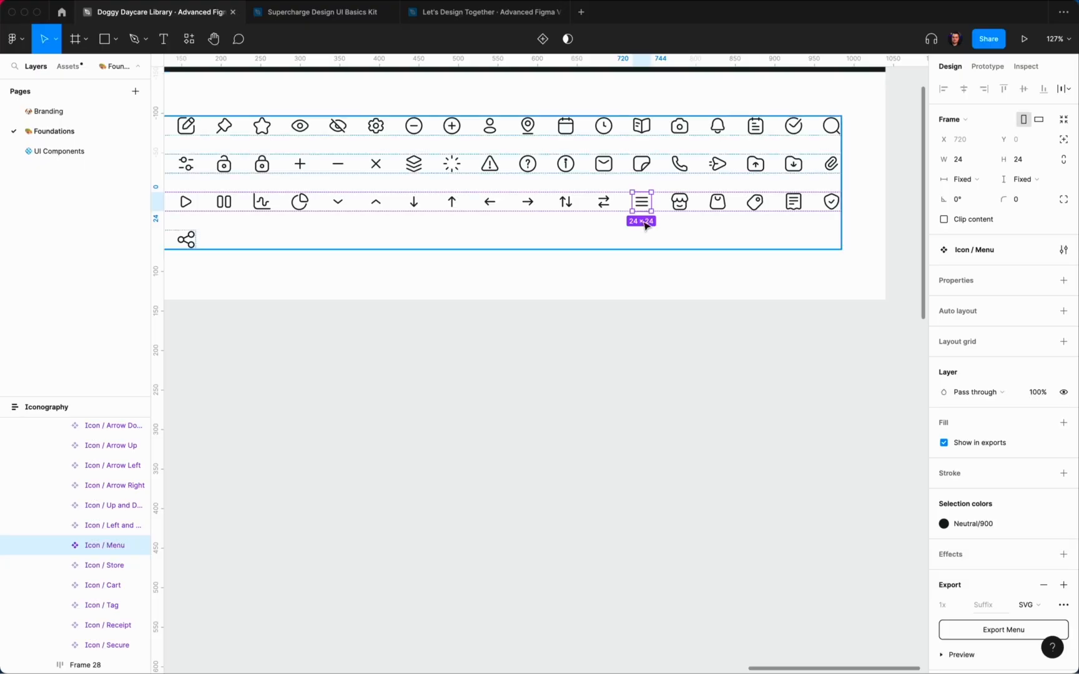
pyautogui.press('super+c')
# Step: Try pasting the menu icon into the Pawsome header, undoing each attempt
pyautogui.click(478, 12)
pyautogui.click(686, 94)
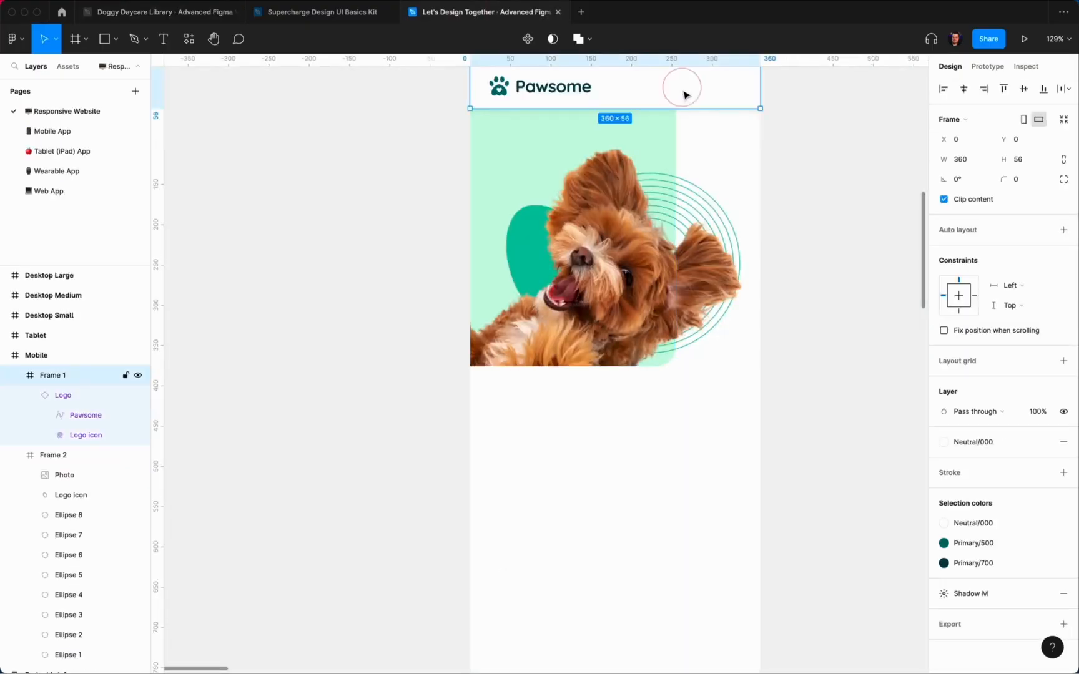
pyautogui.scroll(2, 675, 151)
pyautogui.hscroll(1, 676, 151)
pyautogui.click(794, 187)
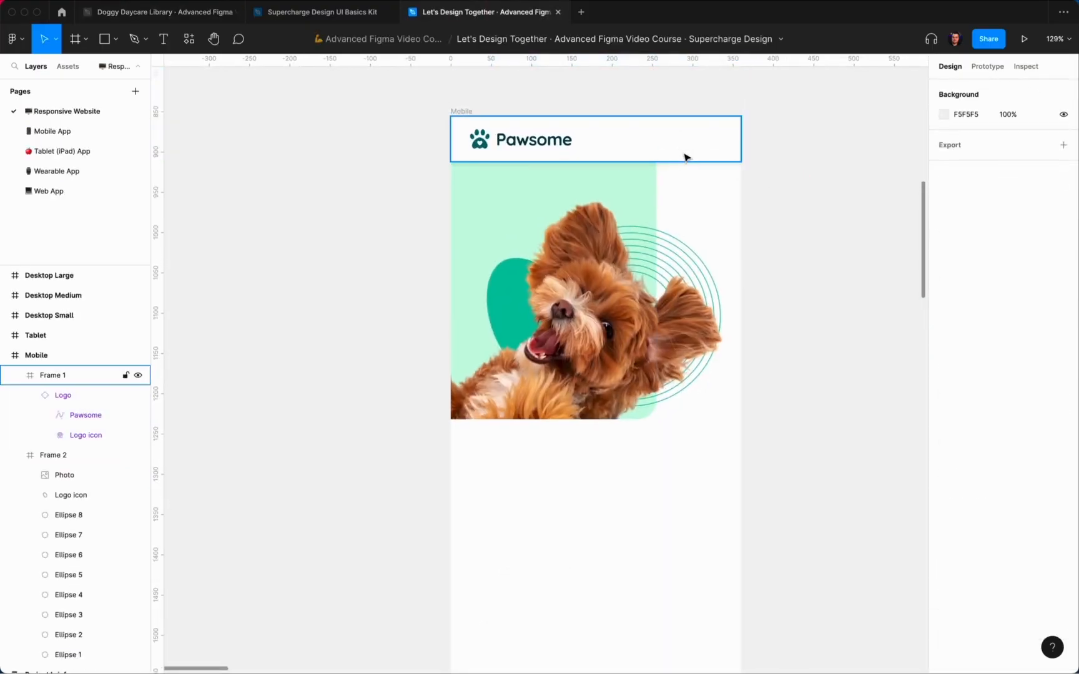
pyautogui.click(619, 148)
pyautogui.press('super+v')
pyautogui.press('super+z')
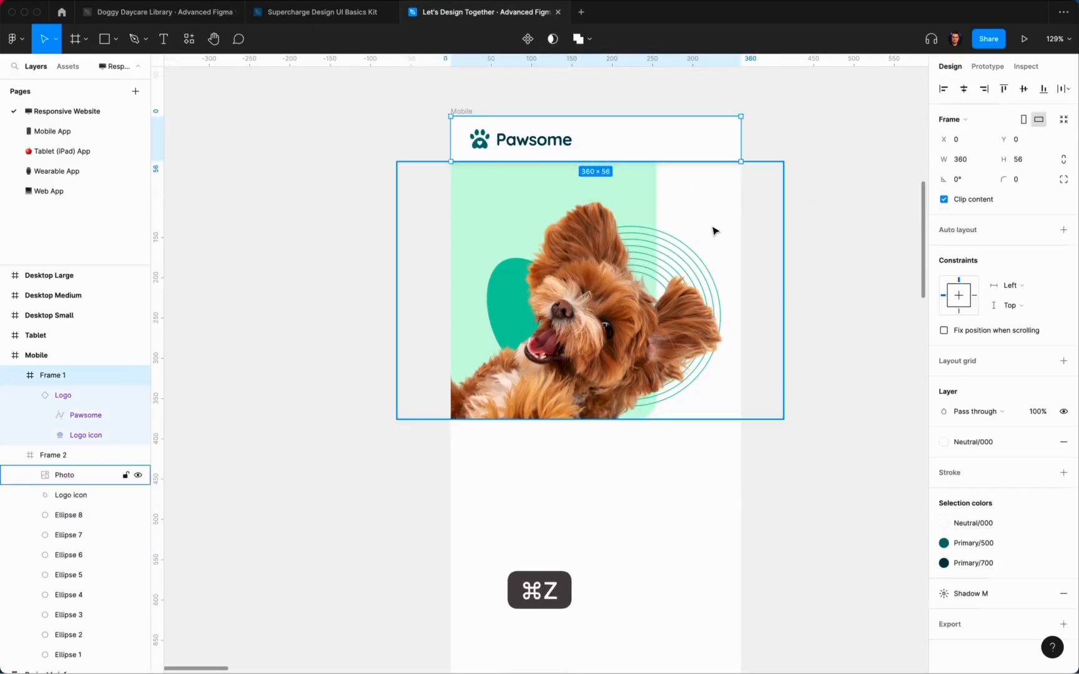
pyautogui.press('super+z')
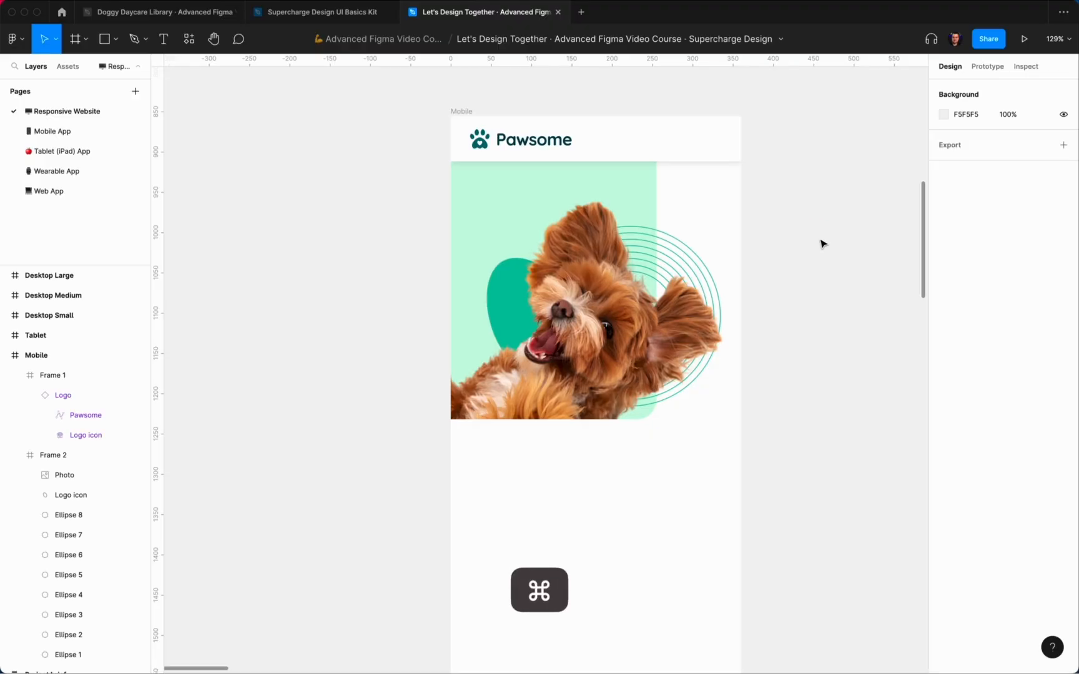
pyautogui.press('super+v')
pyautogui.press('super+z')
pyautogui.press('super+z')
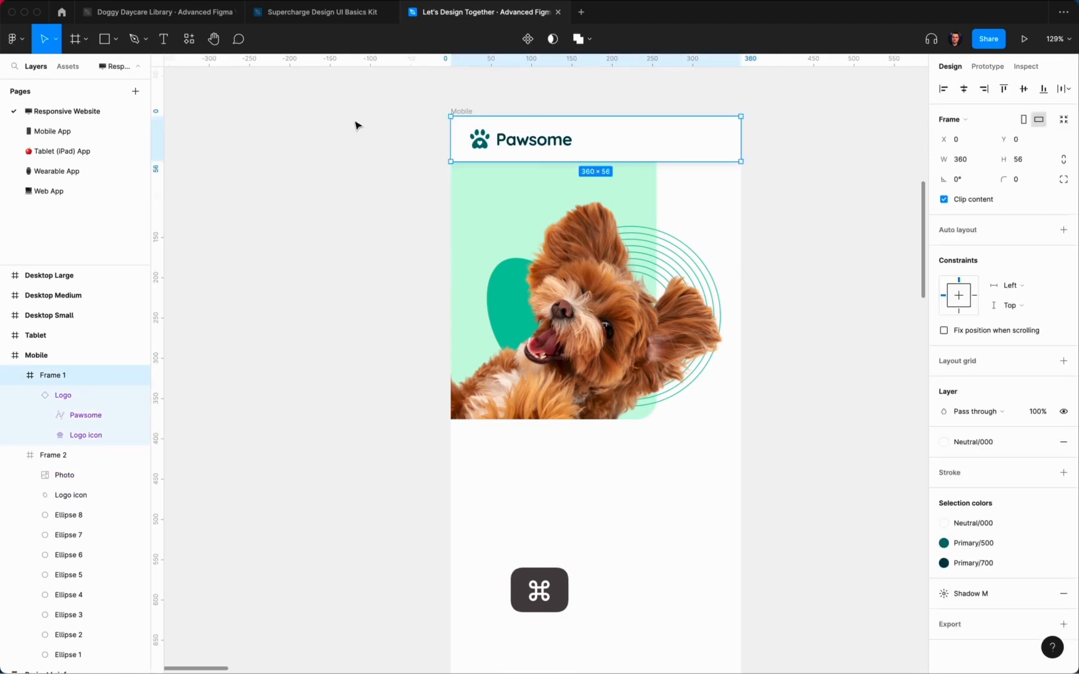
# Step: Copy the Icon / Menu component again and paste it into the header frame
pyautogui.click(217, 13)
pyautogui.click(637, 198)
pyautogui.press('super+c')
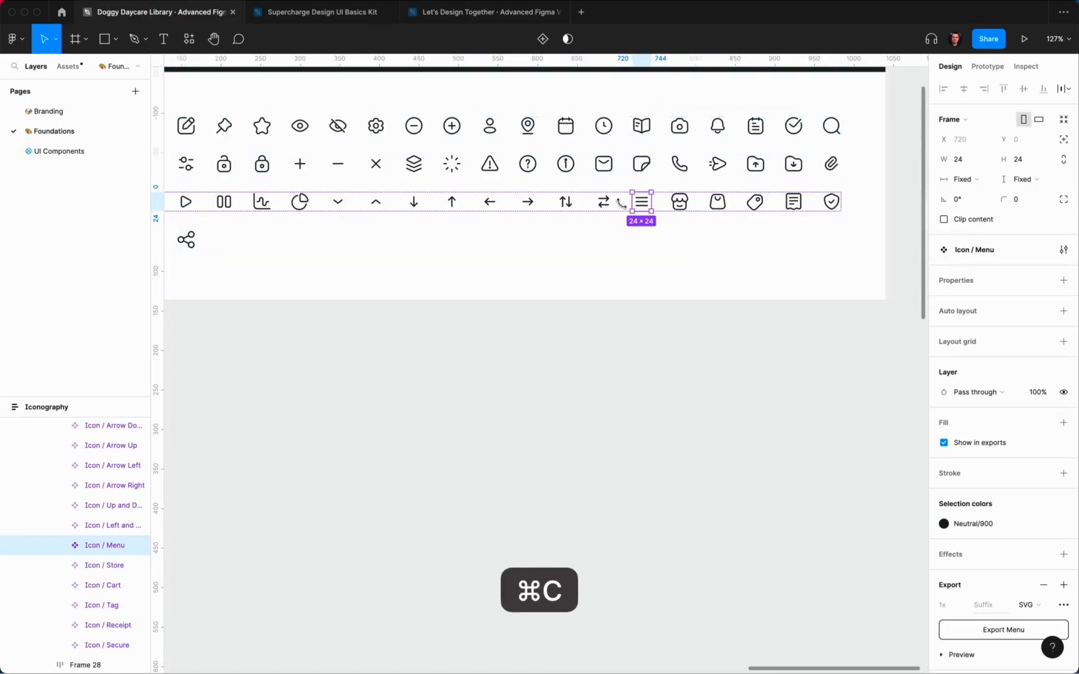
pyautogui.click(472, 14)
pyautogui.click(313, 311)
pyautogui.press('super+v')
pyautogui.press('super+x')
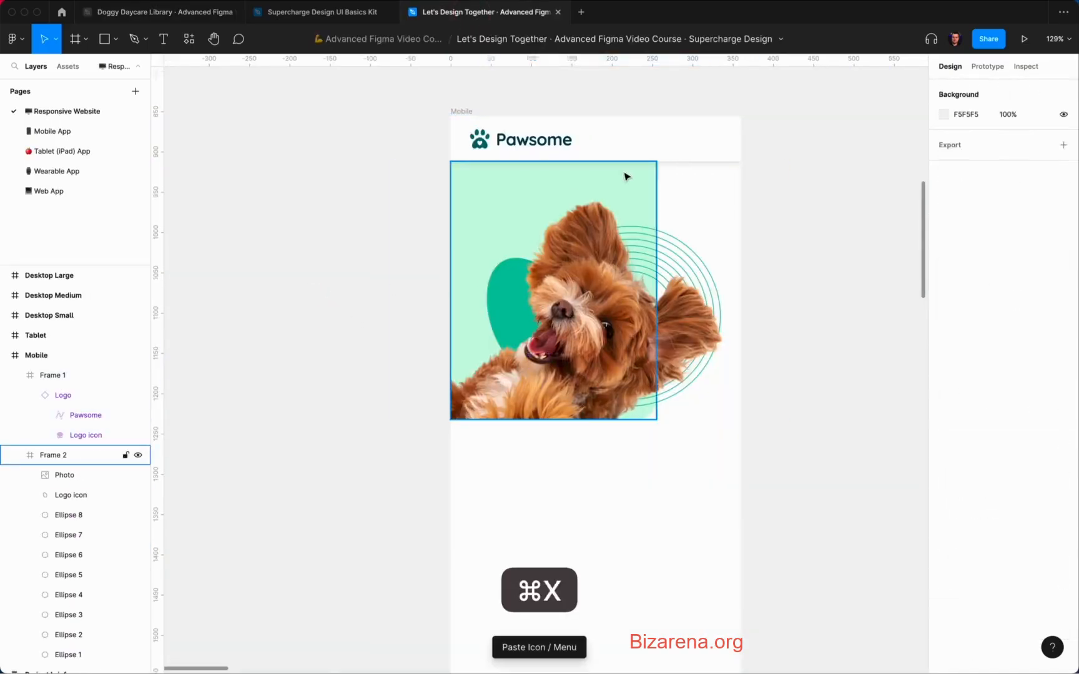
pyautogui.click(646, 148)
pyautogui.press('super+v')
# Step: Align the menu icon to the header's right edge and nudge it inward
pyautogui.click(983, 89)
pyautogui.press('alt')
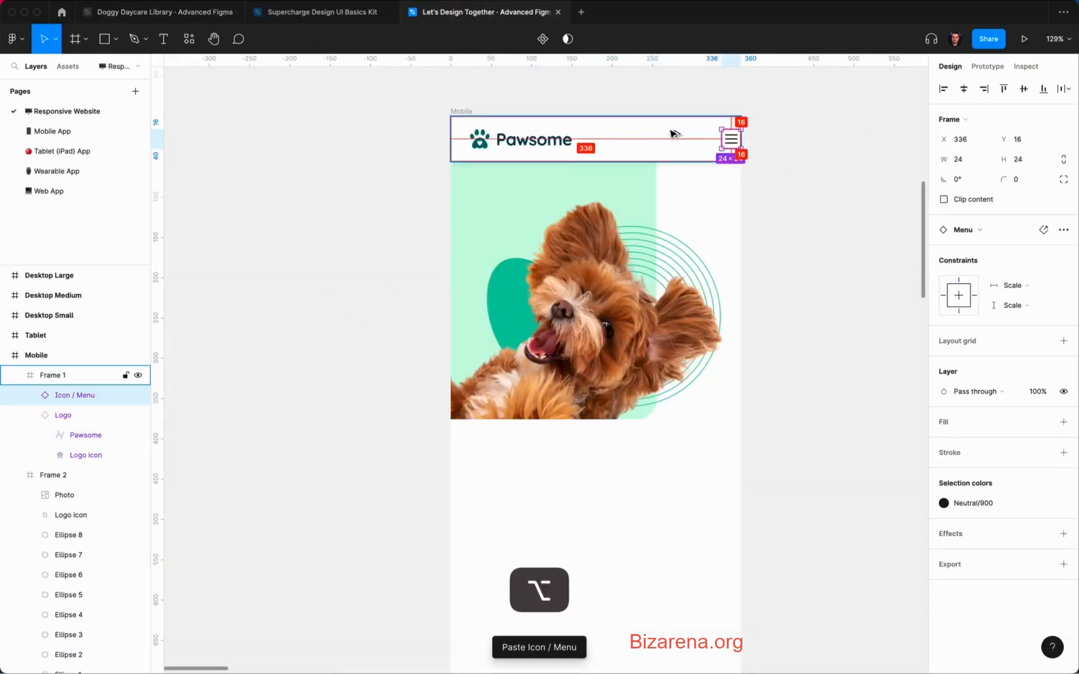
pyautogui.hotkey('shift', 'Left')
pyautogui.hotkey('shift', 'Left')
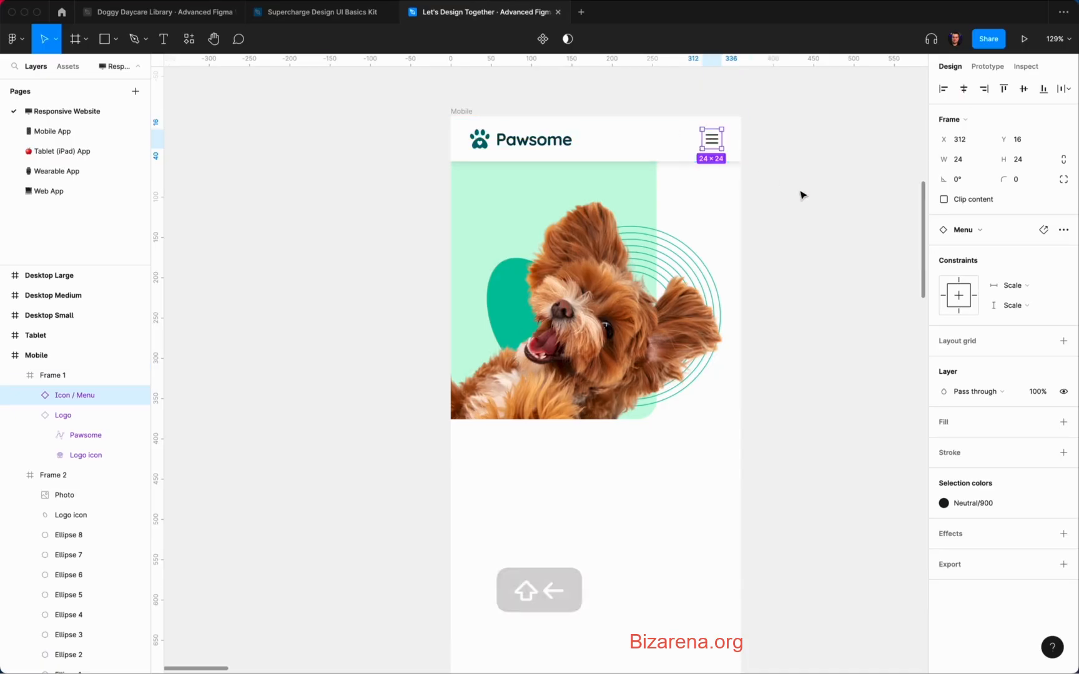
pyautogui.click(802, 195)
# Step: Start a new text layer beside the page with the Text tool
pyautogui.scroll(1, 784, 199)
pyautogui.hscroll(1, 783, 199)
pyautogui.press('t')
pyautogui.click(779, 227)
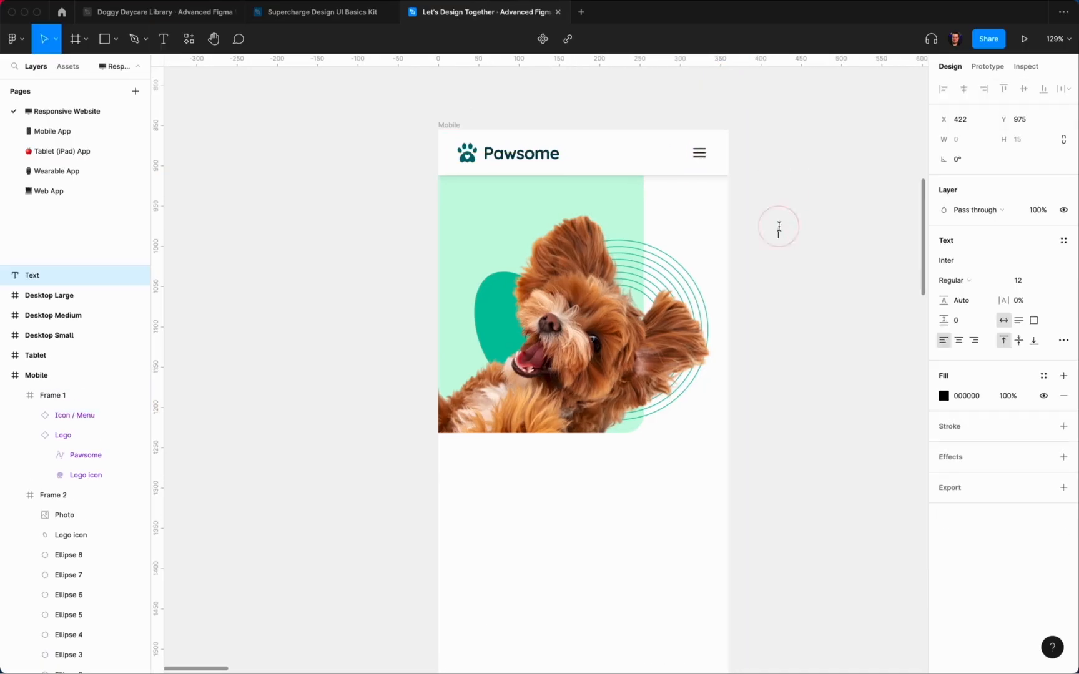
# Step: Style the Menu label Paragraph/Small Bold with a Neutral/900 fill
pyautogui.click(1060, 243)
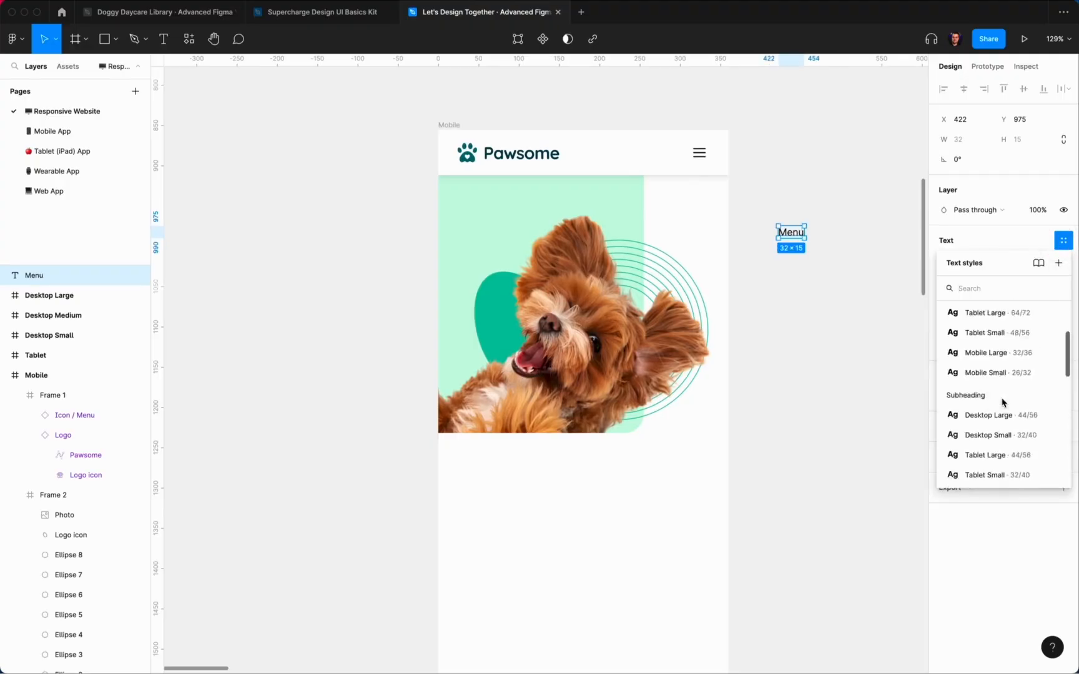
pyautogui.scroll(-6, 1004, 403)
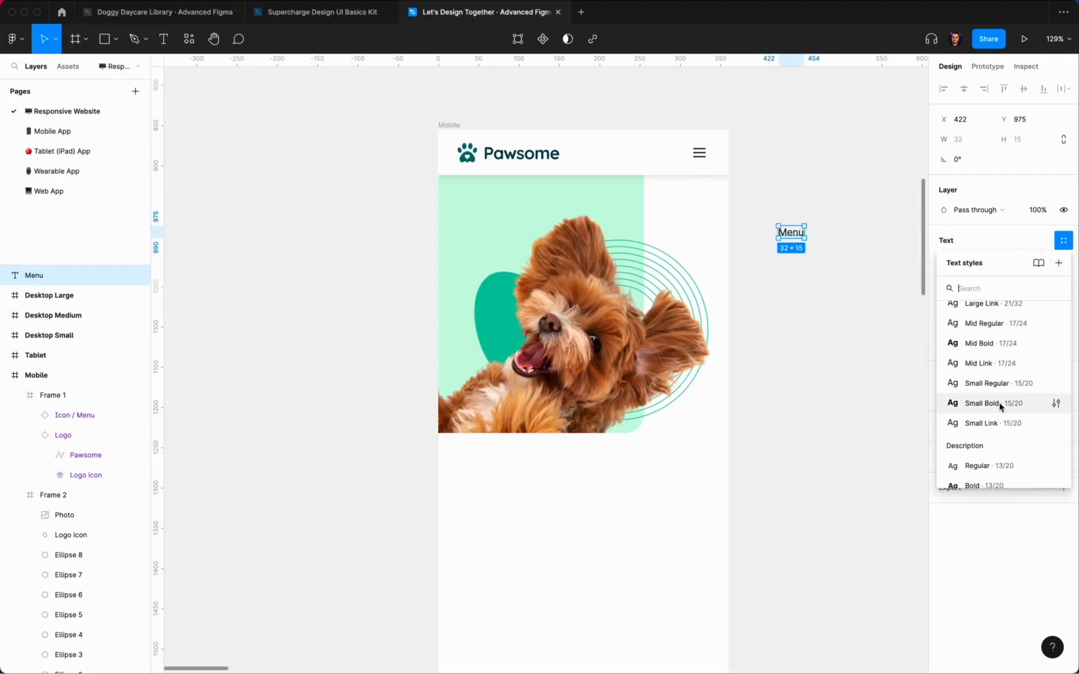
pyautogui.click(993, 403)
pyautogui.click(1043, 304)
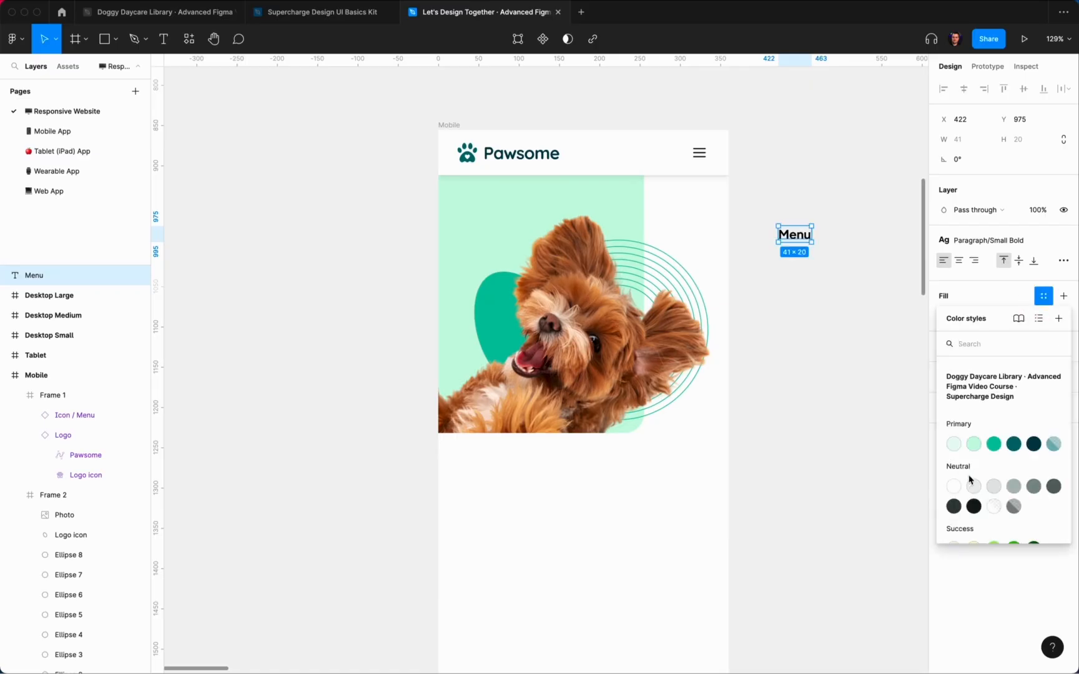
pyautogui.click(977, 506)
pyautogui.click(971, 242)
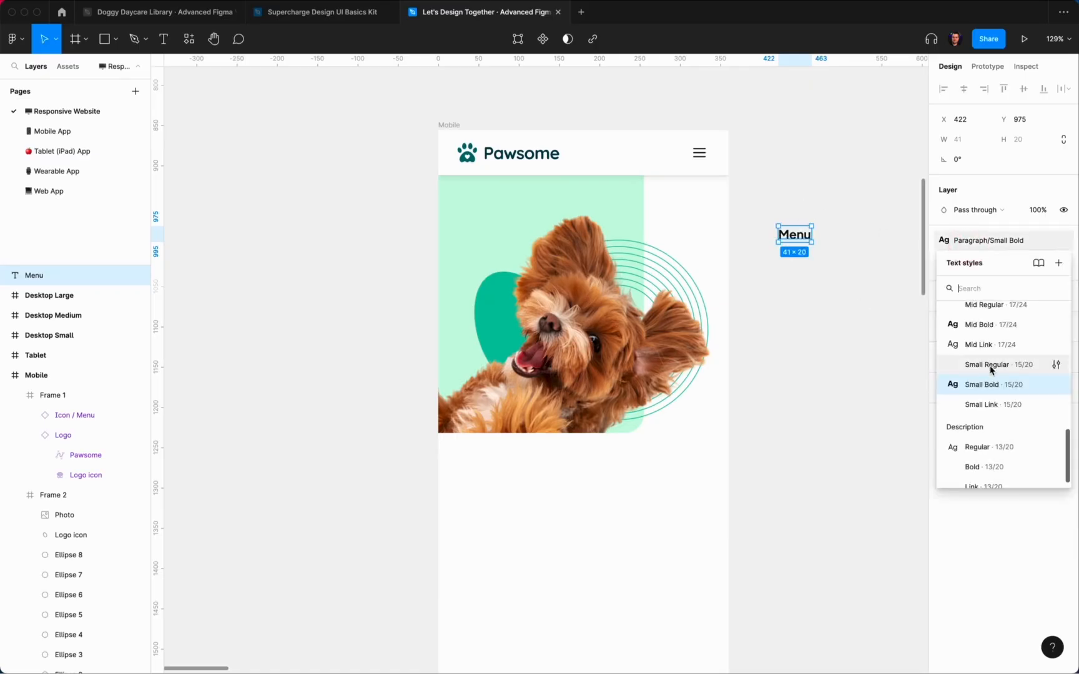
pyautogui.click(989, 366)
pyautogui.click(980, 241)
pyautogui.click(982, 404)
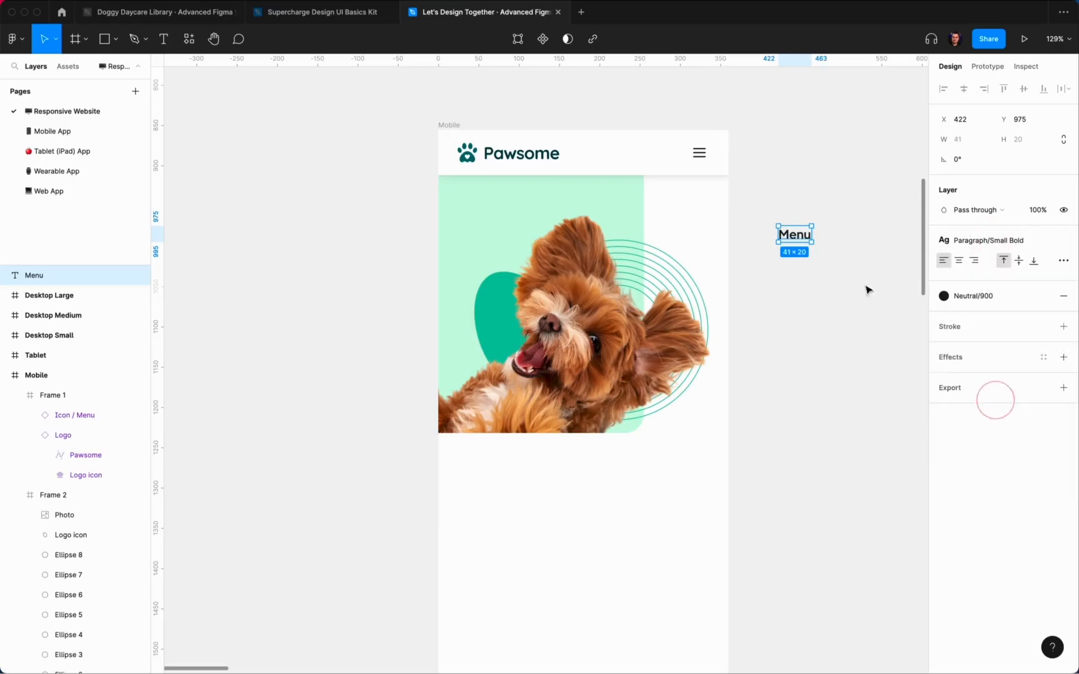
# Step: Move the Menu label into the header, right-aligned just left of the hamburger icon
pyautogui.press('super+x')
pyautogui.click(698, 153)
pyautogui.press('super+v')
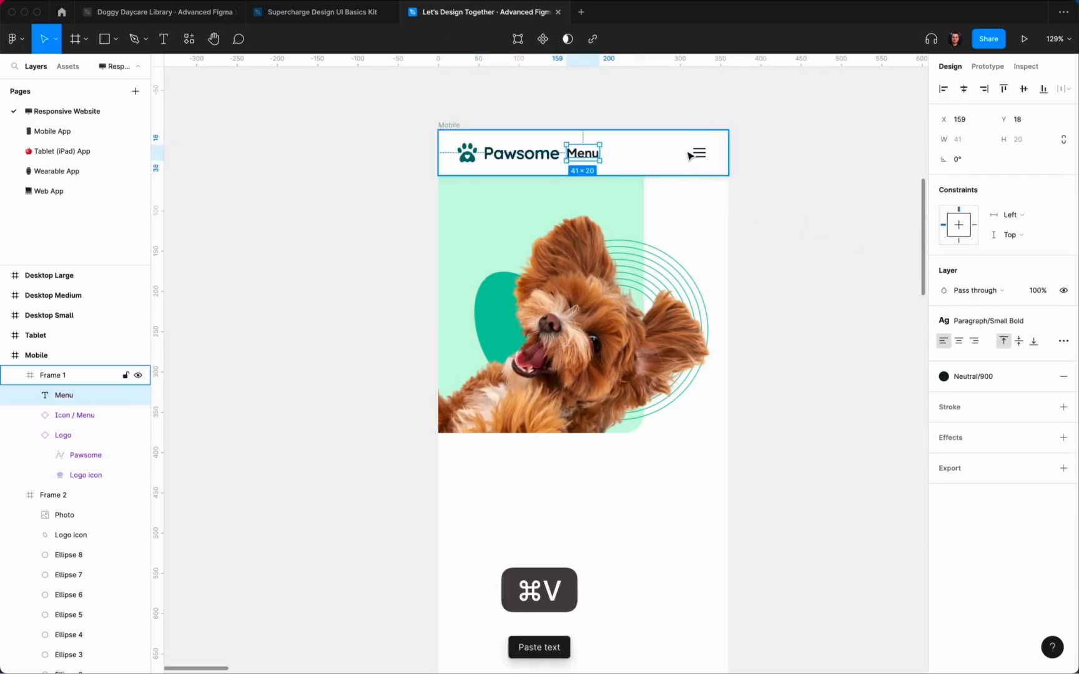
pyautogui.click(984, 89)
pyautogui.scroll(1, 669, 147)
pyautogui.scroll(5, 668, 147)
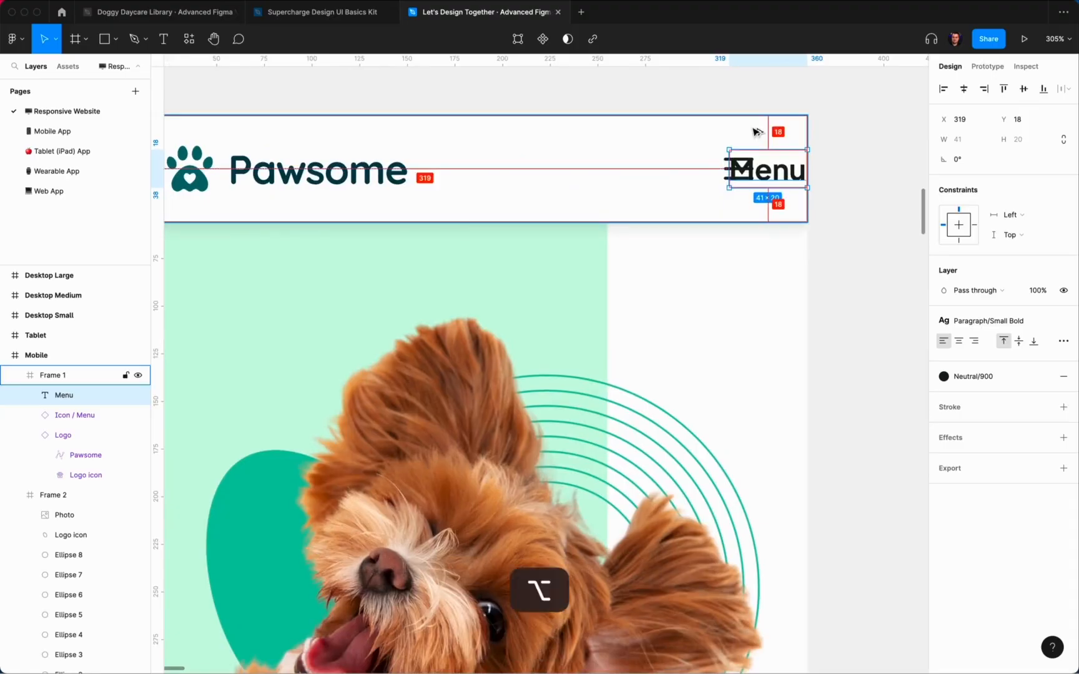
pyautogui.hotkey('shift', 'Left')
pyautogui.hotkey('shift', 'Left')
pyautogui.hotkey('shift', 'Left')
pyautogui.hotkey('shift', 'Left')
pyautogui.hotkey('shift', 'Left')
pyautogui.hotkey('shift', 'Left')
pyautogui.hotkey('shift', 'Left')
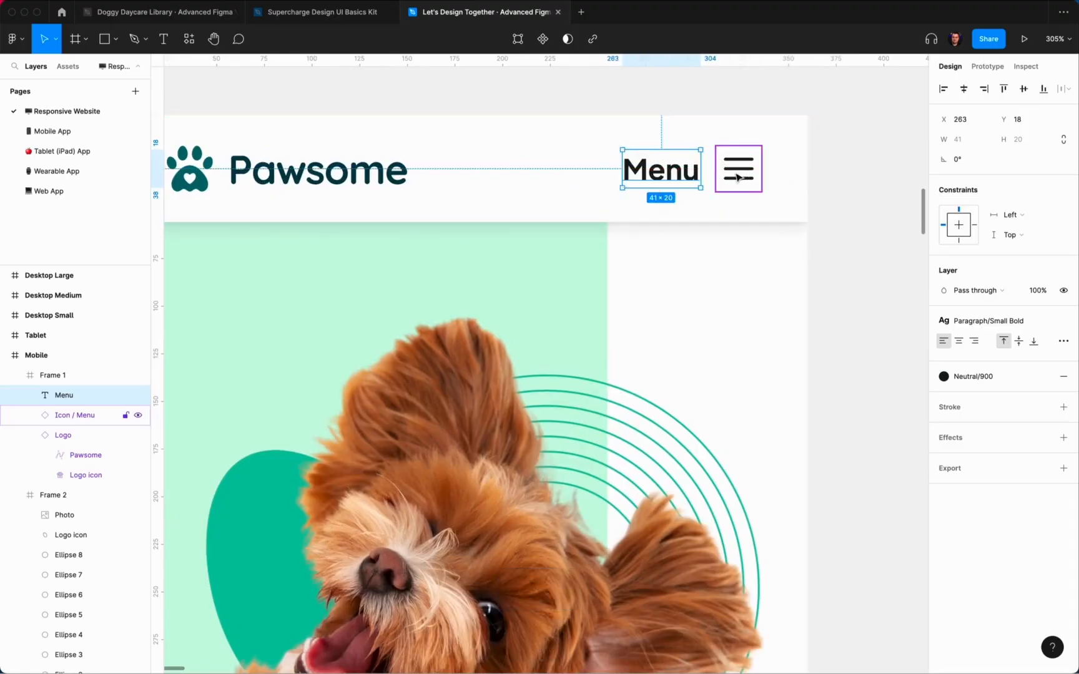
pyautogui.press('Right')
pyautogui.press('Right')
pyautogui.press('Right')
pyautogui.press('Right')
pyautogui.scroll(-5, 734, 171)
pyautogui.click(806, 231)
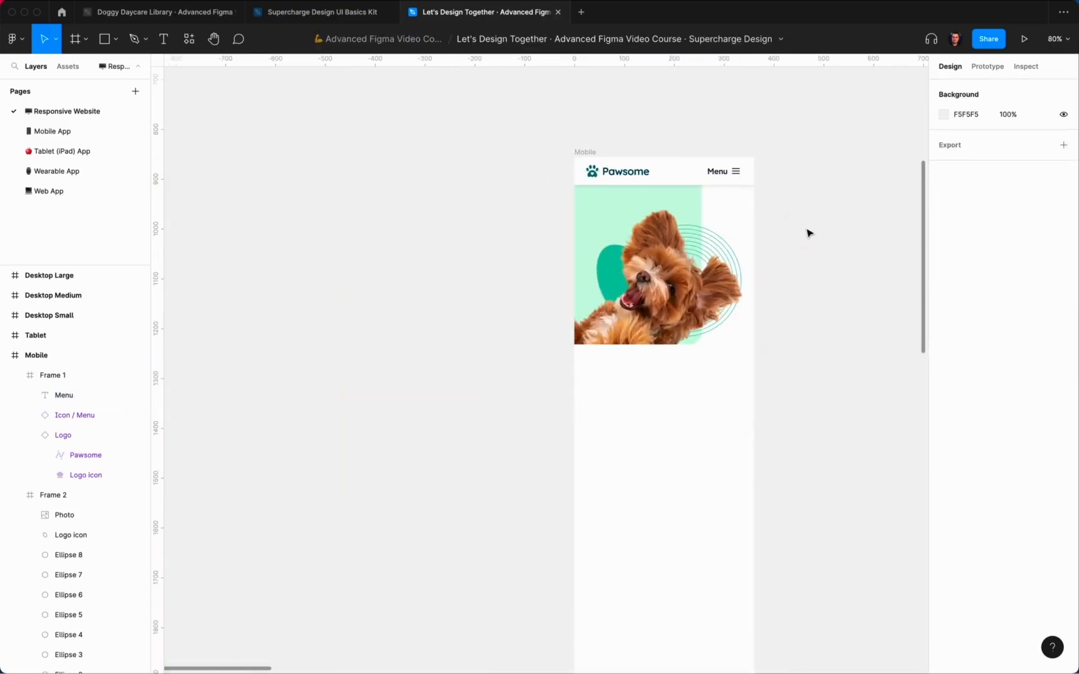
# Step: Recolour the Menu label to Neutral/700 after trying Neutral/400 and Neutral/500
pyautogui.scroll(3, 809, 263)
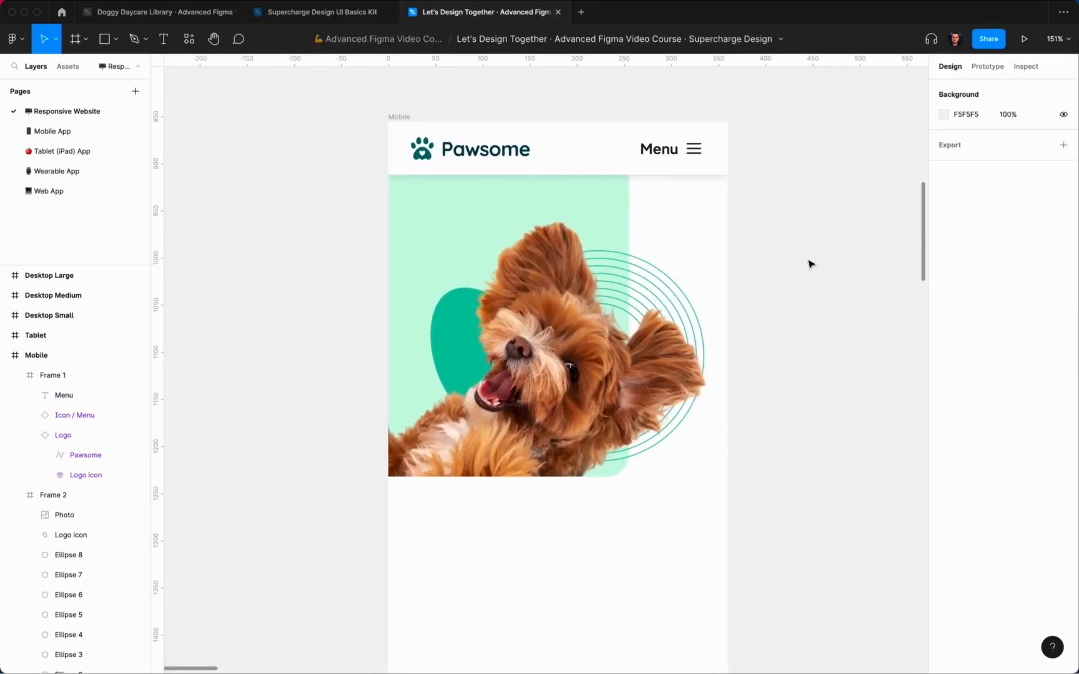
pyautogui.click(662, 150)
pyautogui.click(975, 375)
pyautogui.click(1036, 501)
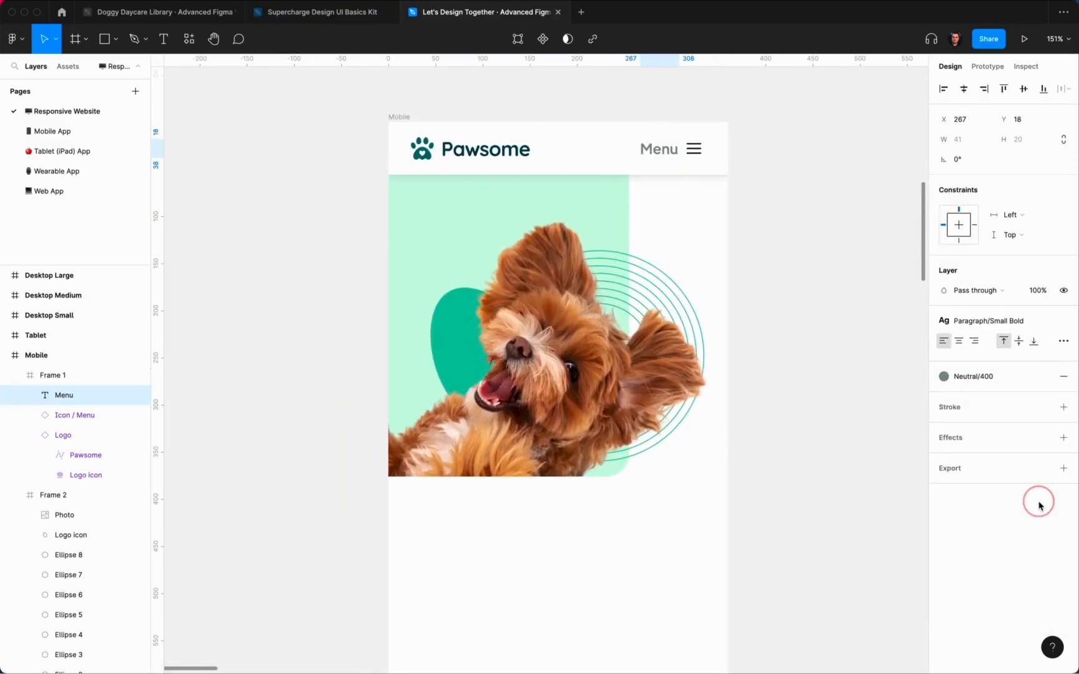
pyautogui.click(1014, 377)
pyautogui.click(1055, 519)
pyautogui.click(968, 377)
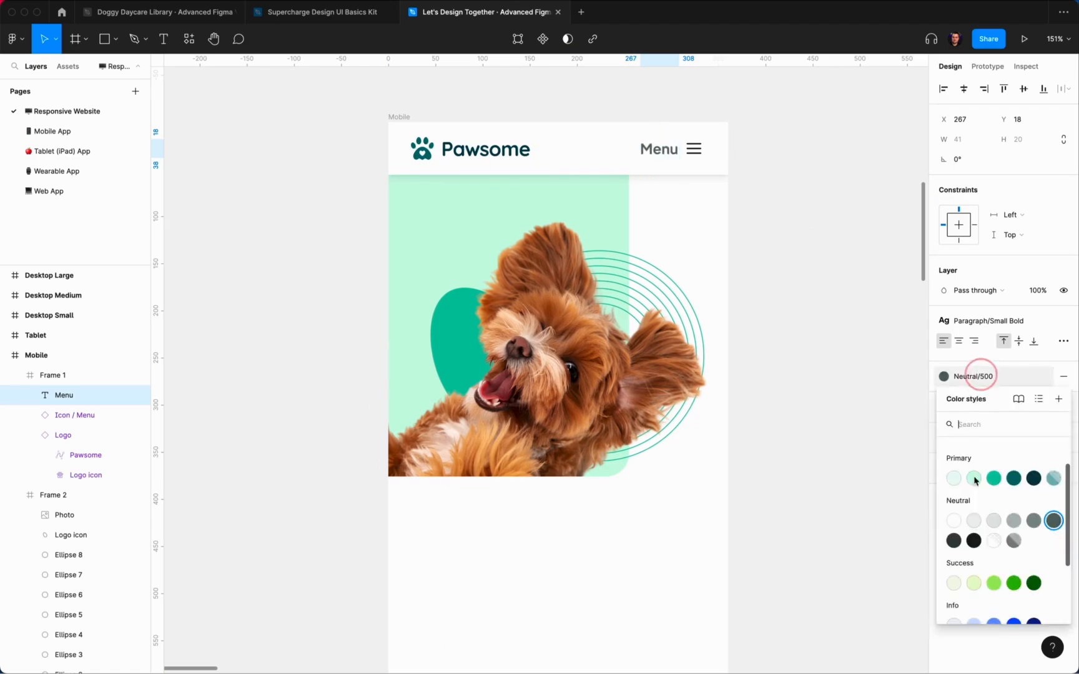
pyautogui.click(958, 544)
pyautogui.click(970, 378)
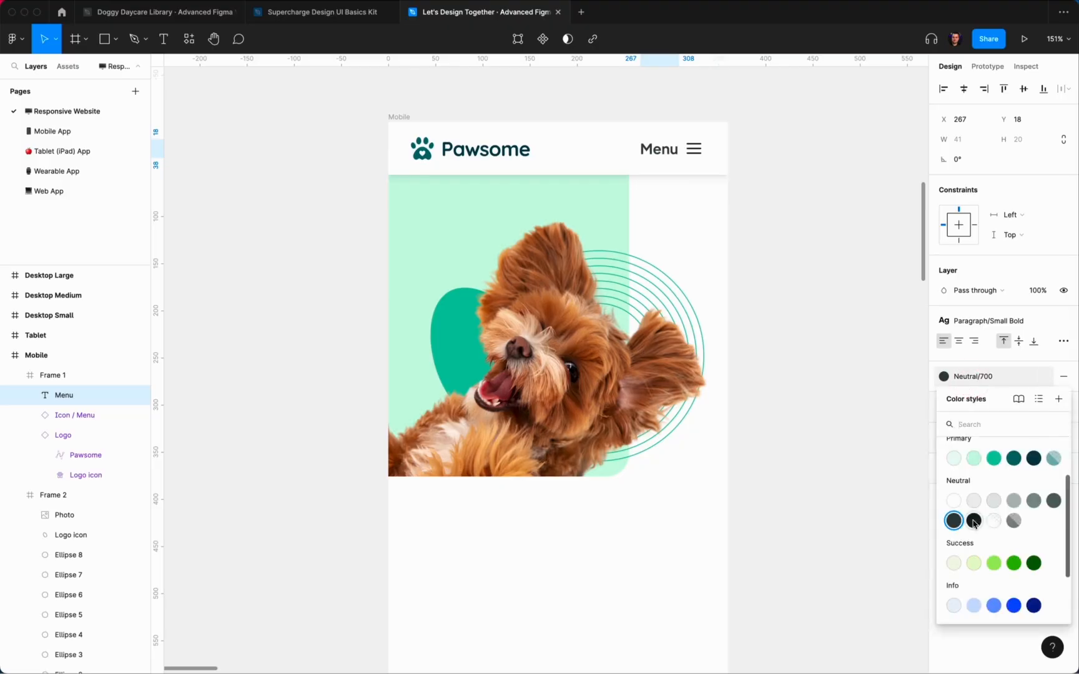
pyautogui.click(819, 289)
pyautogui.scroll(-5, 818, 289)
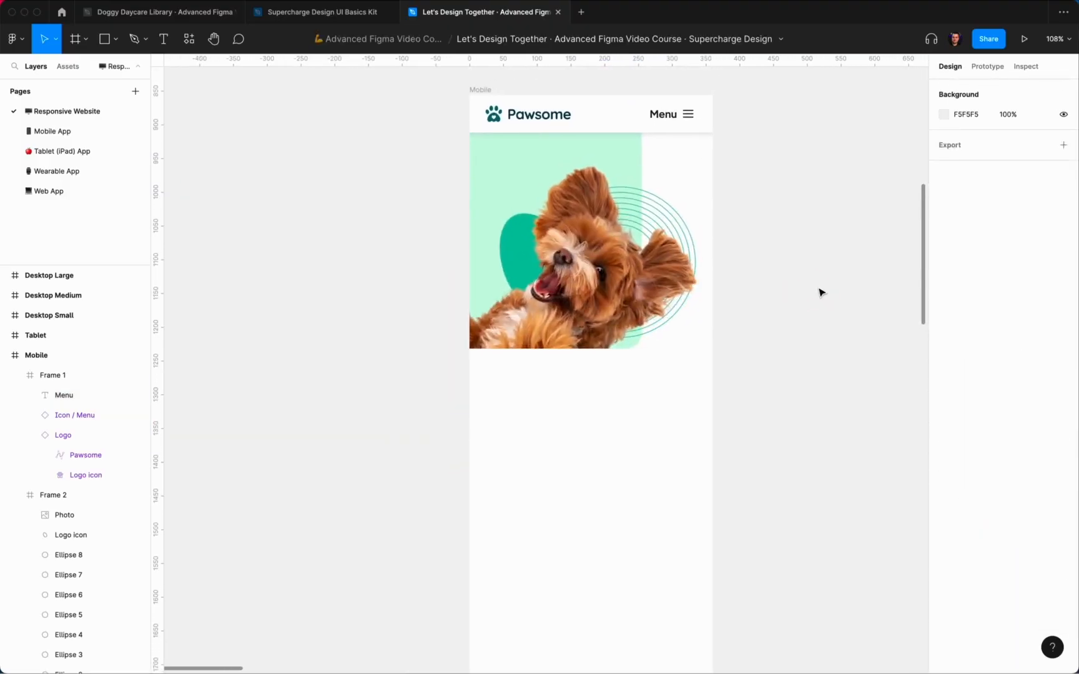
pyautogui.scroll(-2, 821, 293)
# Step: Add a text layer below the photo reading "In loving hands, all day, every day"
pyautogui.press('t')
pyautogui.click(554, 364)
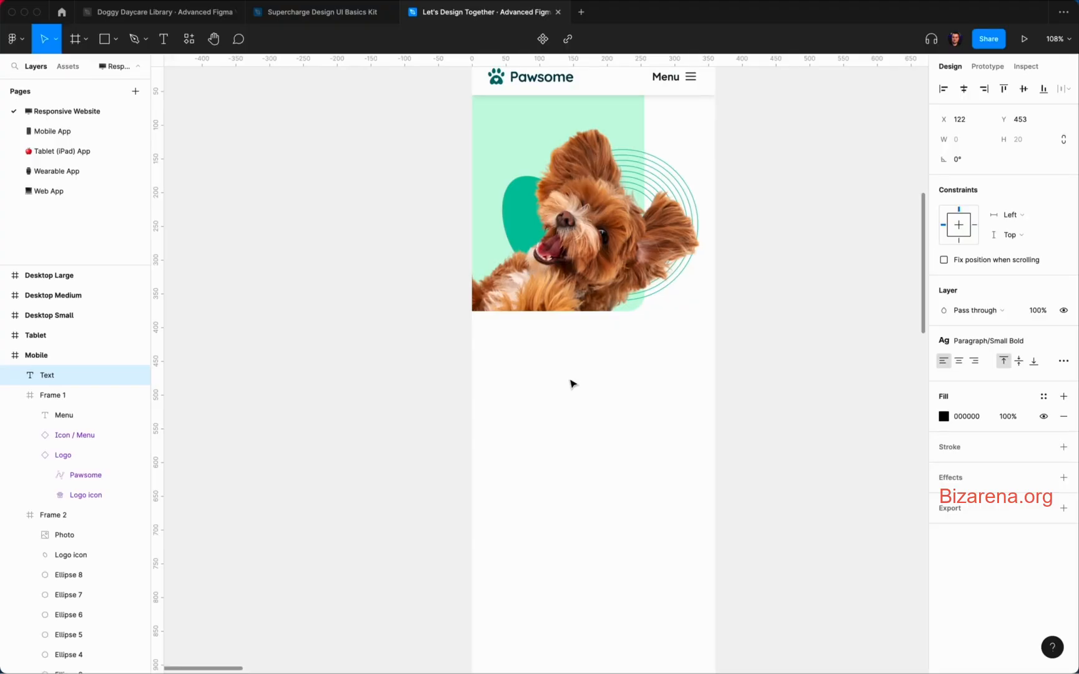
pyautogui.write('Your dog in good')
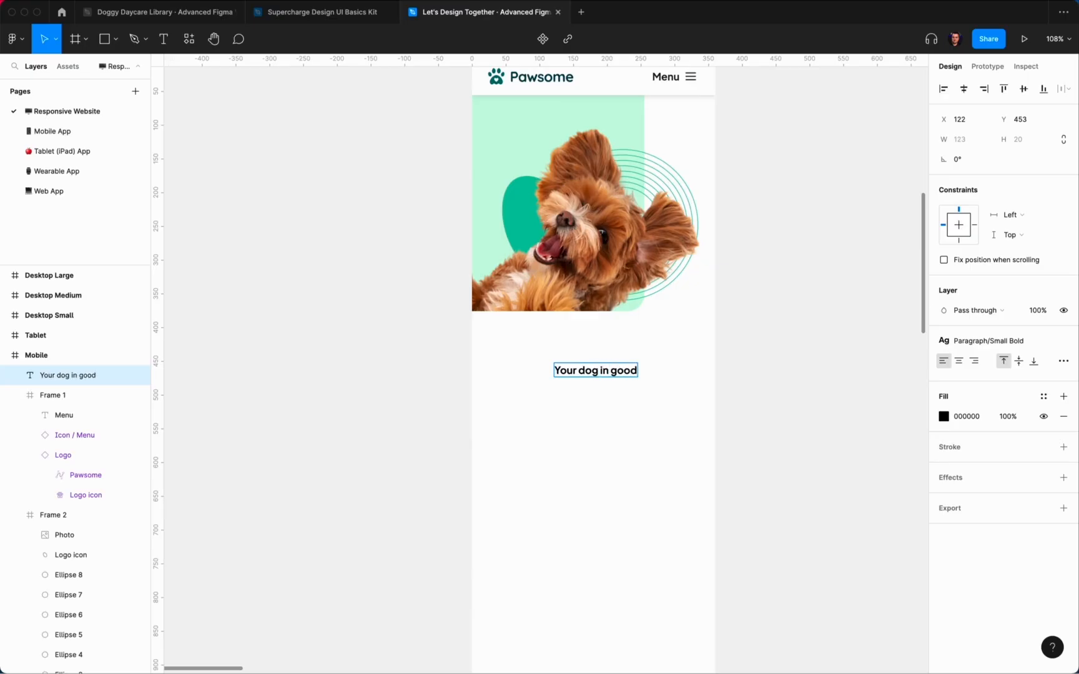
pyautogui.press('super+a')
pyautogui.write('In good hands')
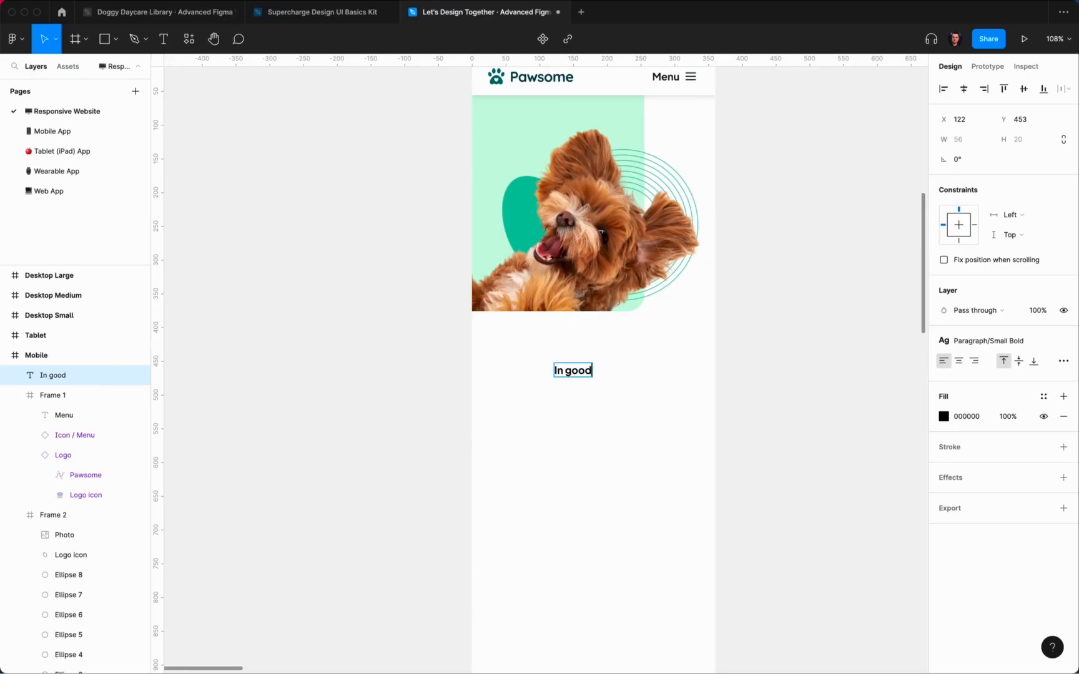
pyautogui.doubleClick(592, 368)
pyautogui.write('tres')
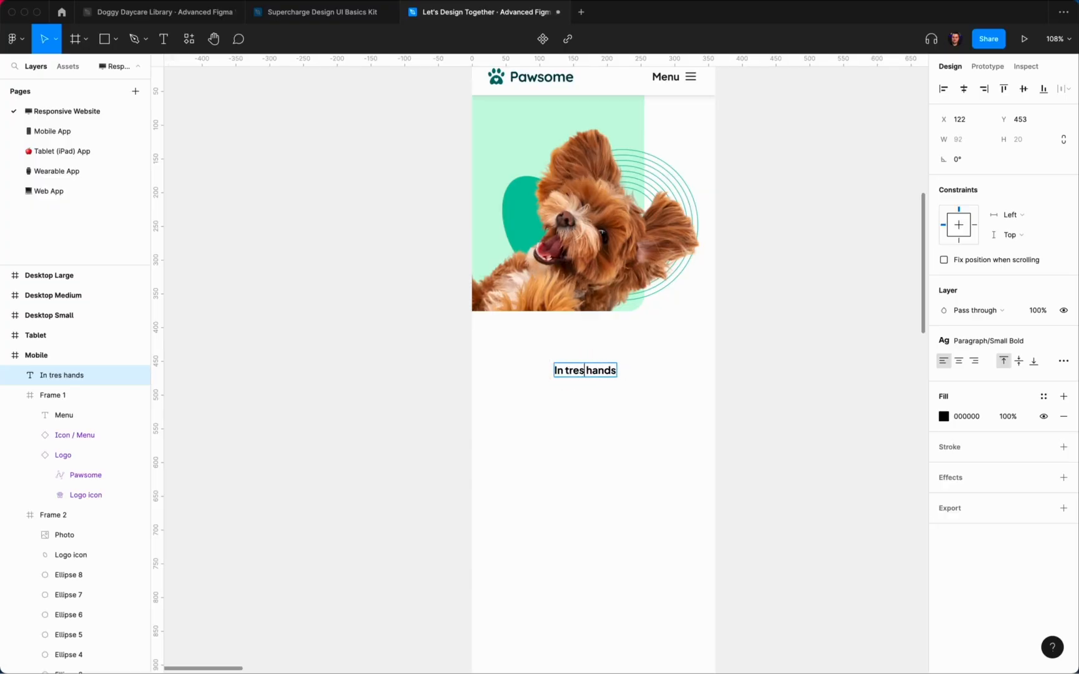
pyautogui.press('BackSpace')
pyautogui.press('BackSpace')
pyautogui.press('BackSpace')
pyautogui.press('BackSpace')
pyautogui.write('good')
pyautogui.press('BackSpace')
pyautogui.press('BackSpace')
pyautogui.press('BackSpace')
pyautogui.press('BackSpace')
pyautogui.write('loving')
pyautogui.press('End')
pyautogui.write(', a')
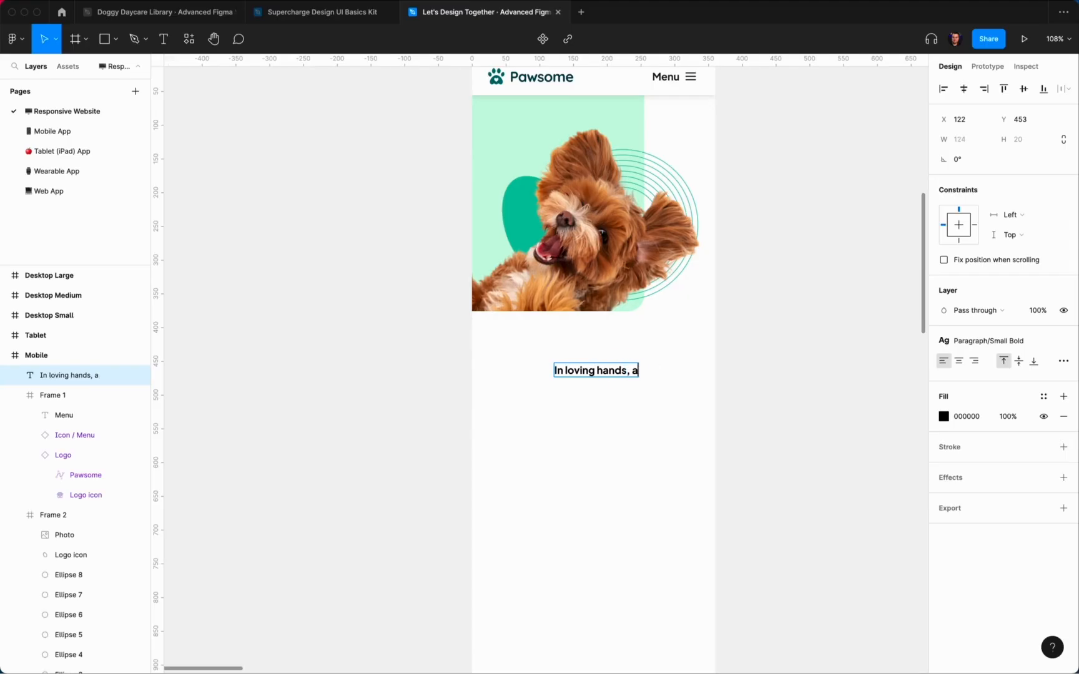
pyautogui.write('ll day, every day')
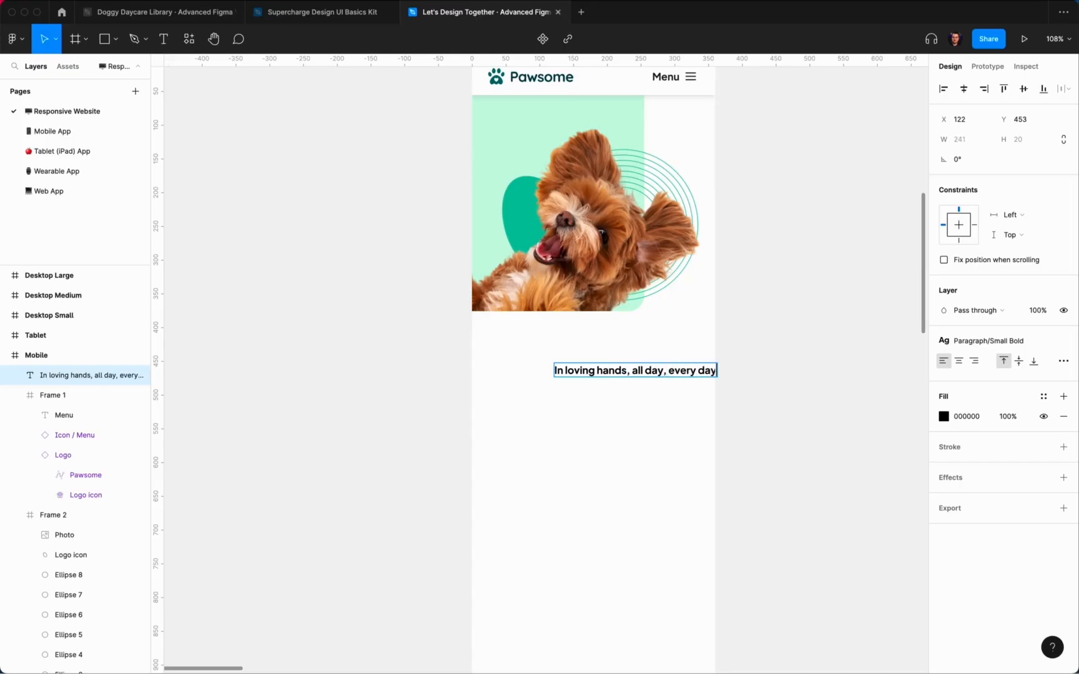
pyautogui.press('Escape')
# Step: Apply the Heading/Mobile Large text style to the new heading
pyautogui.click(989, 342)
pyautogui.scroll(5, 995, 450)
pyautogui.scroll(-1, 993, 478)
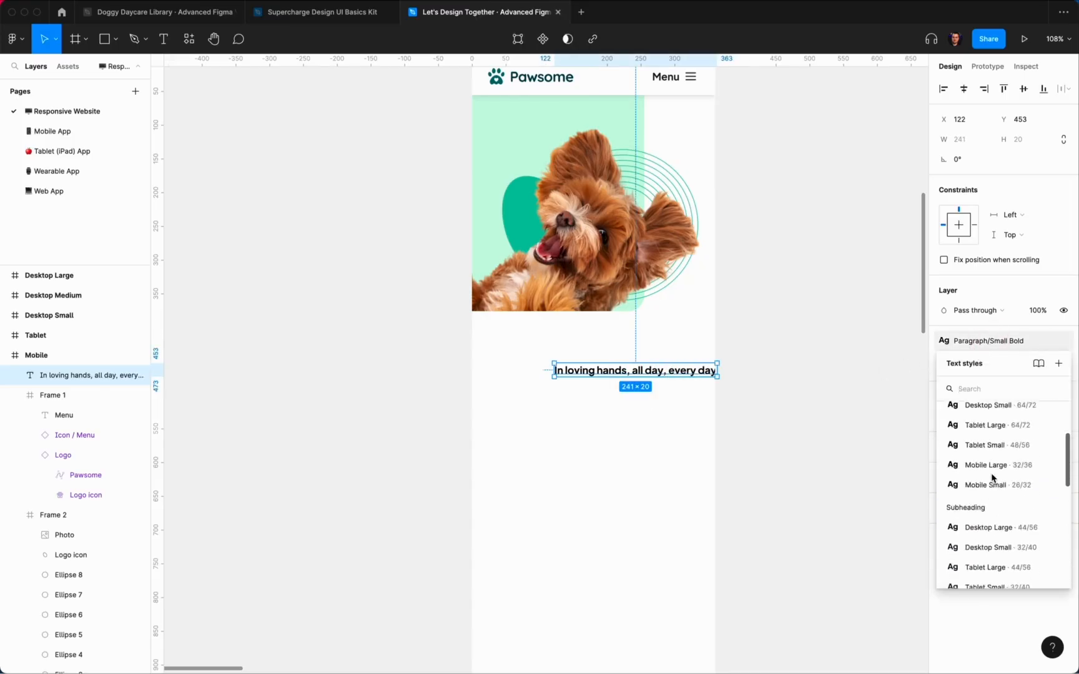
pyautogui.scroll(-2, 996, 462)
pyautogui.click(999, 459)
pyautogui.click(1044, 396)
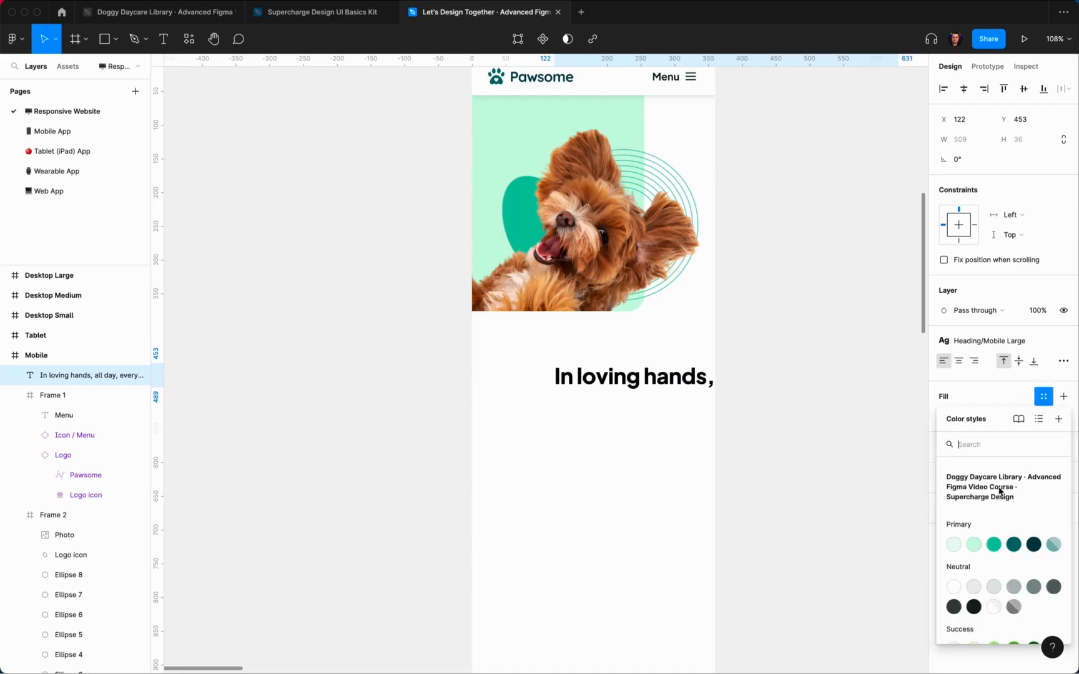
pyautogui.click(848, 571)
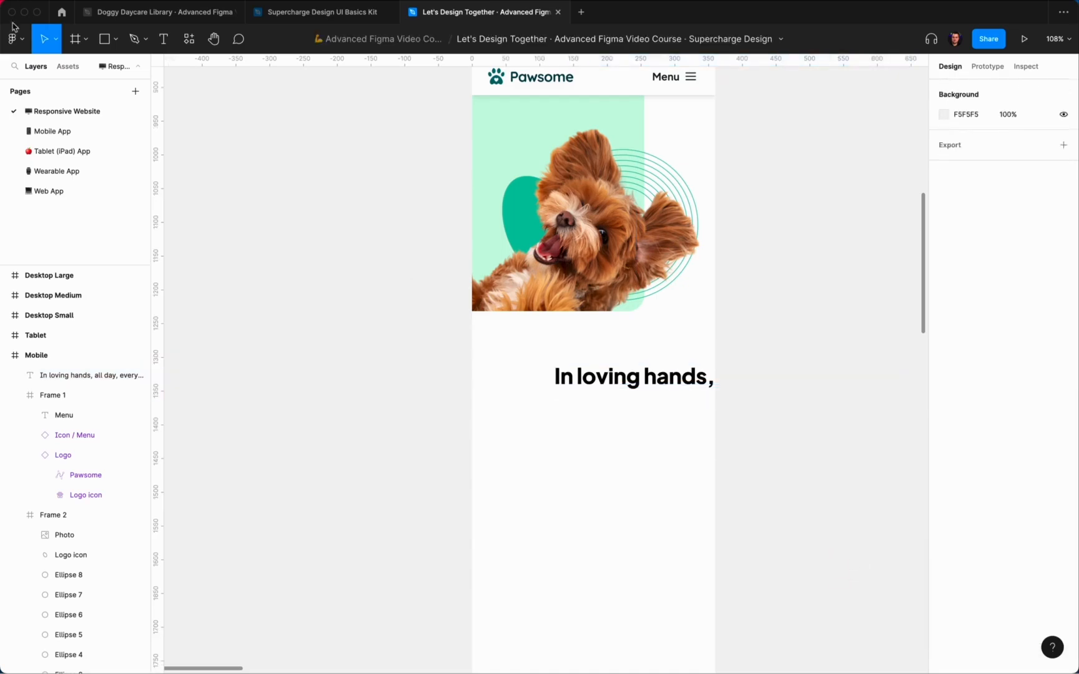
pyautogui.click(70, 67)
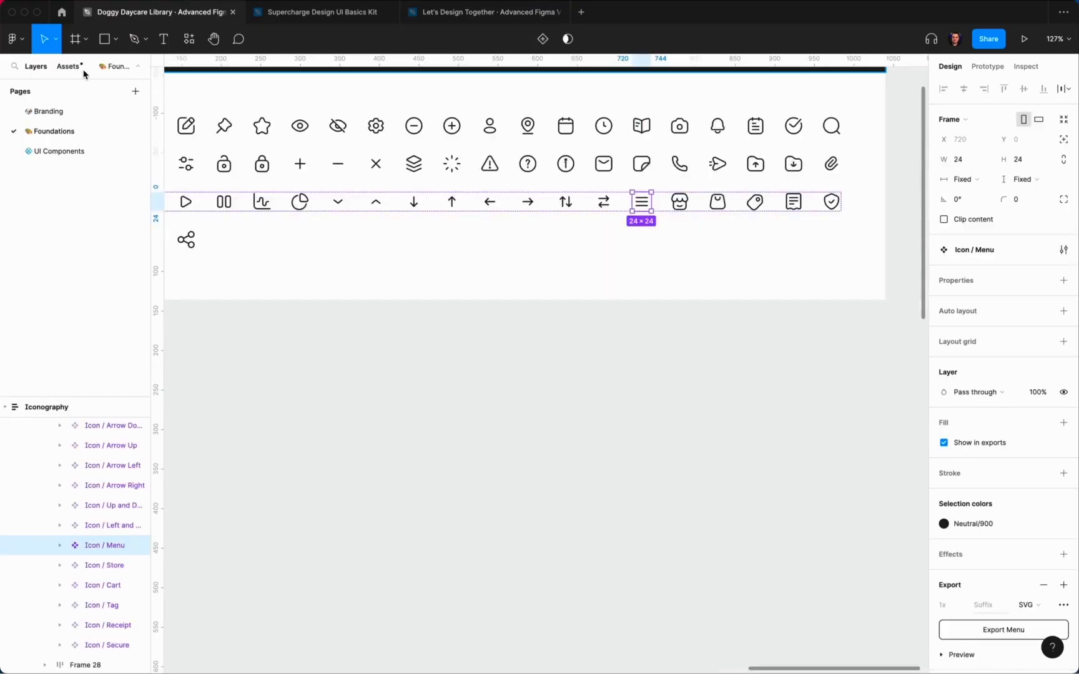
# Step: Publish the Doggy Daycare Library's six changed heading styles, then return to Let's Design Together
pyautogui.click(80, 69)
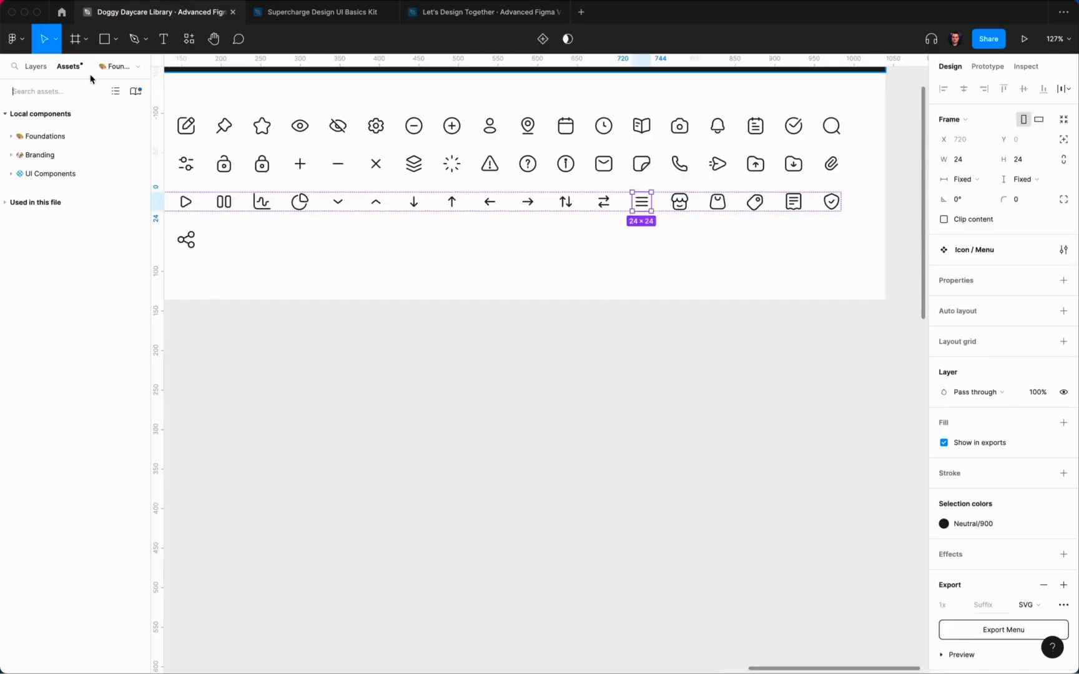
pyautogui.click(135, 91)
pyautogui.click(579, 160)
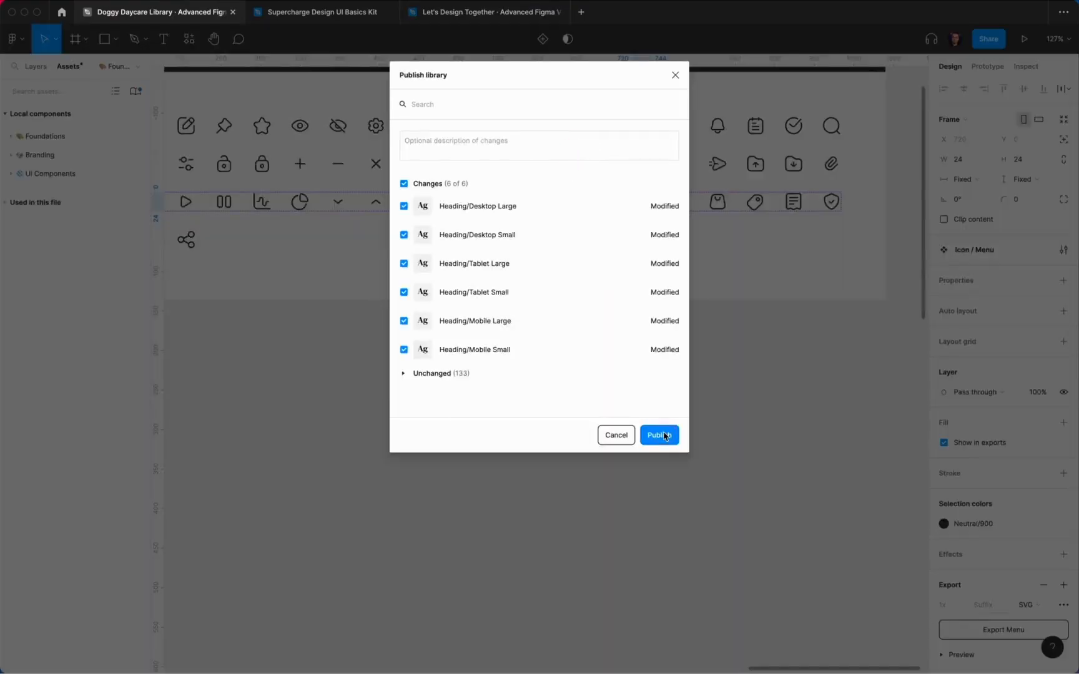
pyautogui.click(660, 435)
pyautogui.click(493, 14)
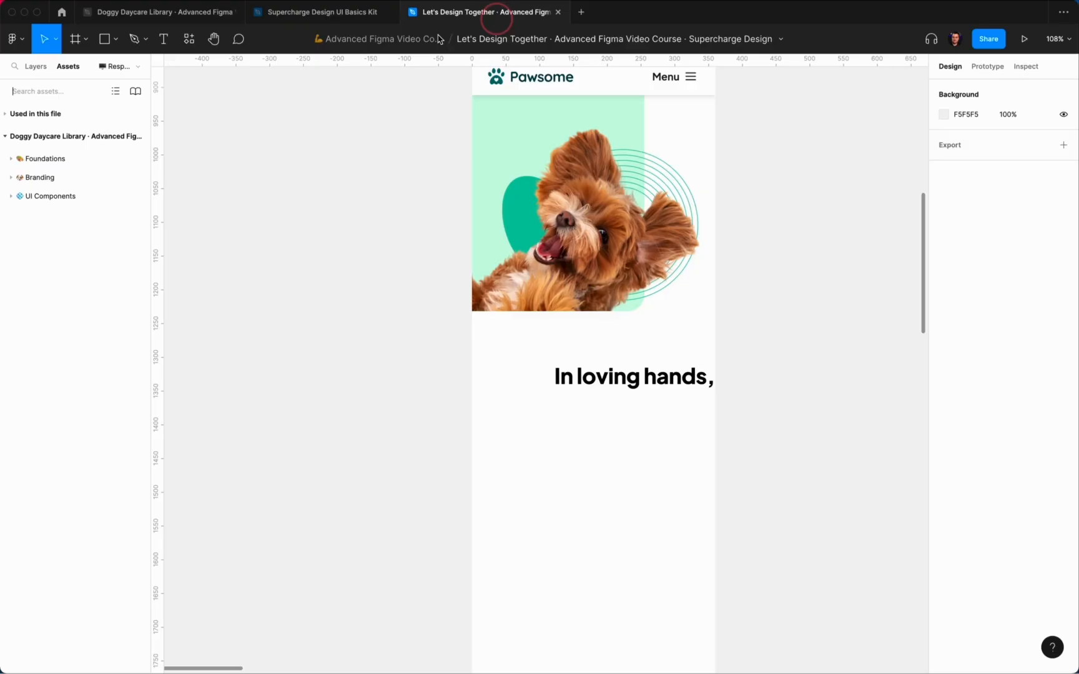
# Step: Accept all pending library updates into the design
pyautogui.click(135, 91)
pyautogui.click(897, 637)
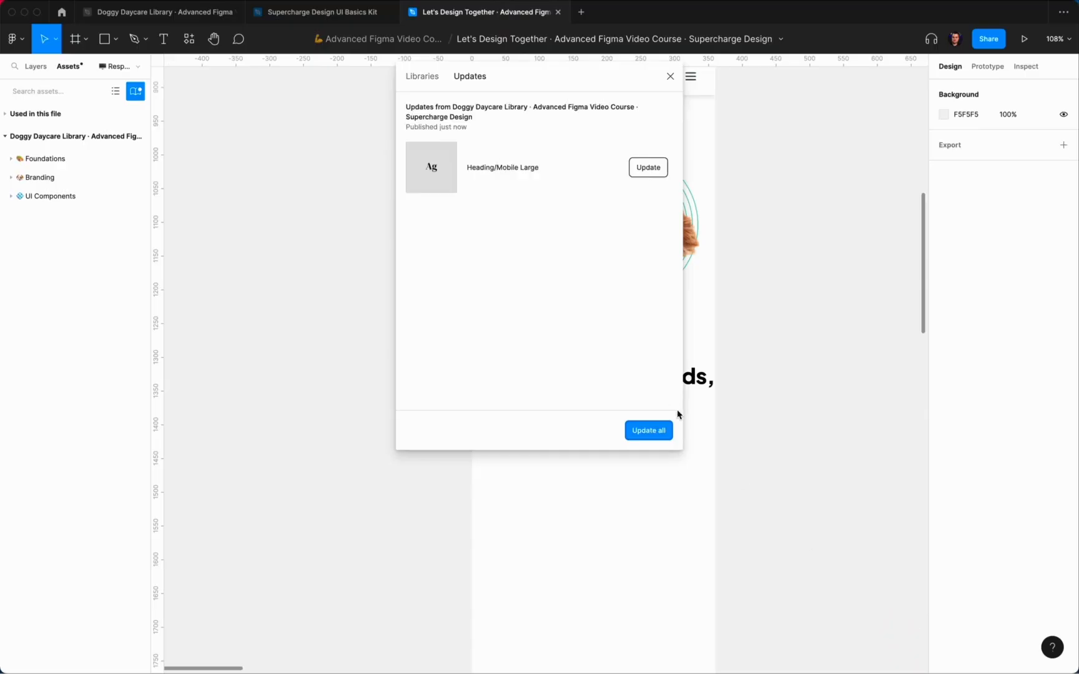
pyautogui.click(664, 435)
# Step: Place the heading 24 px from the left and narrow it to 312 wide so it wraps onto two lines
pyautogui.moveTo(702, 384); pyautogui.dragTo(644, 354)
pyautogui.press('Up')
pyautogui.hotkey('shift', 'Left')
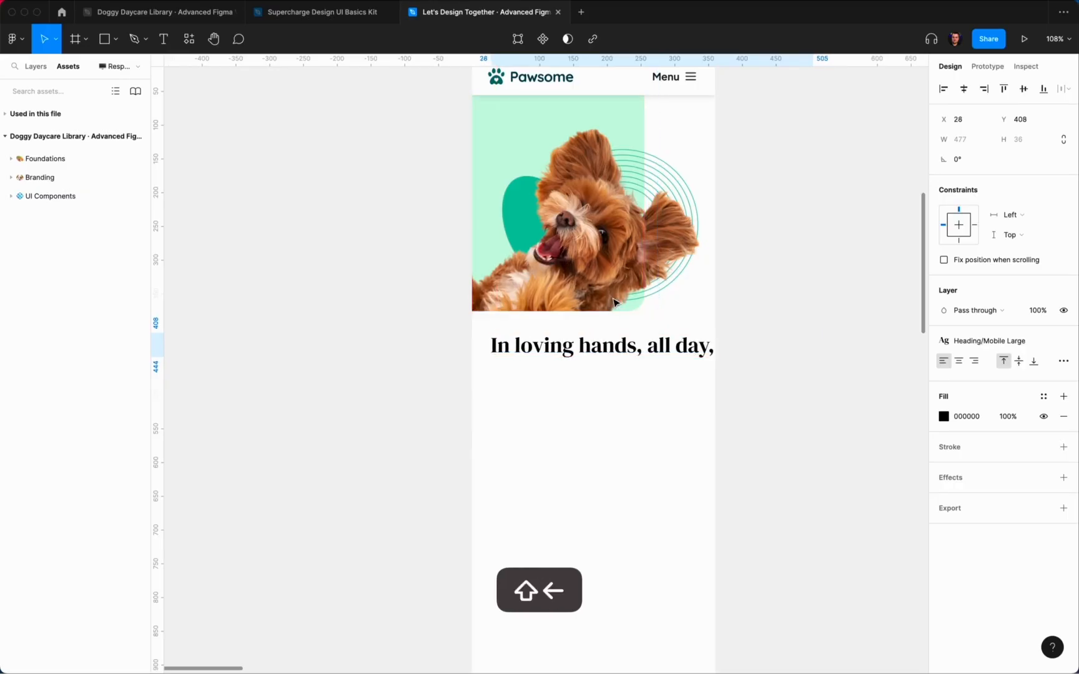
pyautogui.hotkey('shift', 'Left')
pyautogui.hotkey('shift', 'Right')
pyautogui.press('Left')
pyautogui.press('Left')
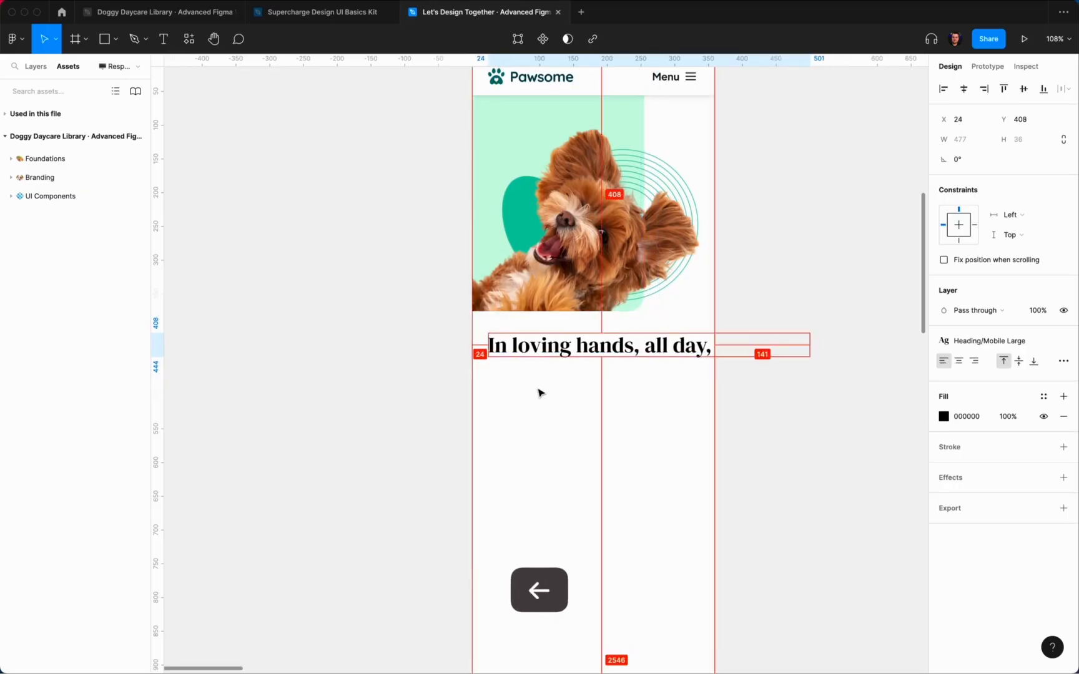
pyautogui.moveTo(810, 345); pyautogui.dragTo(698, 353)
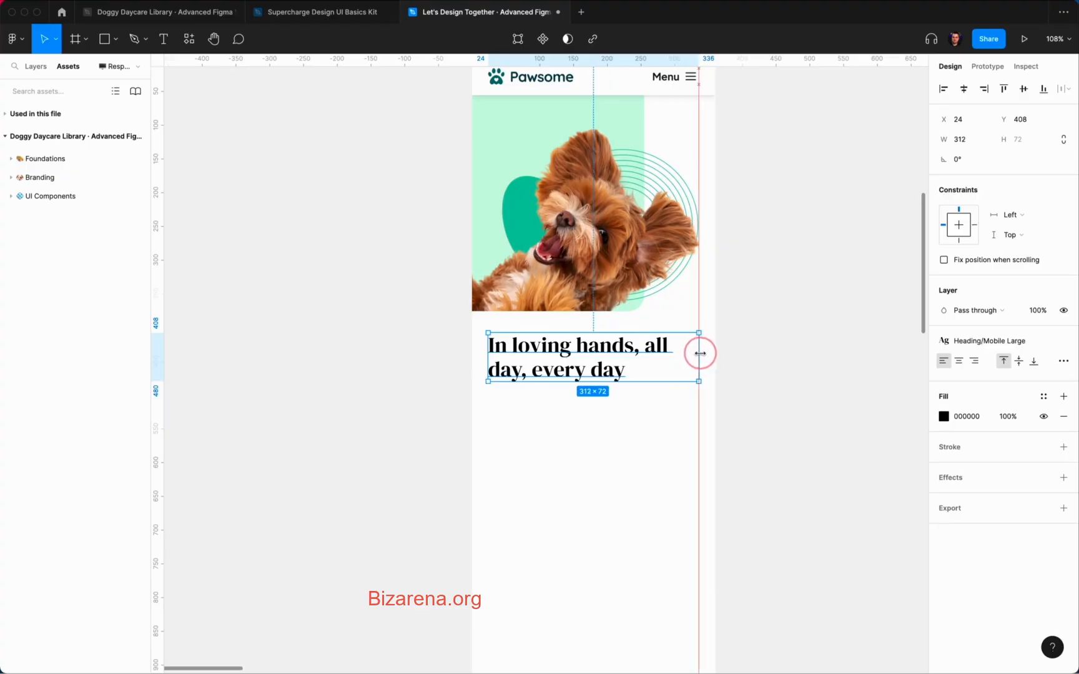
pyautogui.press('alt')
# Step: Colour the heading Neutral/900 and check its gap to the image
pyautogui.click(1044, 397)
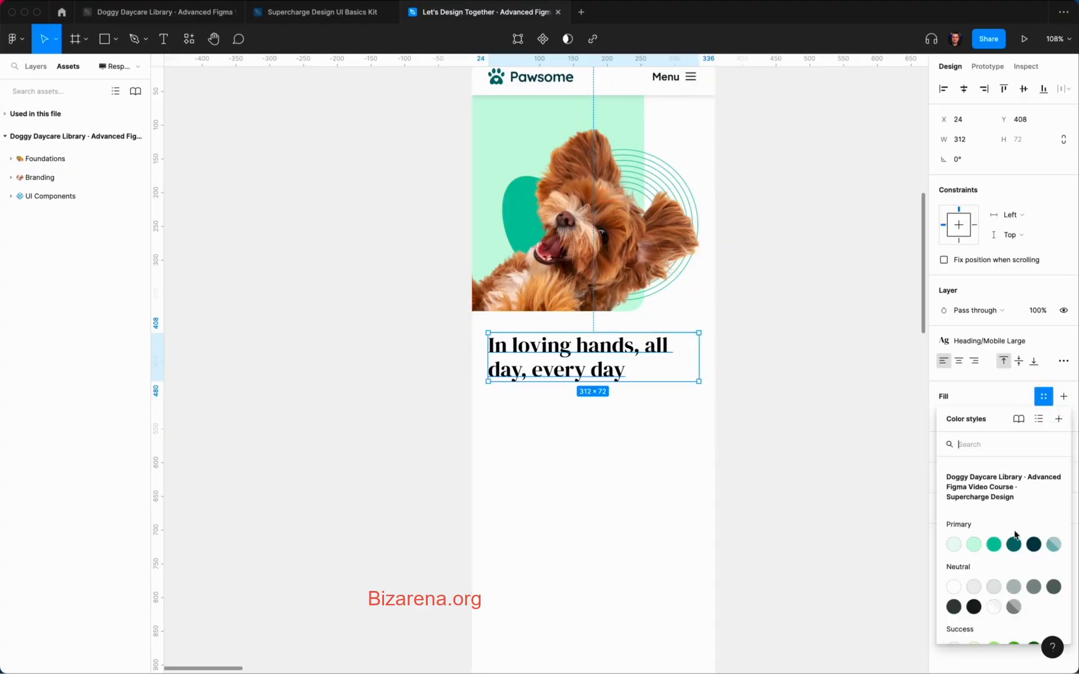
pyautogui.click(973, 610)
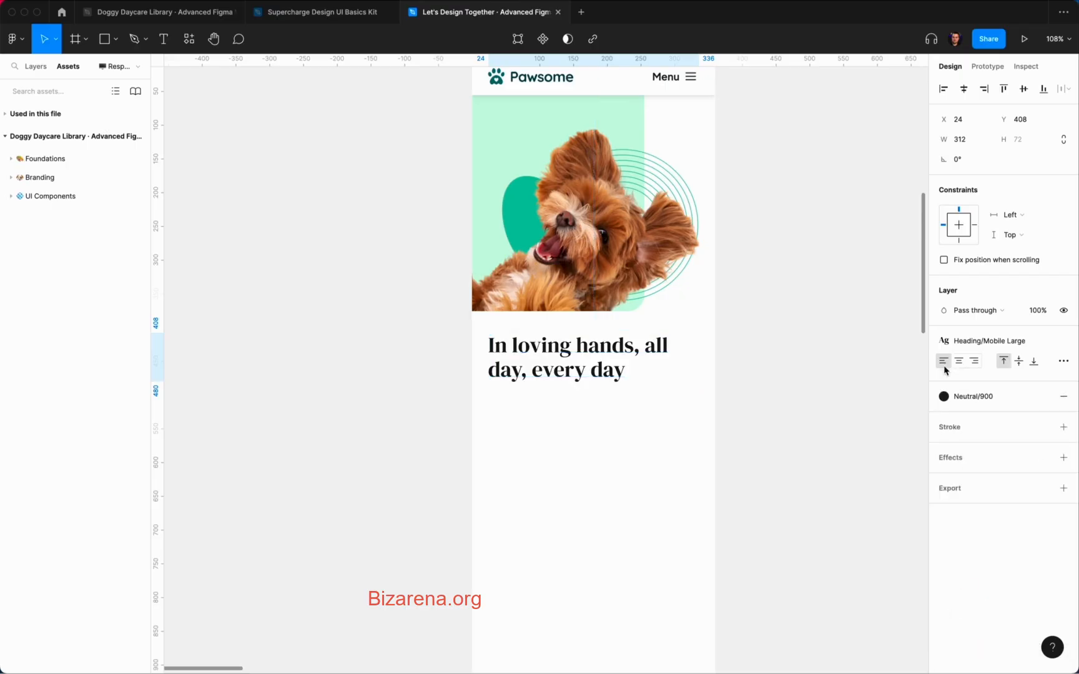
pyautogui.click(785, 361)
pyautogui.click(662, 356)
pyautogui.press('alt')
# Step: Give the hero image frame and the heading Left and right horizontal constraints
pyautogui.click(751, 294)
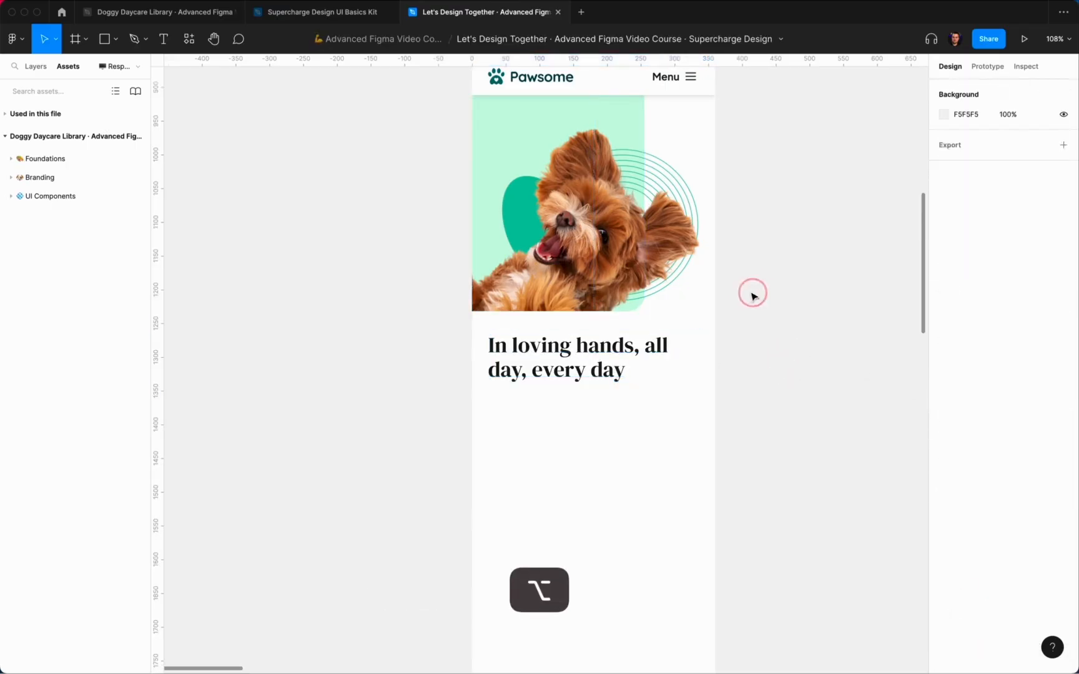
pyautogui.click(636, 180)
pyautogui.click(1009, 286)
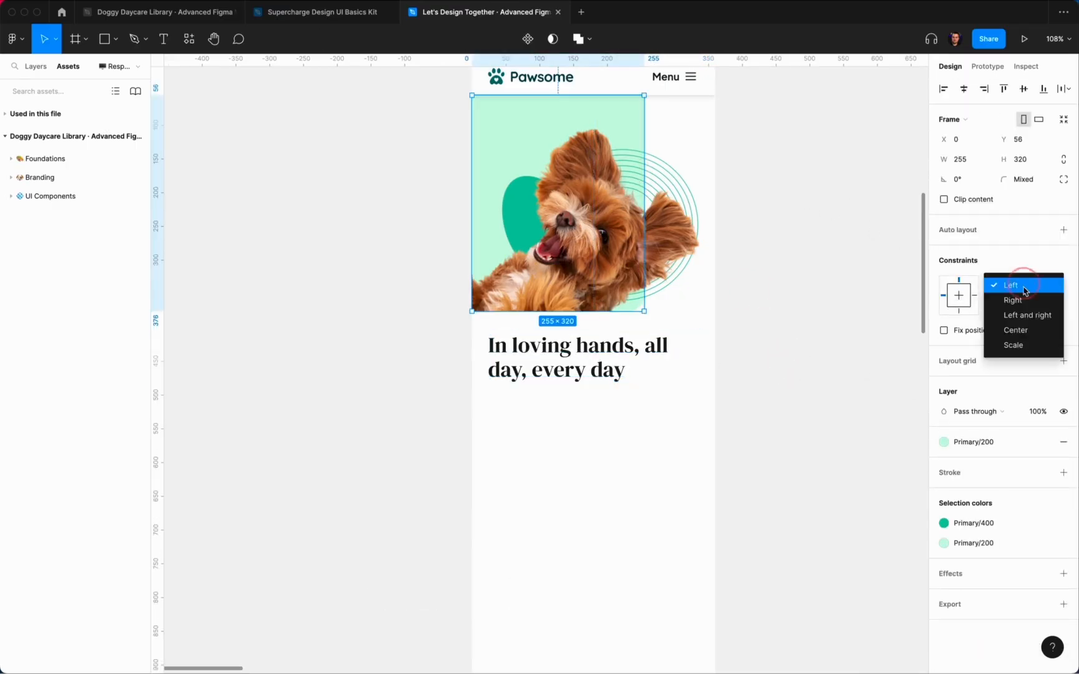
pyautogui.click(1024, 316)
pyautogui.click(624, 344)
pyautogui.click(1011, 214)
pyautogui.click(1021, 246)
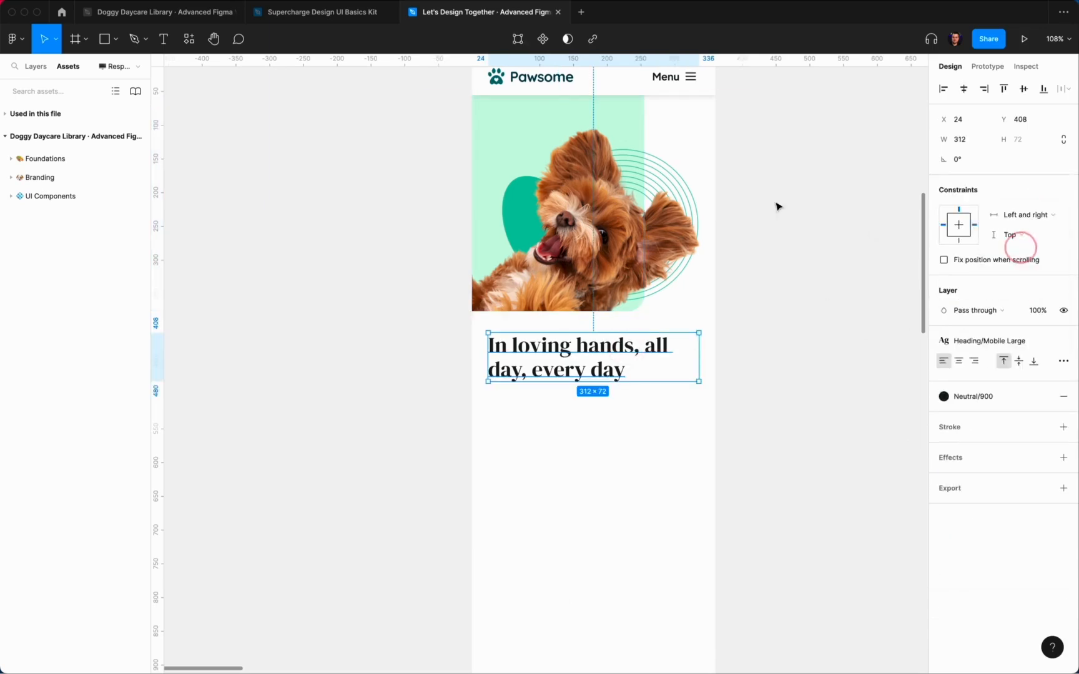
pyautogui.click(726, 168)
# Step: Pin the Menu label and icon to the right, centred vertically
pyautogui.doubleClick(670, 77)
pyautogui.keyDown('shift'); pyautogui.click(692, 79); pyautogui.keyUp('shift')
pyautogui.click(974, 326)
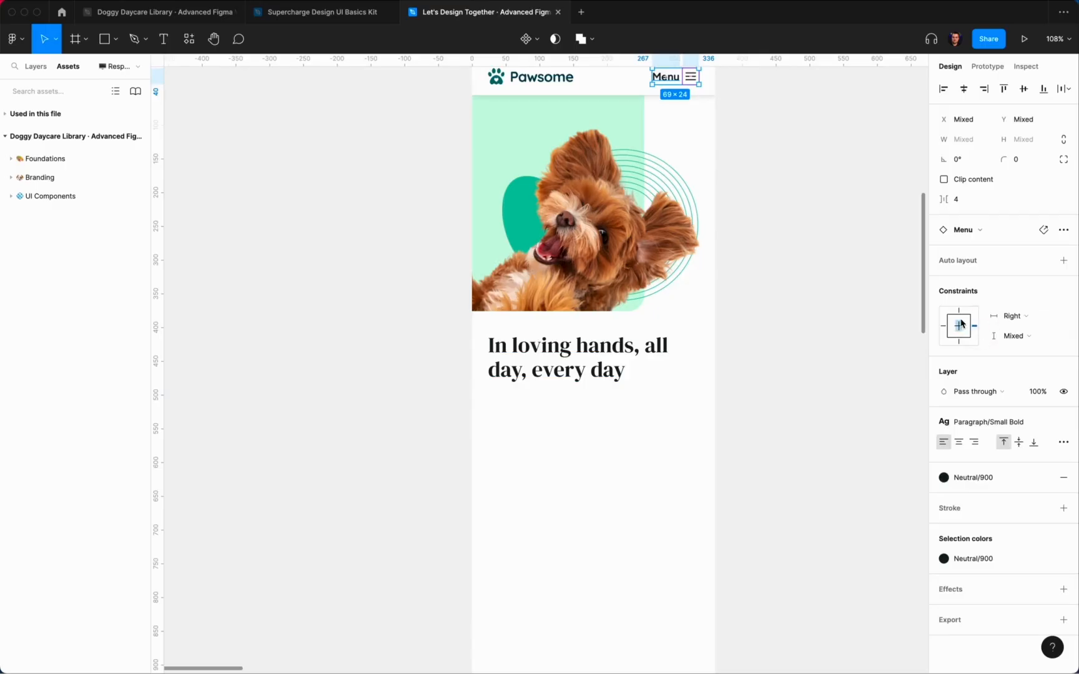
pyautogui.click(959, 322)
# Step: Set the nav bar frame to stretch left and right
pyautogui.scroll(2, 763, 318)
pyautogui.click(526, 143)
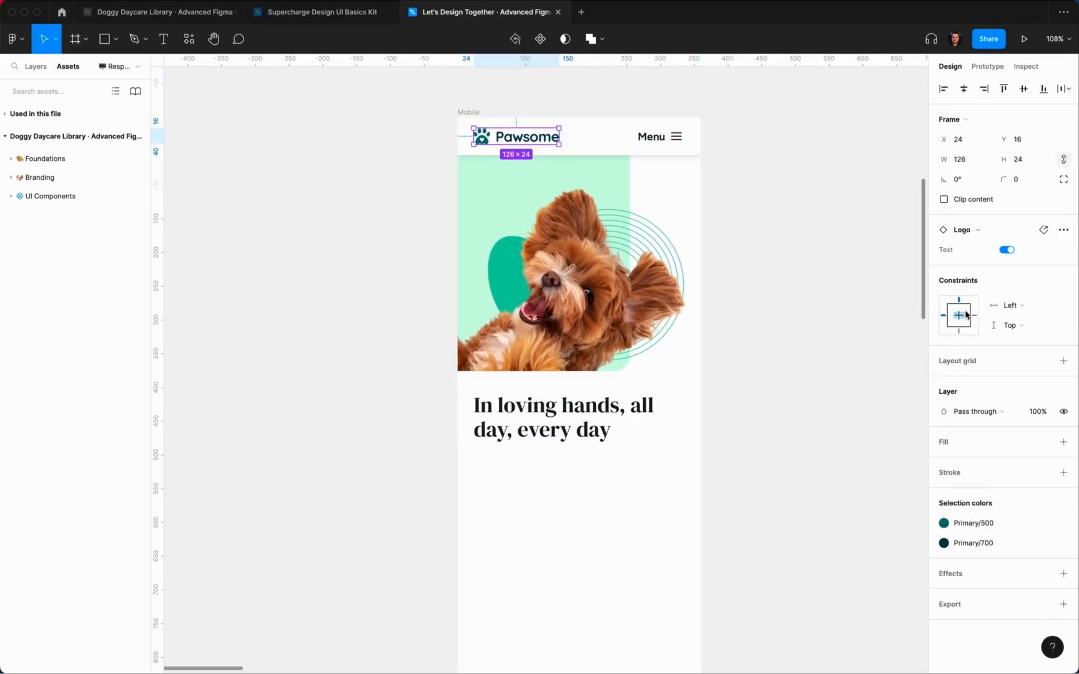
pyautogui.click(846, 272)
pyautogui.click(653, 136)
pyautogui.click(1030, 287)
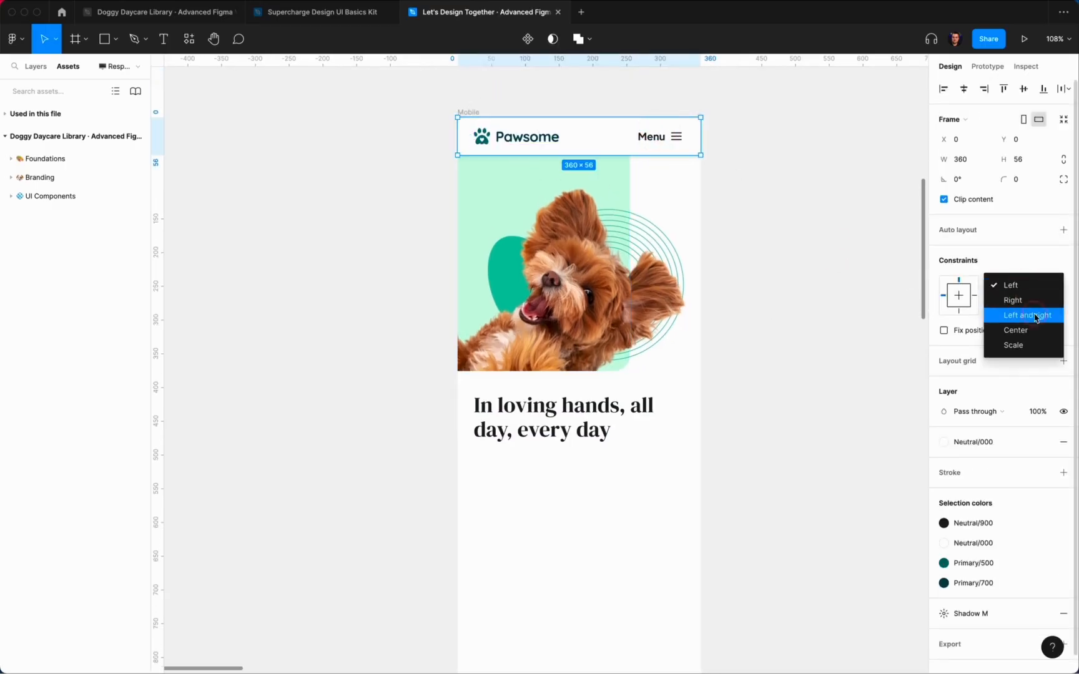
pyautogui.click(1034, 316)
pyautogui.click(768, 218)
# Step: Nudge the heading up 8 px closer to the hero photo
pyautogui.click(633, 330)
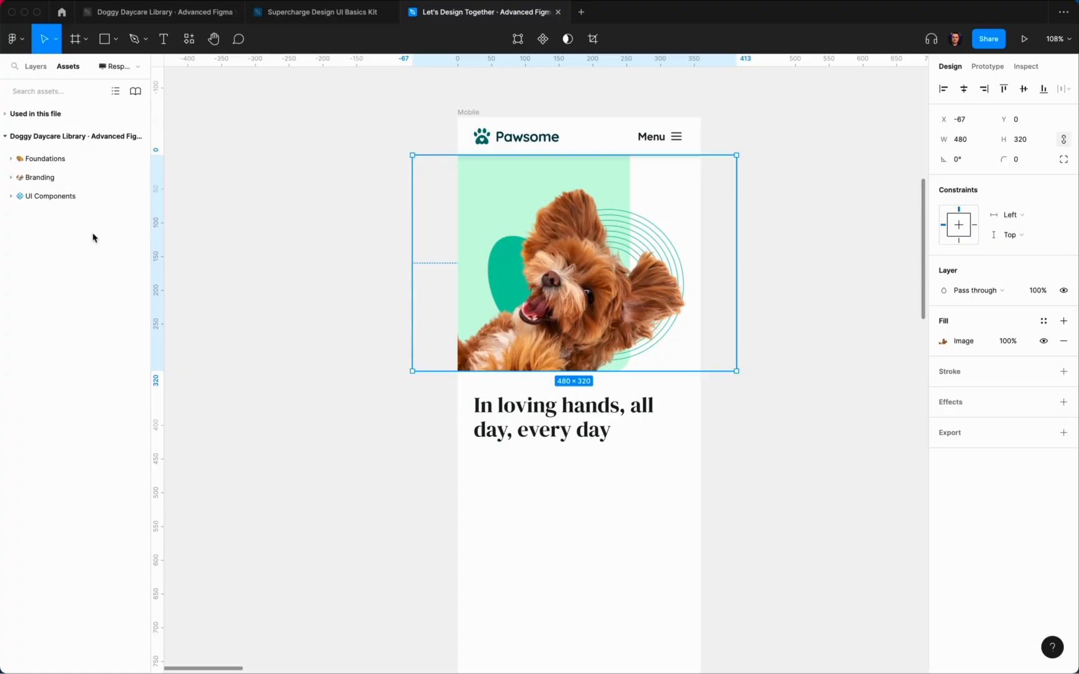
pyautogui.click(33, 66)
pyautogui.click(639, 429)
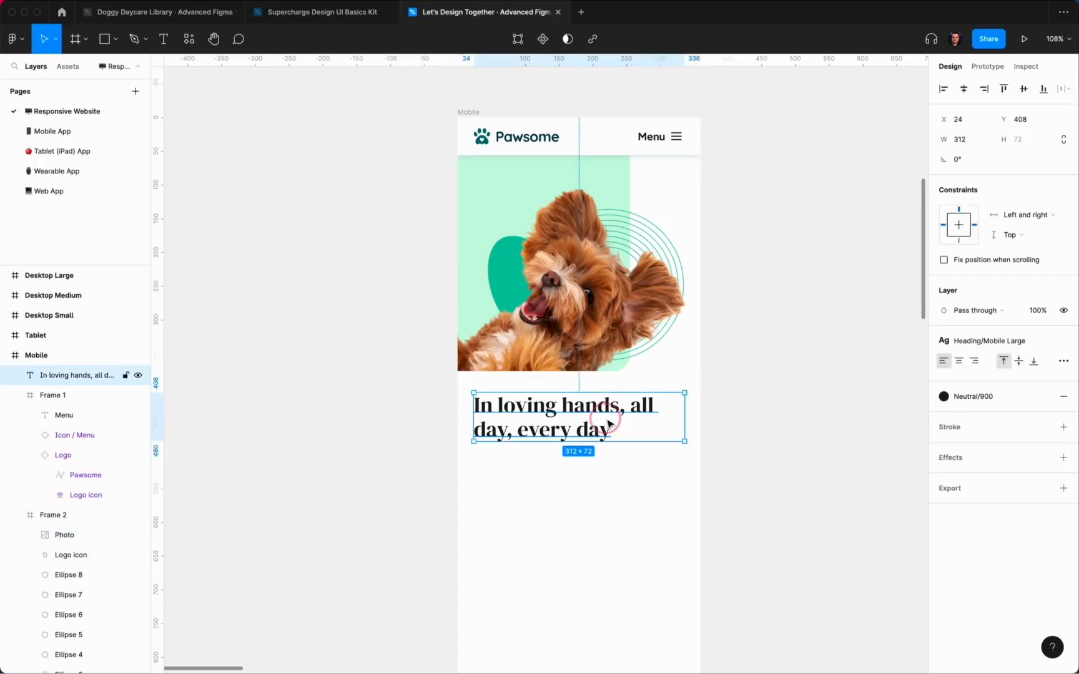
pyautogui.press('alt')
pyautogui.hotkey('shift', 'Up')
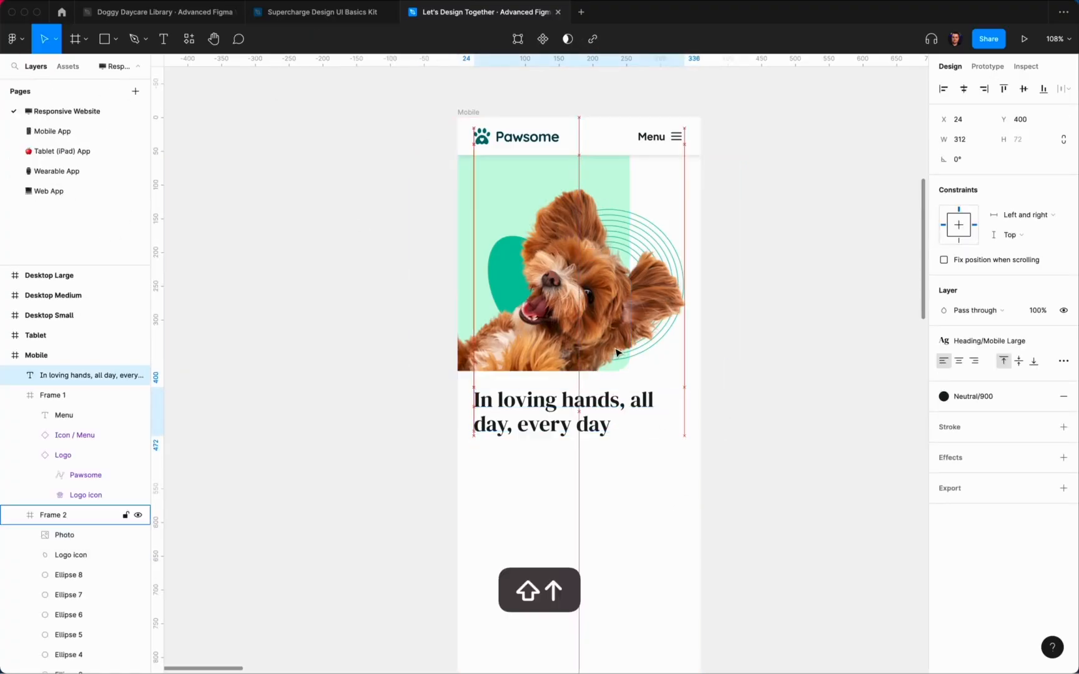
pyautogui.click(751, 392)
pyautogui.scroll(-5, 751, 393)
pyautogui.scroll(5, 654, 394)
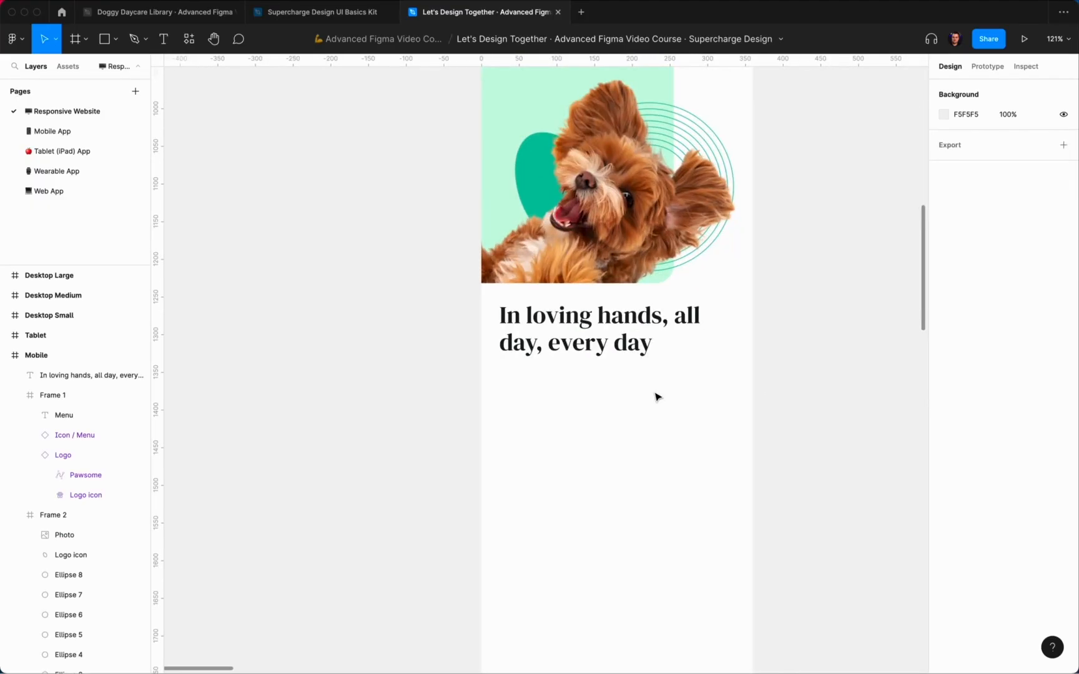
pyautogui.scroll(3, 656, 396)
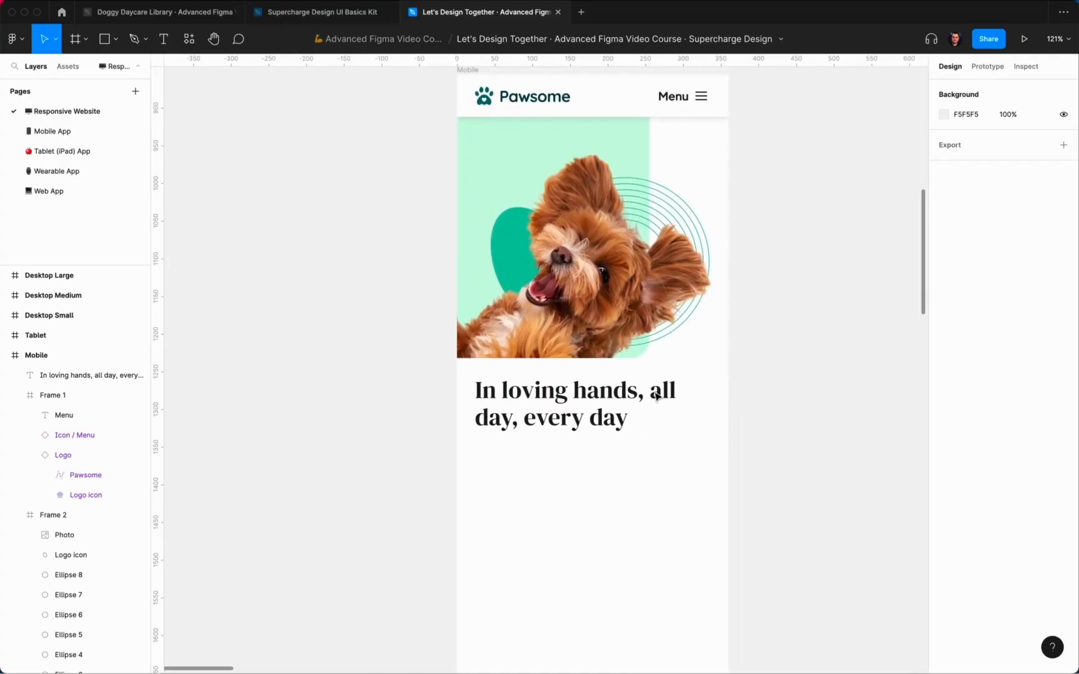
pyautogui.scroll(-3, 656, 396)
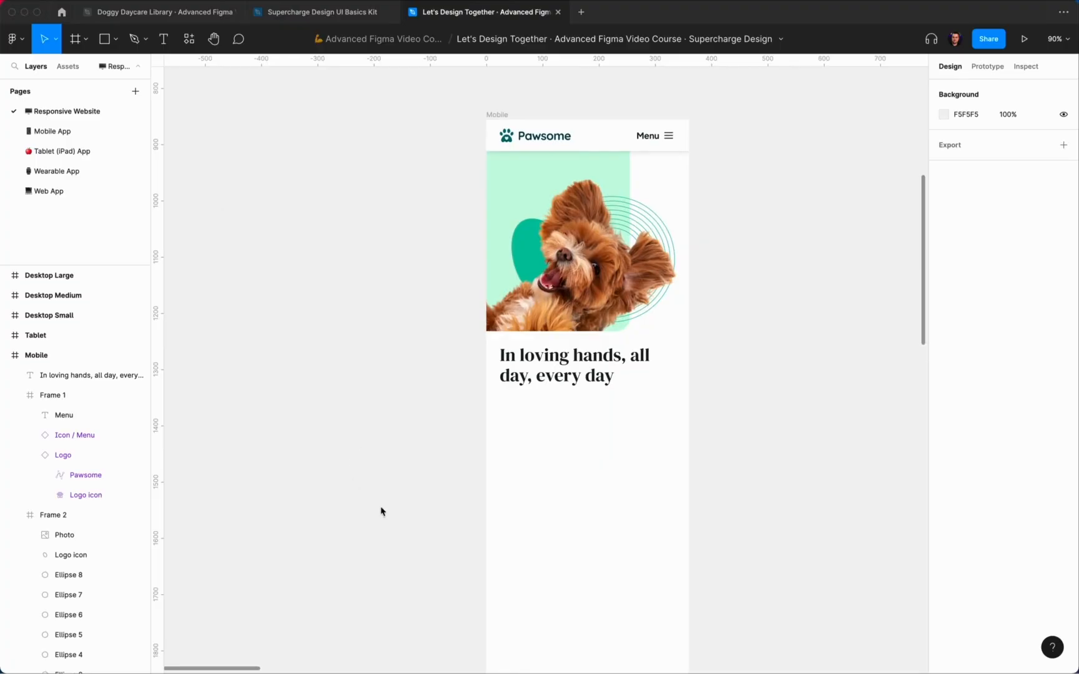
# Step: Duplicate the heading and move the copy below the original
pyautogui.click(562, 365)
pyautogui.press('super+d')
pyautogui.moveTo(561, 365); pyautogui.dragTo(564, 412)
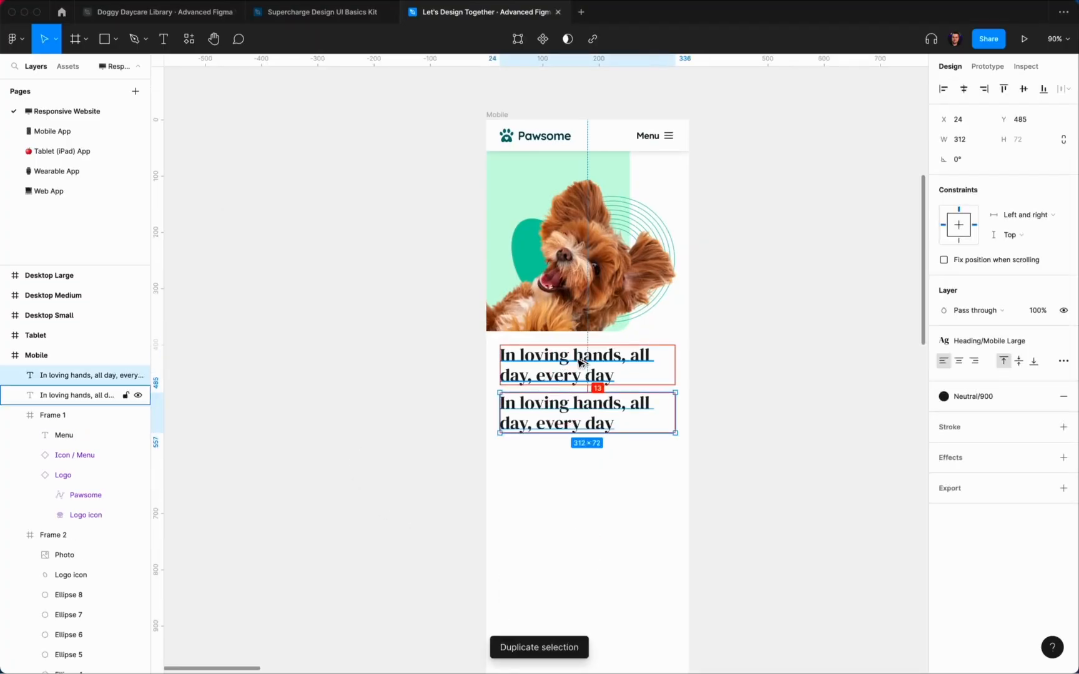
# Step: Move the copy to Y 488 and style it Paragraph/Mid Regular in Neutral/700
pyautogui.press('Down')
pyautogui.press('Down')
pyautogui.press('Down')
pyautogui.press('Down')
pyautogui.press('Down')
pyautogui.press('Down')
pyautogui.click(1008, 340)
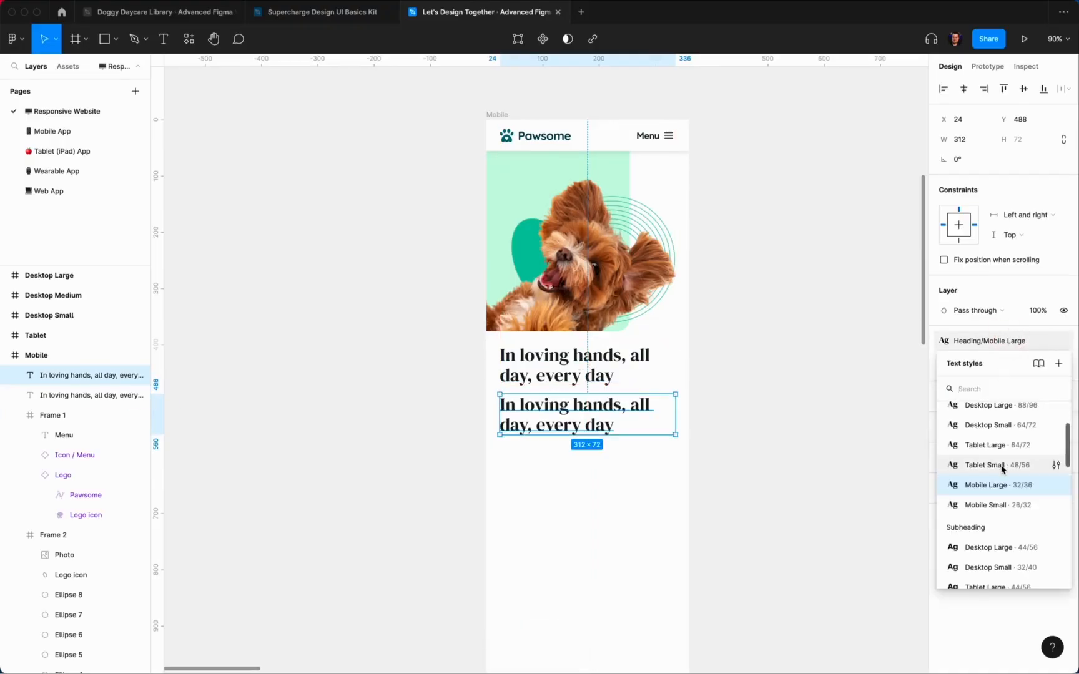
pyautogui.scroll(-5, 1003, 471)
pyautogui.scroll(-3, 1007, 549)
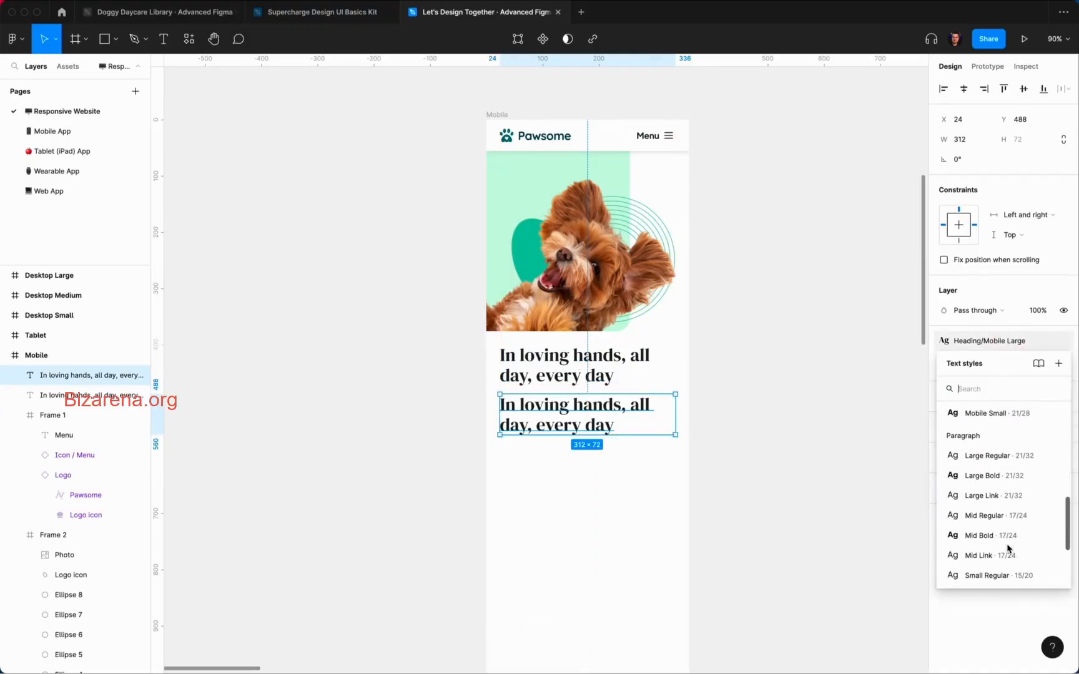
pyautogui.click(1002, 518)
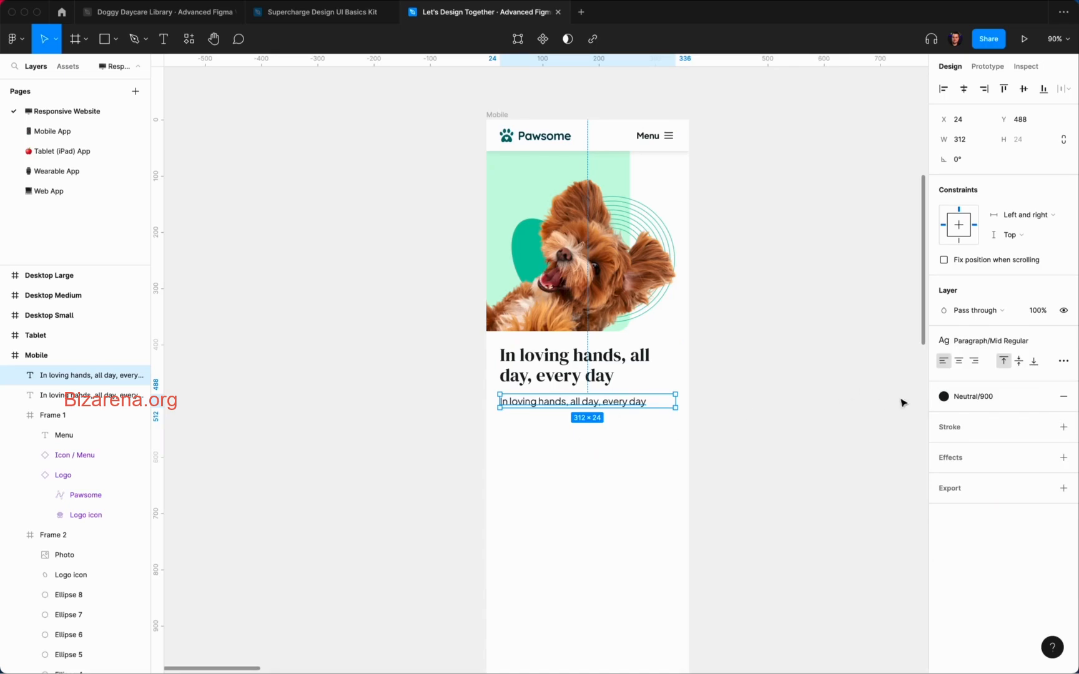
pyautogui.click(943, 397)
pyautogui.click(954, 540)
# Step: Replace the copy's words with body text about pets away from home and Pawsome accommodating all dogs
pyautogui.doubleClick(554, 402)
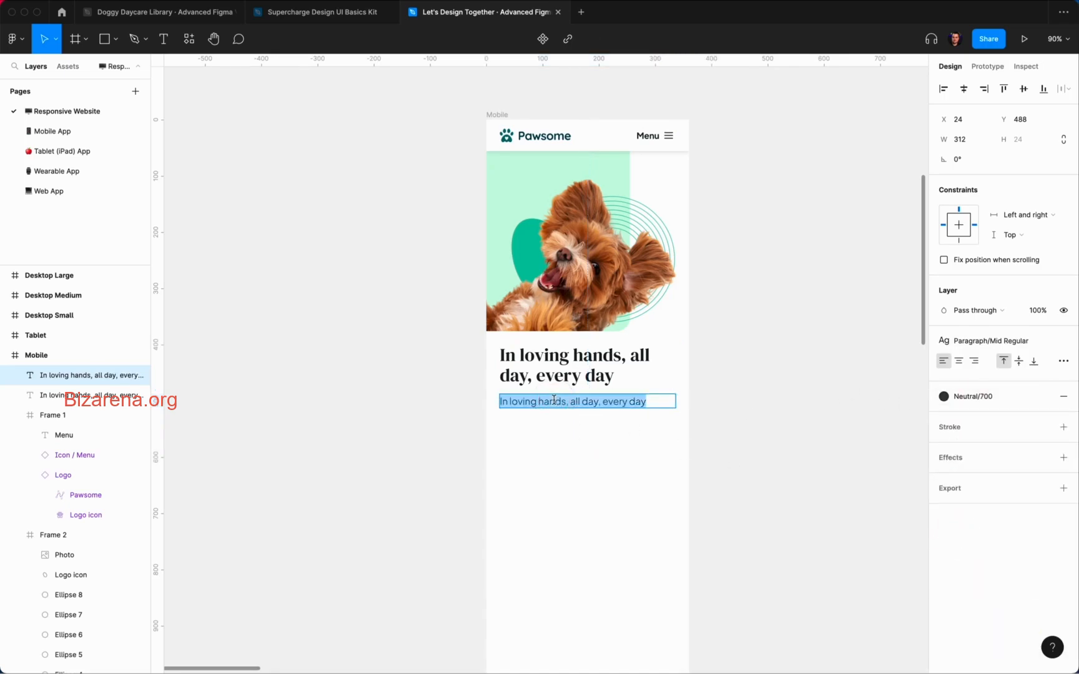
pyautogui.write("When pets can't be g")
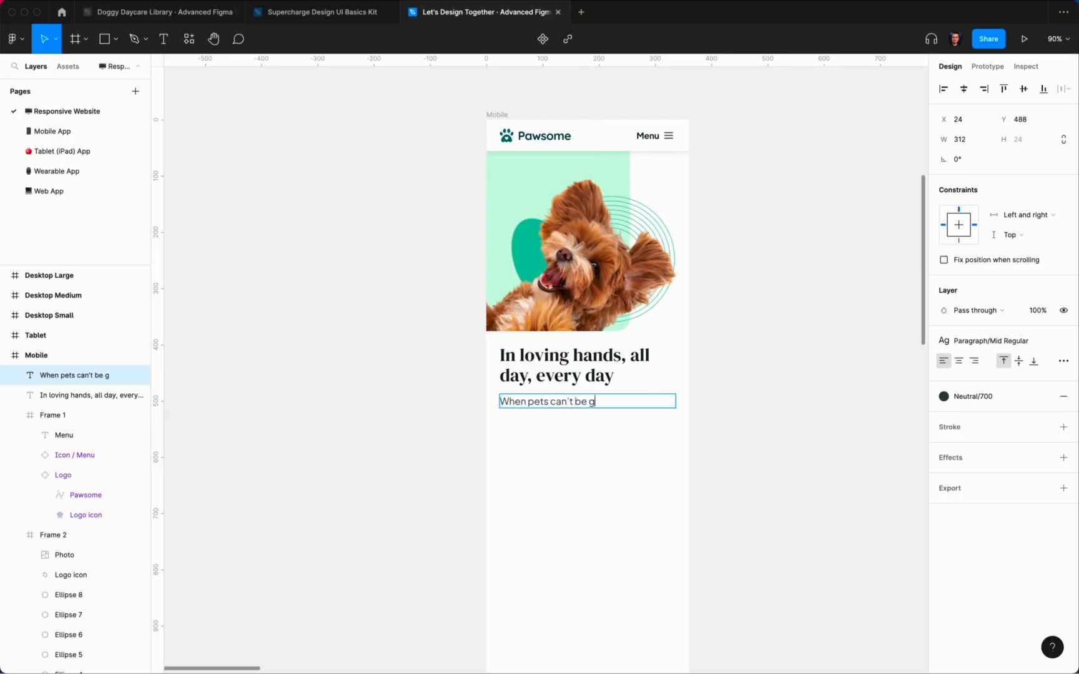
pyautogui.press('BackSpace')
pyautogui.write('home because owners are away, new')
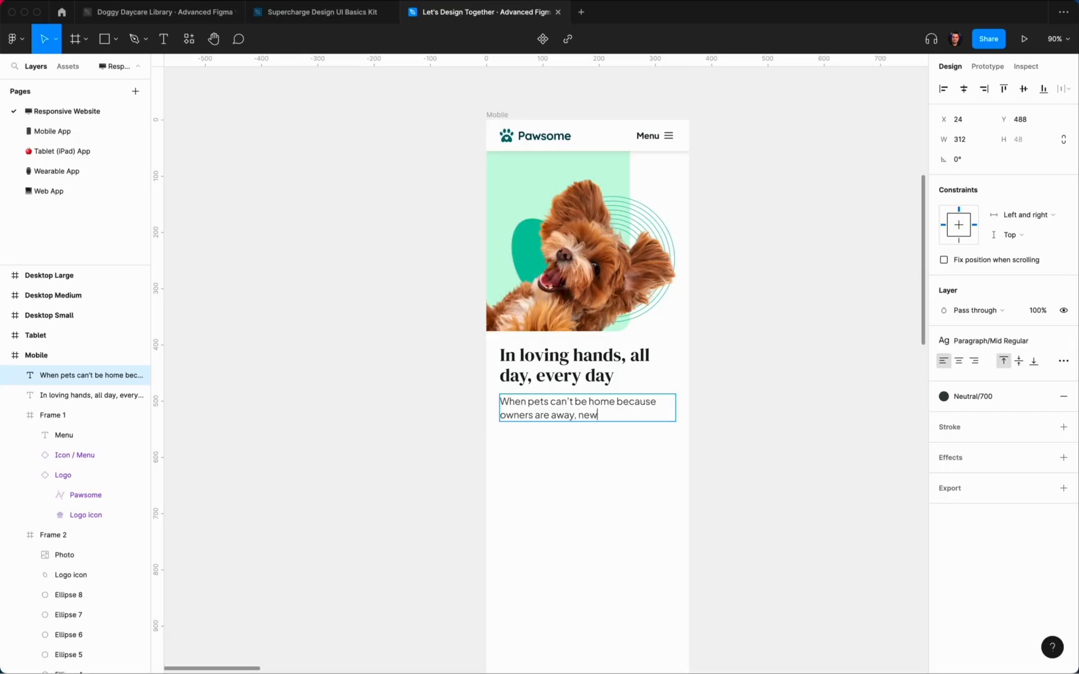
pyautogui.write(' environments can cause')
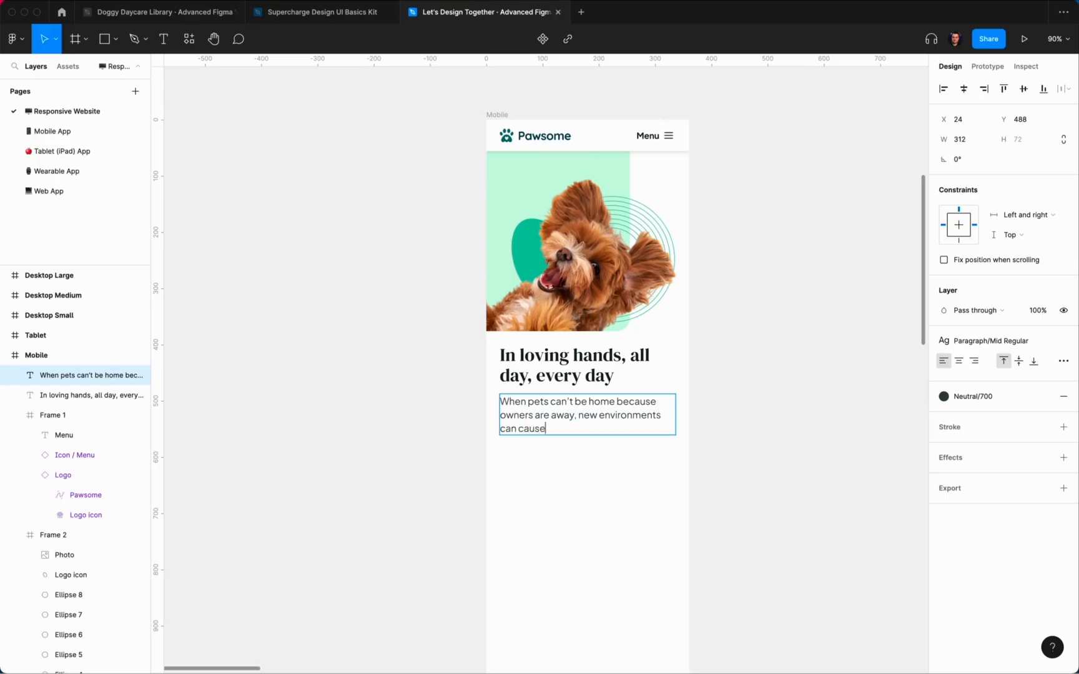
pyautogui.write(' anx')
pyautogui.write('– but not with Pawsome')
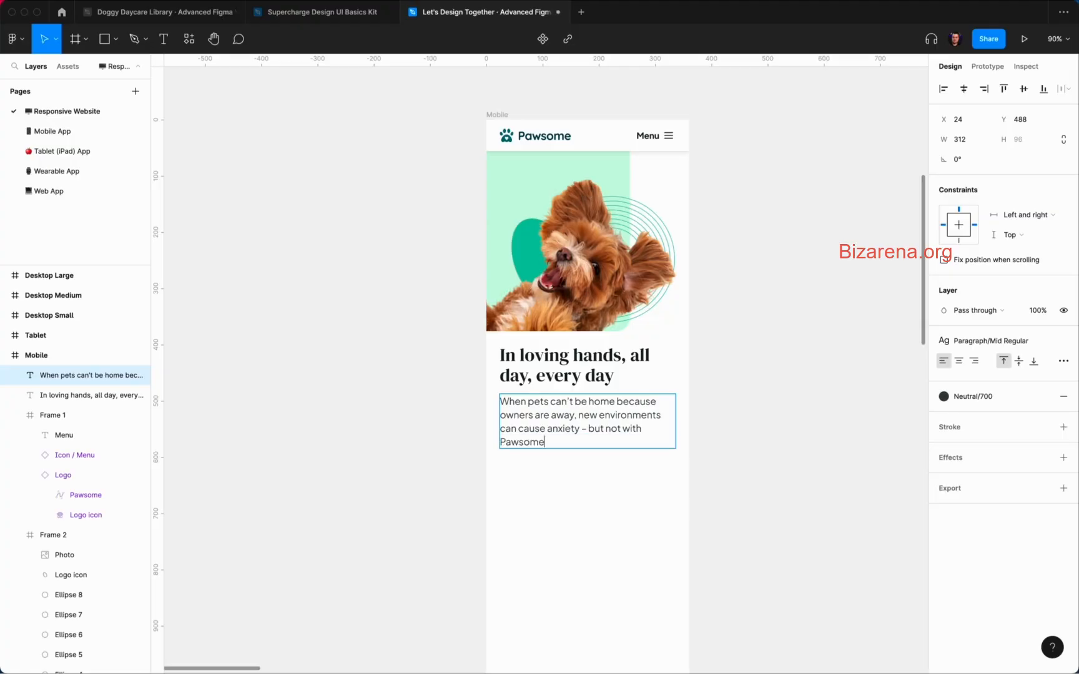
pyautogui.write('! We accomma')
pyautogui.write('date all types of')
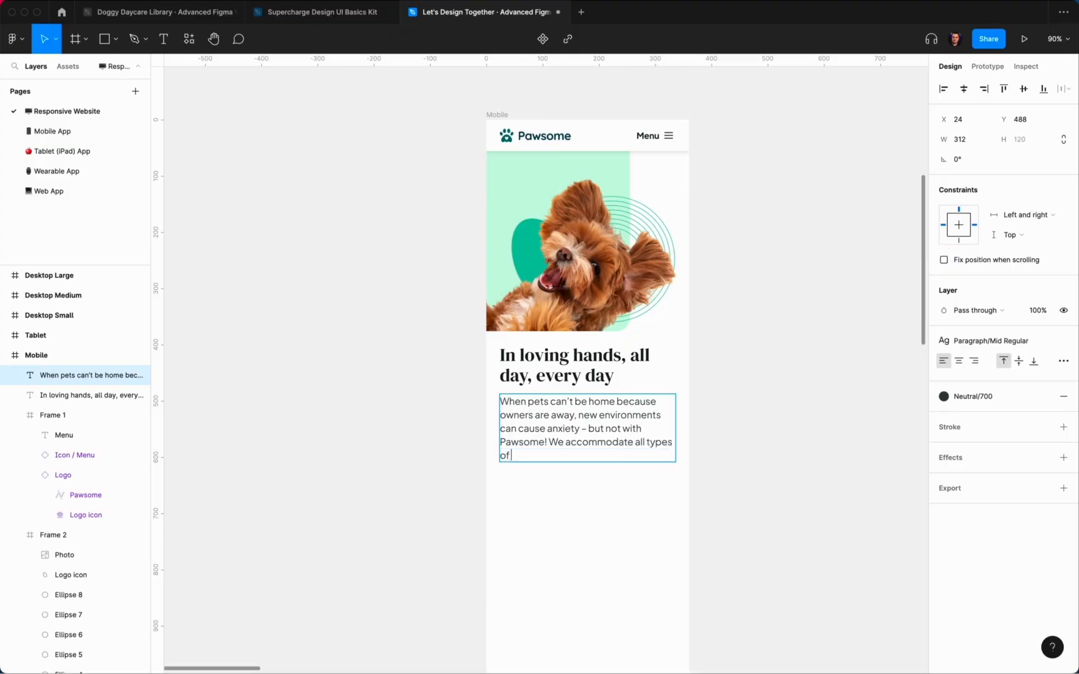
pyautogui.write(' dogs, from')
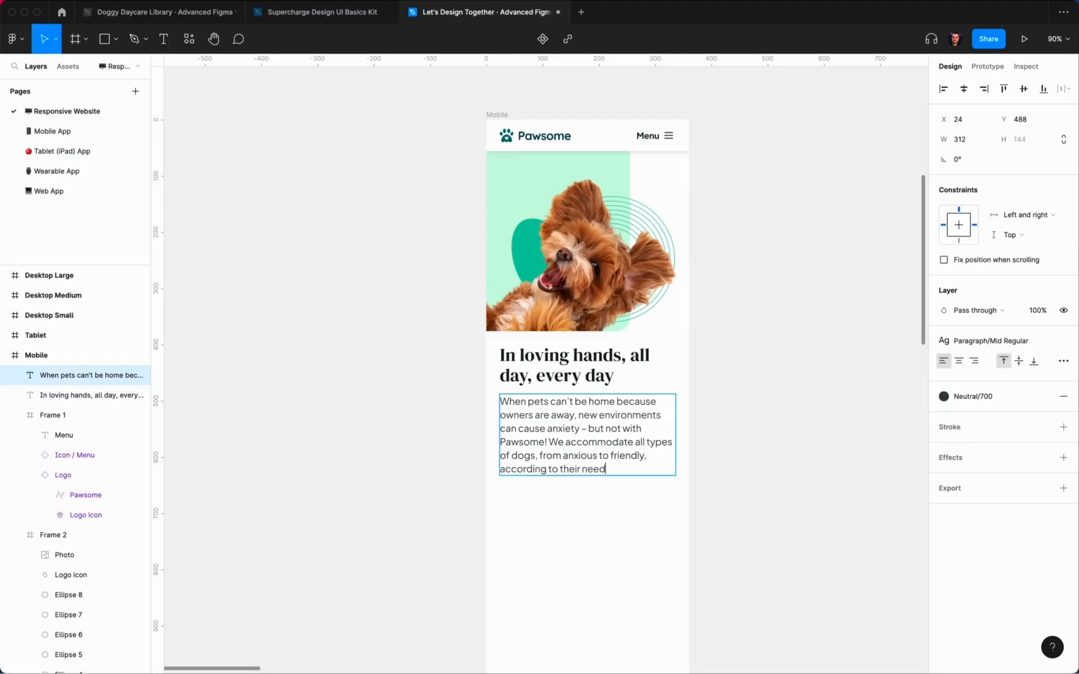
# Step: Check the spacing between the paragraph and the heading
pyautogui.click(704, 500)
pyautogui.scroll(3, 702, 500)
pyautogui.hscroll(-1, 699, 501)
pyautogui.scroll(-1, 699, 500)
pyautogui.click(670, 410)
pyautogui.press('alt')
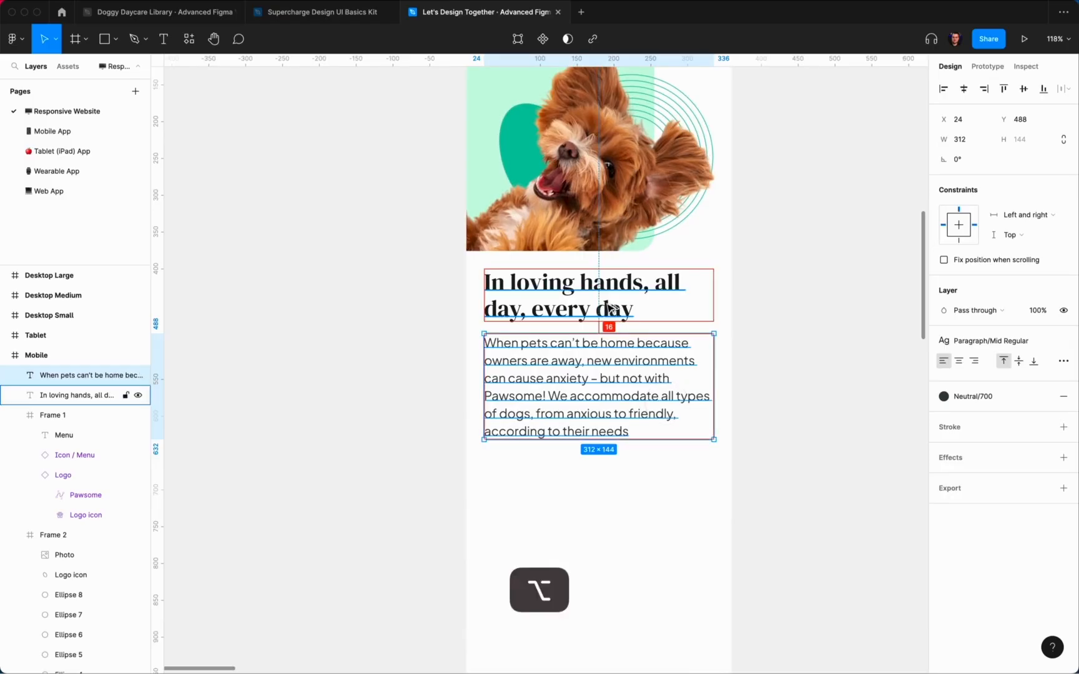
pyautogui.click(825, 306)
pyautogui.scroll(4, 824, 309)
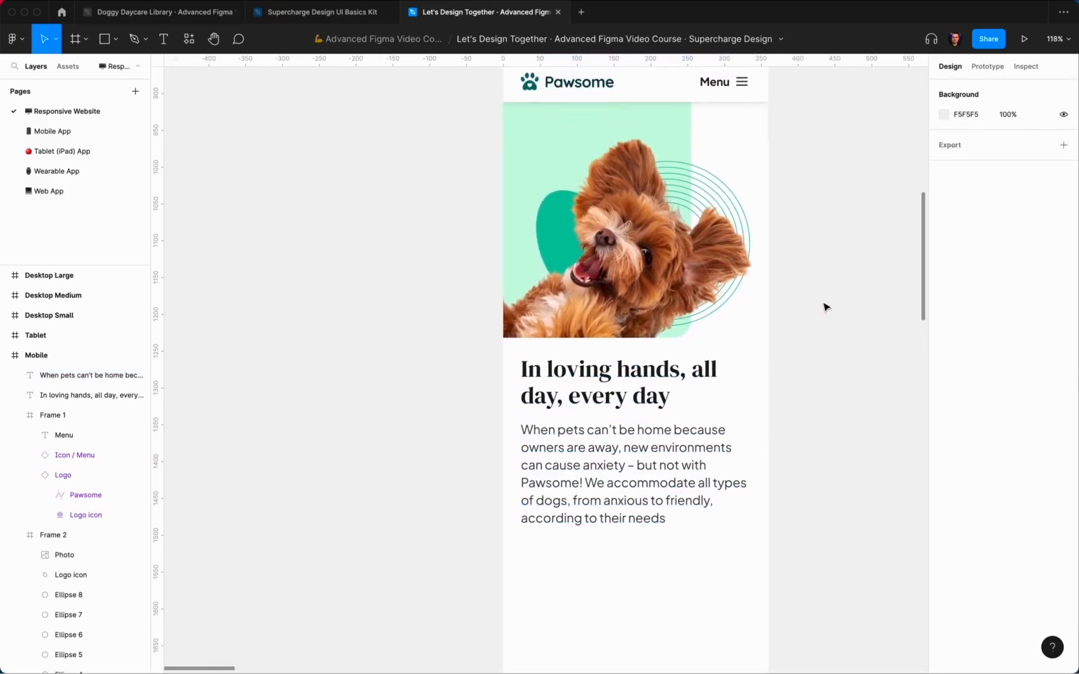
pyautogui.scroll(-2, 820, 331)
pyautogui.hscroll(1, 812, 331)
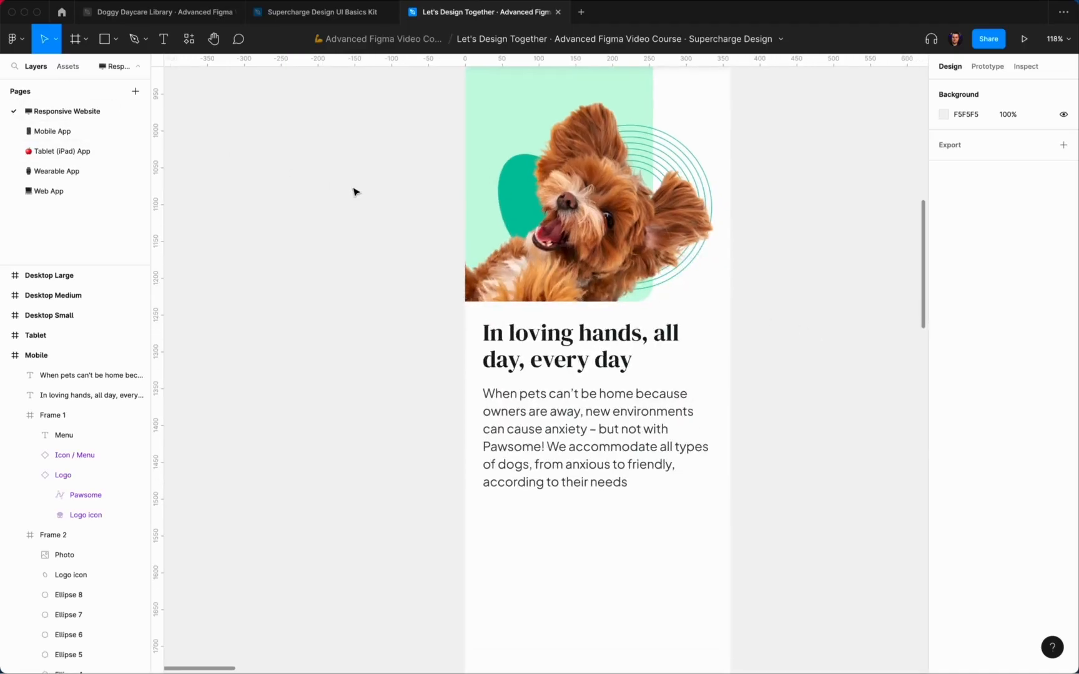
pyautogui.scroll(2, 353, 191)
# Step: Lighten the paragraph fill to Neutral/500 and deselect it
pyautogui.click(587, 538)
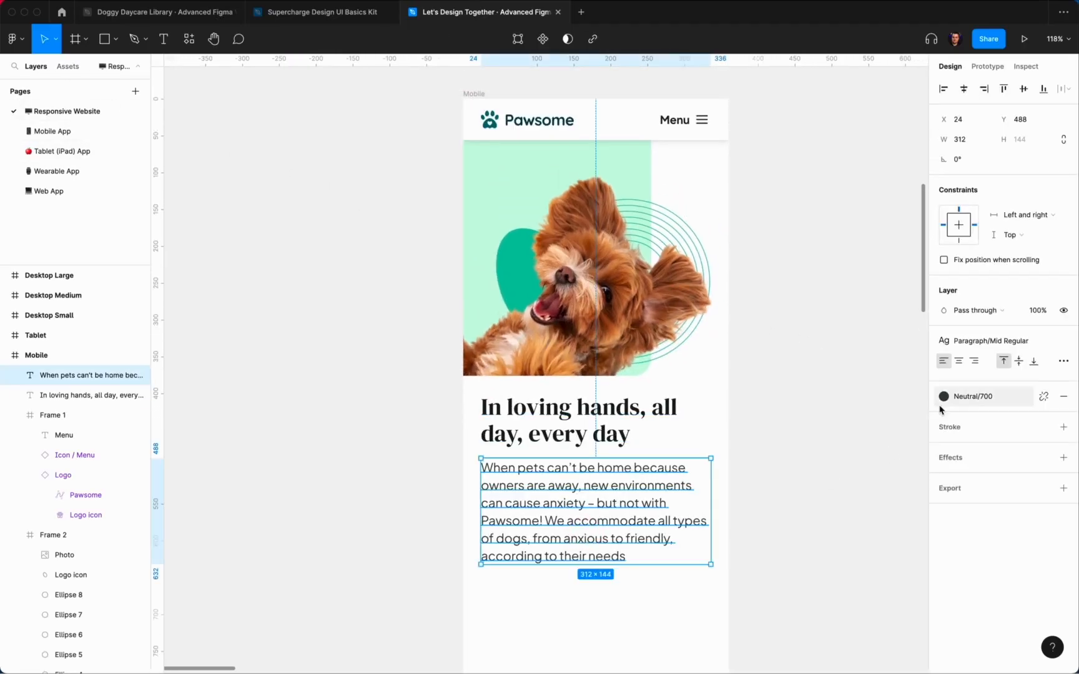
pyautogui.click(944, 396)
pyautogui.click(1053, 521)
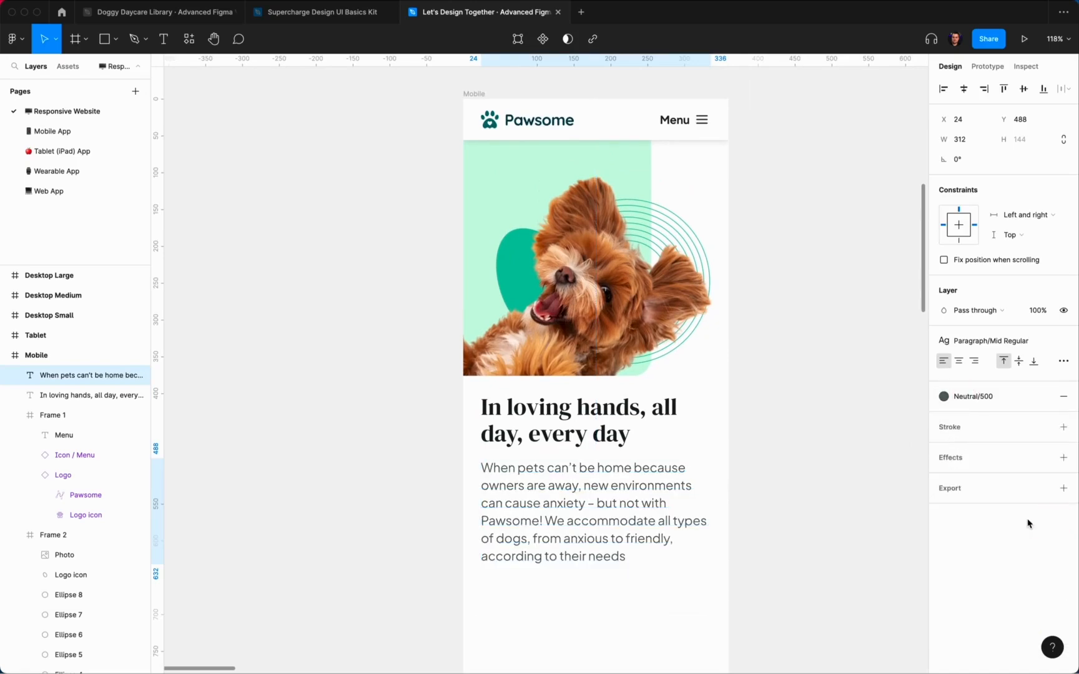
pyautogui.click(851, 442)
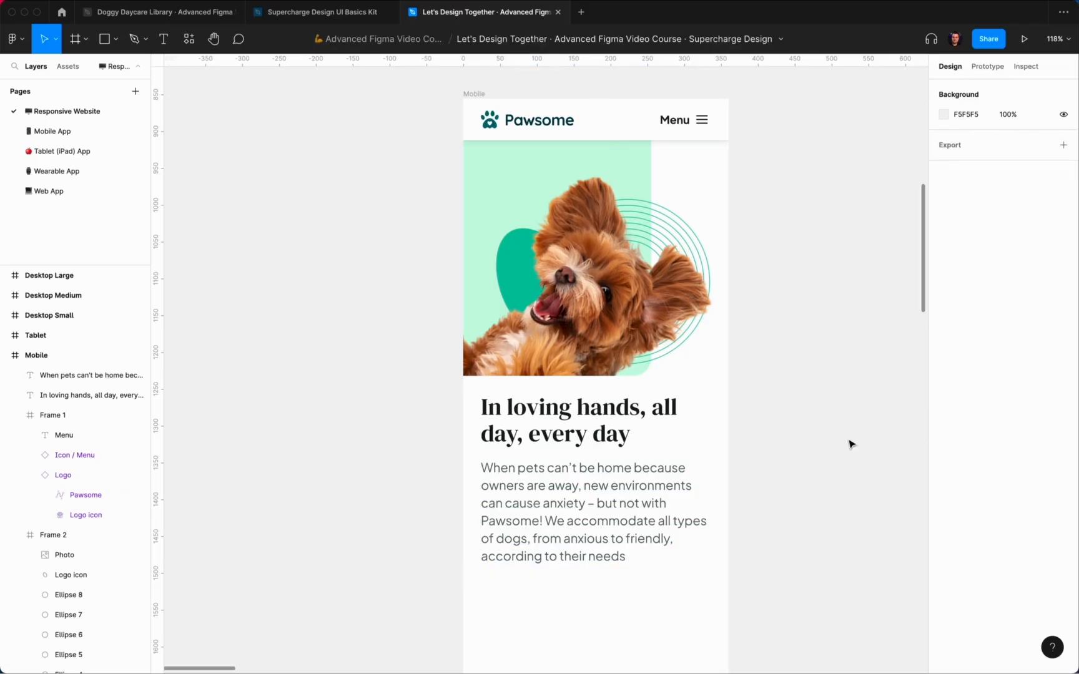
pyautogui.click(614, 516)
pyautogui.click(979, 396)
pyautogui.click(777, 430)
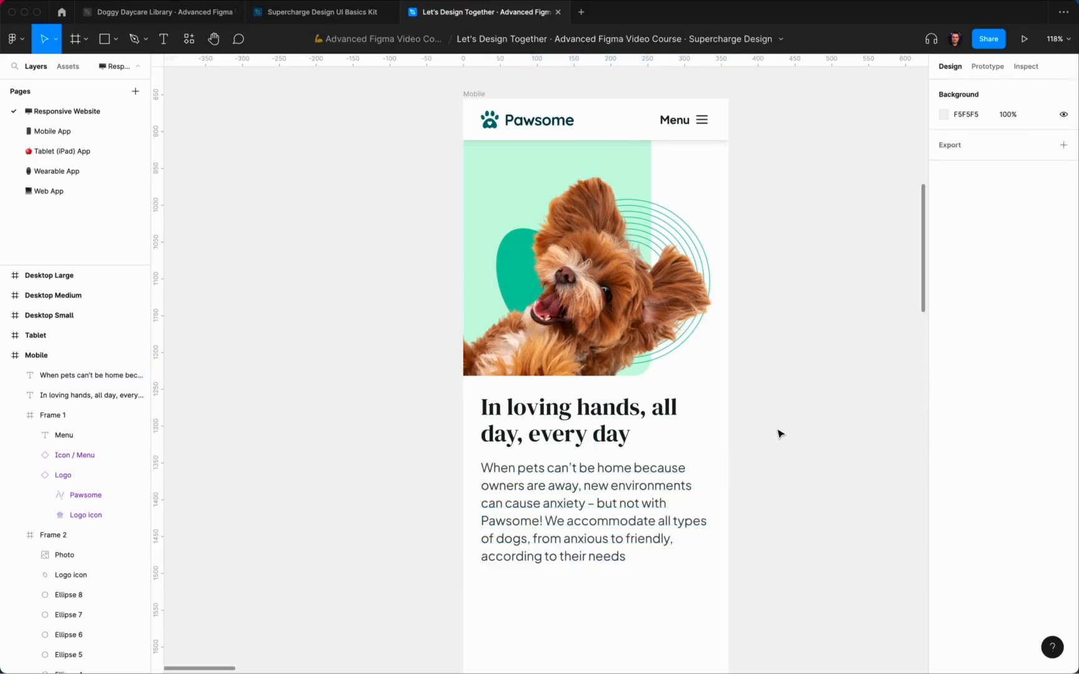
# Step: Insert a Button component from the 'but' asset search into the Mobile frame
pyautogui.hotkey('shift', 'i')
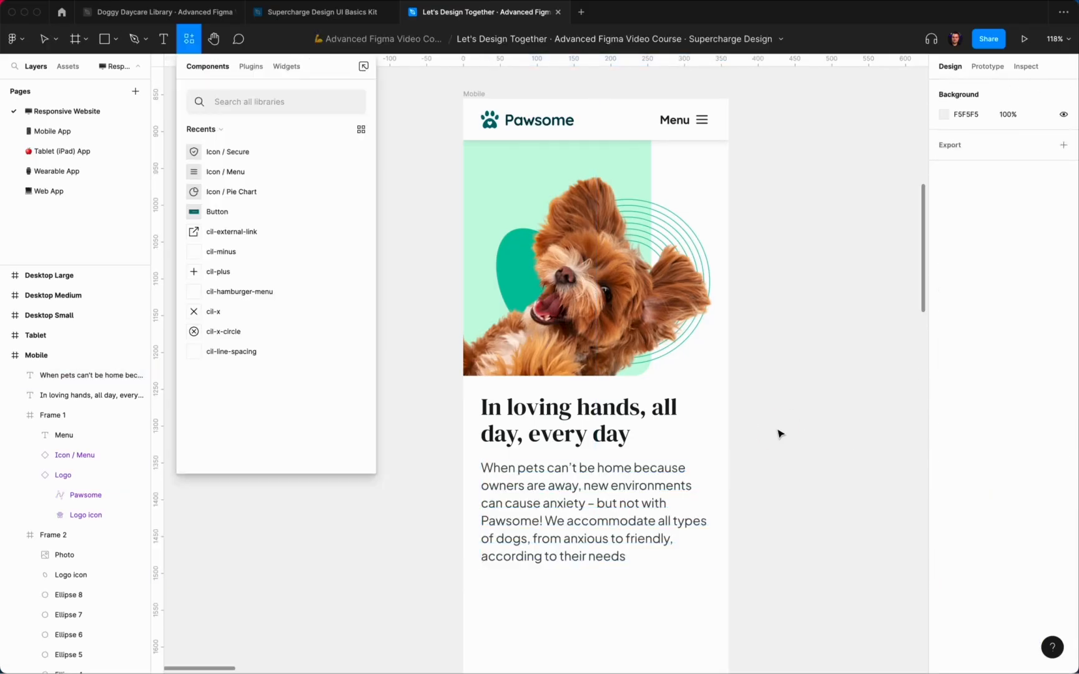
pyautogui.write('but')
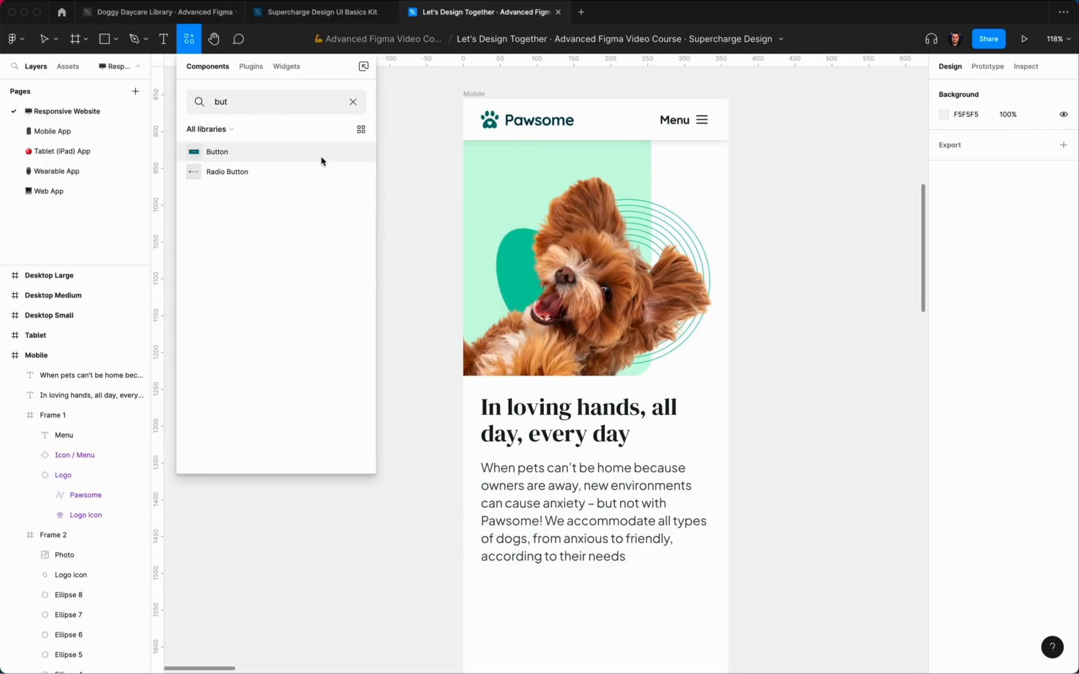
pyautogui.moveTo(322, 161); pyautogui.dragTo(802, 325)
pyautogui.scroll(-3, 812, 328)
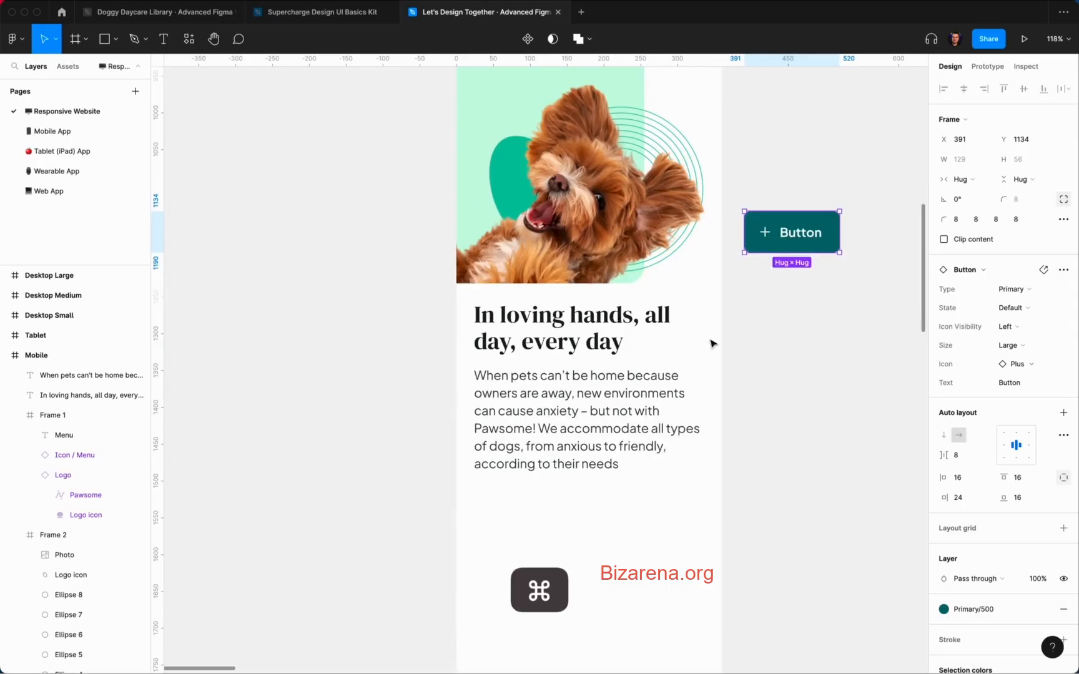
pyautogui.press('super+x')
pyautogui.click(537, 448)
pyautogui.press('super+v')
# Step: Move the button below the paragraph, keep it Large, and set Icon Visibility to None
pyautogui.moveTo(582, 390); pyautogui.dragTo(514, 515)
pyautogui.press('alt')
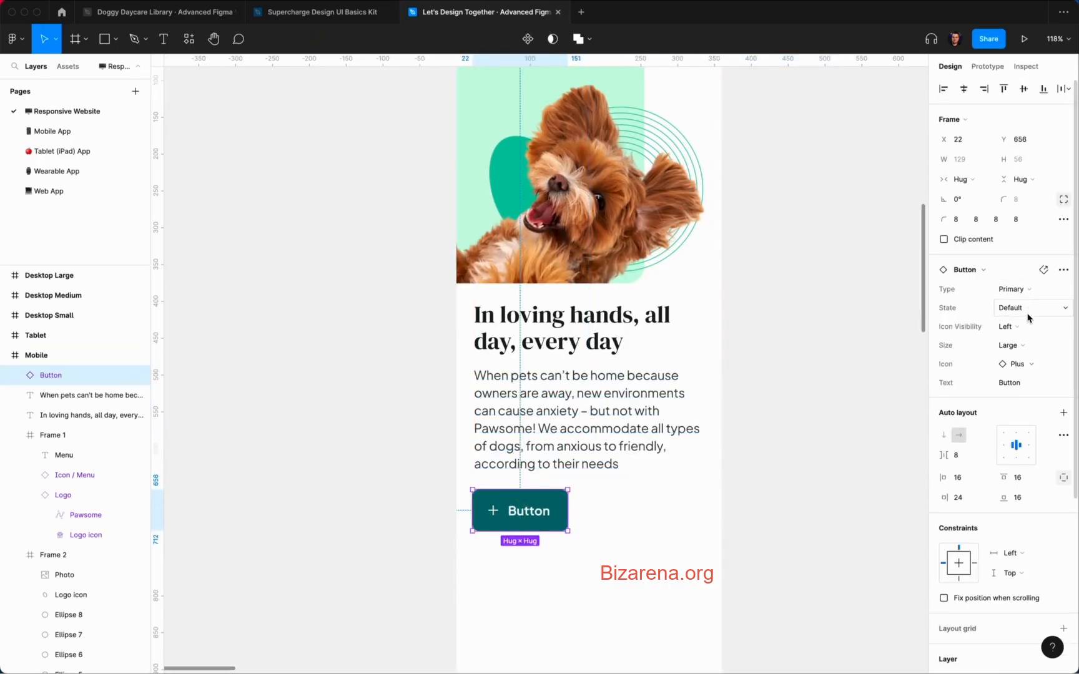
pyautogui.click(1024, 345)
pyautogui.click(1026, 348)
pyautogui.click(1024, 332)
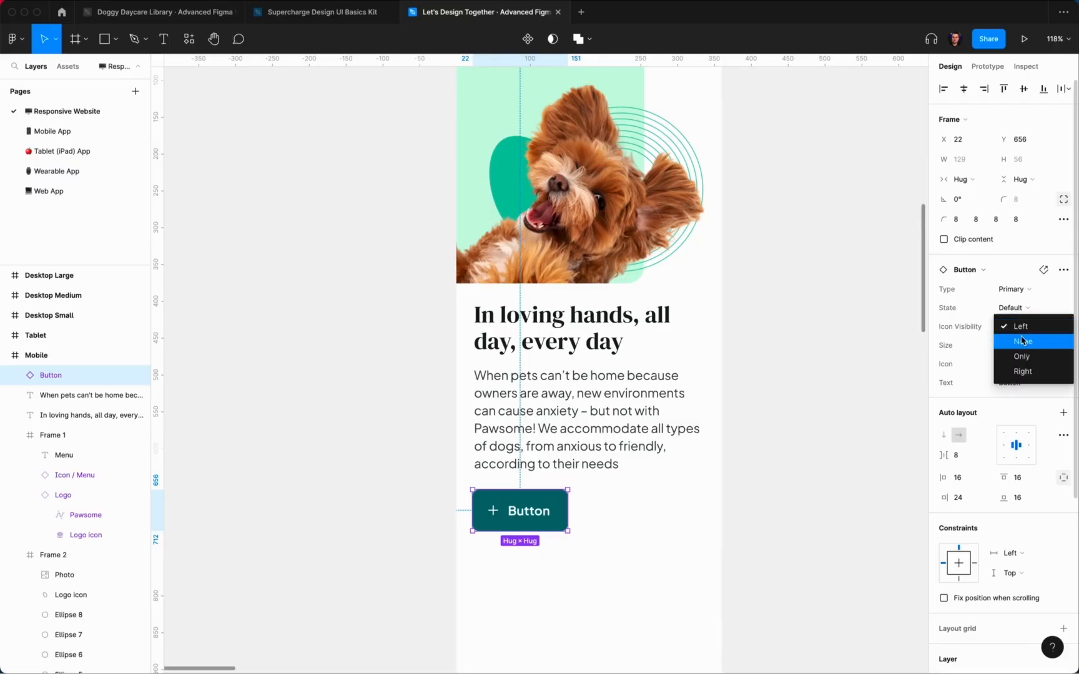
pyautogui.click(1012, 354)
# Step: Stretch the button to 312 wide, aligned with the content edges
pyautogui.moveTo(552, 510); pyautogui.dragTo(705, 518)
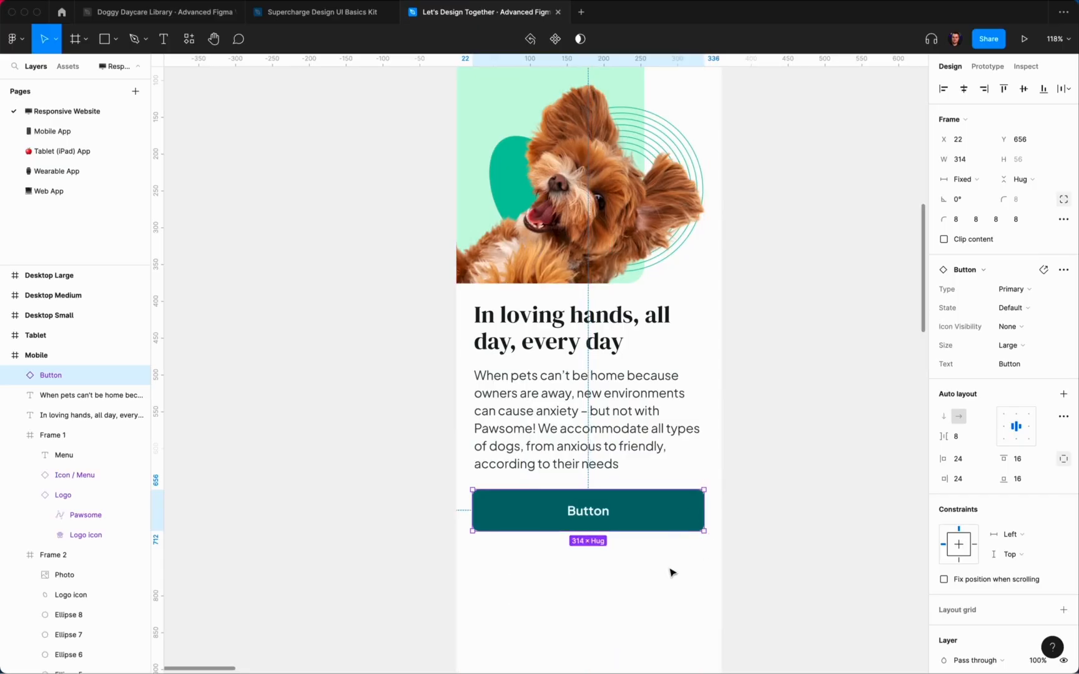
pyautogui.press('Right')
pyautogui.press('Right')
pyautogui.press('alt')
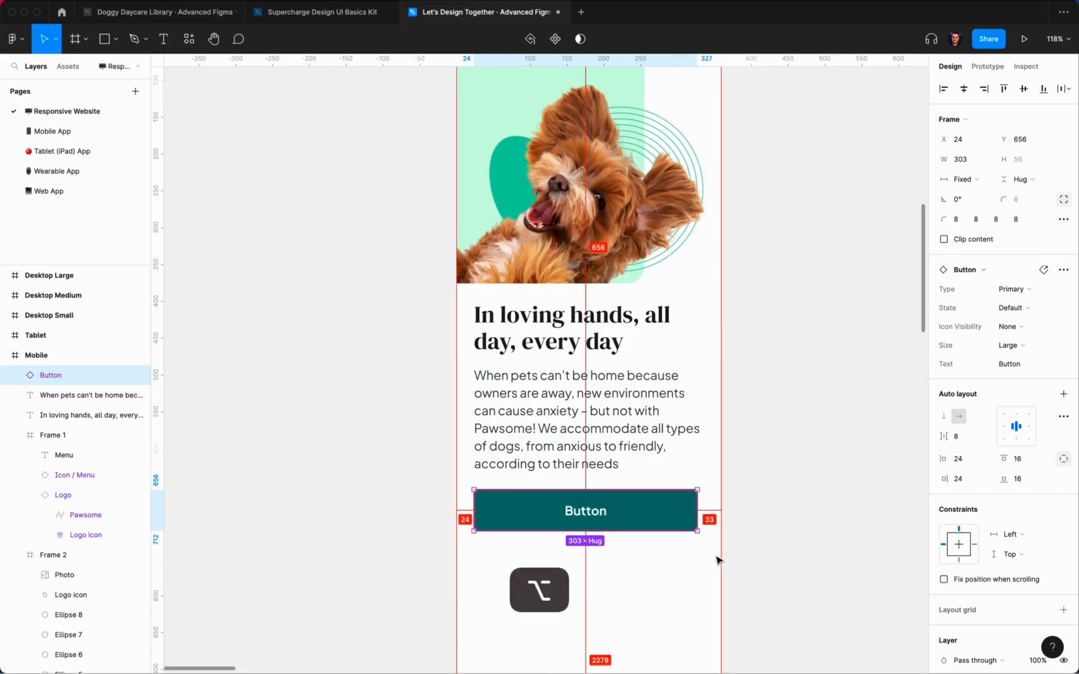
pyautogui.moveTo(704, 519); pyautogui.dragTo(703, 518)
pyautogui.press('alt')
pyautogui.click(753, 545)
pyautogui.hscroll(-1, 662, 515)
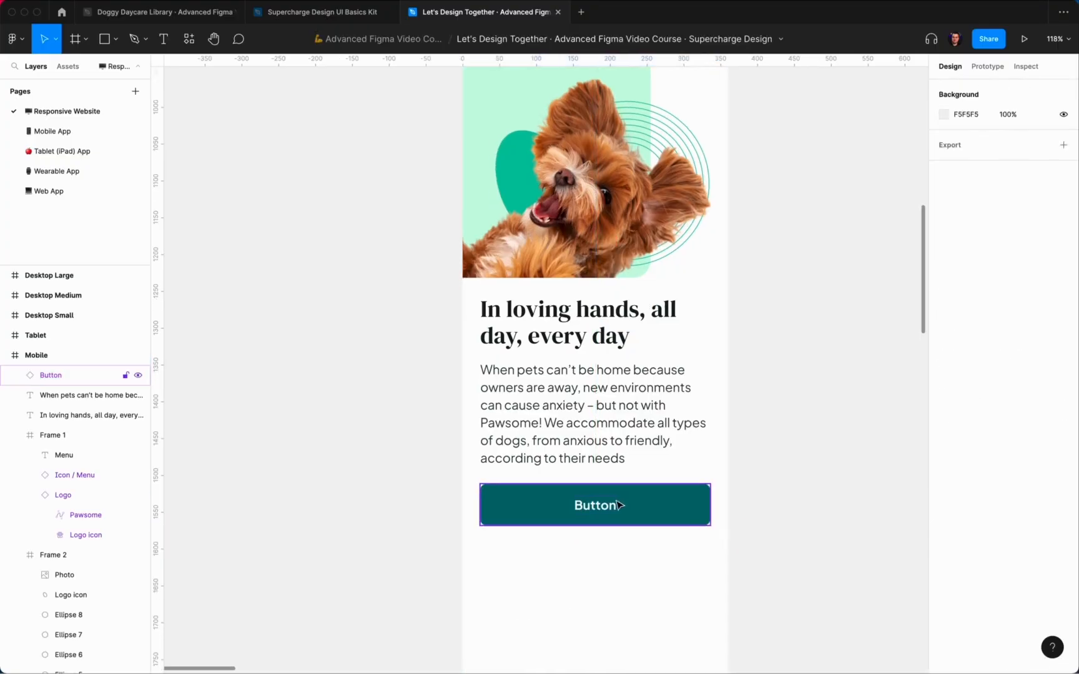
# Step: Rename the button label to 'Check availability'
pyautogui.click(610, 506)
pyautogui.keyDown('super'); pyautogui.doubleClick(599, 506); pyautogui.keyUp('super')
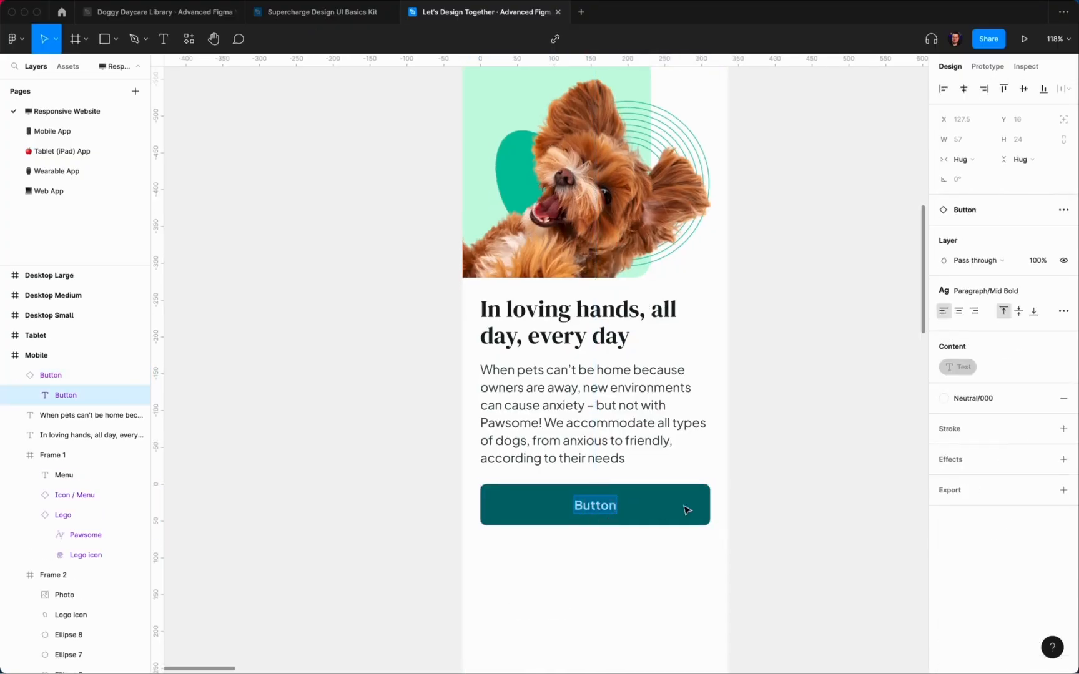
pyautogui.click(814, 457)
pyautogui.scroll(-5, 810, 454)
pyautogui.scroll(-1, 805, 453)
pyautogui.scroll(3, 795, 453)
pyautogui.scroll(1, 795, 454)
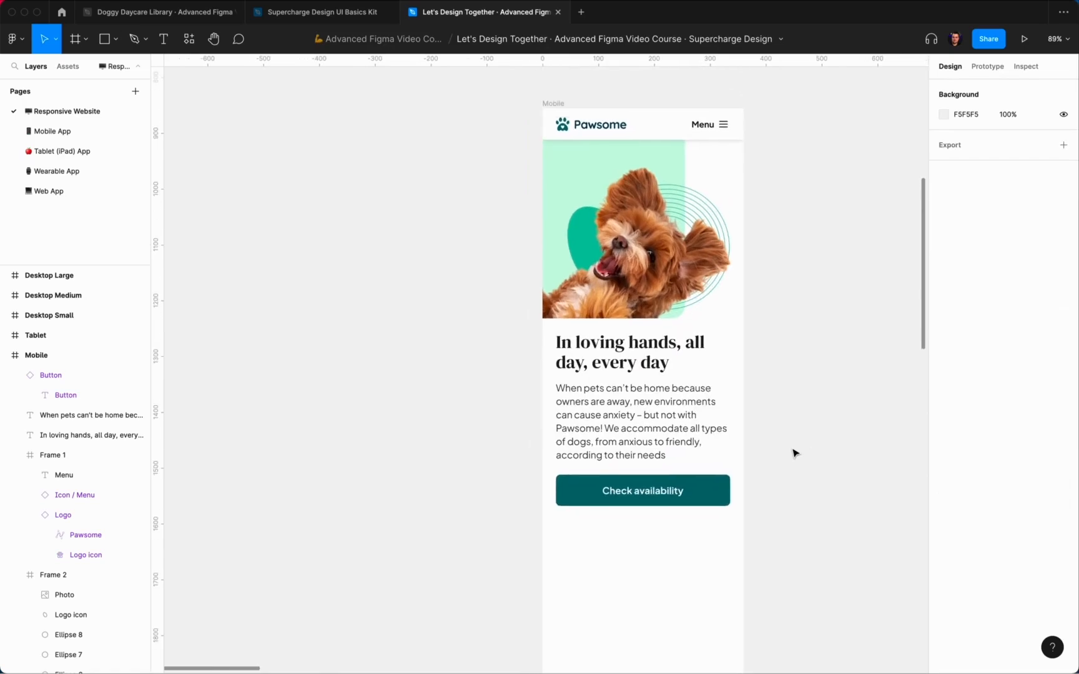
pyautogui.scroll(-3, 793, 452)
pyautogui.hscroll(-1, 793, 452)
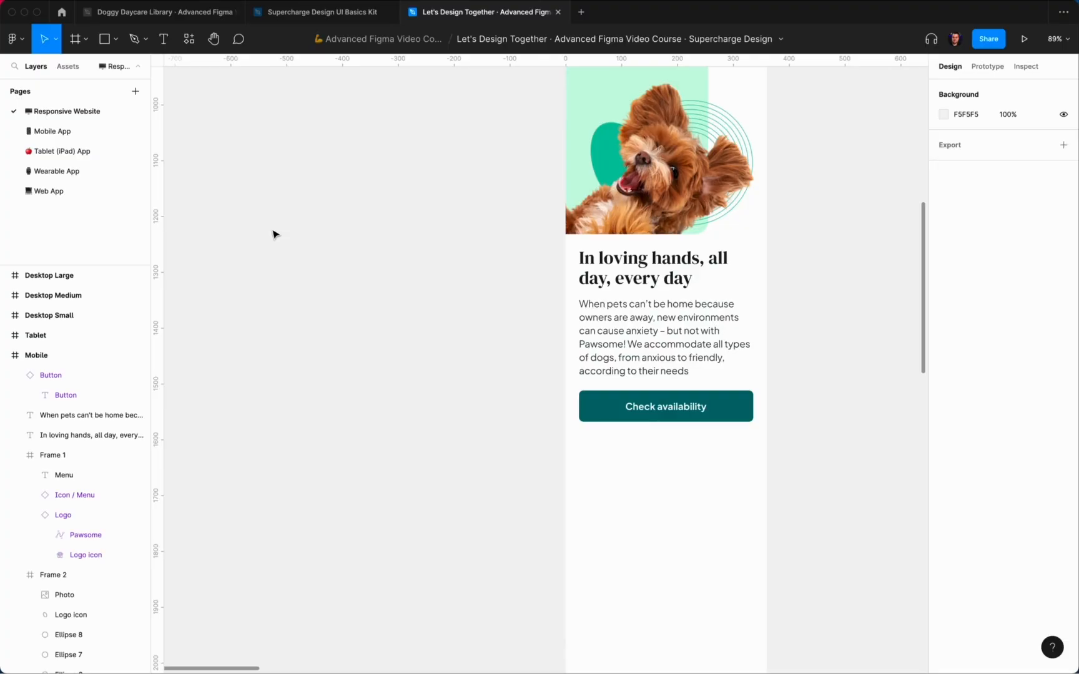
pyautogui.hotkey('shift', 'i')
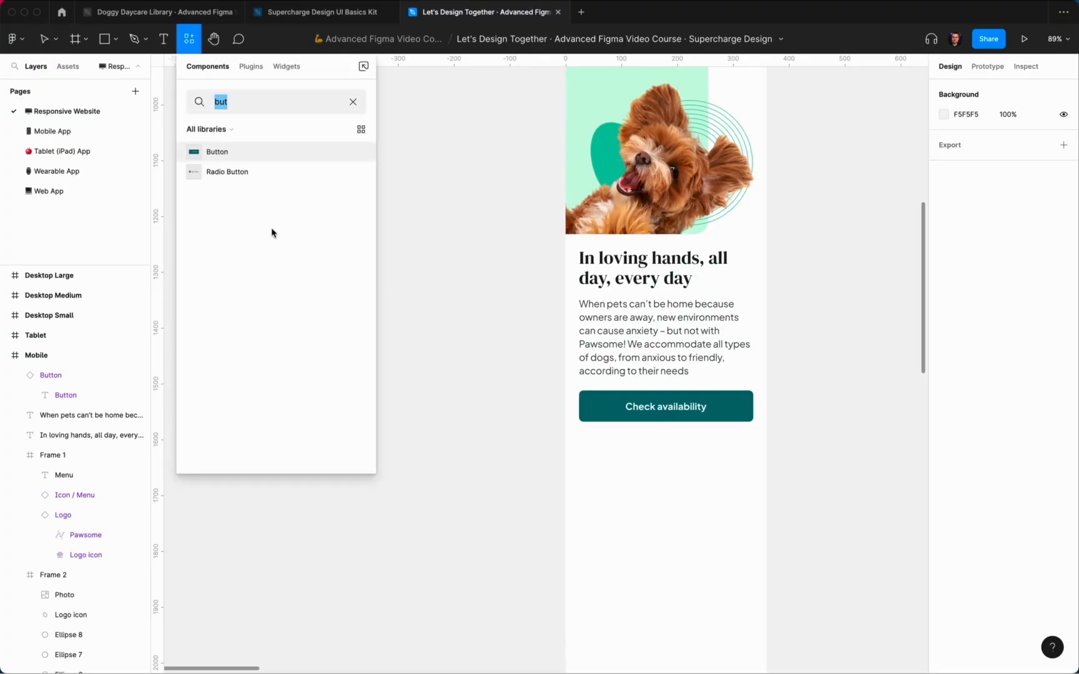
# Step: Place the Secure icon 24 px below the button at the left edge, coloured Primary/500
pyautogui.moveTo(216, 159); pyautogui.dragTo(639, 483)
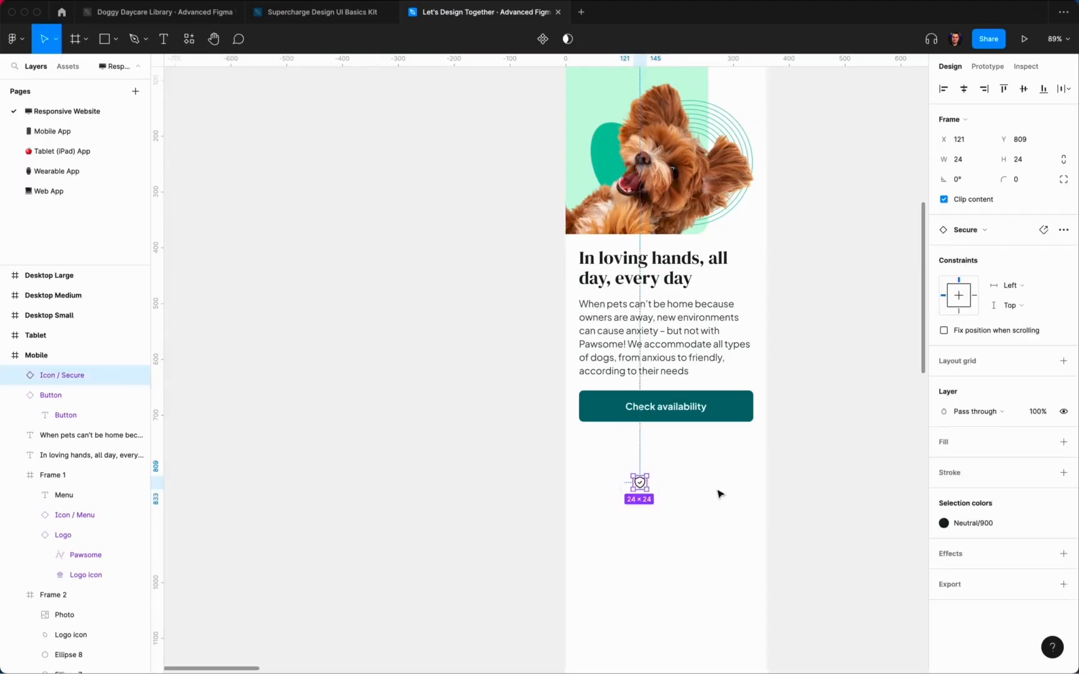
pyautogui.click(980, 524)
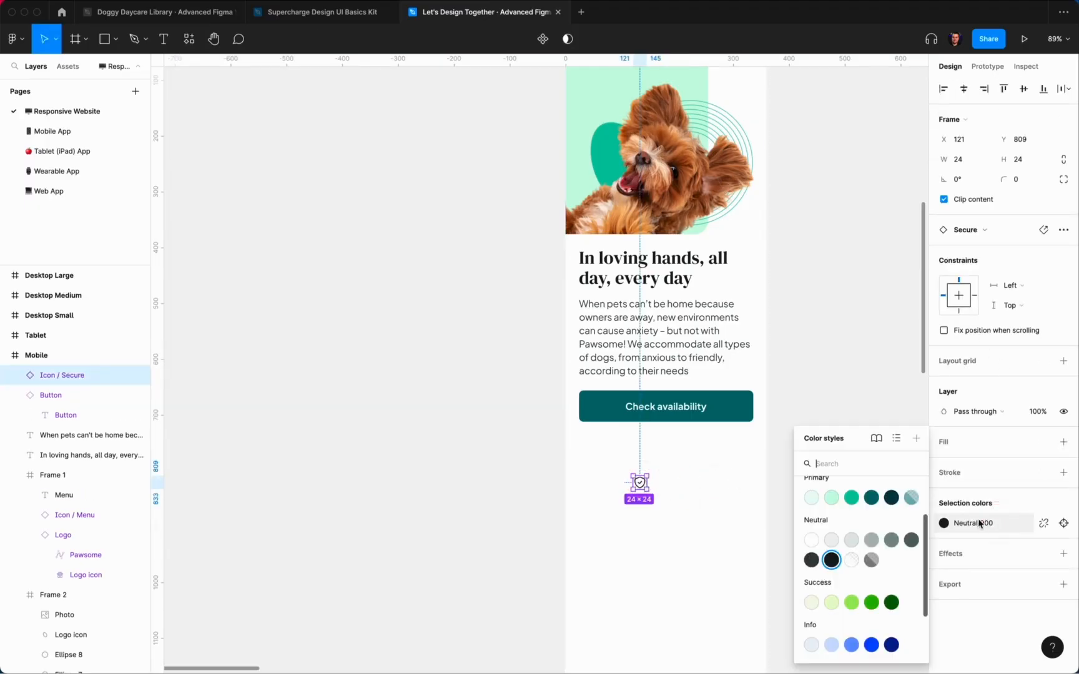
pyautogui.click(852, 497)
pyautogui.click(723, 511)
pyautogui.click(640, 482)
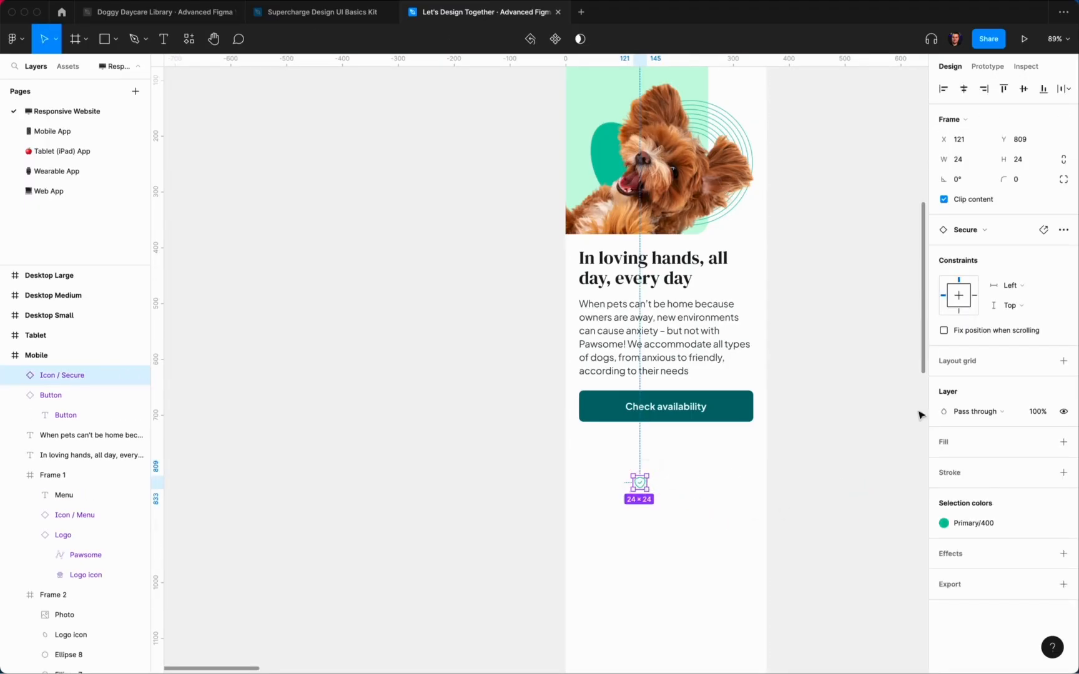
pyautogui.click(971, 524)
pyautogui.click(871, 561)
pyautogui.click(655, 465)
pyautogui.moveTo(639, 482); pyautogui.dragTo(592, 449)
pyautogui.press('alt')
pyautogui.click(651, 485)
# Step: Duplicate the body paragraph below the icon as Description/Bold text reading 'Trusted by 1,000+ dog owners in LA area'
pyautogui.scroll(3, 632, 312)
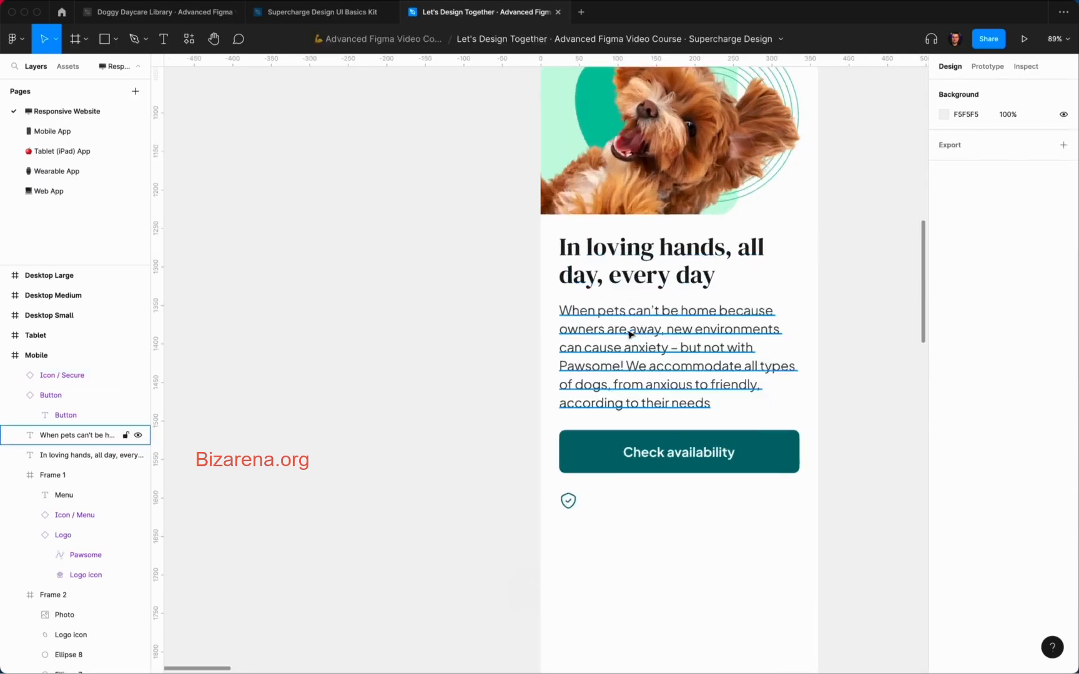
pyautogui.click(632, 334)
pyautogui.press('super+d')
pyautogui.moveTo(643, 333); pyautogui.dragTo(662, 535)
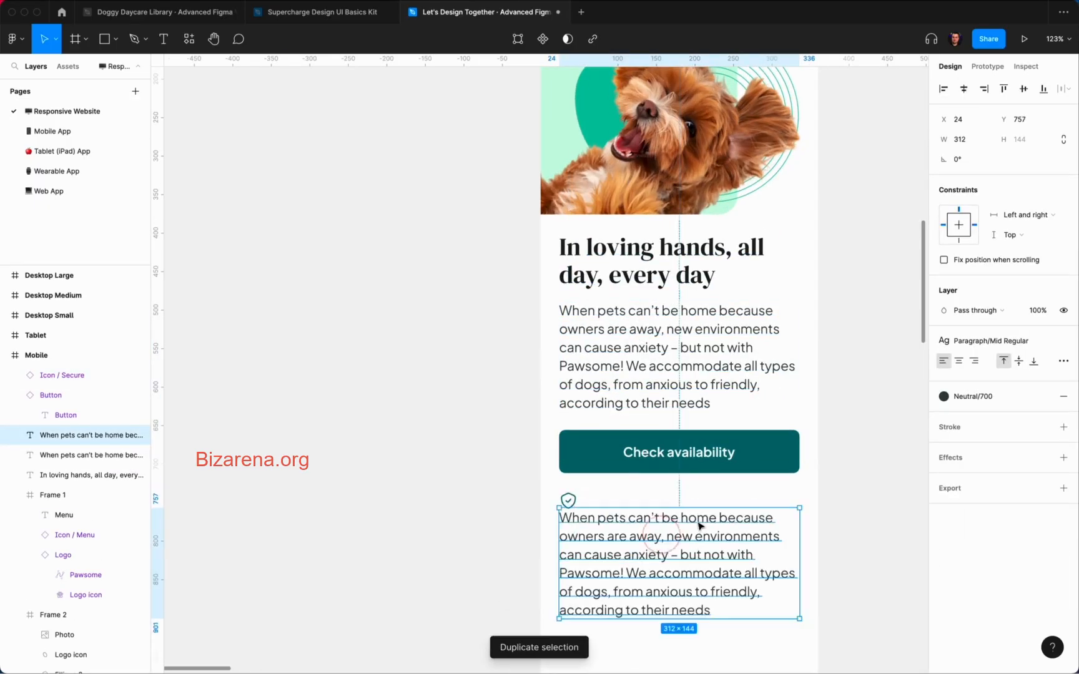
pyautogui.click(1014, 343)
pyautogui.click(1000, 554)
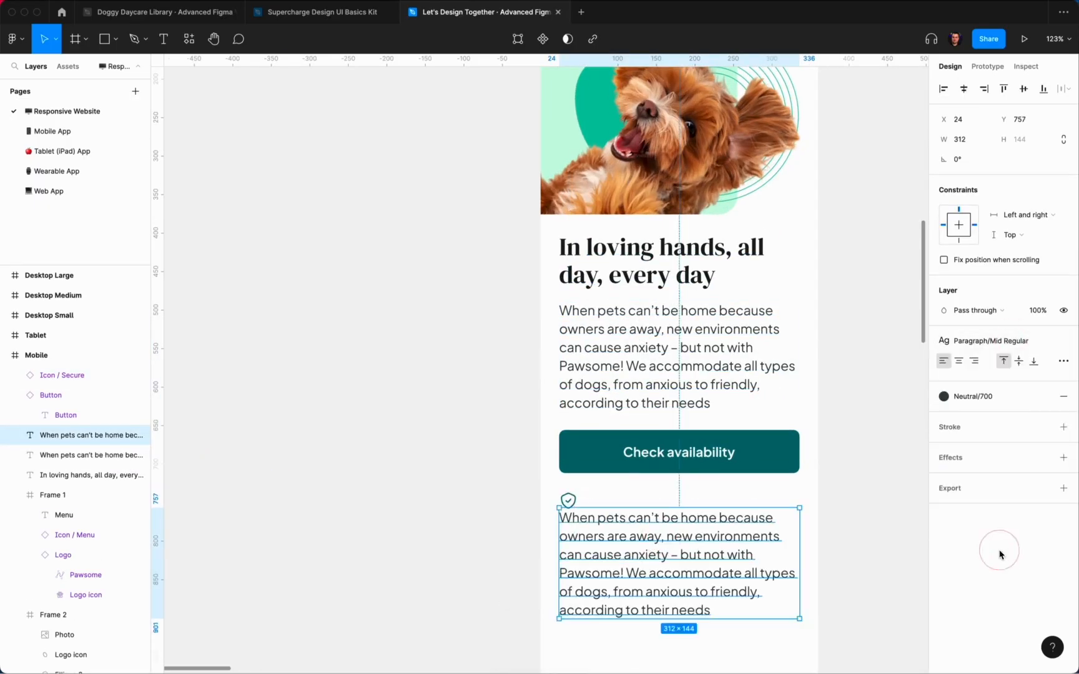
pyautogui.doubleClick(650, 534)
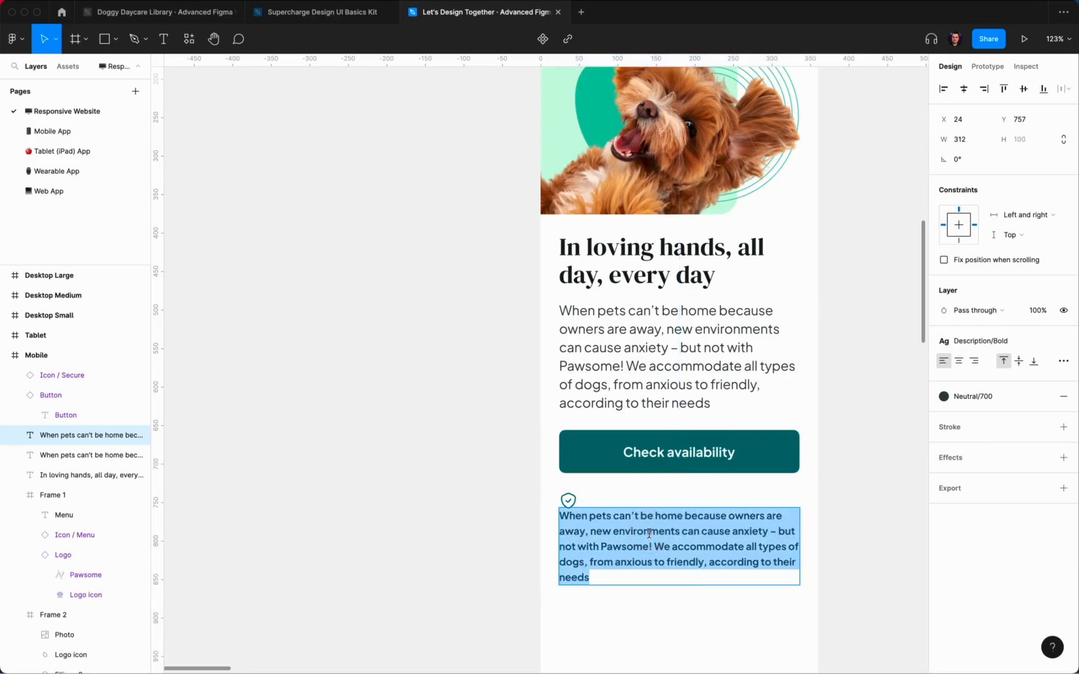
pyautogui.write('Trusted by 1,000+ dog owners in')
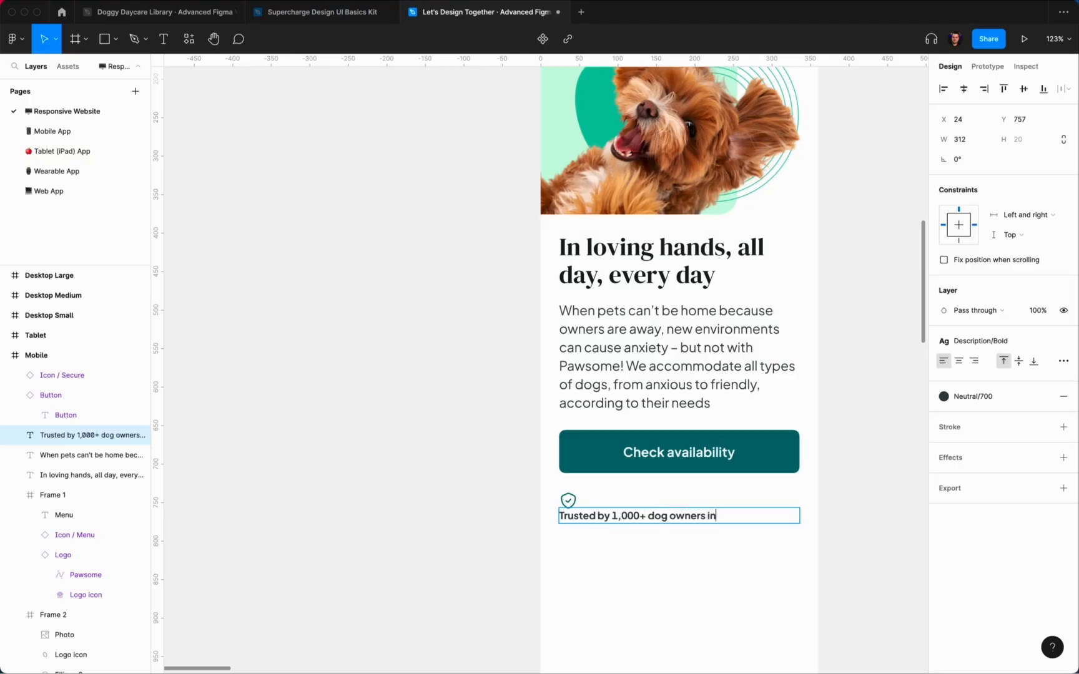
pyautogui.press('Escape')
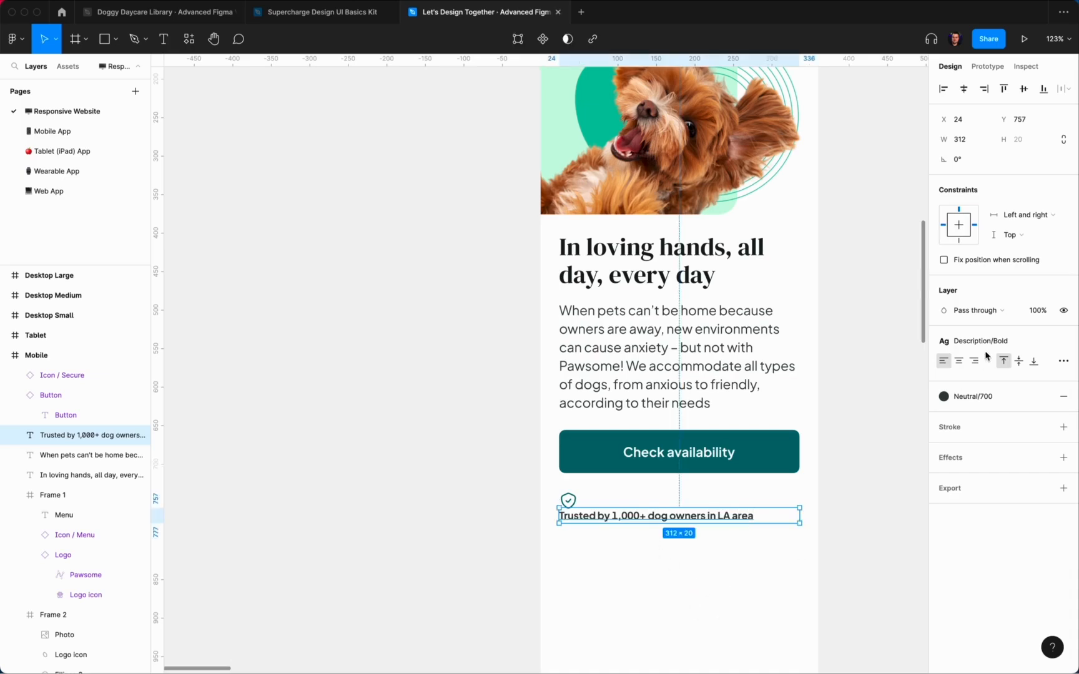
# Step: Make the trust line hug its text and sit beside the icon, vertically centred with a tuned gap
pyautogui.click(1063, 361)
pyautogui.click(868, 482)
pyautogui.moveTo(626, 520); pyautogui.dragTo(645, 509)
pyautogui.press('alt')
pyautogui.keyDown('shift'); pyautogui.click(571, 504); pyautogui.keyUp('shift')
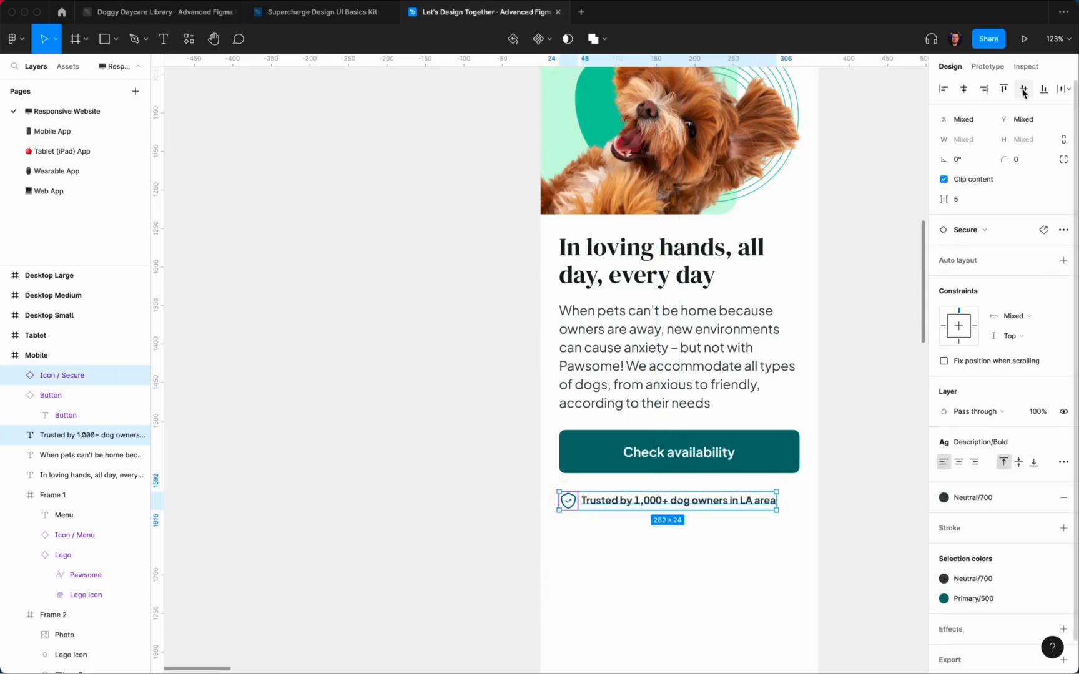
pyautogui.click(1023, 89)
pyautogui.click(682, 523)
pyautogui.scroll(5, 603, 508)
pyautogui.click(602, 506)
pyautogui.press('alt')
pyautogui.press('Left')
pyautogui.press('Right')
pyautogui.press('Right')
pyautogui.press('Right')
pyautogui.press('Right')
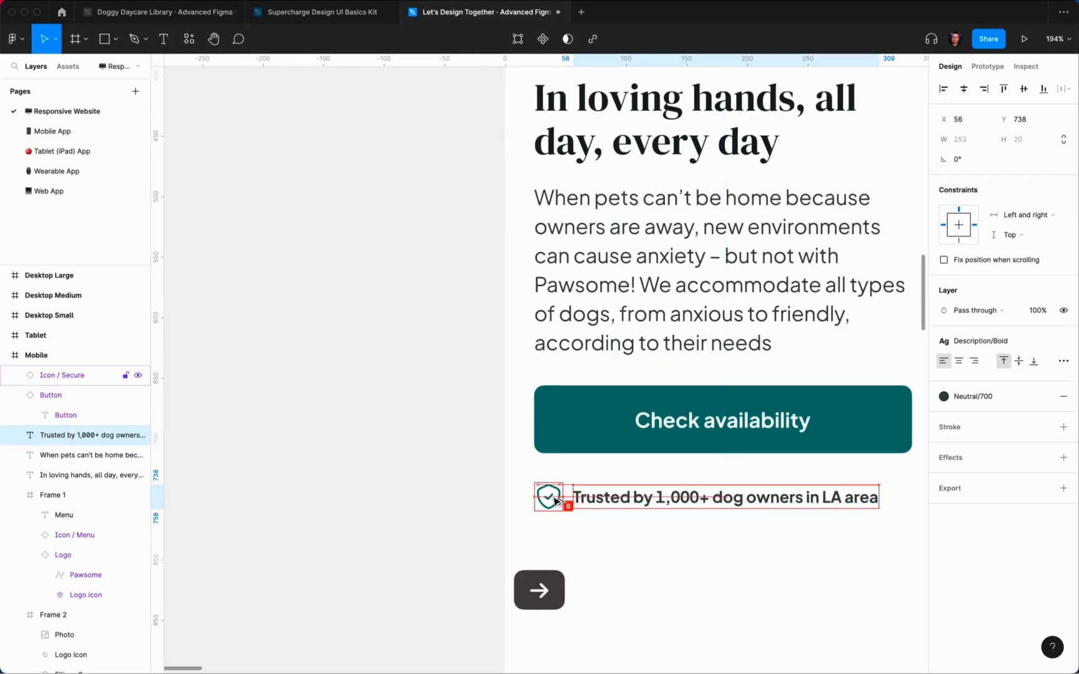
pyautogui.press('Left')
pyautogui.press('Left')
pyautogui.press('Left')
pyautogui.press('Left')
pyautogui.click(732, 608)
# Step: Wrap the icon and trust line in an auto layout frame, then start changing 'LA area' to 'California'
pyautogui.scroll(-5, 736, 612)
pyautogui.scroll(5, 739, 599)
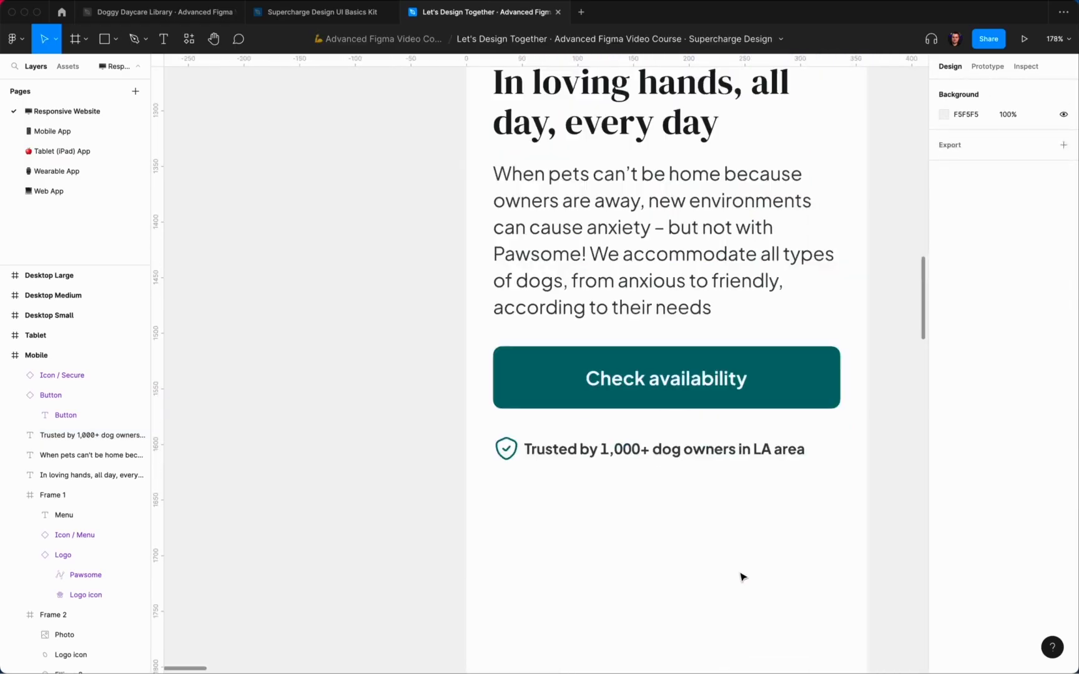
pyautogui.moveTo(739, 571); pyautogui.dragTo(480, 428)
pyautogui.hotkey('shift', 'a')
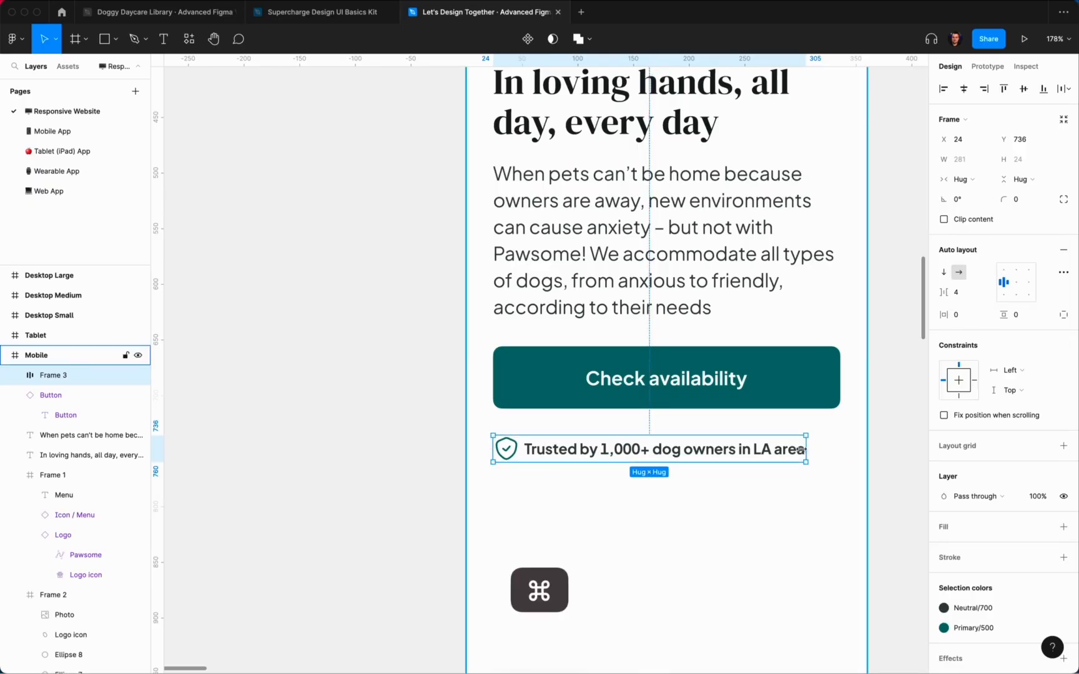
pyautogui.keyDown('super'); pyautogui.doubleClick(778, 452); pyautogui.keyUp('super')
pyautogui.click(745, 452)
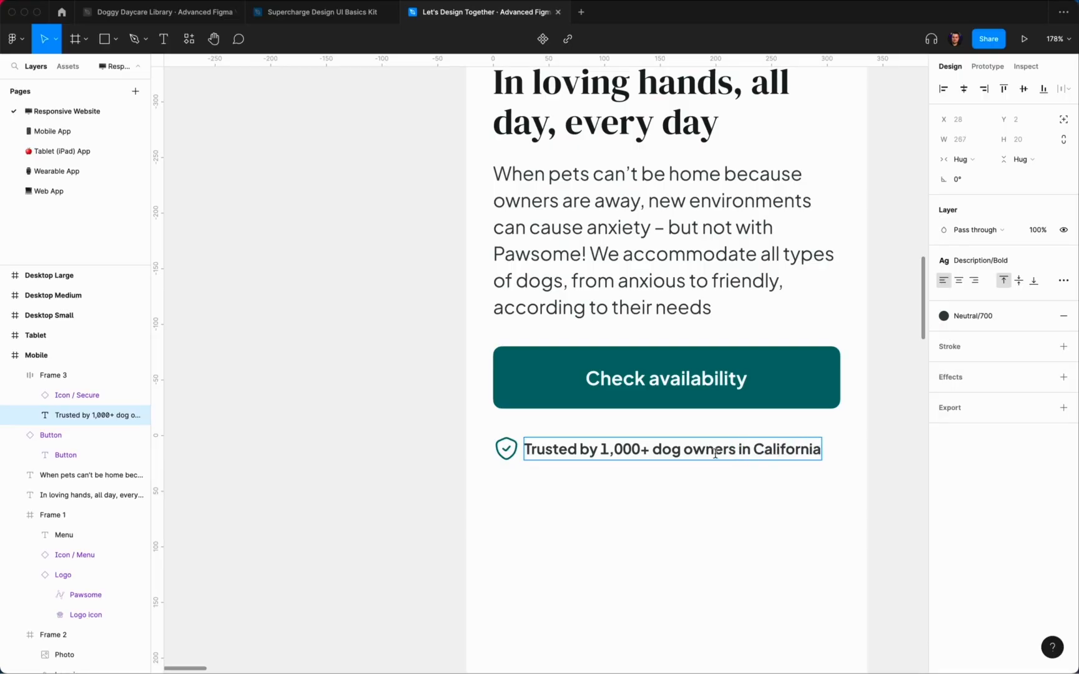
# Step: Change the trust line's number to read 10,000+ dog owners
pyautogui.click(607, 449)
pyautogui.write('0')
pyautogui.click(739, 509)
pyautogui.click(603, 448)
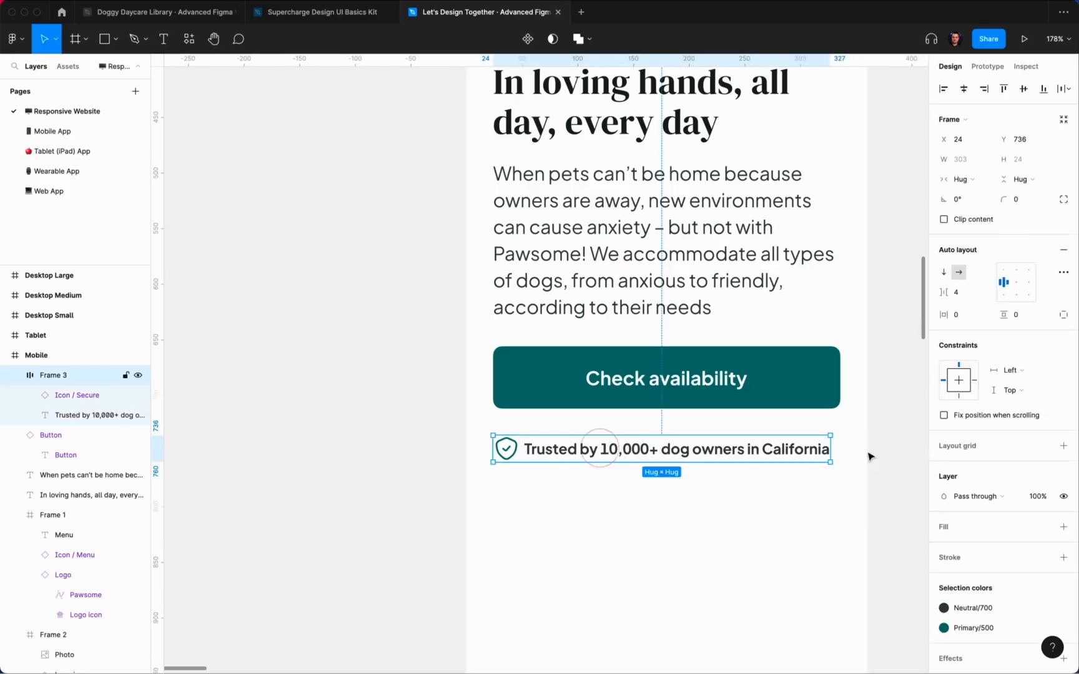
pyautogui.press('alt')
# Step: Give the trust text the Regular style and teal Primary/500 colour
pyautogui.keyDown('super'); pyautogui.click(767, 447); pyautogui.keyUp('super')
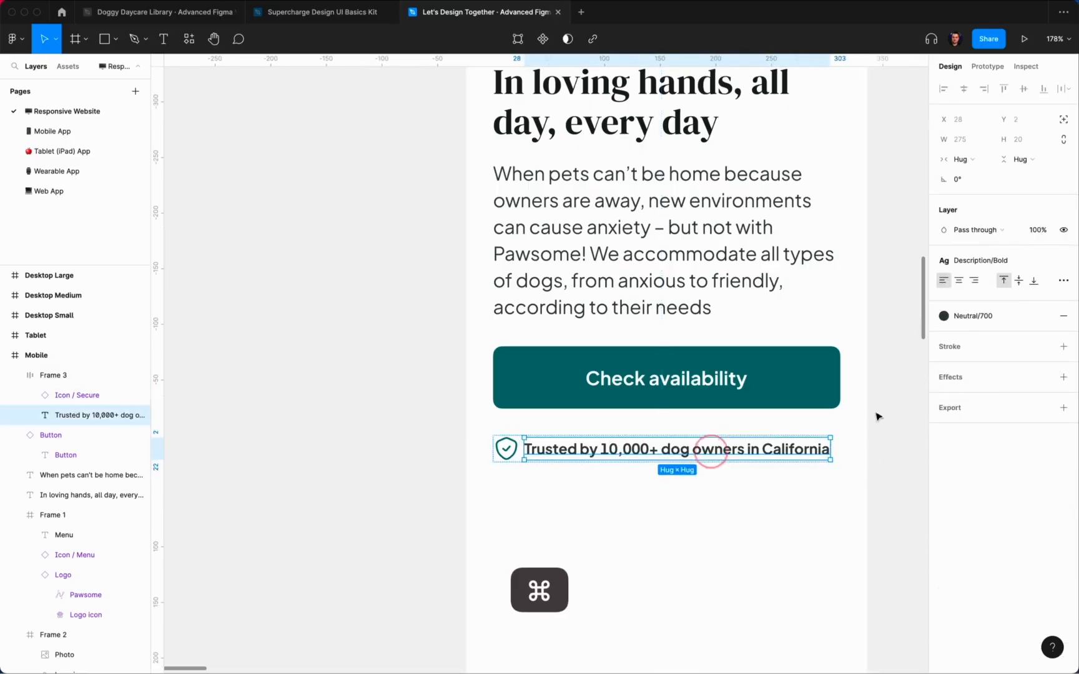
pyautogui.click(986, 321)
pyautogui.click(977, 261)
pyautogui.click(984, 452)
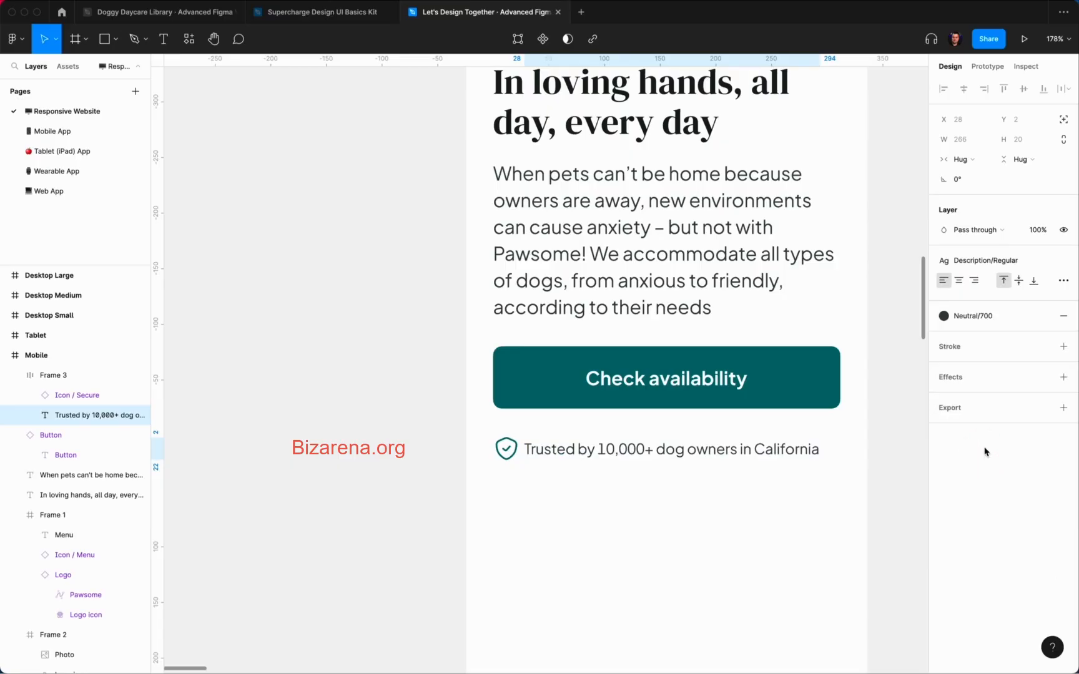
pyautogui.click(977, 316)
pyautogui.click(1014, 398)
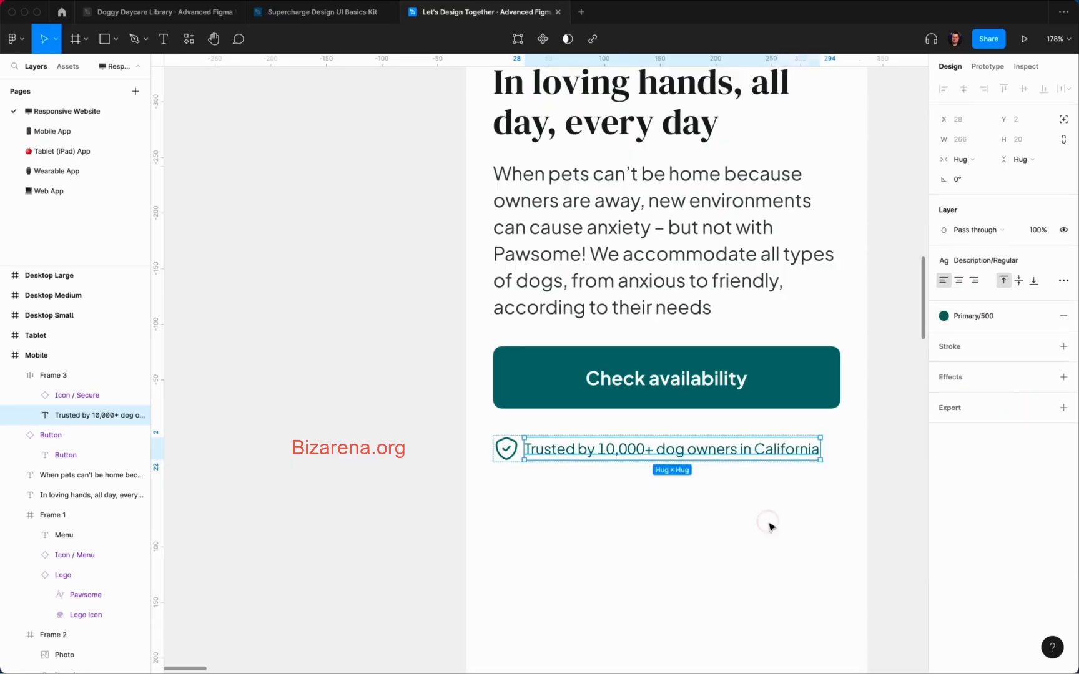
# Step: Centre the trust row horizontally and nudge it closer to the Check availability button
pyautogui.click(739, 455)
pyautogui.press('alt')
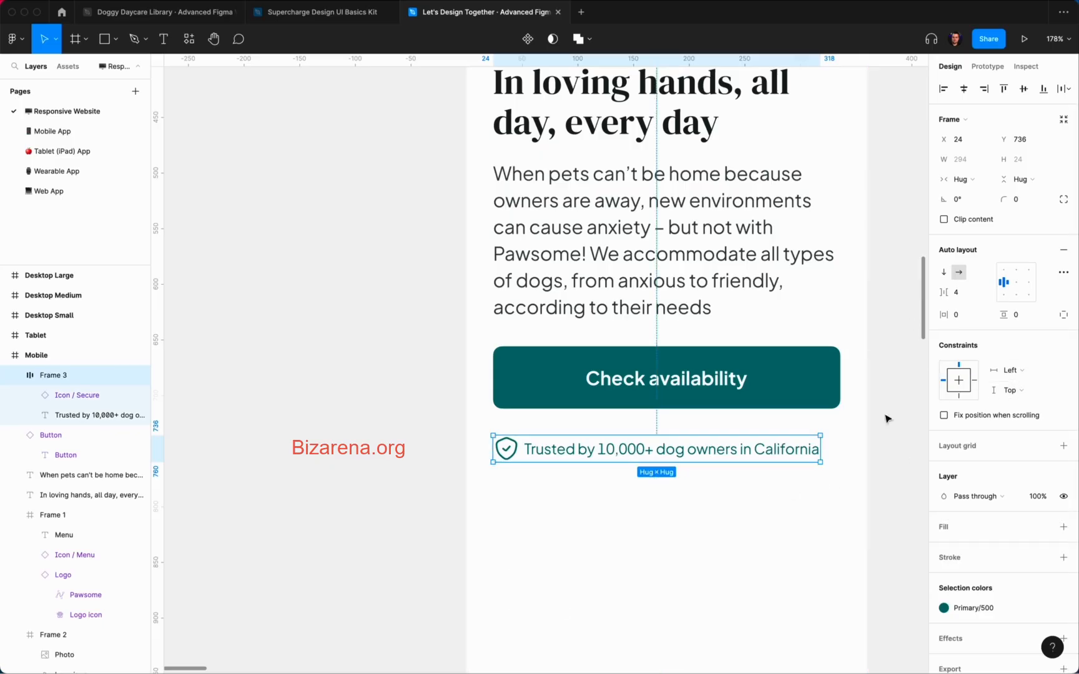
pyautogui.press('alt')
pyautogui.click(963, 89)
pyautogui.press('alt')
pyautogui.hotkey('shift', 'Up')
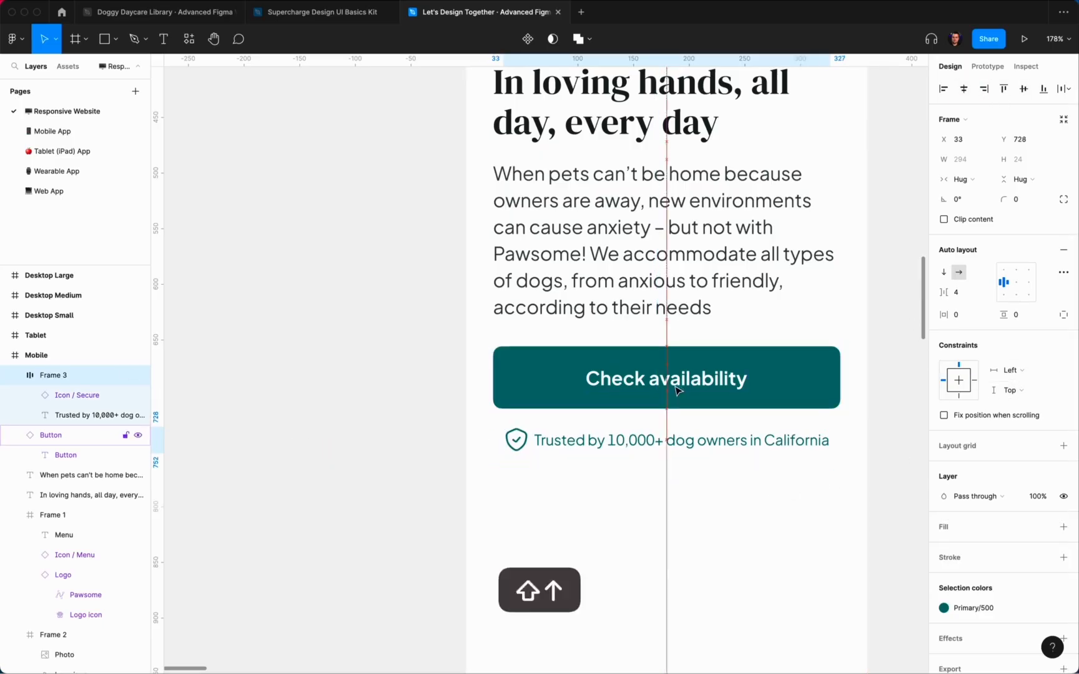
pyautogui.press('alt')
pyautogui.click(712, 521)
# Step: Re-measure the trust row's distances and nudge it back down
pyautogui.scroll(-1, 710, 526)
pyautogui.scroll(-4, 712, 530)
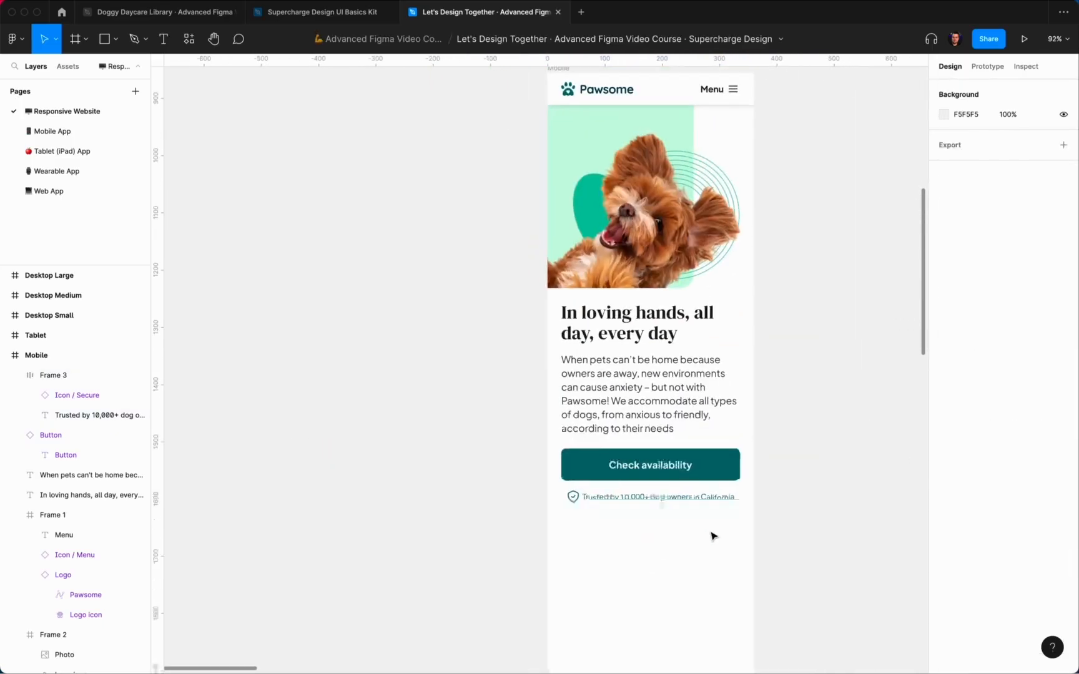
pyautogui.click(674, 482)
pyautogui.press('alt')
pyautogui.hotkey('shift', 'Down')
pyautogui.click(778, 511)
# Step: Switch the trust text to the Description/Bold text style
pyautogui.scroll(1, 780, 511)
pyautogui.hscroll(1, 780, 511)
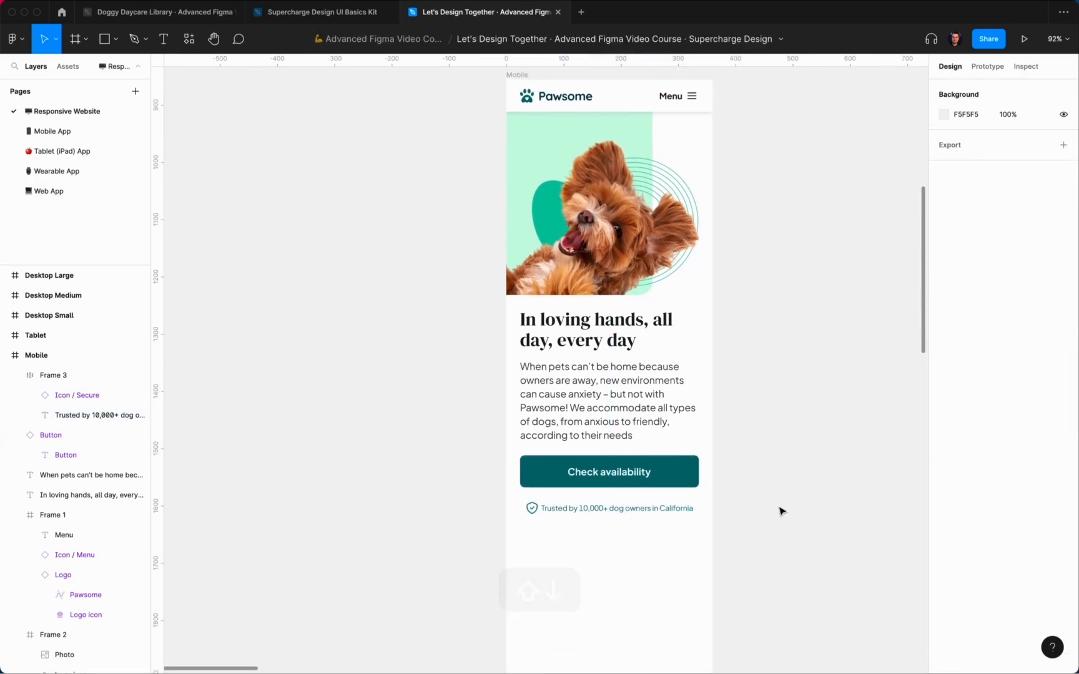
pyautogui.keyDown('super'); pyautogui.click(669, 512); pyautogui.keyUp('super')
pyautogui.click(986, 261)
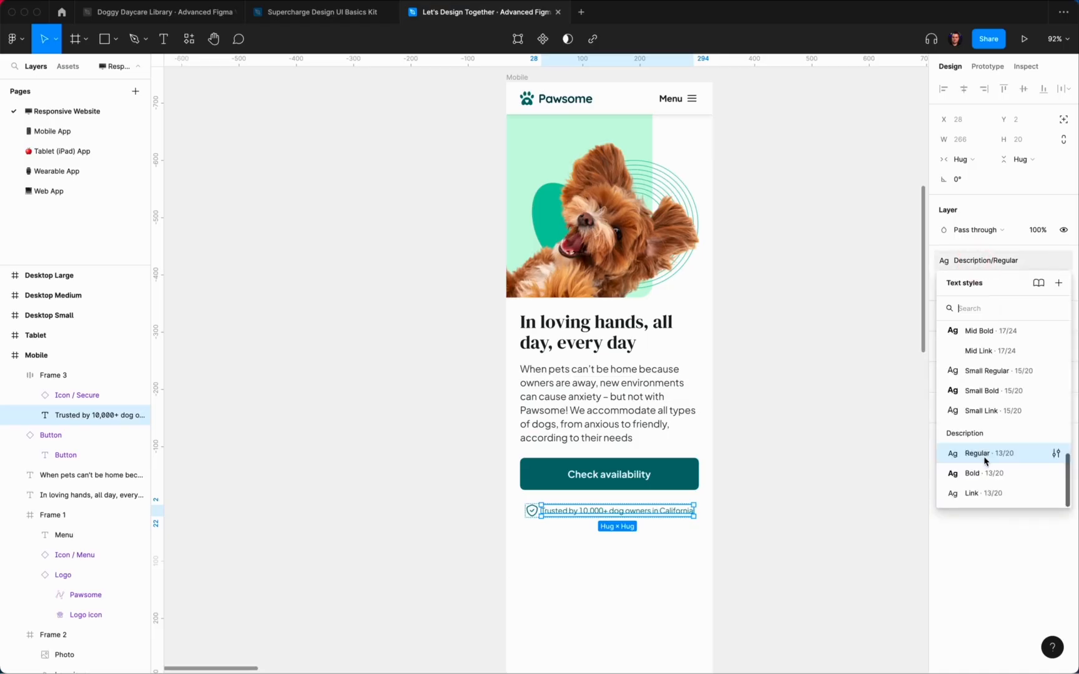
pyautogui.click(974, 472)
# Step: Re-centre the trust row horizontally and verify its spacing below the button
pyautogui.press('Escape')
pyautogui.click(962, 89)
pyautogui.press('alt')
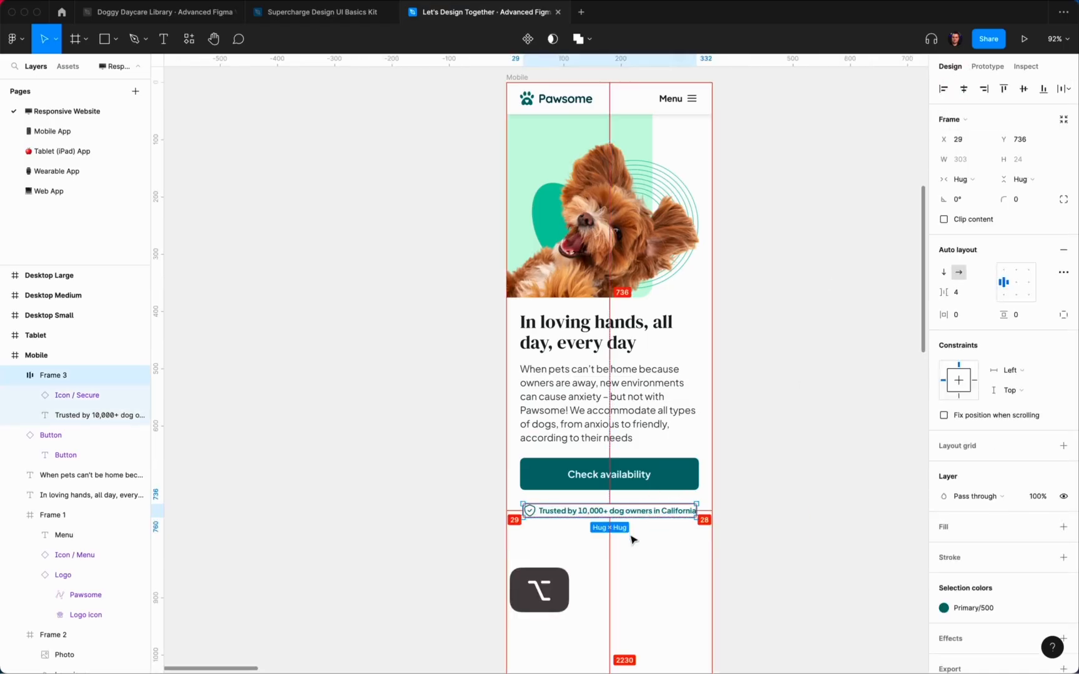
pyautogui.click(724, 540)
pyautogui.scroll(-2, 756, 540)
pyautogui.hscroll(-1, 756, 539)
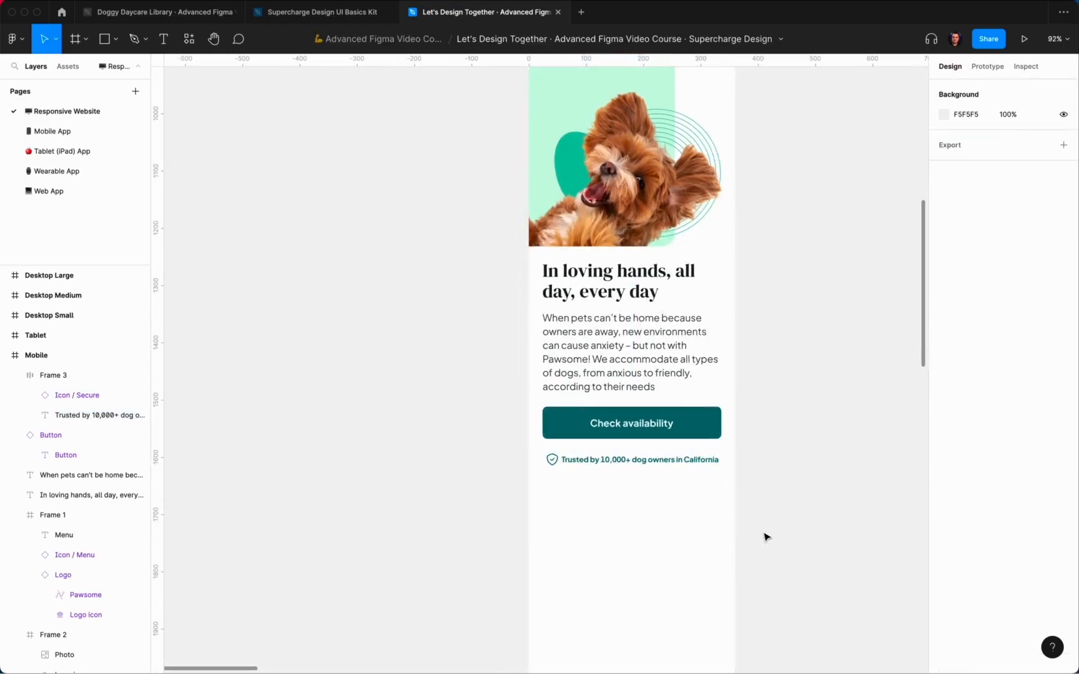
pyautogui.click(658, 464)
pyautogui.press('alt')
pyautogui.click(782, 622)
pyautogui.scroll(3, 787, 625)
pyautogui.hscroll(-1, 787, 625)
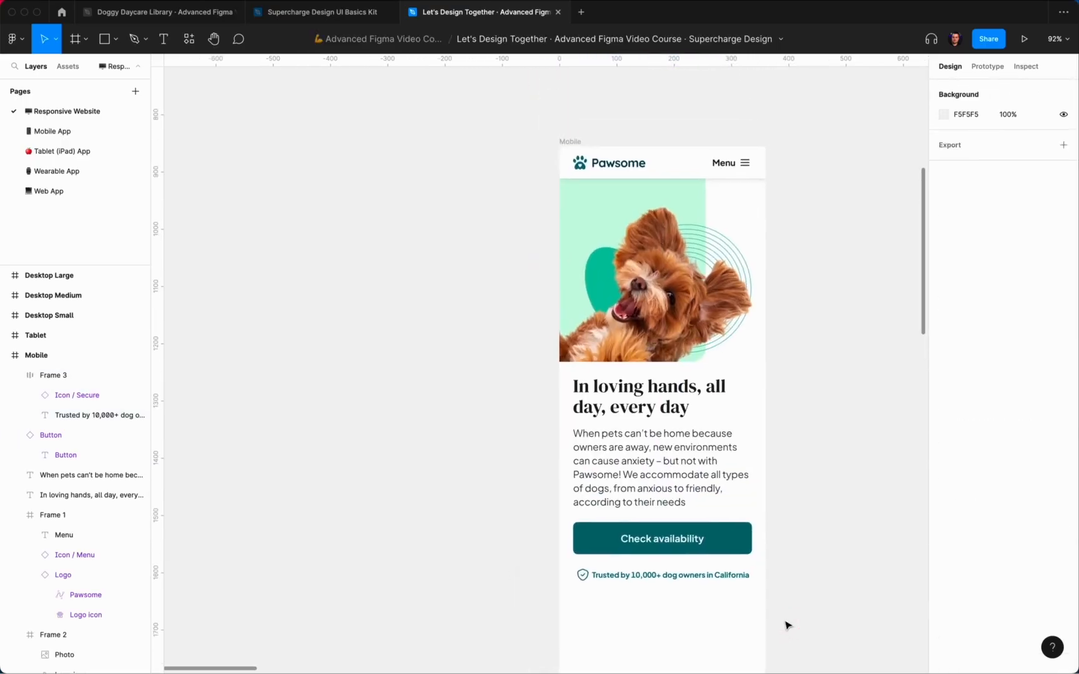
pyautogui.scroll(-5, 787, 625)
pyautogui.hscroll(1, 786, 625)
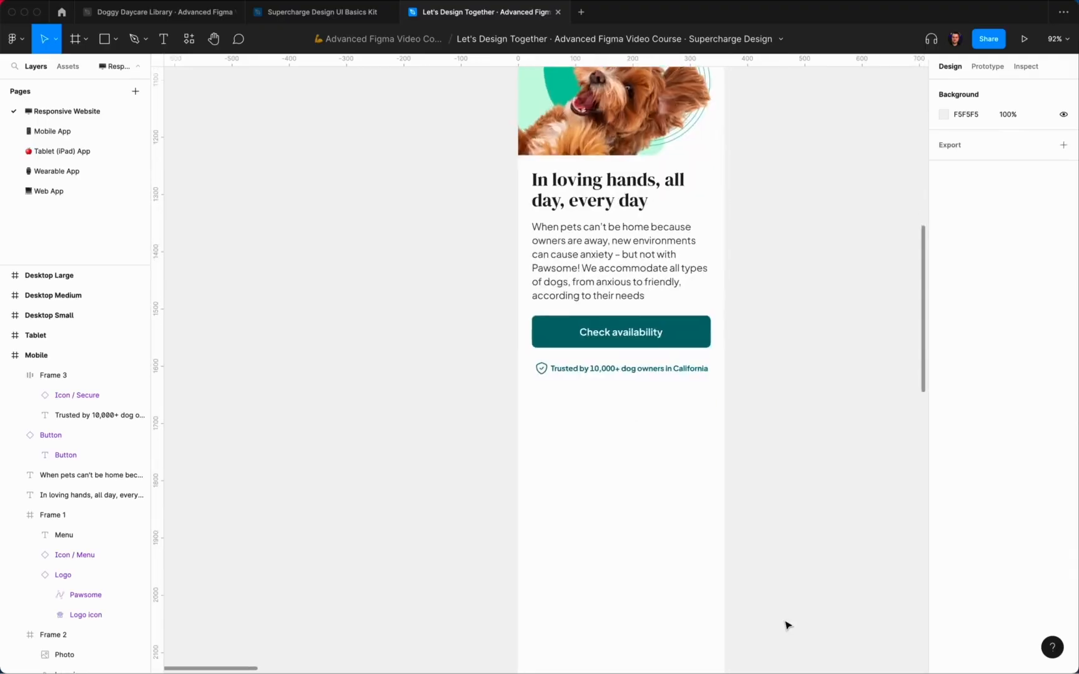
pyautogui.scroll(4, 787, 625)
pyautogui.hscroll(-1, 787, 625)
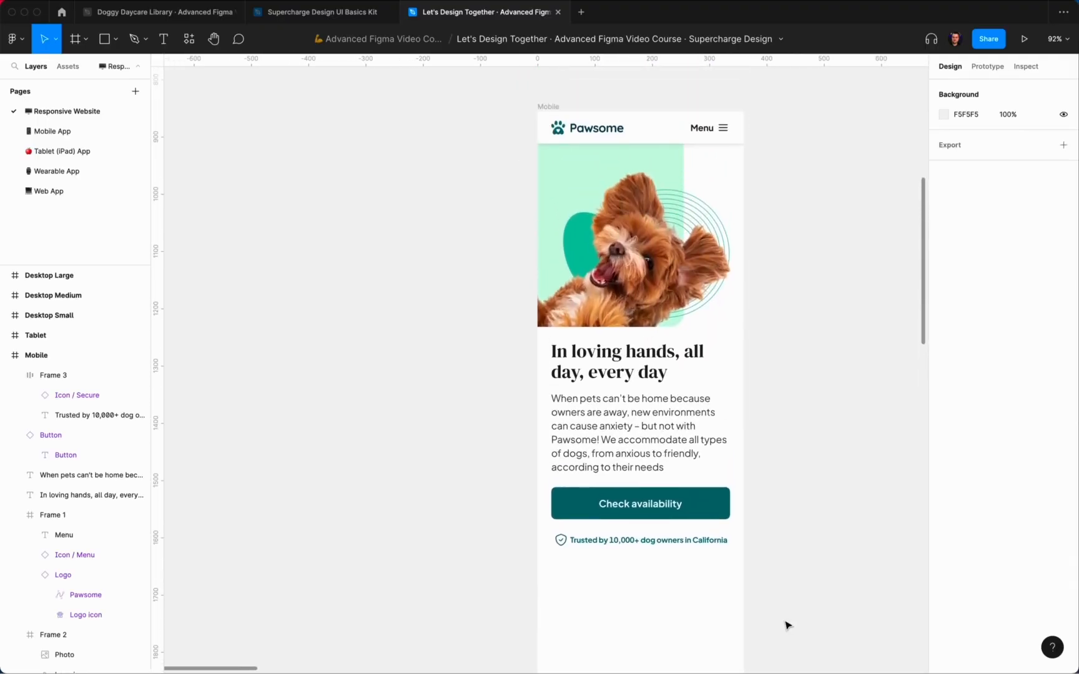
pyautogui.click(622, 178)
# Step: Alt-drag a copy of the hero frame below the trust row with a wider gap
pyautogui.scroll(-2, 622, 178)
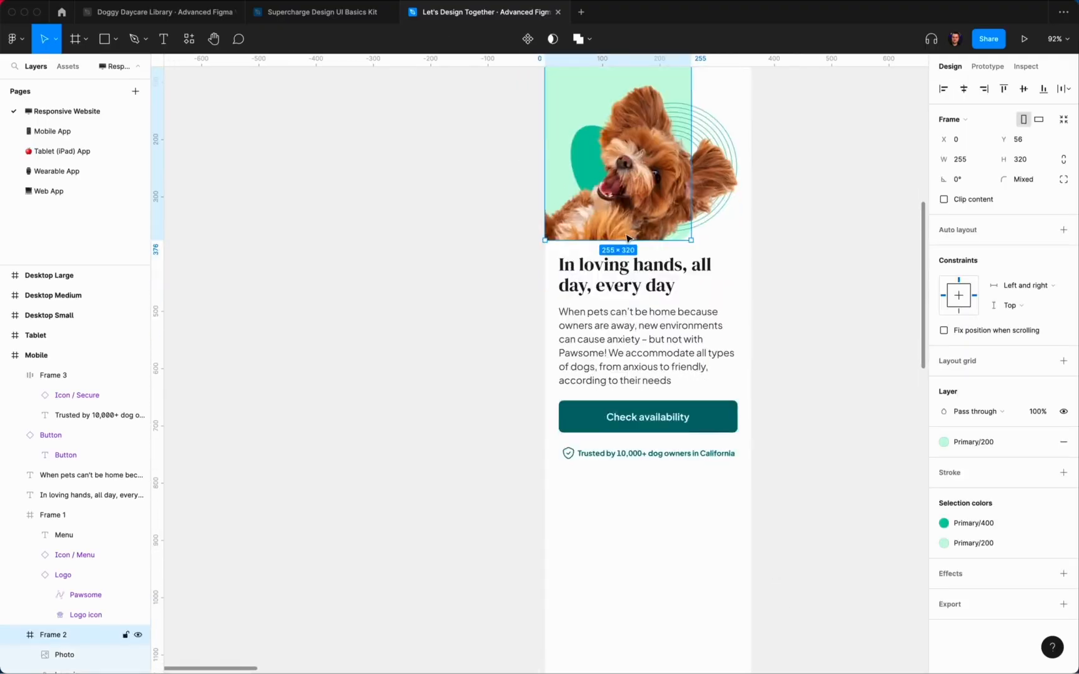
pyautogui.scroll(-4, 622, 179)
pyautogui.press('alt')
pyautogui.moveTo(618, 177); pyautogui.dragTo(620, 459)
pyautogui.press('alt')
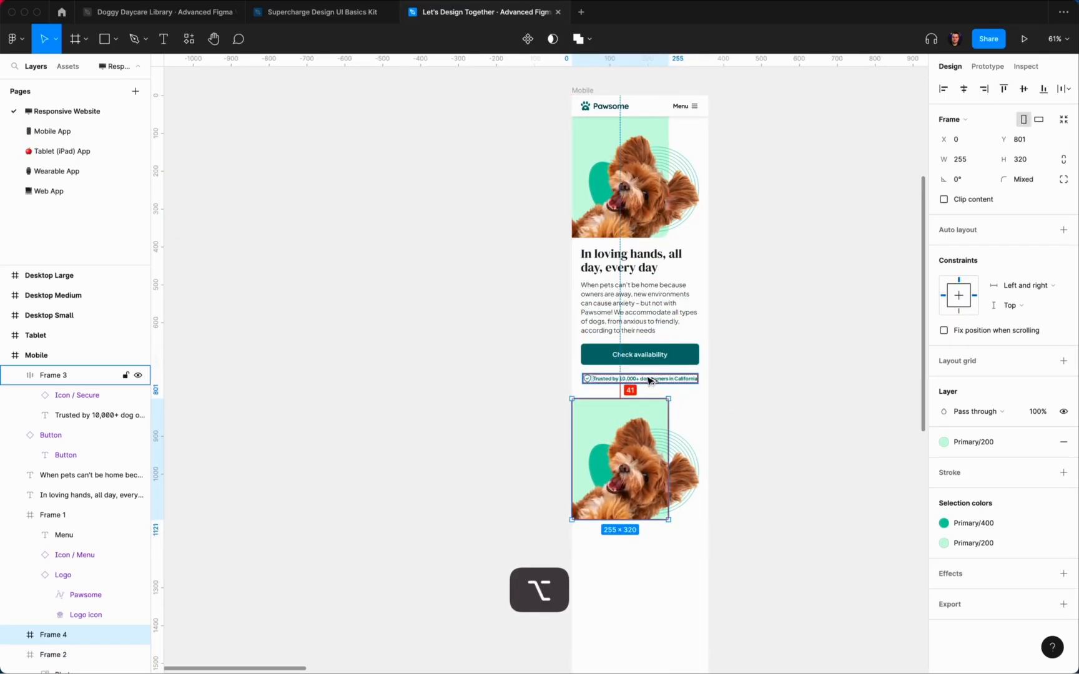
pyautogui.press('Up')
pyautogui.hotkey('shift', 'Down')
pyautogui.hotkey('shift', 'Down')
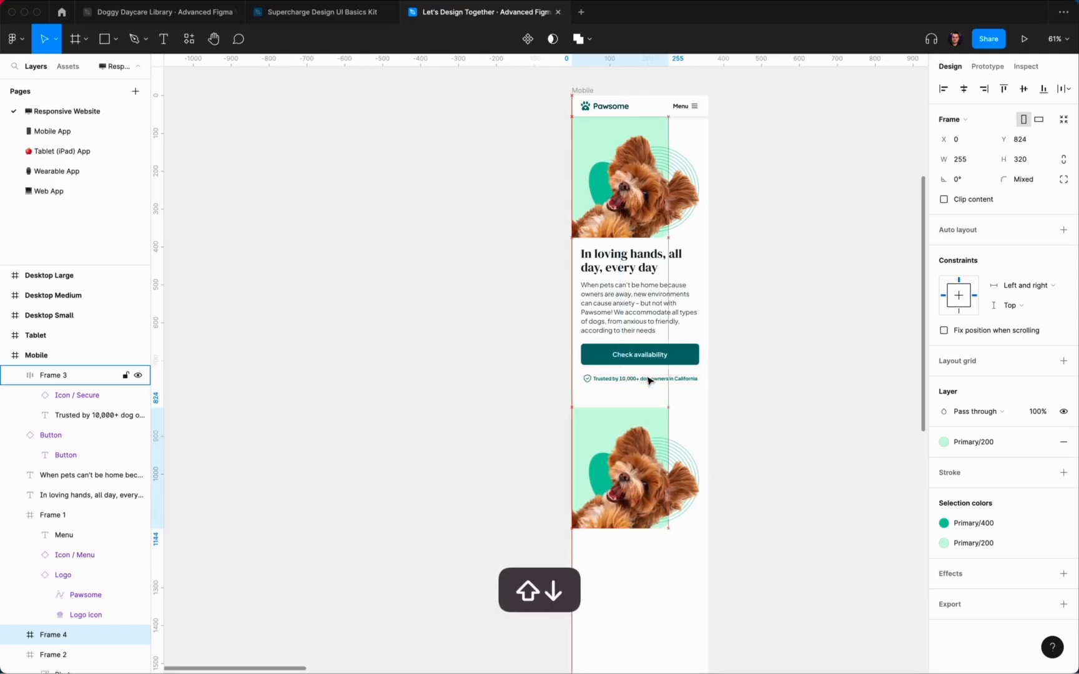
pyautogui.click(809, 414)
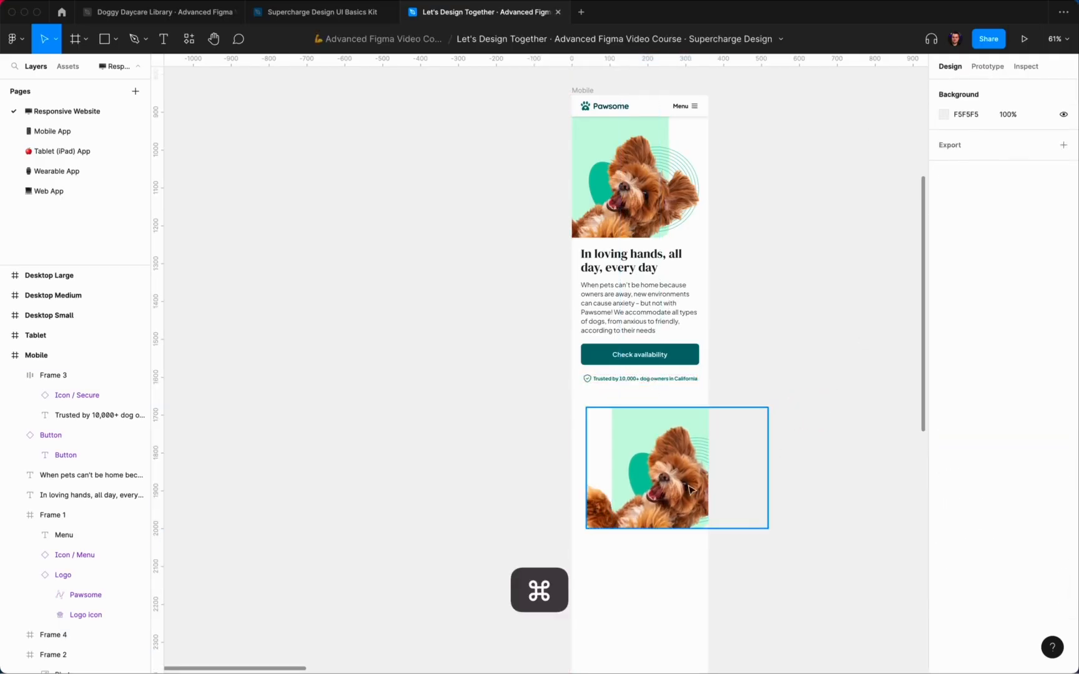
# Step: Delete the dog photo from the copy and flip its green blob horizontally
pyautogui.keyDown('super'); pyautogui.click(687, 490); pyautogui.keyUp('super')
pyautogui.press('Delete')
pyautogui.scroll(3, 662, 499)
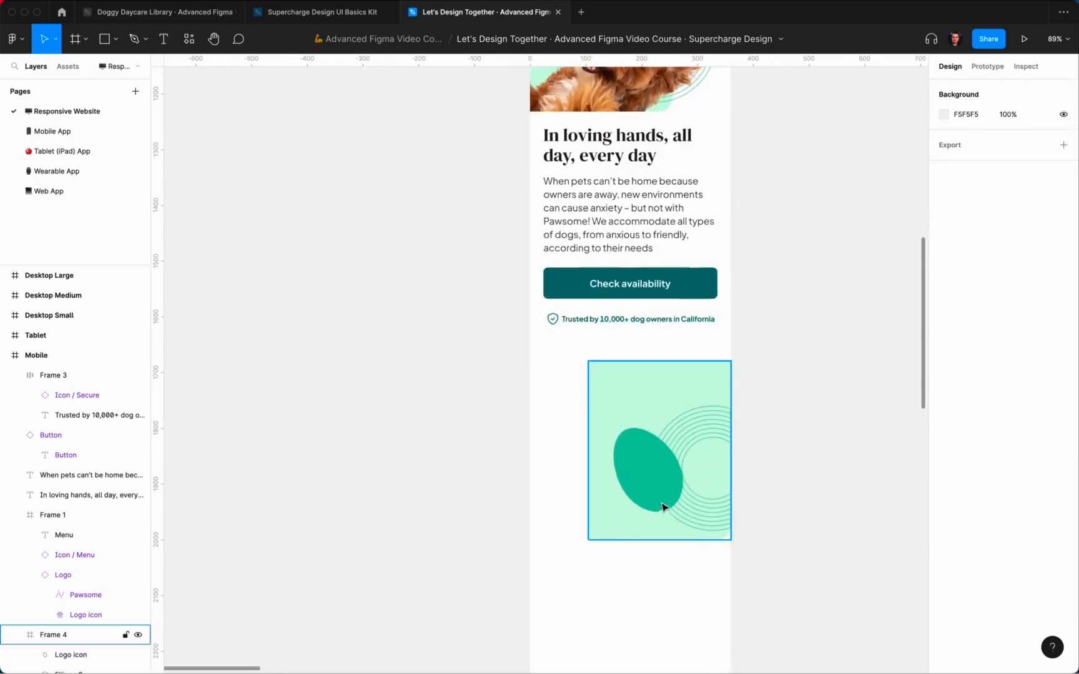
pyautogui.keyDown('super'); pyautogui.click(663, 489); pyautogui.keyUp('super')
pyautogui.rightClick(660, 490)
pyautogui.click(696, 640)
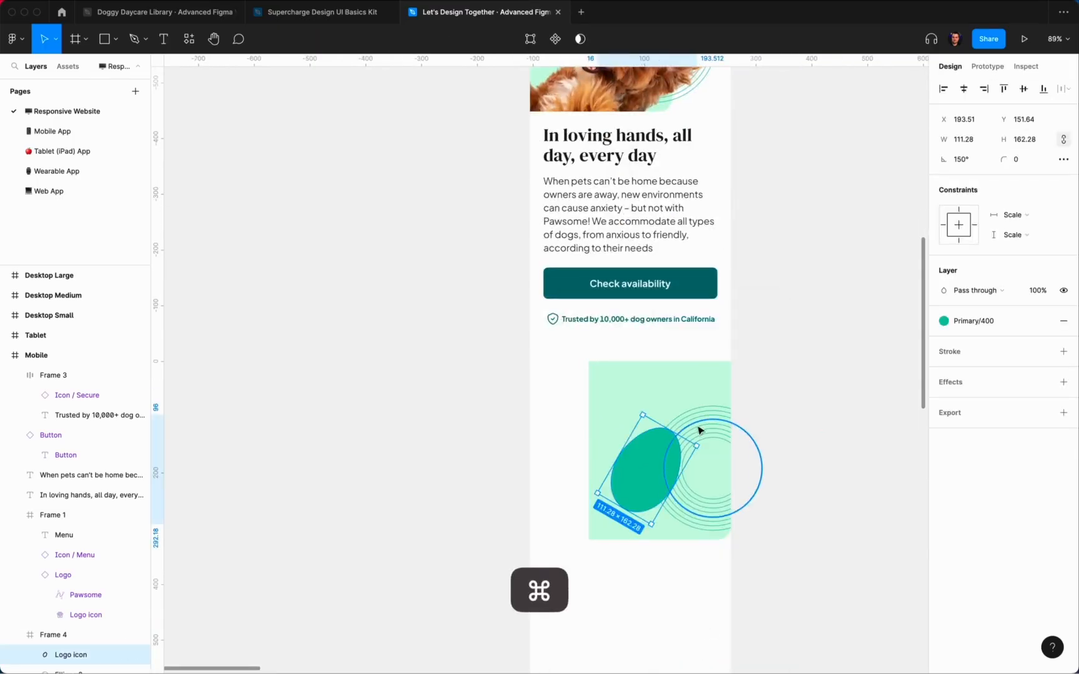
# Step: Flatten the eight rings into one shape and shift it to the left side
pyautogui.click(717, 444)
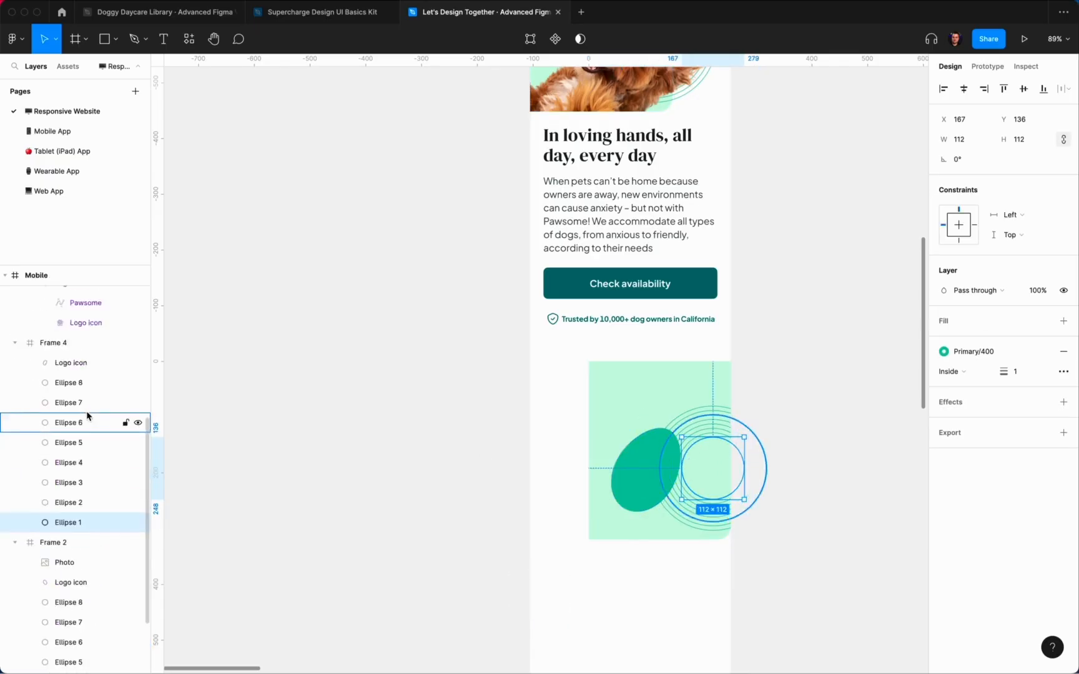
pyautogui.keyDown('shift'); pyautogui.click(73, 420); pyautogui.keyUp('shift')
pyautogui.click(592, 40)
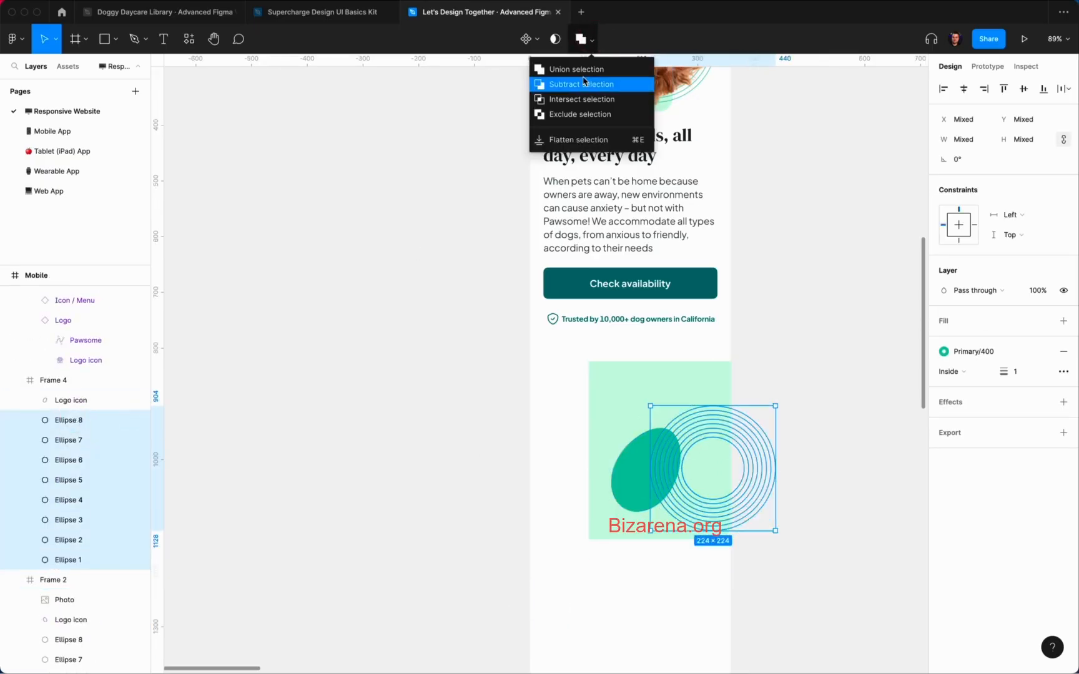
pyautogui.click(580, 85)
pyautogui.press('super+z')
pyautogui.click(592, 41)
pyautogui.click(579, 140)
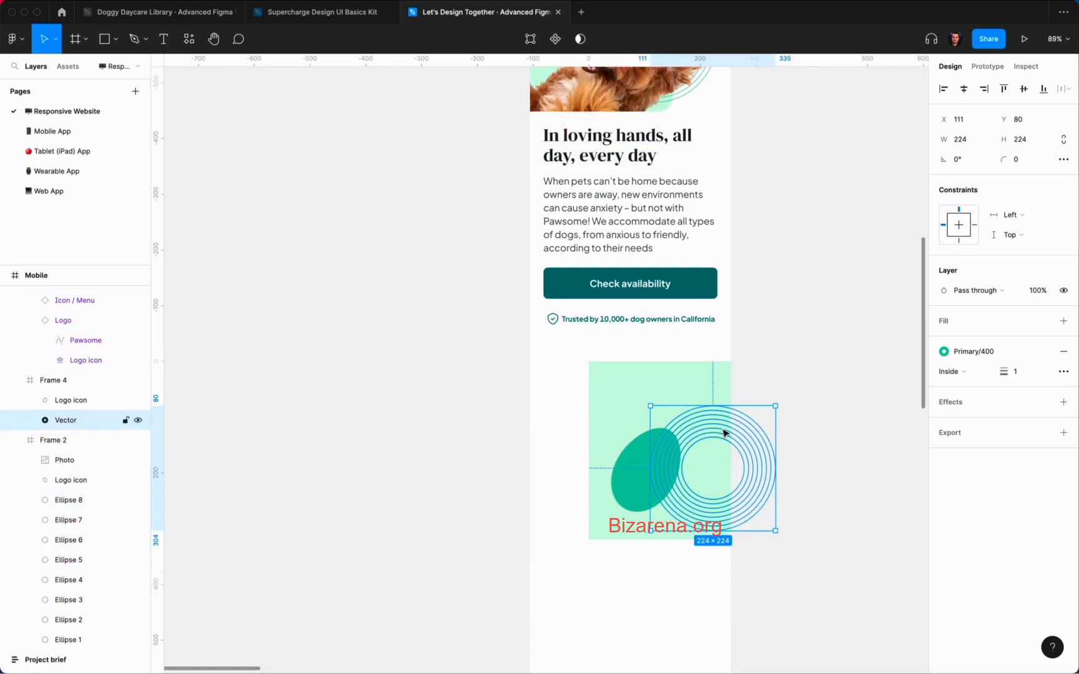
pyautogui.moveTo(722, 435); pyautogui.dragTo(619, 426)
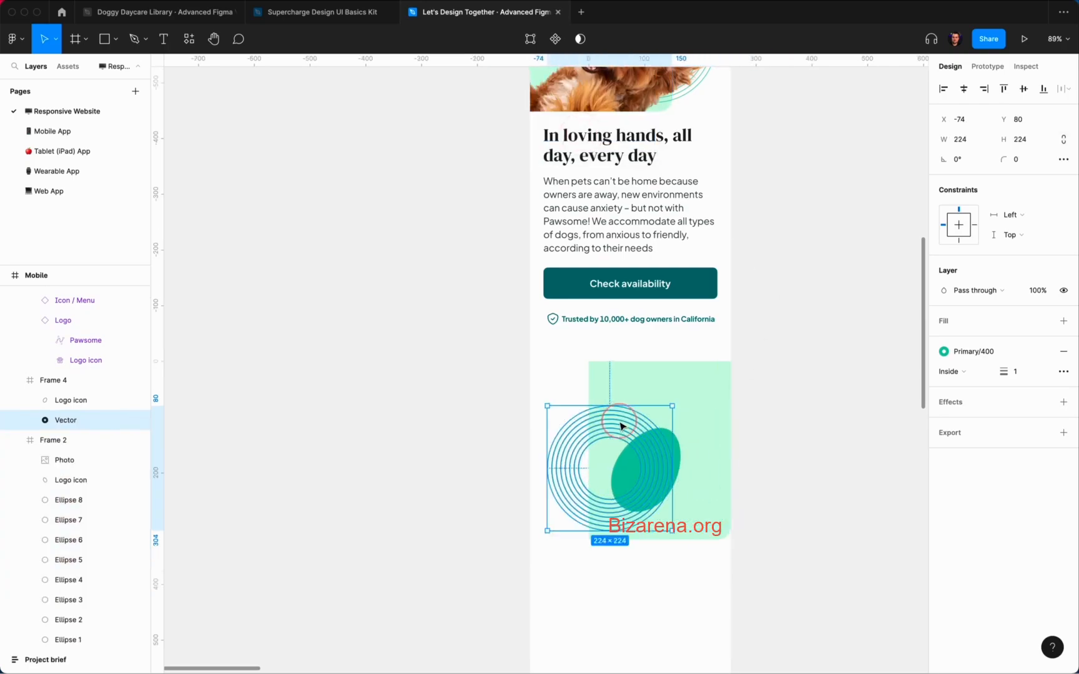
pyautogui.hotkey('alt', 'shift')
pyautogui.press('Right')
pyautogui.press('Right')
pyautogui.press('Right')
pyautogui.hotkey('shift', 'Return')
pyautogui.click(865, 378)
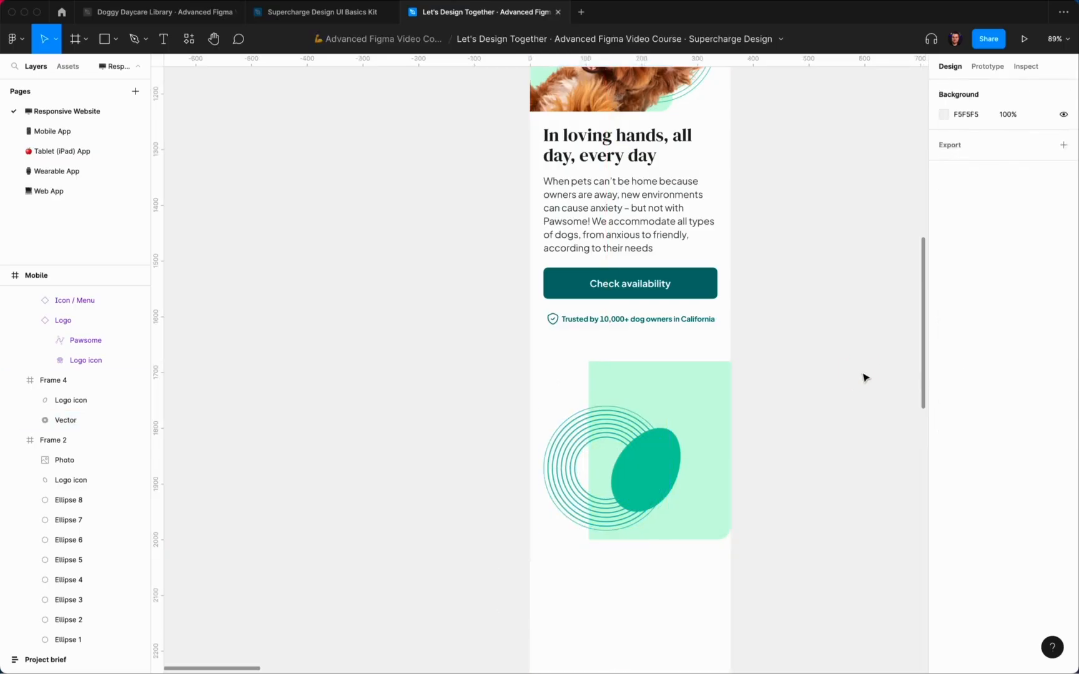
# Step: Move the green blob right and enlarge it to about 164×239
pyautogui.moveTo(655, 460); pyautogui.dragTo(776, 424)
pyautogui.hotkey('alt', 'shift')
pyautogui.moveTo(729, 454); pyautogui.dragTo(722, 457)
pyautogui.click(823, 417)
# Step: Fill the backdrop with pale yellow Warning/200 and turn the rings Warning/500
pyautogui.click(709, 393)
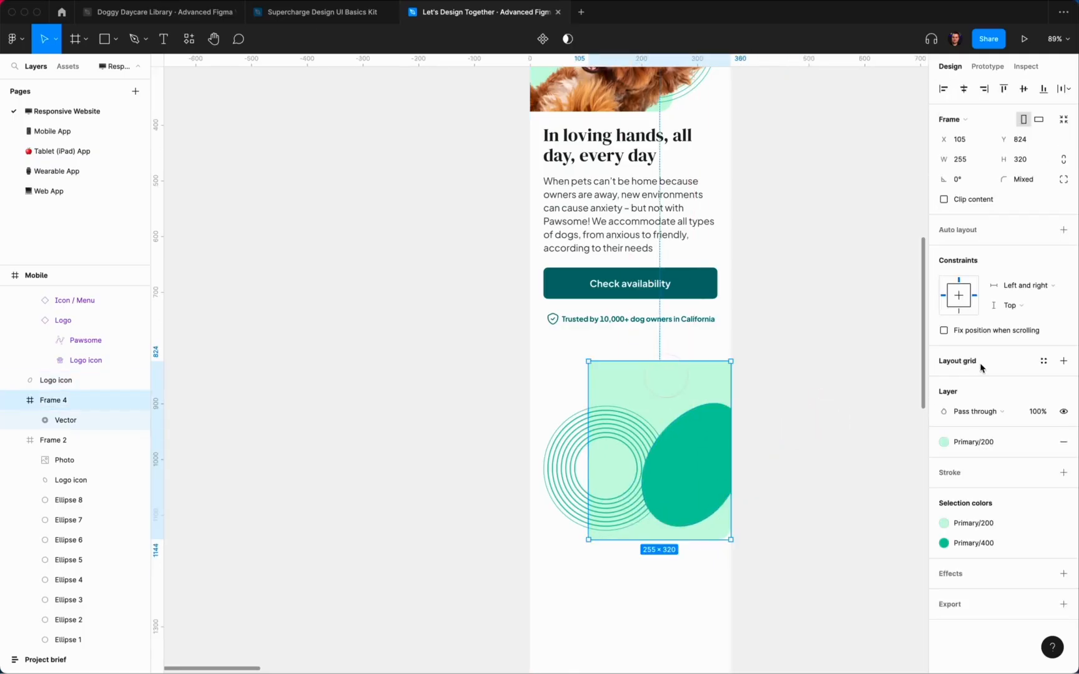
pyautogui.click(978, 443)
pyautogui.scroll(-3, 997, 575)
pyautogui.click(976, 614)
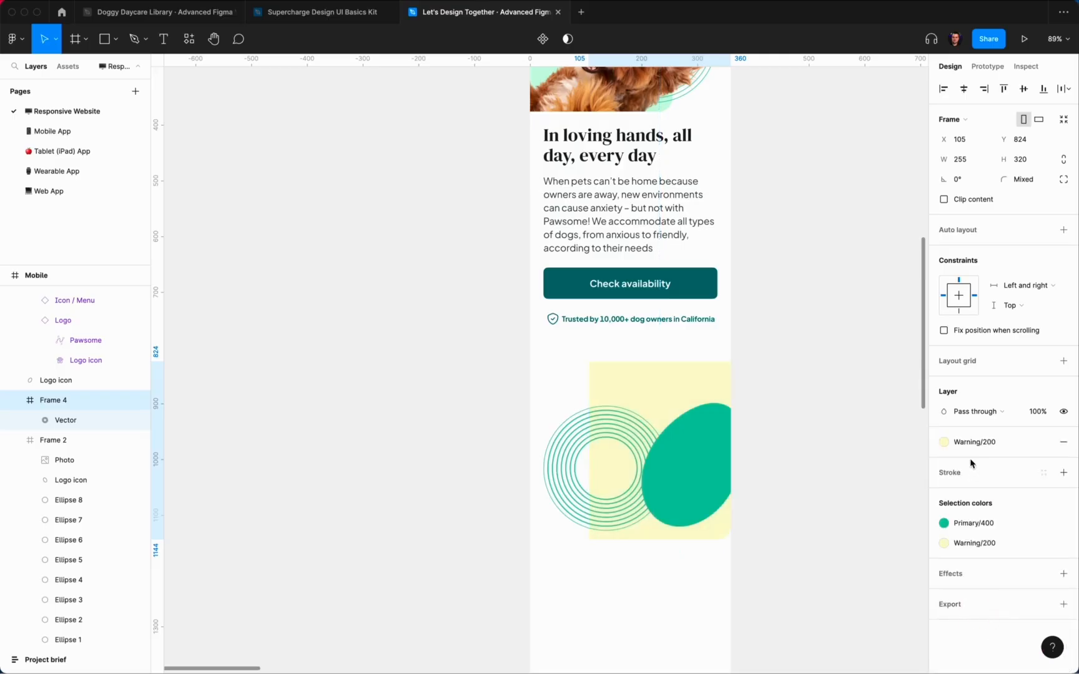
pyautogui.click(965, 523)
pyautogui.scroll(-5, 865, 599)
pyautogui.click(852, 606)
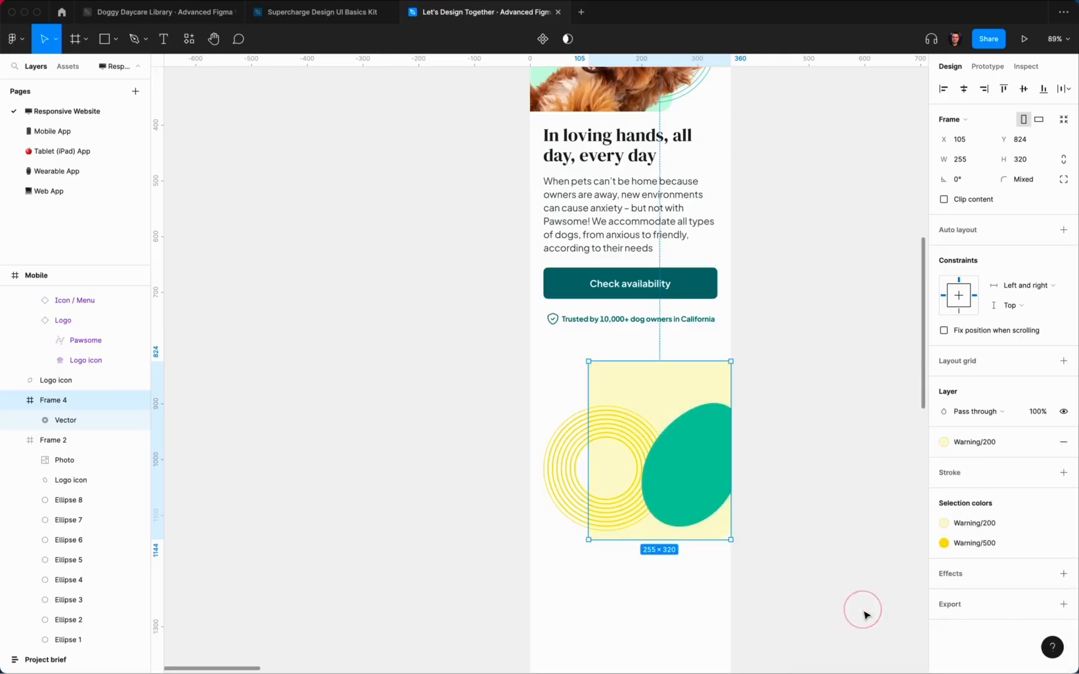
# Step: Colour the blob yellow Warning/500
pyautogui.click(699, 454)
pyautogui.click(961, 341)
pyautogui.scroll(-5, 992, 550)
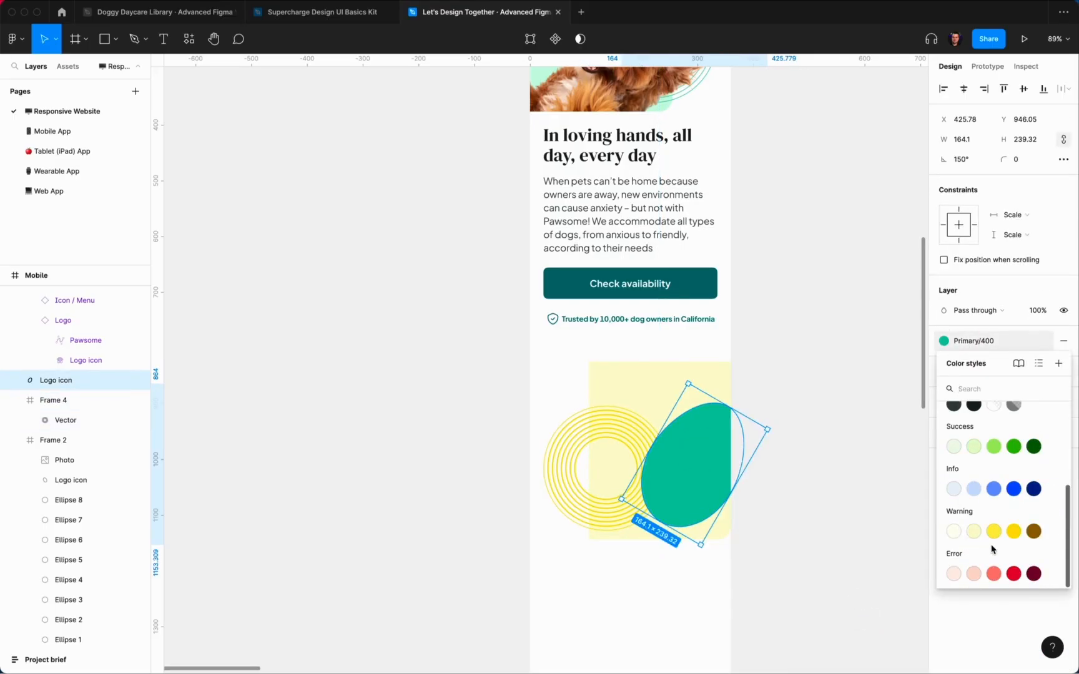
pyautogui.click(1006, 534)
pyautogui.click(803, 535)
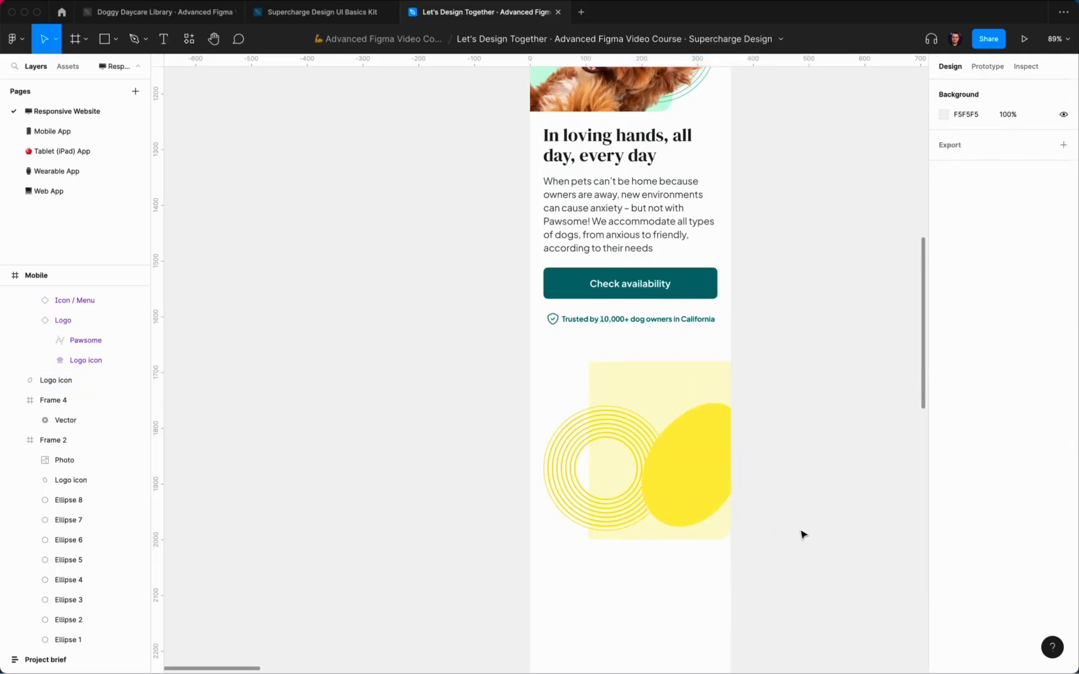
pyautogui.scroll(-3, 803, 535)
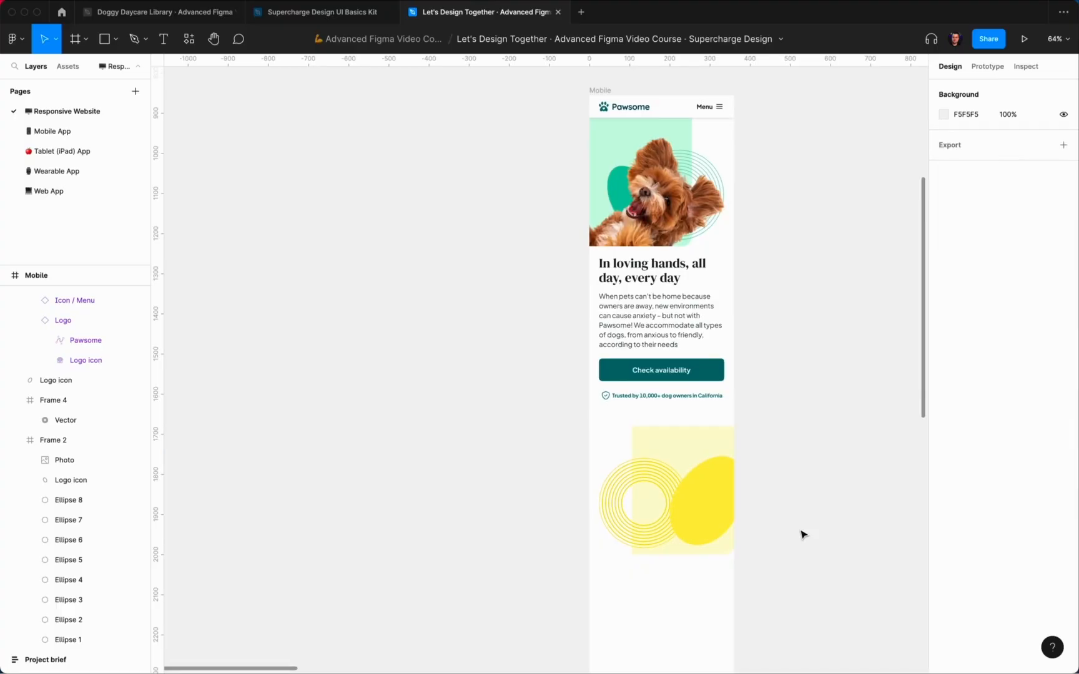
# Step: In the Doggy Daycare Library, open the Branding page and copy the small fluffy dog photo
pyautogui.click(150, 12)
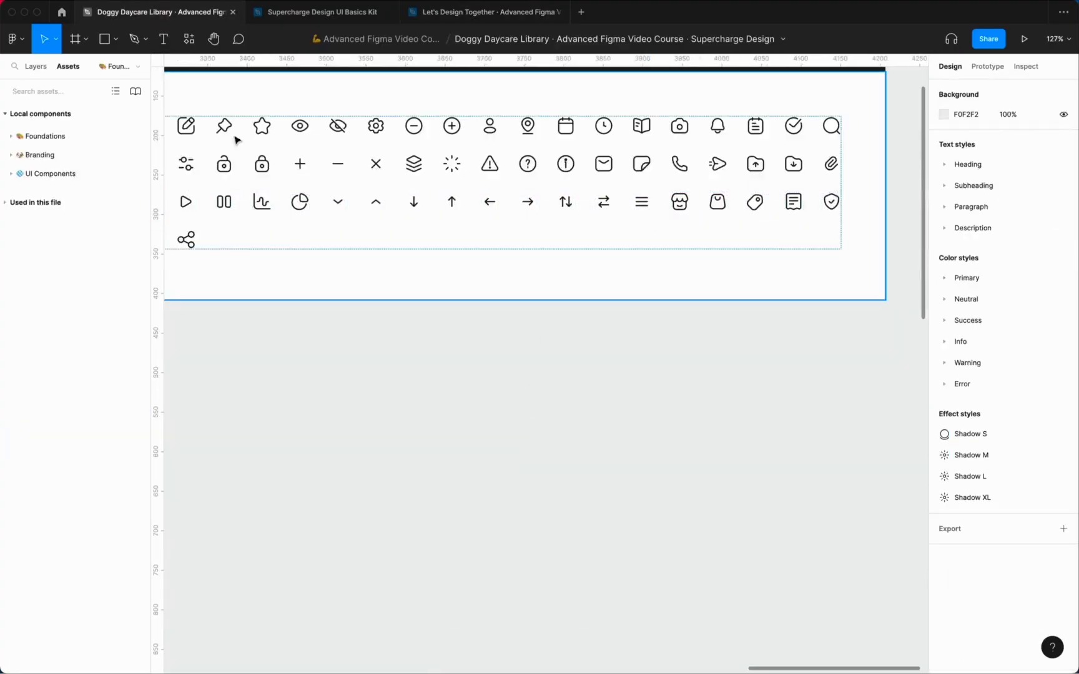
pyautogui.click(58, 137)
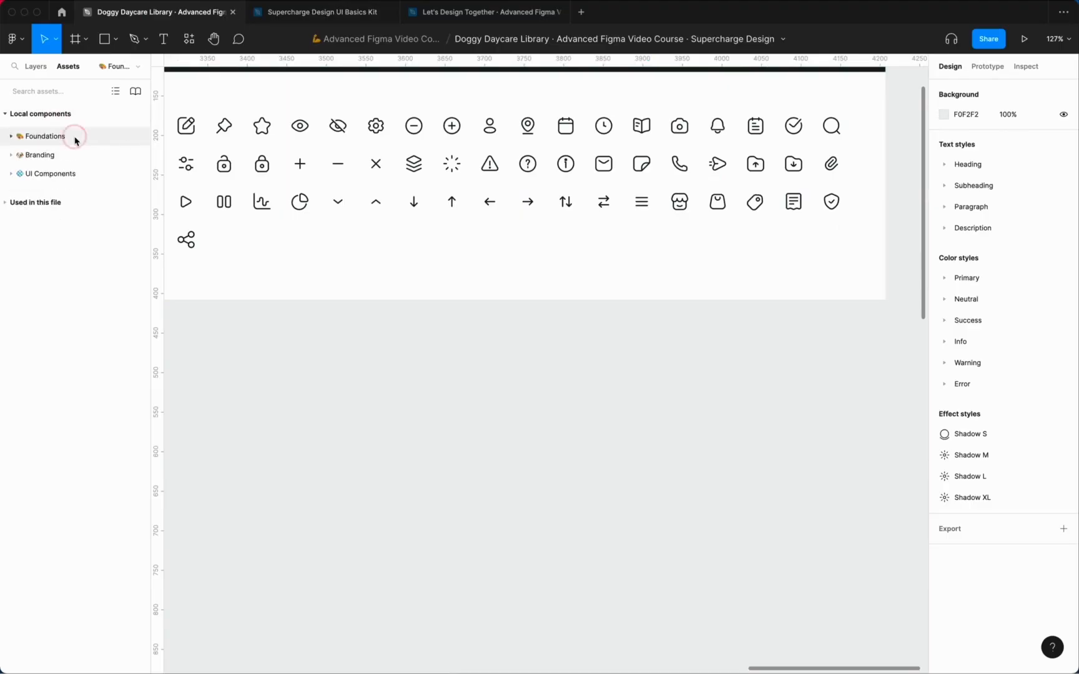
pyautogui.click(36, 67)
pyautogui.click(49, 111)
pyautogui.scroll(-10, 527, 440)
pyautogui.scroll(2, 646, 366)
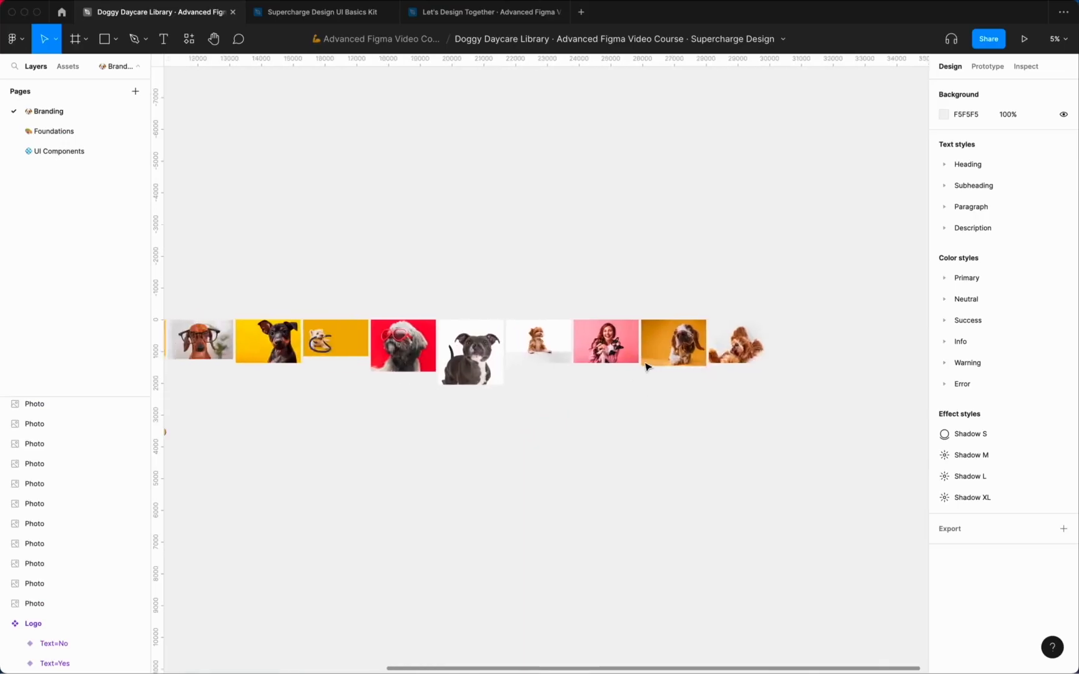
pyautogui.scroll(5, 647, 367)
pyautogui.hscroll(-3, 652, 369)
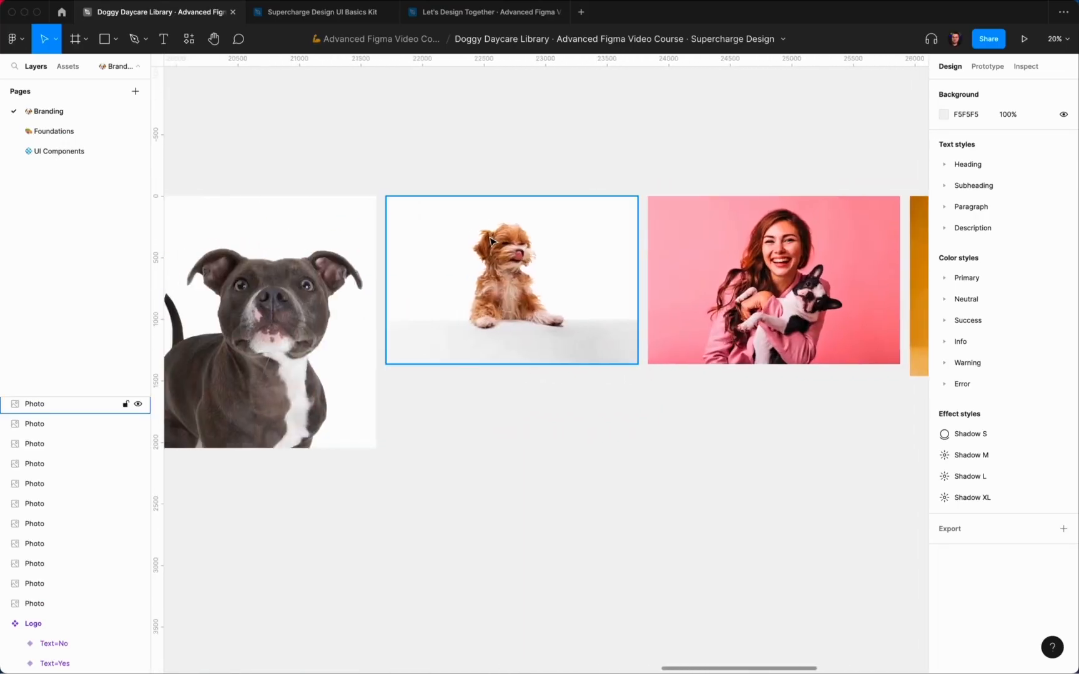
pyautogui.click(490, 240)
pyautogui.press('super+c')
# Step: Paste the small dog photo into Let's Design Together, then delete it
pyautogui.click(498, 12)
pyautogui.scroll(-3, 486, 372)
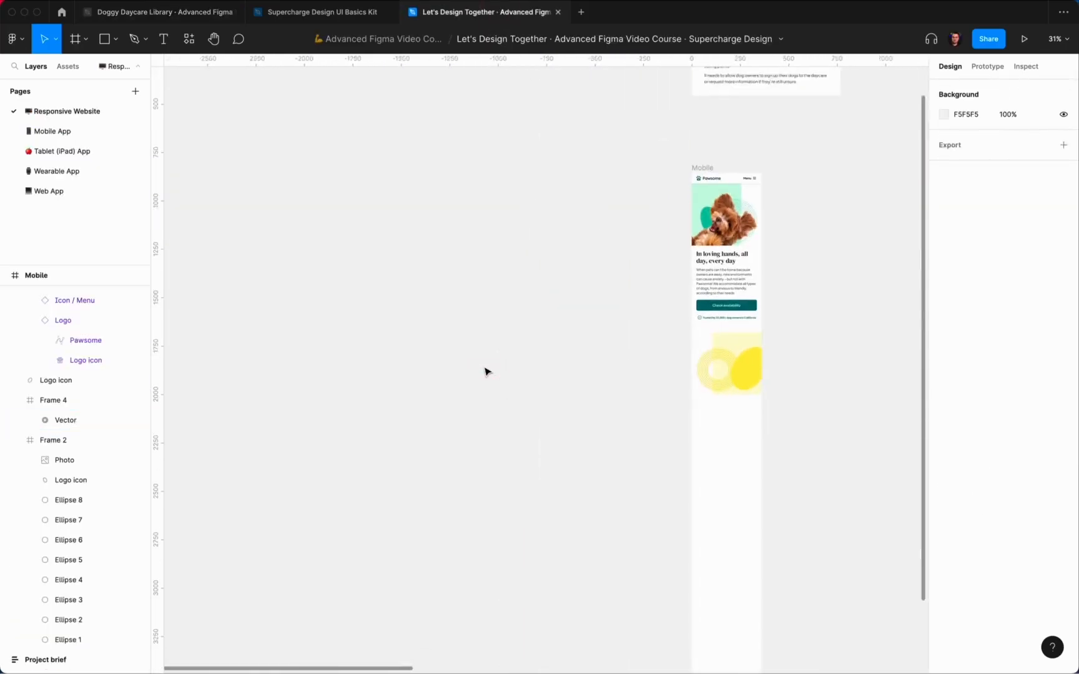
pyautogui.scroll(-3, 562, 370)
pyautogui.hscroll(-3, 562, 369)
pyautogui.press('super+space')
pyautogui.press('Escape')
pyautogui.press('super+v')
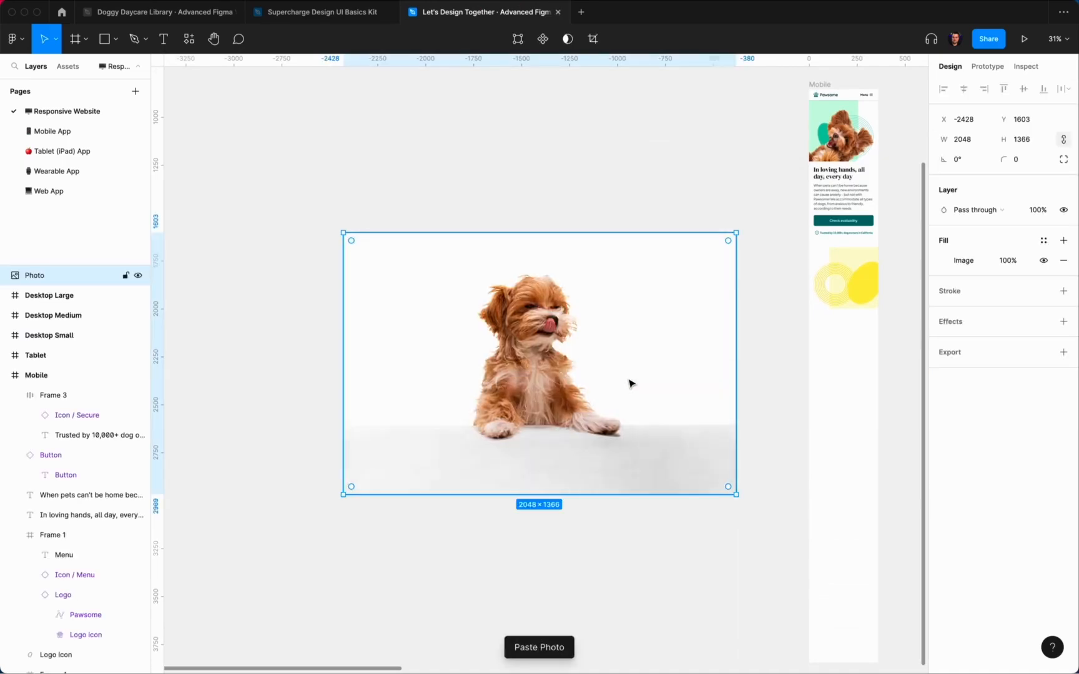
pyautogui.press('BackSpace')
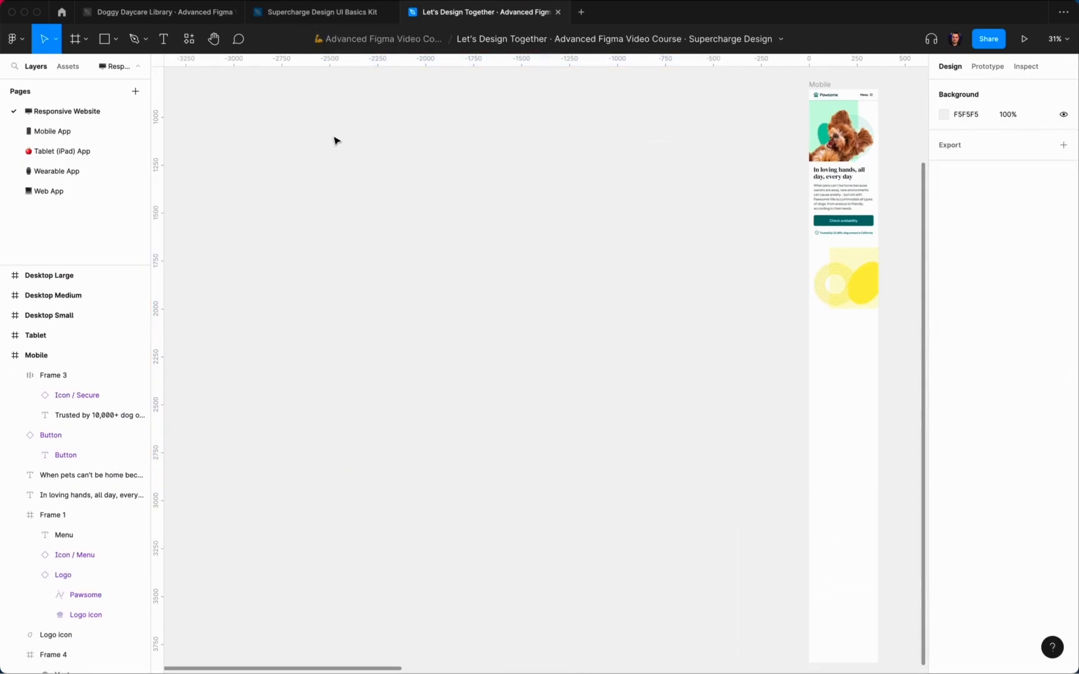
# Step: Pick the white dog with blue rope photo on the Branding page instead and return to Let's Design Together
pyautogui.click(164, 13)
pyautogui.click(587, 145)
pyautogui.hscroll(-8, 604, 145)
pyautogui.hscroll(-15, 604, 146)
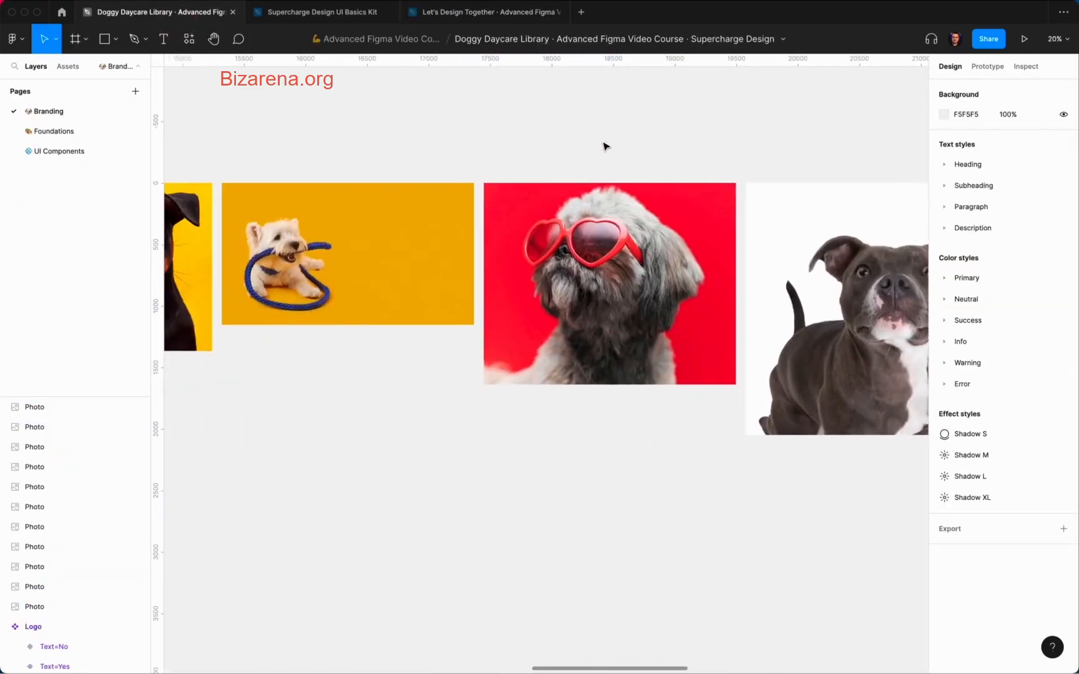
pyautogui.scroll(-1, 701, 215)
pyautogui.click(752, 242)
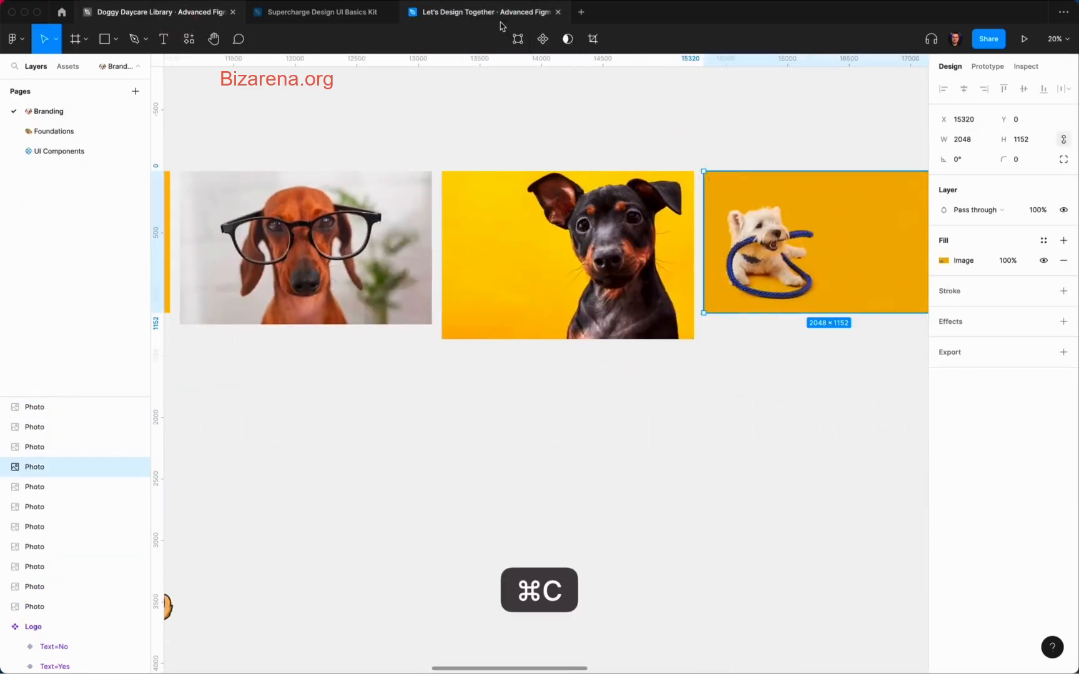
pyautogui.click(499, 23)
pyautogui.click(455, 205)
# Step: Paste the white dog photo and strip its yellow background with the Remove BG plugin
pyautogui.press('super+v')
pyautogui.rightClick(541, 338)
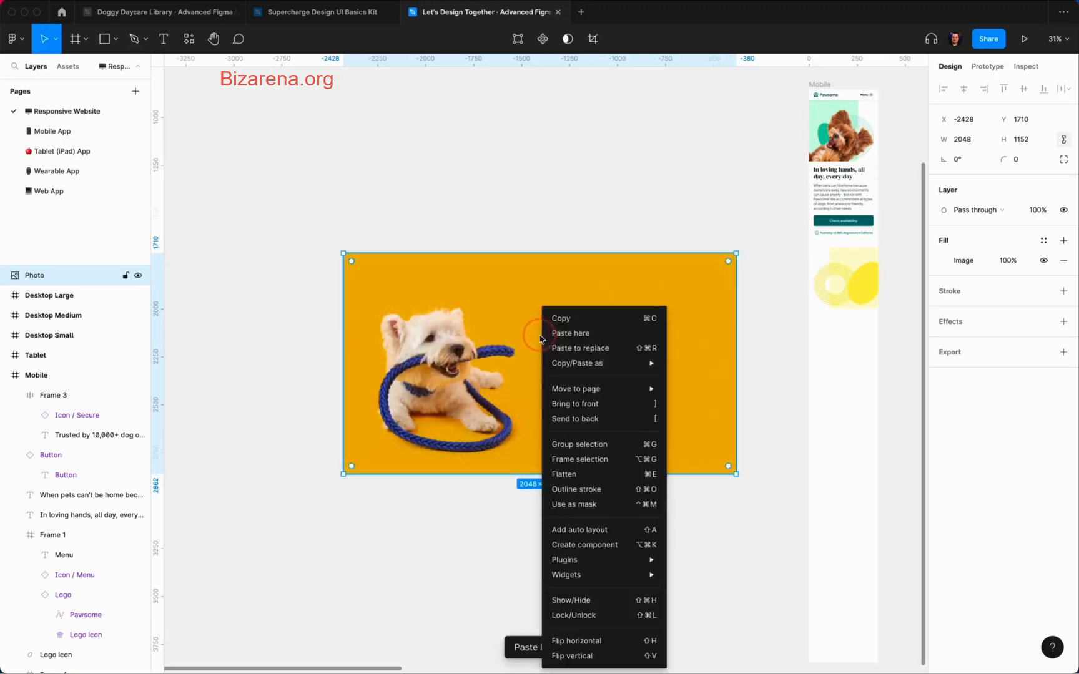
pyautogui.moveTo(620, 558)
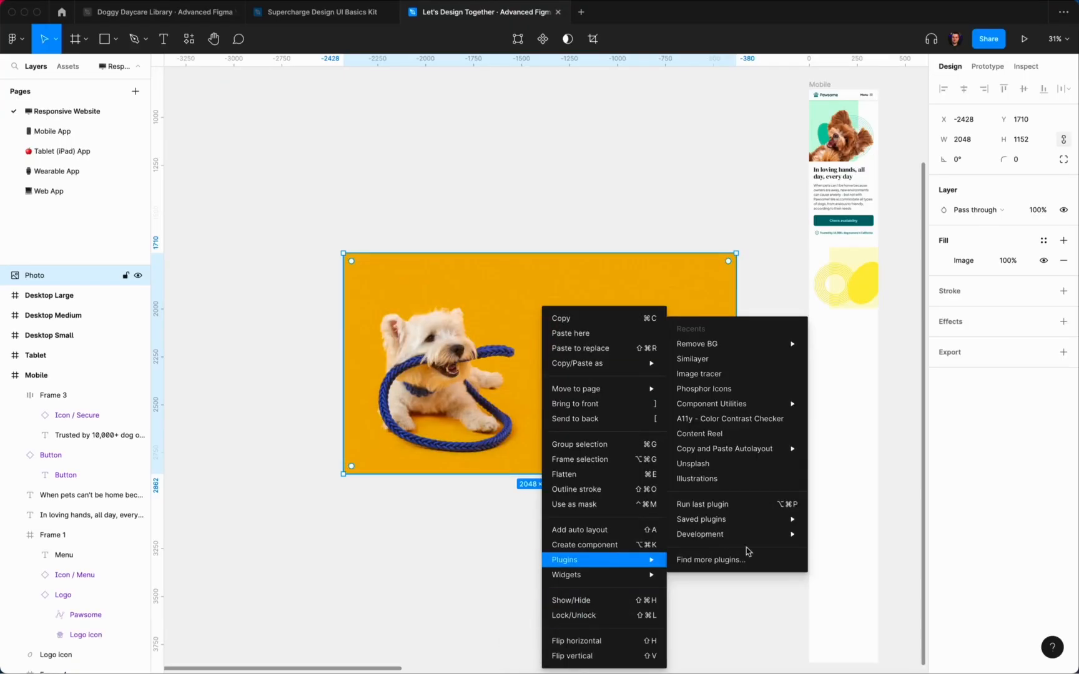
pyautogui.moveTo(737, 349)
pyautogui.click(860, 347)
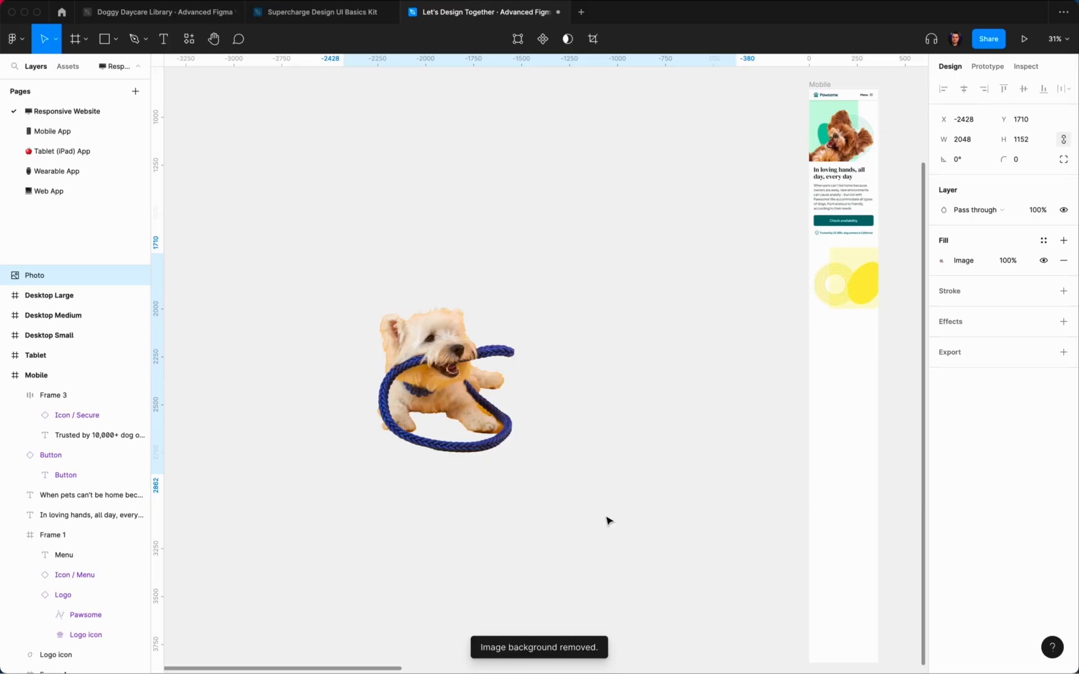
# Step: Cut the background-free dog and paste it into the yellow decoration frame
pyautogui.click(449, 363)
pyautogui.press('super+x')
pyautogui.hscroll(5, 465, 374)
pyautogui.click(552, 255)
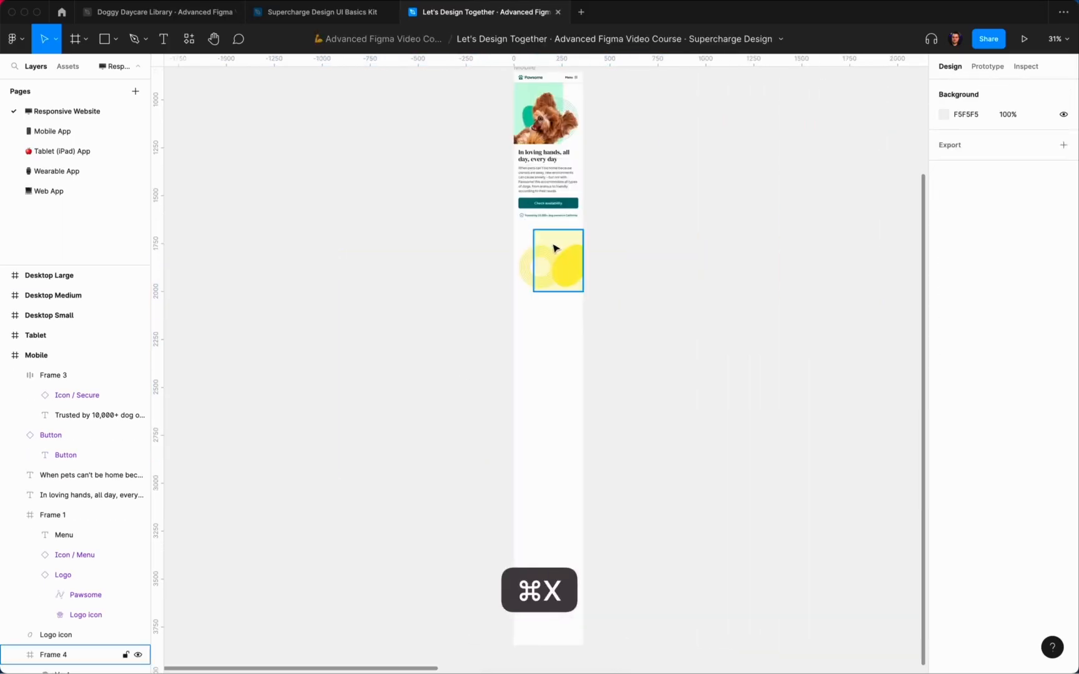
pyautogui.press('super+v')
# Step: Shrink the dog and layer it above the blob inside the decoration frame
pyautogui.scroll(3, 431, 416)
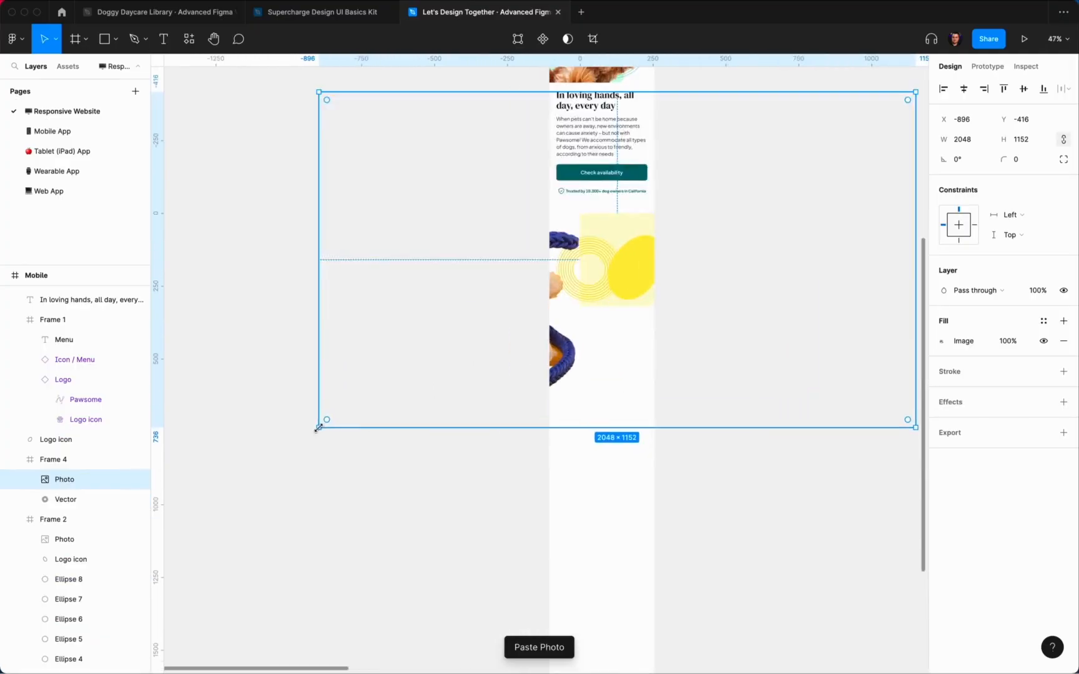
pyautogui.moveTo(319, 427); pyautogui.dragTo(559, 302)
pyautogui.scroll(2, 872, 132)
pyautogui.hscroll(1, 871, 132)
pyautogui.moveTo(875, 138); pyautogui.dragTo(717, 227)
pyautogui.moveTo(77, 441); pyautogui.dragTo(78, 473)
pyautogui.moveTo(61, 481); pyautogui.dragTo(54, 451)
# Step: Resize the dog to about 713×402 and position it over the rings and blob
pyautogui.scroll(5, 510, 338)
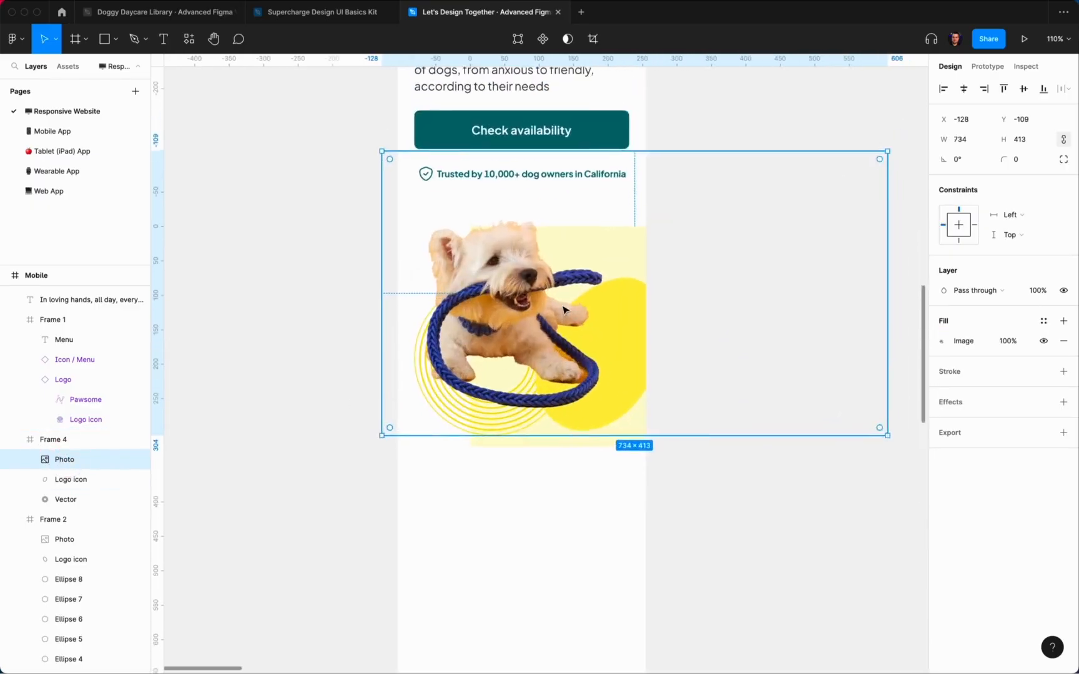
pyautogui.moveTo(886, 163); pyautogui.dragTo(764, 227)
pyautogui.moveTo(495, 371); pyautogui.dragTo(527, 361)
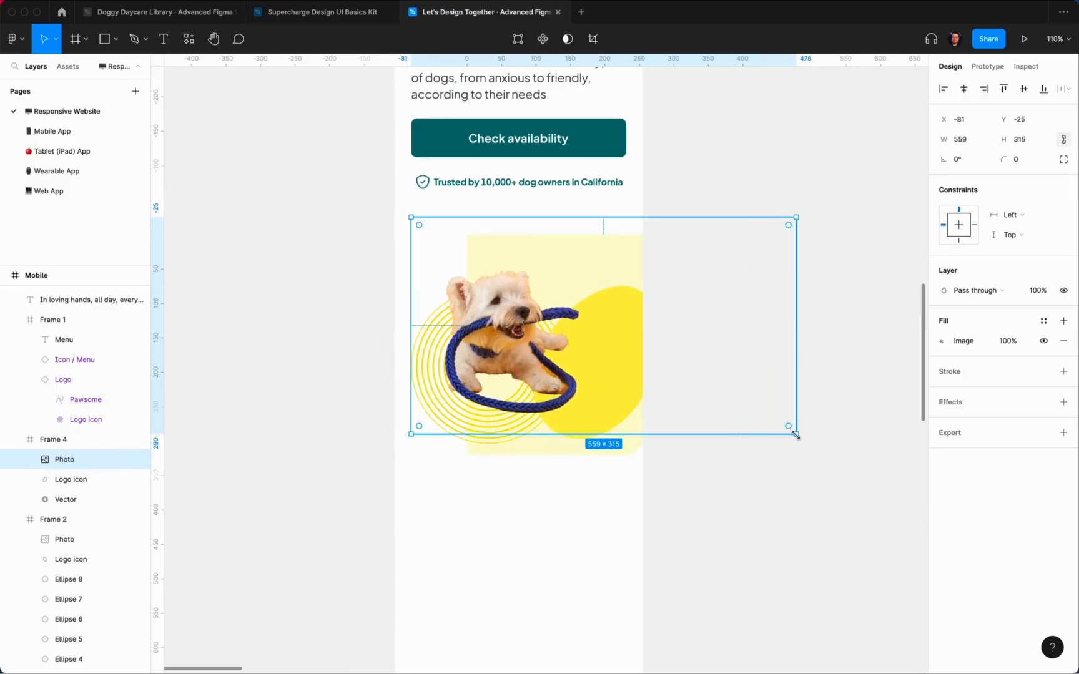
pyautogui.moveTo(796, 435); pyautogui.dragTo(855, 494)
pyautogui.moveTo(703, 445); pyautogui.dragTo(683, 423)
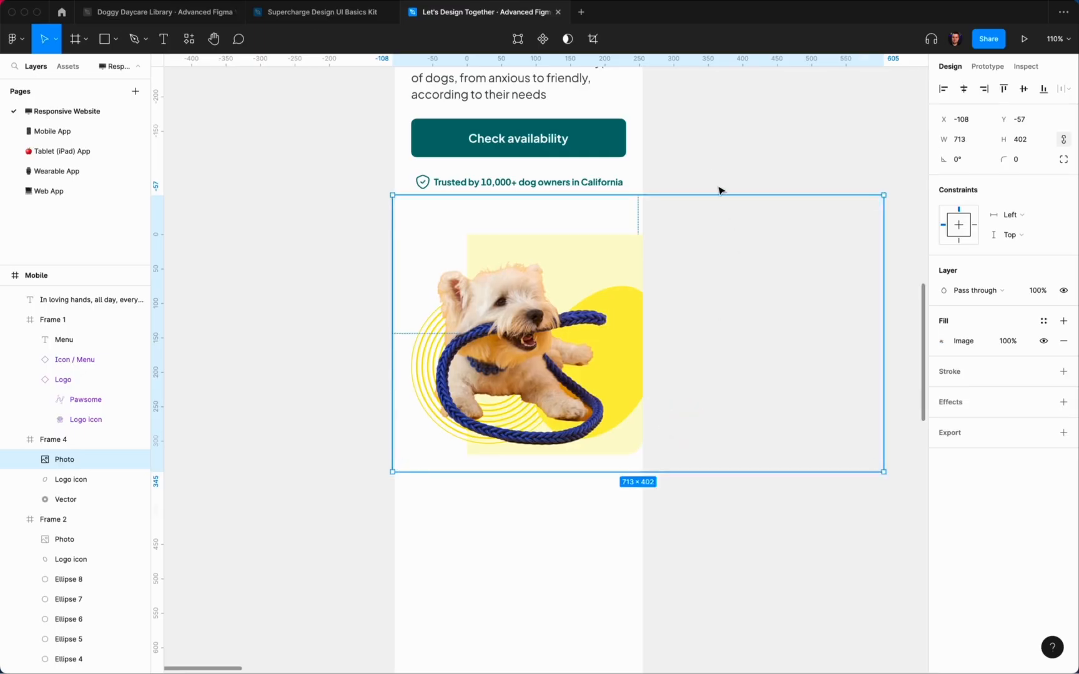
pyautogui.click(719, 187)
pyautogui.click(88, 468)
pyautogui.click(75, 440)
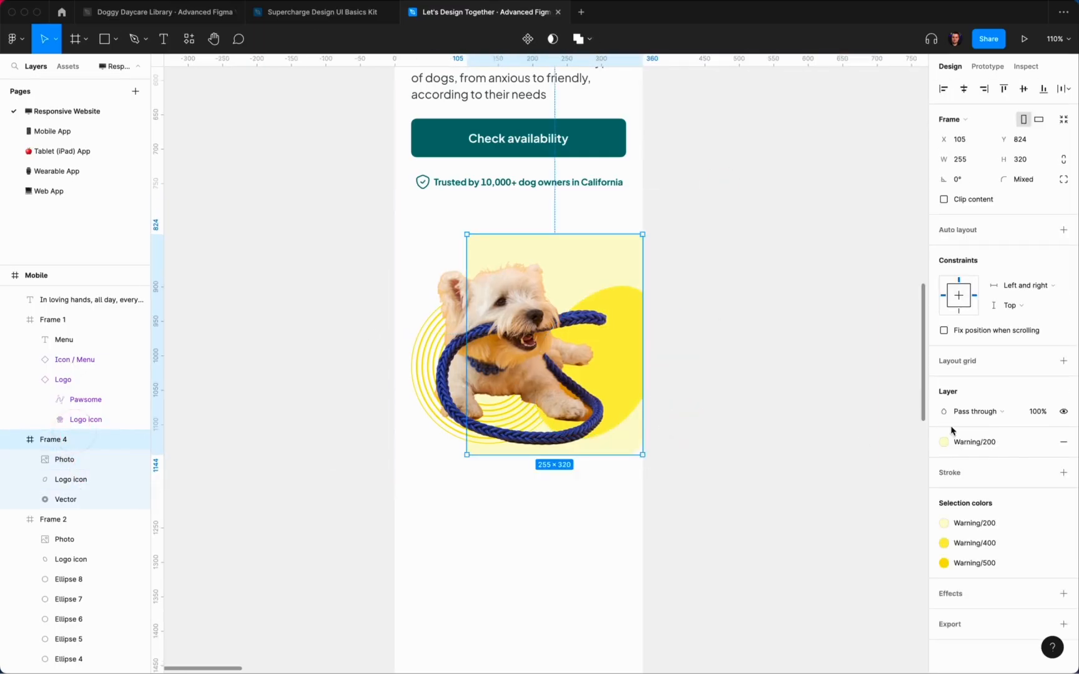
# Step: Try the Selection colors swatches Warning/500, Warning/200 and Info/500 on the decoration
pyautogui.click(978, 522)
pyautogui.click(871, 607)
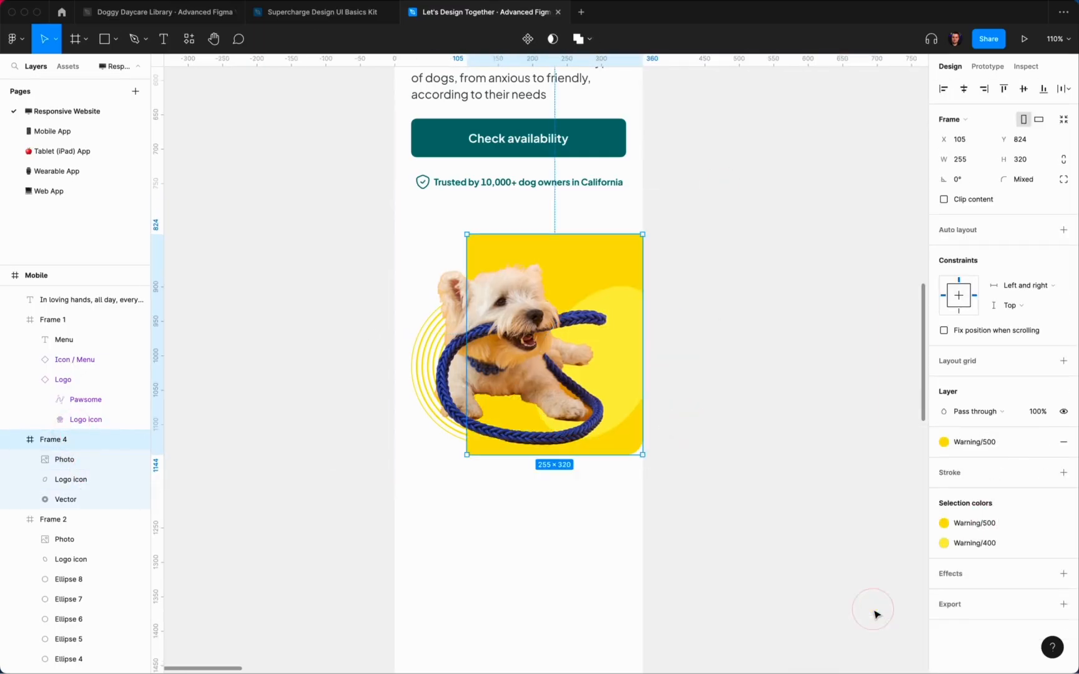
pyautogui.click(976, 547)
pyautogui.click(838, 608)
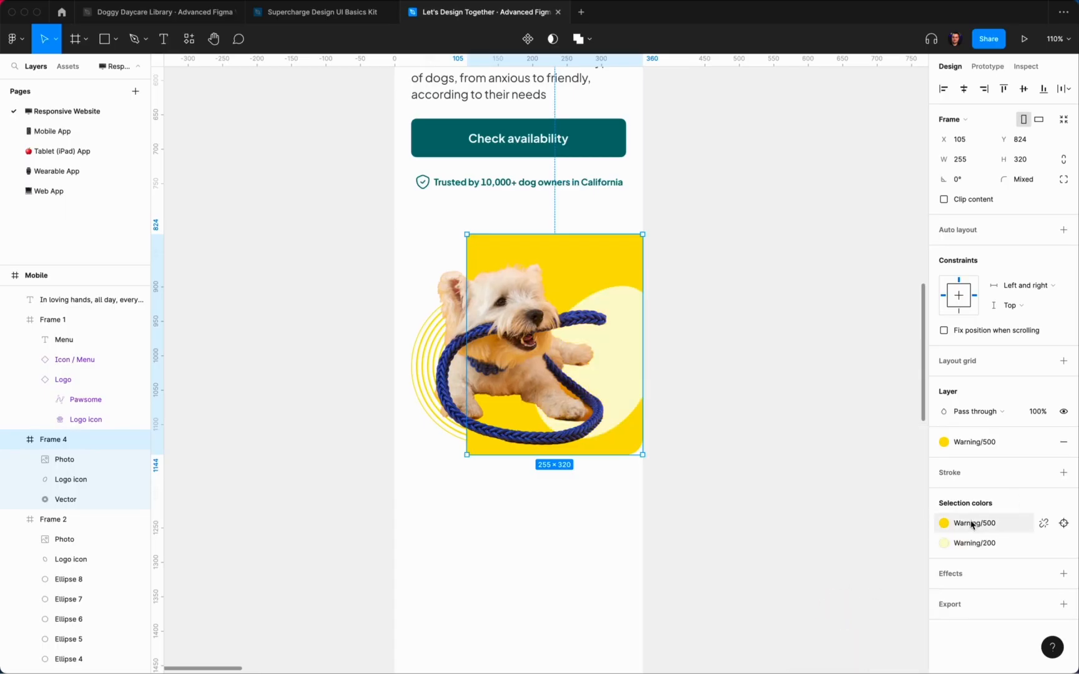
pyautogui.click(974, 543)
pyautogui.click(872, 564)
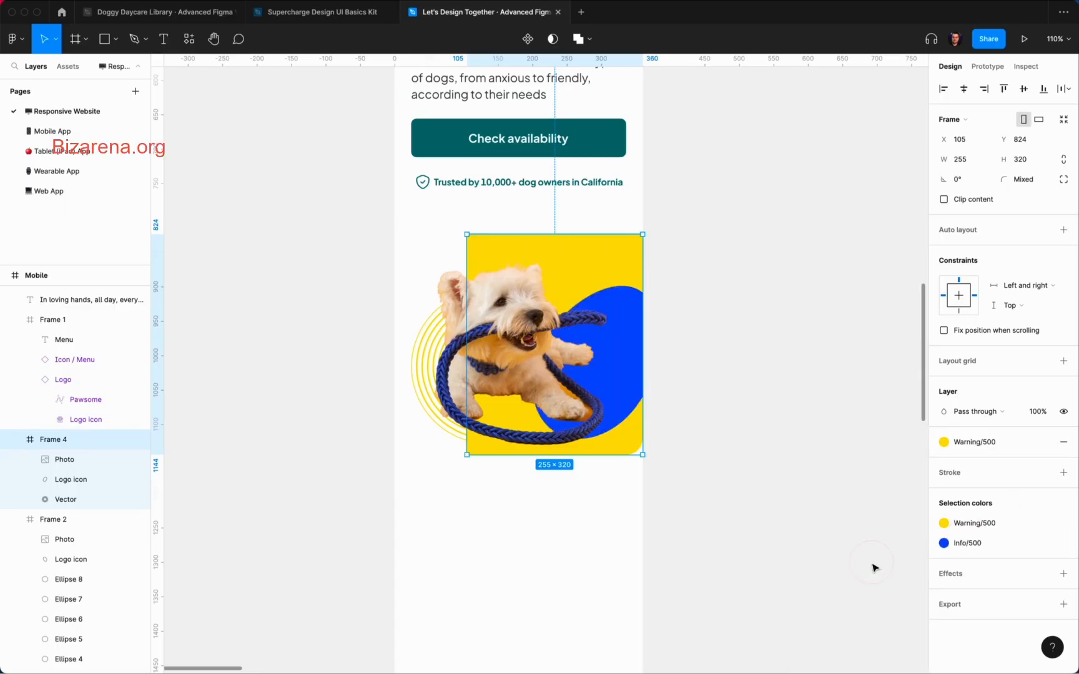
# Step: Delete the dog photo and set the decoration frame's backdrop to pale Warning/100
pyautogui.click(492, 360)
pyautogui.press('Delete')
pyautogui.keyDown('super'); pyautogui.click(592, 363); pyautogui.keyUp('super')
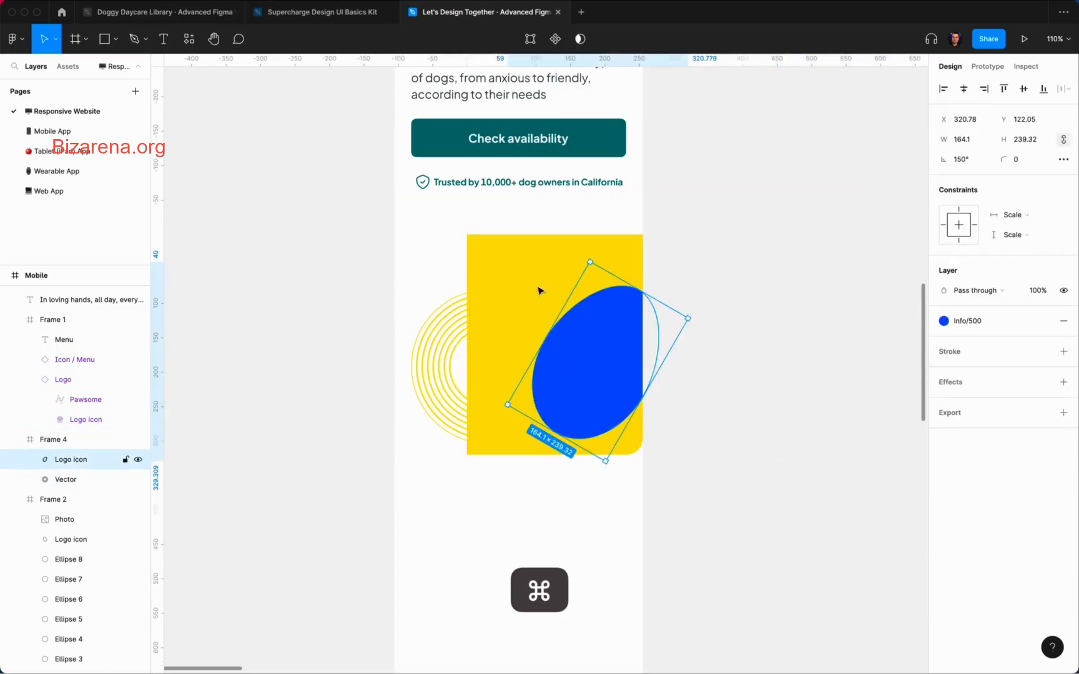
pyautogui.keyDown('super'); pyautogui.click(540, 290); pyautogui.keyUp('super')
pyautogui.click(968, 464)
pyautogui.click(955, 613)
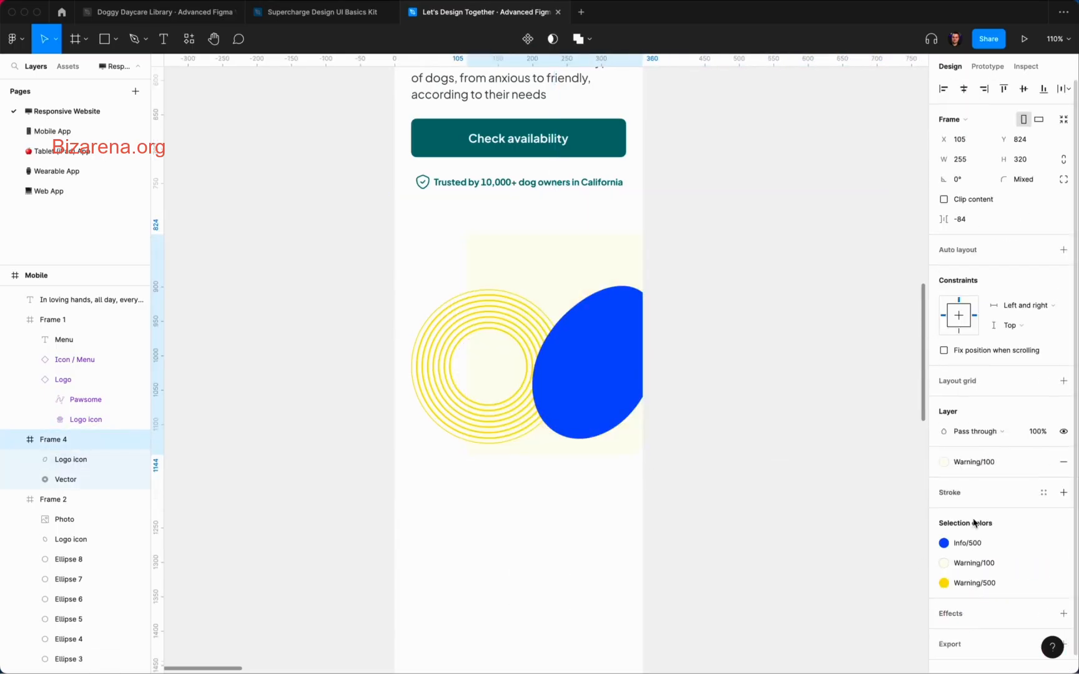
pyautogui.click(969, 465)
pyautogui.click(972, 613)
# Step: Turn the blob back to Warning/400, move it below the rings, and return to the Doggy Daycare Library
pyautogui.keyDown('super'); pyautogui.click(610, 377); pyautogui.keyUp('super')
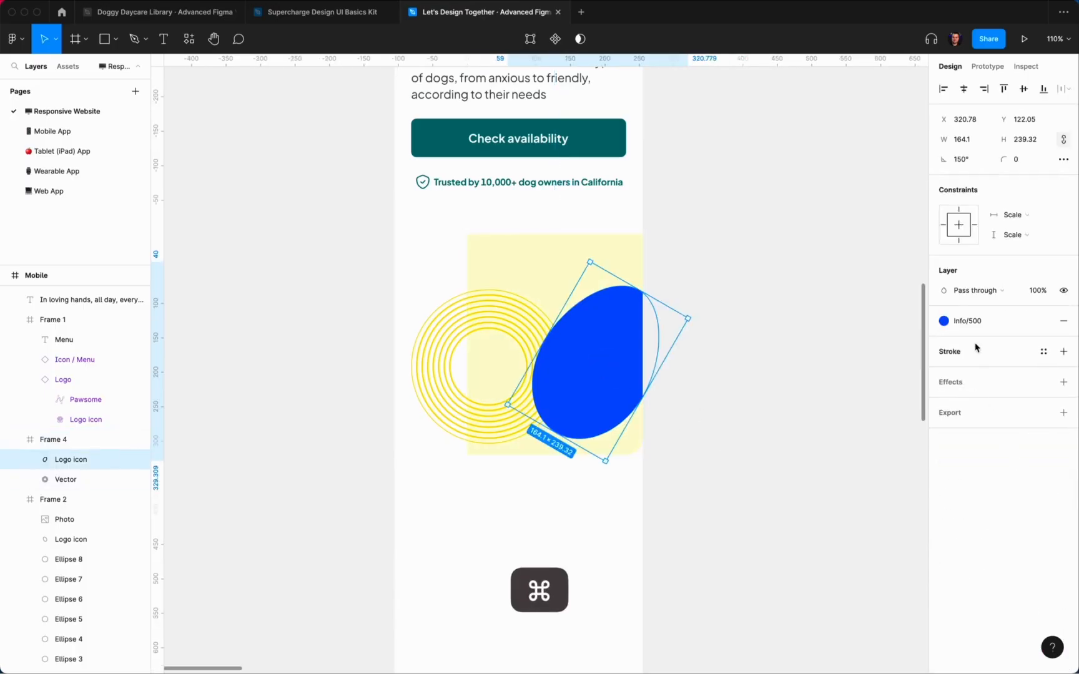
pyautogui.click(962, 321)
pyautogui.click(986, 507)
pyautogui.click(778, 359)
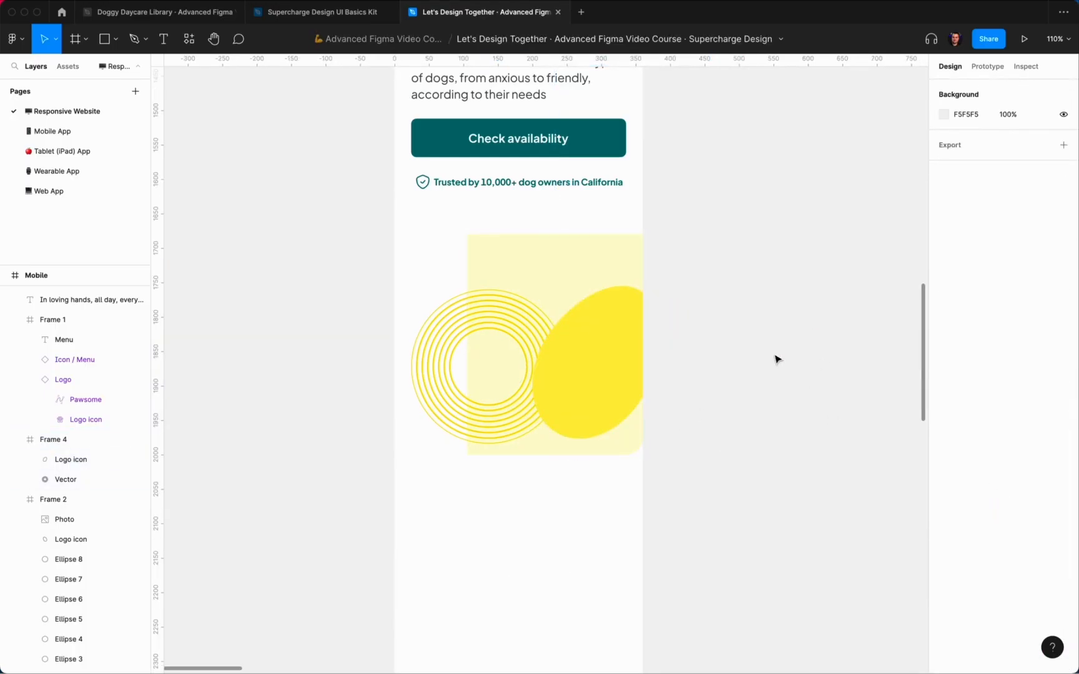
pyautogui.click(576, 370)
pyautogui.moveTo(71, 460); pyautogui.dragTo(65, 487)
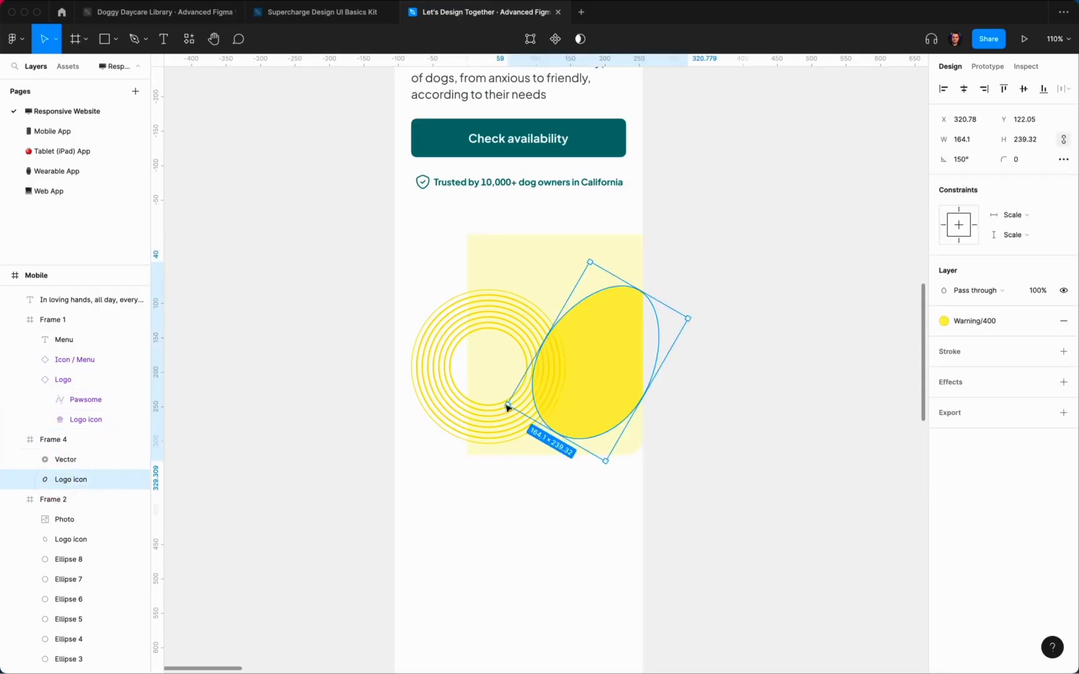
pyautogui.click(838, 281)
pyautogui.click(193, 12)
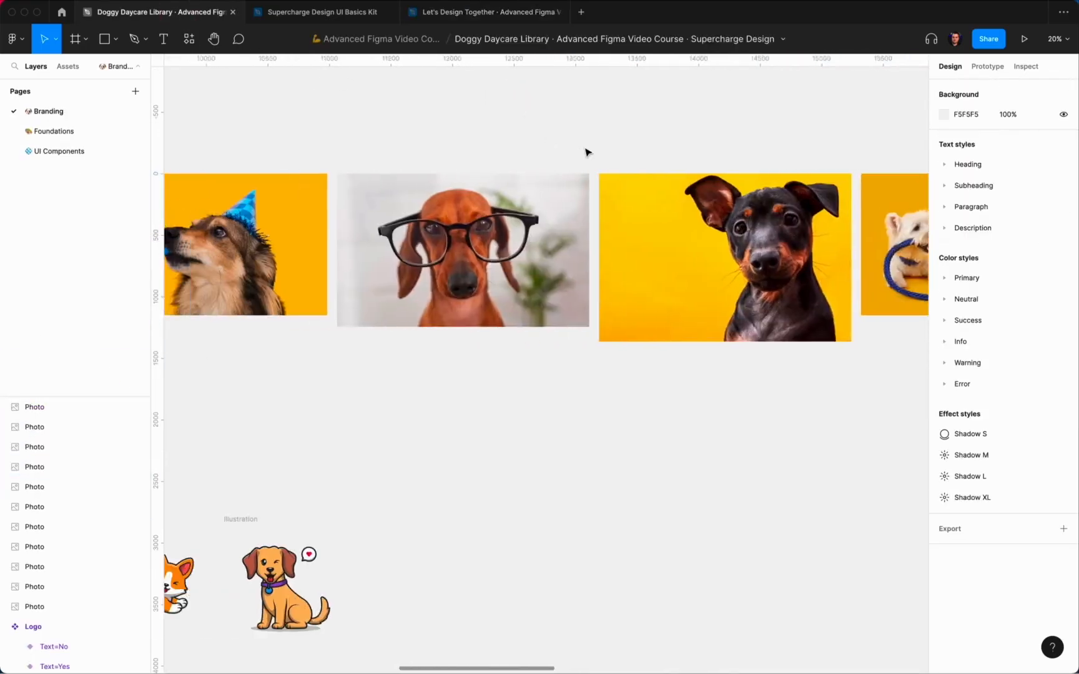
# Step: Copy the party-hat dog photo from the Doggy Daycare Library and paste it into Let's Design Together
pyautogui.hscroll(-6, 584, 151)
pyautogui.click(407, 248)
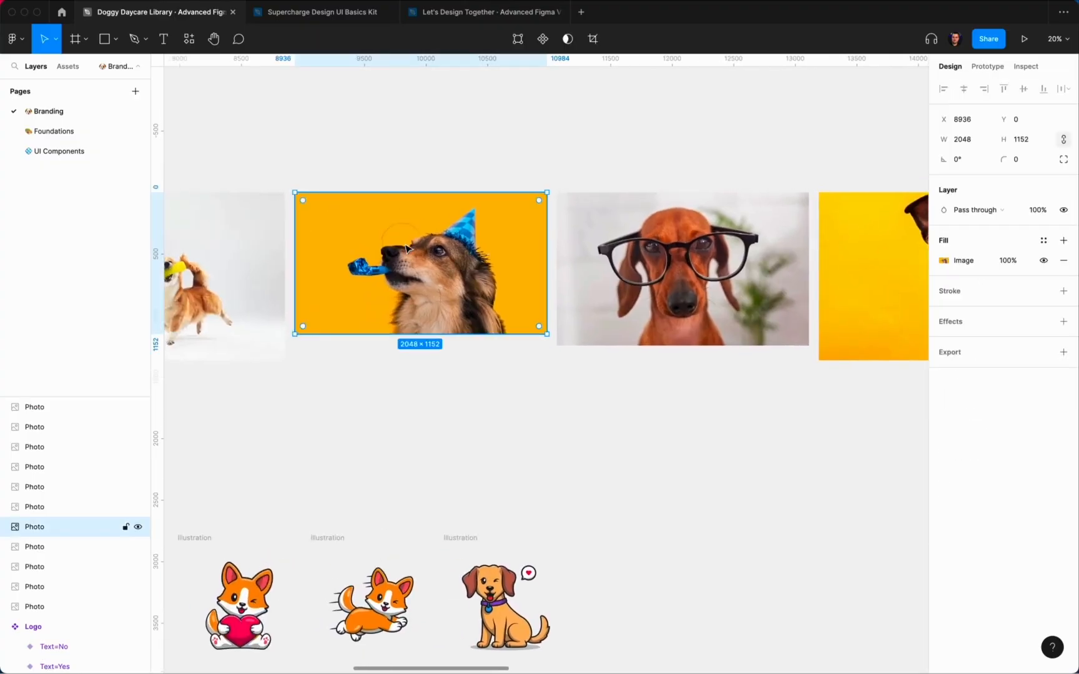
pyautogui.press('super+c')
pyautogui.hscroll(-20, 484, 161)
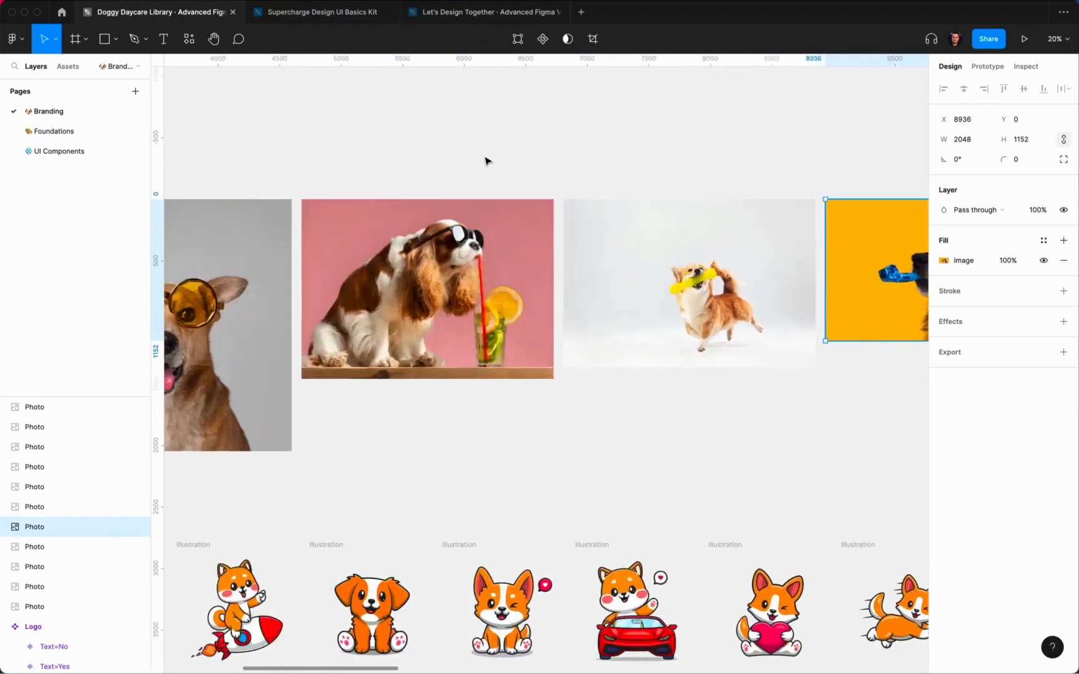
pyautogui.click(546, 23)
pyautogui.scroll(-5, 646, 264)
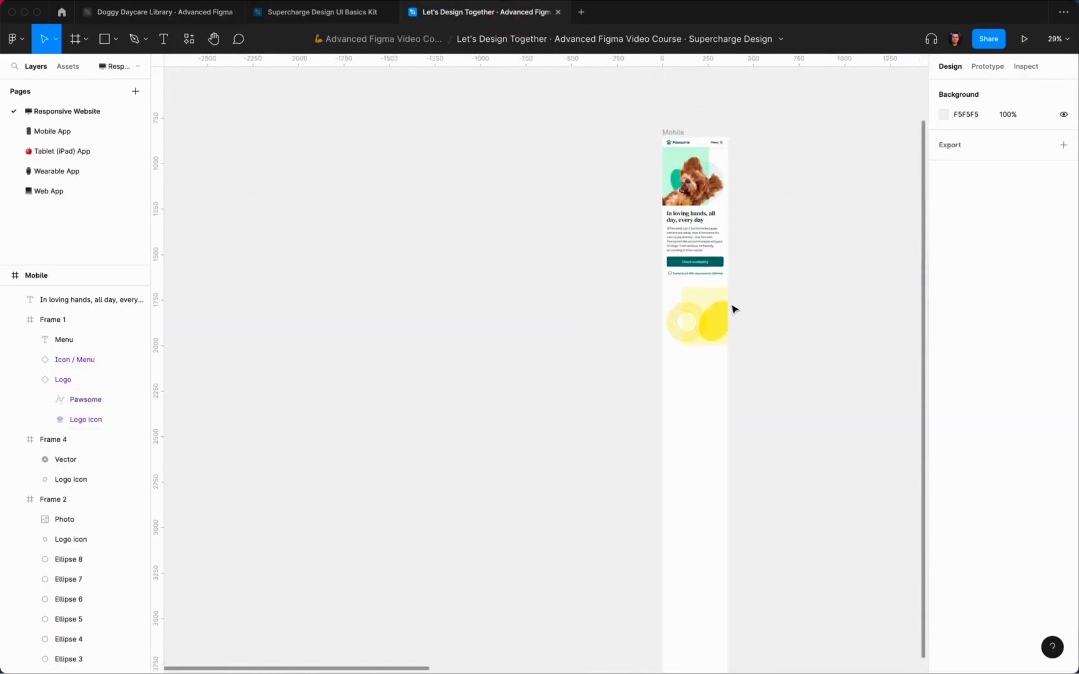
pyautogui.press('super+v')
# Step: Strip the photo's orange background with the Remove BG plugin, then cut the cut-out photo
pyautogui.rightClick(651, 310)
pyautogui.moveTo(753, 560)
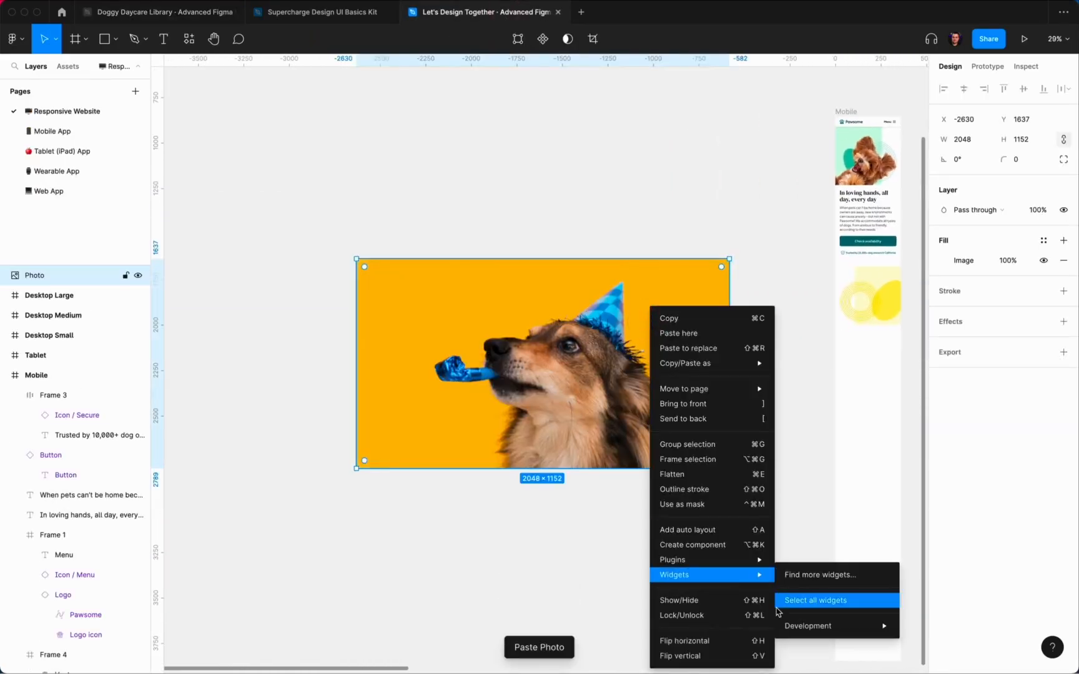
pyautogui.moveTo(831, 348)
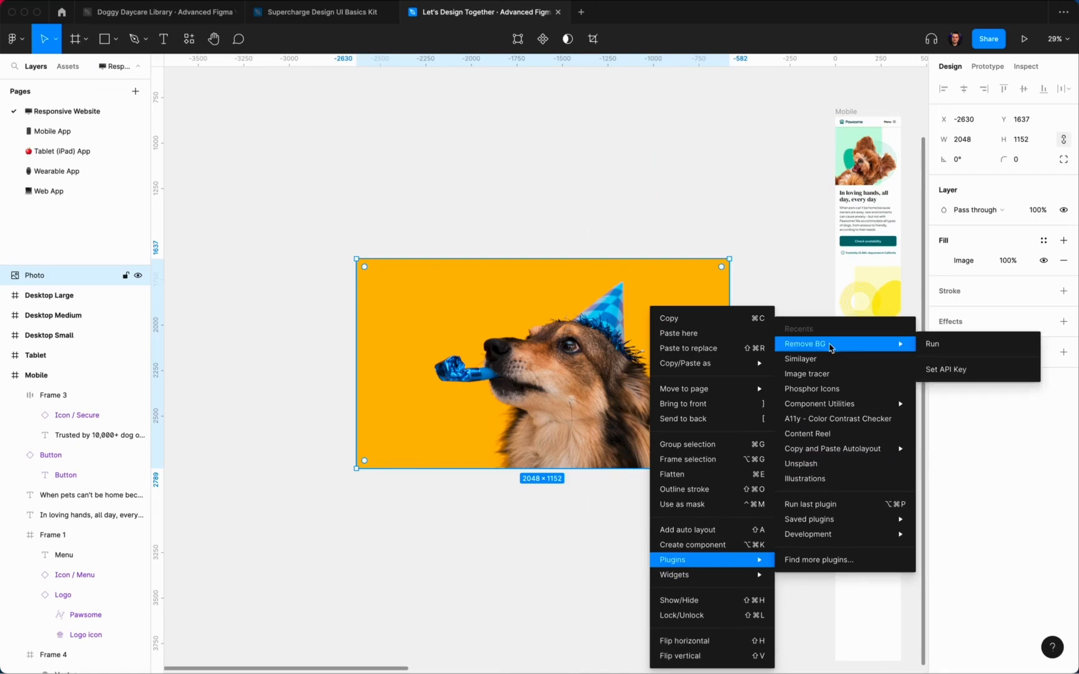
pyautogui.click(960, 349)
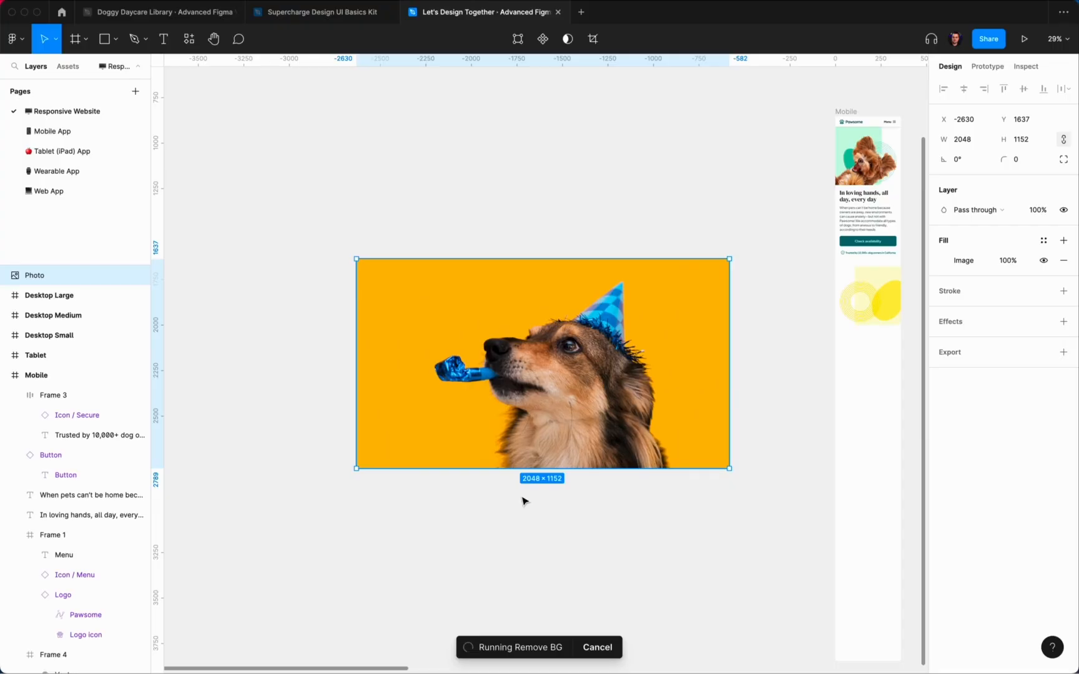
pyautogui.hscroll(2, 524, 501)
pyautogui.press('super+x')
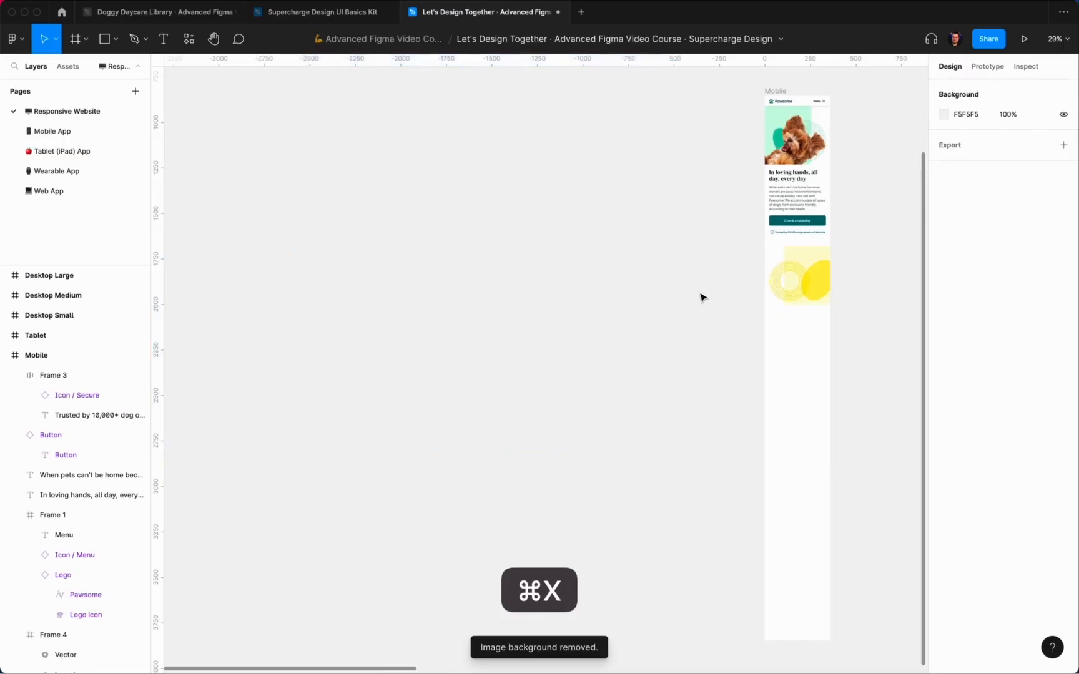
pyautogui.hscroll(2, 700, 296)
pyautogui.scroll(5, 702, 256)
# Step: Paste the dog photo into Frame 4 at 320 px tall, centred horizontally and bottom-aligned
pyautogui.click(691, 224)
pyautogui.press('super+v')
pyautogui.scroll(-5, 696, 227)
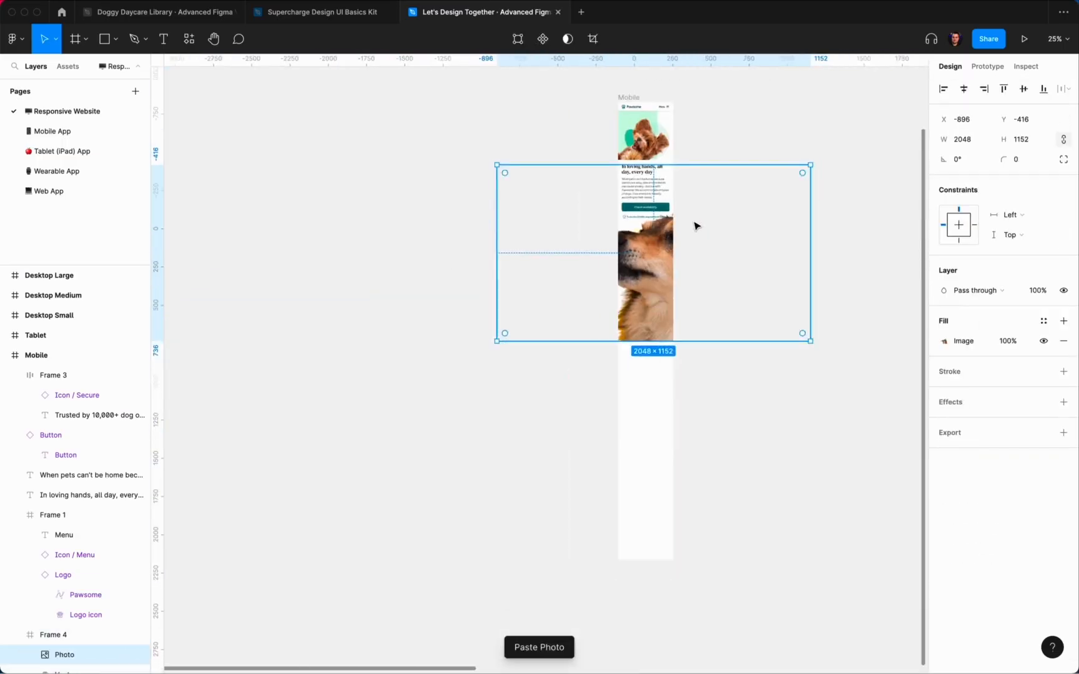
pyautogui.write('480')
pyautogui.press('Return')
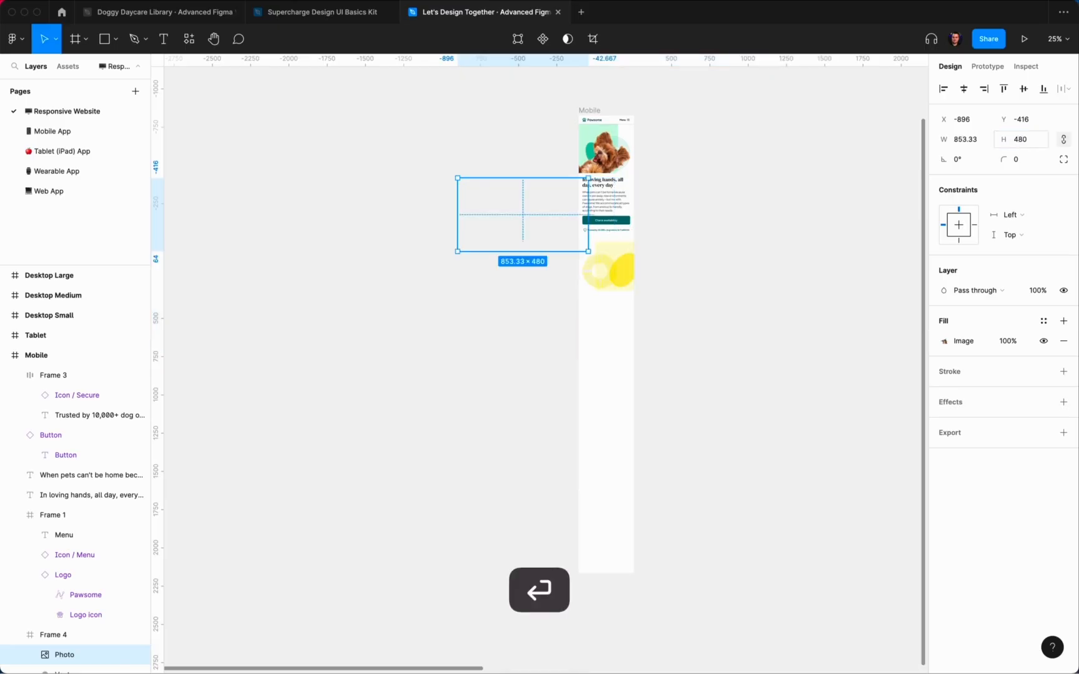
pyautogui.click(967, 89)
pyautogui.click(1045, 90)
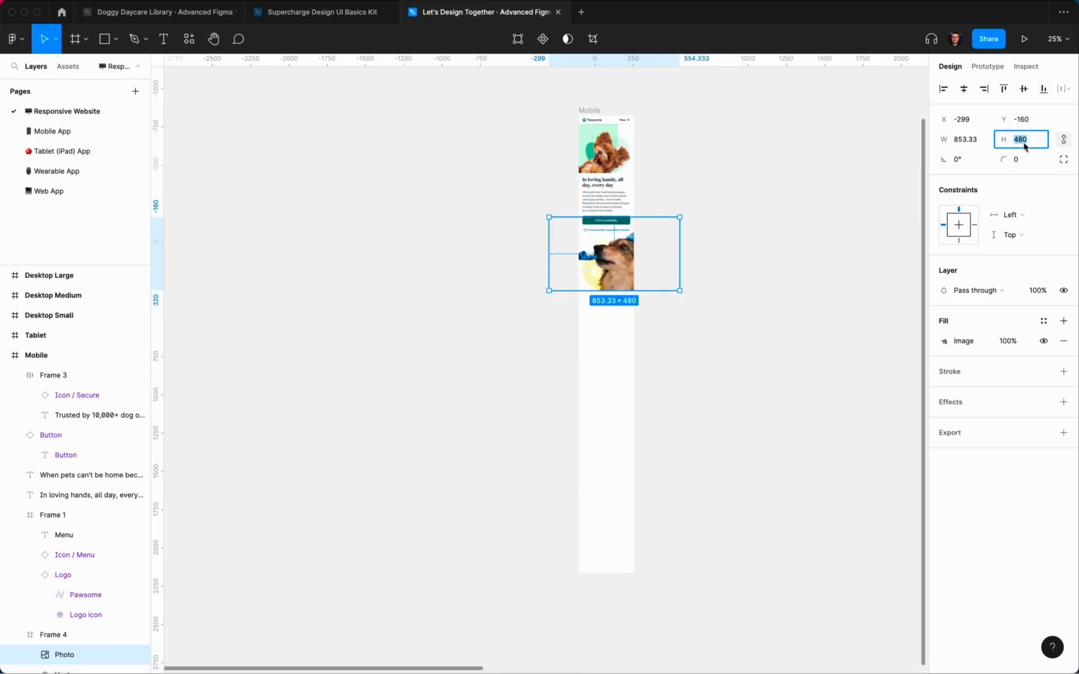
pyautogui.write('320')
pyautogui.press('Return')
pyautogui.click(969, 94)
pyautogui.click(1044, 92)
# Step: Shift the photo left past Frame 4's edge to X −239, overlapping the rings and blob
pyautogui.scroll(5, 613, 253)
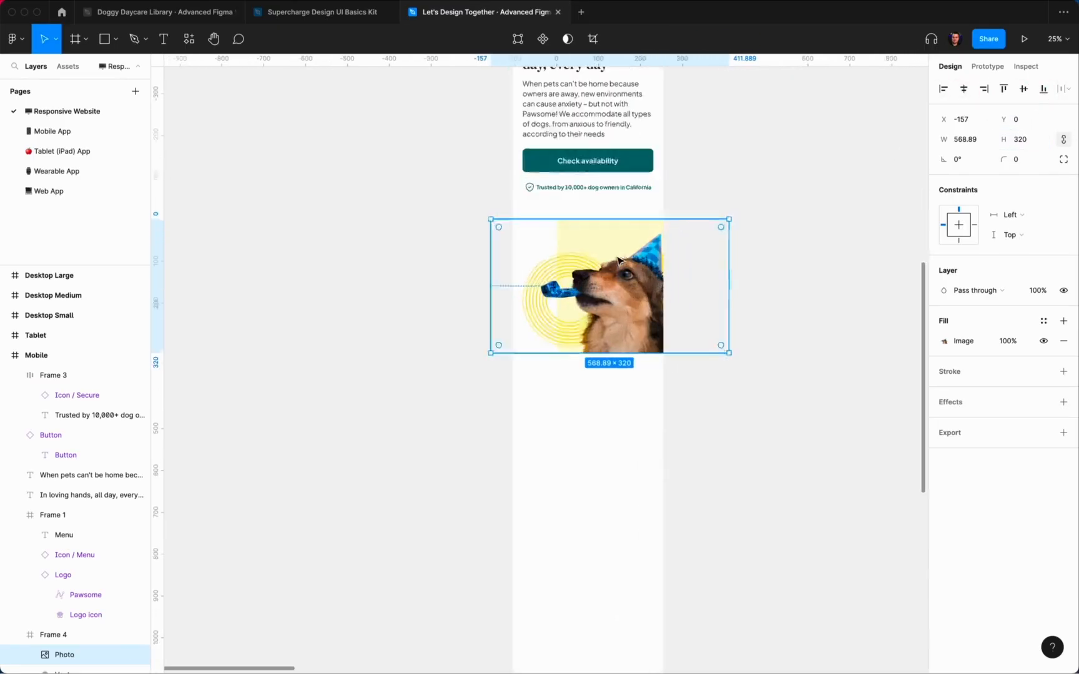
pyautogui.moveTo(637, 302); pyautogui.dragTo(573, 314)
pyautogui.hotkey('shift', 'Right')
pyautogui.hotkey('shift', 'Right')
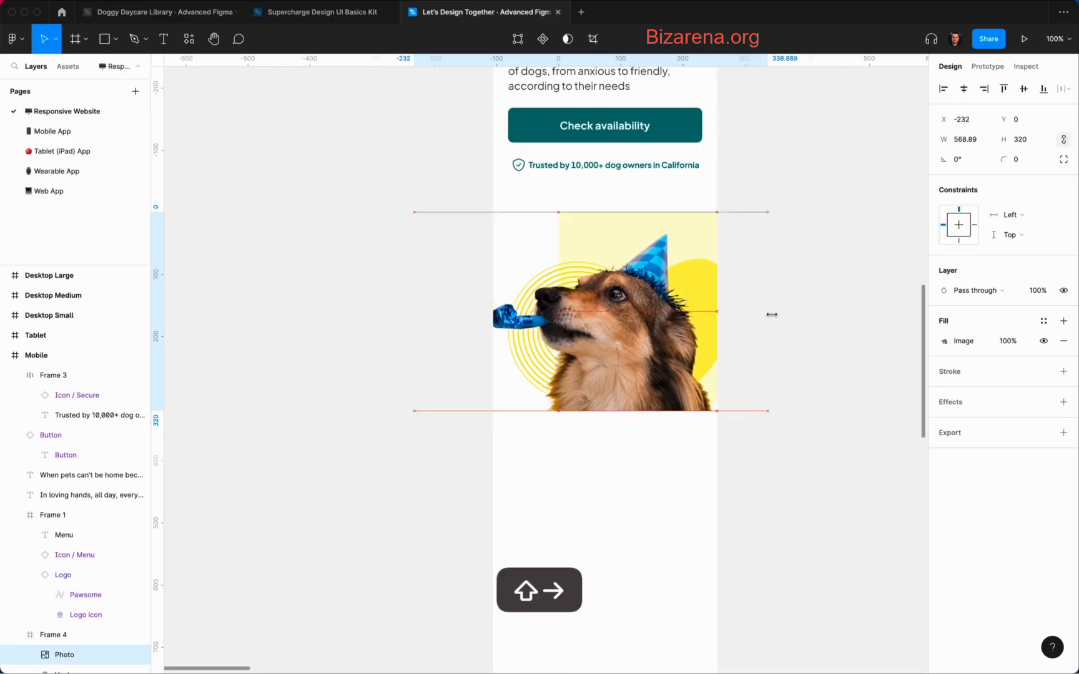
pyautogui.hotkey('shift', 'Left')
pyautogui.hotkey('shift', 'Right')
pyautogui.hotkey('shift', 'Left')
pyautogui.press('Right')
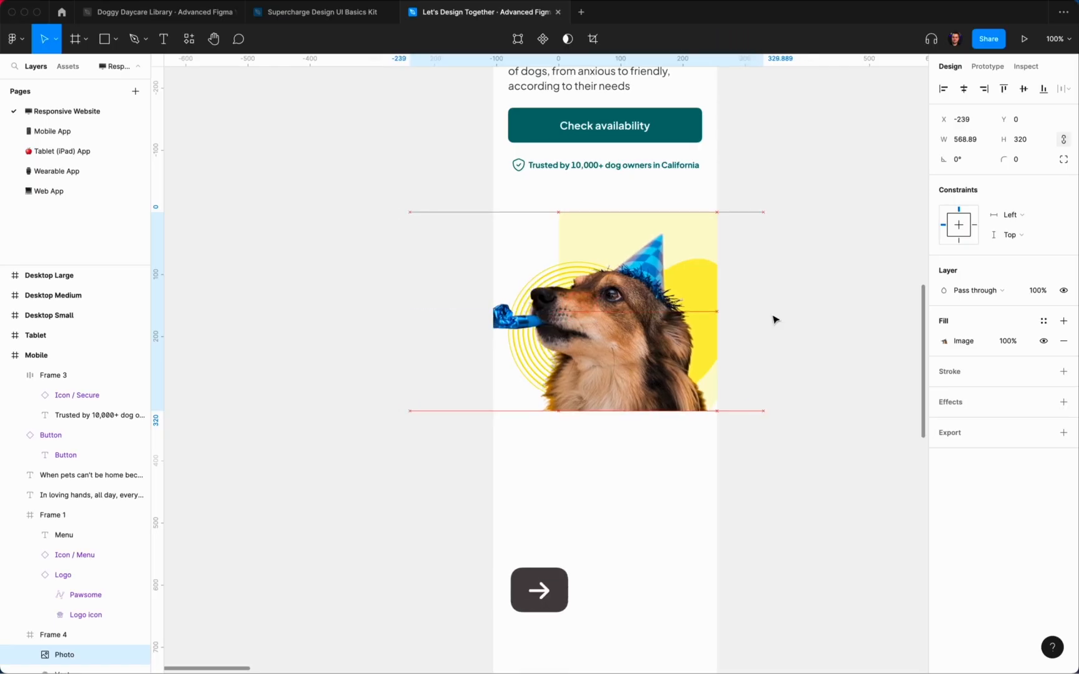
pyautogui.click(773, 319)
pyautogui.scroll(2, 891, 270)
pyautogui.hscroll(-1, 891, 270)
pyautogui.scroll(-3, 891, 272)
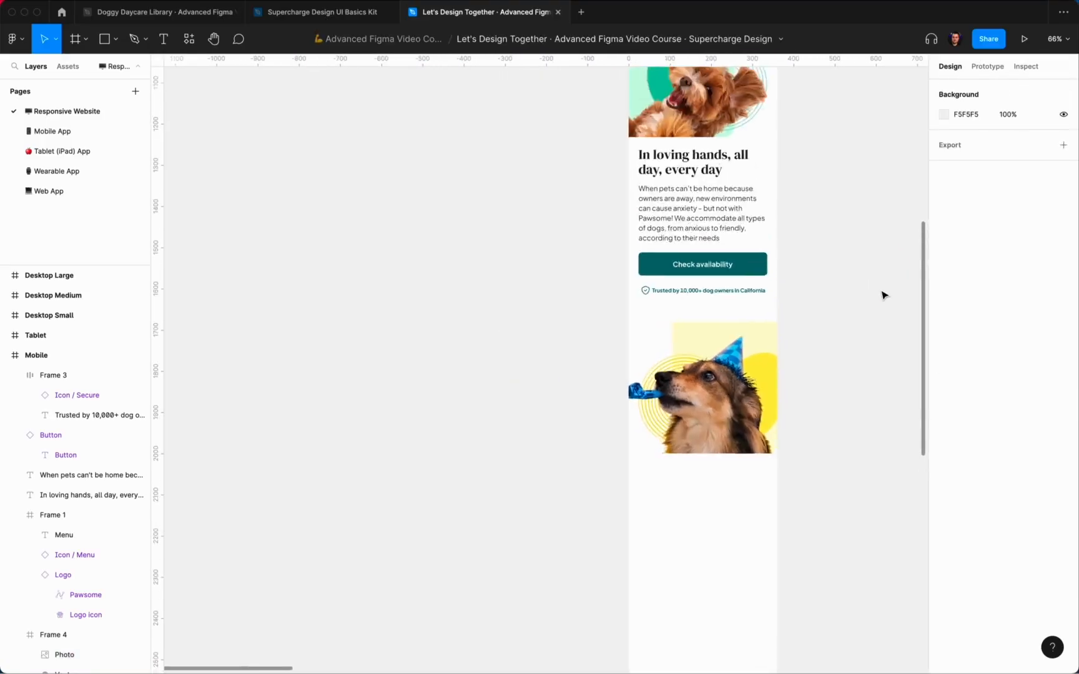
pyautogui.scroll(2, 885, 293)
pyautogui.scroll(-2, 889, 292)
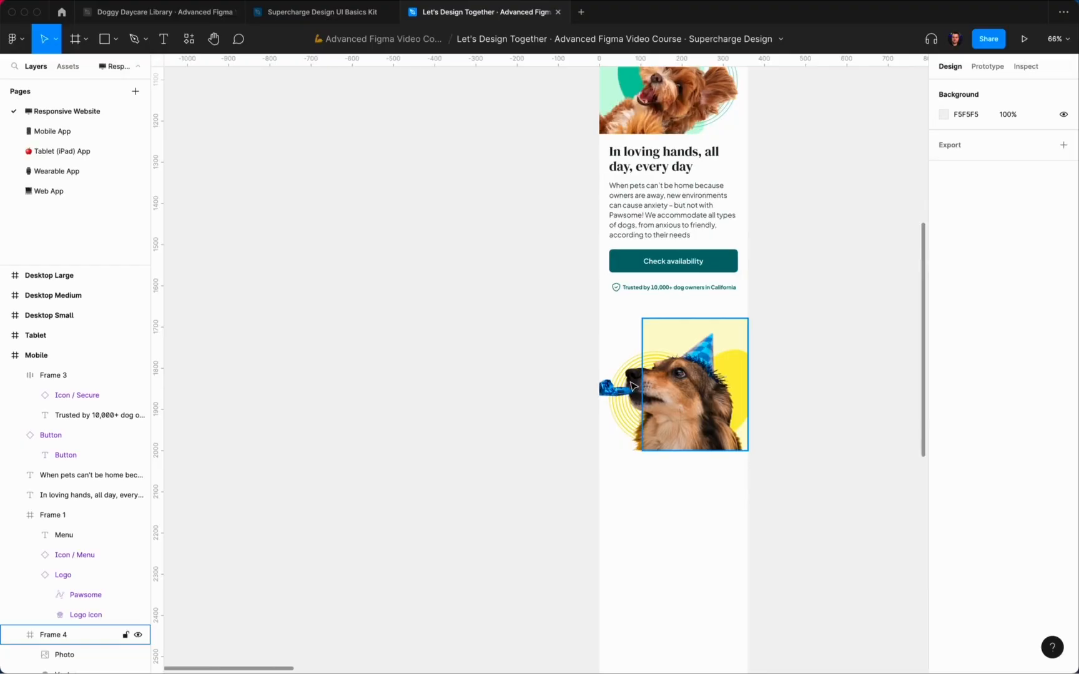
pyautogui.scroll(2, 822, 318)
pyautogui.scroll(3, 821, 317)
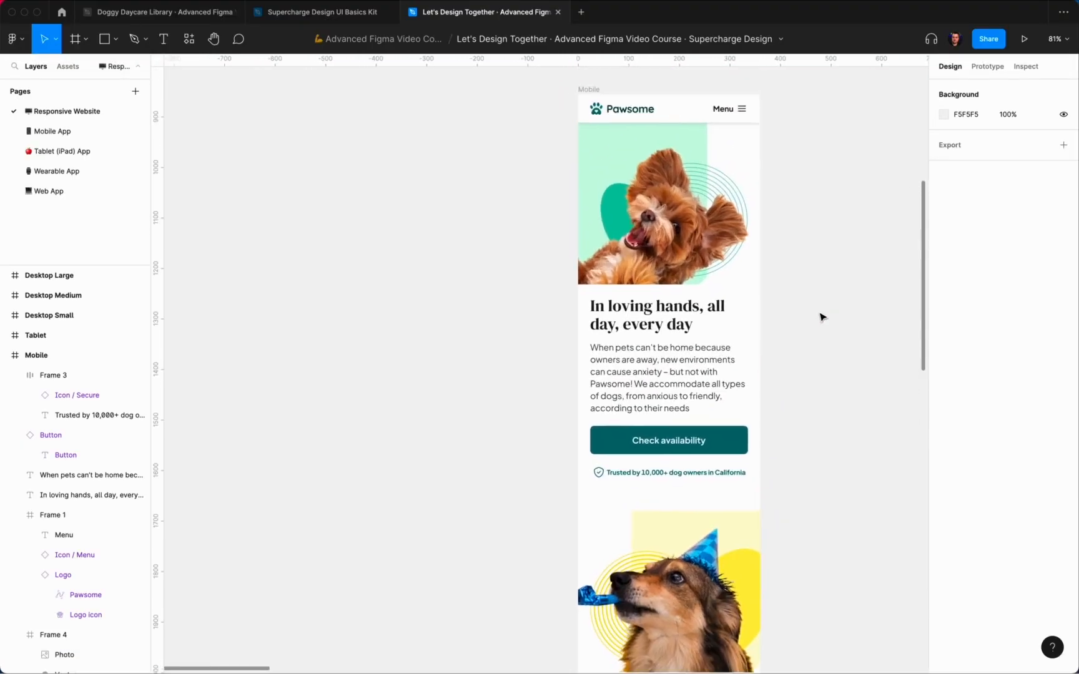
pyautogui.scroll(-10, 821, 317)
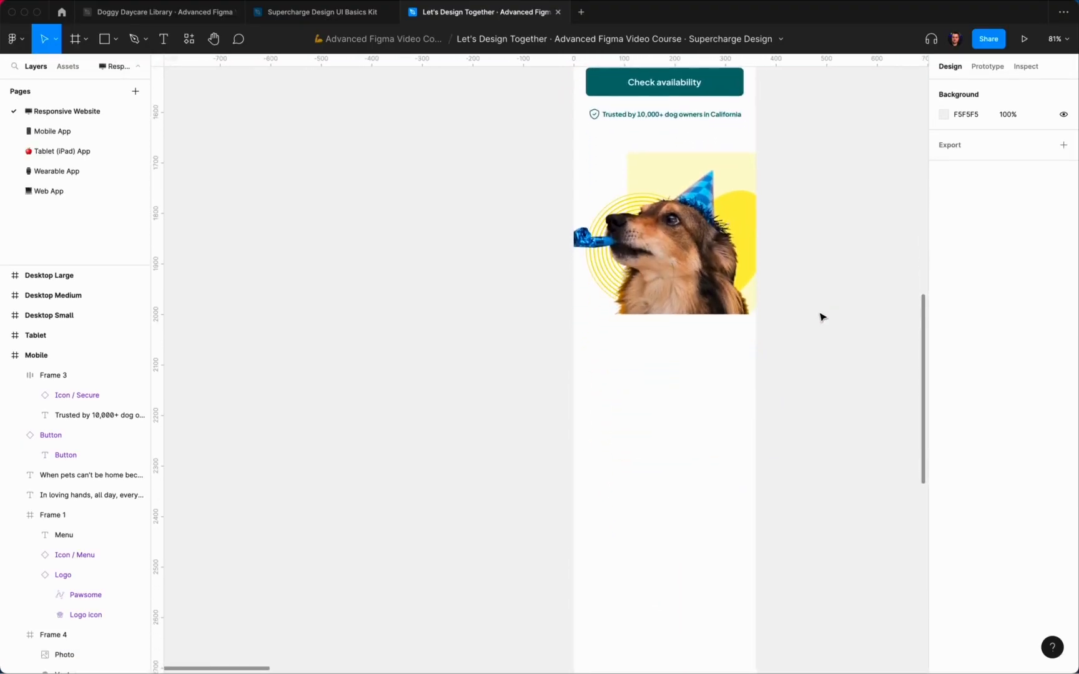
pyautogui.scroll(5, 821, 317)
pyautogui.hscroll(1, 821, 317)
# Step: Duplicate the 'In loving hands' heading and move the copy below the dog photo
pyautogui.click(639, 125)
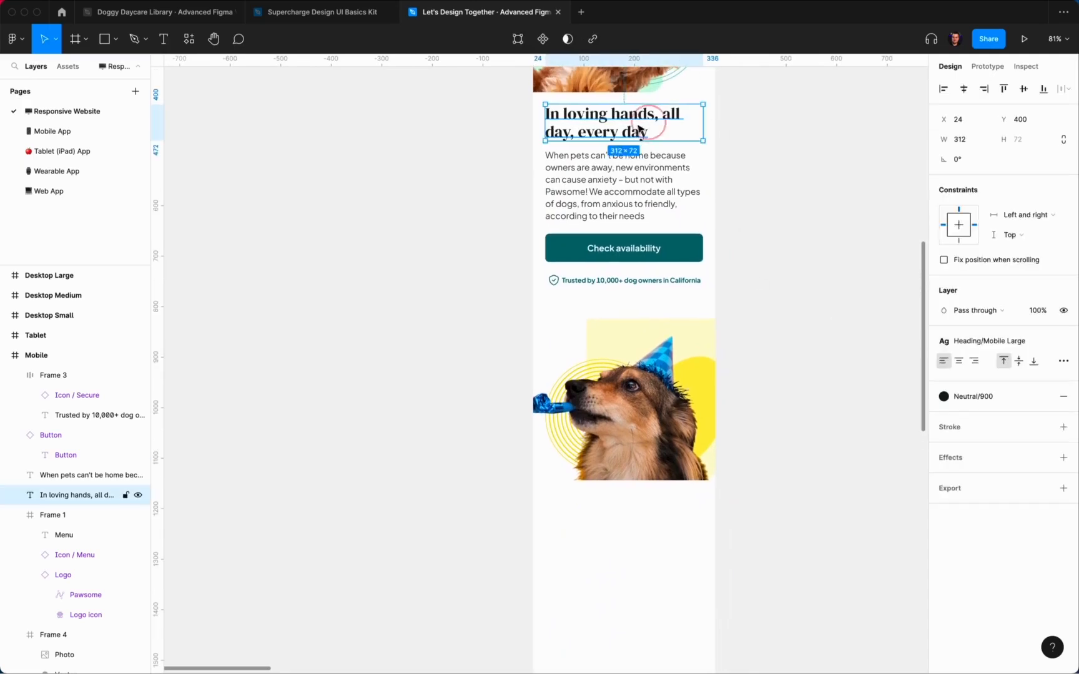
pyautogui.press('cmd+d')
pyautogui.moveTo(639, 129); pyautogui.dragTo(612, 512)
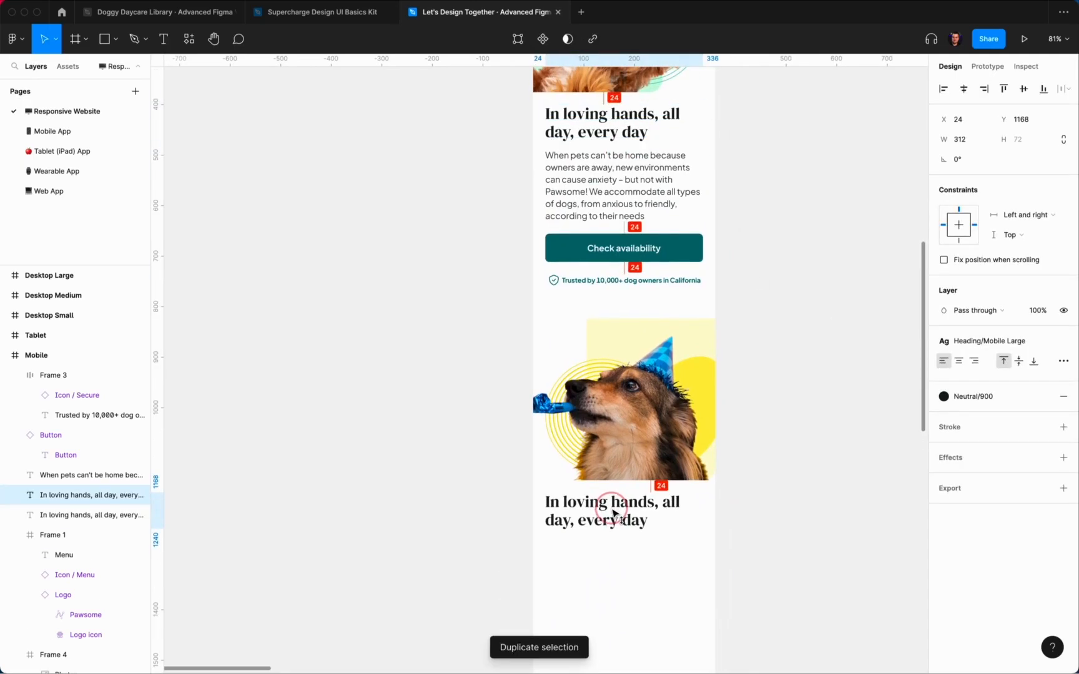
pyautogui.click(988, 342)
pyautogui.click(987, 494)
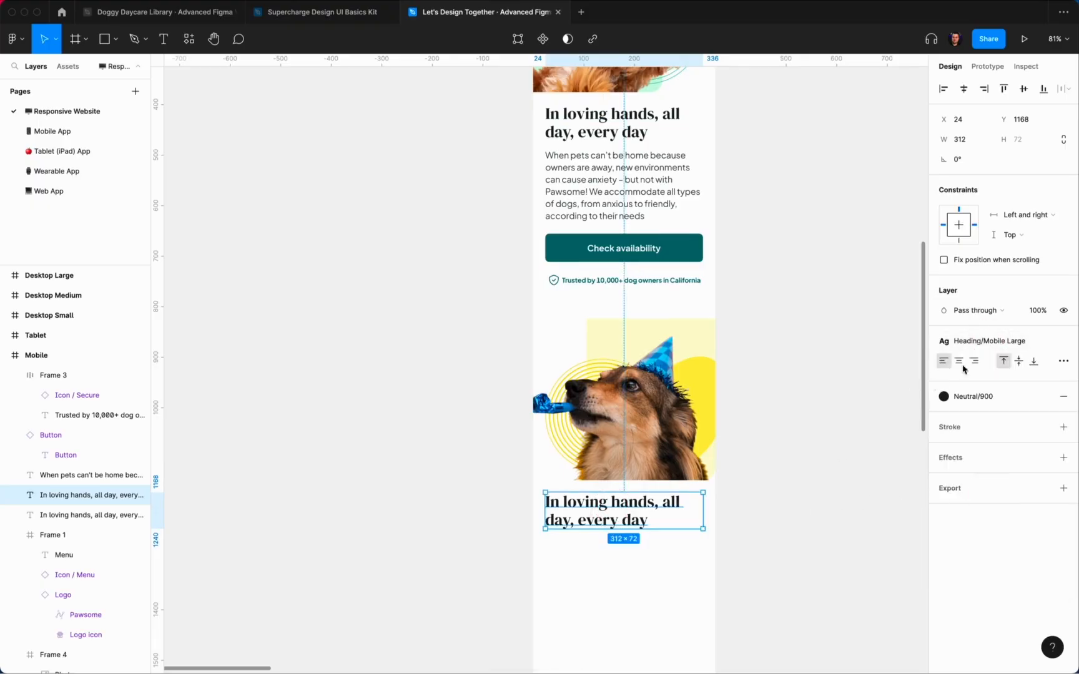
pyautogui.click(991, 346)
pyautogui.click(986, 506)
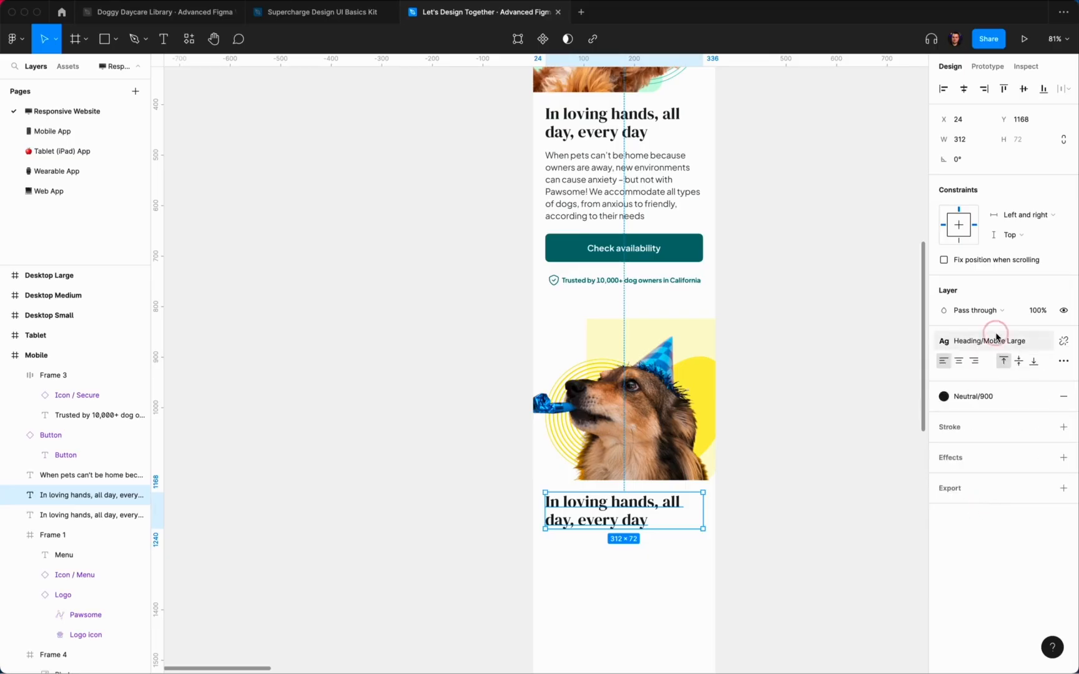
pyautogui.click(997, 337)
pyautogui.click(983, 504)
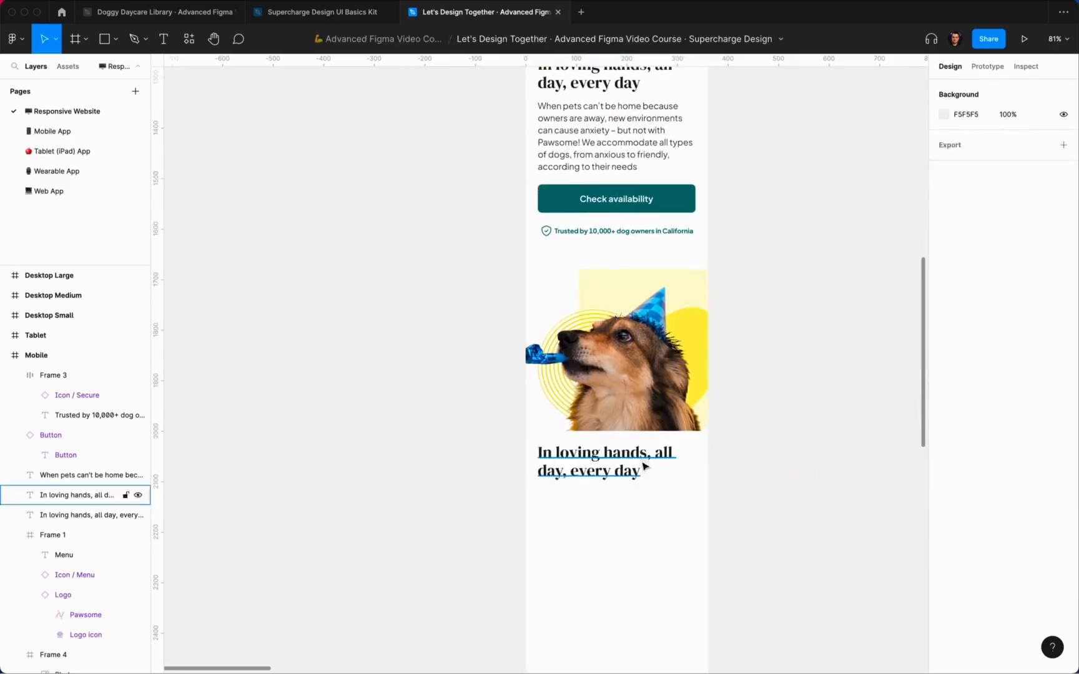
# Step: Apply the Heading/Mobile Small text style to the copied heading
pyautogui.click(646, 462)
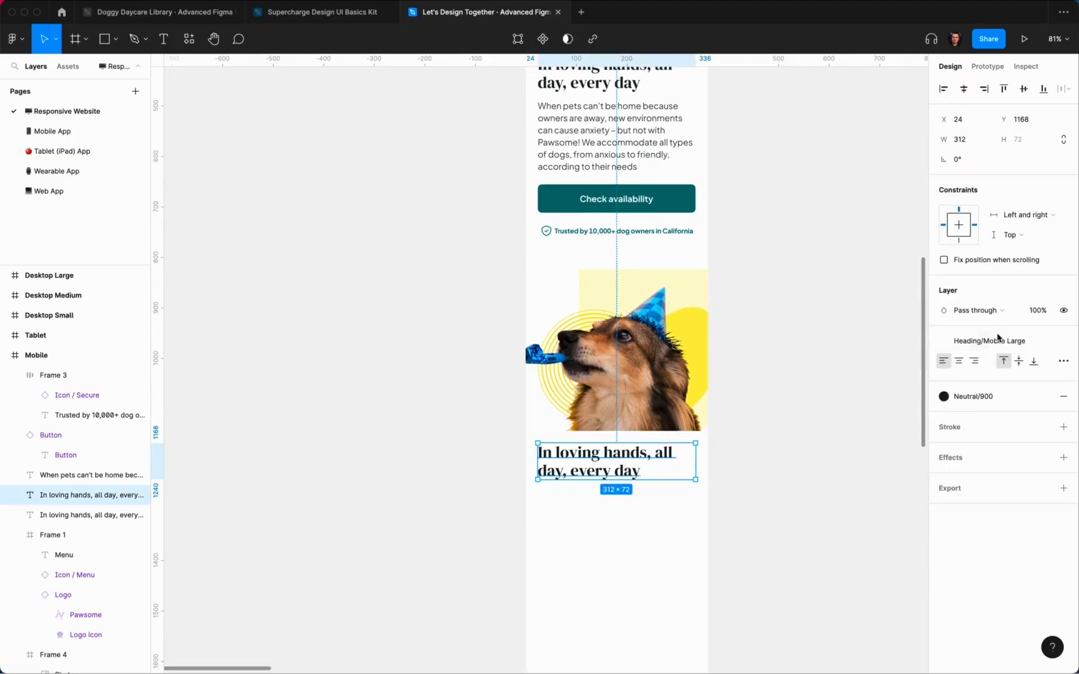
pyautogui.click(997, 337)
pyautogui.click(976, 504)
pyautogui.click(1008, 347)
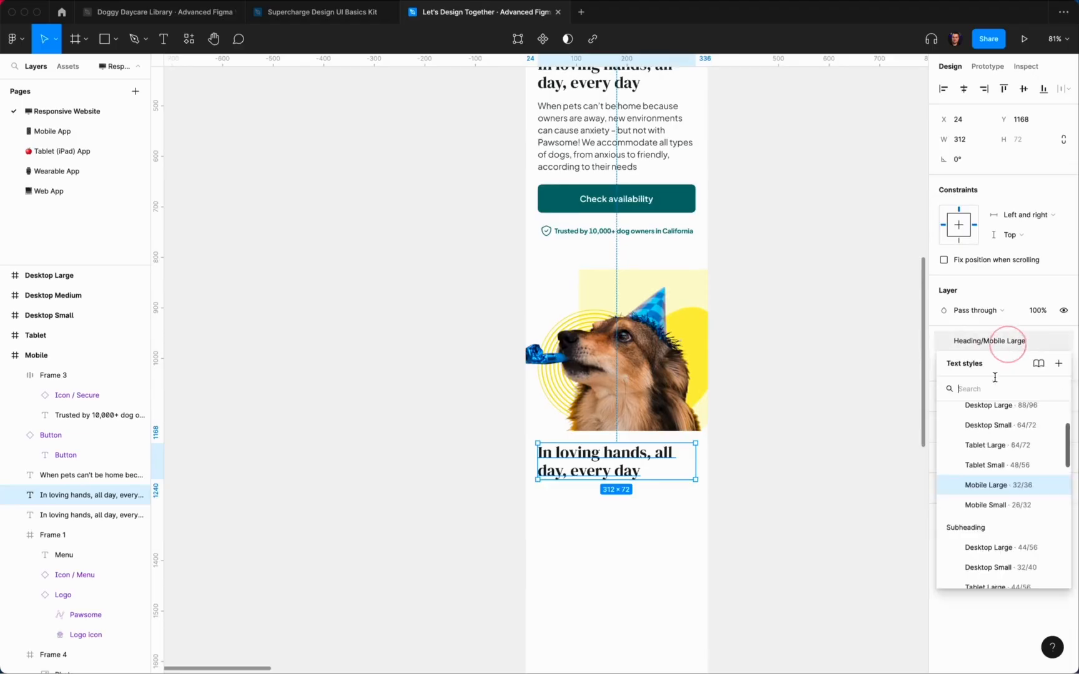
pyautogui.click(999, 446)
pyautogui.click(802, 406)
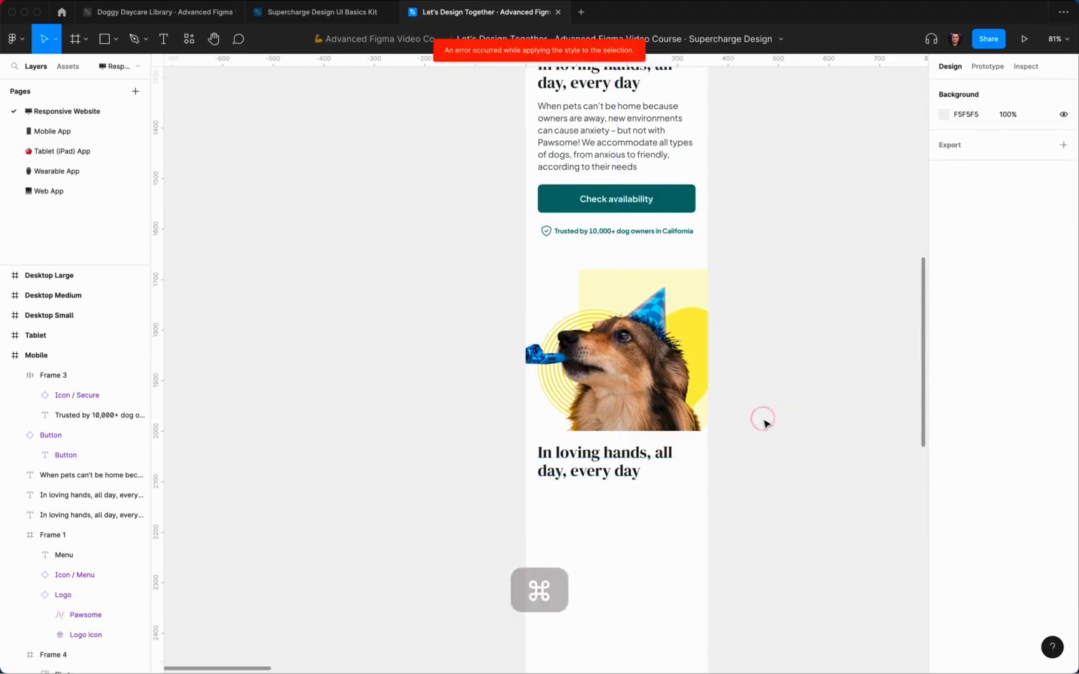
pyautogui.scroll(5, 764, 419)
pyautogui.click(667, 398)
pyautogui.click(975, 340)
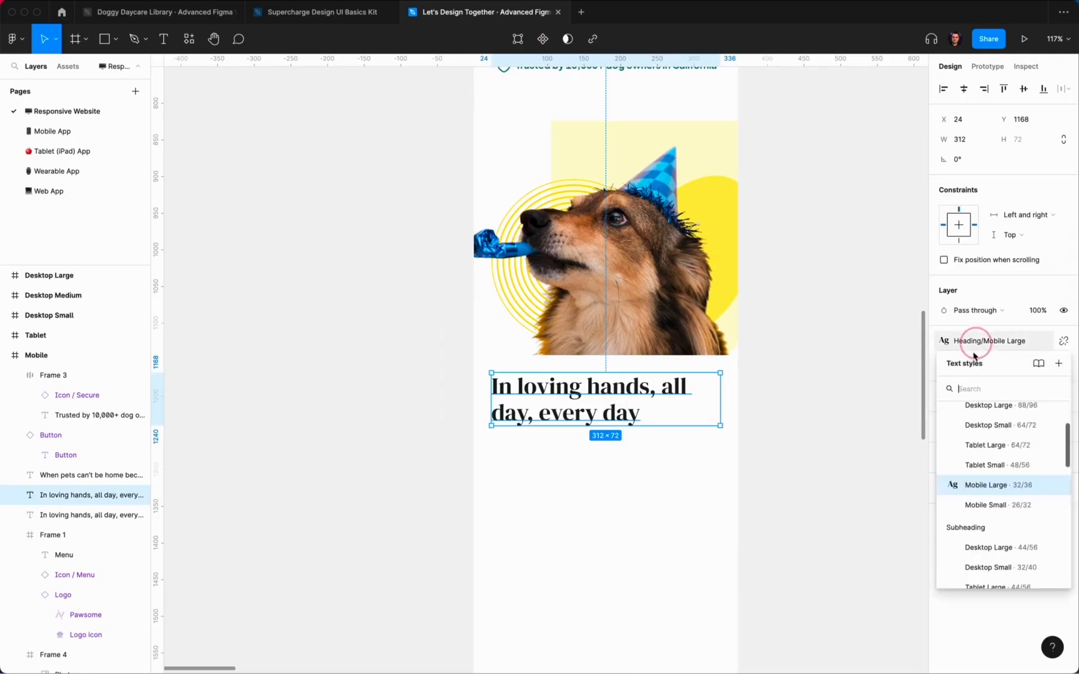
pyautogui.click(992, 504)
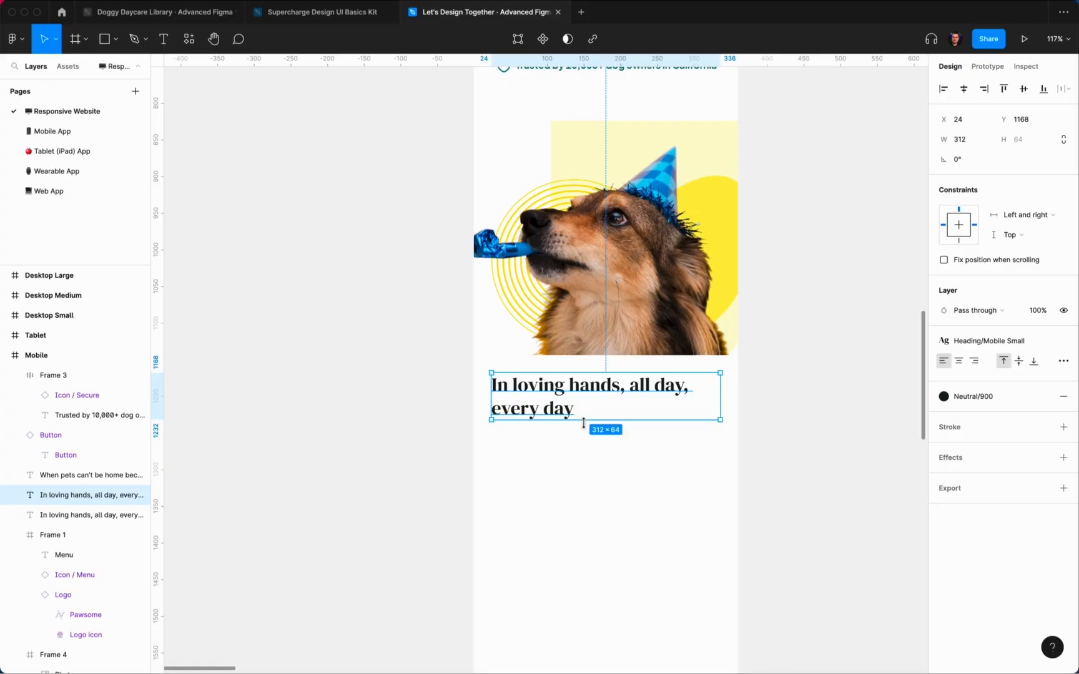
# Step: Retype the heading as 'The best-rated dog daycares in California'
pyautogui.press('Return')
pyautogui.write('The best-rated')
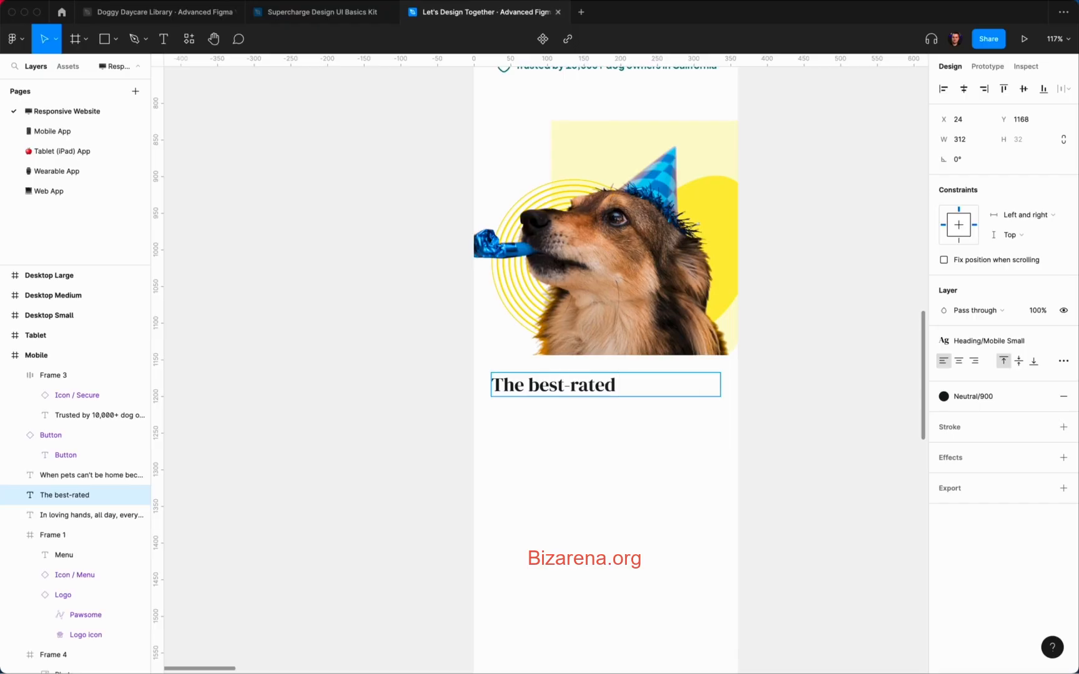
pyautogui.write(' dog daycar')
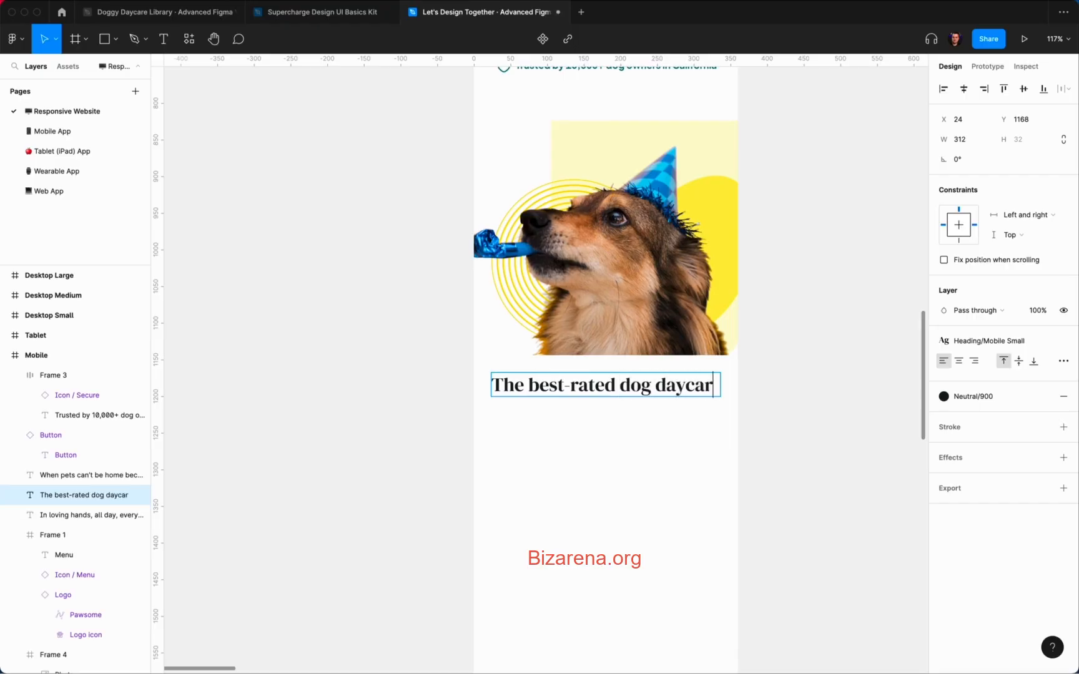
pyautogui.write('e')
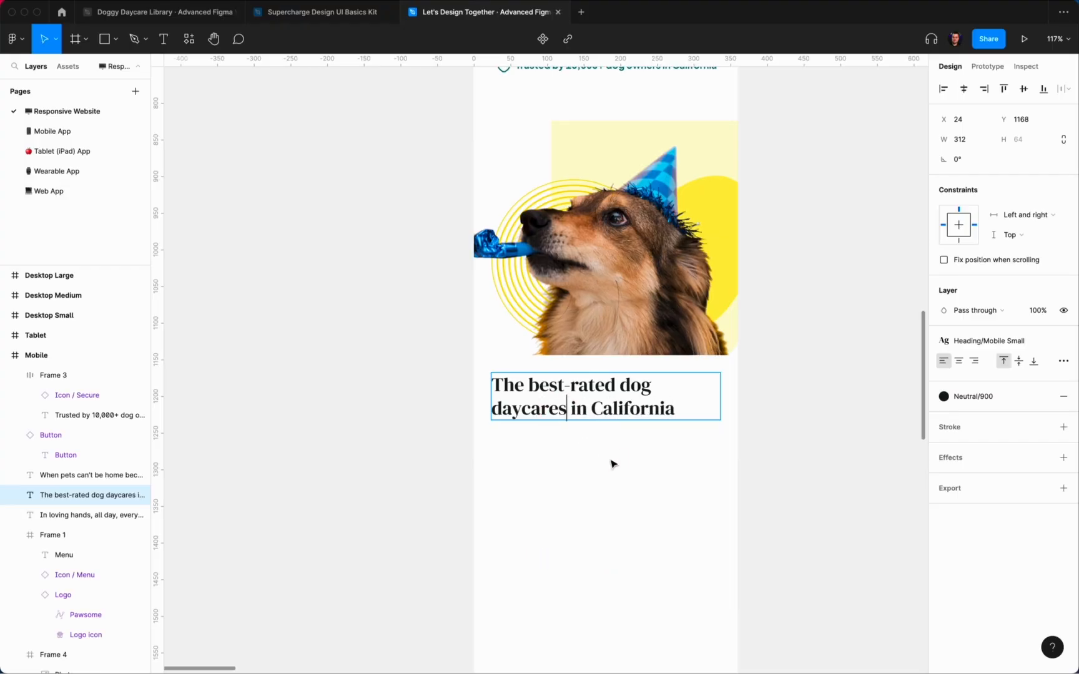
pyautogui.click(674, 467)
pyautogui.scroll(-5, 674, 465)
pyautogui.click(647, 425)
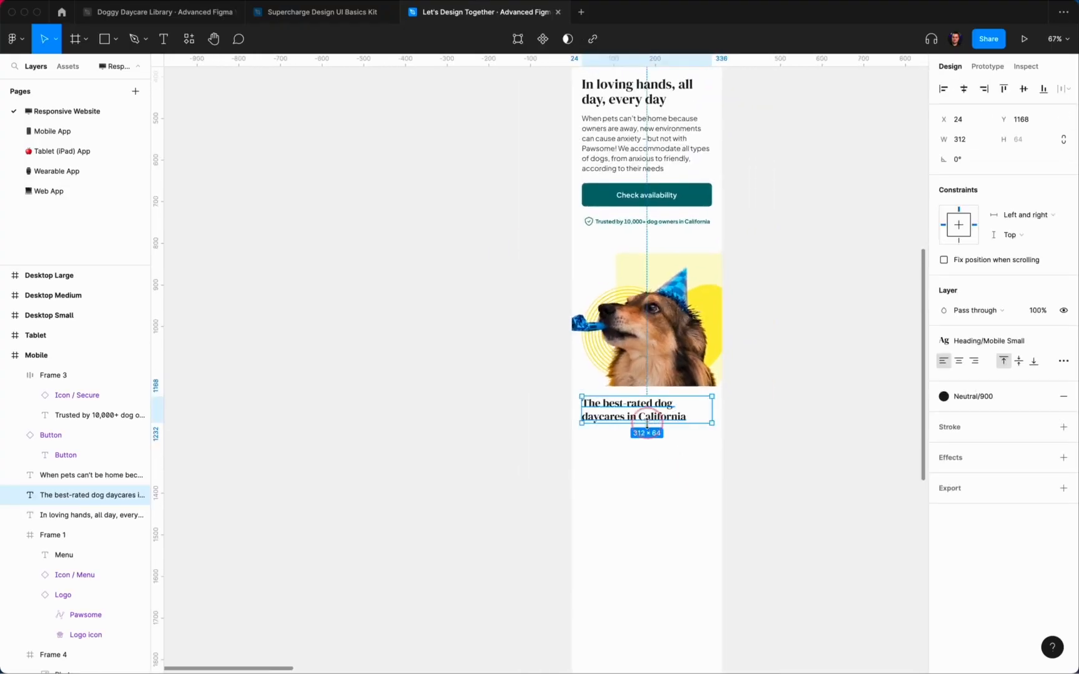
pyautogui.scroll(-2, 647, 425)
# Step: Duplicate the intro paragraph and place the copy just below the new heading
pyautogui.click(607, 174)
pyautogui.press('super+d')
pyautogui.moveTo(615, 164); pyautogui.dragTo(615, 482)
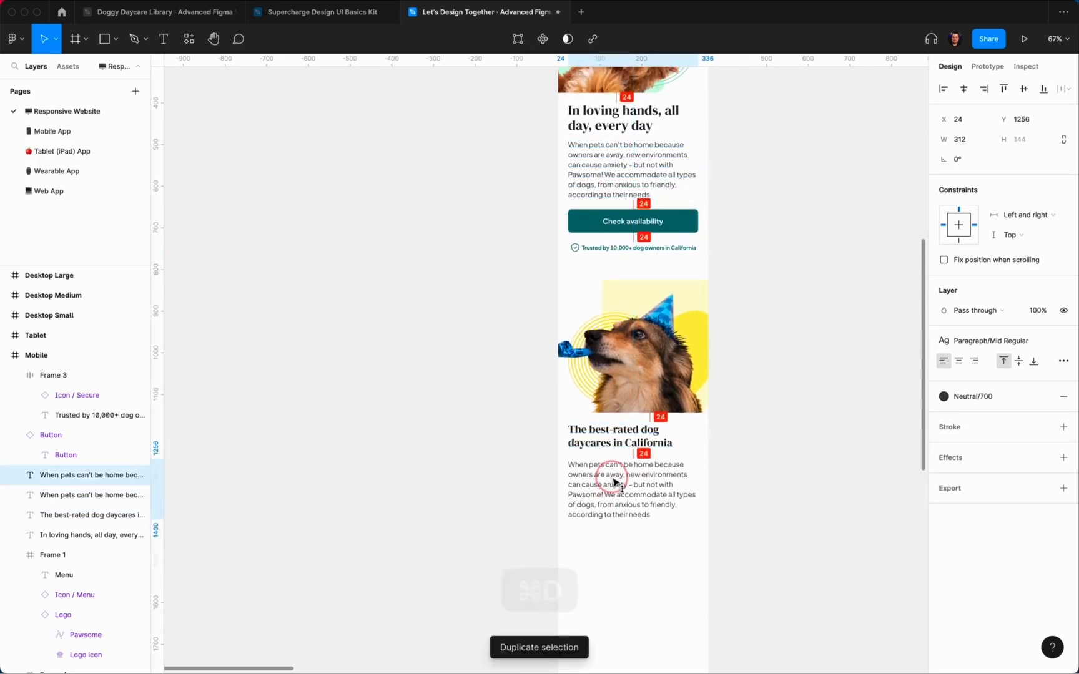
pyautogui.hotkey('shift', 'Up')
# Step: Rewrite the copied paragraph, settling on 'The numbers speak for themselves'
pyautogui.press('Return')
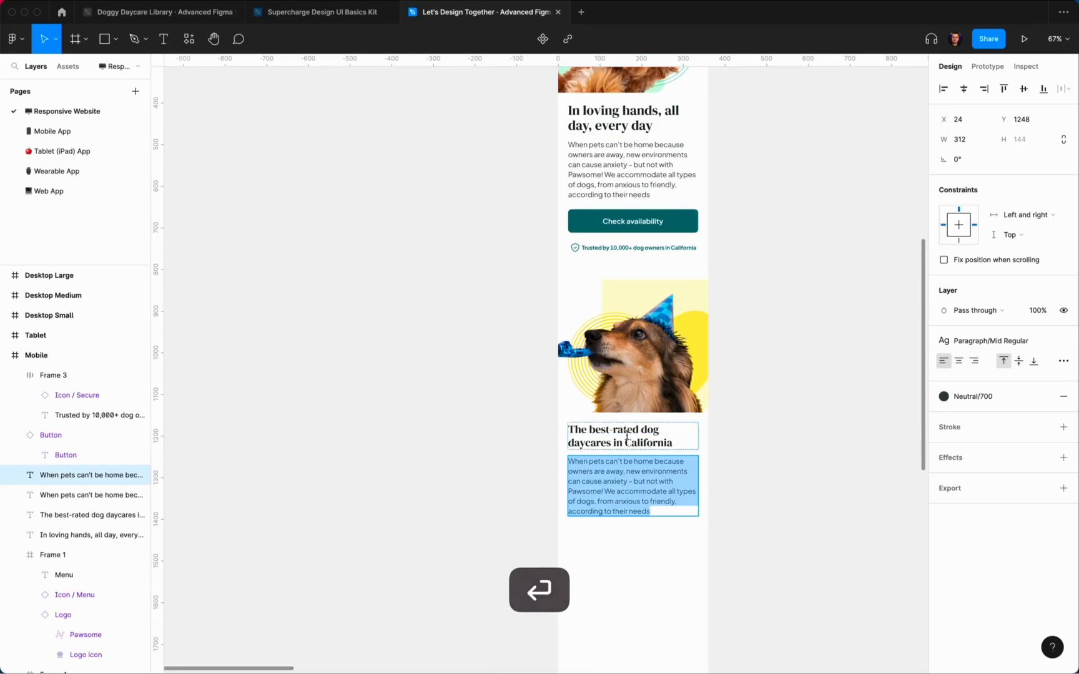
pyautogui.write('Why trust us')
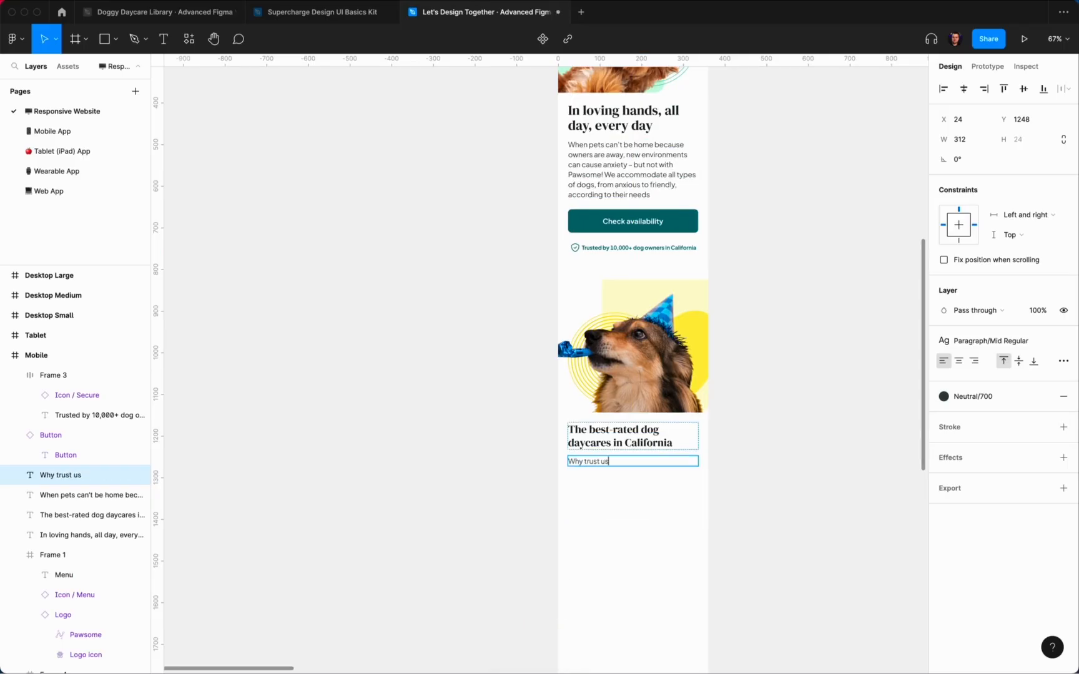
pyautogui.scroll(5, 681, 582)
pyautogui.write('when')
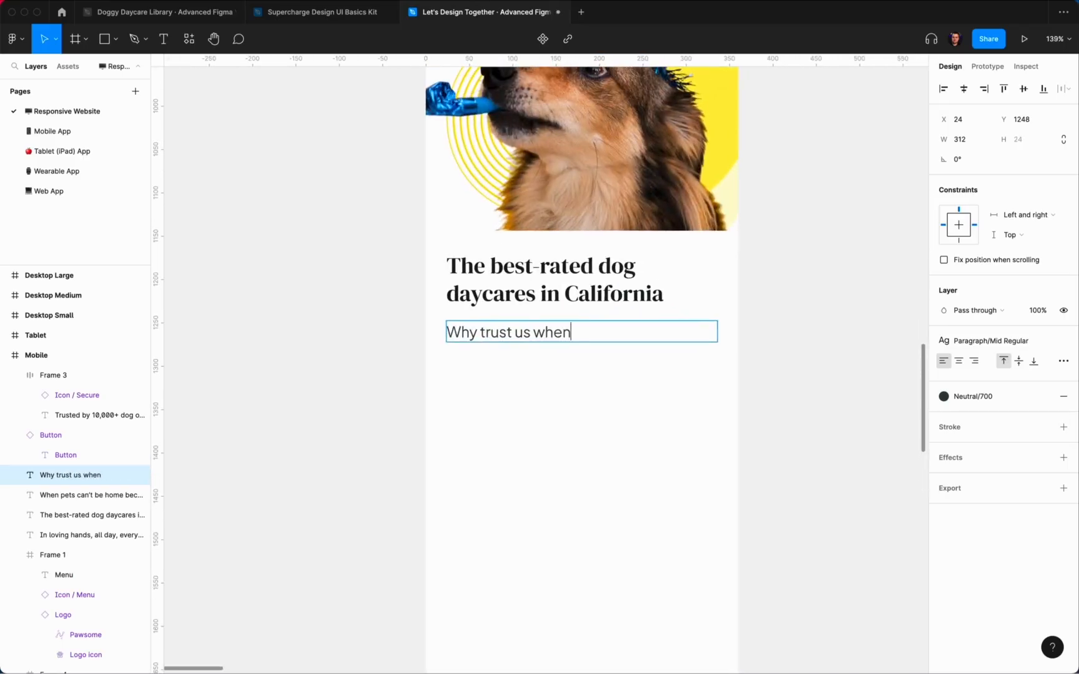
pyautogui.scroll(3, 600, 368)
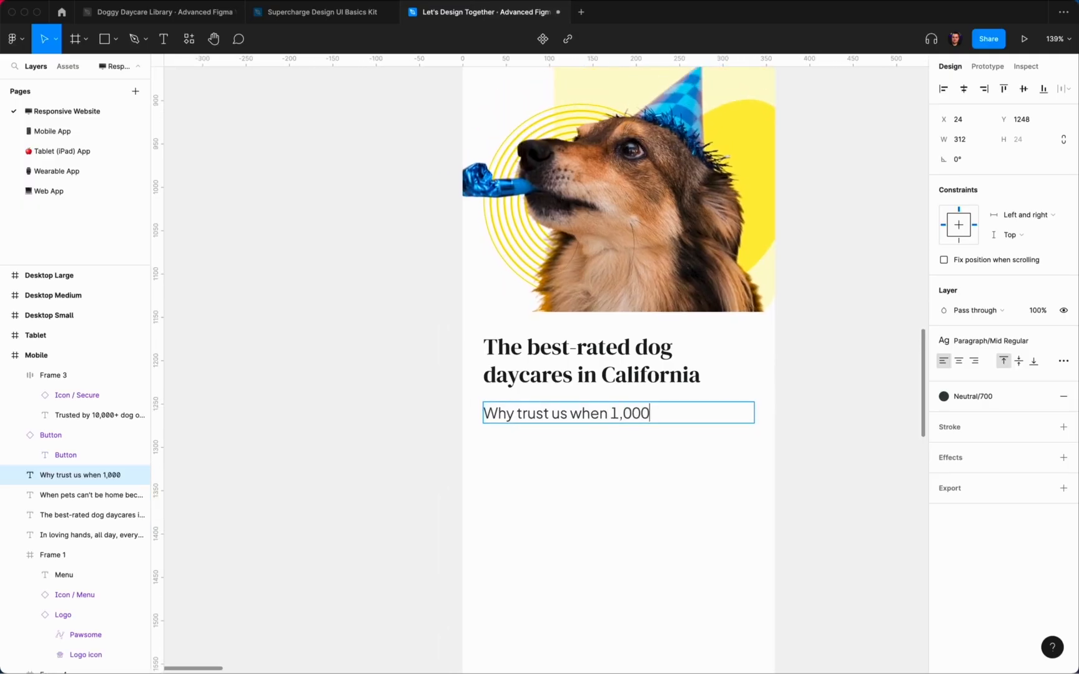
pyautogui.write('hen 1,000+')
pyautogui.scroll(3, 627, 528)
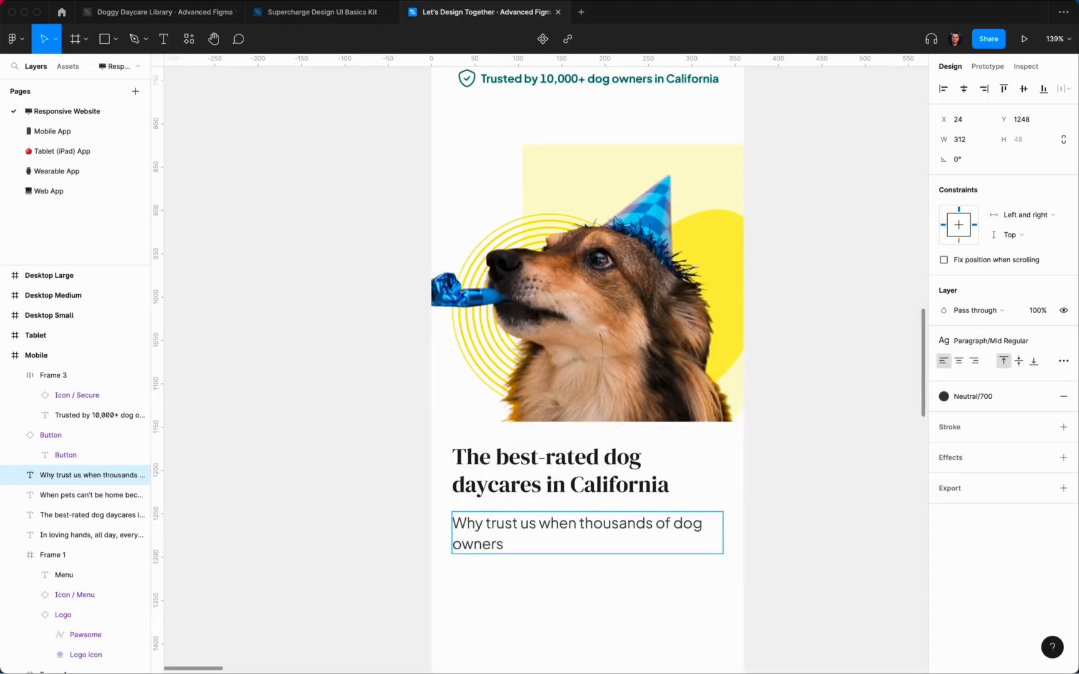
pyautogui.press('super+a')
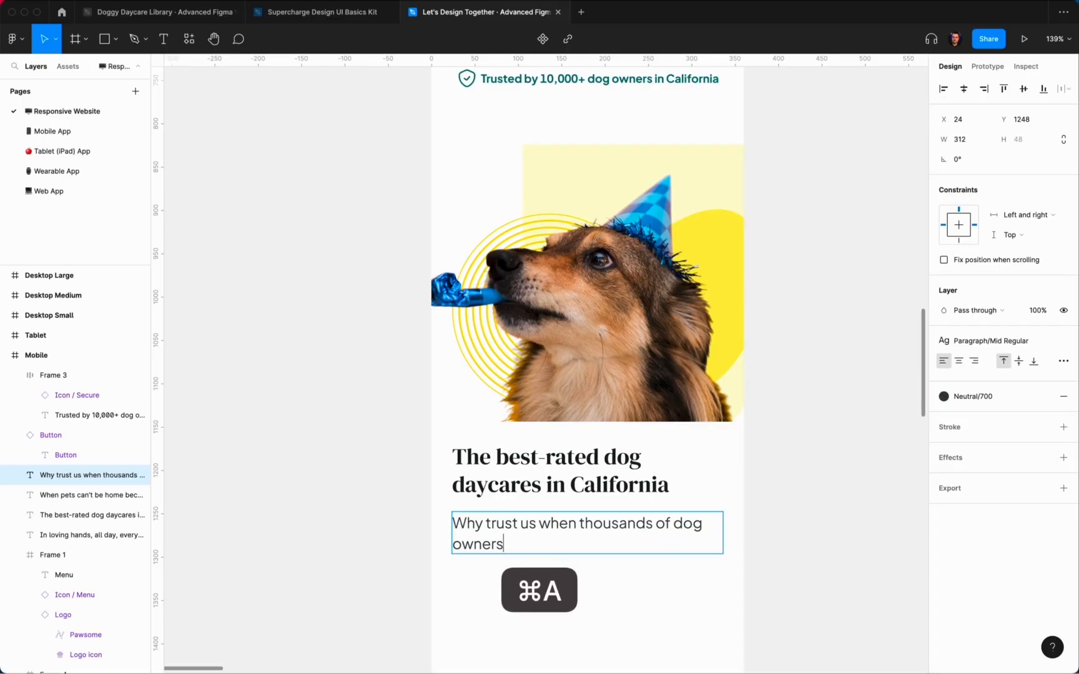
pyautogui.write('The numbers speak for themselves')
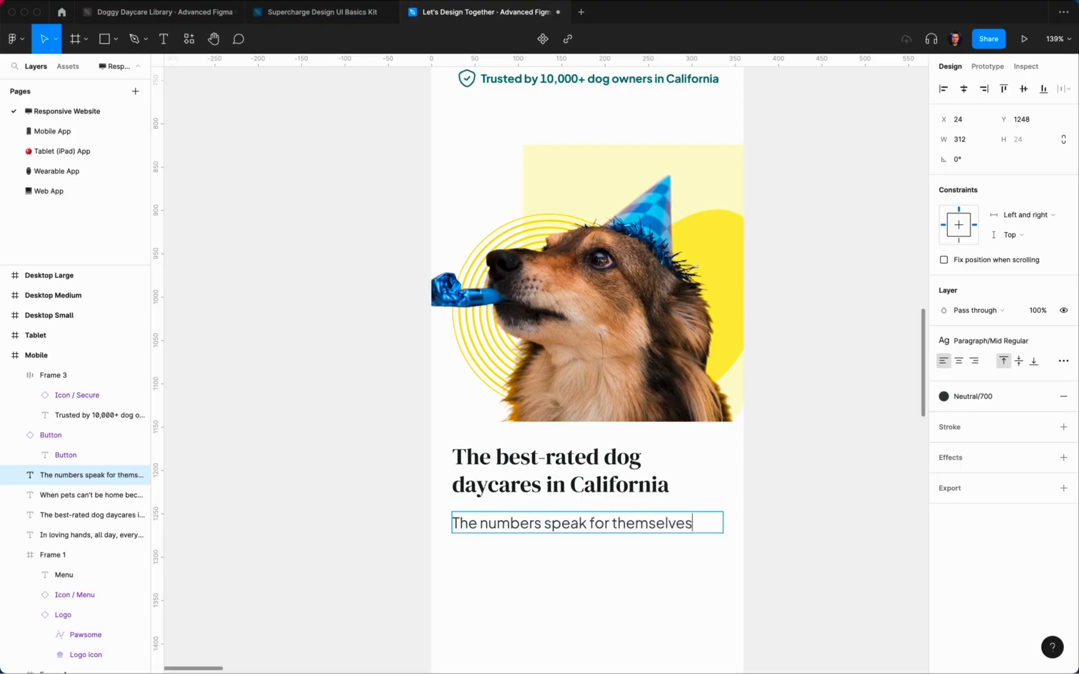
pyautogui.click(793, 488)
# Step: Replace 'numbers' with 'reviews' so the line reads 'The reviews speak for themselves'
pyautogui.scroll(-3, 793, 487)
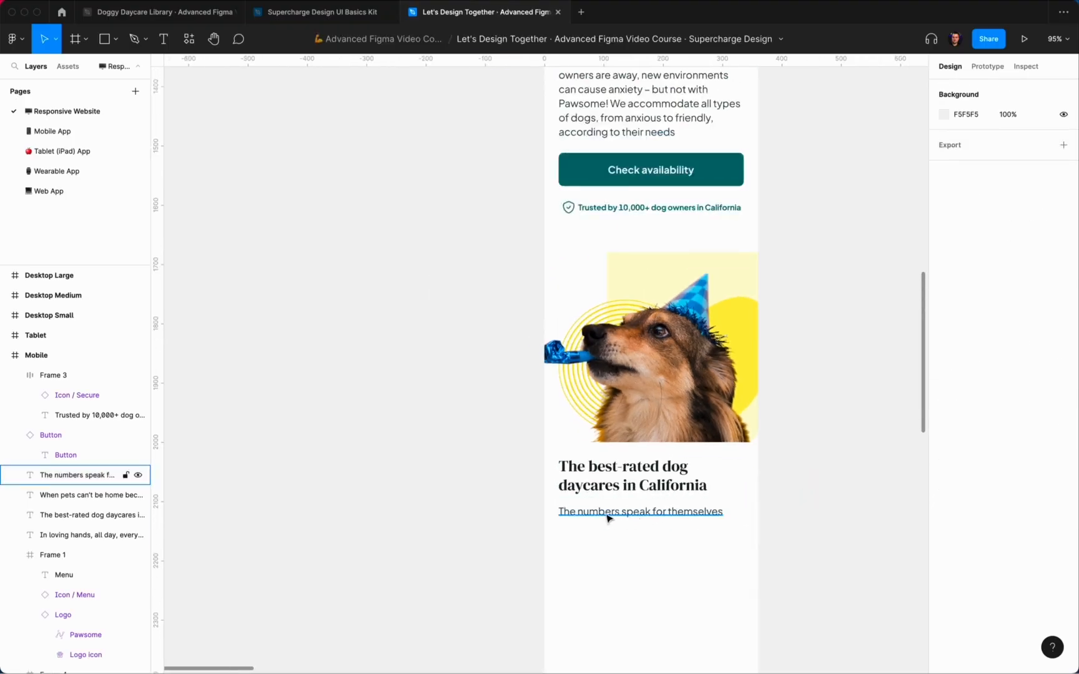
pyautogui.doubleClick(590, 512)
pyautogui.doubleClick(588, 512)
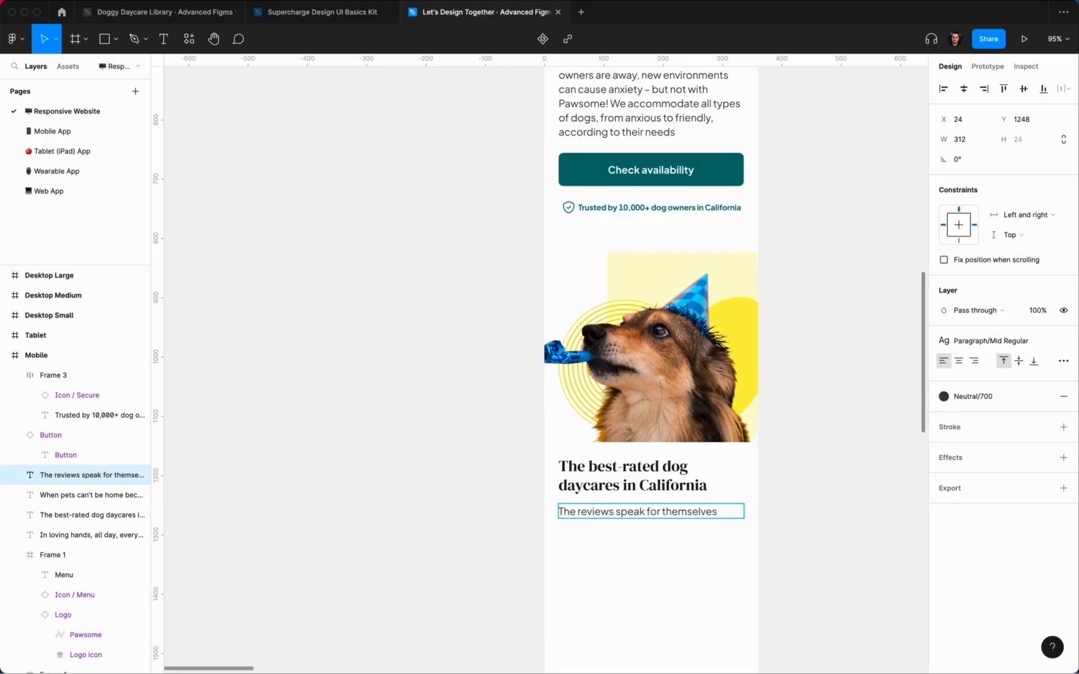
pyautogui.click(803, 541)
pyautogui.scroll(-5, 801, 539)
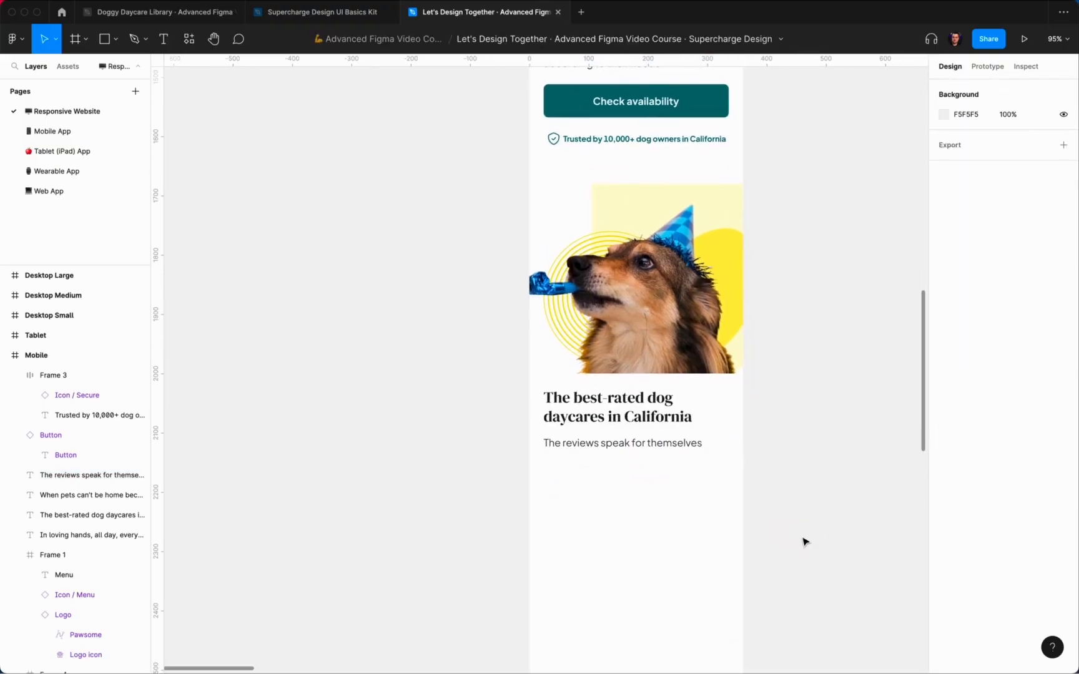
pyautogui.scroll(-2, 615, 460)
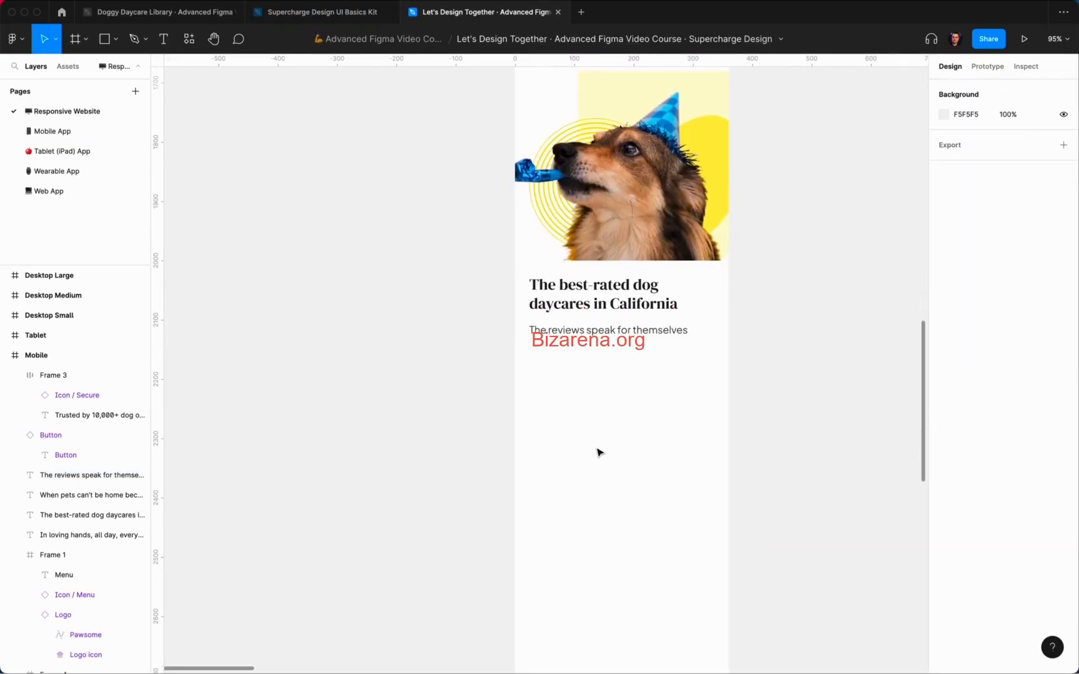
# Step: Show the column grid and draw an empty 312×232 frame below the reviews line
pyautogui.hotkey('ctrl', 'g')
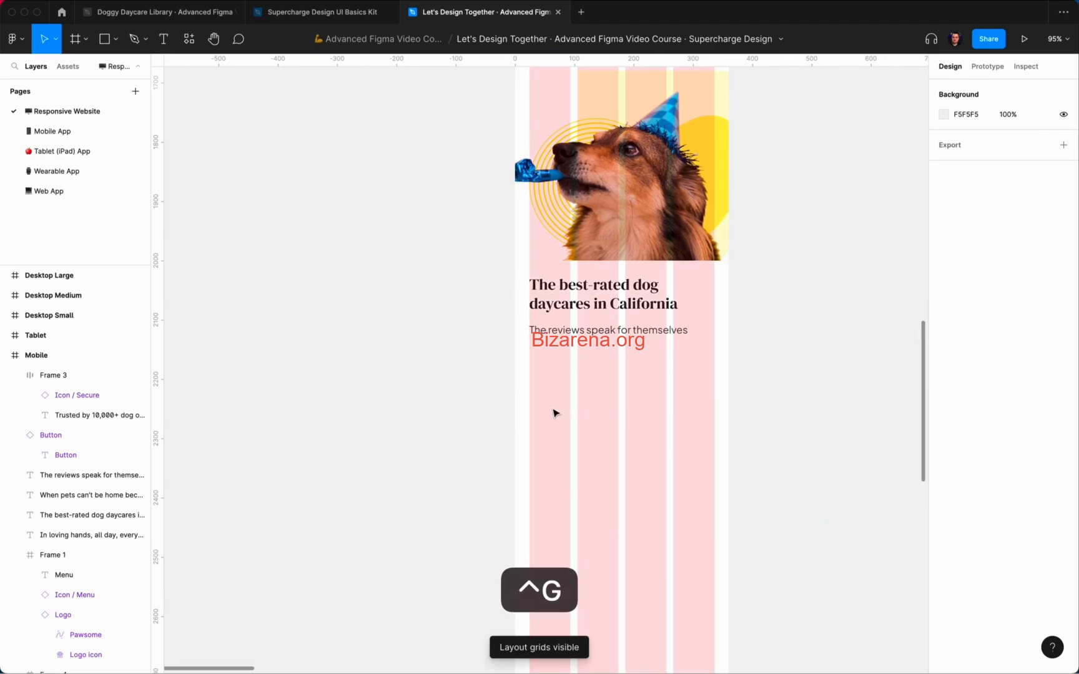
pyautogui.press('f')
pyautogui.moveTo(530, 350); pyautogui.dragTo(715, 488)
pyautogui.press('alt')
pyautogui.hotkey('shift', 'Down')
pyautogui.hotkey('shift', 'Down')
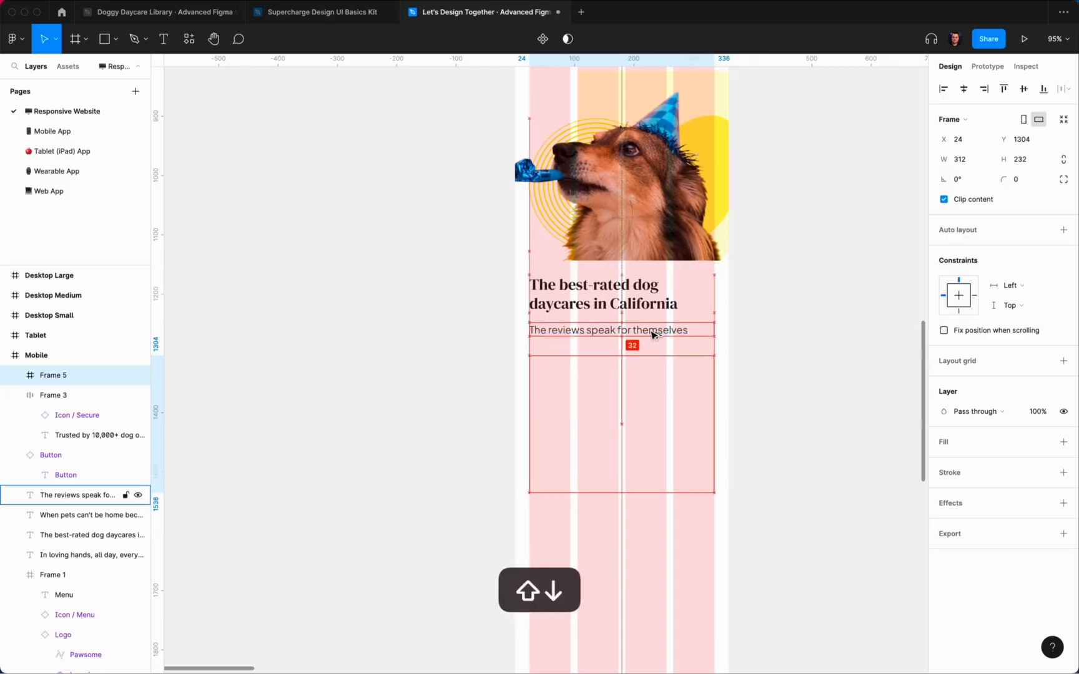
pyautogui.hotkey('shift', 'Up')
pyautogui.hotkey('shift', 'Up')
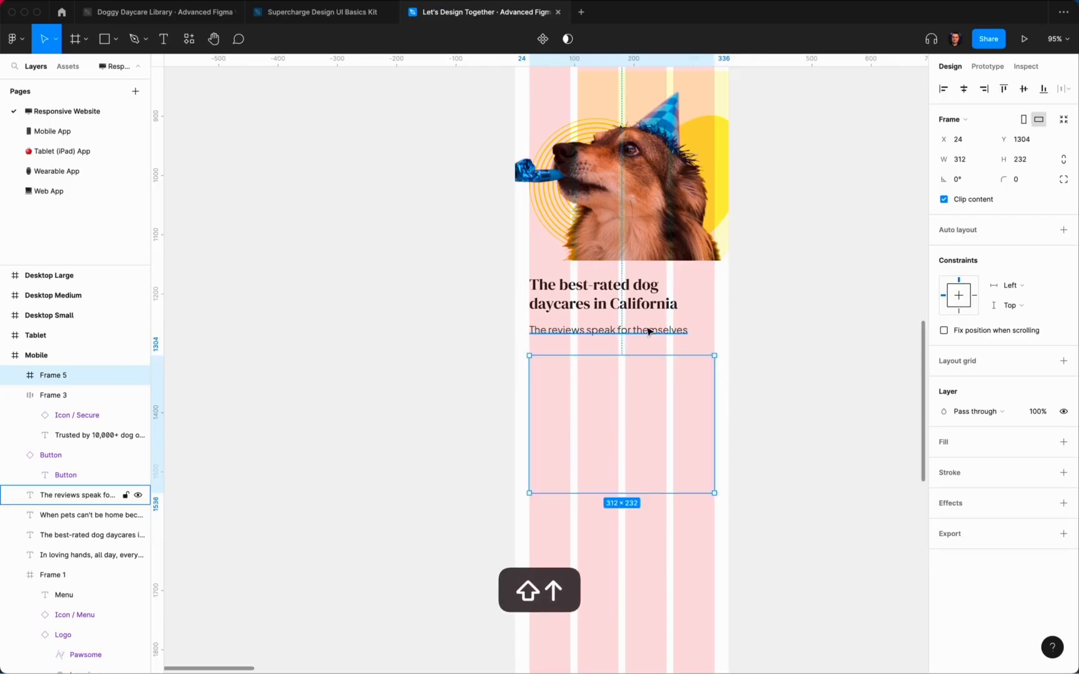
# Step: Wrap the headline and reviews line in a fixed-width auto layout pinned left and right
pyautogui.click(650, 330)
pyautogui.keyDown('shift'); pyautogui.click(637, 293); pyautogui.keyUp('shift')
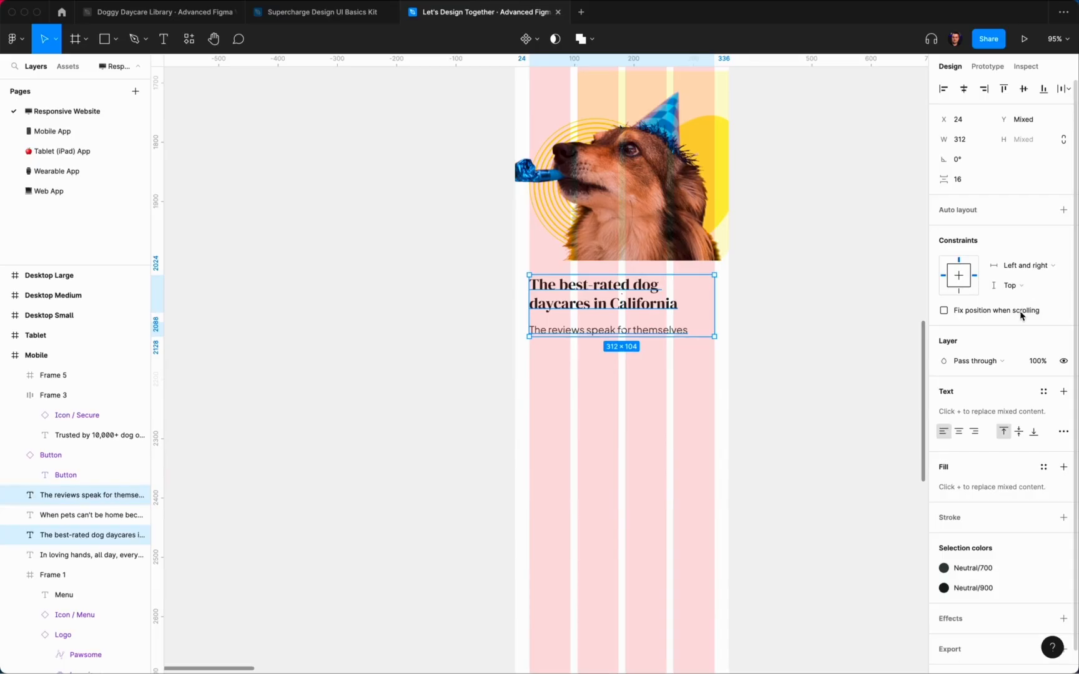
pyautogui.hotkey('shift', 'a')
pyautogui.click(974, 180)
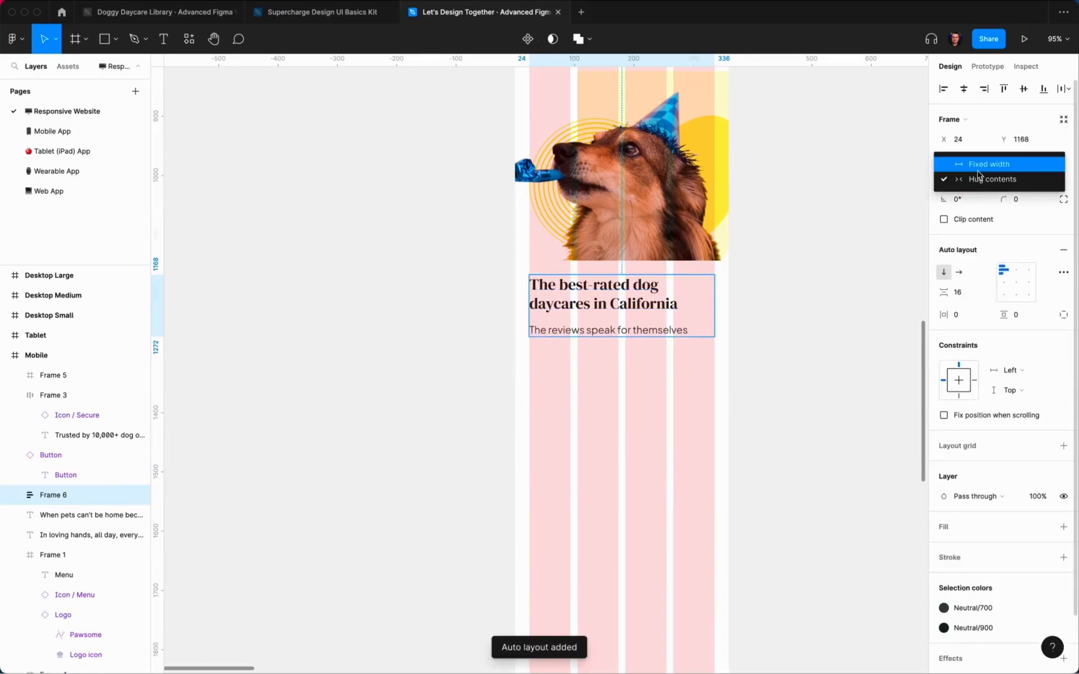
pyautogui.click(976, 166)
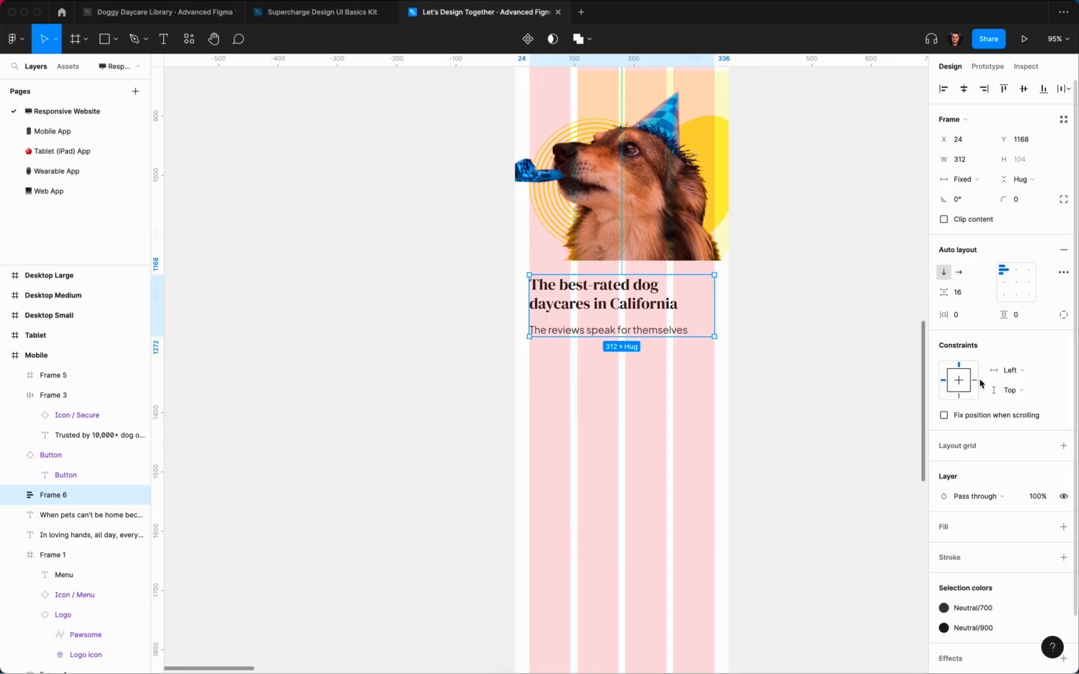
pyautogui.click(1009, 370)
pyautogui.click(1024, 399)
# Step: Make both texts inside the auto layout fill the container width
pyautogui.press('Return')
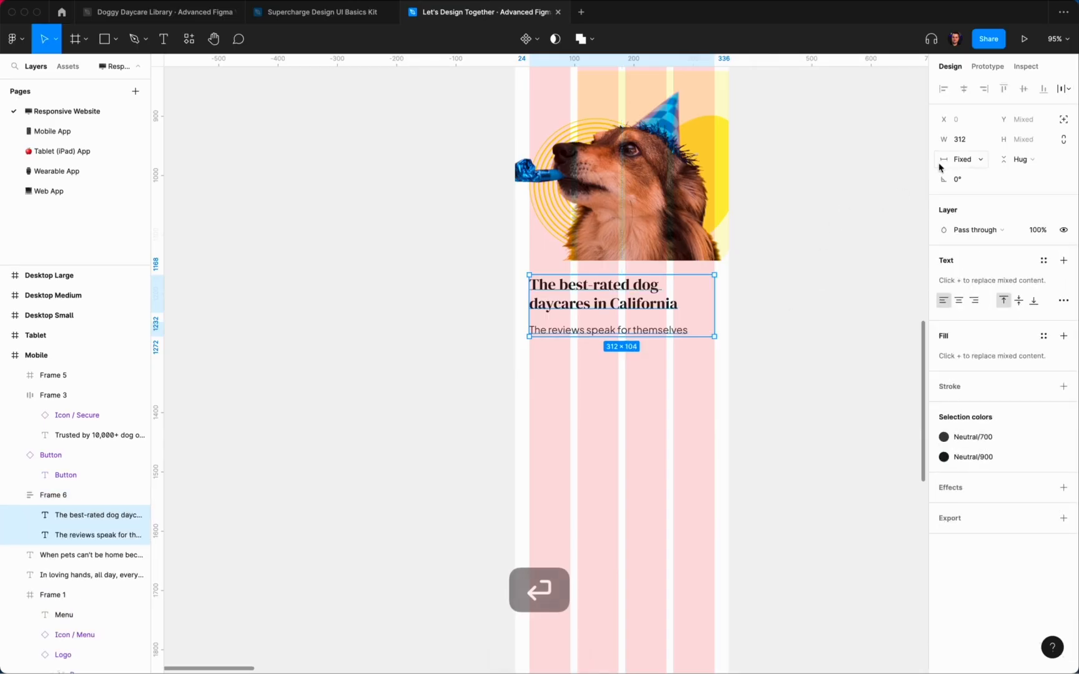
pyautogui.click(961, 161)
pyautogui.click(974, 190)
pyautogui.click(858, 218)
pyautogui.scroll(8, 780, 269)
# Step: Wrap the hero heading and paragraph in auto layout, fixed 312 wide, pinned left and right
pyautogui.keyDown('super'); pyautogui.click(636, 362); pyautogui.keyUp('super')
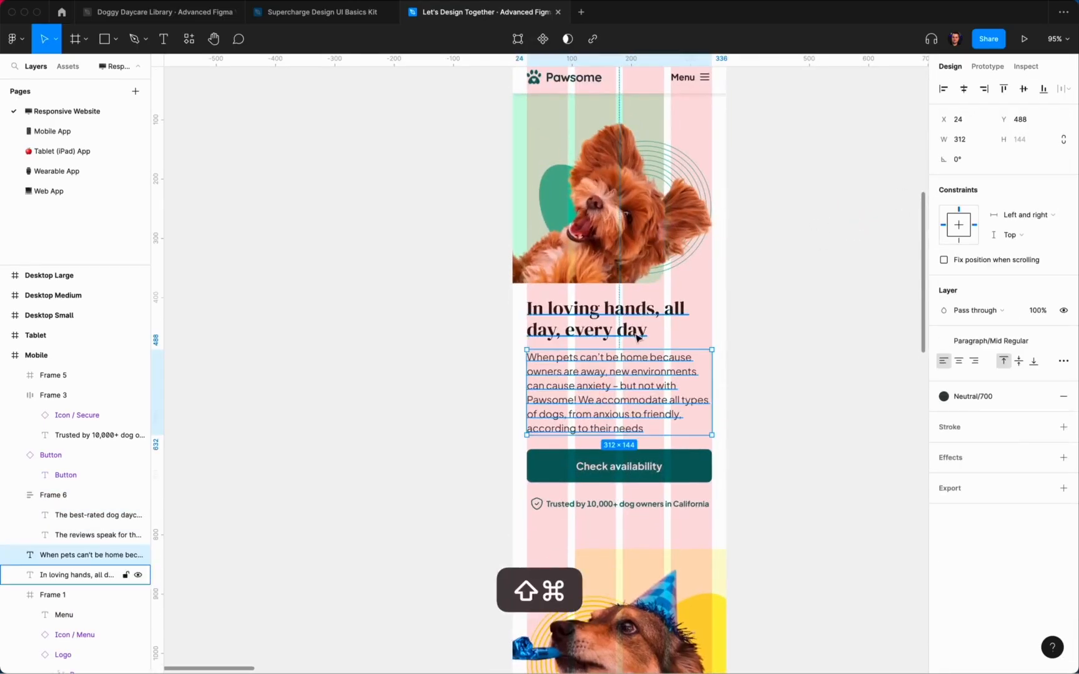
pyautogui.keyDown('shift'); pyautogui.keyDown('super'); pyautogui.click(637, 336); pyautogui.keyUp('super'); pyautogui.keyUp('shift')
pyautogui.hotkey('shift', 'a')
pyautogui.click(962, 179)
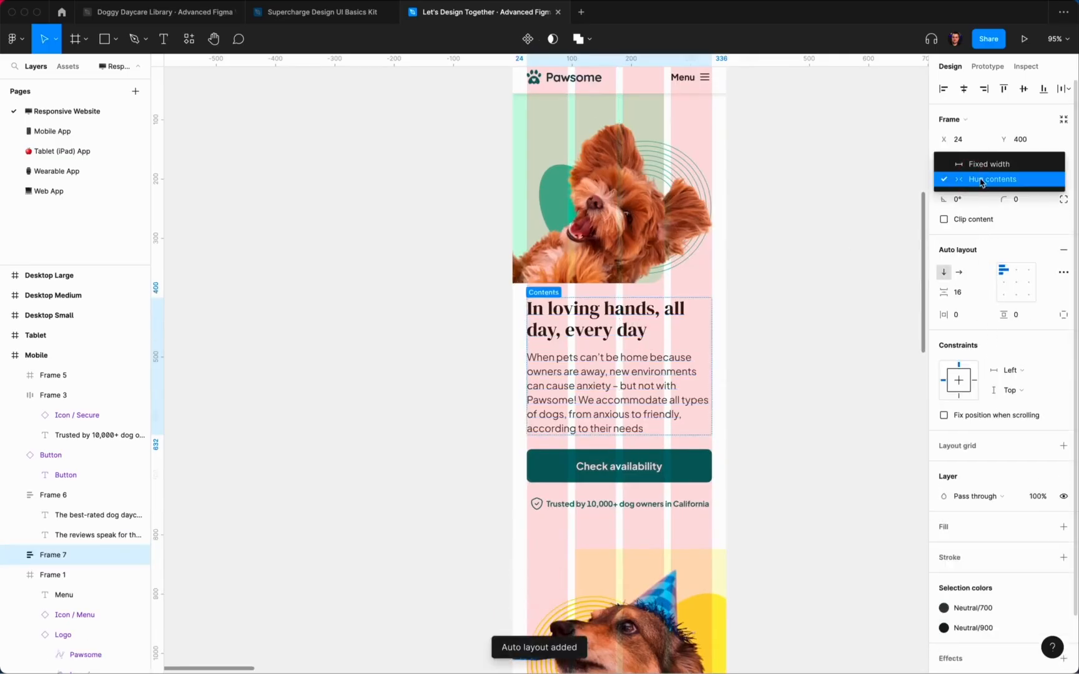
pyautogui.click(676, 347)
pyautogui.click(825, 251)
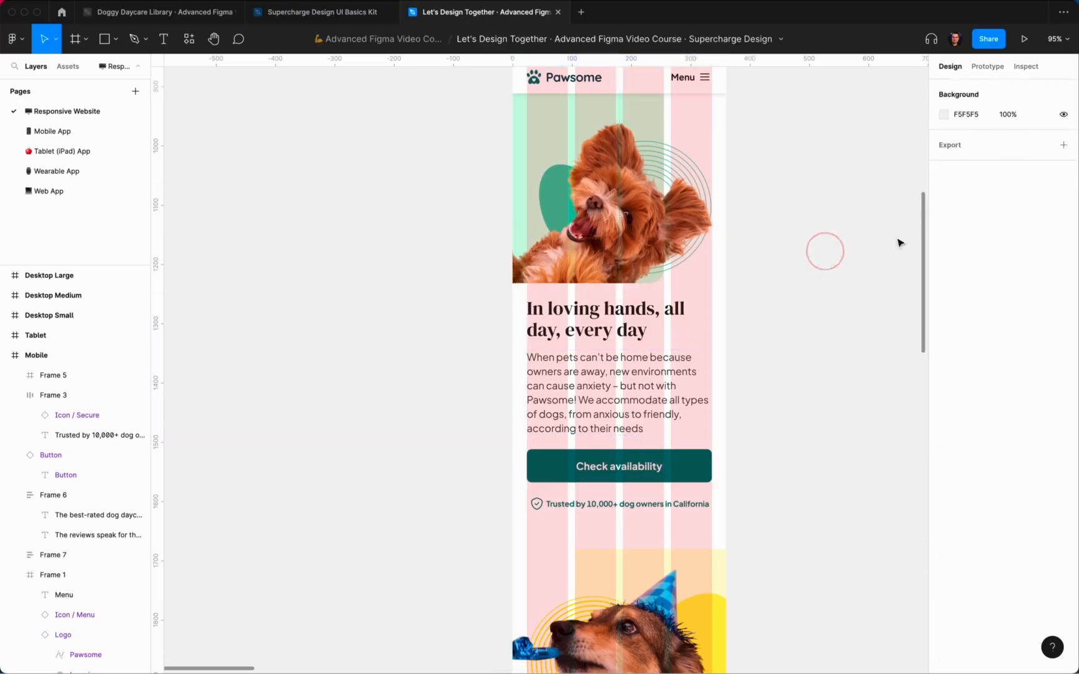
pyautogui.click(665, 333)
pyautogui.click(960, 182)
pyautogui.click(979, 166)
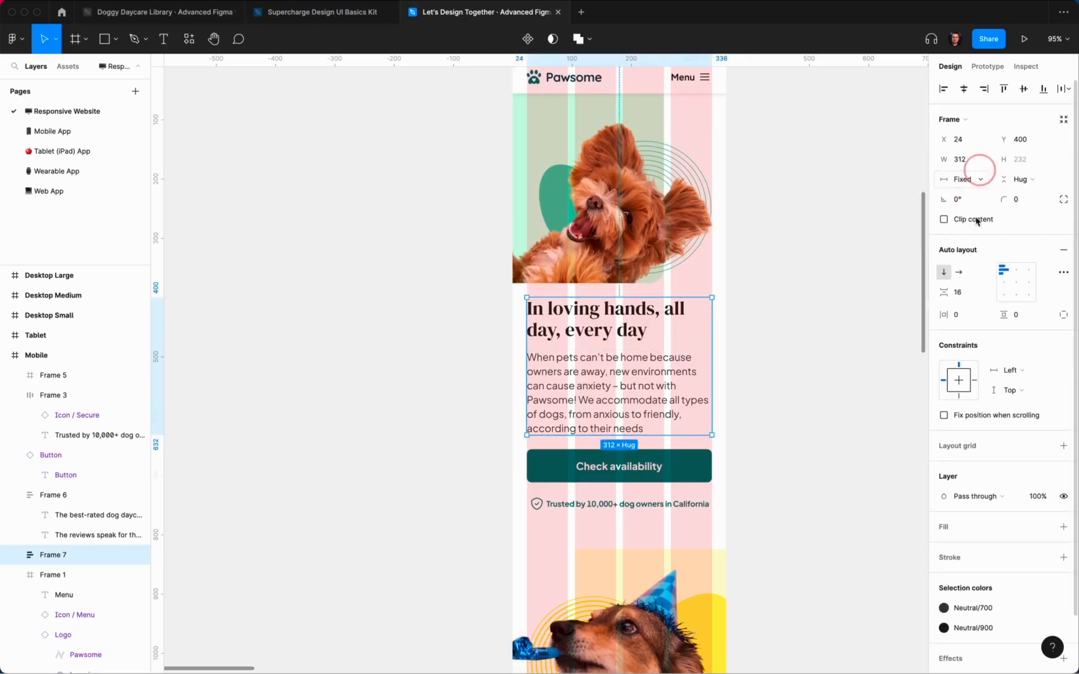
pyautogui.click(1006, 369)
pyautogui.click(1027, 415)
# Step: Make both hero texts fill the width of their auto layout stack
pyautogui.press('Return')
pyautogui.click(978, 160)
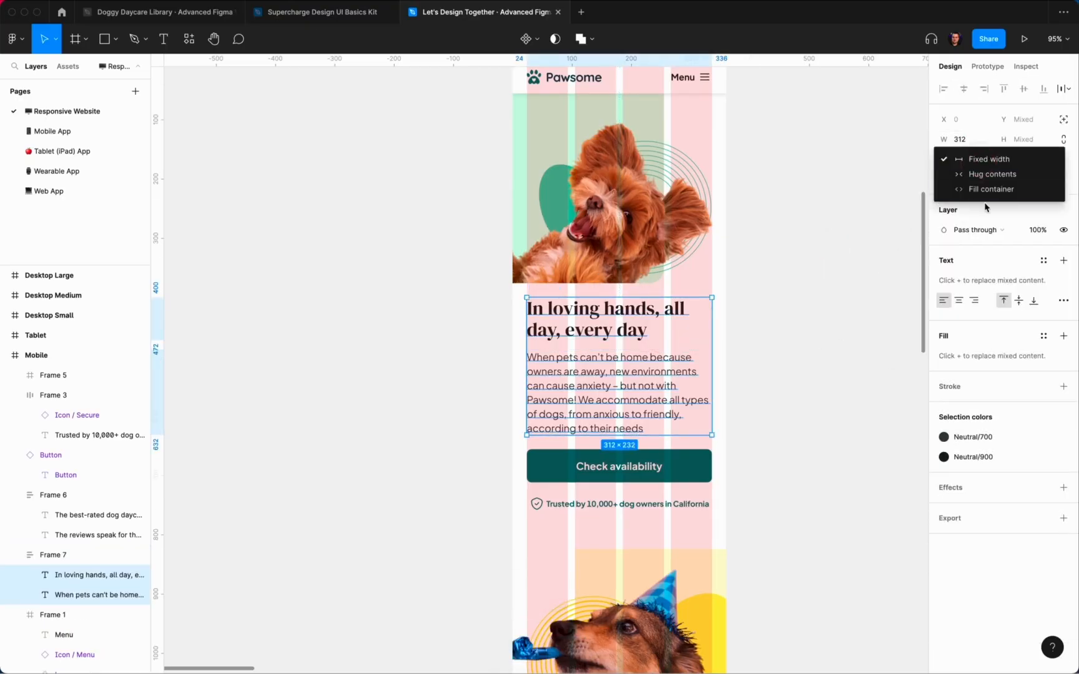
pyautogui.click(758, 308)
pyautogui.click(765, 306)
# Step: Pin the Check availability button's horizontal constraint to Left and right
pyautogui.click(650, 466)
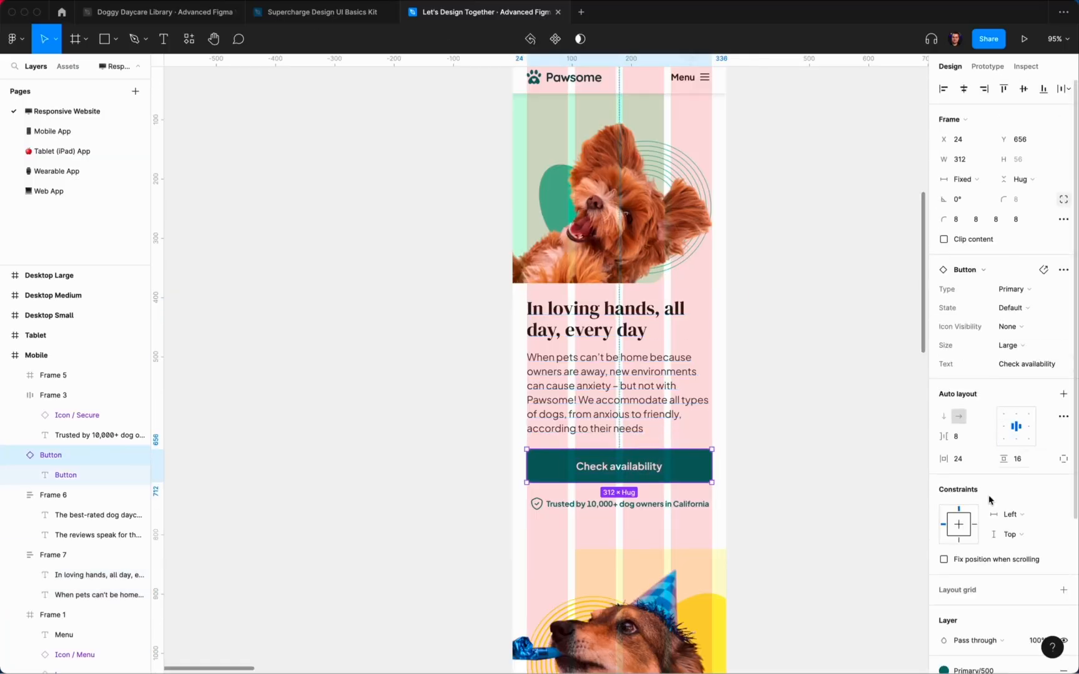
pyautogui.click(1012, 515)
pyautogui.click(1019, 543)
pyautogui.click(813, 446)
pyautogui.click(665, 507)
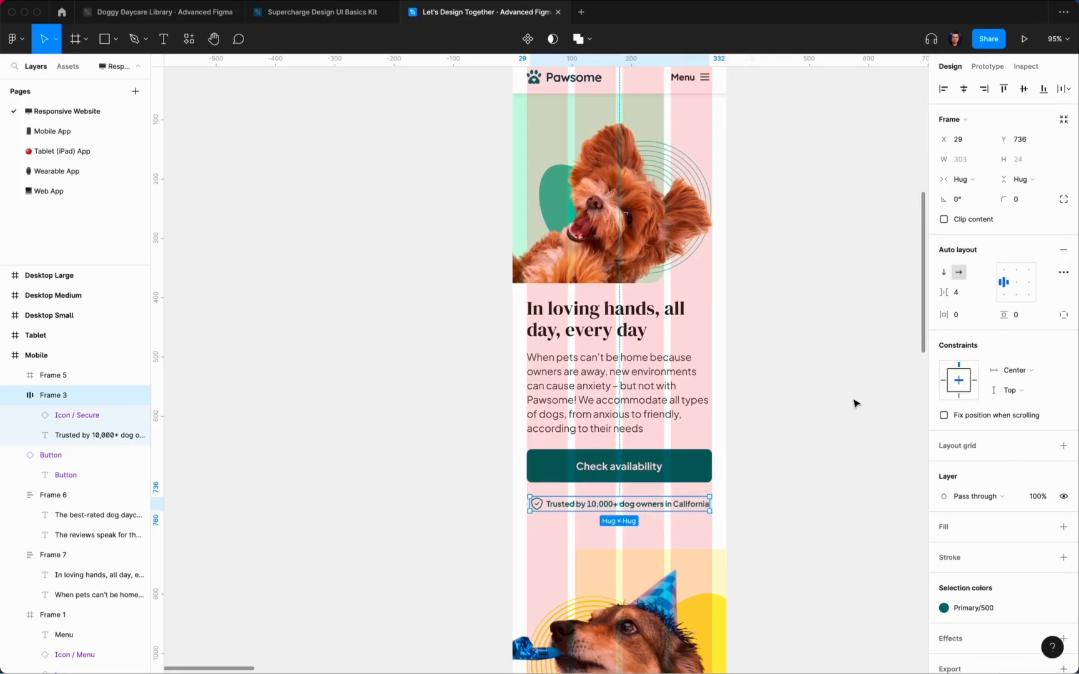
pyautogui.click(831, 378)
pyautogui.scroll(-5, 792, 353)
pyautogui.click(700, 342)
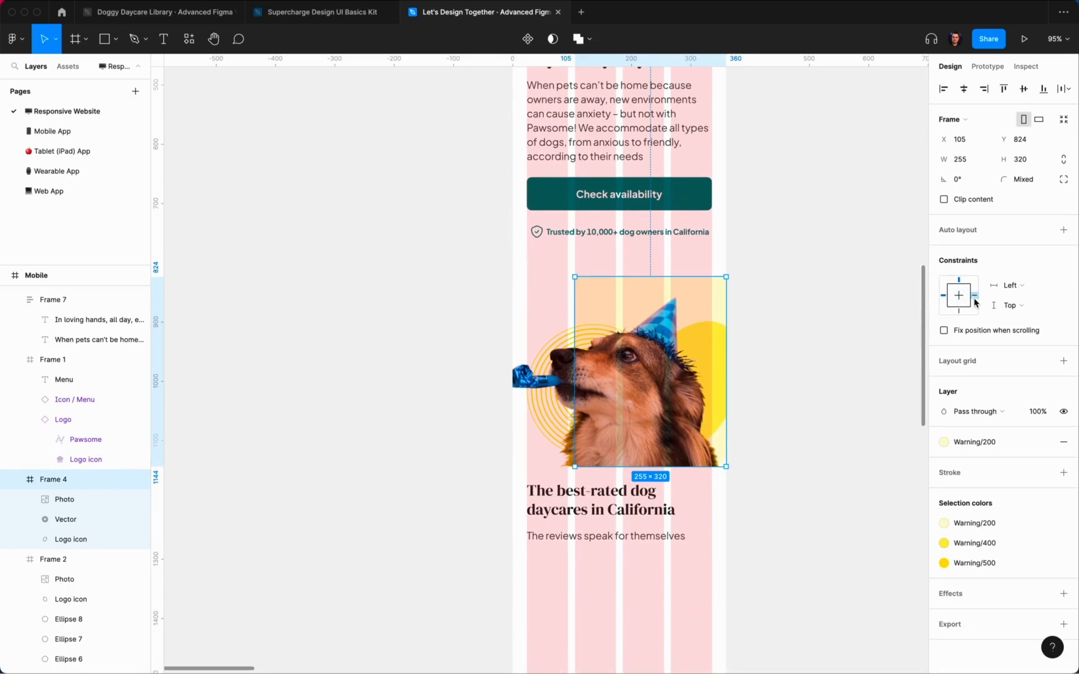
# Step: Pin the party-dog image frame to left and right
pyautogui.click(1010, 285)
pyautogui.click(1025, 301)
pyautogui.click(769, 497)
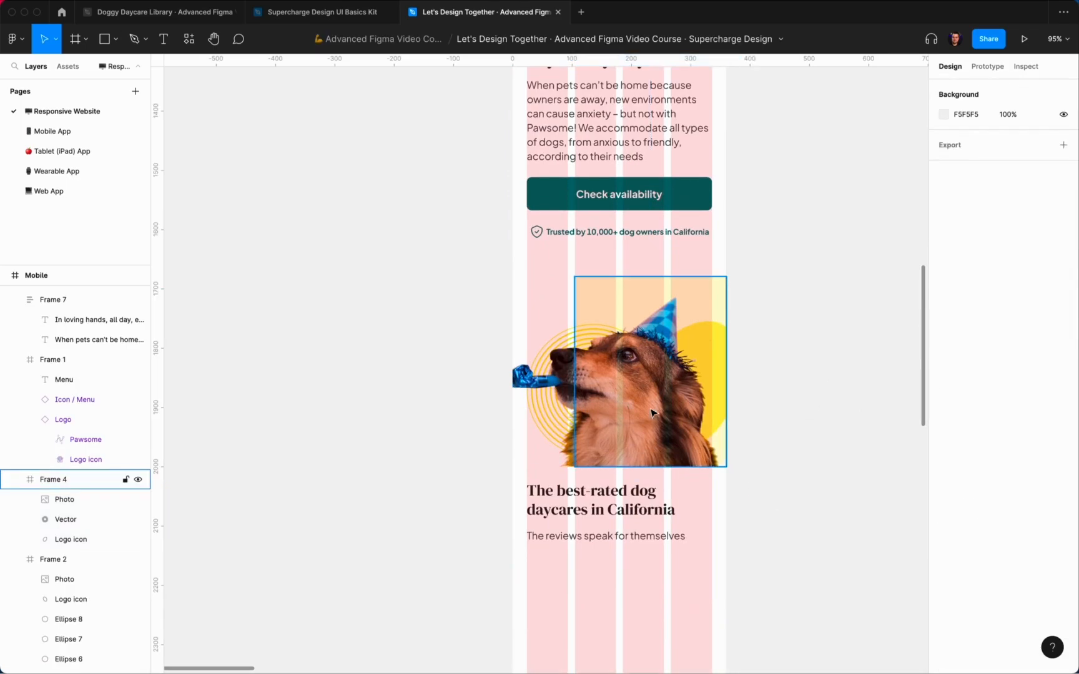
pyautogui.scroll(-2, 631, 434)
pyautogui.click(596, 425)
pyautogui.click(755, 450)
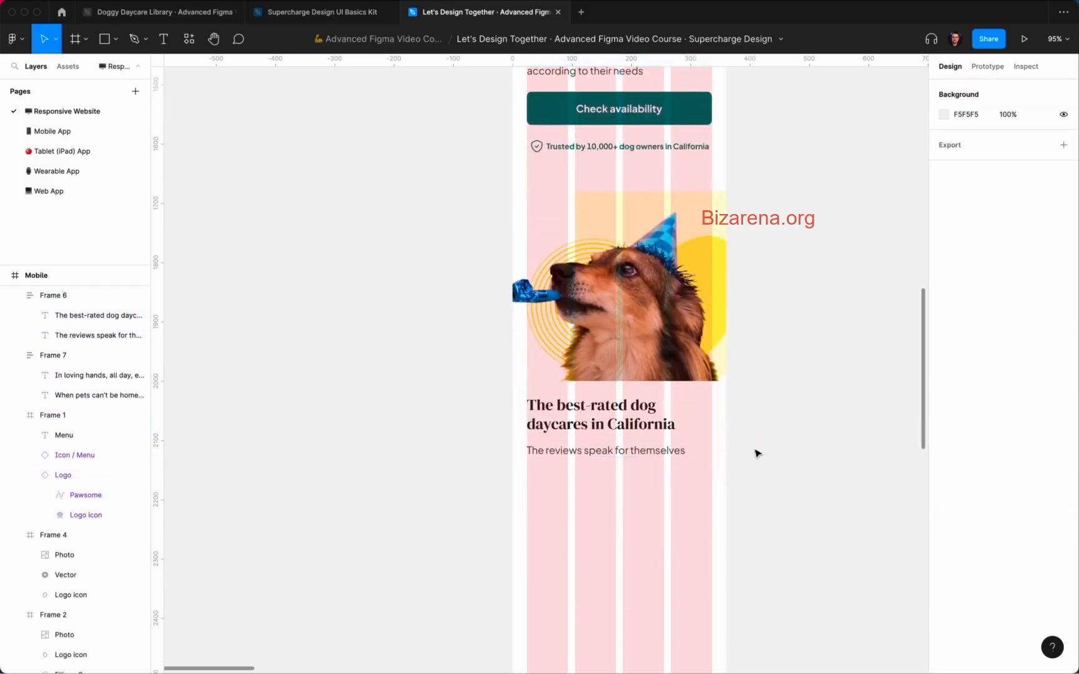
pyautogui.scroll(-8, 757, 454)
# Step: Test-widen the Mobile frame to check the resizing, then undo it
pyautogui.click(664, 212)
pyautogui.scroll(7, 686, 257)
pyautogui.scroll(-2, 745, 291)
pyautogui.moveTo(742, 292); pyautogui.dragTo(852, 302)
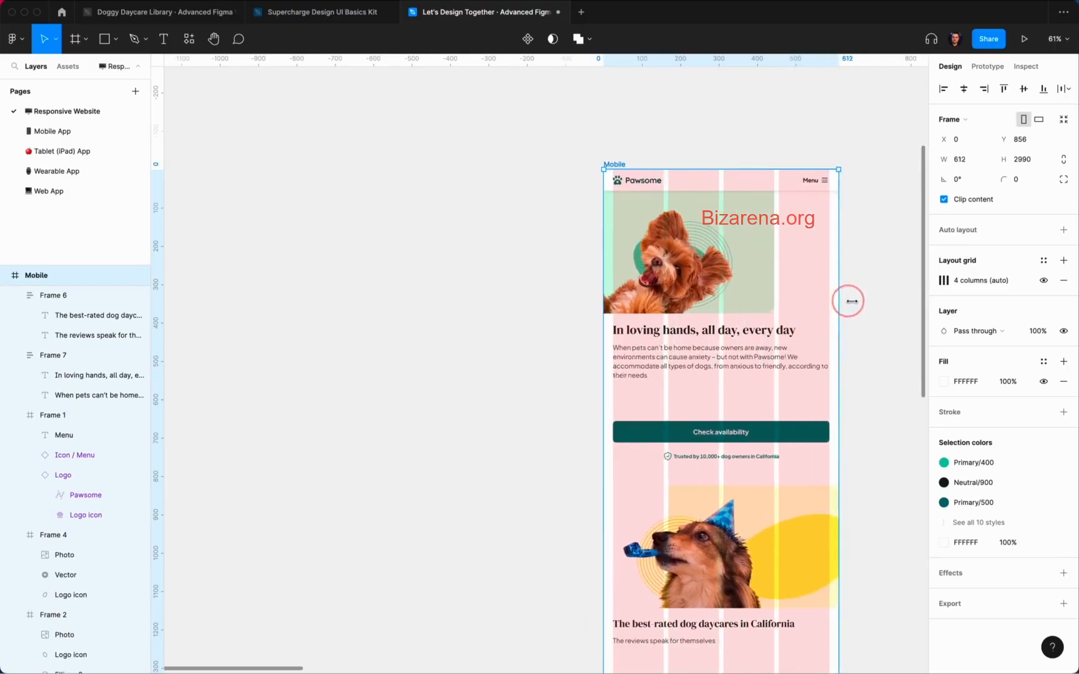
pyautogui.press('super+z')
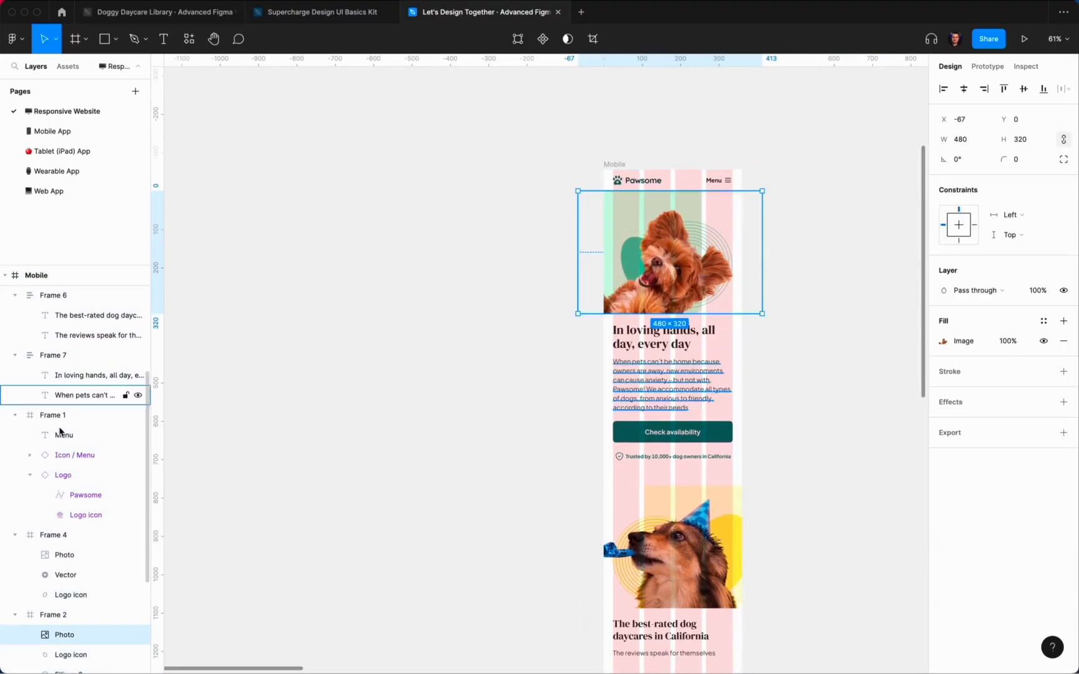
# Step: Adjust the party-dog photo's horizontal constraint, leaving it at Left
pyautogui.scroll(-3, 60, 431)
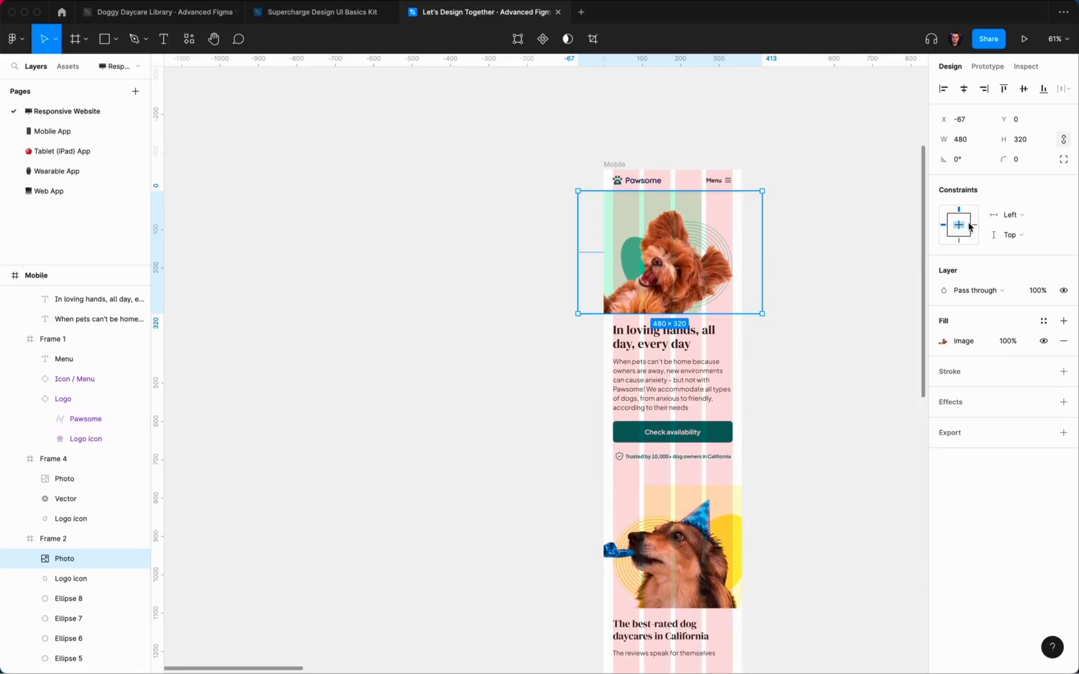
pyautogui.keyDown('super'); pyautogui.click(736, 508); pyautogui.keyUp('super')
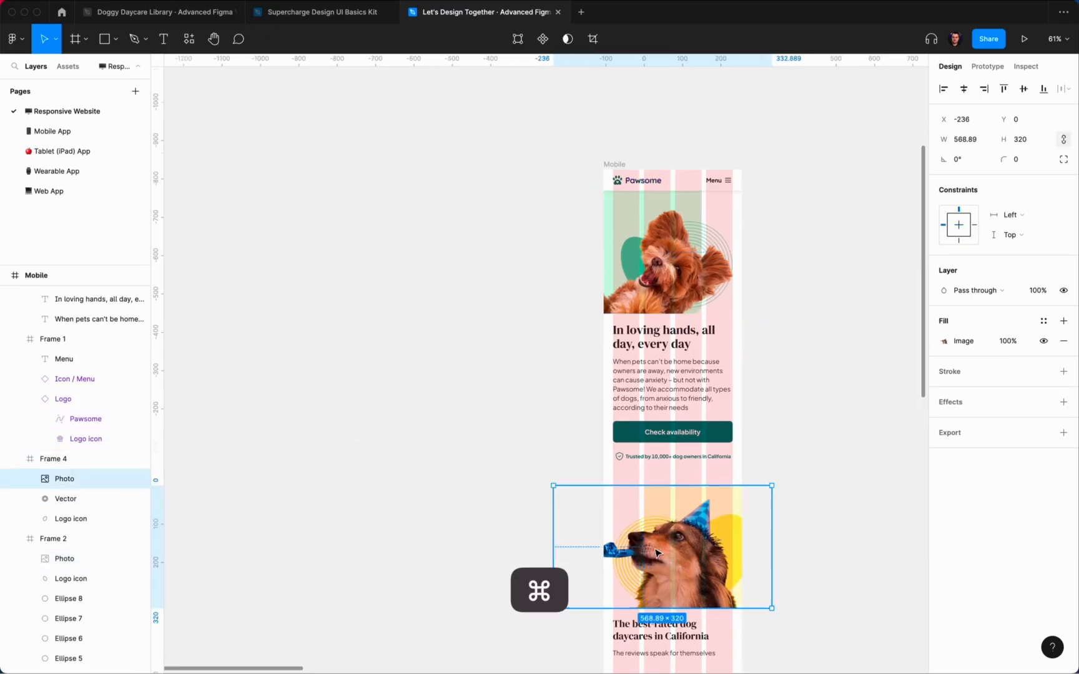
pyautogui.click(958, 224)
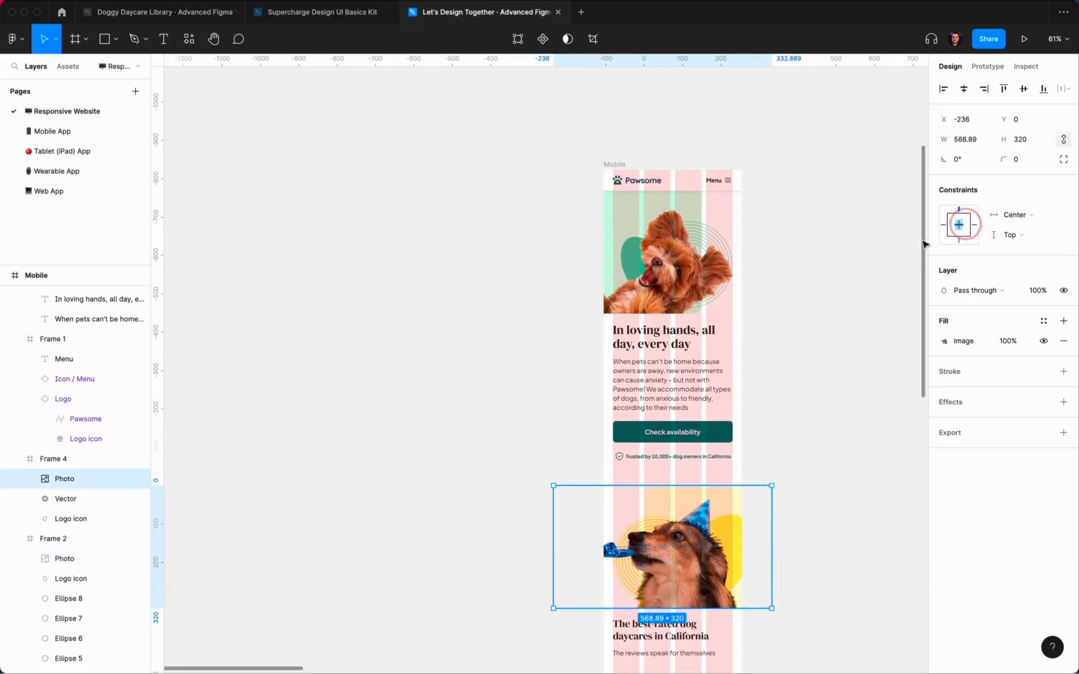
pyautogui.click(1018, 215)
pyautogui.click(1017, 215)
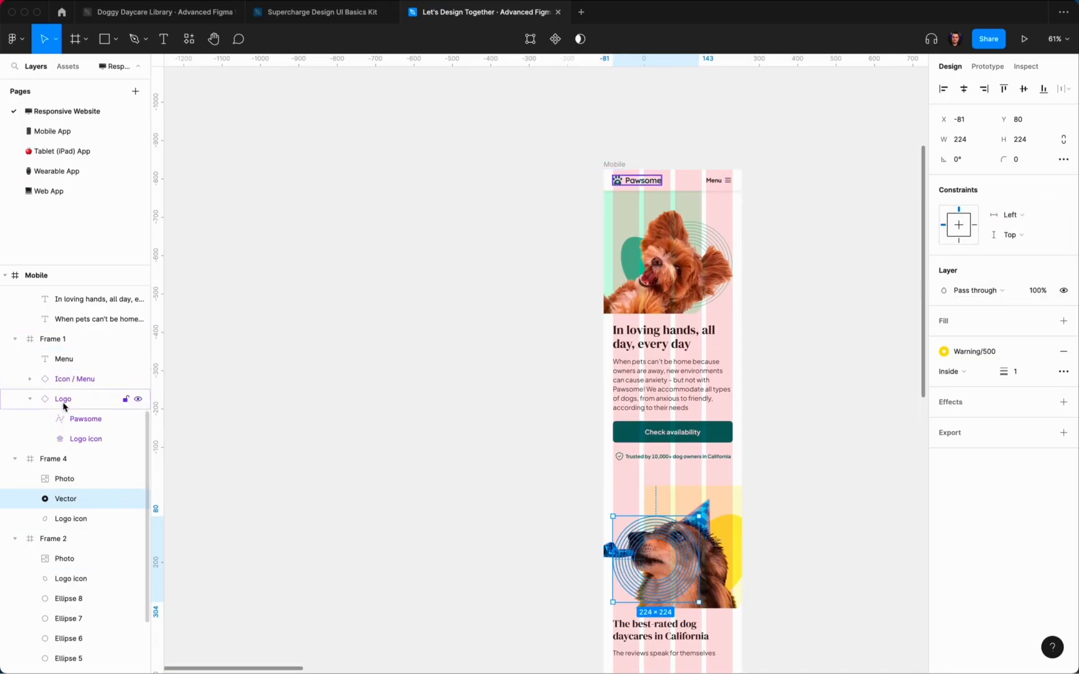
pyautogui.scroll(-2, 63, 406)
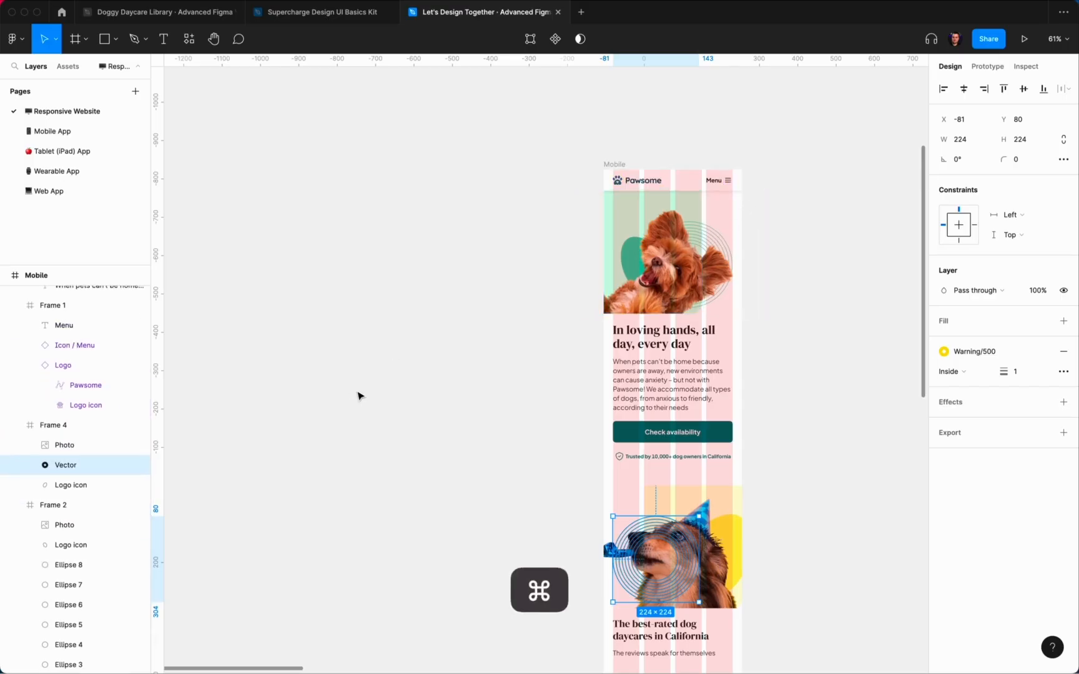
# Step: Flatten the eight ring ellipses behind the top dog into one vector
pyautogui.click(694, 234)
pyautogui.scroll(-3, 88, 490)
pyautogui.click(72, 510)
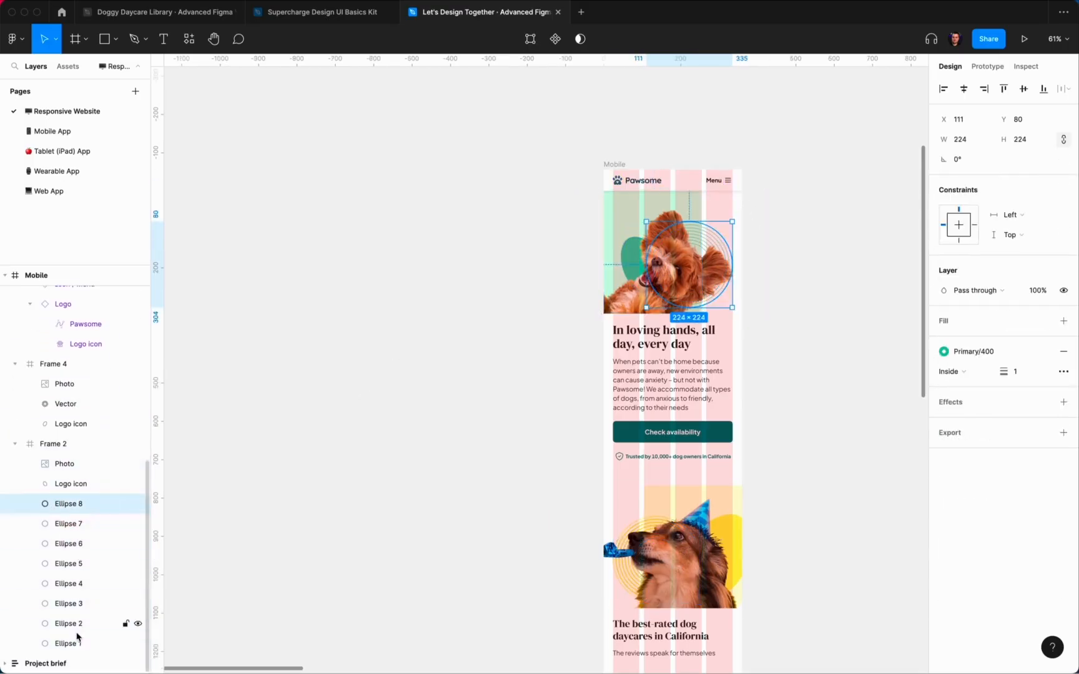
pyautogui.keyDown('shift'); pyautogui.click(77, 637); pyautogui.keyUp('shift')
pyautogui.click(582, 38)
pyautogui.click(549, 139)
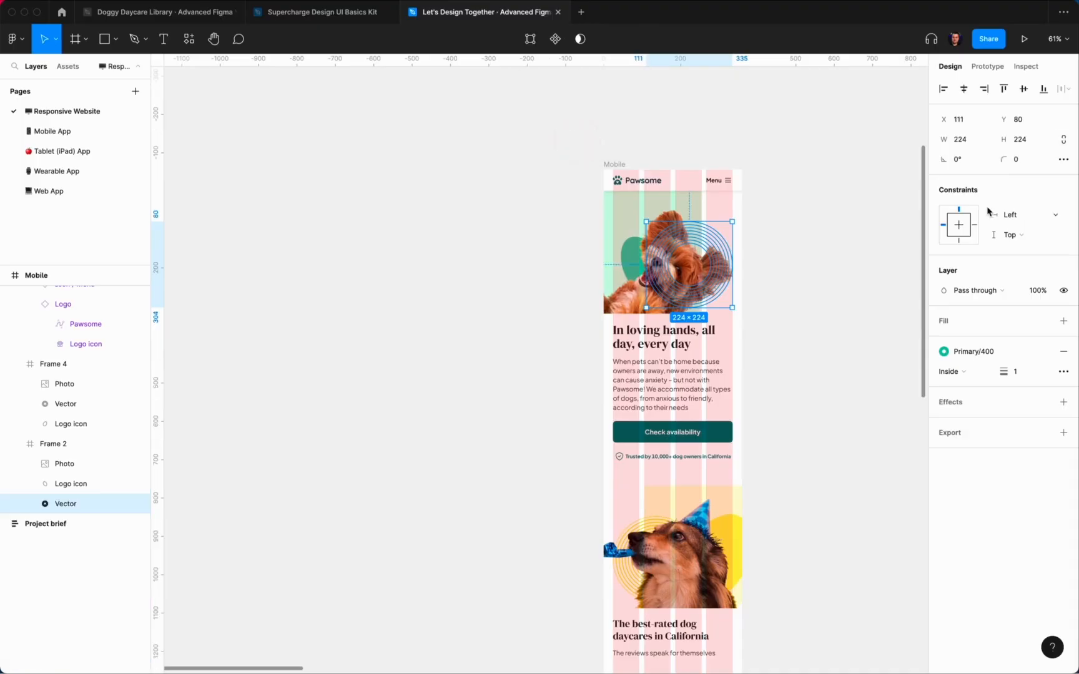
# Step: Pin the ring vector to the right and the teal logo shape to Right and Top
pyautogui.click(1002, 214)
pyautogui.click(1018, 229)
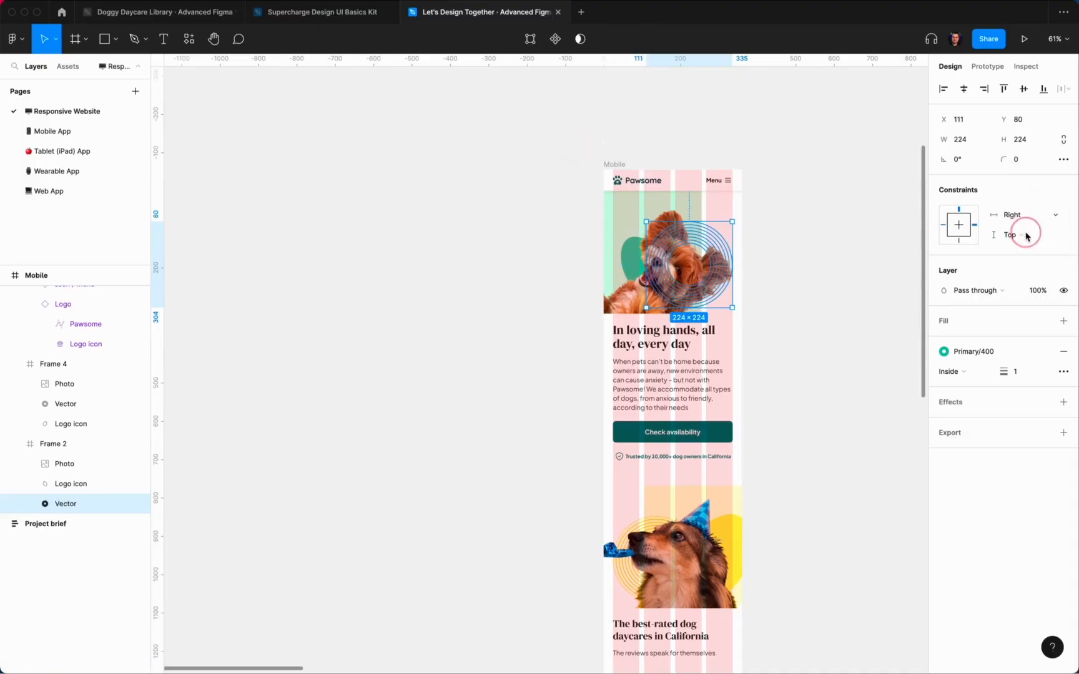
pyautogui.click(74, 484)
pyautogui.click(1011, 214)
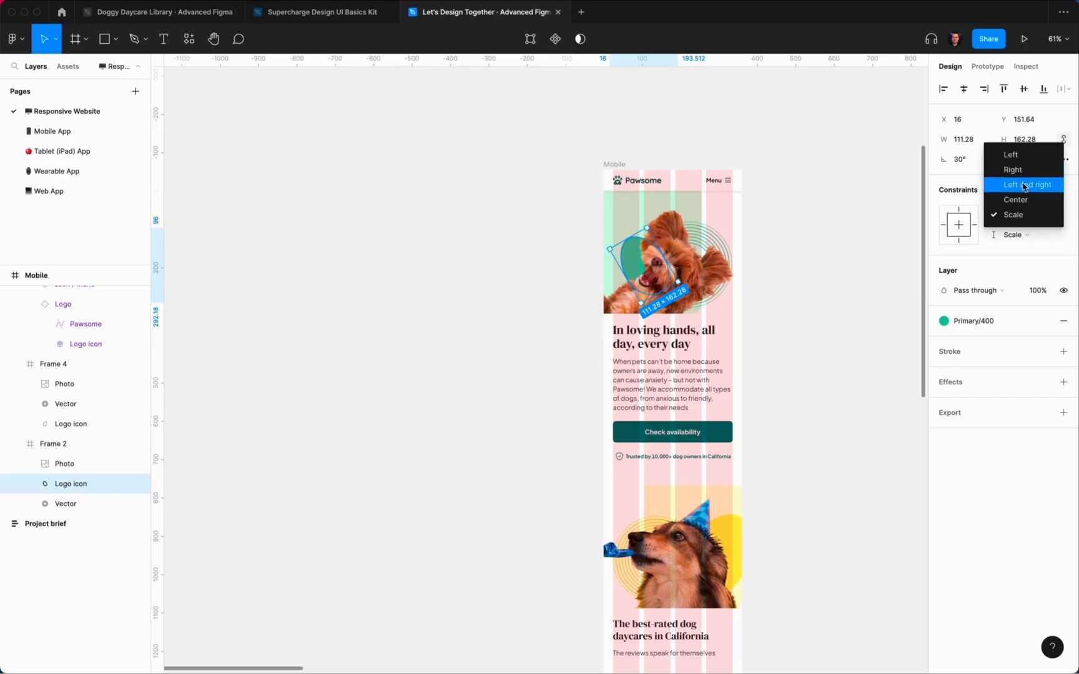
pyautogui.click(1019, 177)
pyautogui.click(1016, 235)
pyautogui.click(1010, 175)
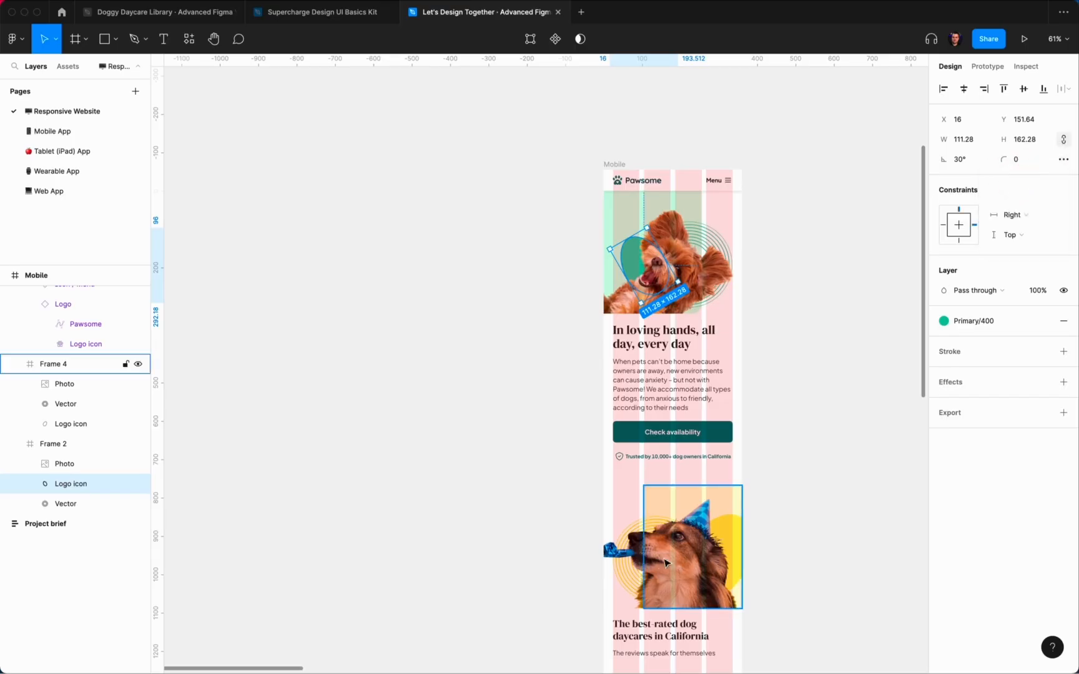
# Step: Pin the yellow logo shape beside the party dog to Right and Top
pyautogui.click(53, 364)
pyautogui.click(66, 404)
pyautogui.click(63, 423)
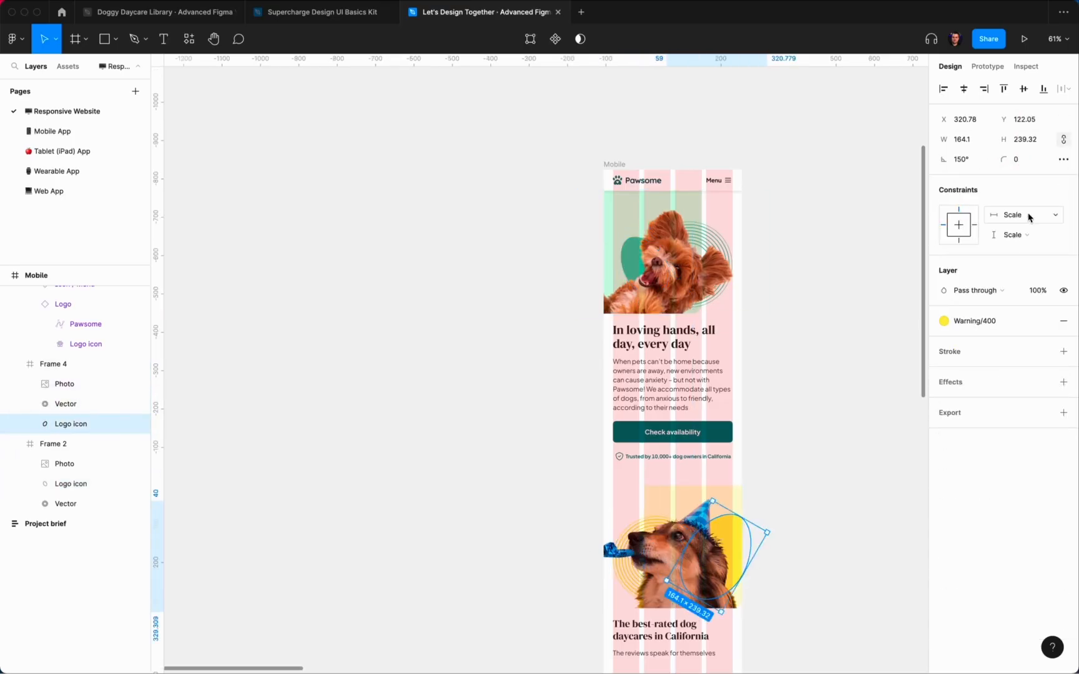
pyautogui.click(1029, 217)
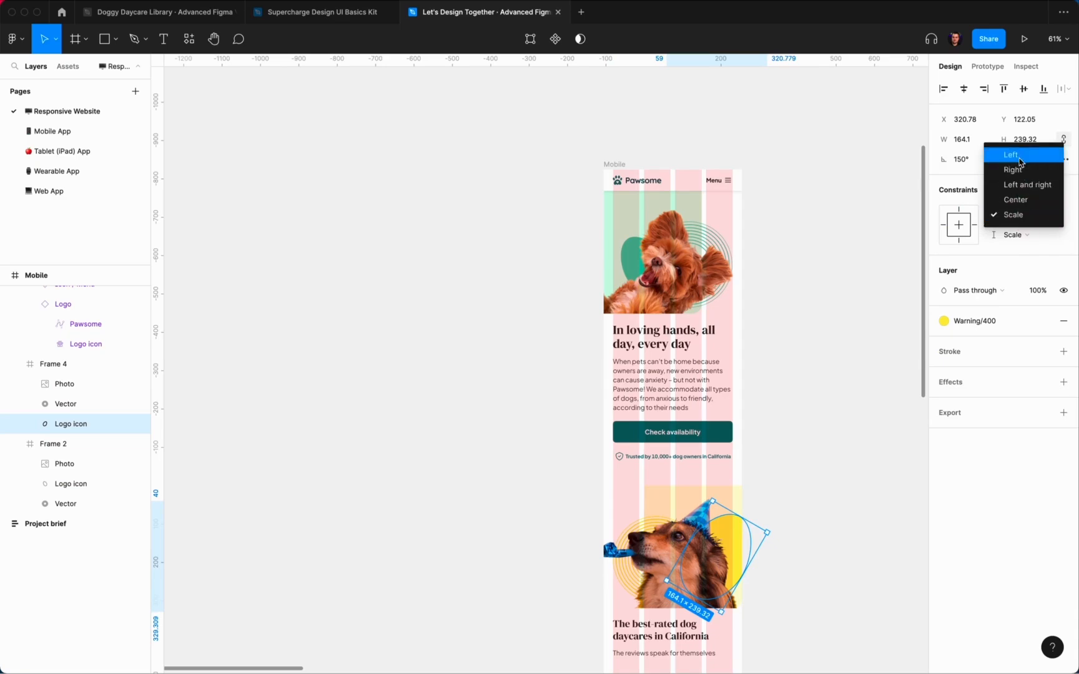
pyautogui.click(1013, 169)
pyautogui.click(1014, 235)
pyautogui.click(1018, 176)
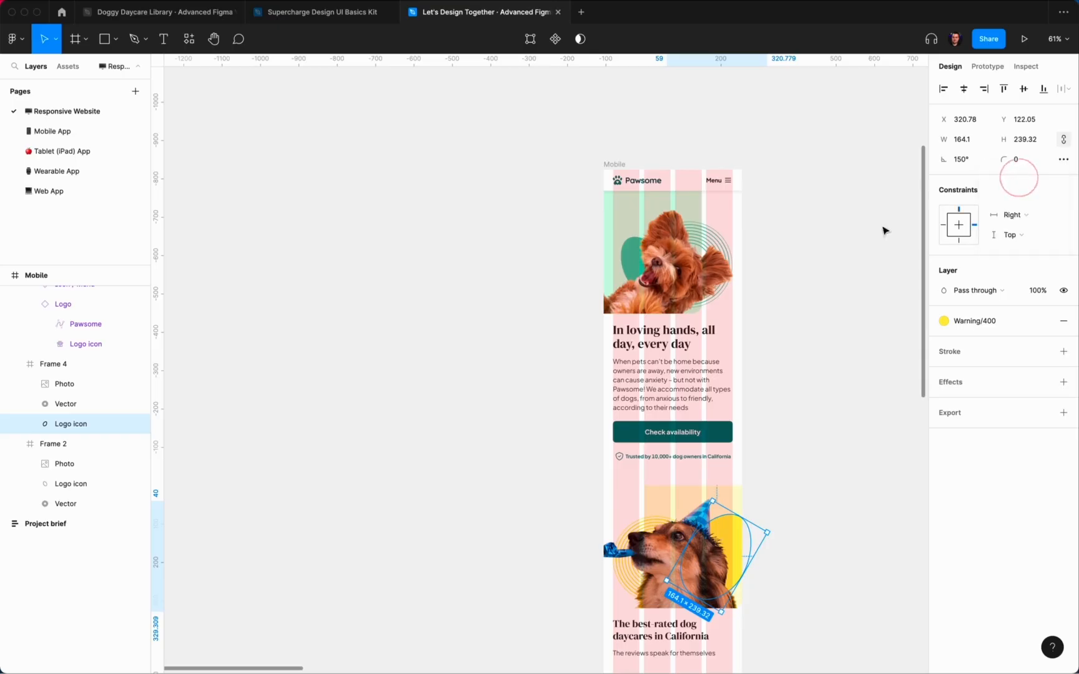
# Step: Test-widen the Mobile frame to check the pinning, then undo it
pyautogui.click(623, 282)
pyautogui.click(614, 164)
pyautogui.moveTo(742, 281); pyautogui.dragTo(770, 306)
pyautogui.press('super+z')
# Step: Check the Check availability button and confirm the reviews heading group's spacing value
pyautogui.click(624, 432)
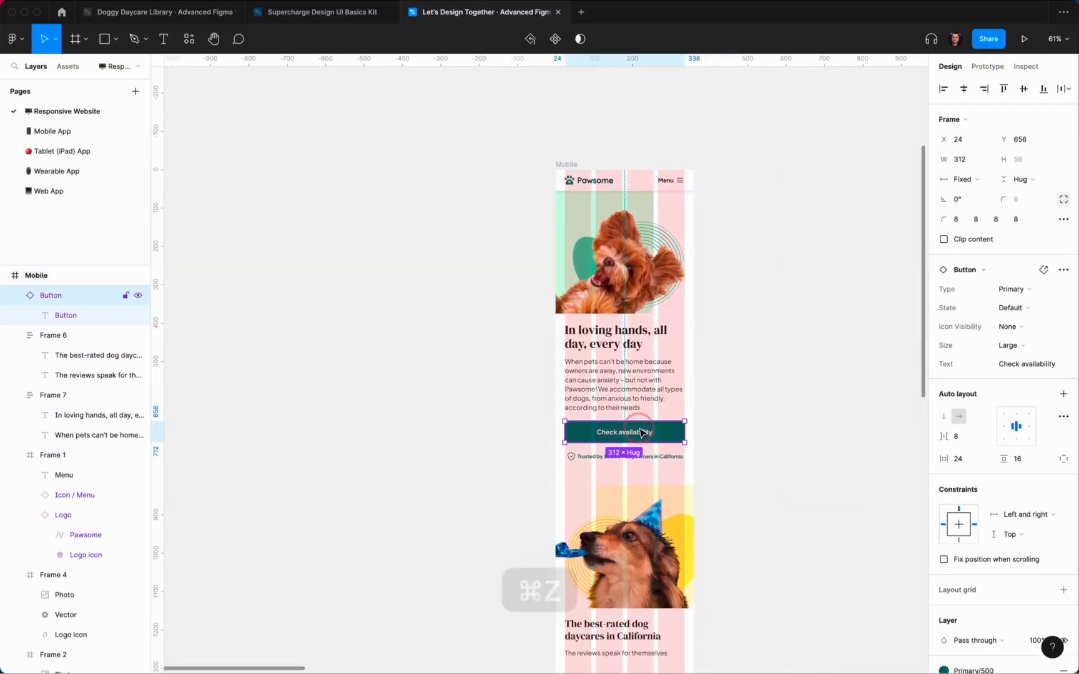
pyautogui.keyDown('shift'); pyautogui.click(634, 380); pyautogui.keyUp('shift')
pyautogui.click(831, 366)
pyautogui.scroll(-4, 831, 367)
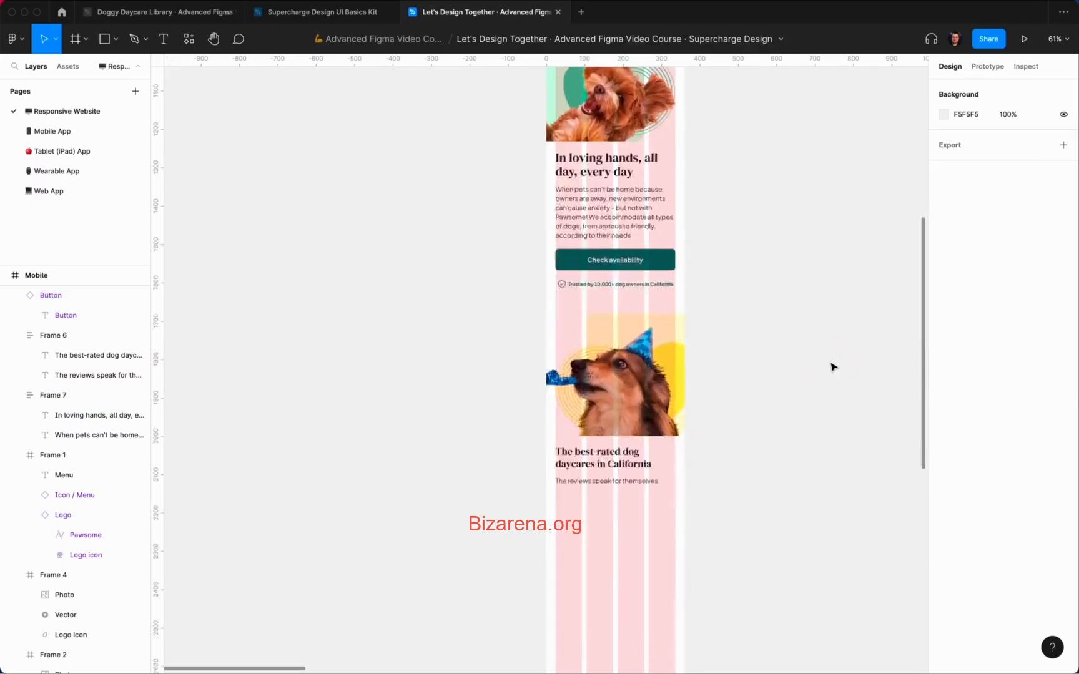
pyautogui.scroll(2, 831, 367)
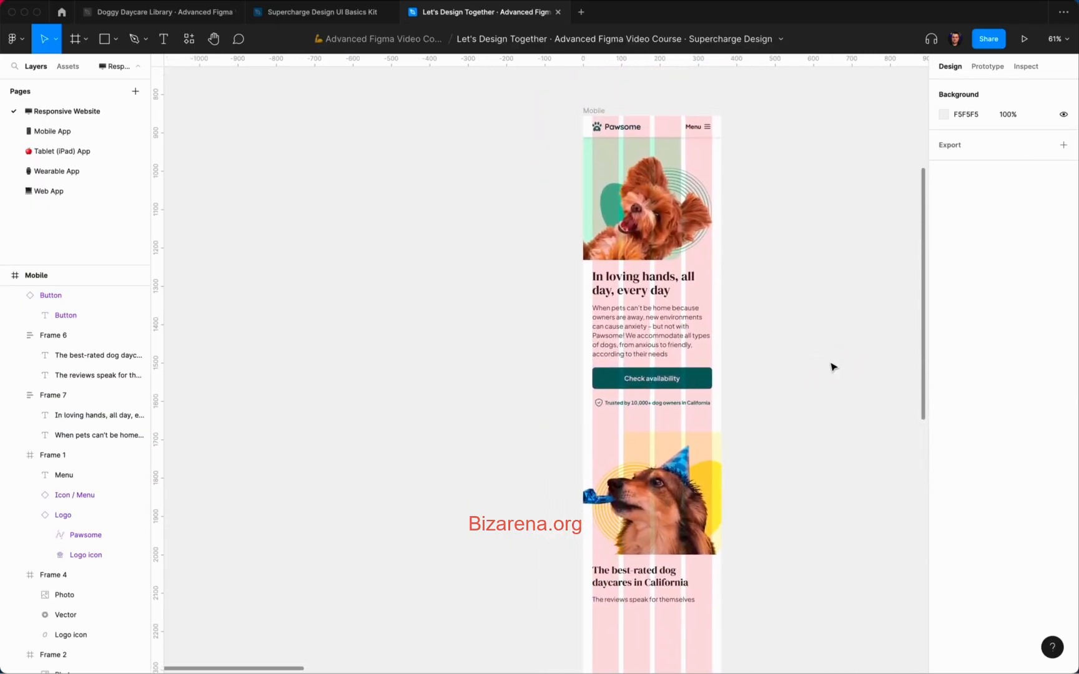
pyautogui.scroll(-6, 831, 366)
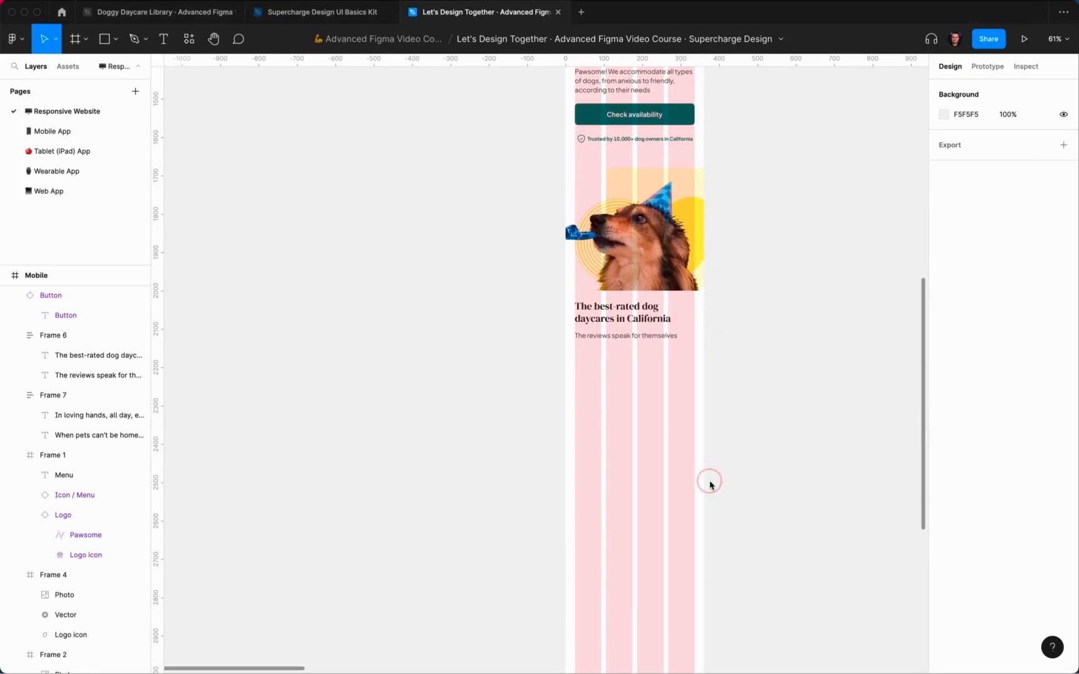
pyautogui.click(641, 325)
pyautogui.click(968, 294)
pyautogui.press('Return')
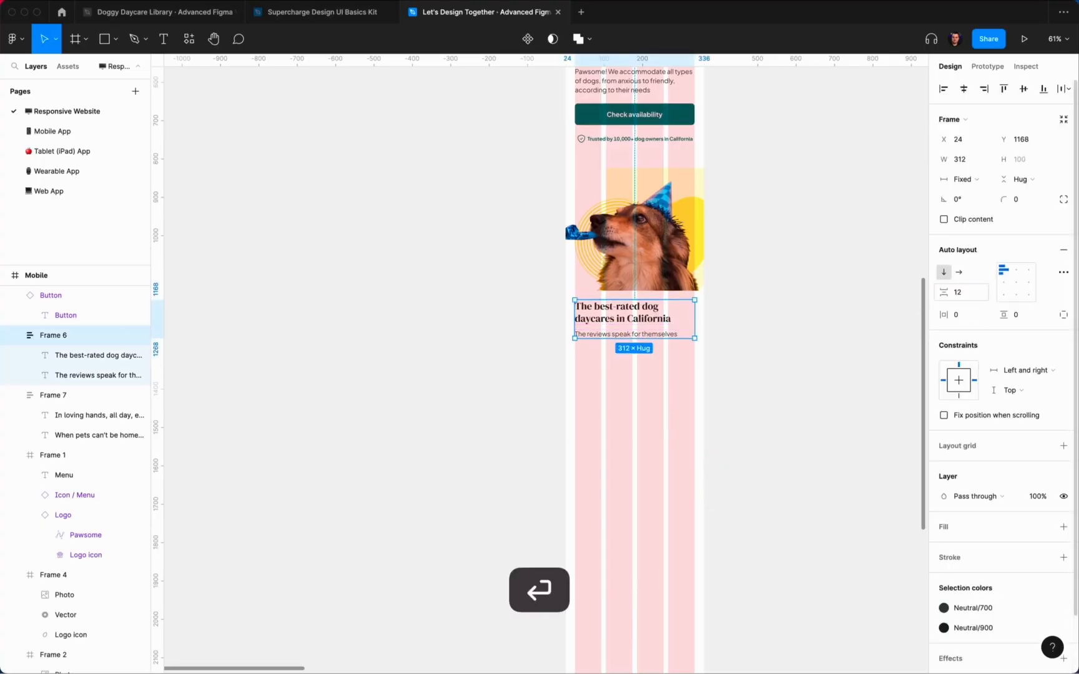
pyautogui.click(710, 329)
# Step: Nudge the empty frame below the reviews heading to Y 1300 and fill it Neutral/000
pyautogui.scroll(3, 666, 356)
pyautogui.click(621, 381)
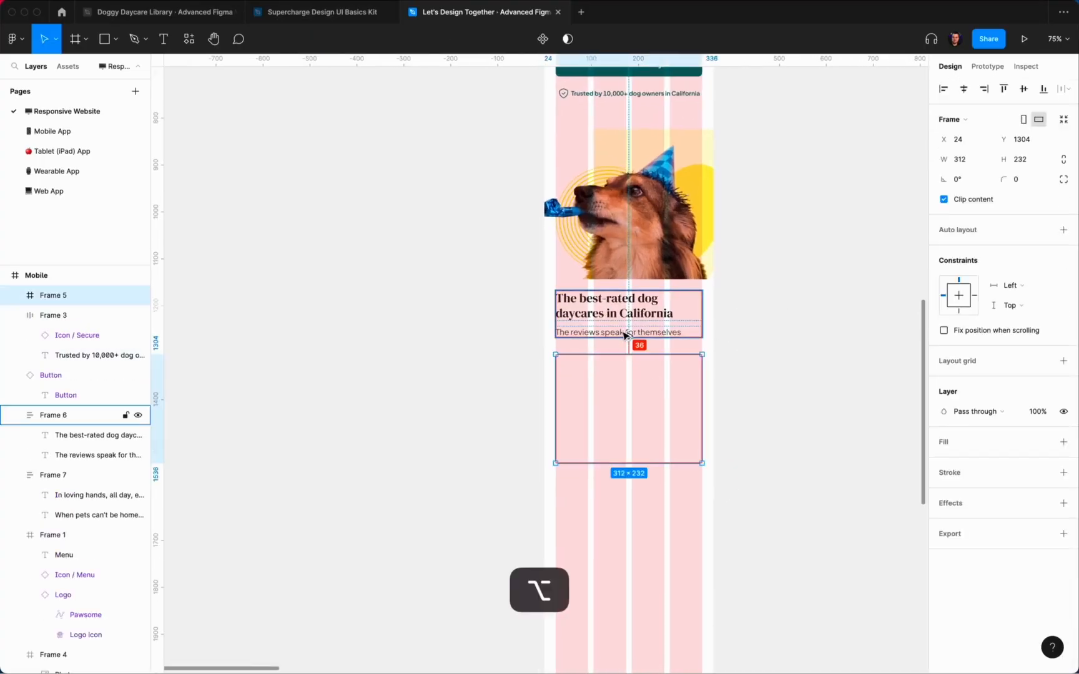
pyautogui.press('Up')
pyautogui.press('Up')
pyautogui.press('Up')
pyautogui.press('Up')
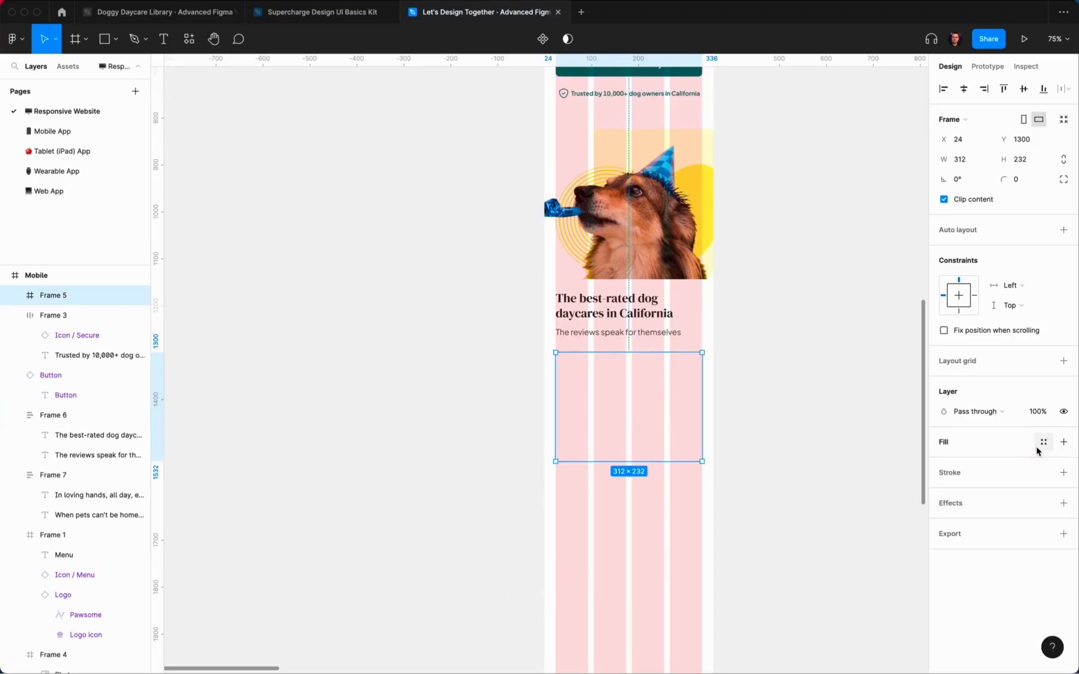
pyautogui.click(1043, 442)
pyautogui.click(961, 619)
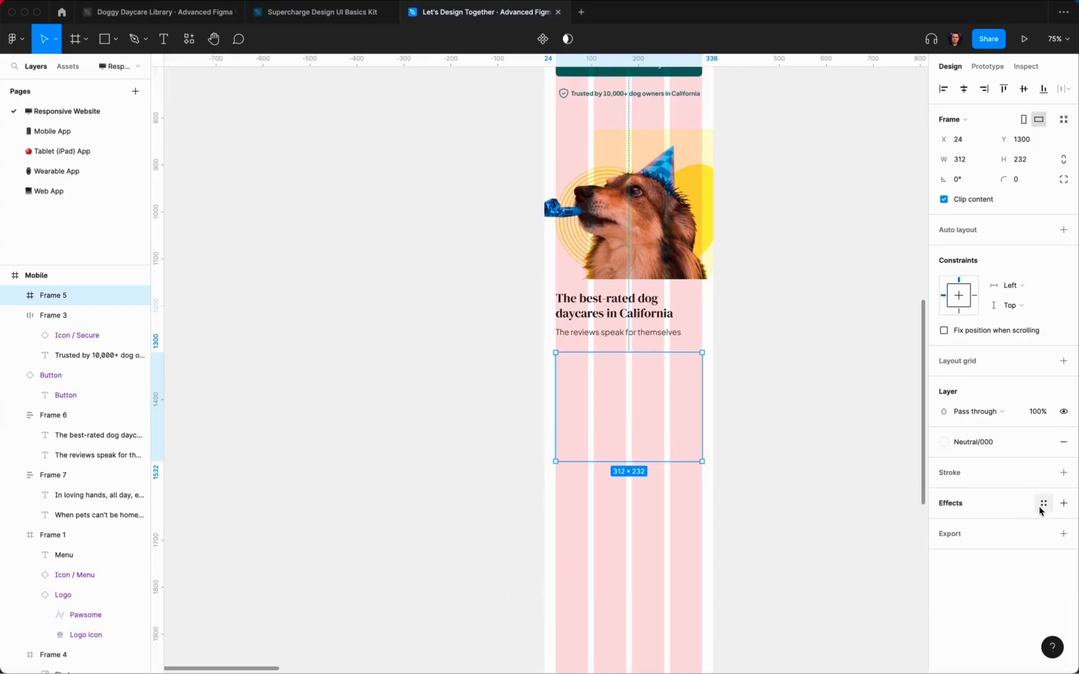
# Step: Give the card the Shadow S effect style, previewing it with layout grids hidden
pyautogui.click(1042, 503)
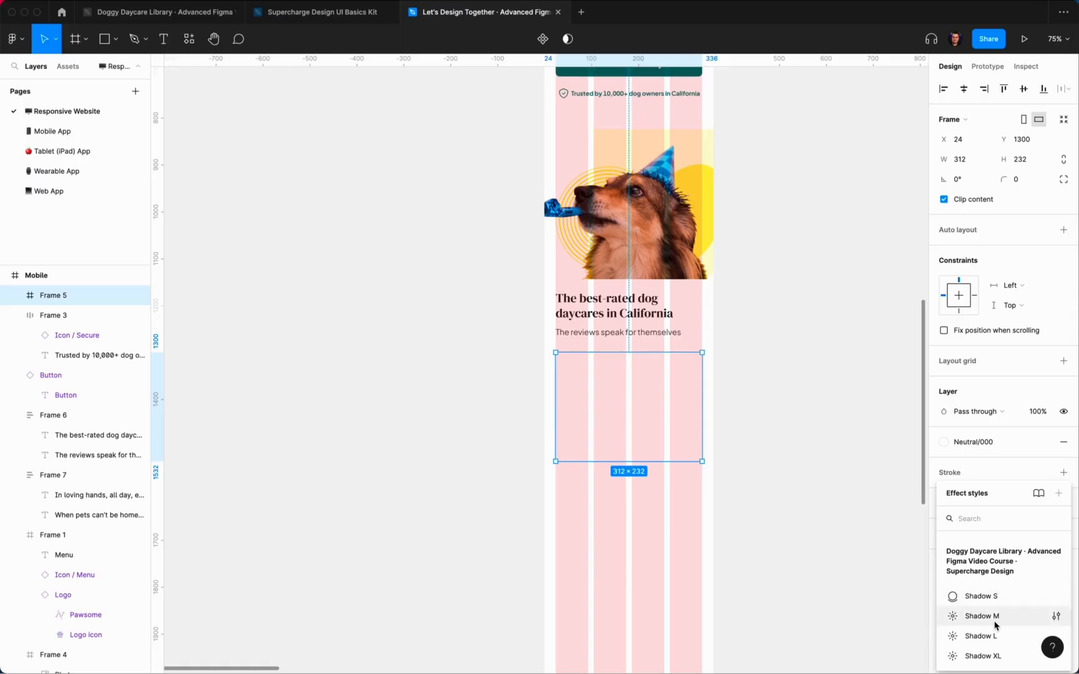
pyautogui.click(990, 617)
pyautogui.click(982, 506)
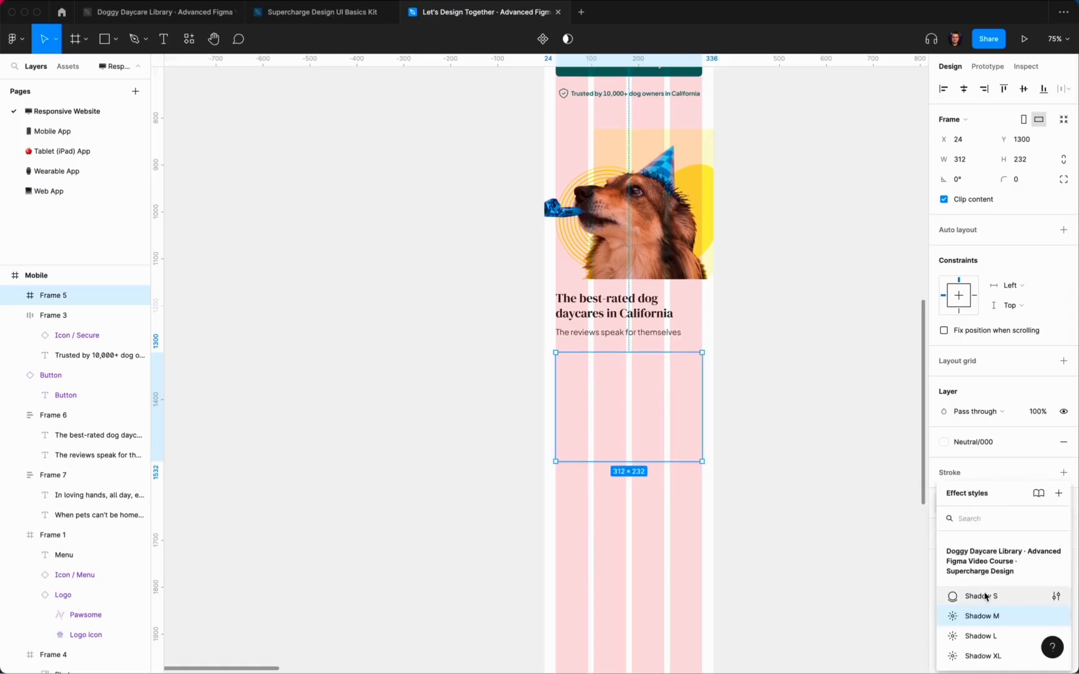
pyautogui.click(971, 594)
pyautogui.click(828, 500)
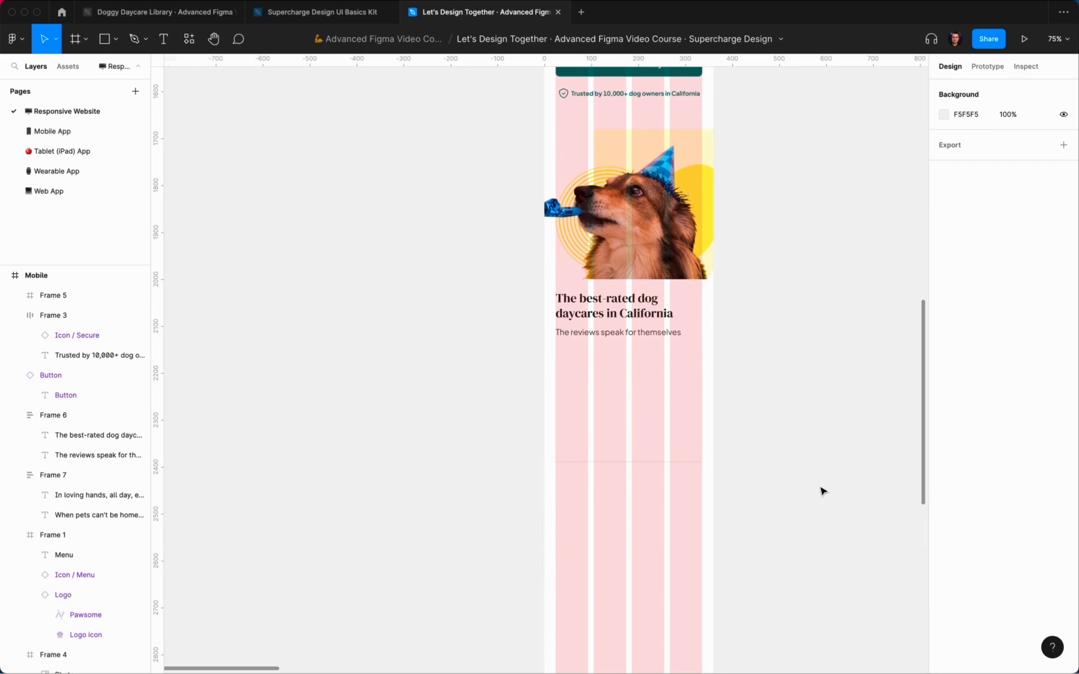
pyautogui.hotkey('ctrl', 'g')
pyautogui.scroll(5, 807, 484)
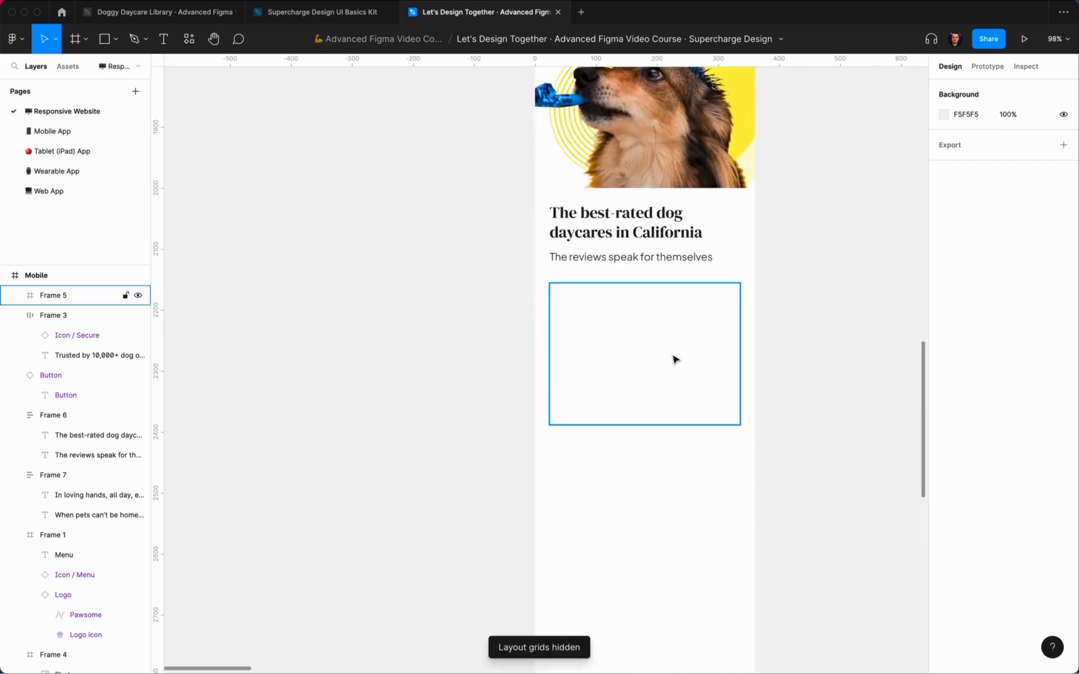
# Step: Round the card's corners to 12 with 60% corner smoothing
pyautogui.click(673, 359)
pyautogui.click(1063, 179)
pyautogui.click(1023, 199)
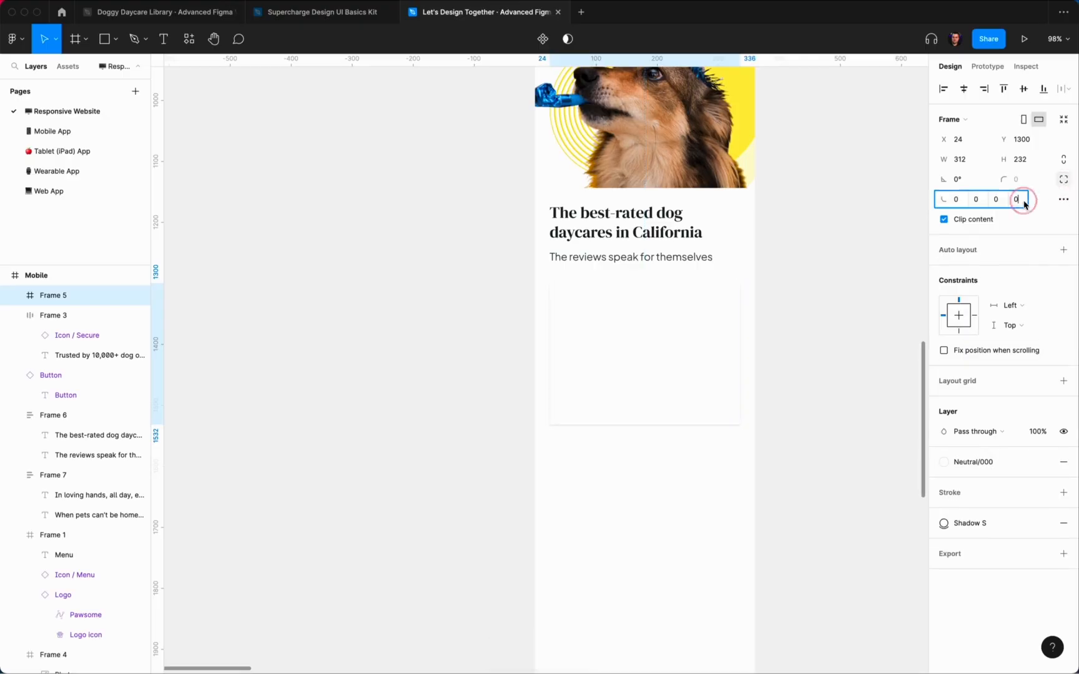
pyautogui.write('12')
pyautogui.press('Return')
pyautogui.click(1063, 179)
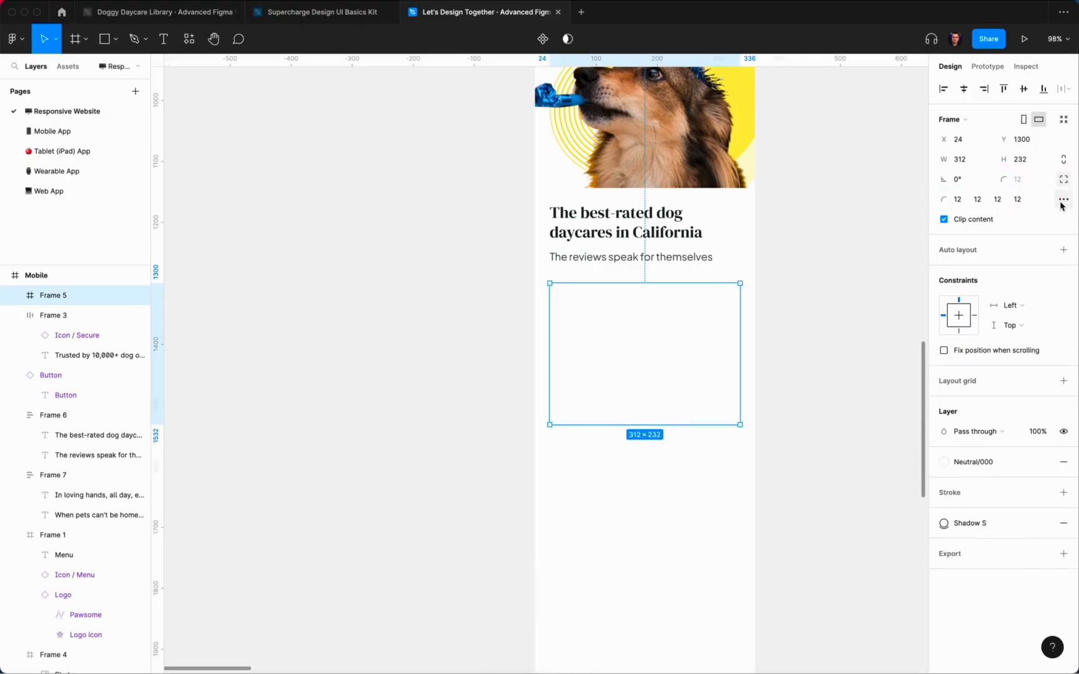
pyautogui.click(1064, 200)
pyautogui.moveTo(846, 231); pyautogui.dragTo(844, 229)
pyautogui.click(824, 371)
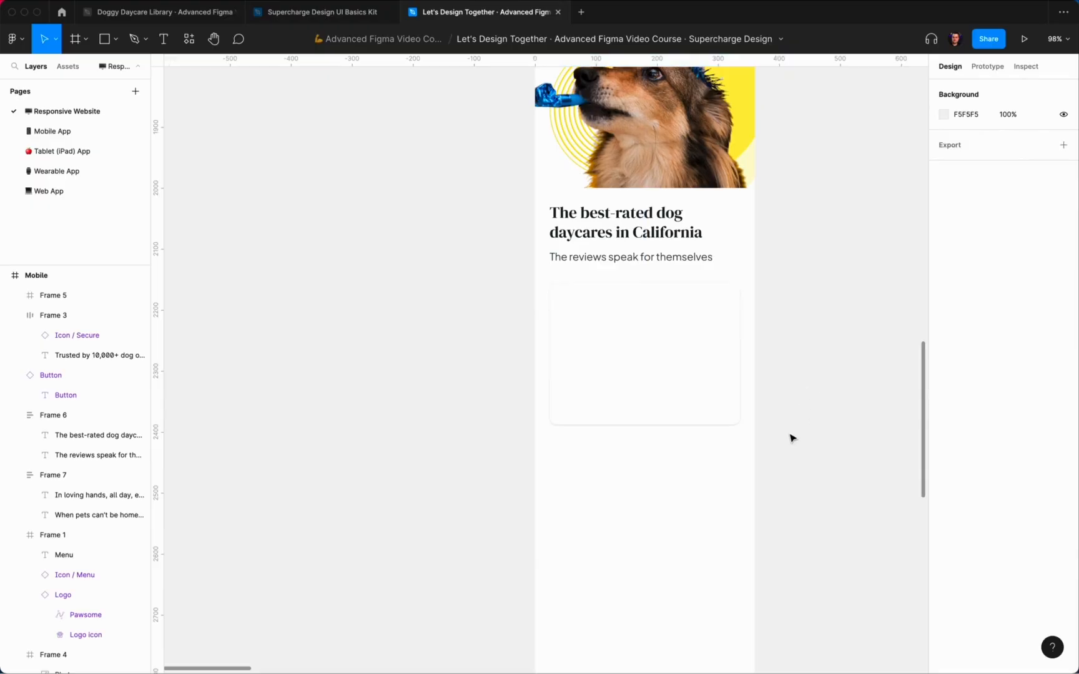
# Step: Confirm Shadow S on the card and show the layout grids again
pyautogui.scroll(3, 805, 438)
pyautogui.click(650, 349)
pyautogui.click(969, 523)
pyautogui.click(974, 596)
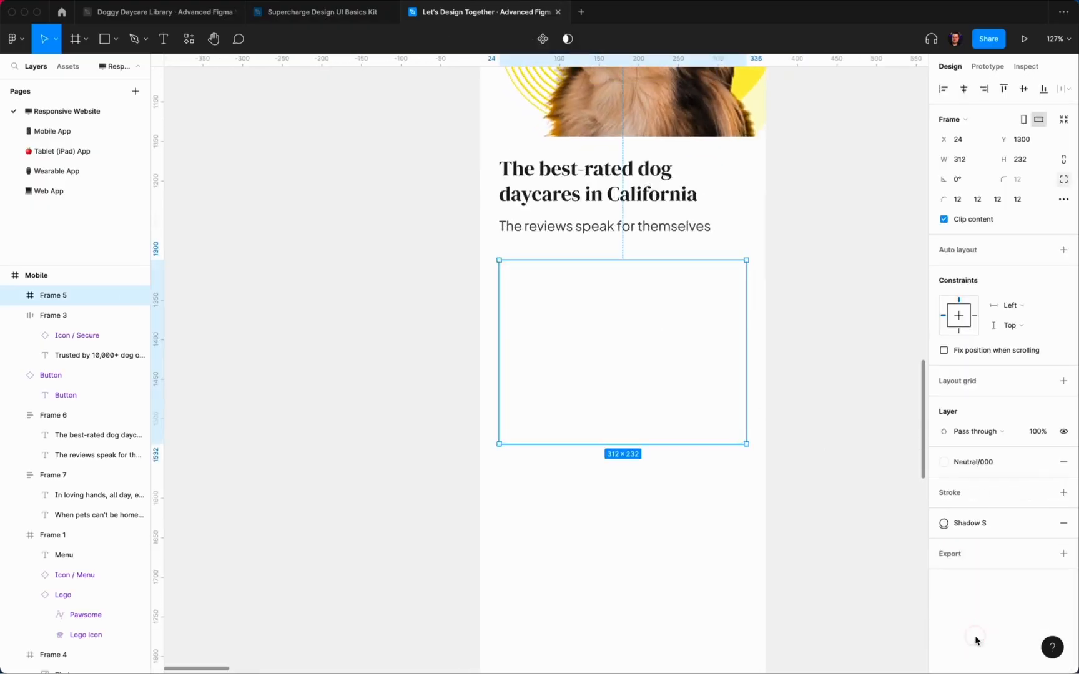
pyautogui.click(855, 430)
pyautogui.scroll(-3, 860, 415)
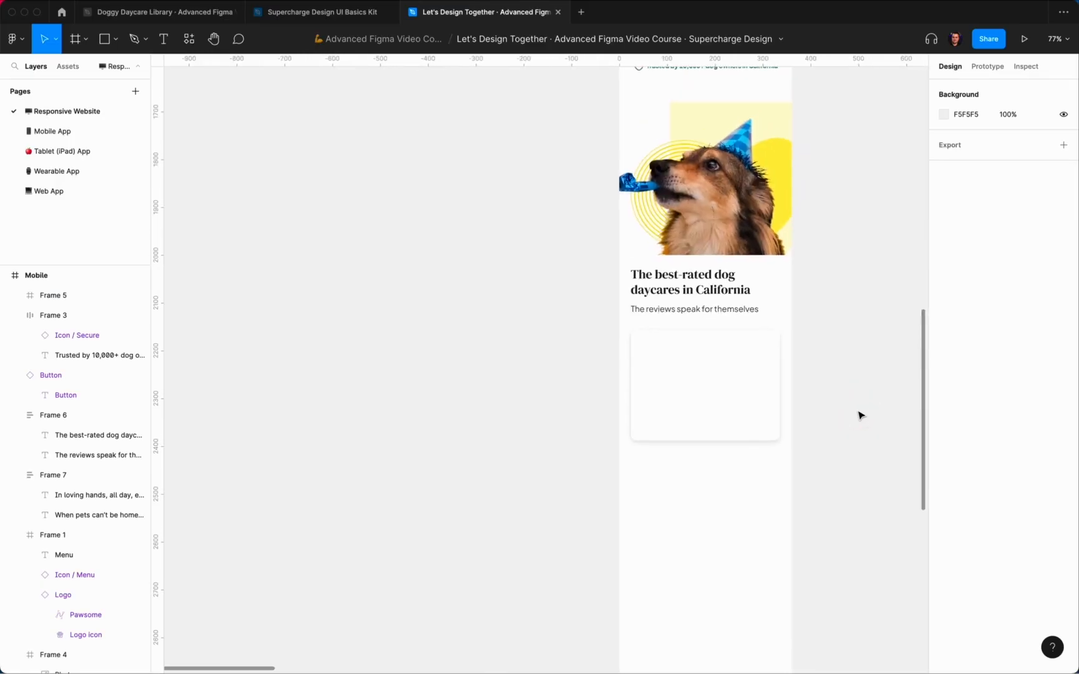
pyautogui.scroll(2, 839, 406)
pyautogui.hotkey('ctrl', 'g')
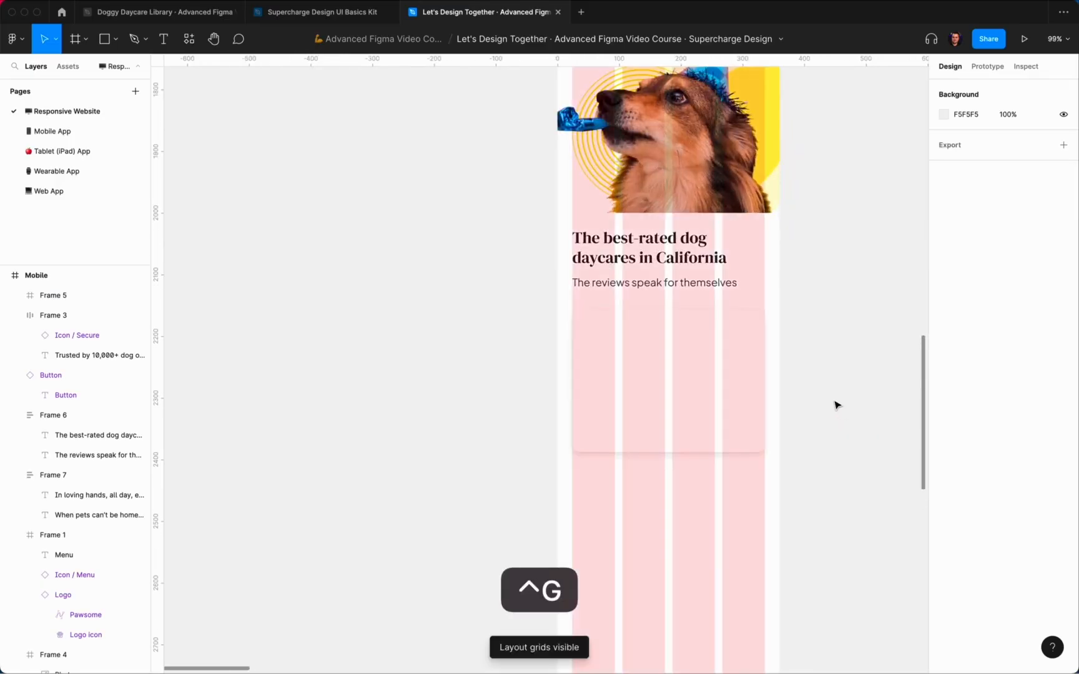
pyautogui.scroll(3, 837, 406)
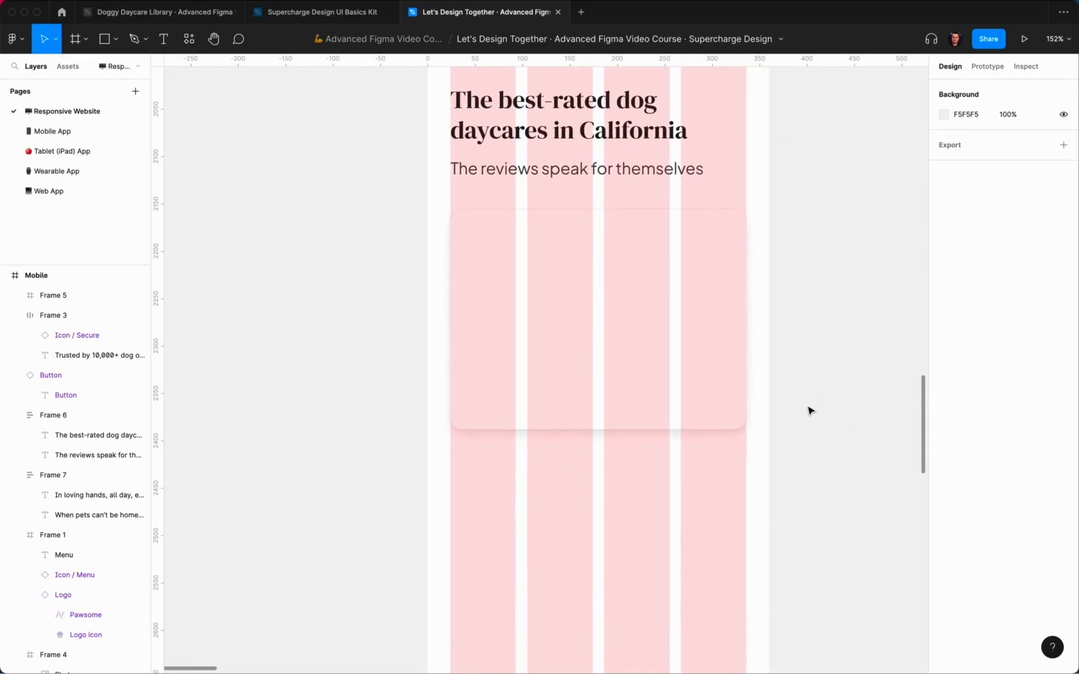
# Step: Draw an 8 px ellipse dot below the review card
pyautogui.press('o')
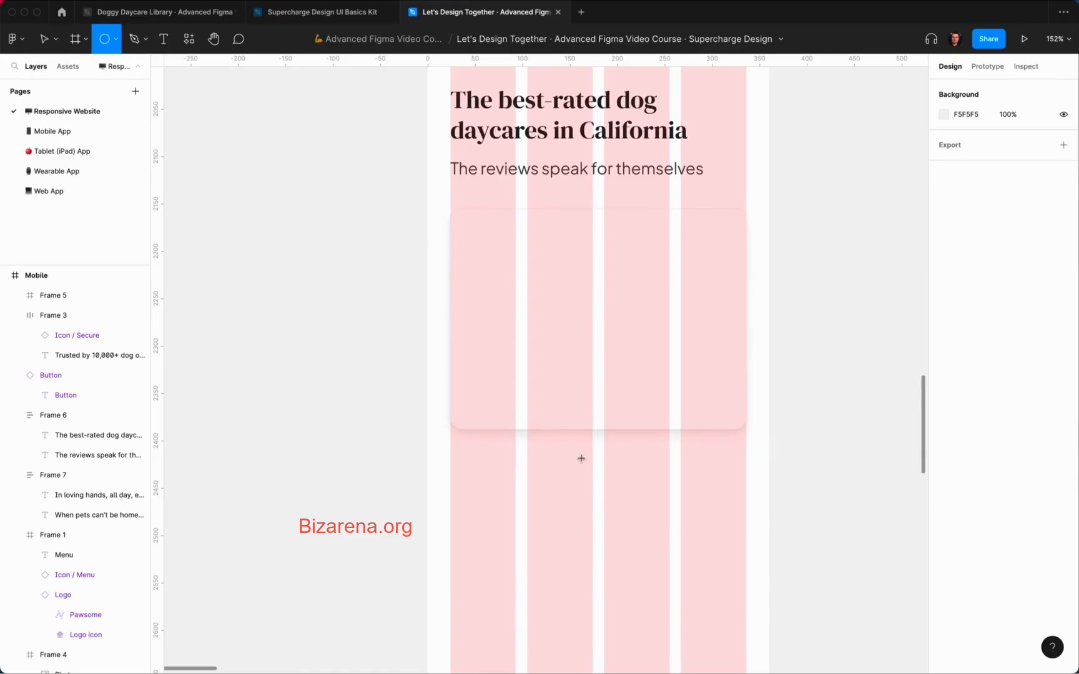
pyautogui.moveTo(585, 453); pyautogui.dragTo(596, 462)
pyautogui.press('Down')
pyautogui.press('Down')
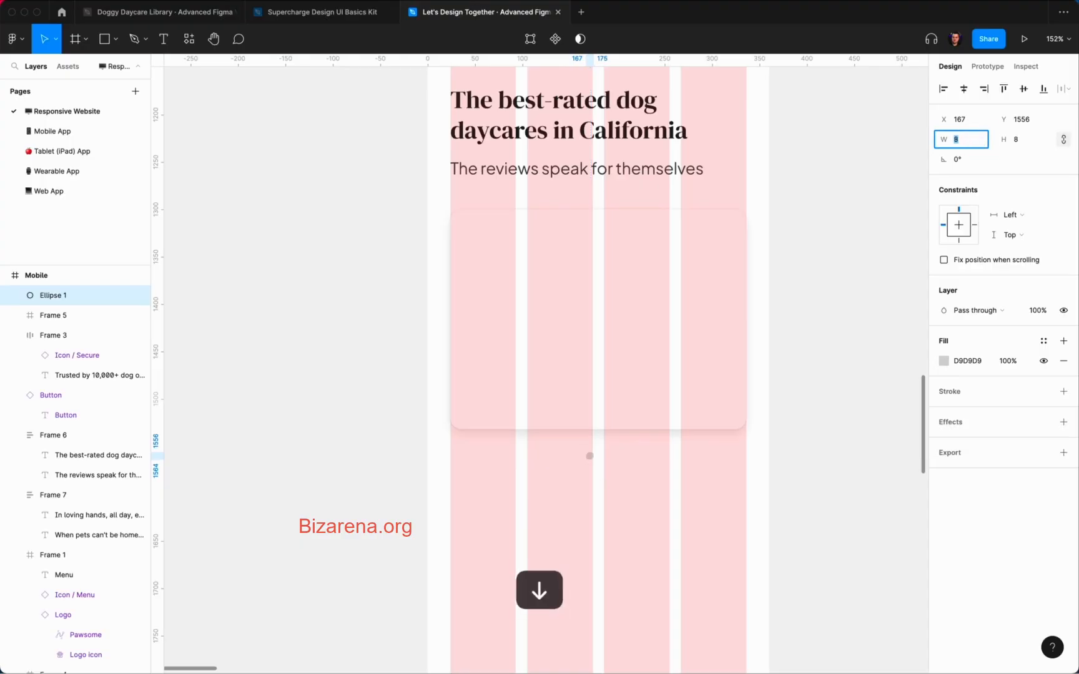
pyautogui.click(618, 492)
pyautogui.scroll(3, 588, 453)
pyautogui.click(589, 464)
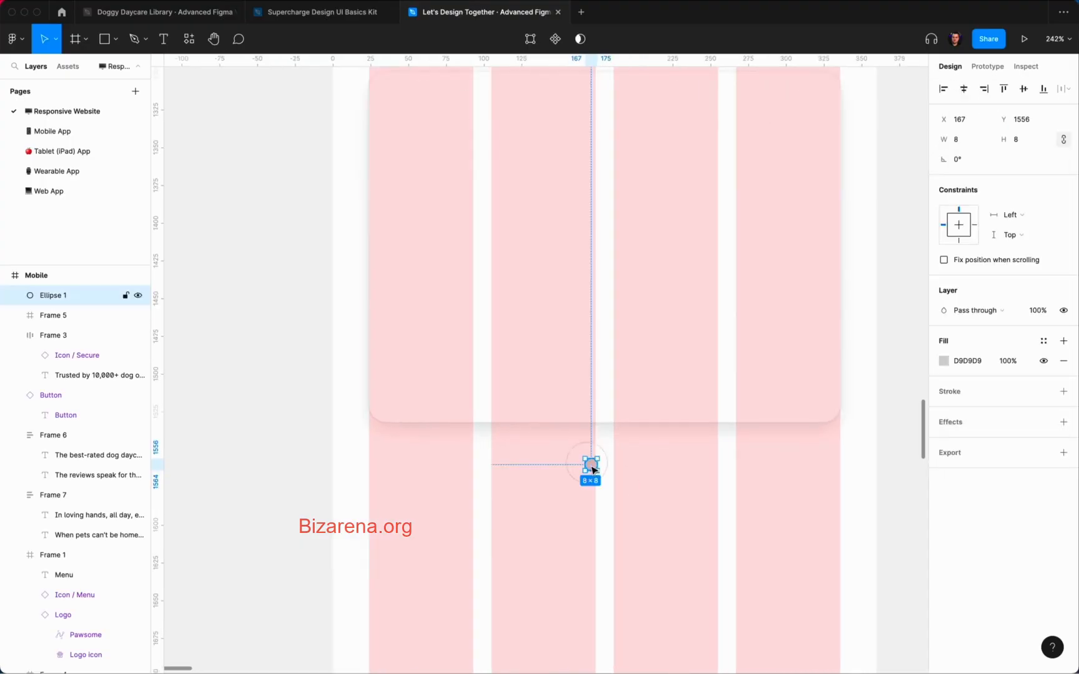
# Step: Duplicate the dot into a row of evenly spaced pagination dots
pyautogui.press('super+d')
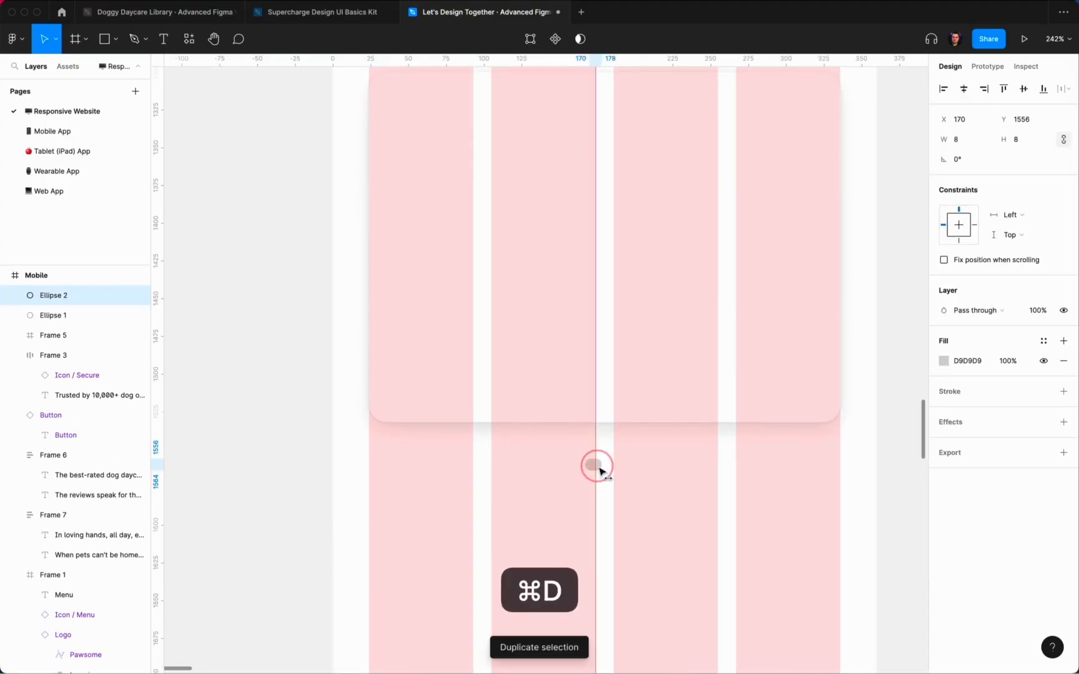
pyautogui.moveTo(595, 468); pyautogui.dragTo(609, 471)
pyautogui.press('Right')
pyautogui.press('Right')
pyautogui.press('Right')
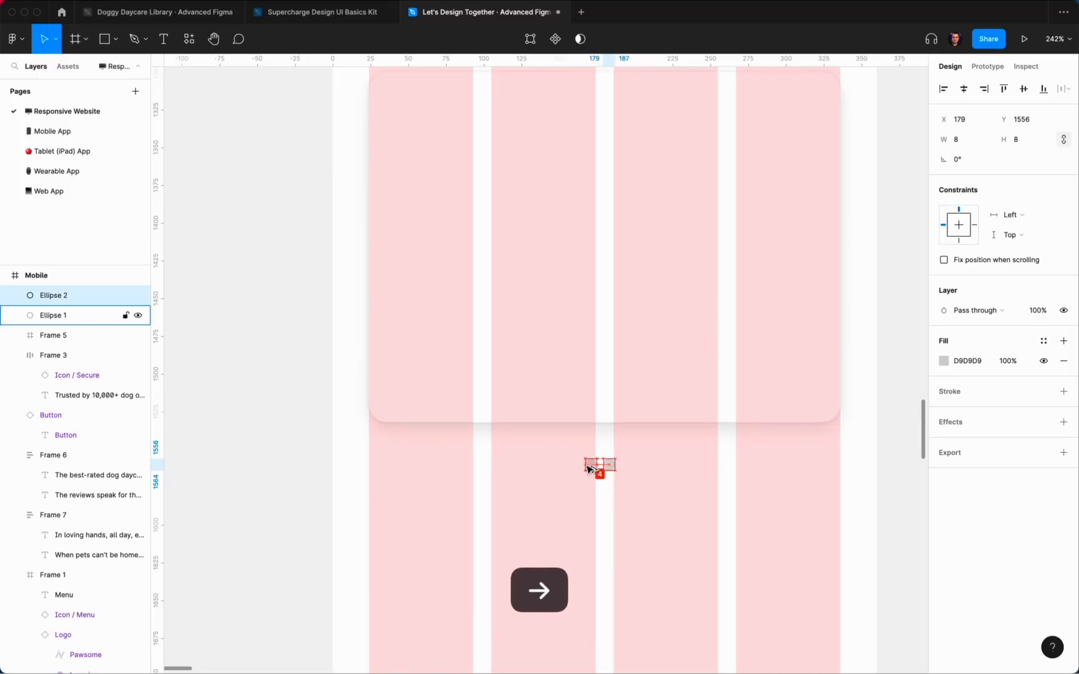
pyautogui.press('super+d')
pyautogui.press('super+d')
pyautogui.press('super+d')
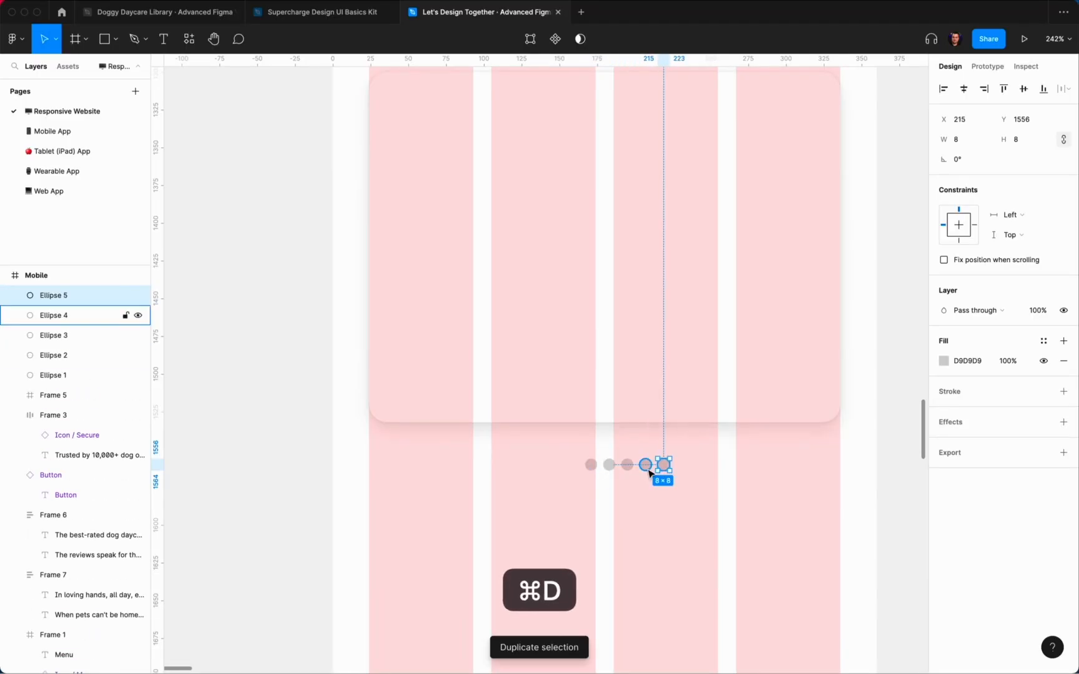
pyautogui.click(591, 465)
pyautogui.click(552, 481)
pyautogui.scroll(5, 552, 481)
# Step: Draw a 24×8 rectangle as the active dot with corner radius 200
pyautogui.press('r')
pyautogui.moveTo(576, 439); pyautogui.dragTo(649, 465)
pyautogui.scroll(5, 566, 458)
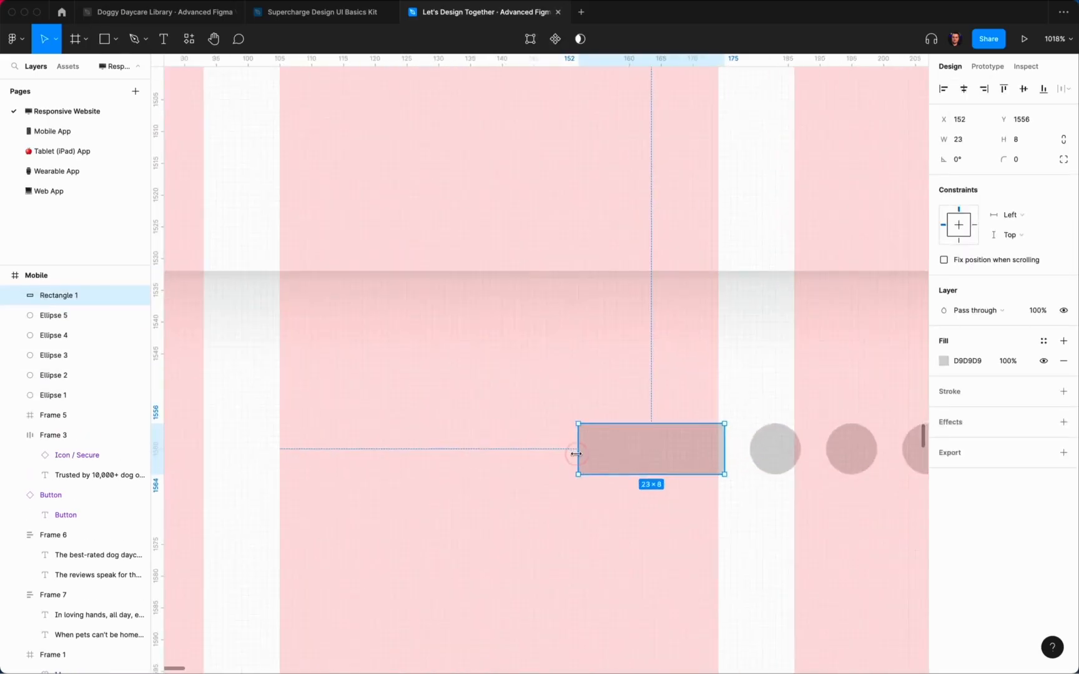
pyautogui.moveTo(574, 453); pyautogui.dragTo(571, 454)
pyautogui.write('200')
pyautogui.press('Return')
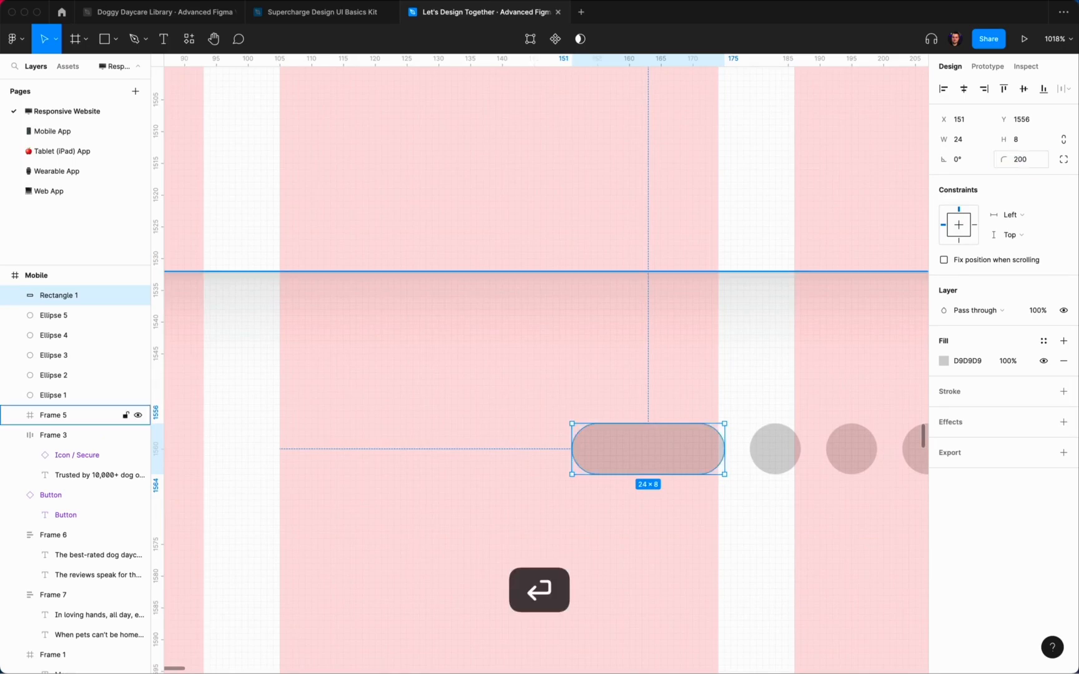
# Step: Delete the last dot, then restore it with undo
pyautogui.press('Tab')
pyautogui.press('BackSpace')
pyautogui.scroll(-8, 639, 463)
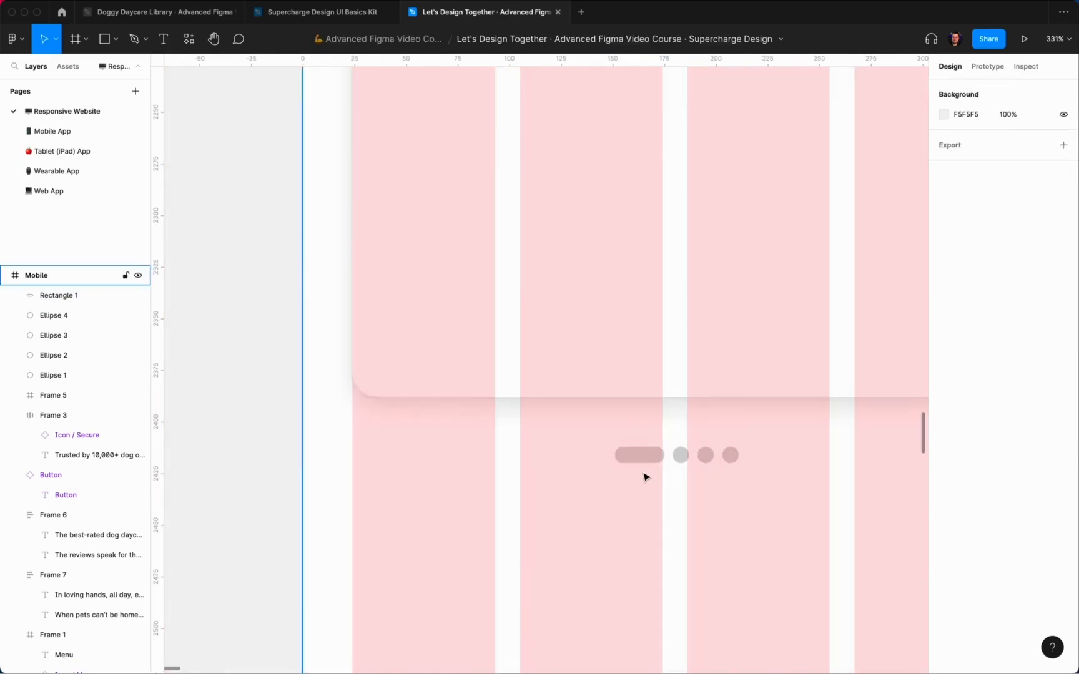
pyautogui.press('super+z')
# Step: Delete the hidden dot under the pill and fill the pill with a dark green Primary style
pyautogui.click(70, 397)
pyautogui.press('BackSpace')
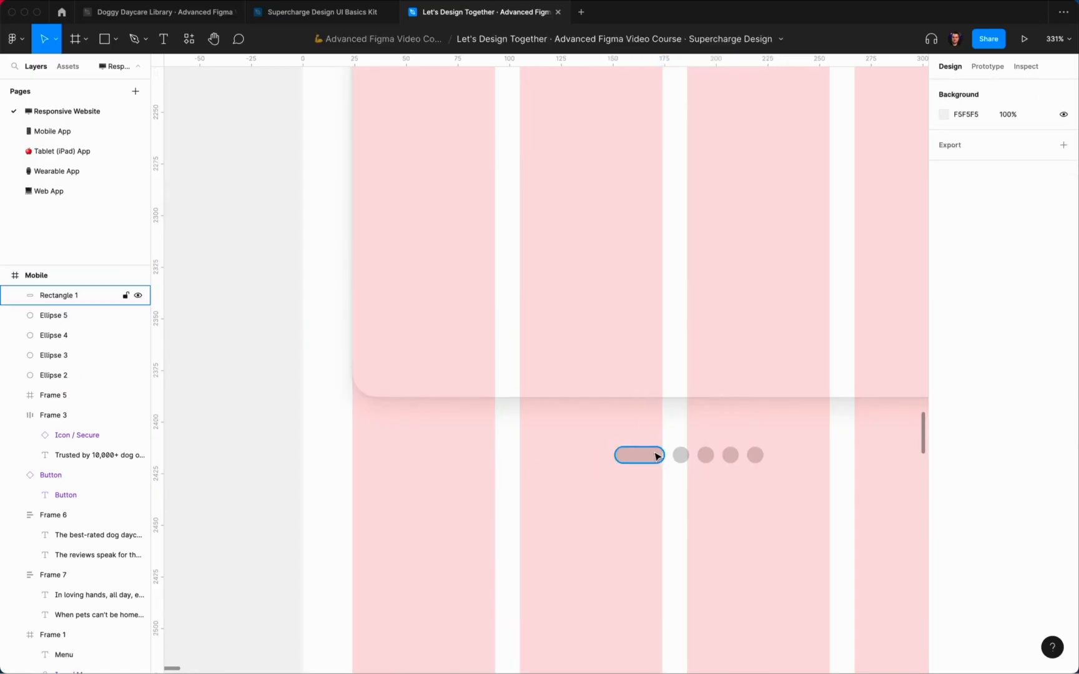
pyautogui.click(653, 455)
pyautogui.click(1043, 361)
pyautogui.click(996, 487)
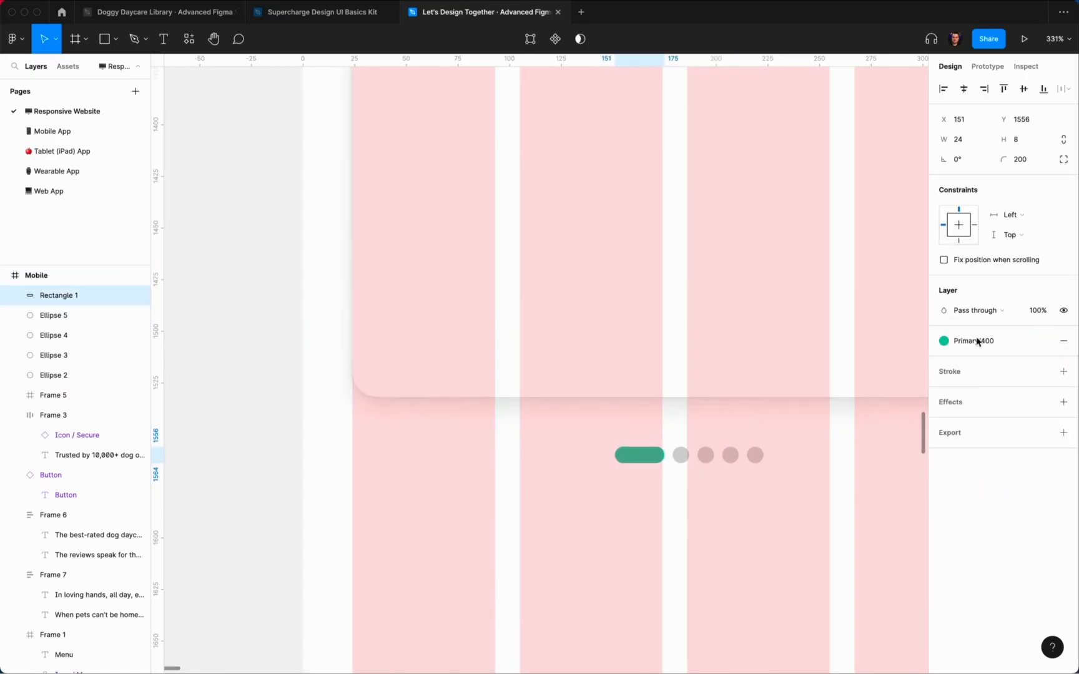
pyautogui.click(978, 341)
pyautogui.click(1013, 485)
# Step: Give the four grey dots a light green Primary fill
pyautogui.moveTo(821, 485); pyautogui.dragTo(669, 440)
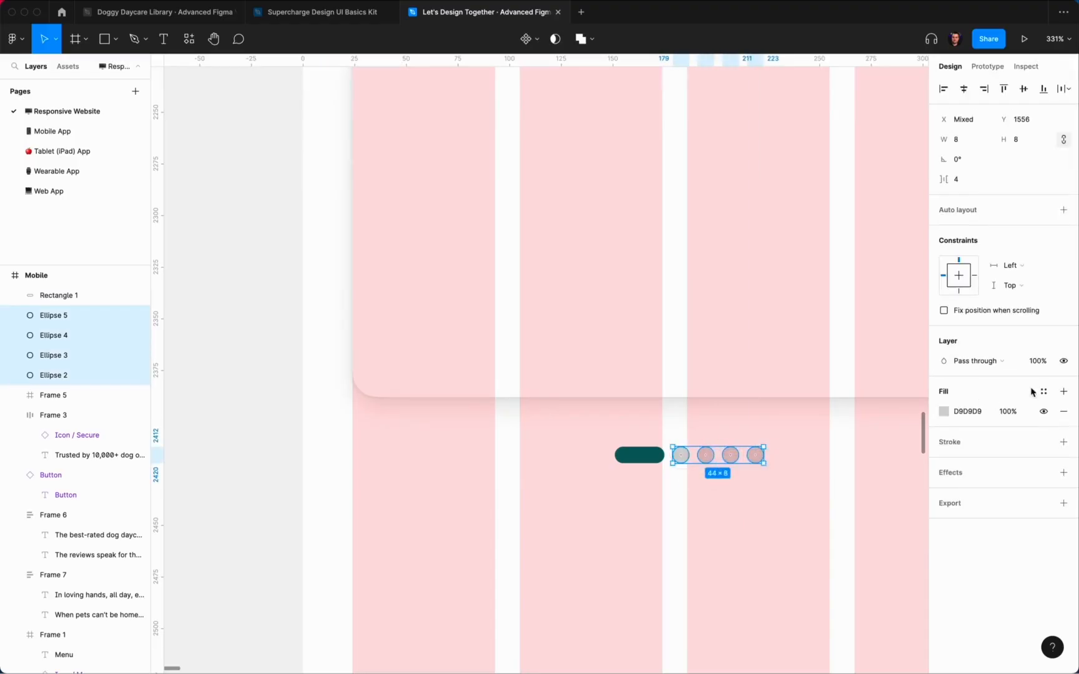
pyautogui.click(1043, 391)
pyautogui.click(973, 539)
pyautogui.click(824, 523)
# Step: Wrap the pill and dots in auto layout, centred, with a Center horizontal constraint
pyautogui.scroll(-3, 824, 523)
pyautogui.hscroll(1, 824, 522)
pyautogui.moveTo(821, 517); pyautogui.dragTo(614, 430)
pyautogui.hotkey('shift', 'a')
pyautogui.click(965, 90)
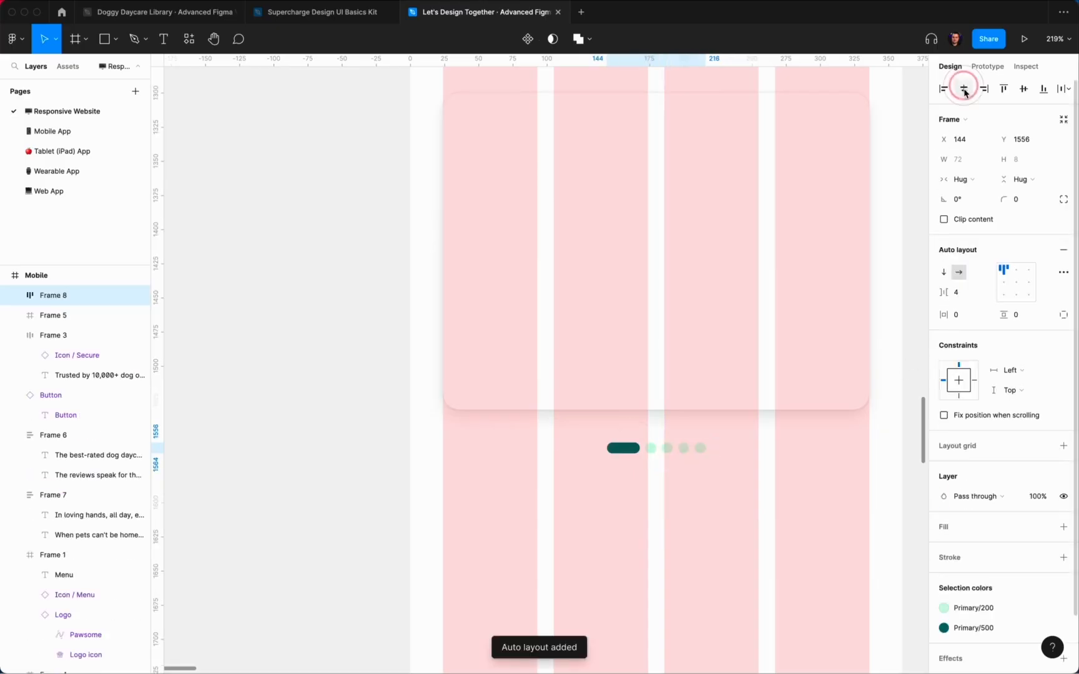
pyautogui.press('alt')
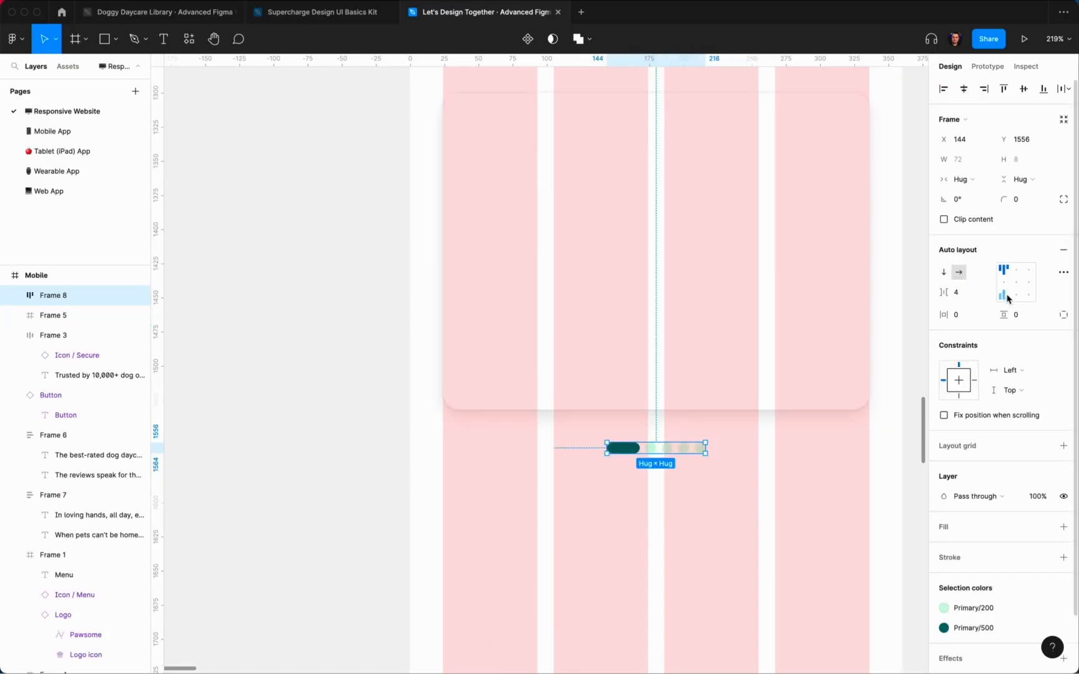
pyautogui.click(961, 383)
pyautogui.click(836, 456)
# Step: Hide the layout grids and move the dot row further below the review card
pyautogui.scroll(-4, 835, 456)
pyautogui.hscroll(1, 835, 455)
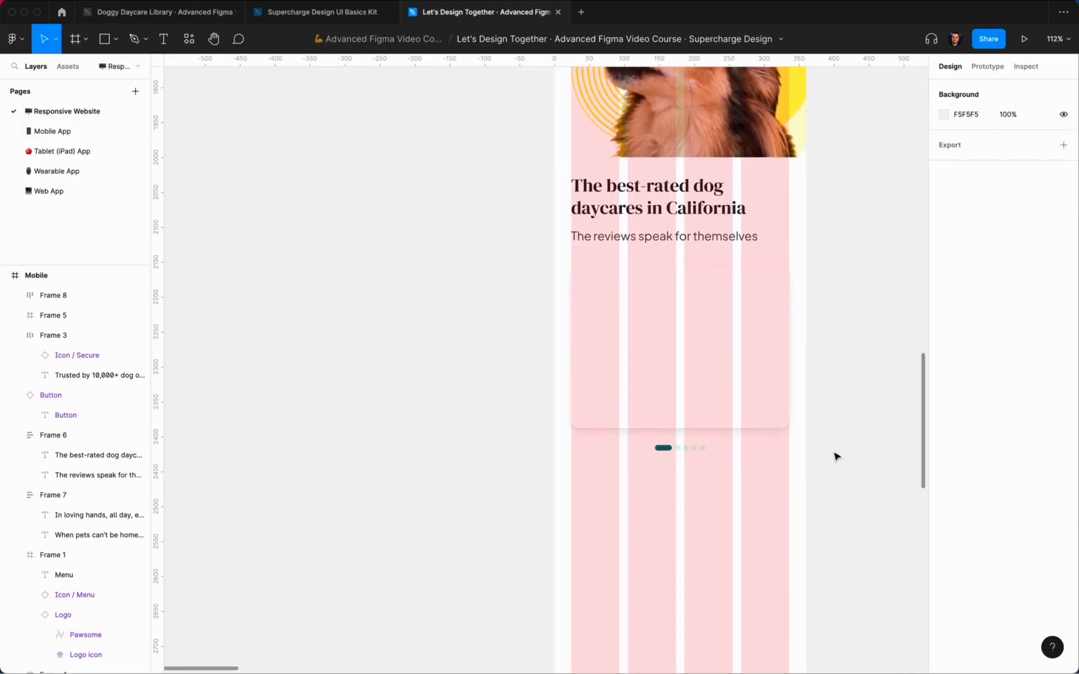
pyautogui.hotkey('ctrl', 'g')
pyautogui.scroll(1, 669, 470)
pyautogui.click(669, 469)
pyautogui.press('alt')
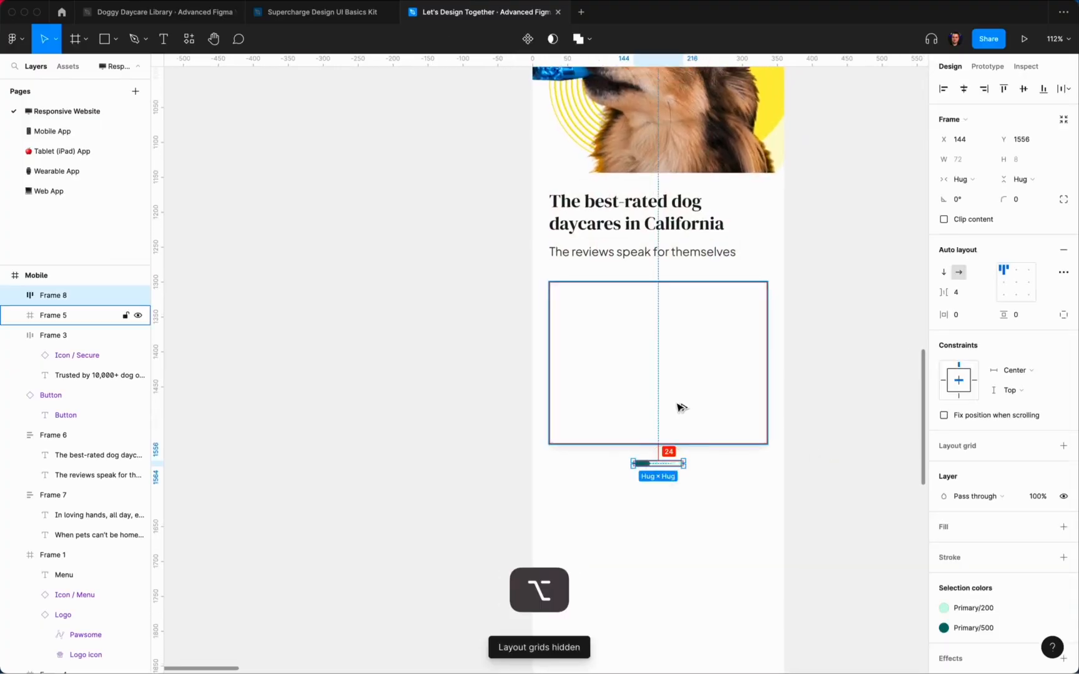
pyautogui.hotkey('shift', 'Down')
pyautogui.press('alt')
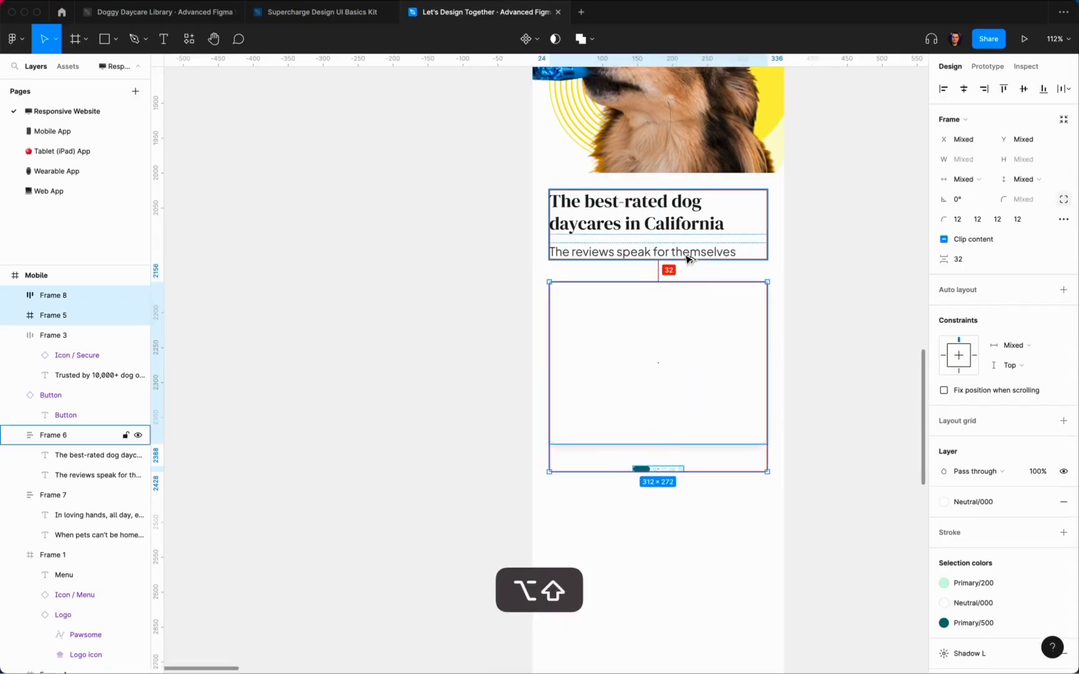
pyautogui.click(835, 335)
pyautogui.scroll(2, 836, 336)
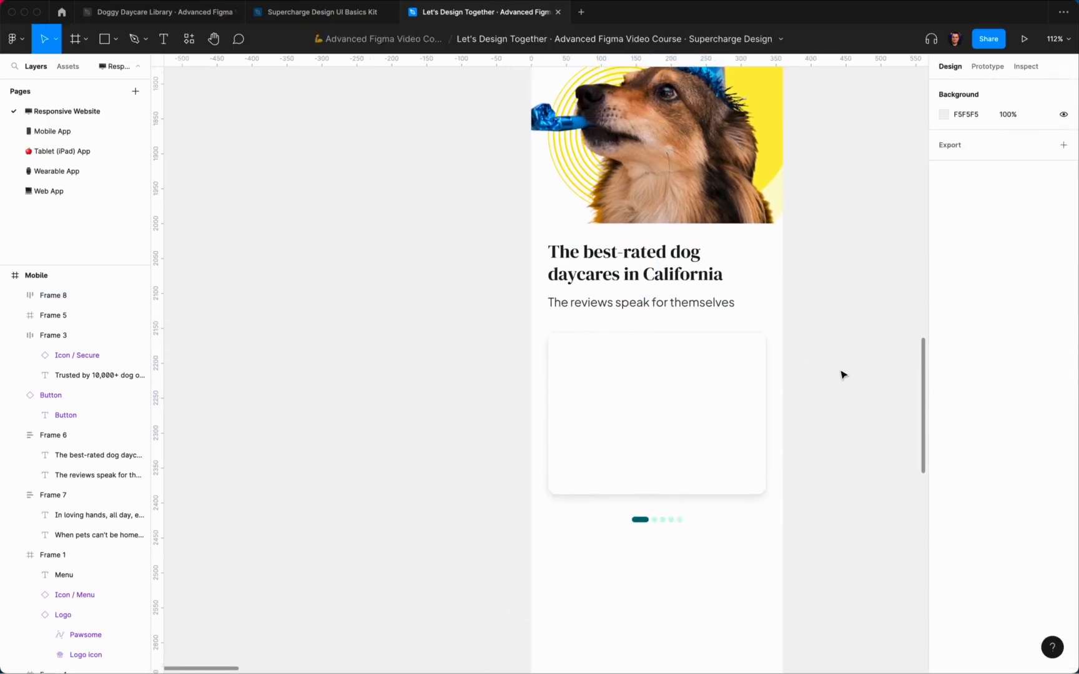
# Step: Draw a 64×64 circle inside the review card
pyautogui.scroll(-2, 823, 378)
pyautogui.press('o')
pyautogui.moveTo(584, 303); pyautogui.dragTo(632, 350)
pyautogui.write('6')
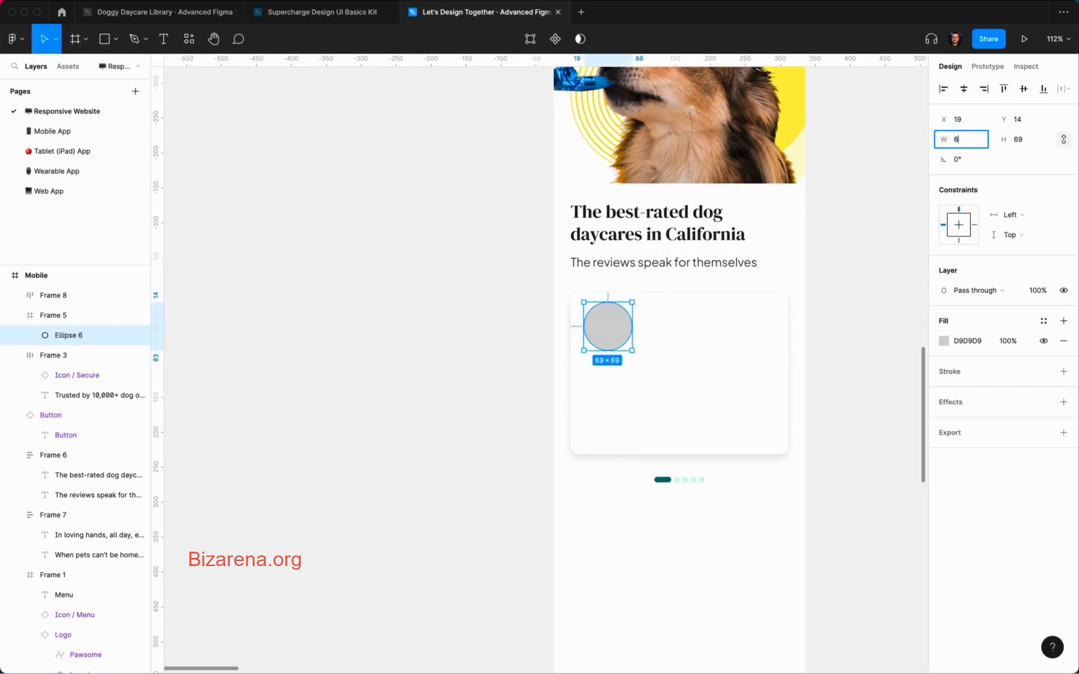
pyautogui.write('4')
pyautogui.press('Return')
pyautogui.click(433, 289)
# Step: Nudge the circle to sit 20 px from the card's top and left edges
pyautogui.doubleClick(606, 325)
pyautogui.press('alt')
pyautogui.press('Down')
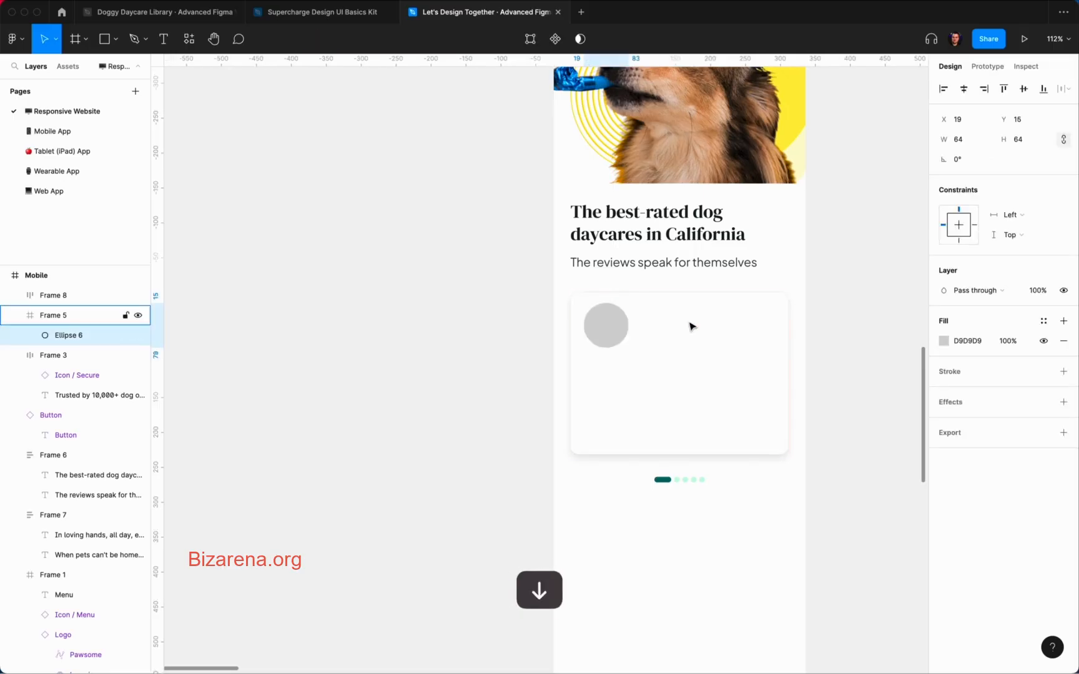
pyautogui.hotkey('shift', 'Down')
pyautogui.hotkey('alt', 'Right')
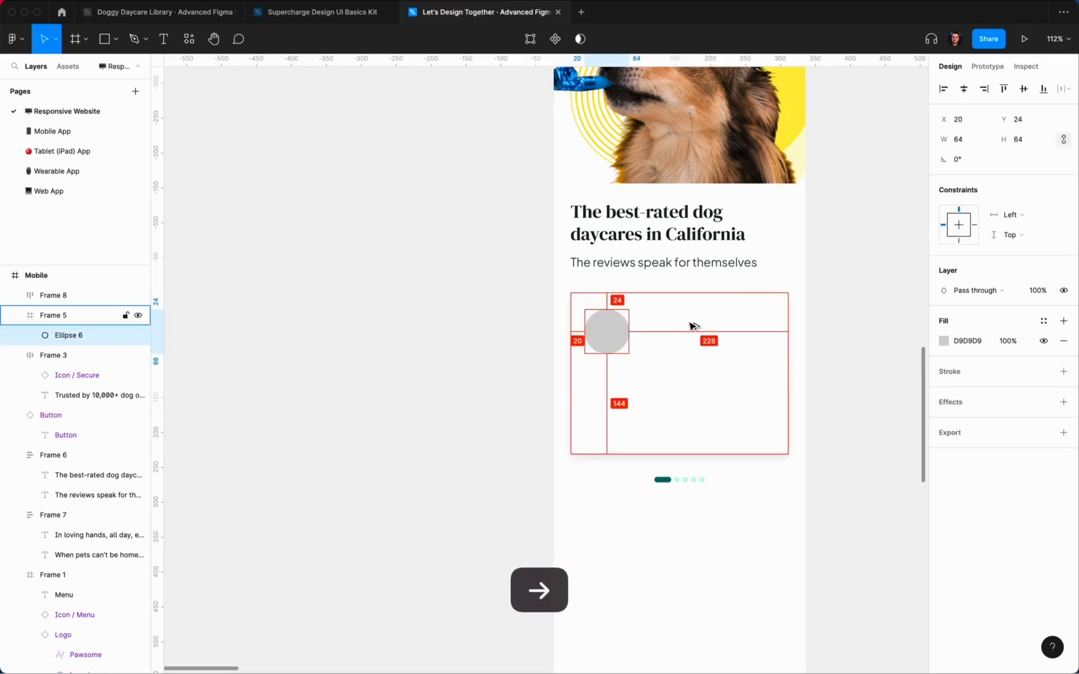
pyautogui.press('Up')
pyautogui.press('Up')
pyautogui.press('Up')
pyautogui.press('Up')
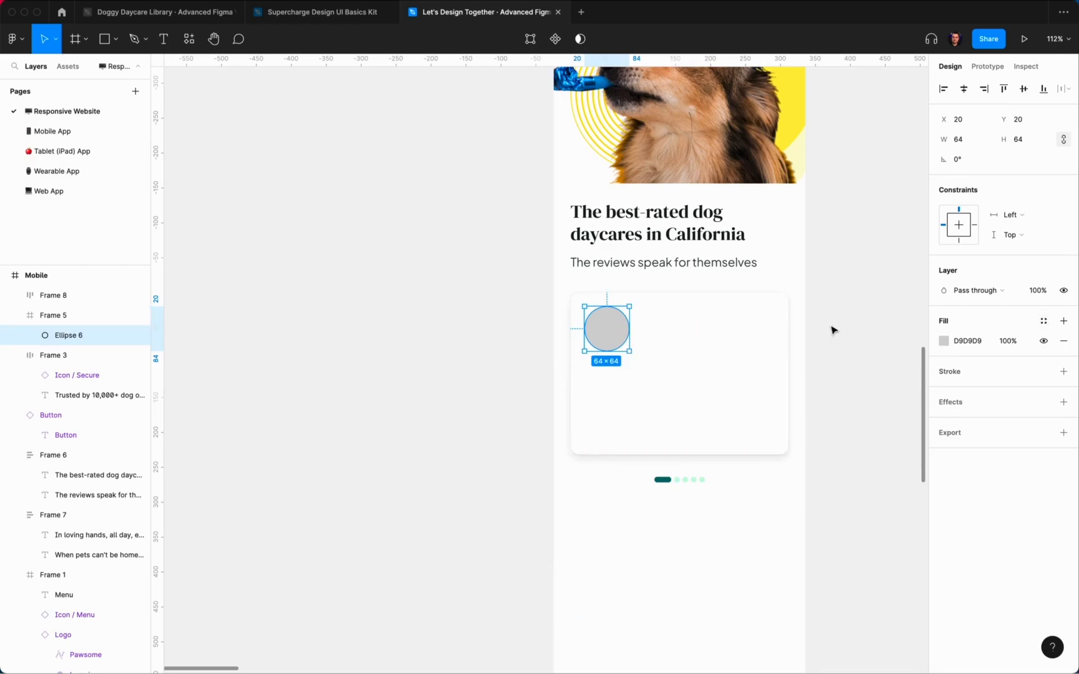
pyautogui.press('super+slash')
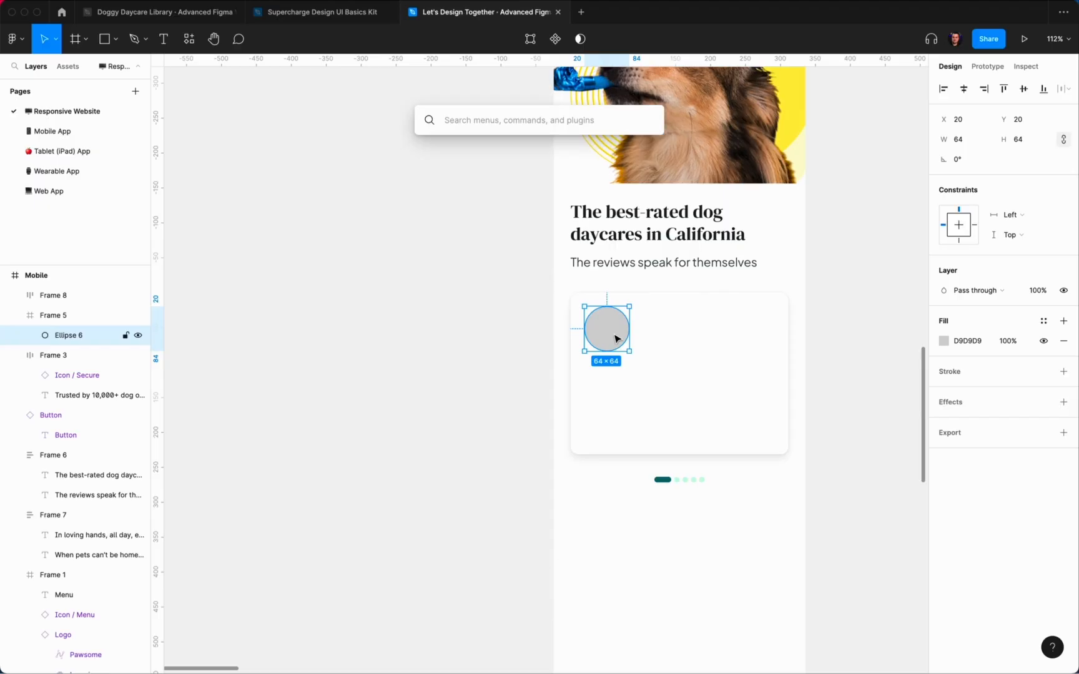
# Step: Fill the circle with a photo from Content Reel's Avatars (female) collection
pyautogui.write('cont')
pyautogui.press('Down')
pyautogui.press('Return')
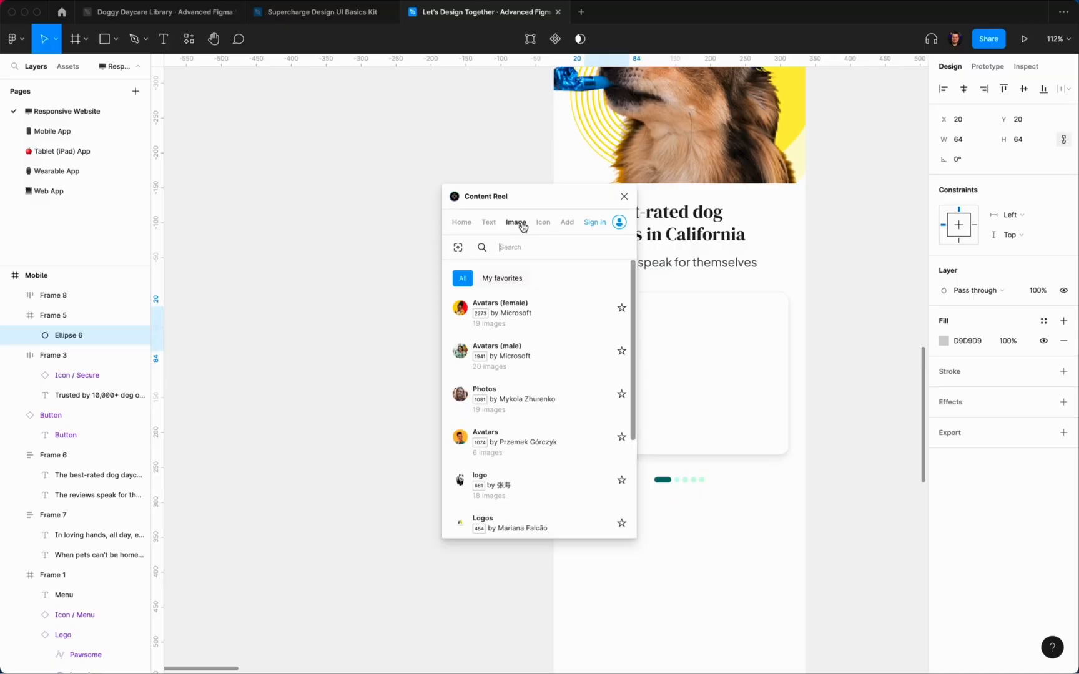
pyautogui.click(544, 319)
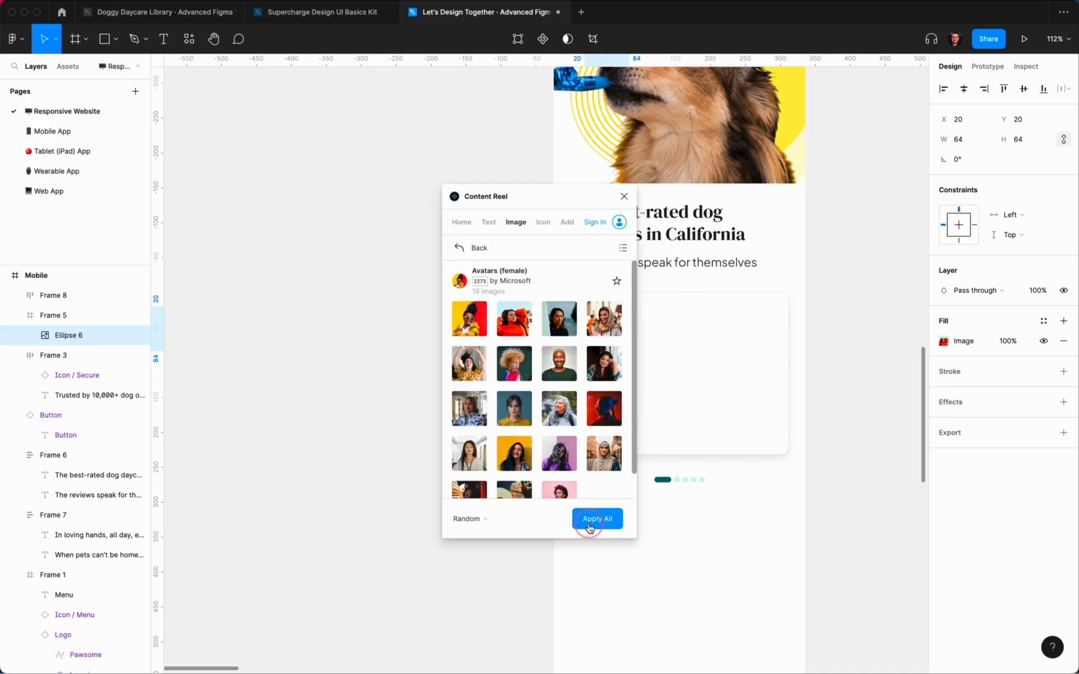
pyautogui.click(625, 196)
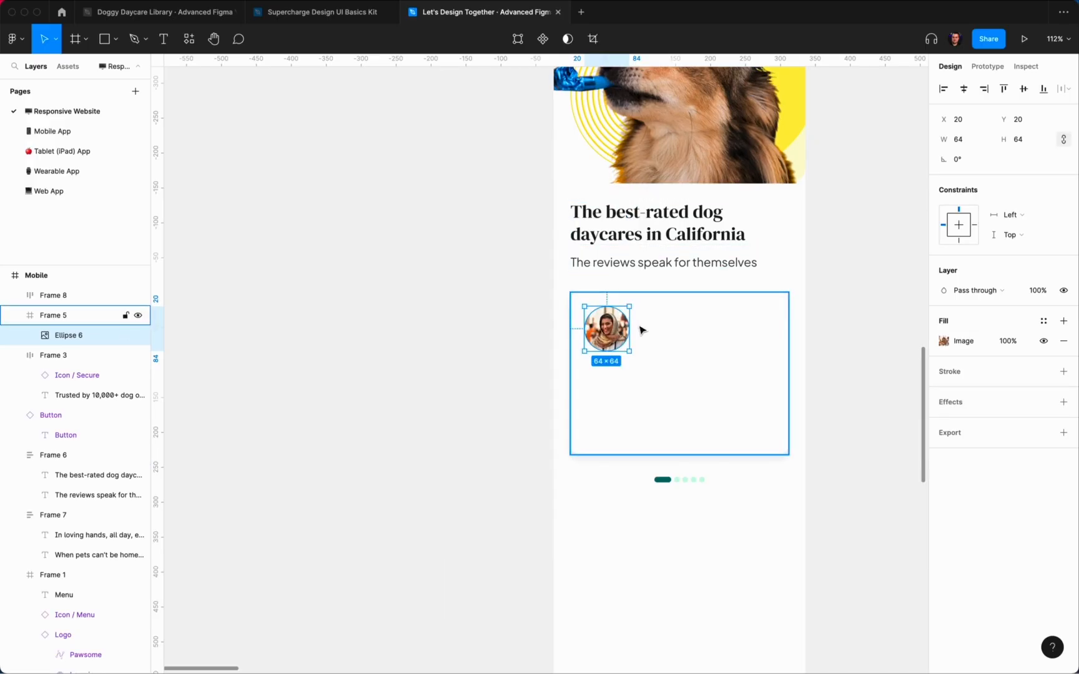
pyautogui.click(840, 344)
pyautogui.keyDown('super'); pyautogui.click(625, 336); pyautogui.keyUp('super')
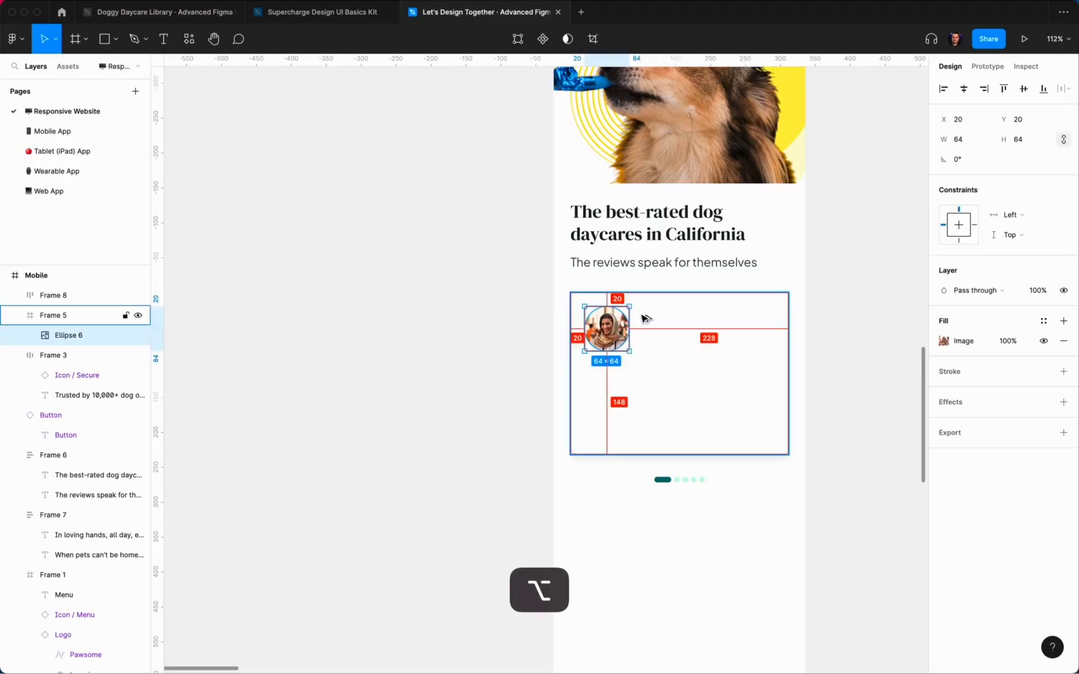
pyautogui.click(564, 329)
# Step: Add the reviewer's name beside the avatar in Neutral/900 with Paragraph/Small Bold style
pyautogui.press('t')
pyautogui.click(645, 329)
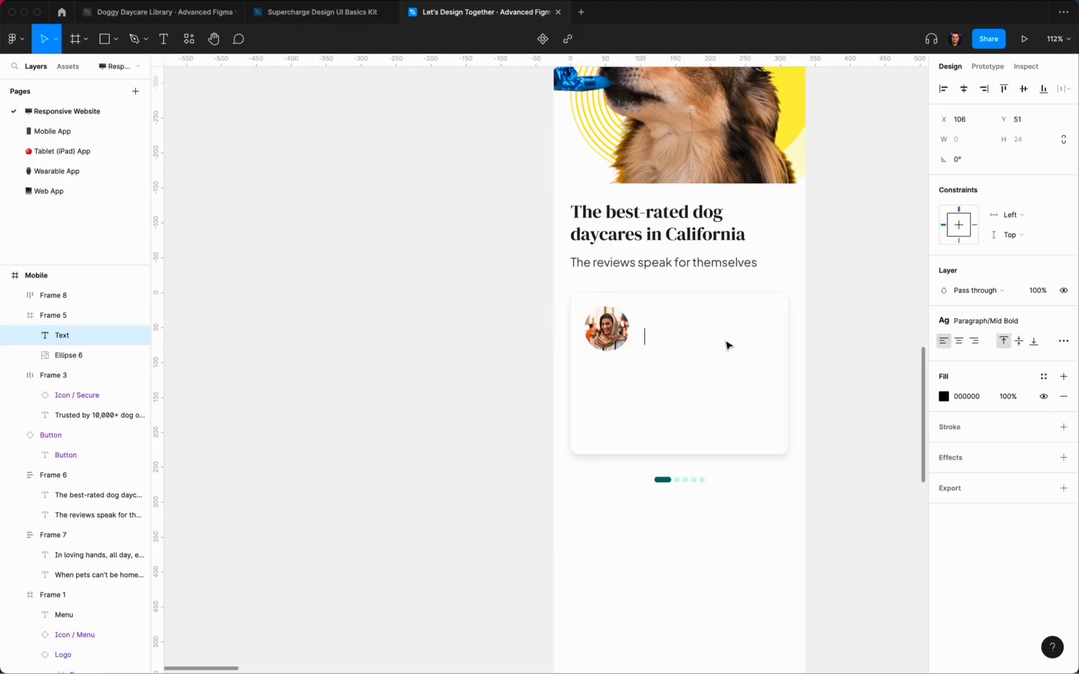
pyautogui.press('Escape')
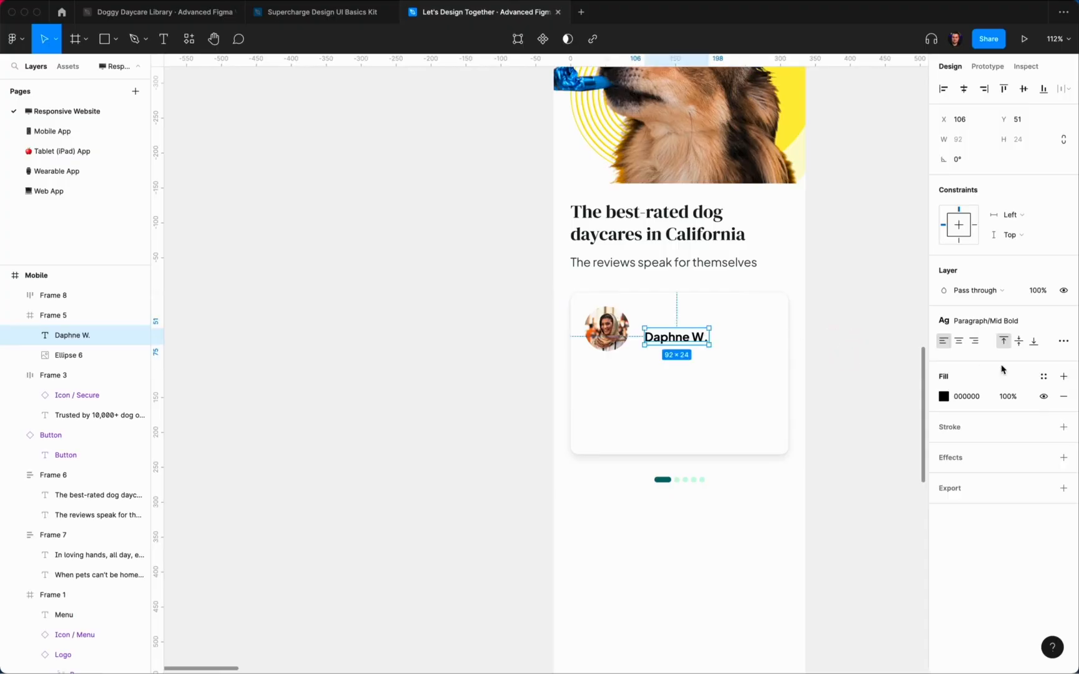
pyautogui.click(1036, 377)
pyautogui.click(954, 585)
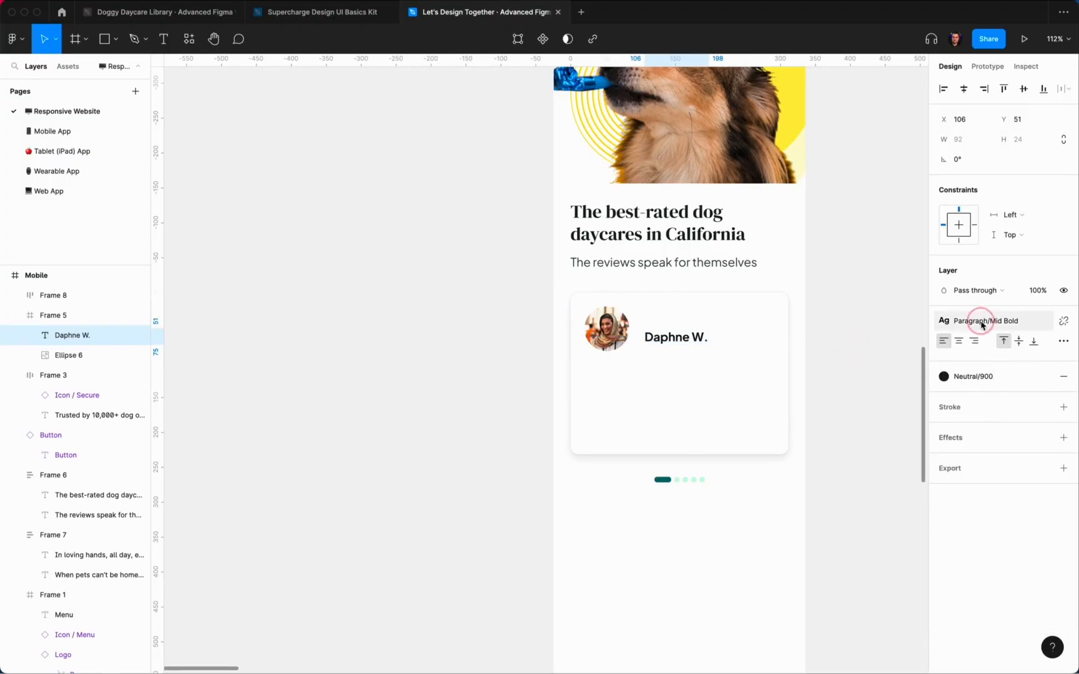
pyautogui.click(980, 321)
pyautogui.click(993, 524)
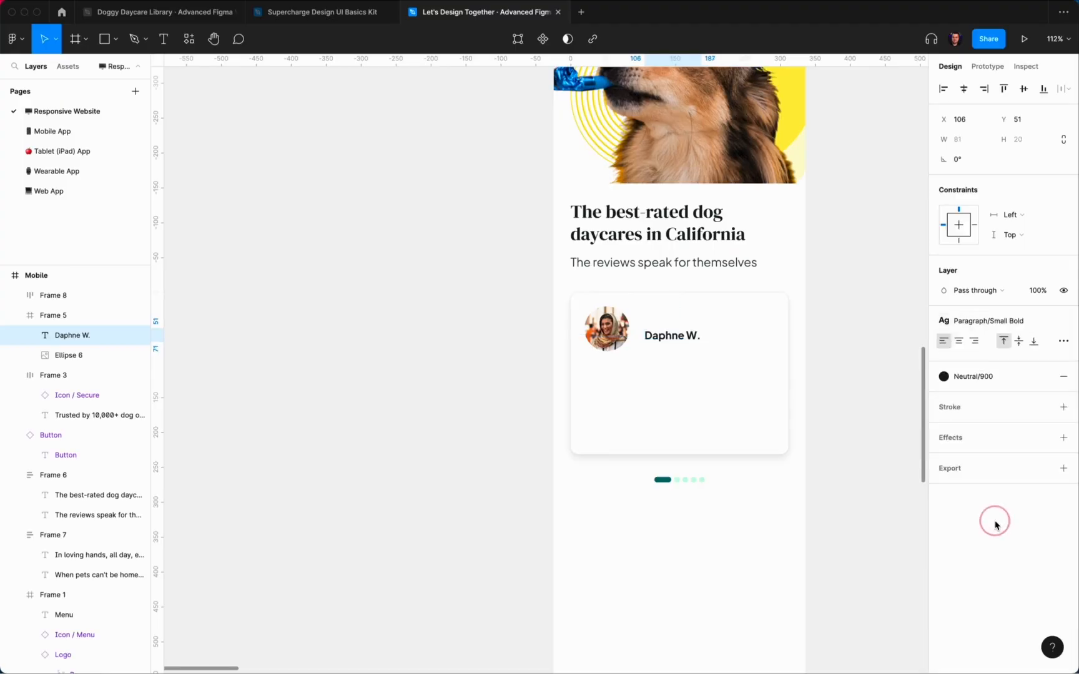
pyautogui.click(828, 354)
pyautogui.keyDown('super'); pyautogui.click(670, 338); pyautogui.keyUp('super')
pyautogui.moveTo(669, 339); pyautogui.dragTo(664, 326)
pyautogui.press('alt')
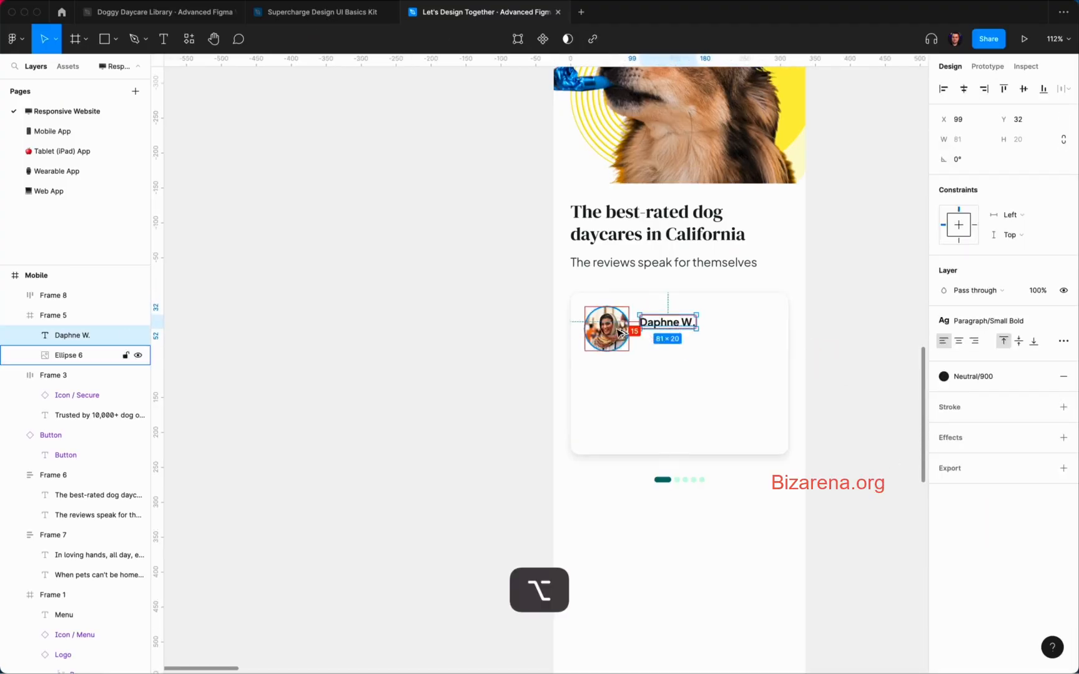
pyautogui.press('Right')
pyautogui.press('Right')
# Step: Duplicate the name below itself and colour the copy Neutral/700
pyautogui.press('super+d')
pyautogui.hotkey('shift', 'Down')
pyautogui.hotkey('shift', 'Down')
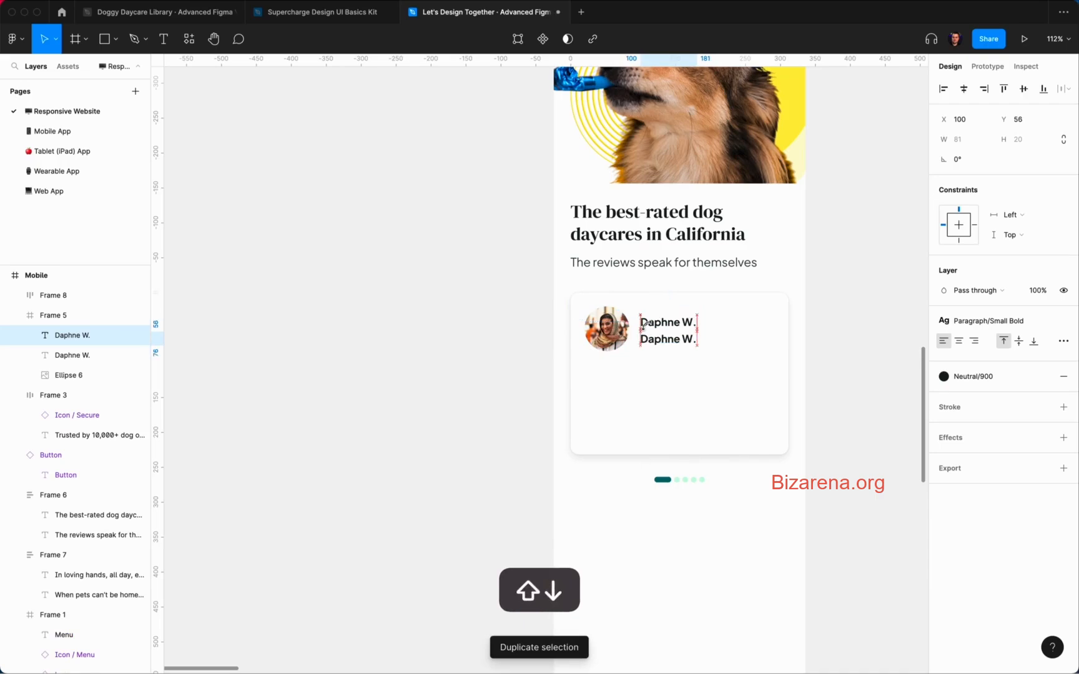
pyautogui.press('Down')
pyautogui.press('Down')
pyautogui.press('Down')
pyautogui.press('Down')
pyautogui.press('Down')
pyautogui.press('Down')
pyautogui.press('Down')
pyautogui.press('Down')
pyautogui.click(988, 321)
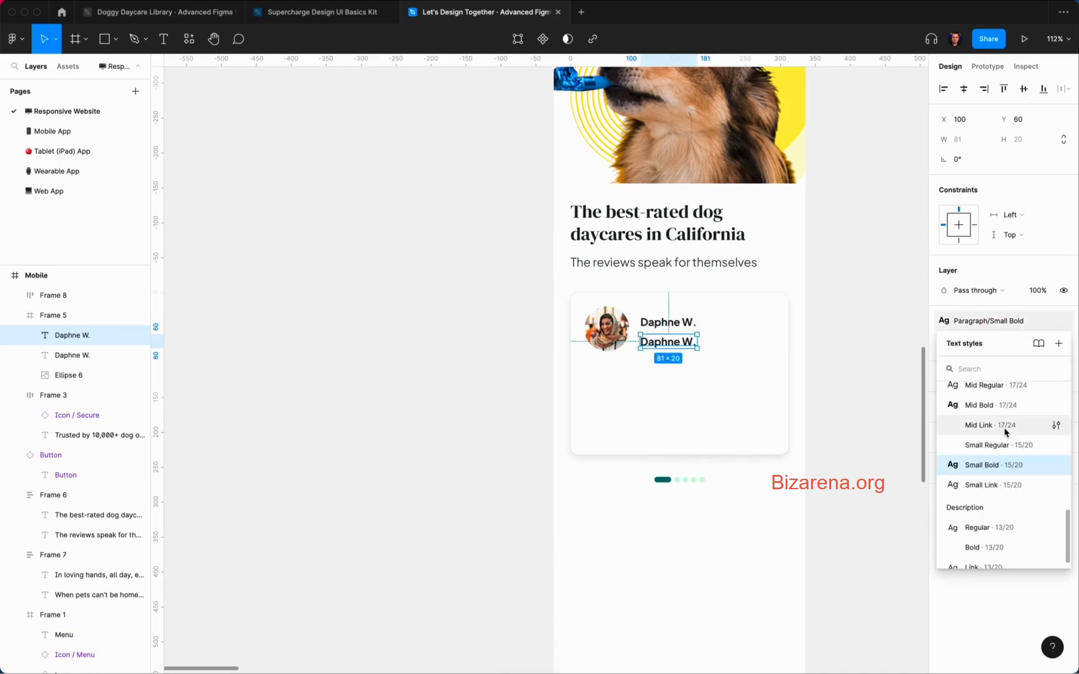
pyautogui.scroll(2, 1006, 431)
pyautogui.click(993, 510)
pyautogui.click(993, 377)
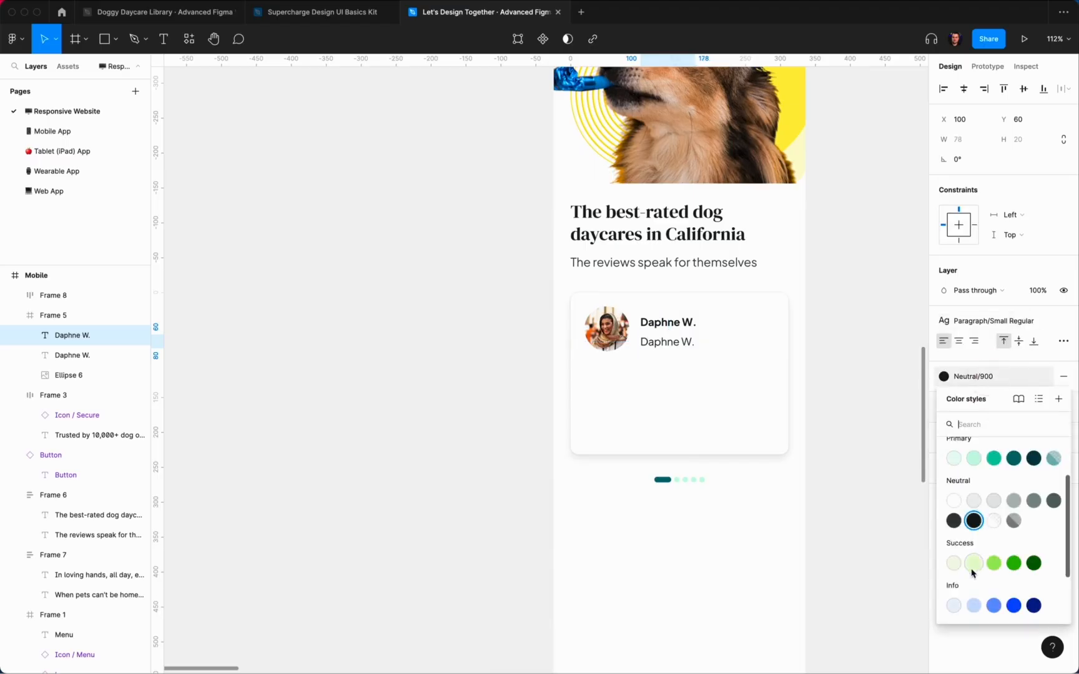
pyautogui.click(952, 520)
pyautogui.press('Escape')
# Step: Rewrite the copy as the corgi pawrent caption and narrow its text box
pyautogui.keyDown('super'); pyautogui.click(668, 350); pyautogui.keyUp('super')
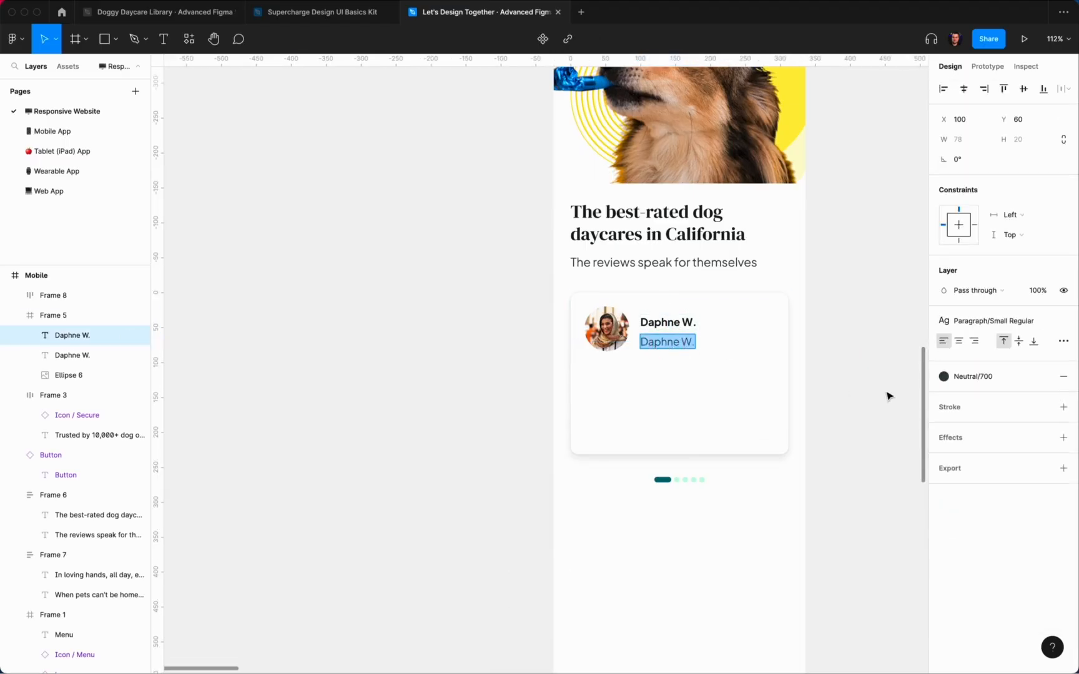
pyautogui.scroll(1, 889, 396)
pyautogui.hscroll(1, 889, 396)
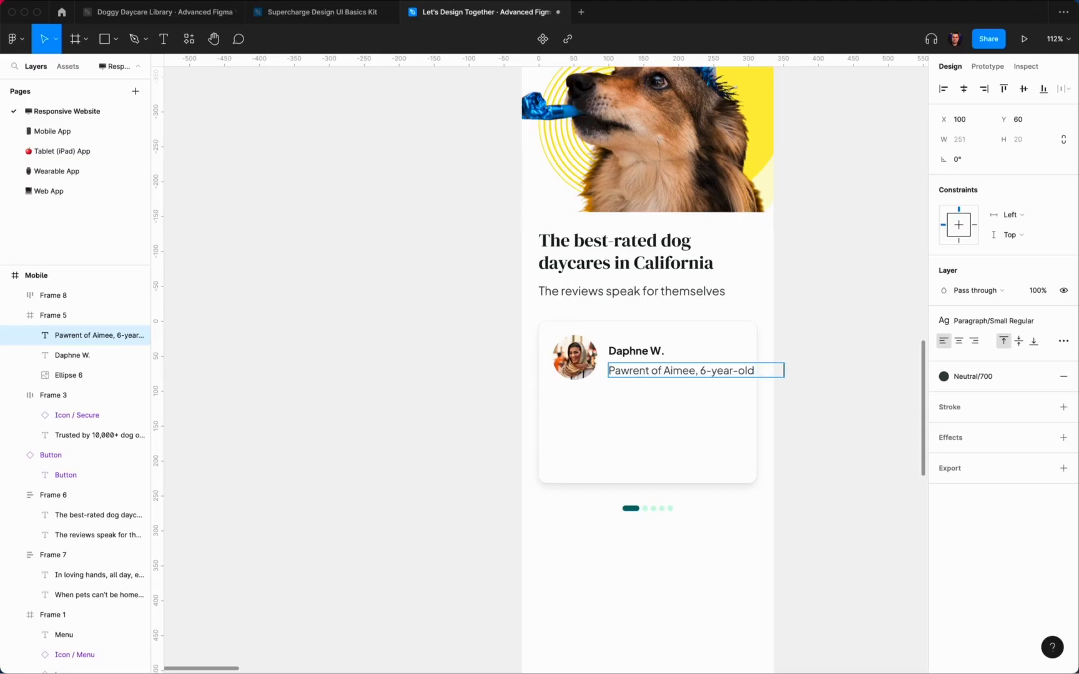
pyautogui.press('Escape')
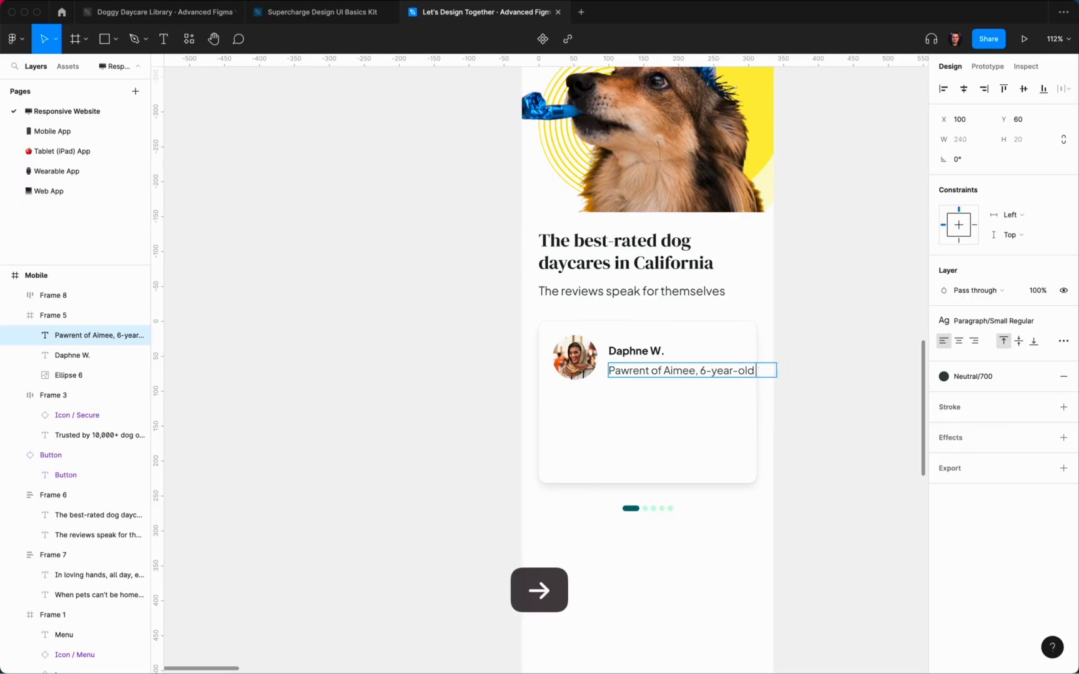
pyautogui.moveTo(784, 370); pyautogui.dragTo(737, 372)
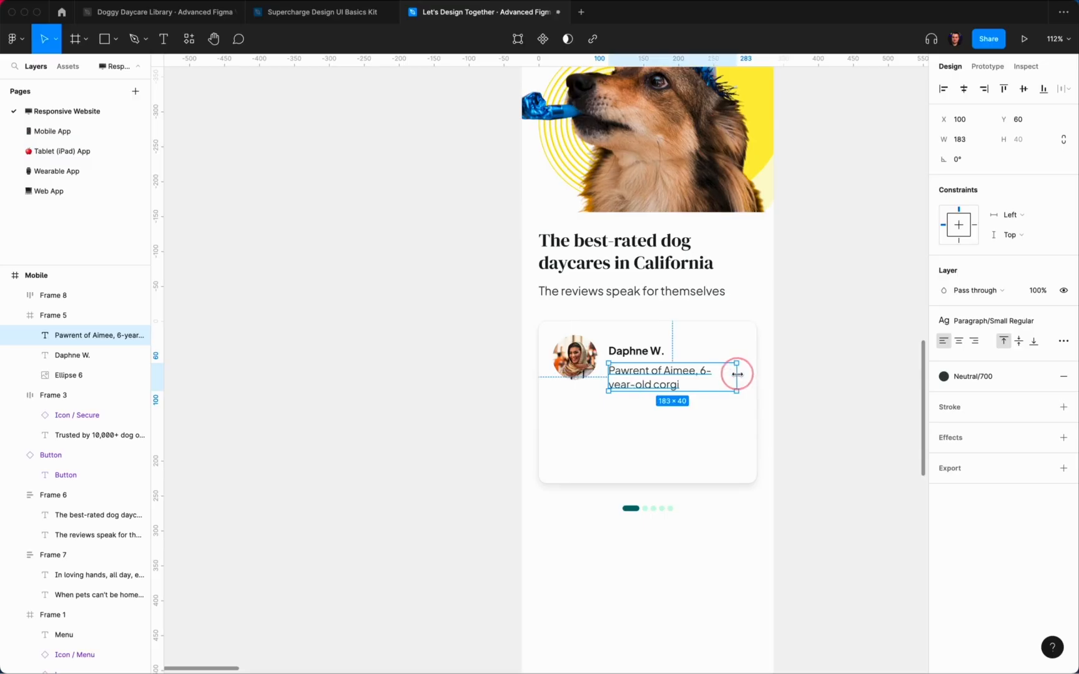
# Step: Try Description/Regular and Small Regular styles on the caption and keep it at Y 60
pyautogui.click(998, 321)
pyautogui.click(991, 514)
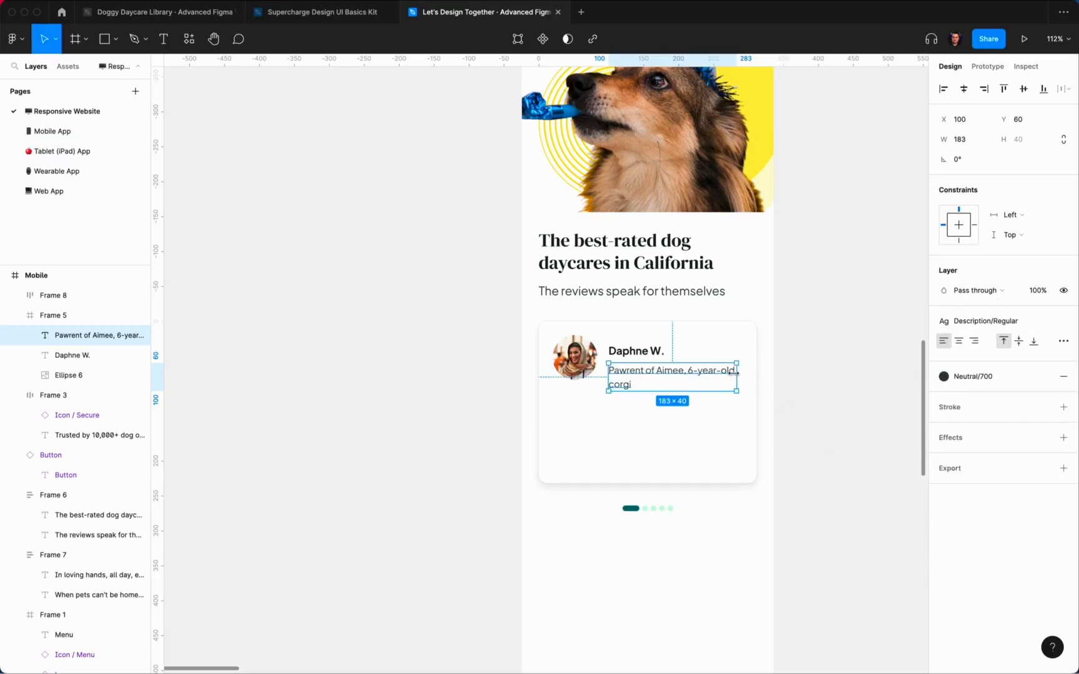
pyautogui.scroll(5, 732, 372)
pyautogui.press('Up')
pyautogui.press('Up')
pyautogui.press('Up')
pyautogui.press('Up')
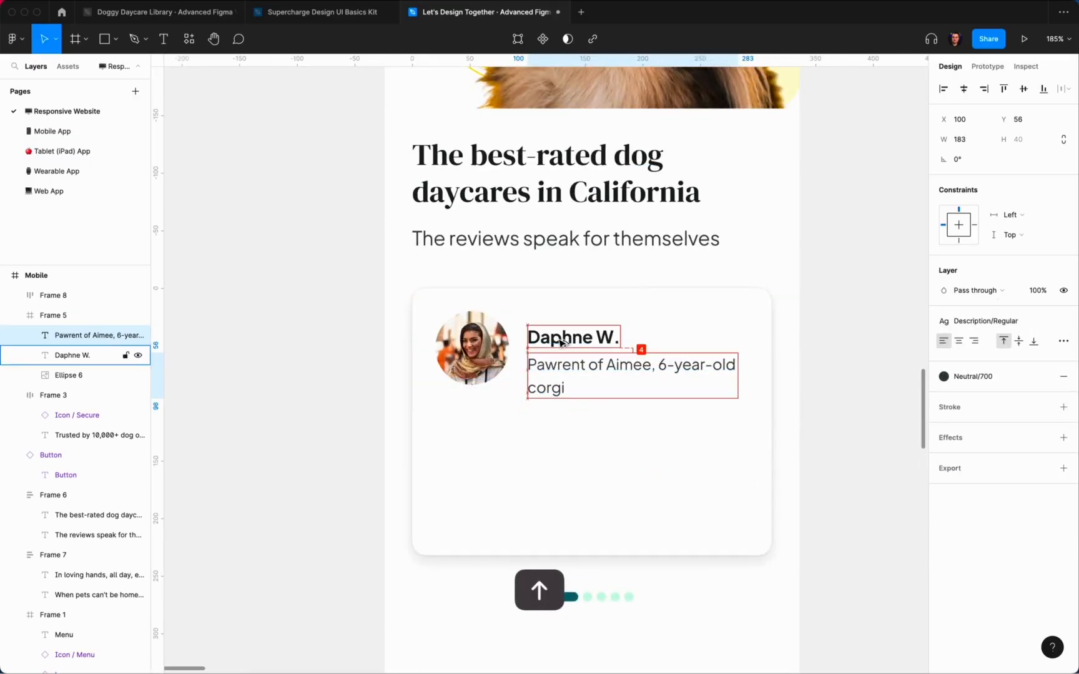
pyautogui.click(1005, 321)
pyautogui.click(987, 444)
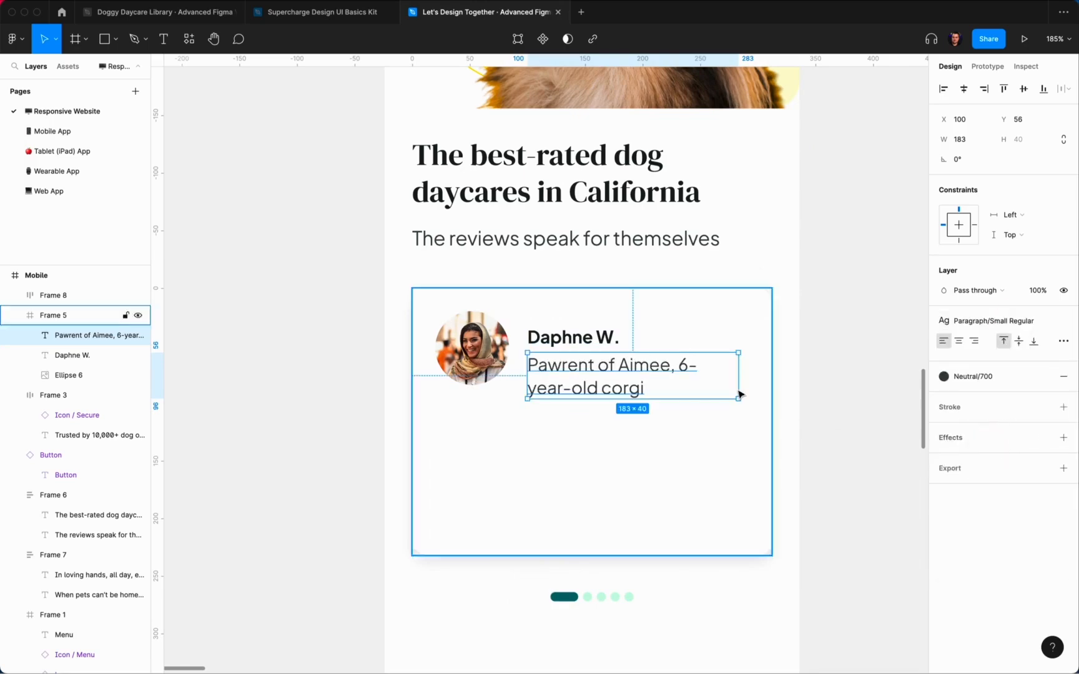
pyautogui.press('alt')
pyautogui.press('Down')
pyautogui.press('Down')
pyautogui.press('Down')
pyautogui.press('Down')
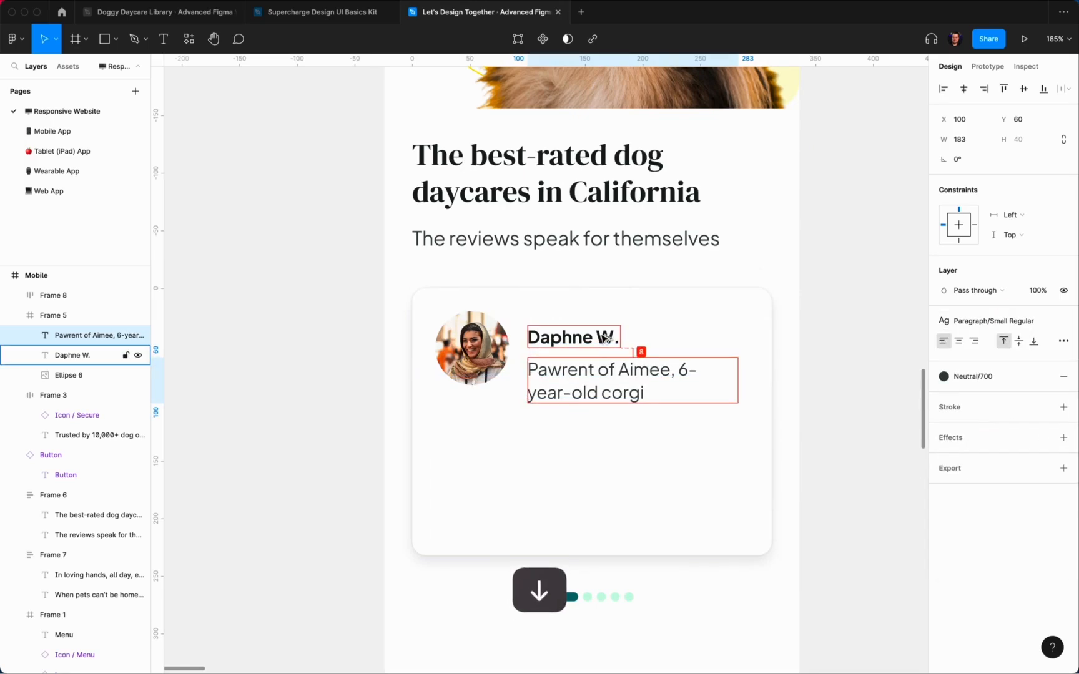
# Step: Set the caption text box width to 188 px
pyautogui.moveTo(738, 380); pyautogui.dragTo(772, 381)
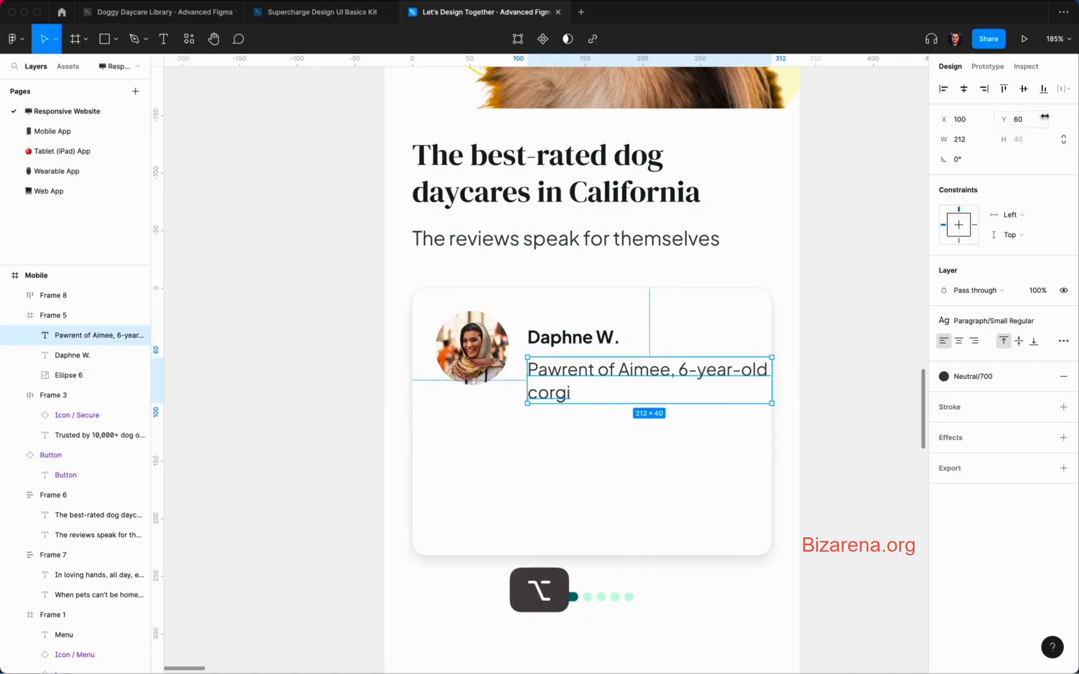
pyautogui.click(968, 159)
pyautogui.click(968, 142)
pyautogui.press('Right')
pyautogui.write('-24')
pyautogui.press('Return')
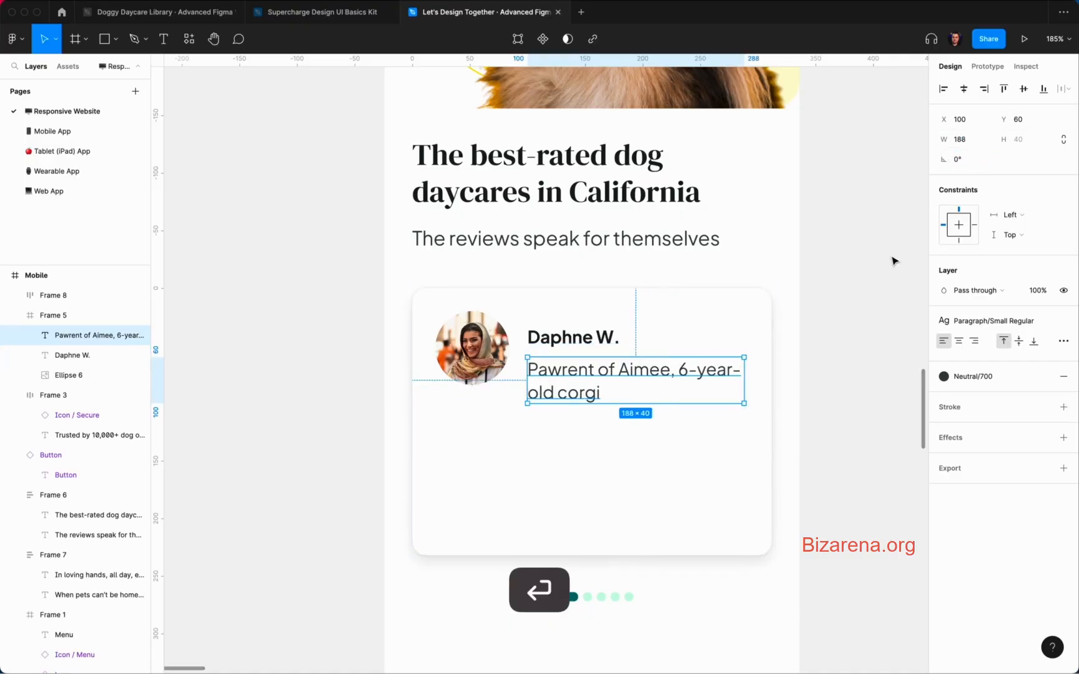
# Step: Remove leftover letters from the caption and apply the Description/Regular text style
pyautogui.doubleClick(694, 369)
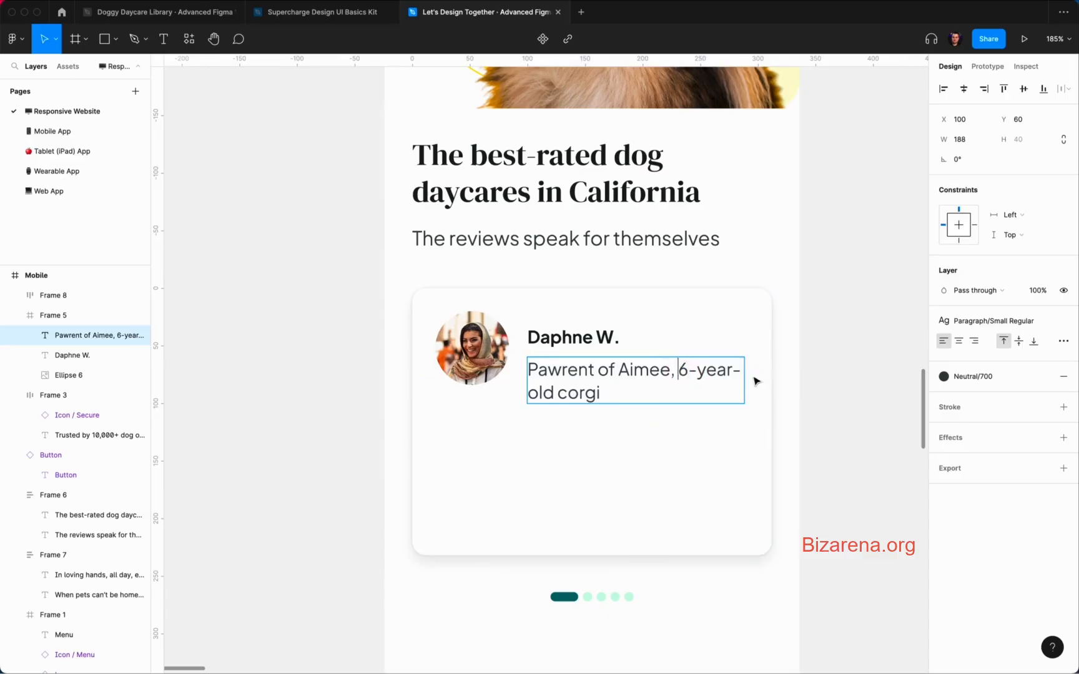
pyautogui.moveTo(730, 372); pyautogui.dragTo(739, 373)
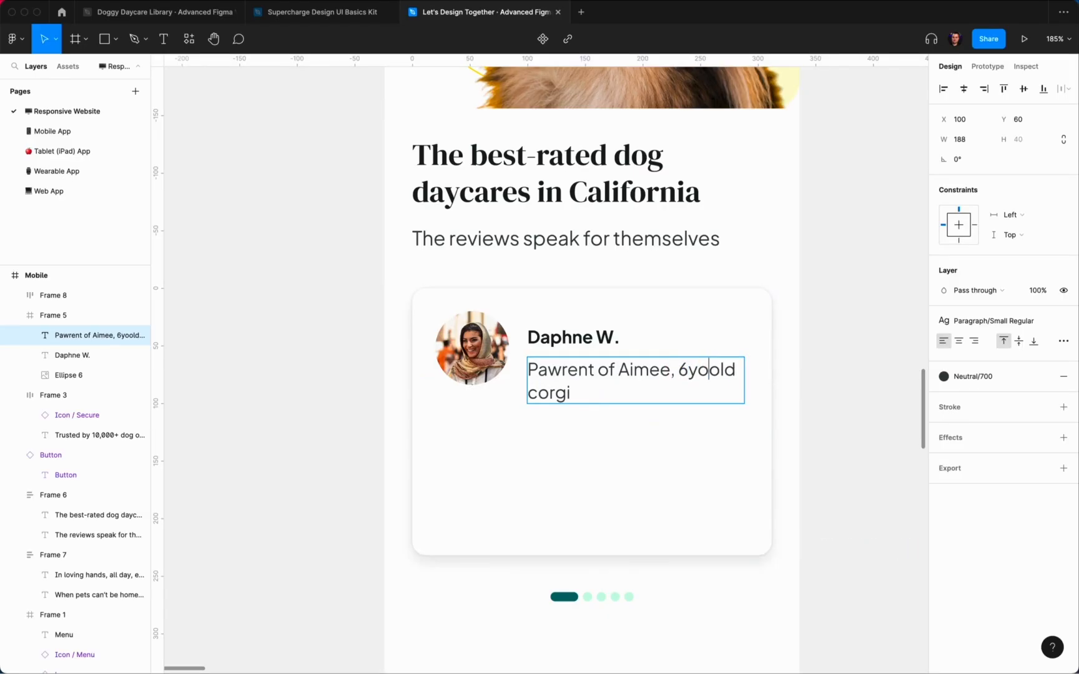
pyautogui.press('Right')
pyautogui.press('Right')
pyautogui.press('Right')
pyautogui.press('BackSpace')
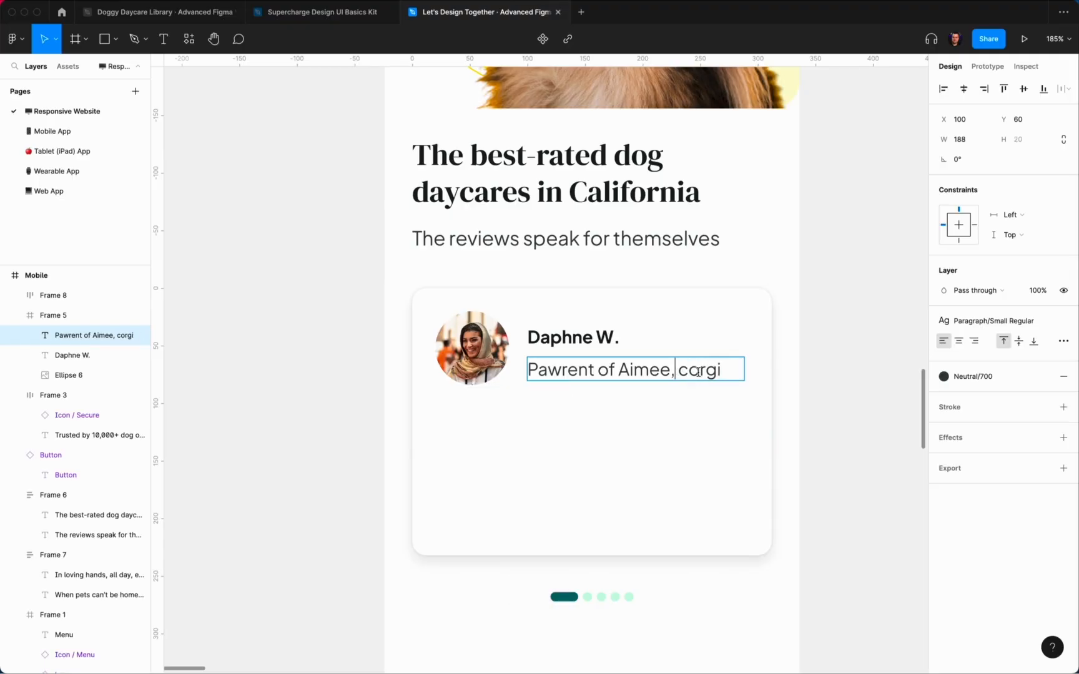
pyautogui.click(1010, 329)
pyautogui.scroll(-2, 959, 527)
pyautogui.click(959, 514)
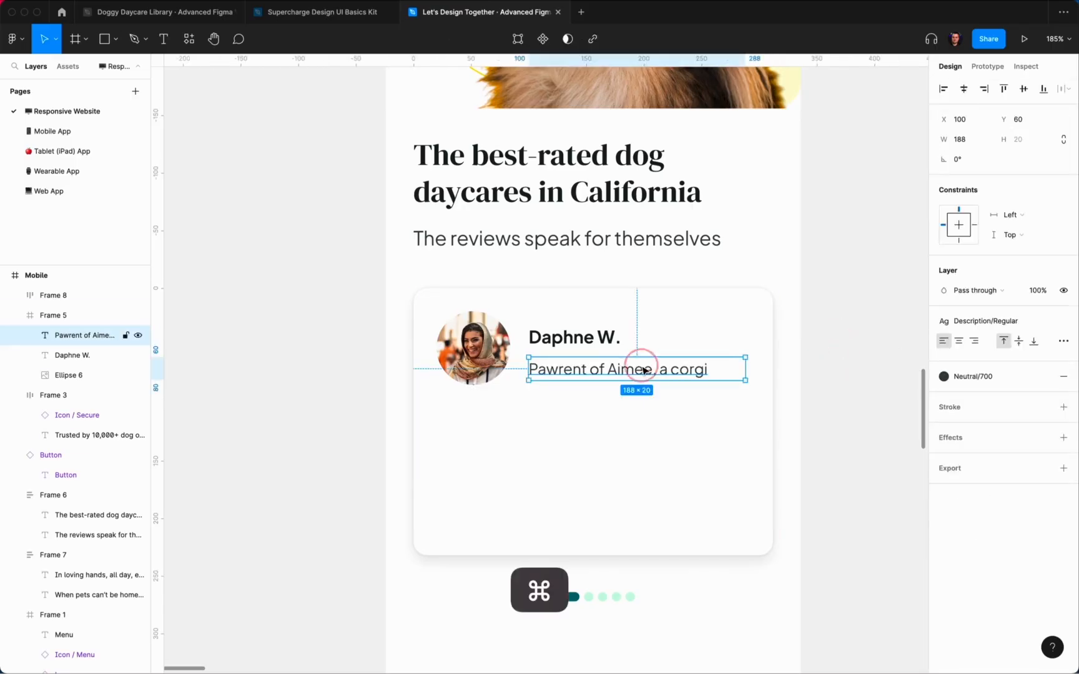
# Step: Wrap name and caption in an auto-layout column, then nest it with the avatar in a row
pyautogui.hotkey('shift', 'Up')
pyautogui.keyDown('shift'); pyautogui.click(578, 341); pyautogui.keyUp('shift')
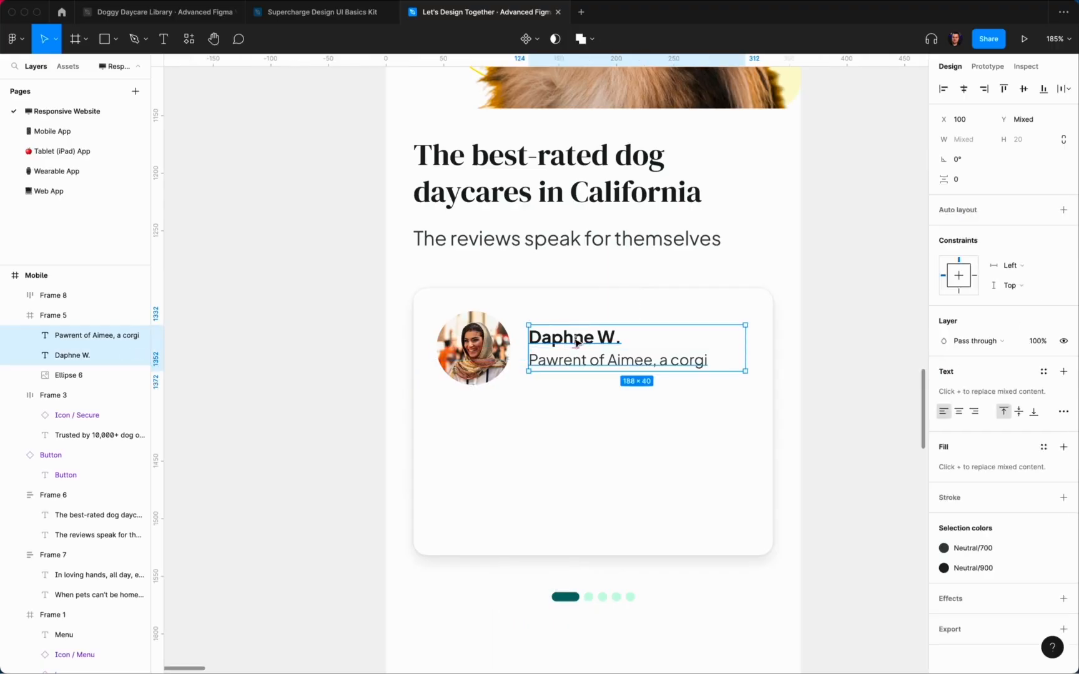
pyautogui.hotkey('shift', 'a')
pyautogui.keyDown('shift'); pyautogui.click(499, 341); pyautogui.keyUp('shift')
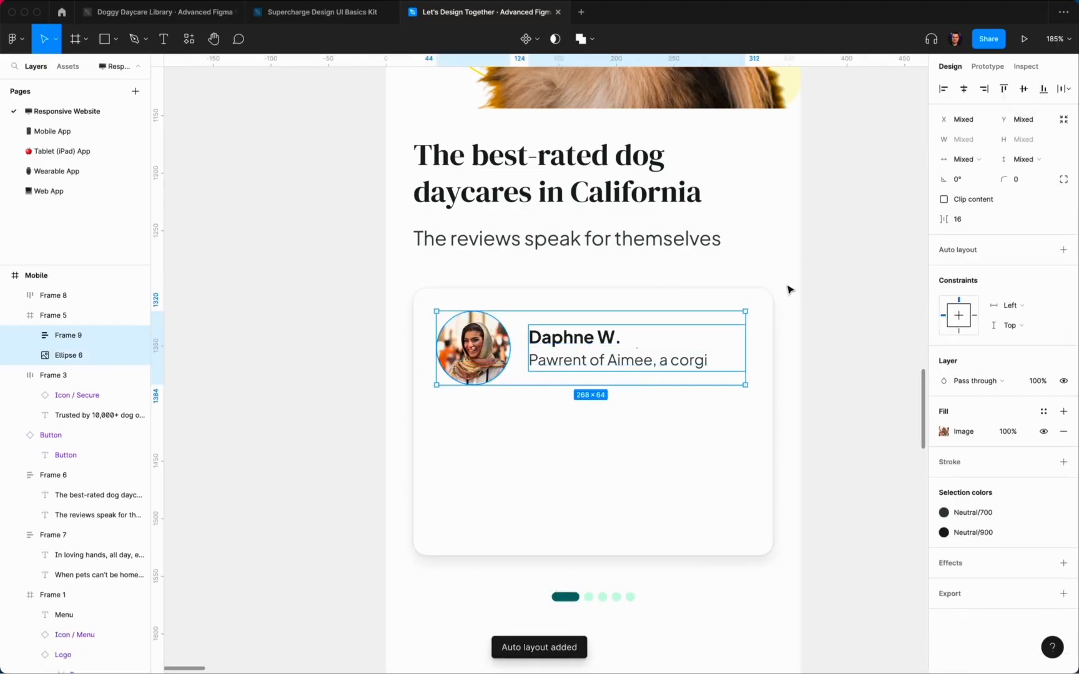
pyautogui.hotkey('shift', 'a')
# Step: Set the name and caption texts to Fill container width
pyautogui.click(838, 289)
pyautogui.scroll(-5, 843, 293)
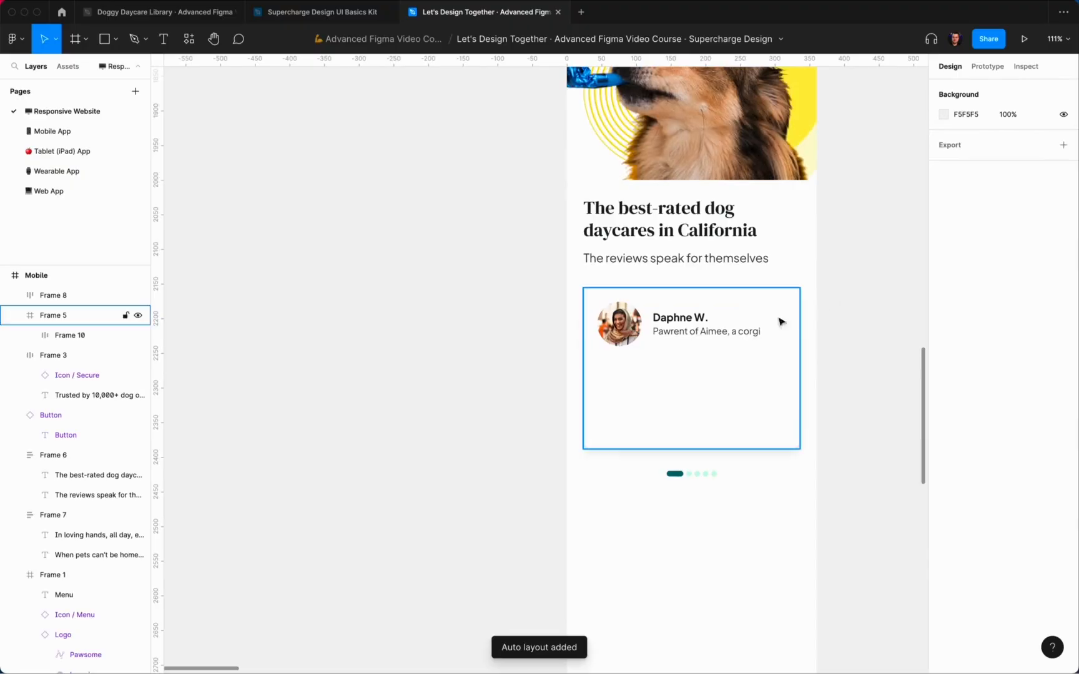
pyautogui.doubleClick(723, 330)
pyautogui.click(830, 317)
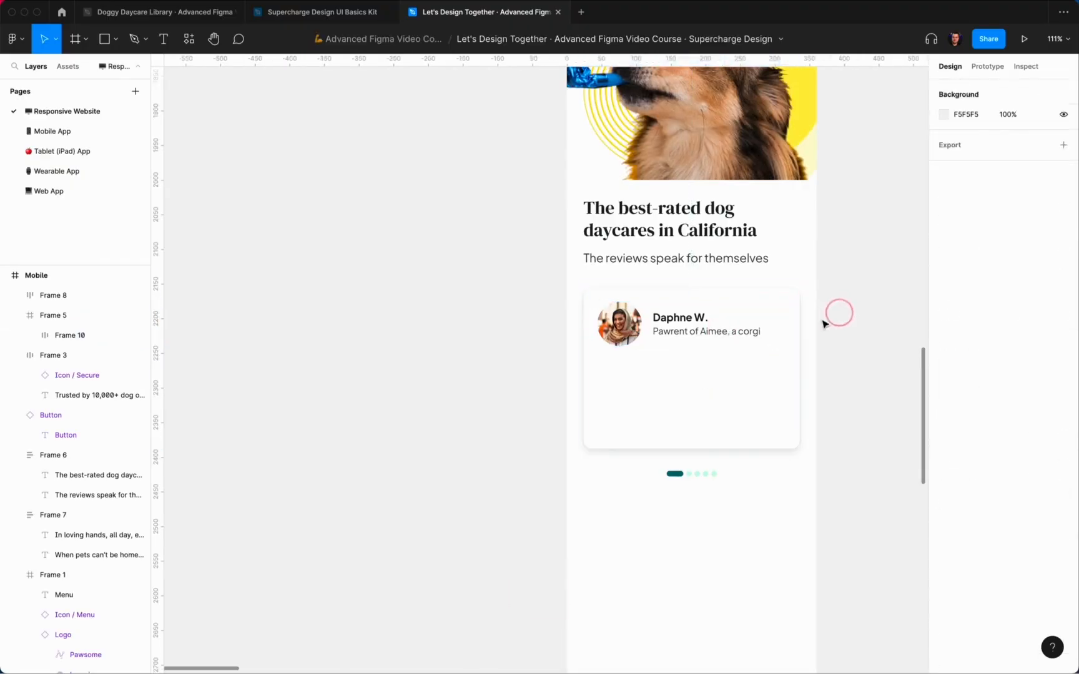
pyautogui.keyDown('super'); pyautogui.click(729, 333); pyautogui.keyUp('super')
pyautogui.keyDown('shift'); pyautogui.keyDown('super'); pyautogui.click(699, 318); pyautogui.keyUp('super'); pyautogui.keyUp('shift')
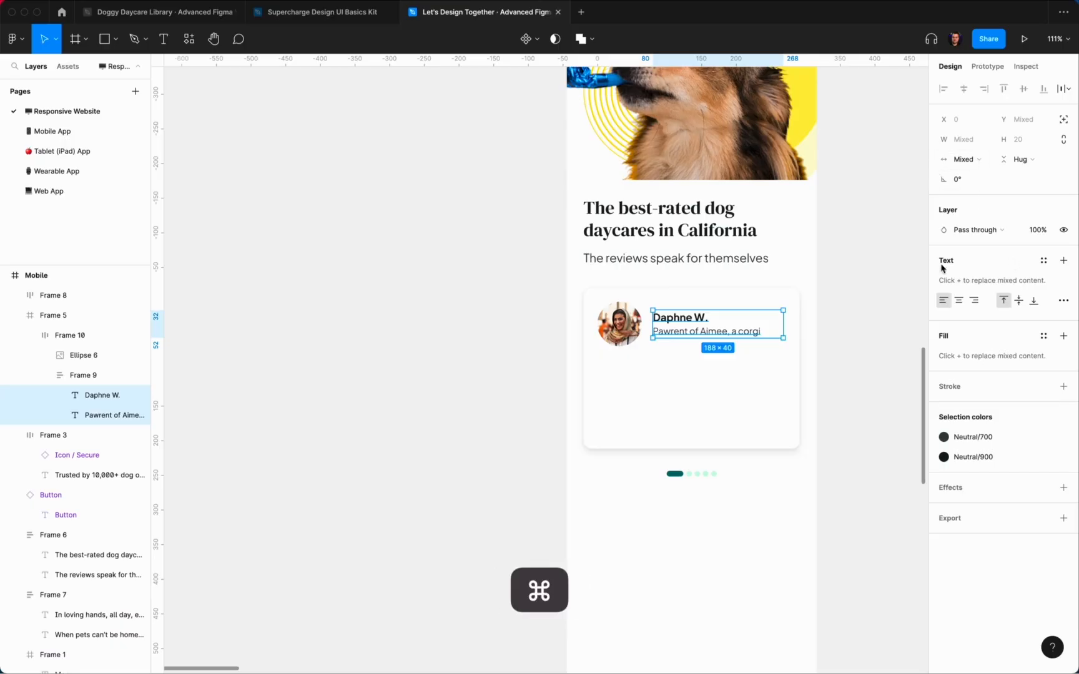
pyautogui.click(990, 158)
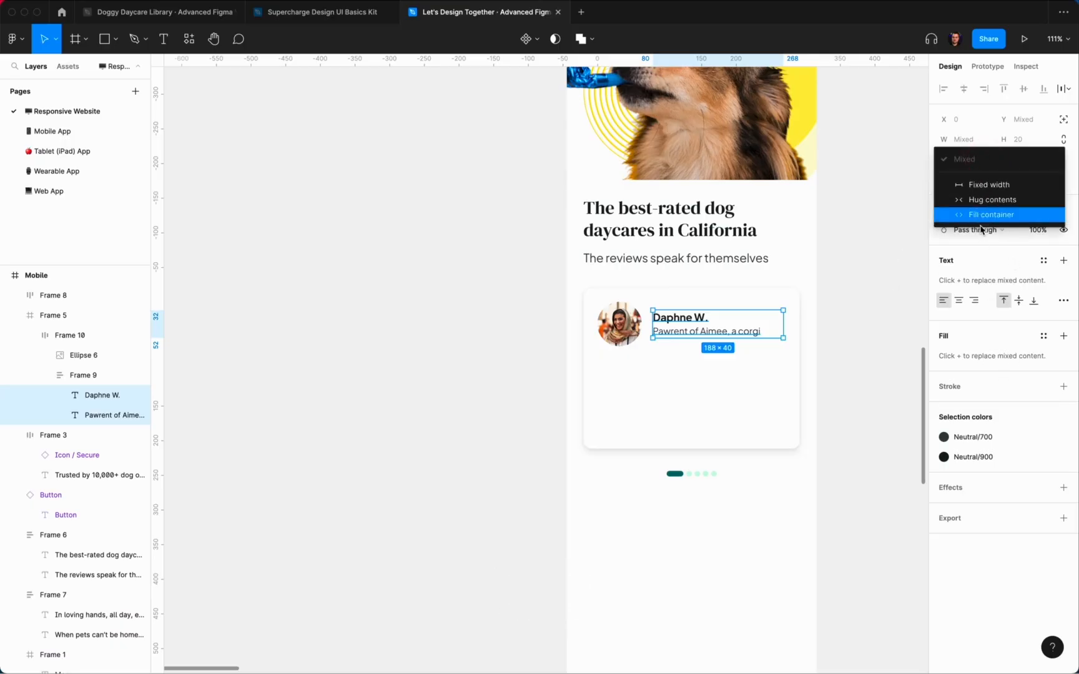
pyautogui.click(984, 215)
# Step: Set the spacing between avatar and text column to 12 px
pyautogui.click(698, 331)
pyautogui.click(745, 331)
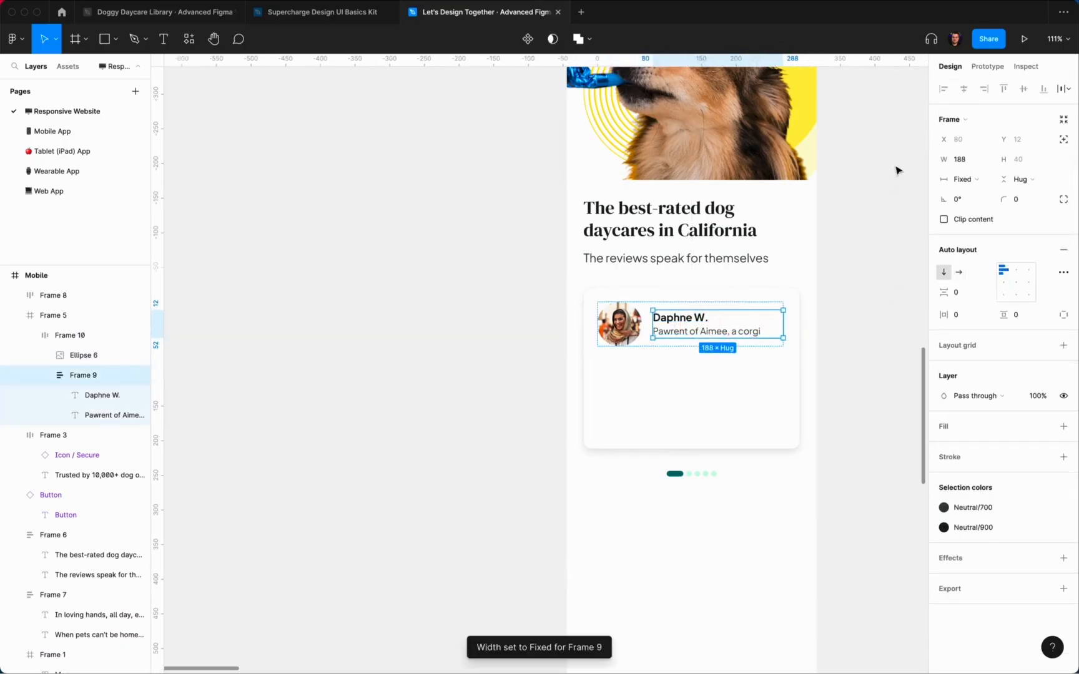
pyautogui.press('Up')
pyautogui.press('Up')
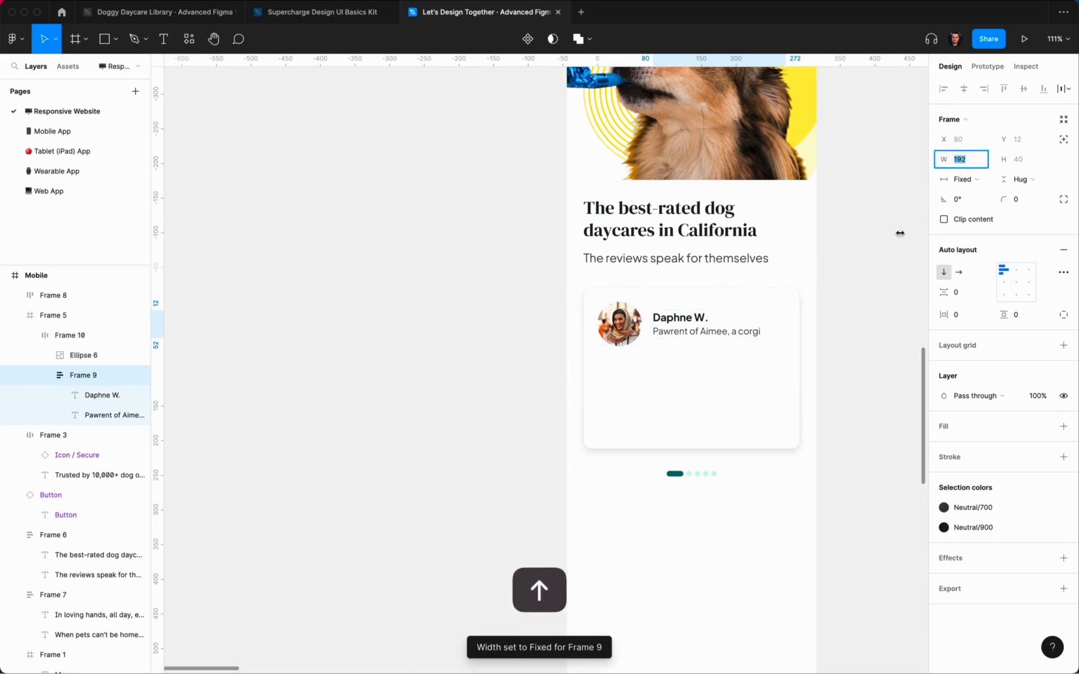
pyautogui.doubleClick(722, 313)
pyautogui.press('alt')
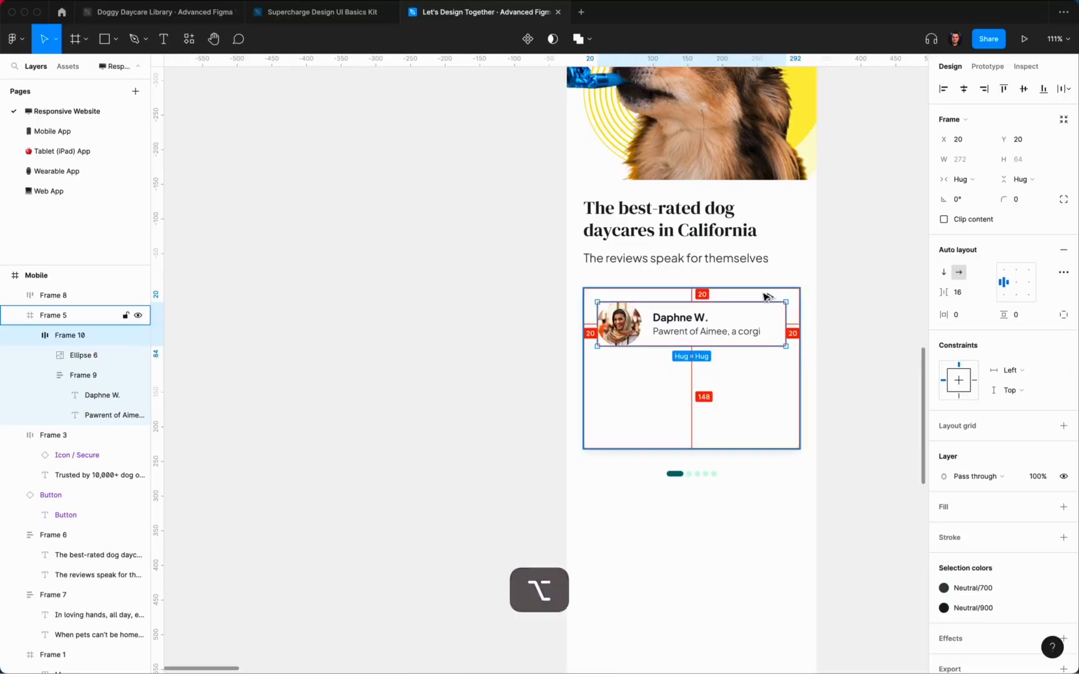
pyautogui.click(848, 307)
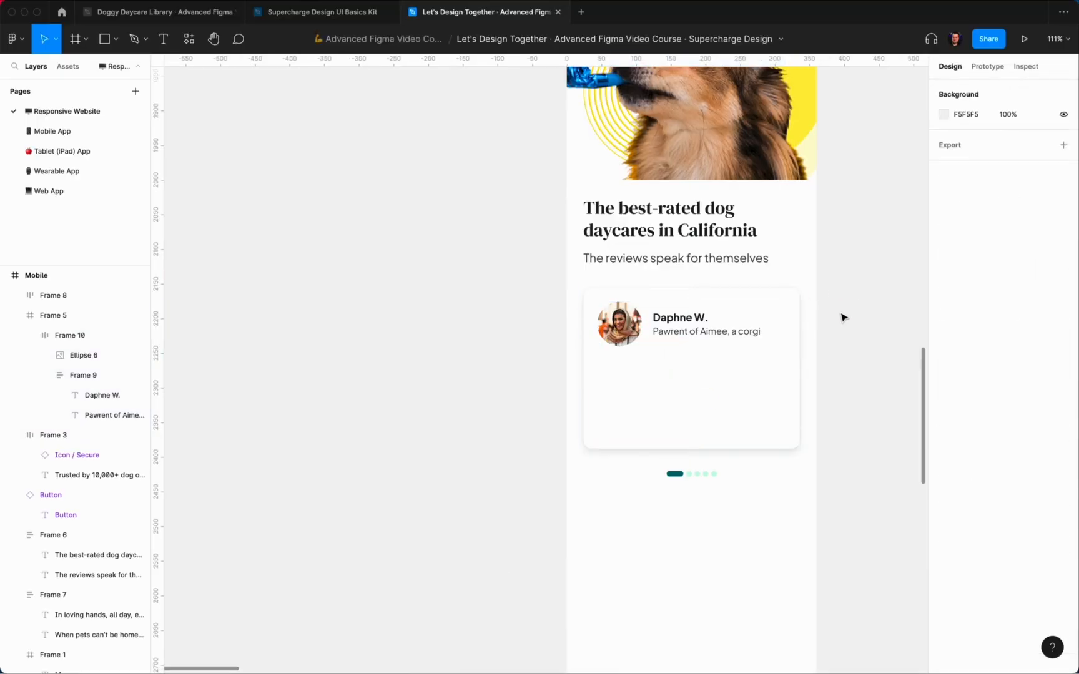
pyautogui.scroll(3, 843, 318)
pyautogui.doubleClick(645, 335)
pyautogui.click(962, 292)
pyautogui.write('1')
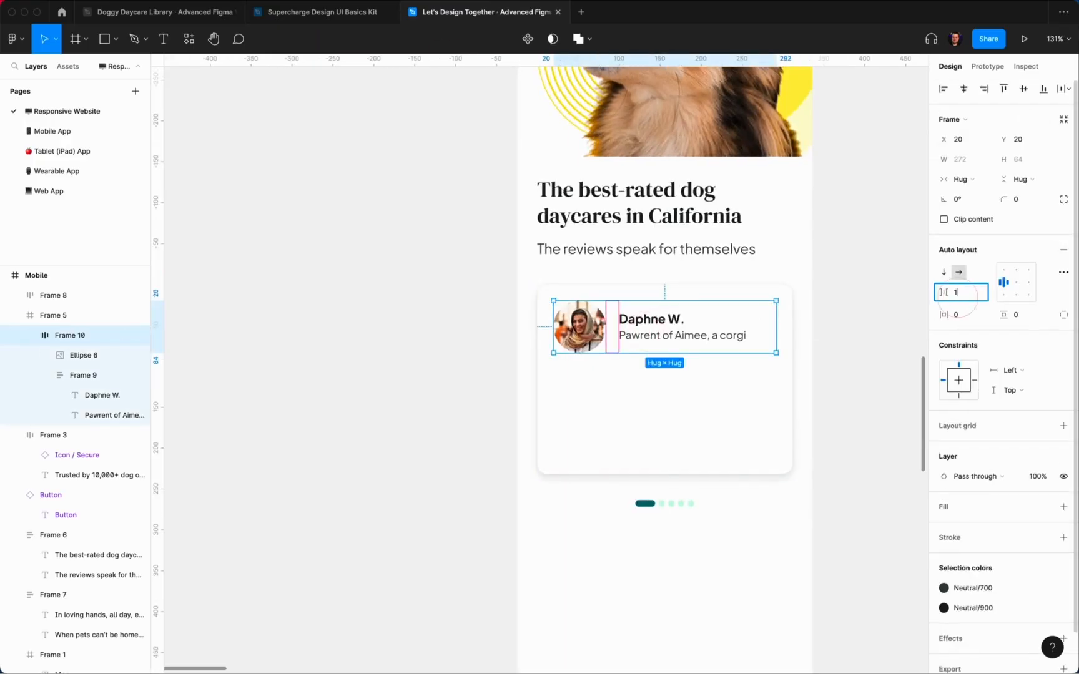
pyautogui.write('2')
pyautogui.press('Return')
# Step: Set the name-and-caption column width to 196 px
pyautogui.press('super')
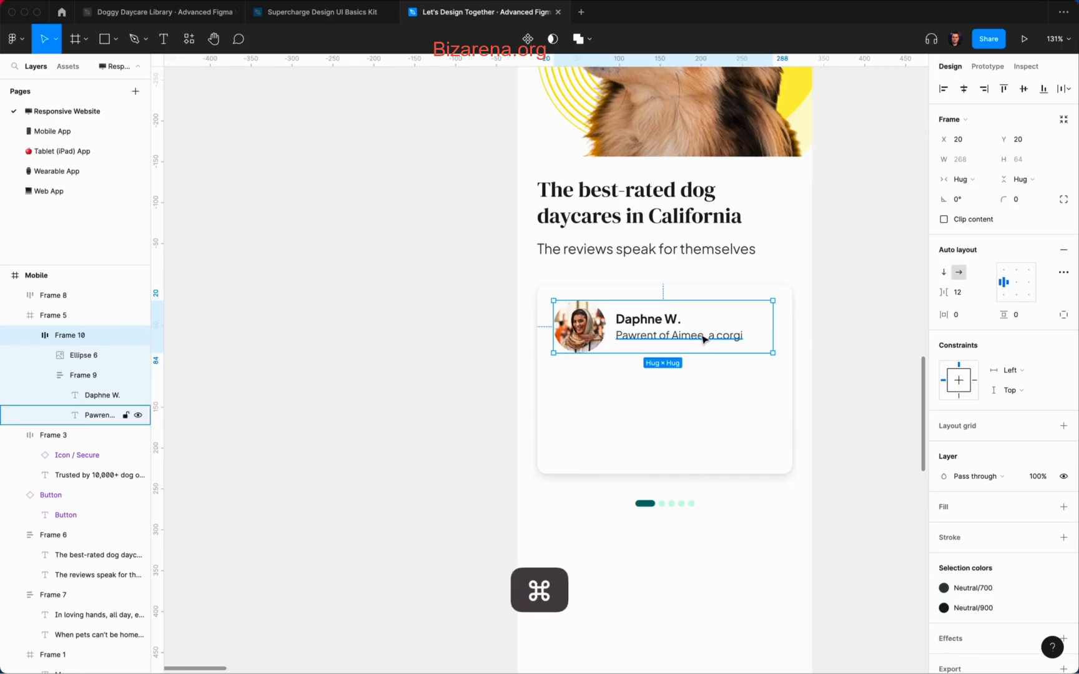
pyautogui.click(703, 339)
pyautogui.click(968, 148)
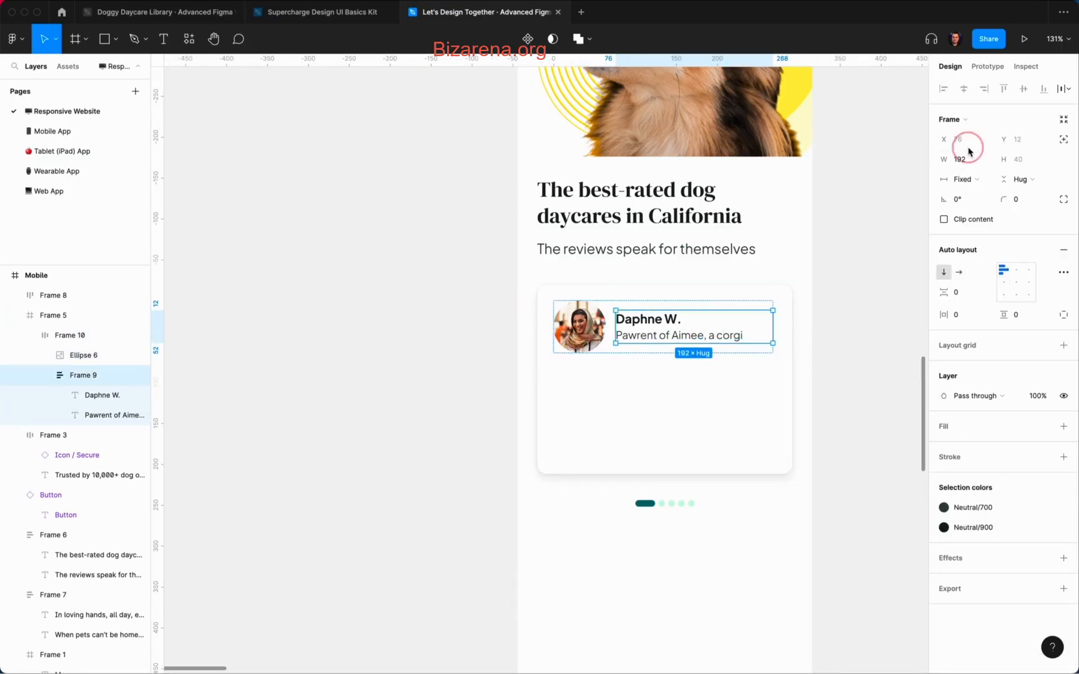
pyautogui.write('196')
pyautogui.press('Return')
pyautogui.press('alt')
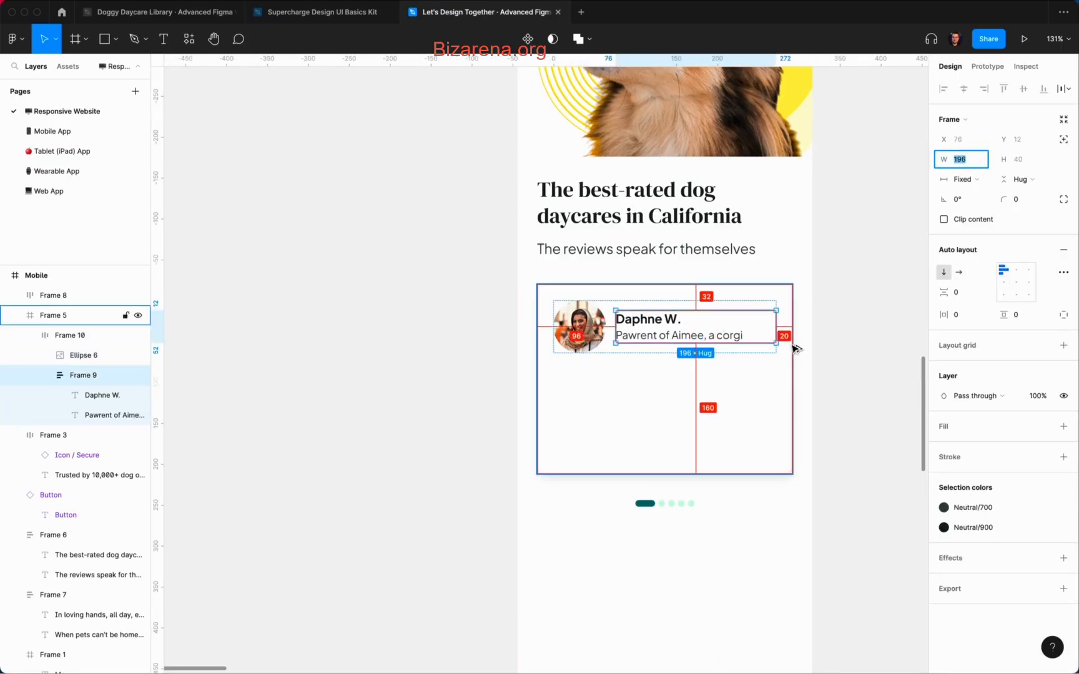
pyautogui.click(845, 319)
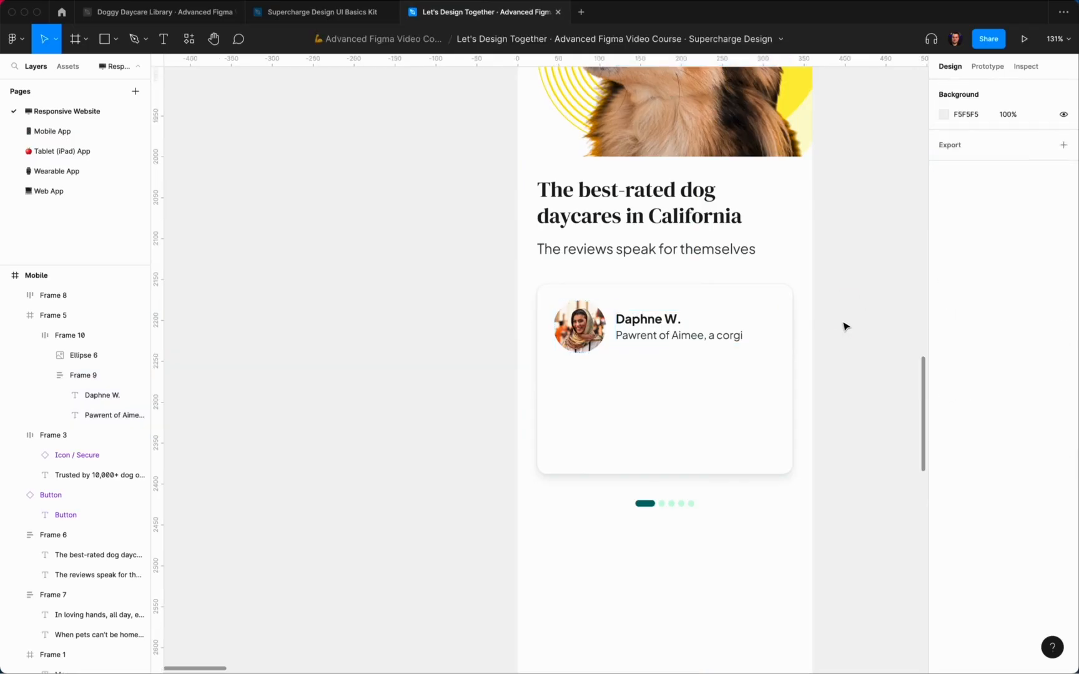
# Step: Paste a copy of the reviews subheading below the avatar row and narrow it to 272 wide
pyautogui.keyDown('super'); pyautogui.click(657, 248); pyautogui.keyUp('super')
pyautogui.press('super+c')
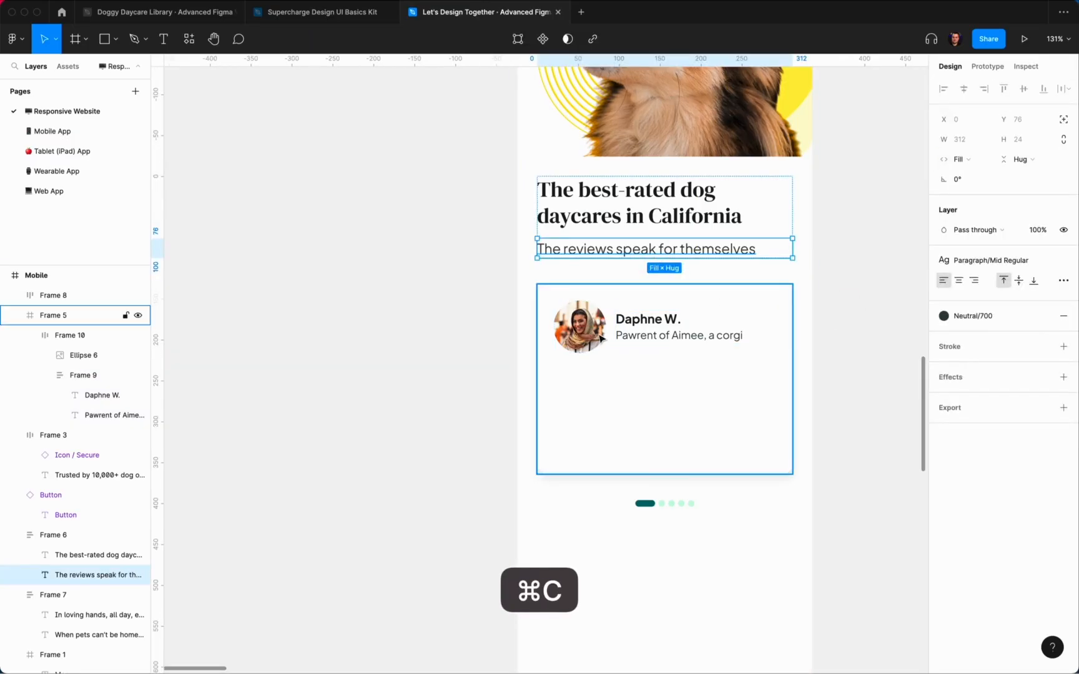
pyautogui.click(599, 337)
pyautogui.press('super+shift+v')
pyautogui.hotkey('shift', 'Down')
pyautogui.hotkey('shift', 'Down')
pyautogui.hotkey('shift', 'Down')
pyautogui.hotkey('shift', 'Down')
pyautogui.hotkey('shift', 'Down')
pyautogui.hotkey('shift', 'Down')
pyautogui.hotkey('shift', 'Down')
pyautogui.hotkey('shift', 'Down')
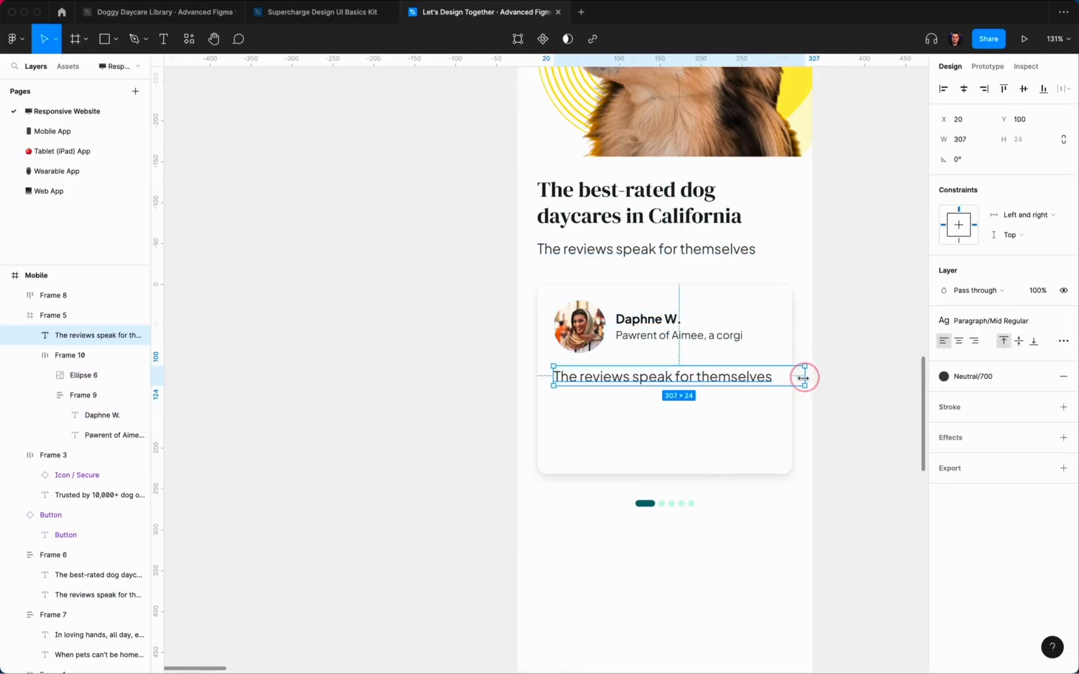
pyautogui.press('Right')
pyautogui.write('-20')
pyautogui.press('Return')
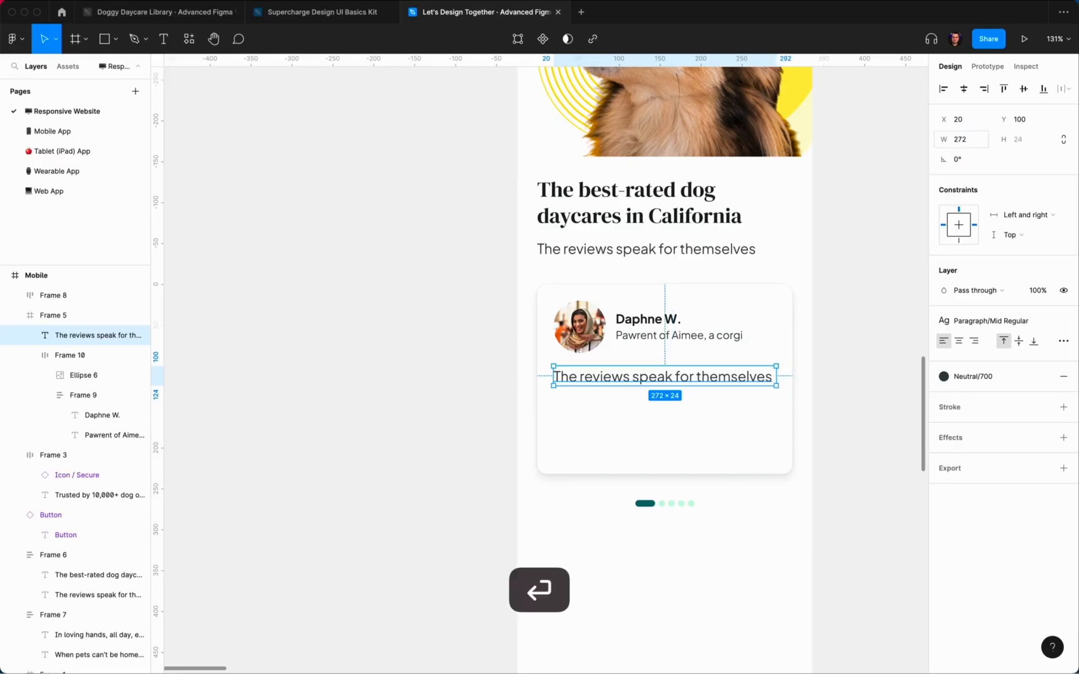
# Step: Replace the copied text with a testimonial saying the dog is in good hands with Pawsome
pyautogui.click(837, 408)
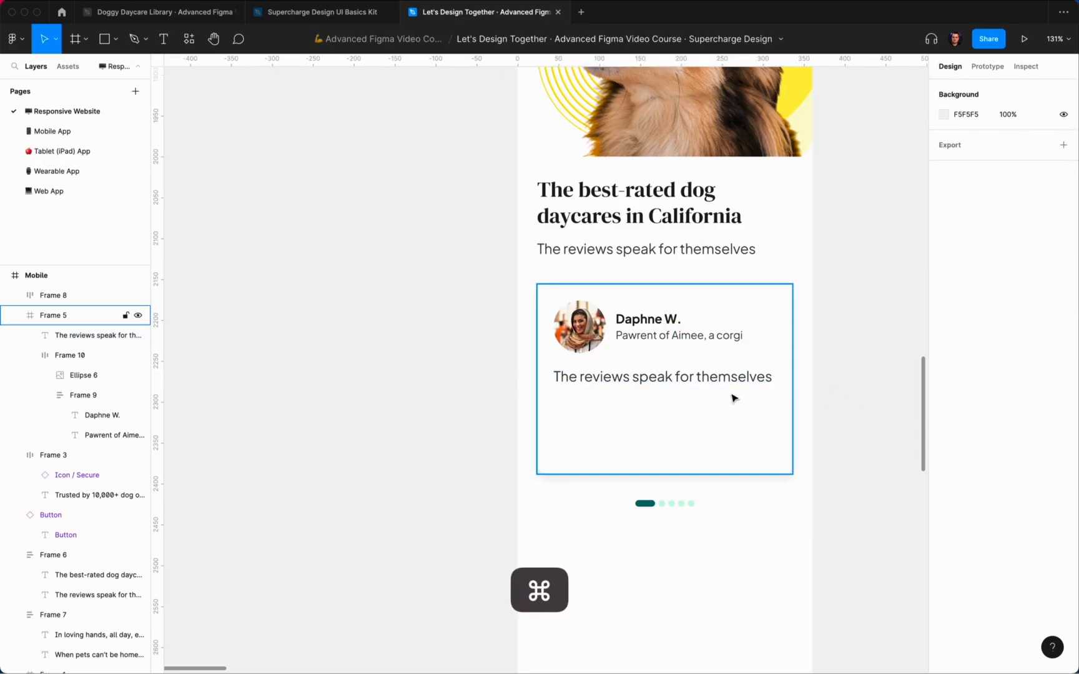
pyautogui.keyDown('super'); pyautogui.doubleClick(713, 379); pyautogui.keyUp('super')
pyautogui.write('We love knowing that')
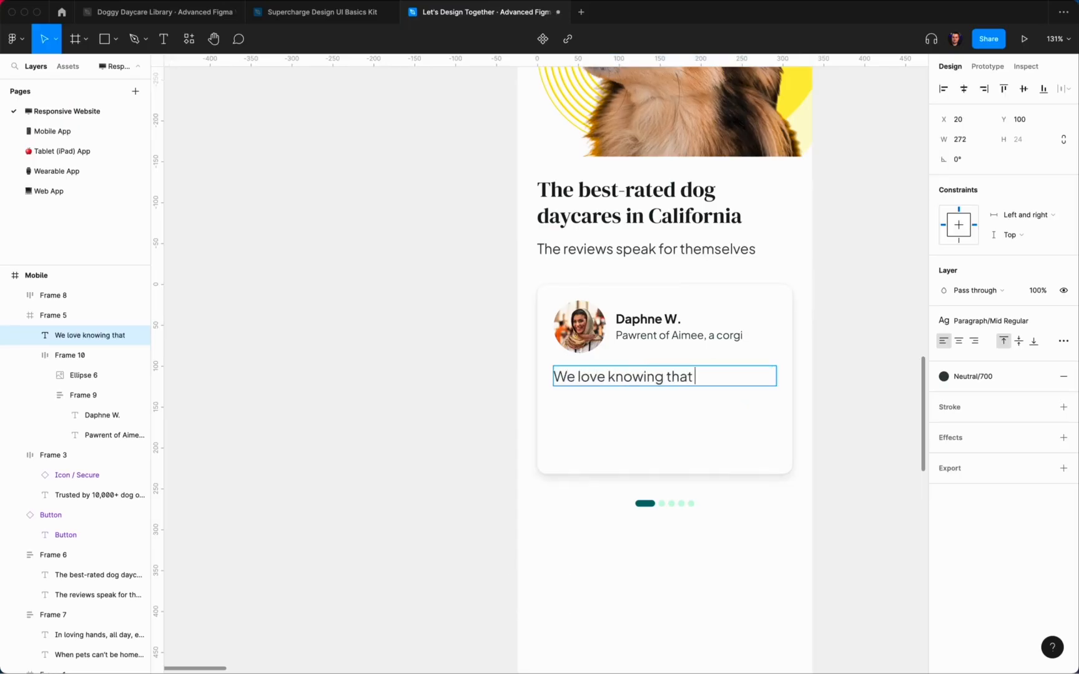
pyautogui.write(' Aimee is in good hands! The')
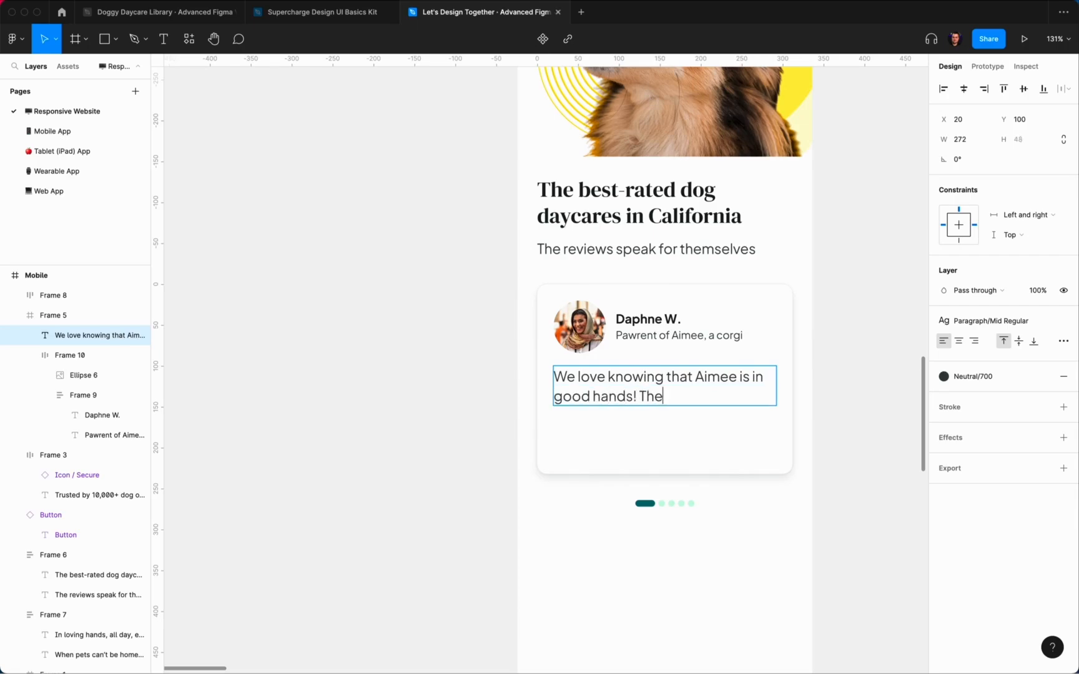
pyautogui.write(' team at Pawsome')
pyautogui.scroll(20, 680, 383)
pyautogui.scroll(-20, 681, 382)
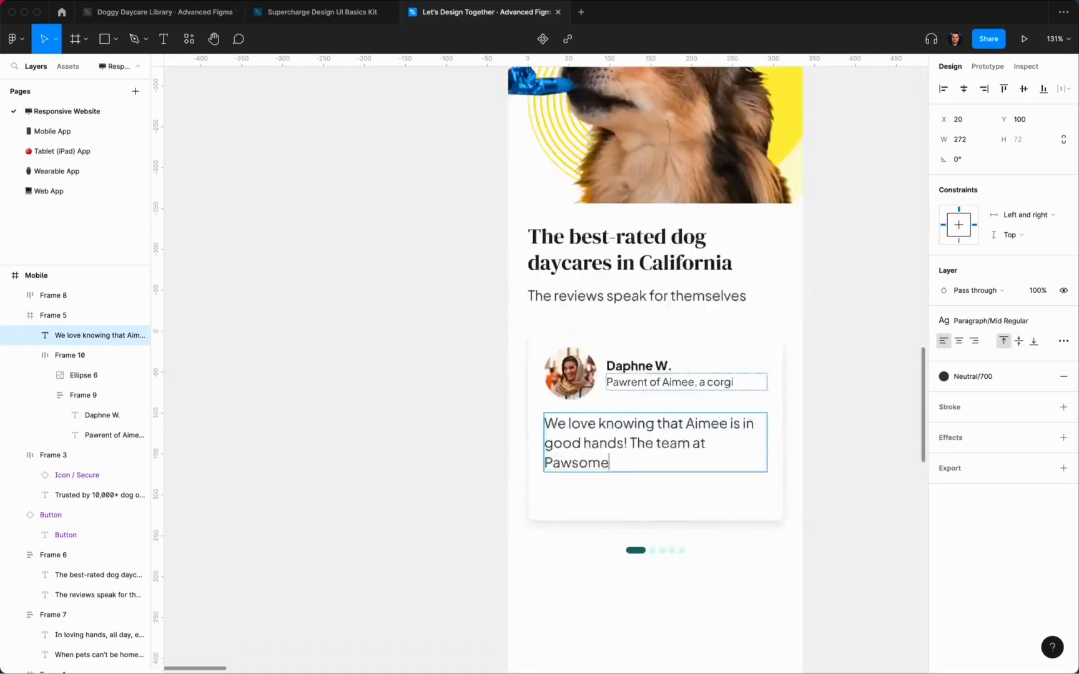
pyautogui.scroll(-3, 646, 369)
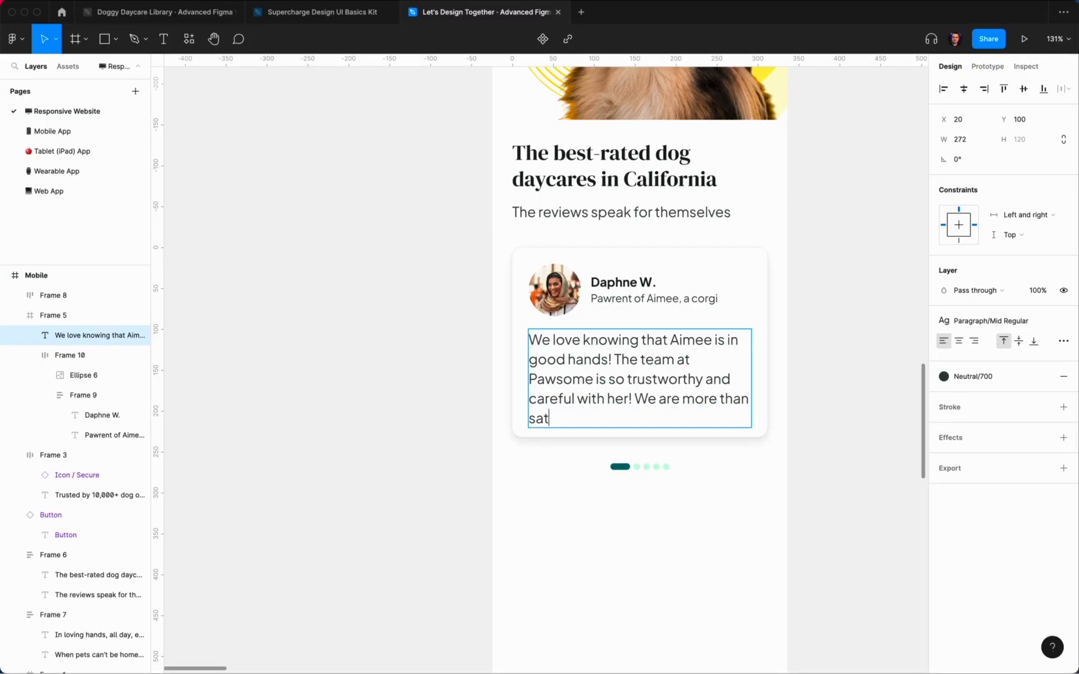
pyautogui.click(823, 356)
pyautogui.keyDown('super'); pyautogui.doubleClick(584, 420); pyautogui.keyUp('super')
pyautogui.click(584, 420)
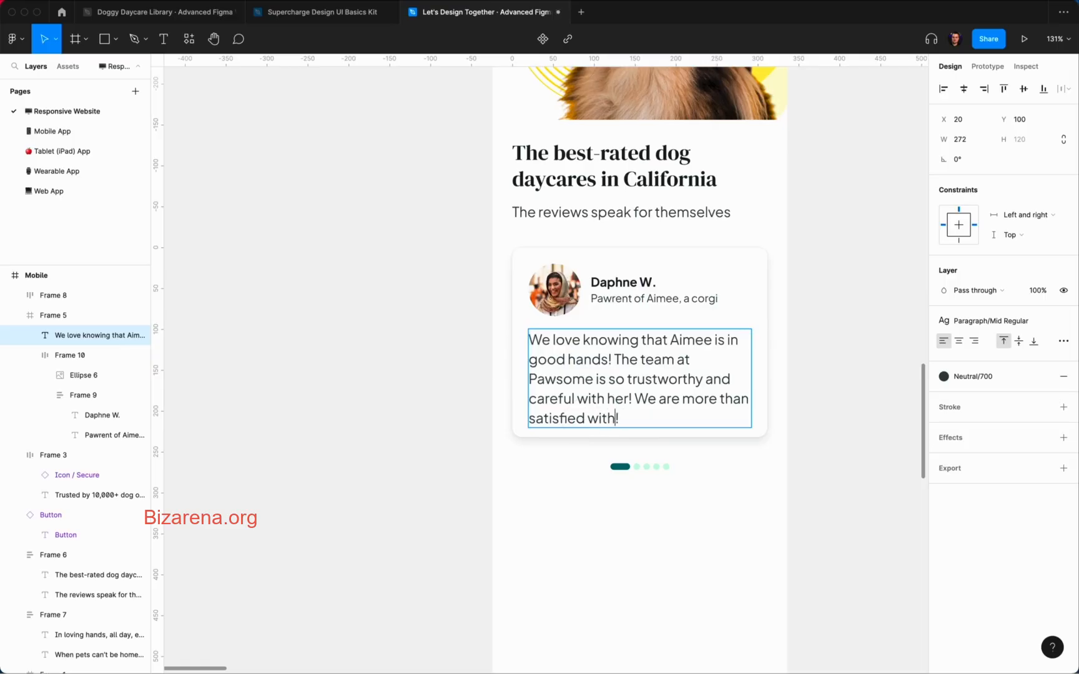
pyautogui.press('Escape')
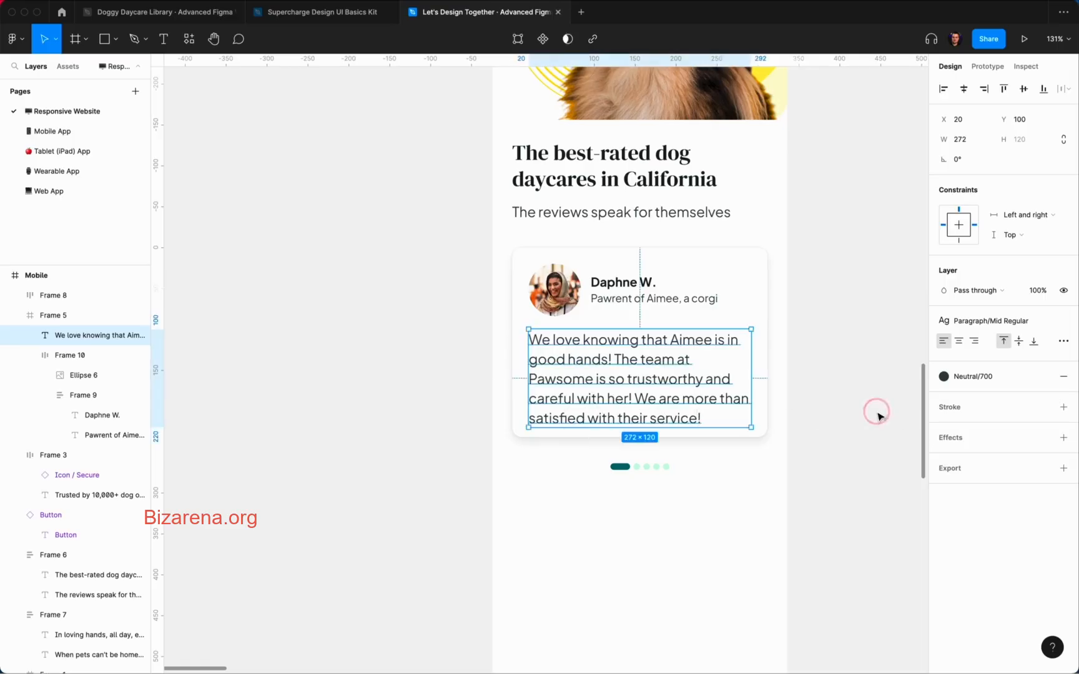
pyautogui.press('Escape')
# Step: Give the review card auto layout with 16 vertical padding
pyautogui.click(1064, 270)
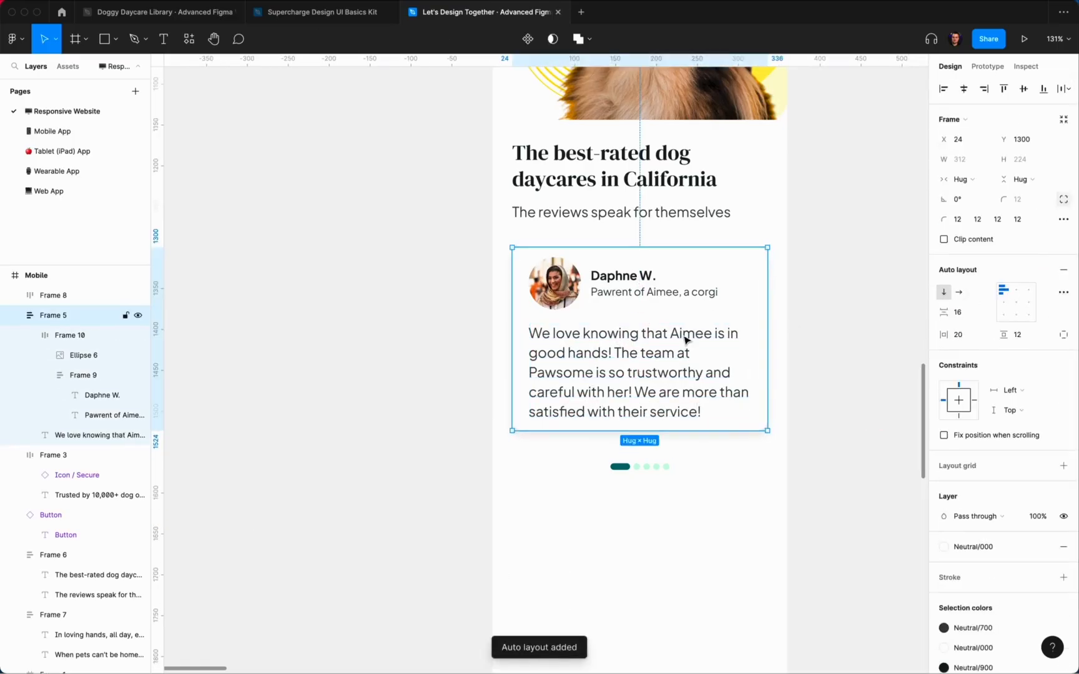
pyautogui.click(1020, 337)
pyautogui.write('16')
pyautogui.press('Return')
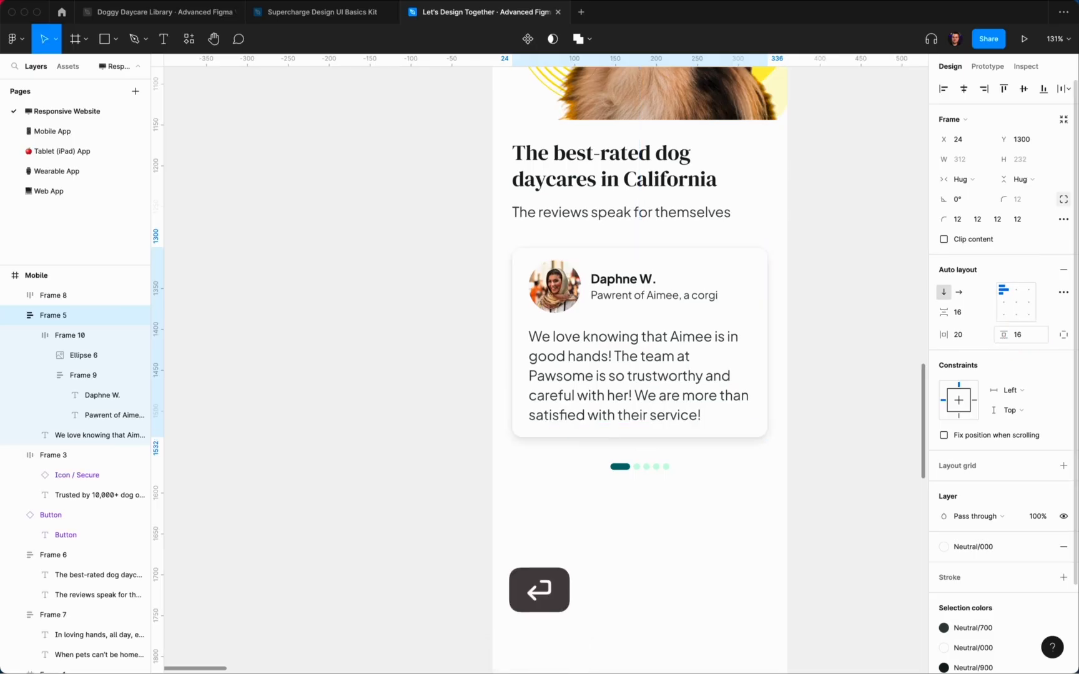
# Step: Apply the Paragraph/Small Regular text style to the review text
pyautogui.click(875, 374)
pyautogui.keyDown('super'); pyautogui.click(687, 390); pyautogui.keyUp('super')
pyautogui.click(997, 268)
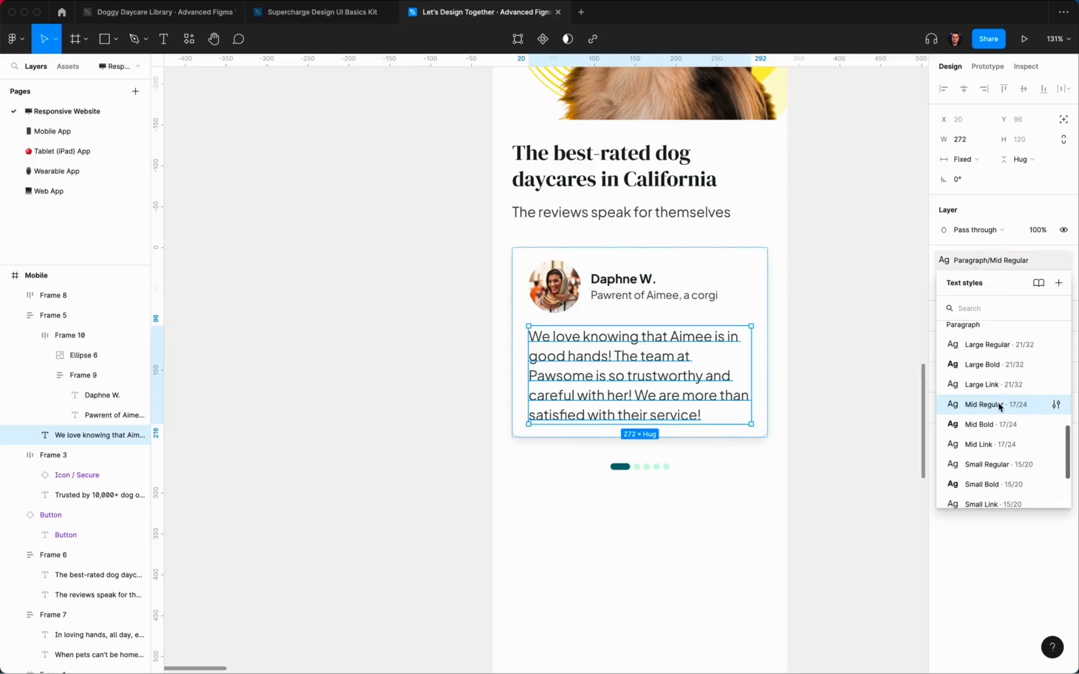
pyautogui.click(1003, 468)
# Step: Split the review into two paragraphs after 'her!'
pyautogui.click(846, 383)
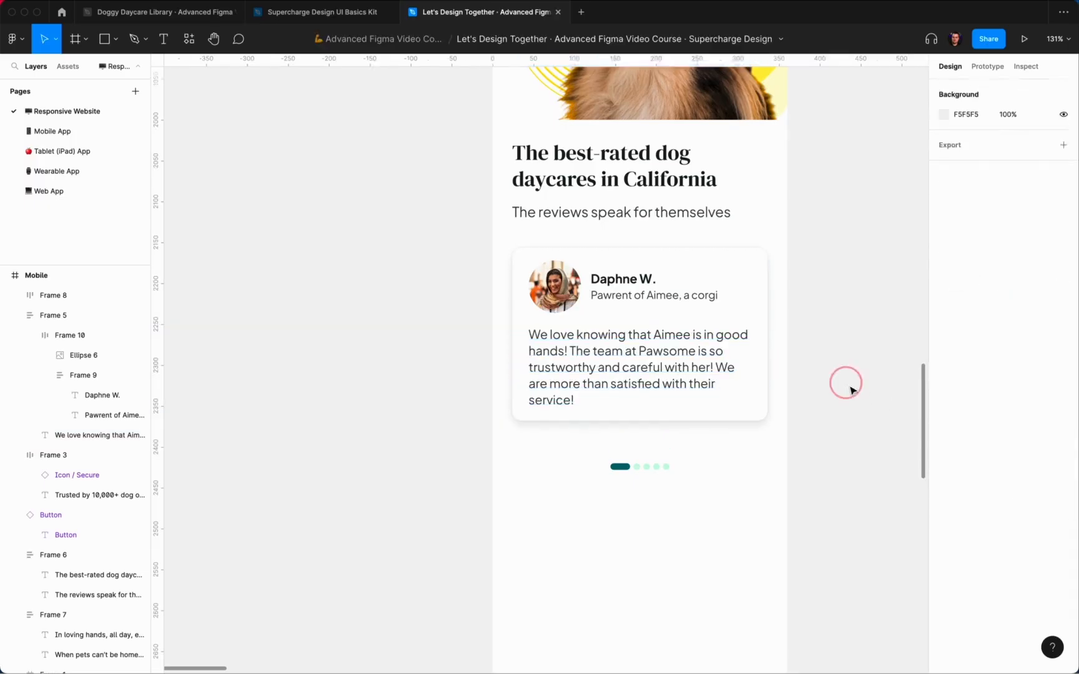
pyautogui.keyDown('super'); pyautogui.doubleClick(713, 376); pyautogui.keyUp('super')
pyautogui.click(716, 369)
pyautogui.press('Return')
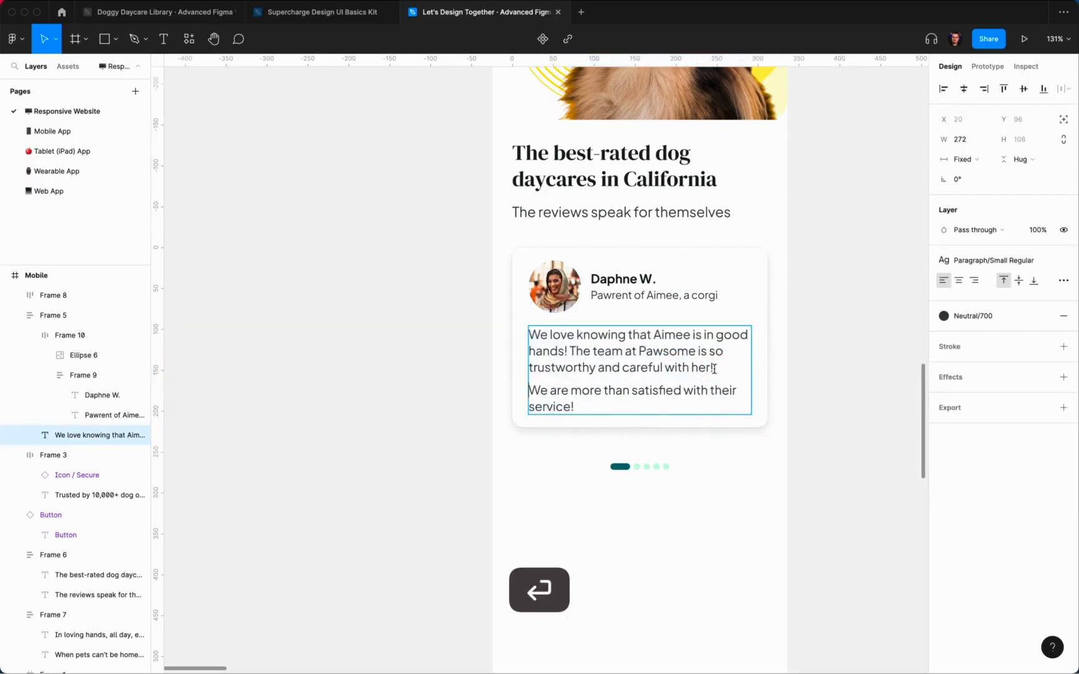
pyautogui.click(808, 366)
# Step: Nudge the pagination dots upward under the review card
pyautogui.keyDown('super'); pyautogui.click(661, 471); pyautogui.keyUp('super')
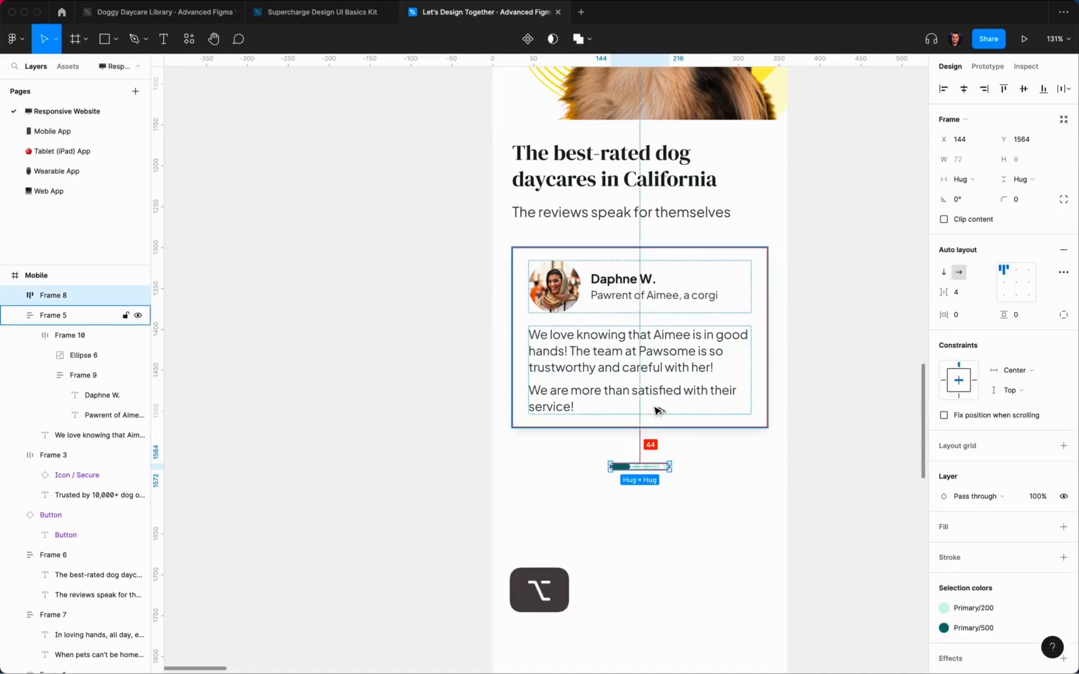
pyautogui.hotkey('shift', 'Up')
pyautogui.hotkey('shift', 'Up')
pyautogui.press('Down')
pyautogui.click(844, 479)
pyautogui.scroll(-3, 843, 479)
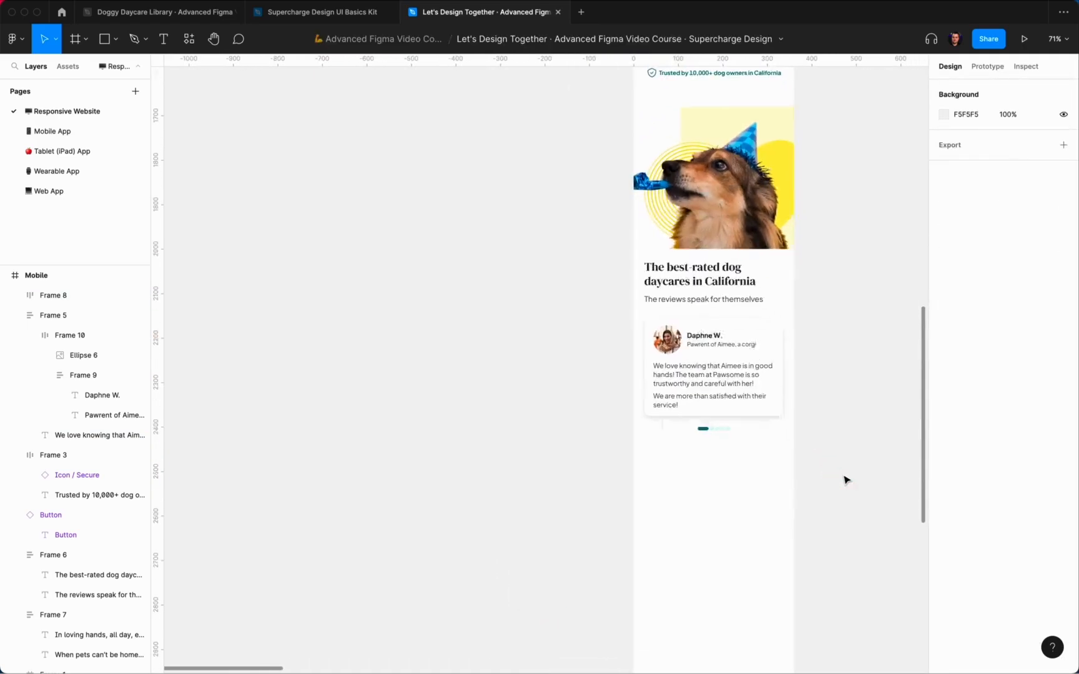
pyautogui.scroll(3, 844, 479)
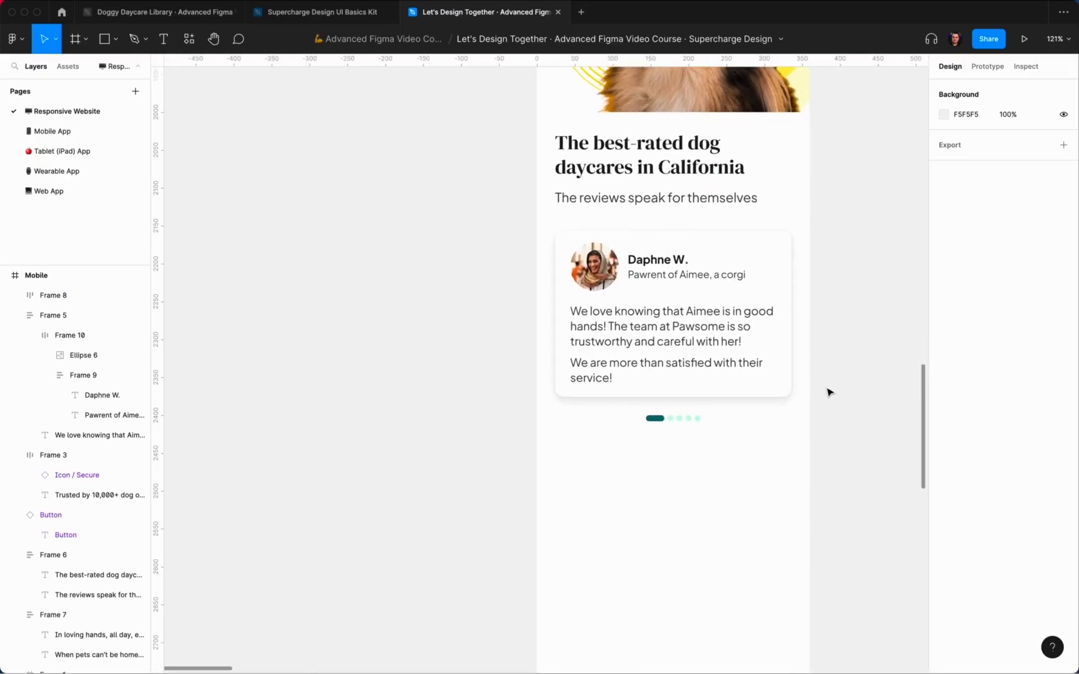
pyautogui.scroll(-5, 828, 393)
# Step: Copy the yellow logo shape behind the header dog and paste it over the review card
pyautogui.keyDown('super'); pyautogui.click(649, 134); pyautogui.keyUp('super')
pyautogui.doubleClick(650, 136)
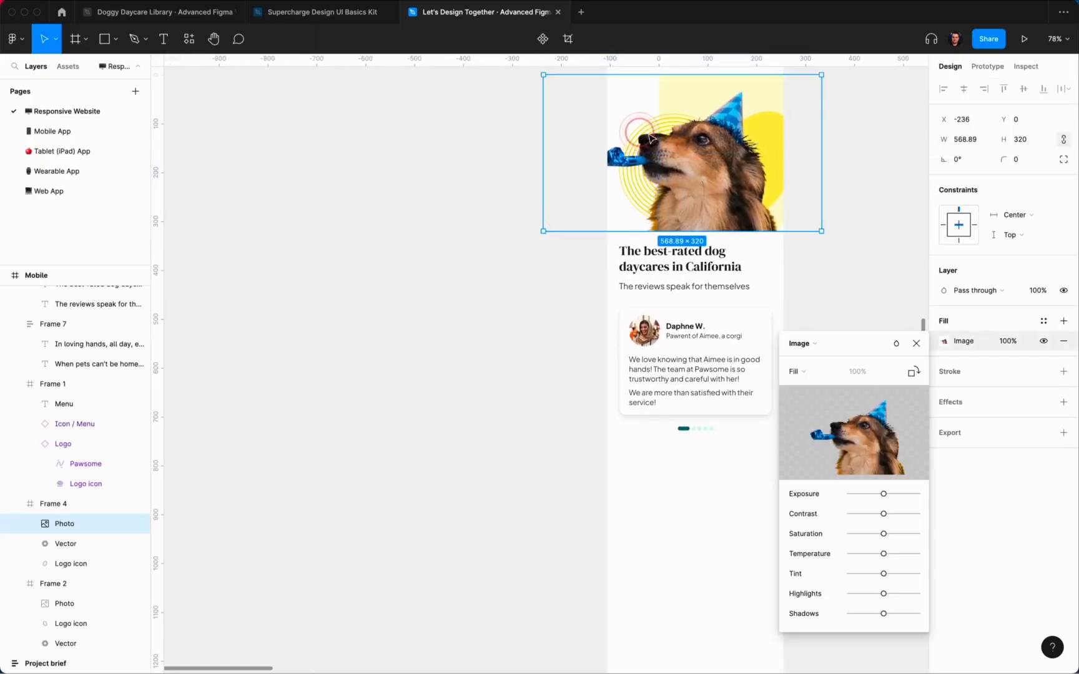
pyautogui.click(915, 343)
pyautogui.click(56, 562)
pyautogui.press('super+c')
pyautogui.click(803, 467)
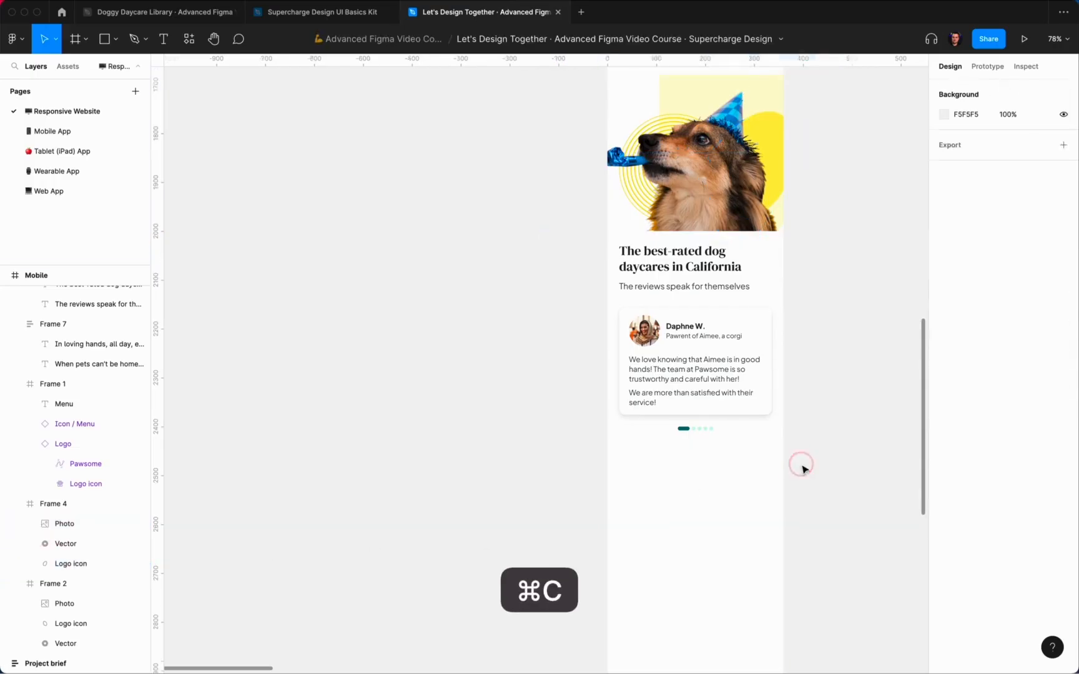
pyautogui.click(650, 280)
pyautogui.press('shift+super+v')
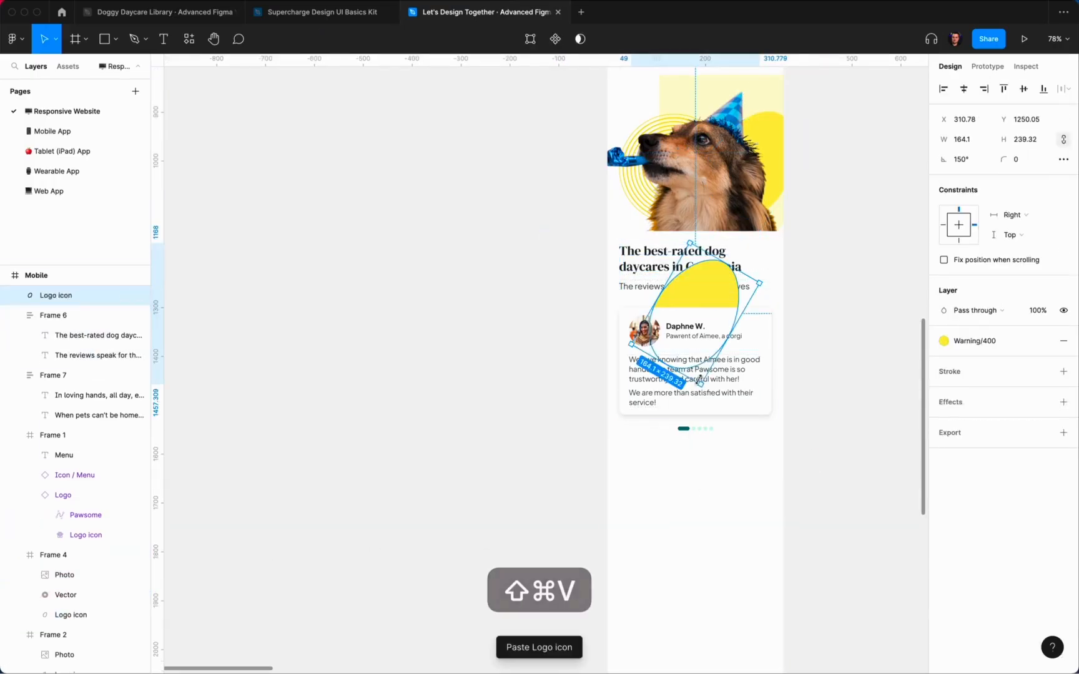
# Step: Enlarge the pasted shape to about 257×374, send it behind the card, and centre it horizontally
pyautogui.moveTo(704, 412); pyautogui.dragTo(707, 464)
pyautogui.rightClick(729, 459)
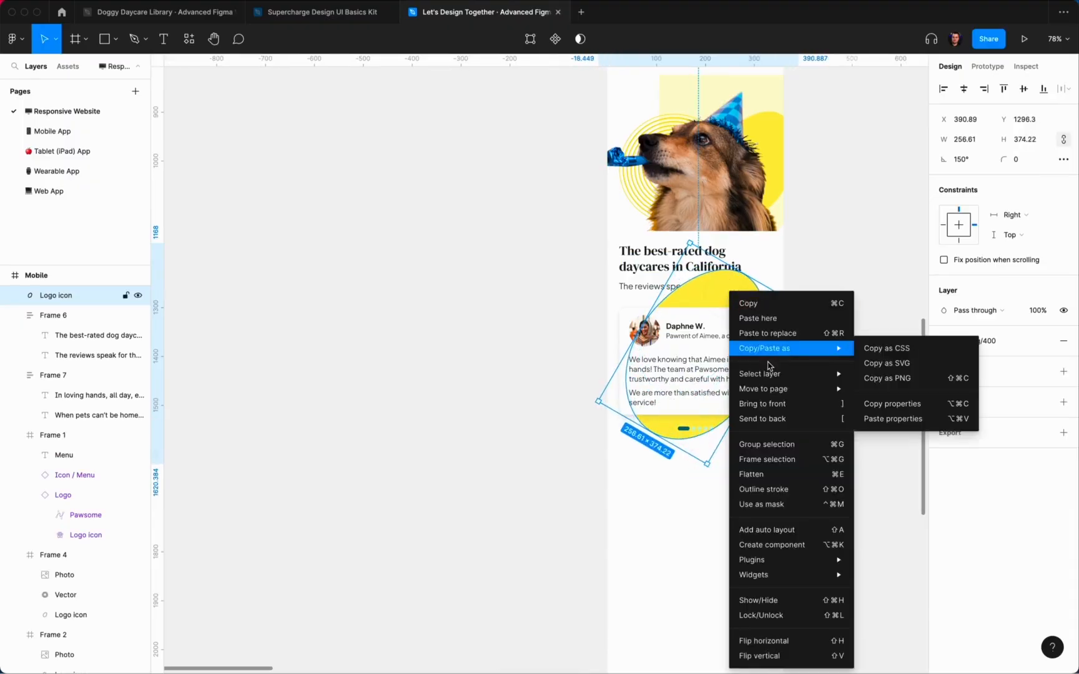
pyautogui.click(778, 419)
pyautogui.click(964, 91)
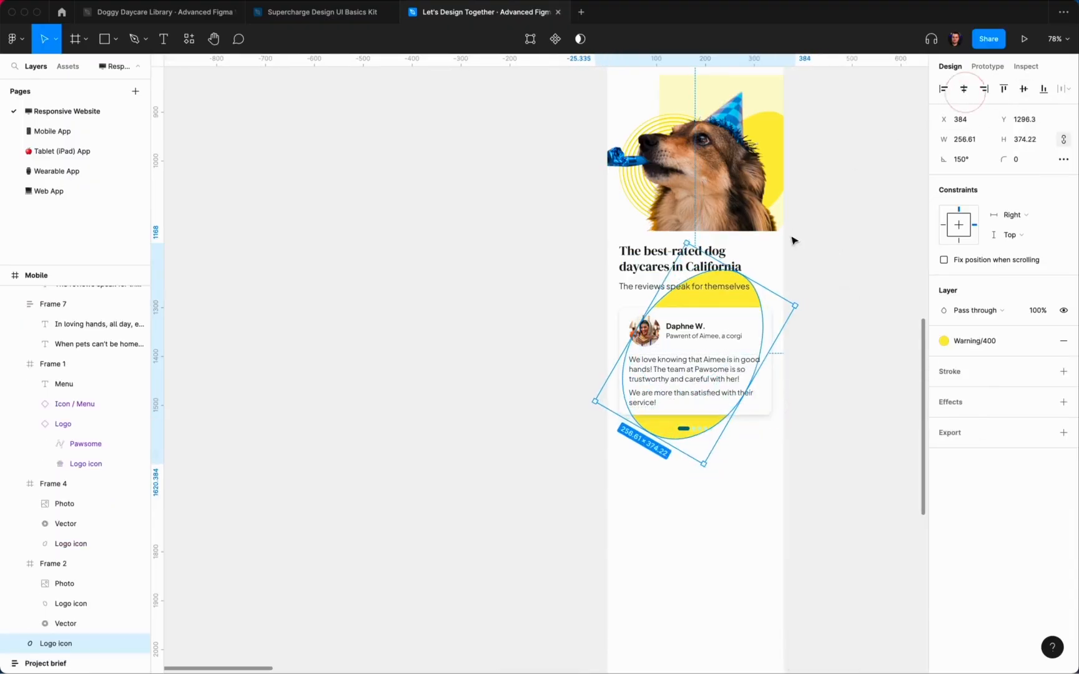
pyautogui.scroll(3, 804, 285)
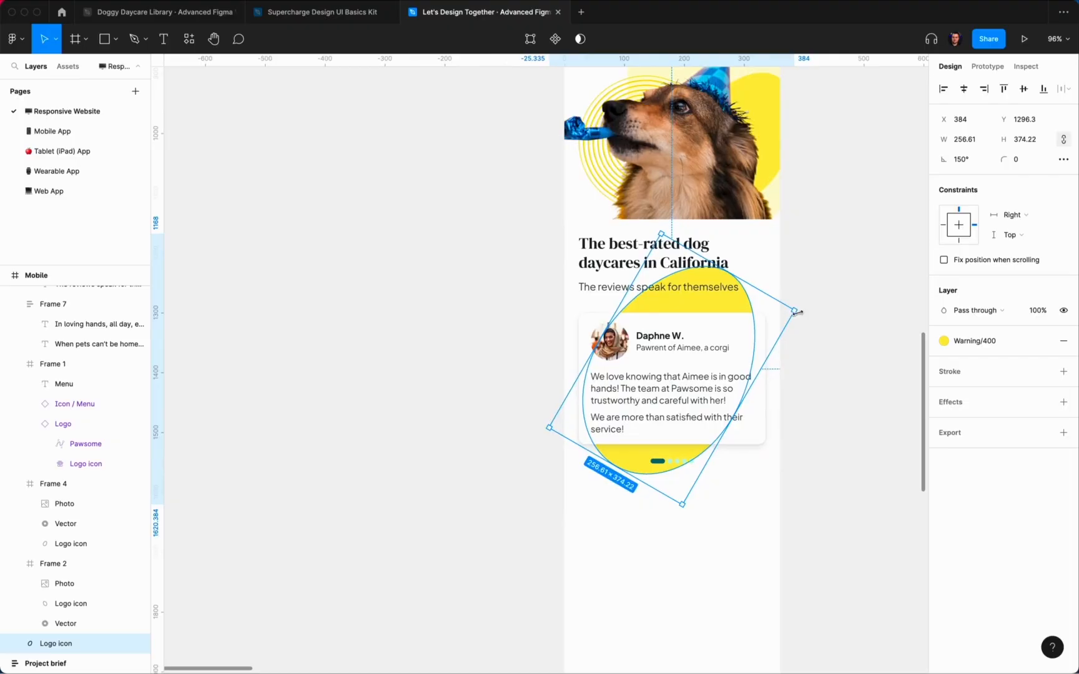
# Step: Fill the blob with Neutral/100 and shift it slightly lower behind the card
pyautogui.click(1013, 349)
pyautogui.scroll(5, 1005, 499)
pyautogui.click(969, 528)
pyautogui.scroll(1, 738, 304)
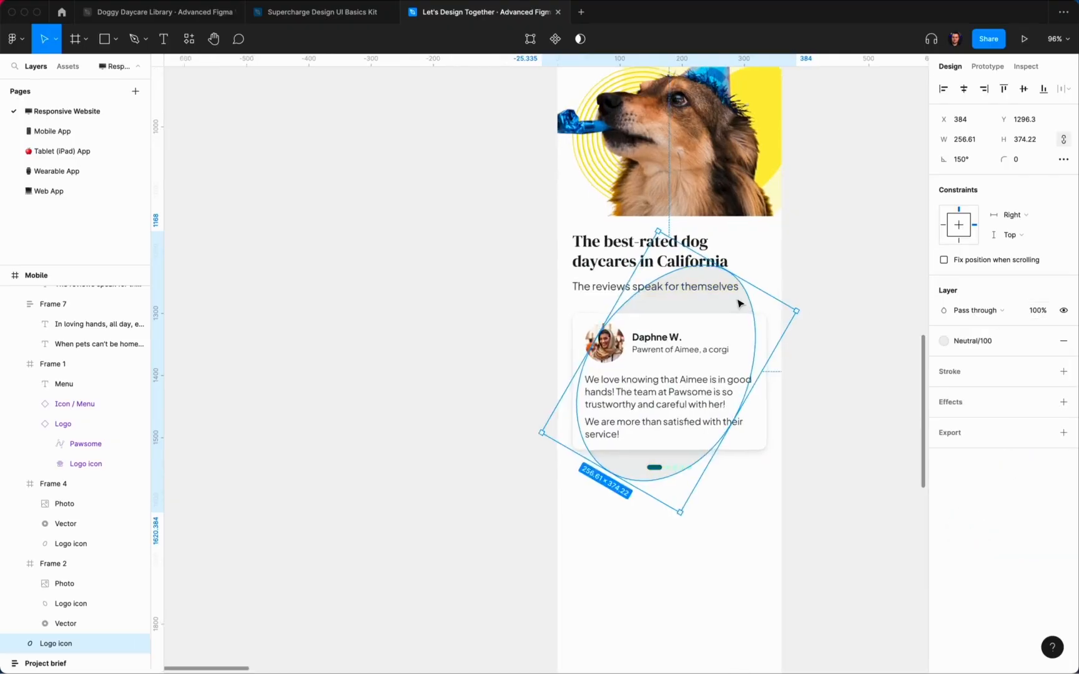
pyautogui.scroll(1, 738, 304)
pyautogui.moveTo(731, 311); pyautogui.dragTo(728, 320)
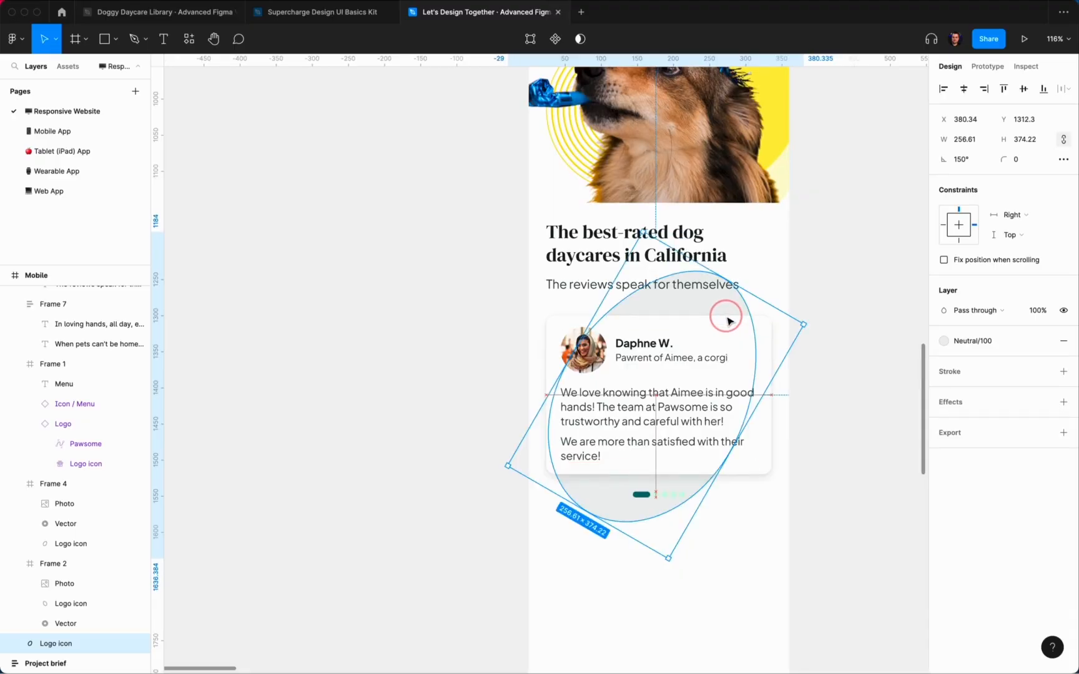
pyautogui.click(821, 262)
pyautogui.scroll(-5, 867, 251)
pyautogui.moveTo(843, 478); pyautogui.dragTo(687, 274)
# Step: Move the heading, review card and dots sections down from the dog photo
pyautogui.press('alt')
pyautogui.hotkey('shift', 'Down')
pyautogui.hotkey('shift', 'Down')
pyautogui.hotkey('shift', 'Down')
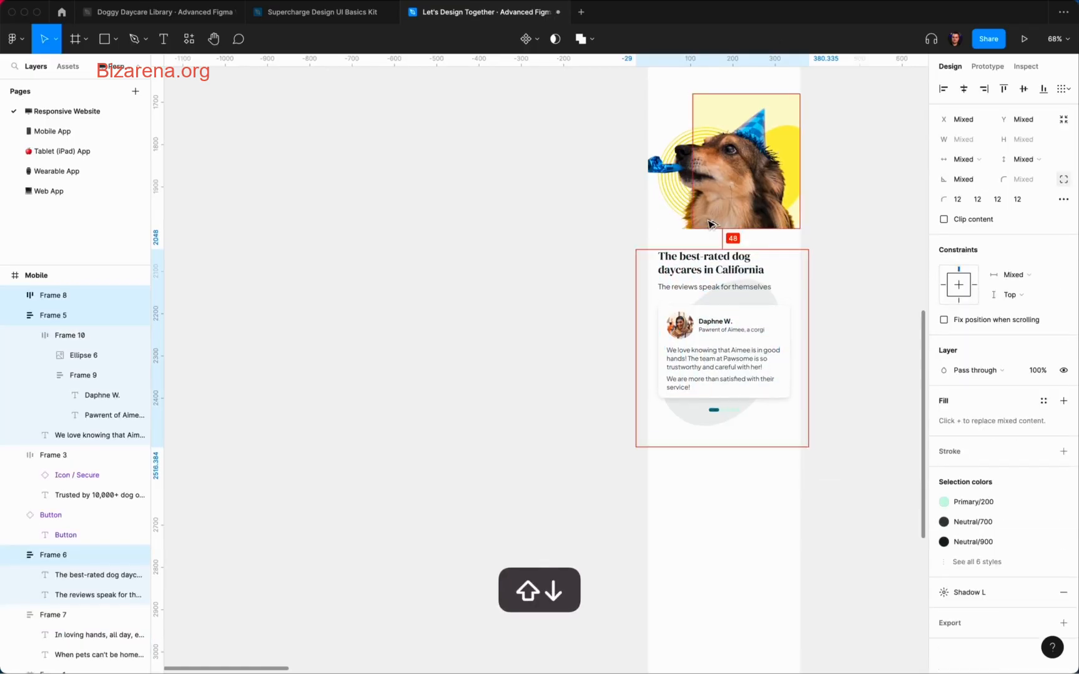
pyautogui.click(843, 241)
pyautogui.scroll(5, 843, 241)
pyautogui.scroll(-5, 844, 242)
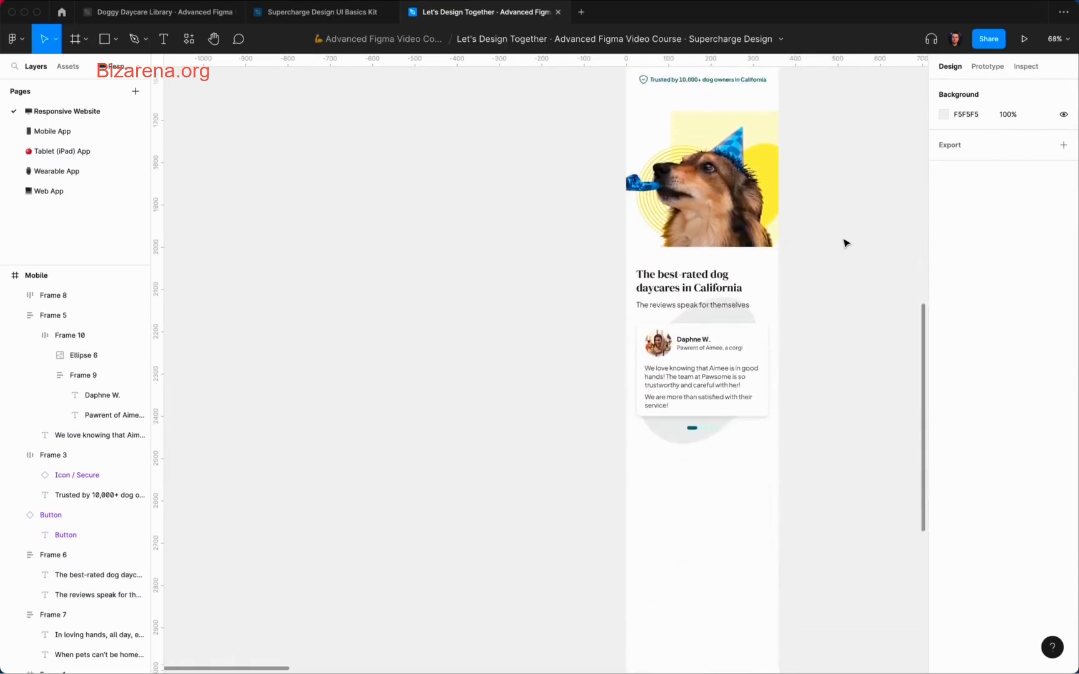
pyautogui.scroll(5, 843, 241)
pyautogui.scroll(-2, 843, 241)
# Step: Duplicate the heading and subtitle group and place the copy below the testimonial
pyautogui.click(666, 267)
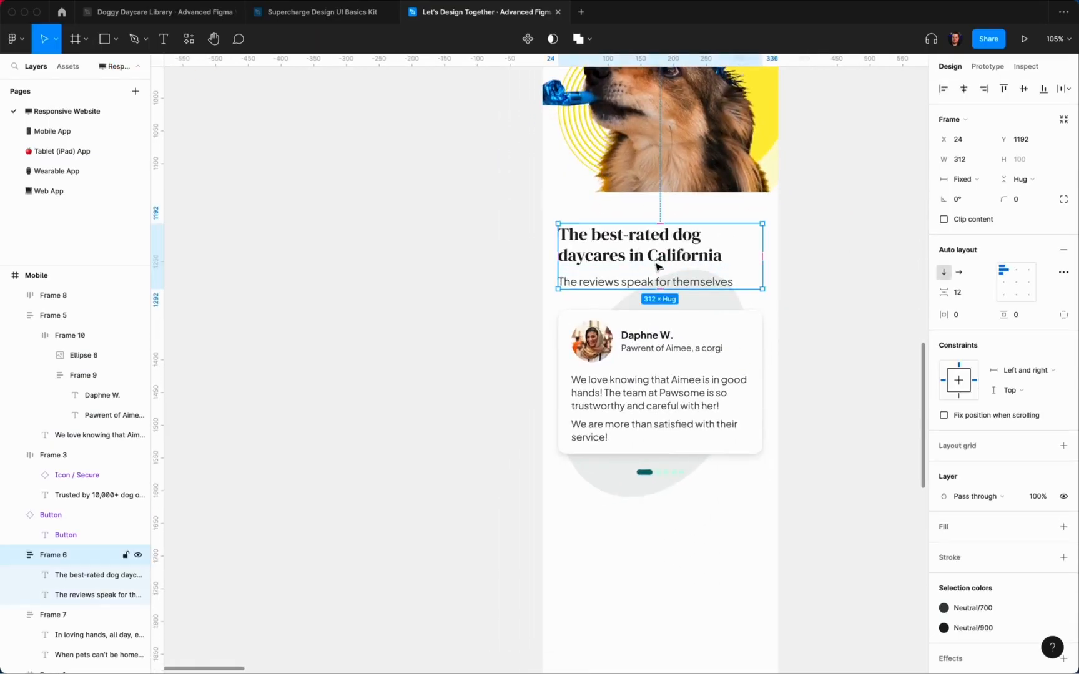
pyautogui.scroll(-2, 658, 267)
pyautogui.press('super+d')
pyautogui.moveTo(625, 163); pyautogui.dragTo(606, 442)
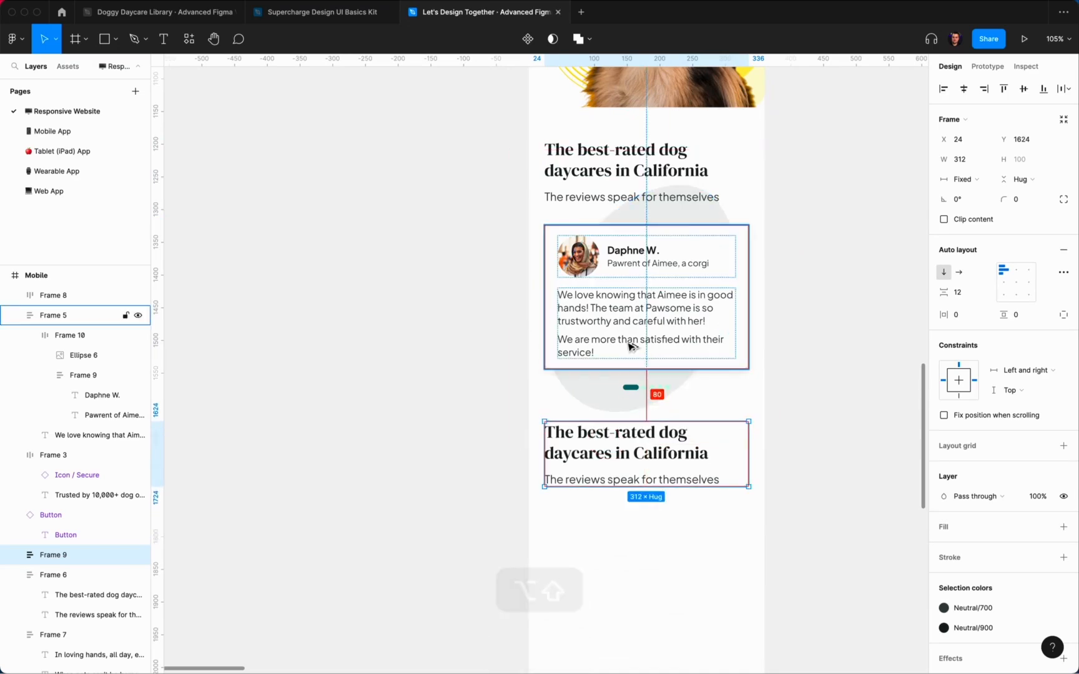
pyautogui.hotkey('shift', 'Down')
pyautogui.hotkey('shift', 'Down')
# Step: Colour the inactive pagination dots grey Neutral/300
pyautogui.click(632, 387)
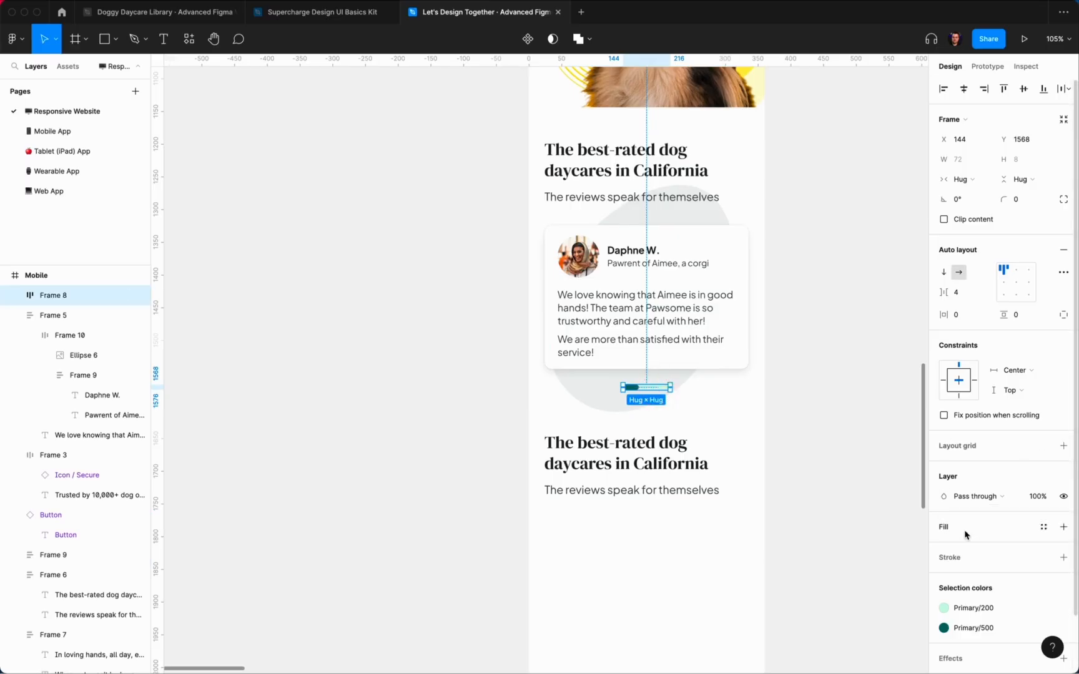
pyautogui.click(971, 612)
pyautogui.click(870, 607)
pyautogui.click(805, 459)
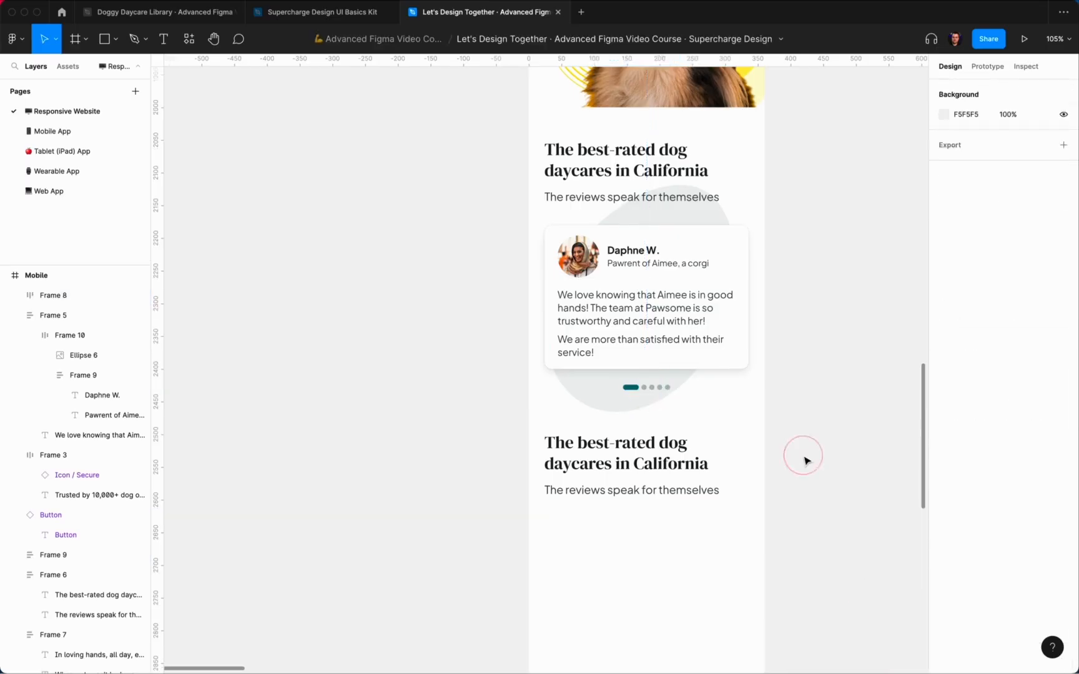
# Step: Set the spacing between the pagination dots to 8
pyautogui.click(636, 387)
pyautogui.click(965, 294)
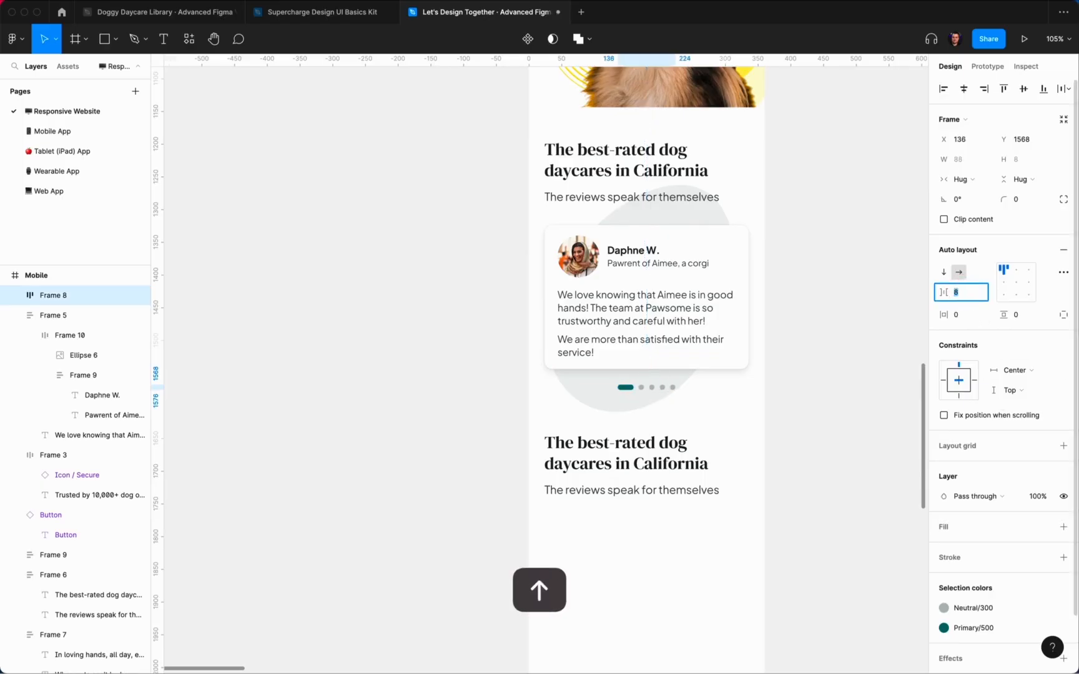
pyautogui.click(843, 379)
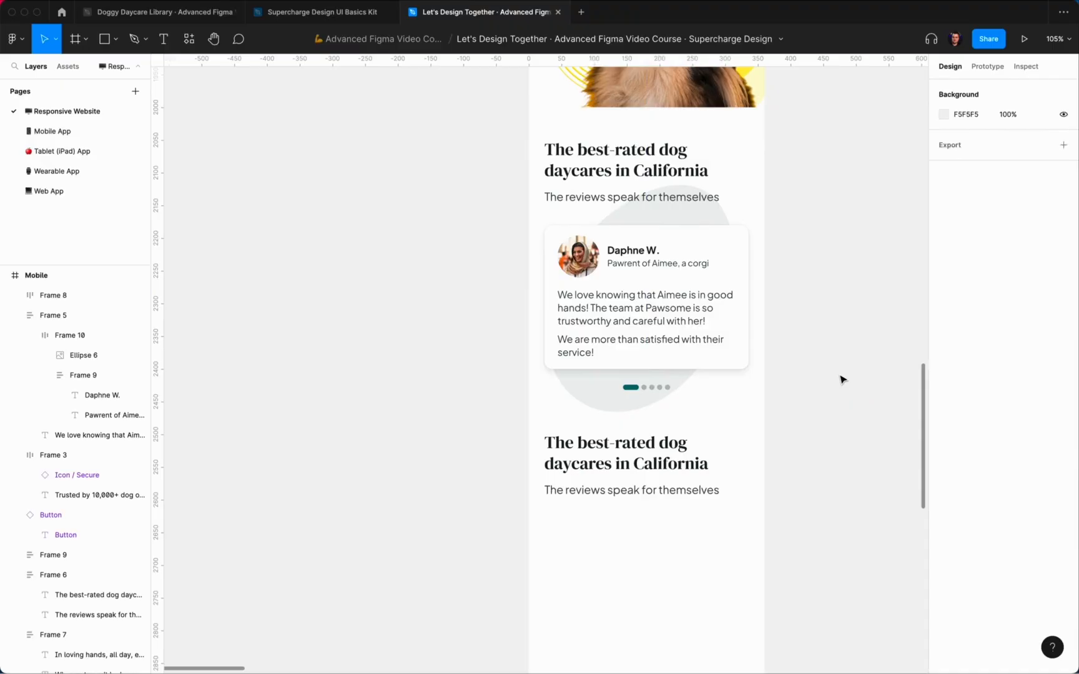
pyautogui.keyDown('super'); pyautogui.click(718, 221); pyautogui.keyUp('super')
# Step: Shift the grey blob right, show layout grids, and flatten it into a plain vector
pyautogui.moveTo(718, 221); pyautogui.dragTo(751, 222)
pyautogui.hotkey('ctrl', 'g')
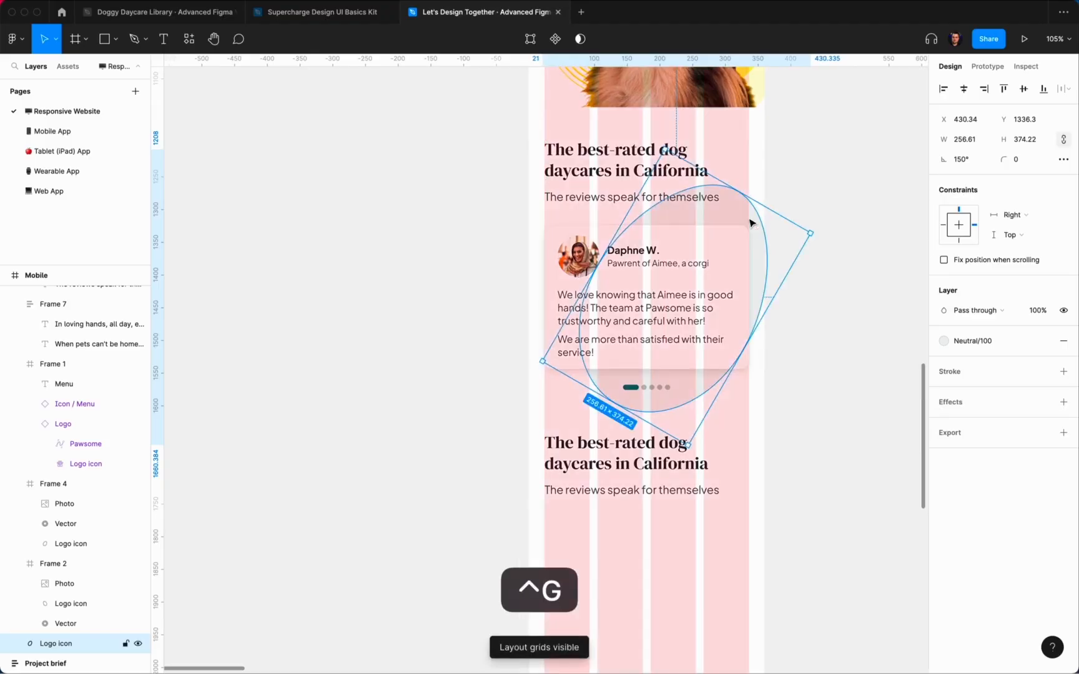
pyautogui.scroll(1, 622, 216)
pyautogui.hscroll(1, 622, 216)
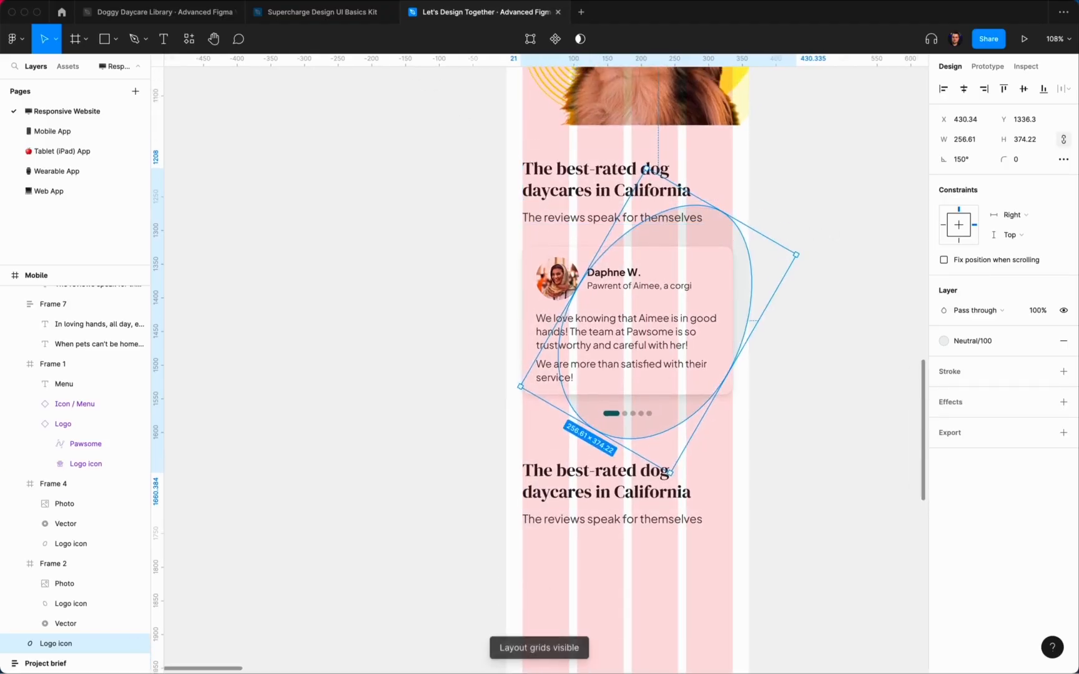
pyautogui.click(165, 2)
pyautogui.click(193, 296)
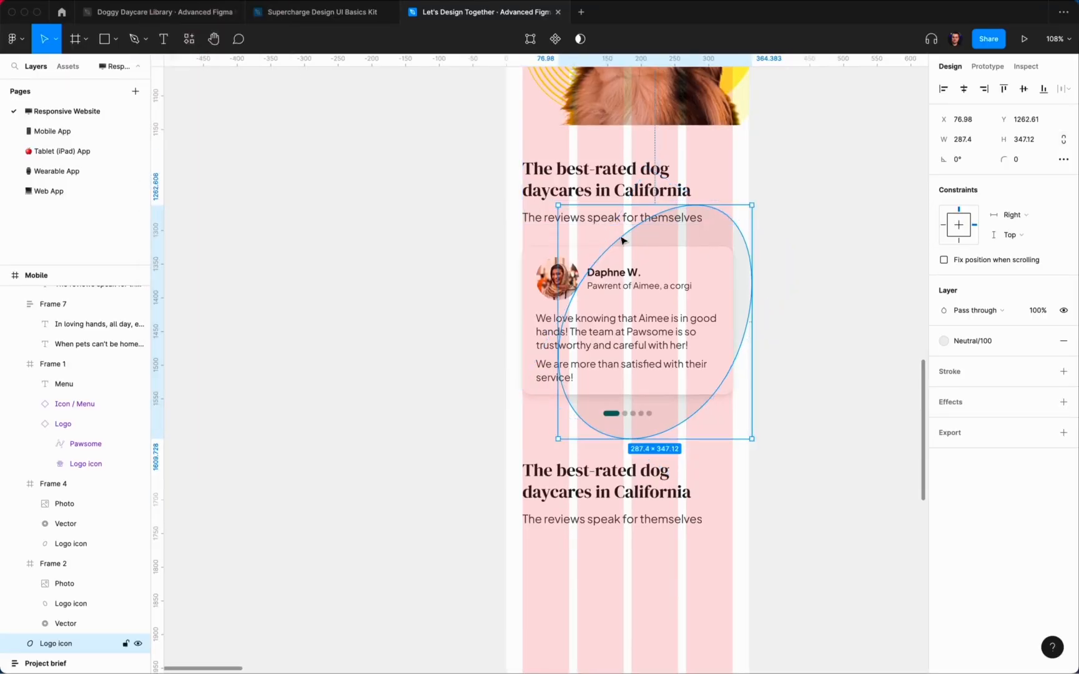
# Step: Resize the blob to 312×377 and centre it horizontally in the frame
pyautogui.moveTo(712, 245); pyautogui.dragTo(735, 242)
pyautogui.moveTo(770, 206)
pyautogui.mouseDown()
pyautogui.moveTo(738, 227)
pyautogui.moveTo(763, 213)
pyautogui.mouseUp()
pyautogui.moveTo(748, 241); pyautogui.dragTo(734, 186)
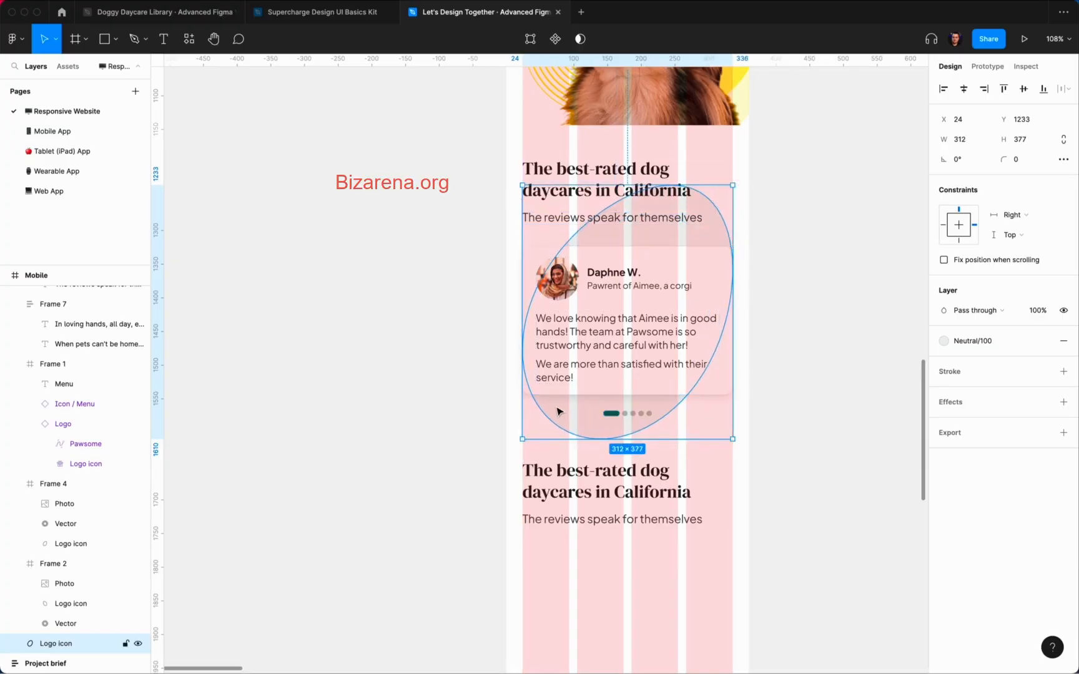
pyautogui.moveTo(557, 412); pyautogui.dragTo(612, 414)
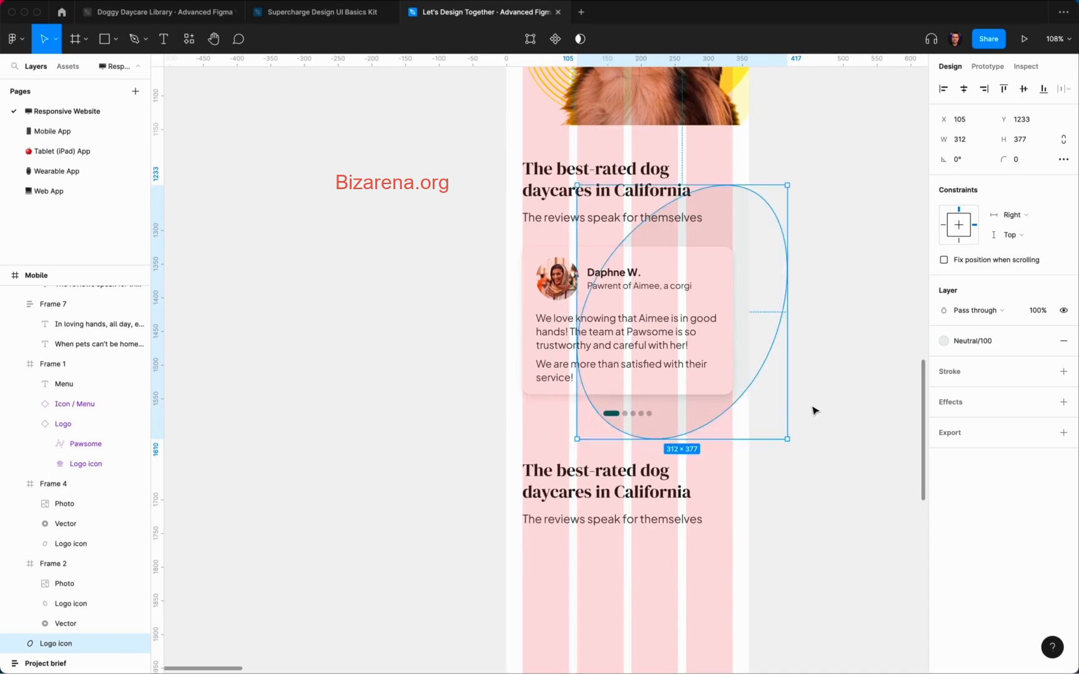
pyautogui.click(962, 92)
# Step: Settle the blob at X 24, Y 1240 behind the dots, then hide the layout grids
pyautogui.hotkey('shift', 'Down')
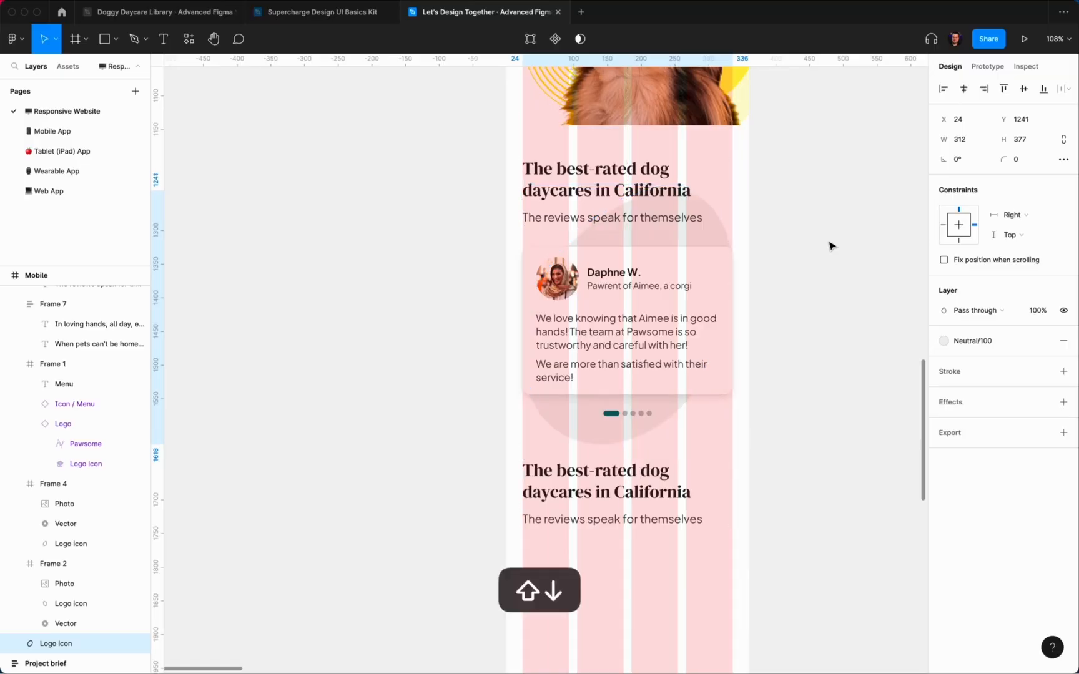
pyautogui.hotkey('shift', 'Up')
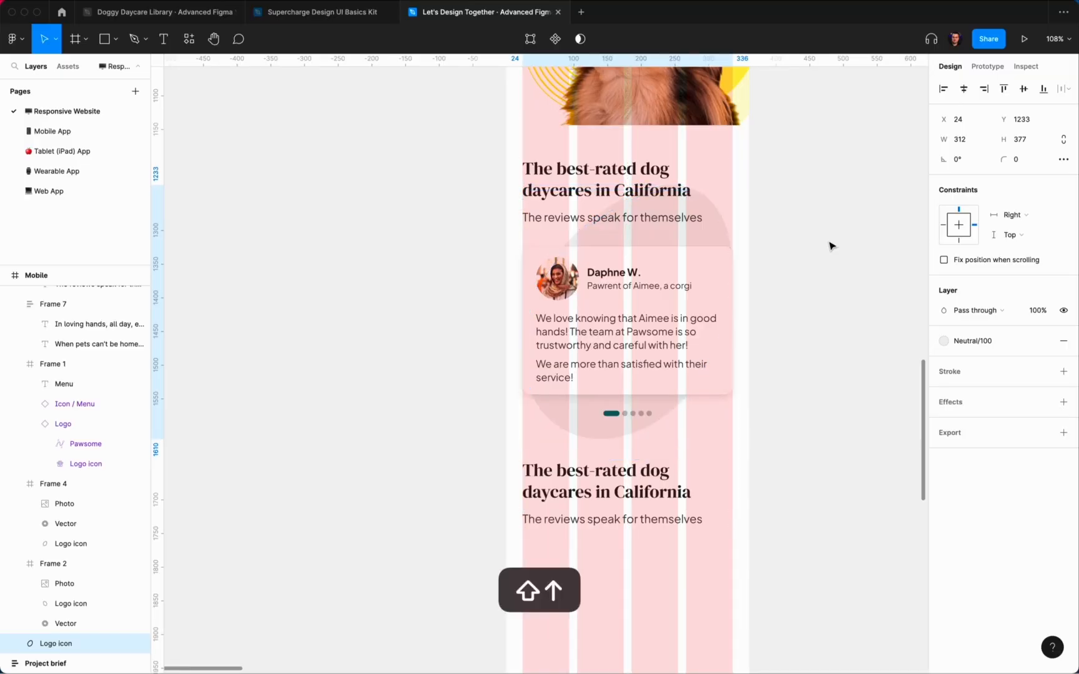
pyautogui.hotkey('shift', 'Up')
pyautogui.hotkey('shift', 'Down')
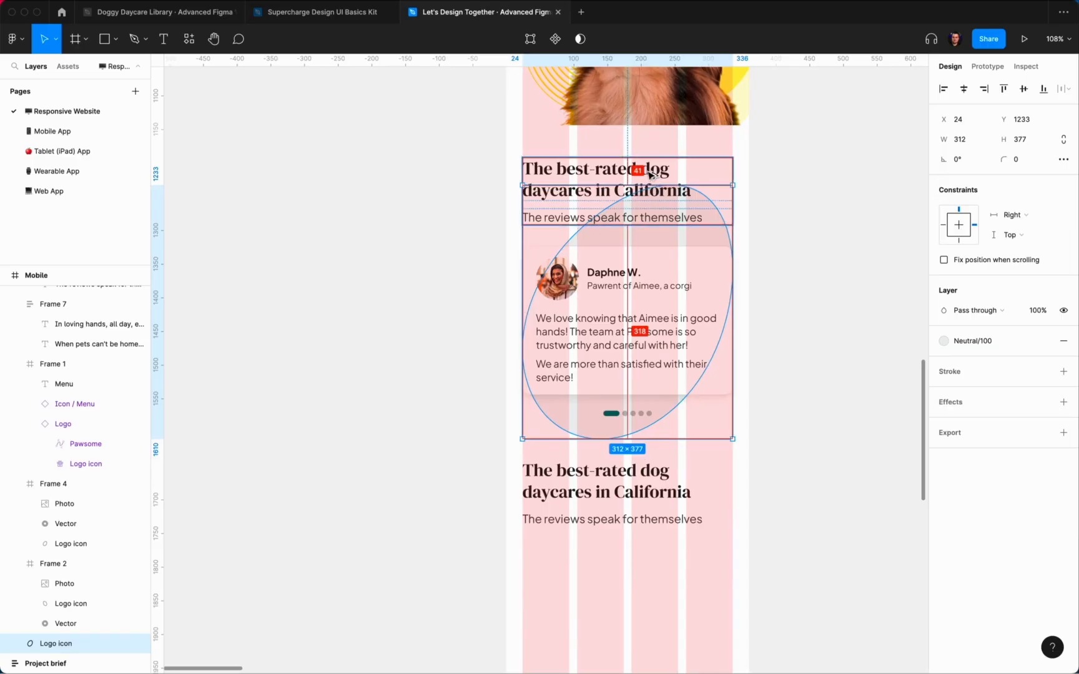
pyautogui.press('Up')
pyautogui.hotkey('shift', 'Down')
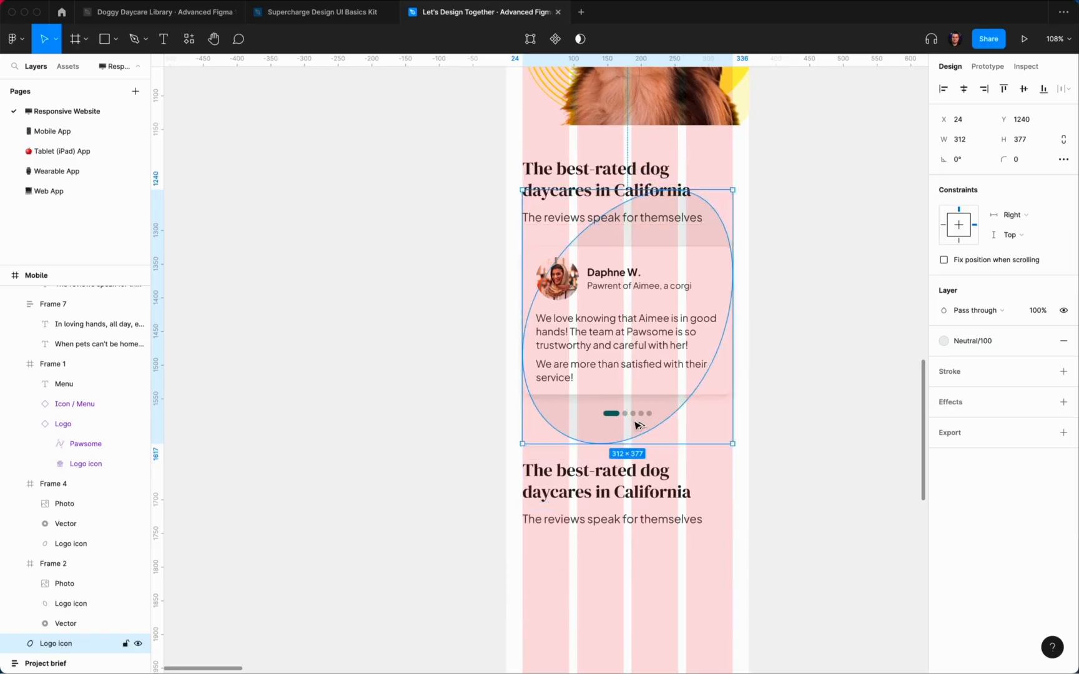
pyautogui.press('alt')
pyautogui.click(807, 401)
pyautogui.hotkey('ctrl', 'g')
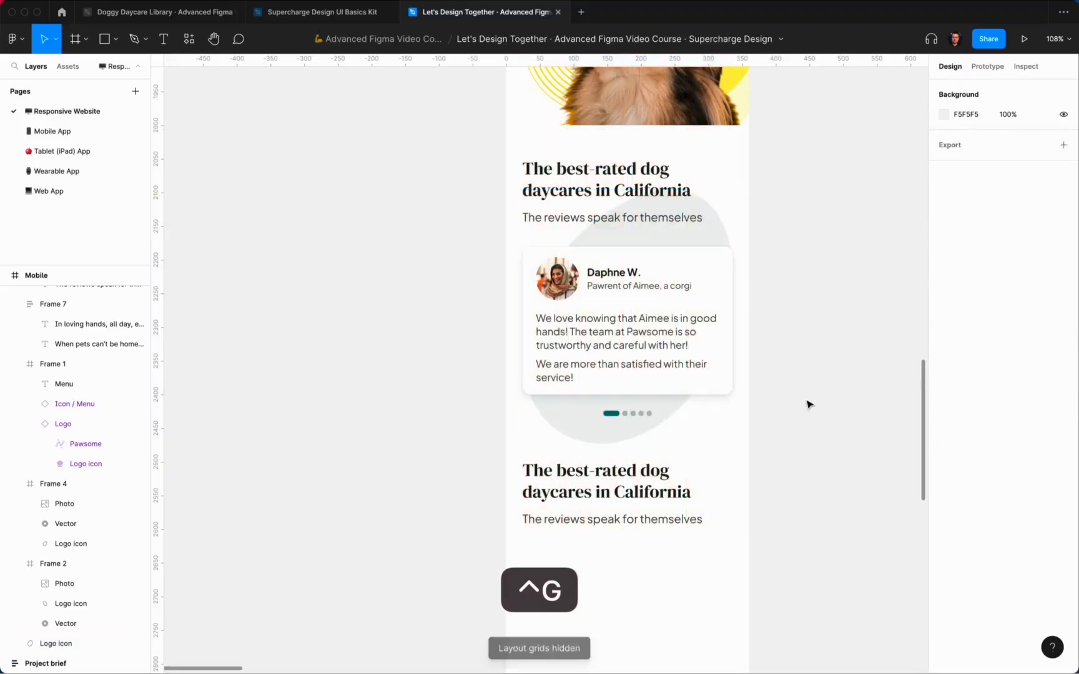
pyautogui.scroll(3, 808, 403)
pyautogui.scroll(3, 808, 404)
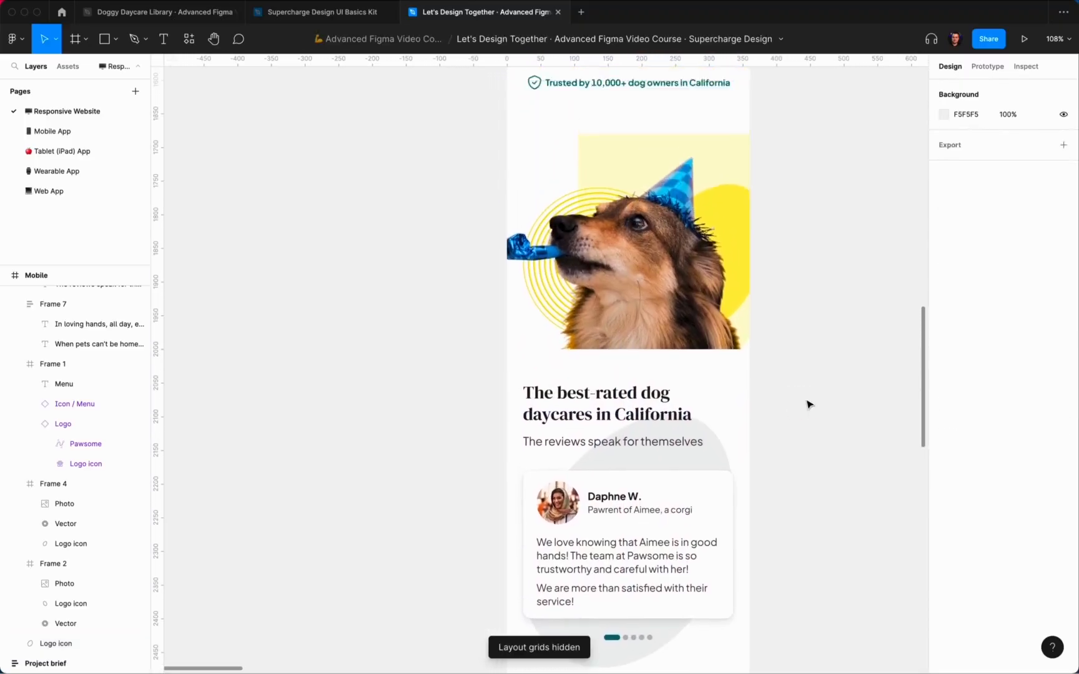
pyautogui.scroll(-5, 808, 405)
pyautogui.scroll(7, 808, 404)
# Step: Flip the yellow blob behind the party-hat dog horizontally and move it up-left behind its head
pyautogui.keyDown('ctrl'); pyautogui.click(64, 504); pyautogui.keyUp('ctrl')
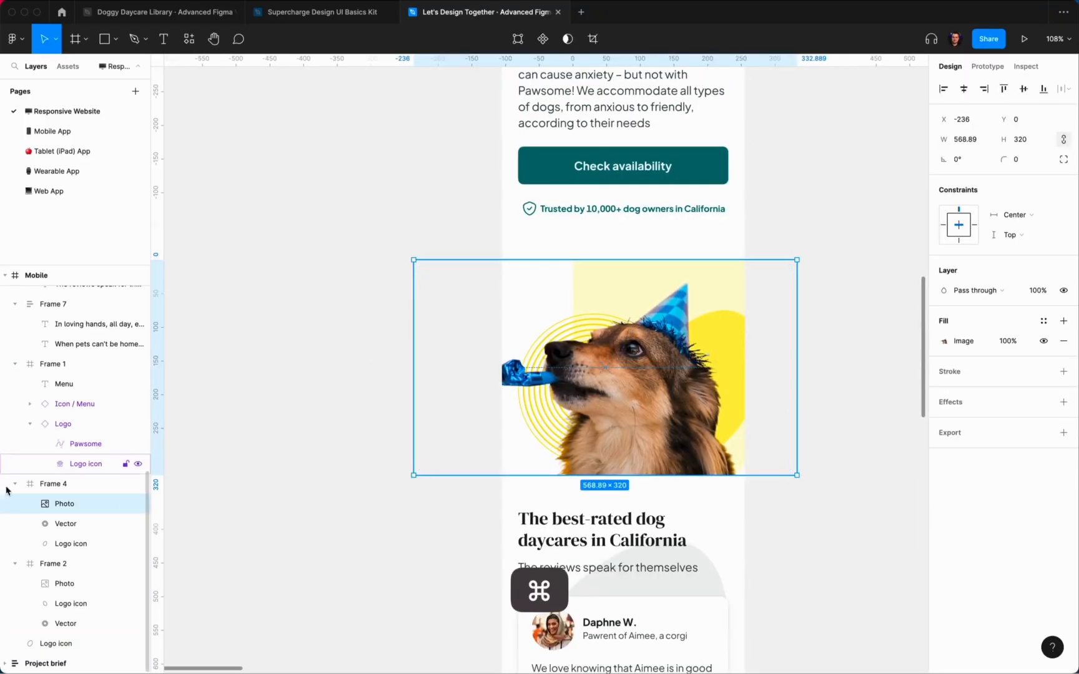
pyautogui.click(79, 544)
pyautogui.rightClick(79, 544)
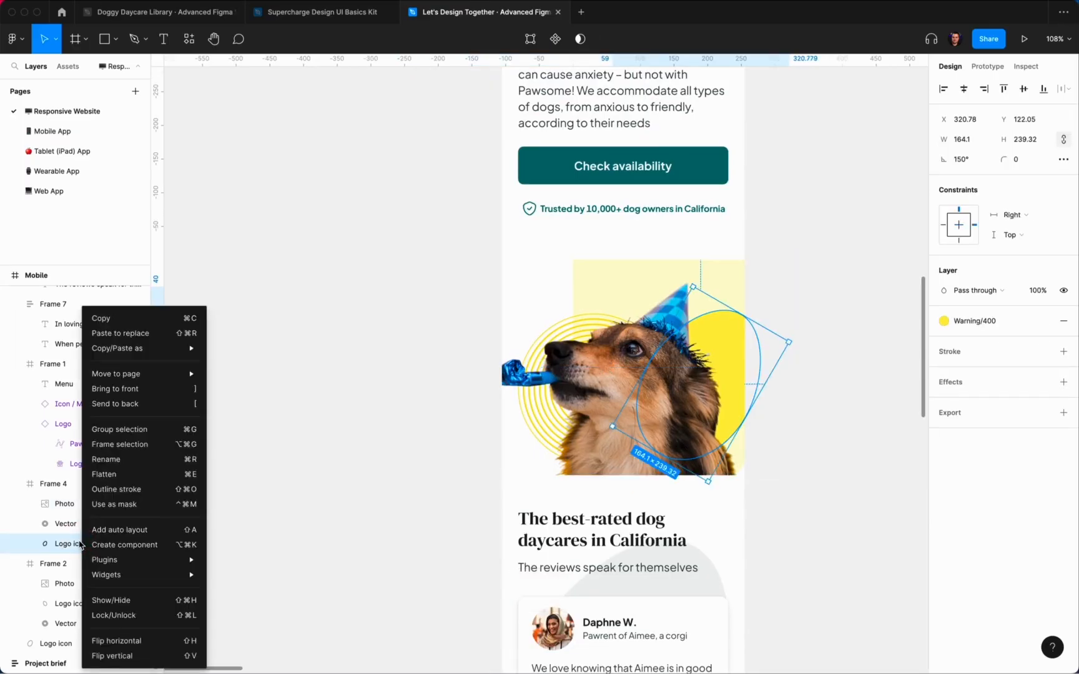
pyautogui.click(153, 637)
pyautogui.moveTo(729, 393); pyautogui.dragTo(703, 386)
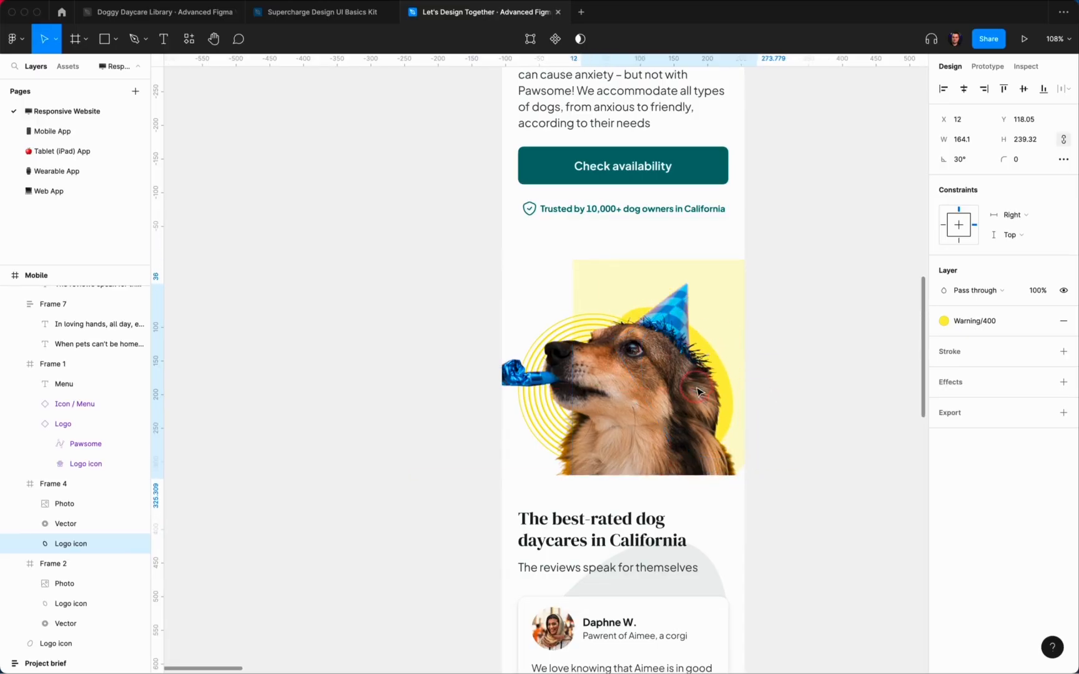
pyautogui.click(840, 338)
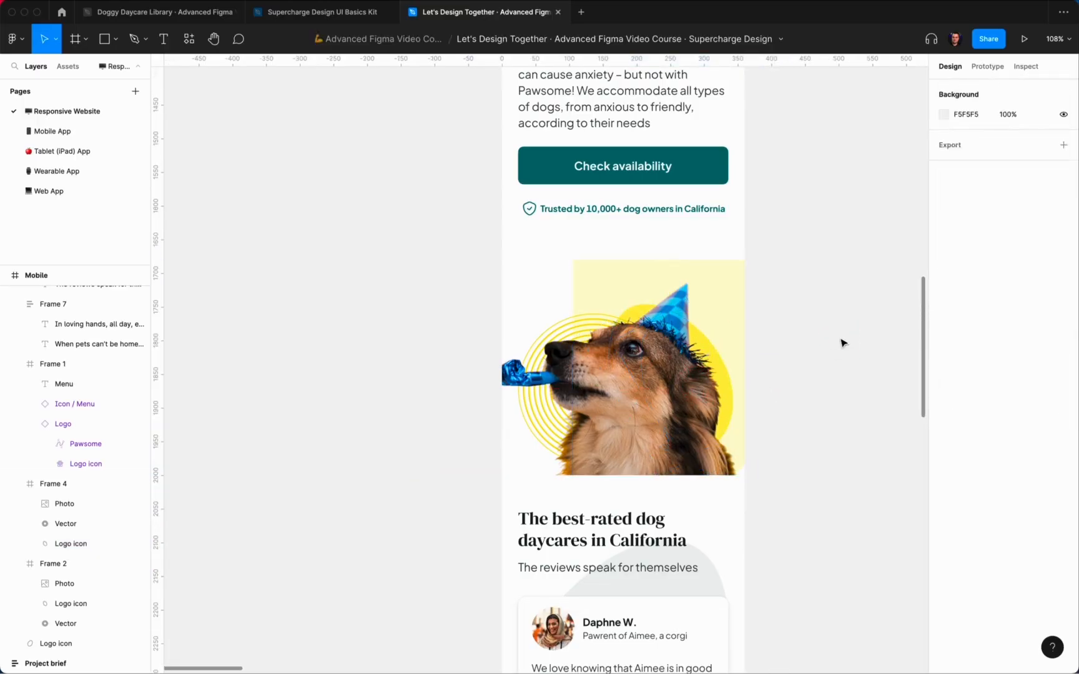
# Step: Scroll down the page to inspect the duplicated heading block below the review card
pyautogui.scroll(7, 843, 342)
pyautogui.scroll(-7, 843, 343)
pyautogui.scroll(3, 843, 342)
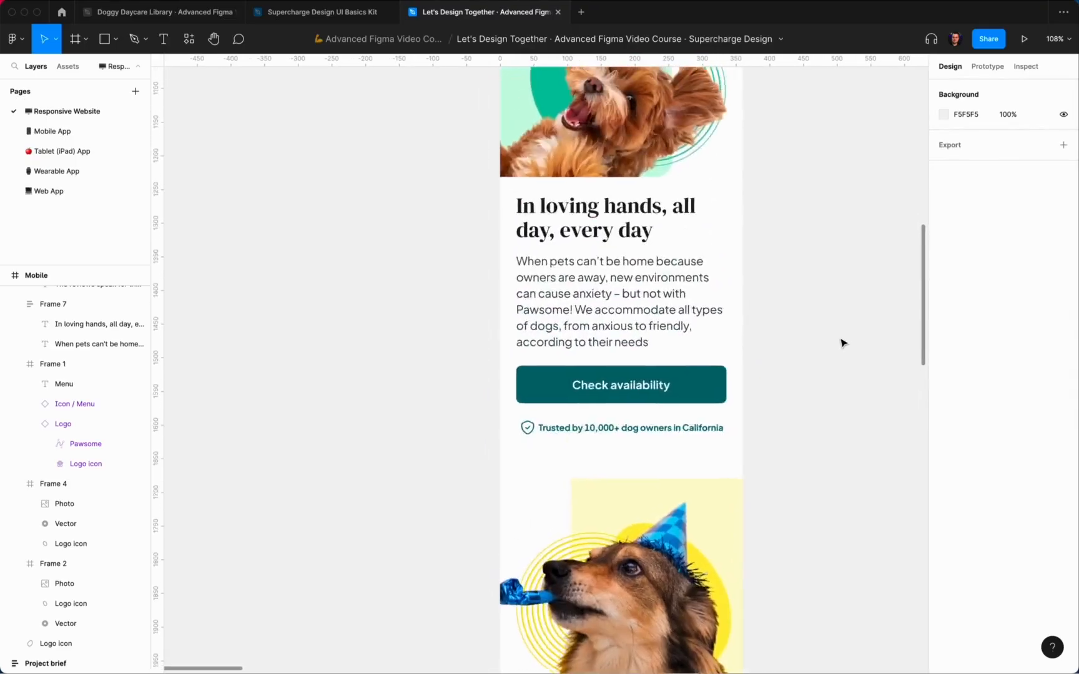
pyautogui.scroll(-10, 843, 342)
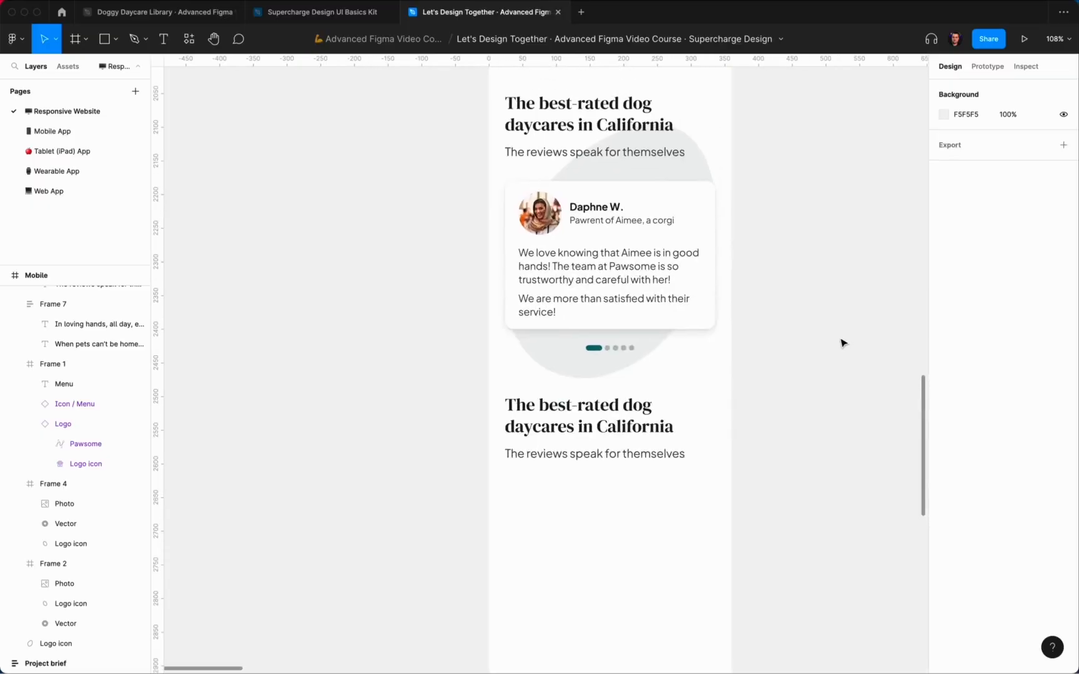
pyautogui.scroll(-3, 843, 343)
pyautogui.click(665, 327)
pyautogui.click(779, 533)
pyautogui.scroll(-2, 778, 533)
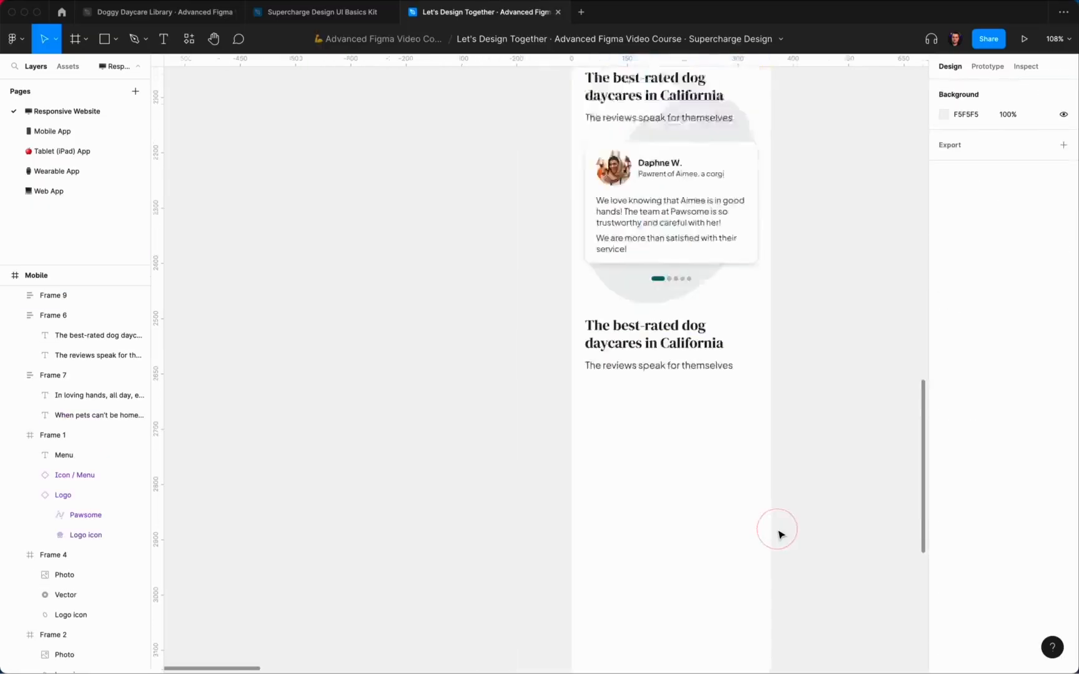
pyautogui.scroll(-5, 779, 532)
pyautogui.scroll(3, 781, 533)
pyautogui.scroll(-4, 781, 533)
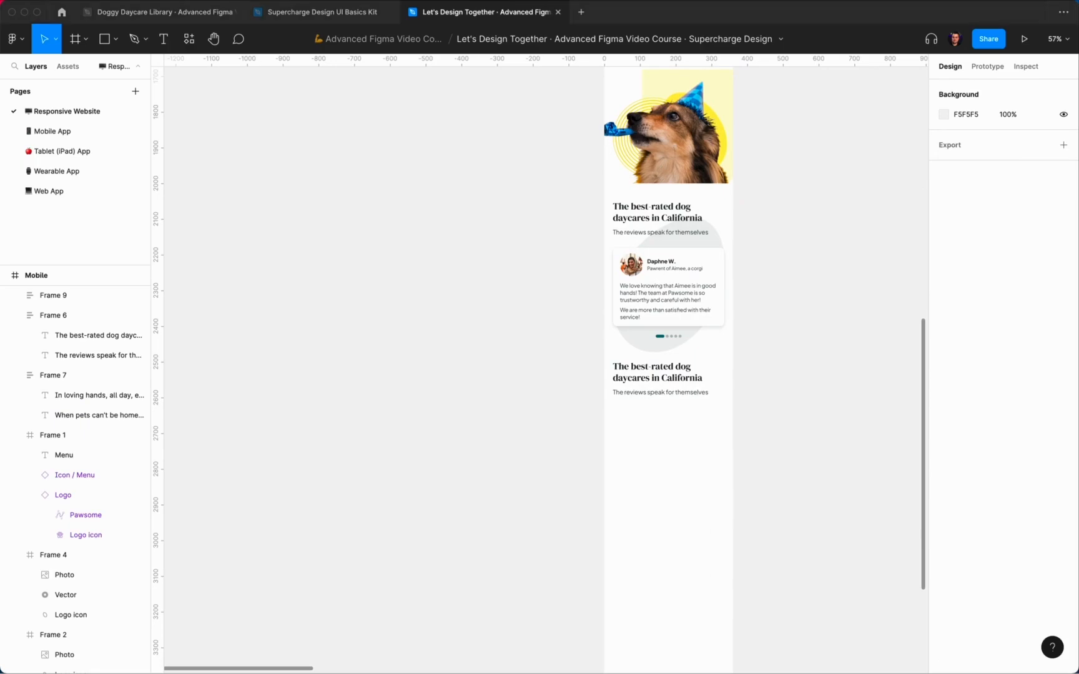
pyautogui.scroll(4, 753, 393)
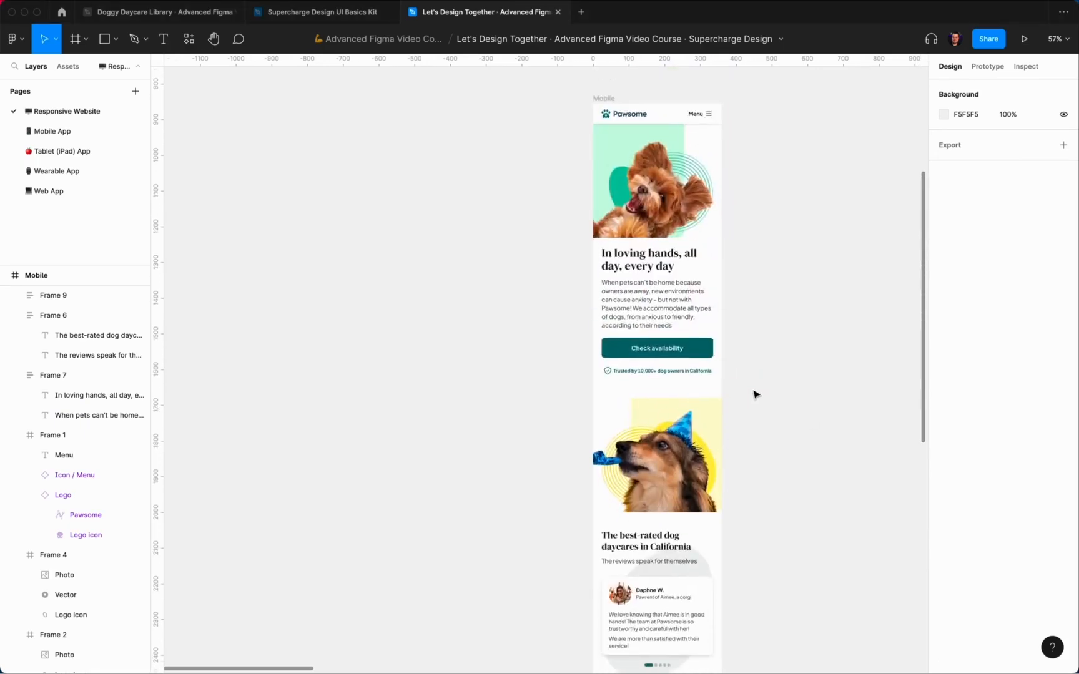
pyautogui.scroll(-4, 754, 394)
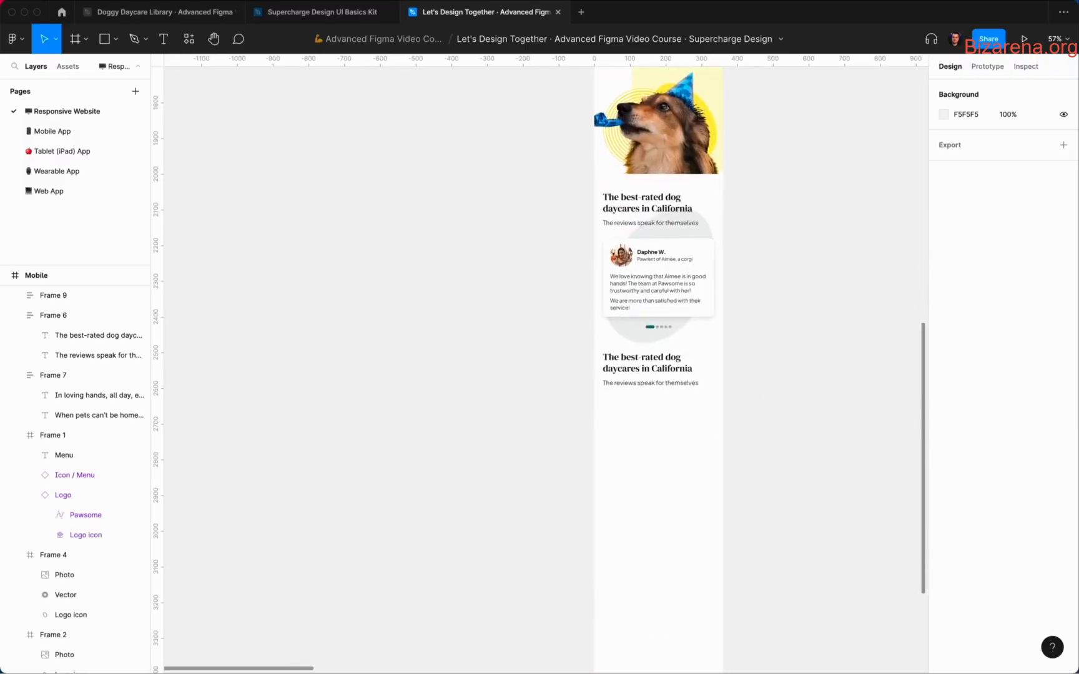
# Step: Retype the duplicated heading as 'Transparent pricing'
pyautogui.click(741, 461)
pyautogui.scroll(5, 647, 358)
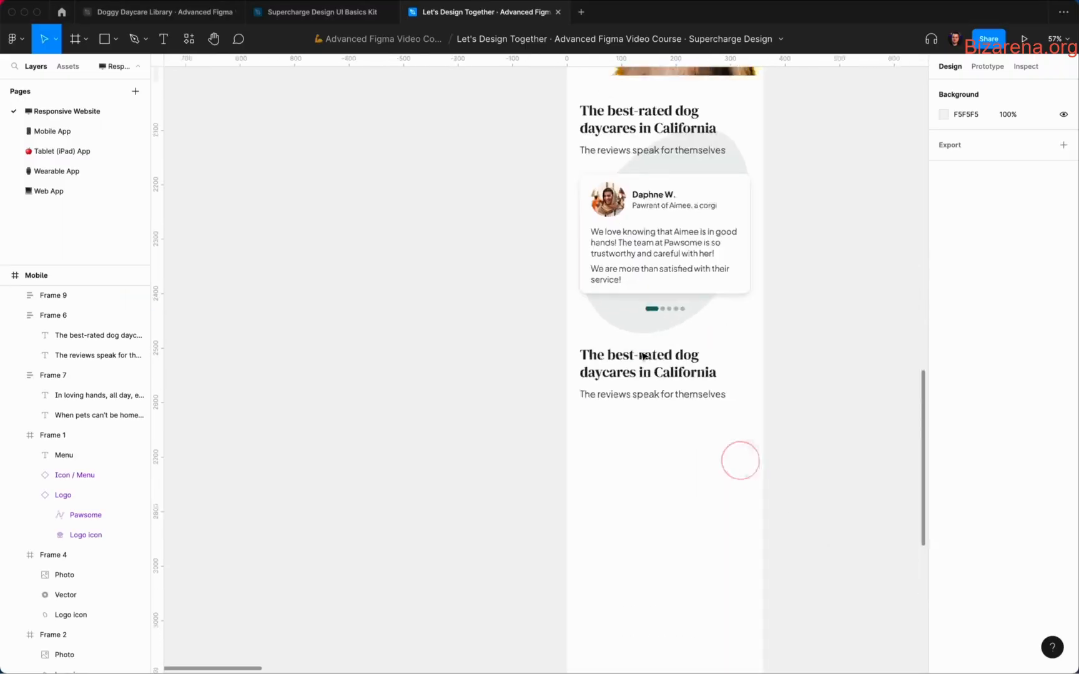
pyautogui.keyDown('super'); pyautogui.doubleClick(654, 373); pyautogui.keyUp('super')
pyautogui.write('Transparent pricing')
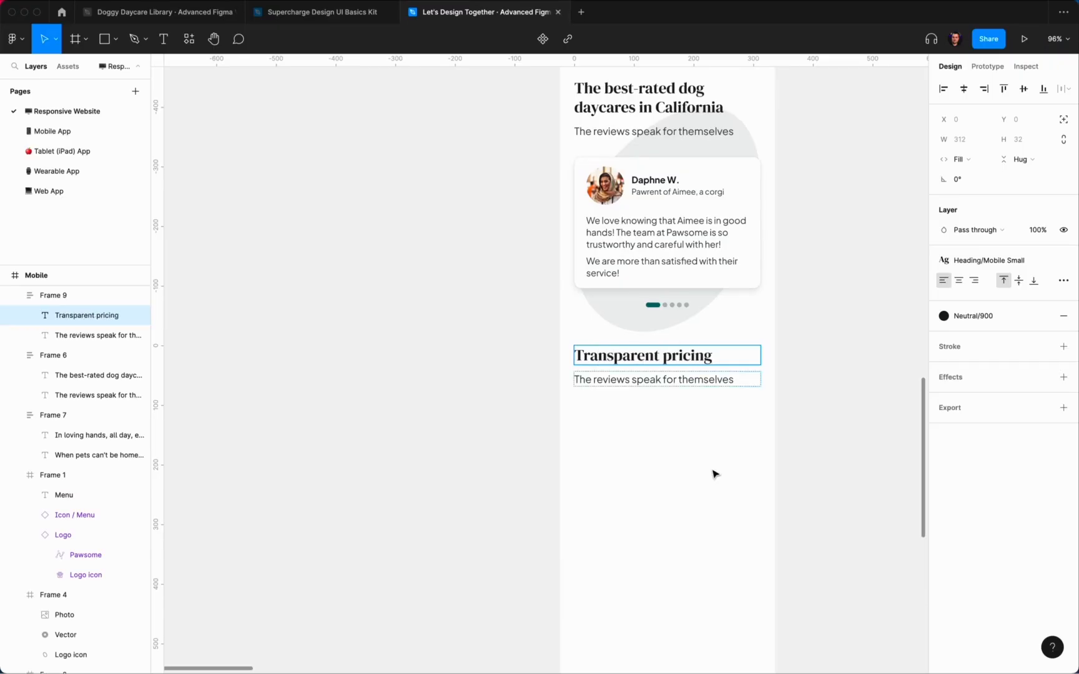
pyautogui.click(715, 474)
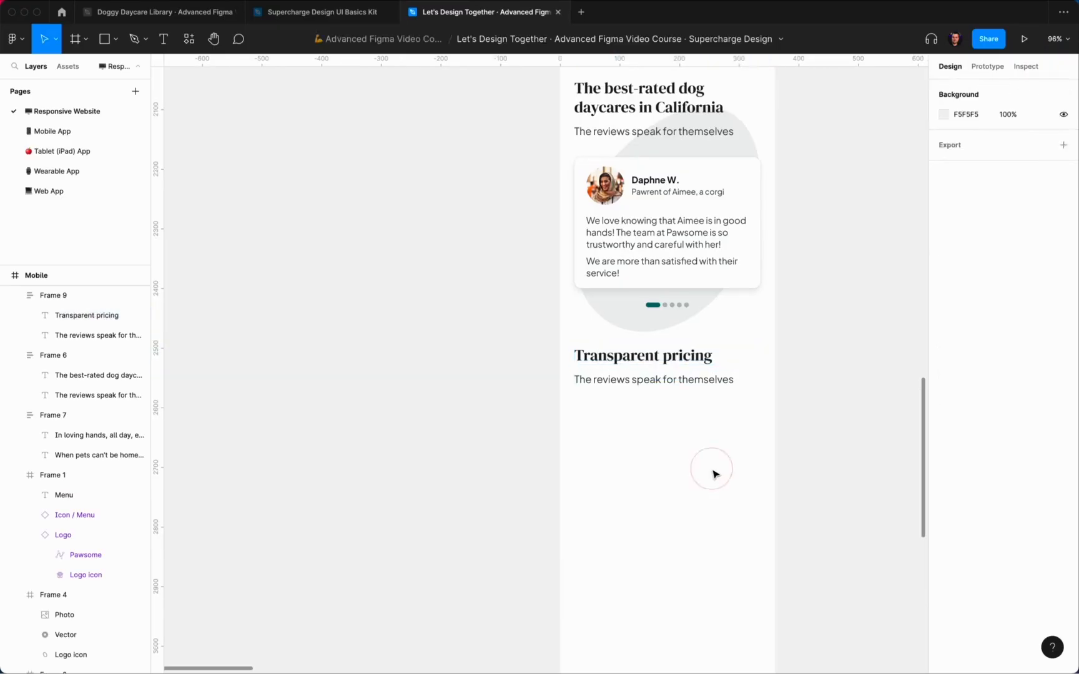
# Step: Replace the subtitle with a sentence saying owners of multiple dogs may qualify for multi-dog rates
pyautogui.keyDown('super'); pyautogui.doubleClick(692, 380); pyautogui.keyUp('super')
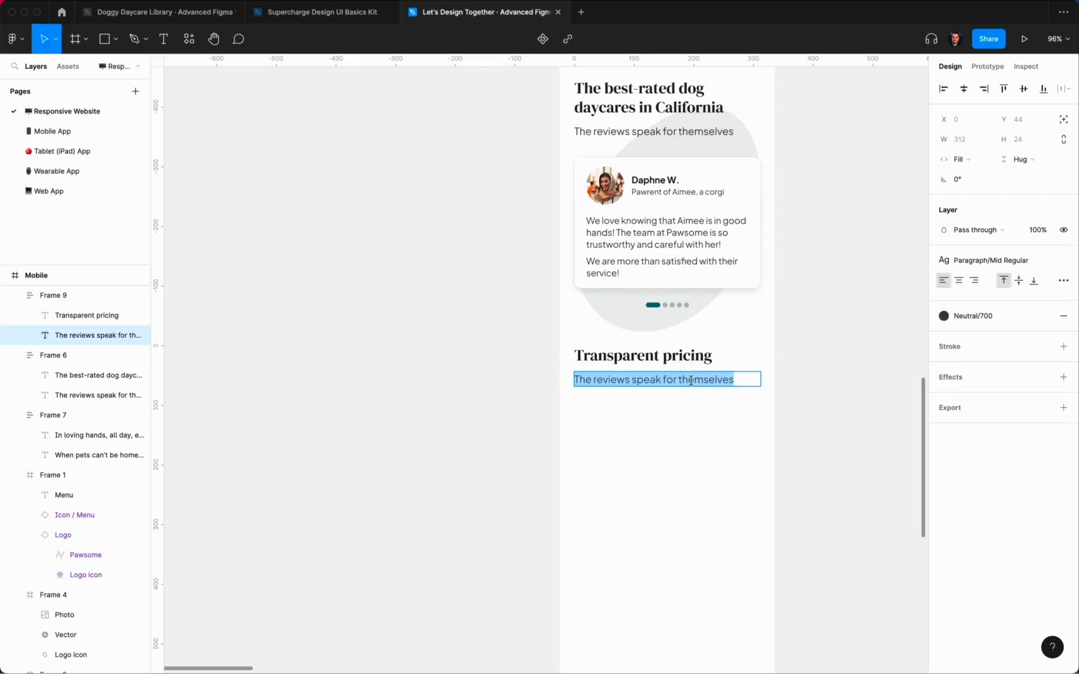
pyautogui.write('If')
pyautogui.write('ultip')
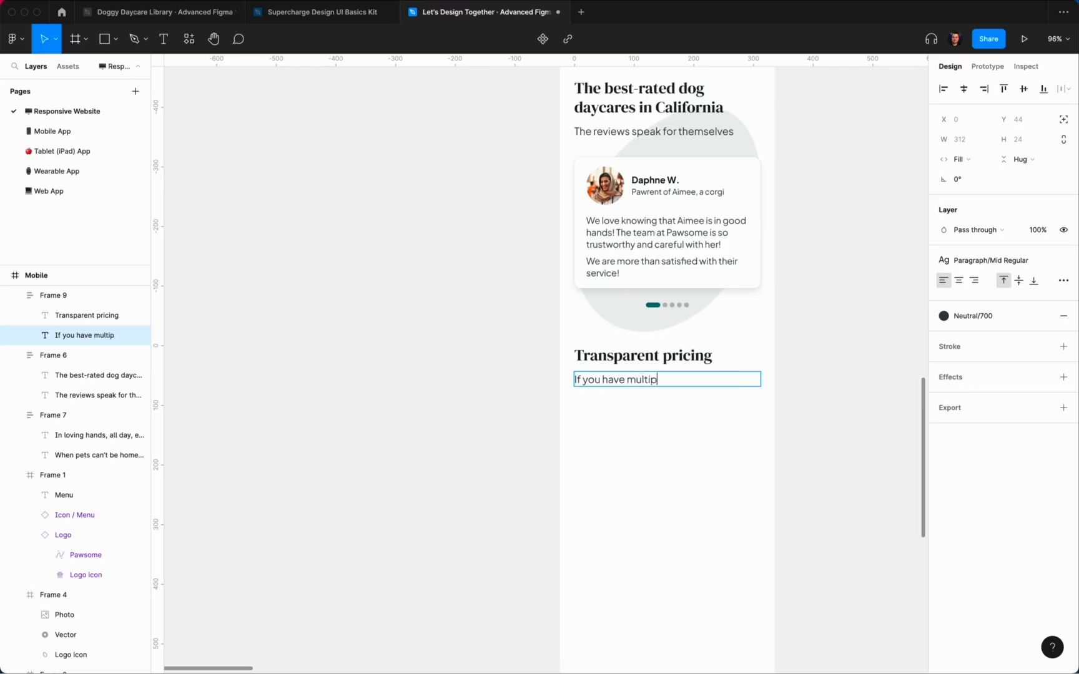
pyautogui.write('le dogs, you might be a')
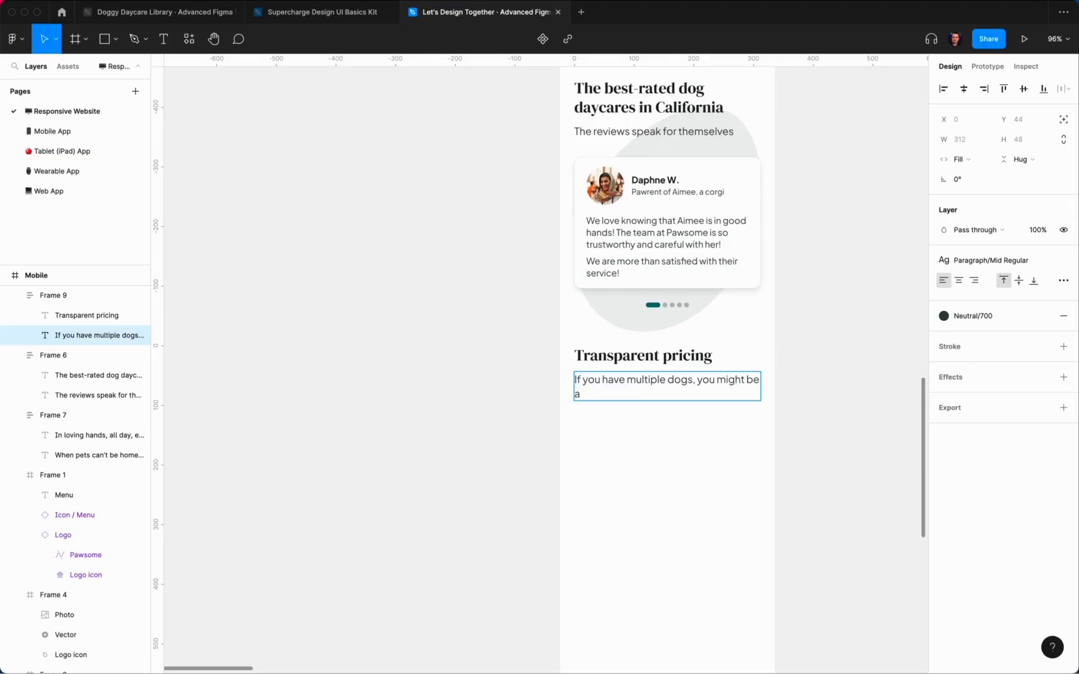
pyautogui.write('vailable co')
pyautogui.press('BackSpace')
pyautogui.press('BackSpace')
pyautogui.write('for multi-dog rates')
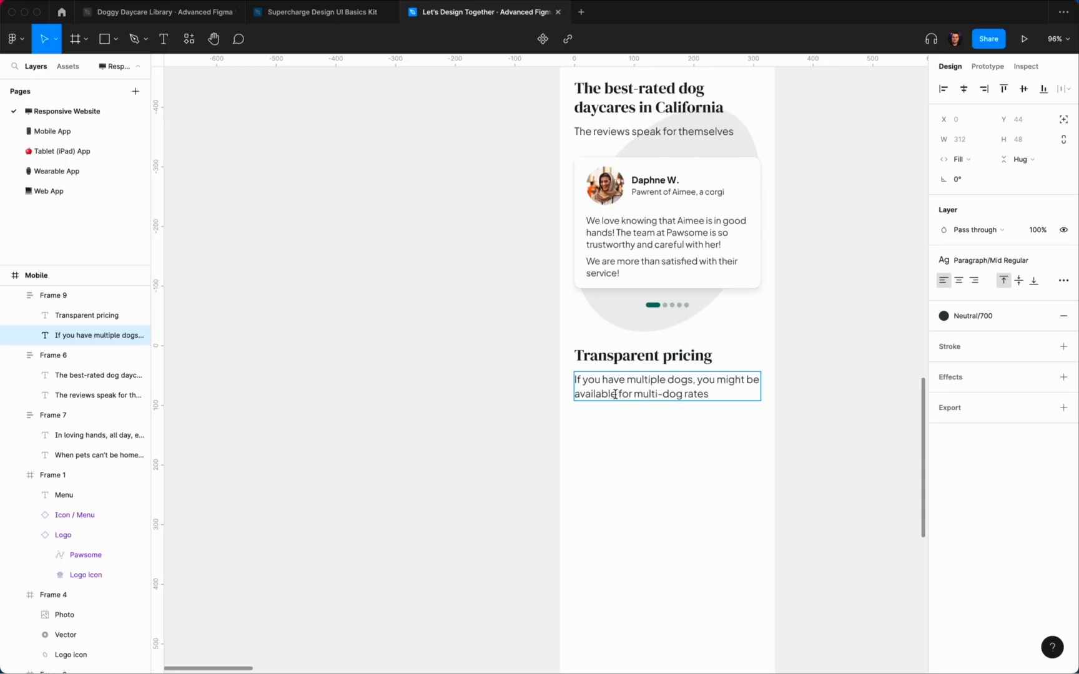
pyautogui.moveTo(617, 395); pyautogui.dragTo(573, 395)
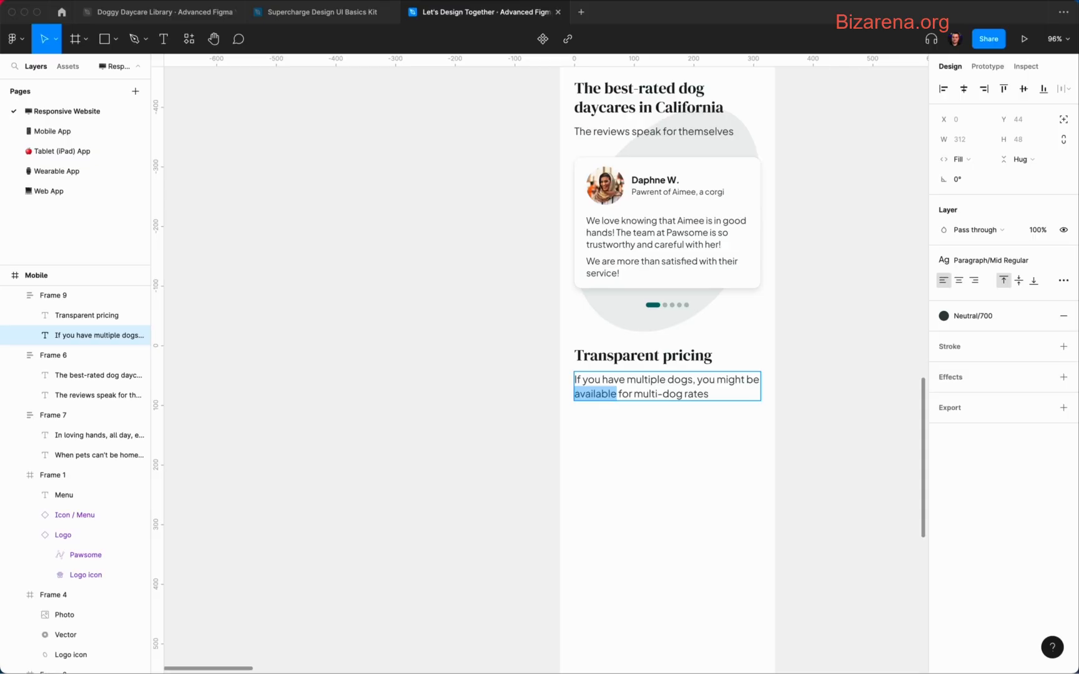
pyautogui.press('Return')
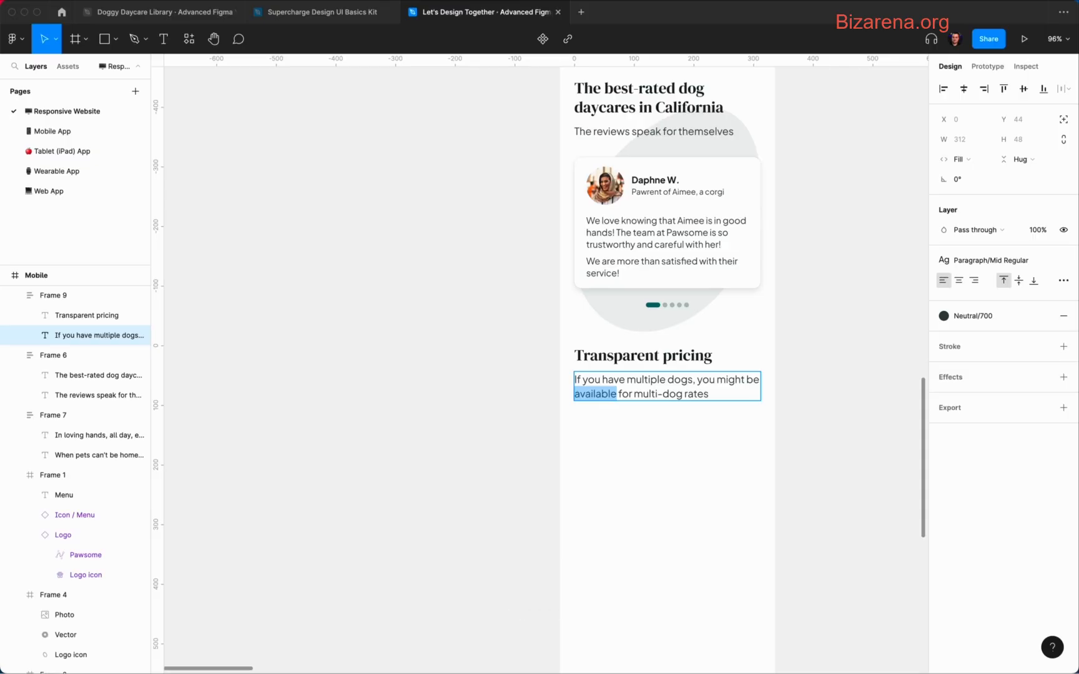
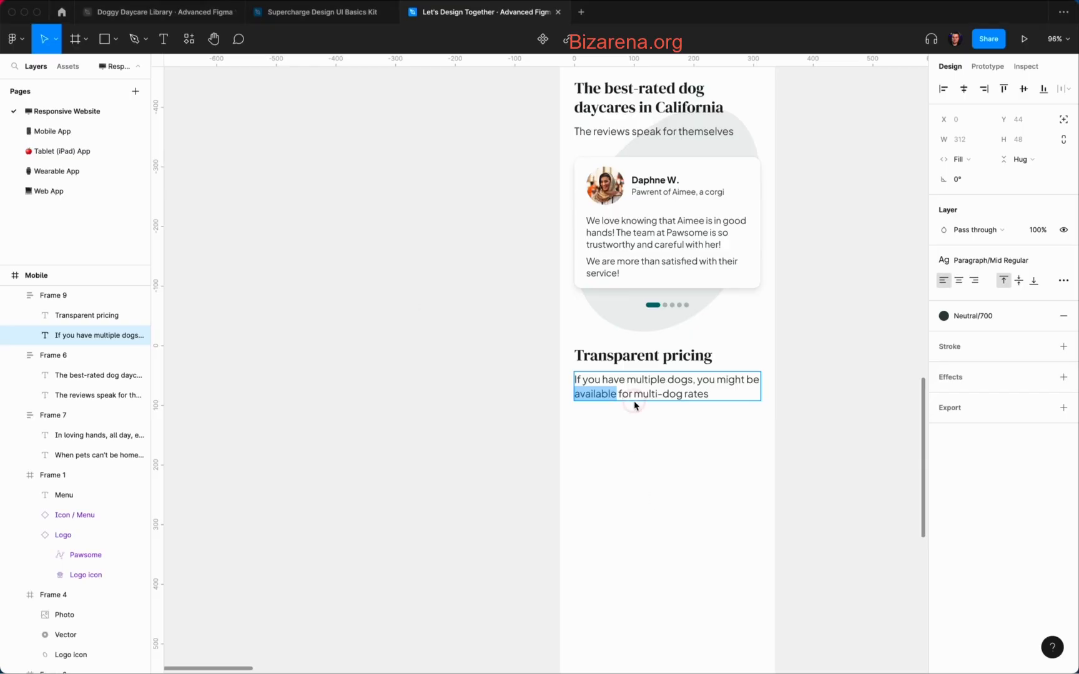
# Step: Finish editing the multi-dog pricing text and zoom out to view the whole mobile page
pyautogui.moveTo(618, 394); pyautogui.dragTo(565, 393)
pyautogui.press('Escape')
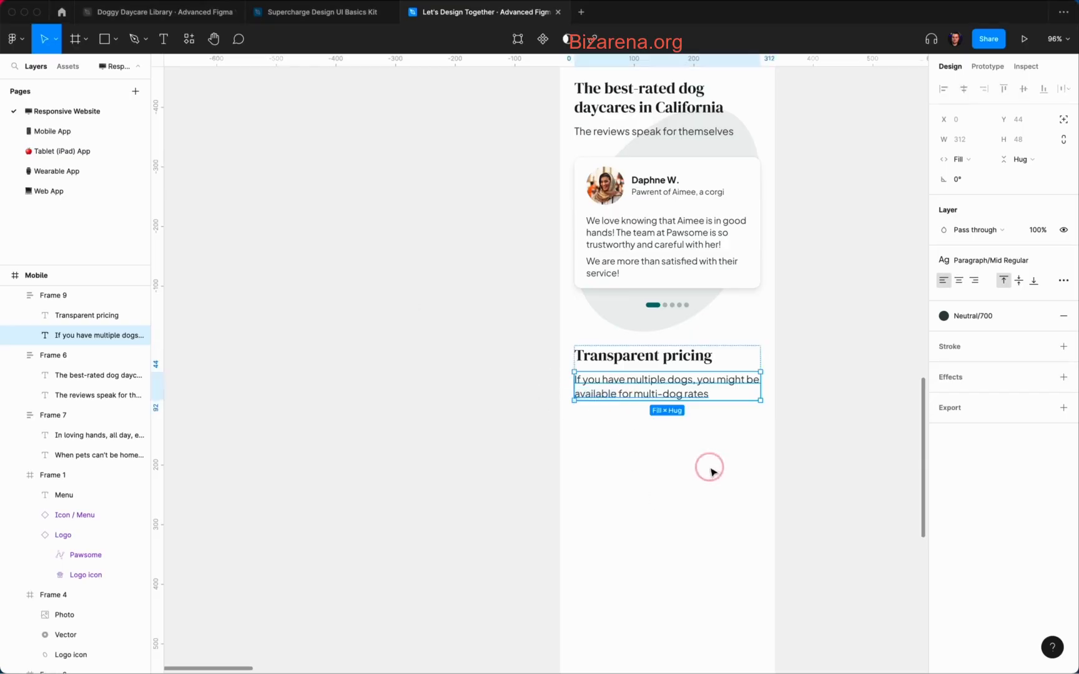
pyautogui.press('Escape')
pyautogui.scroll(-6, 712, 471)
pyautogui.scroll(-6, 712, 472)
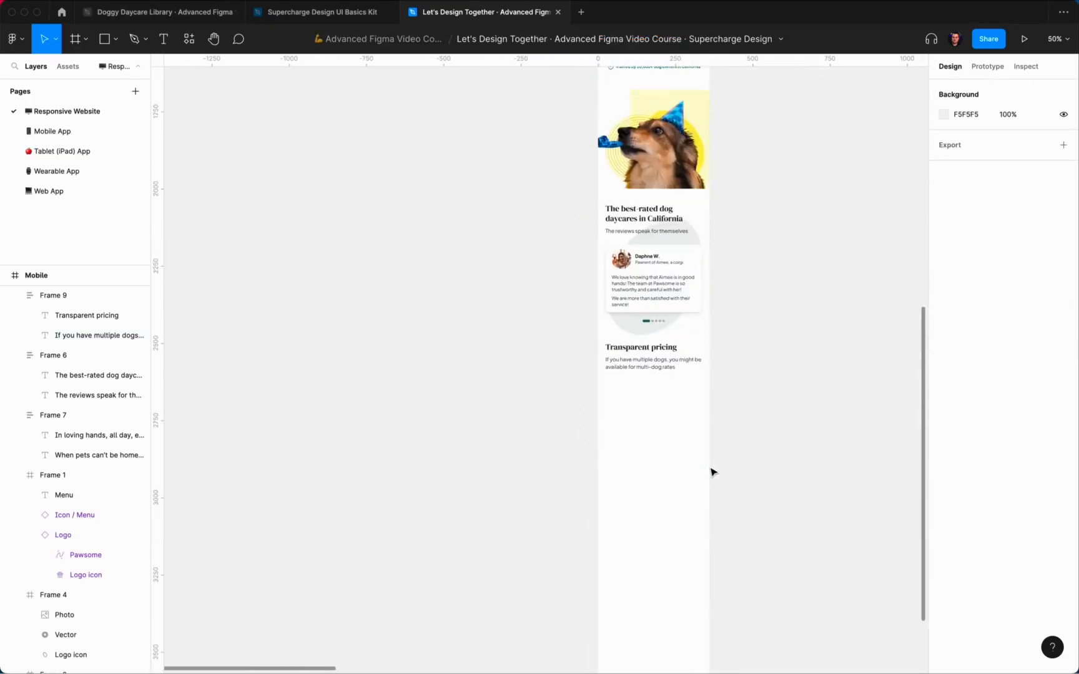
pyautogui.scroll(5, 712, 472)
pyautogui.scroll(-5, 714, 470)
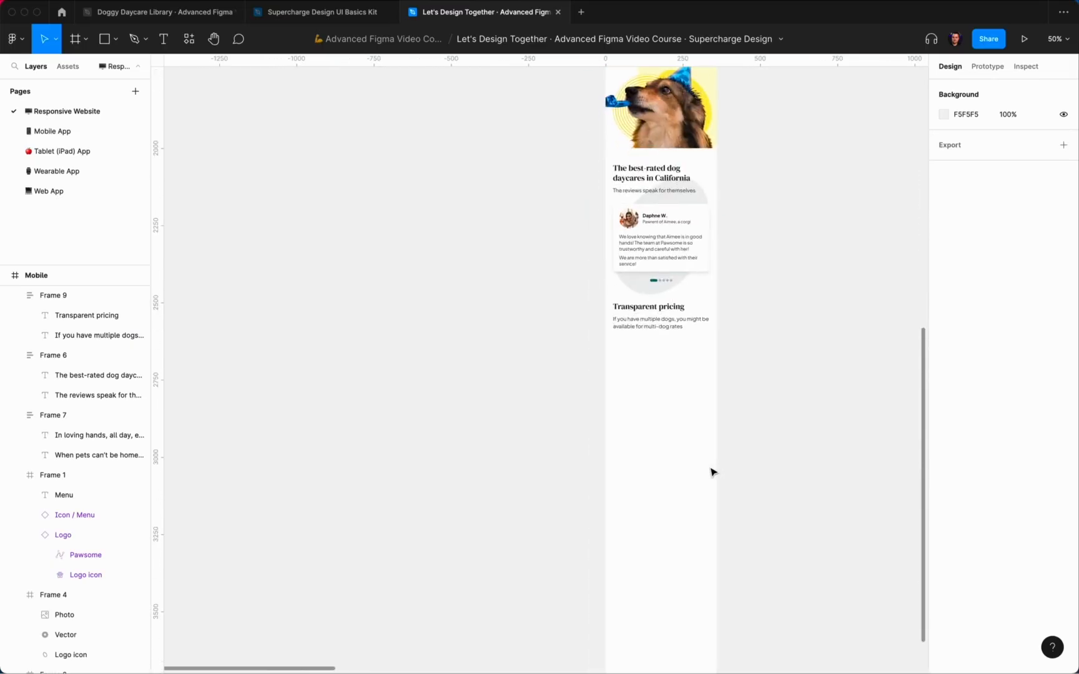
pyautogui.scroll(5, 686, 407)
# Step: Nudge the Transparent pricing block (Frame 9) further down, away from the reviews card
pyautogui.click(654, 286)
pyautogui.press('alt')
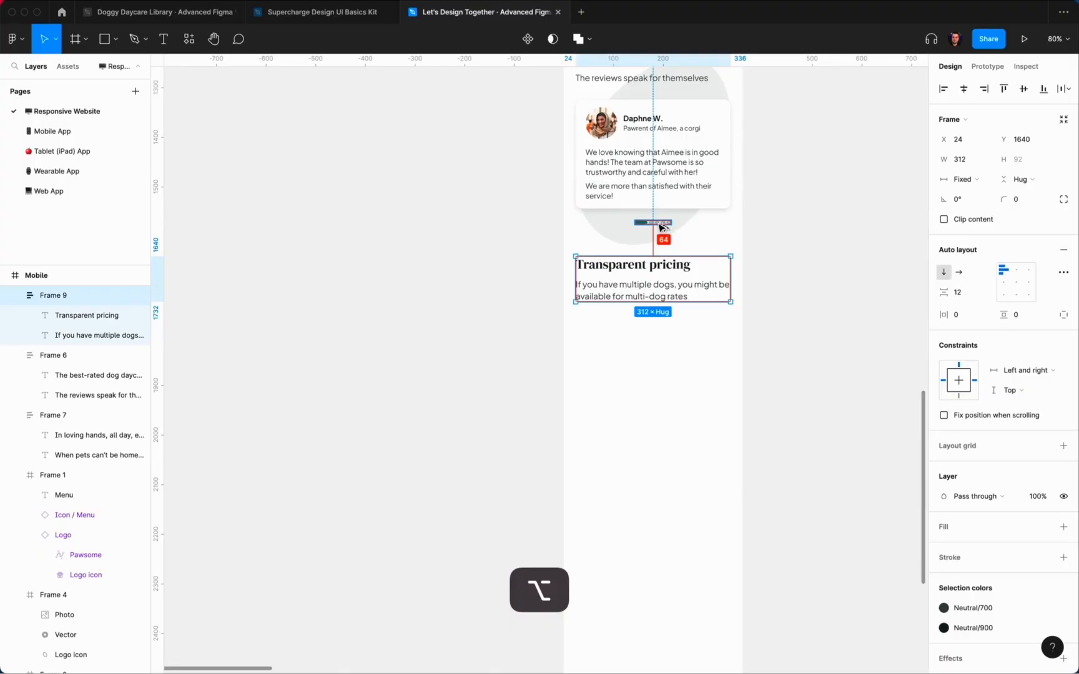
pyautogui.hotkey('shift', 'Down')
pyautogui.press('Escape')
pyautogui.scroll(5, 630, 461)
pyautogui.scroll(1, 630, 462)
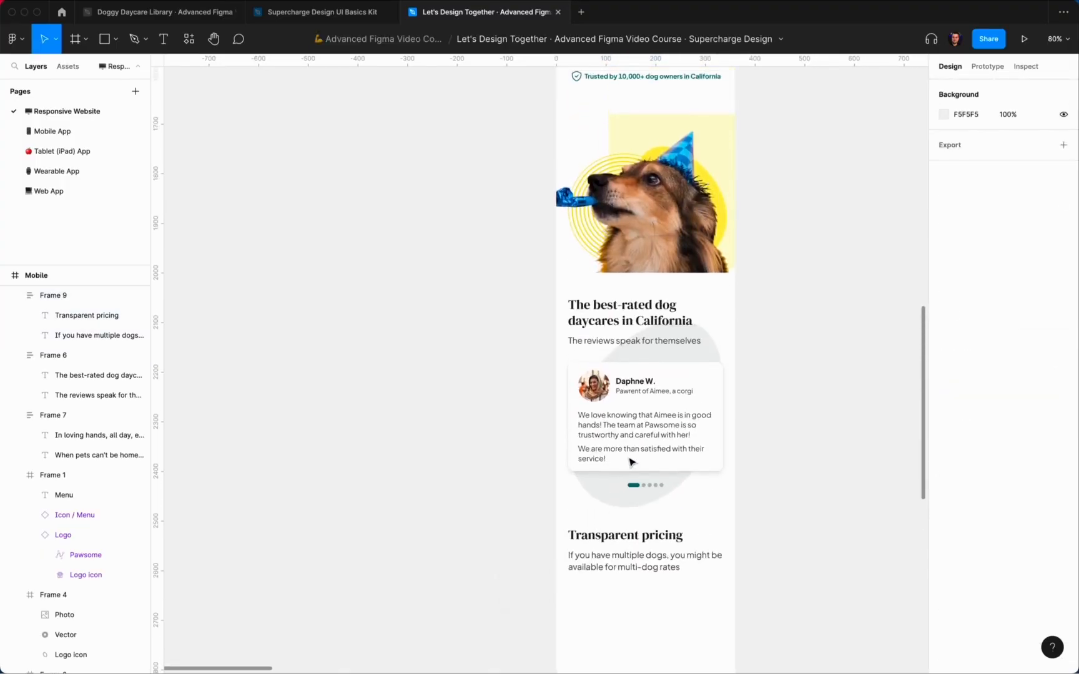
pyautogui.scroll(-5, 629, 462)
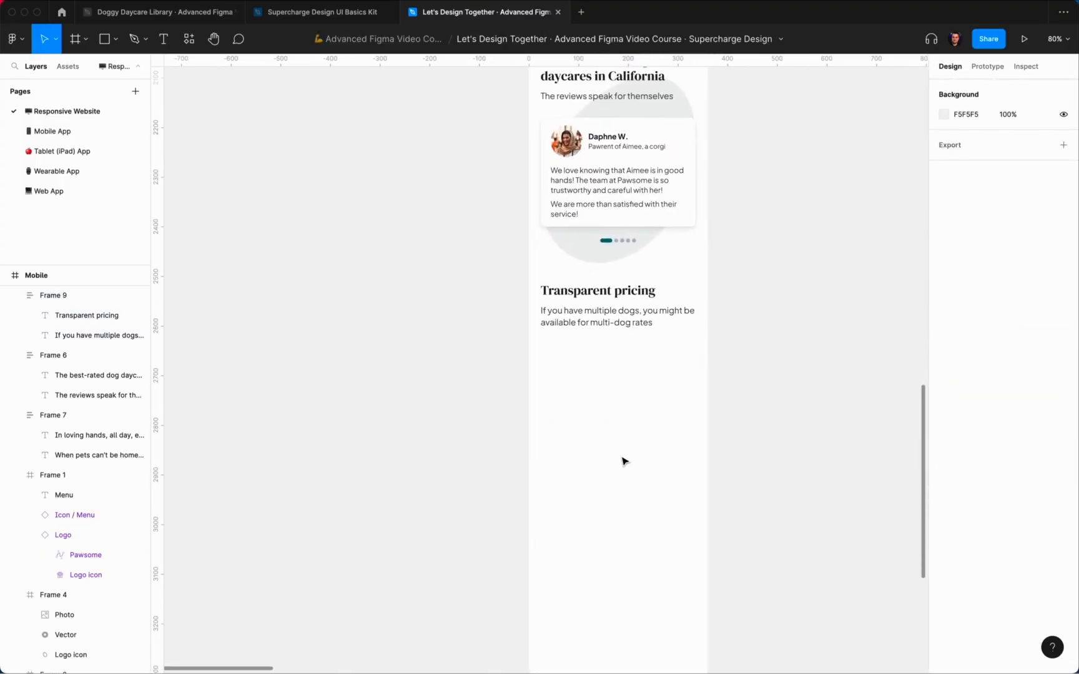
pyautogui.click(622, 459)
pyautogui.scroll(5, 622, 461)
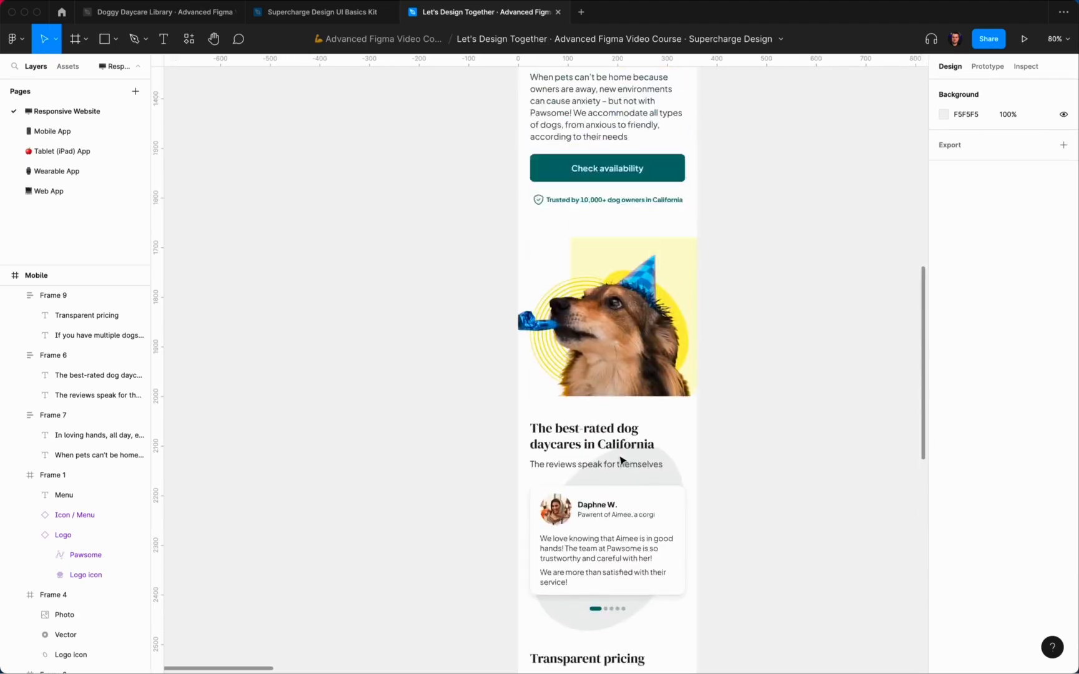
pyautogui.scroll(-4, 621, 461)
pyautogui.keyDown('super'); pyautogui.click(611, 255); pyautogui.keyUp('super')
# Step: Copy the Daphne W. name-and-subtitle header frame from the review card
pyautogui.click(730, 264)
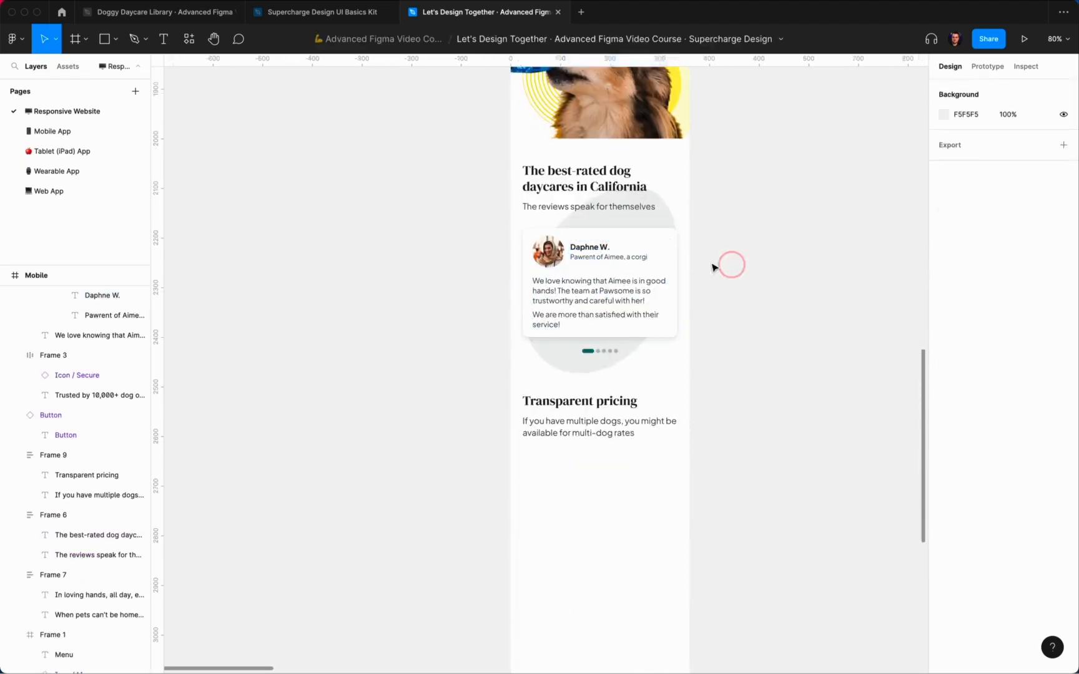
pyautogui.doubleClick(630, 253)
pyautogui.doubleClick(614, 244)
pyautogui.press('super+c')
# Step: Paste the header into the Transparent pricing block below the text, left-aligned
pyautogui.click(567, 428)
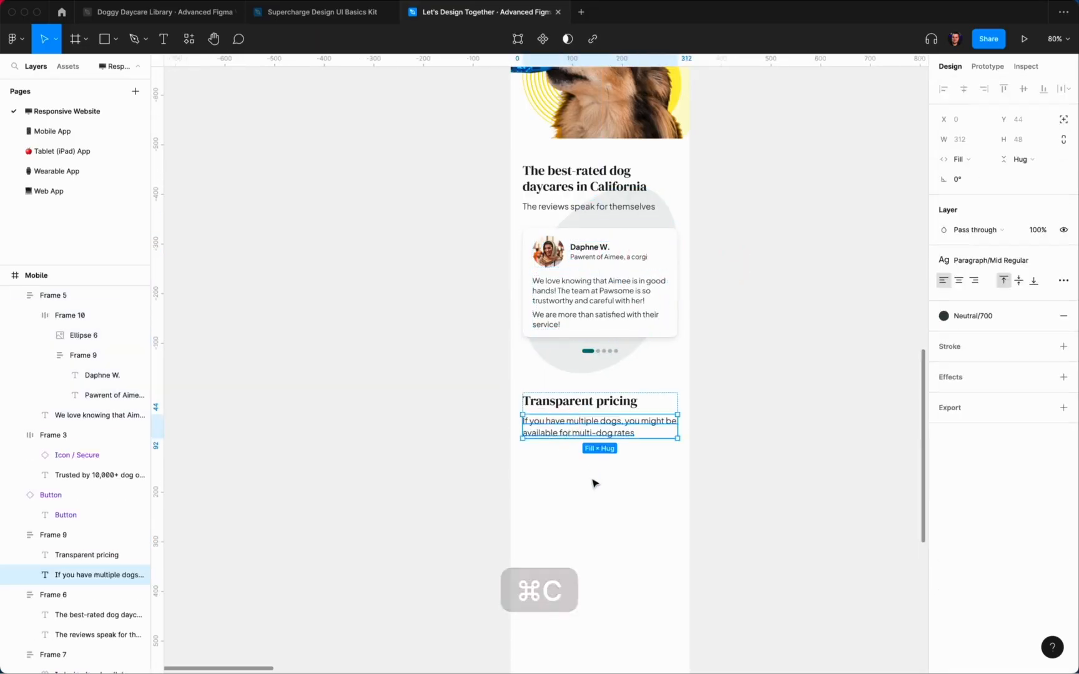
pyautogui.click(559, 414)
pyautogui.press('shift+super+v')
pyautogui.hotkey('shift', 'Down')
pyautogui.hotkey('shift', 'Down')
pyautogui.hotkey('shift', 'Down')
pyautogui.hotkey('shift', 'Down')
pyautogui.hotkey('shift', 'Down')
pyautogui.hotkey('shift', 'Down')
pyautogui.hotkey('shift', 'Down')
pyautogui.hotkey('shift', 'Down')
pyautogui.hotkey('shift', 'Down')
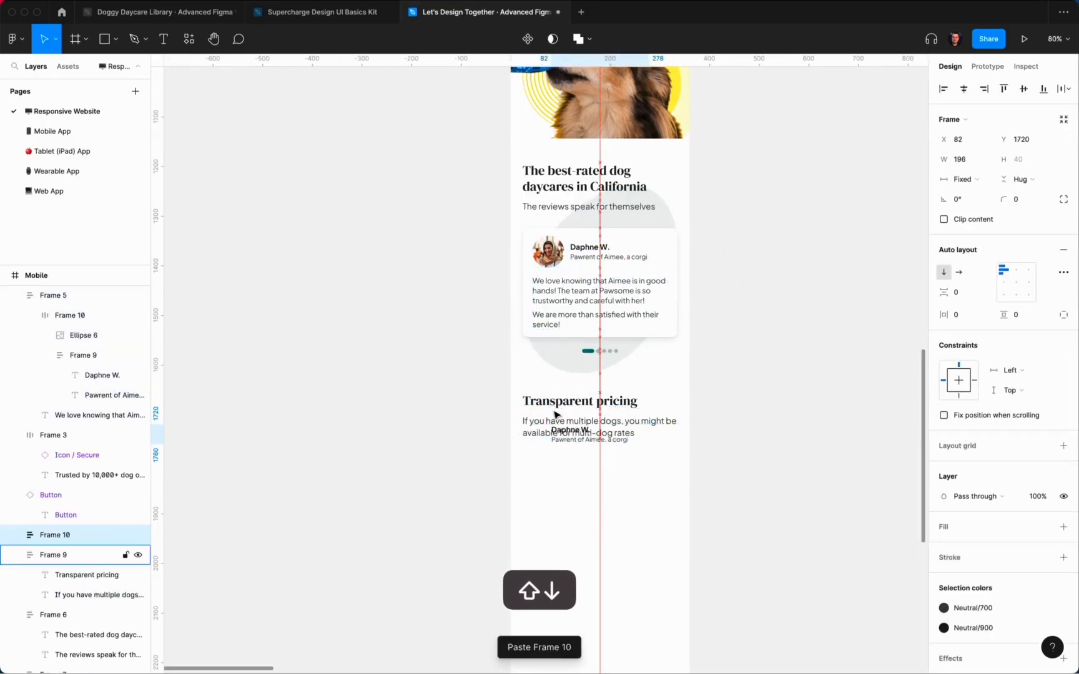
pyautogui.press('Down')
pyautogui.press('Down')
pyautogui.press('Down')
pyautogui.press('Down')
pyautogui.press('Down')
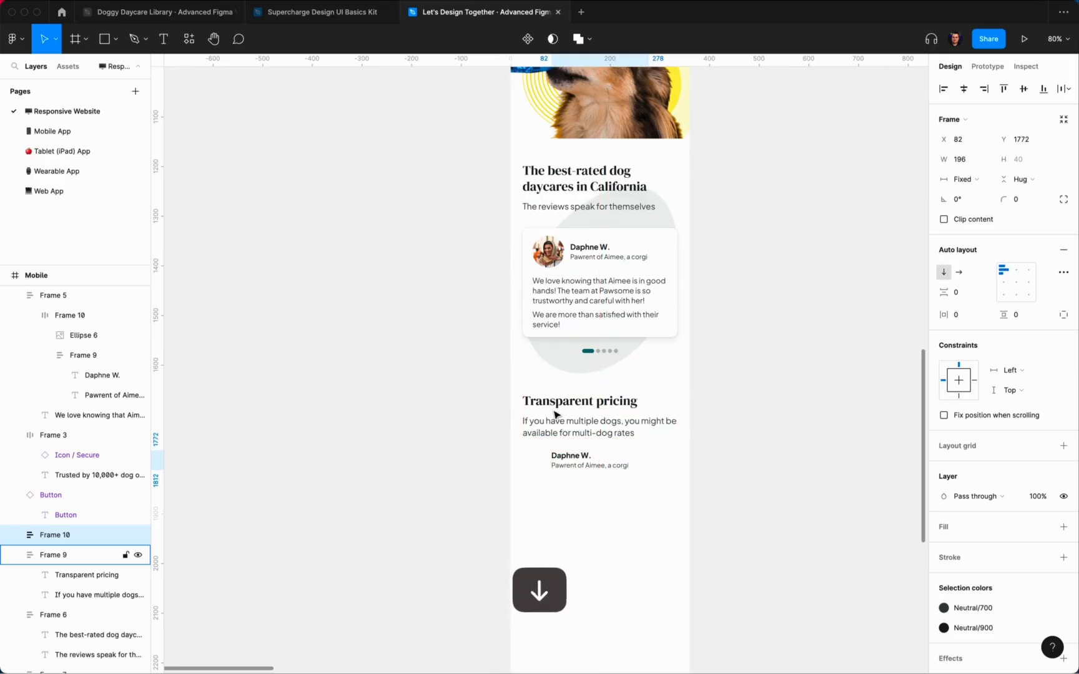
pyautogui.keyDown('shift'); pyautogui.click(555, 414); pyautogui.keyUp('shift')
pyautogui.click(944, 89)
# Step: Nudge the pasted header slightly further down under the multi-dog text
pyautogui.click(629, 469)
pyautogui.scroll(4, 629, 469)
pyautogui.scroll(-1, 629, 469)
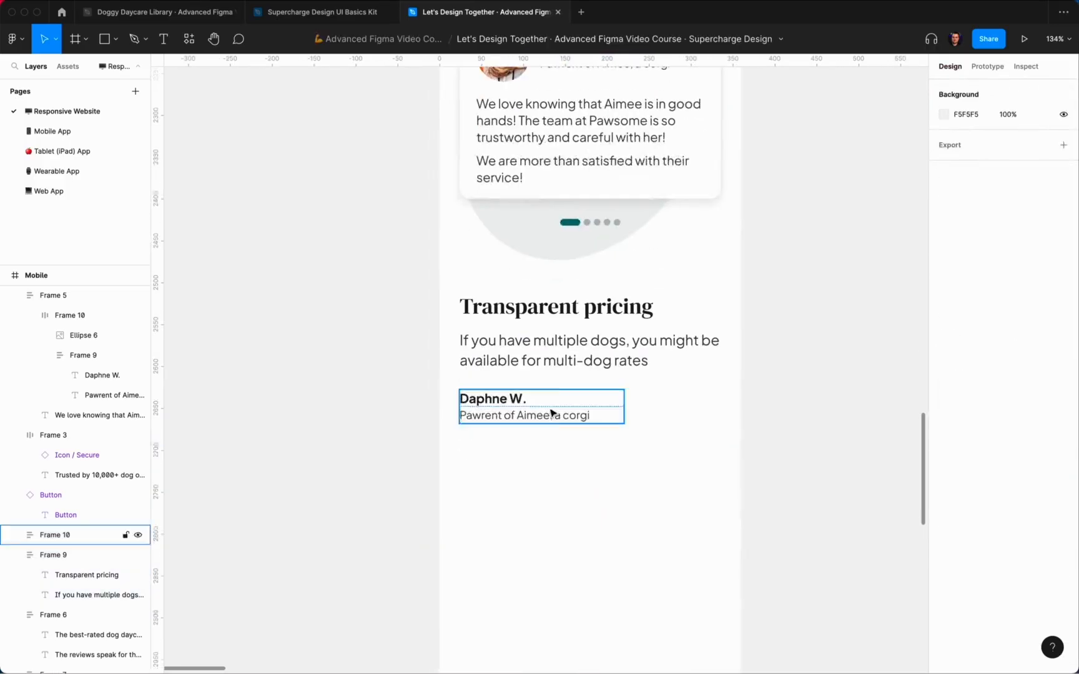
pyautogui.click(551, 412)
pyautogui.press('alt')
pyautogui.hotkey('shift', 'Down')
pyautogui.click(602, 442)
# Step: Widen the header to 312 and make both text lines Fill container
pyautogui.click(569, 413)
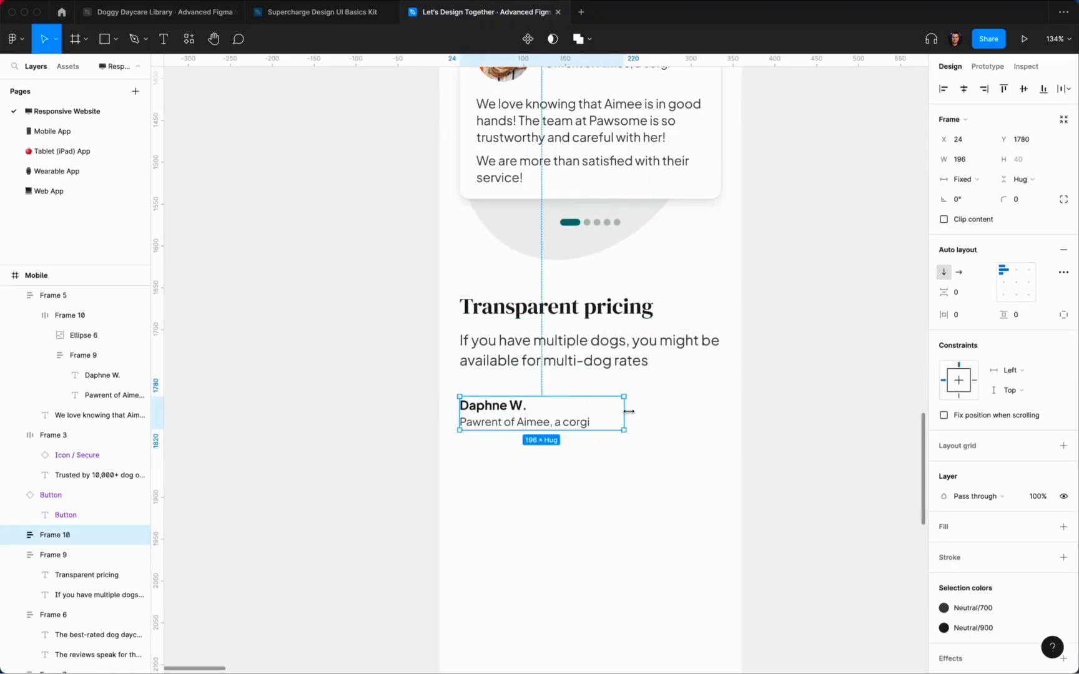
pyautogui.moveTo(624, 412); pyautogui.dragTo(721, 413)
pyautogui.press('alt')
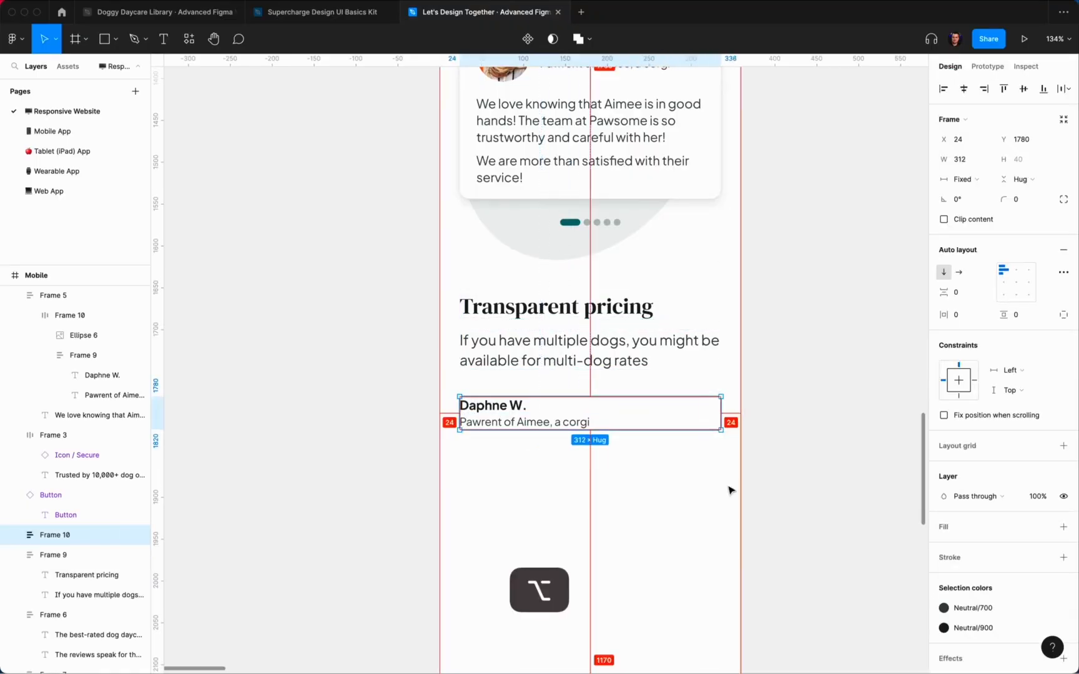
pyautogui.press('Return')
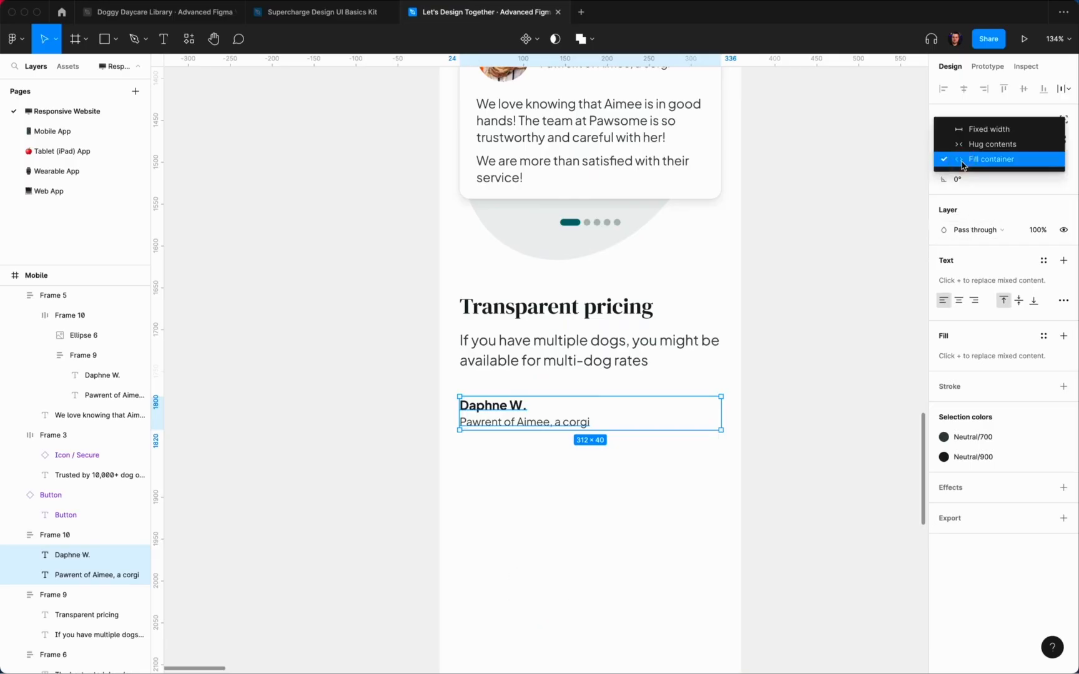
pyautogui.click(602, 455)
# Step: Retype the header texts as 'Full day (6+ hours)' and '$50.00'
pyautogui.doubleClick(501, 409)
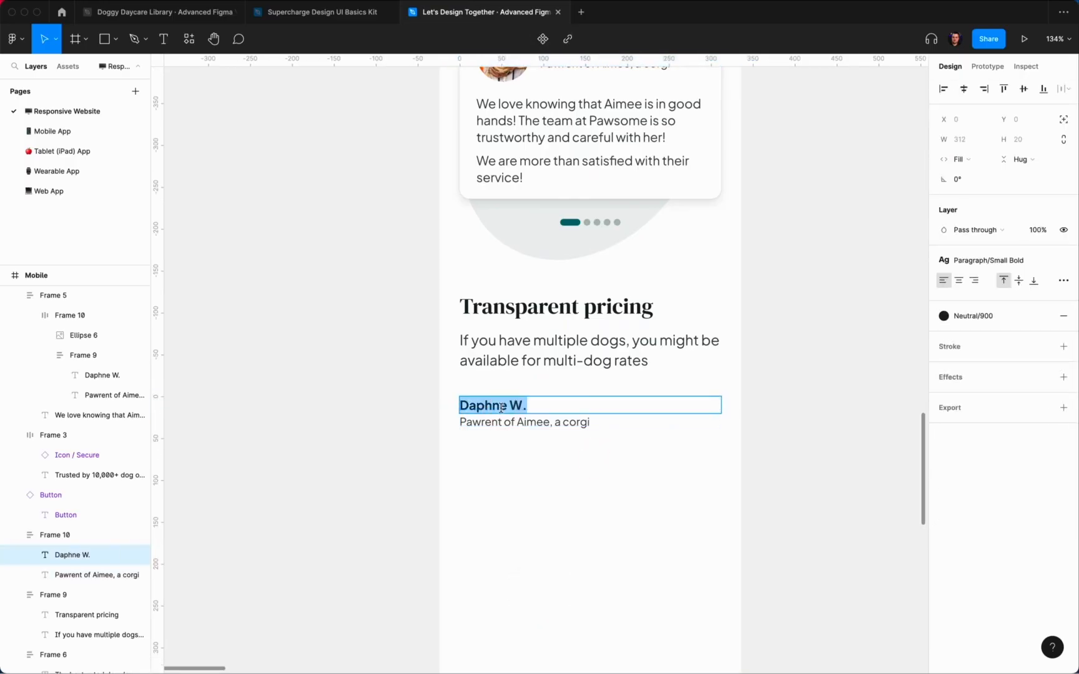
pyautogui.press('Escape')
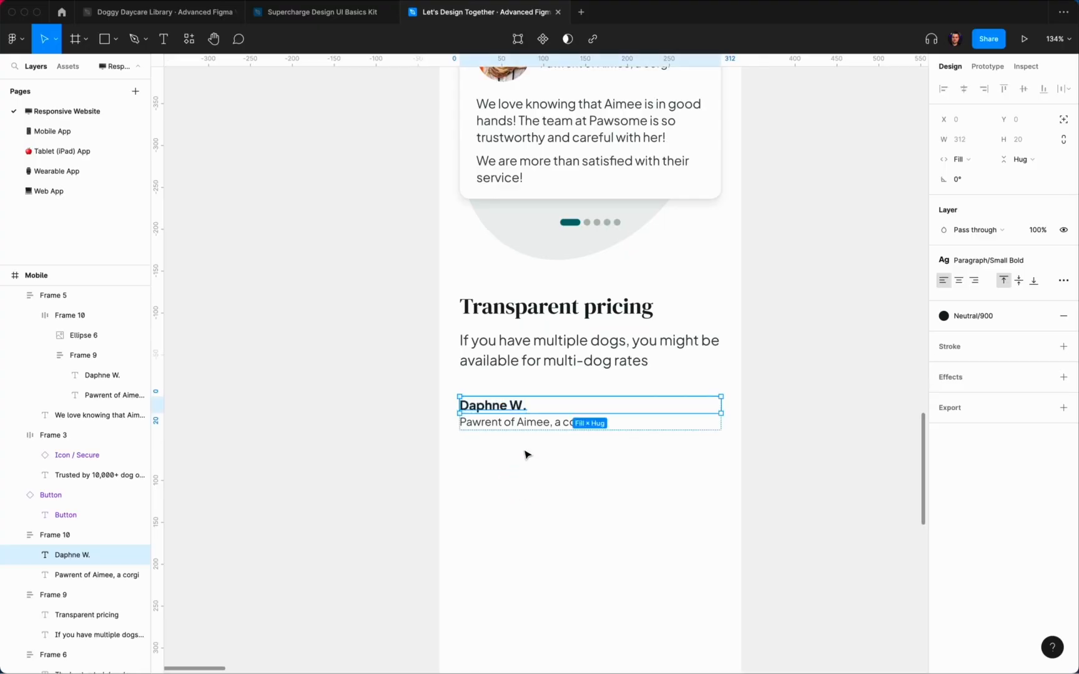
pyautogui.press('Return')
pyautogui.write('Full day')
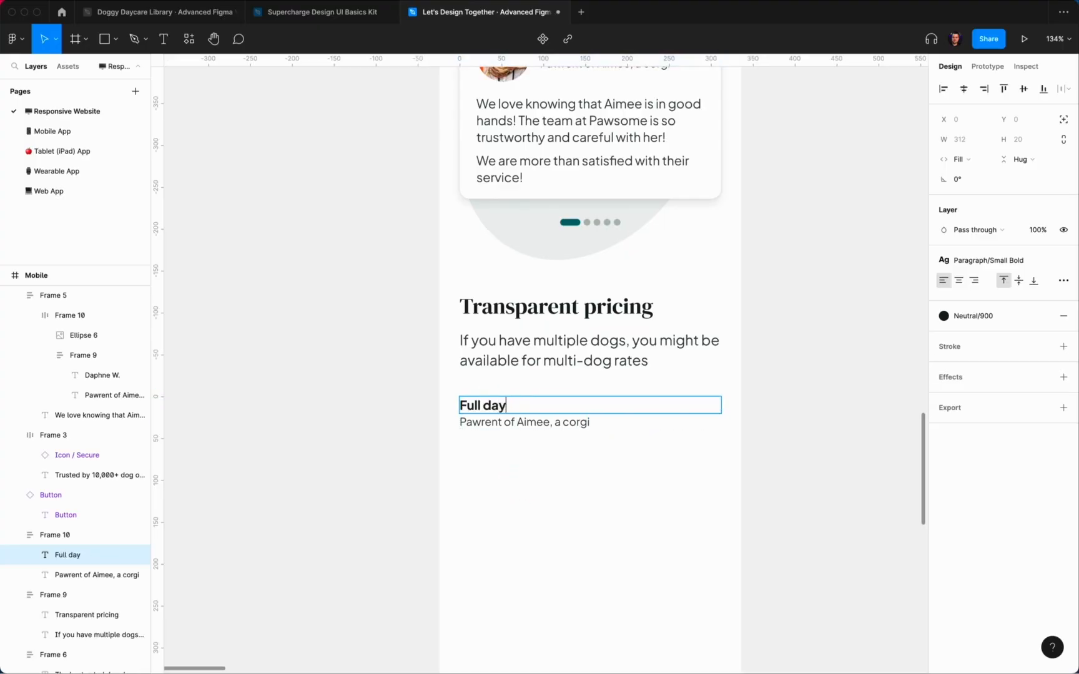
pyautogui.write(' (')
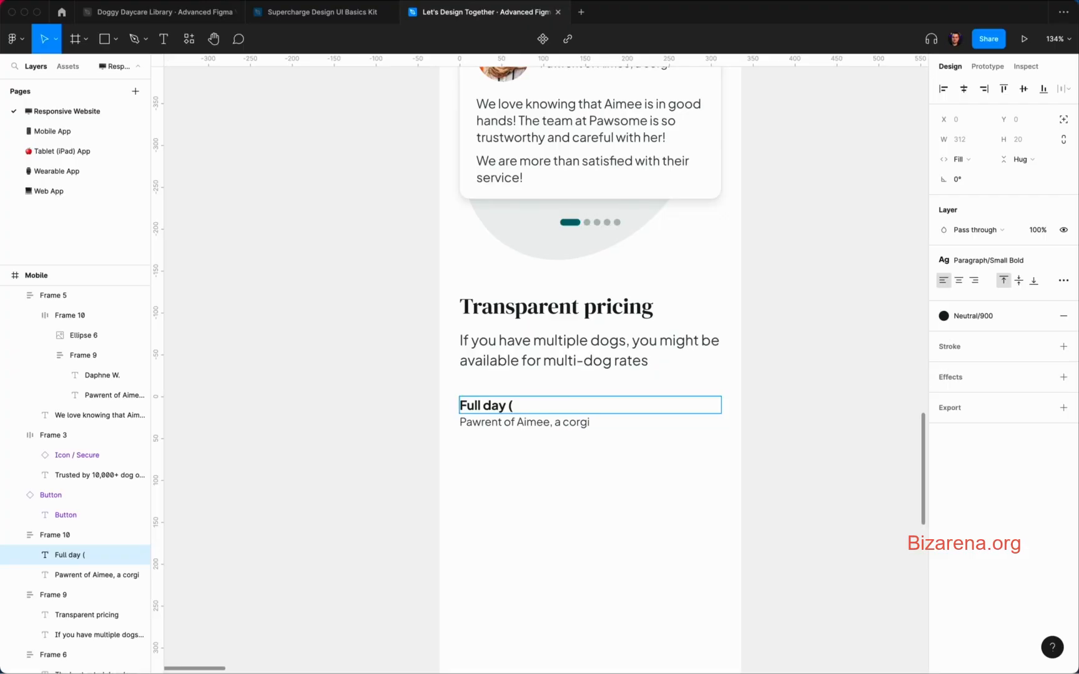
pyautogui.write('6+ hours)')
pyautogui.click(478, 423)
pyautogui.press('super+a')
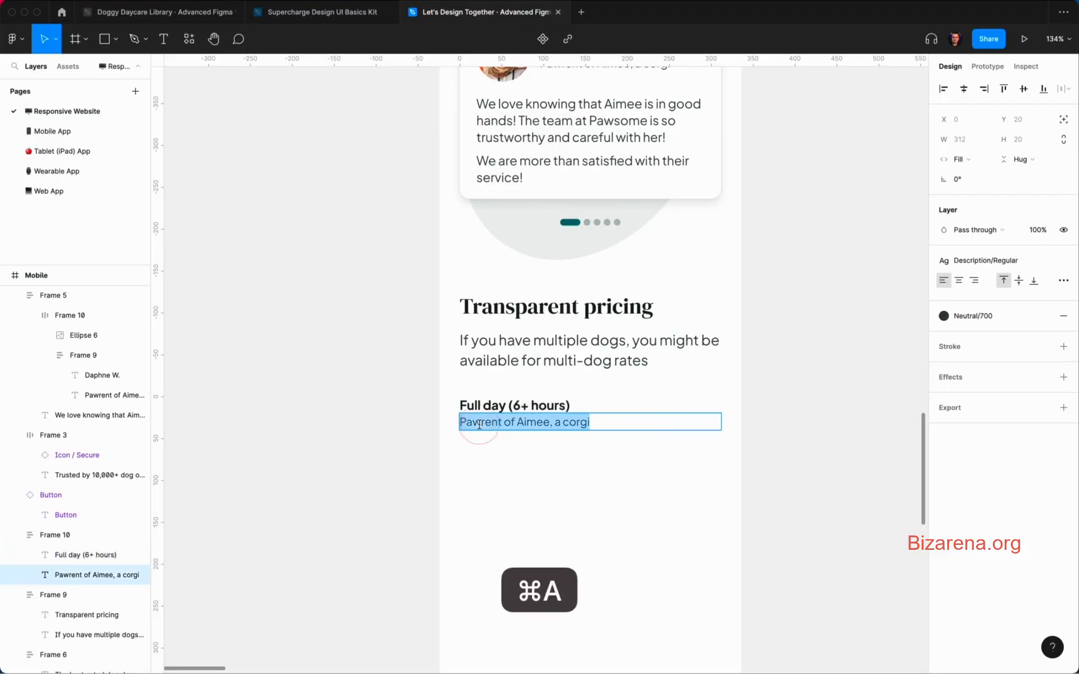
pyautogui.write('$')
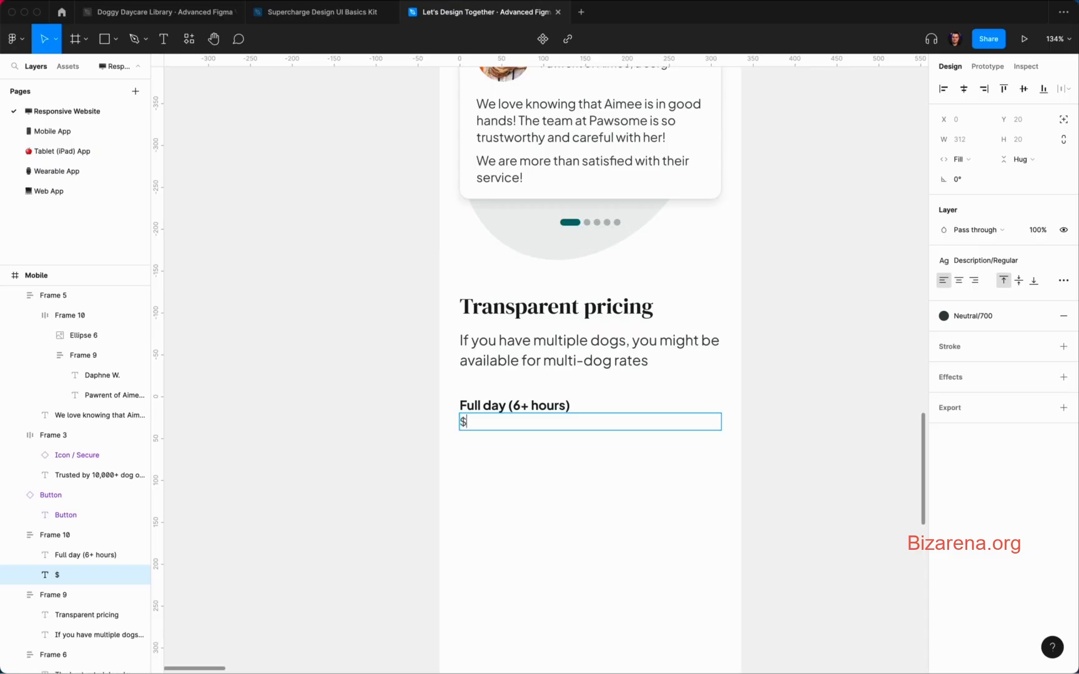
pyautogui.write('50.00')
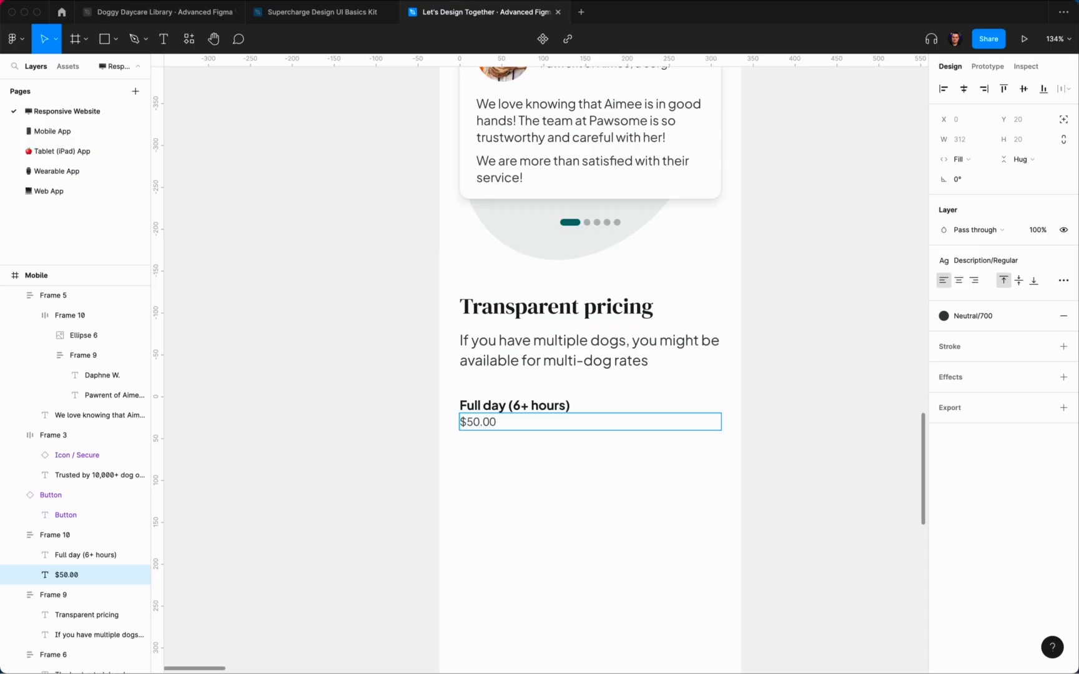
pyautogui.click(518, 490)
pyautogui.click(524, 418)
# Step: Duplicate the price row and wrap both rows in an auto-layout list with a larger gap
pyautogui.press('super+d')
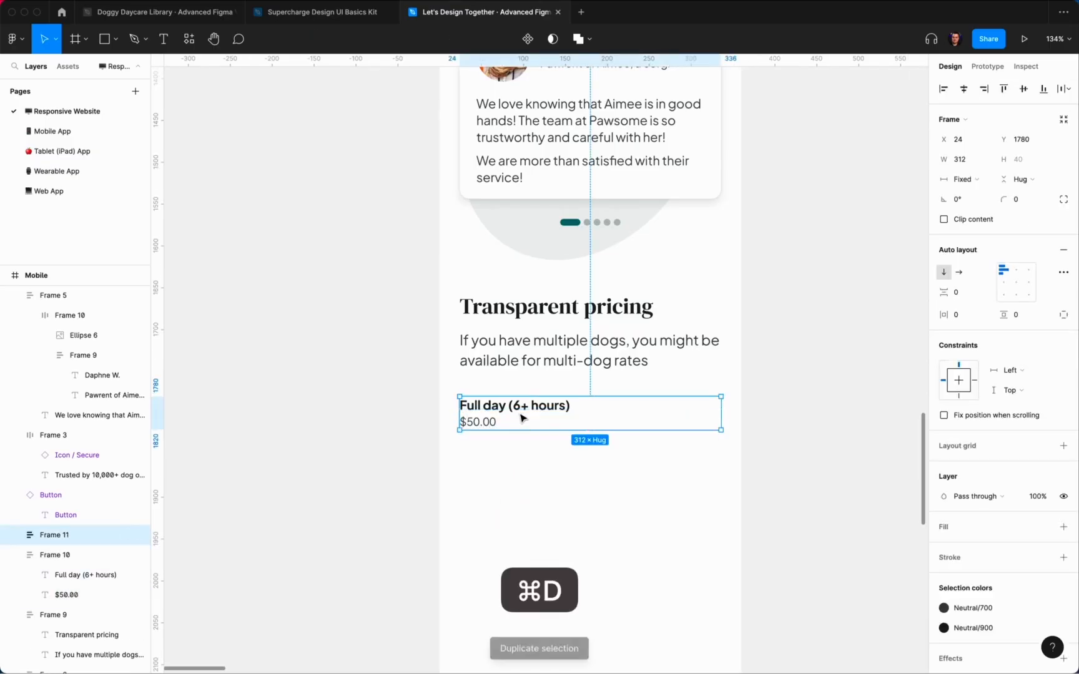
pyautogui.hotkey('shift', 'Down')
pyautogui.hotkey('shift', 'Down')
pyautogui.hotkey('shift', 'Down')
pyautogui.hotkey('shift', 'Down')
pyautogui.hotkey('shift', 'Down')
pyautogui.hotkey('shift', 'Down')
pyautogui.hotkey('shift', 'Down')
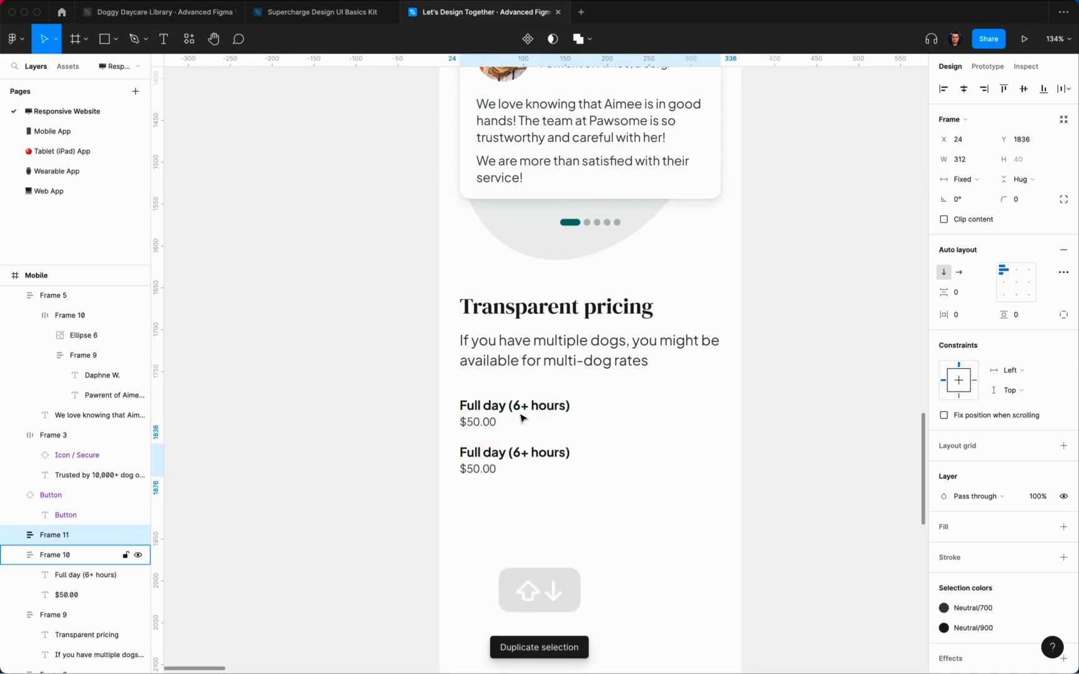
pyautogui.keyDown('shift'); pyautogui.click(523, 419); pyautogui.keyUp('shift')
pyautogui.hotkey('shift', 'a')
pyautogui.press('Return')
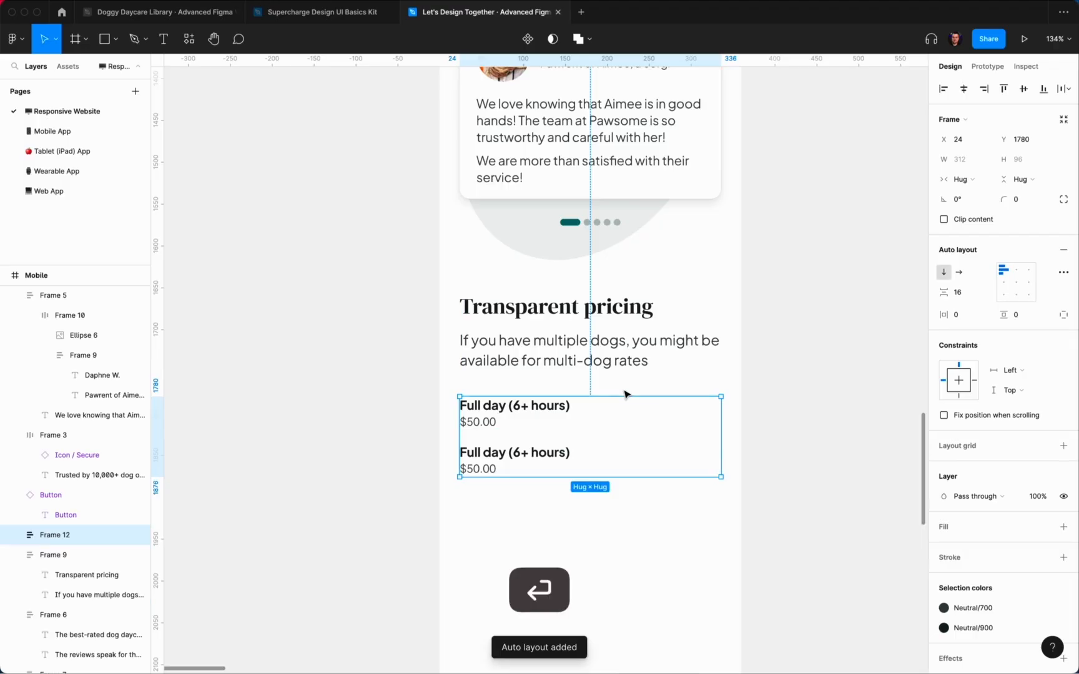
pyautogui.click(957, 292)
pyautogui.press('Up')
pyautogui.press('Up')
pyautogui.press('Up')
pyautogui.press('Up')
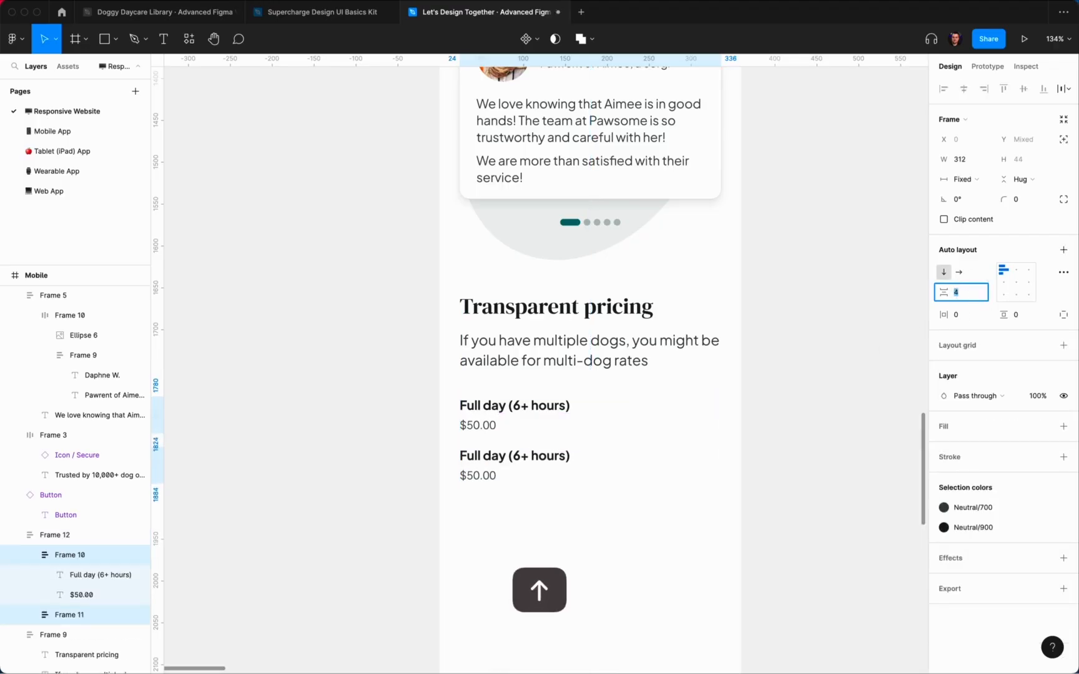
pyautogui.click(737, 444)
# Step: Retype the second row as 'Half day (less than 6 hours)' priced $35.00
pyautogui.scroll(-3, 812, 448)
pyautogui.keyDown('super'); pyautogui.doubleClick(511, 397); pyautogui.keyUp('super')
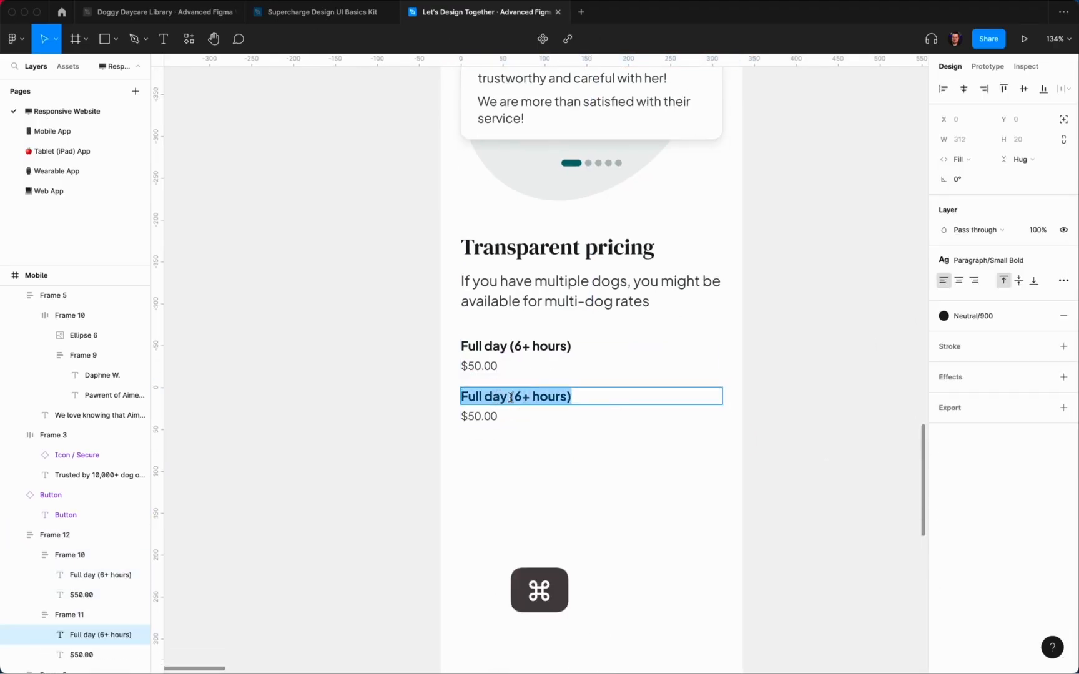
pyautogui.write('Half day ')
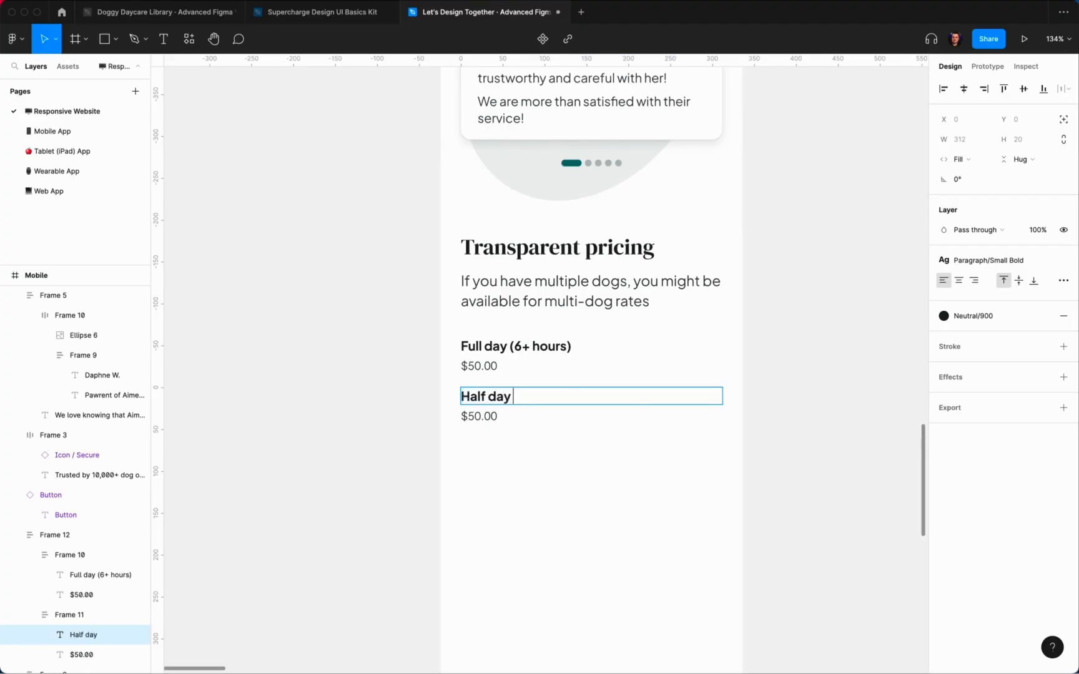
pyautogui.write('(less than 6 hours)')
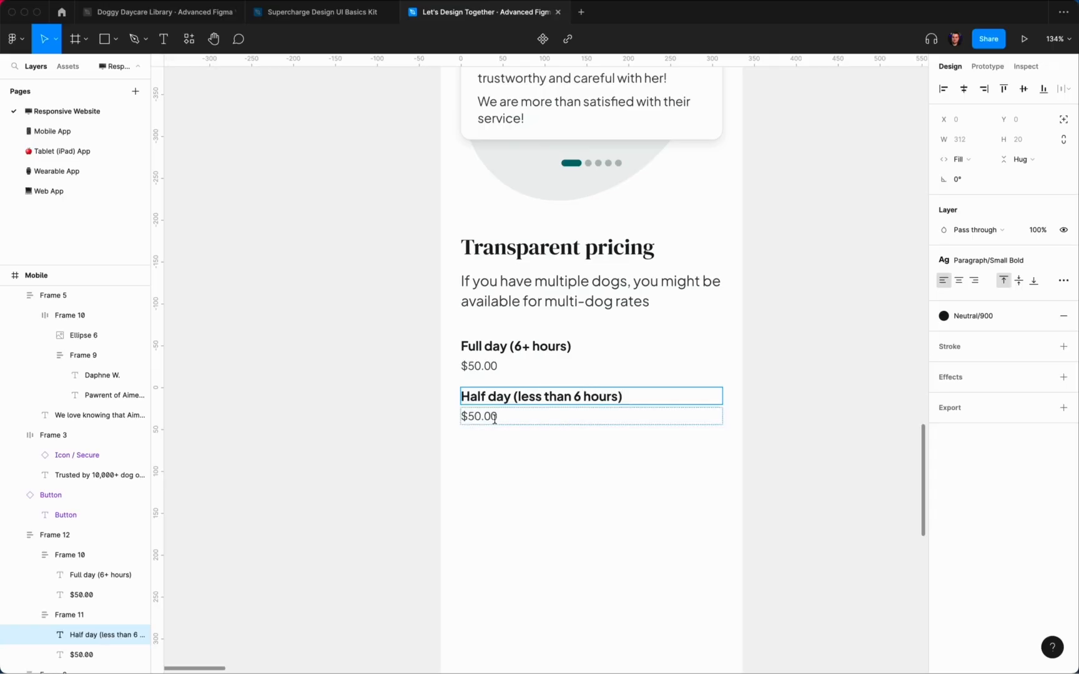
pyautogui.moveTo(504, 421); pyautogui.dragTo(466, 418)
pyautogui.press('BackSpace')
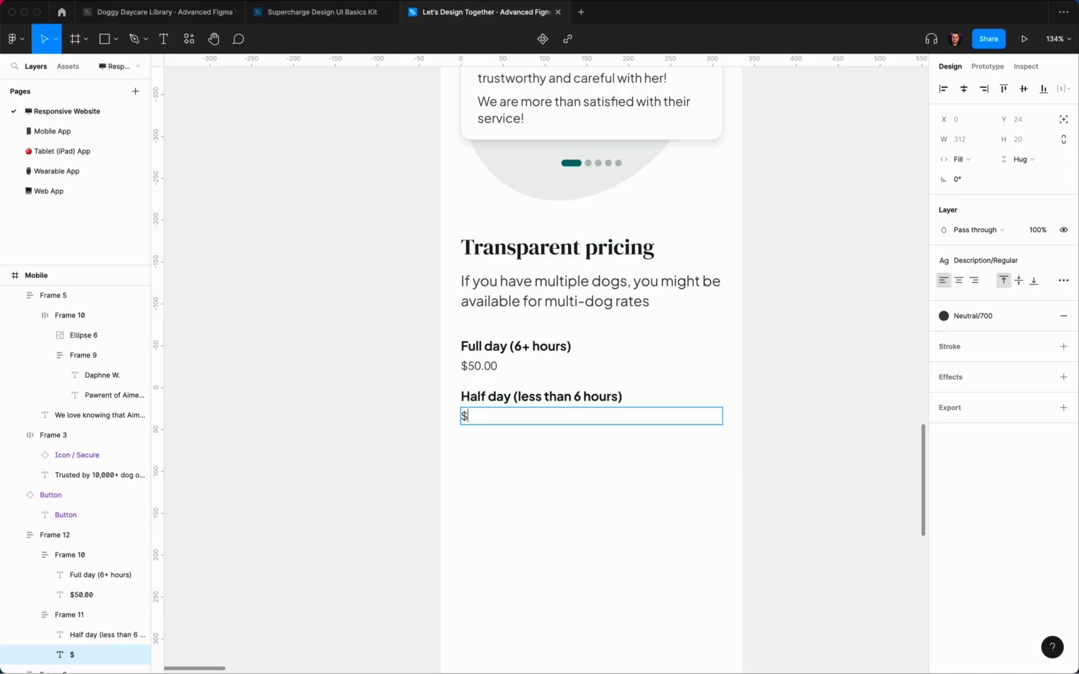
pyautogui.write('35.00')
pyautogui.press('Escape')
pyautogui.click(529, 487)
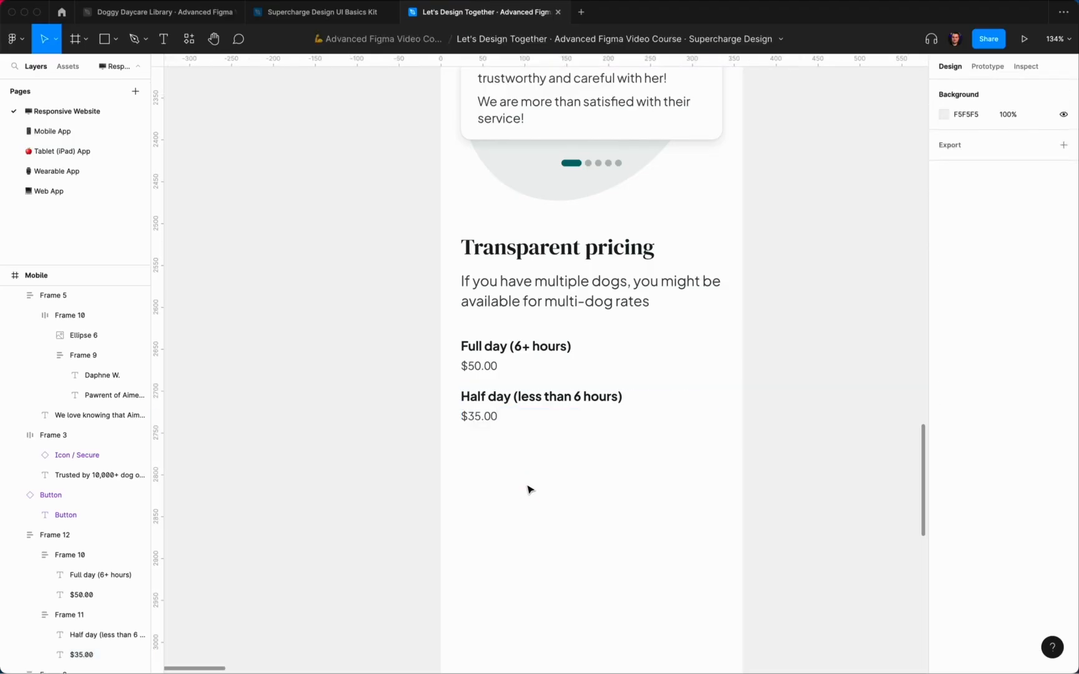
# Step: Add an 'Hourly (up to 2 hours)' row priced '$15.00 per hour'
pyautogui.click(513, 399)
pyautogui.click(513, 400)
pyautogui.press('super+d')
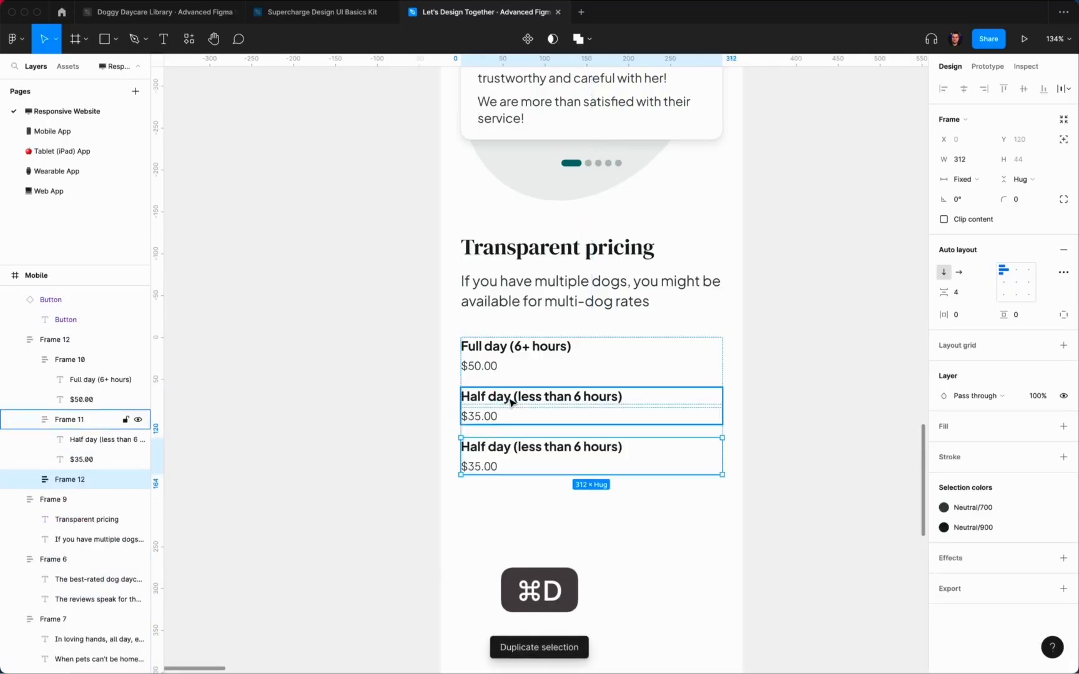
pyautogui.doubleClick(528, 449)
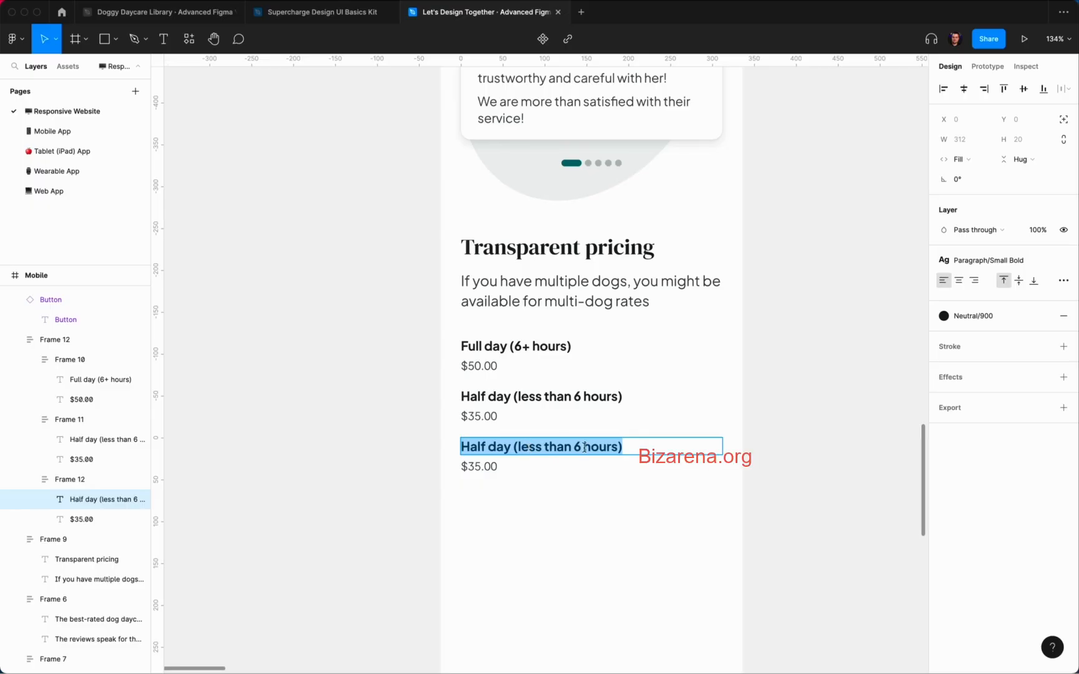
pyautogui.write('Hourly')
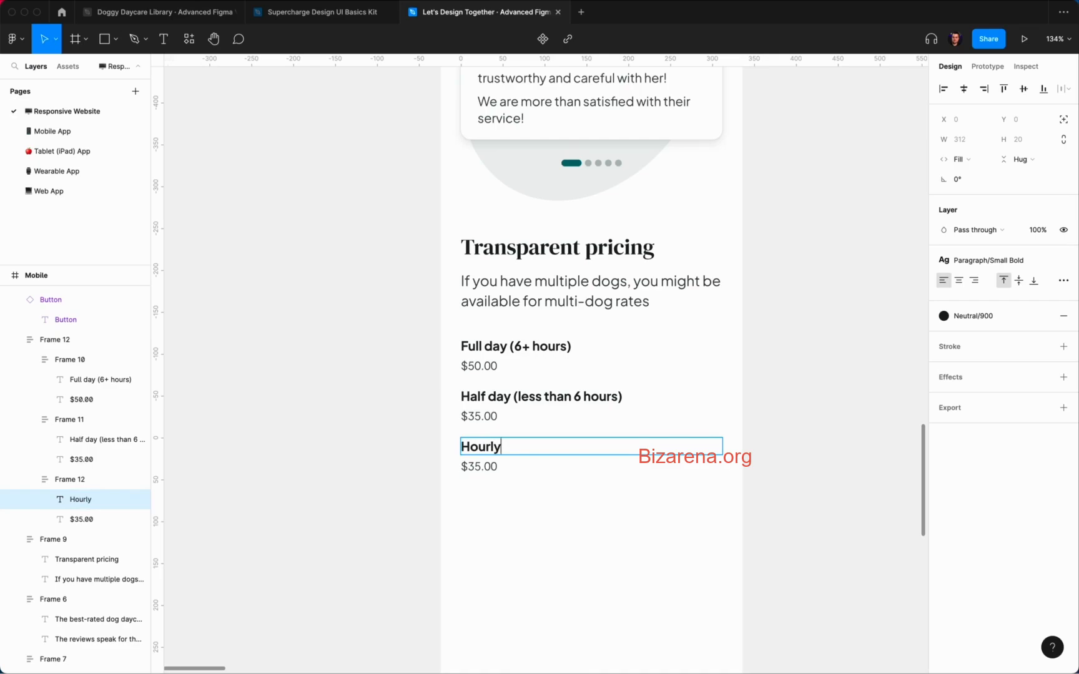
pyautogui.write(' (up to 2 hours)')
pyautogui.click(476, 469)
pyautogui.press('BackSpace')
pyautogui.write('1')
pyautogui.click(523, 527)
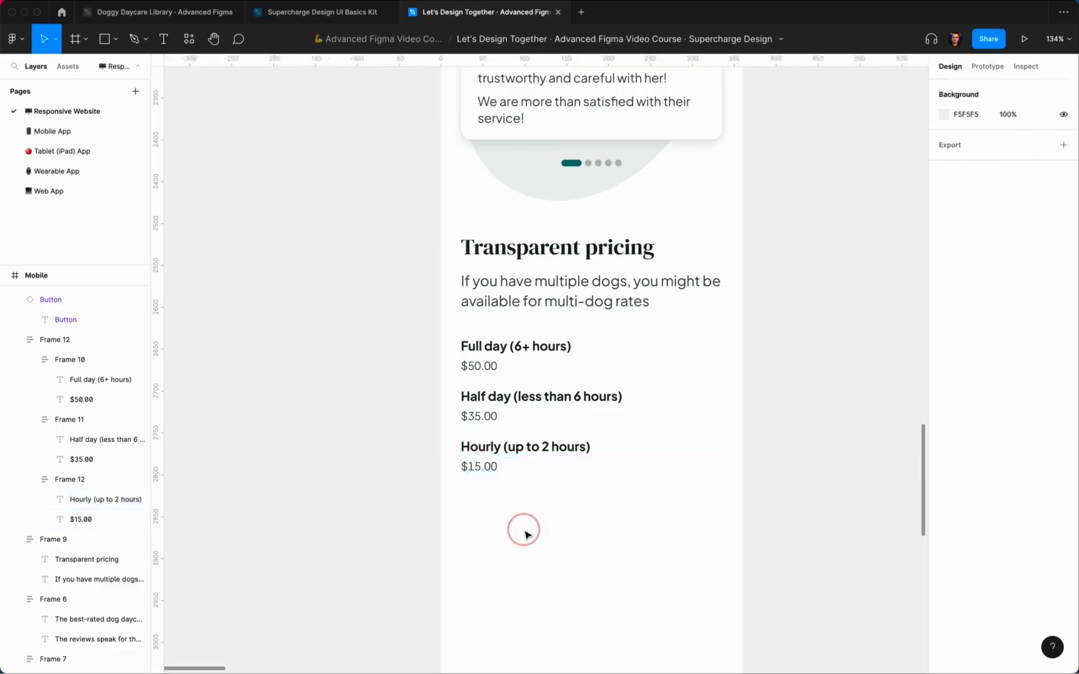
pyautogui.doubleClick(489, 465)
pyautogui.press('Right')
pyautogui.write('per hour')
pyautogui.press('Escape')
pyautogui.press('Escape')
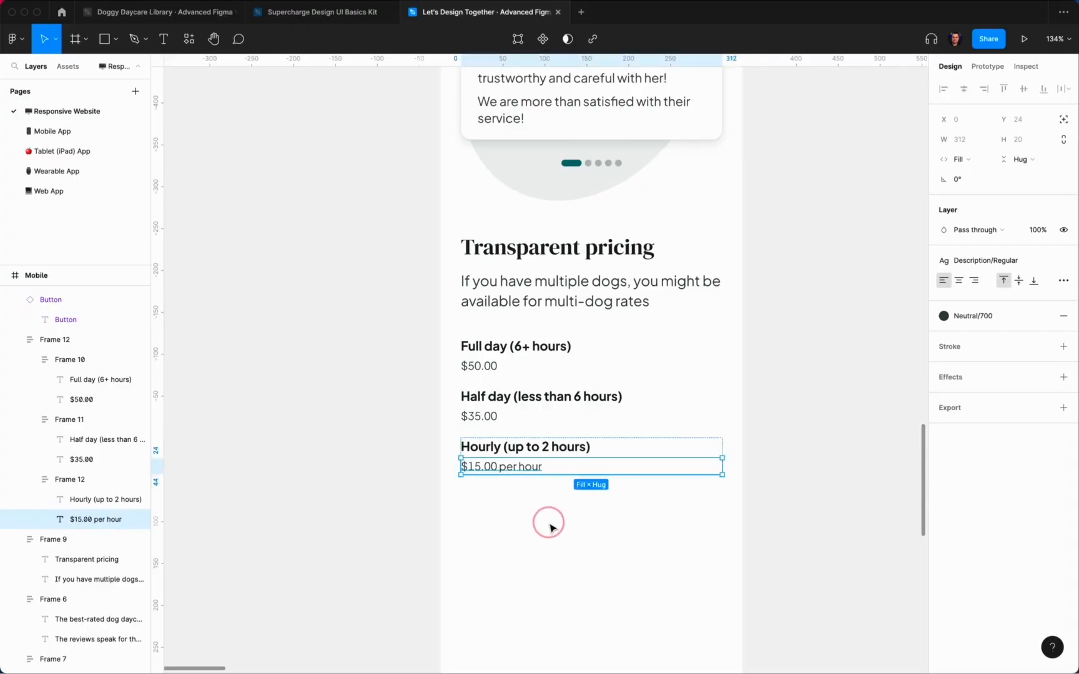
# Step: Add a '30-min walk' row priced $15.00
pyautogui.doubleClick(542, 465)
pyautogui.press('super+d')
pyautogui.doubleClick(526, 500)
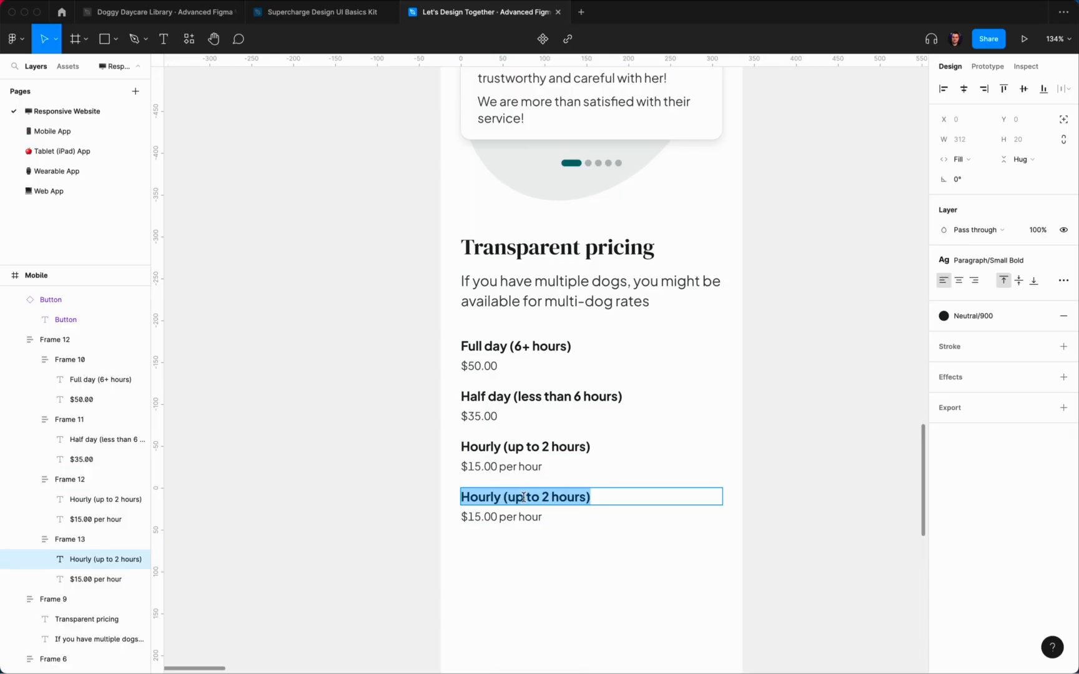
pyautogui.write('30-min walk')
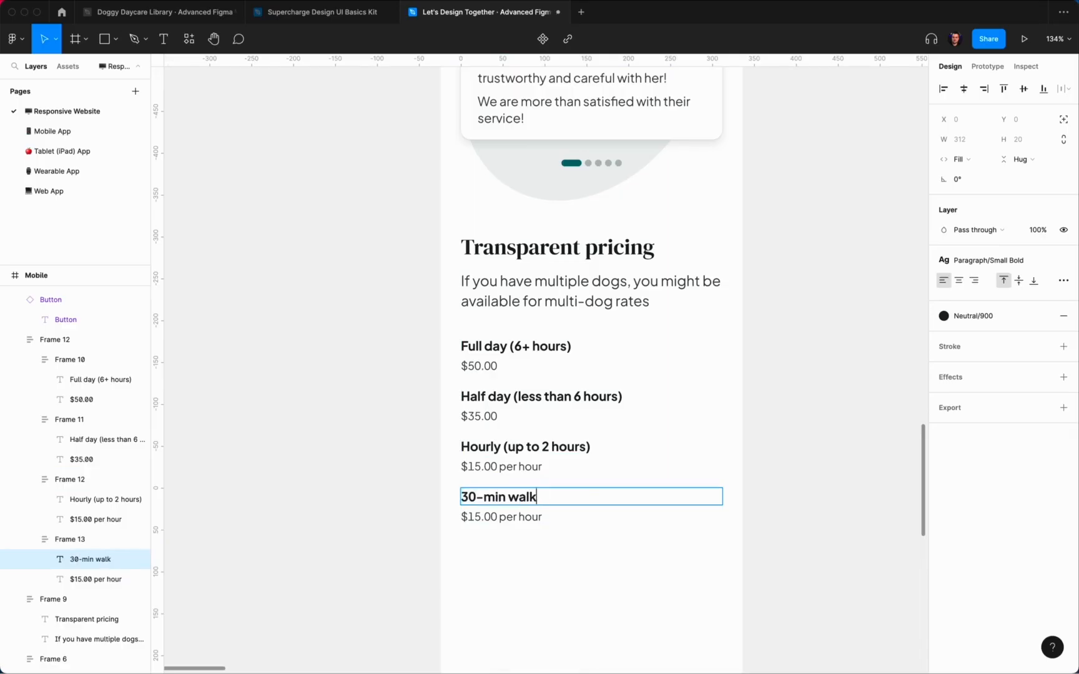
pyautogui.doubleClick(513, 516)
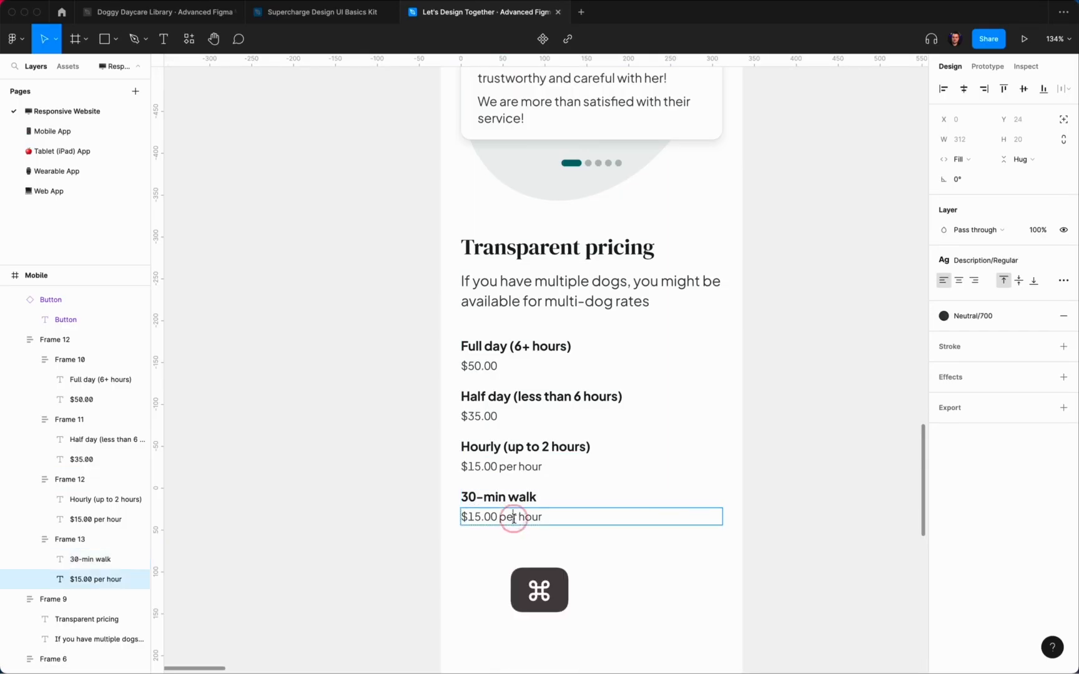
pyautogui.press('super+a')
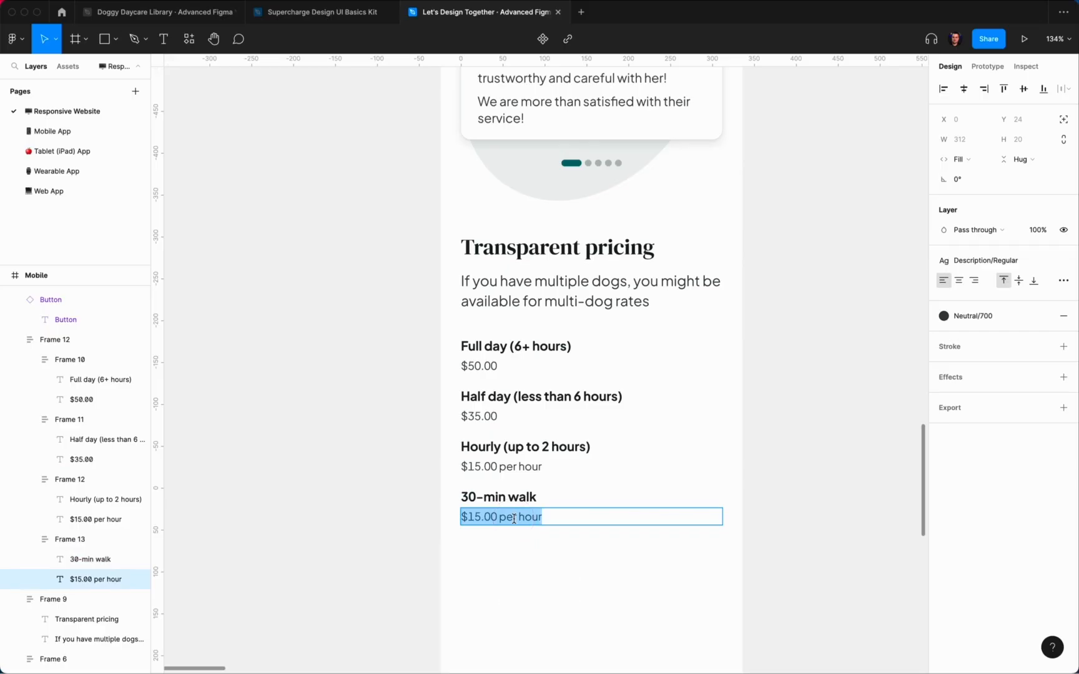
pyautogui.write('$15.00')
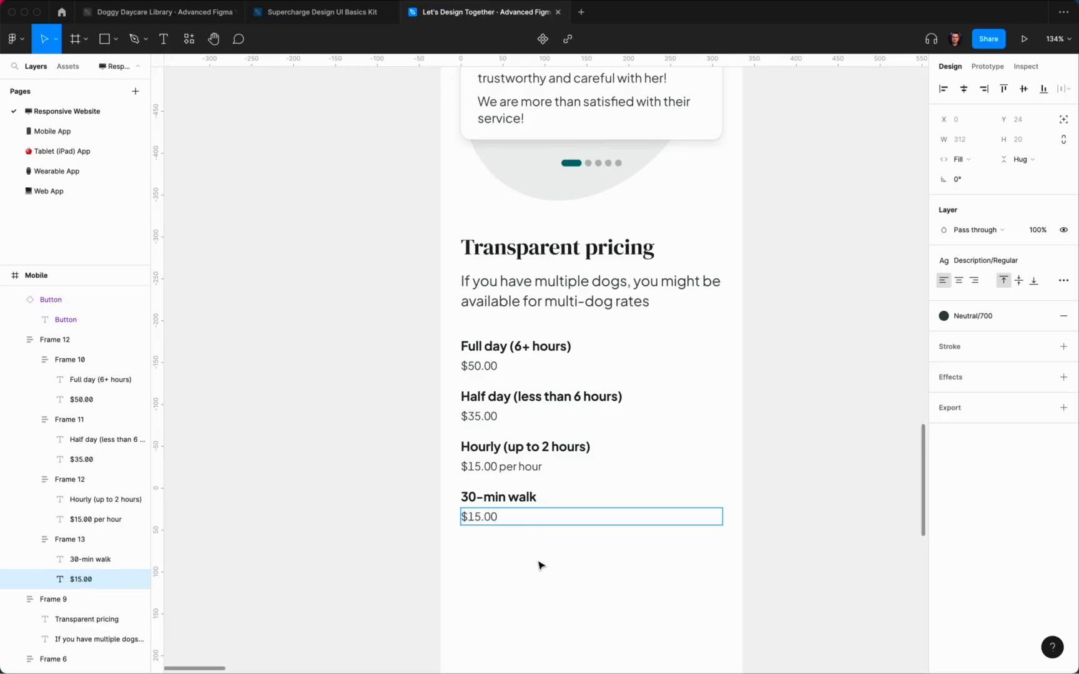
pyautogui.click(523, 598)
pyautogui.click(513, 516)
pyautogui.keyDown('alt'); pyautogui.click(373, 354); pyautogui.keyUp('alt')
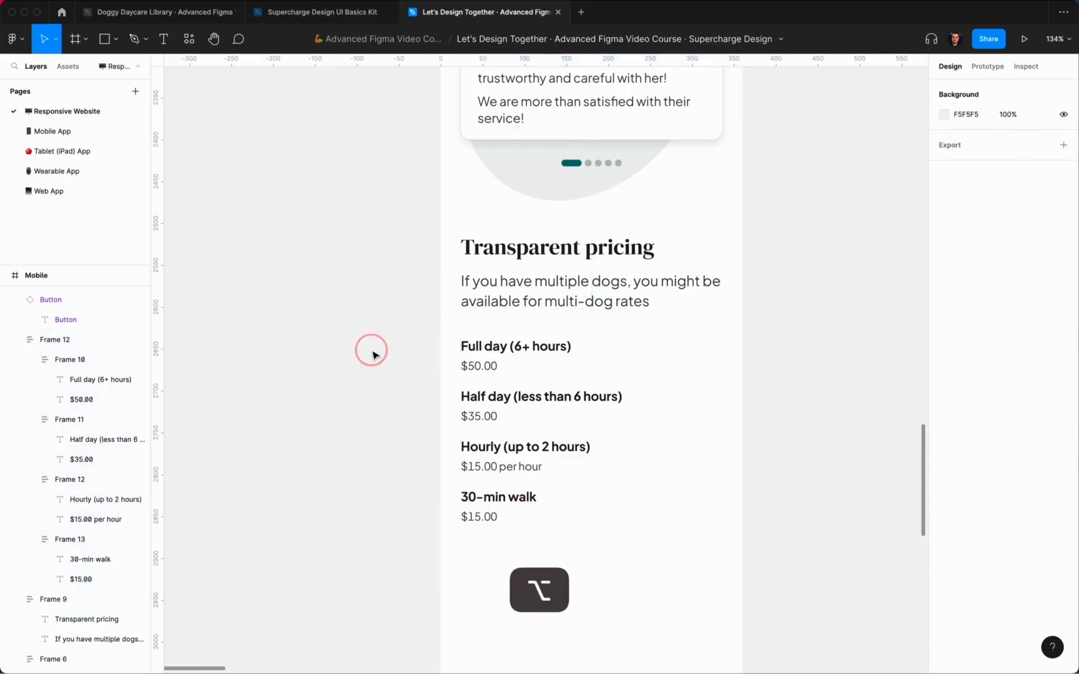
pyautogui.scroll(-5, 373, 354)
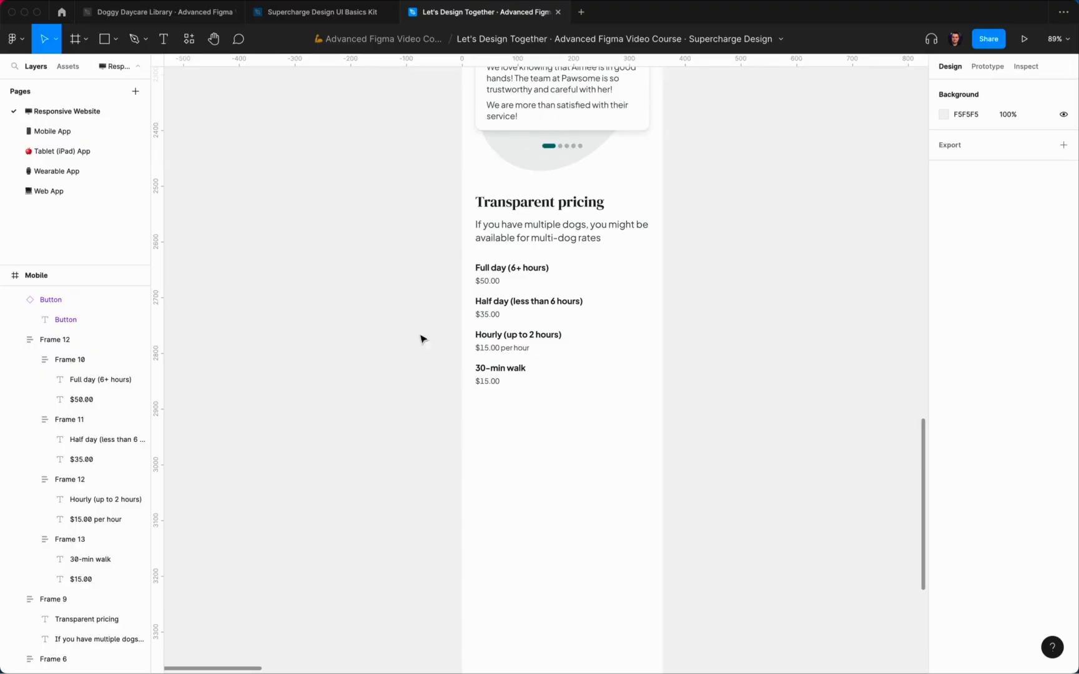
# Step: Add a 'Monthly unlimited' row priced $700.00
pyautogui.doubleClick(492, 370)
pyautogui.press('super+d')
pyautogui.doubleClick(505, 403)
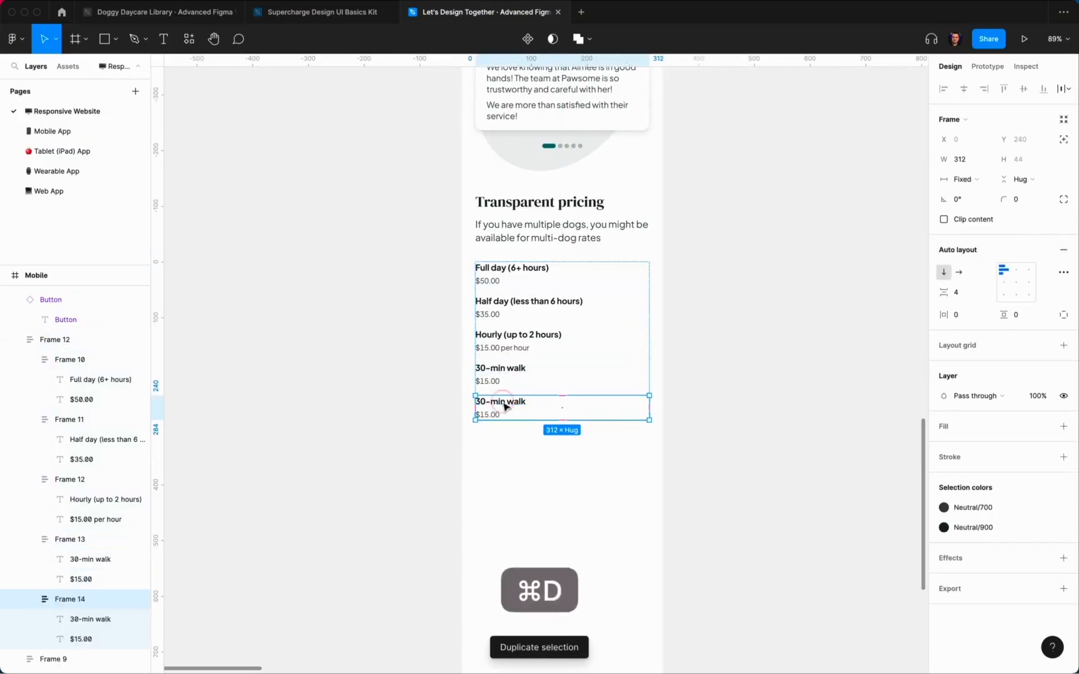
pyautogui.doubleClick(502, 401)
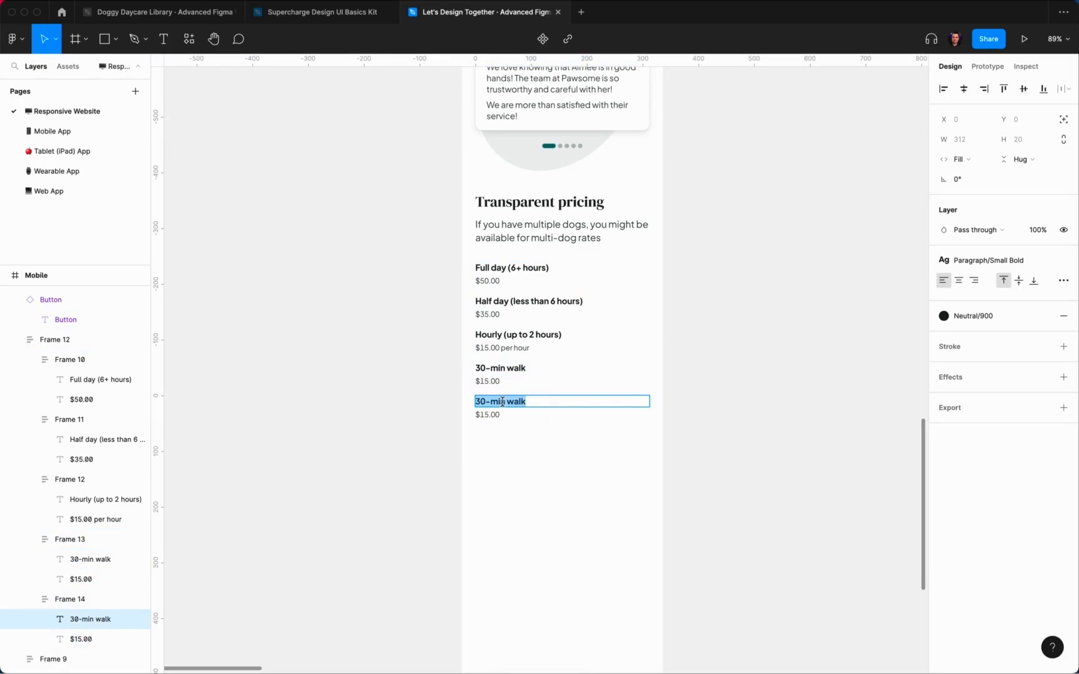
pyautogui.write('Monthly')
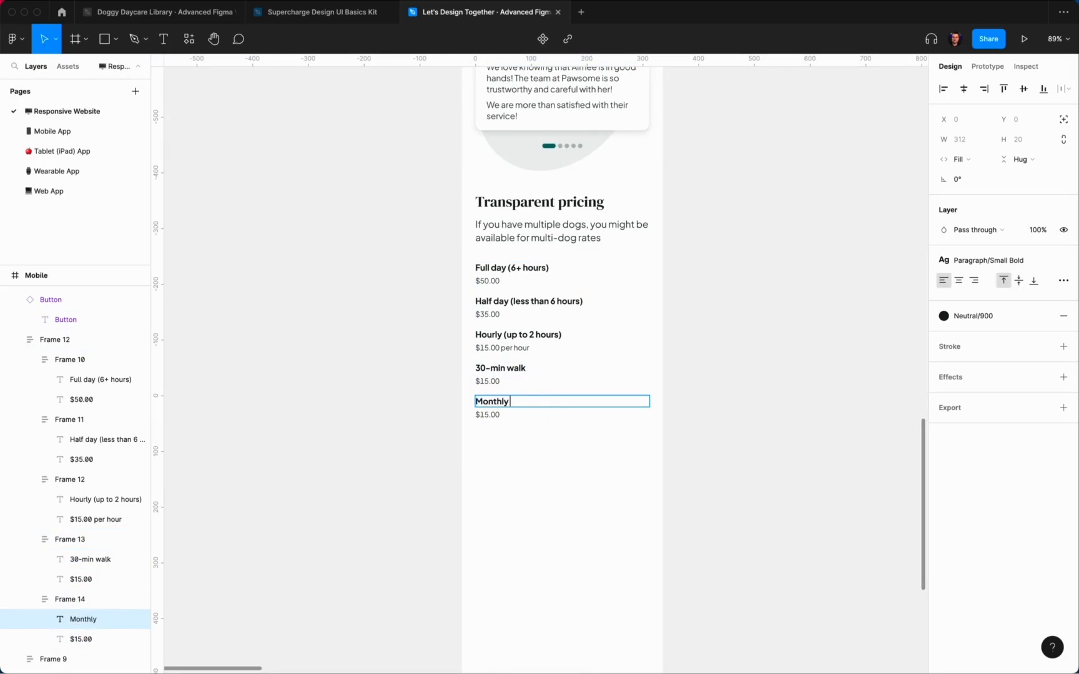
pyautogui.write(' unlimited')
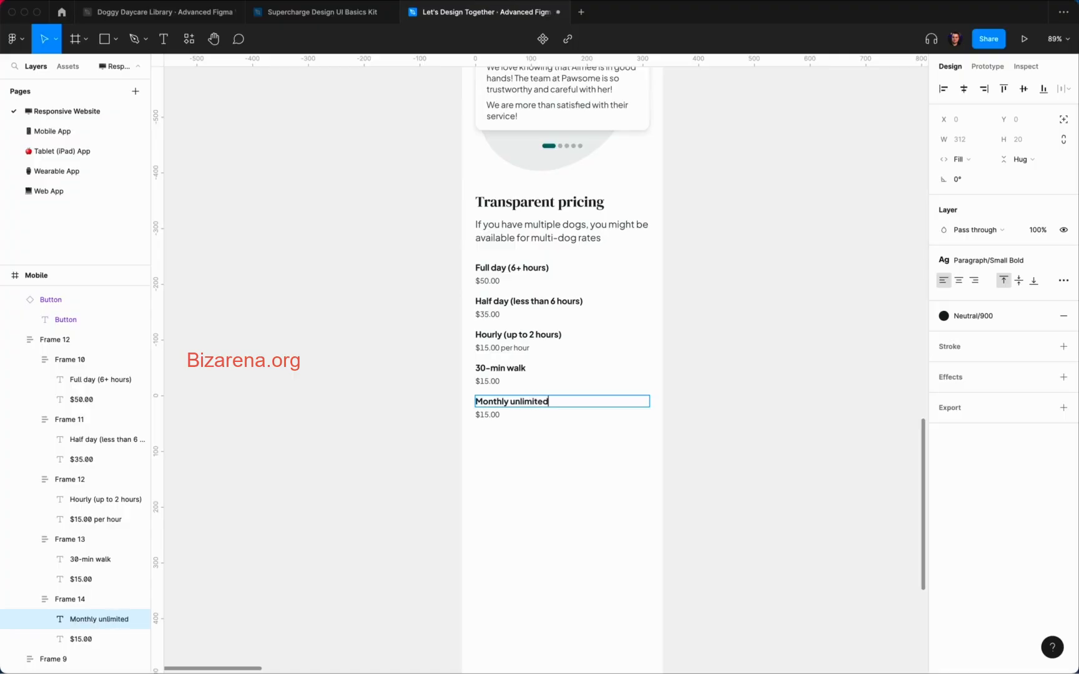
pyautogui.click(515, 457)
pyautogui.scroll(3, 505, 439)
pyautogui.click(494, 409)
pyautogui.doubleClick(496, 408)
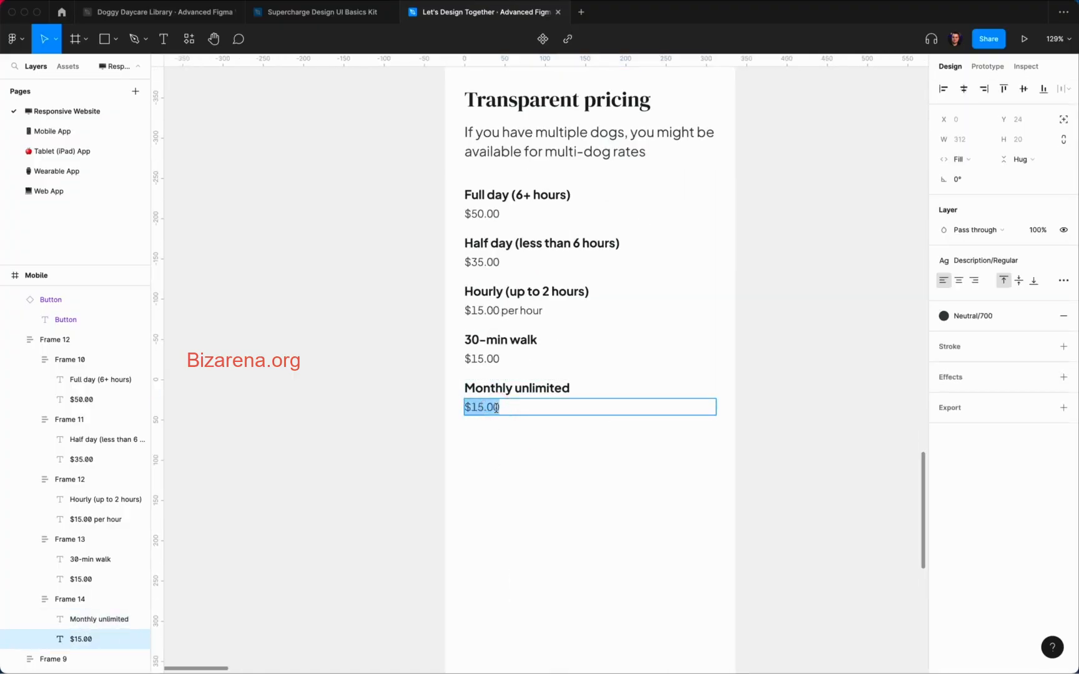
pyautogui.press('Right')
pyautogui.press('BackSpace')
pyautogui.press('BackSpace')
pyautogui.press('BackSpace')
pyautogui.press('BackSpace')
pyautogui.press('BackSpace')
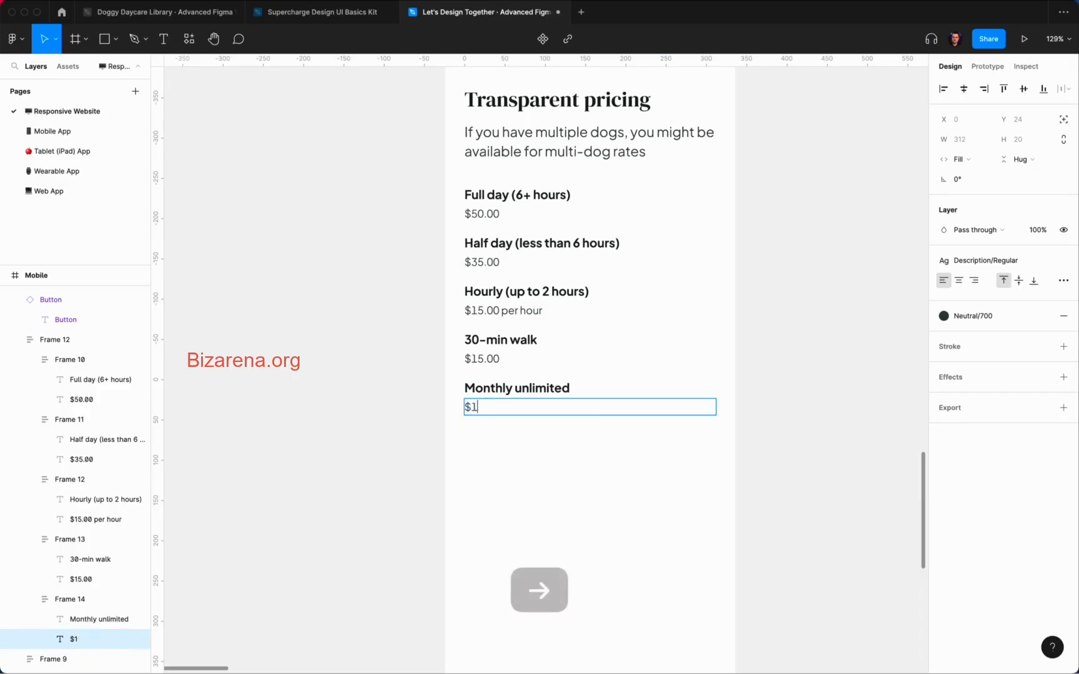
pyautogui.write('700.00')
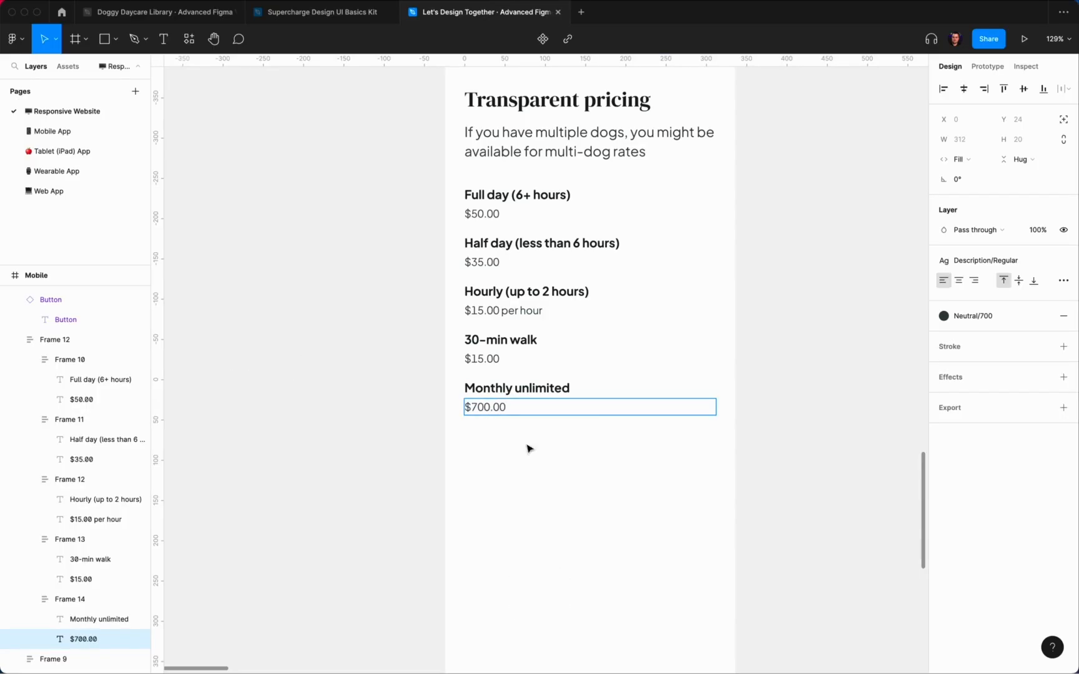
pyautogui.click(549, 481)
pyautogui.click(542, 400)
# Step: Duplicate the Monthly unlimited title and place both copies side by side in an auto-layout frame
pyautogui.keyDown('super'); pyautogui.click(541, 399); pyautogui.keyUp('super')
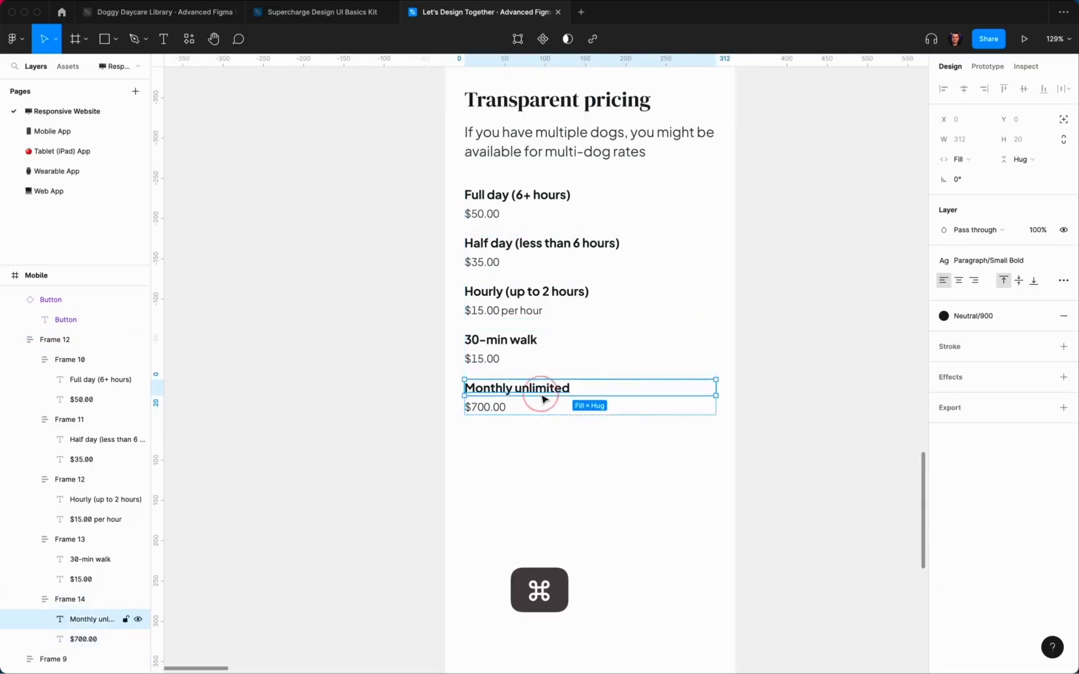
pyautogui.press('super+d')
pyautogui.keyDown('shift'); pyautogui.keyDown('super'); pyautogui.click(548, 395); pyautogui.keyUp('super'); pyautogui.keyUp('shift')
pyautogui.hotkey('shift', 'a')
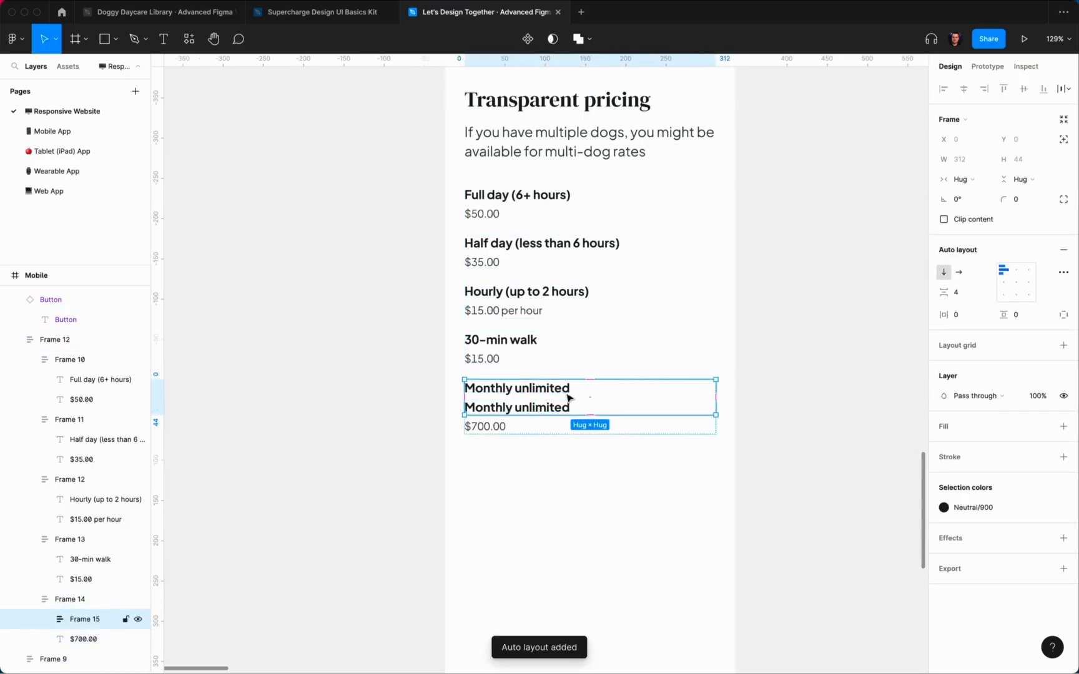
pyautogui.click(960, 272)
pyautogui.click(737, 504)
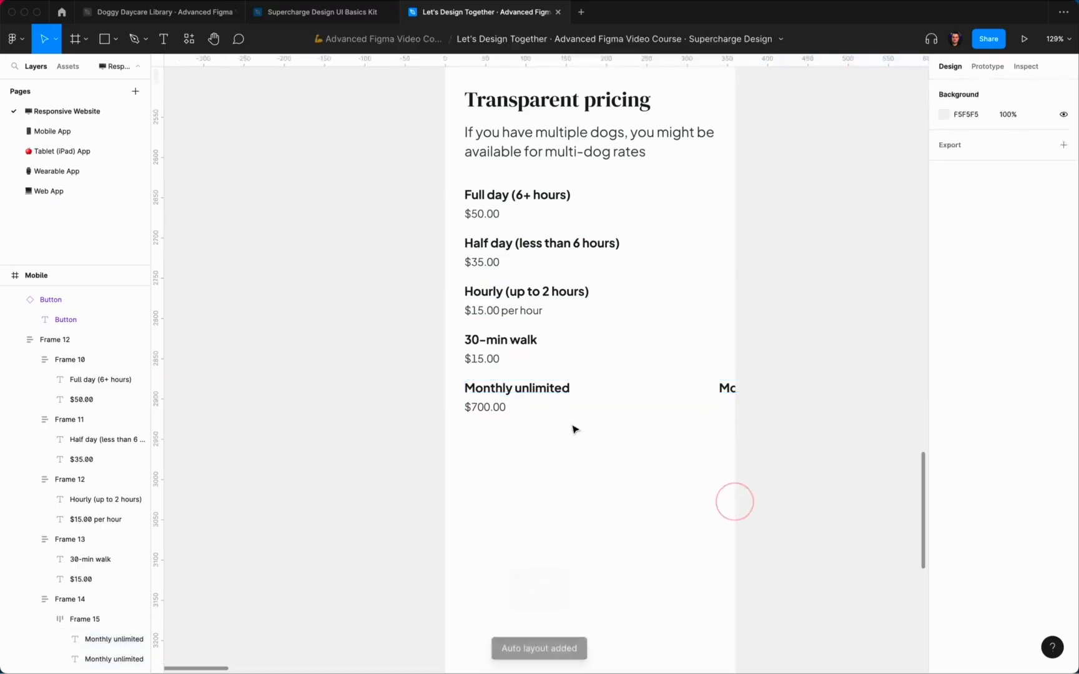
# Step: Make the title frame and both titles fill the row width
pyautogui.click(559, 395)
pyautogui.click(559, 396)
pyautogui.click(979, 181)
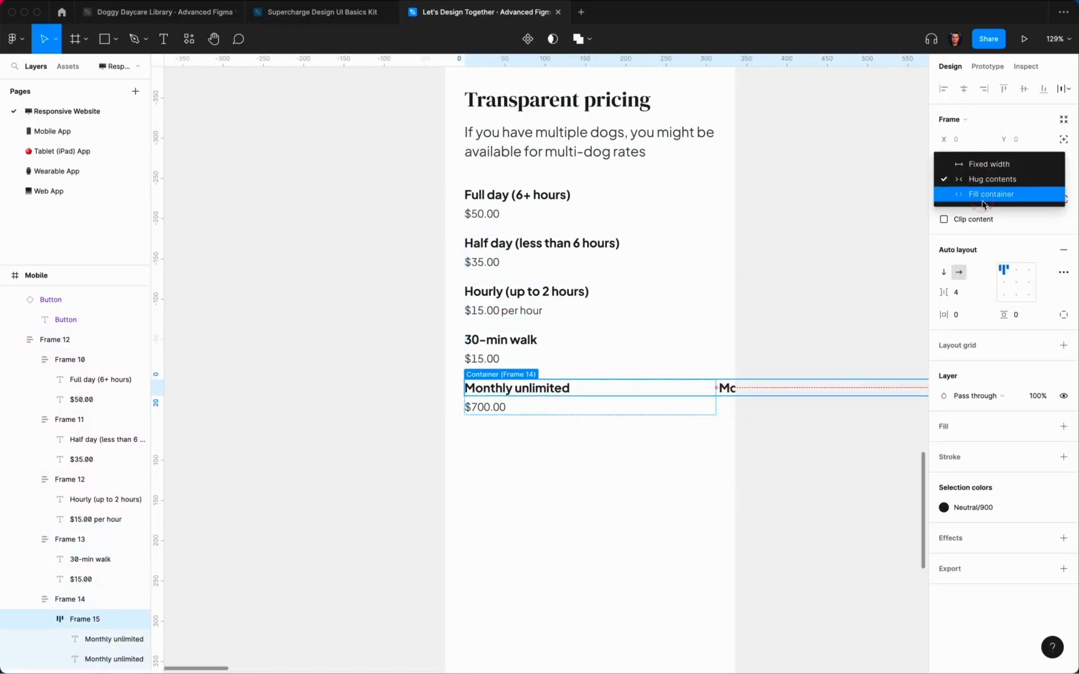
pyautogui.click(986, 194)
pyautogui.press('Return')
pyautogui.click(973, 161)
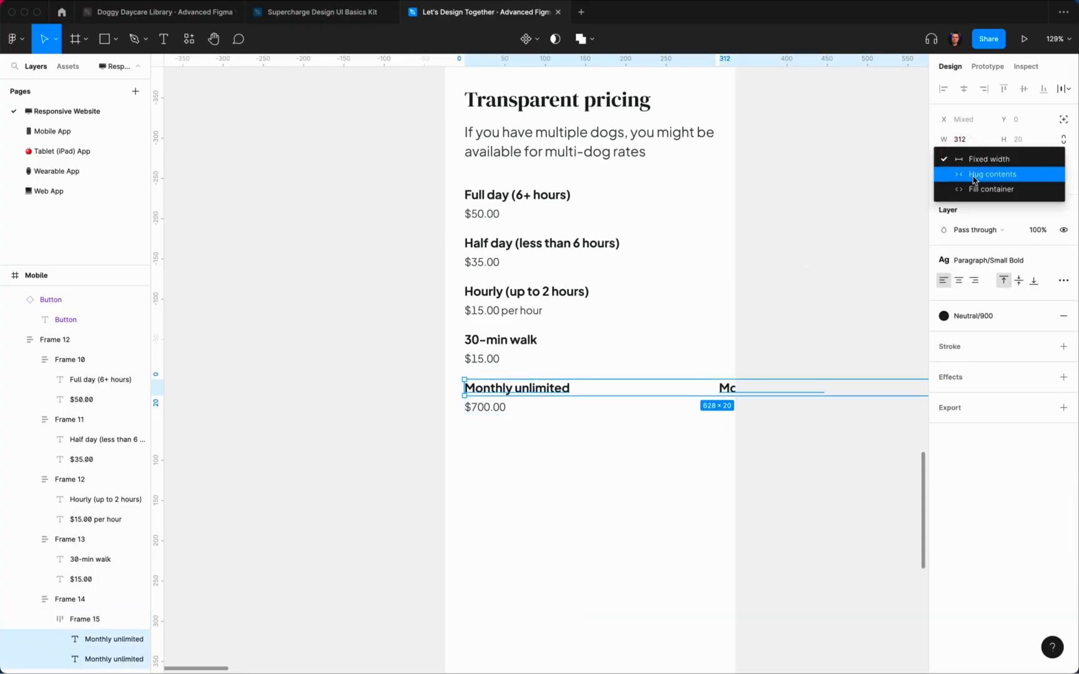
pyautogui.click(976, 189)
pyautogui.click(674, 479)
# Step: Right-align the second title, apply Paragraph/Small Regular, and retype it as 'most popular'
pyautogui.keyDown('super'); pyautogui.click(649, 388); pyautogui.keyUp('super')
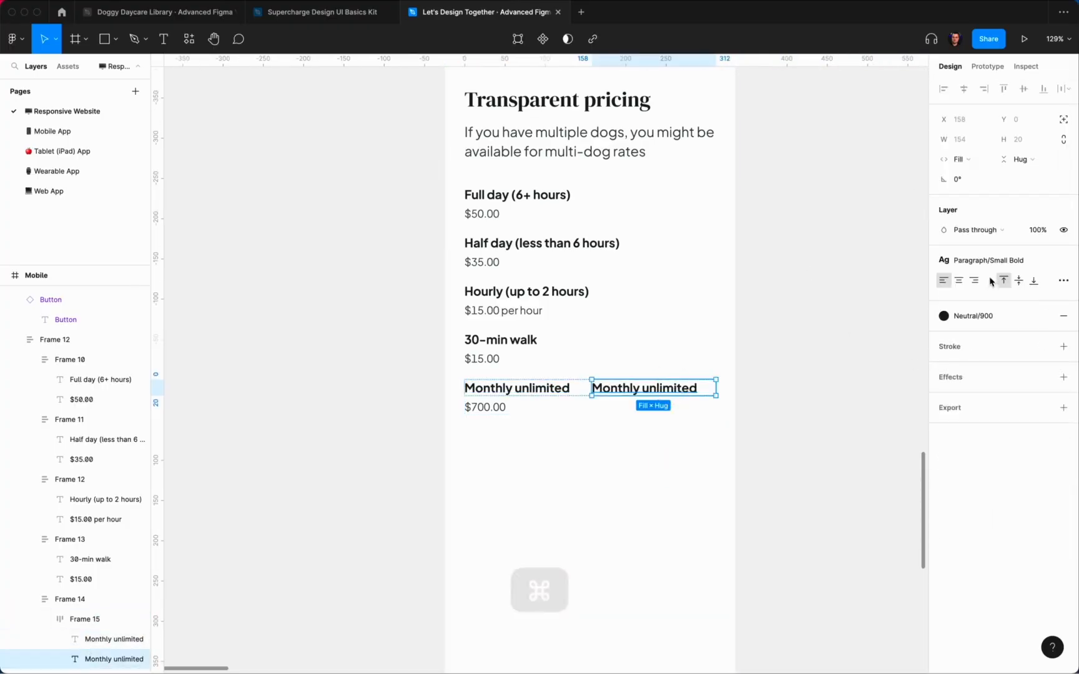
pyautogui.click(974, 281)
pyautogui.click(1008, 262)
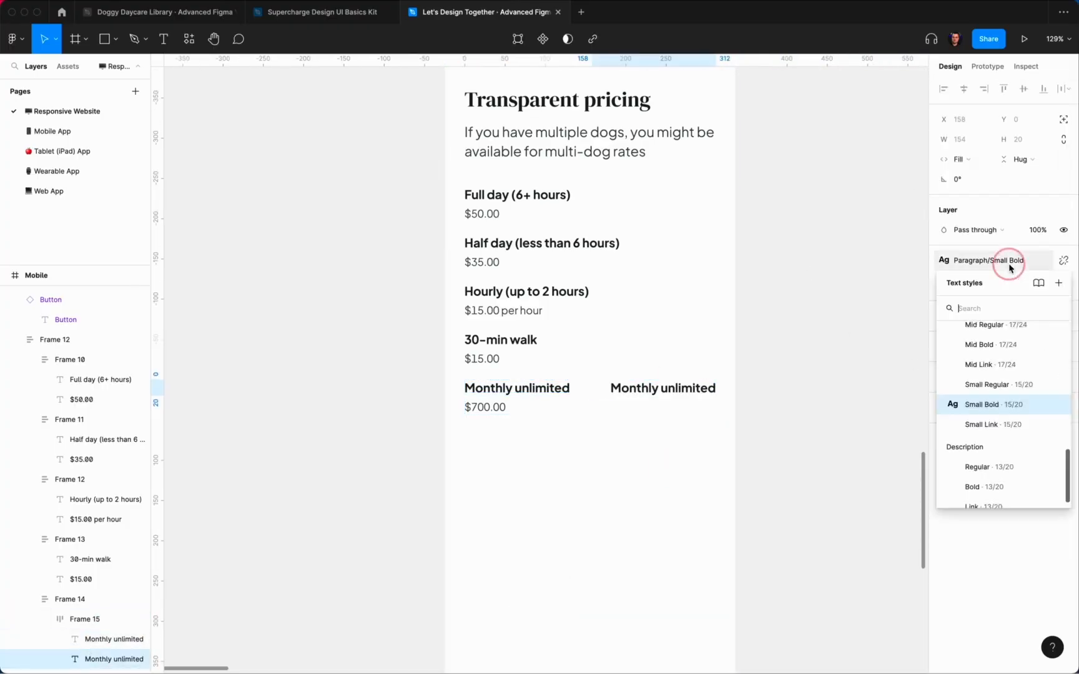
pyautogui.click(988, 385)
pyautogui.doubleClick(686, 387)
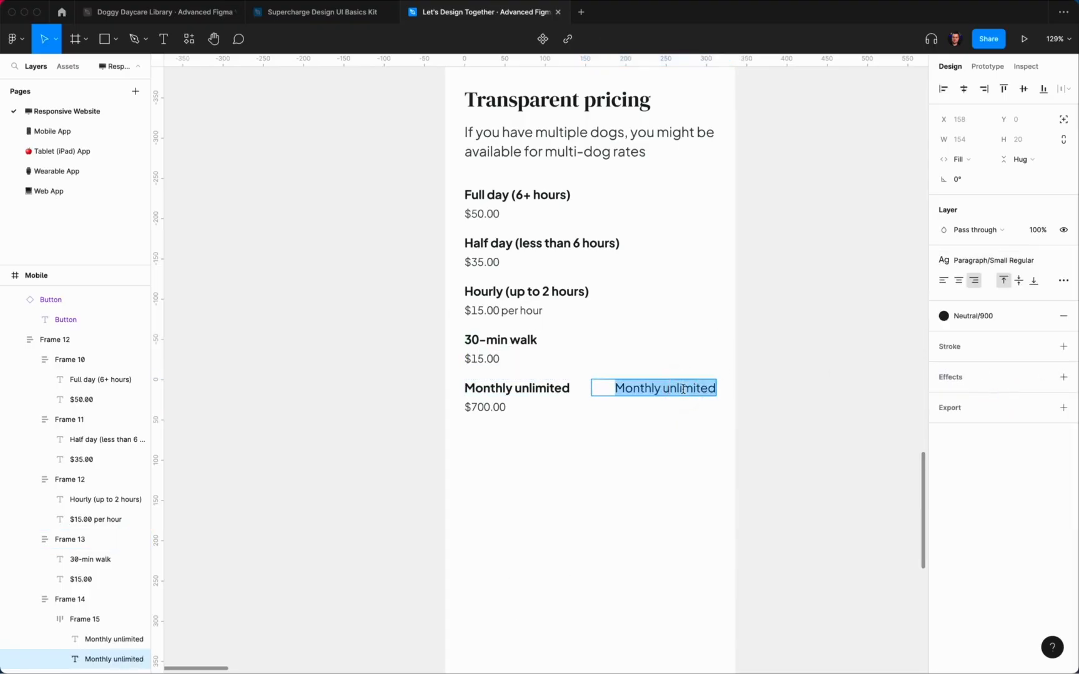
pyautogui.write('most popular')
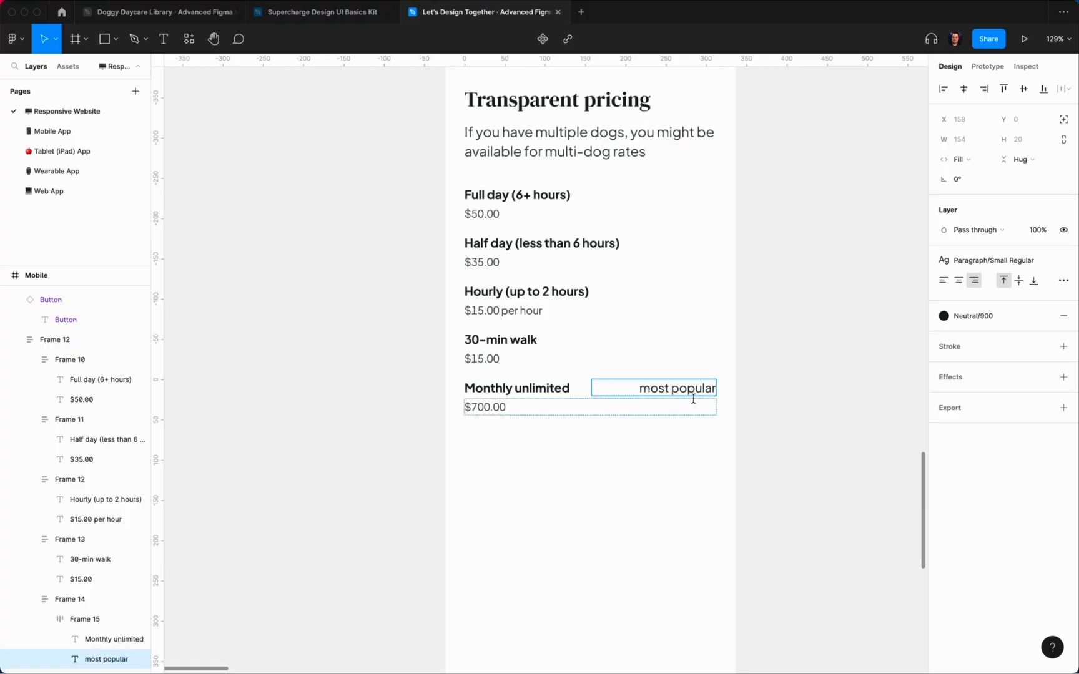
pyautogui.press('Escape')
# Step: Color the tag Primary/500 dark teal and change its text to 'Popular!'
pyautogui.click(978, 323)
pyautogui.click(993, 399)
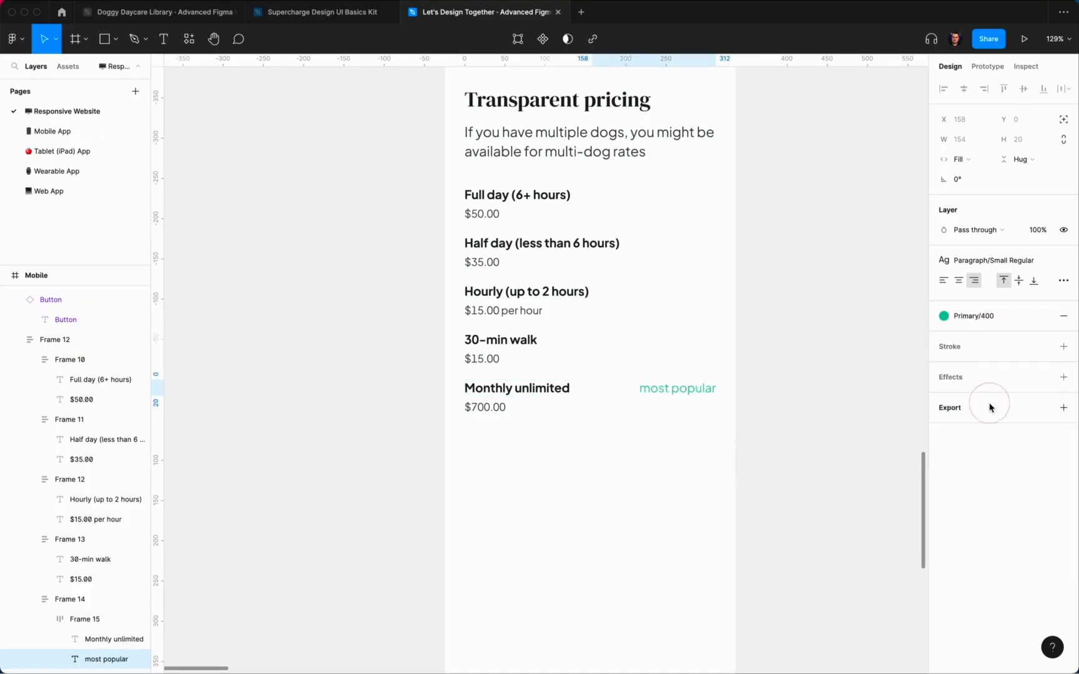
pyautogui.click(973, 316)
pyautogui.click(1014, 461)
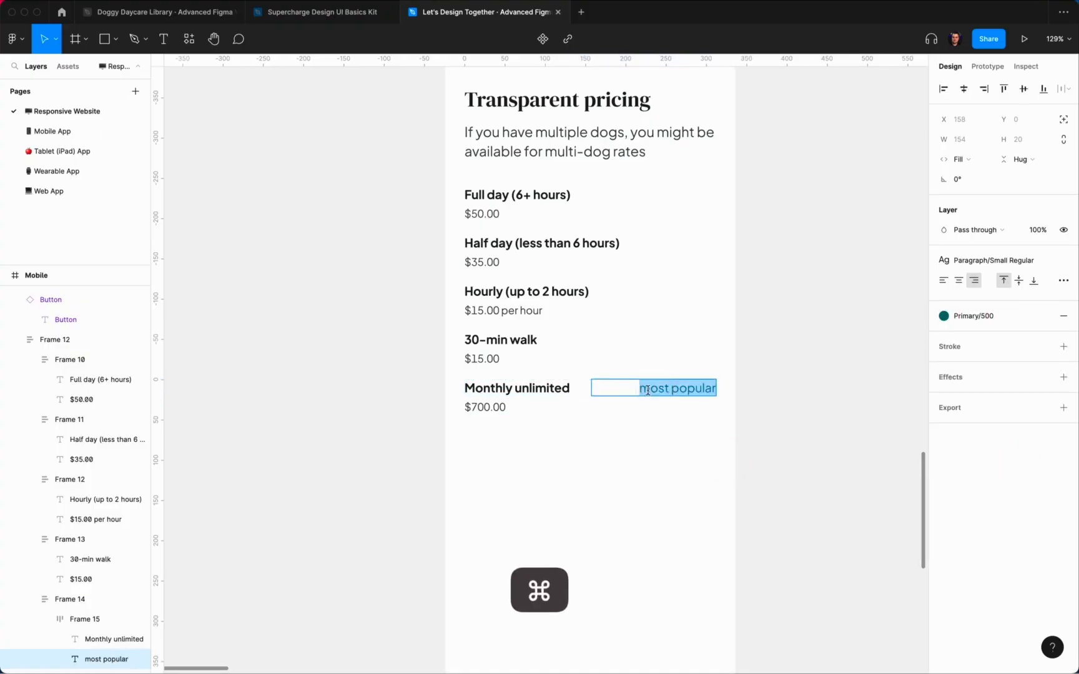
pyautogui.click(772, 437)
pyautogui.doubleClick(674, 390)
pyautogui.write('Po')
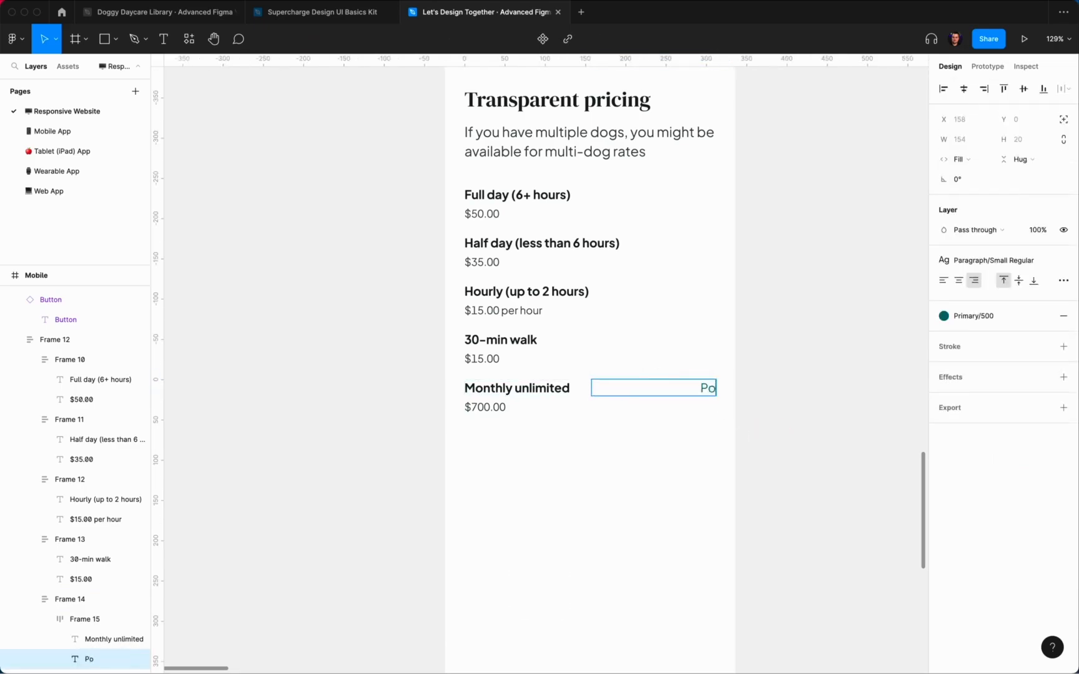
pyautogui.write('pular!')
pyautogui.press('Escape')
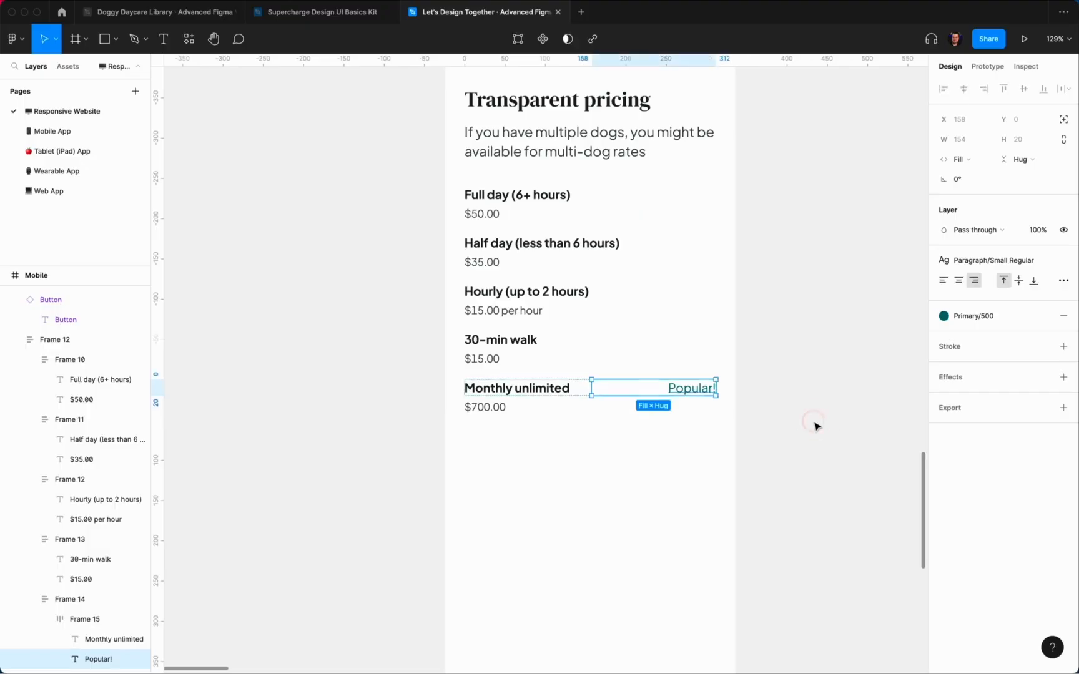
pyautogui.press('Escape')
# Step: Duplicate the whole Monthly unlimited row (Frame 14)
pyautogui.hscroll(-2, 750, 500)
pyautogui.click(665, 403)
pyautogui.click(657, 398)
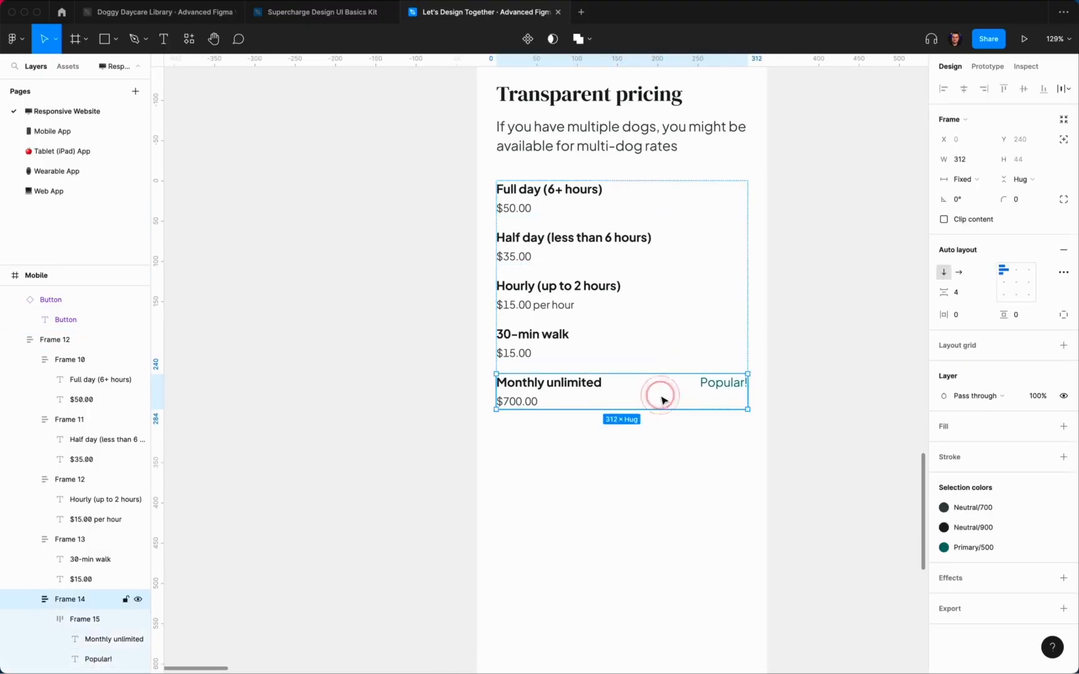
pyautogui.press('super+d')
# Step: Remove the duplicate row's Popular! tag and retitle it '20 full days per month' at $700.00
pyautogui.click(722, 435)
pyautogui.press('Delete')
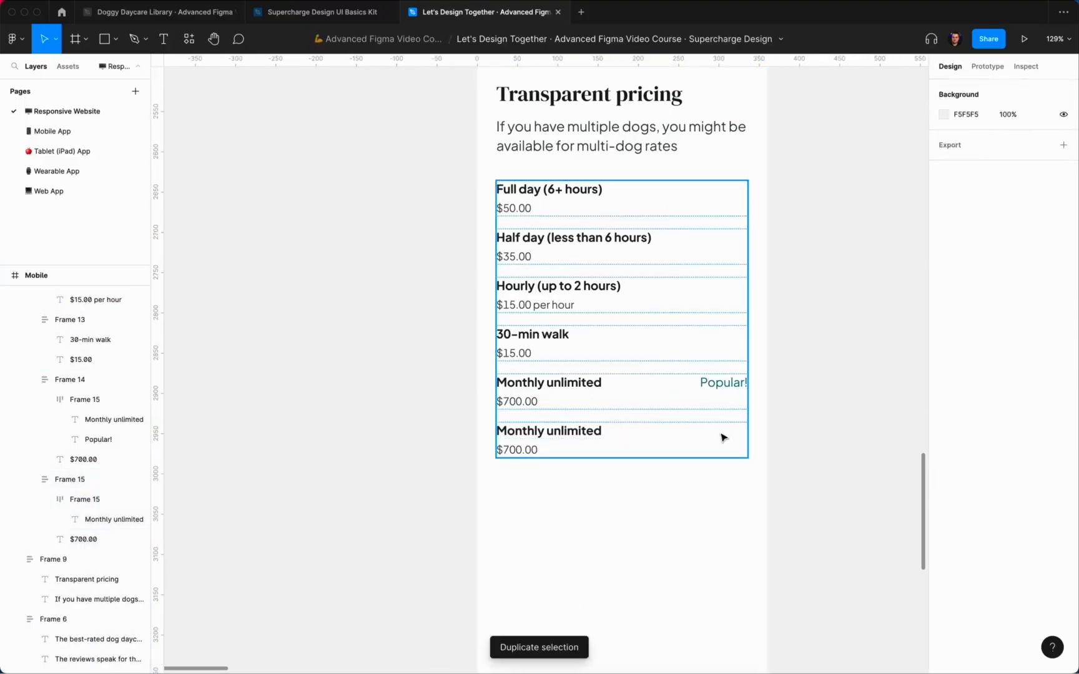
pyautogui.doubleClick(582, 432)
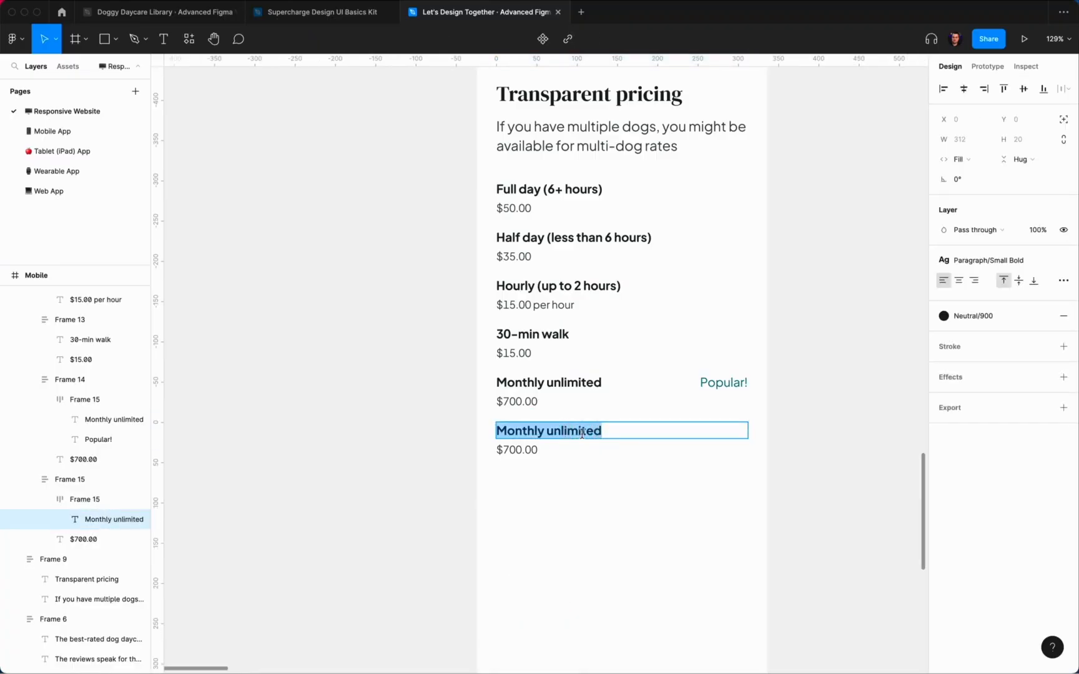
pyautogui.write('20 days per month')
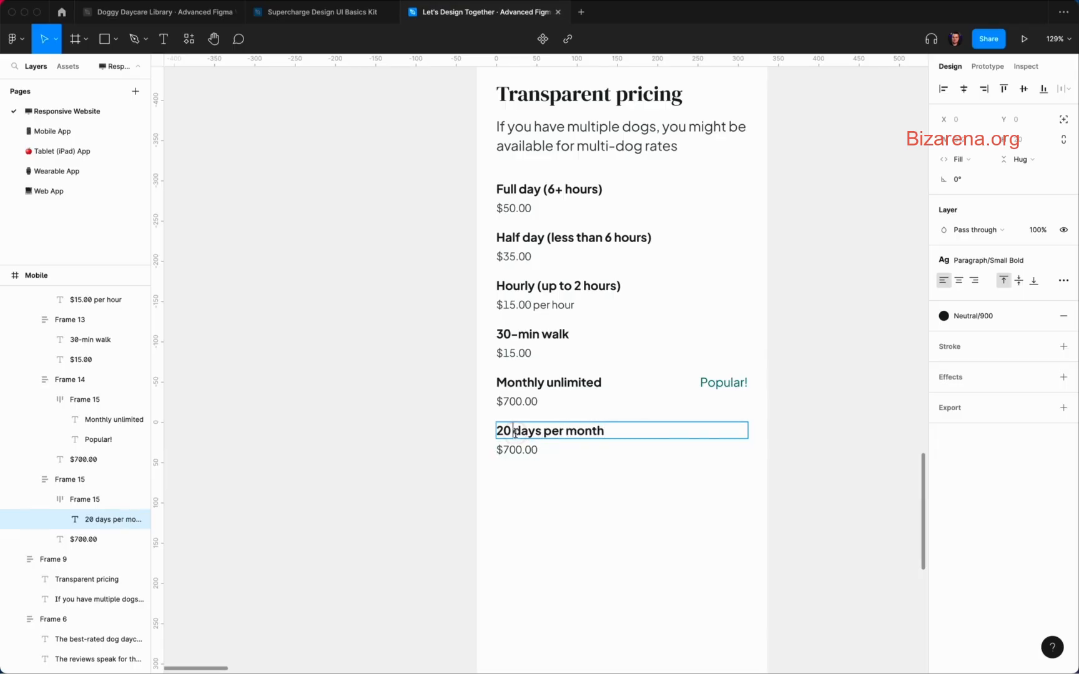
pyautogui.write('full')
pyautogui.click(509, 447)
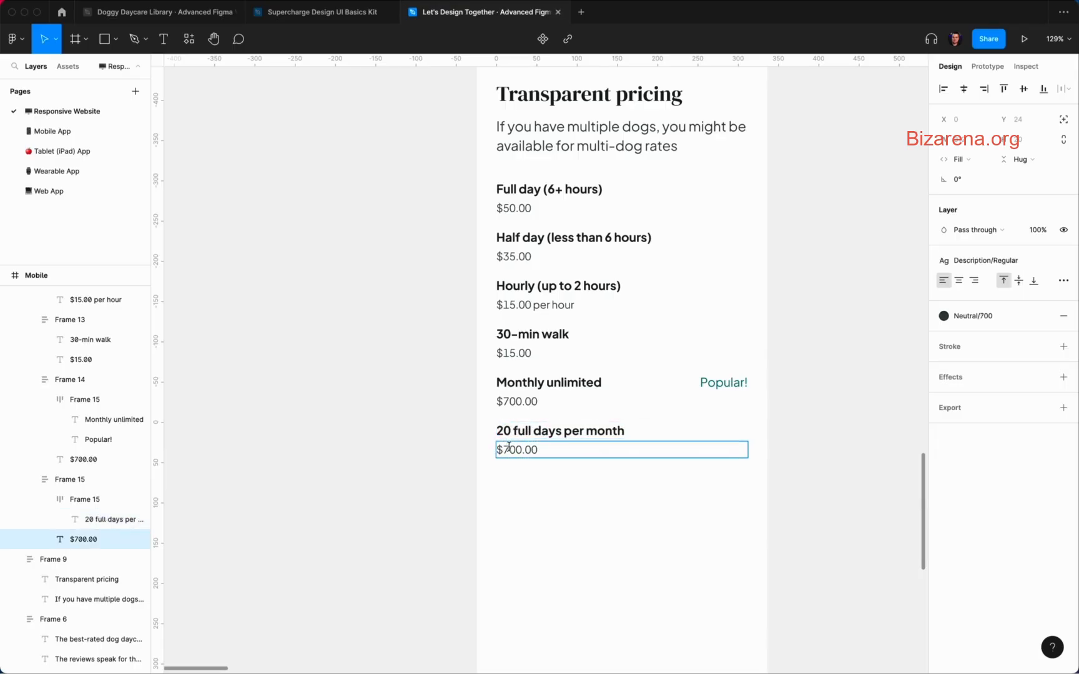
pyautogui.click(506, 430)
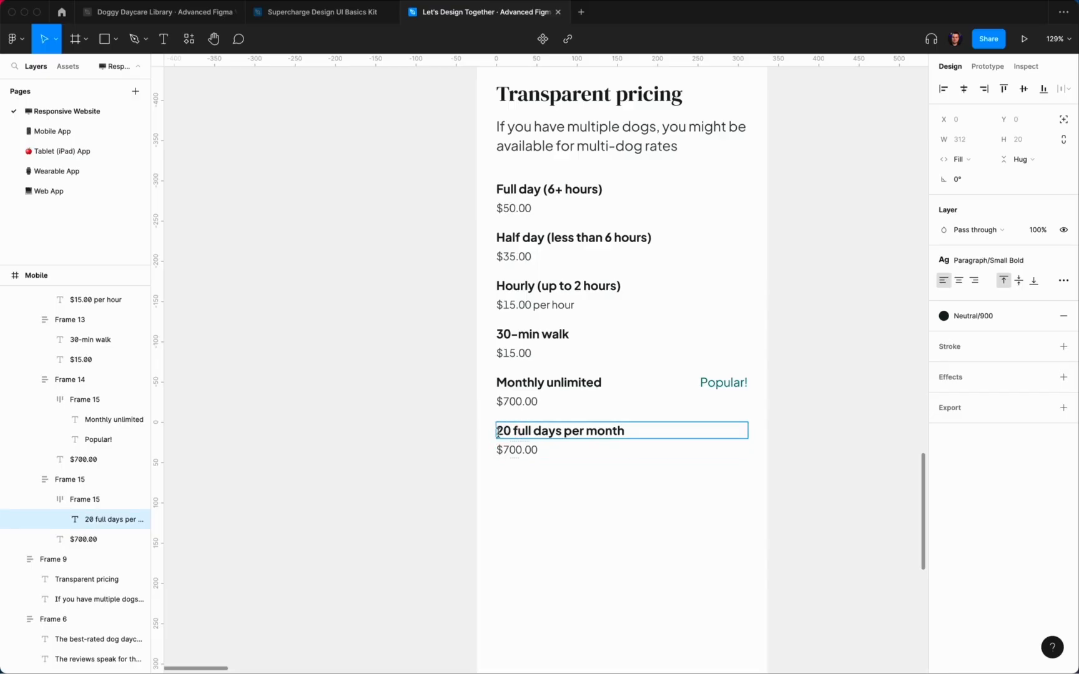
pyautogui.click(506, 449)
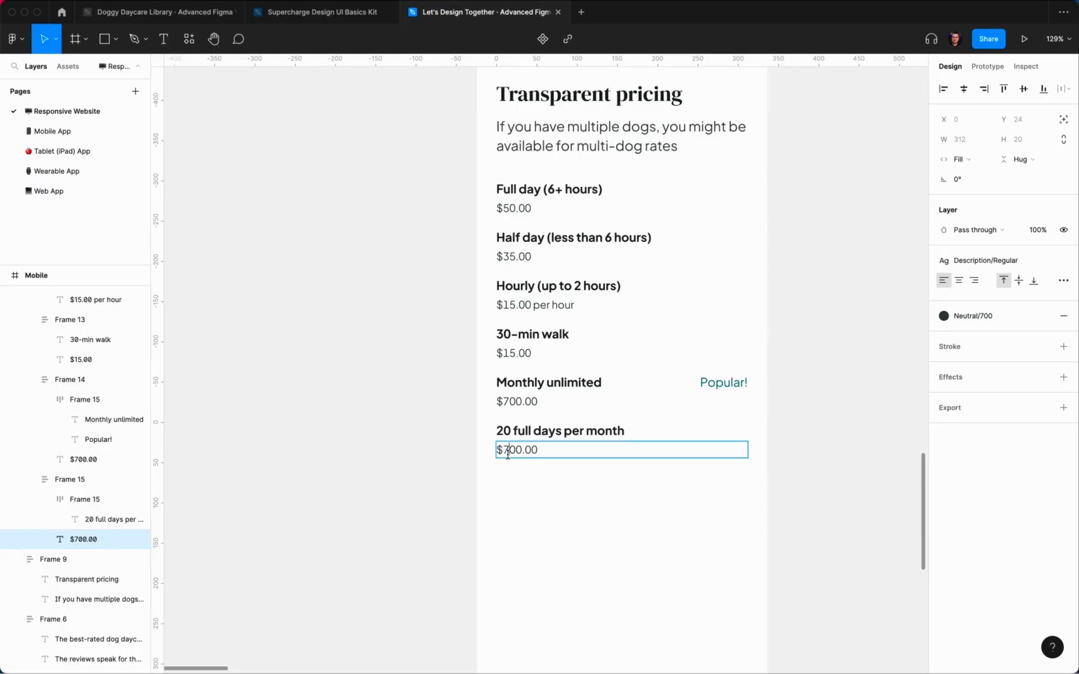
# Step: Reprice the Monthly unlimited row from $700.00 to $900.00
pyautogui.click(507, 403)
pyautogui.press('BackSpace')
pyautogui.write('9')
pyautogui.click(508, 520)
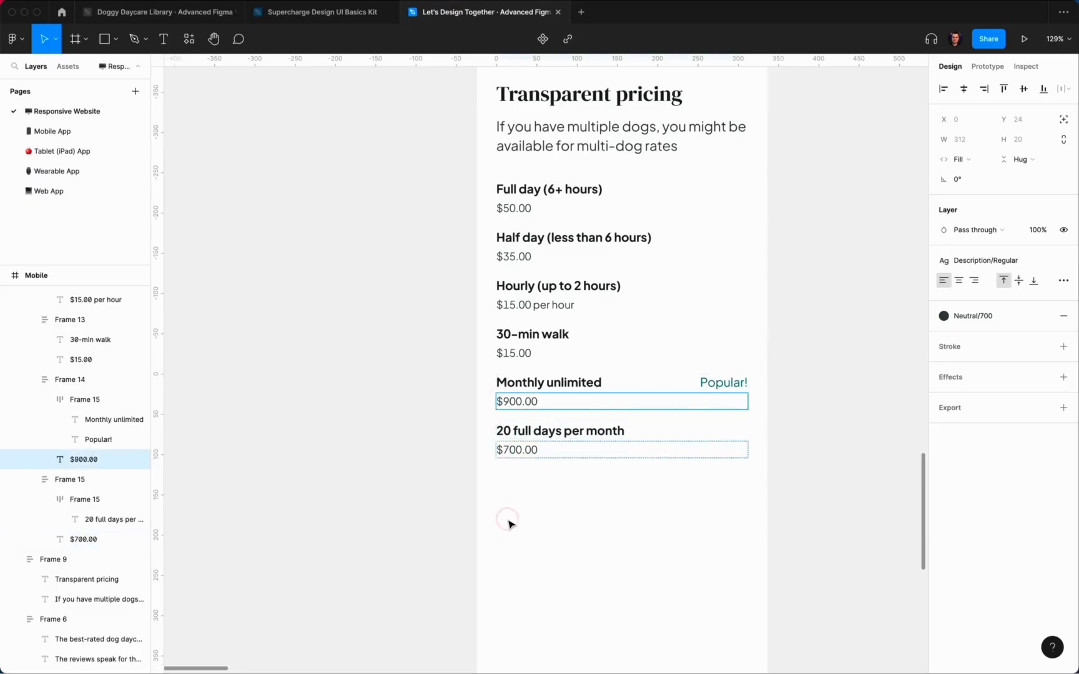
pyautogui.scroll(-5, 509, 523)
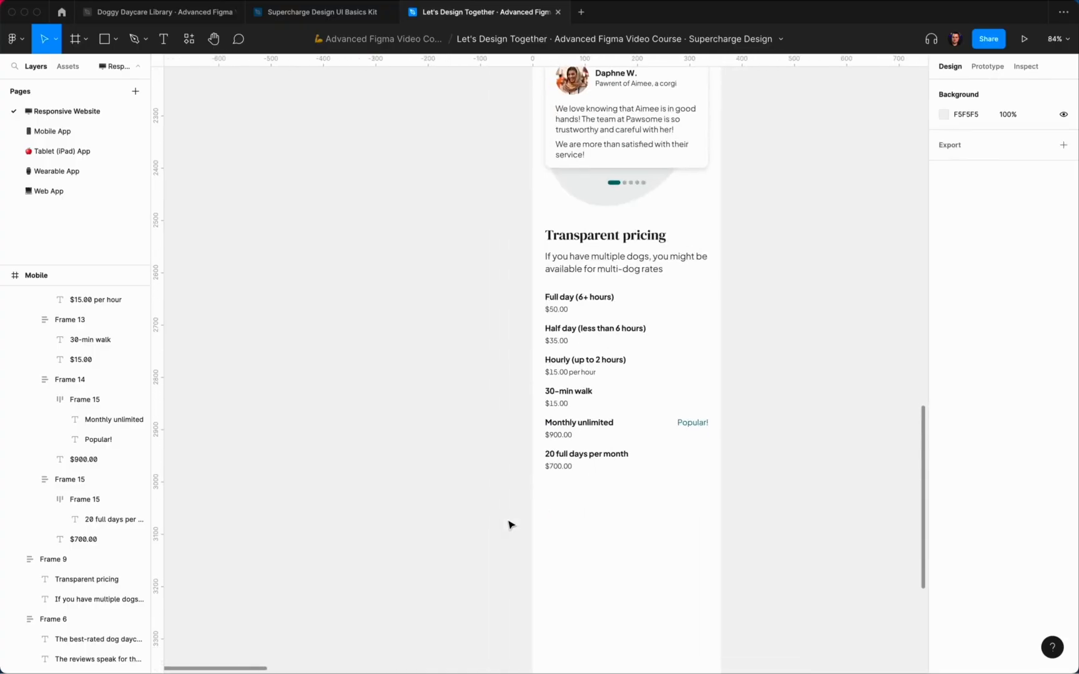
pyautogui.keyDown('super'); pyautogui.click(692, 423); pyautogui.keyUp('super')
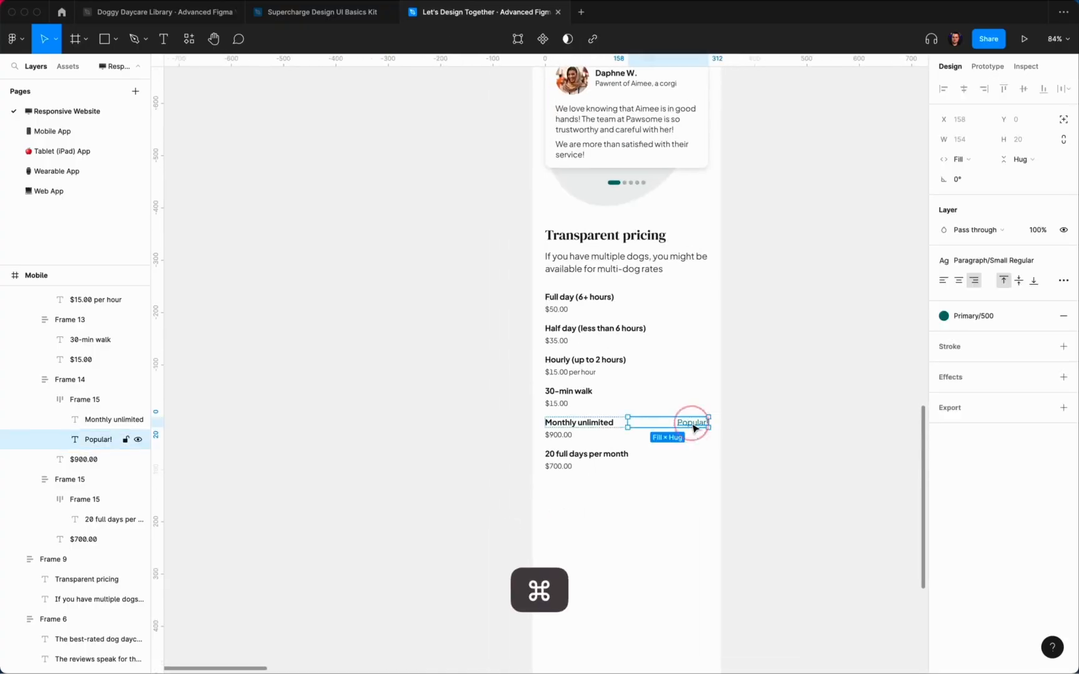
pyautogui.click(863, 381)
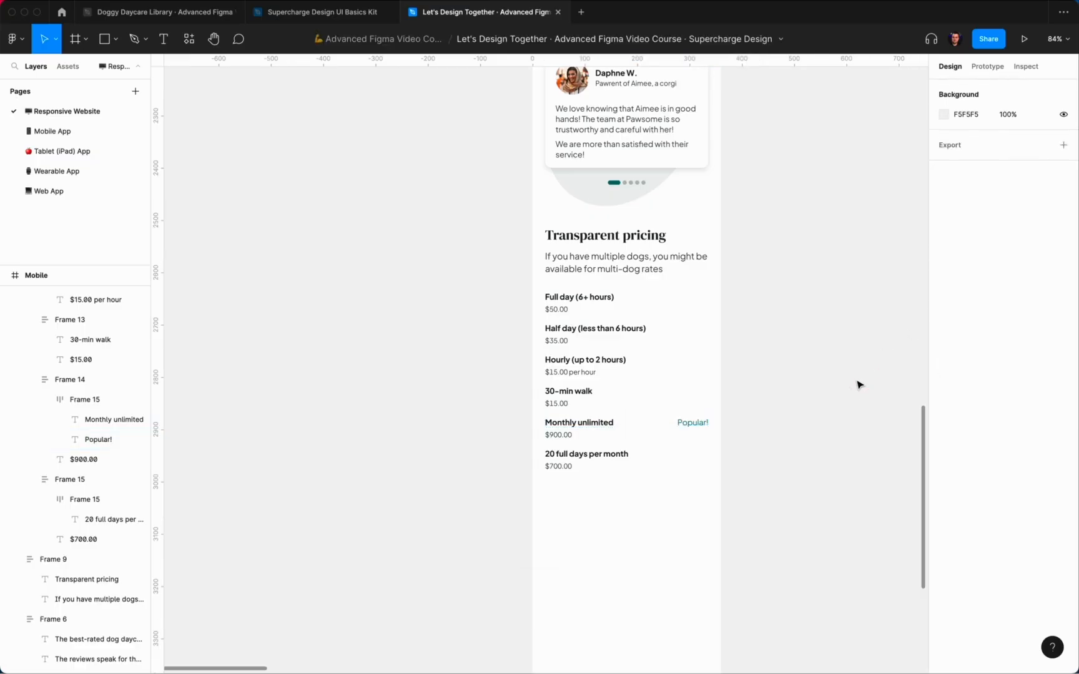
pyautogui.scroll(-4, 861, 384)
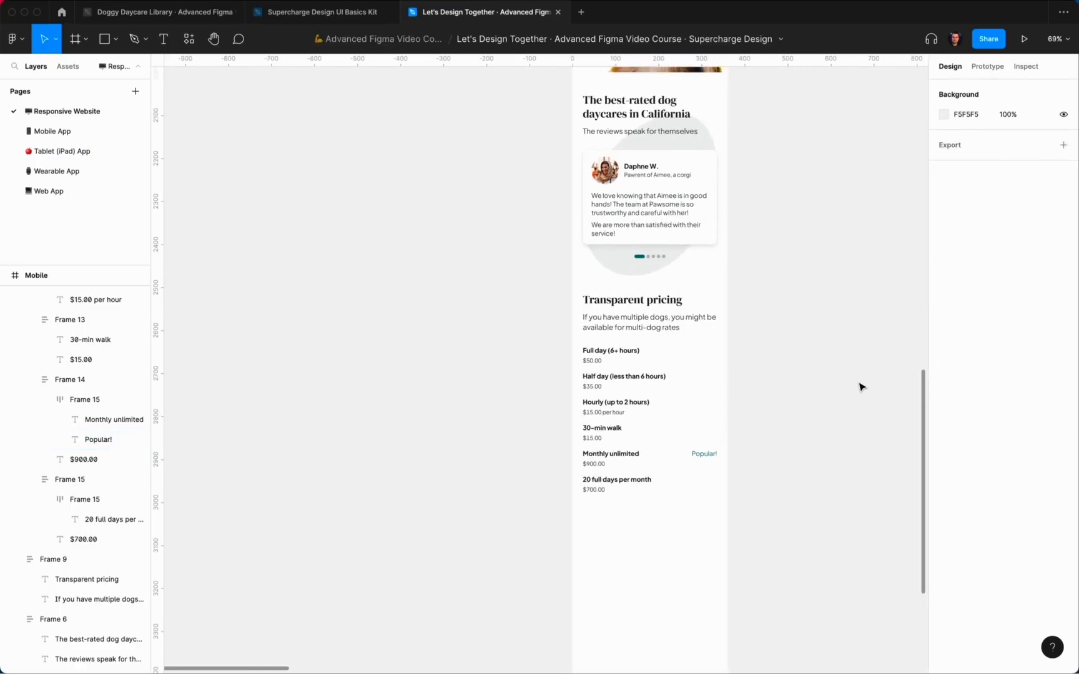
# Step: Color the Monthly unlimited title dark teal and its $900.00 price lighter teal
pyautogui.scroll(-2, 662, 400)
pyautogui.scroll(5, 662, 392)
pyautogui.keyDown('super'); pyautogui.click(652, 391); pyautogui.keyUp('super')
pyautogui.click(944, 316)
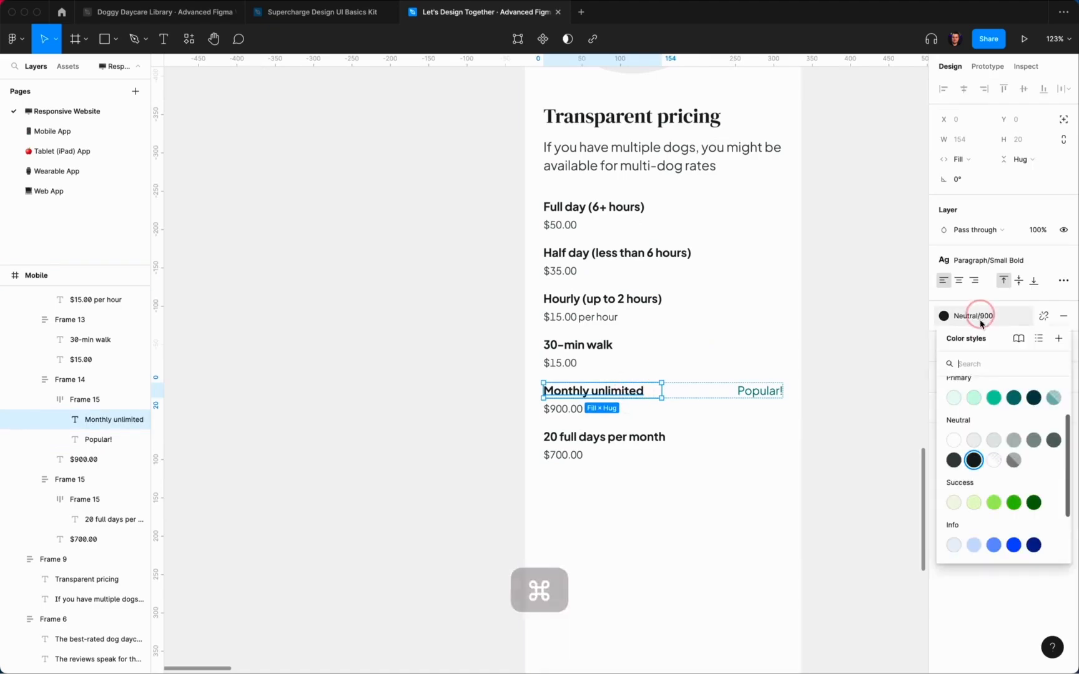
pyautogui.click(1014, 398)
pyautogui.keyDown('super'); pyautogui.click(564, 409); pyautogui.keyUp('super')
pyautogui.click(944, 316)
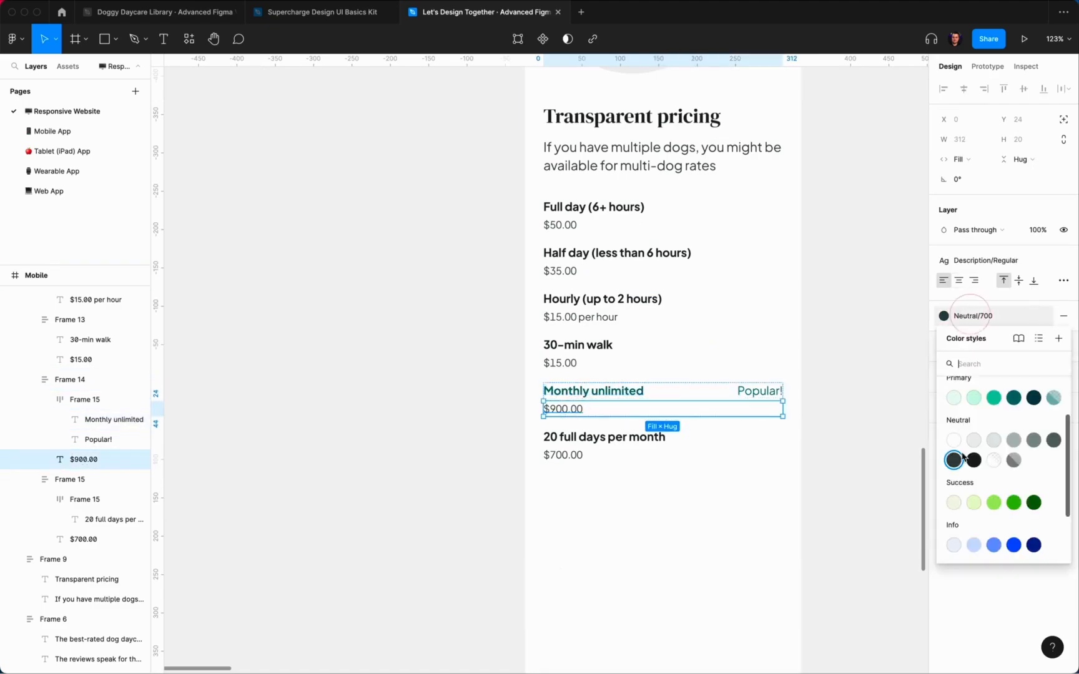
pyautogui.click(994, 399)
pyautogui.click(831, 525)
# Step: Set the Monthly unlimited row's vertical padding to 8
pyautogui.scroll(3, 831, 525)
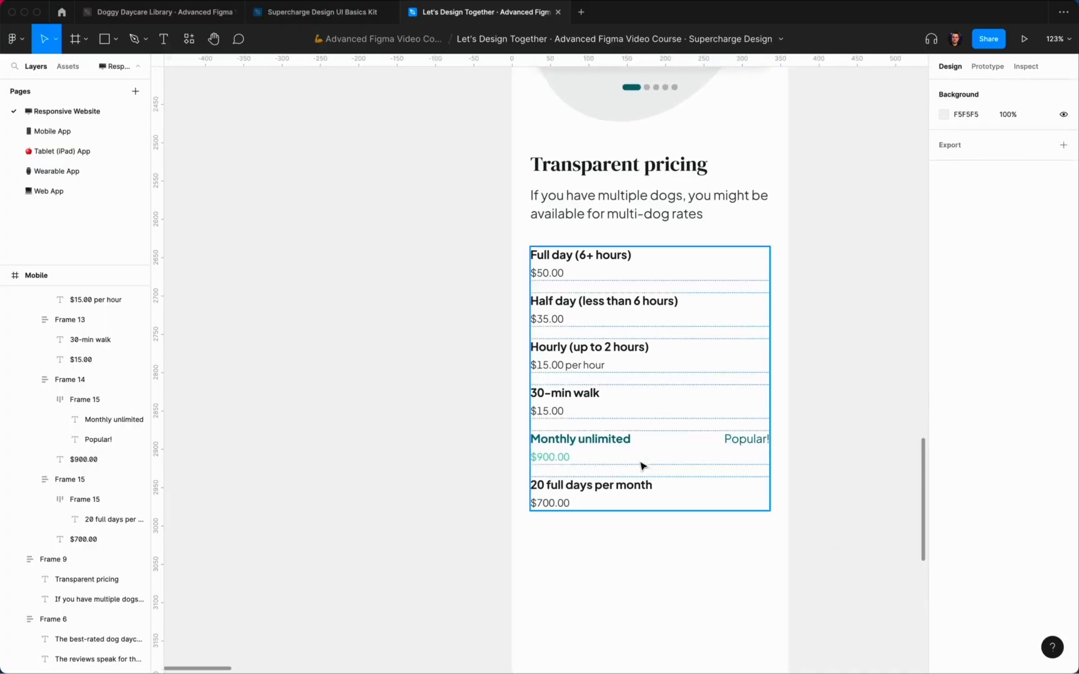
pyautogui.doubleClick(628, 454)
pyautogui.click(1021, 315)
pyautogui.write('8')
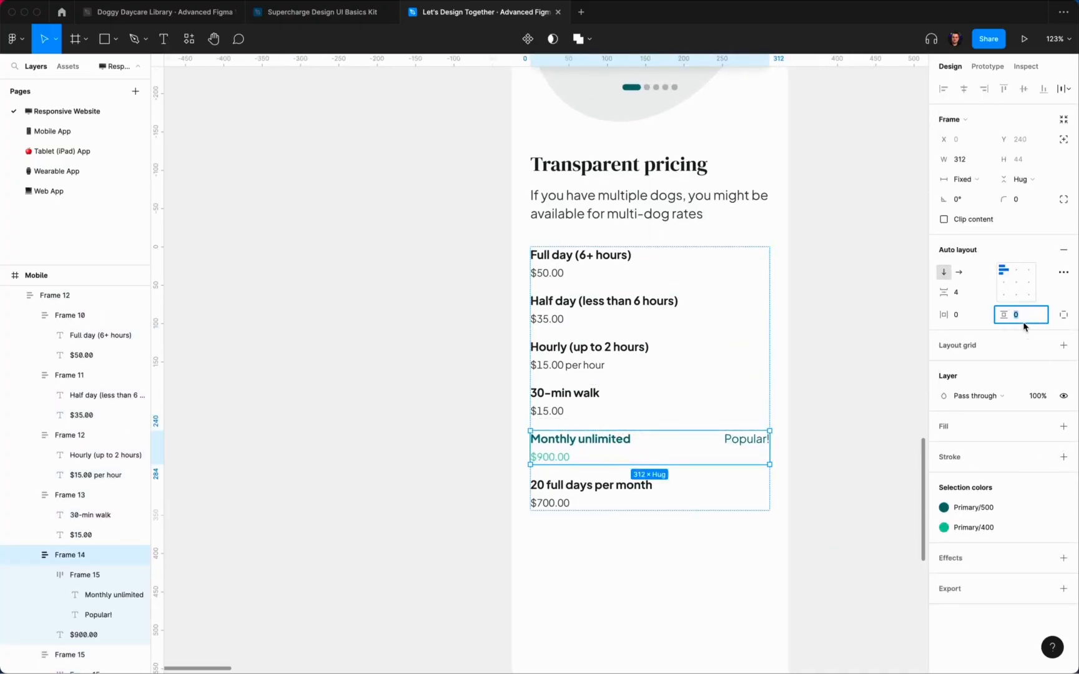
pyautogui.press('Return')
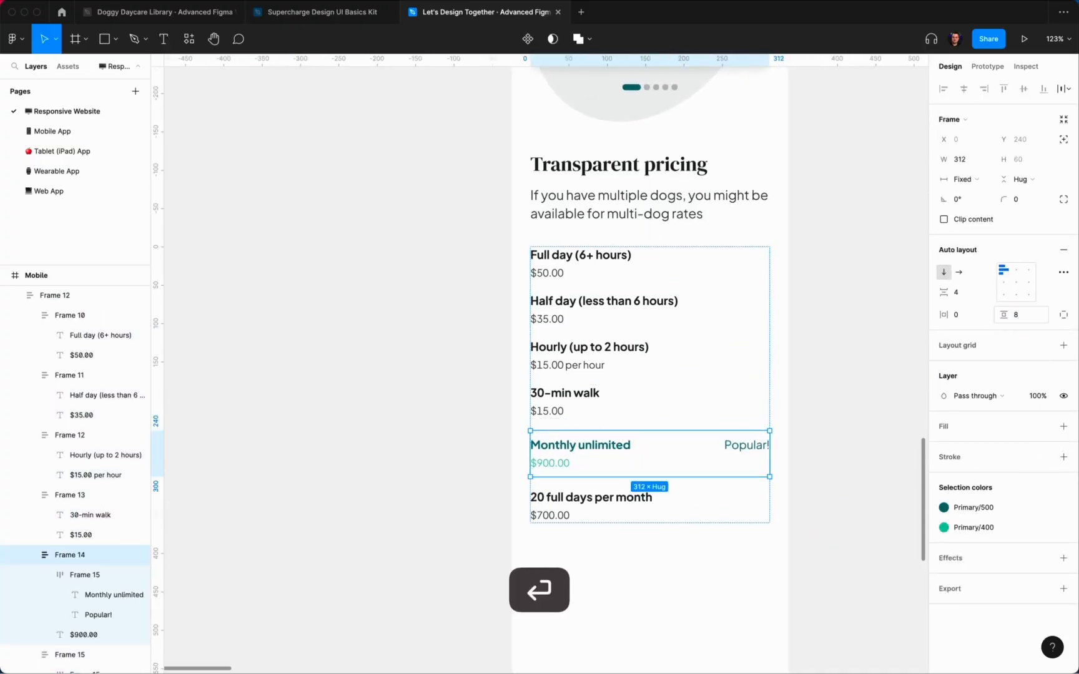
# Step: Add a per-side border to the row with the side borders set to 0
pyautogui.click(1064, 457)
pyautogui.click(1043, 497)
pyautogui.click(1037, 607)
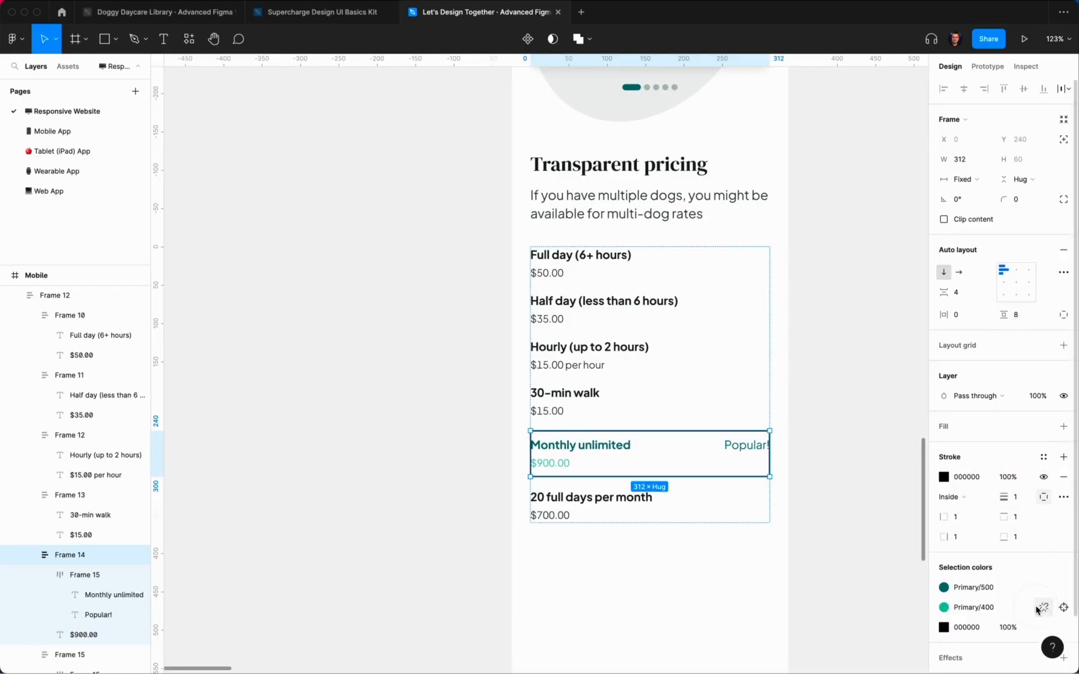
pyautogui.click(968, 517)
pyautogui.write('0')
pyautogui.click(967, 536)
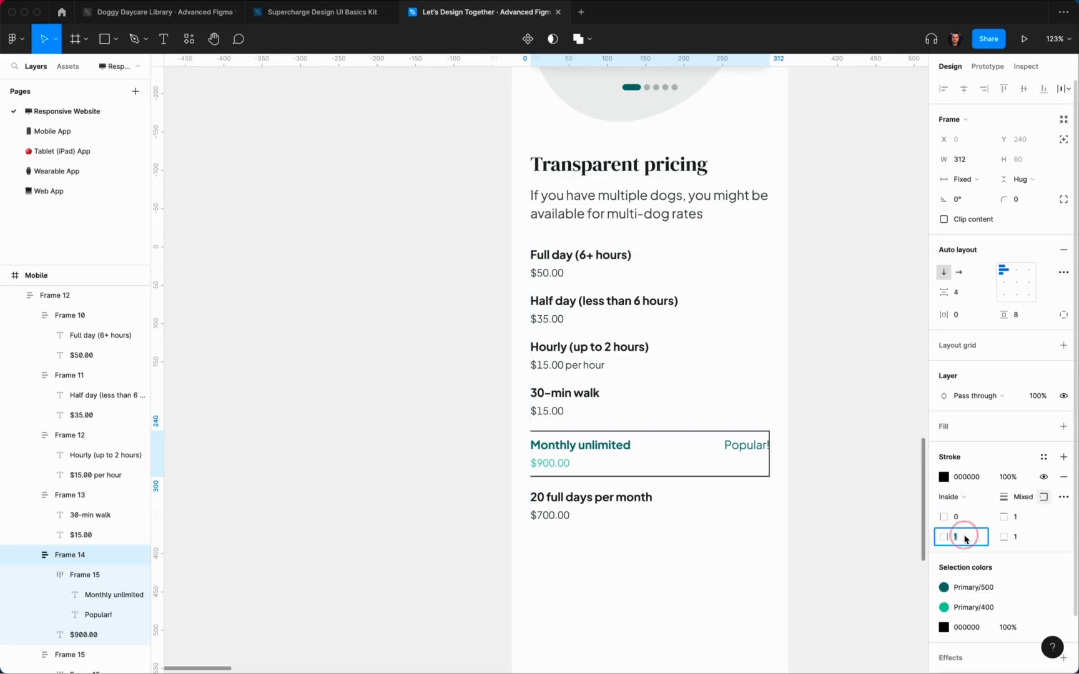
pyautogui.write('0')
pyautogui.press('Return')
# Step: Color the border Primary/500 teal and make the top and bottom lines 0.33 thick
pyautogui.click(1044, 457)
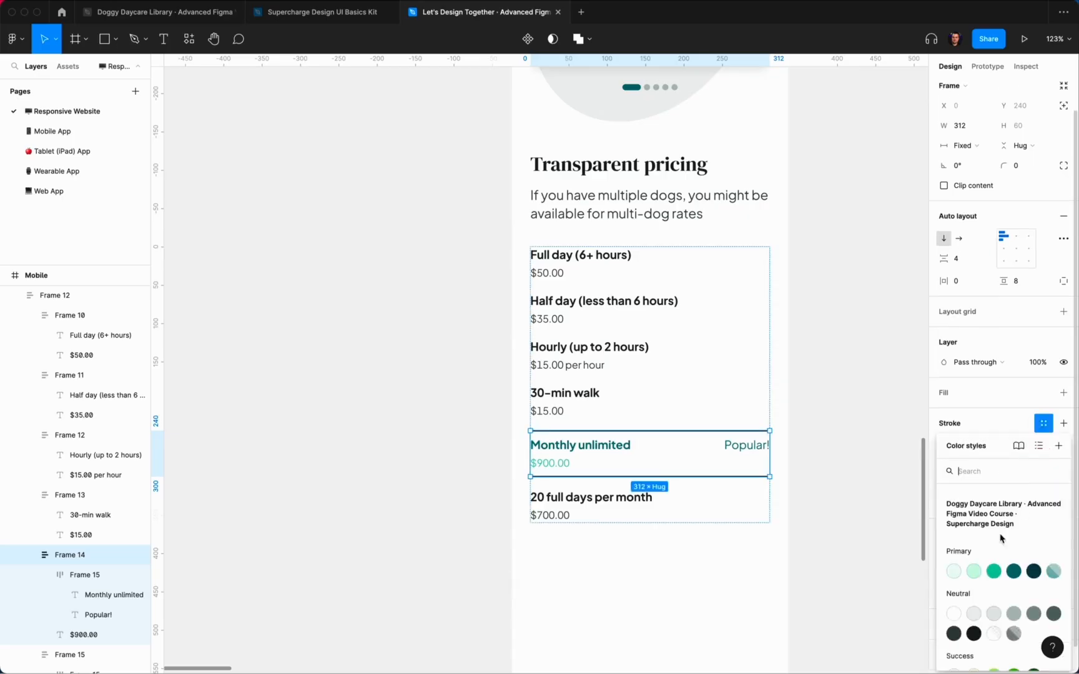
pyautogui.click(974, 570)
pyautogui.click(944, 423)
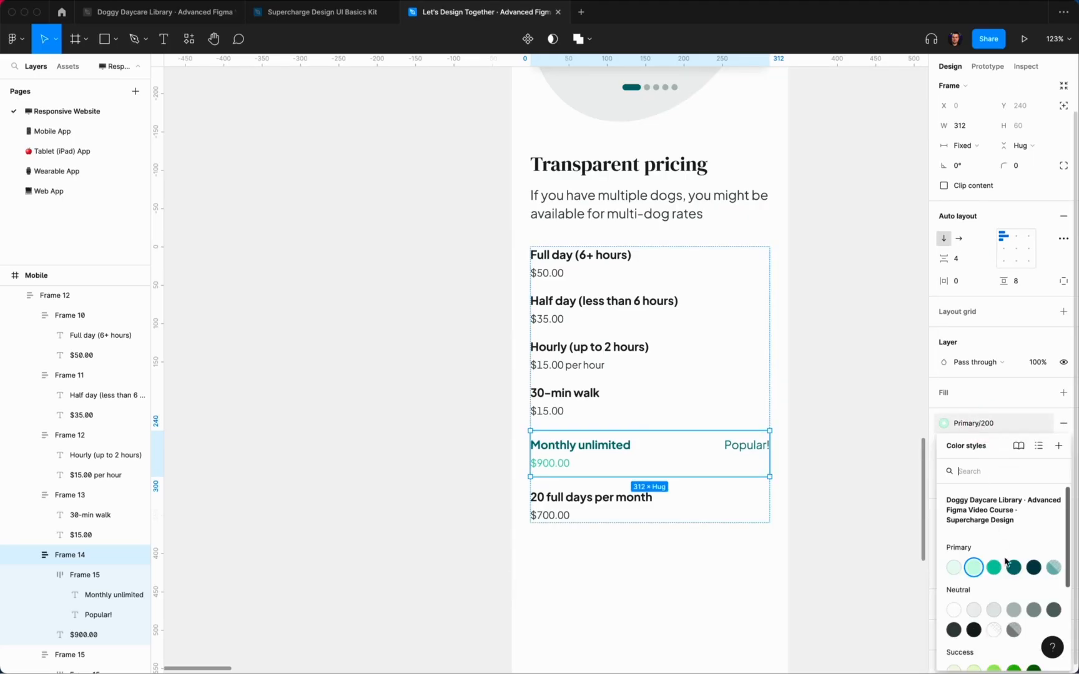
pyautogui.click(1014, 567)
pyautogui.click(1021, 476)
pyautogui.write('0')
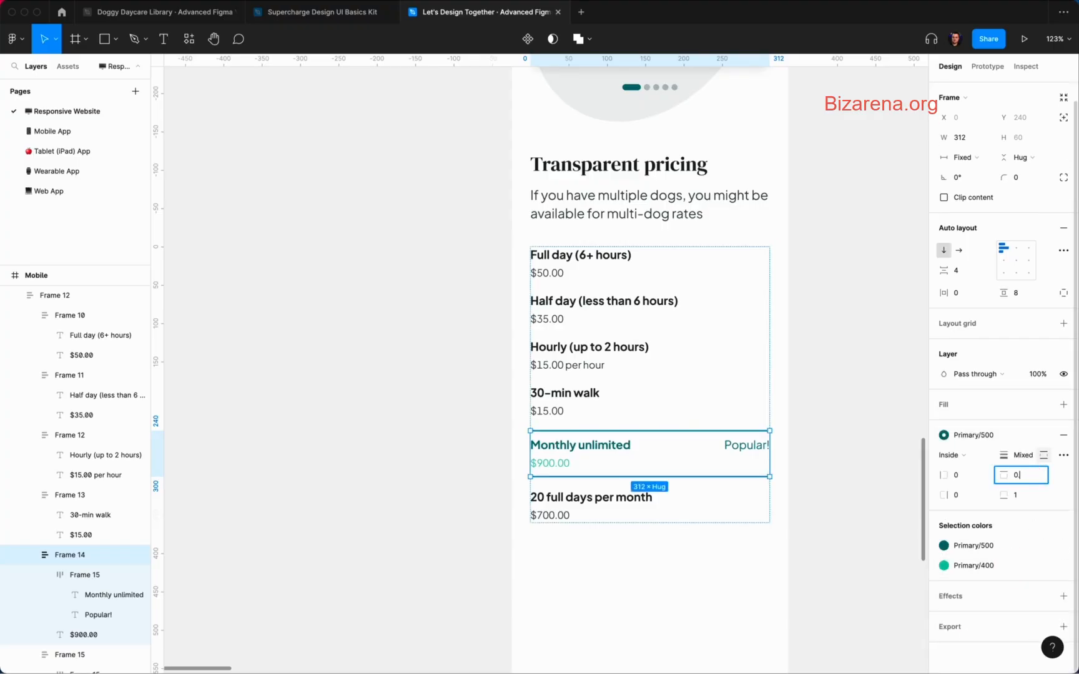
pyautogui.write('.33')
pyautogui.press('Tab')
pyautogui.write('0.33')
pyautogui.press('Return')
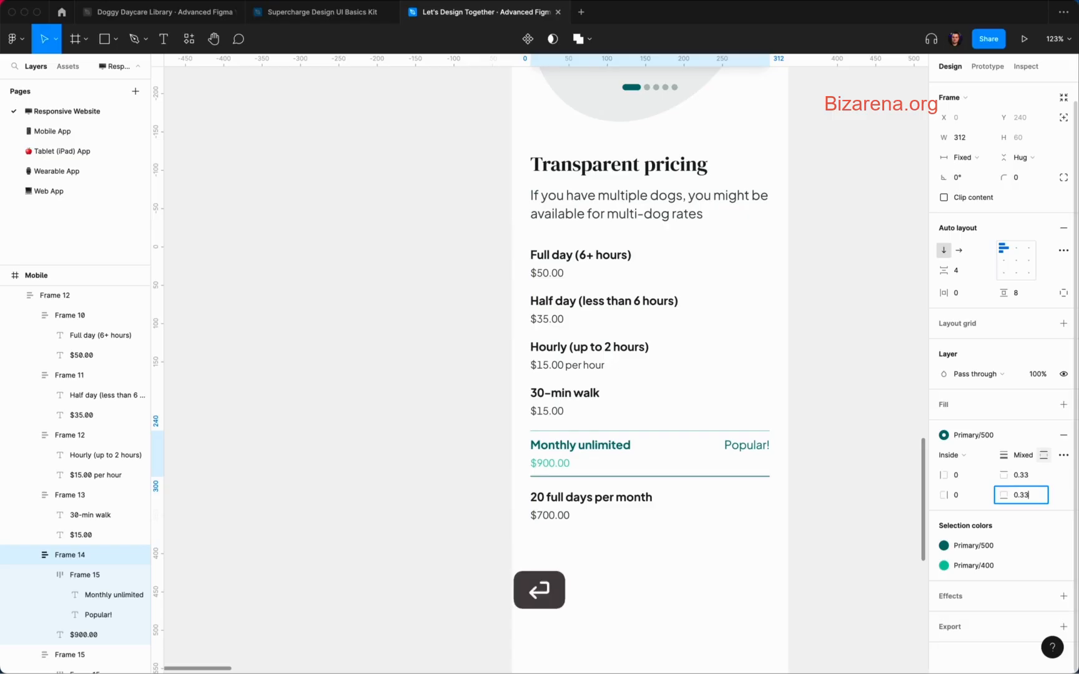
# Step: Change the Monthly unlimited row's bottom padding to 12
pyautogui.click(863, 515)
pyautogui.click(658, 458)
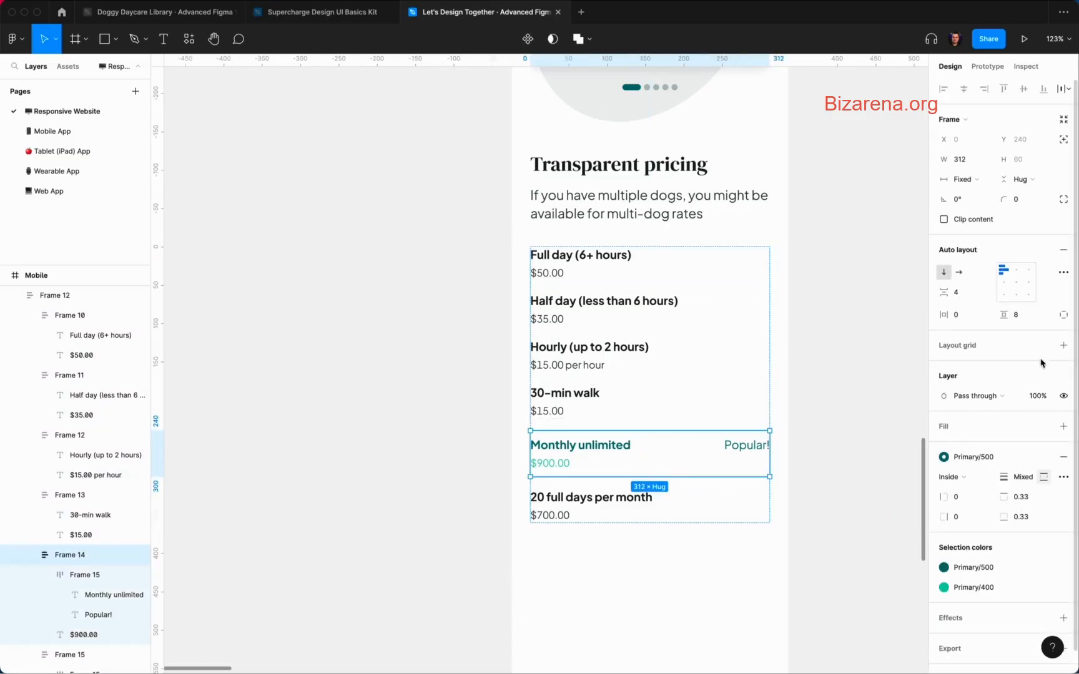
pyautogui.click(1023, 316)
pyautogui.write('1')
pyautogui.press('Return')
pyautogui.click(860, 373)
# Step: Switch the divider line color to the Neutral/300 grey style
pyautogui.scroll(2, 860, 374)
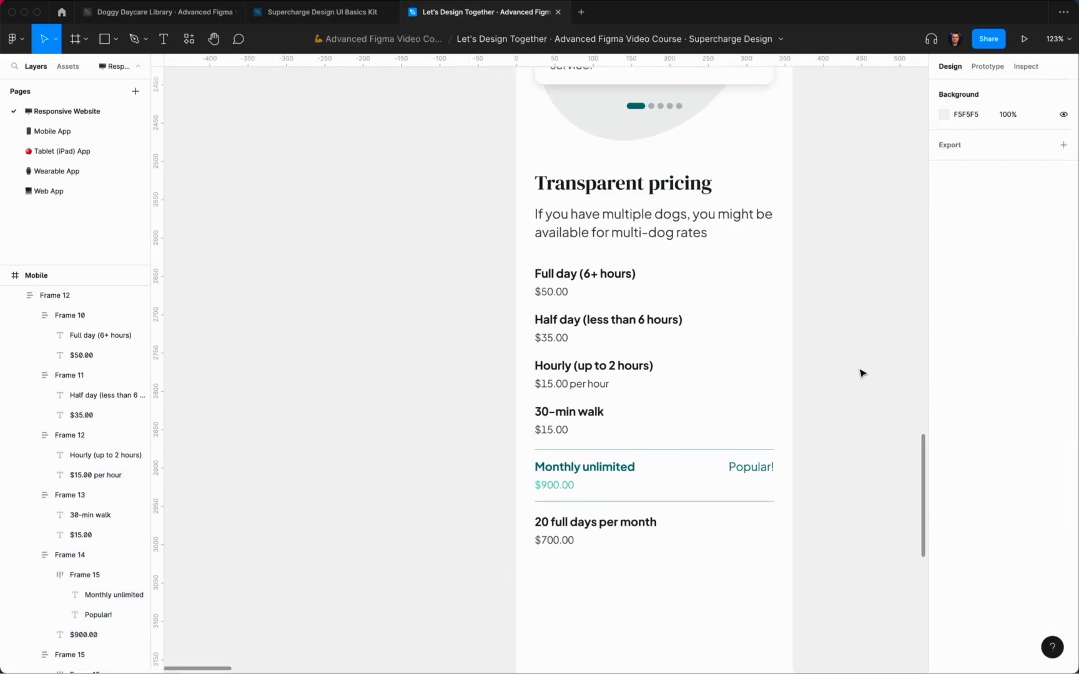
pyautogui.click(731, 492)
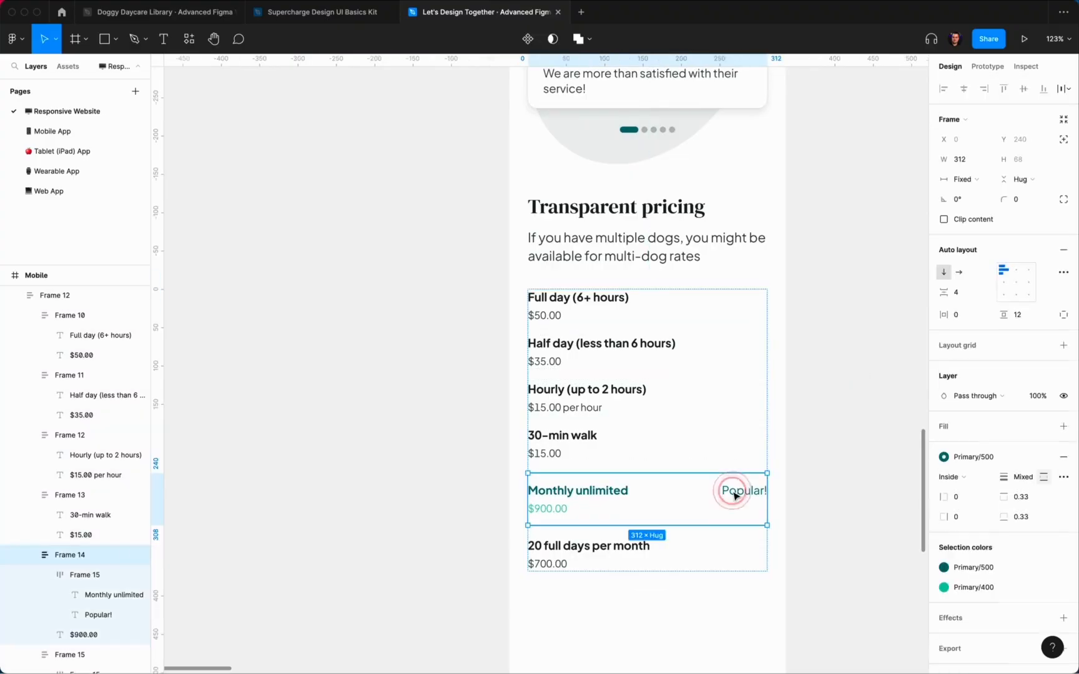
pyautogui.click(985, 455)
pyautogui.click(1002, 611)
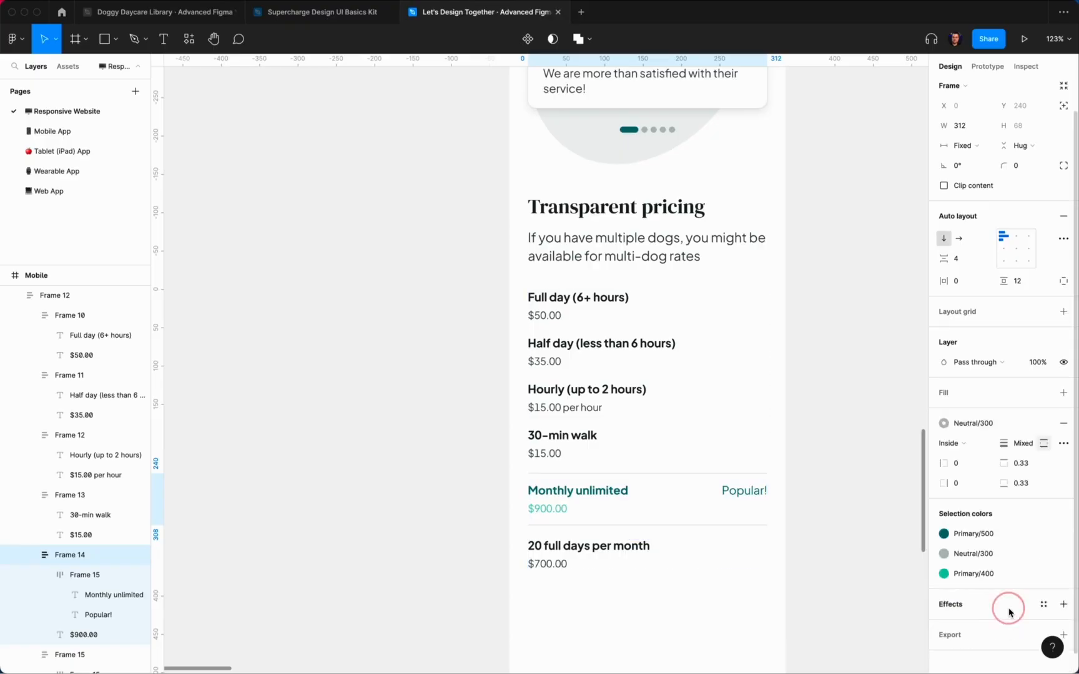
pyautogui.click(856, 435)
pyautogui.scroll(-2, 859, 439)
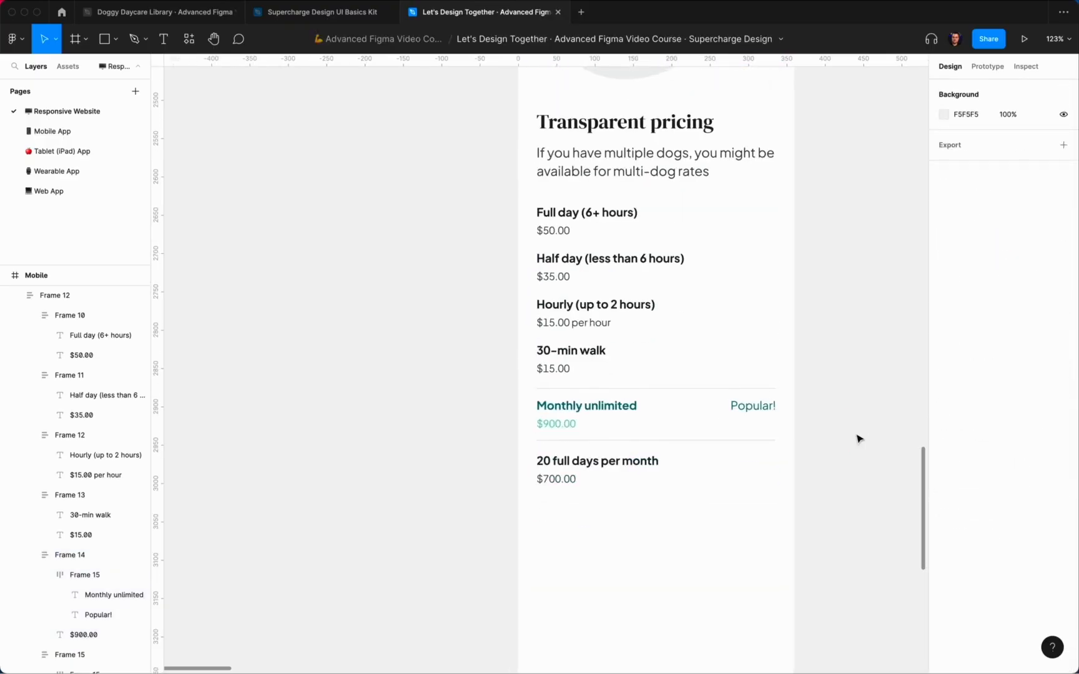
pyautogui.scroll(1, 859, 439)
pyautogui.scroll(-3, 858, 439)
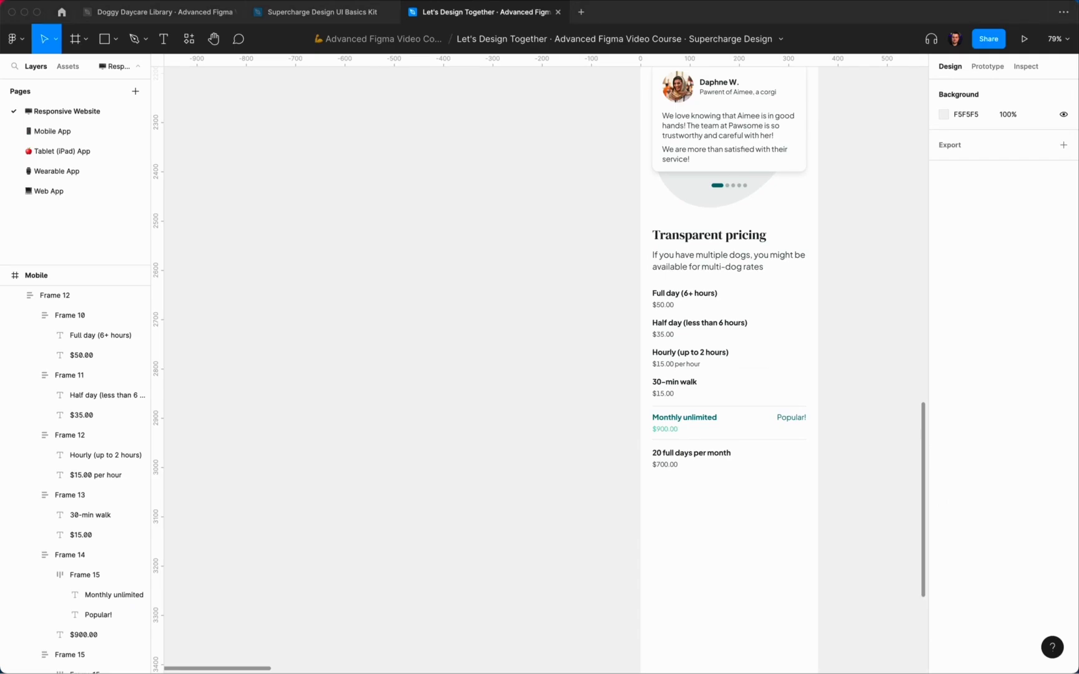
# Step: Duplicate the best-rated dog daycares heading block and position the copy just below the pricing list
pyautogui.scroll(-5, 847, 238)
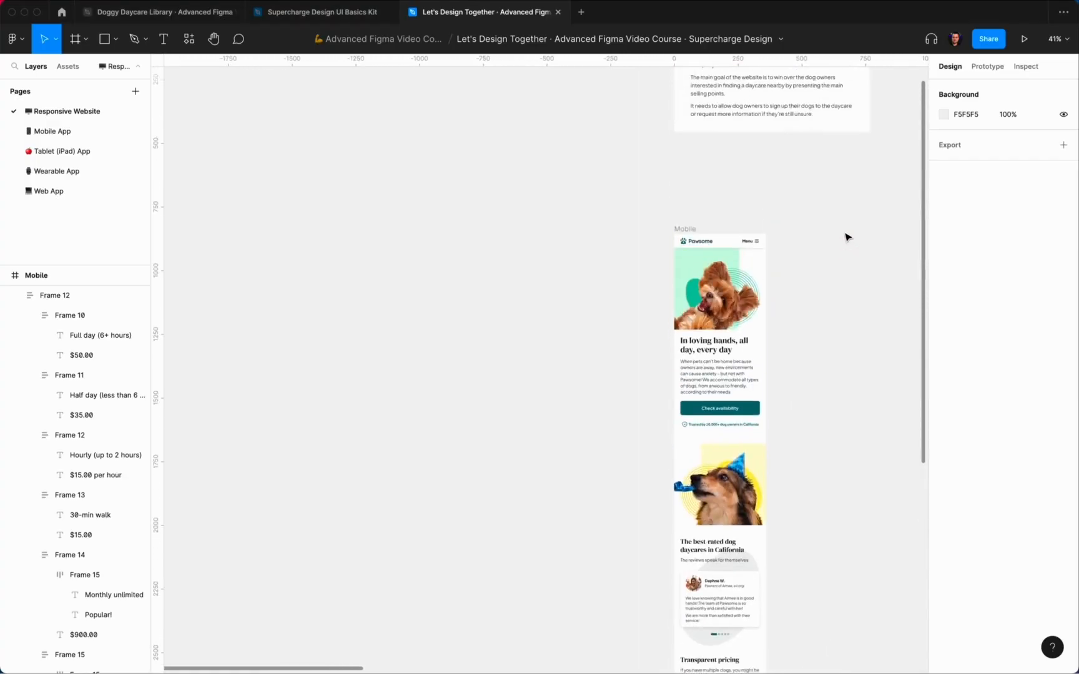
pyautogui.click(703, 170)
pyautogui.press('super+d')
pyautogui.moveTo(702, 170); pyautogui.dragTo(713, 440)
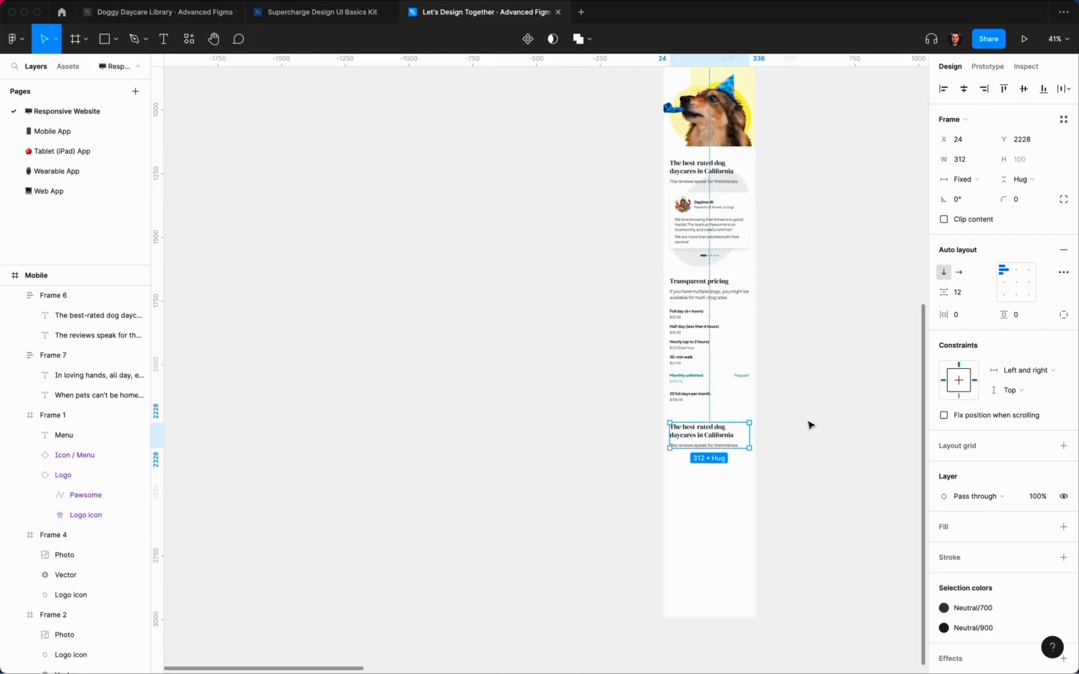
pyautogui.click(774, 407)
pyautogui.scroll(5, 775, 407)
pyautogui.click(751, 475)
pyautogui.press('alt')
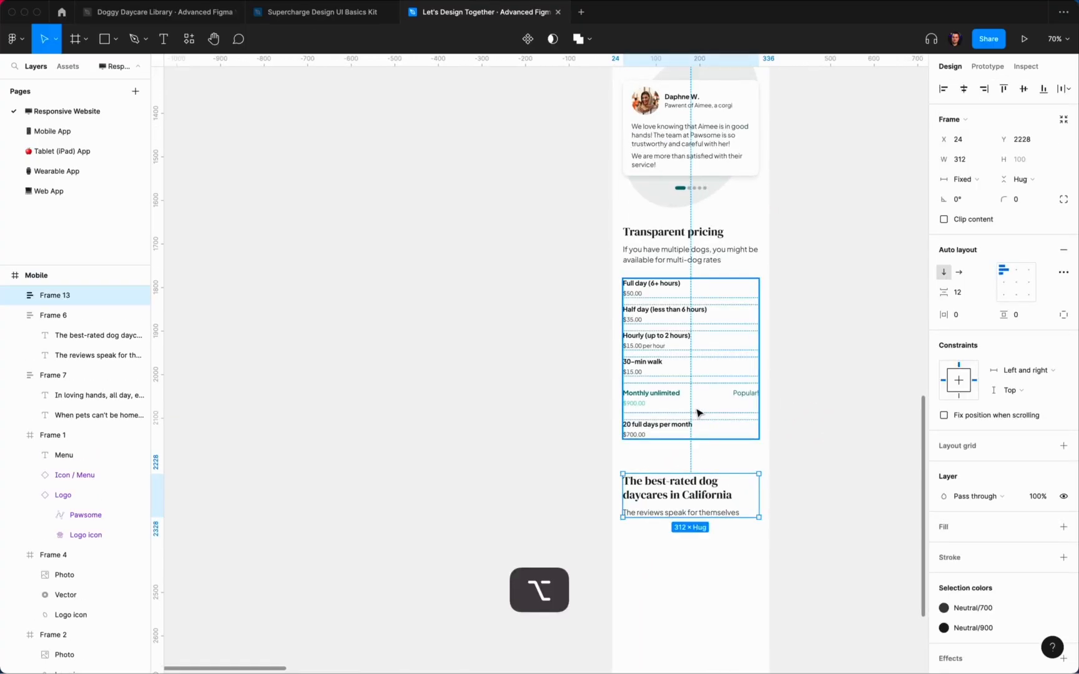
pyautogui.hotkey('shift', 'Up')
pyautogui.click(848, 361)
pyautogui.scroll(10, 848, 361)
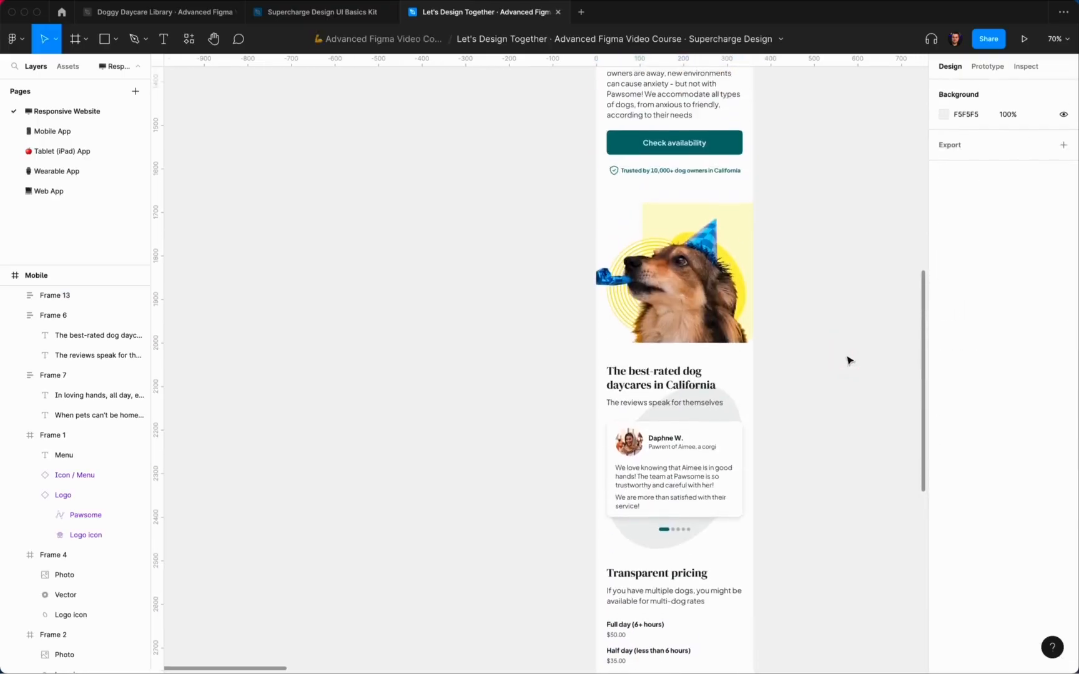
pyautogui.scroll(-10, 848, 361)
# Step: Change the copy's heading to 'What makes us the best?' and subtitle to 'There's more than one reason'
pyautogui.keyDown('super'); pyautogui.doubleClick(671, 306); pyautogui.keyUp('super')
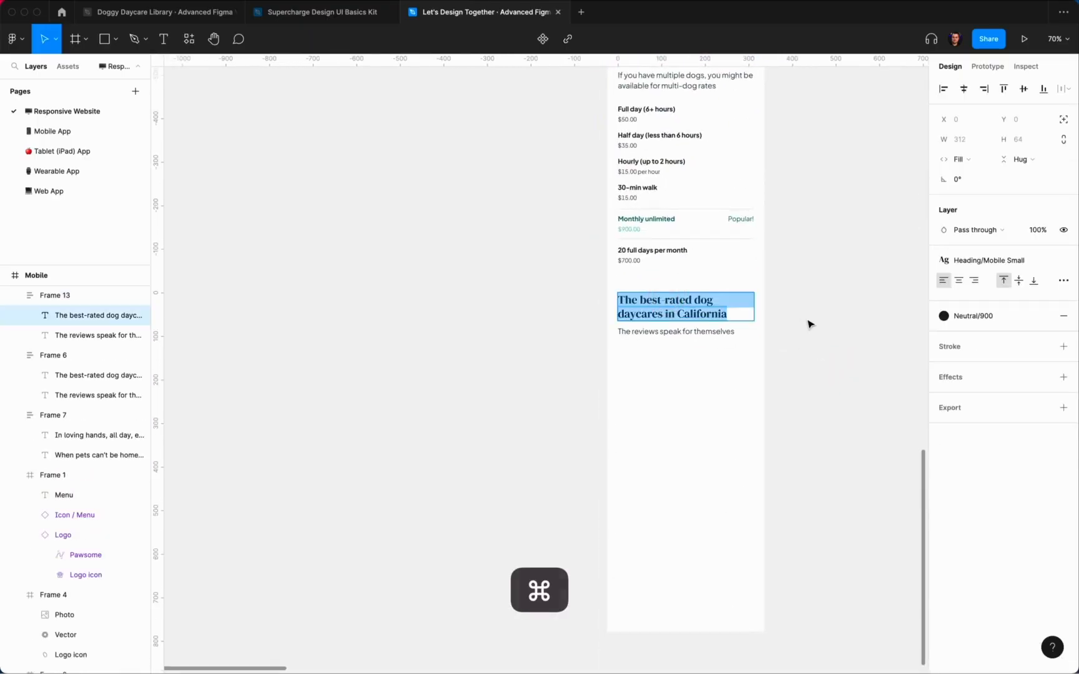
pyautogui.scroll(3, 810, 324)
pyautogui.scroll(-5, 809, 323)
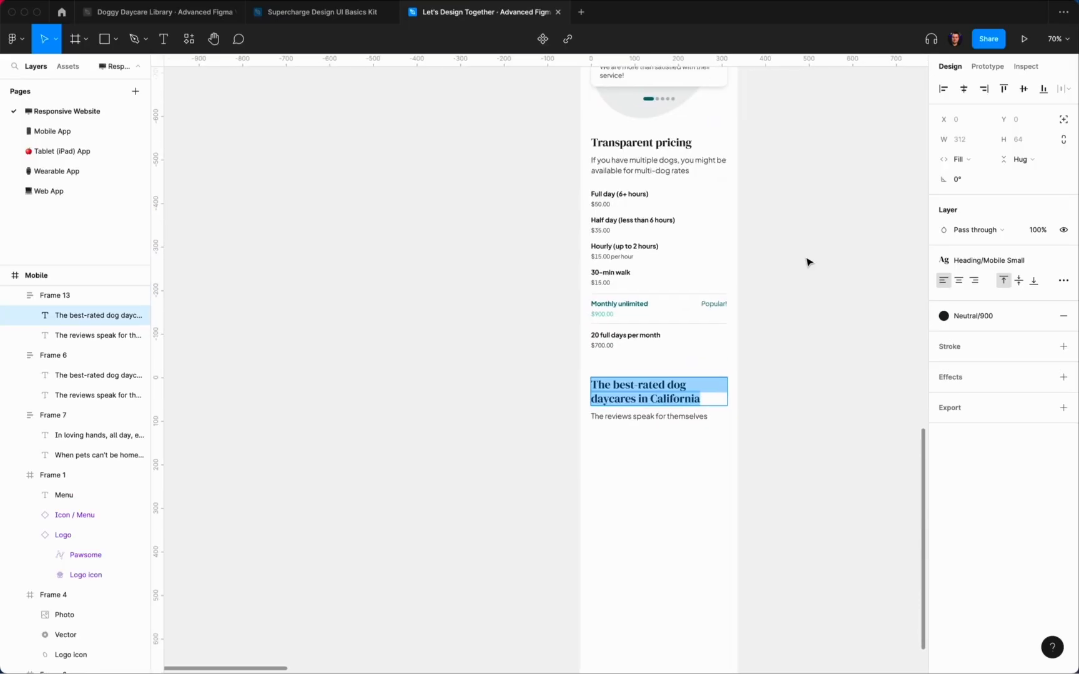
pyautogui.write('What makes us the be')
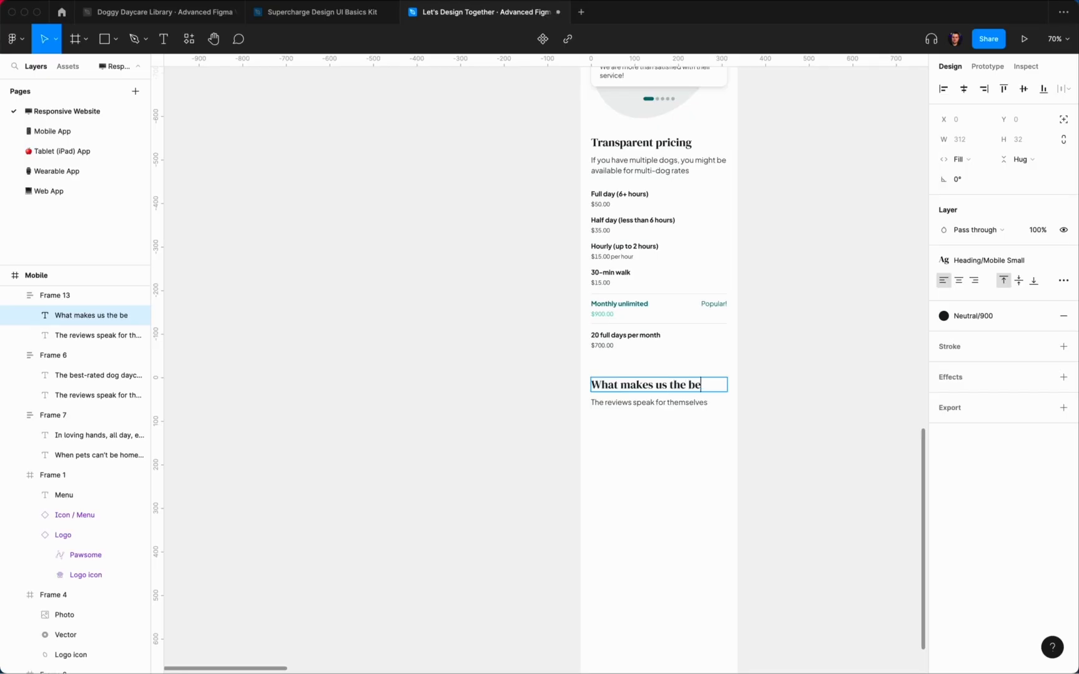
pyautogui.click(752, 444)
pyautogui.scroll(2, 626, 404)
pyautogui.keyDown('super'); pyautogui.doubleClick(666, 405); pyautogui.keyUp('super')
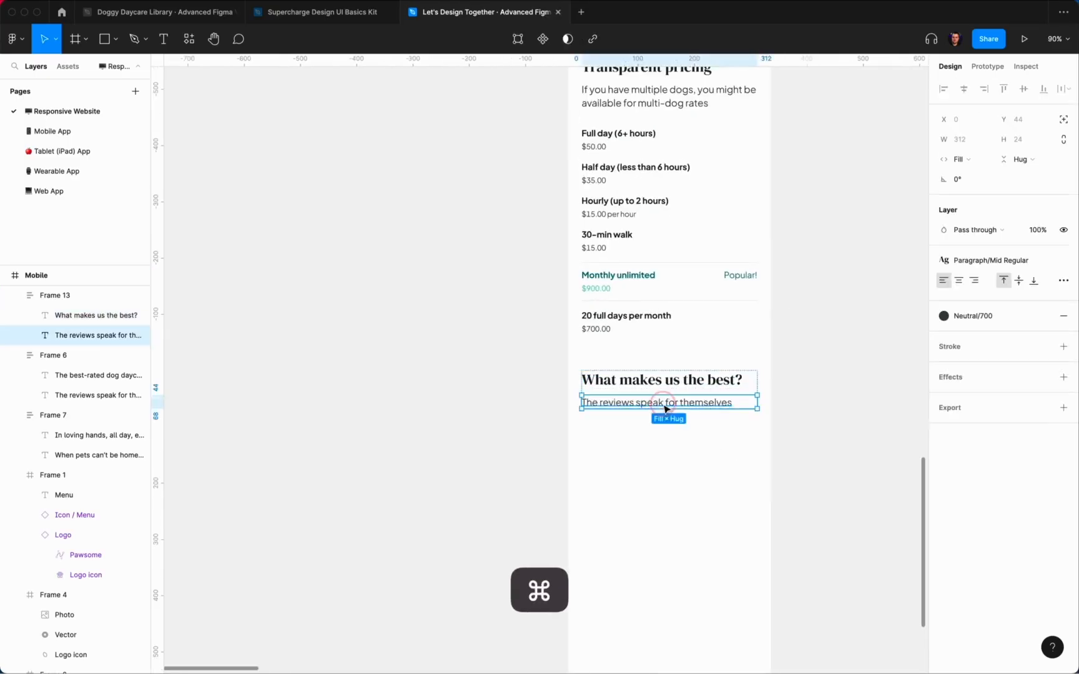
pyautogui.write("There's more than one reason")
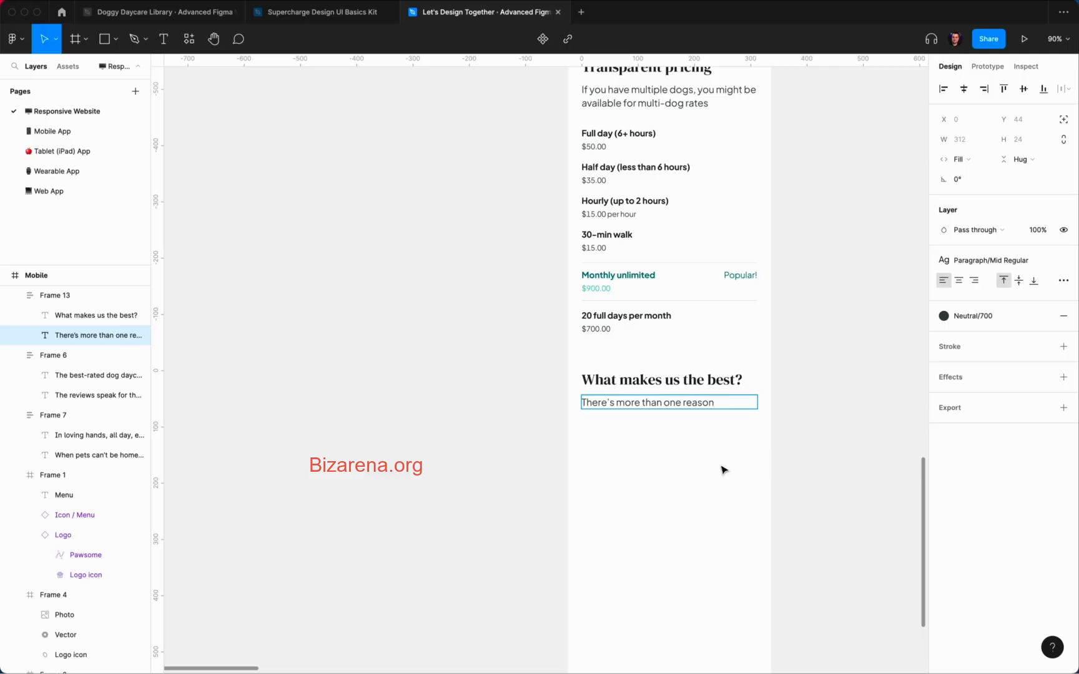
pyautogui.click(722, 470)
pyautogui.scroll(1, 729, 460)
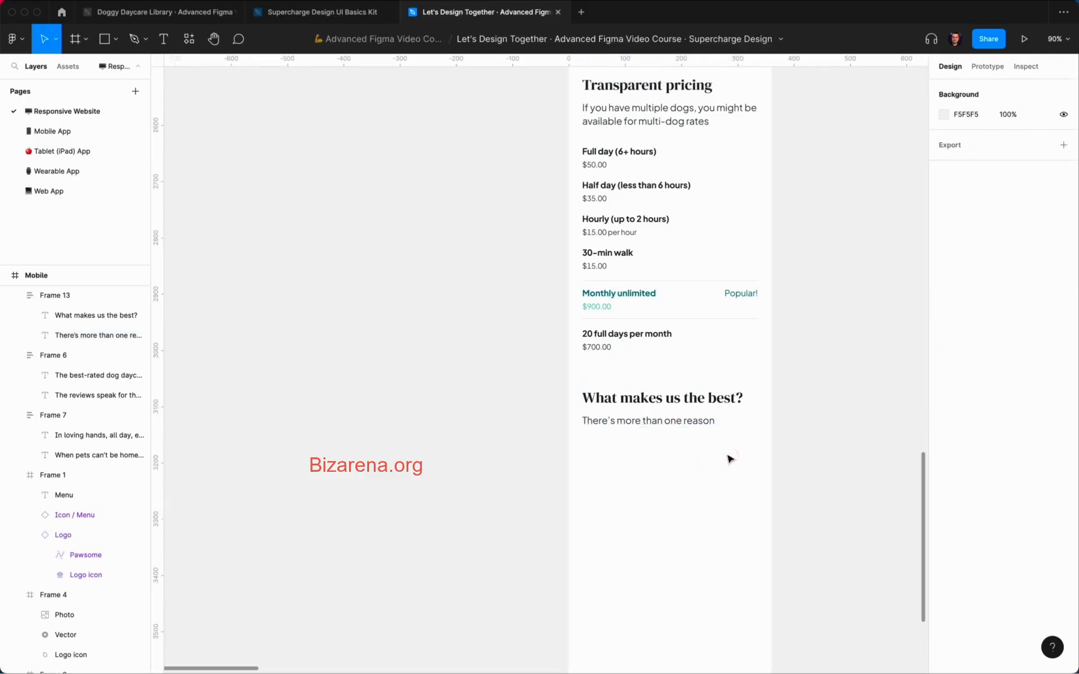
pyautogui.scroll(-1, 728, 458)
pyautogui.doubleClick(614, 149)
# Step: Place a copy of the pricing list under the subtitle and delete its last three rows
pyautogui.click(811, 194)
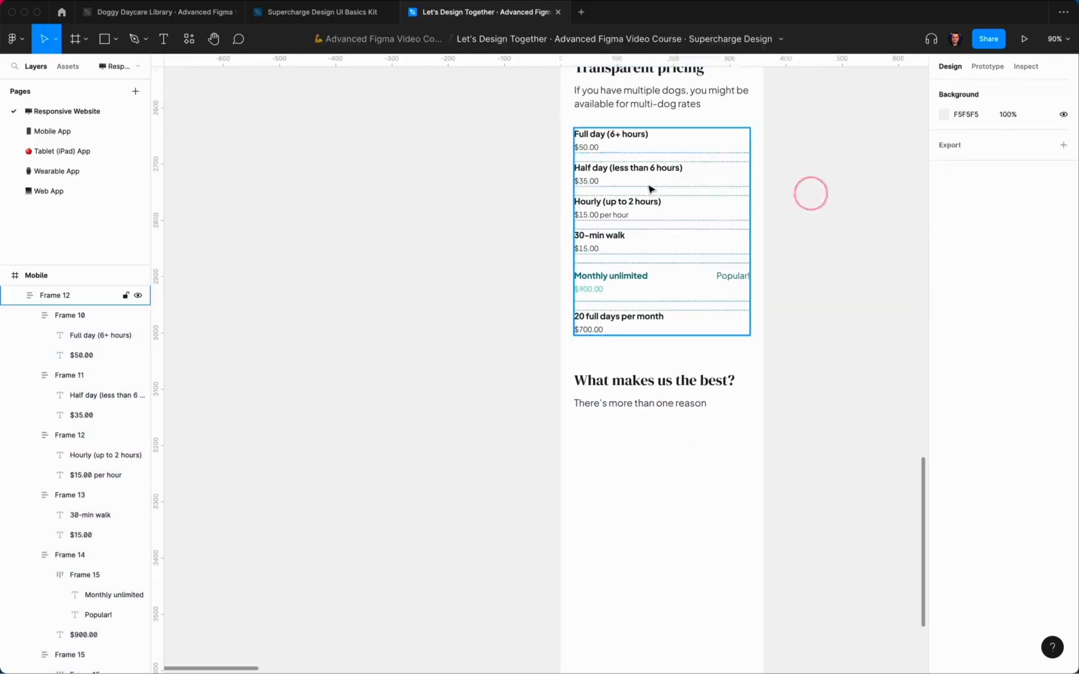
pyautogui.click(648, 184)
pyautogui.keyDown('alt'); pyautogui.moveTo(651, 174); pyautogui.dragTo(650, 470); pyautogui.keyUp('alt')
pyautogui.click(609, 615)
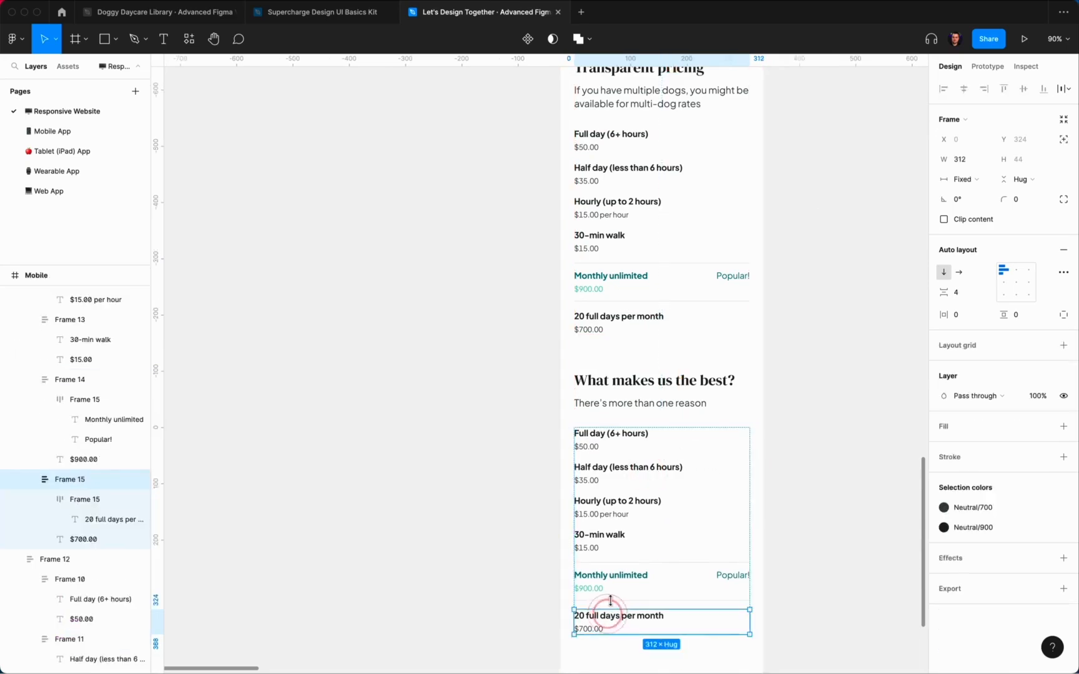
pyautogui.keyDown('shift'); pyautogui.click(611, 578); pyautogui.keyUp('shift')
pyautogui.keyDown('shift'); pyautogui.click(606, 542); pyautogui.keyUp('shift')
pyautogui.press('Delete')
pyautogui.scroll(3, 604, 544)
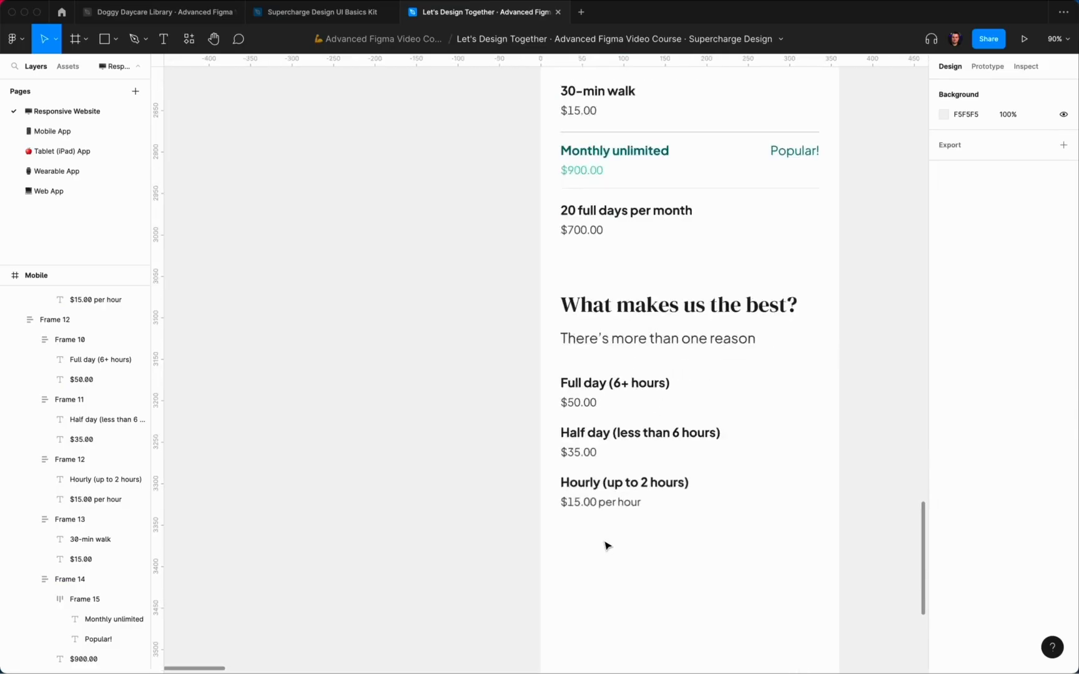
# Step: Retitle the first row 'Trusted and trained professionals' with '20+ amazing dog-loving professional caretakers' below
pyautogui.keyDown('super'); pyautogui.doubleClick(594, 371); pyautogui.keyUp('super')
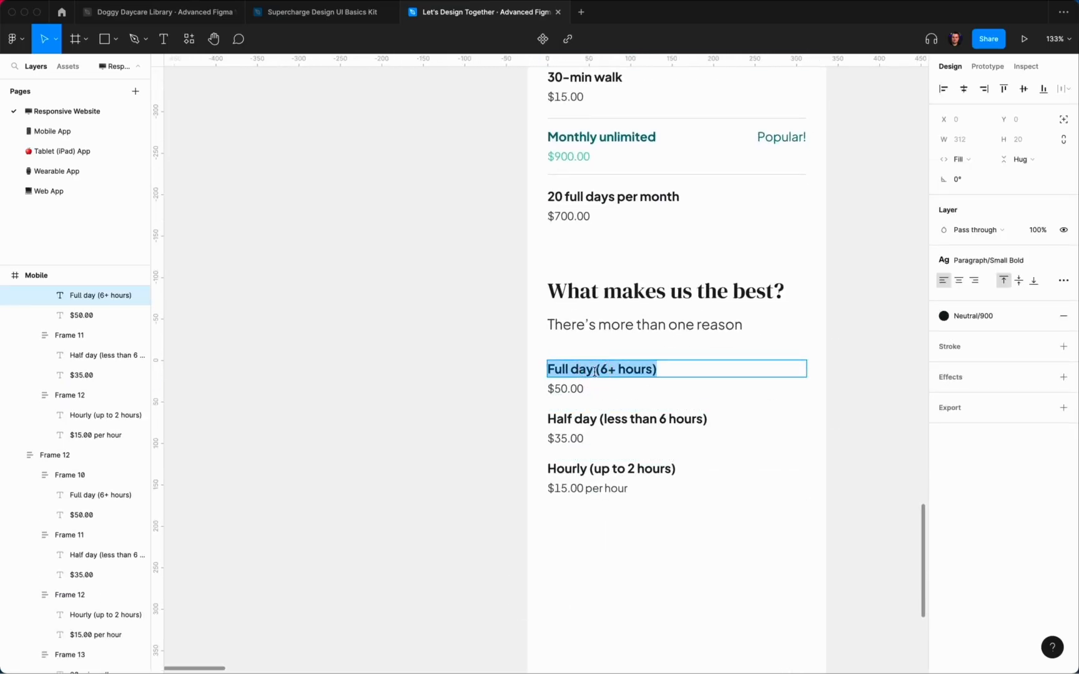
pyautogui.write('Trusted and traipr')
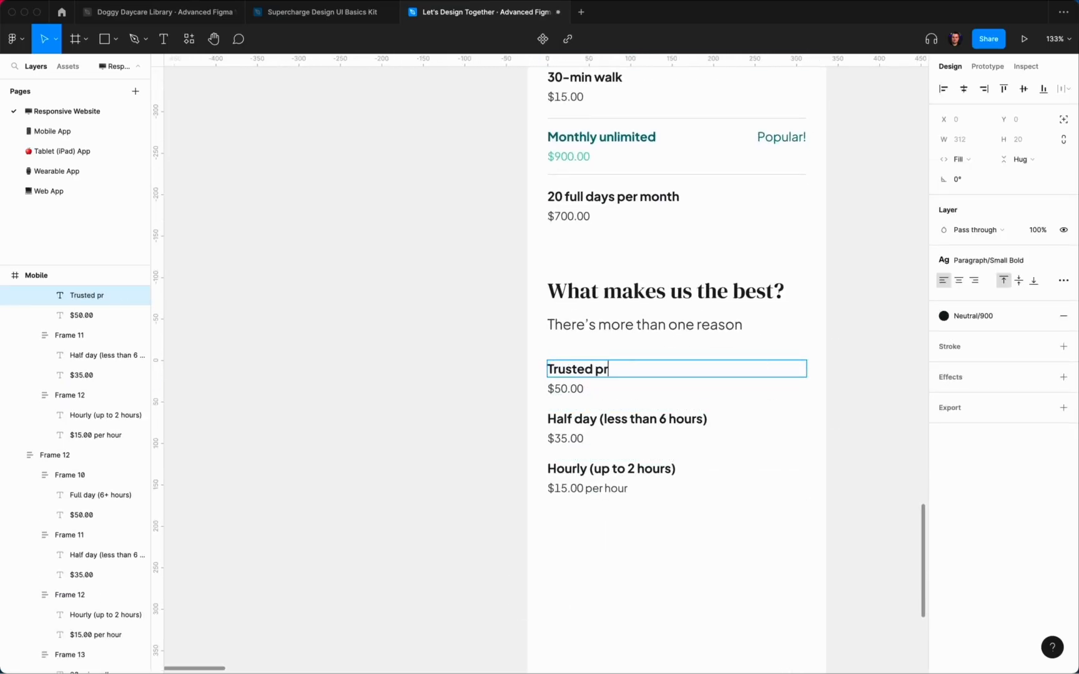
pyautogui.write('ofessionals')
pyautogui.click(595, 369)
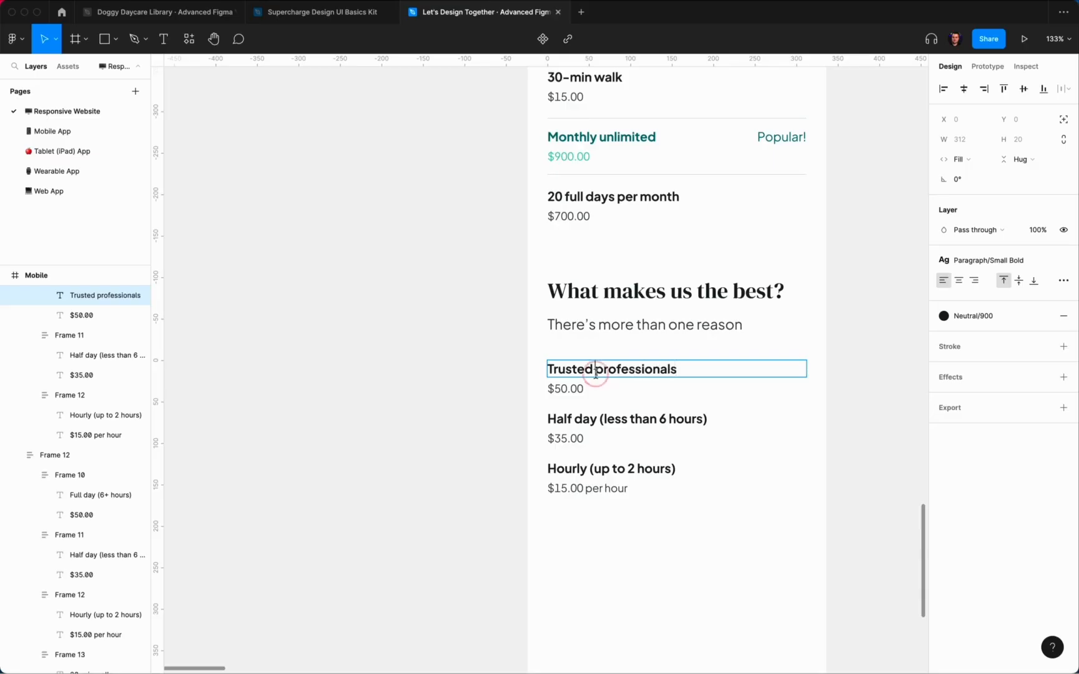
pyautogui.write('and trained')
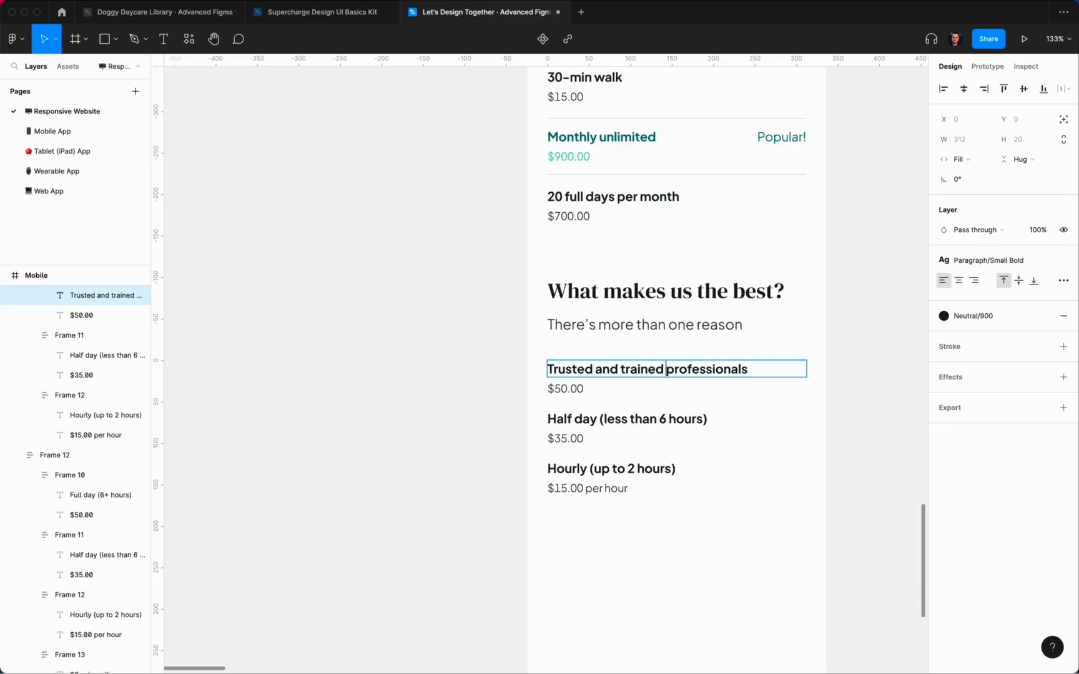
pyautogui.press('Escape')
pyautogui.press('Tab')
pyautogui.press('Return')
pyautogui.press('cmd+a')
pyautogui.write('20+ ama')
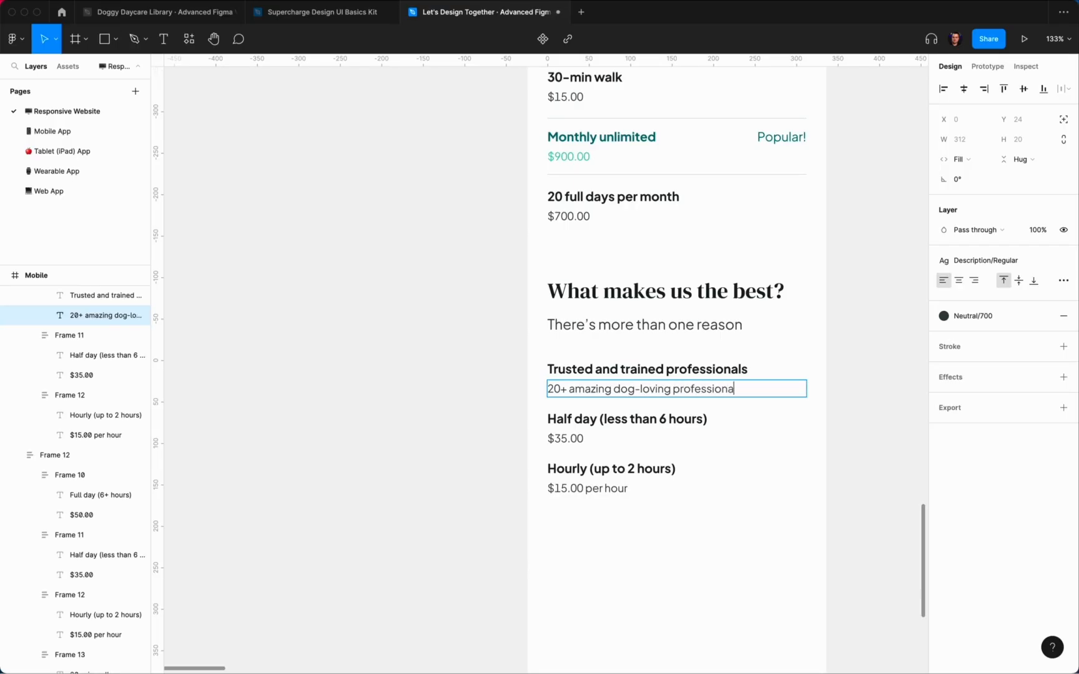
pyautogui.press('Escape')
pyautogui.press('Tab')
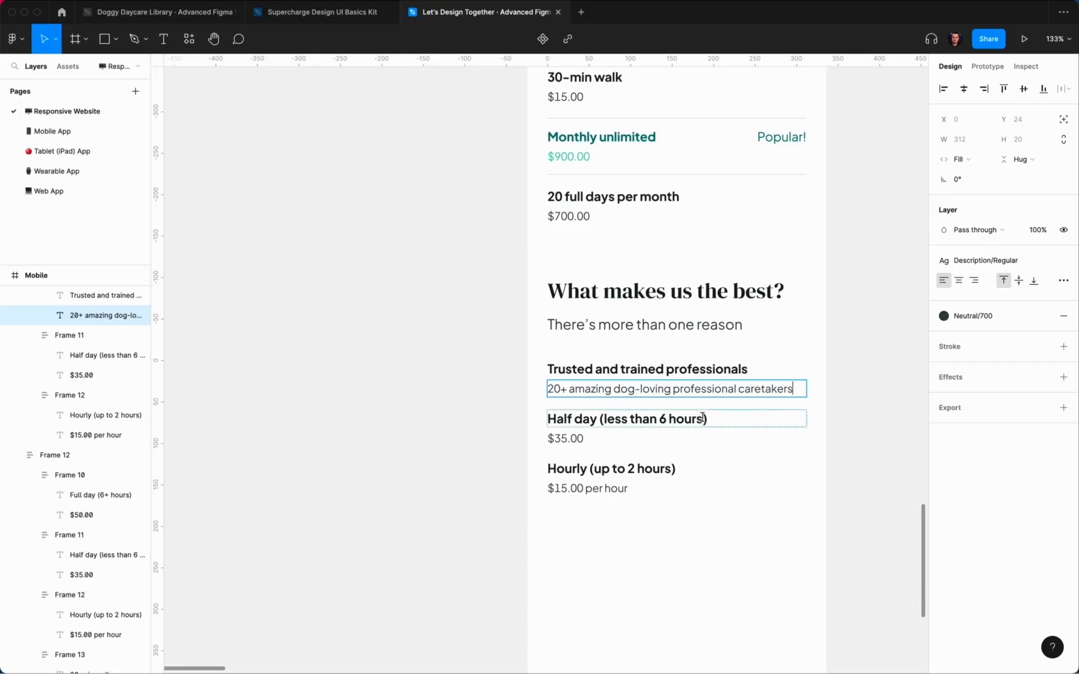
pyautogui.press('Return')
pyautogui.press('cmd+a')
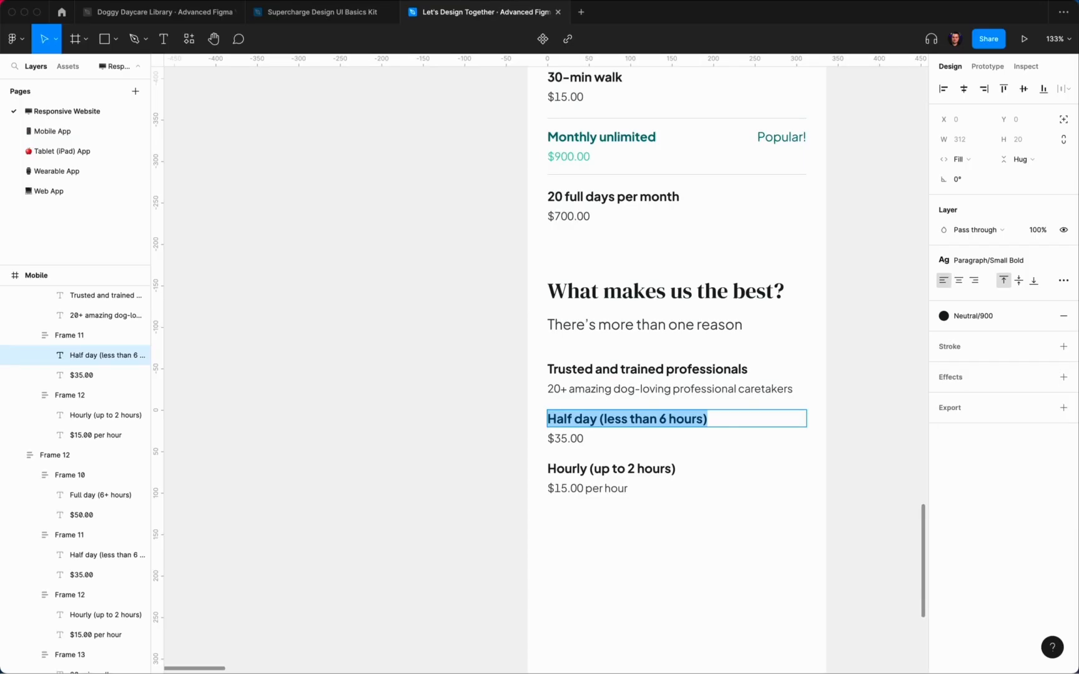
# Step: Retitle the second item 'Amazing mobile app' and describe the Mobile and Apple Watch apps for dog owners
pyautogui.write('Amazing mobile app')
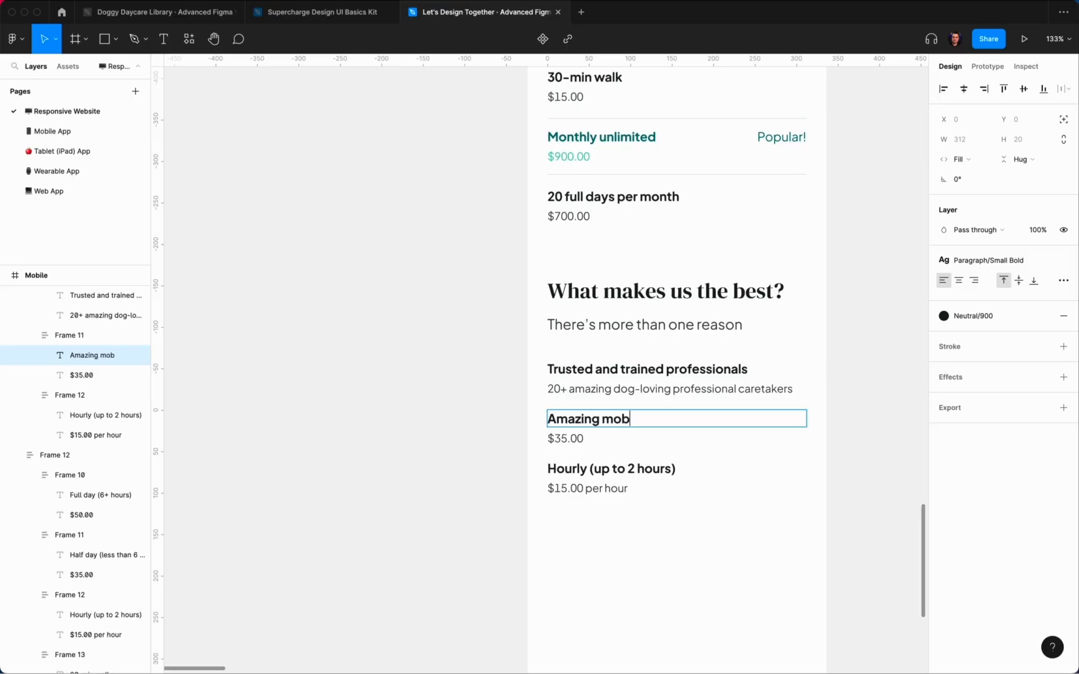
pyautogui.doubleClick(564, 437)
pyautogui.press('super+a')
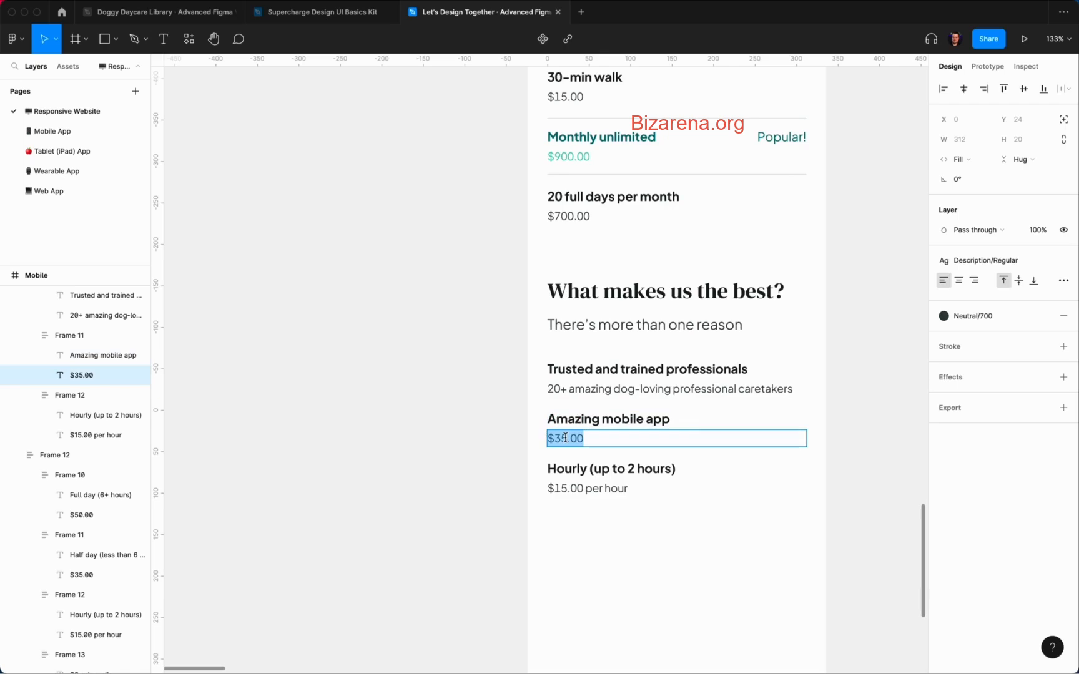
pyautogui.write('M')
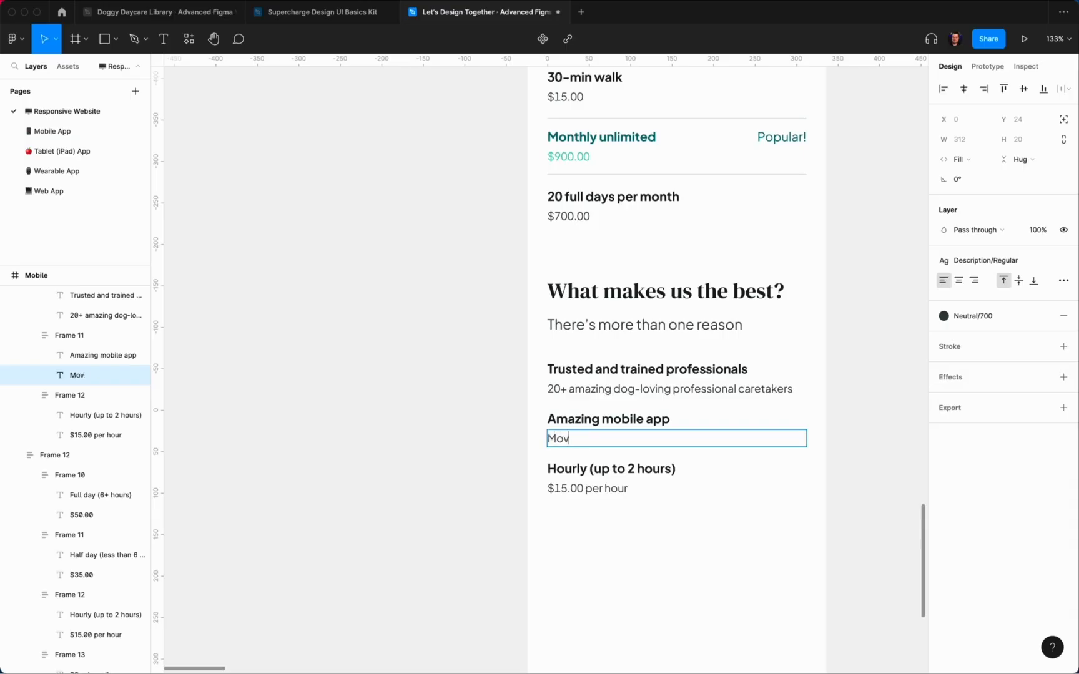
pyautogui.write('obile and Apple Watch apps')
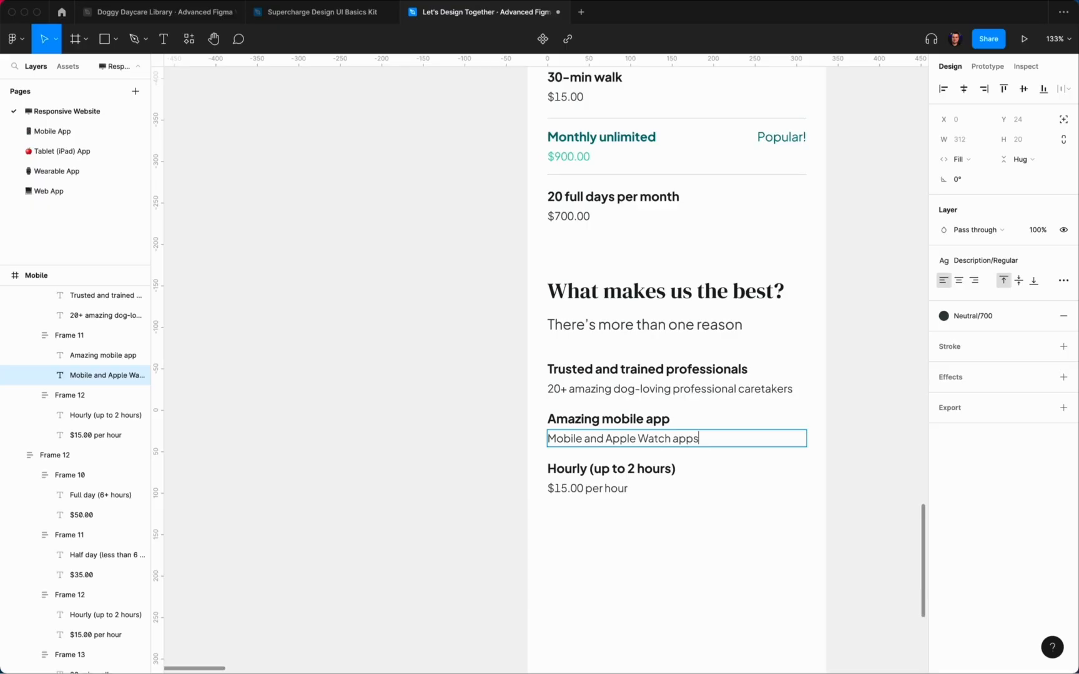
pyautogui.write(' available to all dog owners for notifications, contact, and')
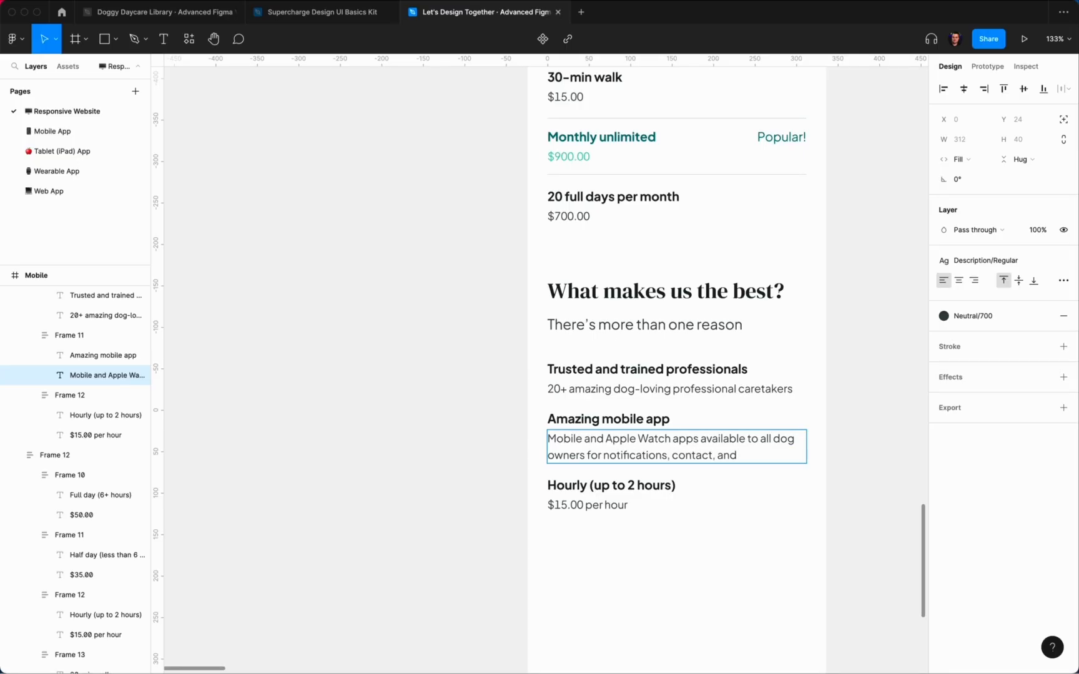
pyautogui.write('aming')
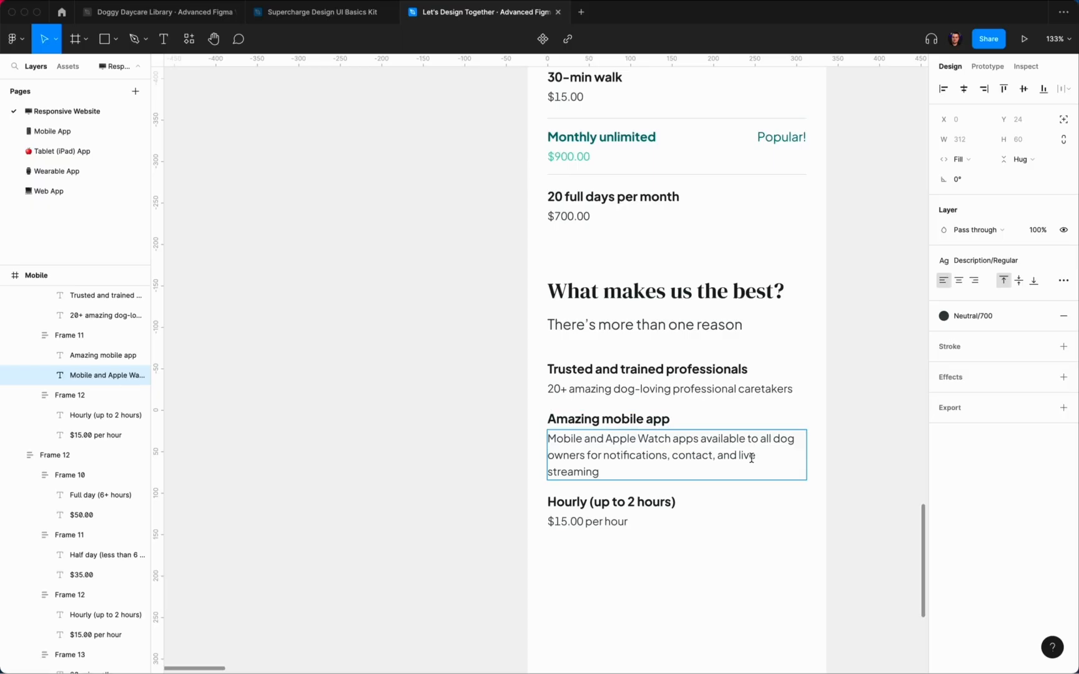
# Step: Revise the description to read '(iOS, Android)', '– get access to' and 'contact details,'
pyautogui.click(584, 440)
pyautogui.write('(iOS an')
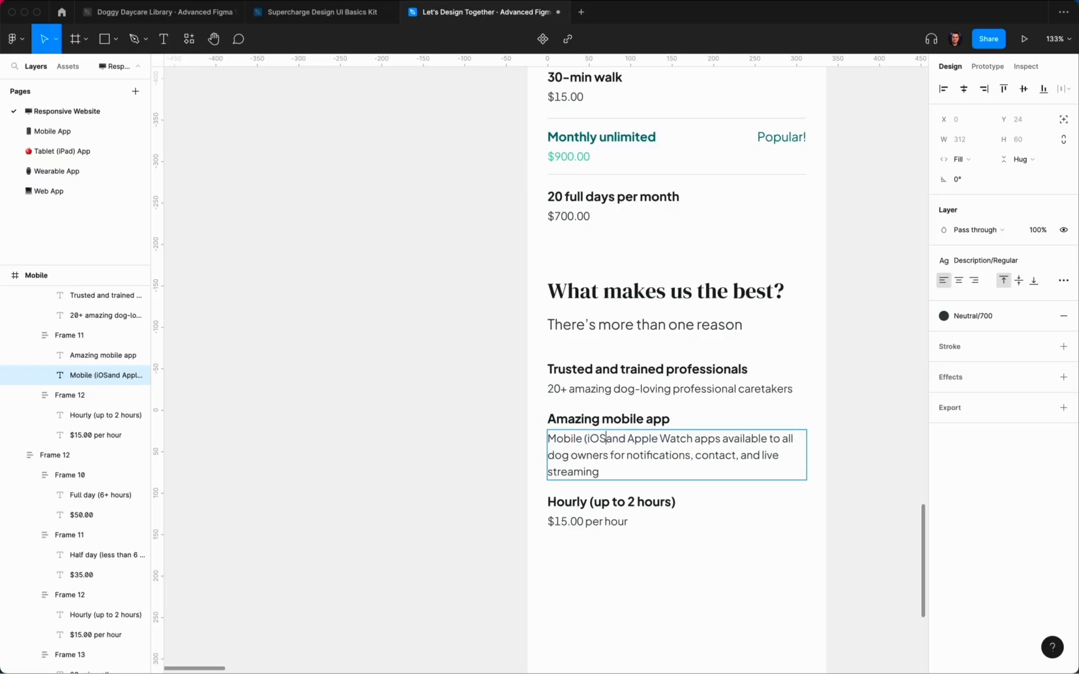
pyautogui.write('d Android)')
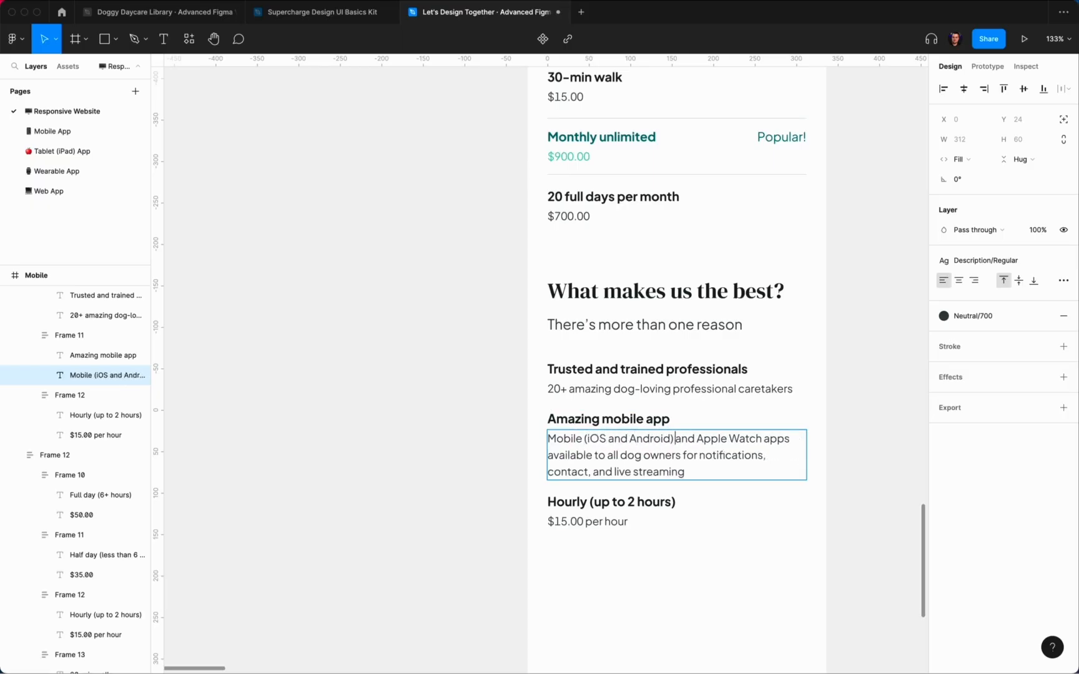
pyautogui.moveTo(628, 442); pyautogui.dragTo(604, 442)
pyautogui.write(',')
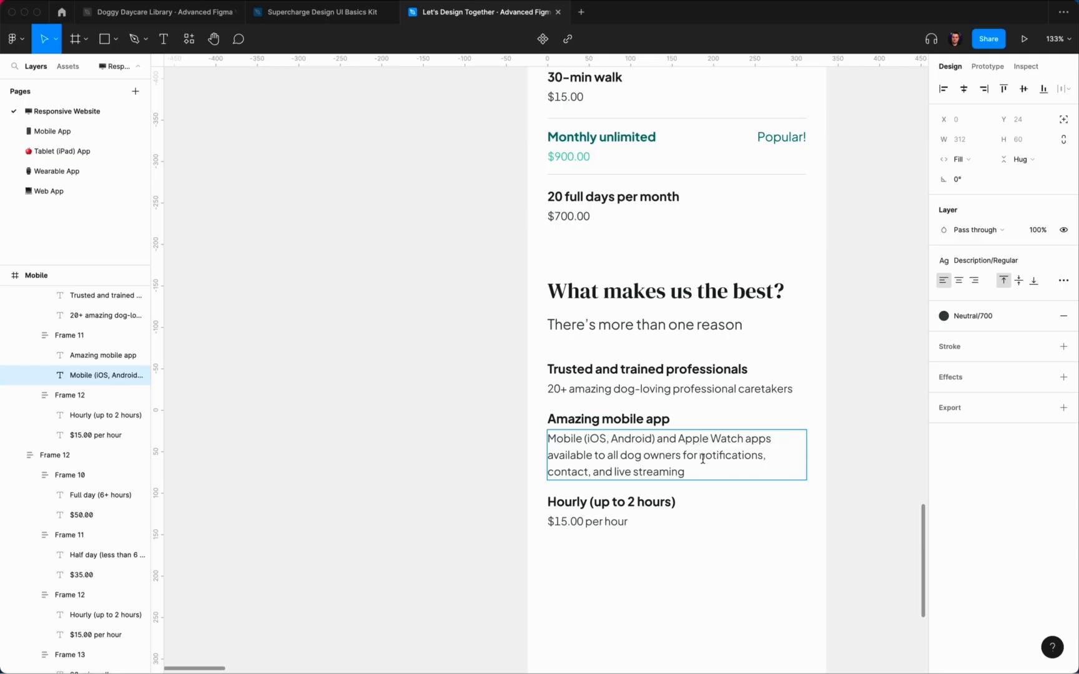
pyautogui.moveTo(698, 456); pyautogui.dragTo(684, 457)
pyautogui.write('– get acc')
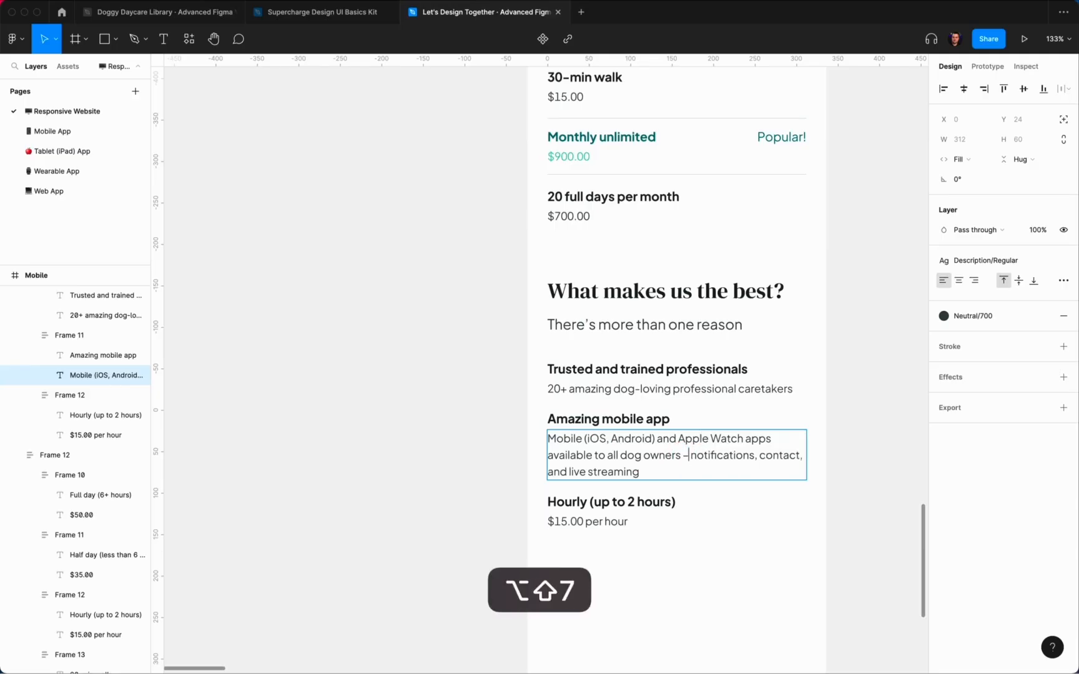
pyautogui.write('ess')
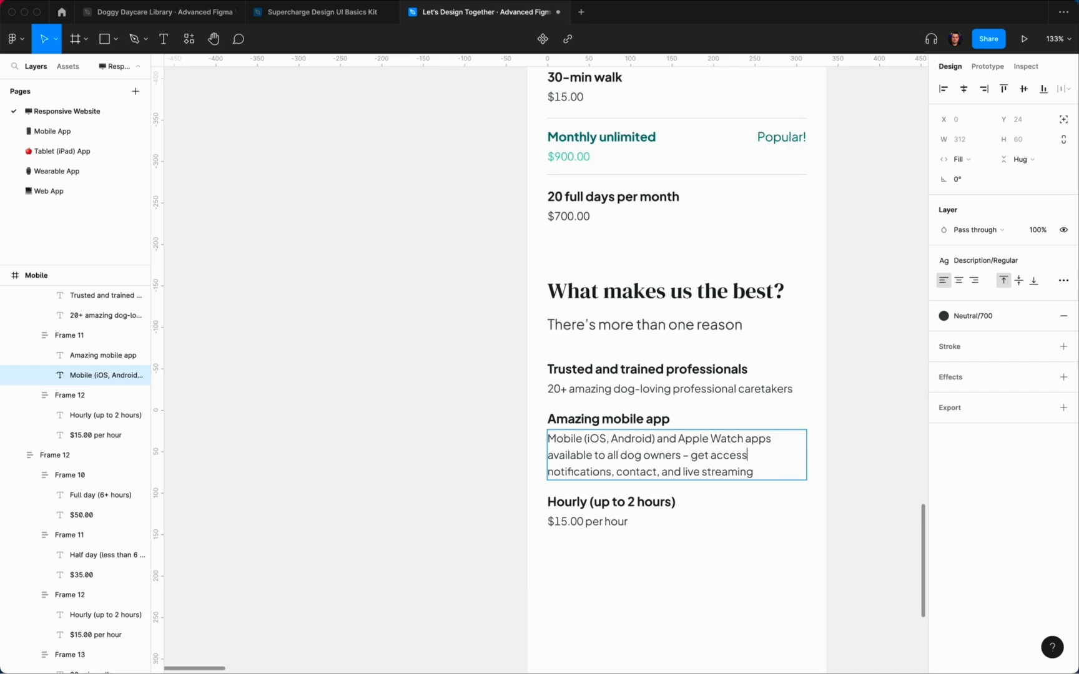
pyautogui.write(' to')
pyautogui.click(656, 473)
pyautogui.write('details,')
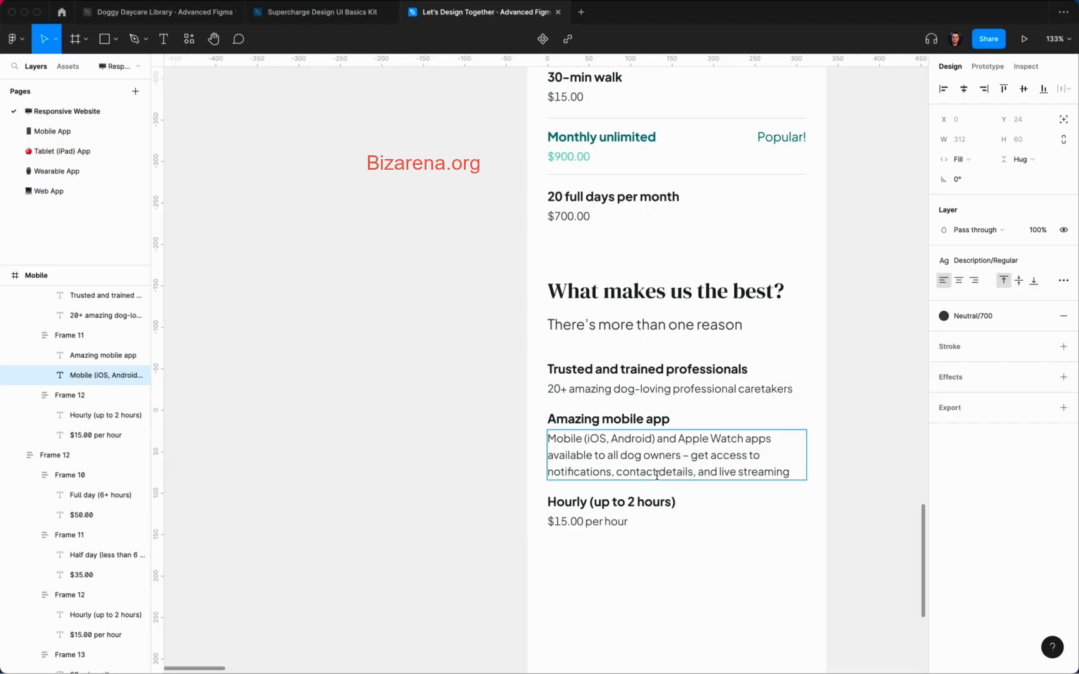
pyautogui.click(865, 497)
pyautogui.scroll(-4, 837, 496)
pyautogui.doubleClick(601, 419)
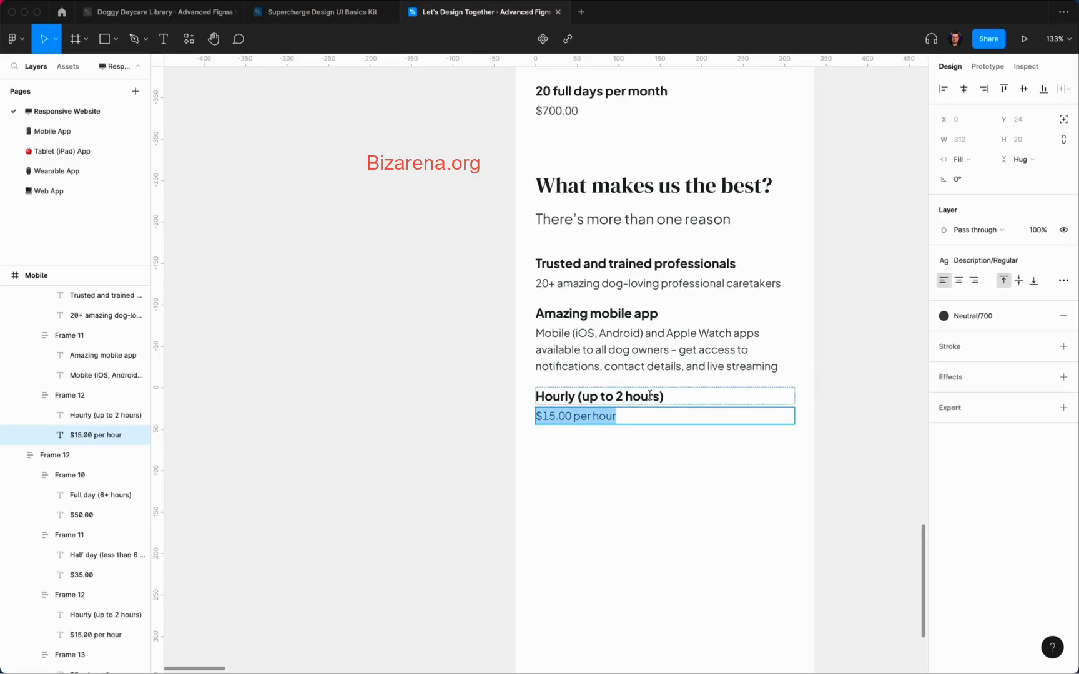
# Step: Rename 'Hourly (up to 2 hours)' to 'Specific cohorts' and describe grouping dogs by dozens of factors
pyautogui.click(649, 396)
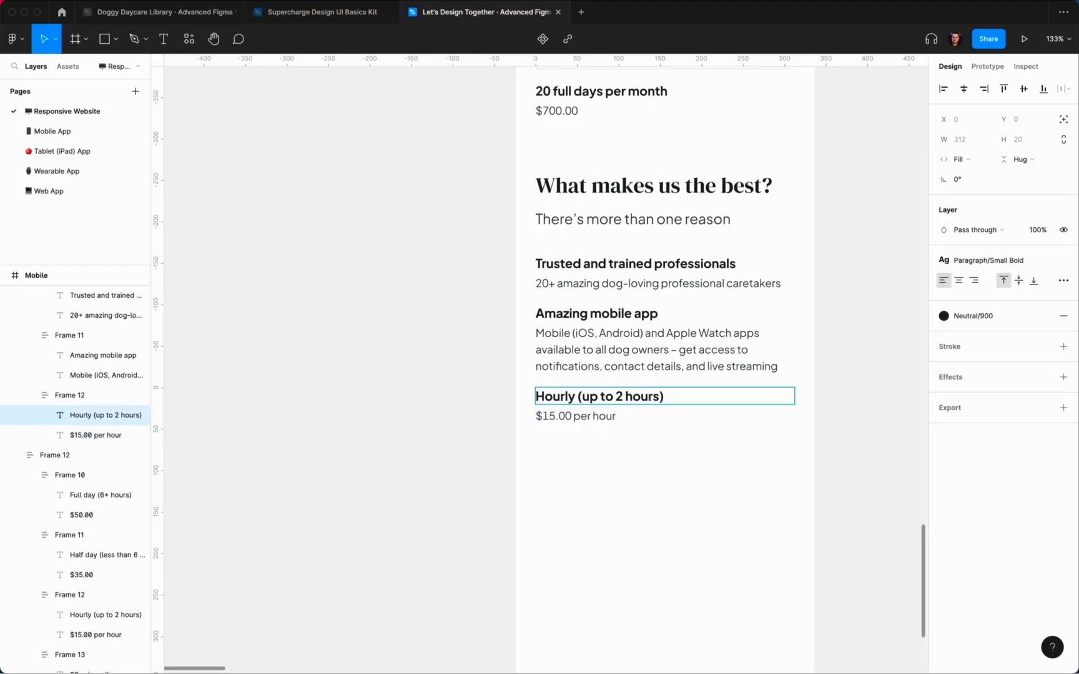
pyautogui.press('super+a')
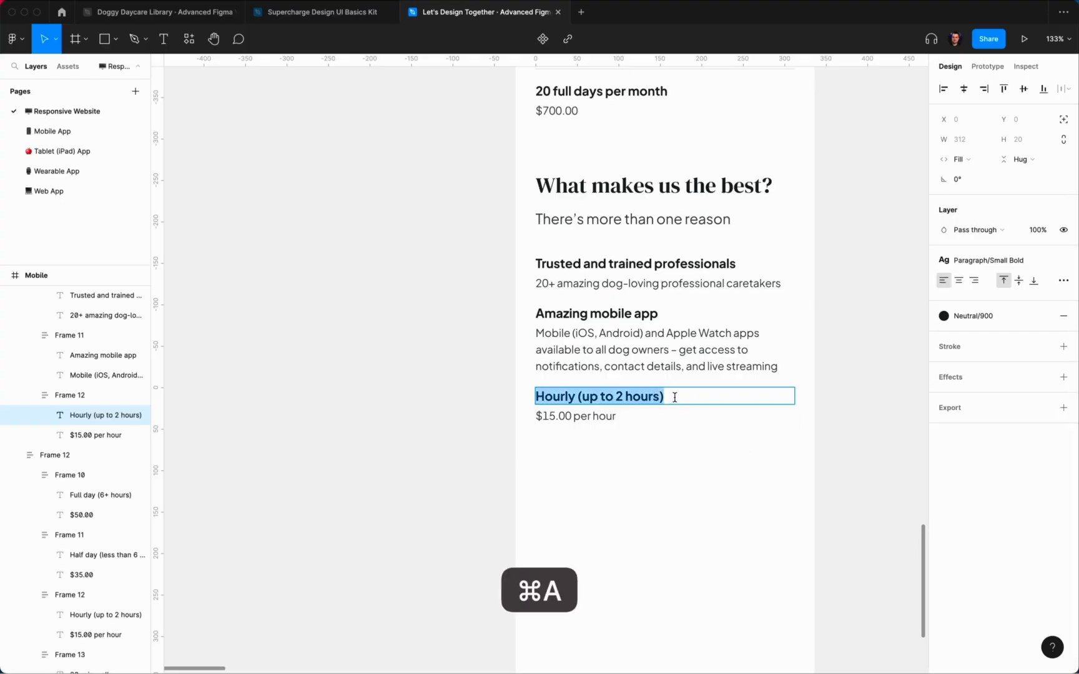
pyautogui.write('Specific ')
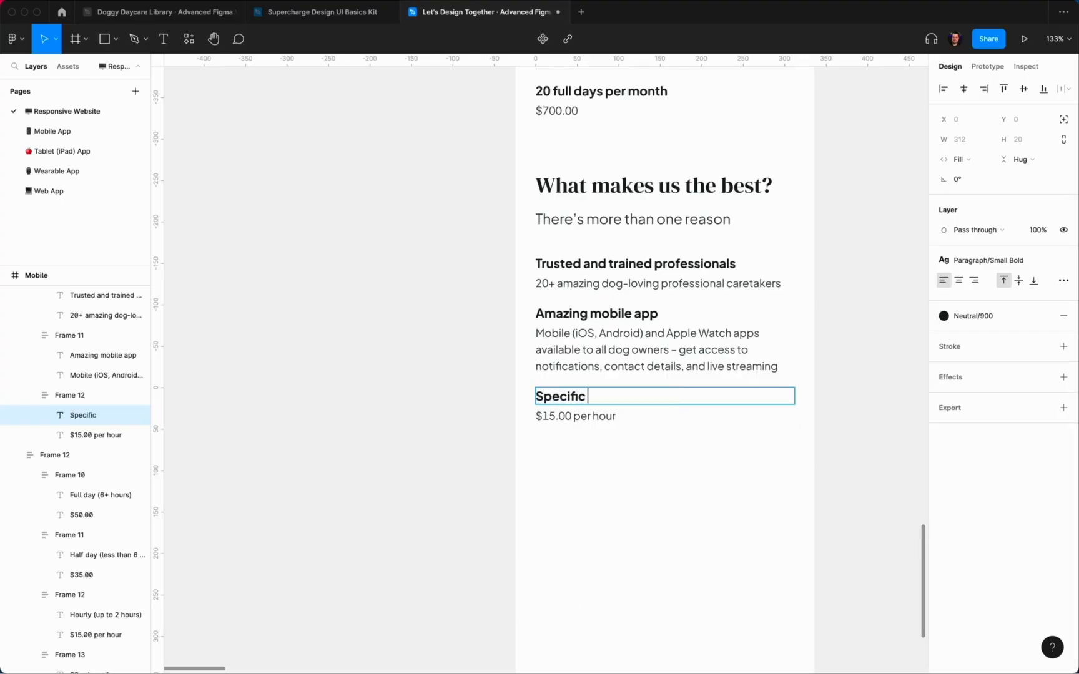
pyautogui.write('cohorts')
pyautogui.doubleClick(642, 419)
pyautogui.press('super+a')
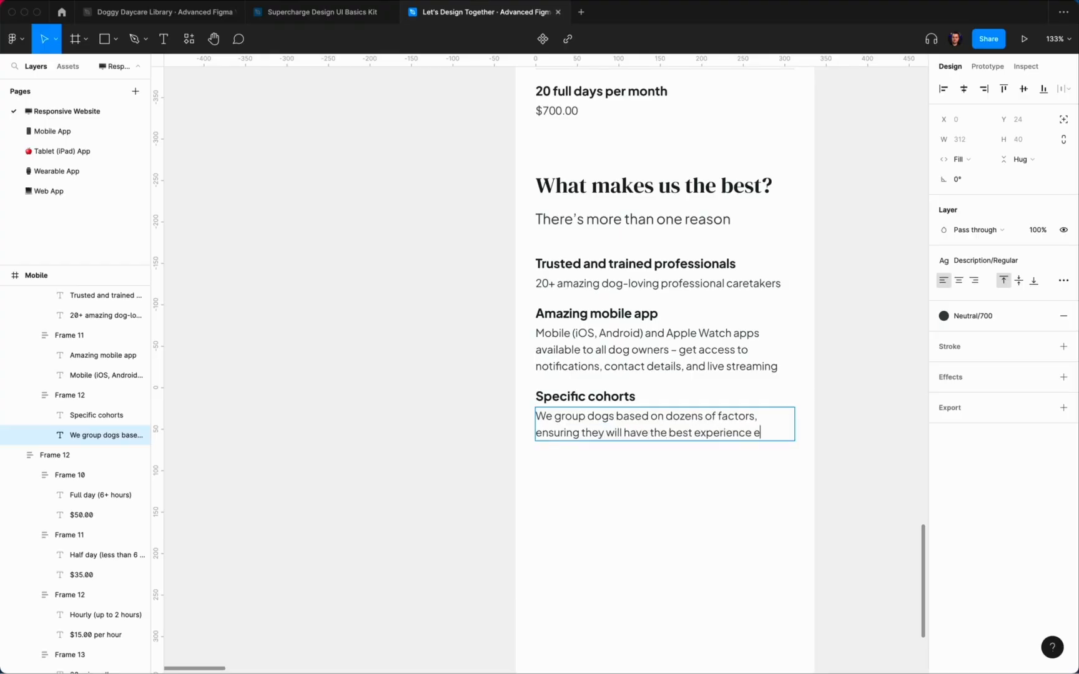
pyautogui.click(679, 516)
# Step: Alt-drag a copy of the Logo icon shape down toward the reasons list
pyautogui.click(660, 386)
pyautogui.press('Return')
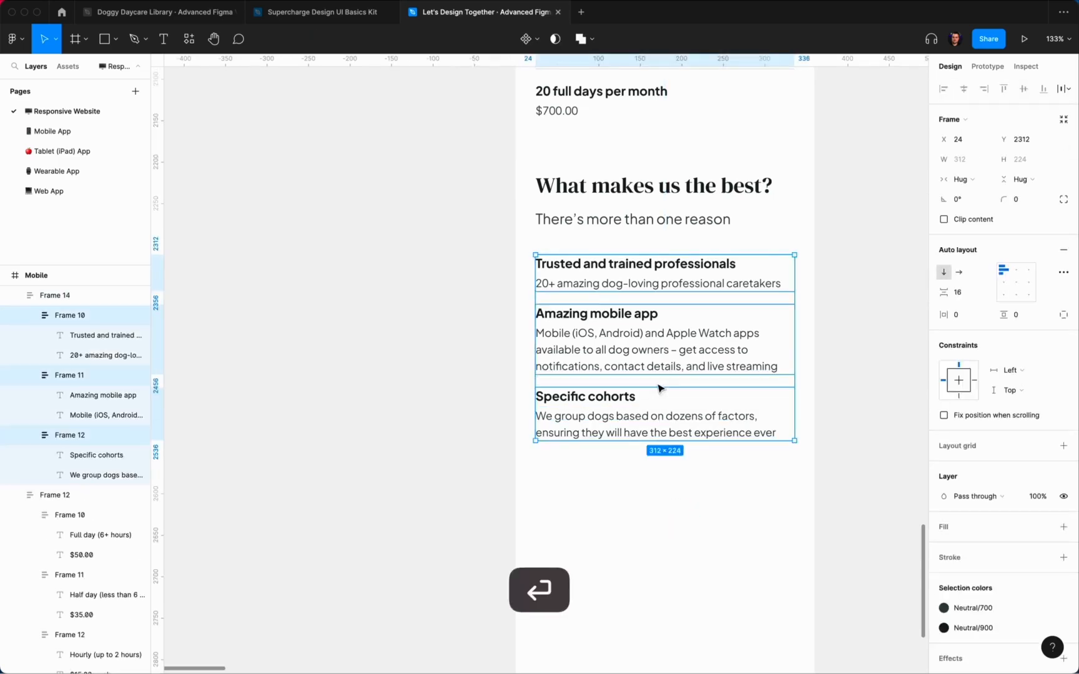
pyautogui.click(691, 522)
pyautogui.scroll(-5, 692, 527)
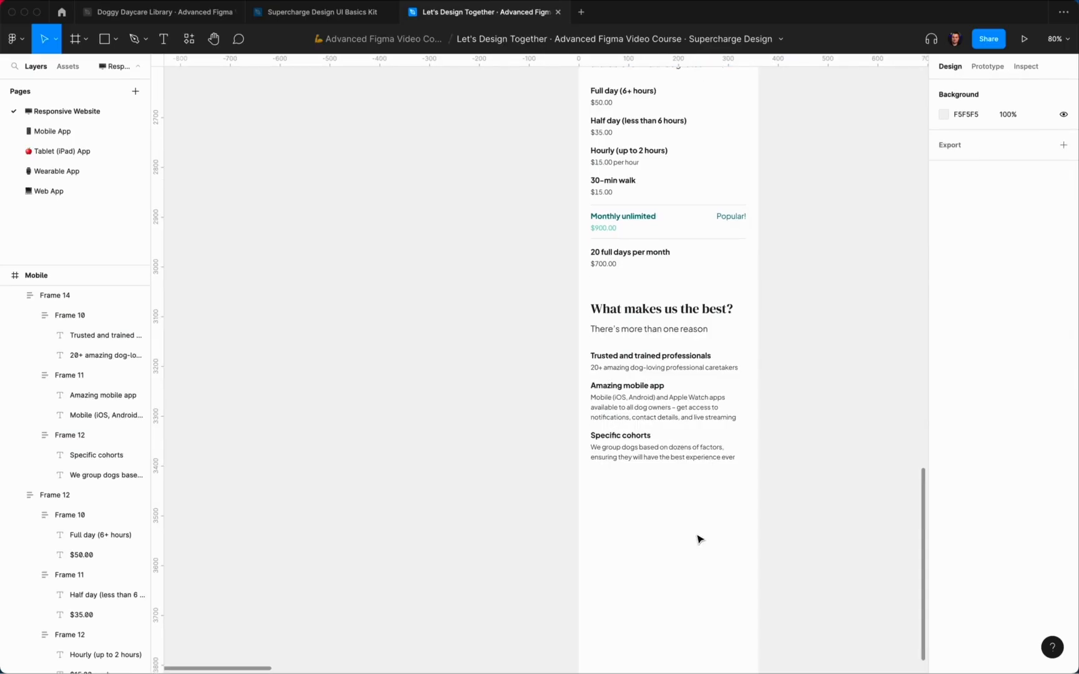
pyautogui.scroll(10, 698, 539)
pyautogui.keyDown('super'); pyautogui.click(711, 331); pyautogui.keyUp('super')
pyautogui.scroll(-5, 710, 324)
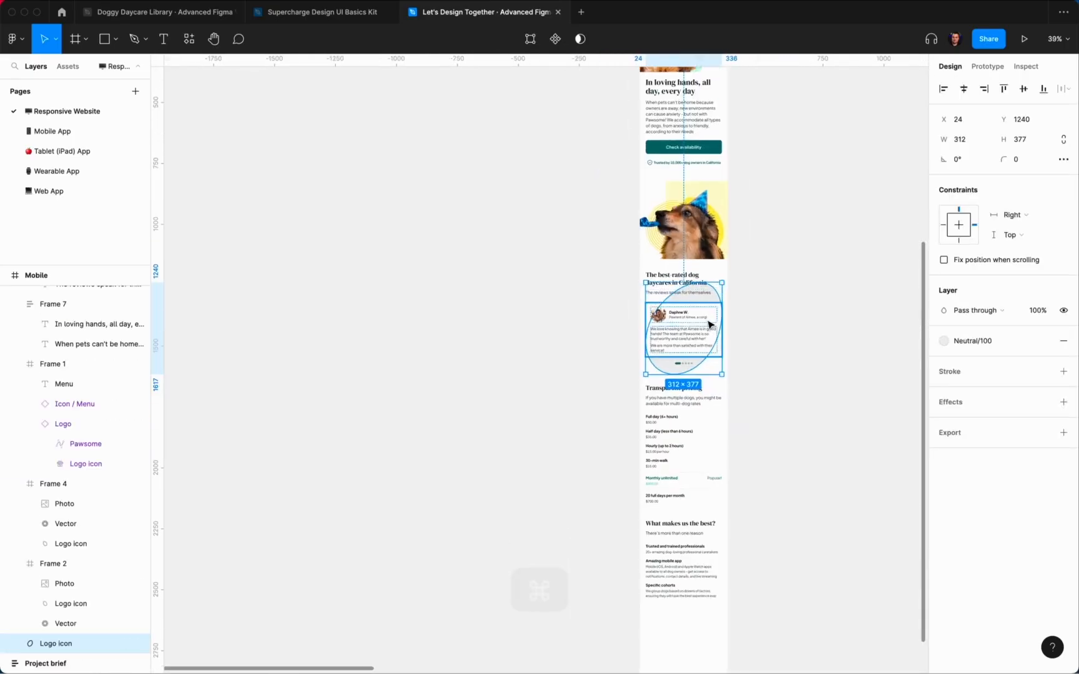
pyautogui.moveTo(710, 324); pyautogui.dragTo(695, 584)
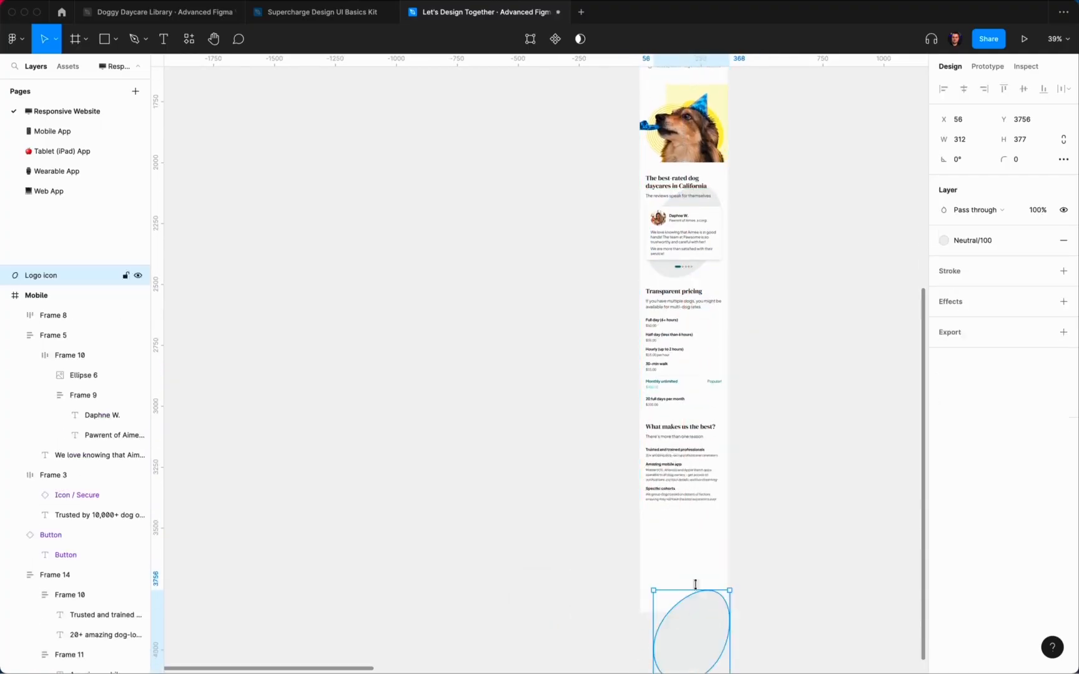
# Step: Give the logo copy height 40, place it beside Trusted and trained professionals, and paste it into Frame 14
pyautogui.keyDown('super'); pyautogui.click(665, 447); pyautogui.keyUp('super')
pyautogui.hotkey('shift', 'Return')
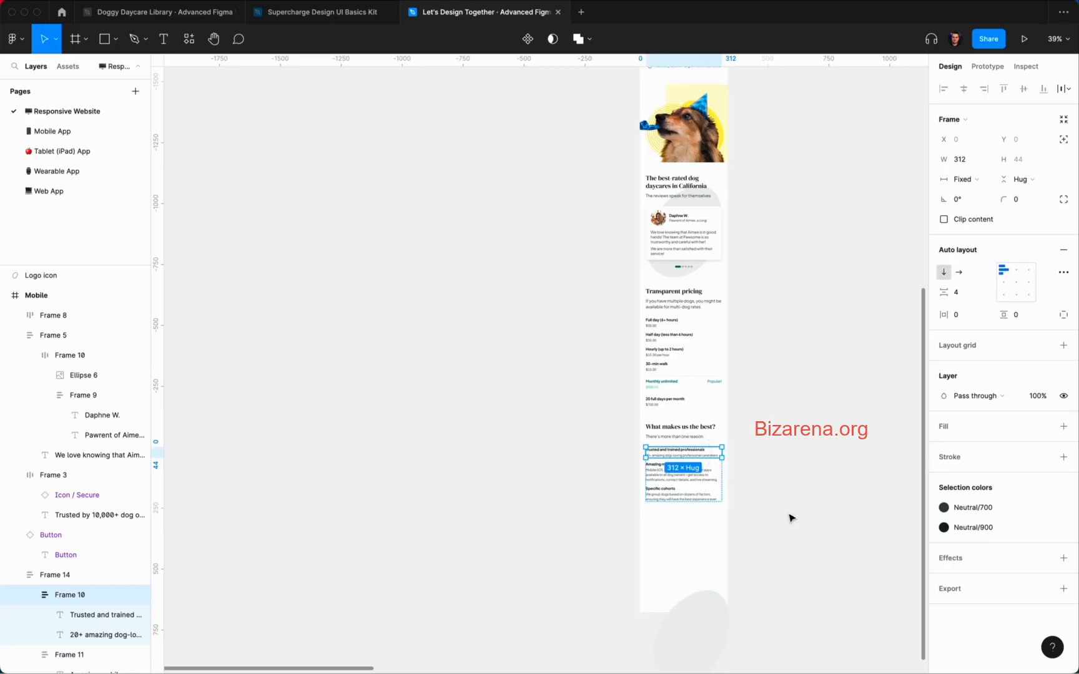
pyautogui.click(715, 626)
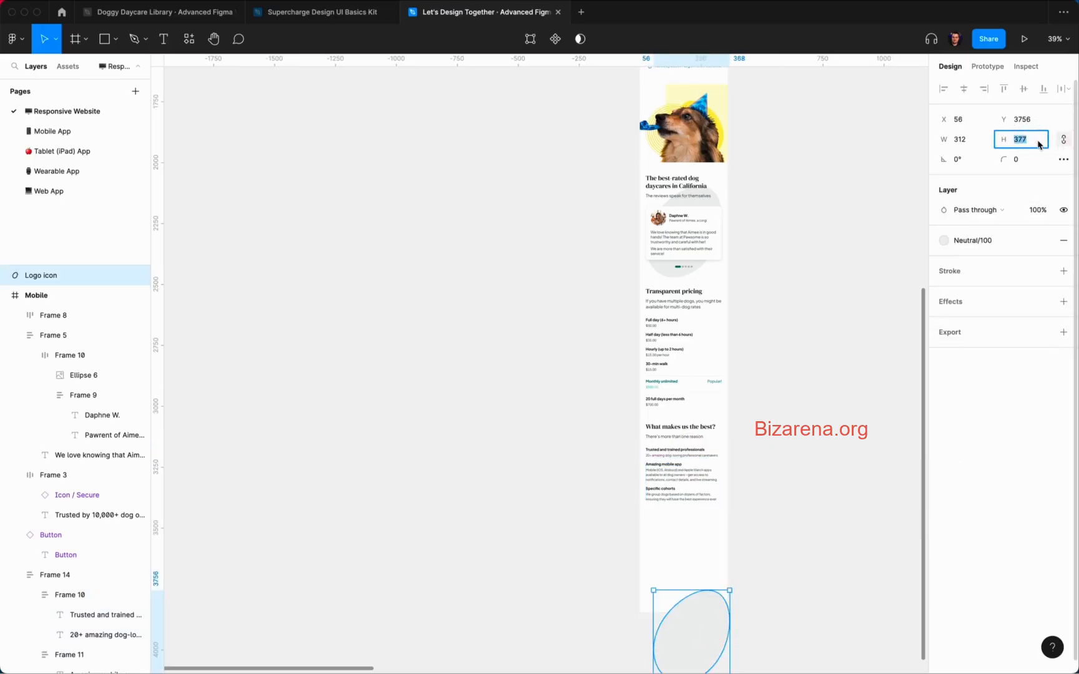
pyautogui.write('40')
pyautogui.press('Return')
pyautogui.scroll(5, 654, 514)
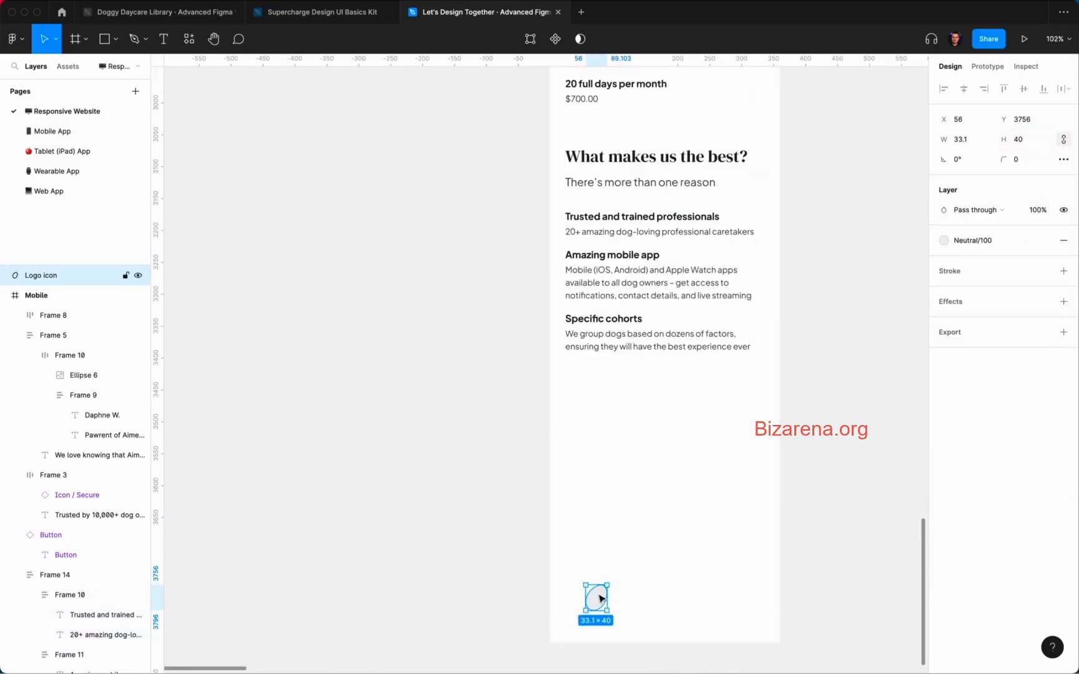
pyautogui.moveTo(601, 600); pyautogui.dragTo(625, 447)
pyautogui.scroll(5, 619, 454)
pyautogui.scroll(-8, 624, 447)
pyautogui.press('super+x')
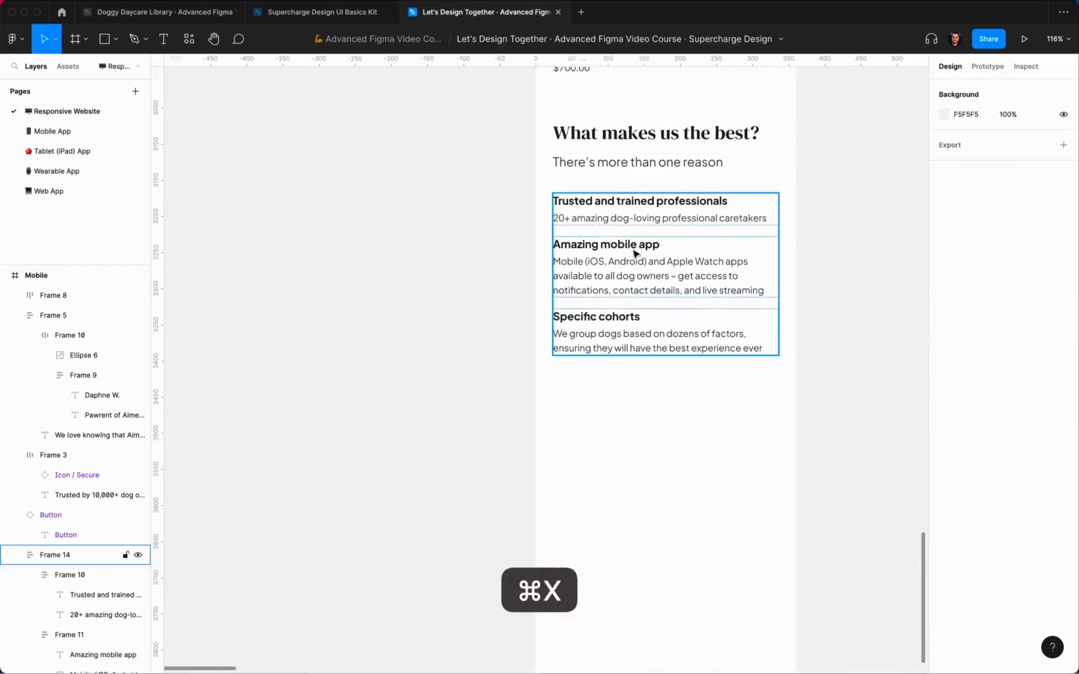
pyautogui.click(616, 233)
pyautogui.press('shift+super+v')
# Step: Indent the reasons list from its left edge, shifting it 16 right and narrowing it by 16
pyautogui.click(631, 233)
pyautogui.scroll(3, 625, 232)
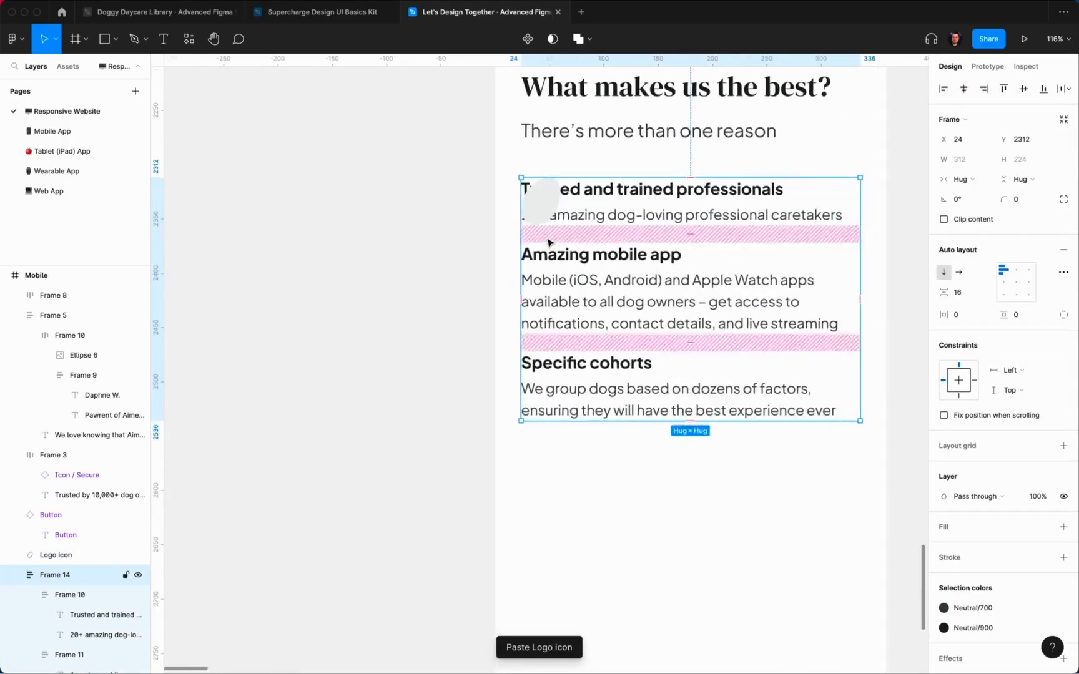
pyautogui.moveTo(520, 246); pyautogui.dragTo(560, 245)
pyautogui.press('alt')
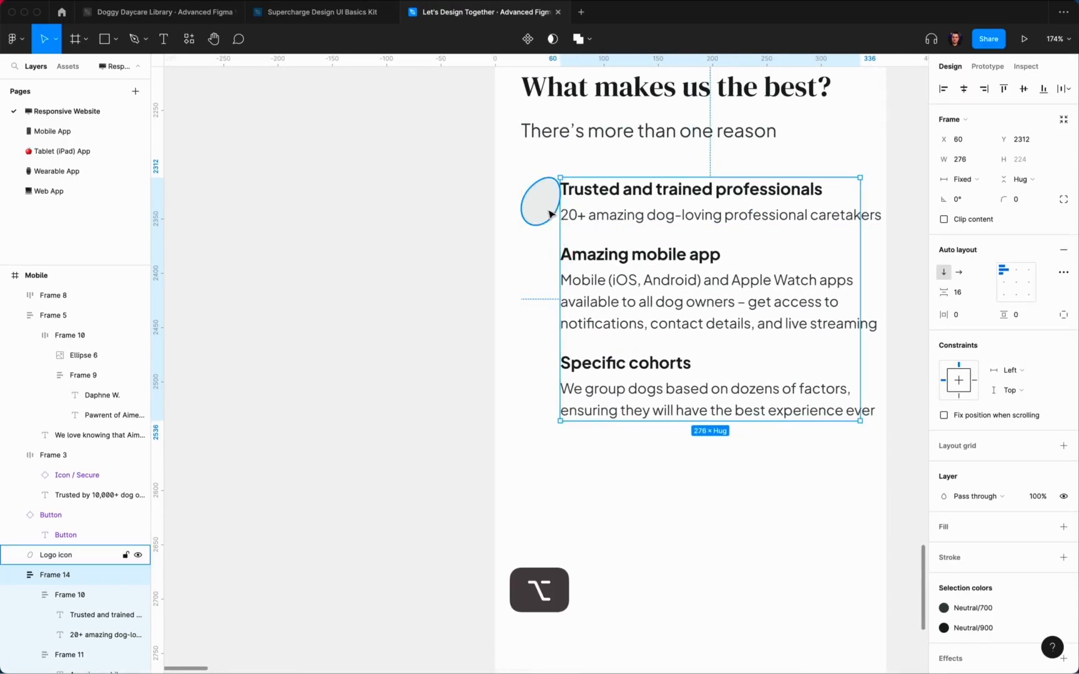
pyautogui.hotkey('shift', 'Right')
pyautogui.hotkey('shift', 'Right')
pyautogui.press('alt')
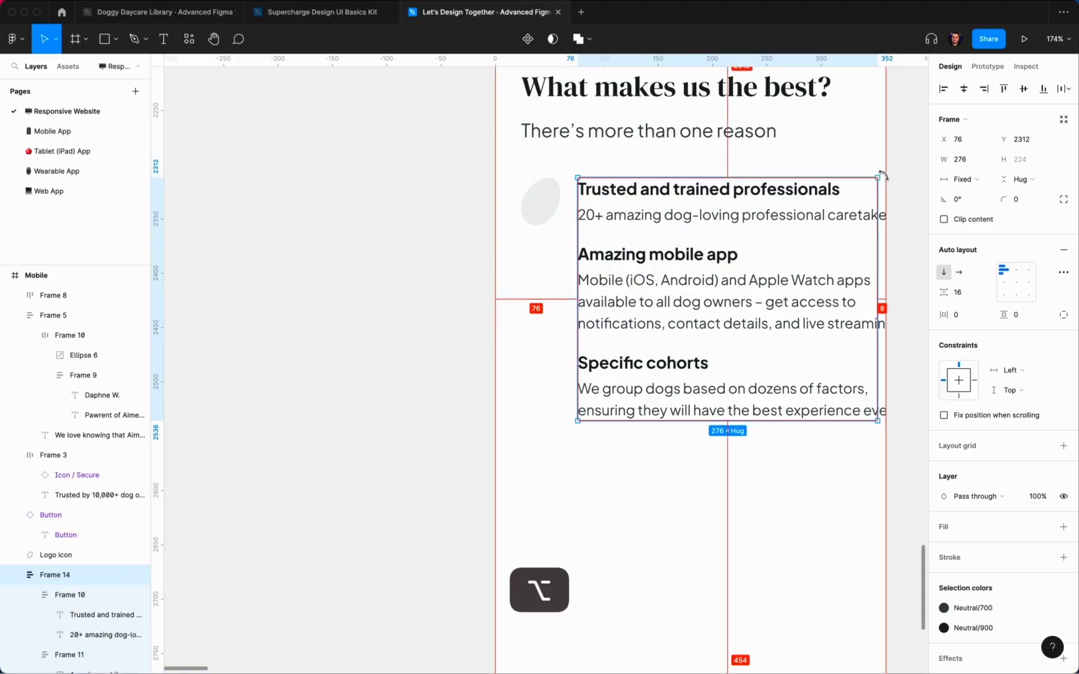
pyautogui.click(986, 161)
pyautogui.press('Right')
pyautogui.write('-16')
pyautogui.press('Return')
# Step: Set the three reason groups' width to Fill container so the text rewraps
pyautogui.hscroll(2, 775, 292)
pyautogui.press('Return')
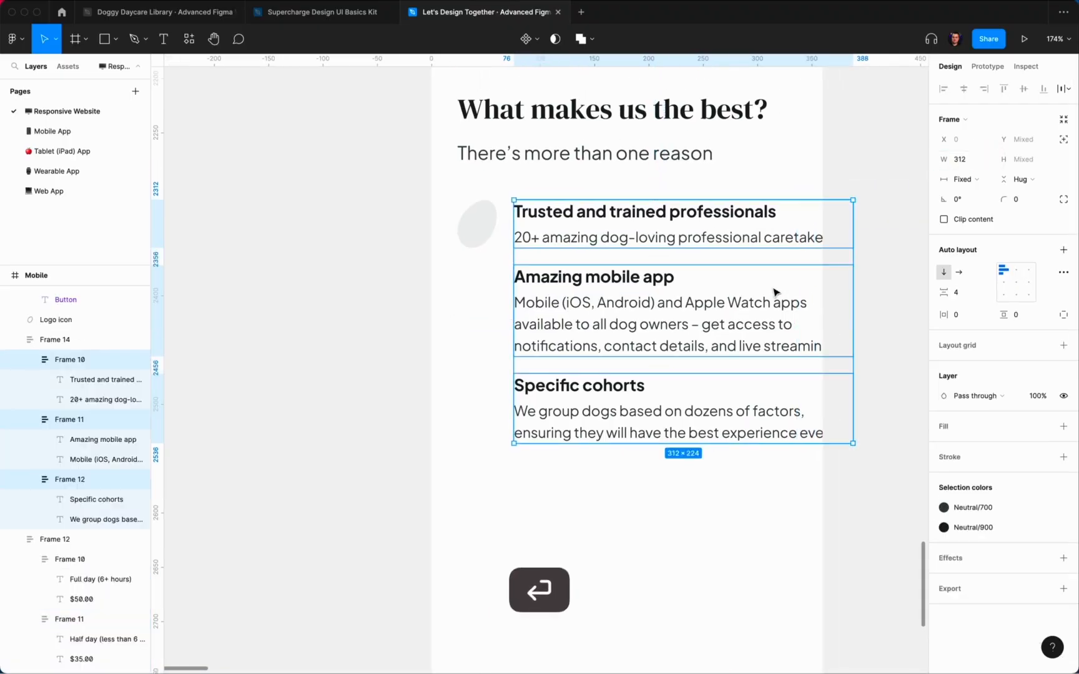
pyautogui.click(962, 179)
pyautogui.click(978, 209)
pyautogui.click(840, 272)
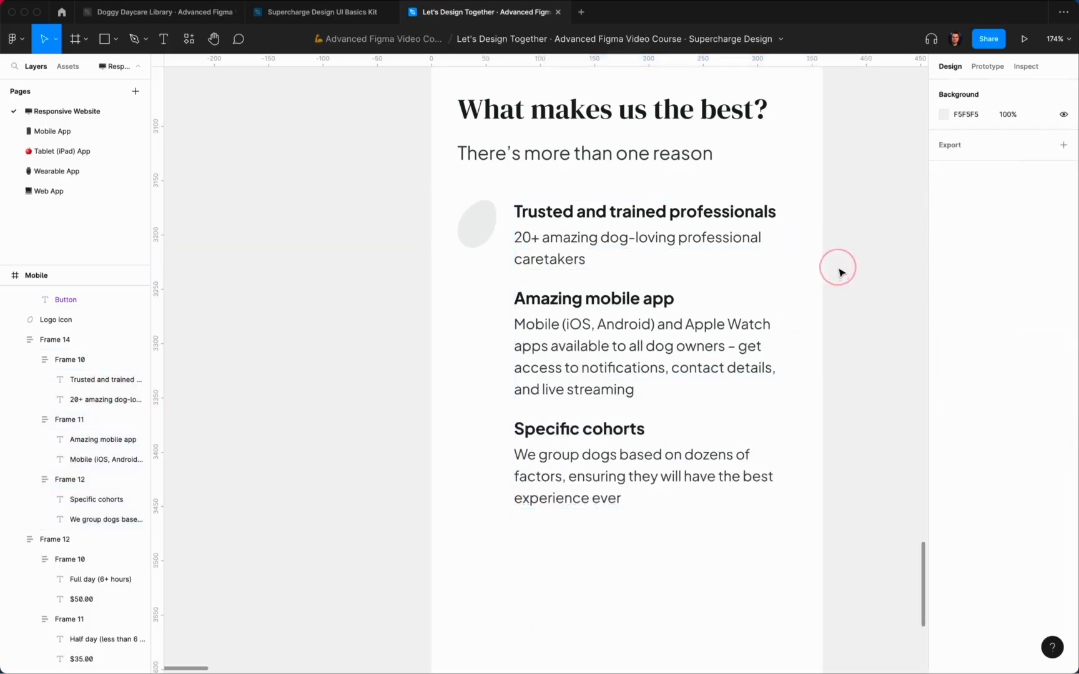
pyautogui.click(477, 223)
pyautogui.keyDown('shift'); pyautogui.click(579, 228); pyautogui.keyUp('shift')
pyautogui.keyDown('super'); pyautogui.click(481, 234); pyautogui.keyUp('super')
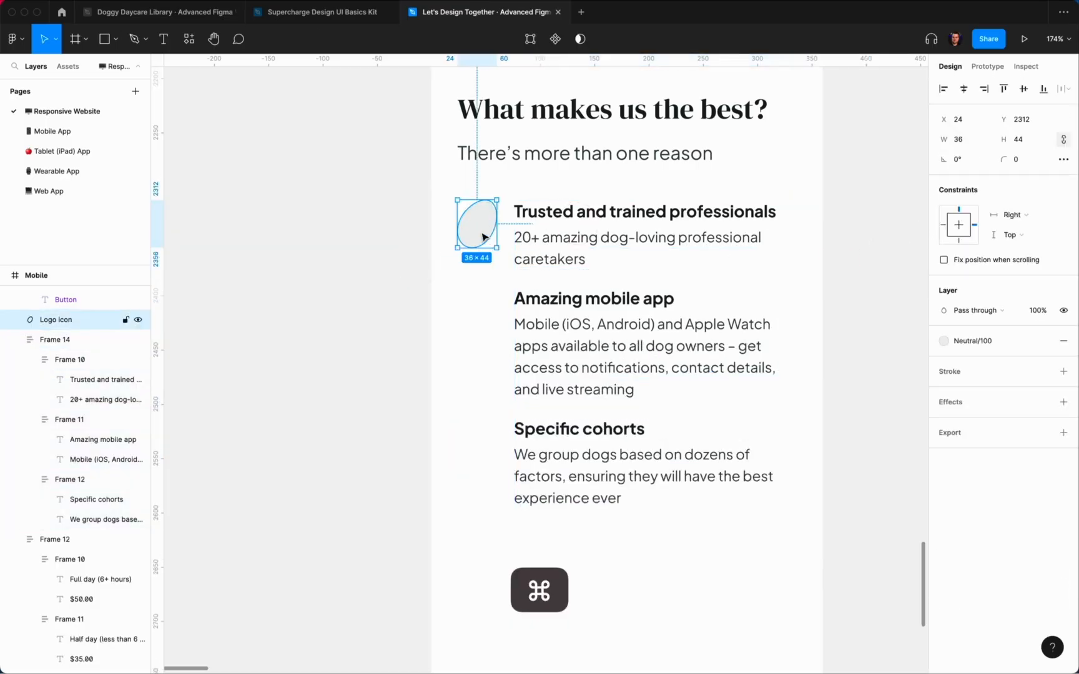
# Step: Duplicate the logo shape twice so one sits beside each of the three features
pyautogui.press('super+d')
pyautogui.moveTo(472, 226); pyautogui.dragTo(486, 441)
pyautogui.press('super+d')
pyautogui.click(431, 443)
pyautogui.hscroll(-2, 427, 443)
pyautogui.scroll(-3, 431, 504)
pyautogui.moveTo(430, 507); pyautogui.dragTo(519, 277)
# Step: Flip the middle blob horizontally and the bottom blob both horizontally and vertically
pyautogui.press('Escape')
pyautogui.rightClick(509, 365)
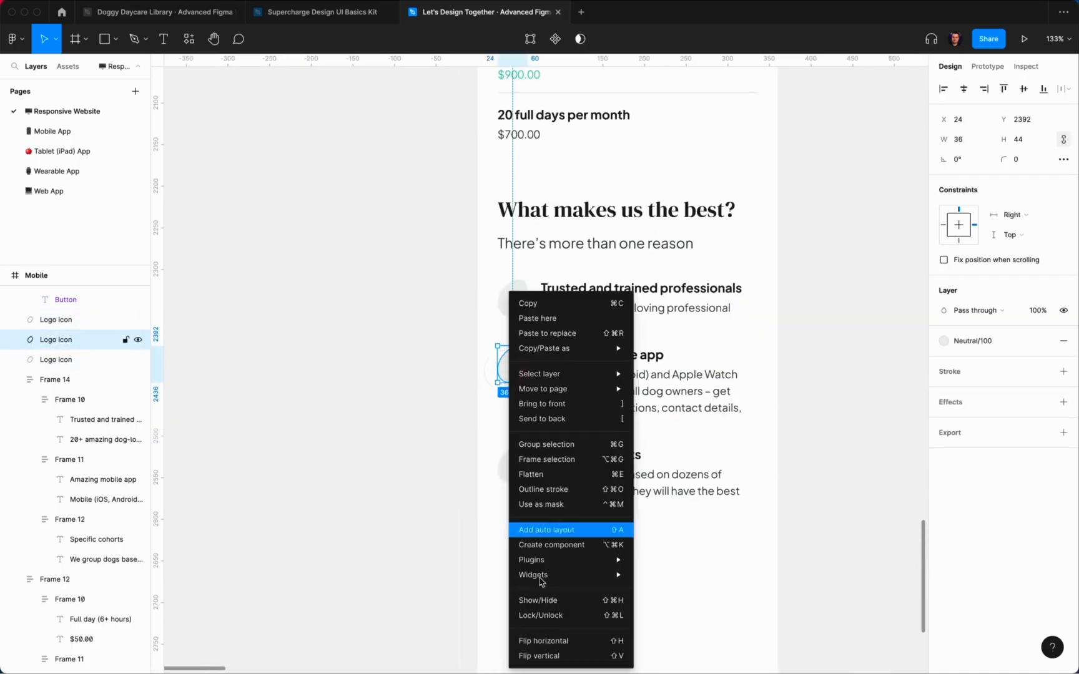
pyautogui.click(548, 640)
pyautogui.rightClick(509, 469)
pyautogui.click(541, 644)
pyautogui.rightClick(517, 479)
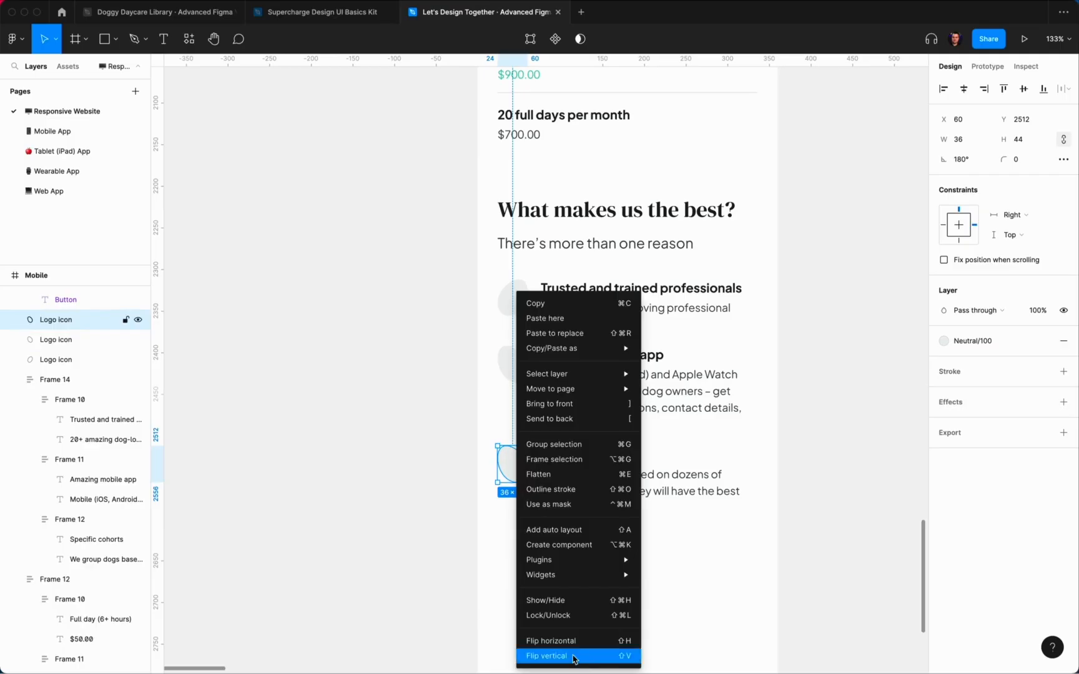
pyautogui.click(573, 657)
pyautogui.click(470, 609)
# Step: Fill all three blobs with the light green Success/200 colour style
pyautogui.scroll(5, 501, 527)
pyautogui.moveTo(501, 517); pyautogui.dragTo(515, 186)
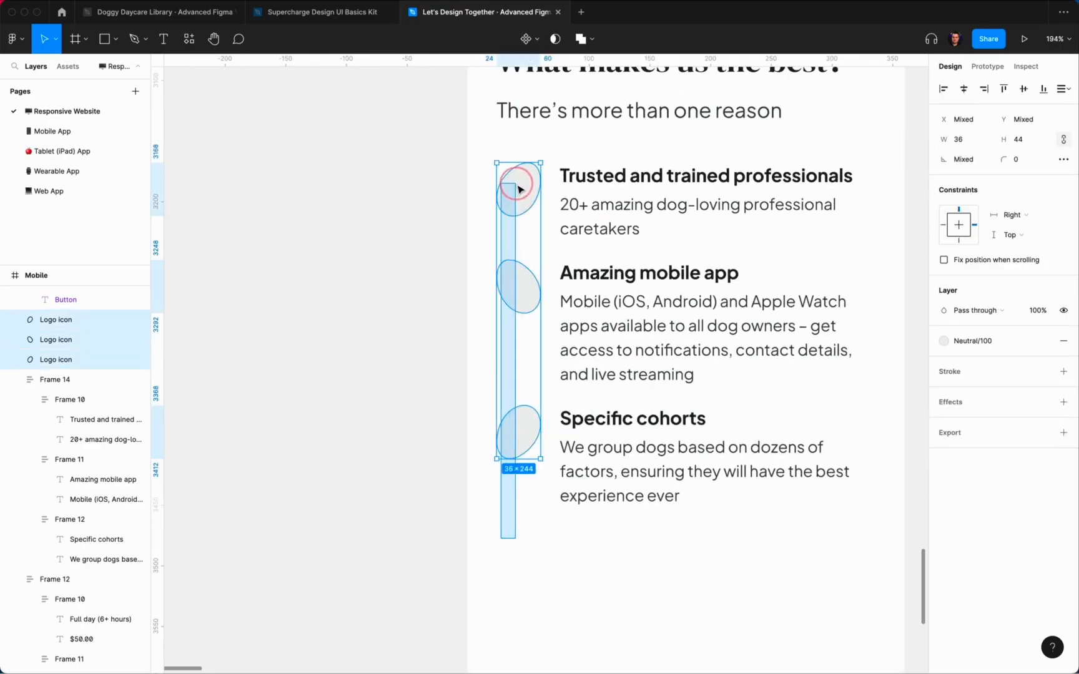
pyautogui.click(970, 341)
pyautogui.click(973, 443)
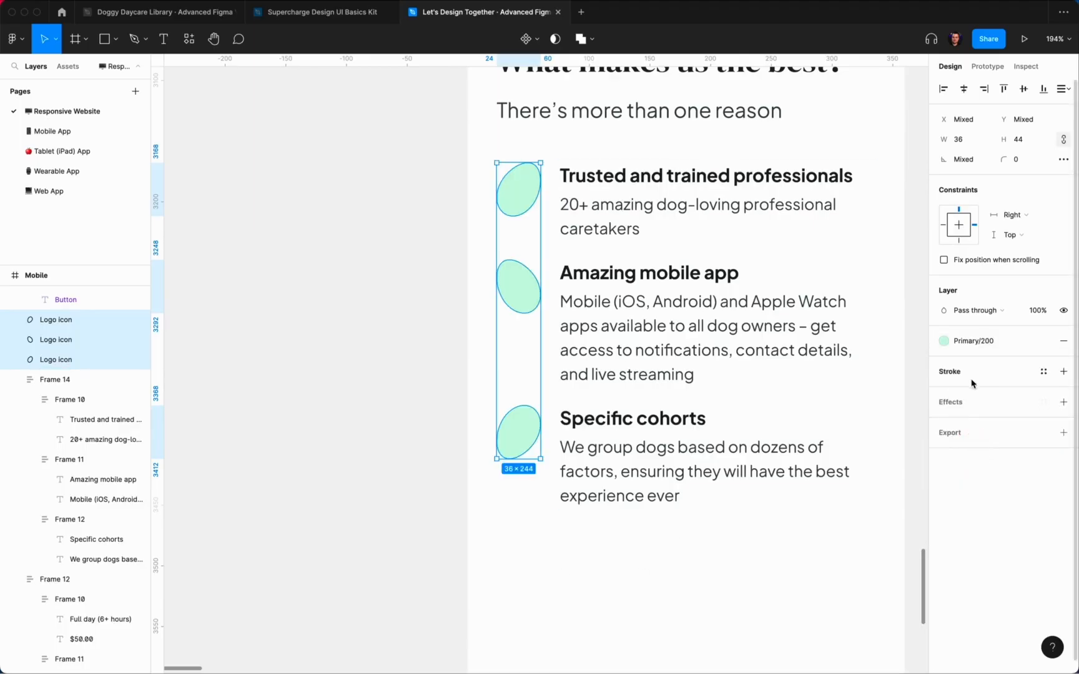
pyautogui.click(971, 341)
pyautogui.scroll(-3, 980, 499)
pyautogui.click(971, 447)
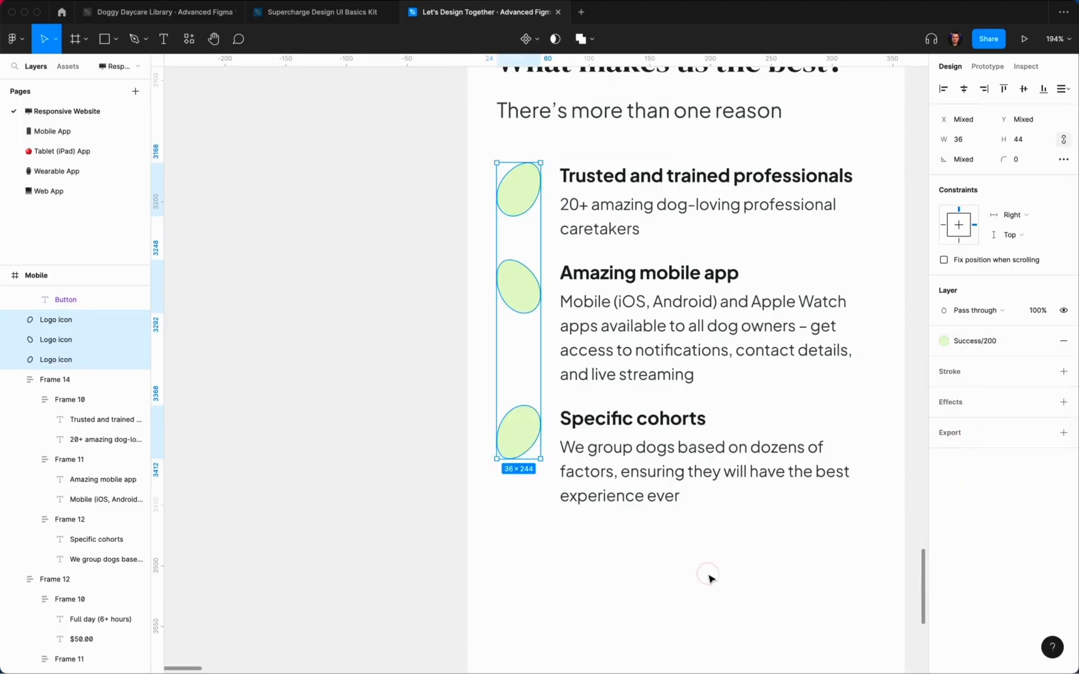
pyautogui.click(706, 575)
pyautogui.scroll(-5, 703, 582)
pyautogui.scroll(3, 705, 582)
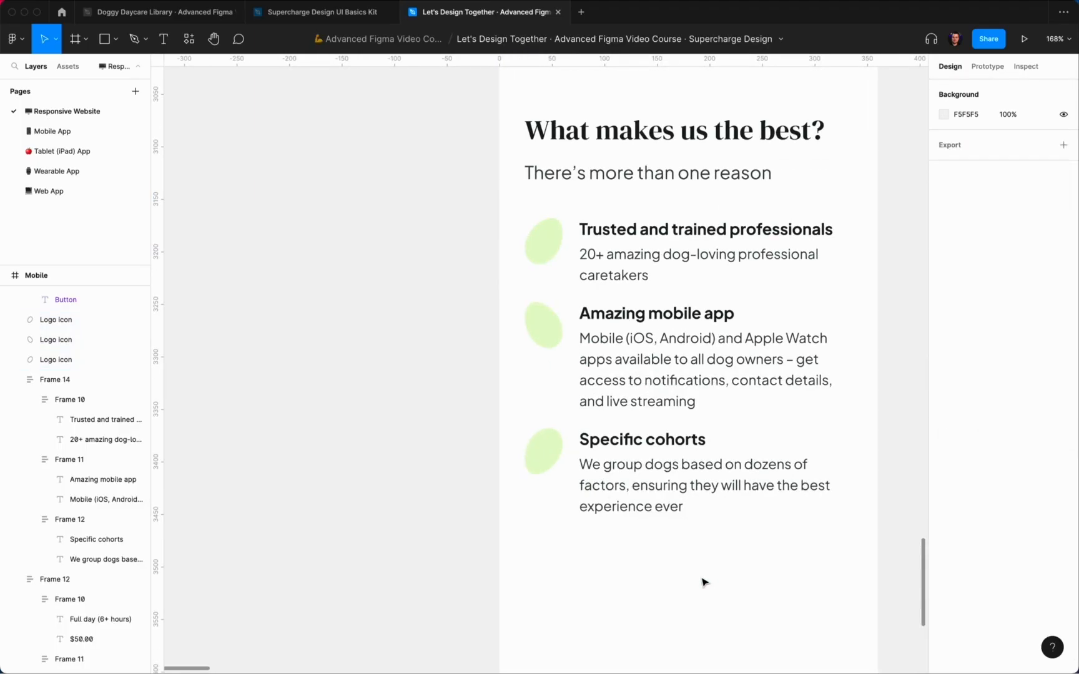
# Step: Recolour the middle blob light blue (Info) and the bottom peach (Error/200), then open Doggy Daycare Library
pyautogui.click(529, 338)
pyautogui.click(970, 341)
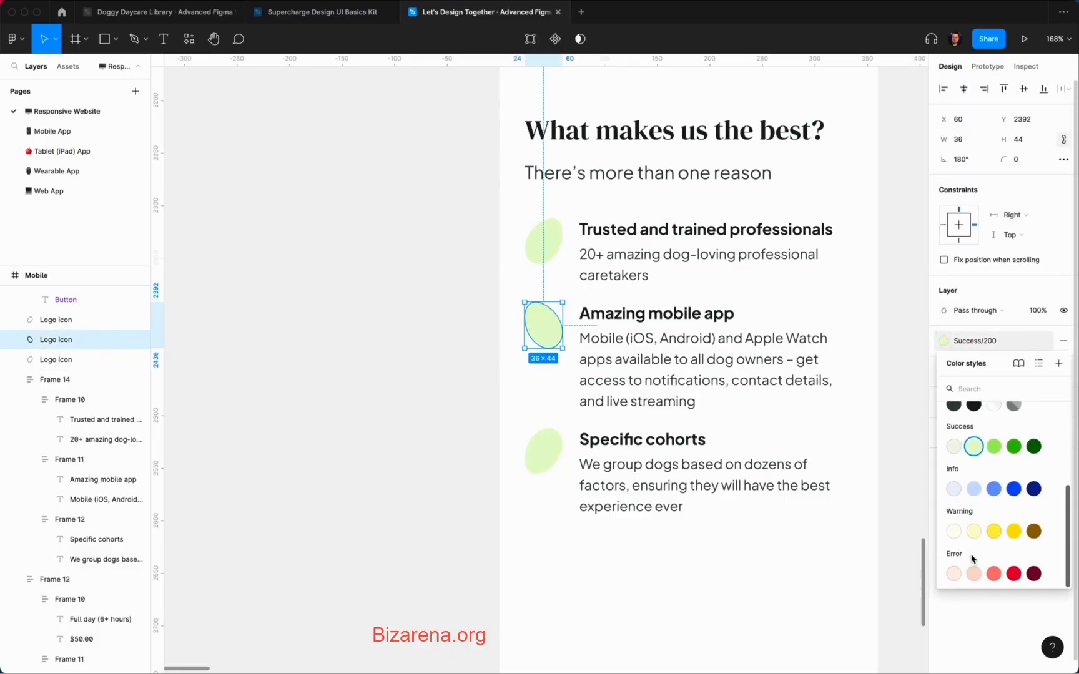
pyautogui.click(974, 489)
pyautogui.click(542, 450)
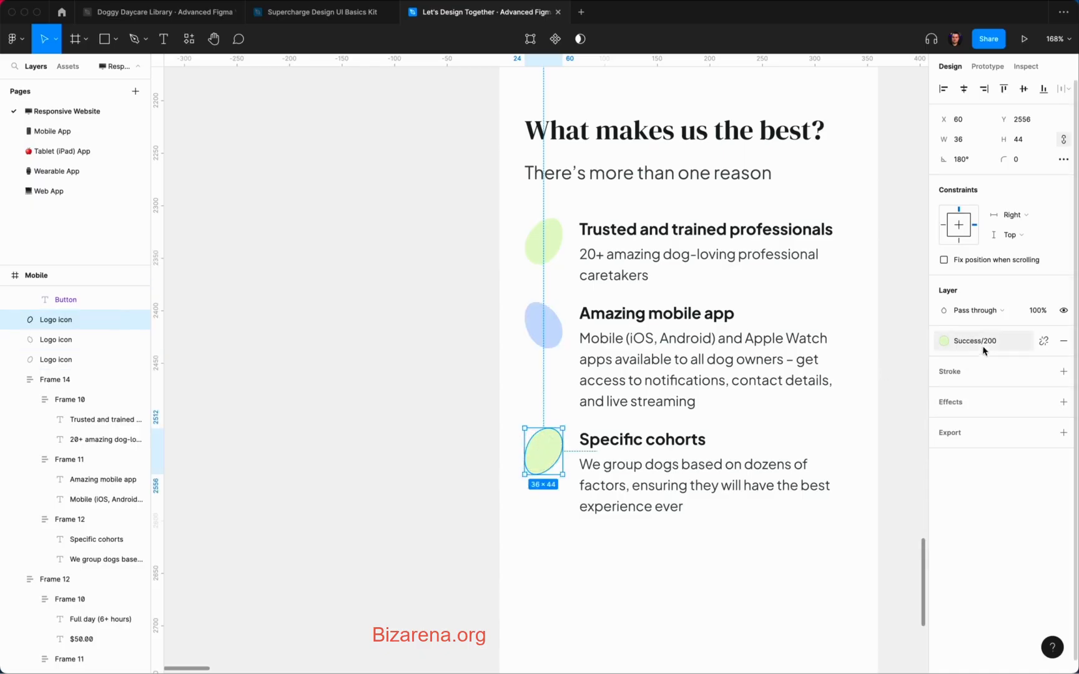
pyautogui.click(977, 342)
pyautogui.scroll(-1, 979, 537)
pyautogui.click(974, 574)
pyautogui.click(648, 643)
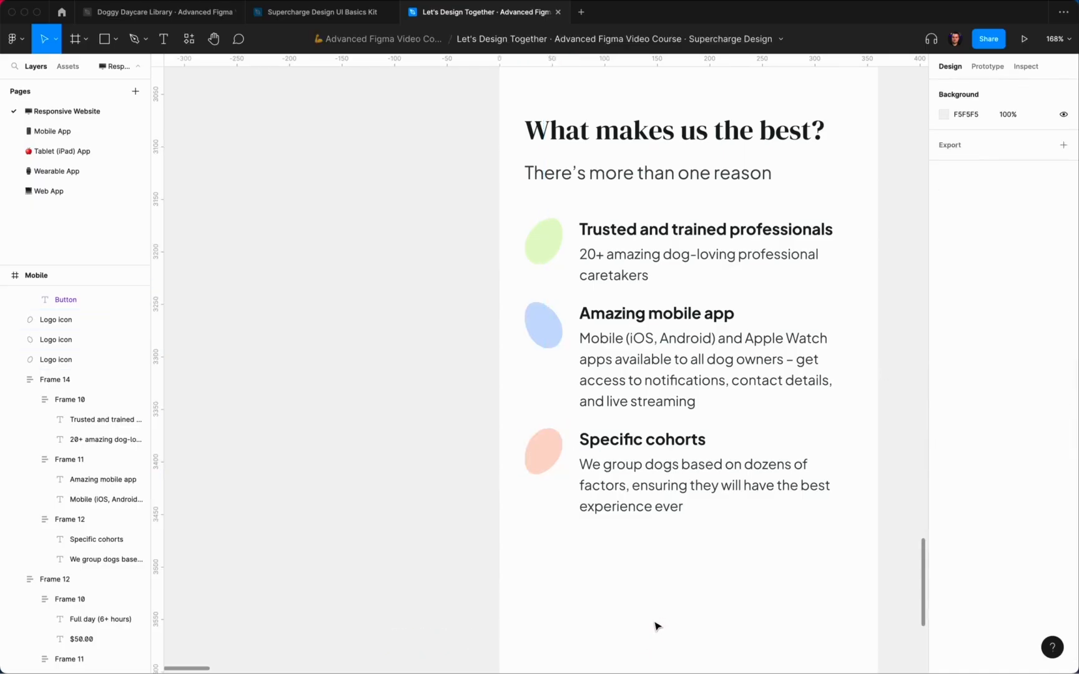
pyautogui.click(156, 12)
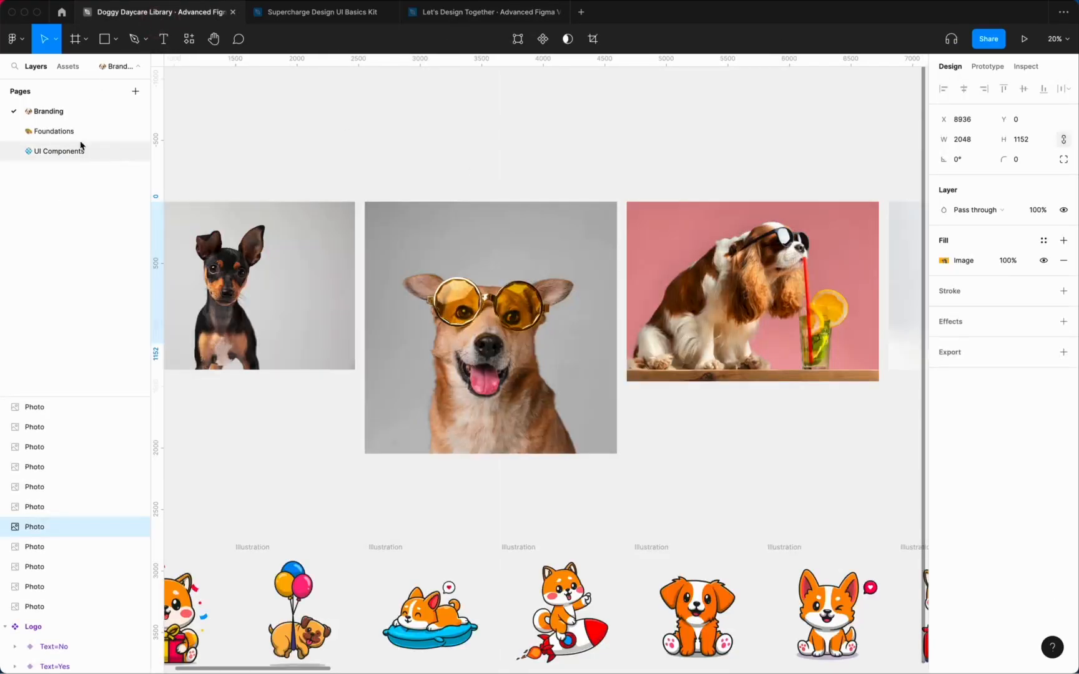
# Step: Copy the Icon / Star from the library's Foundations page icon grid
pyautogui.click(54, 131)
pyautogui.hscroll(-5, 761, 247)
pyautogui.click(475, 12)
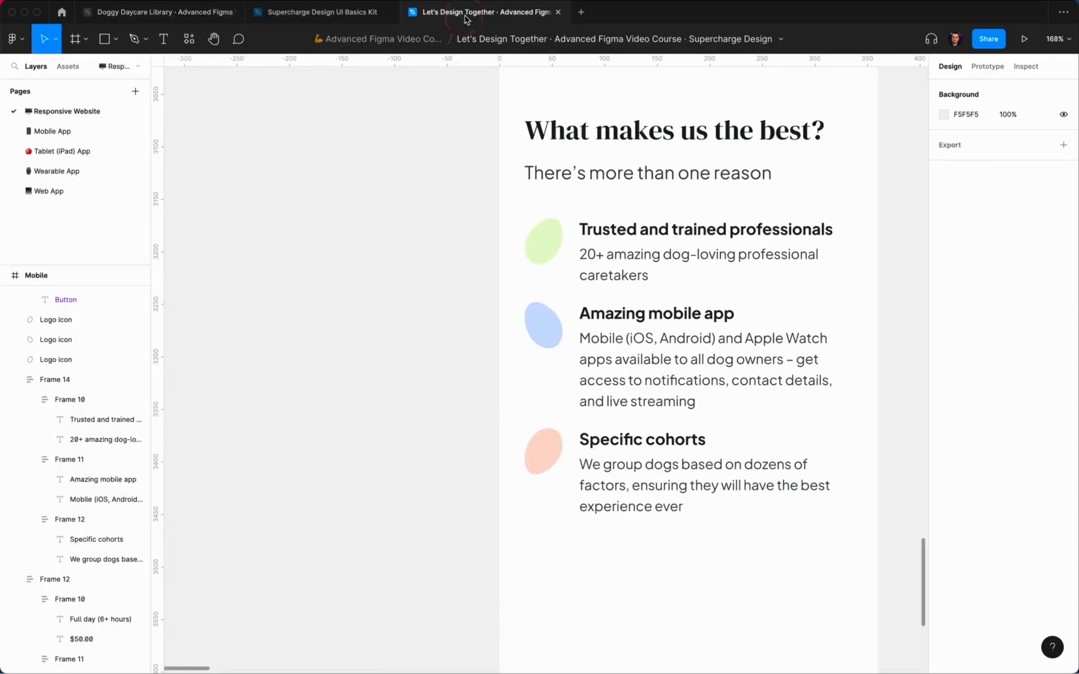
pyautogui.click(150, 14)
pyautogui.click(519, 146)
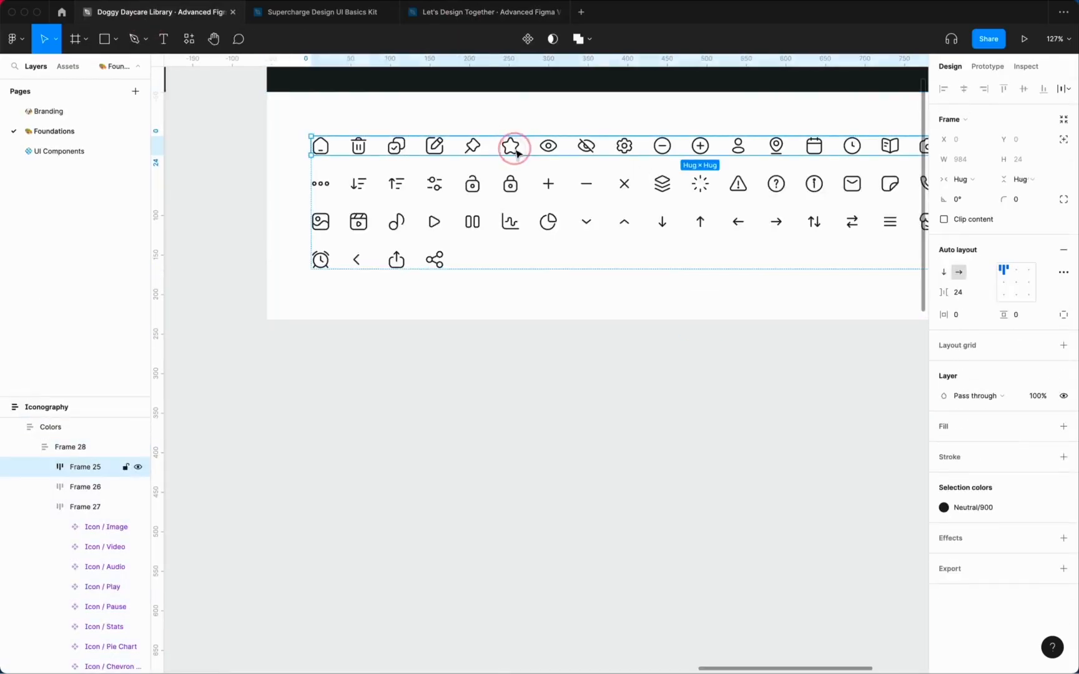
pyautogui.keyDown('super'); pyautogui.click(515, 146); pyautogui.keyUp('super')
pyautogui.click(422, 8)
# Step: Paste the star centred on the top feature blob and colour it Success/500 green
pyautogui.click(543, 241)
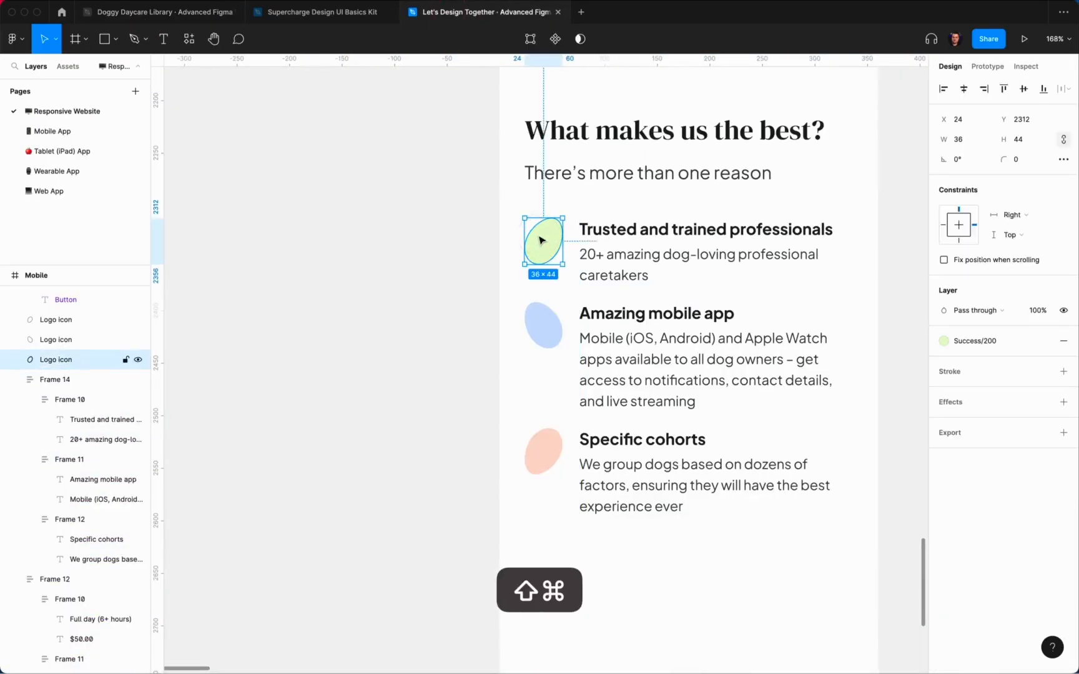
pyautogui.press('super+shift+v')
pyautogui.hotkey('shift', 'Left')
pyautogui.hotkey('shift', 'Left')
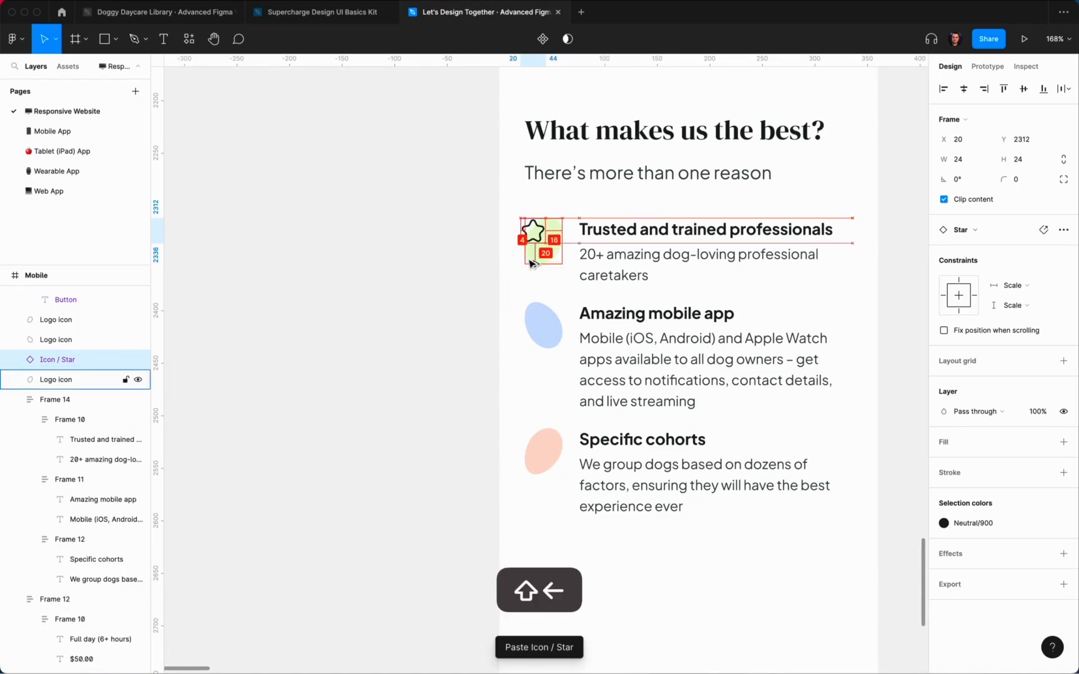
pyautogui.press('Right')
pyautogui.press('Right')
pyautogui.press('Right')
pyautogui.press('Right')
pyautogui.hotkey('shift', 'Down')
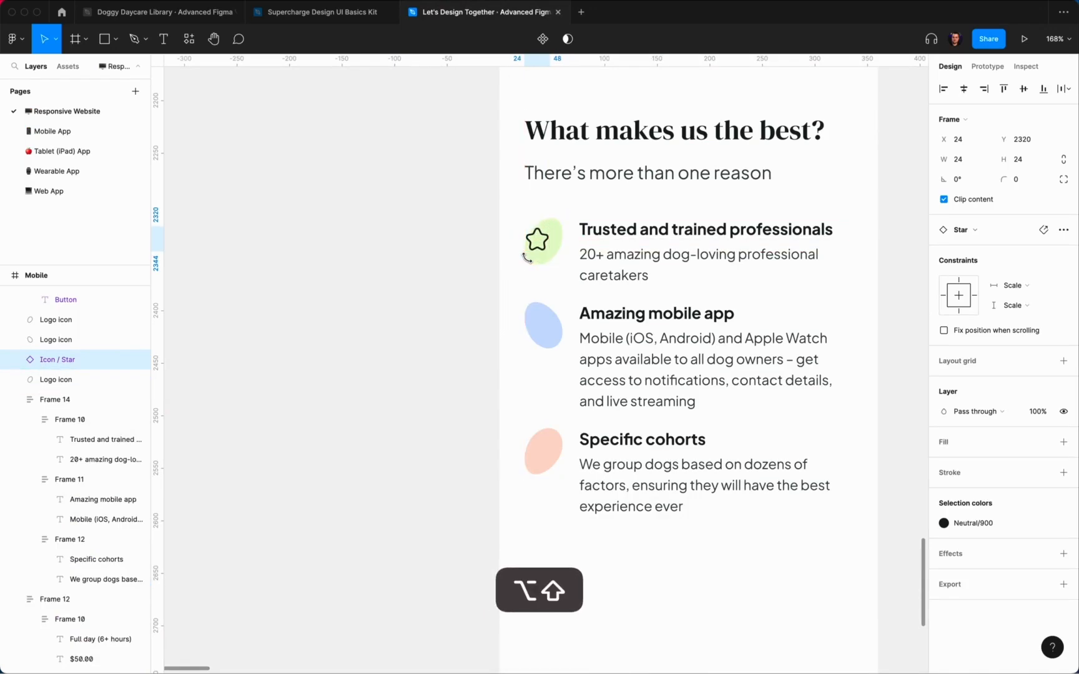
pyautogui.click(984, 525)
pyautogui.click(871, 602)
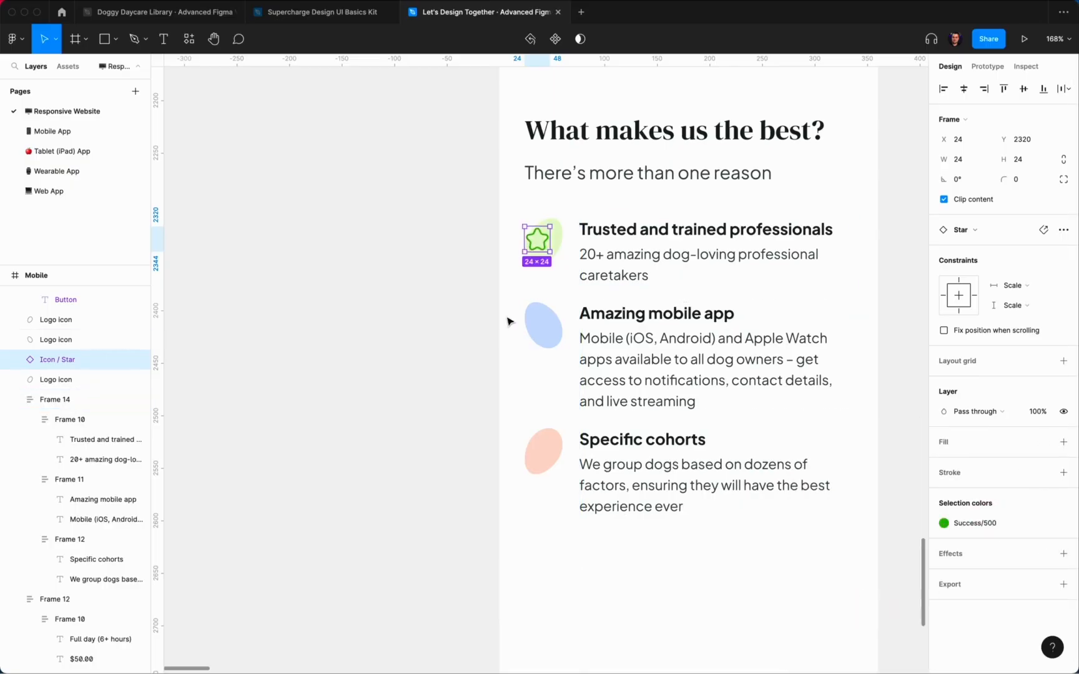
pyautogui.click(509, 318)
pyautogui.click(537, 239)
# Step: Duplicate the star onto the second and third feature blobs
pyautogui.press('super+d')
pyautogui.moveTo(537, 239); pyautogui.dragTo(544, 329)
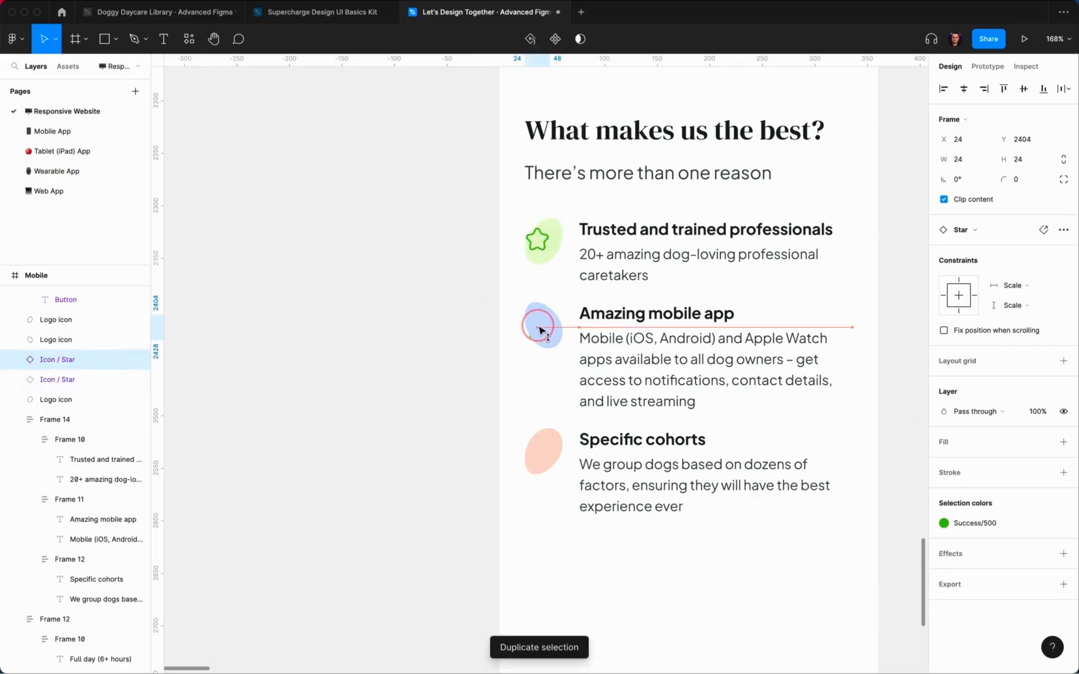
pyautogui.press('super+v')
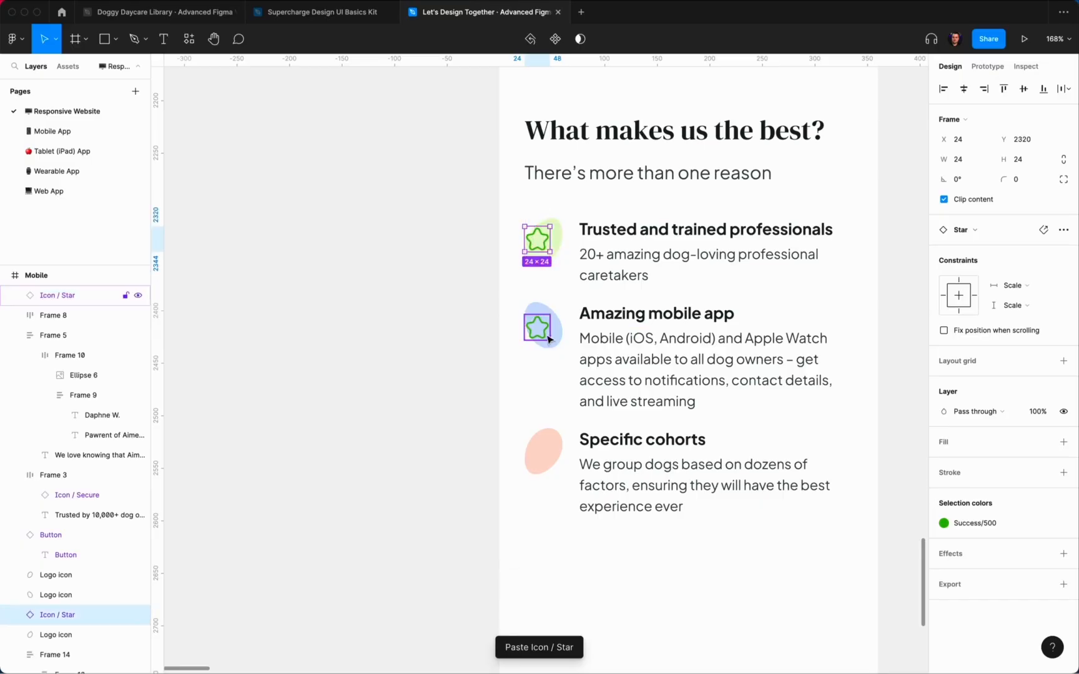
pyautogui.press('Up')
pyautogui.press('Up')
pyautogui.press('Up')
pyautogui.press('Up')
pyautogui.press('super+d')
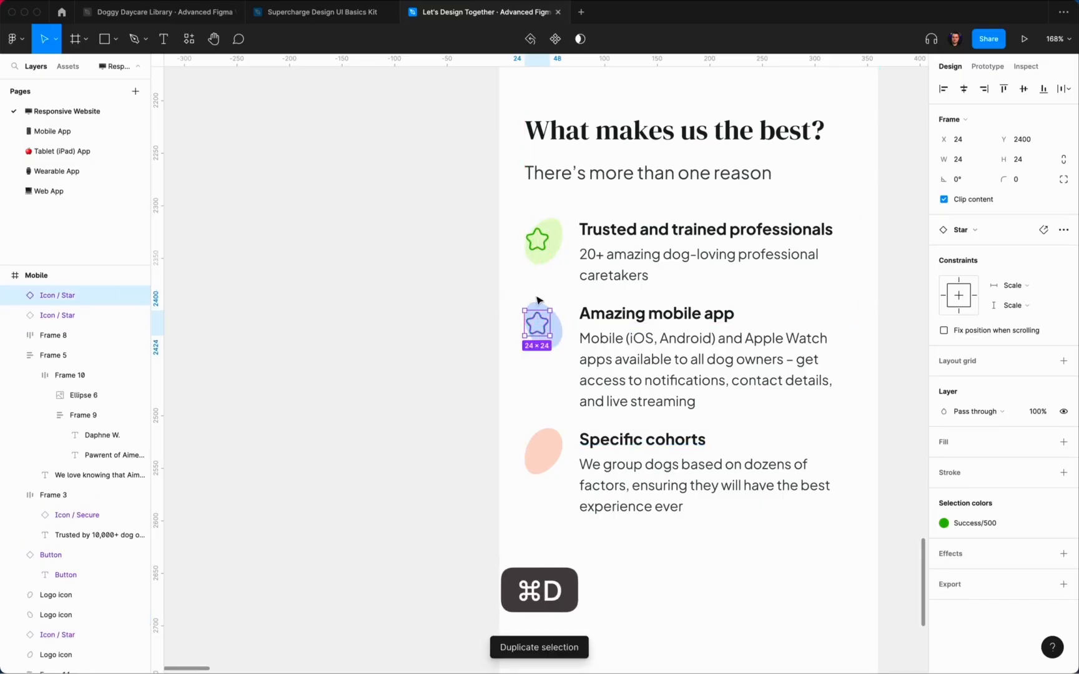
pyautogui.moveTo(544, 306); pyautogui.dragTo(551, 431)
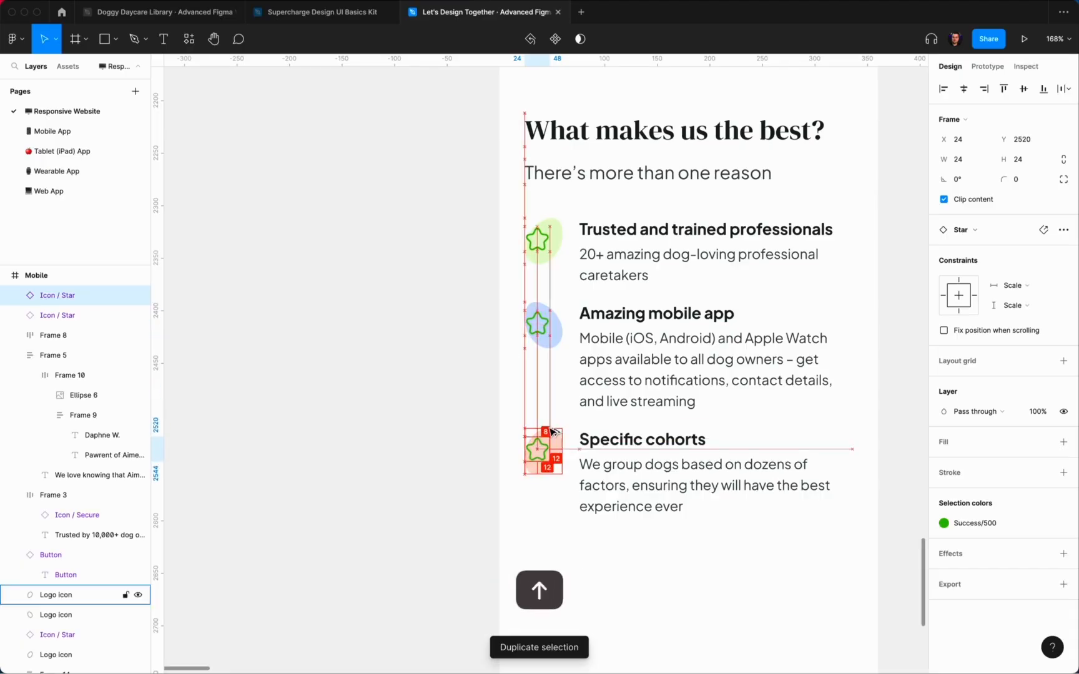
pyautogui.click(424, 390)
pyautogui.hscroll(2, 424, 399)
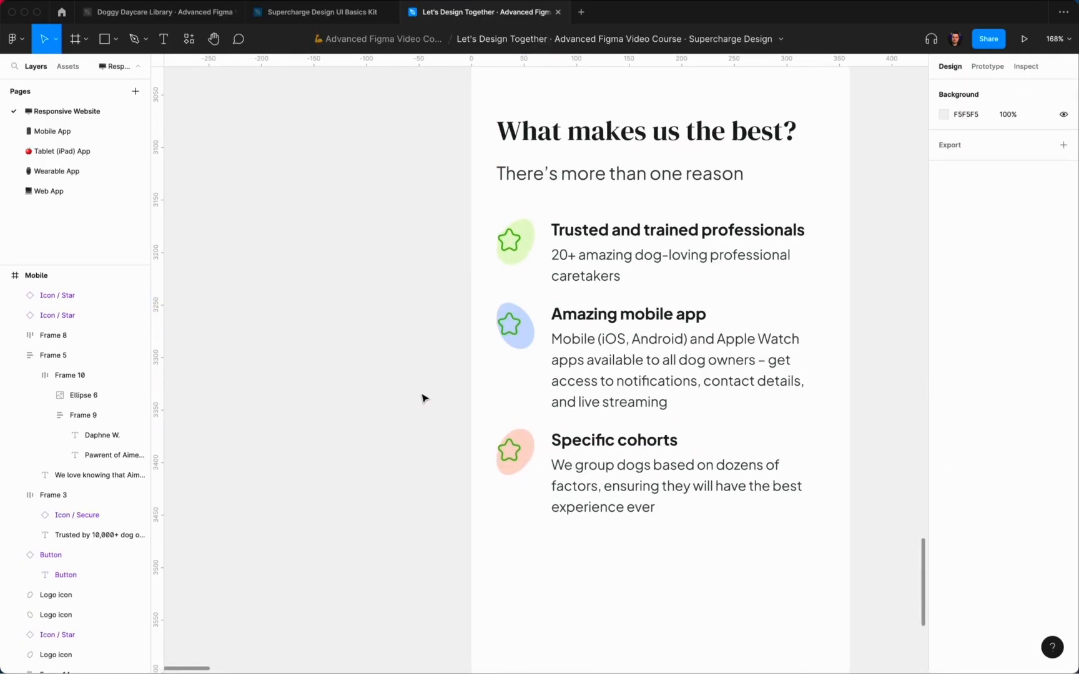
# Step: Colour the second star Info/500 blue and the third star Error/500 red
pyautogui.click(311, 12)
pyautogui.click(485, 13)
pyautogui.click(135, 315)
pyautogui.click(943, 524)
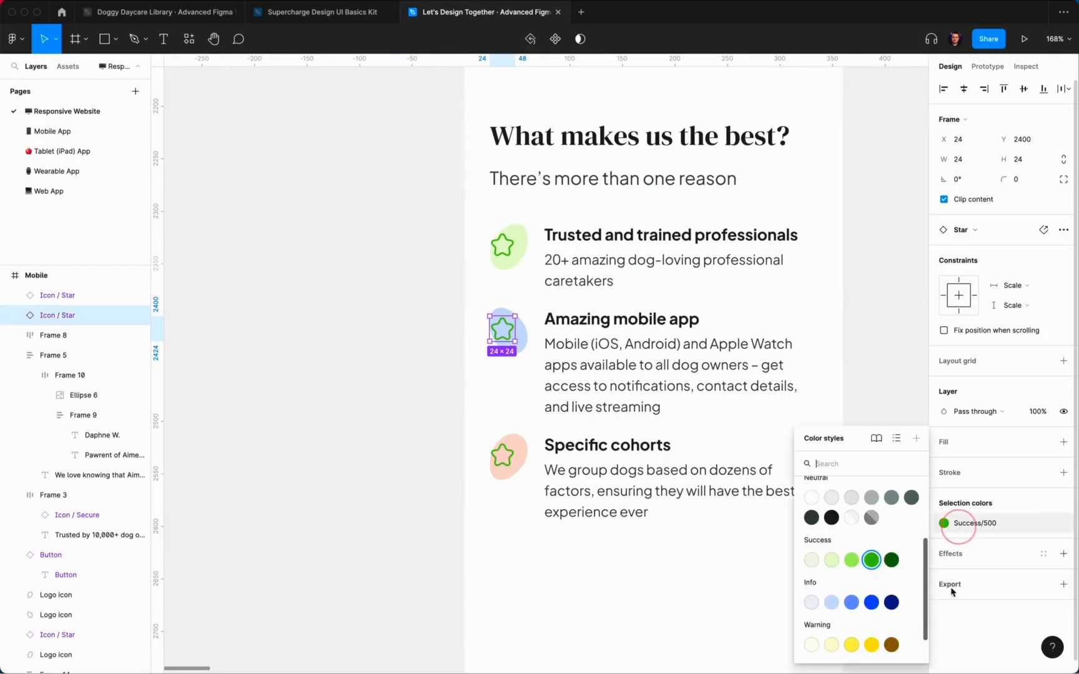
pyautogui.click(876, 603)
pyautogui.click(499, 457)
pyautogui.click(943, 523)
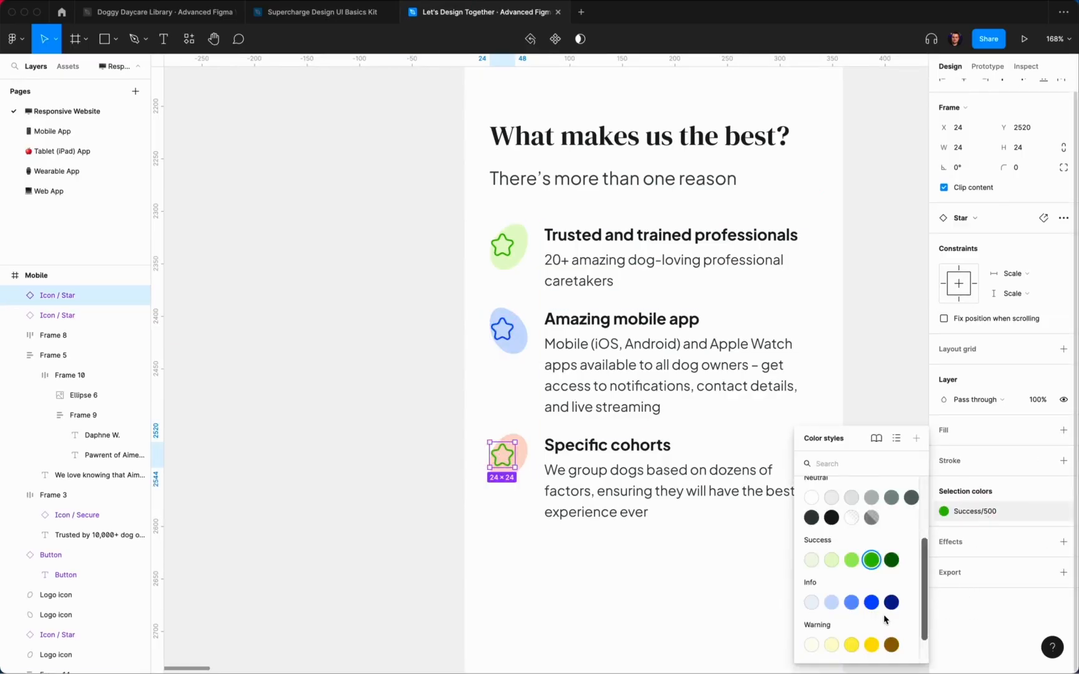
pyautogui.scroll(-2, 868, 600)
pyautogui.click(876, 646)
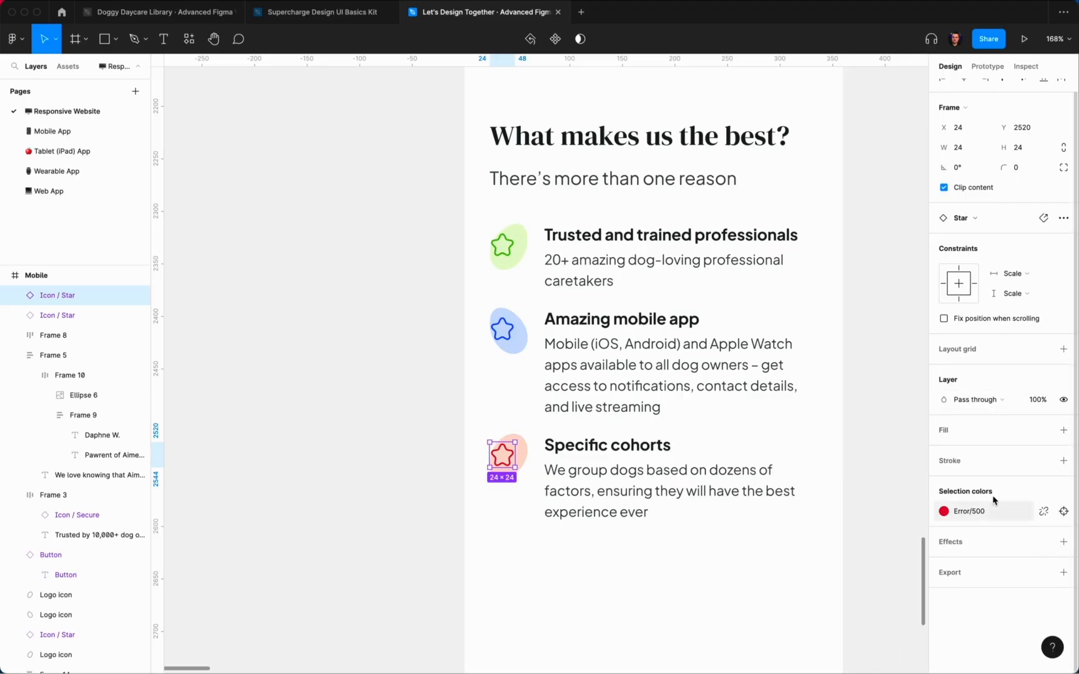
# Step: Swap the Specific cohorts star instance for the To-do icon
pyautogui.click(989, 219)
pyautogui.scroll(-2, 999, 442)
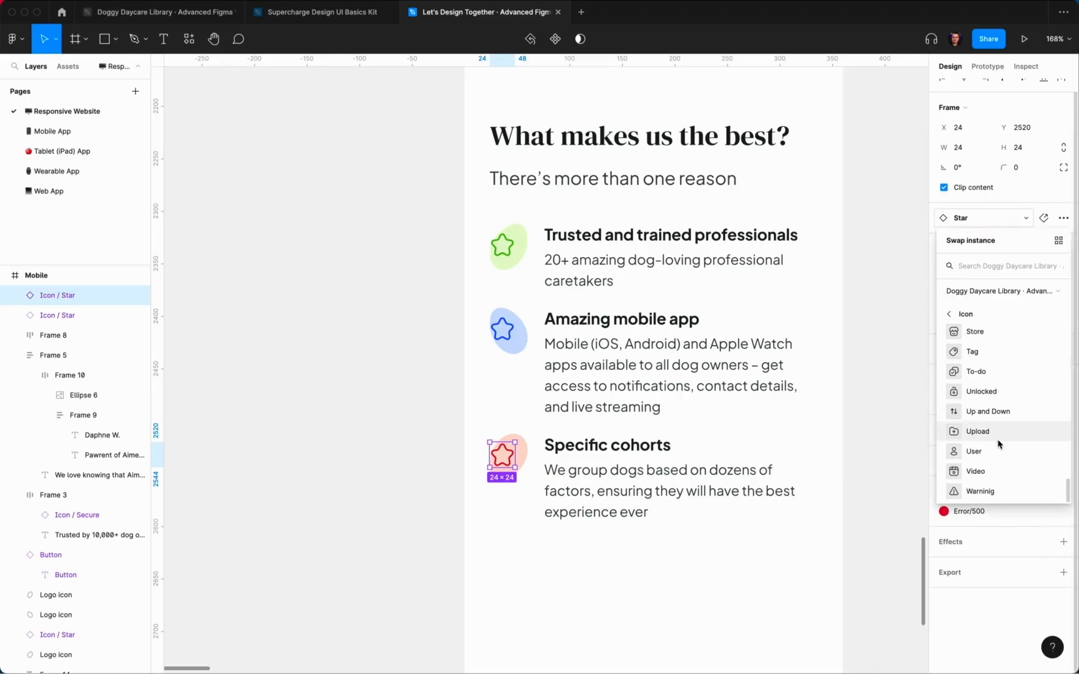
pyautogui.scroll(6, 996, 378)
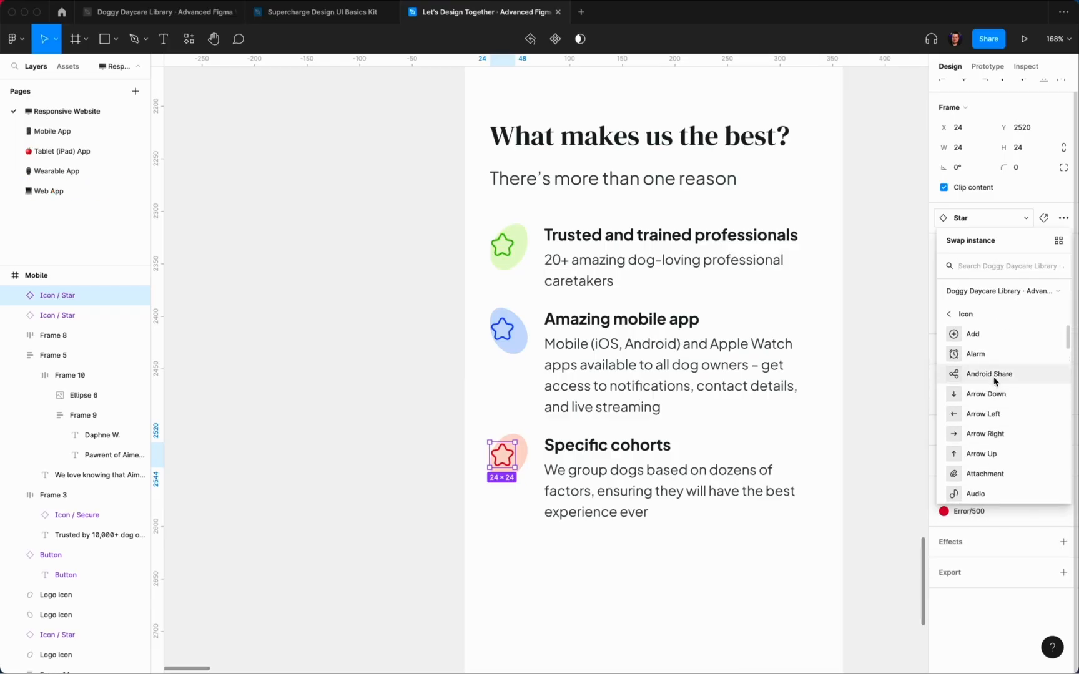
pyautogui.click(1001, 382)
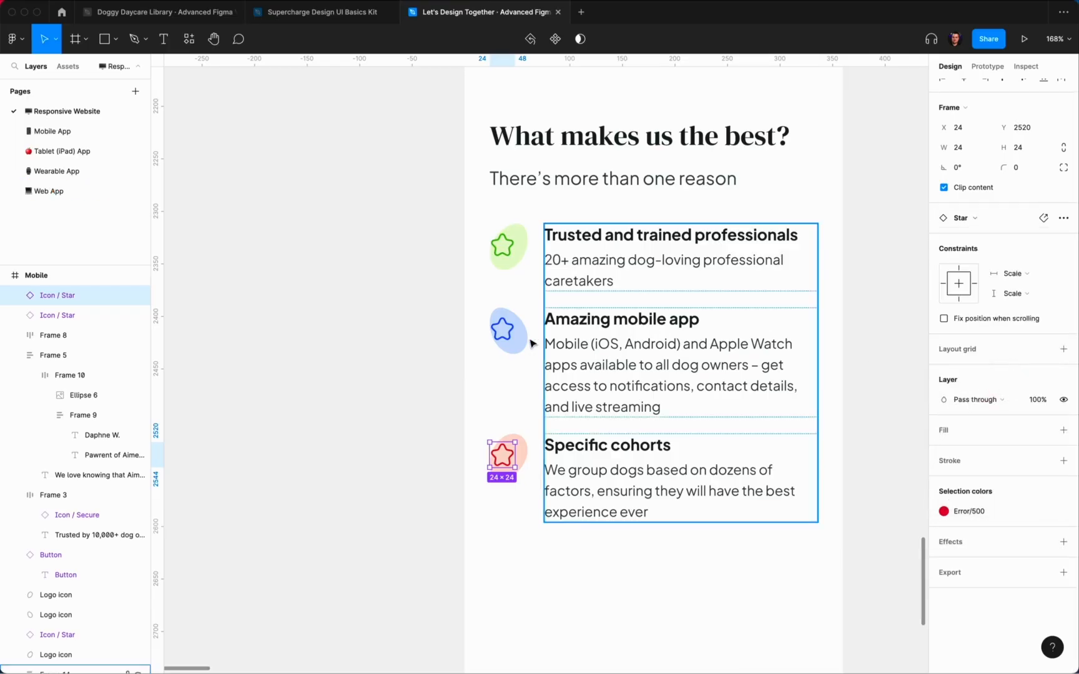
# Step: Swap the Amazing mobile app star for the Notification bell icon
pyautogui.click(503, 330)
pyautogui.click(1001, 219)
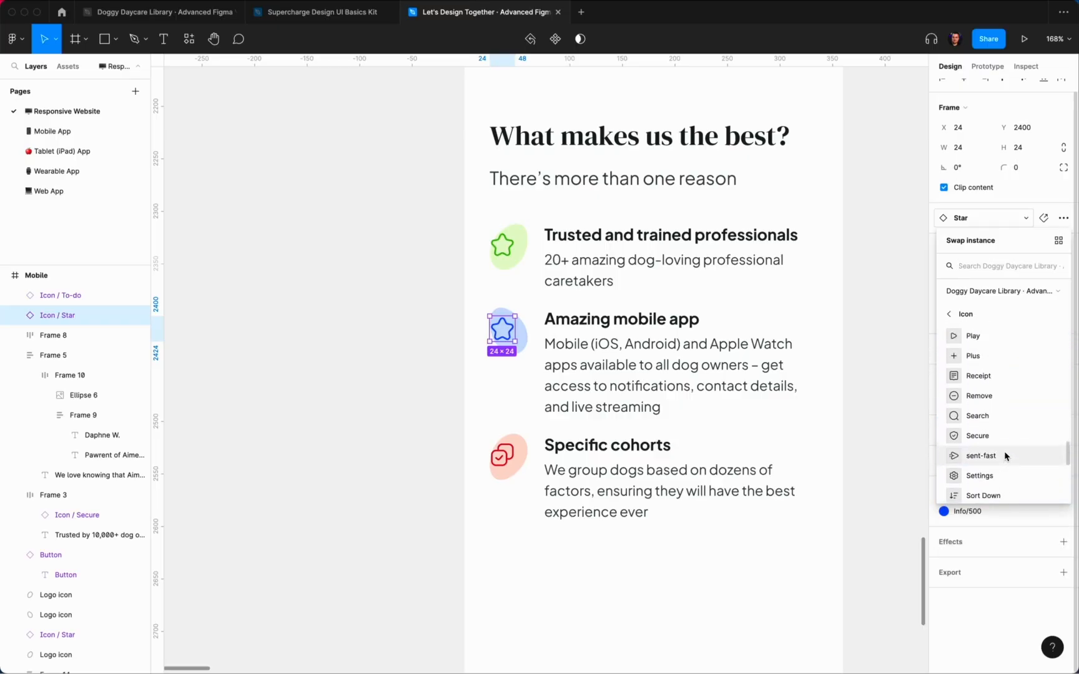
pyautogui.scroll(2, 1006, 456)
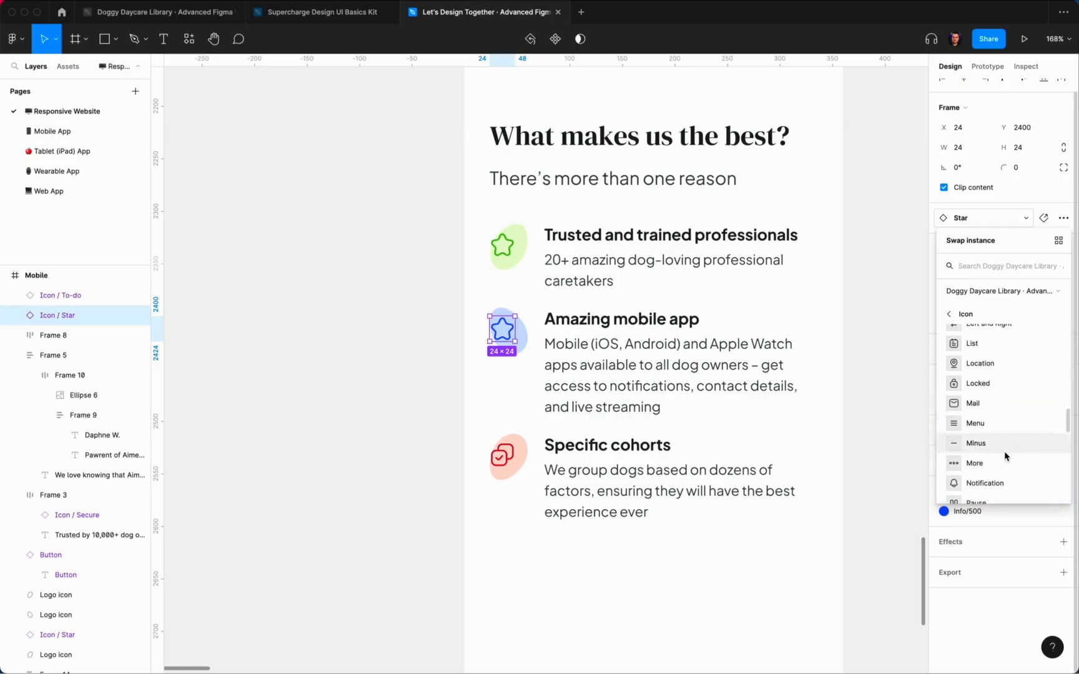
pyautogui.click(998, 489)
pyautogui.click(346, 278)
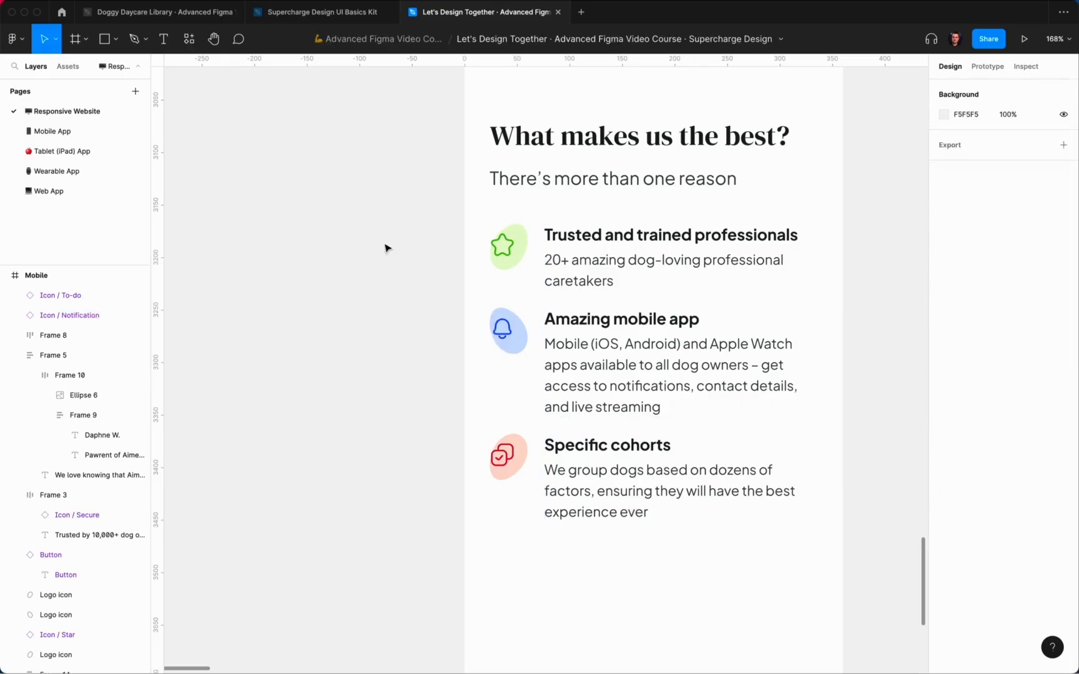
# Step: Wrap the star, bell and To-do icons each with its backdrop in its own frame
pyautogui.moveTo(469, 216); pyautogui.dragTo(512, 277)
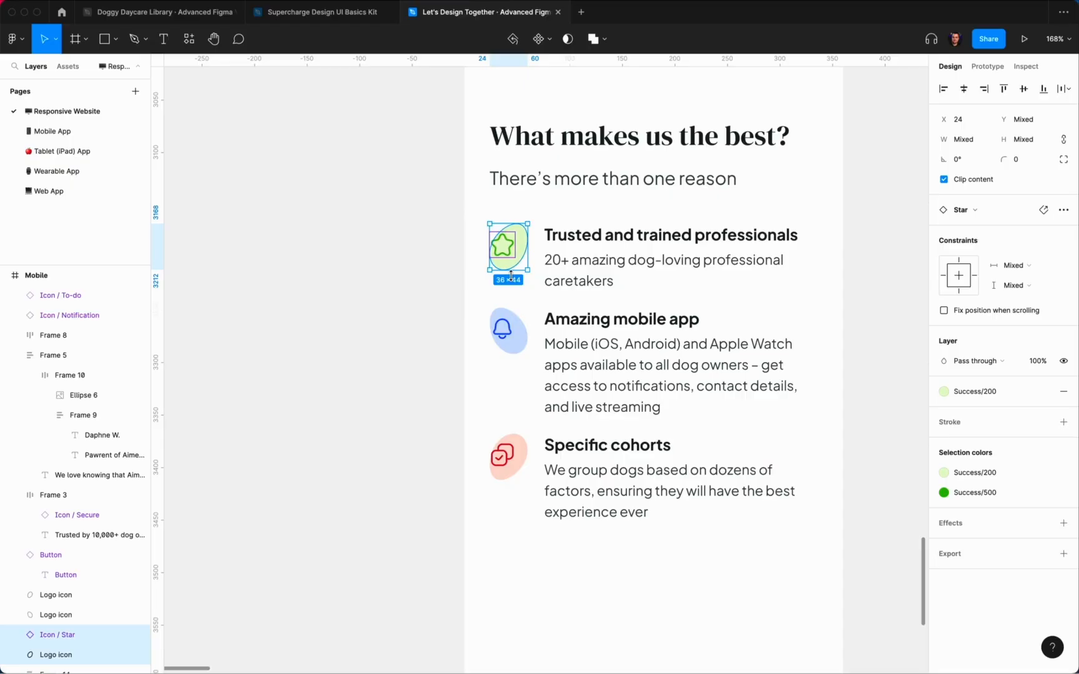
pyautogui.press('alt+super+g')
pyautogui.moveTo(474, 305); pyautogui.dragTo(504, 351)
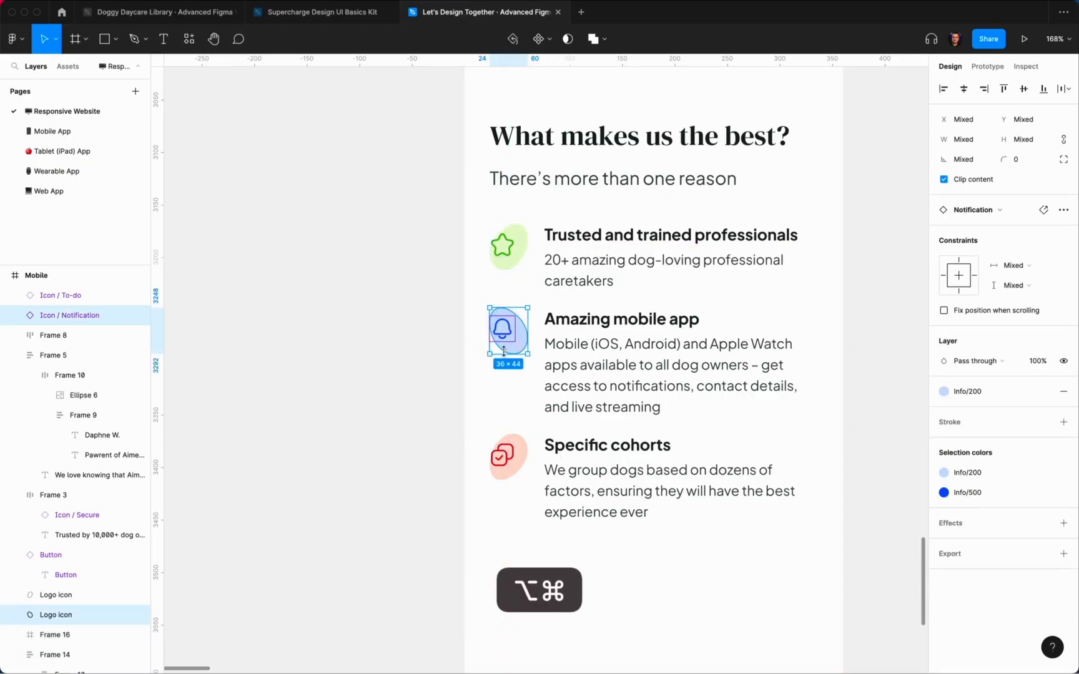
pyautogui.press('alt+super+g')
pyautogui.moveTo(472, 405); pyautogui.dragTo(508, 509)
pyautogui.press('alt+super+g')
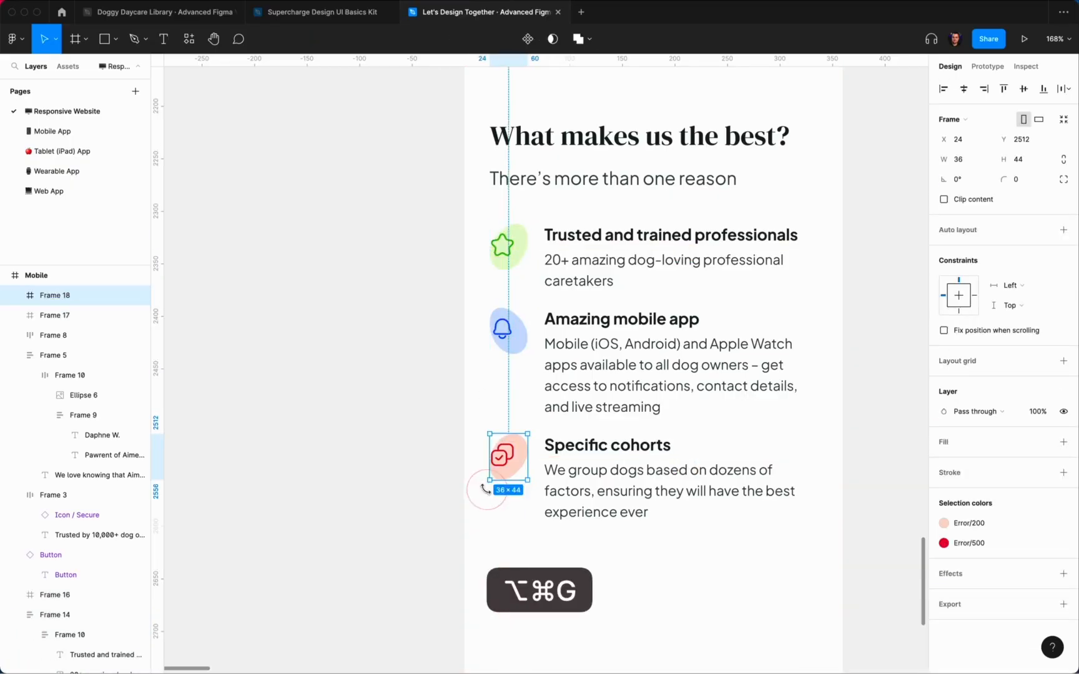
pyautogui.click(485, 489)
# Step: Drag the Mobile page frame's bottom edge down to make it taller
pyautogui.scroll(-5, 466, 492)
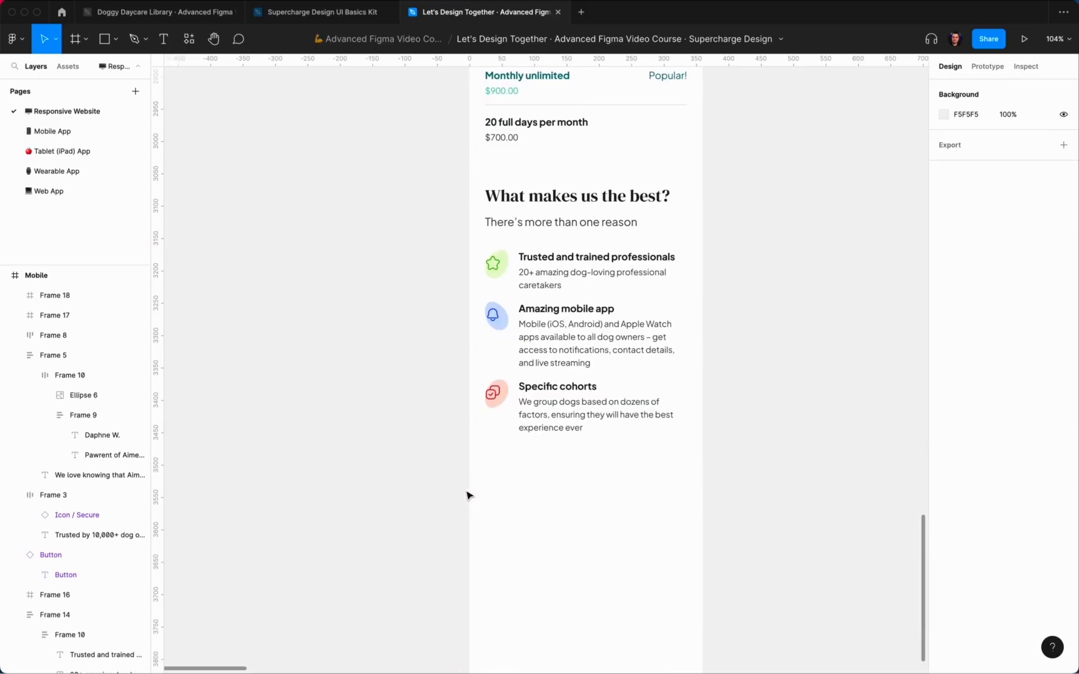
pyautogui.scroll(-5, 475, 488)
pyautogui.scroll(5, 474, 487)
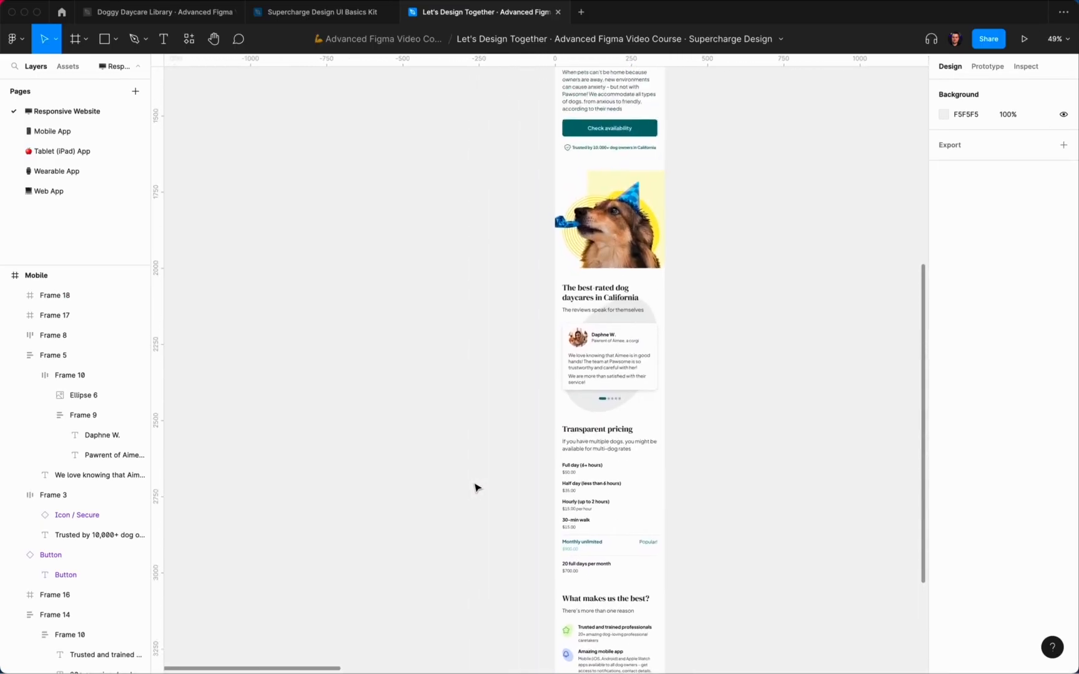
pyautogui.scroll(-3, 474, 488)
pyautogui.scroll(5, 475, 488)
pyautogui.scroll(-4, 475, 488)
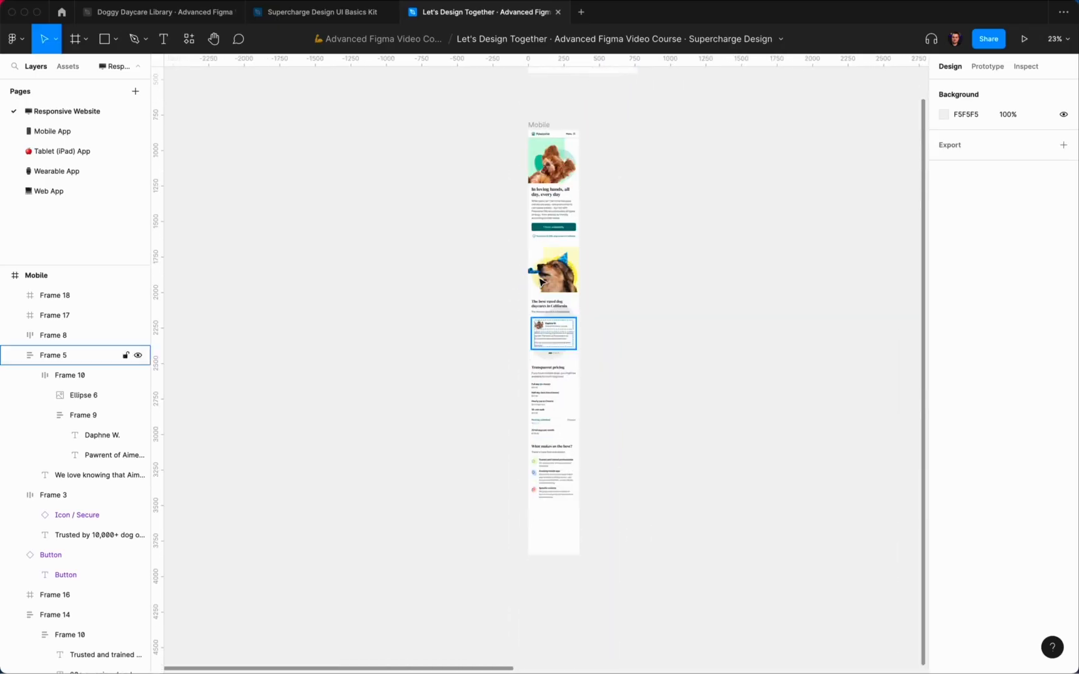
pyautogui.click(539, 124)
pyautogui.scroll(-3, 571, 467)
pyautogui.moveTo(565, 451); pyautogui.dragTo(565, 525)
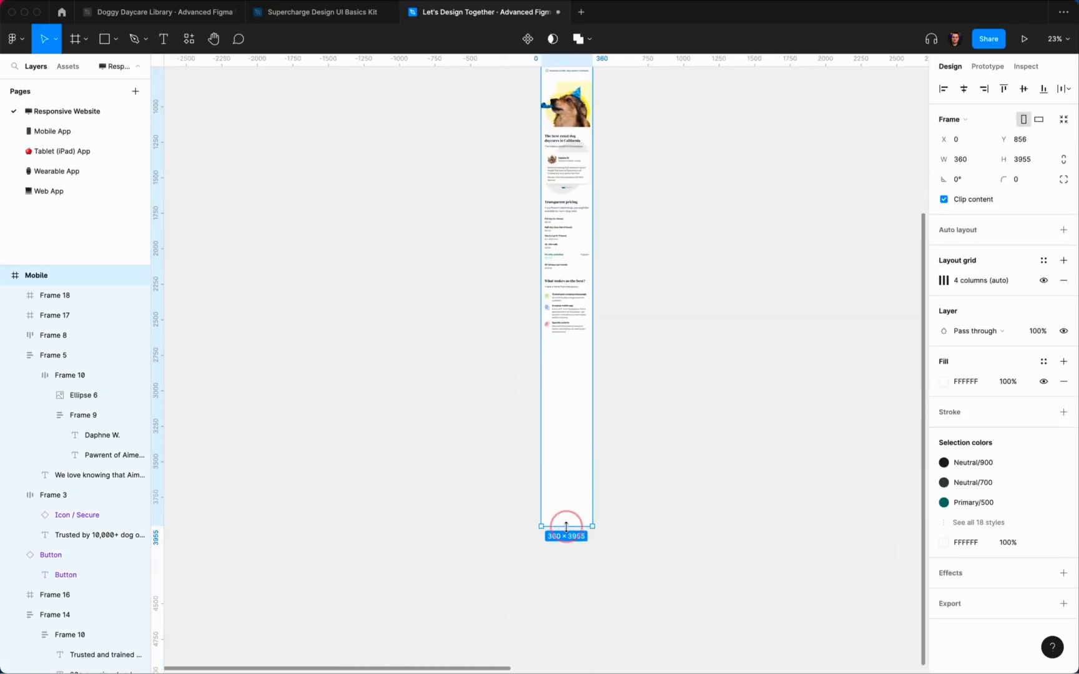
pyautogui.click(639, 463)
pyautogui.scroll(3, 639, 464)
pyautogui.scroll(-4, 640, 463)
pyautogui.scroll(5, 571, 211)
pyautogui.scroll(1, 568, 290)
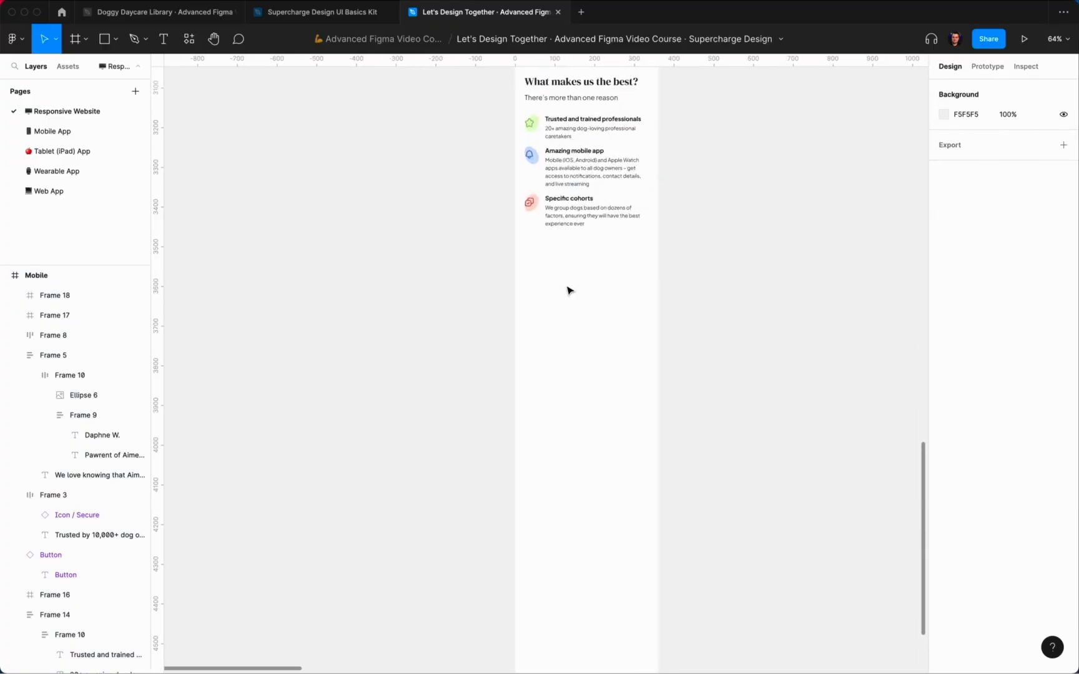
pyautogui.scroll(3, 569, 290)
# Step: Draw a 360-wide frame below the feature list, nudge it down, and fill it with Primary/100 mint
pyautogui.press('f')
pyautogui.moveTo(485, 256); pyautogui.dragTo(692, 459)
pyautogui.press('alt')
pyautogui.hotkey('shift', 'Down')
pyautogui.hotkey('shift', 'Down')
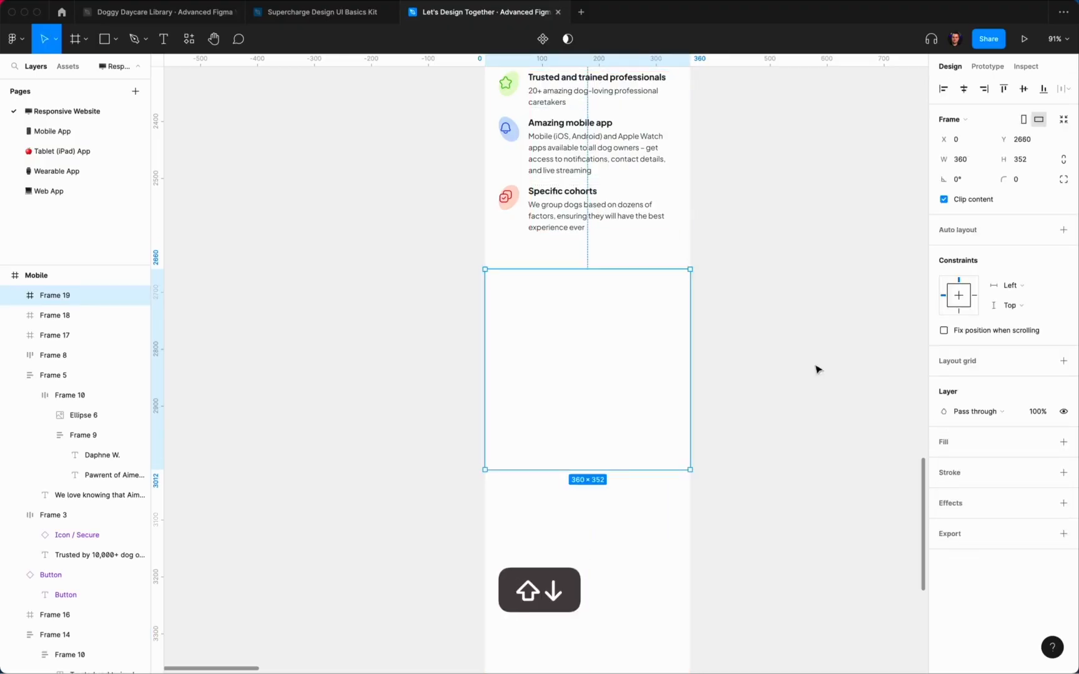
pyautogui.click(1043, 442)
pyautogui.click(954, 574)
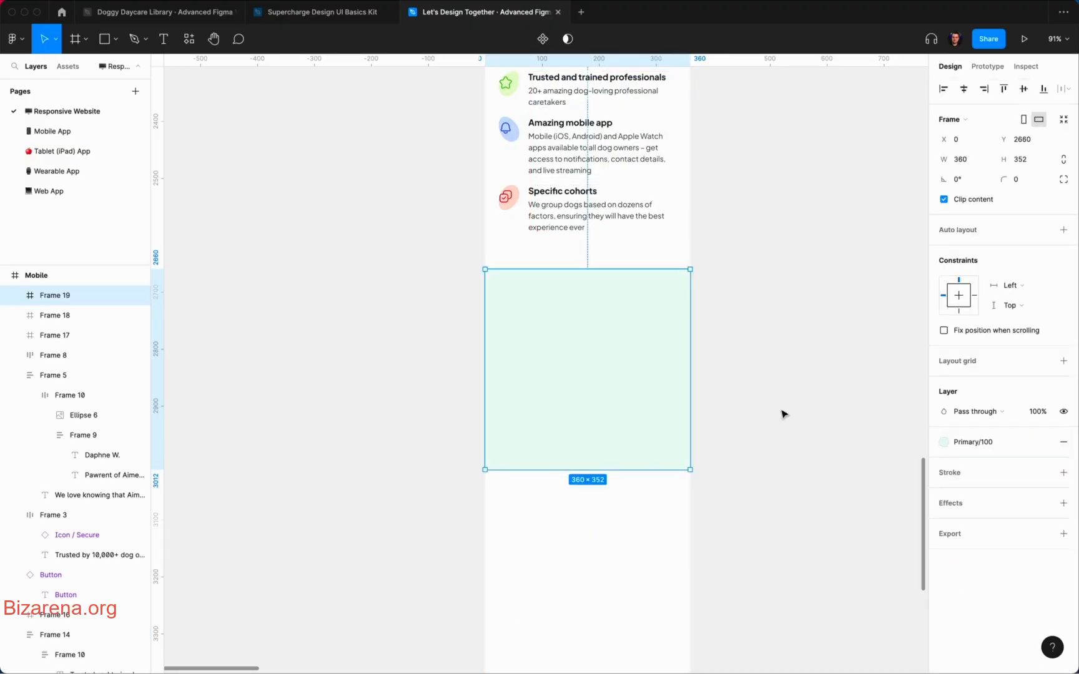
pyautogui.click(782, 414)
# Step: Stretch the mint section's bottom edge so the frame is 539 tall
pyautogui.scroll(-5, 783, 414)
pyautogui.scroll(4, 783, 414)
pyautogui.scroll(2, 783, 414)
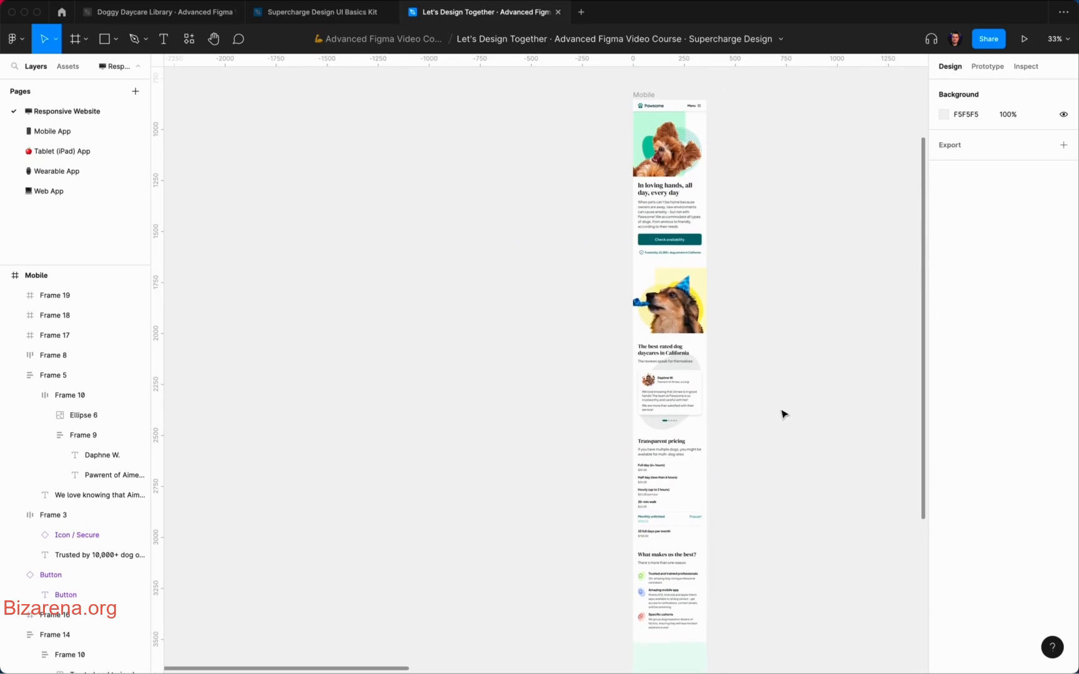
pyautogui.scroll(10, 782, 414)
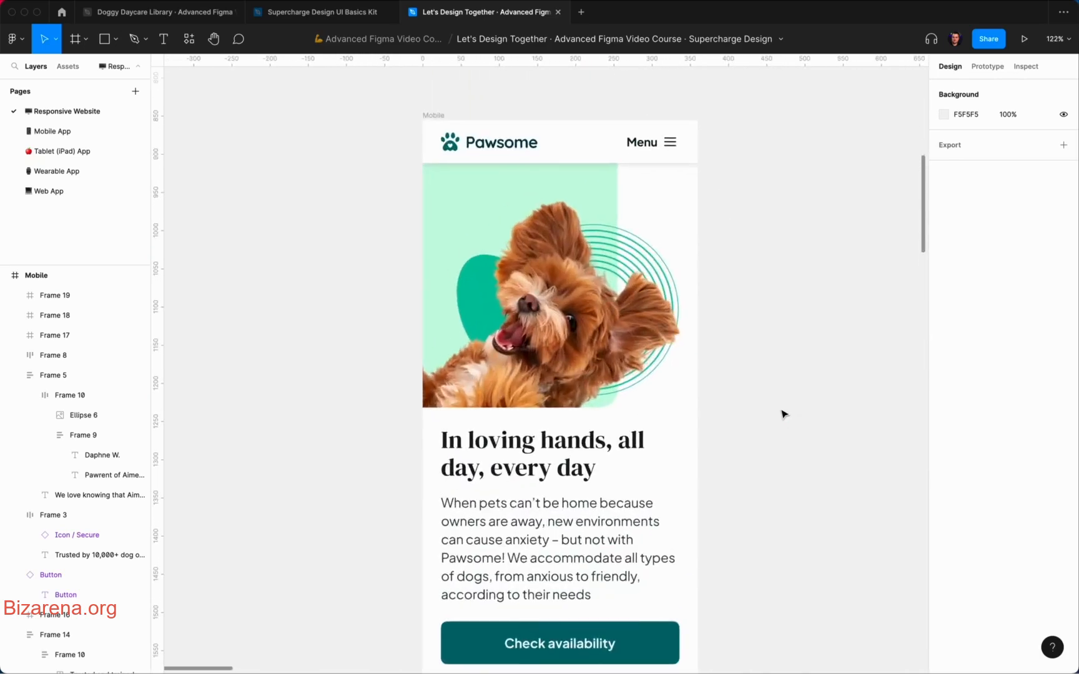
pyautogui.scroll(-6, 783, 409)
pyautogui.scroll(-15, 785, 404)
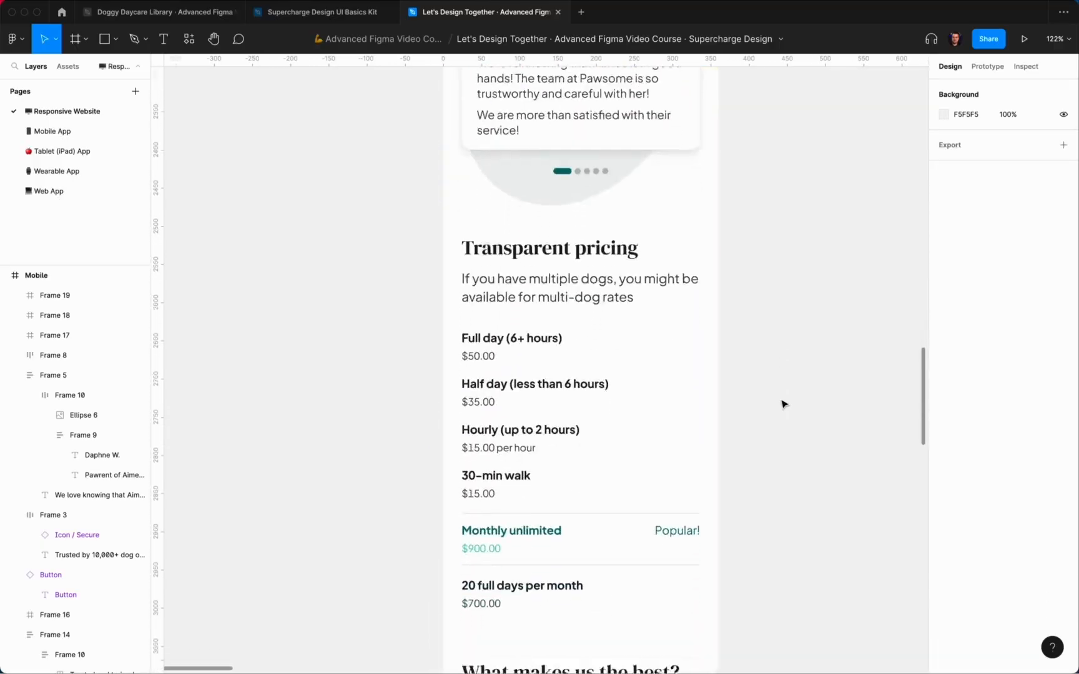
pyautogui.scroll(-6, 784, 404)
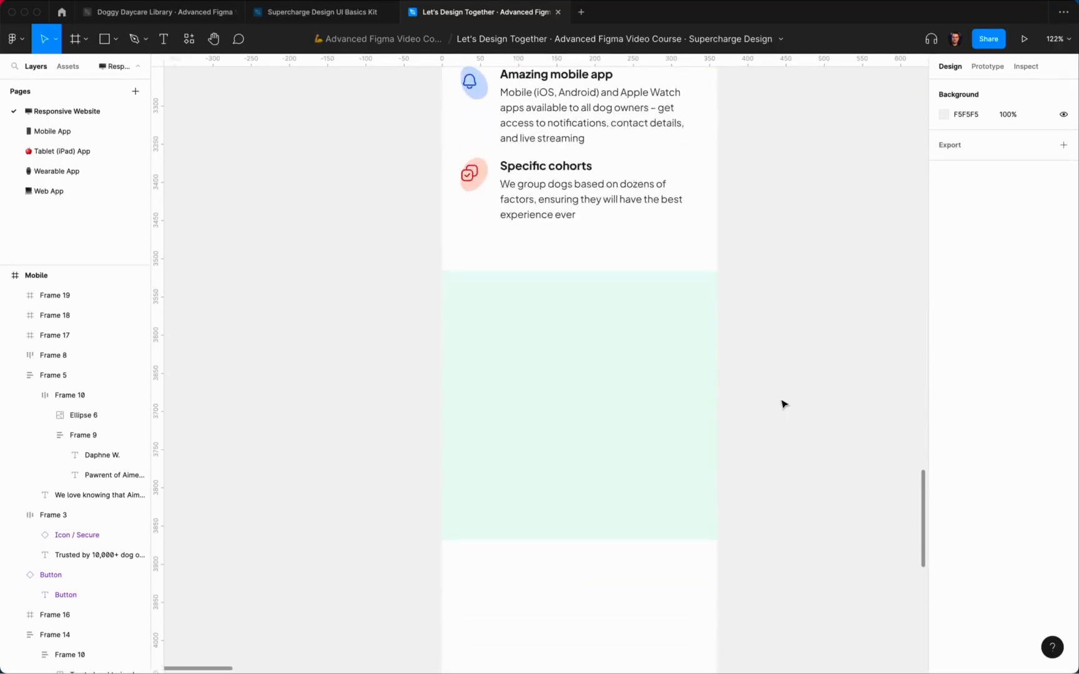
pyautogui.scroll(-10, 784, 404)
pyautogui.scroll(5, 784, 404)
pyautogui.hscroll(3, 784, 404)
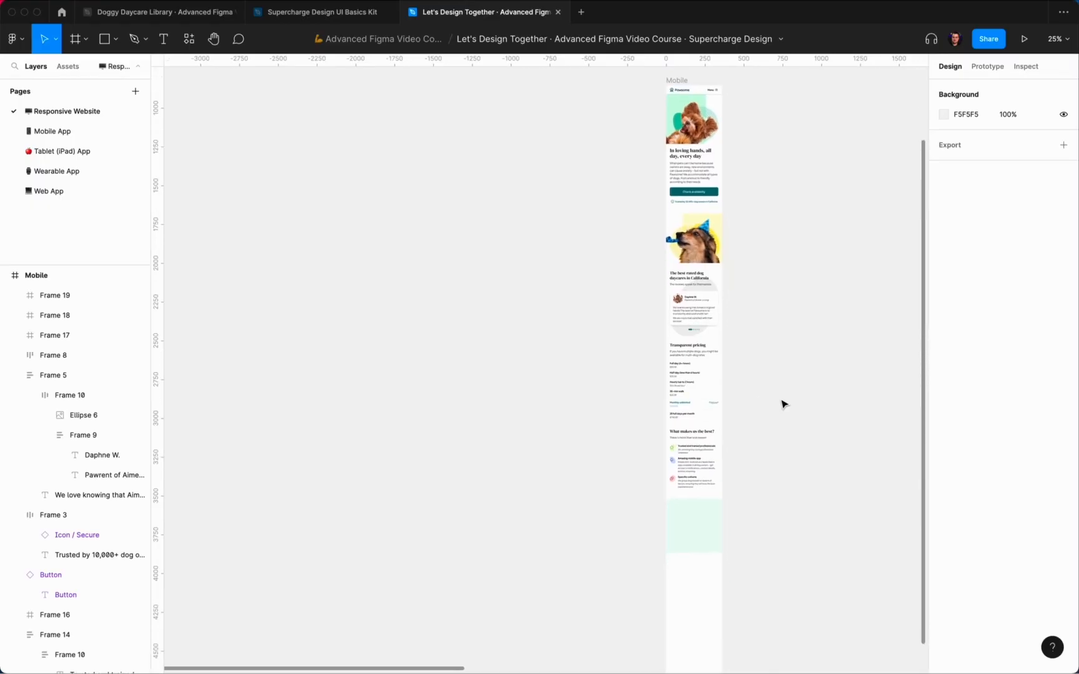
pyautogui.scroll(-7, 784, 404)
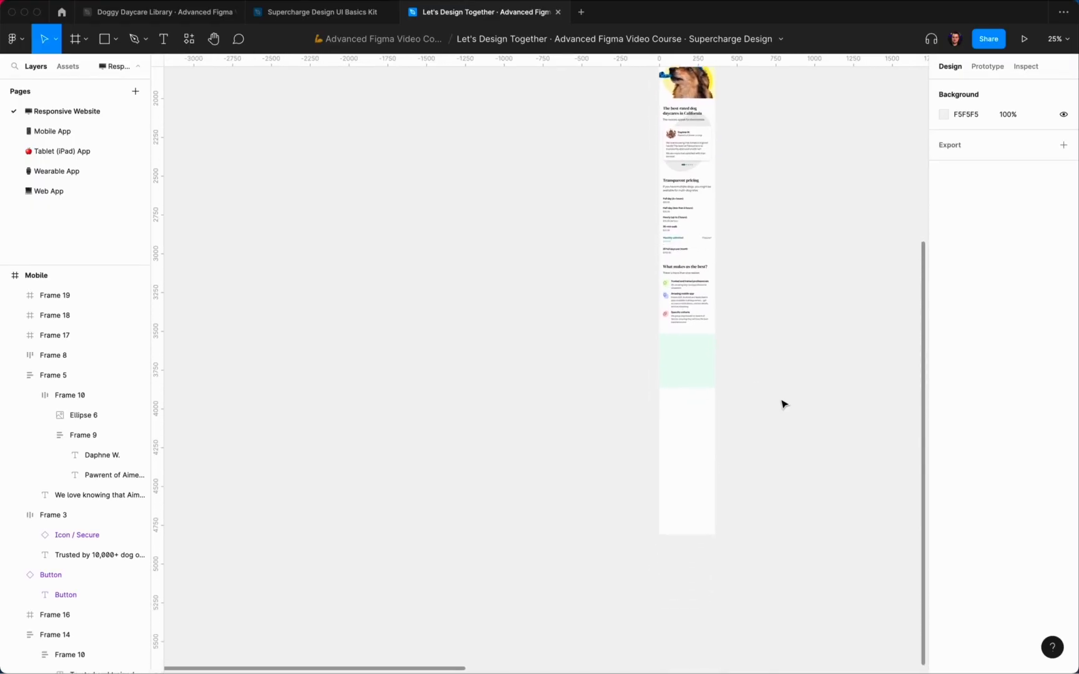
pyautogui.scroll(5, 736, 382)
pyautogui.click(653, 349)
pyautogui.moveTo(632, 412); pyautogui.dragTo(633, 487)
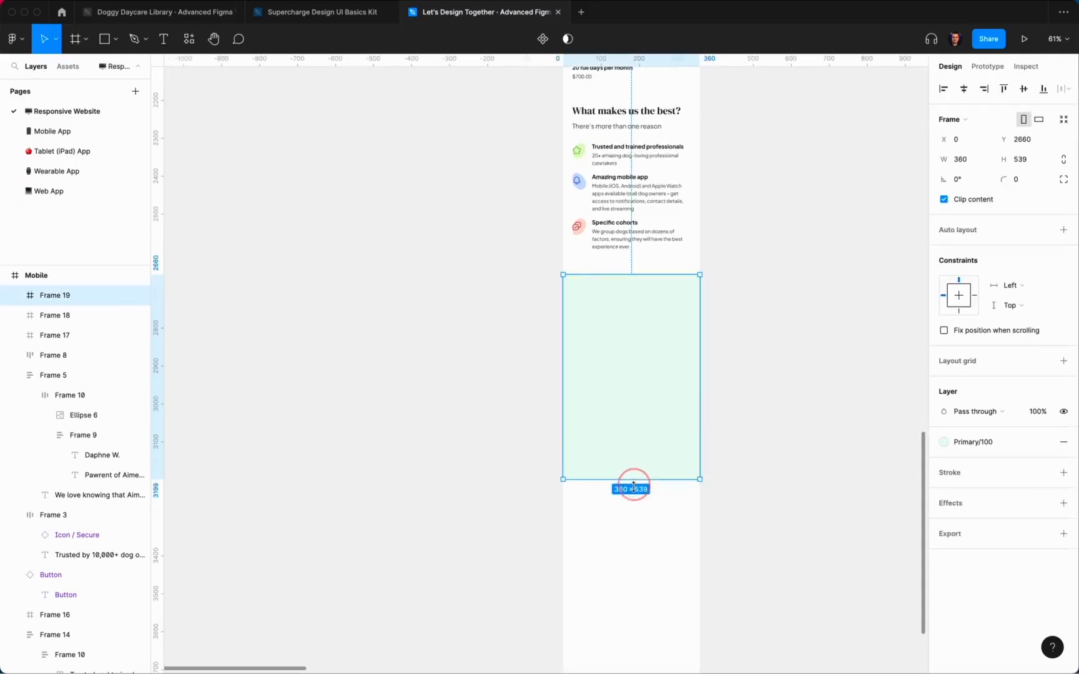
pyautogui.click(757, 449)
# Step: Inspect the Project brief frame's layout settings and select the In loving hands heading block
pyautogui.scroll(-6, 759, 446)
pyautogui.scroll(10, 759, 446)
pyautogui.scroll(10, 780, 483)
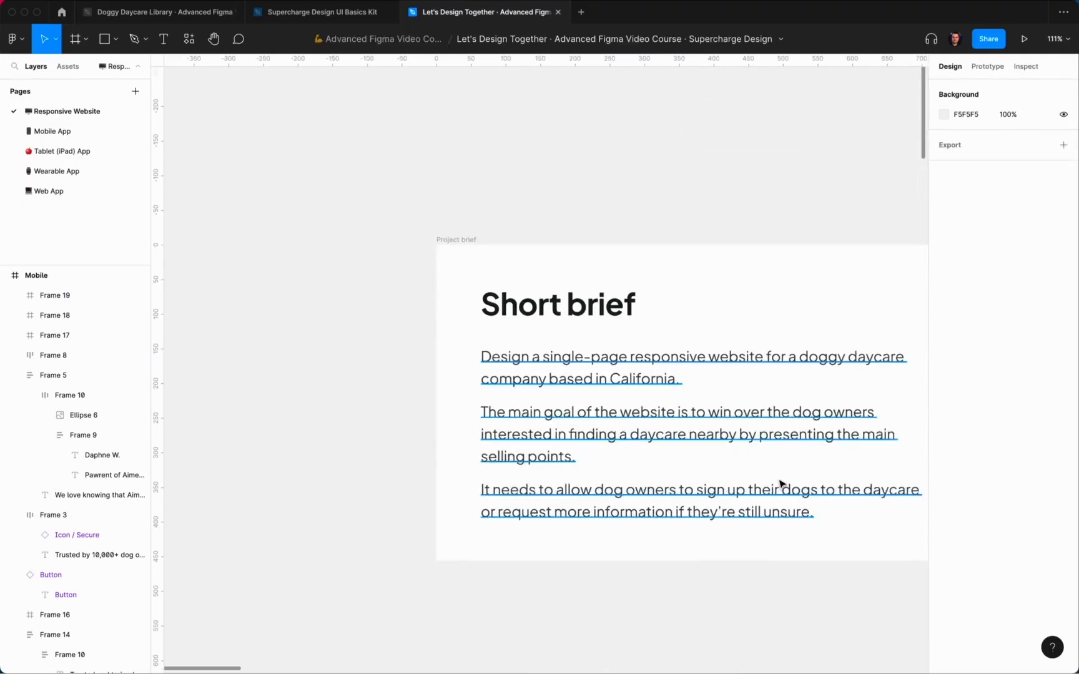
pyautogui.scroll(-4, 781, 484)
pyautogui.hscroll(3, 780, 484)
pyautogui.scroll(-2, 780, 484)
pyautogui.hscroll(1, 780, 484)
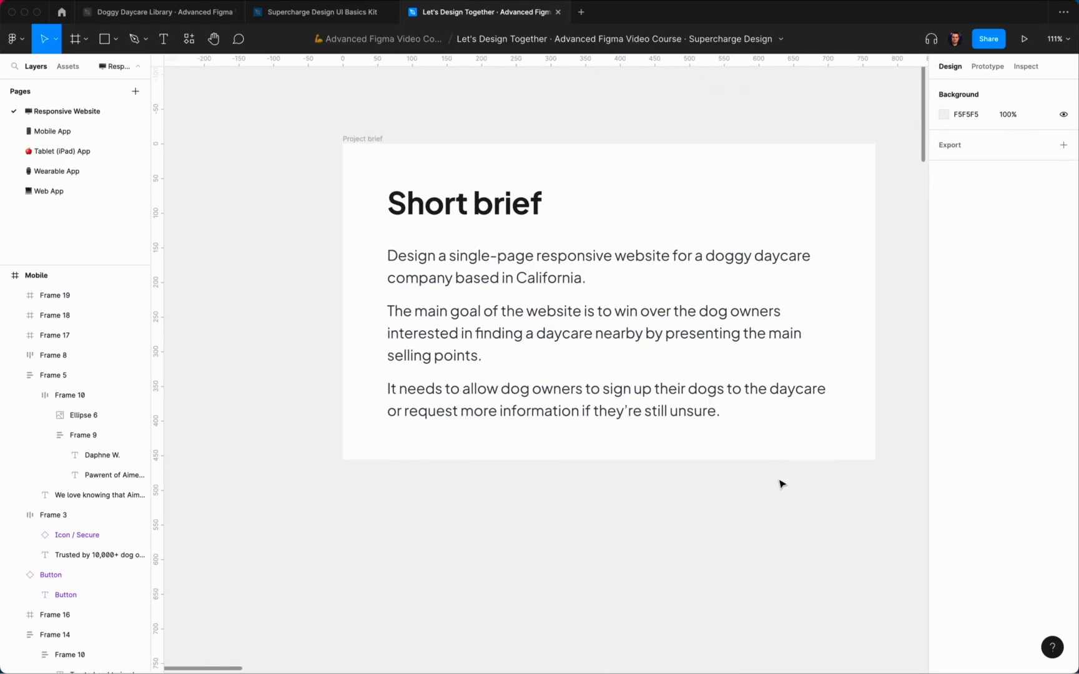
pyautogui.scroll(-3, 780, 484)
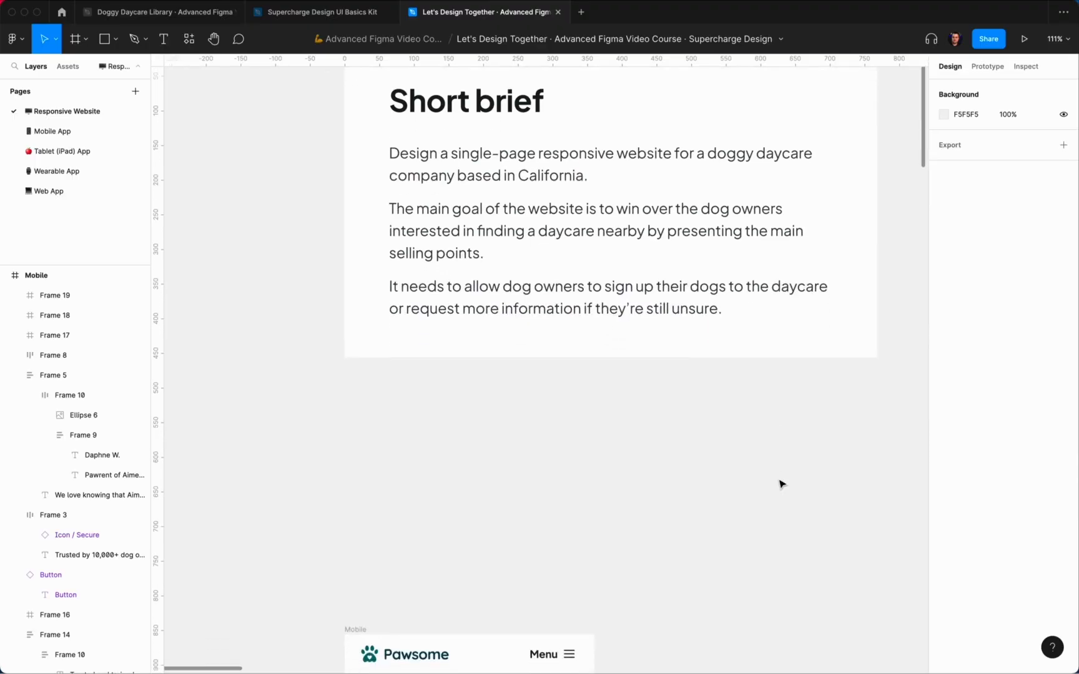
pyautogui.scroll(-10, 781, 484)
pyautogui.scroll(3, 773, 287)
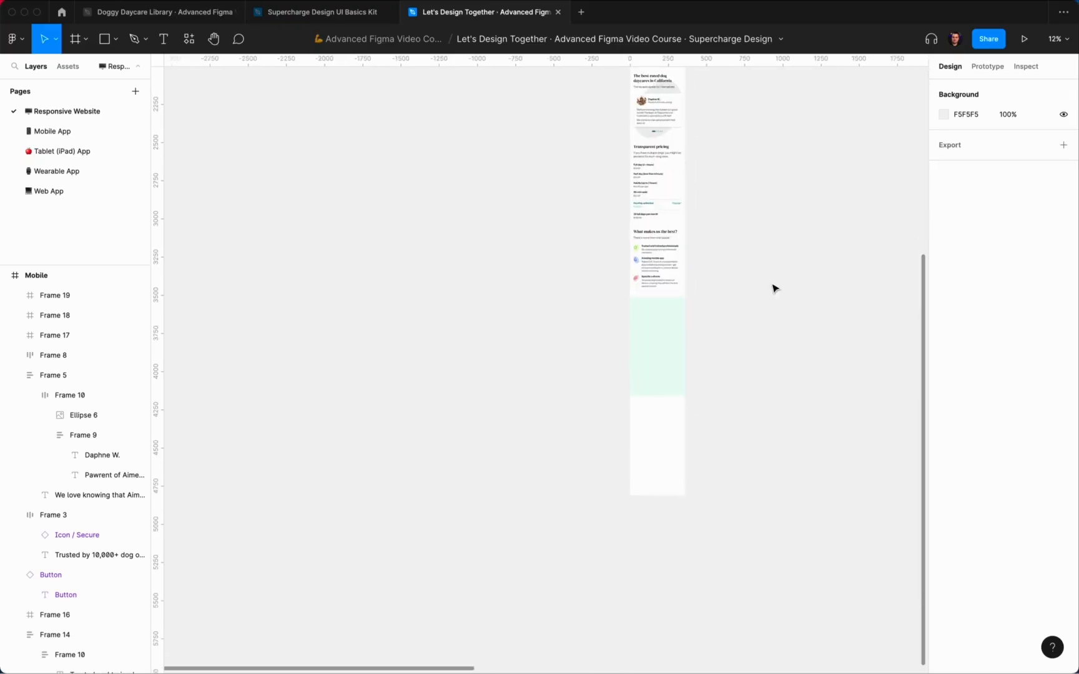
pyautogui.scroll(10, 754, 250)
pyautogui.click(666, 322)
pyautogui.scroll(-4, 636, 287)
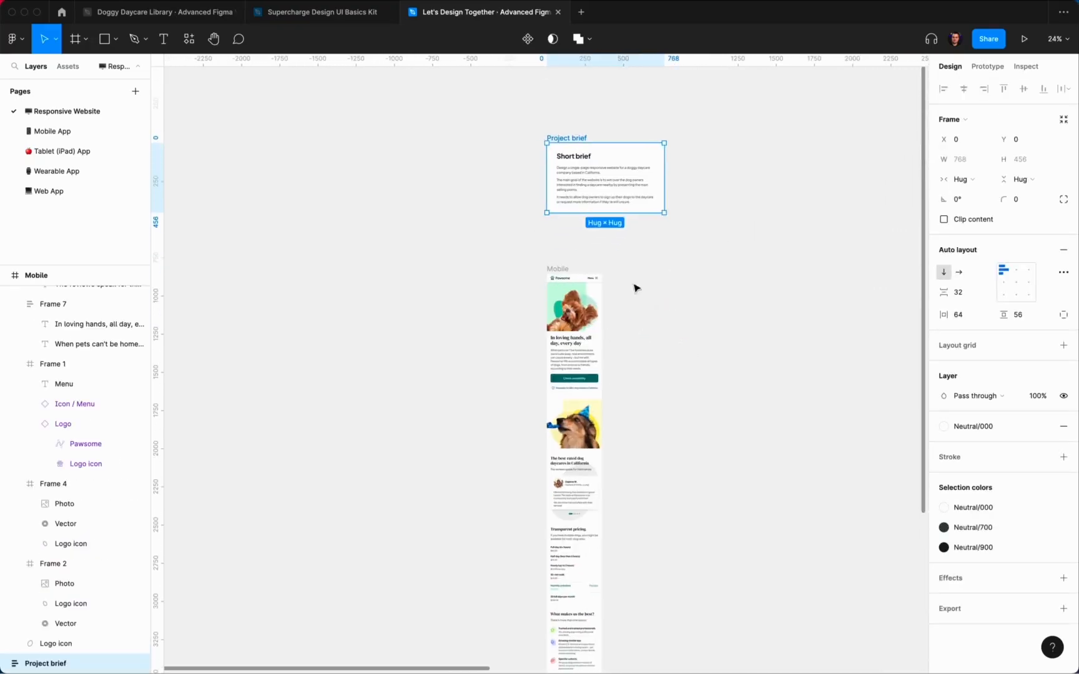
pyautogui.click(581, 348)
# Step: Paste a copy of the best-rated dog daycares heading block into the mint section, 32 down
pyautogui.scroll(5, 612, 351)
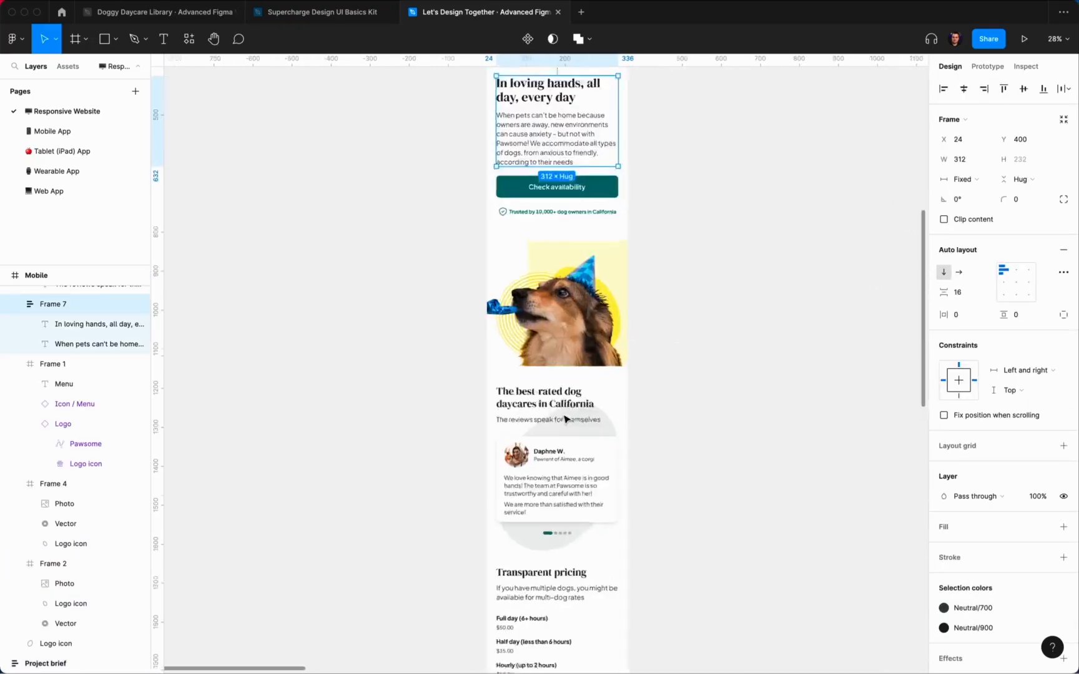
pyautogui.scroll(-2, 555, 314)
pyautogui.click(556, 328)
pyautogui.press('super+c')
pyautogui.click(715, 354)
pyautogui.scroll(-5, 691, 272)
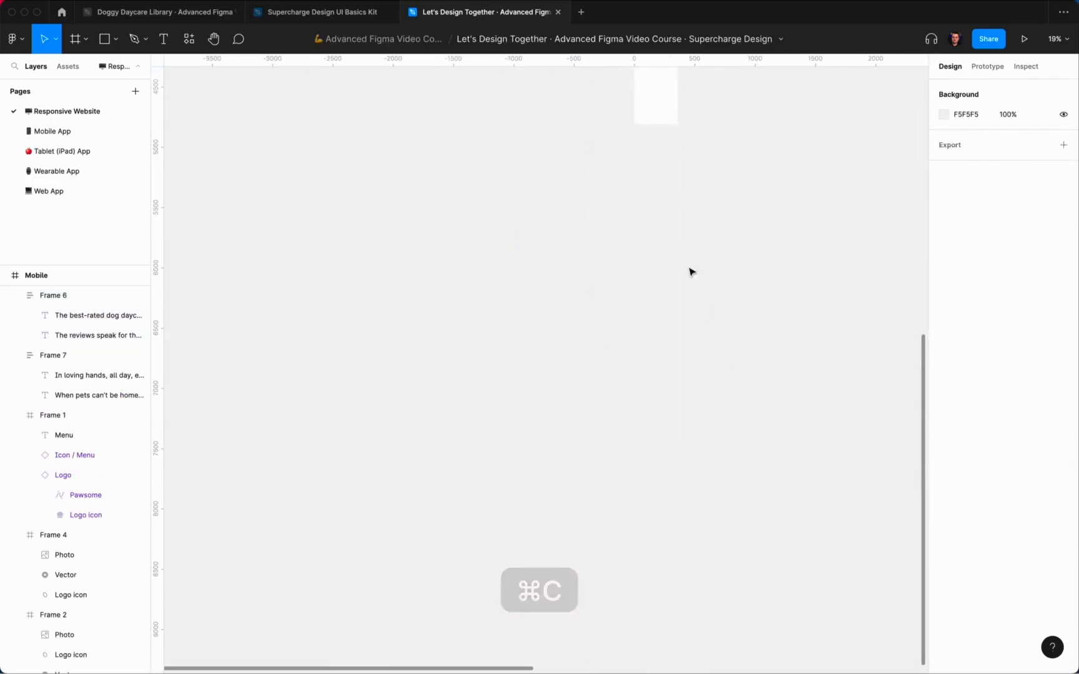
pyautogui.scroll(5, 598, 239)
pyautogui.click(633, 253)
pyautogui.press('super+v')
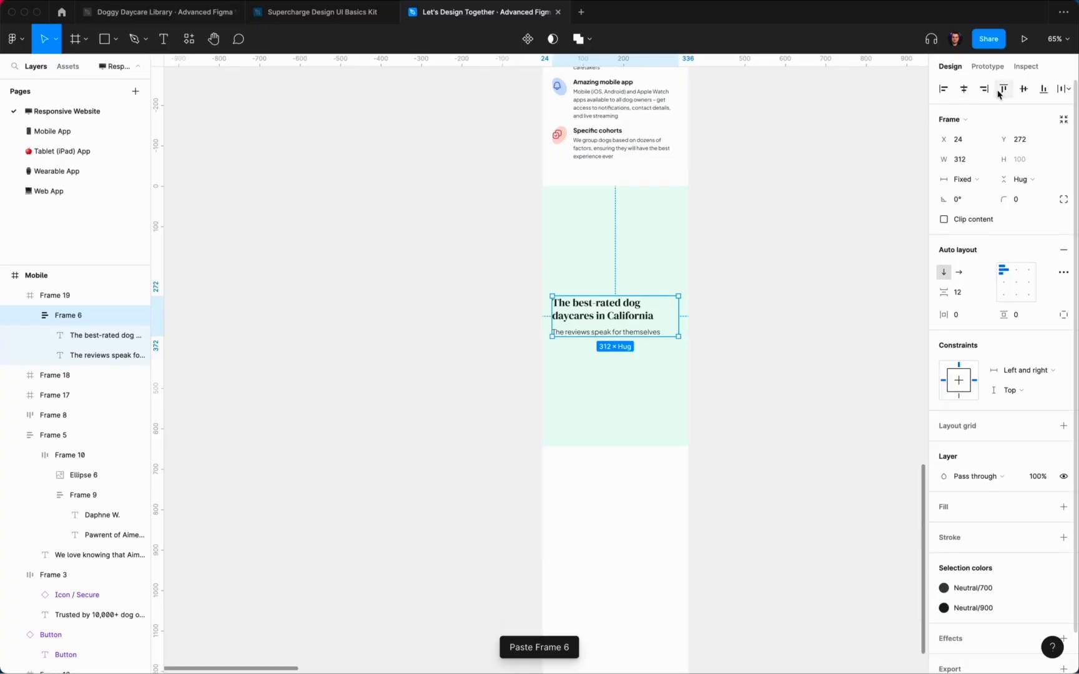
pyautogui.press('alt')
pyautogui.hotkey('shift', 'Down')
pyautogui.hotkey('shift', 'Down')
pyautogui.hotkey('shift', 'Down')
pyautogui.hotkey('shift', 'Down')
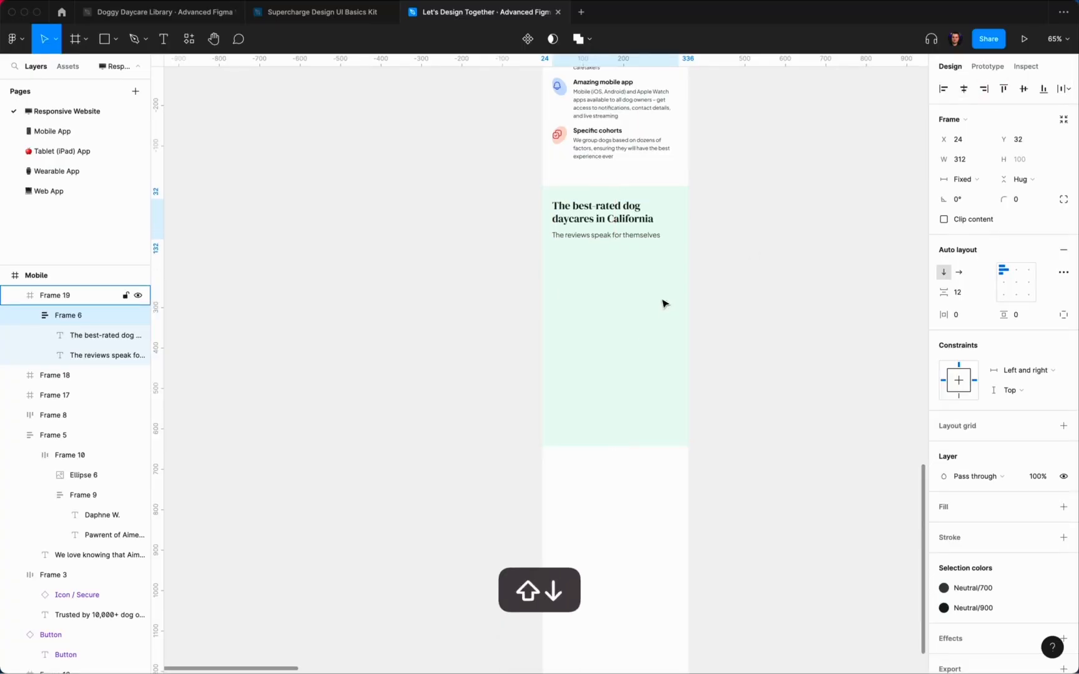
# Step: Colour the pasted heading text with the Primary/500 teal style
pyautogui.click(843, 196)
pyautogui.scroll(5, 634, 226)
pyautogui.keyDown('super'); pyautogui.click(632, 214); pyautogui.keyUp('super')
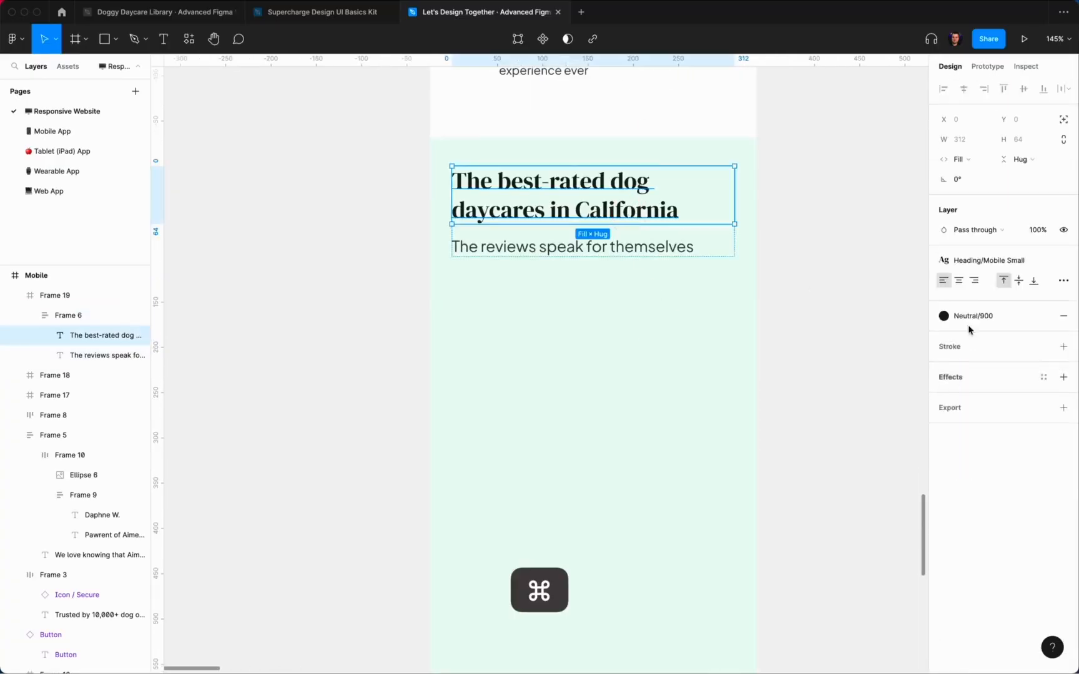
pyautogui.click(967, 315)
pyautogui.click(1012, 400)
# Step: Change the heading to 'Get in touch today' and the subtitle to 'We are not always open for new admissions…'
pyautogui.doubleClick(595, 219)
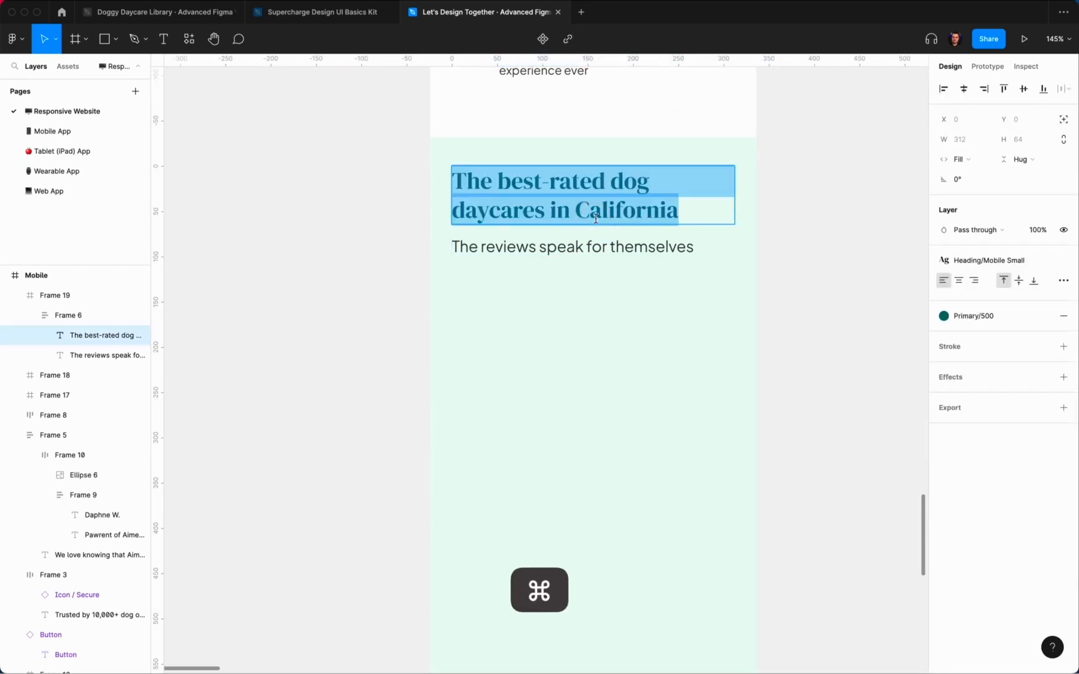
pyautogui.write('Get in touch today')
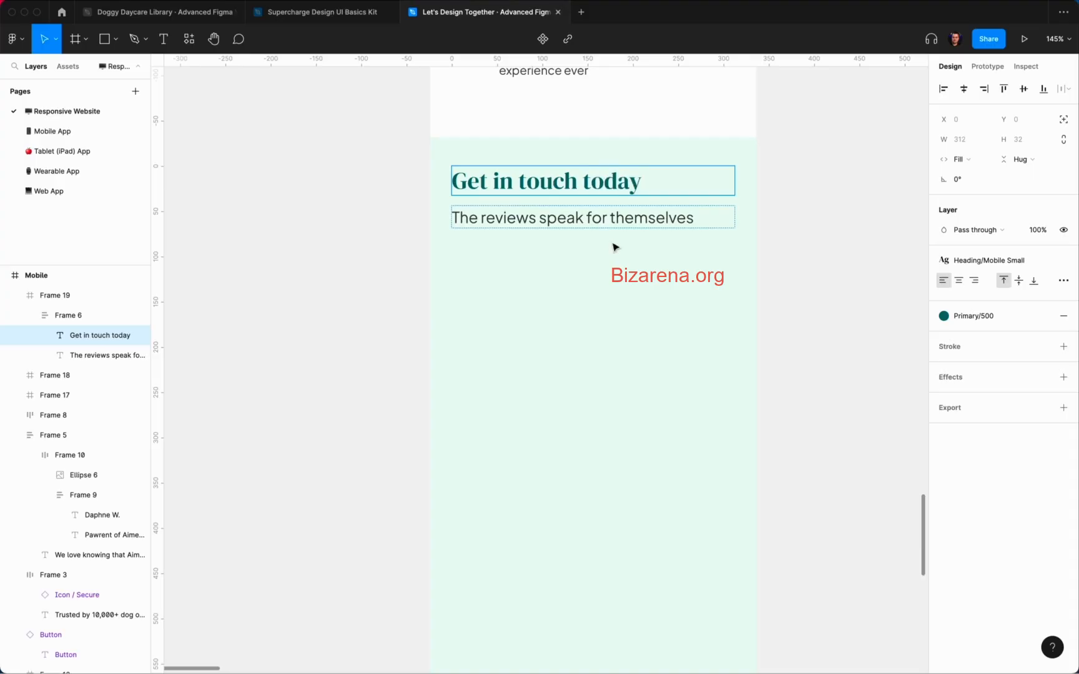
pyautogui.keyDown('super'); pyautogui.click(650, 229); pyautogui.keyUp('super')
pyautogui.doubleClick(655, 219)
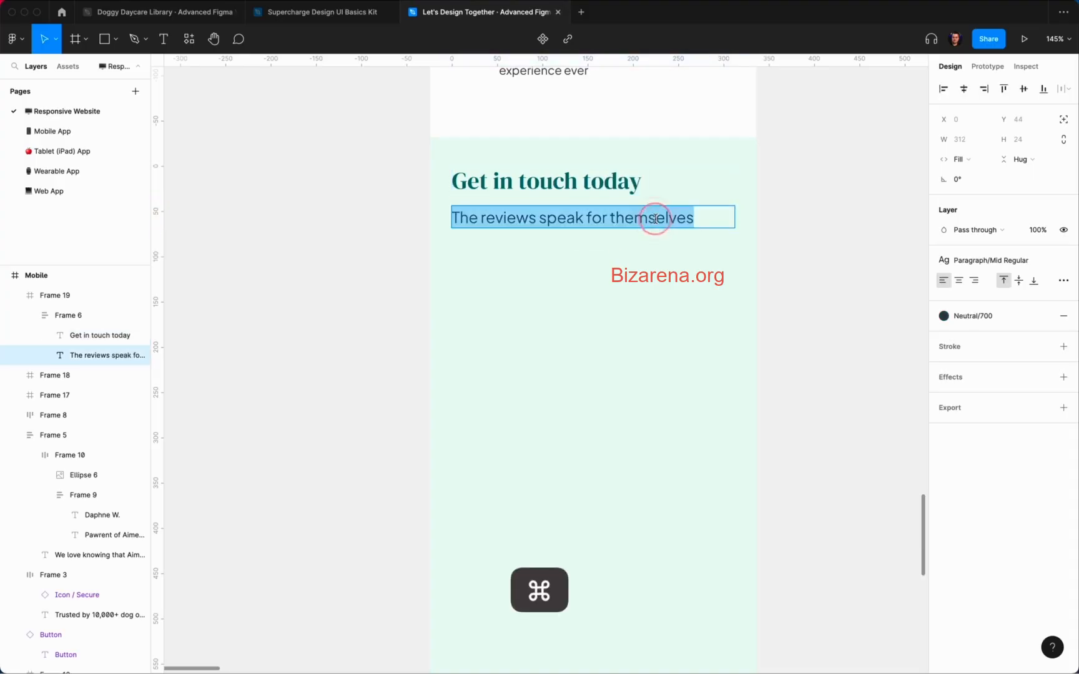
pyautogui.write('We')
pyautogui.scroll(3, 546, 374)
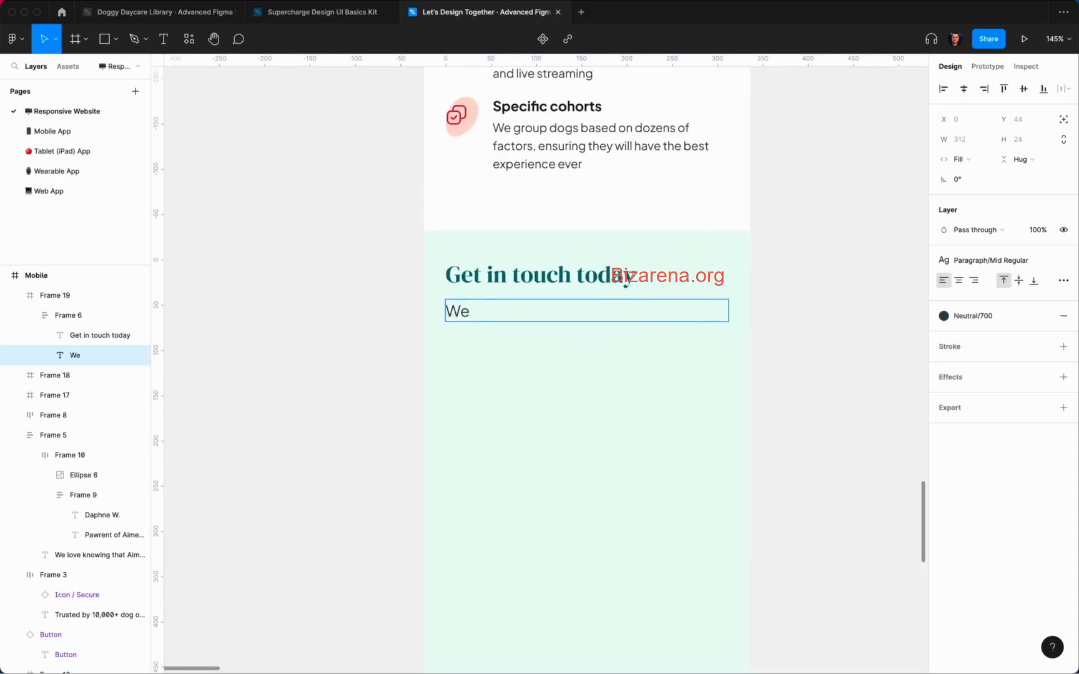
pyautogui.write('are not always o')
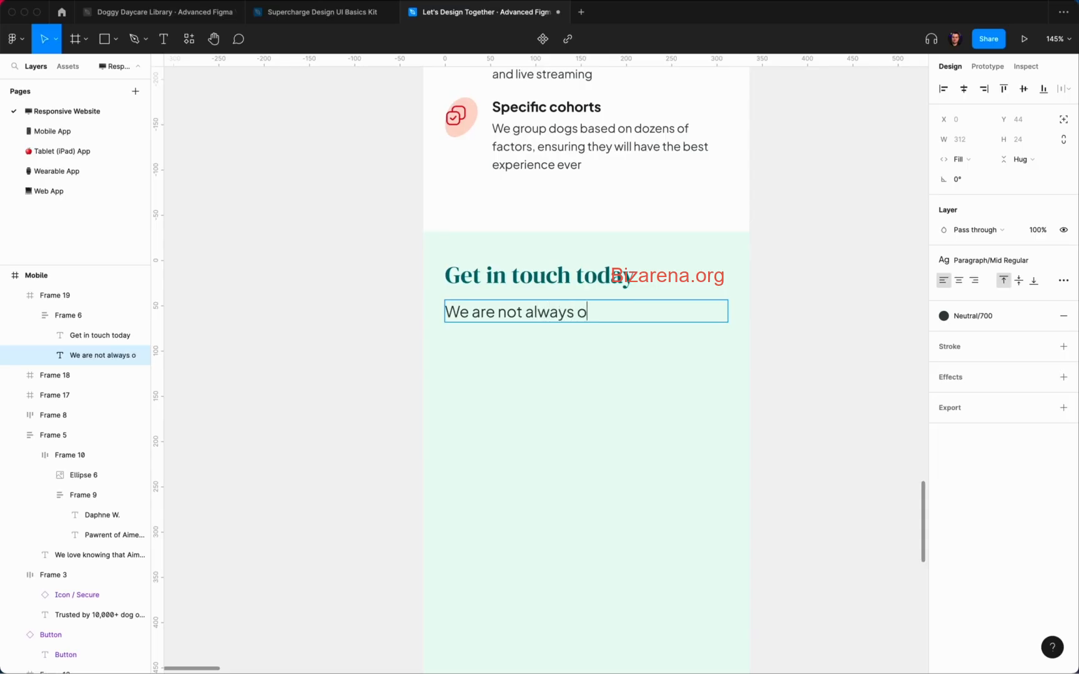
pyautogui.write('pen for new admissions, so please leave your email and we’ll get back to you within one work day')
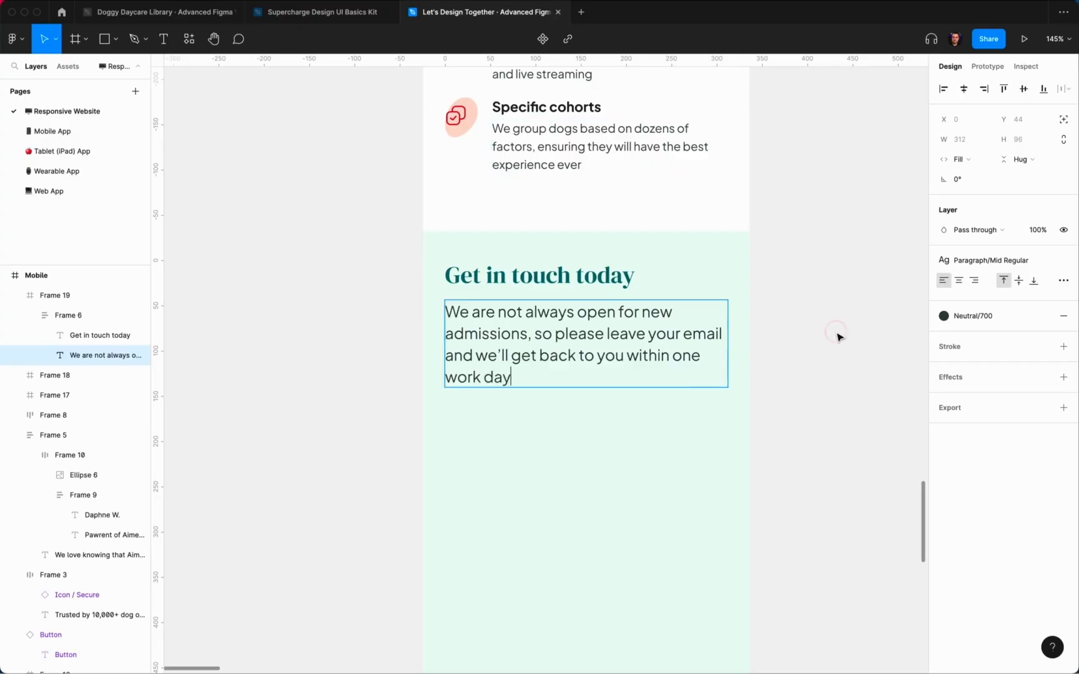
pyautogui.click(837, 334)
pyautogui.keyDown('super'); pyautogui.doubleClick(557, 361); pyautogui.keyUp('super')
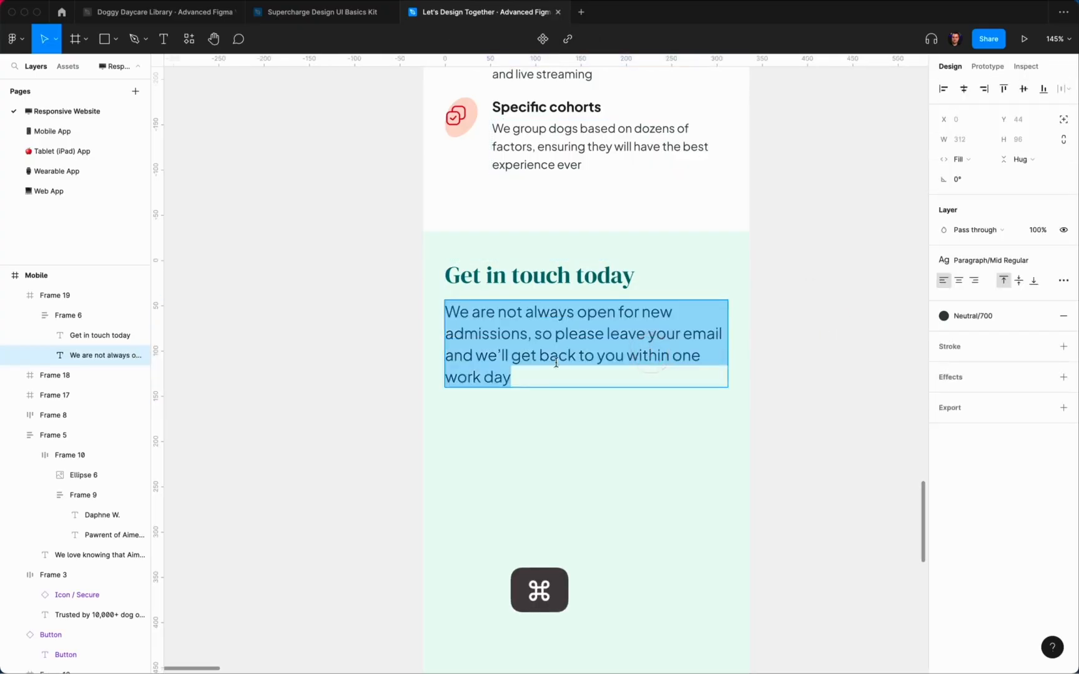
pyautogui.click(543, 360)
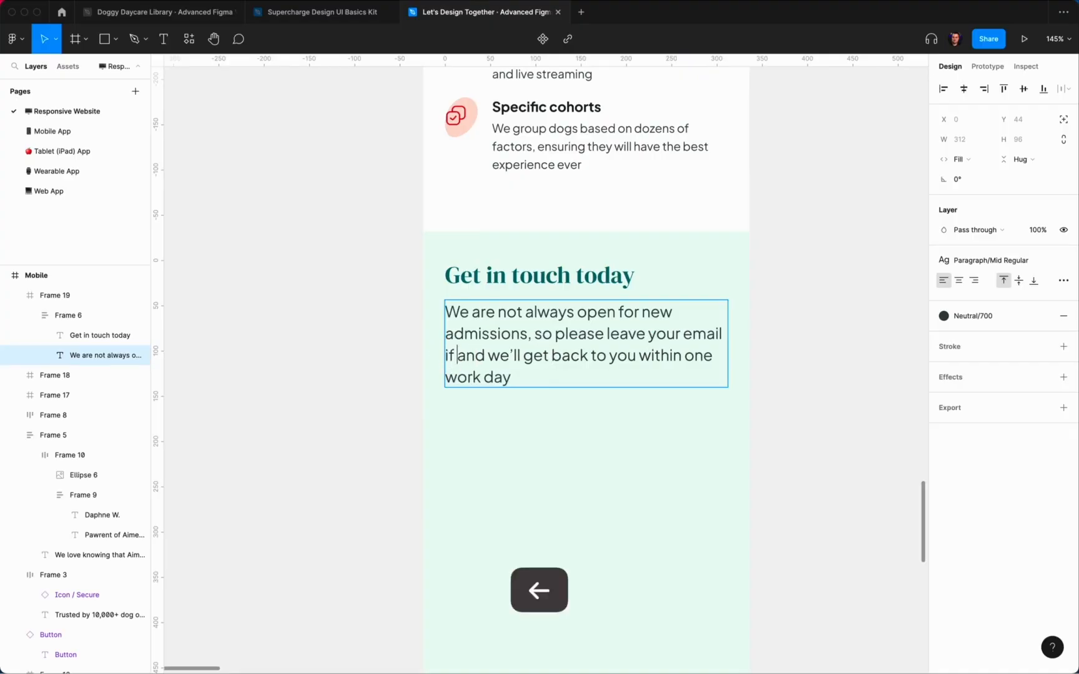
# Step: Add 'if you're interested' to the paragraph and apply the Paragraph/Small Regular text style
pyautogui.write("you're interest")
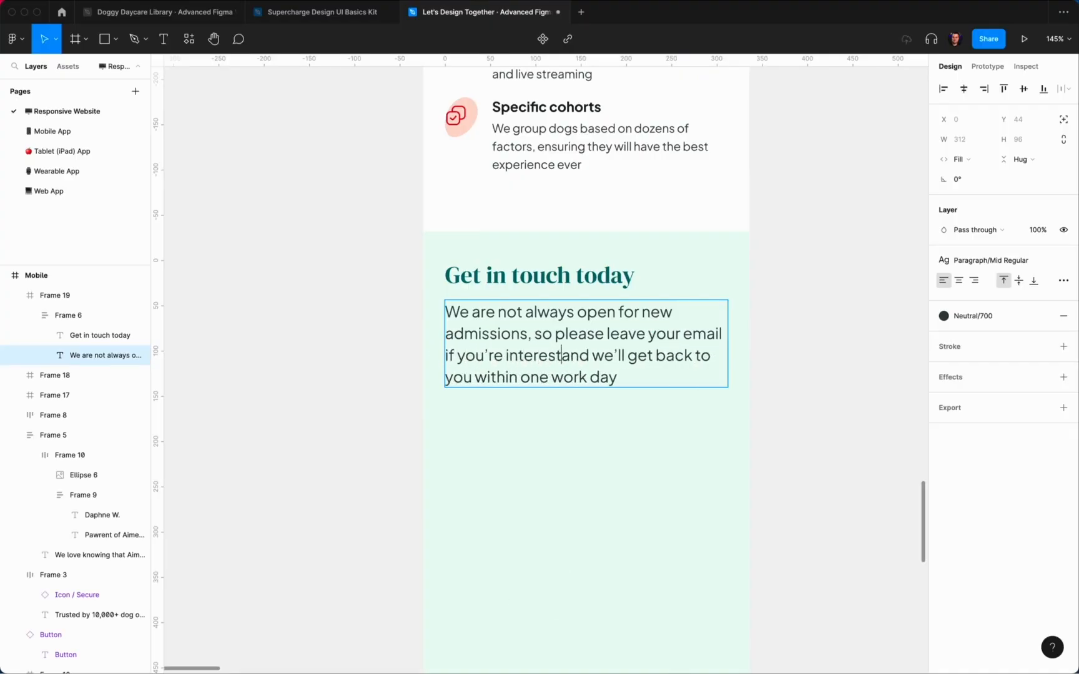
pyautogui.write('ed')
pyautogui.scroll(-1, 649, 400)
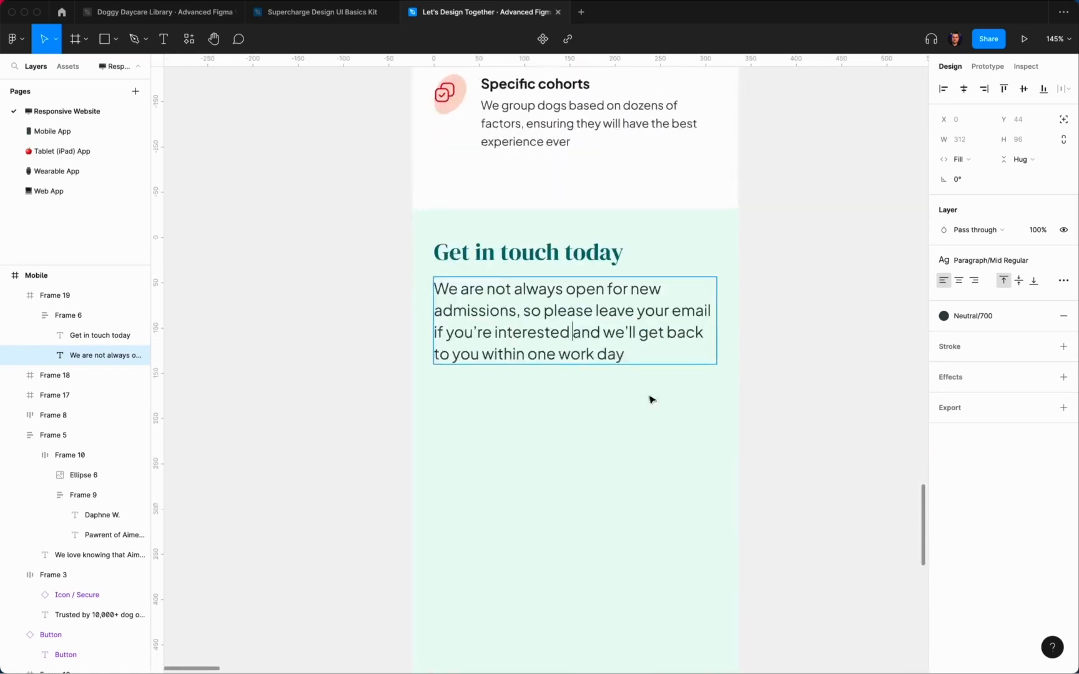
pyautogui.click(783, 363)
pyautogui.scroll(-5, 783, 363)
pyautogui.keyDown('super'); pyautogui.click(717, 349); pyautogui.keyUp('super')
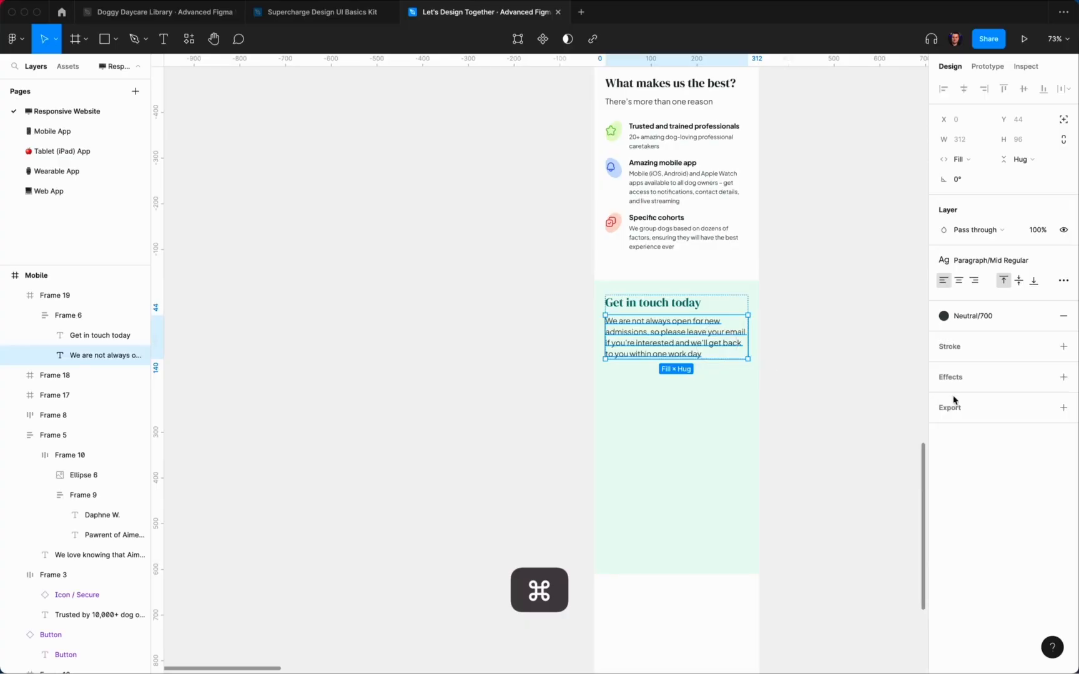
pyautogui.click(975, 264)
pyautogui.click(997, 410)
pyautogui.click(809, 340)
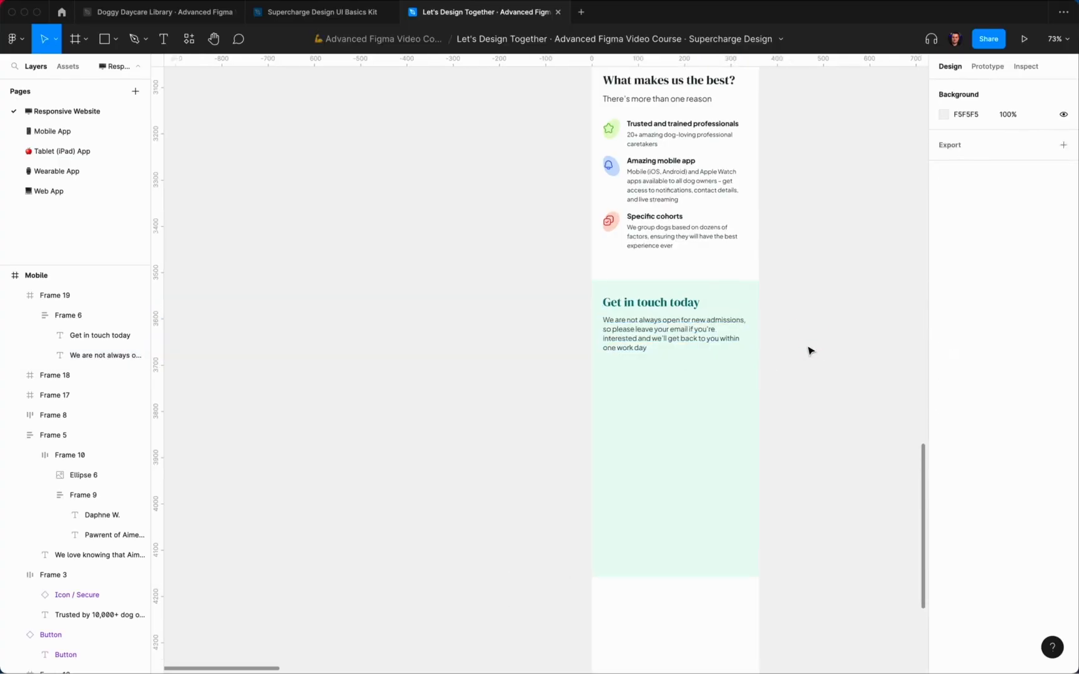
# Step: Make 'leave your email' Small Bold in the Primary/500 teal colour
pyautogui.scroll(5, 627, 340)
pyautogui.keyDown('super'); pyautogui.click(588, 325); pyautogui.keyUp('super')
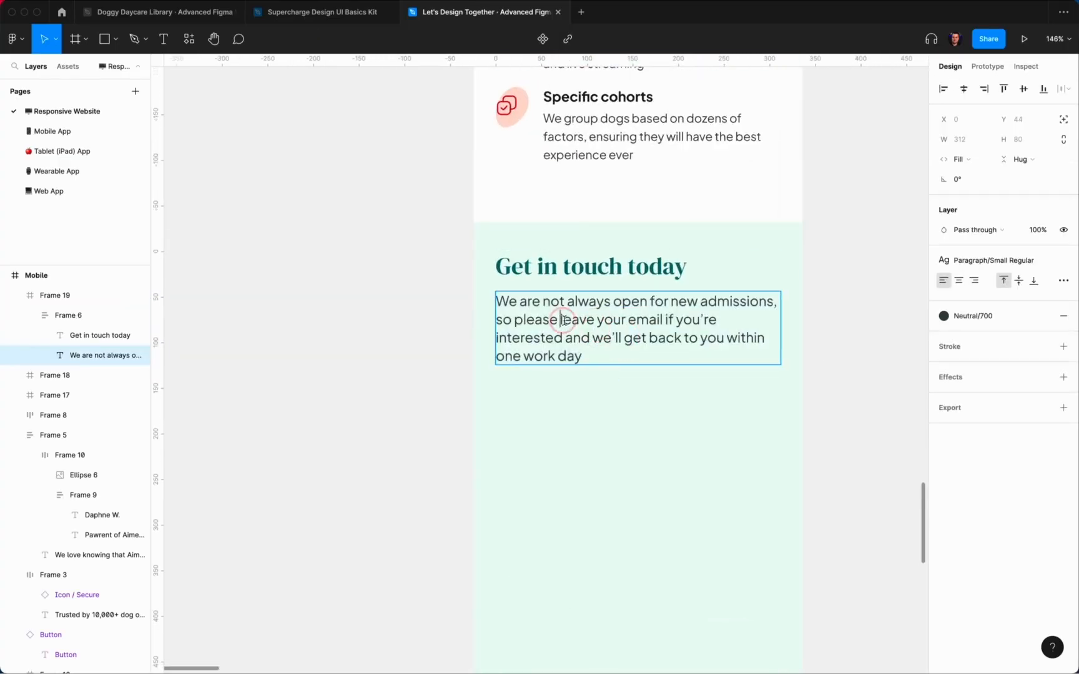
pyautogui.click(968, 265)
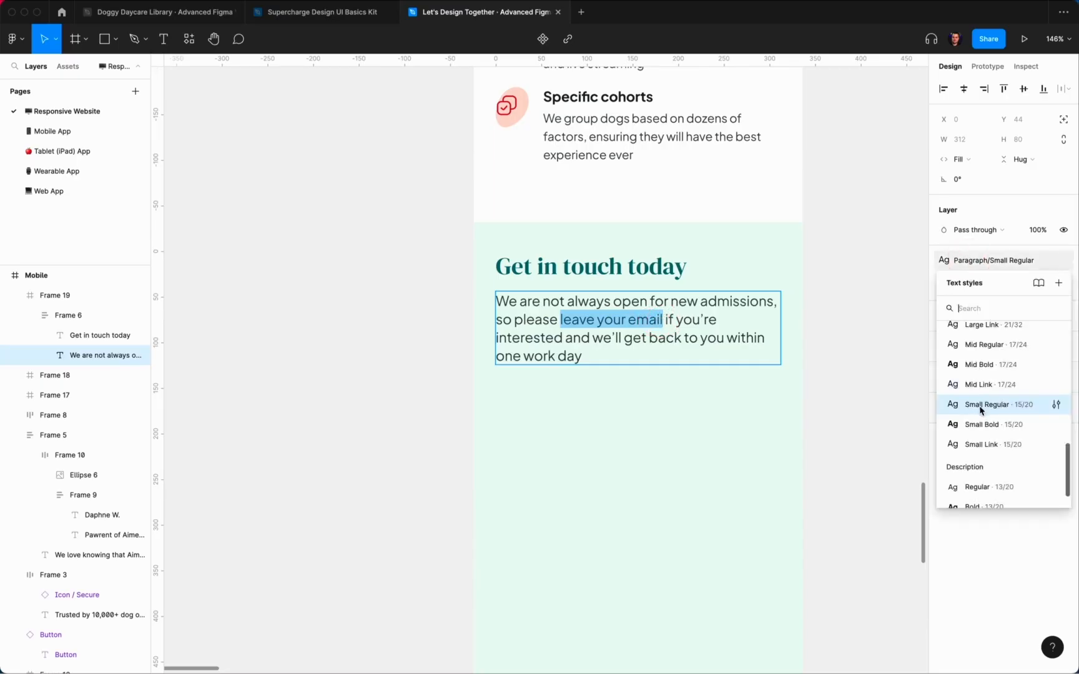
pyautogui.click(978, 405)
pyautogui.click(959, 316)
pyautogui.click(1013, 405)
pyautogui.click(862, 322)
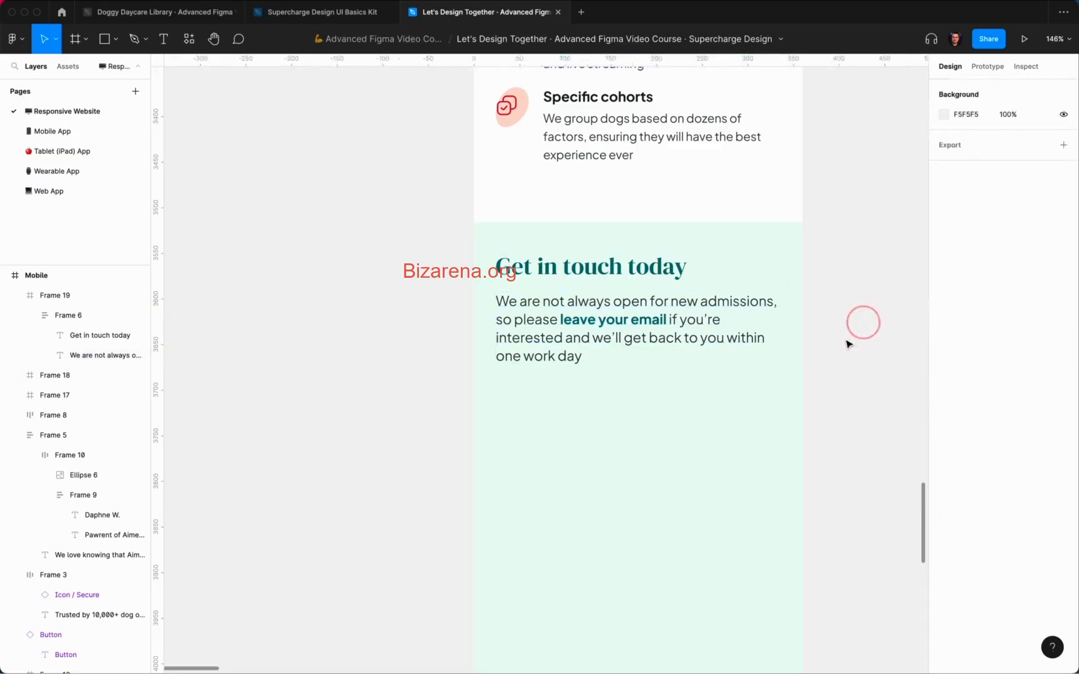
pyautogui.scroll(-4, 826, 361)
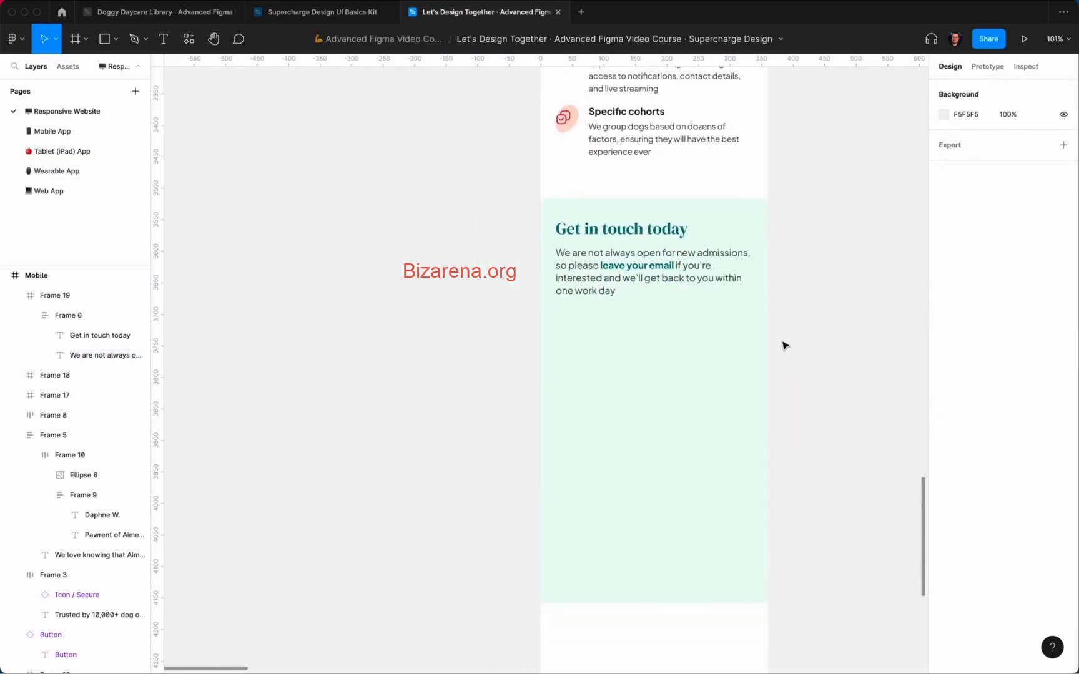
# Step: Retitle the mint section heading 'Check availability'
pyautogui.keyDown('super'); pyautogui.click(632, 232); pyautogui.keyUp('super')
pyautogui.press('Return')
pyautogui.write('Check availability')
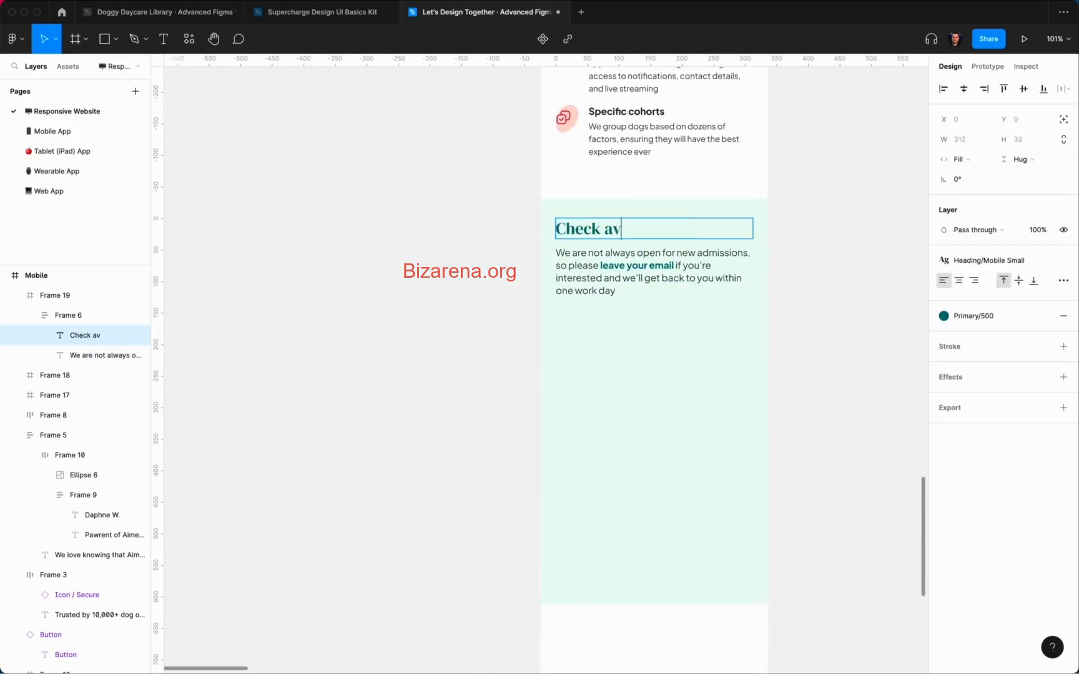
pyautogui.click(831, 296)
pyautogui.scroll(2, 650, 347)
pyautogui.scroll(-1, 652, 327)
# Step: Draw a placeholder frame beneath the admissions paragraph
pyautogui.press('f')
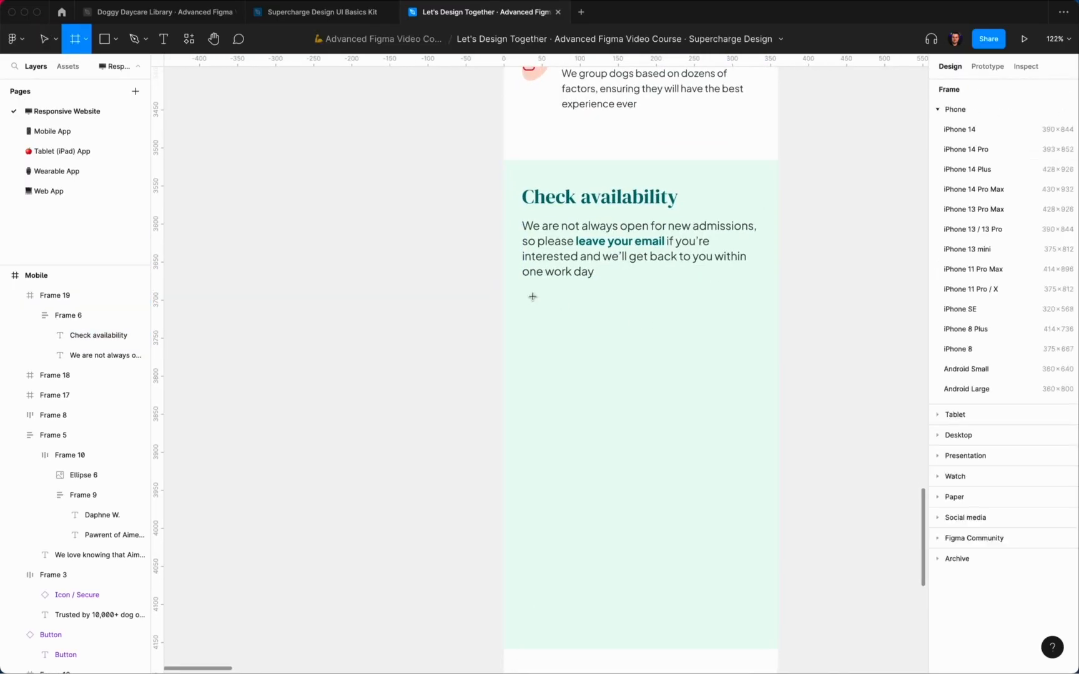
pyautogui.moveTo(523, 292); pyautogui.dragTo(744, 334)
pyautogui.press('alt')
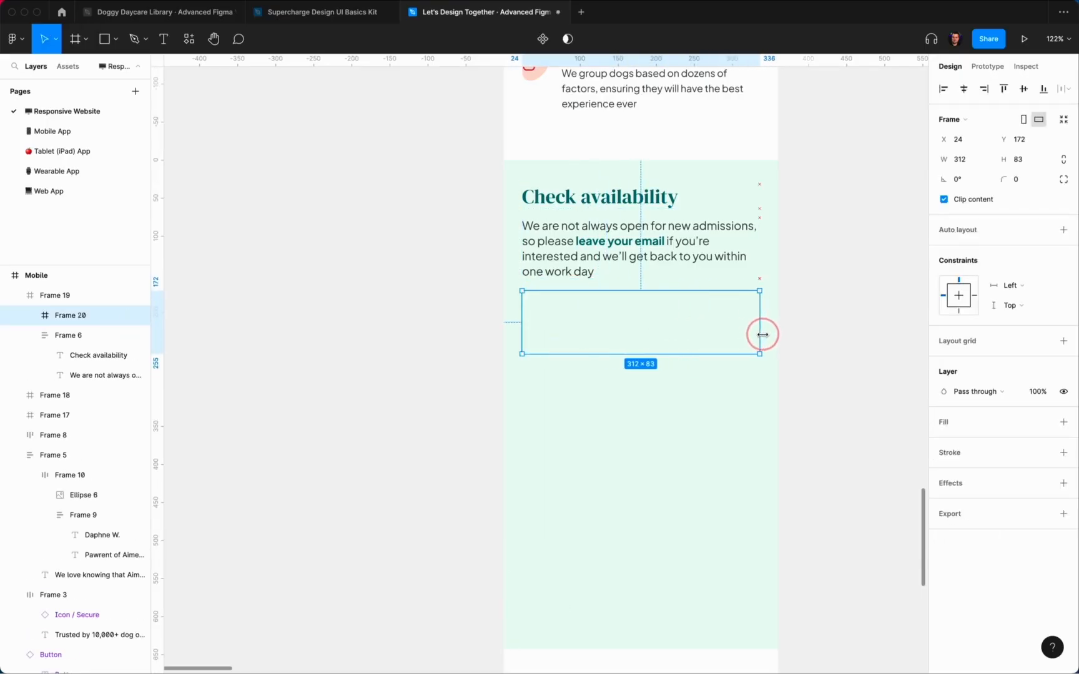
pyautogui.press('alt')
pyautogui.click(815, 380)
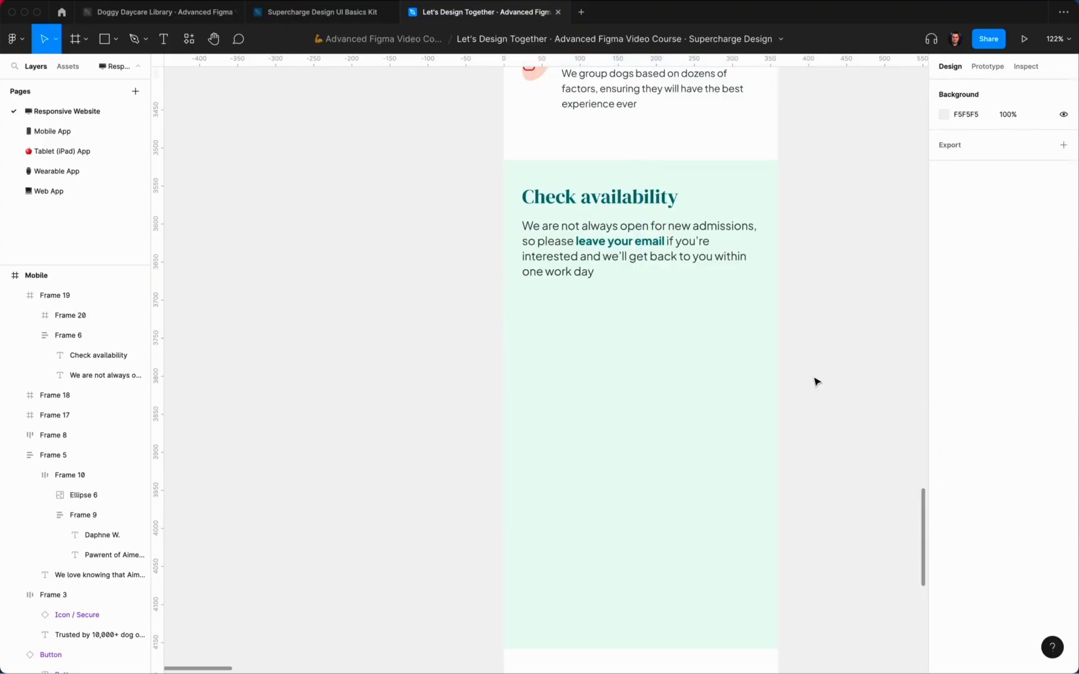
# Step: Replace the placeholder frame with the Inputs component and widen it to the full 312 width
pyautogui.hotkey('shift', 'i')
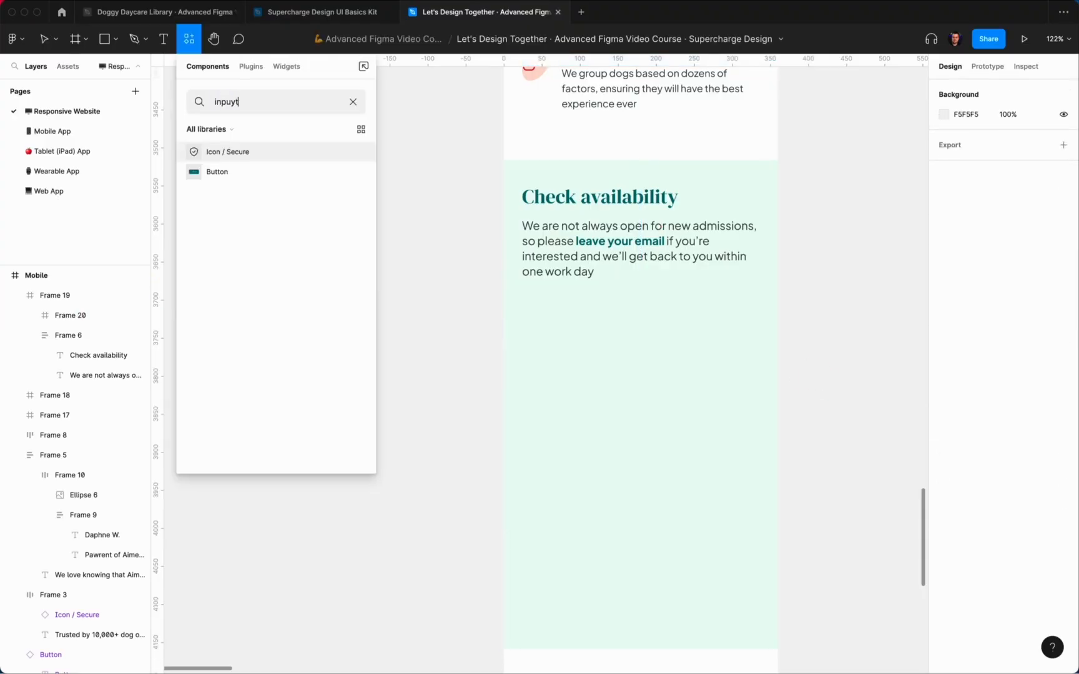
pyautogui.click(284, 161)
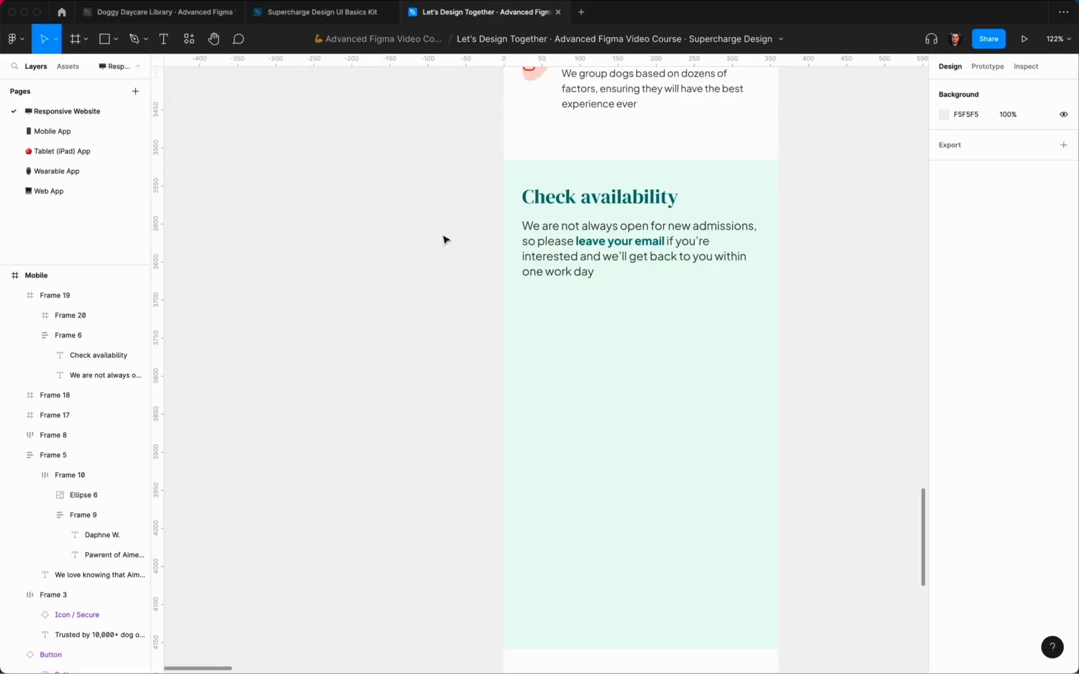
pyautogui.hotkey('ctrl', 'x')
pyautogui.click(578, 270)
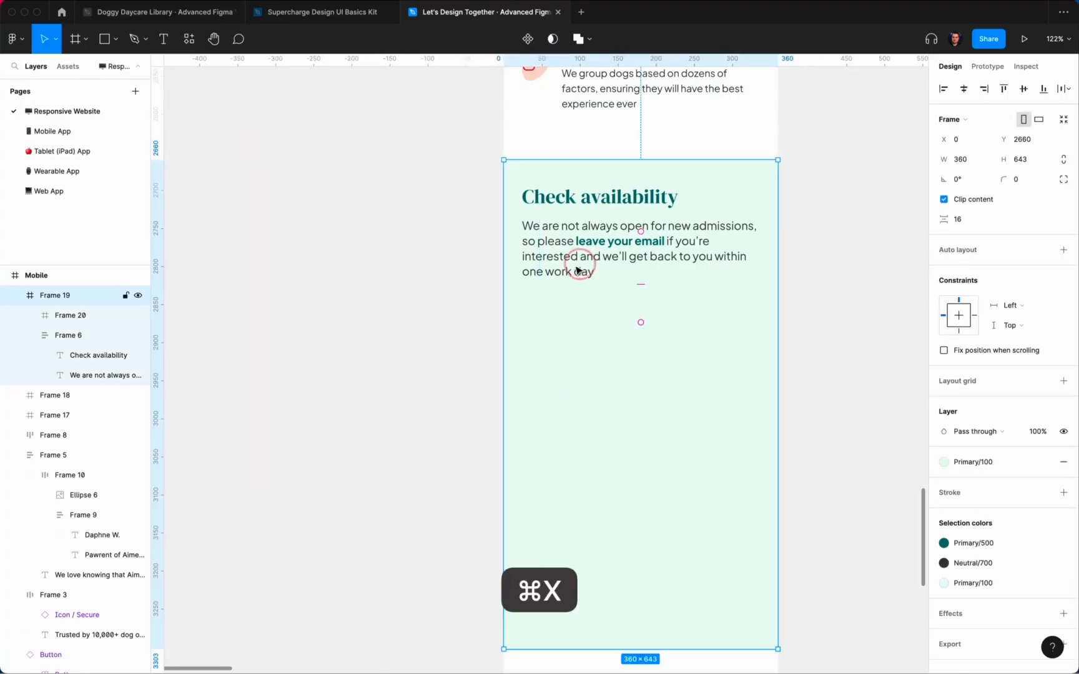
pyautogui.click(561, 320)
pyautogui.hotkey('ctrl', 'alt', 'shift', 'v')
pyautogui.moveTo(711, 306); pyautogui.dragTo(766, 302)
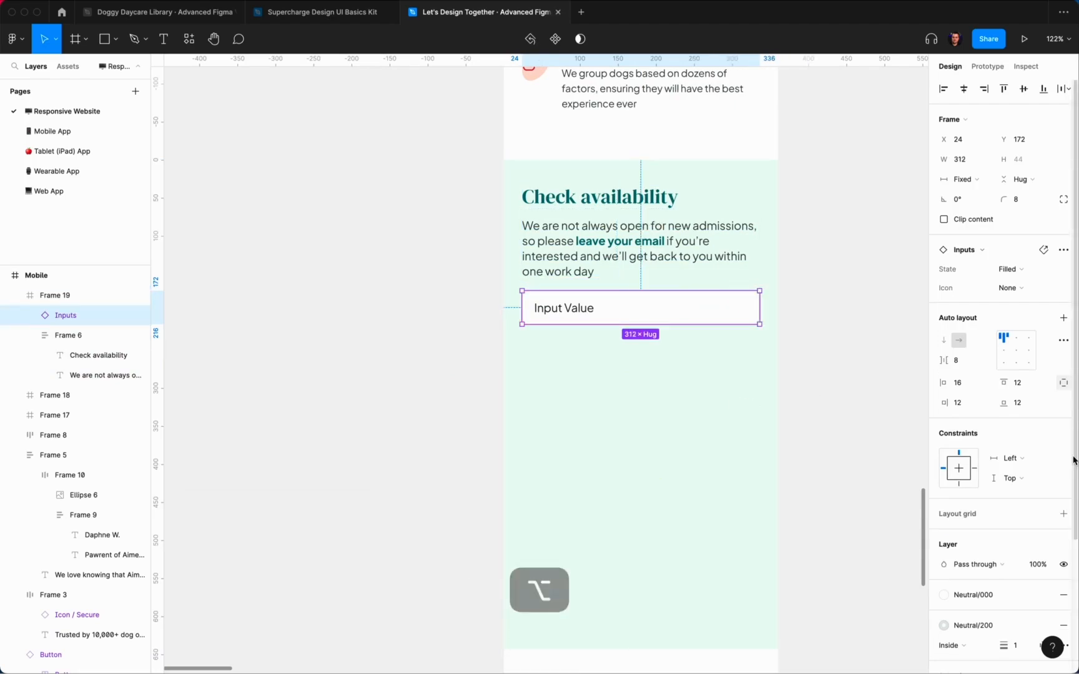
pyautogui.click(809, 314)
# Step: Set the input's State to Placeholder and change its text to a 'Your email' prompt
pyautogui.click(655, 311)
pyautogui.click(655, 310)
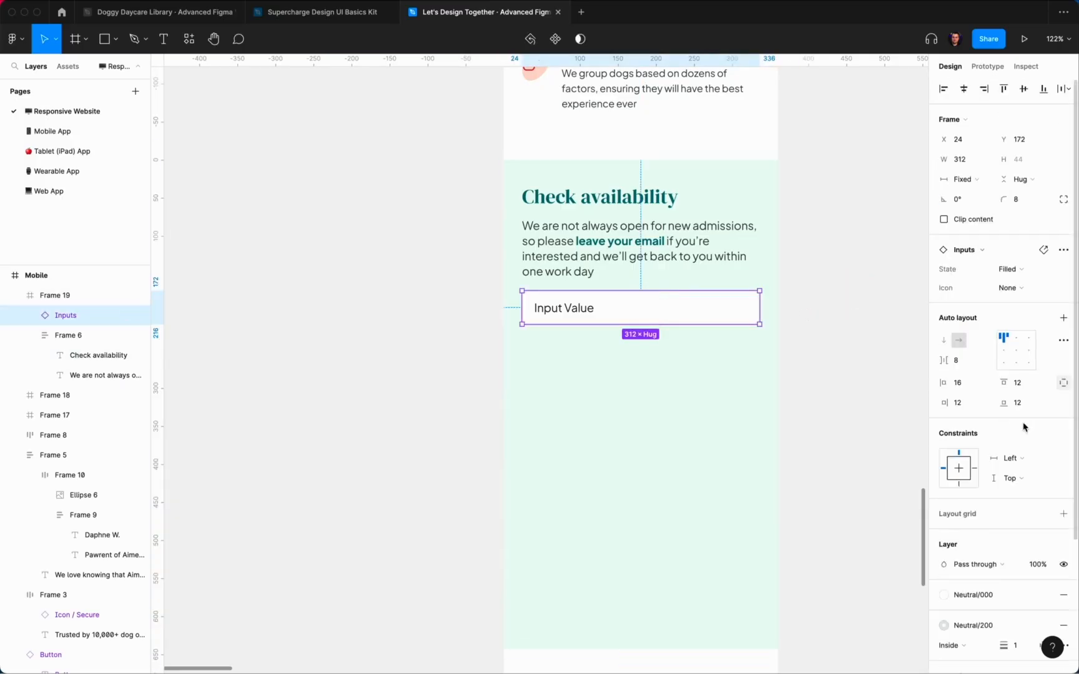
pyautogui.click(1021, 267)
pyautogui.click(1039, 301)
pyautogui.keyDown('super'); pyautogui.click(577, 315); pyautogui.keyUp('super')
pyautogui.press('Return')
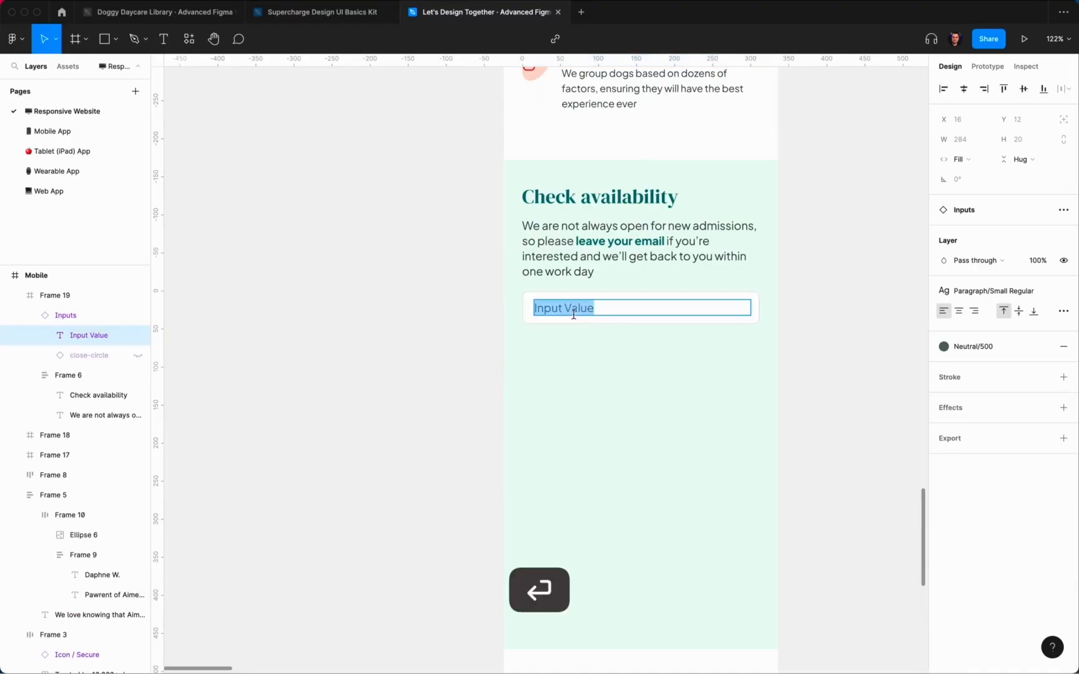
pyautogui.write('Your email address')
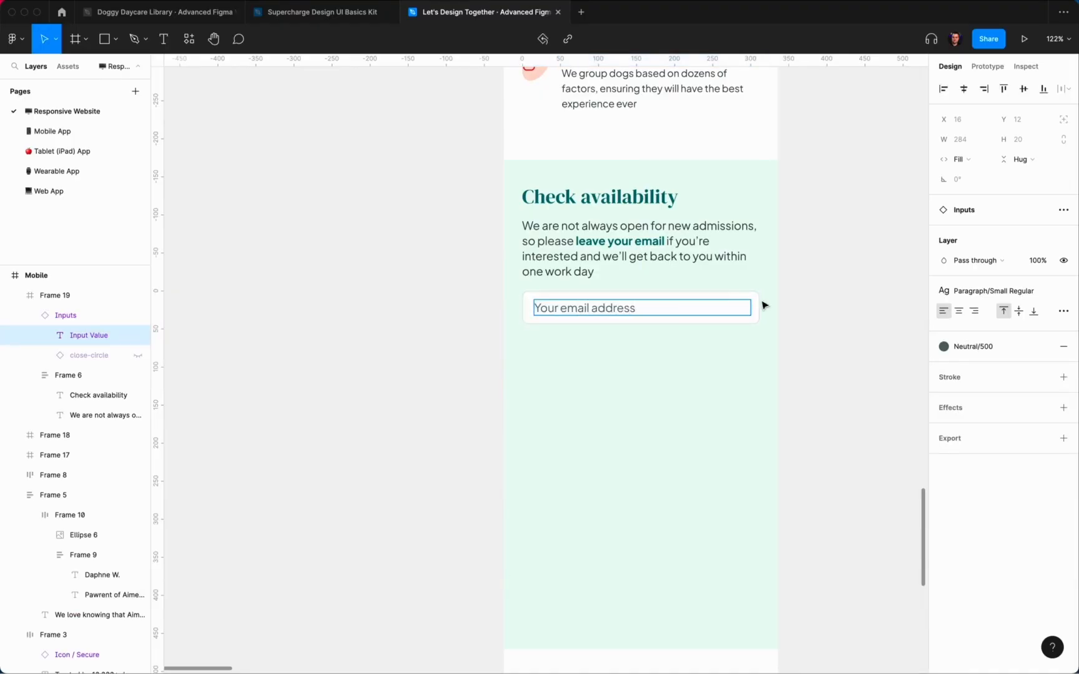
pyautogui.click(838, 298)
pyautogui.scroll(-15, 838, 298)
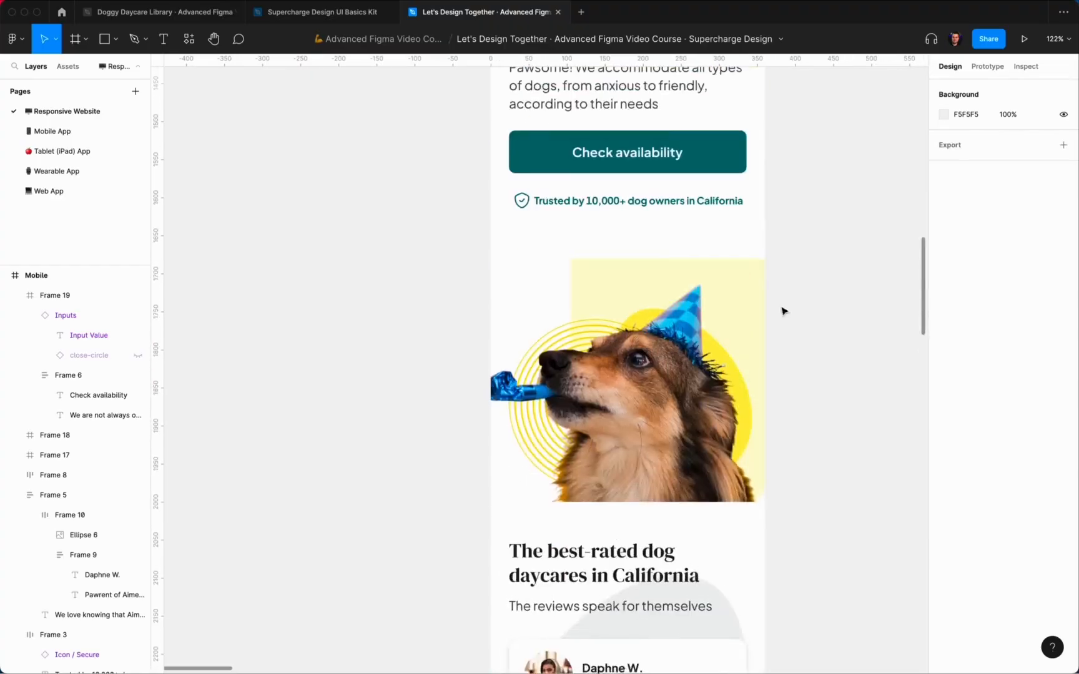
# Step: Copy the hero's Check availability button and paste it below the email input
pyautogui.click(692, 175)
pyautogui.press('super+c')
pyautogui.scroll(-15, 841, 352)
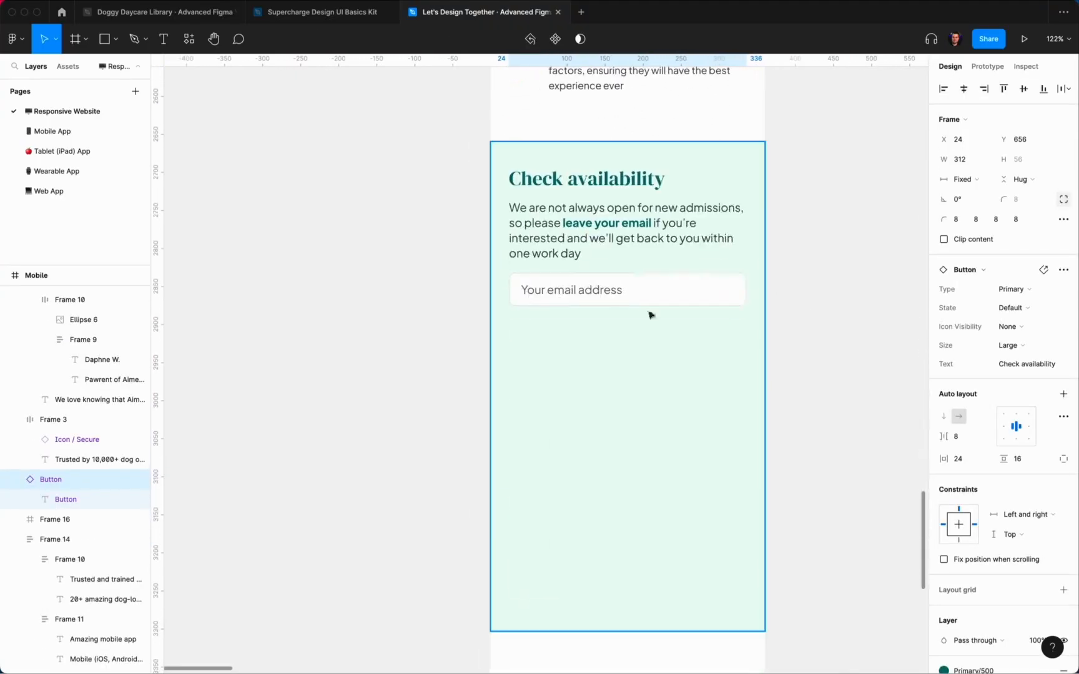
pyautogui.click(584, 294)
pyautogui.press('shift+super+v')
pyautogui.hotkey('shift', 'Down')
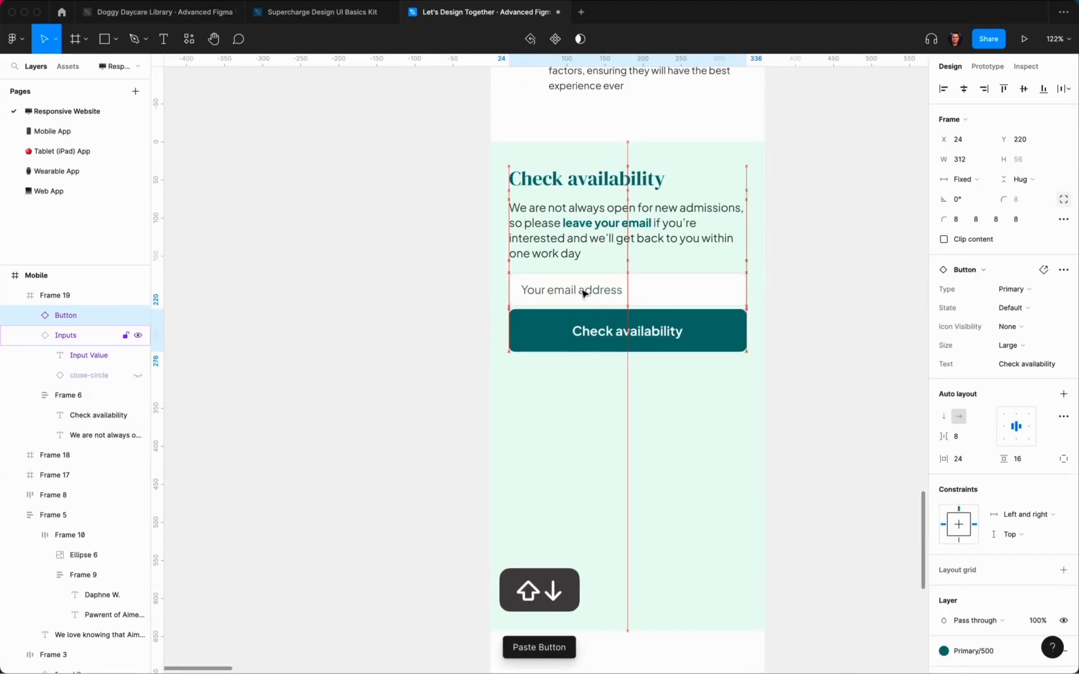
# Step: Nudge the email field and button down together by 10 px
pyautogui.keyDown('alt'); pyautogui.keyDown('shift'); pyautogui.click(620, 292); pyautogui.keyUp('shift'); pyautogui.keyUp('alt')
pyautogui.hotkey('shift', 'Down')
pyautogui.click(826, 296)
pyautogui.scroll(3, 826, 296)
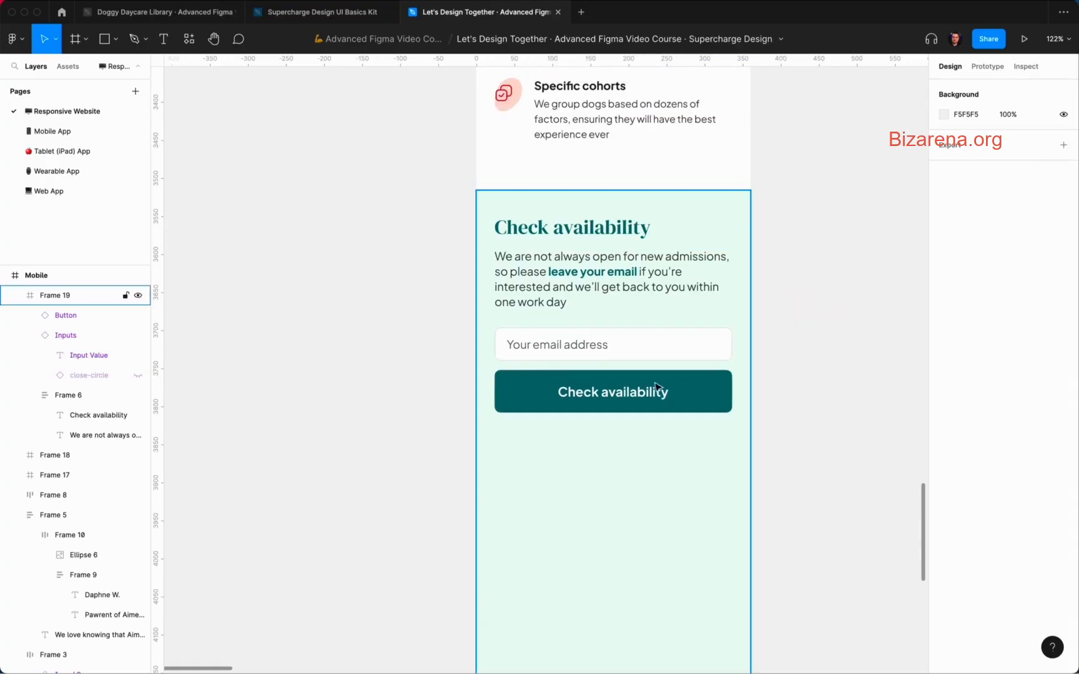
# Step: Relabel the button 'Check now'
pyautogui.keyDown('super'); pyautogui.click(633, 400); pyautogui.keyUp('super')
pyautogui.doubleClick(632, 396)
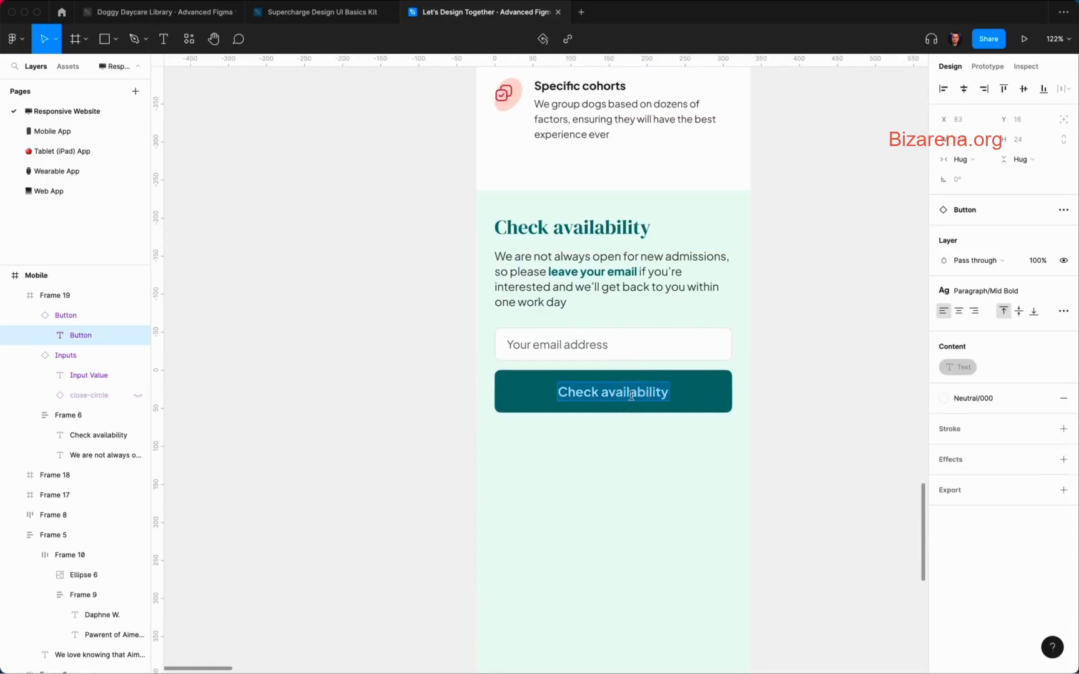
pyautogui.click(781, 393)
pyautogui.scroll(-5, 783, 395)
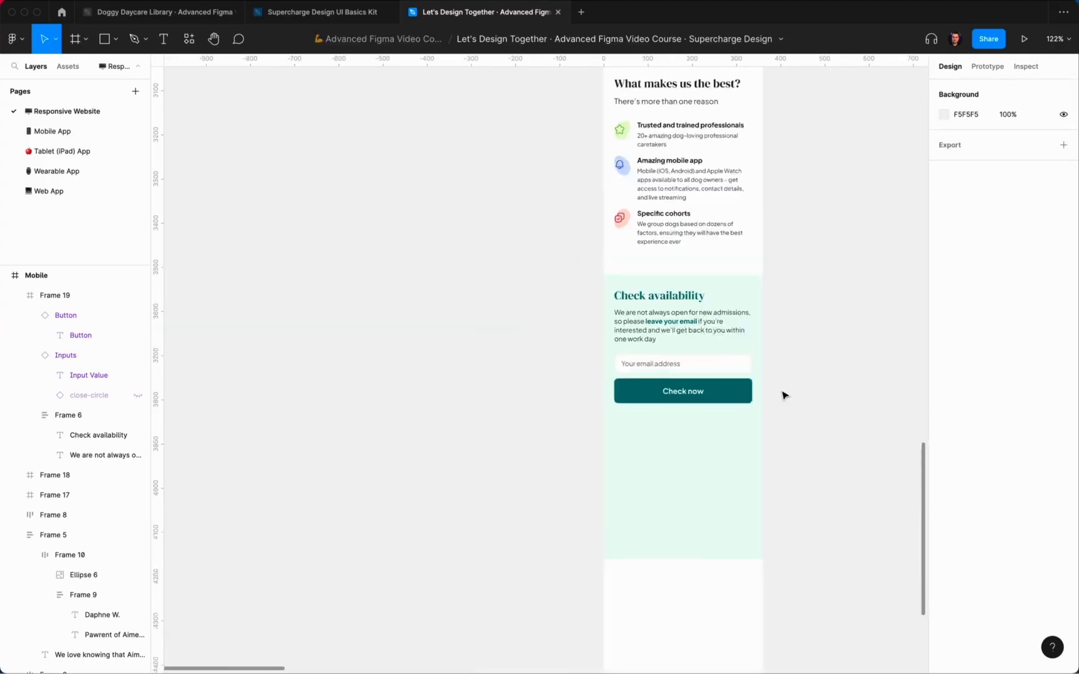
pyautogui.hscroll(1, 783, 394)
pyautogui.click(712, 434)
pyautogui.click(870, 371)
pyautogui.scroll(8, 837, 376)
pyautogui.scroll(10, 837, 376)
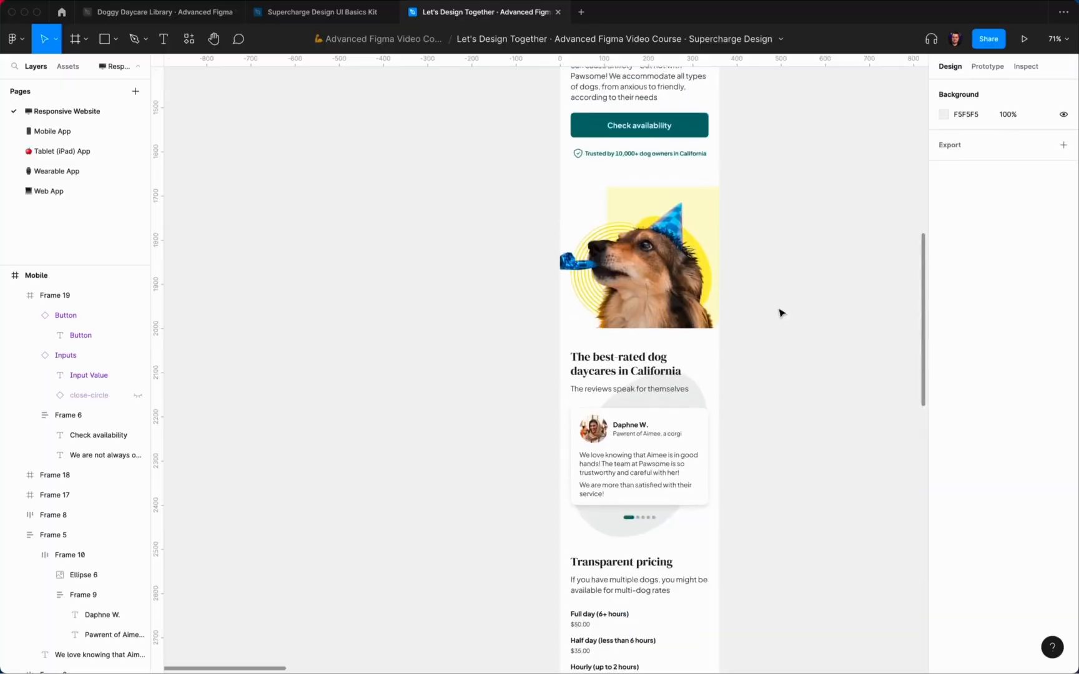
# Step: Copy the hero's concentric ring vector into the Check availability section, beside the button
pyautogui.click(692, 283)
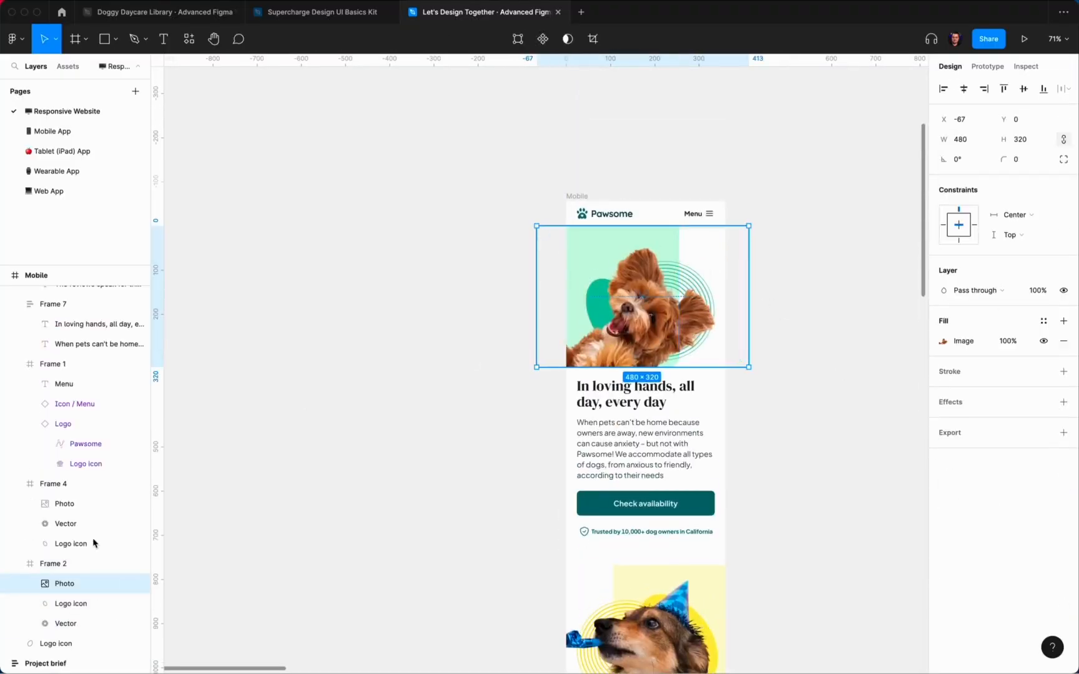
pyautogui.click(66, 624)
pyautogui.press('super+c')
pyautogui.scroll(-3, 762, 482)
pyautogui.scroll(-10, 763, 482)
pyautogui.scroll(3, 715, 234)
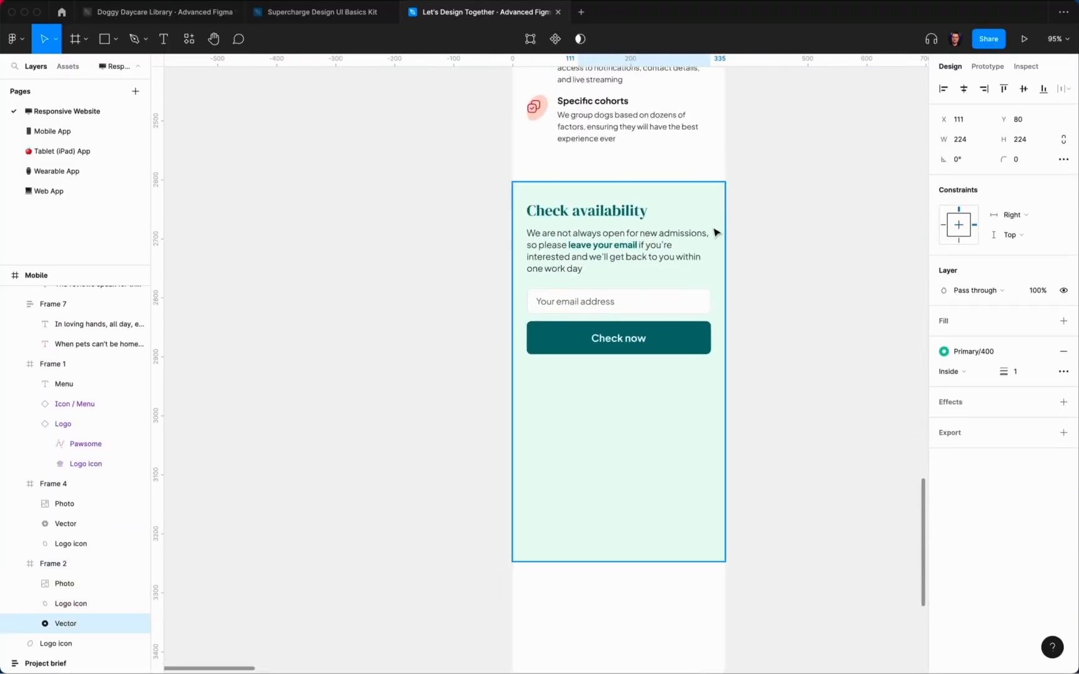
pyautogui.click(677, 340)
pyautogui.press('super+v')
pyautogui.moveTo(678, 321); pyautogui.dragTo(706, 389)
# Step: Send the rings behind the Check now button and nudge them into position
pyautogui.rightClick(706, 388)
pyautogui.click(743, 416)
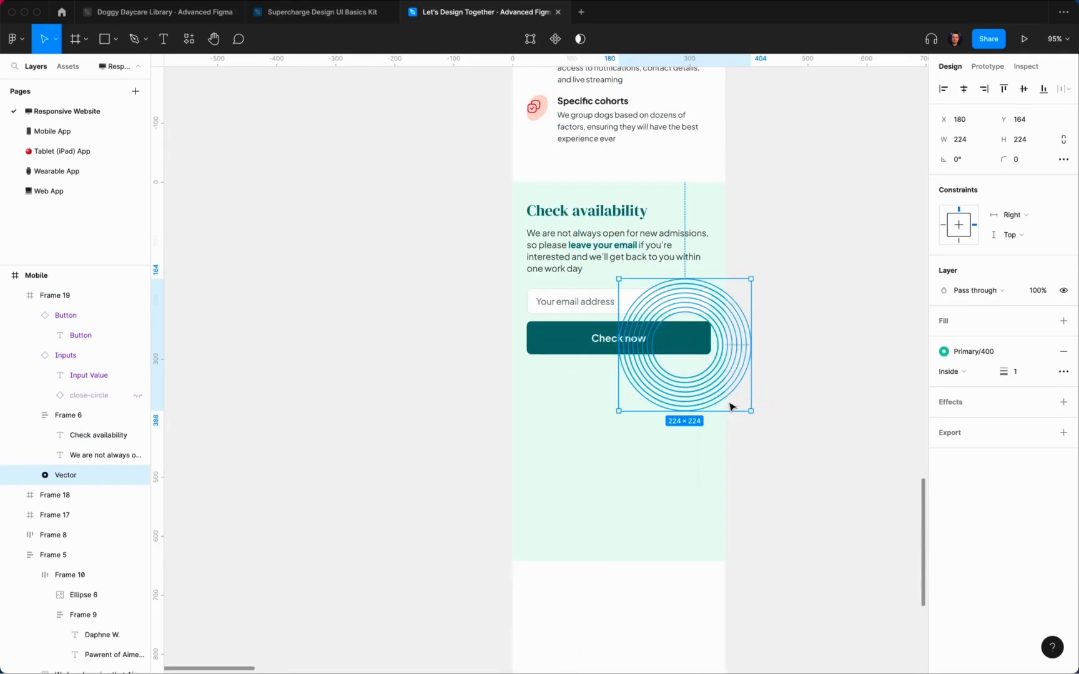
pyautogui.scroll(3, 728, 403)
pyautogui.press('alt')
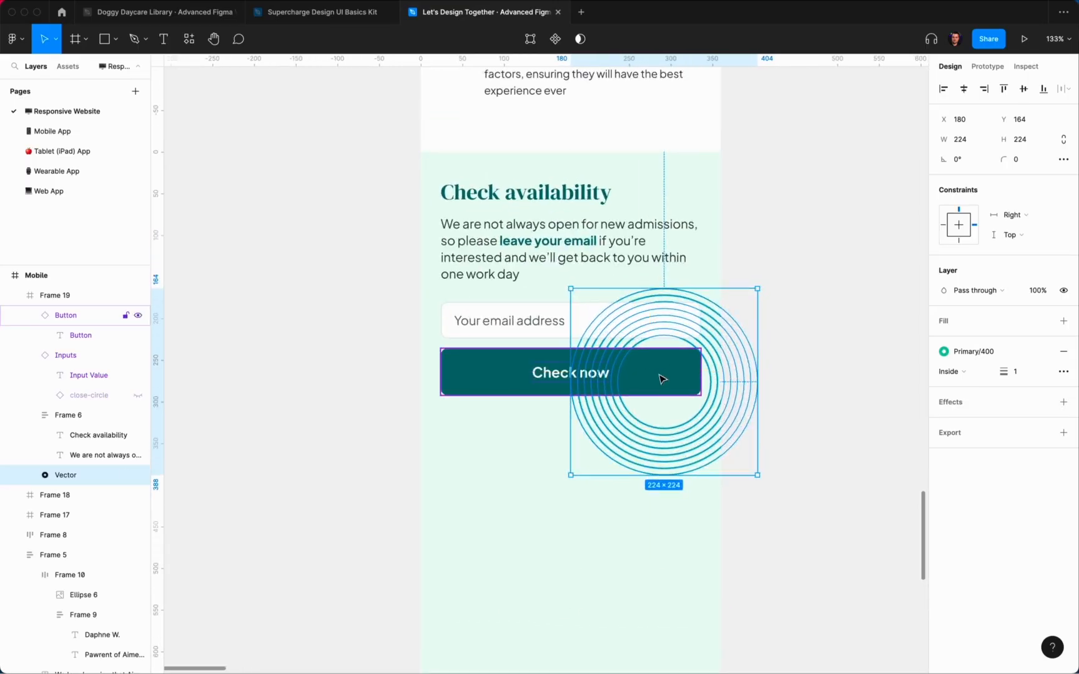
pyautogui.hotkey('shift', 'Up')
pyautogui.hotkey('shift', 'Down')
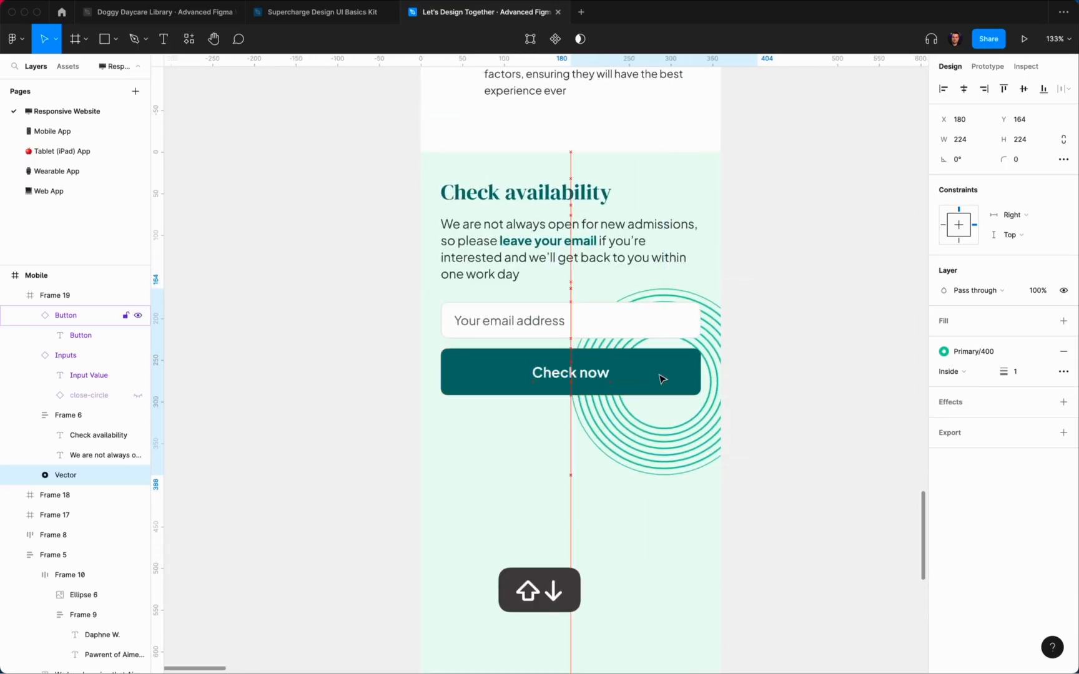
pyautogui.hotkey('shift', 'Up')
pyautogui.press('Return')
pyautogui.click(836, 388)
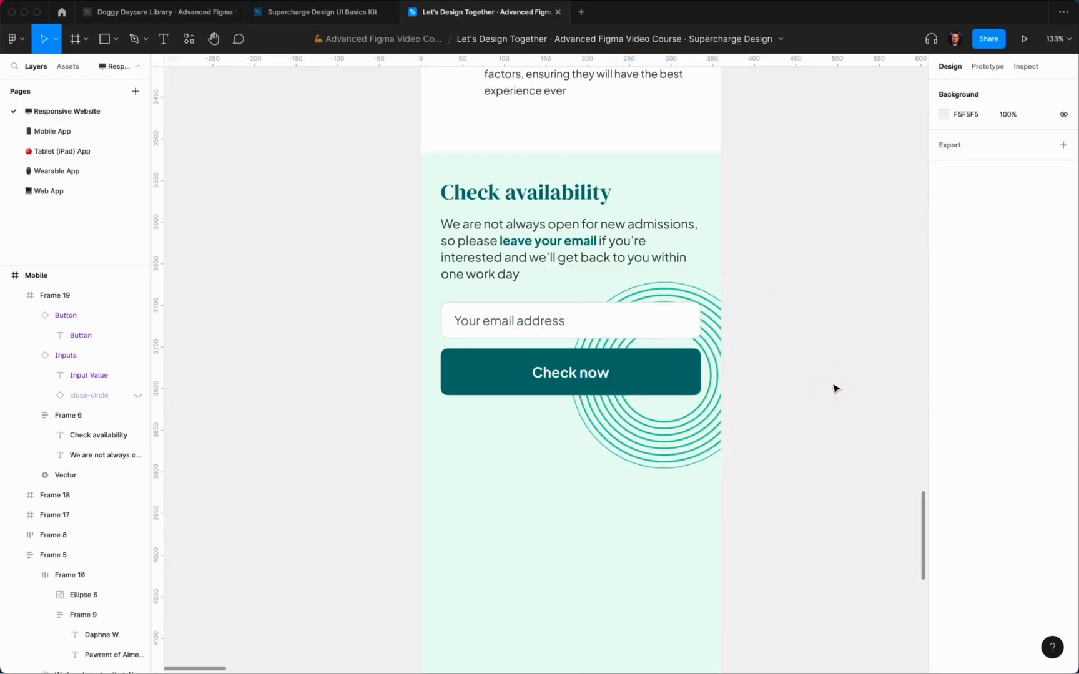
# Step: Give the rings a pale Primary/200 stroke after trying Primary/400 and Info/200
pyautogui.click(718, 356)
pyautogui.click(696, 422)
pyautogui.click(1041, 351)
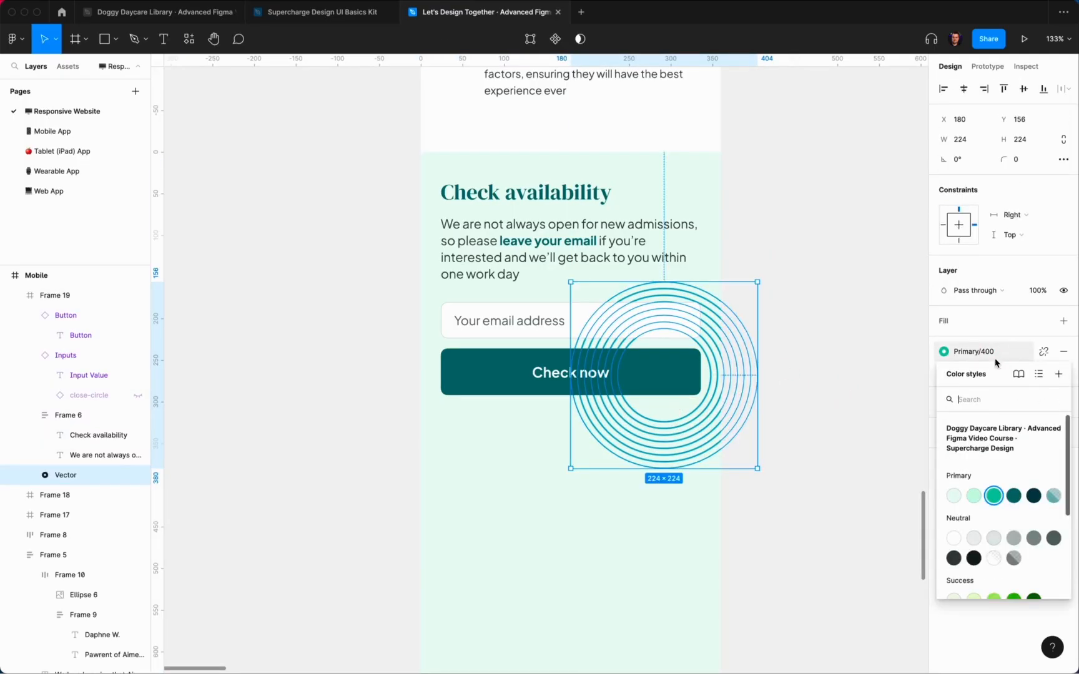
pyautogui.click(974, 497)
pyautogui.click(978, 357)
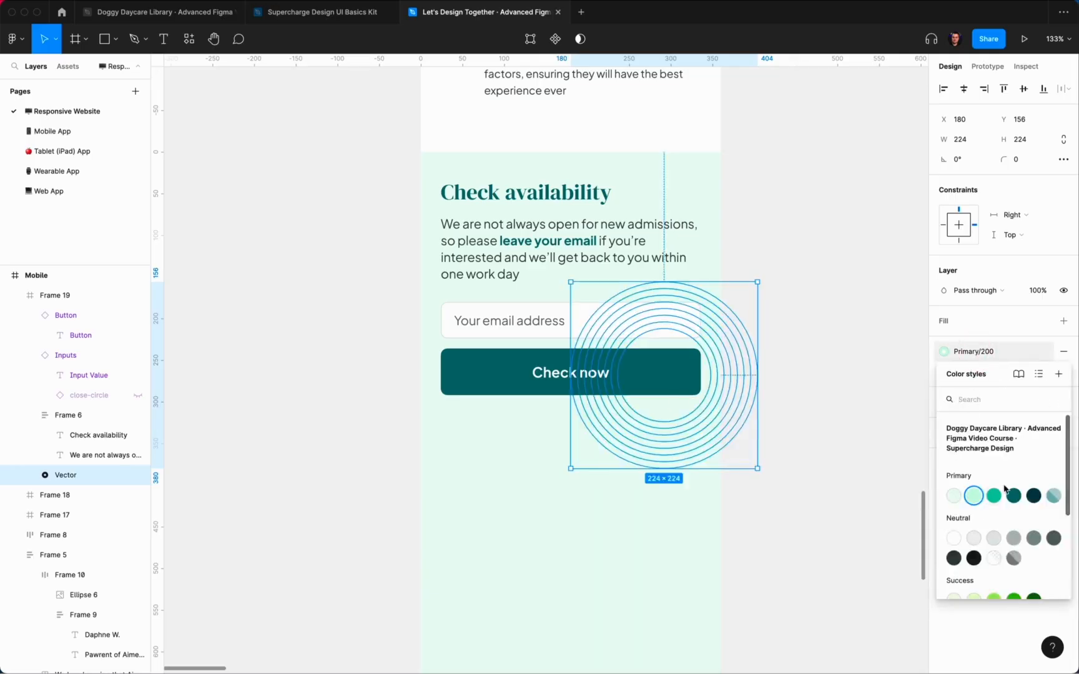
pyautogui.click(993, 496)
pyautogui.click(965, 352)
pyautogui.scroll(-5, 993, 519)
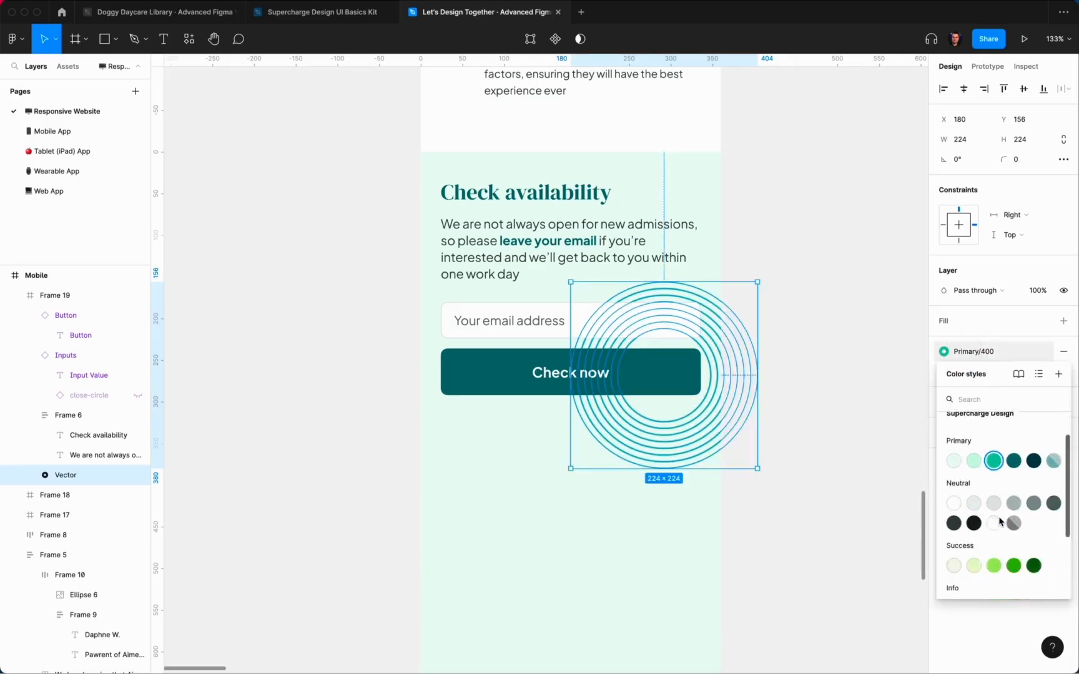
pyautogui.click(976, 500)
pyautogui.click(971, 350)
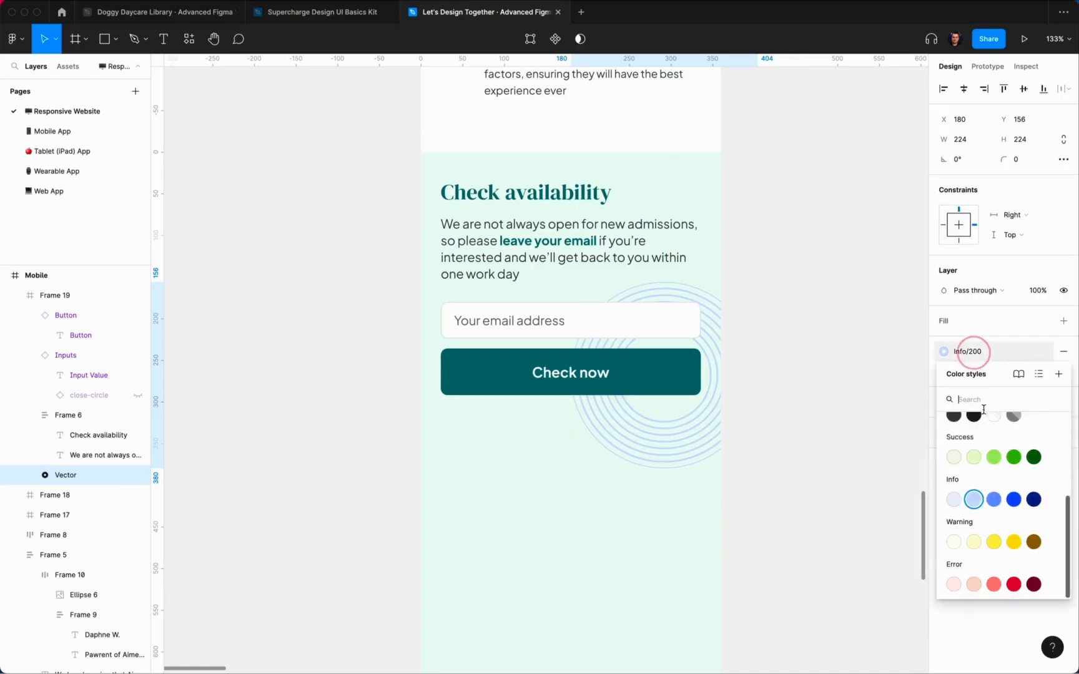
pyautogui.click(973, 498)
pyautogui.click(838, 342)
pyautogui.scroll(-3, 838, 342)
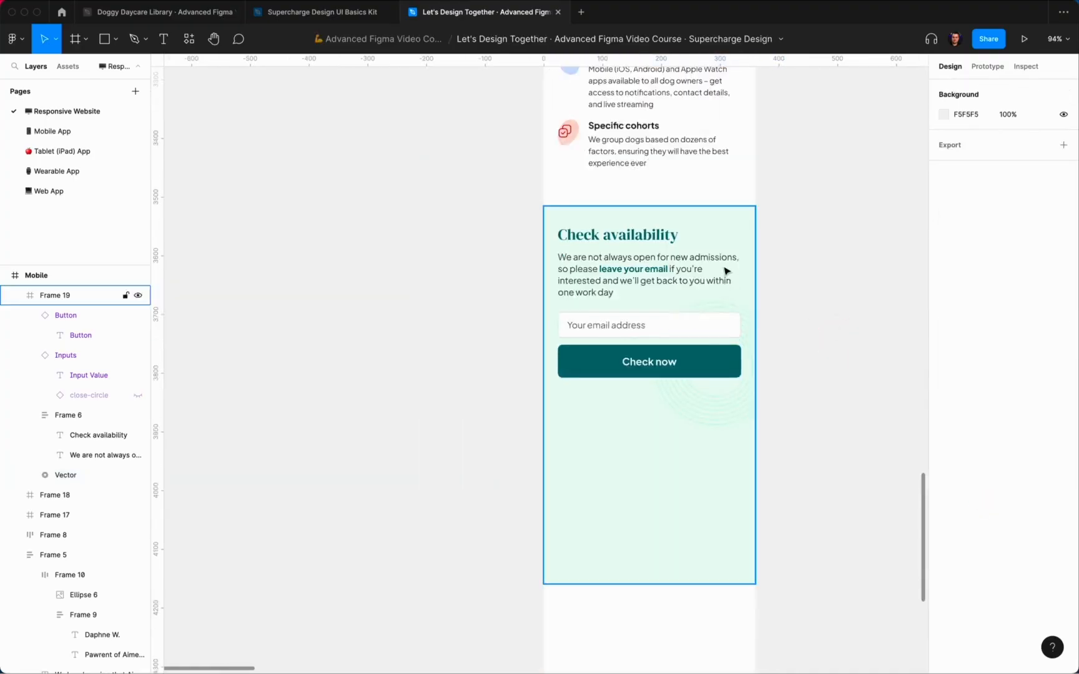
# Step: Shorten the Check availability section, settling its height at 324
pyautogui.click(725, 273)
pyautogui.moveTo(667, 587); pyautogui.dragTo(691, 382)
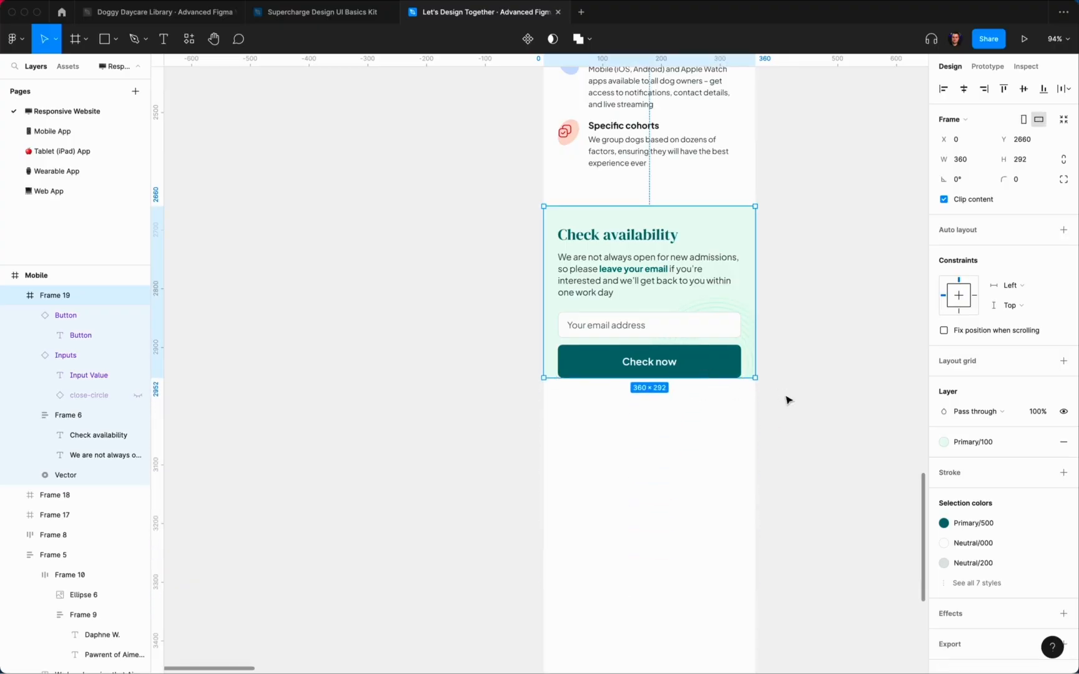
pyautogui.click(1035, 161)
pyautogui.press('Right')
pyautogui.write('+4')
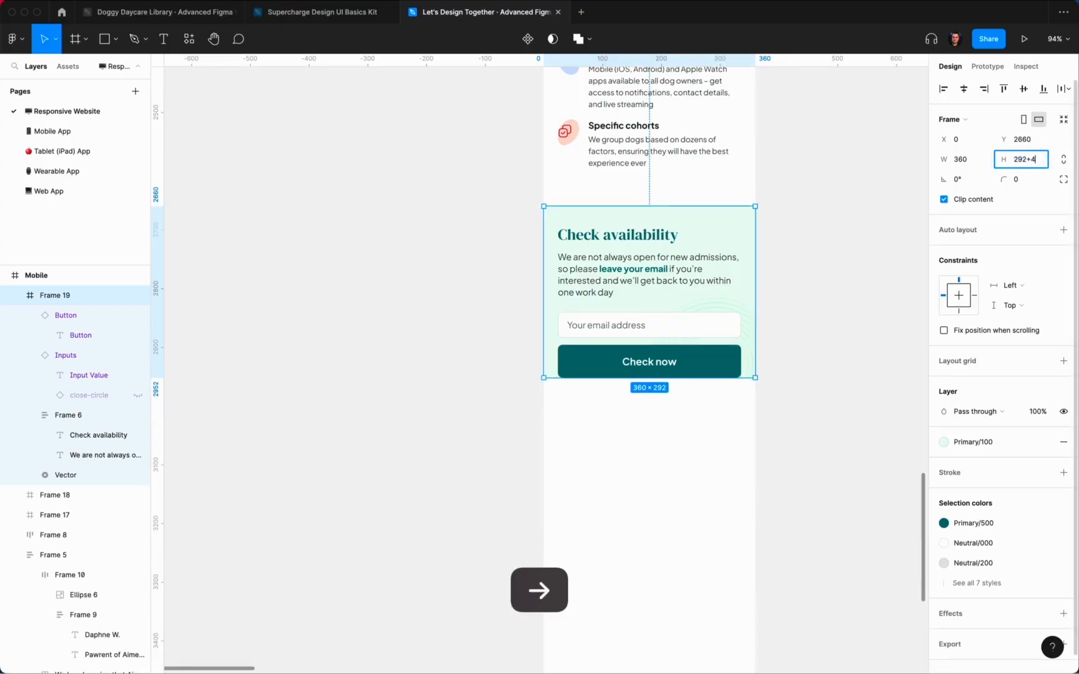
pyautogui.write('8')
pyautogui.press('Return')
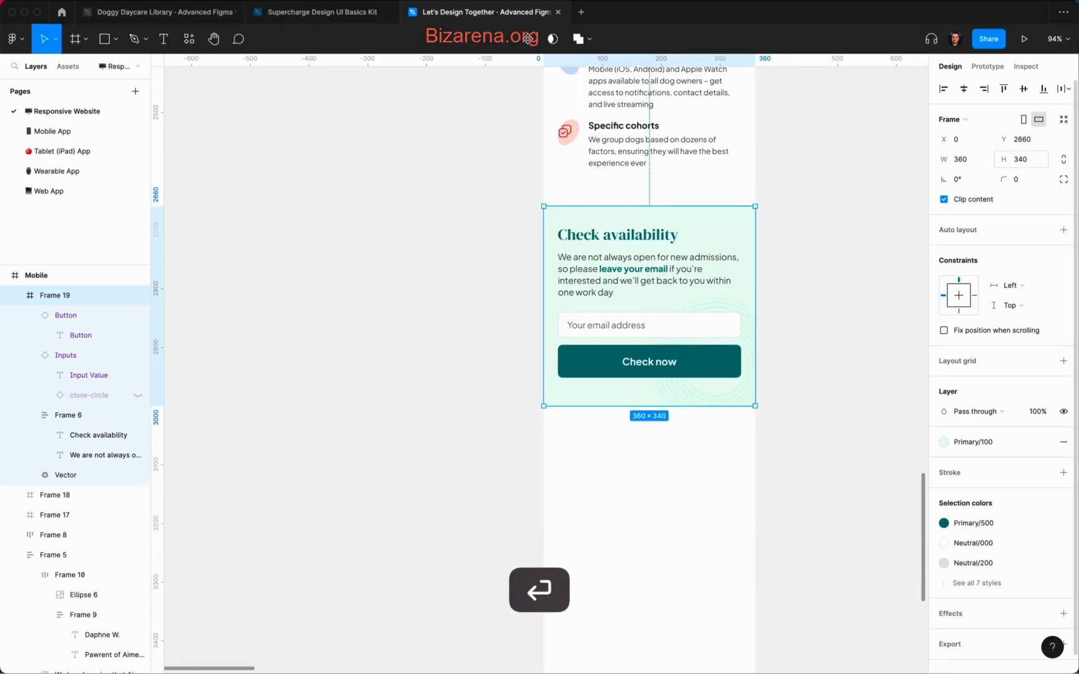
pyautogui.click(1043, 167)
pyautogui.press('Right')
pyautogui.write('-16')
pyautogui.press('Return')
pyautogui.click(865, 206)
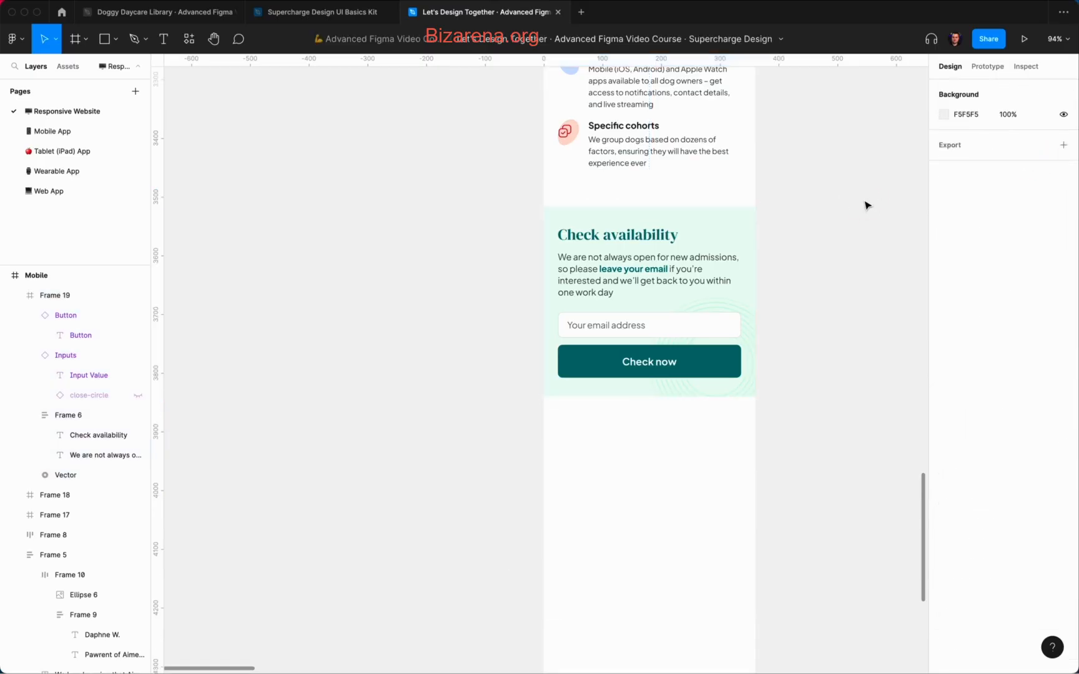
pyautogui.scroll(-5, 864, 205)
pyautogui.scroll(-1, 867, 205)
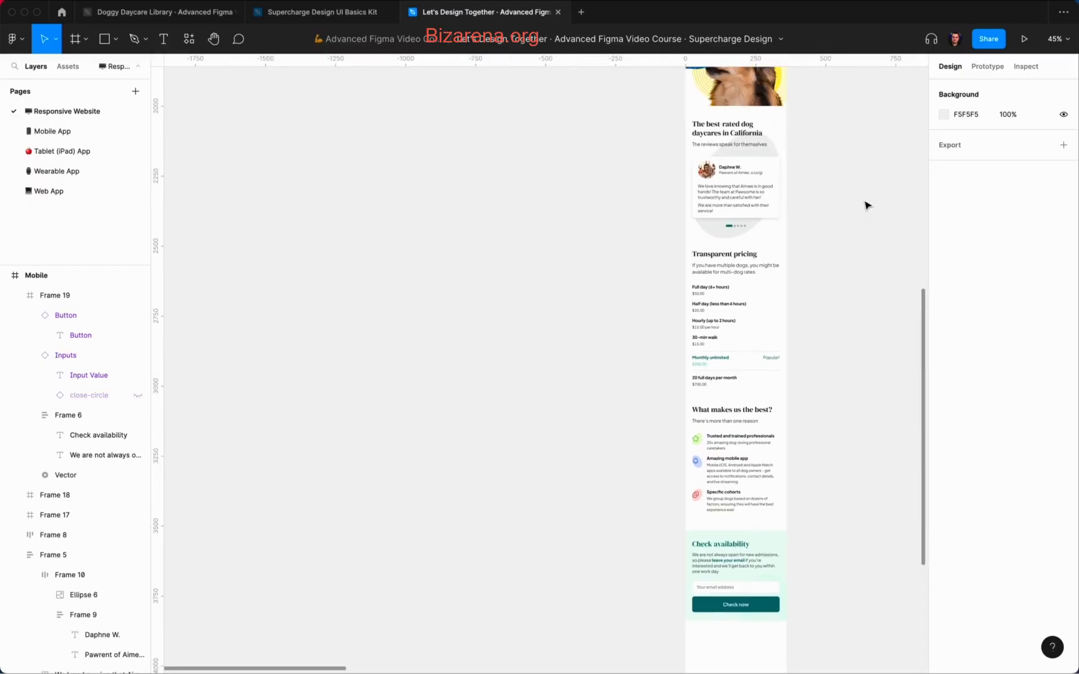
pyautogui.scroll(3, 867, 205)
pyautogui.scroll(-3, 867, 205)
# Step: Edit the button label so it reads 'Check status'
pyautogui.scroll(-6, 866, 205)
pyautogui.scroll(5, 867, 206)
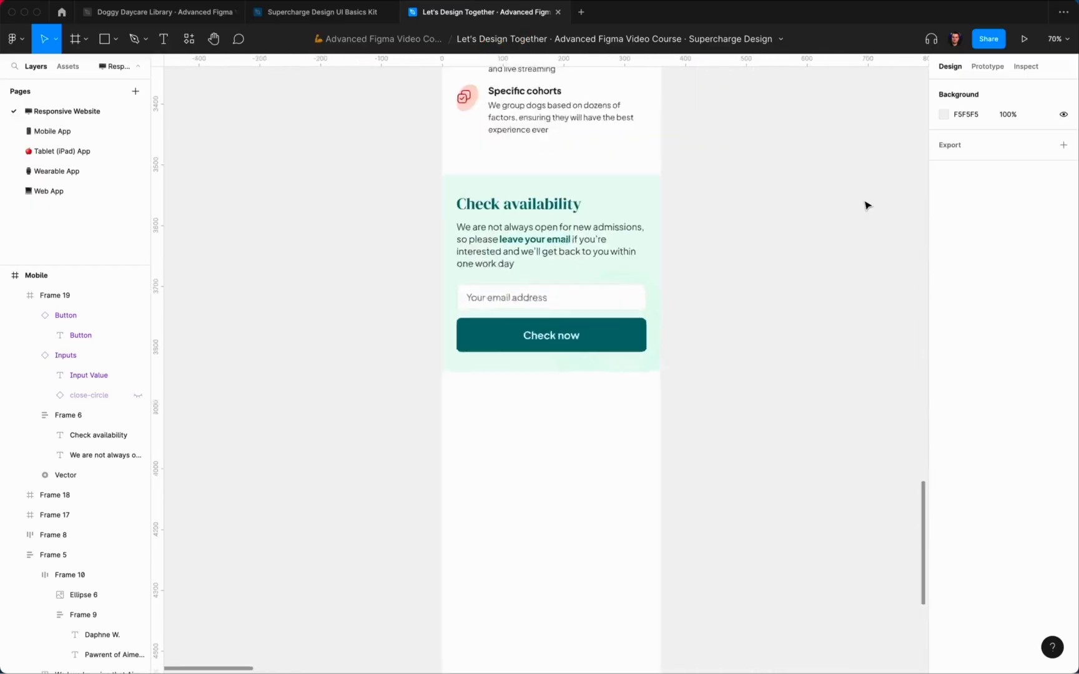
pyautogui.hscroll(-2, 866, 206)
pyautogui.keyDown('super'); pyautogui.doubleClick(672, 345); pyautogui.keyUp('super')
pyautogui.press('Right')
pyautogui.write('sta')
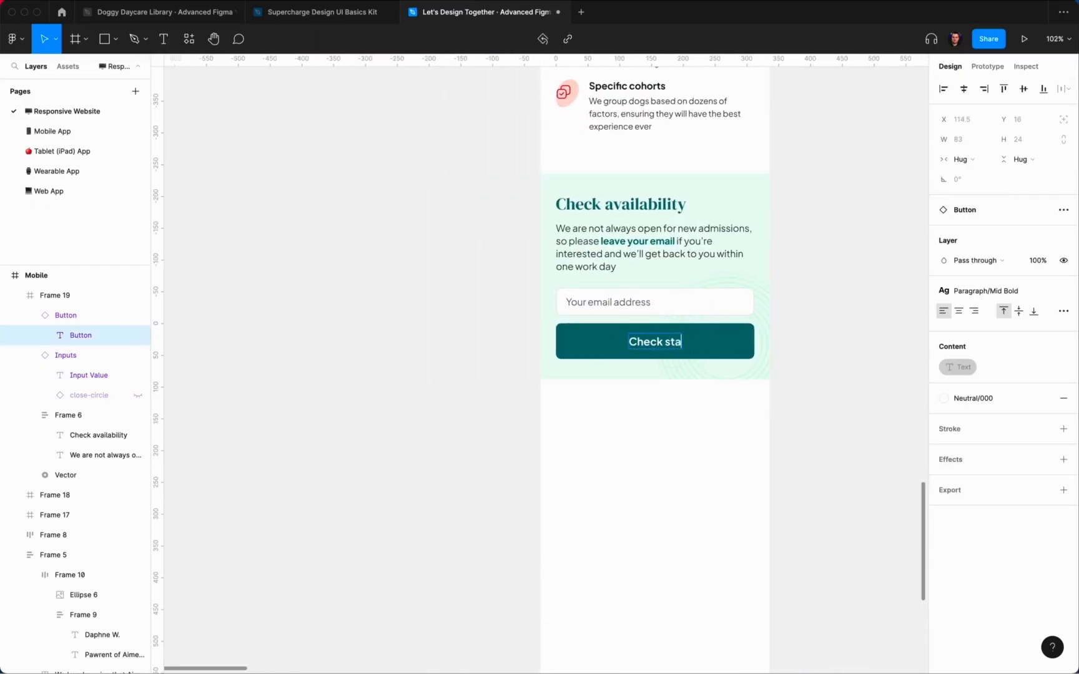
pyautogui.click(796, 344)
# Step: Review the page and select the Check availability section
pyautogui.scroll(-10, 796, 344)
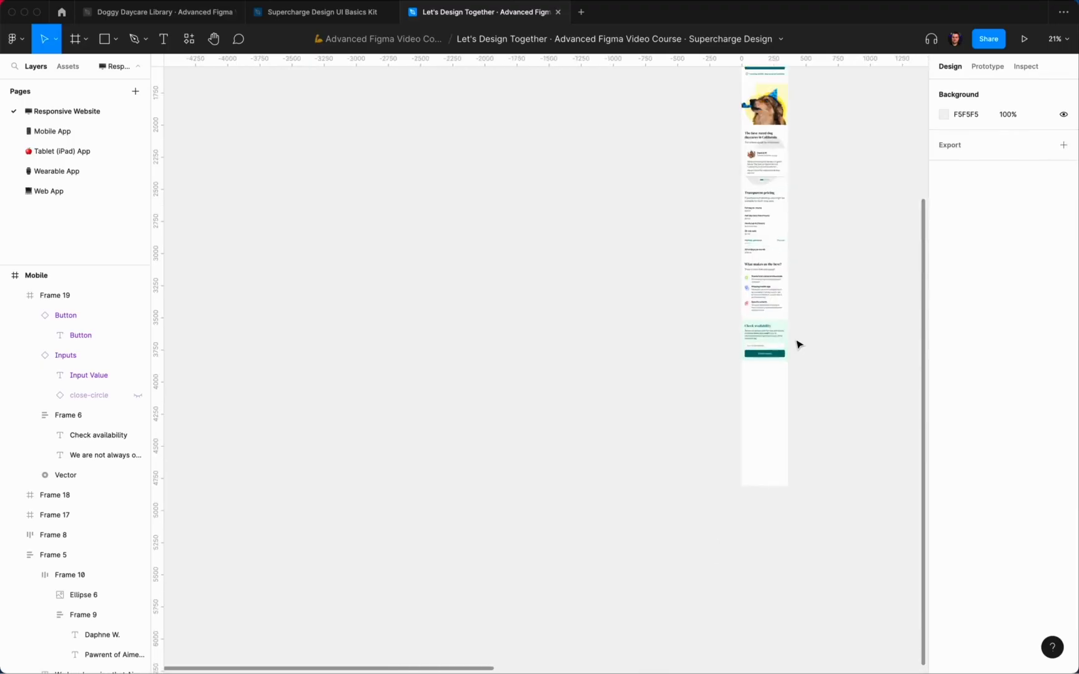
pyautogui.scroll(15, 796, 344)
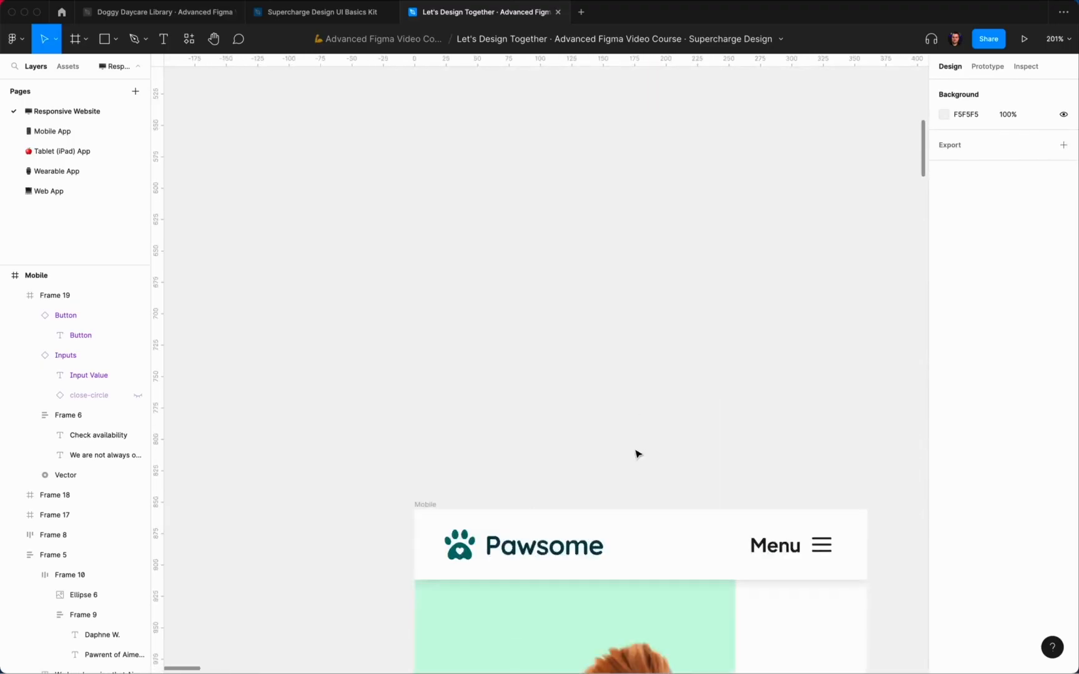
pyautogui.scroll(-20, 637, 454)
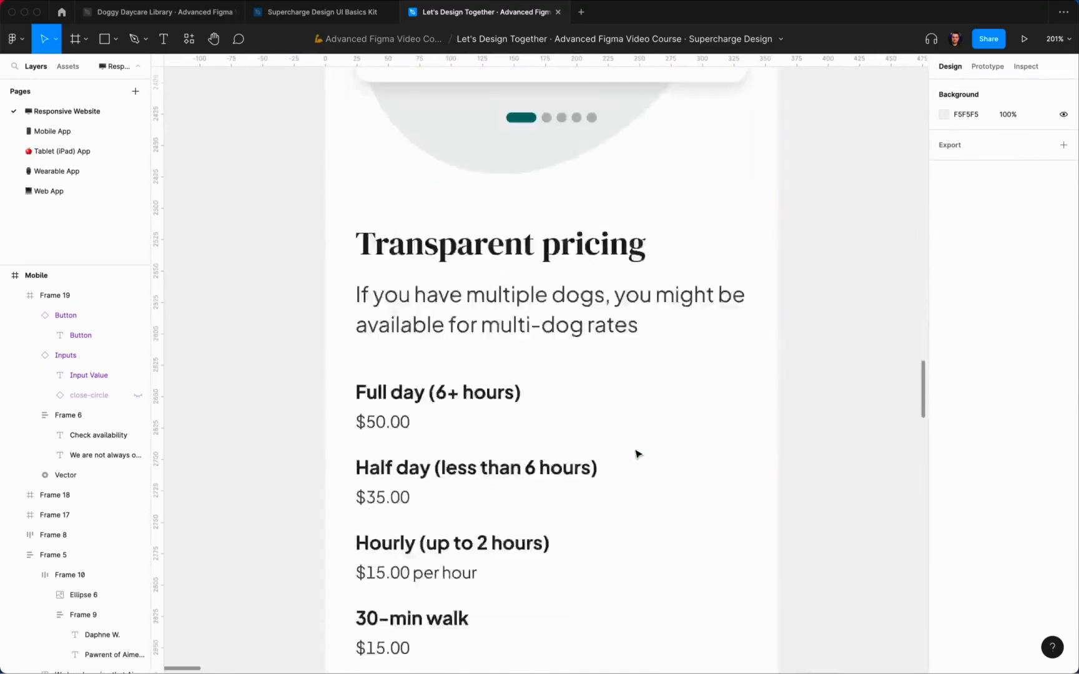
pyautogui.scroll(-20, 637, 454)
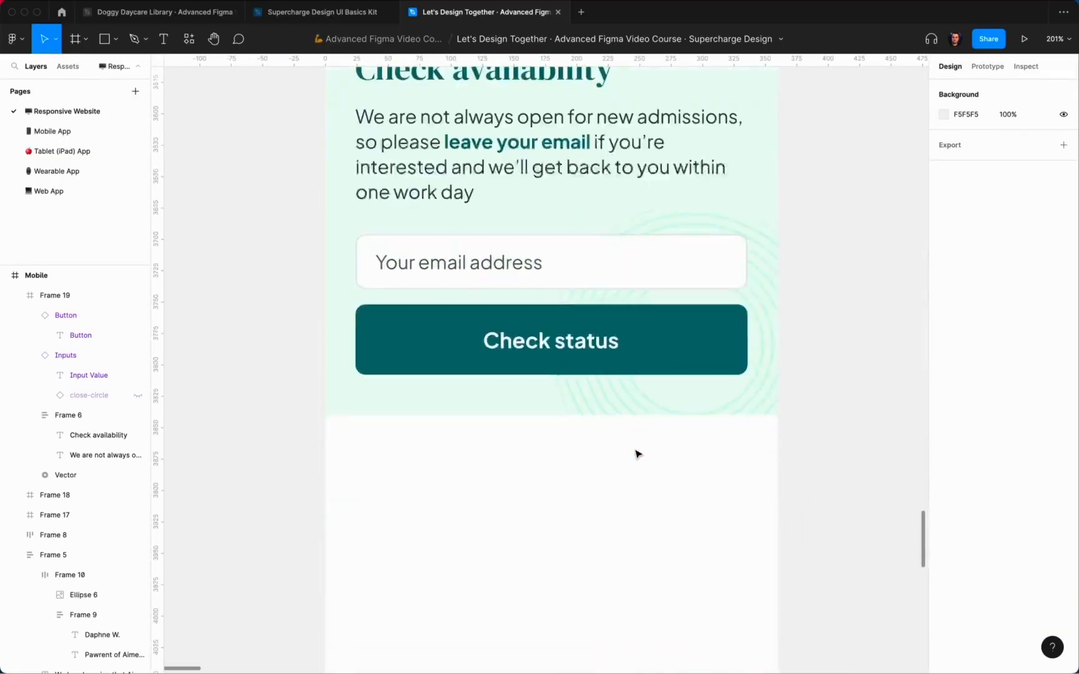
pyautogui.scroll(-15, 637, 454)
pyautogui.scroll(6, 682, 450)
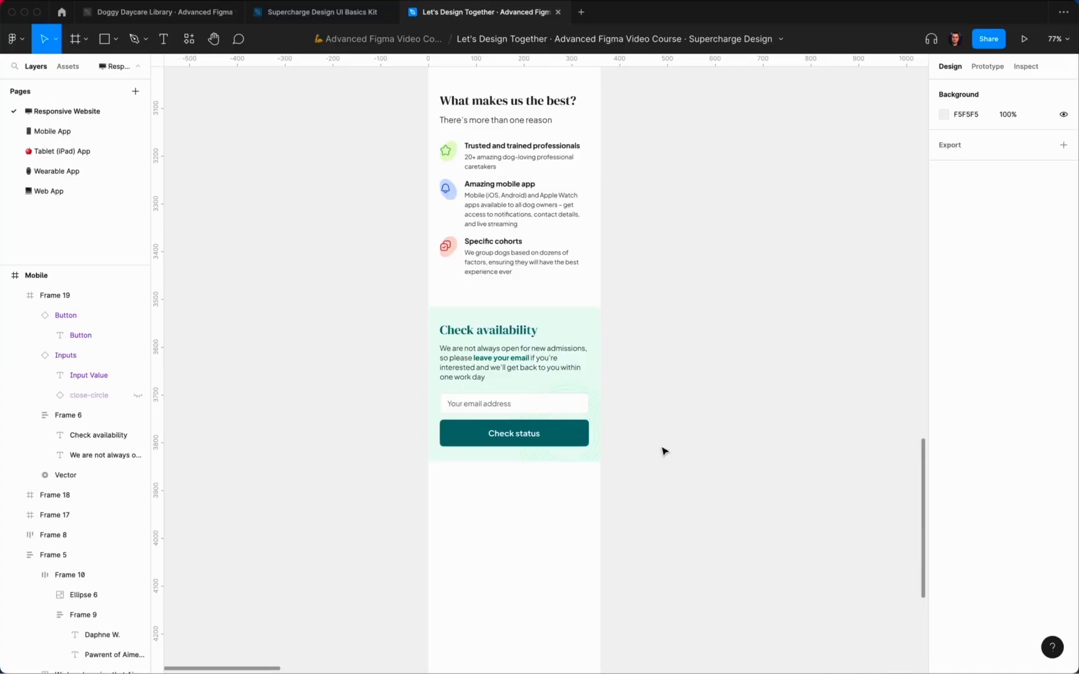
pyautogui.click(590, 431)
pyautogui.click(636, 434)
pyautogui.scroll(-2, 636, 435)
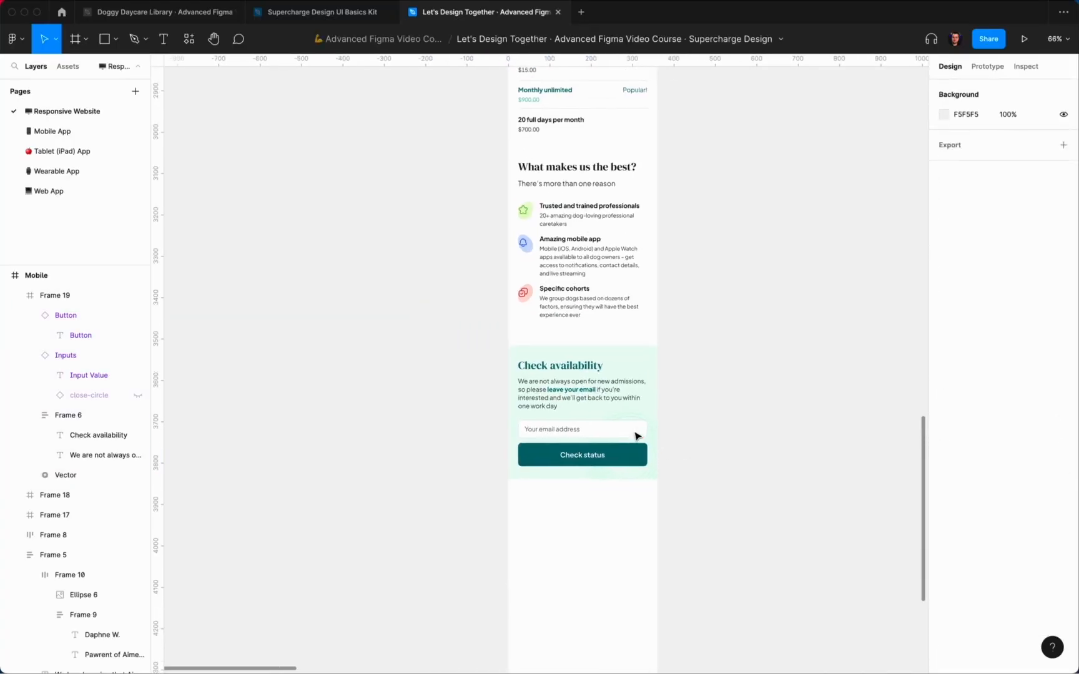
pyautogui.click(592, 418)
# Step: Wrap the heading text, email input and Check status button in an auto-layout stack
pyautogui.click(590, 385)
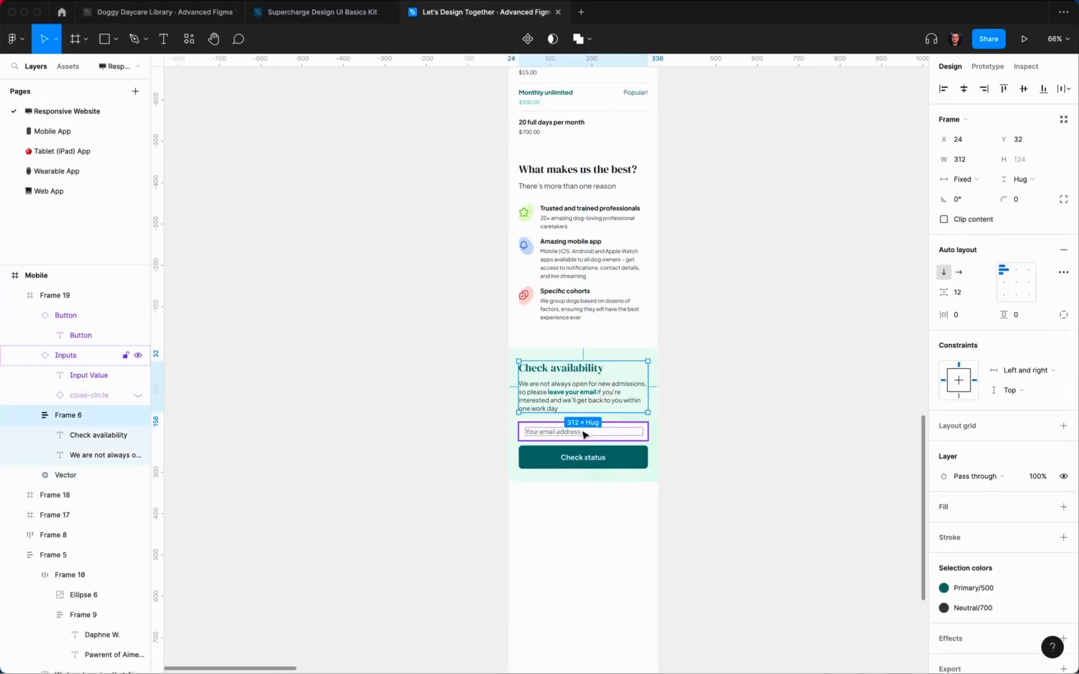
pyautogui.keyDown('shift'); pyautogui.click(583, 457); pyautogui.keyUp('shift')
pyautogui.keyDown('shift'); pyautogui.click(587, 432); pyautogui.keyUp('shift')
pyautogui.hotkey('shift', 'a')
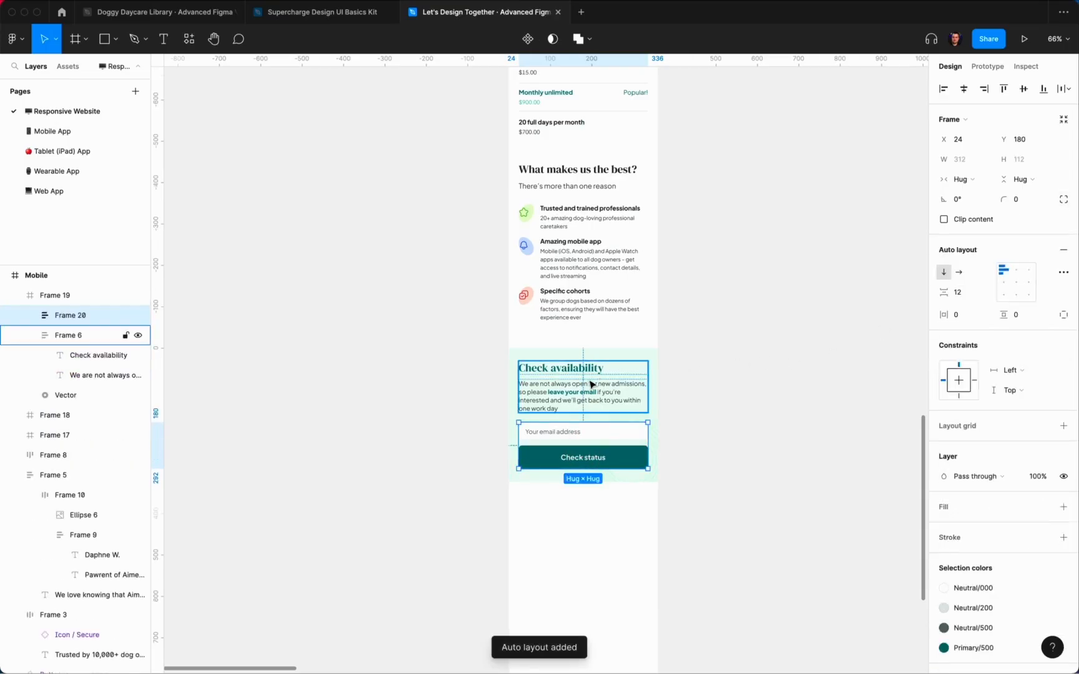
# Step: Add auto layout to the section with 24 horizontal and 32 vertical padding
pyautogui.click(614, 377)
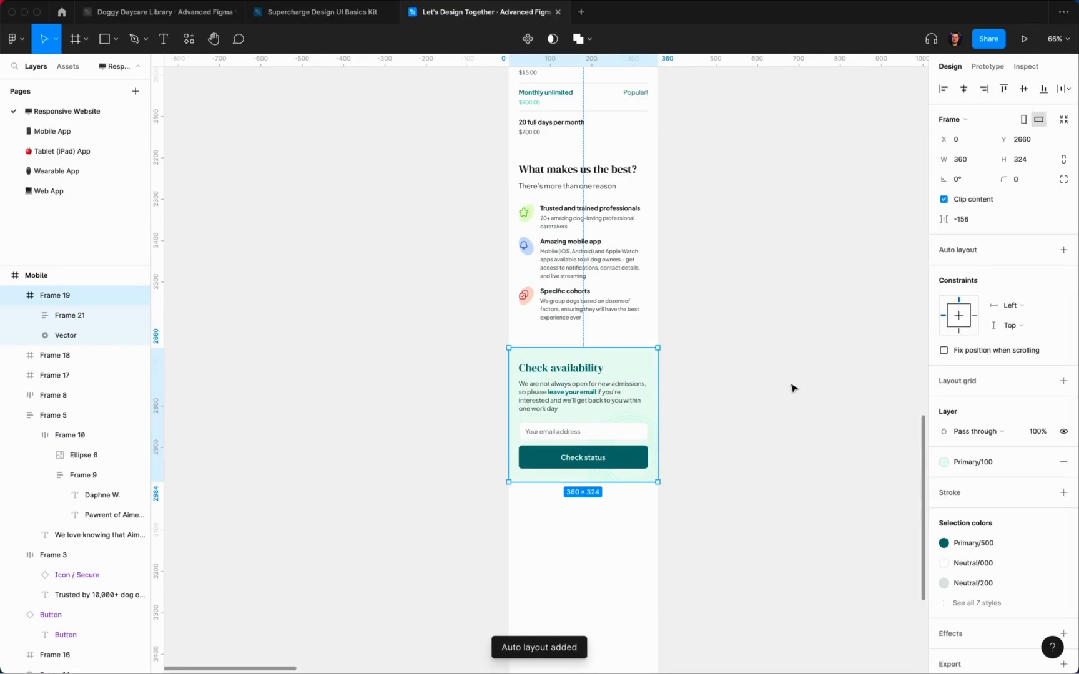
pyautogui.click(1064, 249)
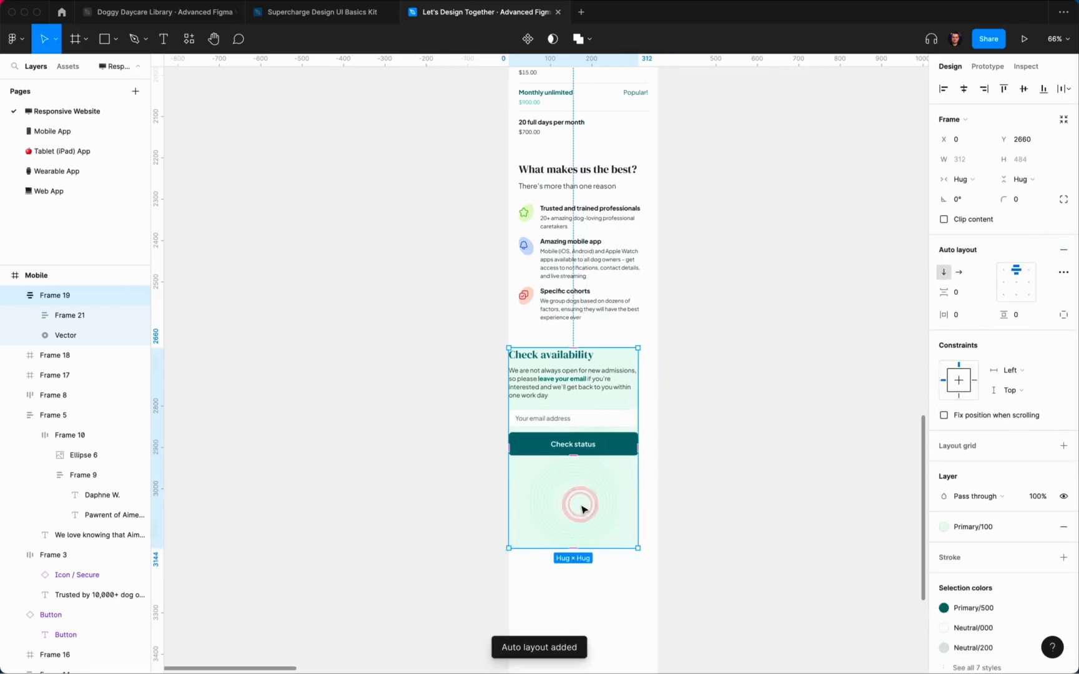
pyautogui.click(609, 496)
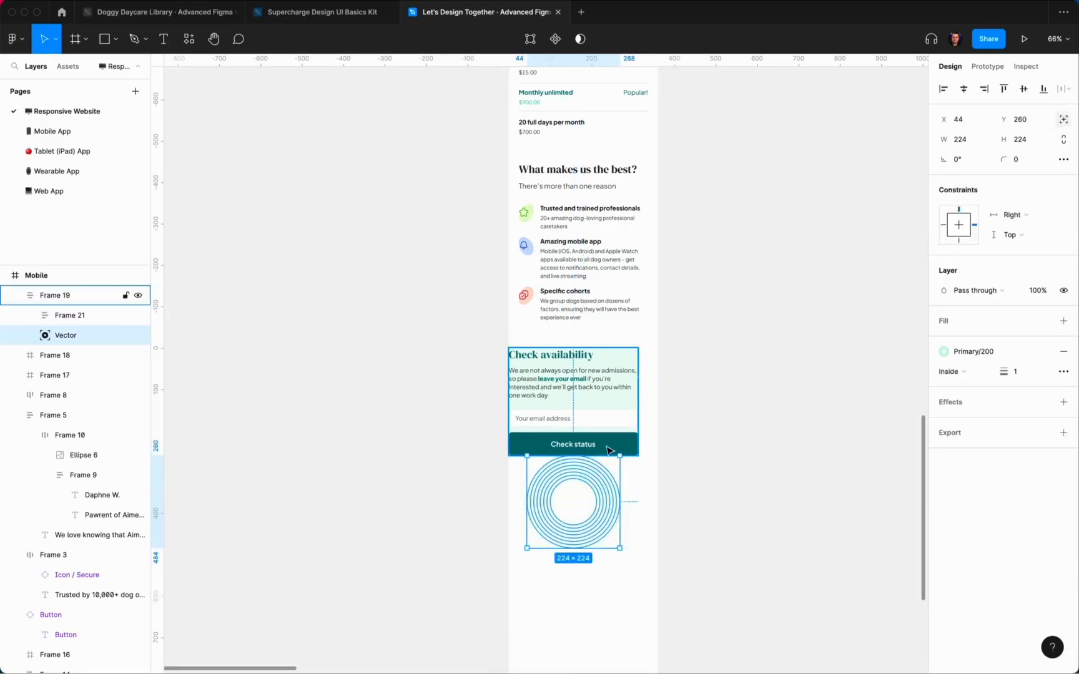
pyautogui.click(694, 397)
pyautogui.click(609, 396)
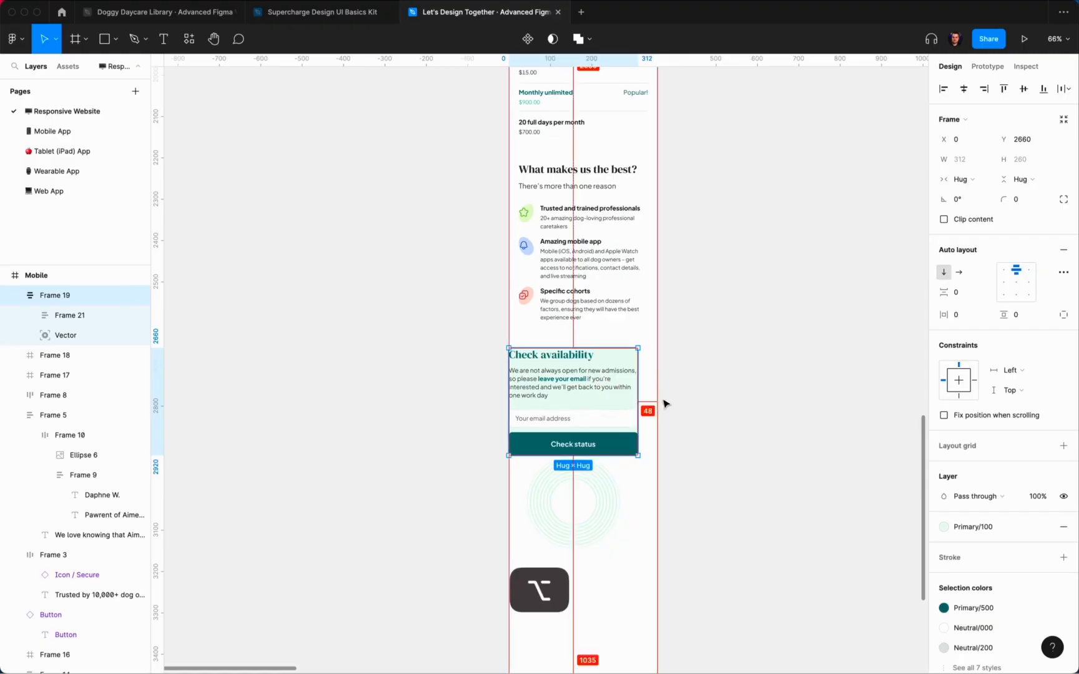
pyautogui.write('24')
pyautogui.press('Return')
pyautogui.click(1017, 315)
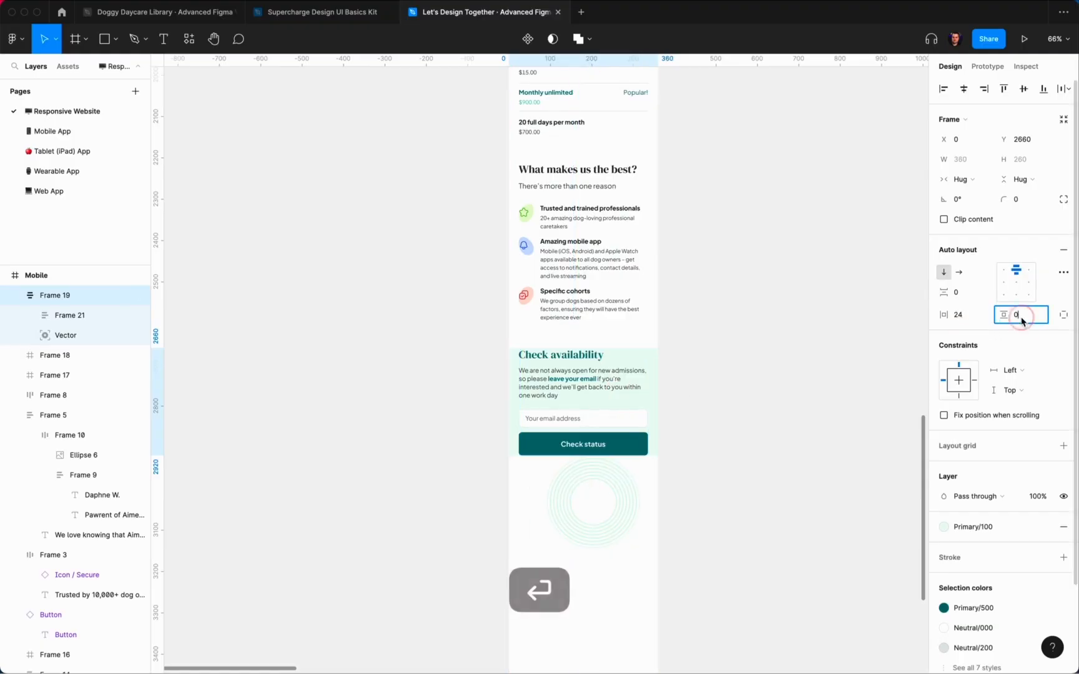
pyautogui.write('32')
pyautogui.press('Return')
# Step: Send the rings behind the section content and nudge them up 24, right 13
pyautogui.click(787, 529)
pyautogui.click(640, 492)
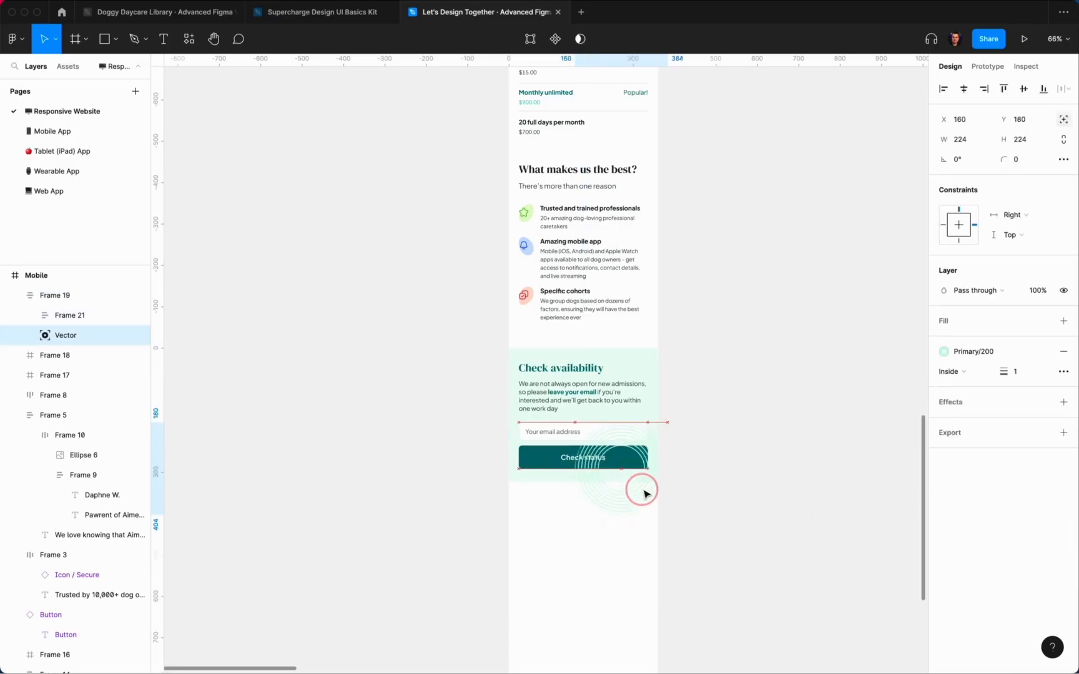
pyautogui.rightClick(644, 495)
pyautogui.click(698, 421)
pyautogui.scroll(5, 645, 444)
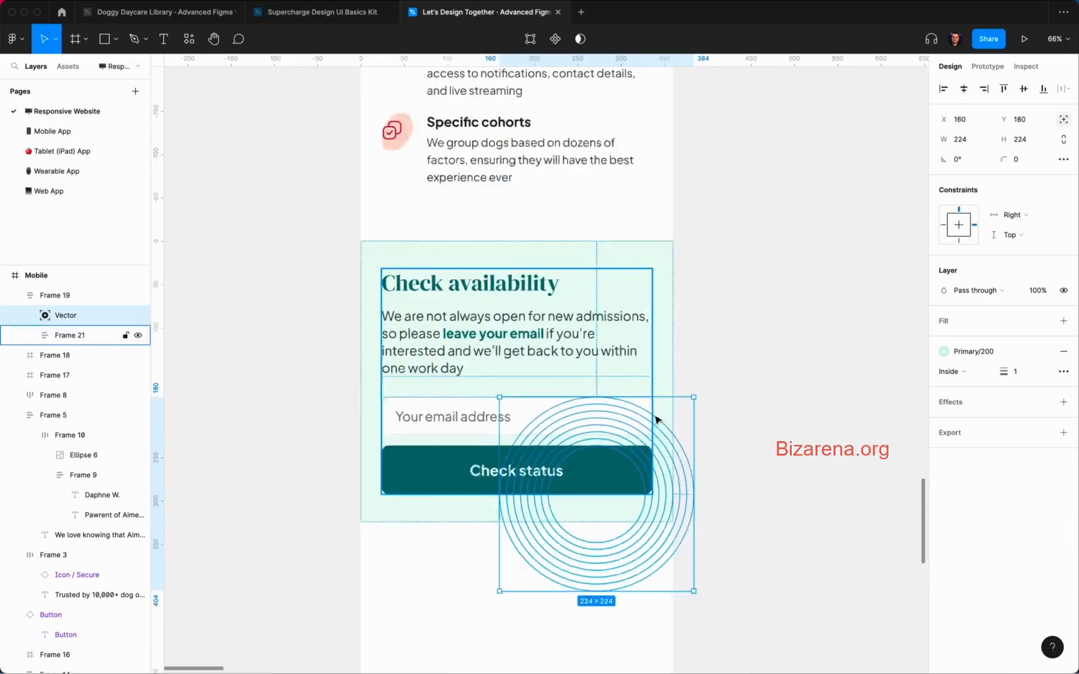
pyautogui.press('alt')
pyautogui.hotkey('shift', 'Up')
pyautogui.hotkey('shift', 'Up')
pyautogui.hotkey('shift', 'Up')
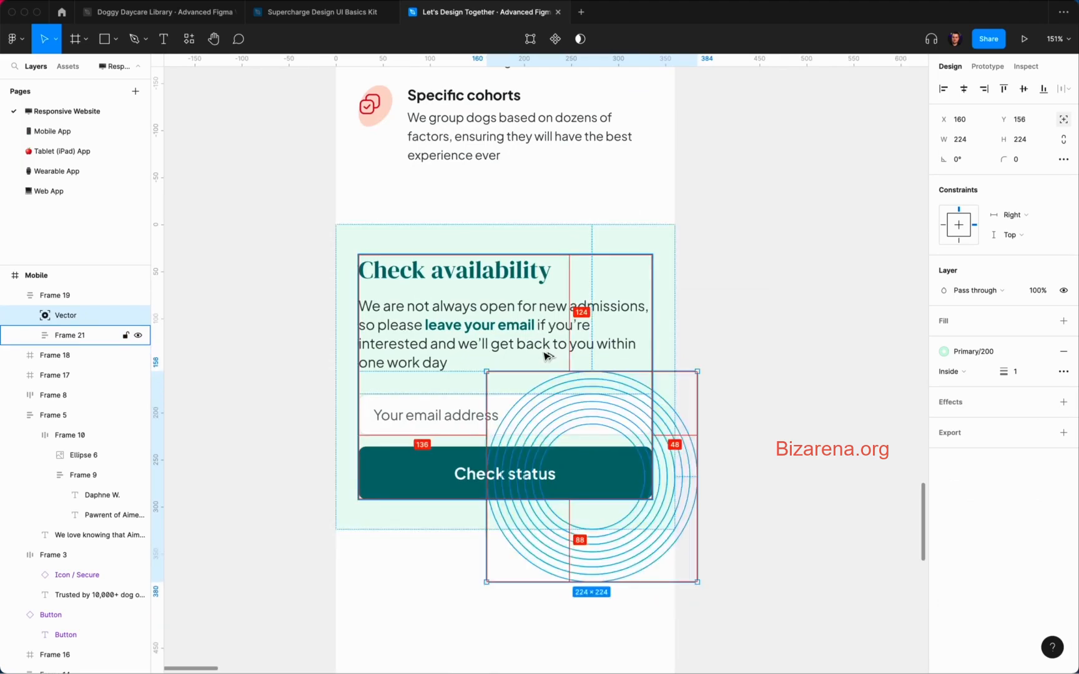
pyautogui.hotkey('shift', 'Right')
pyautogui.hotkey('shift', 'Right')
pyautogui.hotkey('shift', 'Right')
pyautogui.hotkey('shift', 'Right')
pyautogui.hotkey('shift', 'Right')
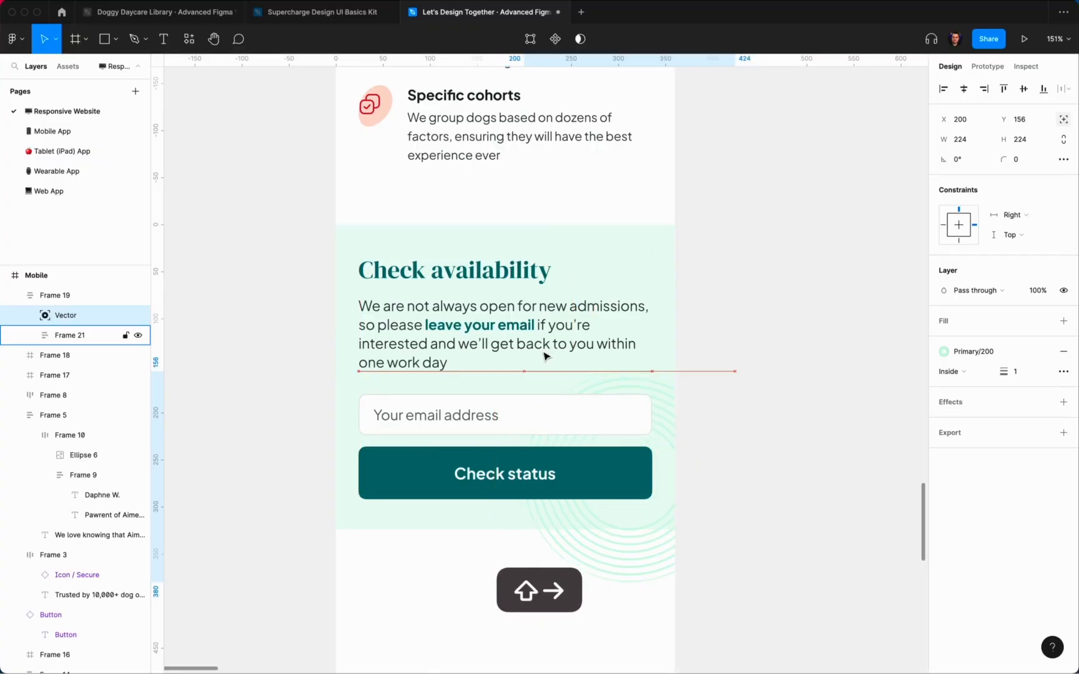
pyautogui.press('Left')
pyautogui.press('Left')
pyautogui.press('Left')
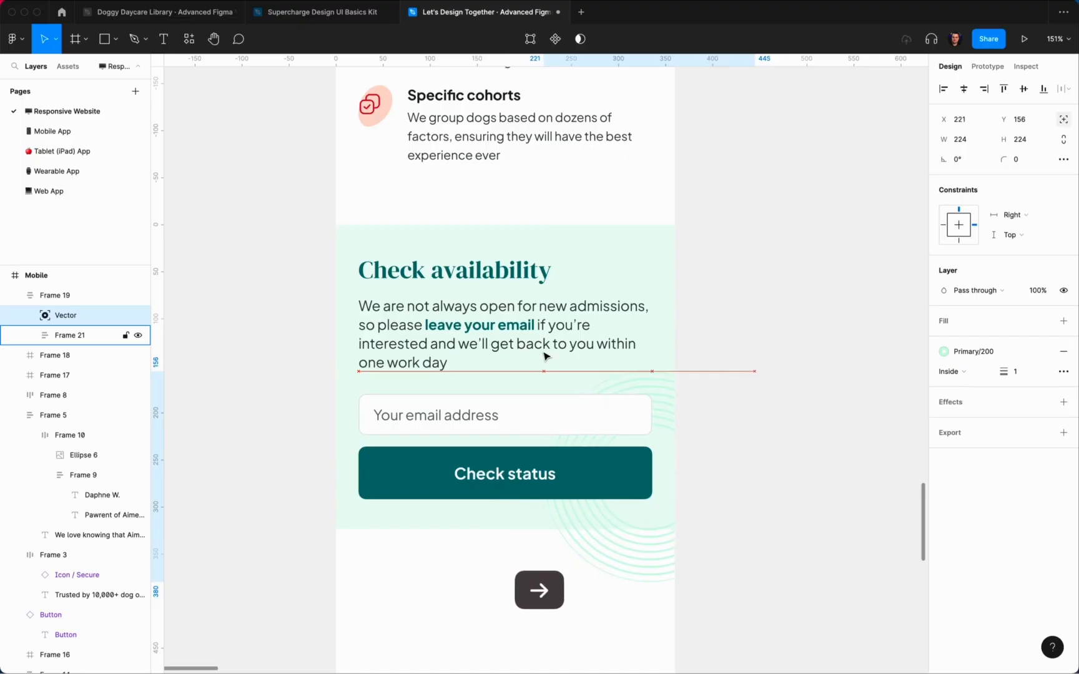
# Step: Enable Clip content on the section so the rings are trimmed at its edges
pyautogui.click(775, 301)
pyautogui.click(655, 303)
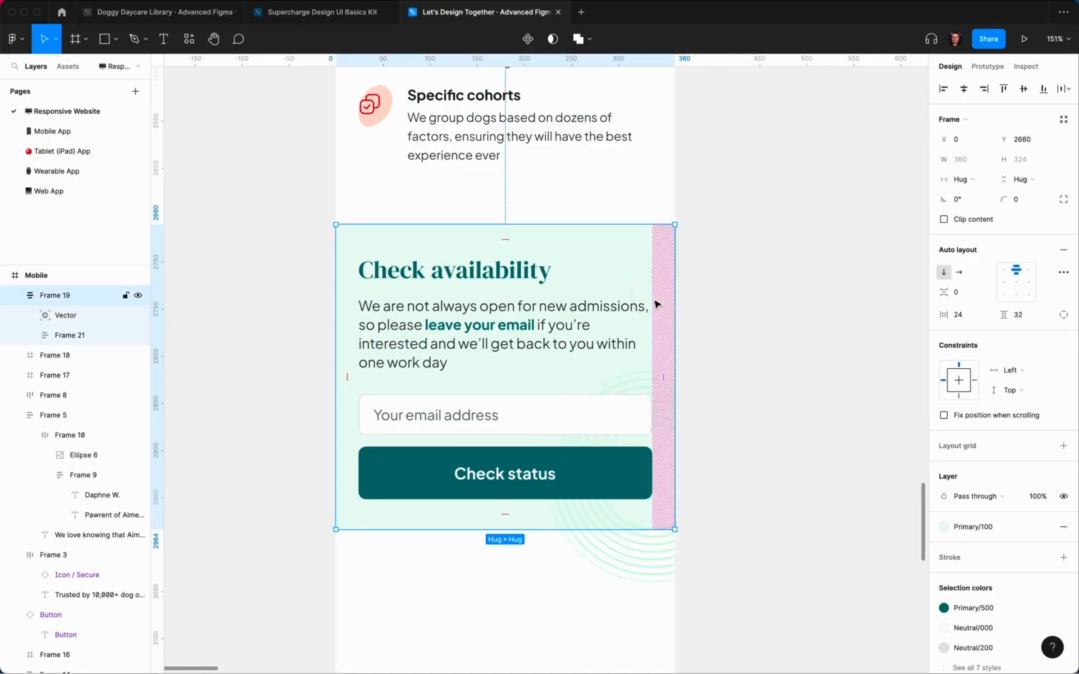
pyautogui.click(943, 219)
pyautogui.click(779, 311)
pyautogui.scroll(-5, 779, 310)
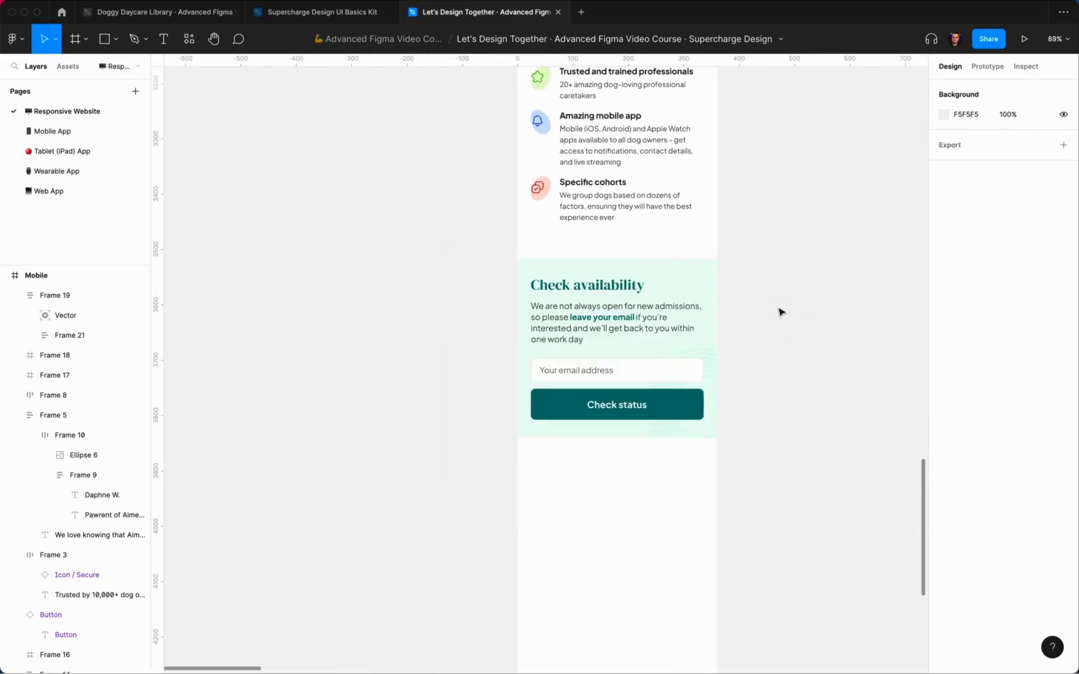
pyautogui.scroll(3, 778, 311)
pyautogui.scroll(-5, 779, 311)
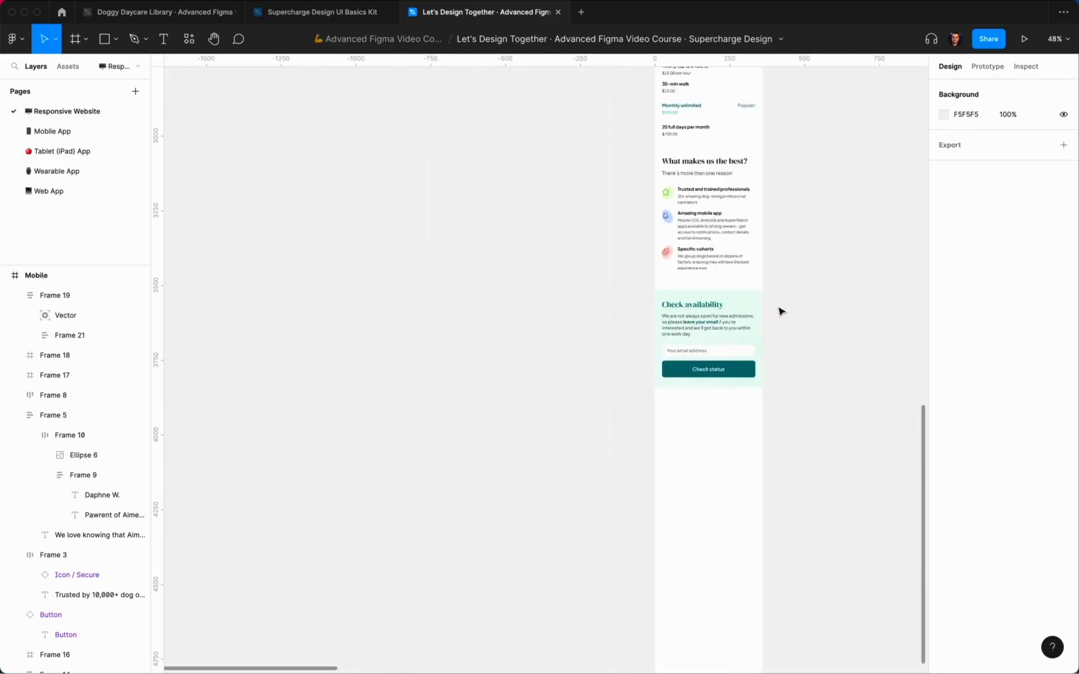
pyautogui.scroll(1, 779, 311)
pyautogui.scroll(8, 836, 402)
pyautogui.scroll(-9, 837, 403)
pyautogui.scroll(-1, 837, 403)
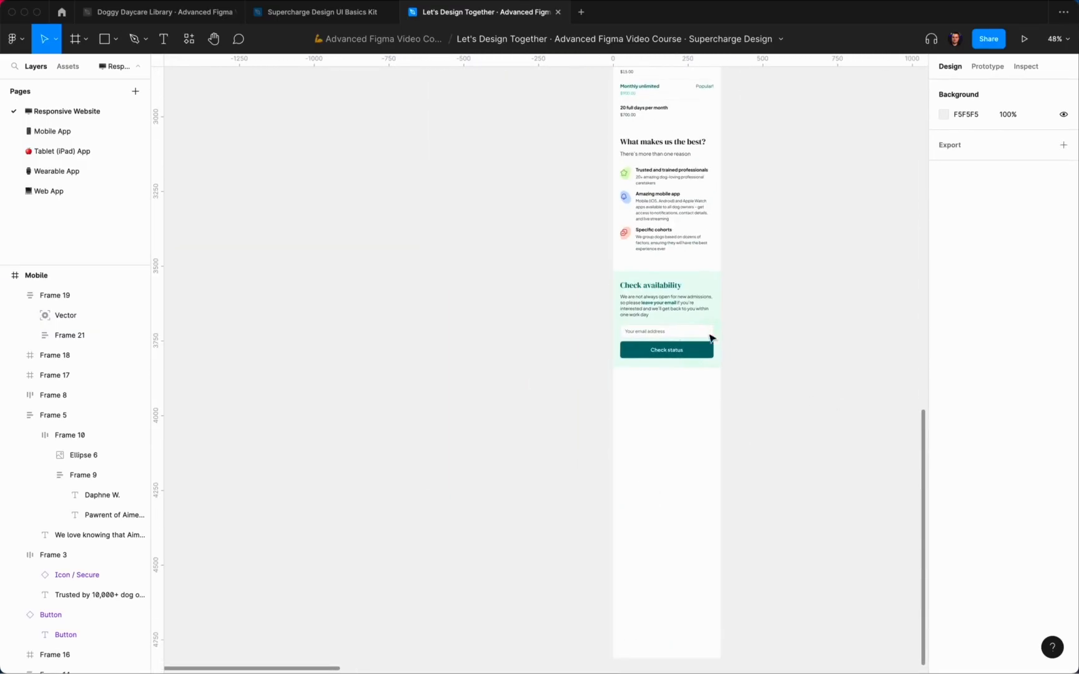
pyautogui.click(710, 338)
pyautogui.click(1004, 381)
# Step: Fix the section's width at 360 with Left and right constraints
pyautogui.click(820, 324)
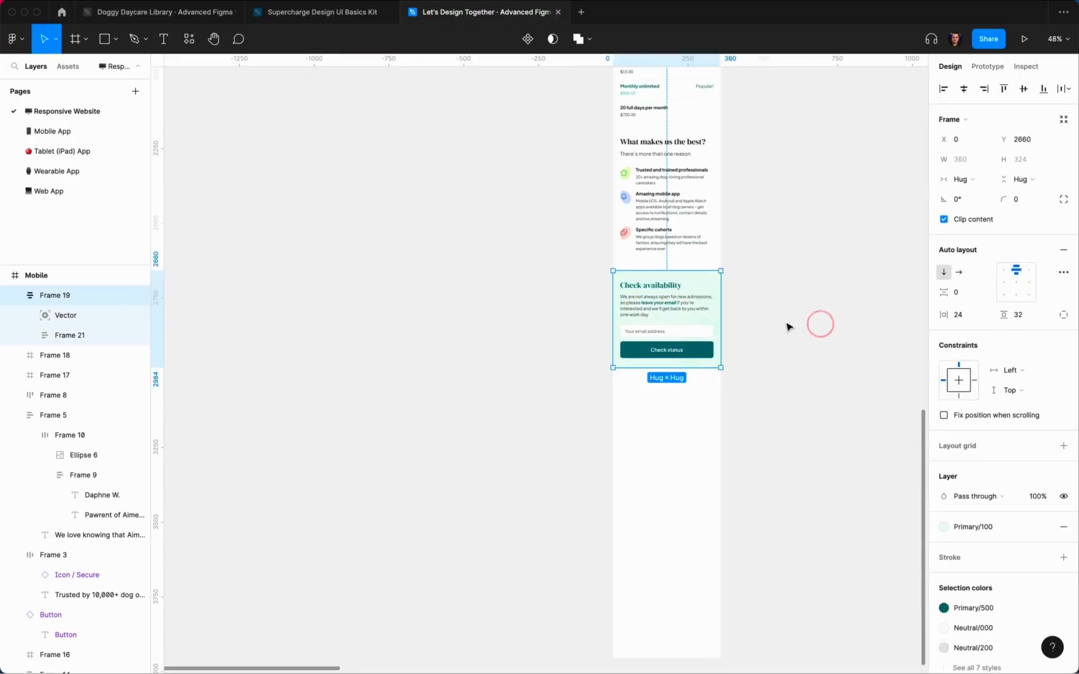
pyautogui.click(962, 179)
pyautogui.click(985, 164)
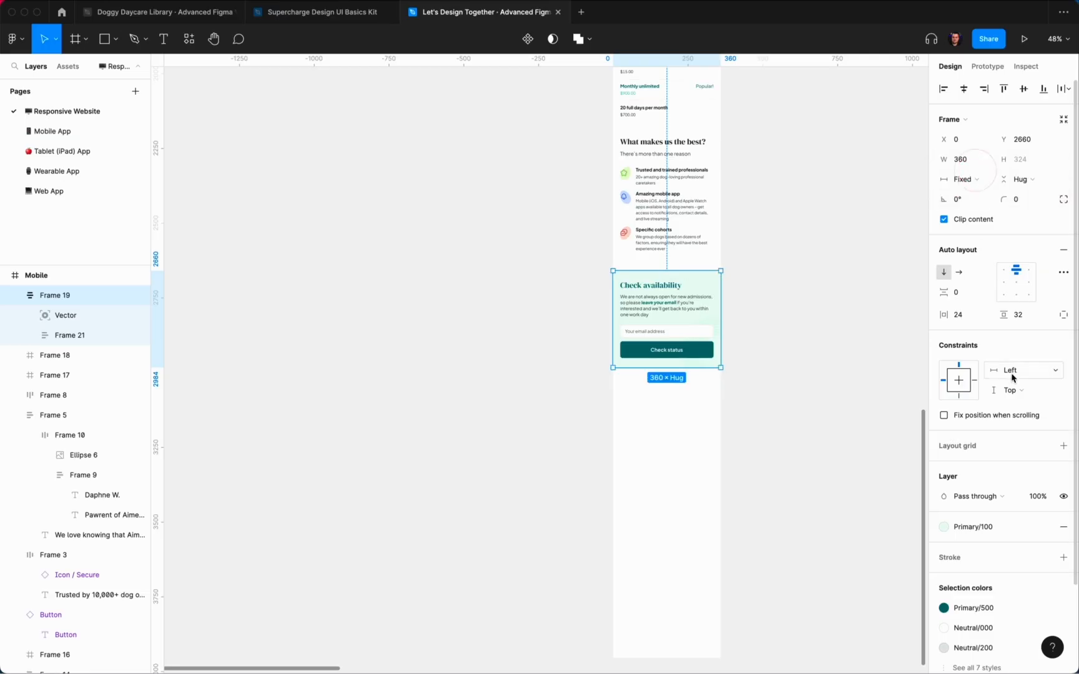
pyautogui.click(1010, 370)
pyautogui.click(1012, 397)
pyautogui.scroll(3, 824, 340)
pyautogui.scroll(2, 826, 340)
# Step: Set the inner content stack to Fill container width
pyautogui.press('Return')
pyautogui.hscroll(-1, 826, 340)
pyautogui.click(587, 305)
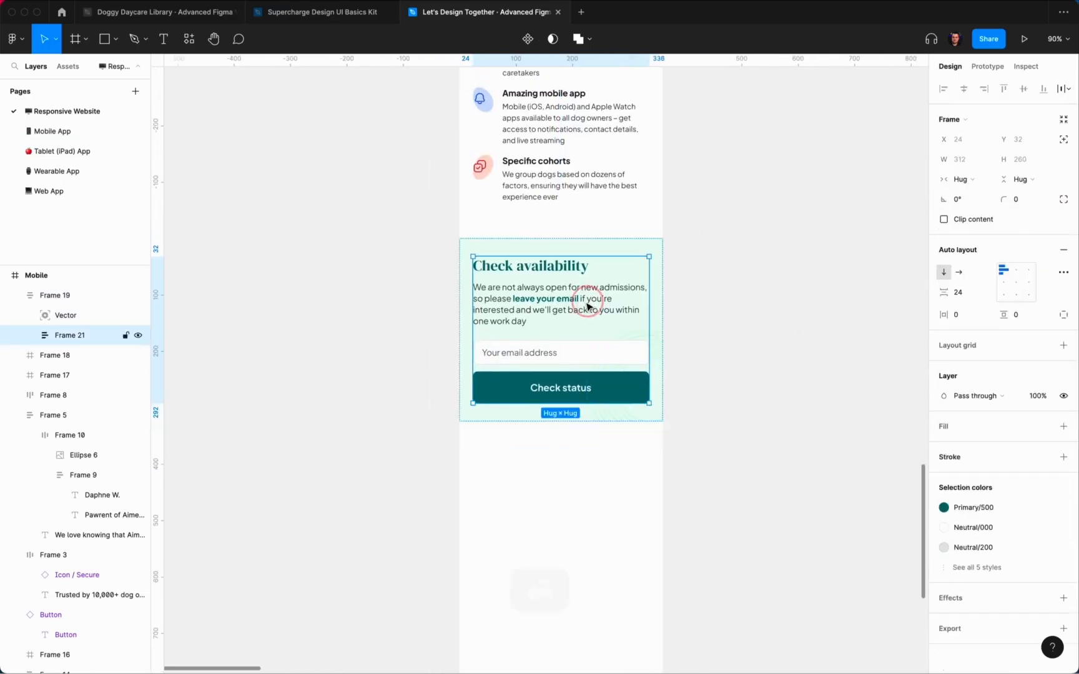
pyautogui.keyDown('super'); pyautogui.click(586, 302); pyautogui.keyUp('super')
pyautogui.keyDown('shift'); pyautogui.keyDown('super'); pyautogui.click(580, 284); pyautogui.keyUp('super'); pyautogui.keyUp('shift')
pyautogui.doubleClick(581, 288)
pyautogui.click(975, 180)
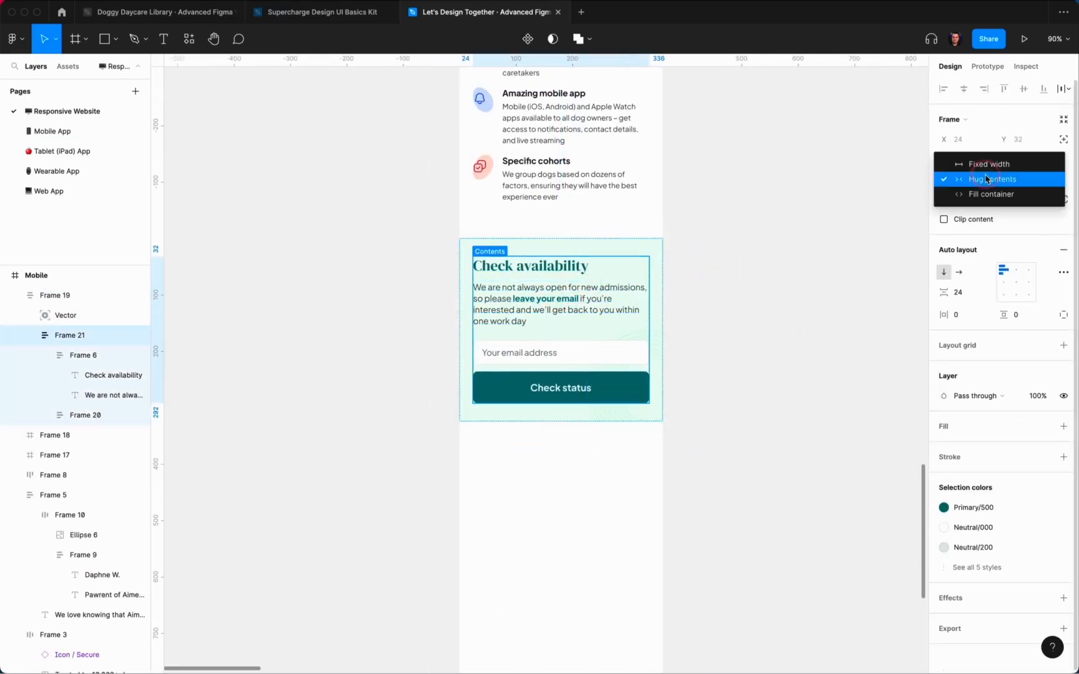
pyautogui.click(985, 194)
# Step: Make the stack's children — text, input and button — fill container width
pyautogui.press('Return')
pyautogui.click(968, 179)
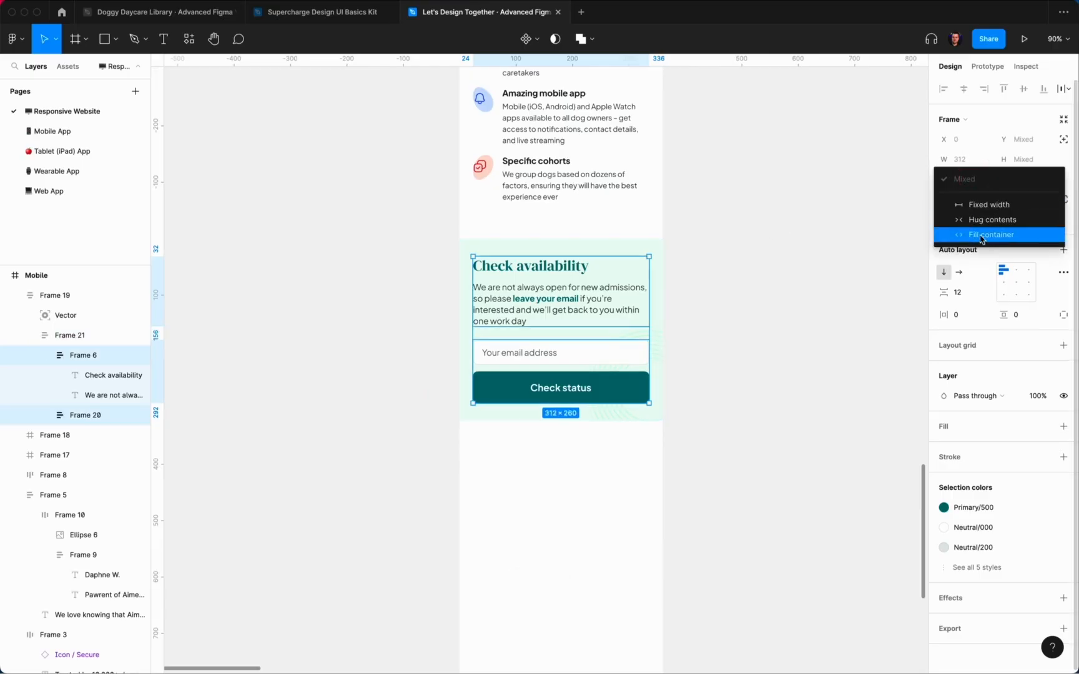
pyautogui.click(985, 234)
pyautogui.press('Return')
pyautogui.click(962, 160)
pyautogui.click(986, 217)
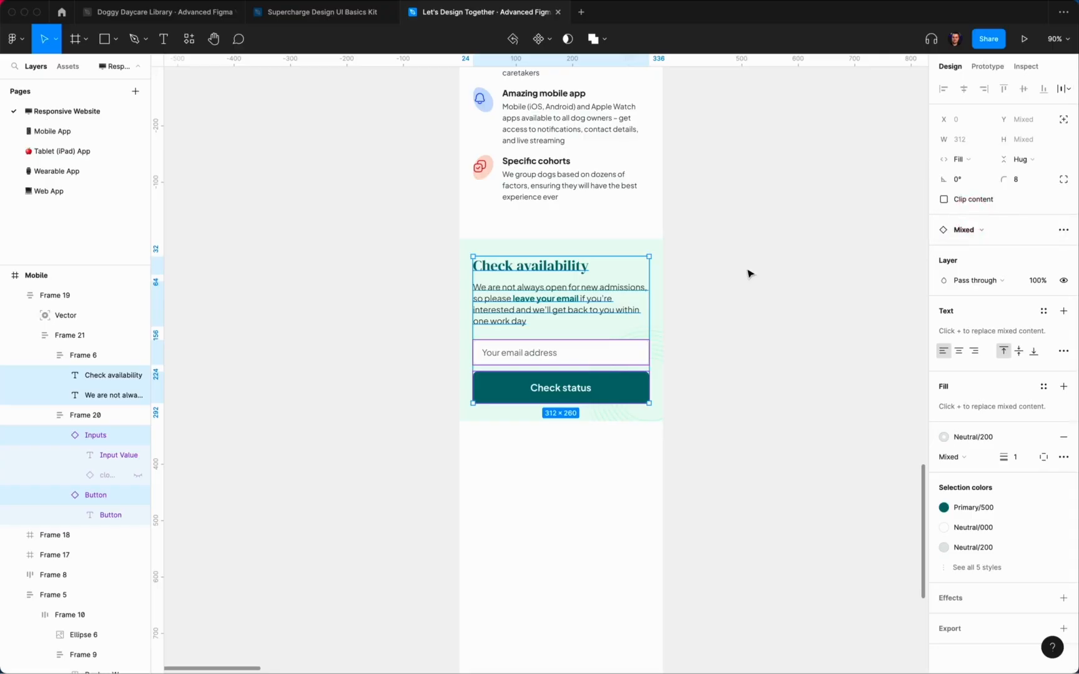
pyautogui.click(749, 271)
# Step: Test-resize the section and a duplicate, then undo and delete the duplicate
pyautogui.click(646, 338)
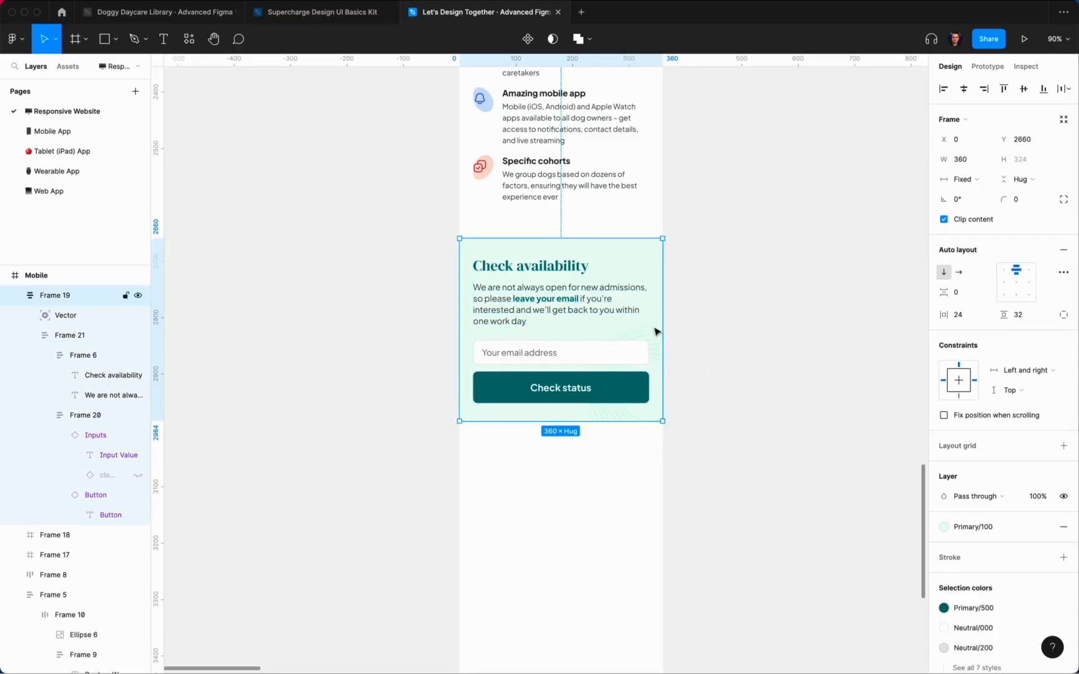
pyautogui.moveTo(666, 295); pyautogui.dragTo(793, 297)
pyautogui.press('super+z')
pyautogui.click(808, 291)
pyautogui.scroll(-5, 806, 291)
pyautogui.click(718, 301)
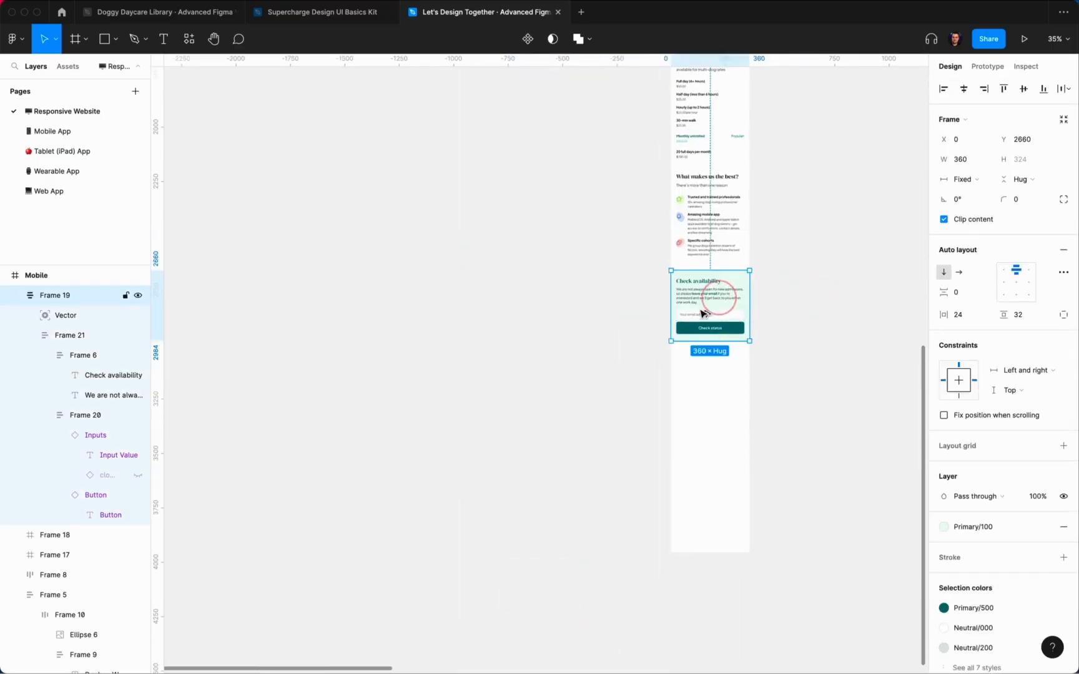
pyautogui.moveTo(706, 313); pyautogui.dragTo(447, 316)
pyautogui.press('Delete')
# Step: Switch the party-hat dog photo frame to independent corners with a 24 top-left radius
pyautogui.scroll(-3, 805, 366)
pyautogui.scroll(8, 732, 236)
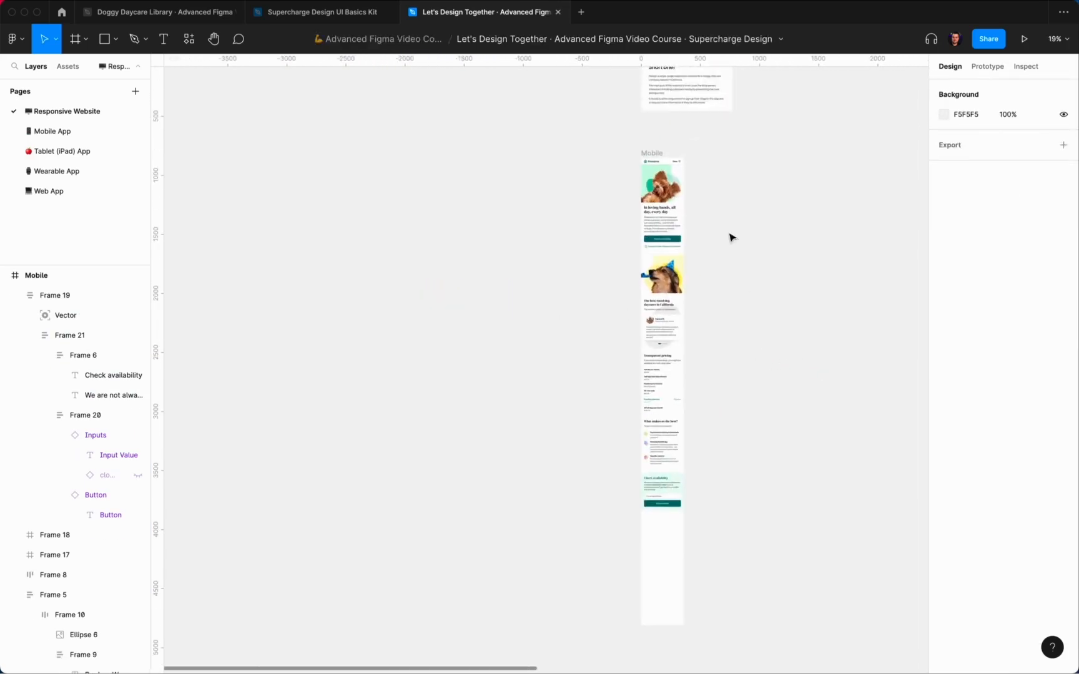
pyautogui.scroll(-6, 753, 220)
pyautogui.click(650, 187)
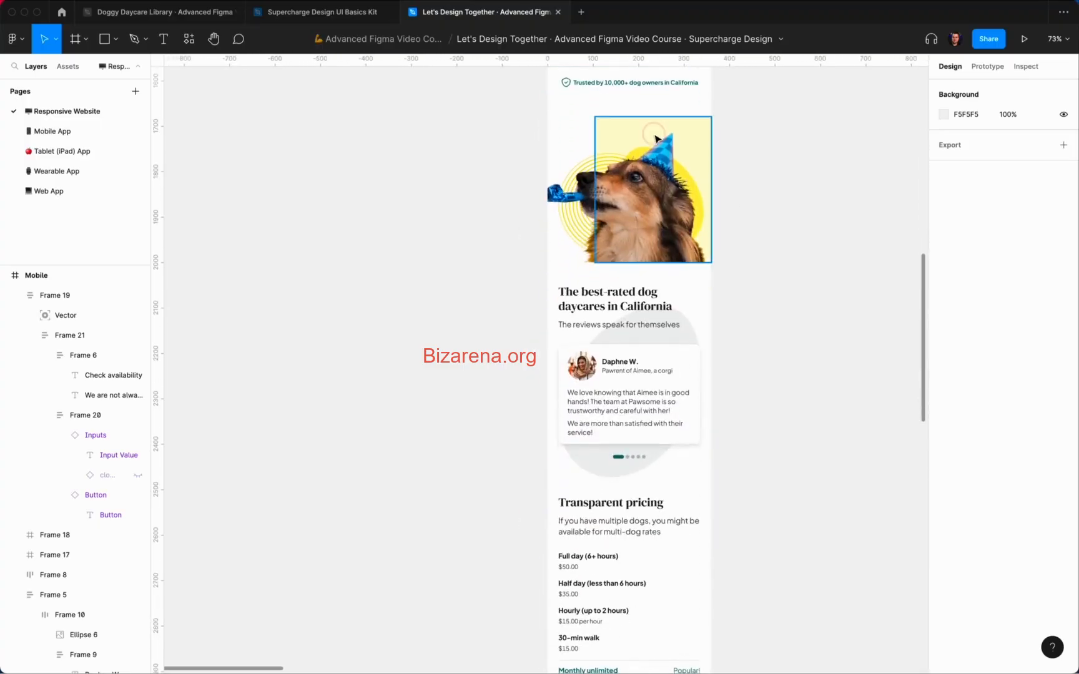
pyautogui.click(1055, 183)
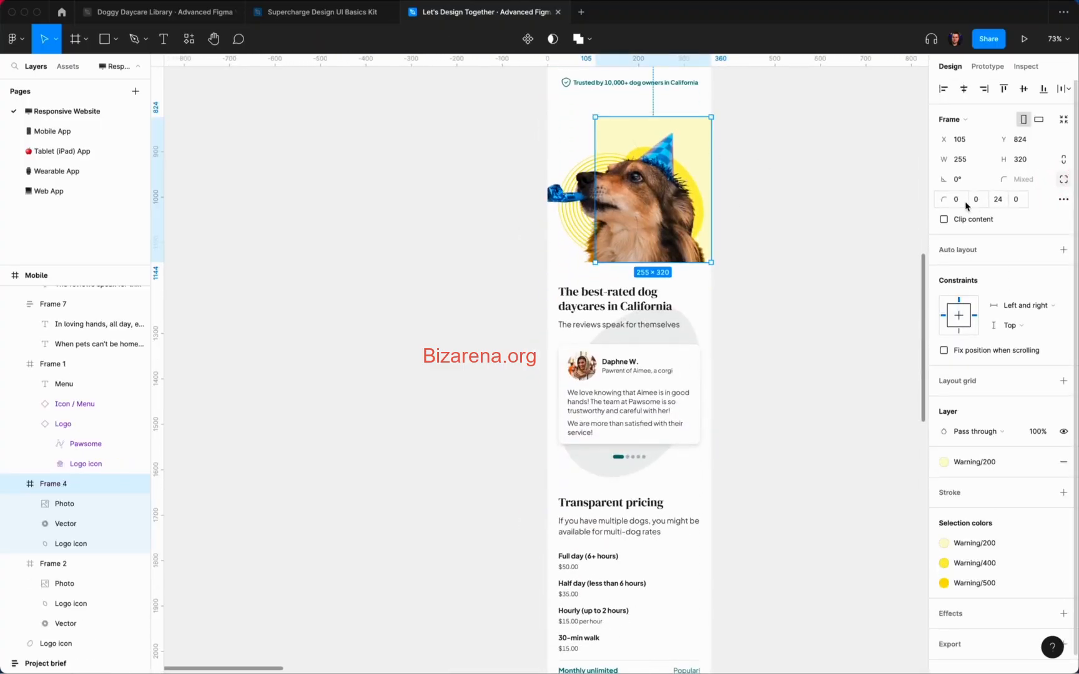
pyautogui.press('Return')
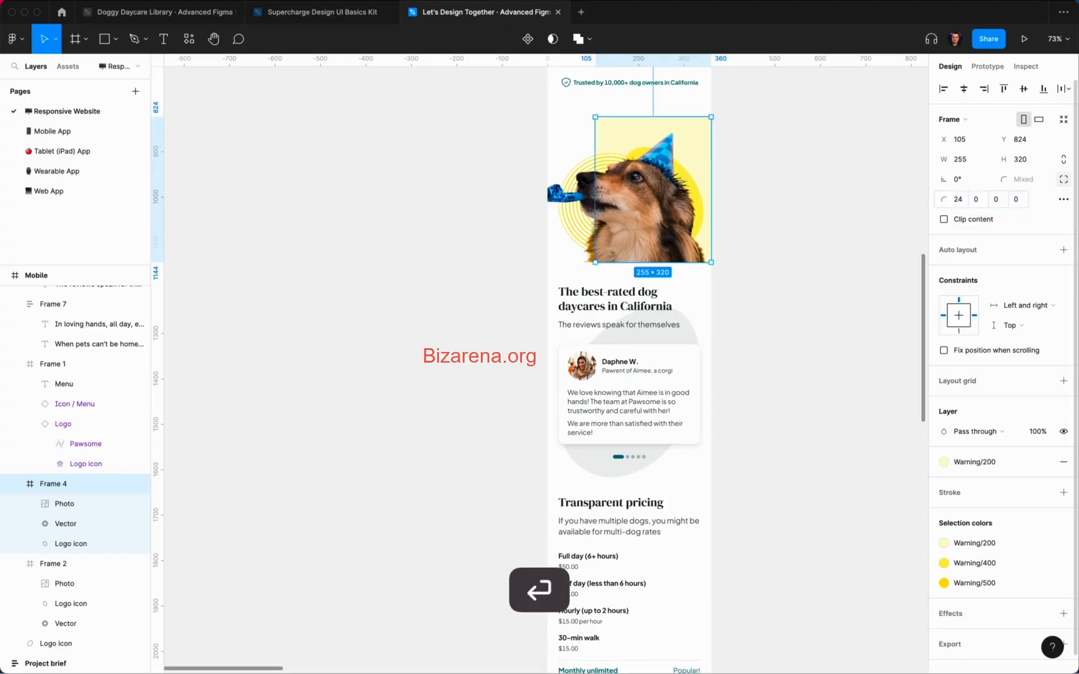
pyautogui.click(858, 195)
pyautogui.scroll(-6, 859, 199)
pyautogui.scroll(-5, 850, 211)
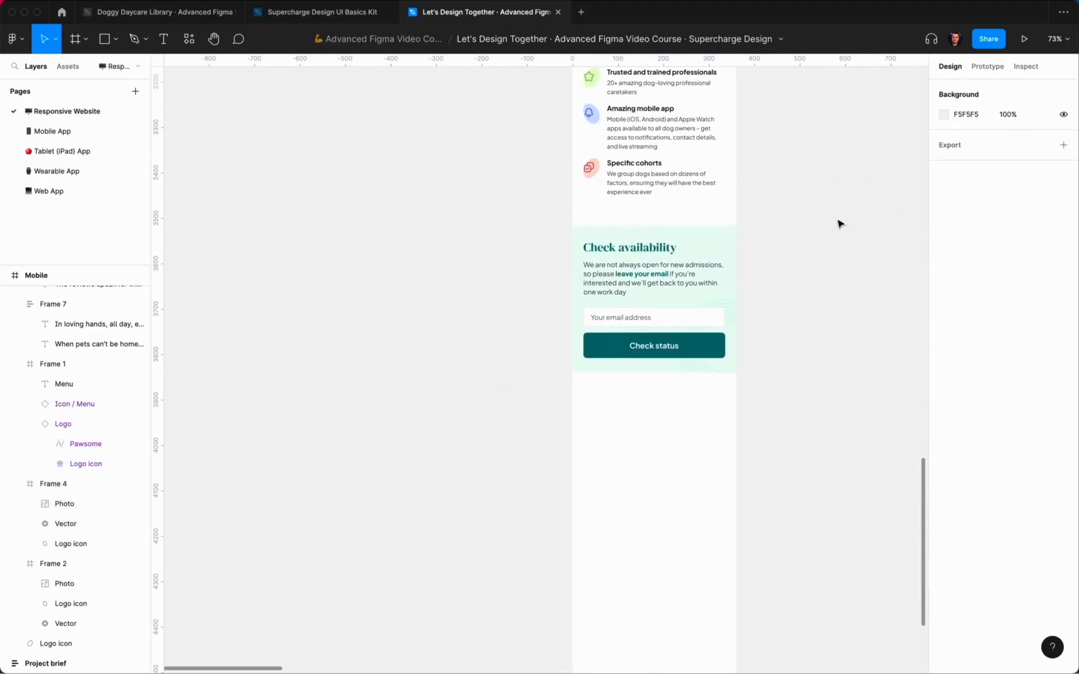
pyautogui.scroll(3, 812, 273)
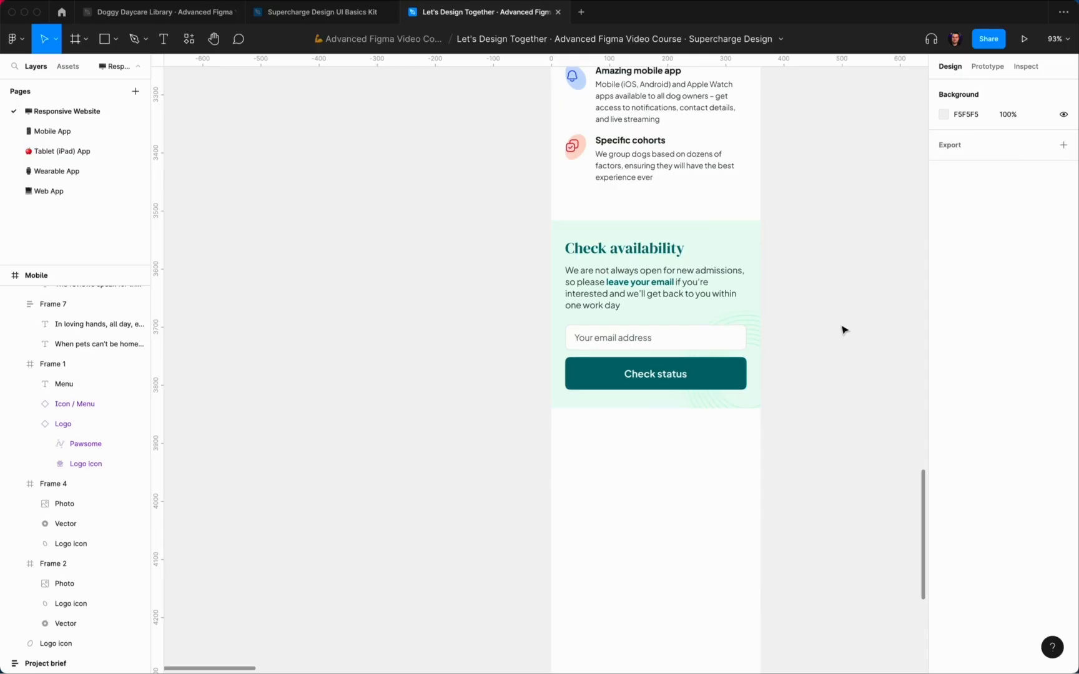
# Step: Select the Pawsome logo instance at the top of the Mobile frame
pyautogui.scroll(-5, 843, 329)
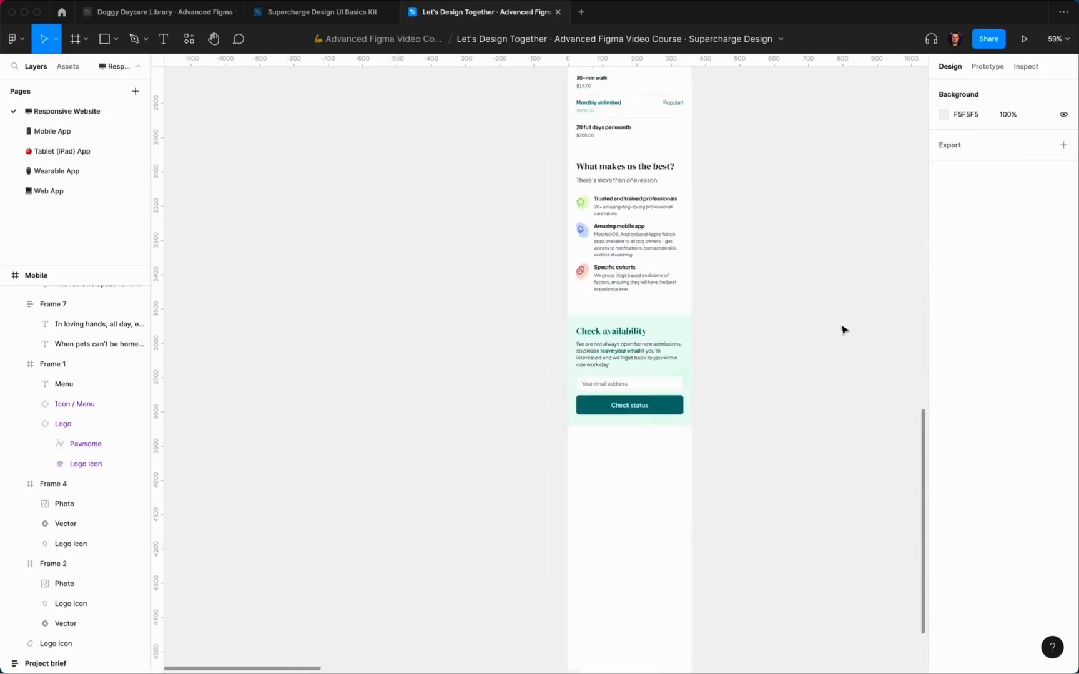
pyautogui.scroll(-3, 843, 329)
pyautogui.scroll(7, 824, 317)
pyautogui.scroll(4, 712, 153)
pyautogui.doubleClick(652, 139)
# Step: Paste the Pawsome logo below the Check availability section, centred horizontally and nudged 16 down
pyautogui.press('super+c')
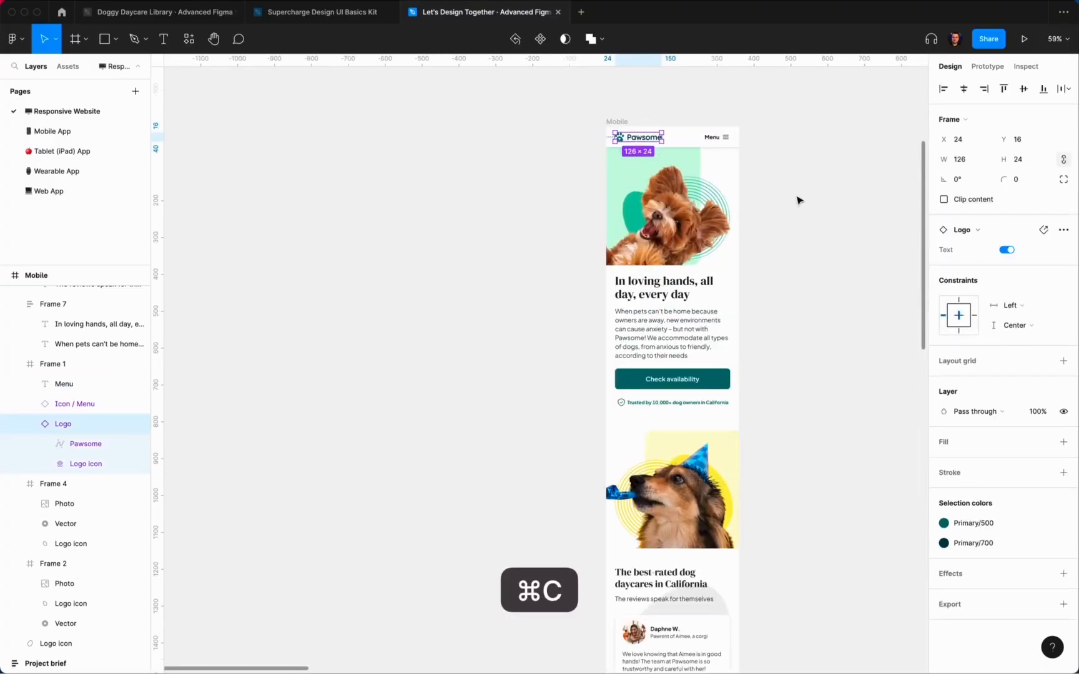
pyautogui.scroll(-10, 812, 208)
pyautogui.scroll(5, 682, 144)
pyautogui.click(657, 194)
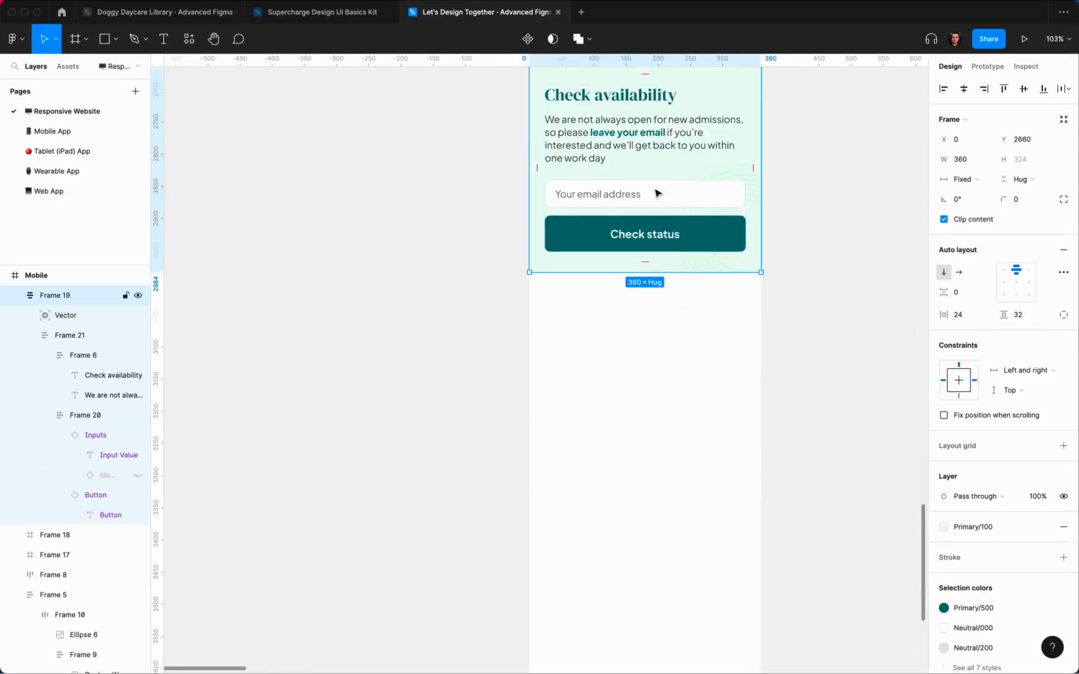
pyautogui.scroll(2, 657, 193)
pyautogui.press('shift+super+v')
pyautogui.moveTo(647, 144); pyautogui.dragTo(650, 373)
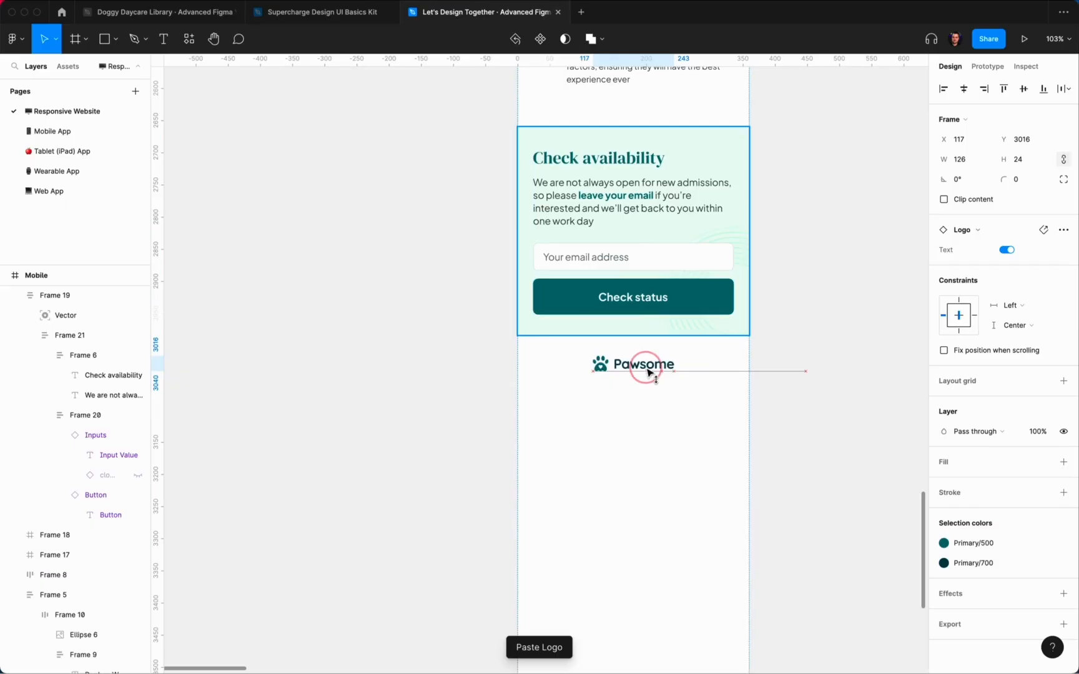
pyautogui.hotkey('alt', 'shift')
pyautogui.click(969, 89)
pyautogui.press('alt')
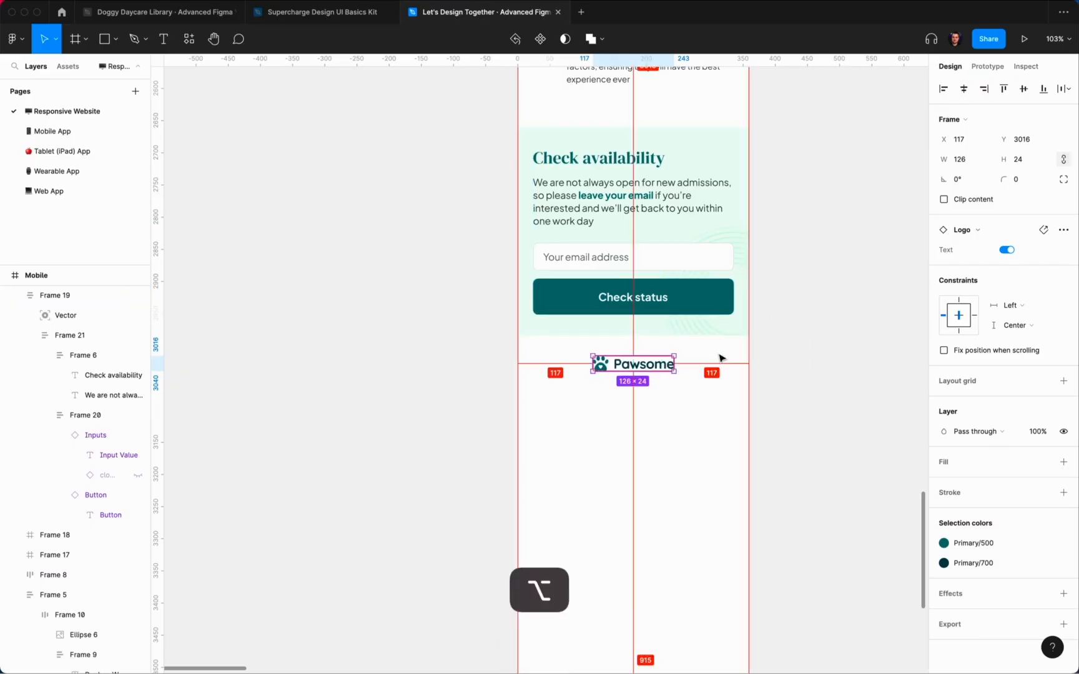
pyautogui.hotkey('shift', 'Down')
pyautogui.hotkey('shift', 'Down')
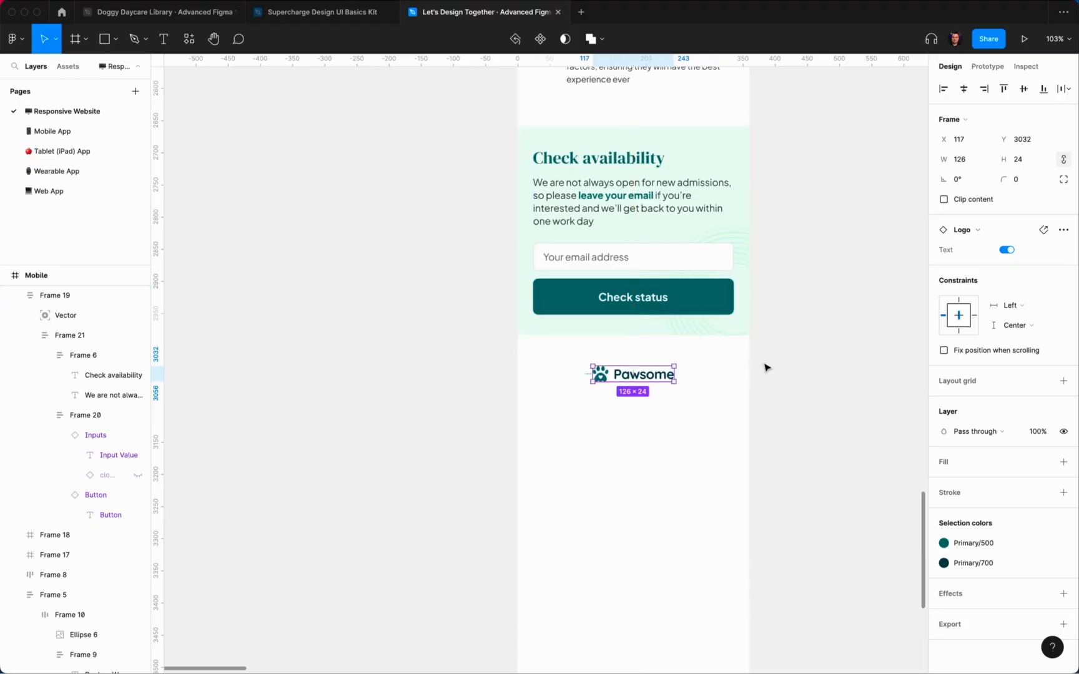
# Step: Recolour the logo's teal and dark fills to Neutral grey colour styles
pyautogui.click(791, 366)
pyautogui.click(618, 373)
pyautogui.click(977, 546)
pyautogui.click(871, 602)
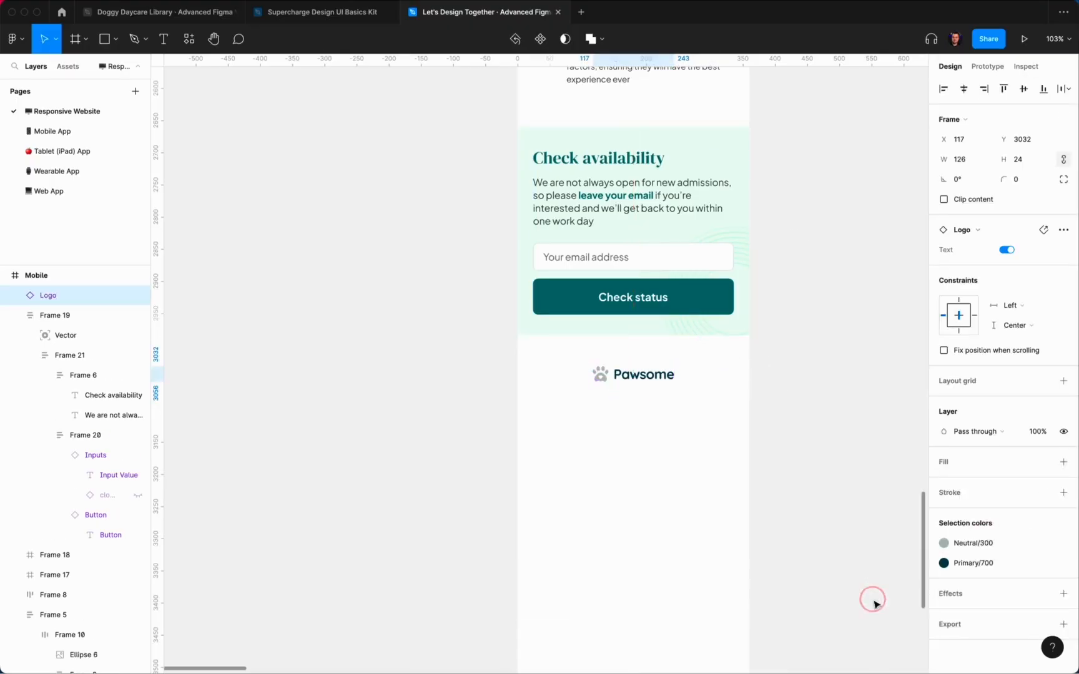
pyautogui.click(974, 563)
pyautogui.click(891, 603)
pyautogui.click(893, 609)
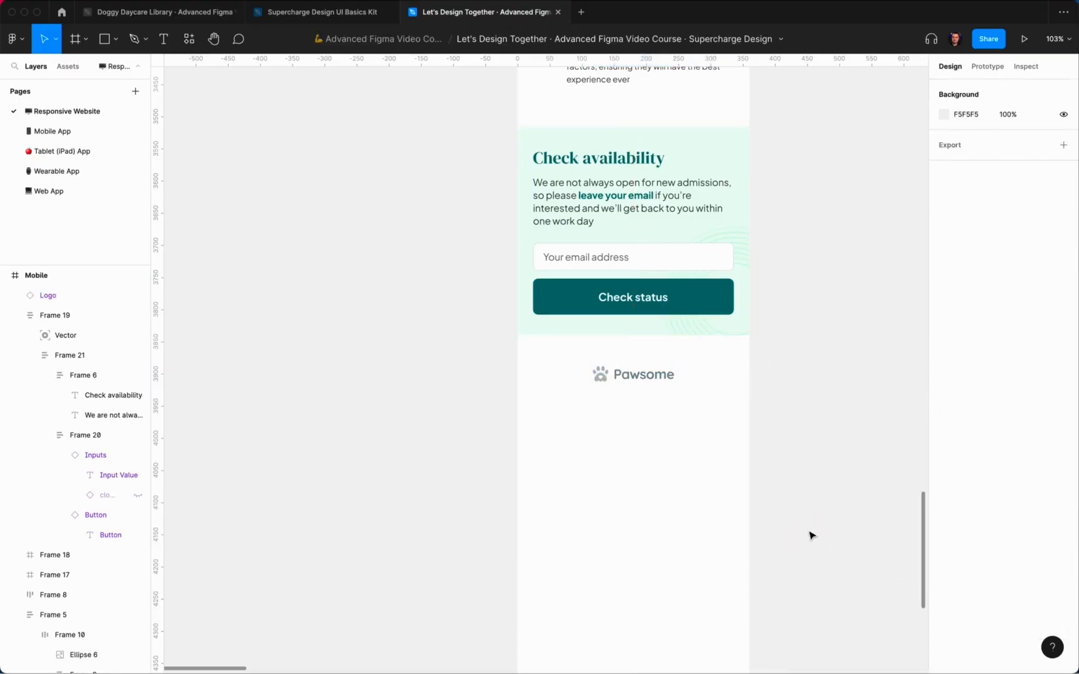
# Step: Copy the multi-dog rates paragraph and paste it under the footer logo at the left margin
pyautogui.scroll(-4, 811, 535)
pyautogui.scroll(7, 811, 535)
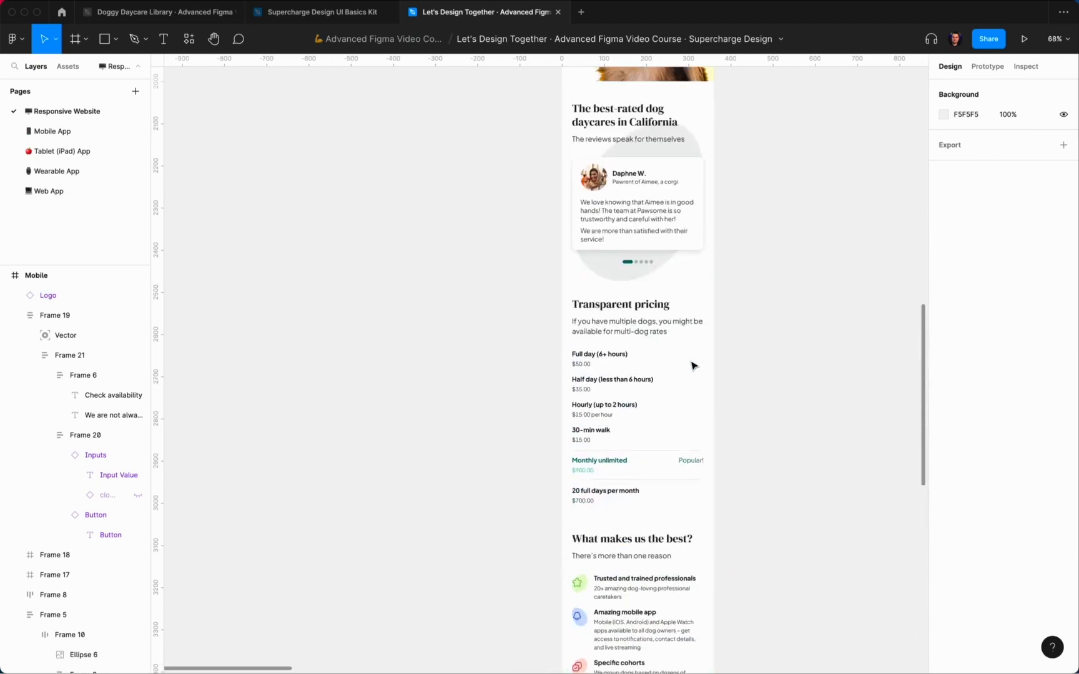
pyautogui.keyDown('super'); pyautogui.click(602, 364); pyautogui.keyUp('super')
pyautogui.keyDown('super'); pyautogui.click(631, 327); pyautogui.keyUp('super')
pyautogui.press('super+c')
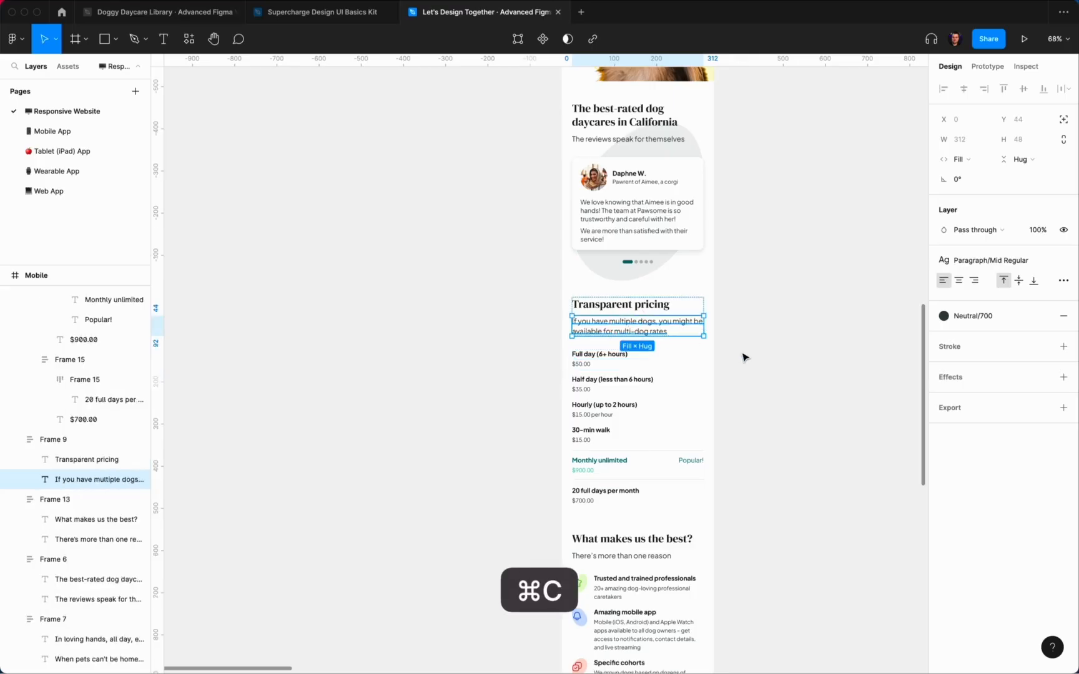
pyautogui.scroll(-10, 688, 325)
pyautogui.scroll(2, 624, 250)
pyautogui.click(600, 198)
pyautogui.press('shift+super+v')
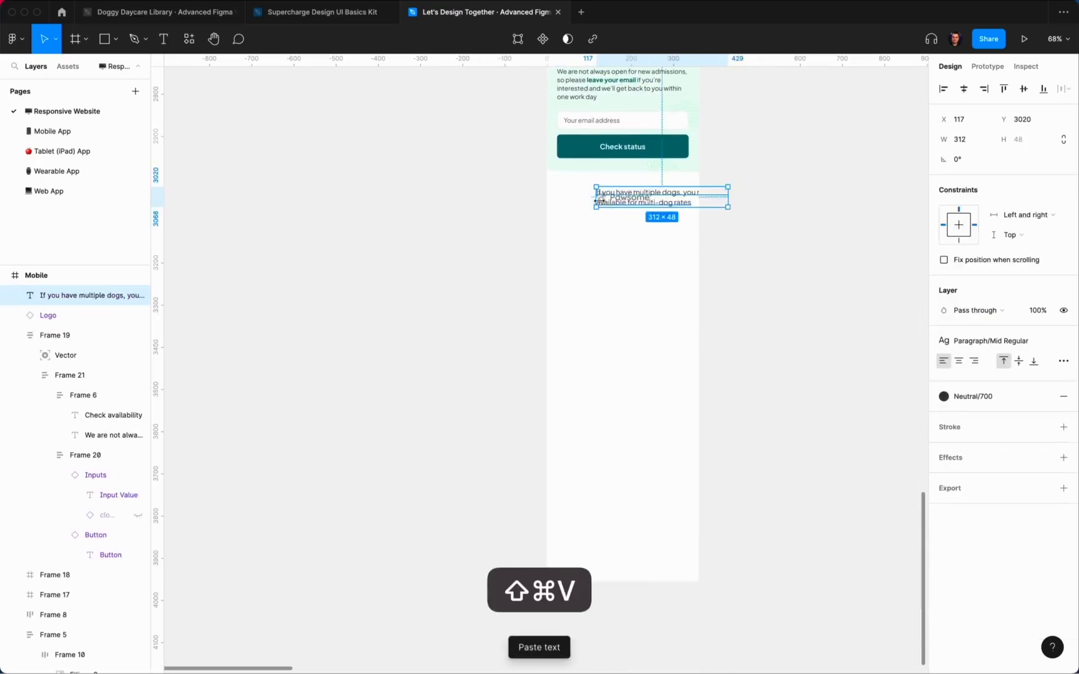
pyautogui.scroll(5, 580, 273)
pyautogui.moveTo(580, 273); pyautogui.dragTo(572, 239)
# Step: Narrow the pasted paragraph to 150 wide and nudge it further below the logo
pyautogui.hotkey('ctrl', 'g')
pyautogui.moveTo(737, 245); pyautogui.dragTo(608, 247)
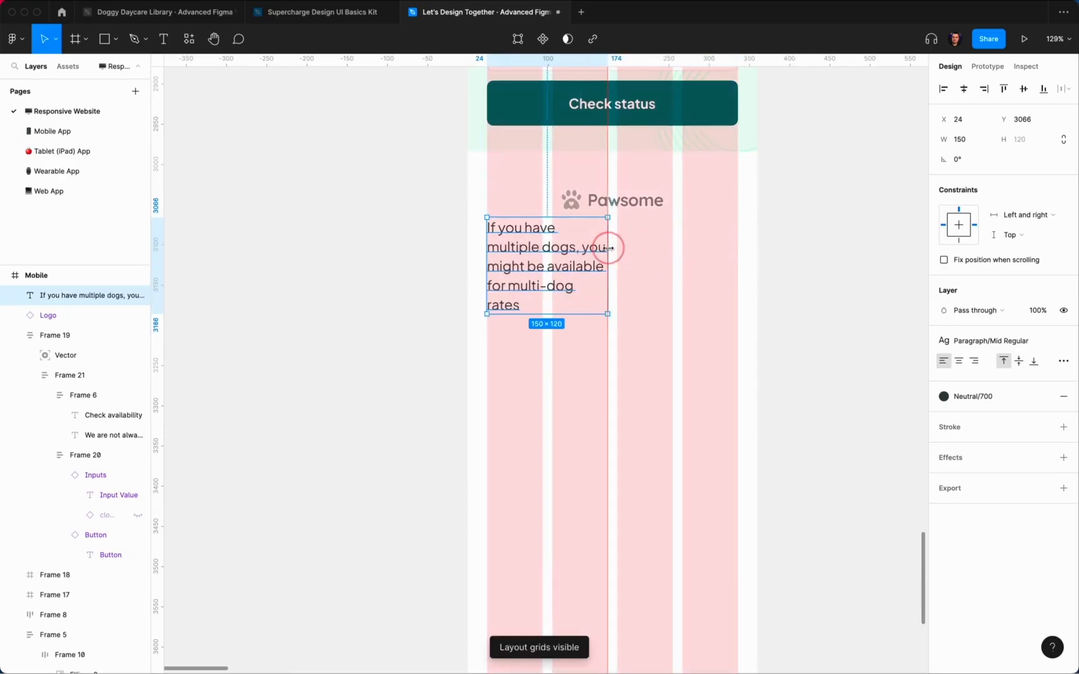
pyautogui.press('alt')
pyautogui.hotkey('shift', 'Down')
pyautogui.hotkey('shift', 'Down')
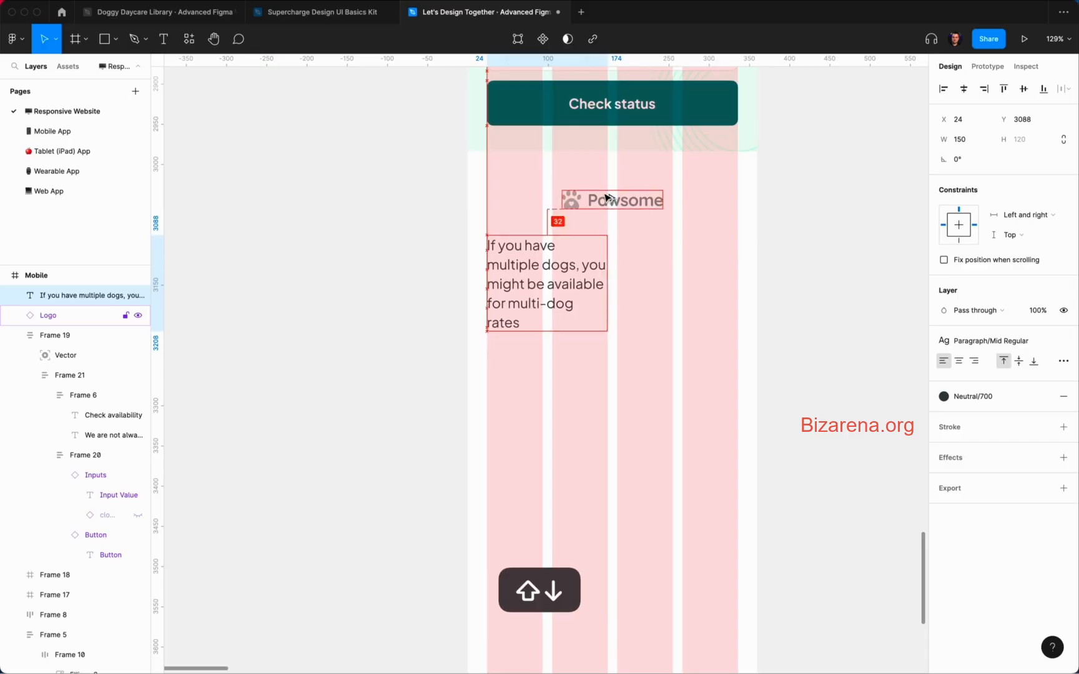
pyautogui.scroll(2, 606, 197)
pyautogui.press('Return')
# Step: Retype the paragraph as 'Contact' and apply the Paragraph/Mid Link text style
pyautogui.write('Contact')
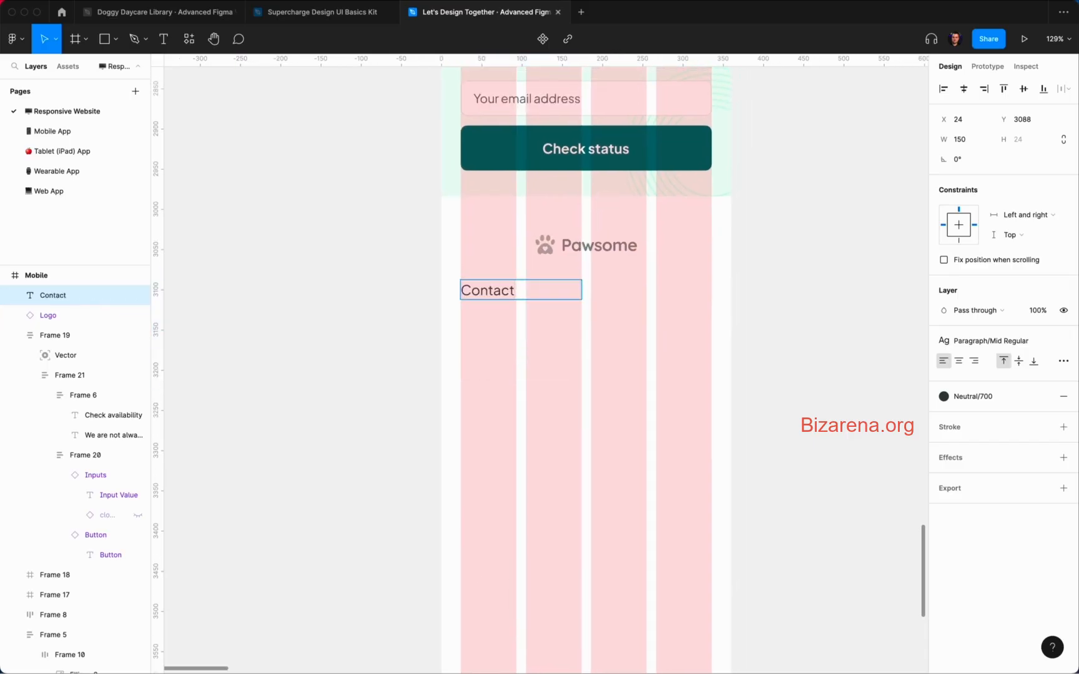
pyautogui.press('Escape')
pyautogui.click(1064, 361)
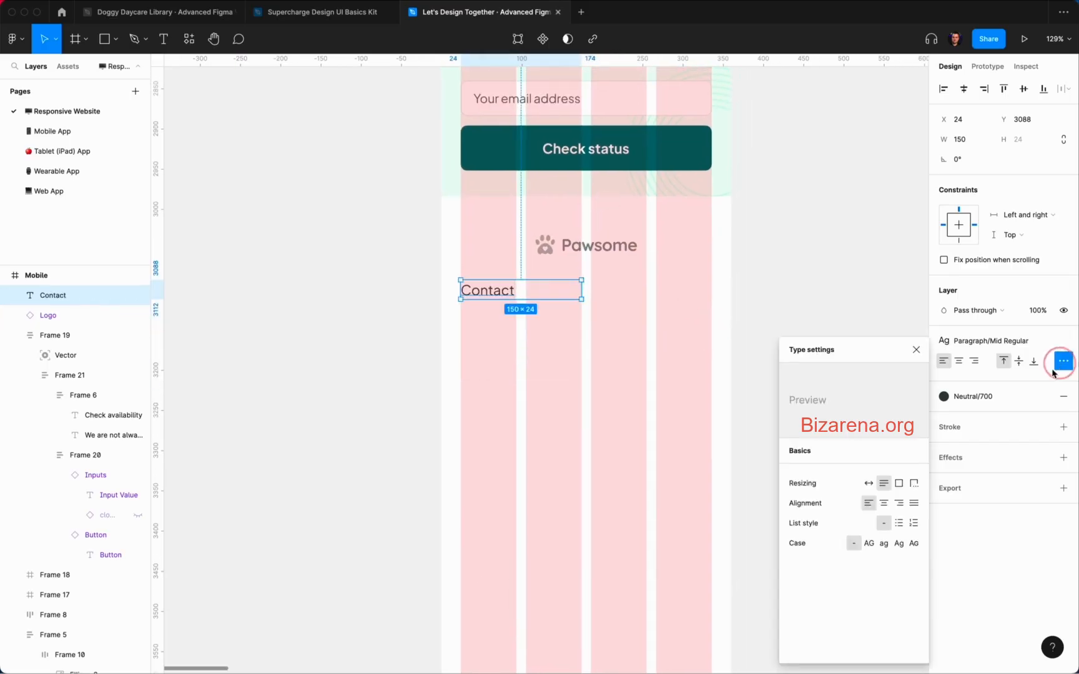
pyautogui.click(1002, 341)
pyautogui.click(1006, 526)
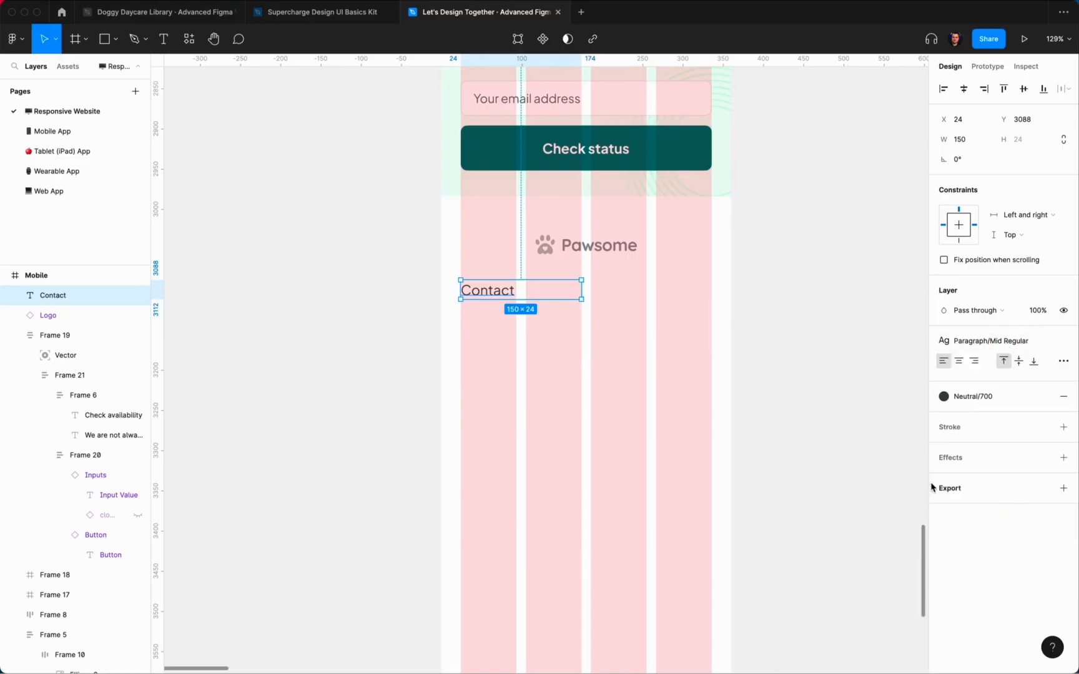
pyautogui.click(643, 366)
pyautogui.click(568, 293)
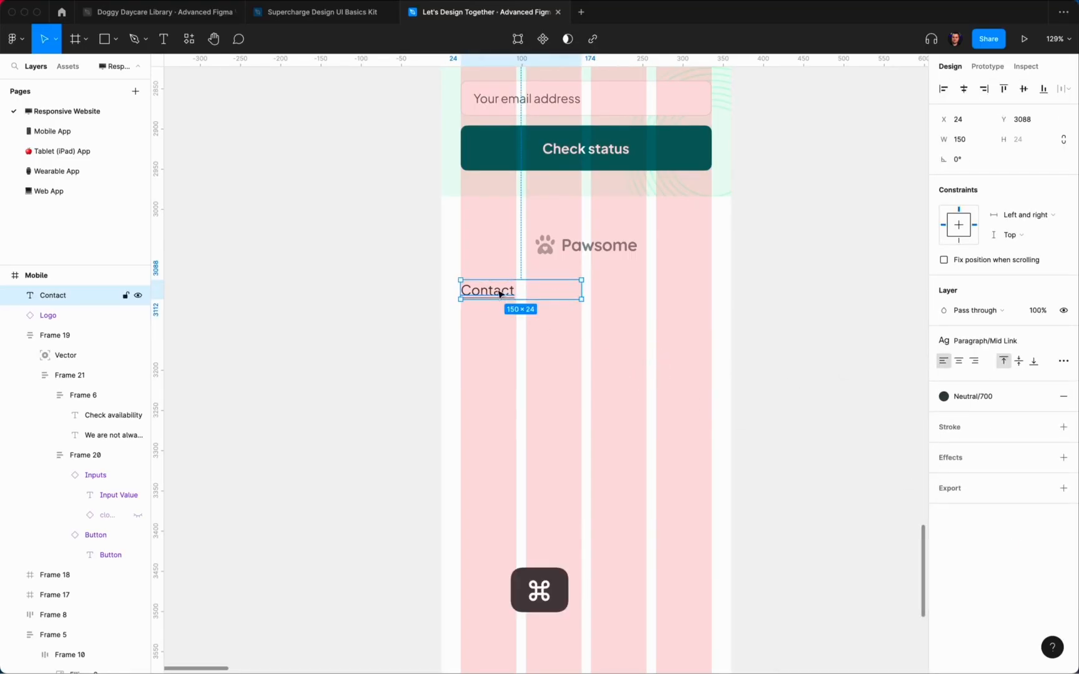
# Step: Duplicate the Contact link into four stacked copies
pyautogui.press('super+d')
pyautogui.hotkey('shift', 'Down')
pyautogui.hotkey('shift', 'Down')
pyautogui.press('super+d')
pyautogui.press('super+d')
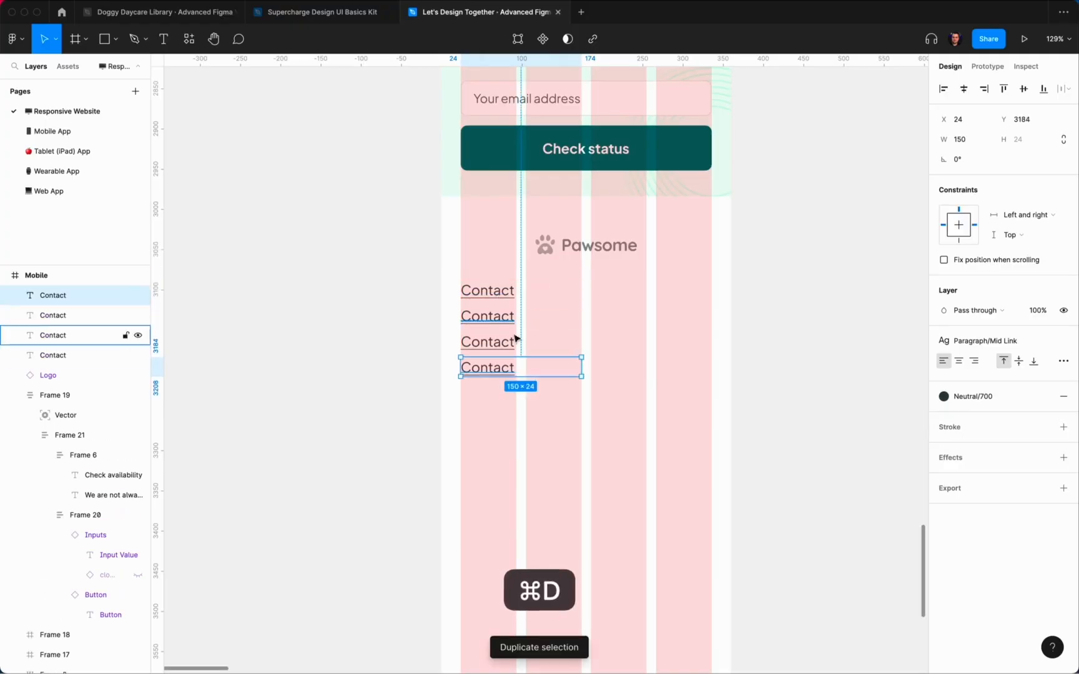
pyautogui.click(500, 317)
# Step: Rename the copies to Instagram, TikTok and Facebook
pyautogui.doubleClick(500, 318)
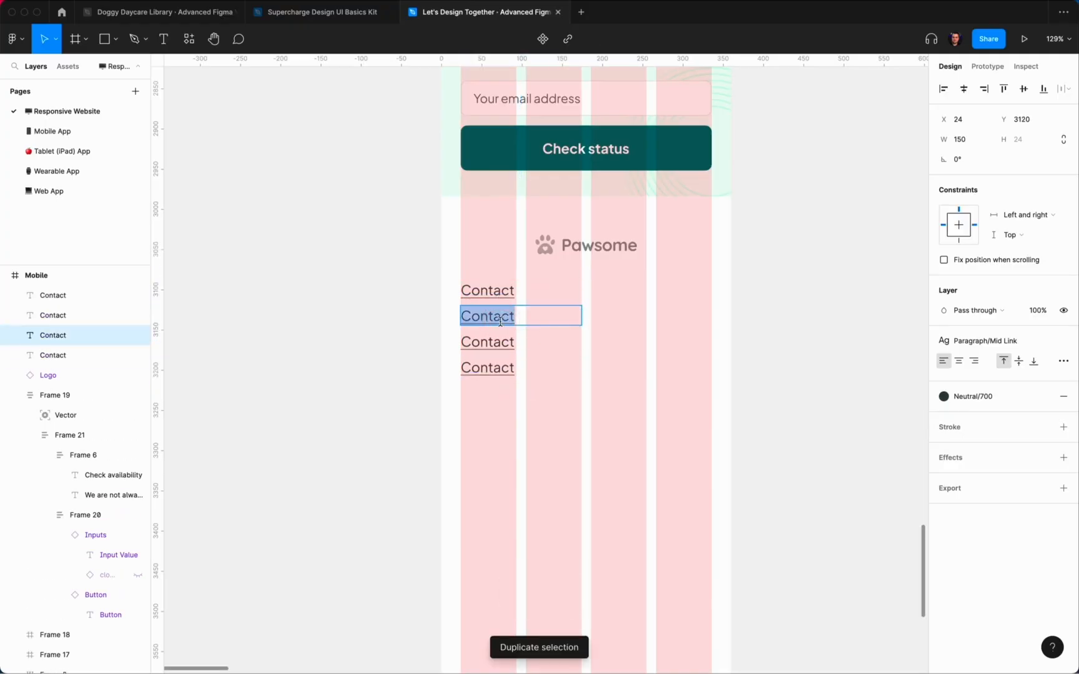
pyautogui.write('Instagram')
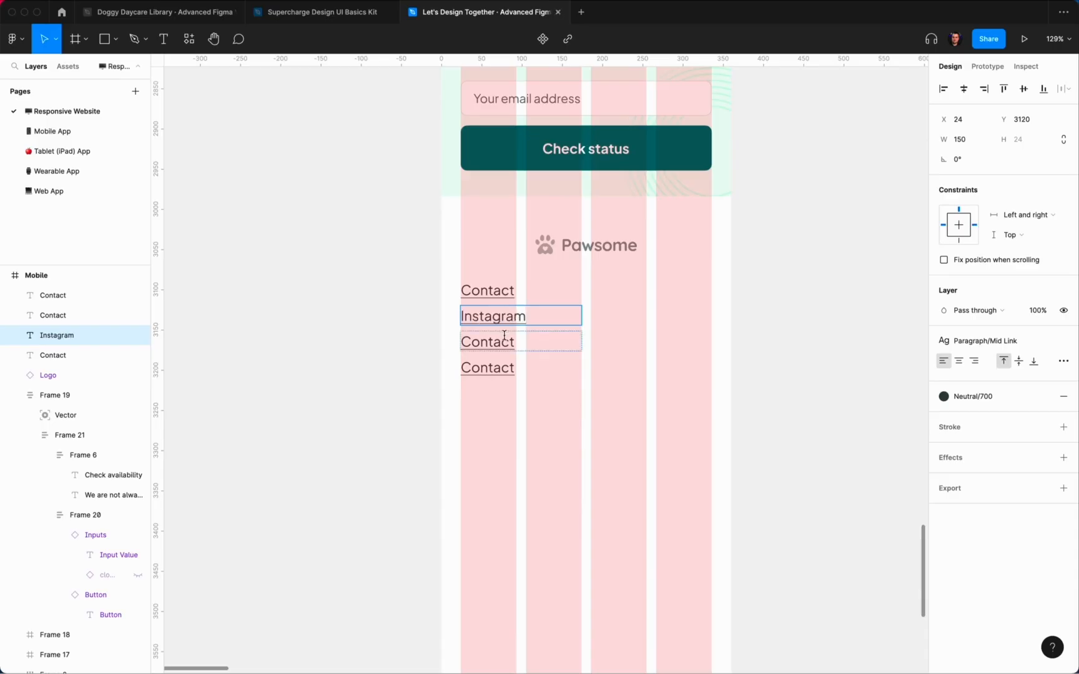
pyautogui.doubleClick(505, 337)
pyautogui.press('super+a')
pyautogui.write('TikTok')
pyautogui.doubleClick(507, 369)
pyautogui.press('super+a')
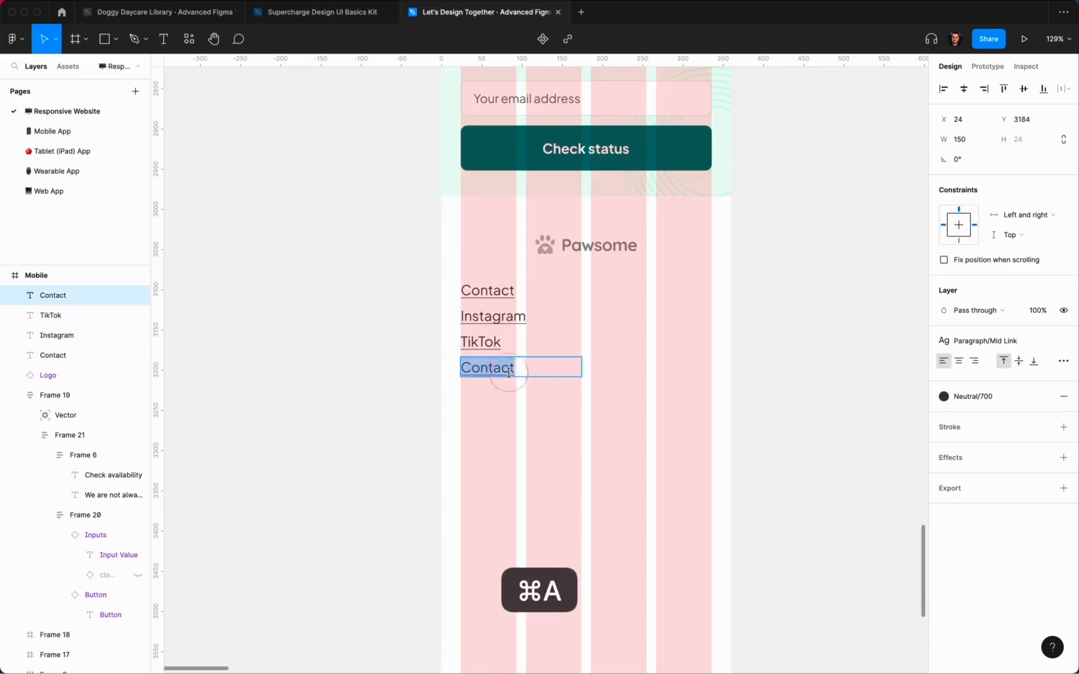
pyautogui.write('Facebook')
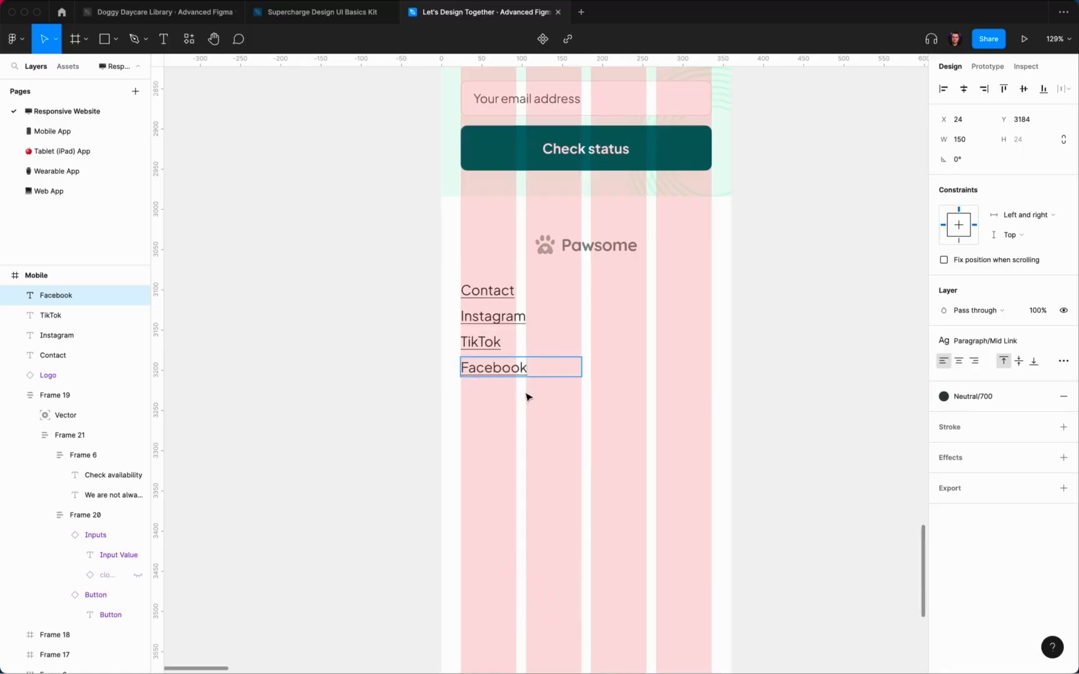
pyautogui.press('Escape')
# Step: Wrap the four links in a vertical auto layout with 20 spacing and move it 16 down
pyautogui.moveTo(583, 426); pyautogui.dragTo(450, 272)
pyautogui.hotkey('shift', 'a')
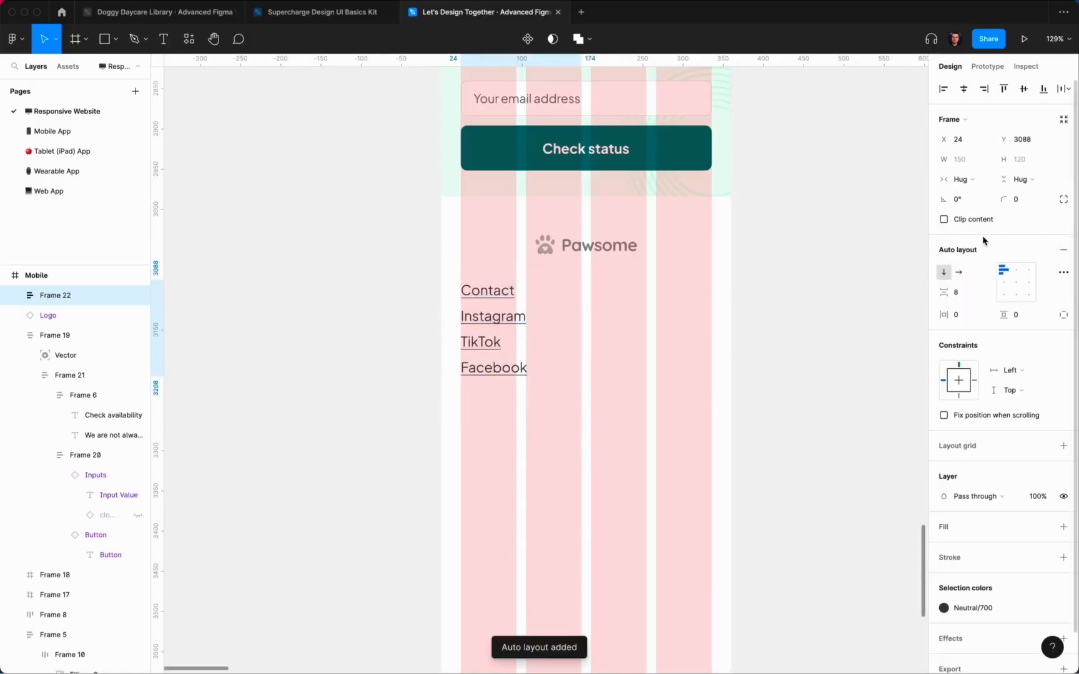
pyautogui.write('16')
pyautogui.press('Return')
pyautogui.write('20')
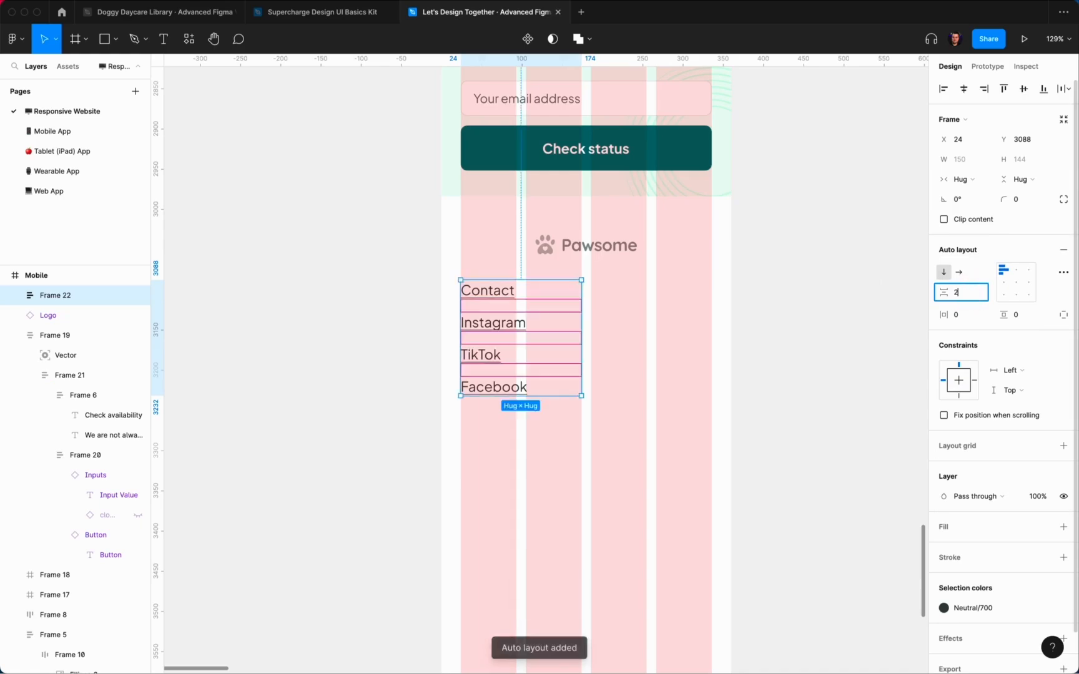
pyautogui.press('Return')
pyautogui.click(775, 383)
pyautogui.click(548, 347)
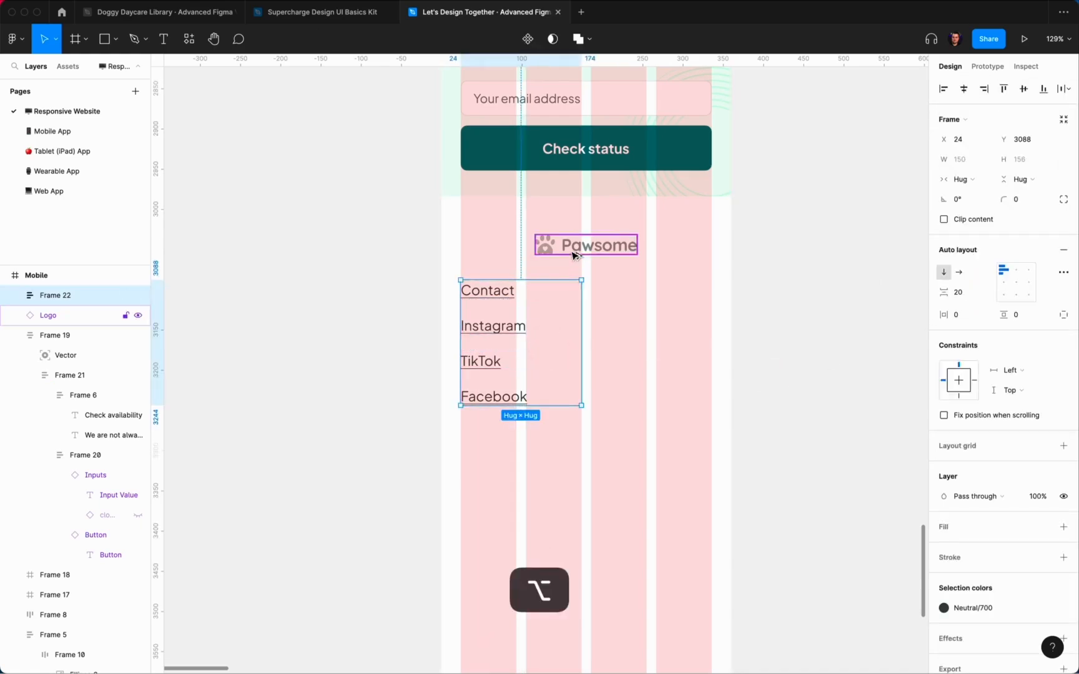
pyautogui.hotkey('shift', 'Down')
pyautogui.hotkey('shift', 'Down')
pyautogui.click(660, 288)
pyautogui.scroll(1, 811, 380)
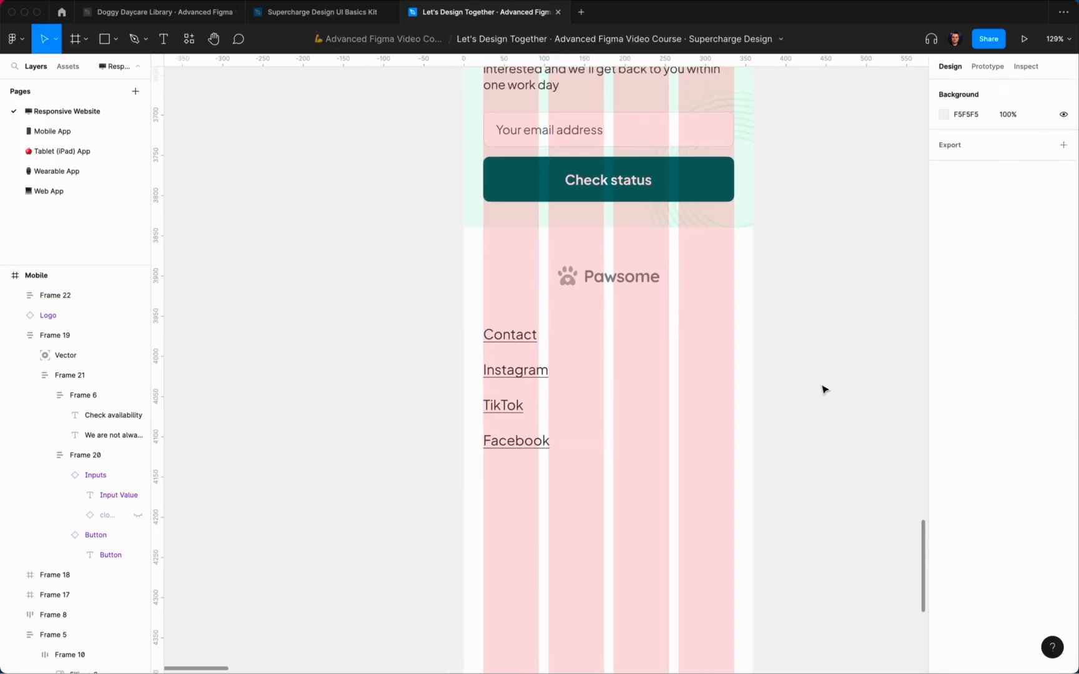
pyautogui.hscroll(-2, 787, 390)
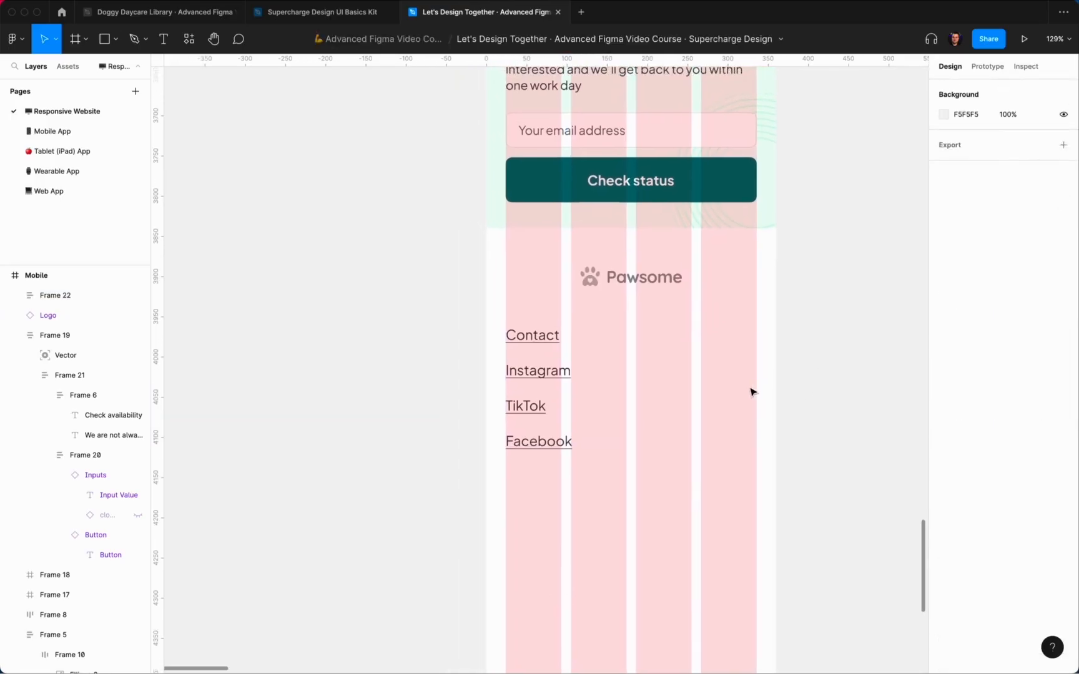
pyautogui.scroll(1, 687, 281)
# Step: Copy the email placeholder text below the Facebook link and widen it to 312
pyautogui.keyDown('super'); pyautogui.click(583, 141); pyautogui.keyUp('super')
pyautogui.press('super+c')
pyautogui.click(562, 442)
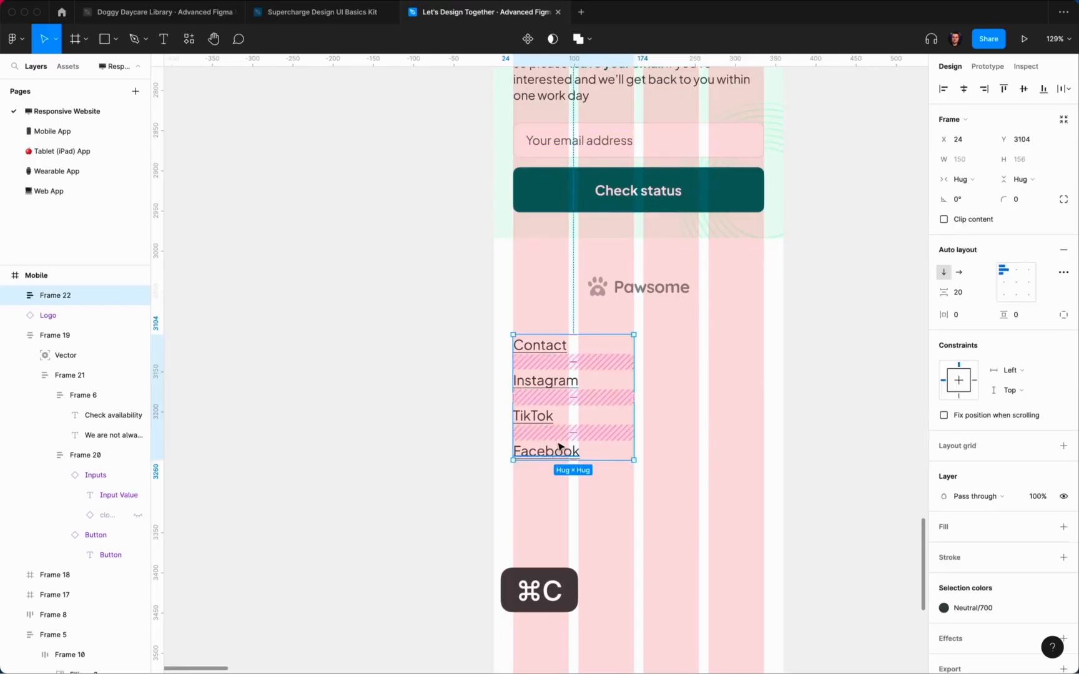
pyautogui.press('super+v')
pyautogui.moveTo(624, 349); pyautogui.dragTo(616, 500)
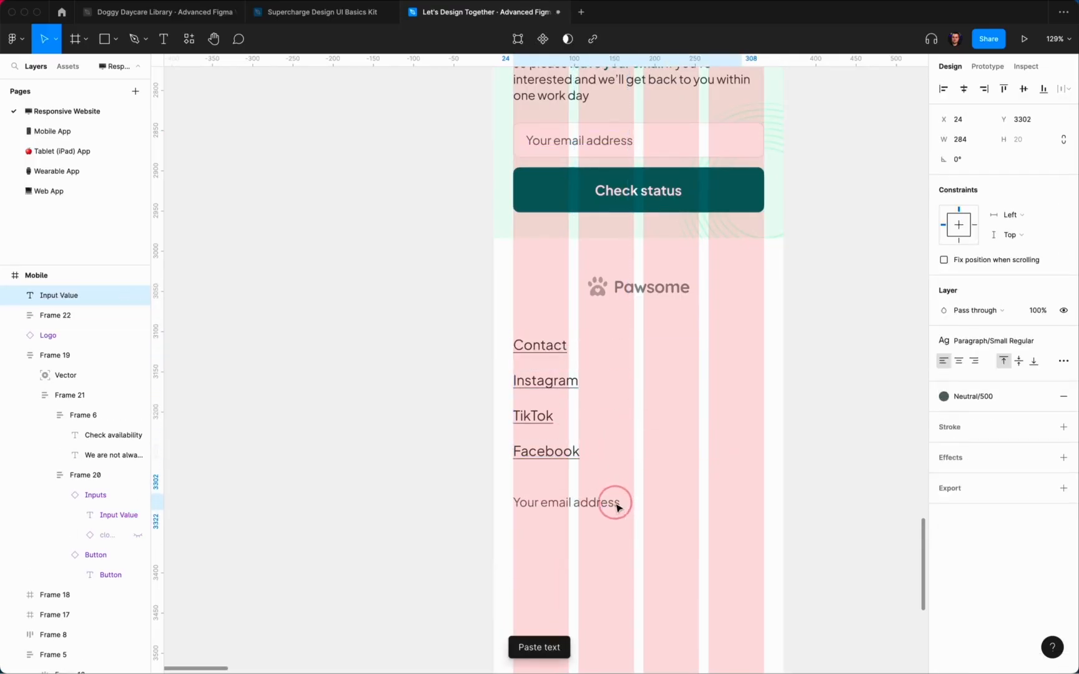
pyautogui.press('Down')
pyautogui.press('Down')
pyautogui.press('Down')
pyautogui.press('Down')
pyautogui.press('Down')
pyautogui.press('Down')
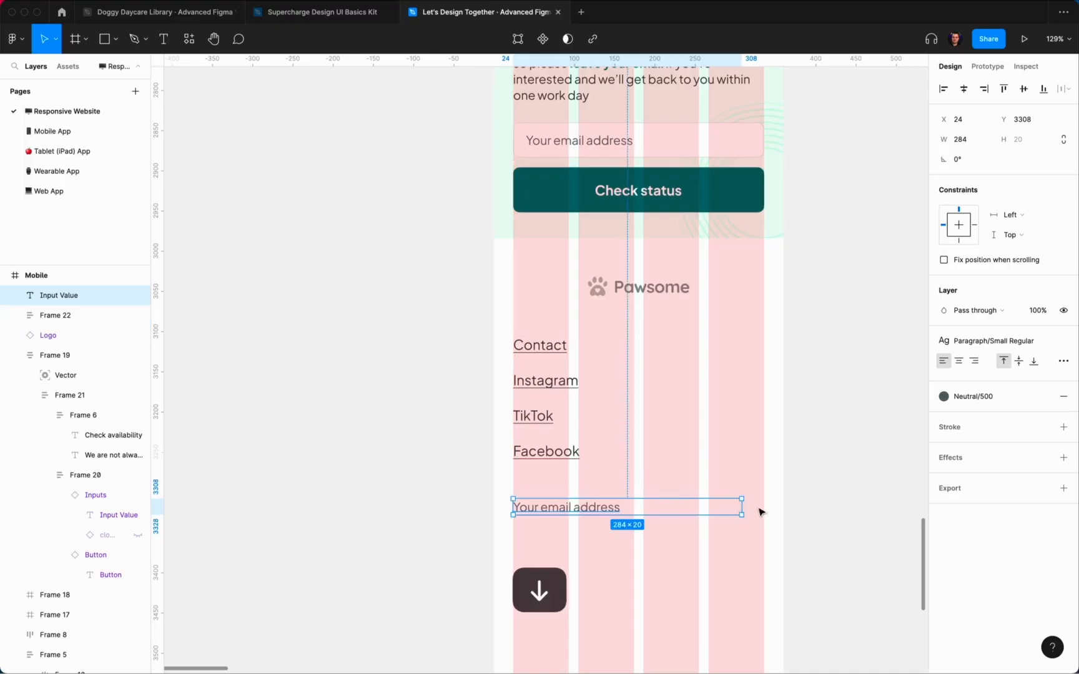
pyautogui.moveTo(742, 507); pyautogui.dragTo(764, 507)
# Step: Apply Description/Regular to the new text and replace it with 'Copyright 2022 © Pawsome LLC'
pyautogui.click(993, 341)
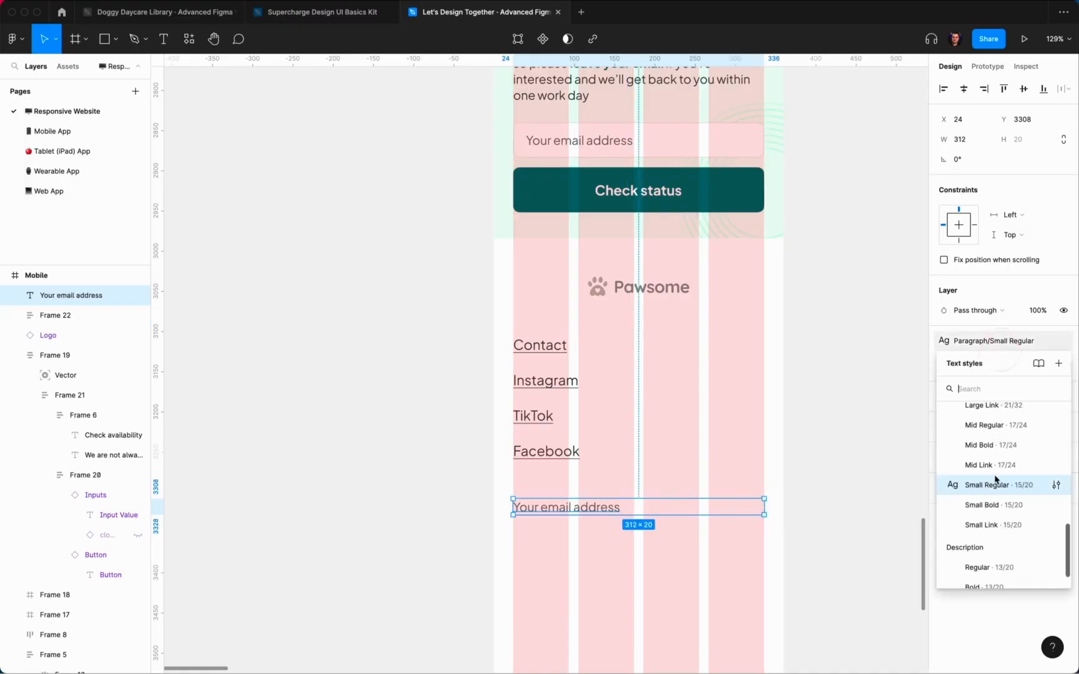
pyautogui.scroll(-2, 996, 479)
pyautogui.click(989, 532)
pyautogui.press('alt')
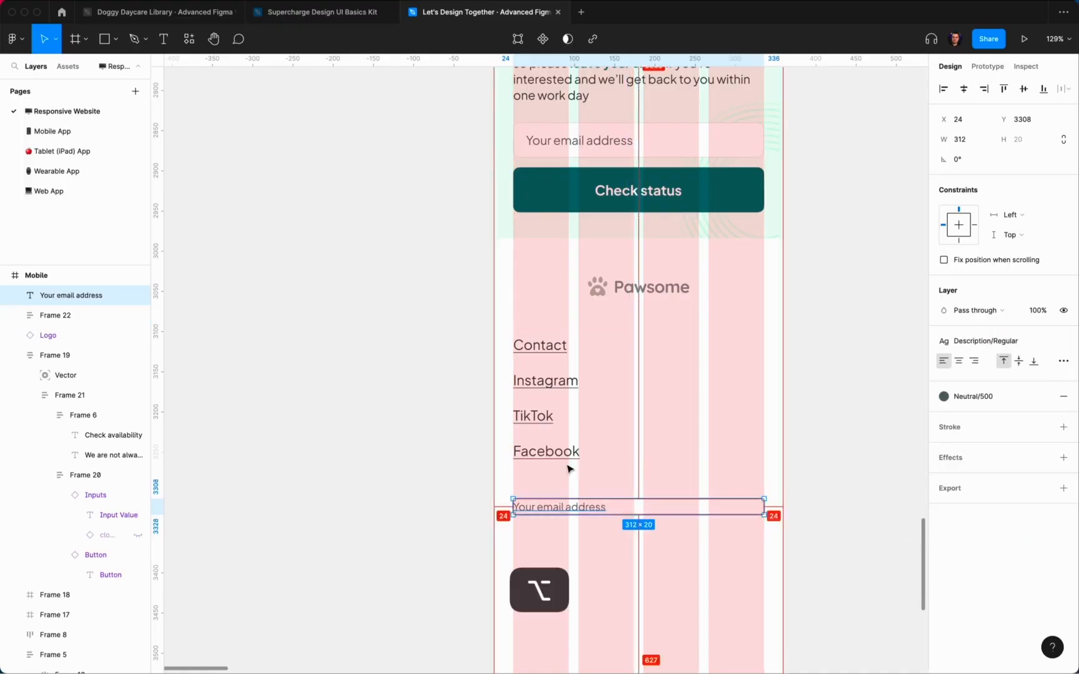
pyautogui.doubleClick(555, 509)
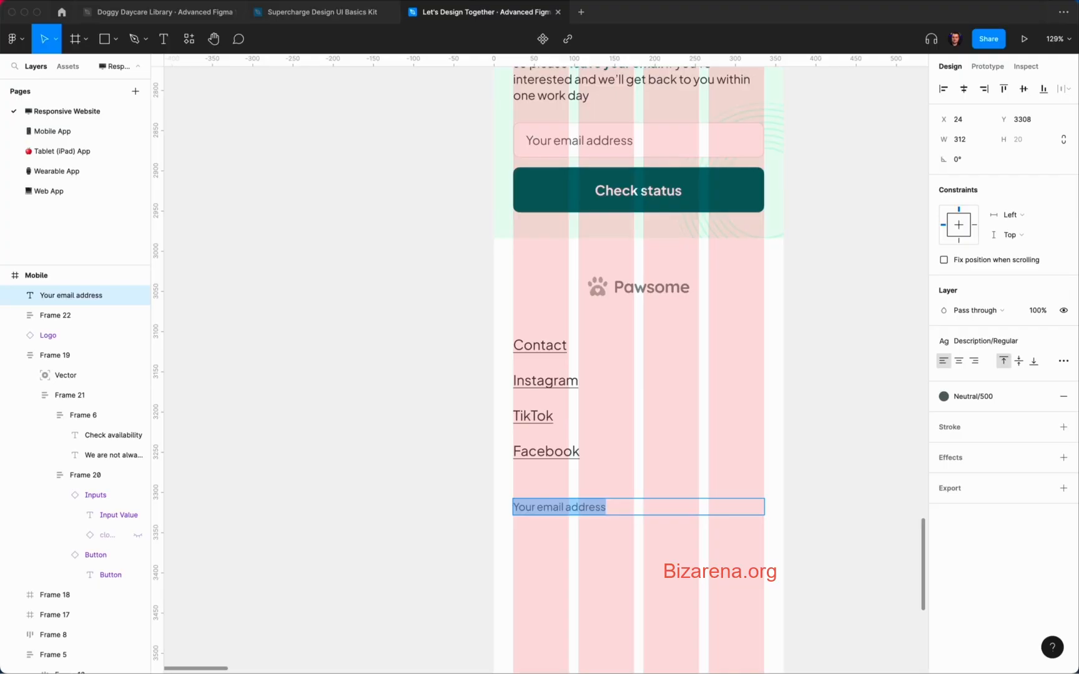
pyautogui.press('super+c')
pyautogui.press('super+a')
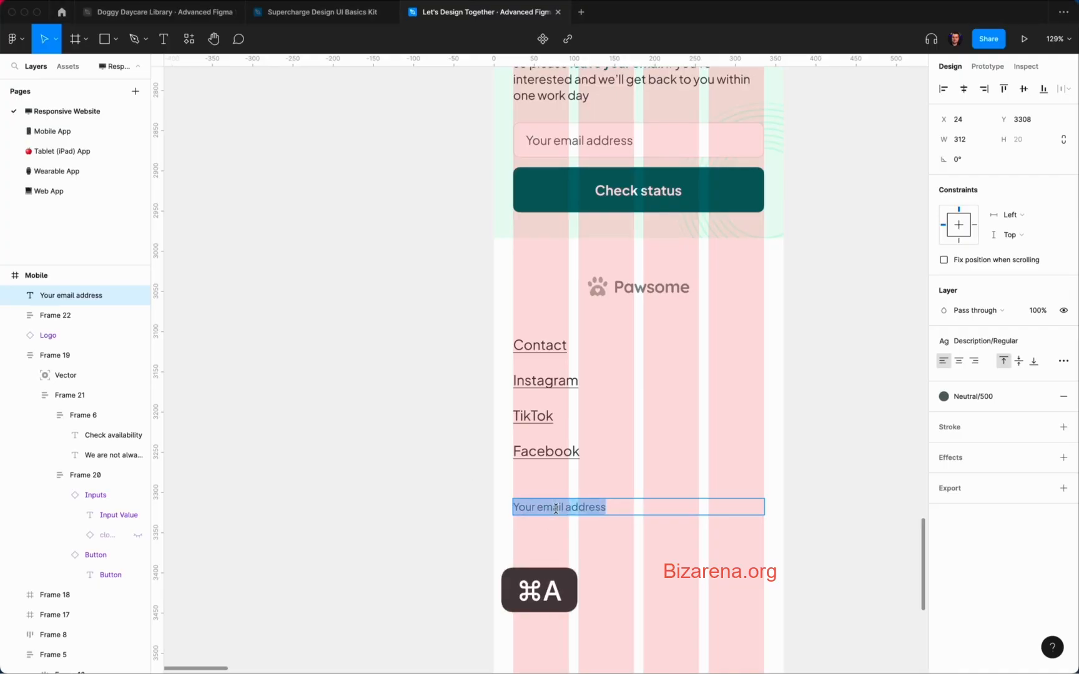
pyautogui.press('shift+super+v')
pyautogui.press('super+v')
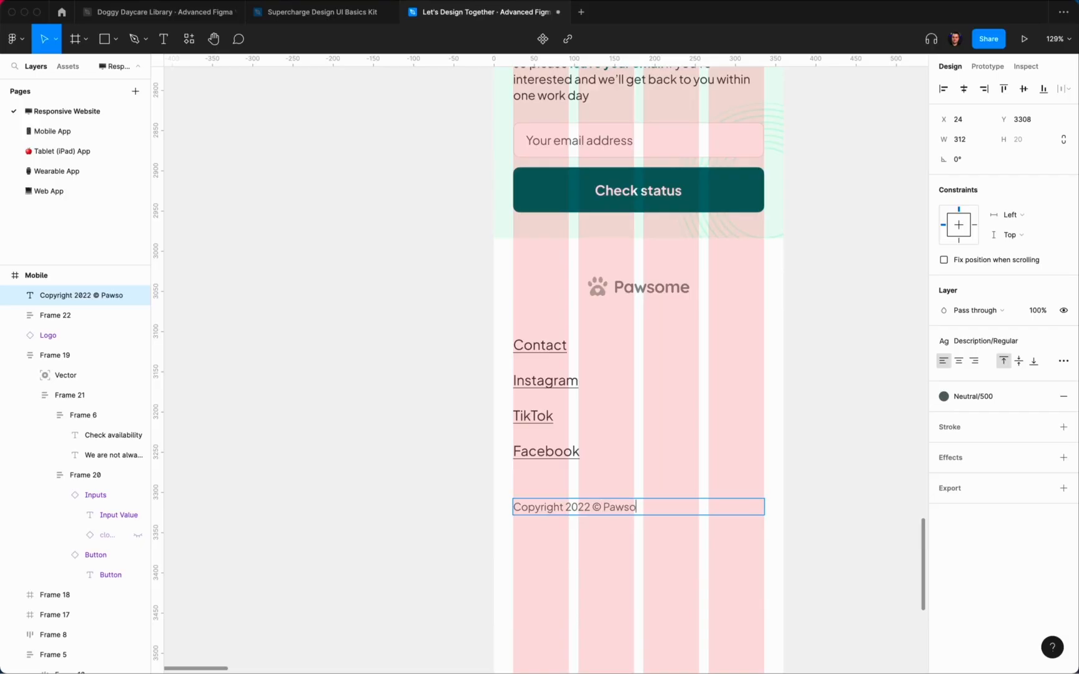
# Step: Centre-align the copyright line and link texts, centre the links group and nudge it down
pyautogui.click(958, 361)
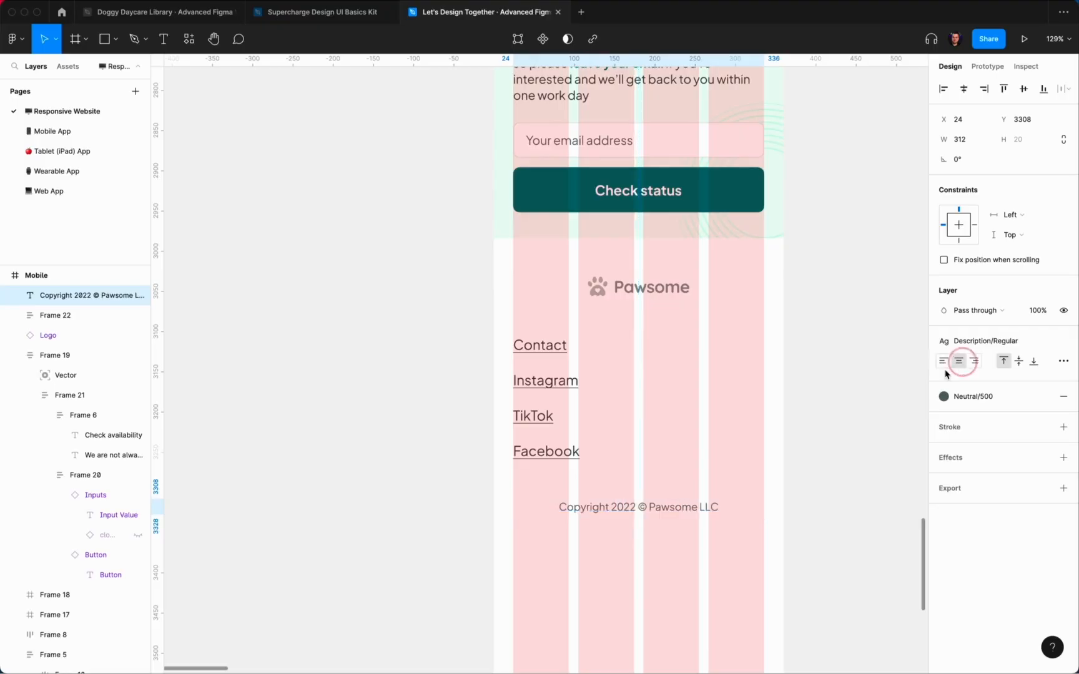
pyautogui.click(874, 387)
pyautogui.click(533, 422)
pyautogui.press('Return')
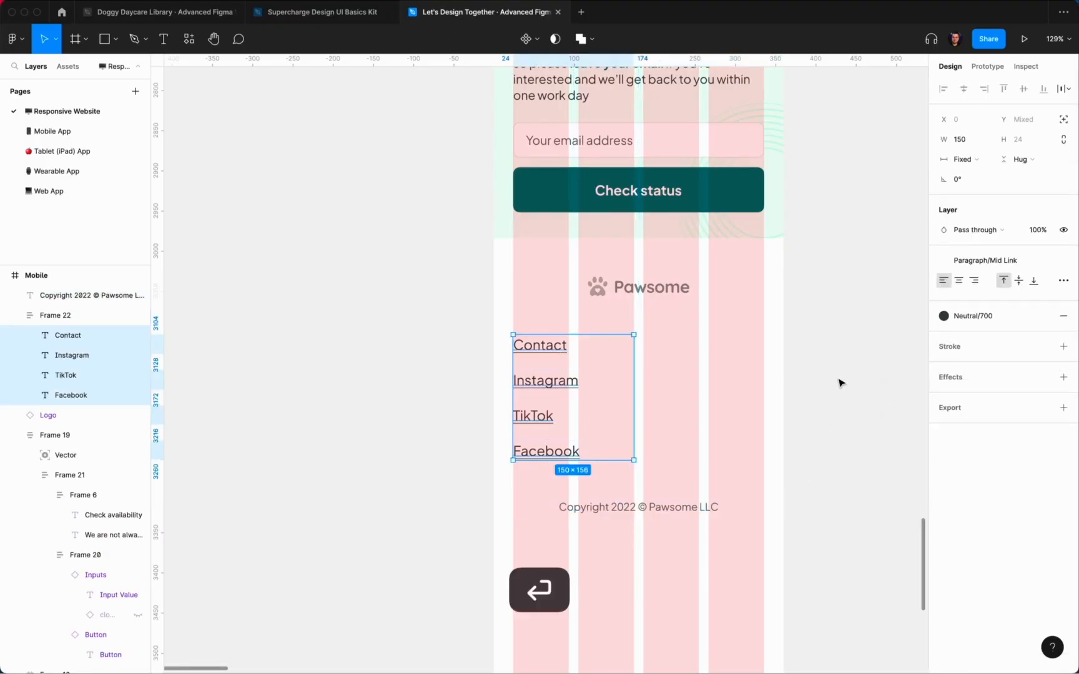
pyautogui.click(959, 280)
pyautogui.press('Escape')
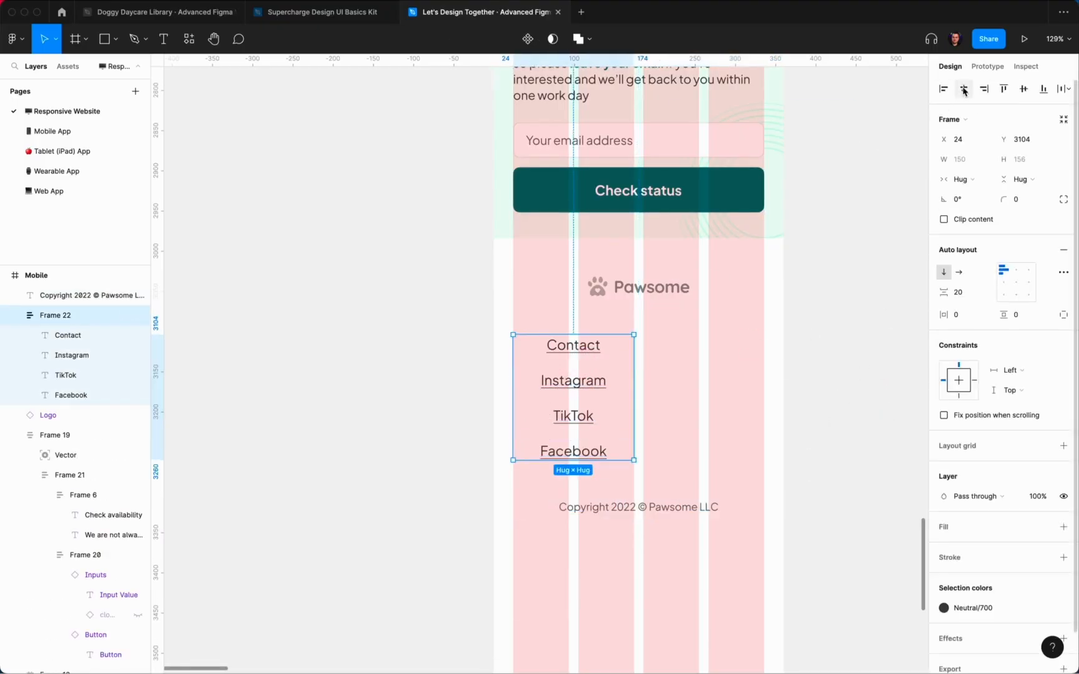
pyautogui.click(757, 281)
pyautogui.scroll(-5, 785, 326)
pyautogui.click(634, 287)
pyautogui.hotkey('shift', 'Down')
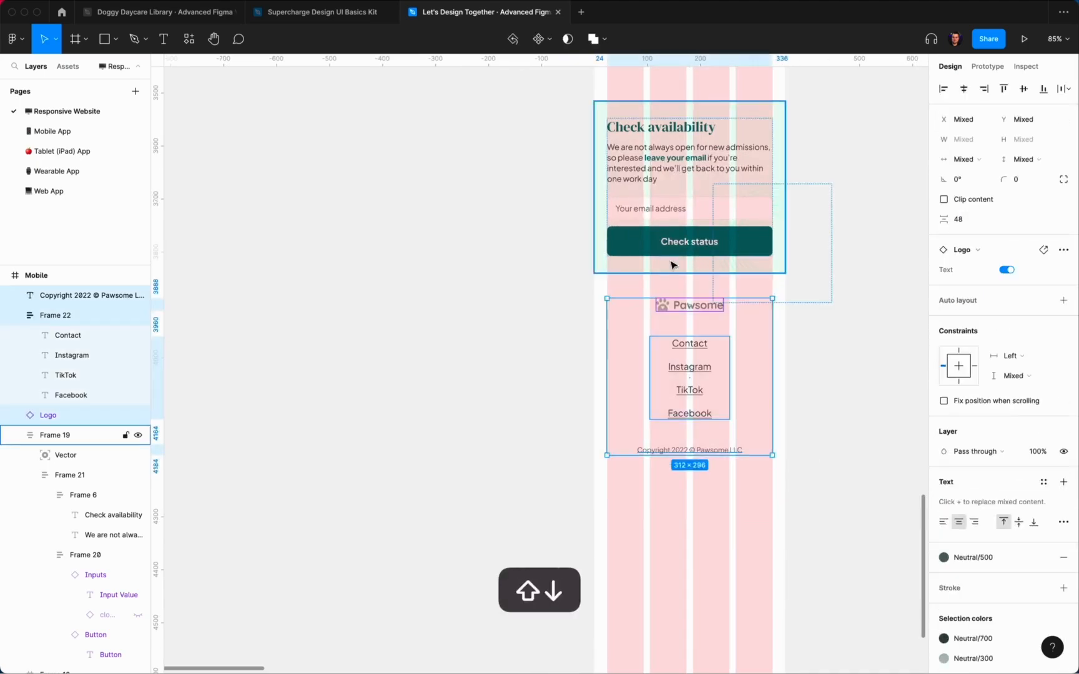
pyautogui.click(871, 327)
# Step: Drag the Mobile frame's bottom edge up to shorten it
pyautogui.scroll(-10, 875, 333)
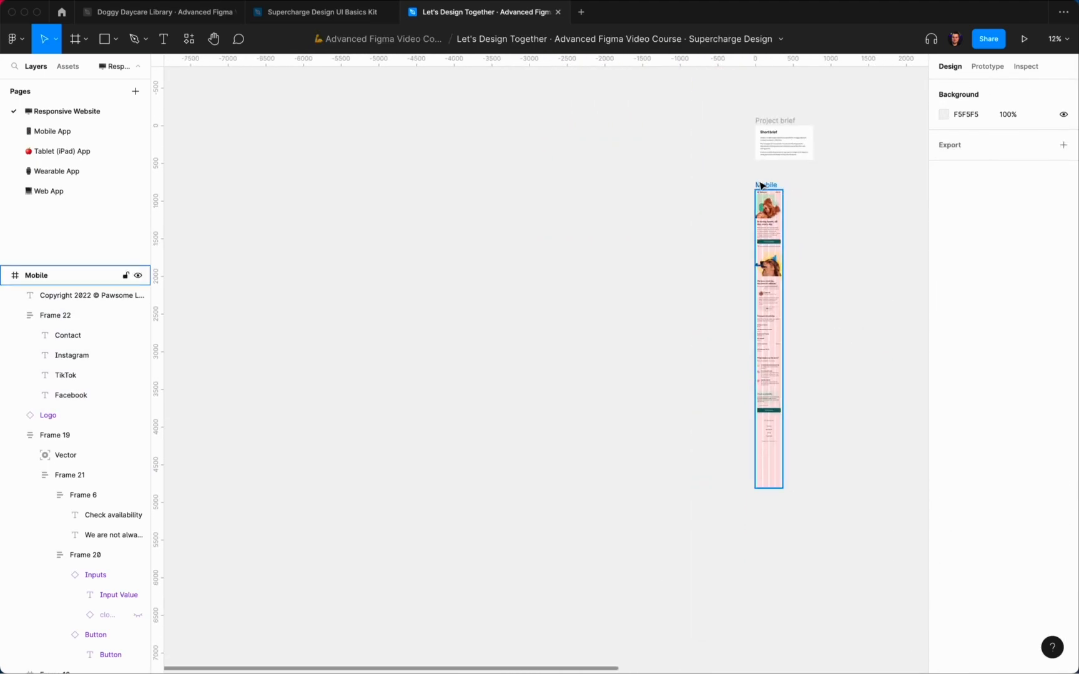
pyautogui.click(762, 186)
pyautogui.scroll(5, 785, 409)
pyautogui.moveTo(769, 458); pyautogui.dragTo(768, 351)
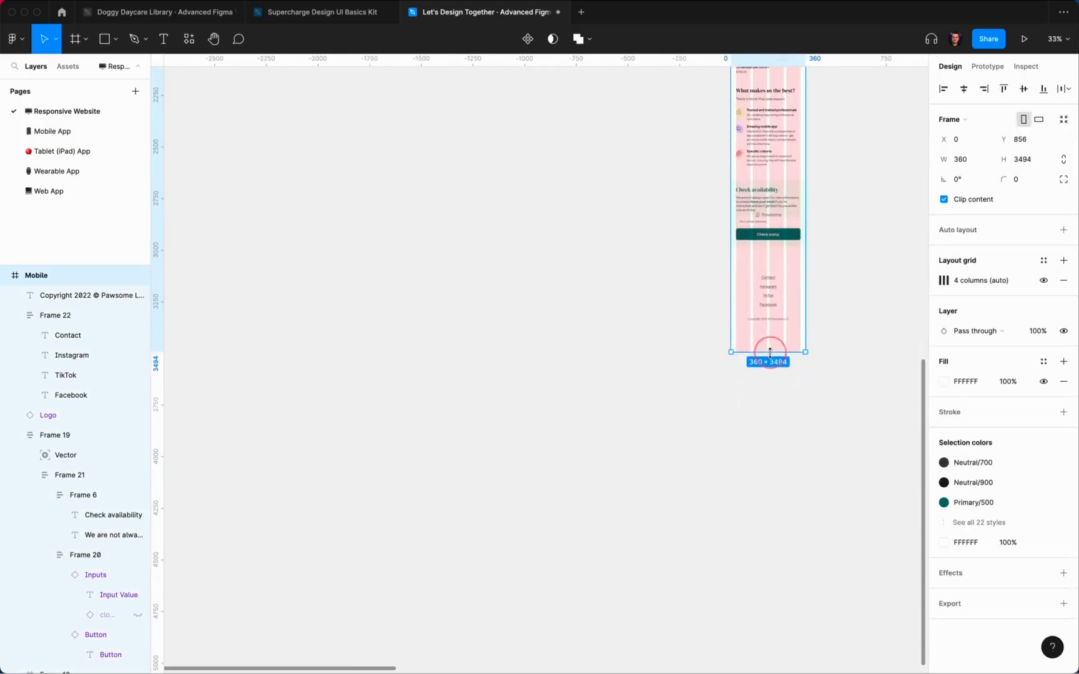
# Step: Trim the Mobile frame to just below the footer, adding 8 to reach 360×3424
pyautogui.press('super+z')
pyautogui.moveTo(852, 380); pyautogui.dragTo(711, 251)
pyautogui.click(824, 327)
pyautogui.scroll(-5, 823, 326)
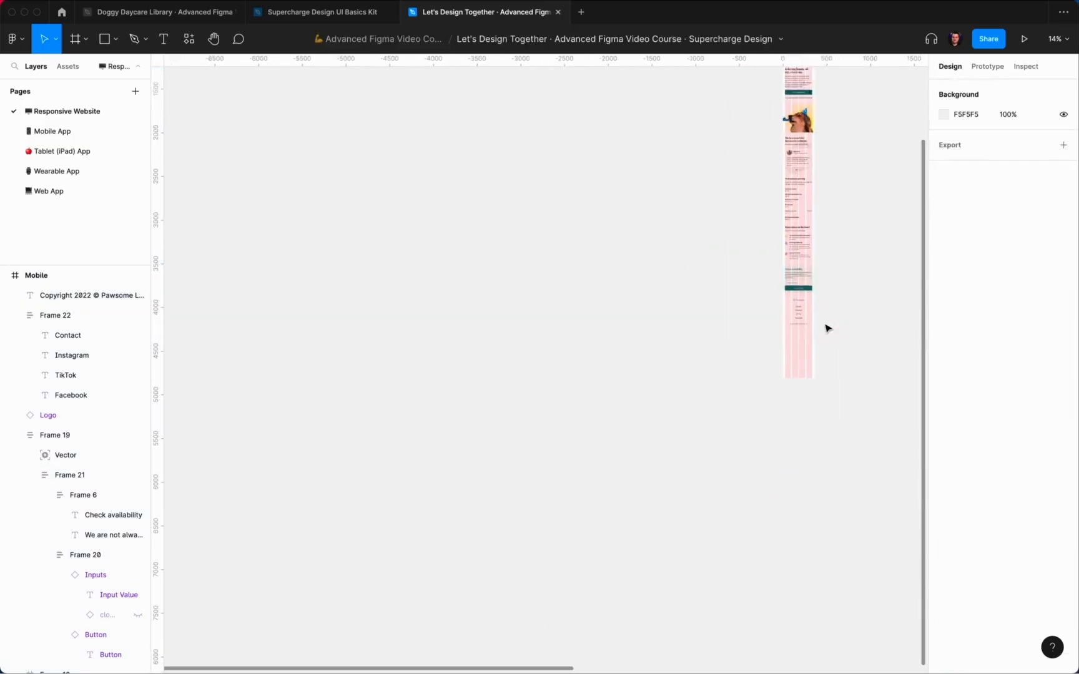
pyautogui.scroll(3, 823, 337)
pyautogui.click(743, 142)
pyautogui.scroll(5, 744, 387)
pyautogui.moveTo(768, 621); pyautogui.dragTo(773, 510)
pyautogui.click(1047, 164)
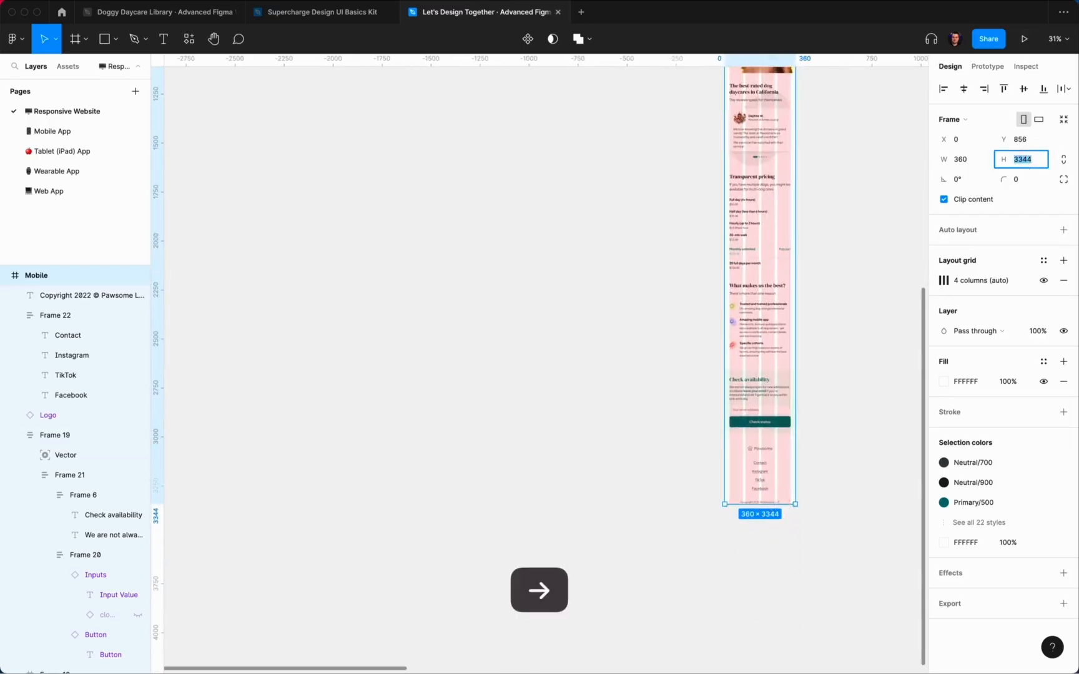
pyautogui.write('+8')
pyautogui.press('Return')
# Step: Duplicate the Mobile frame into a second copy beside the original
pyautogui.click(838, 414)
pyautogui.scroll(5, 843, 419)
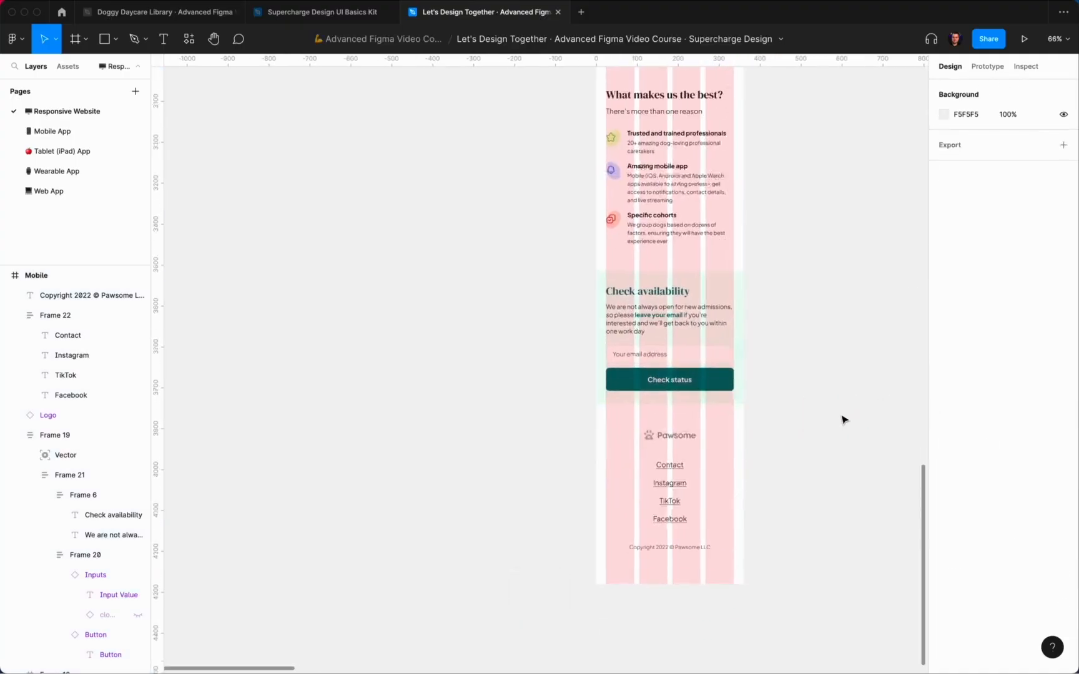
pyautogui.scroll(-10, 741, 406)
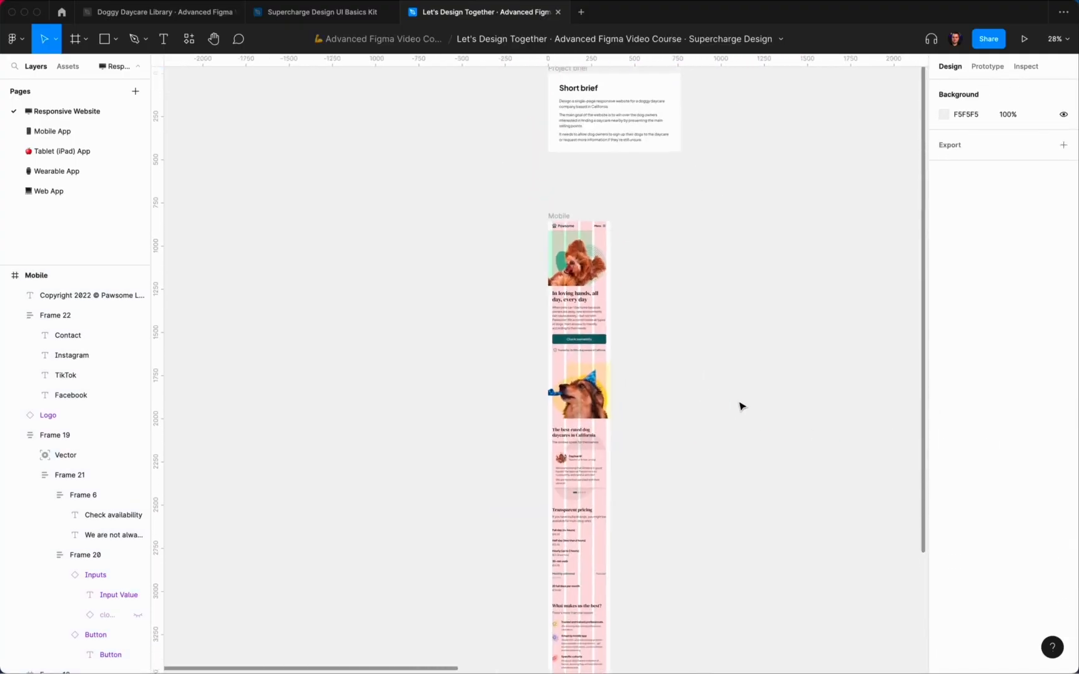
pyautogui.scroll(-3, 698, 250)
pyautogui.click(607, 166)
pyautogui.press('super+d')
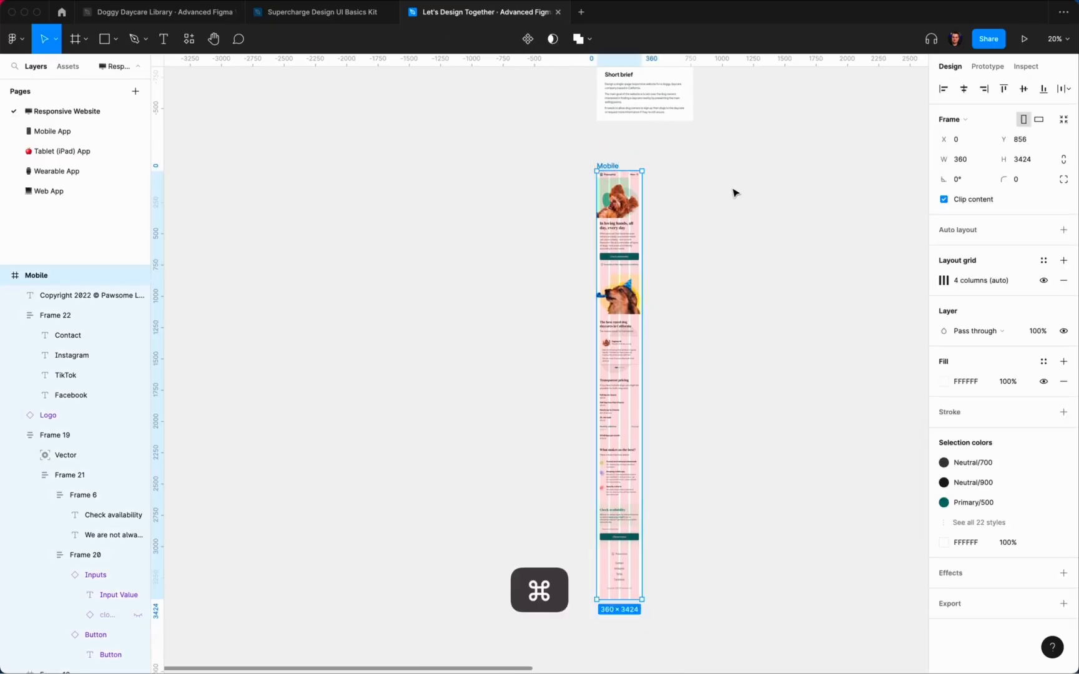
pyautogui.click(734, 196)
# Step: Recolour the copied header's Menu label and menu icon to Primary/500 teal
pyautogui.scroll(6, 736, 196)
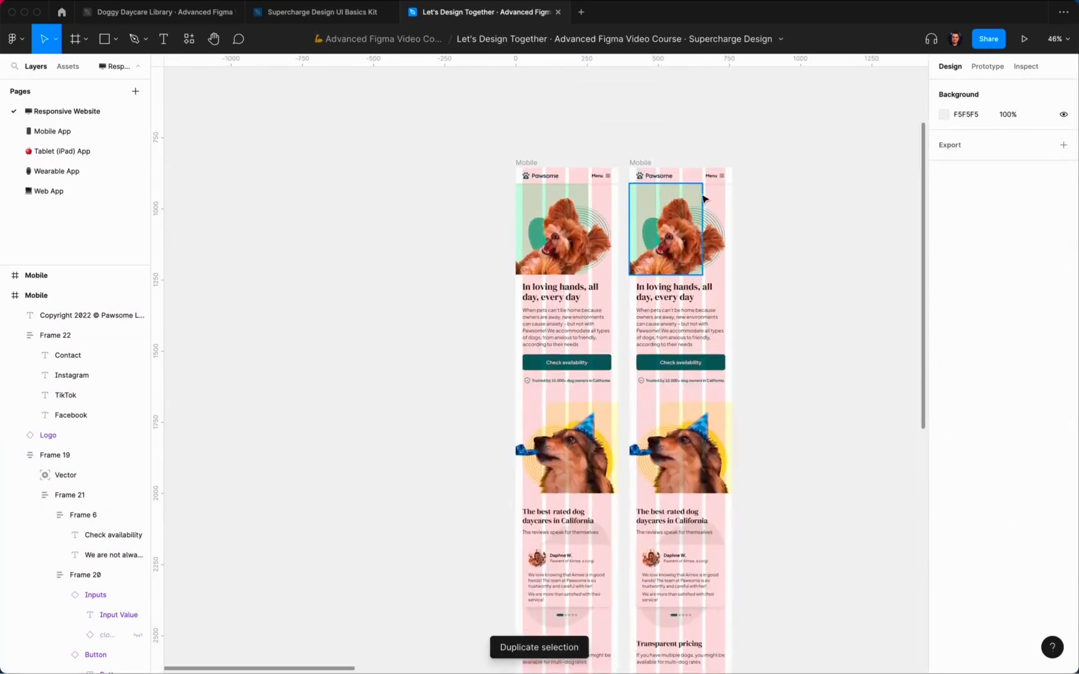
pyautogui.scroll(3, 738, 196)
pyautogui.doubleClick(722, 184)
pyautogui.keyDown('shift'); pyautogui.click(747, 185); pyautogui.keyUp('shift')
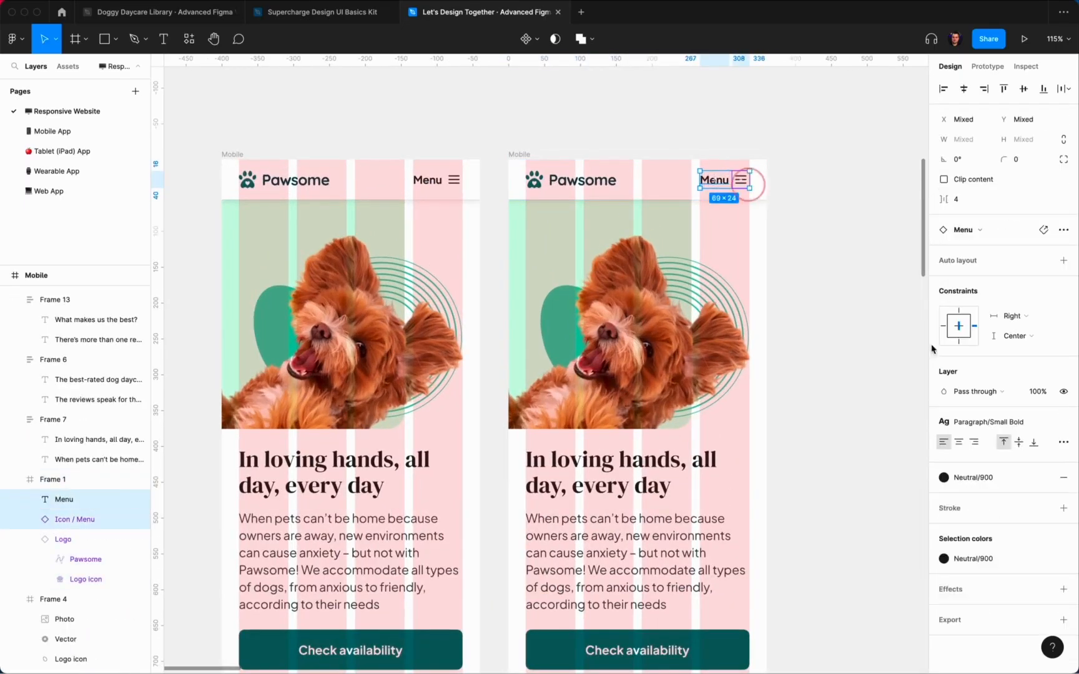
pyautogui.click(984, 481)
pyautogui.click(999, 504)
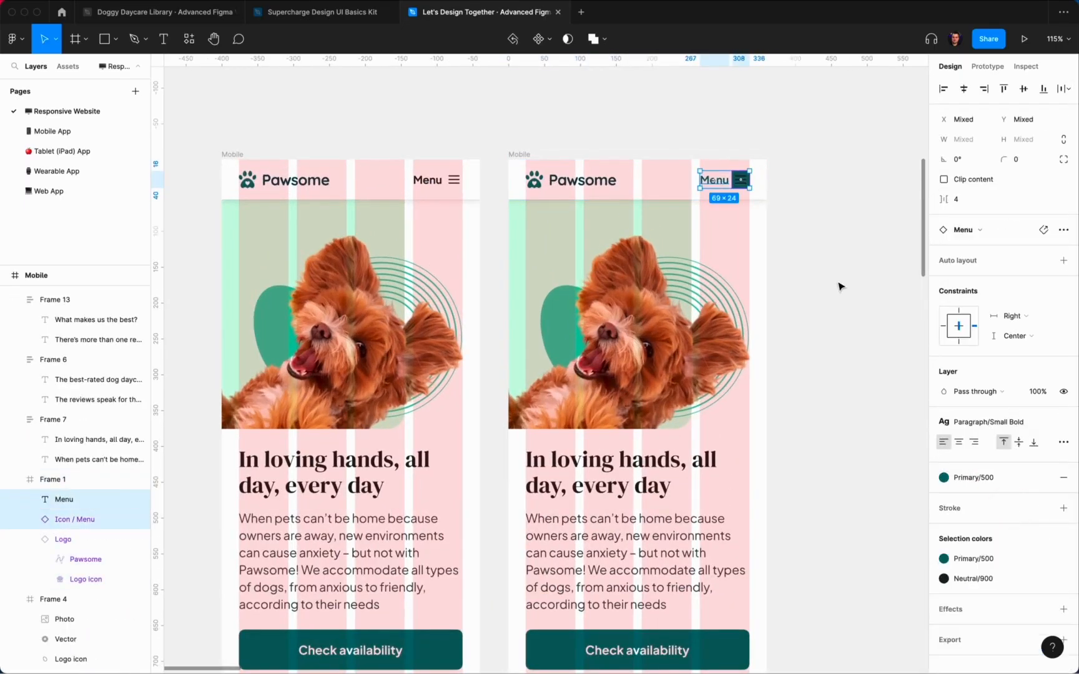
pyautogui.press('super+z')
pyautogui.click(984, 559)
pyautogui.click(874, 502)
pyautogui.click(871, 501)
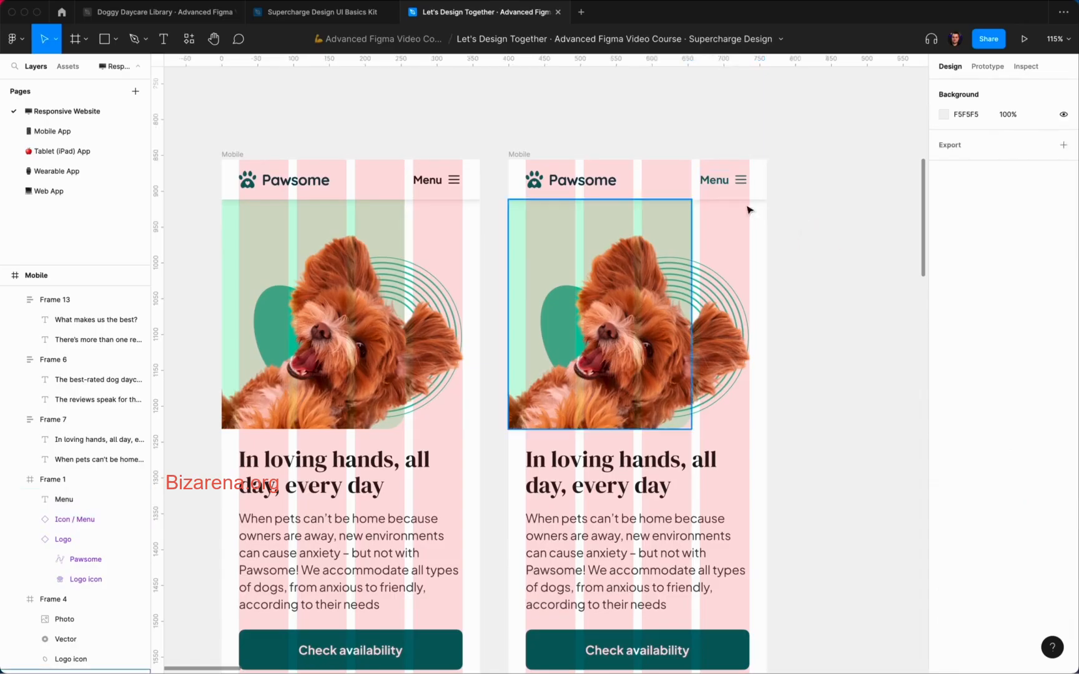
# Step: Add a 231-wide frame inside Mobile, filled Neutral/000 white with a Shadow XL effect
pyautogui.scroll(3, 751, 207)
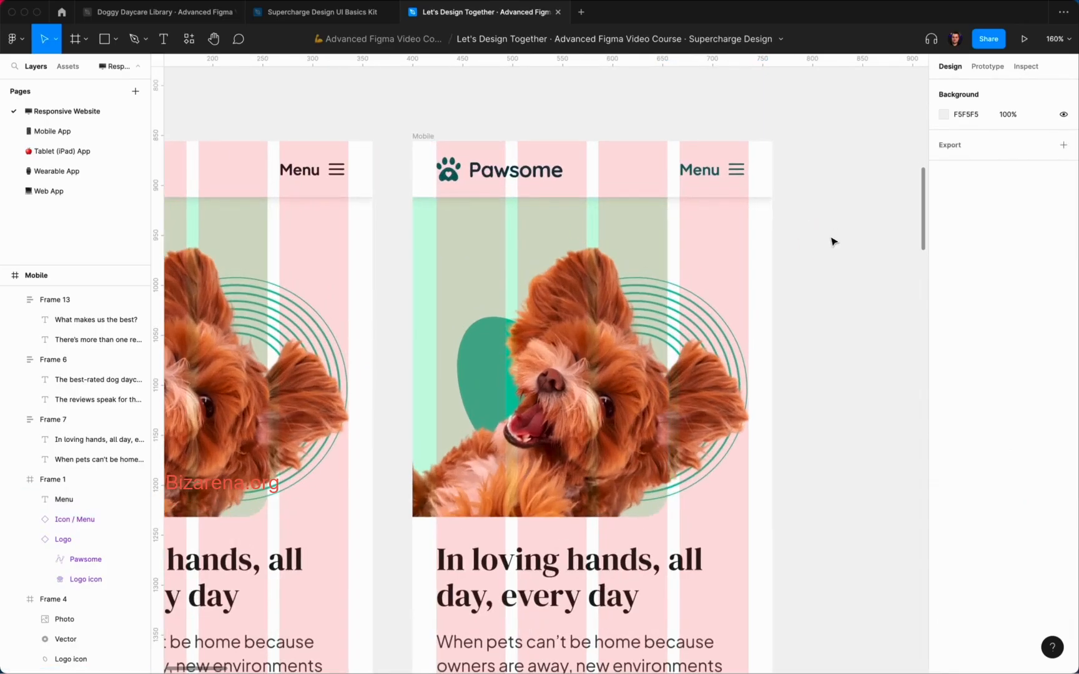
pyautogui.press('f')
pyautogui.moveTo(582, 197)
pyautogui.mouseDown()
pyautogui.moveTo(731, 382)
pyautogui.moveTo(748, 422)
pyautogui.mouseUp()
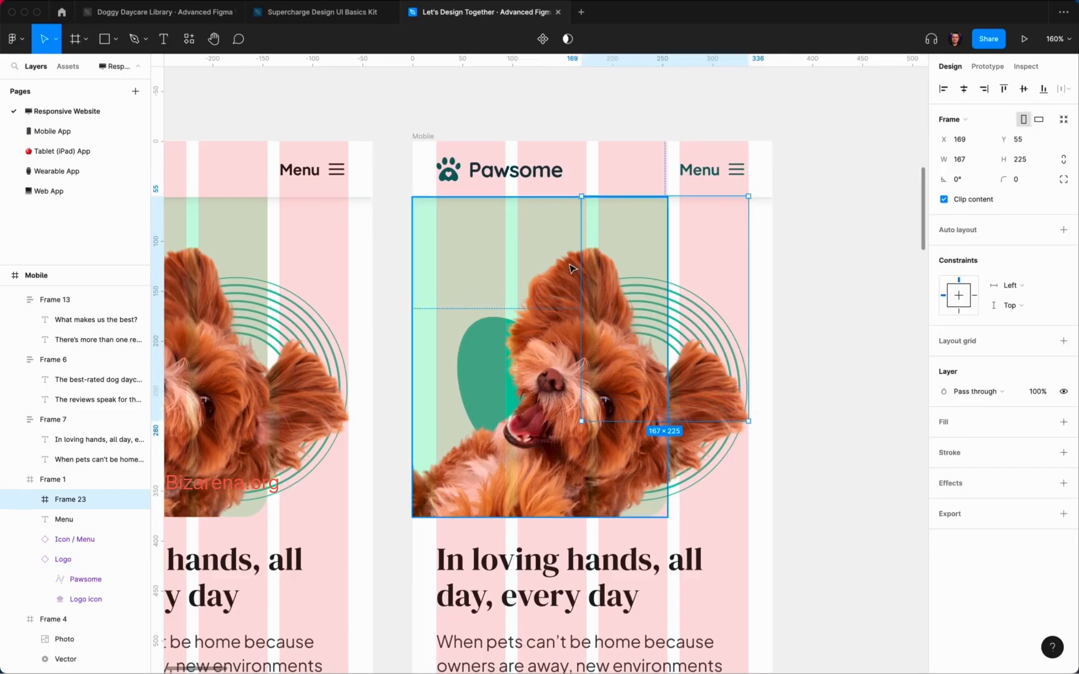
pyautogui.moveTo(582, 256); pyautogui.dragTo(517, 257)
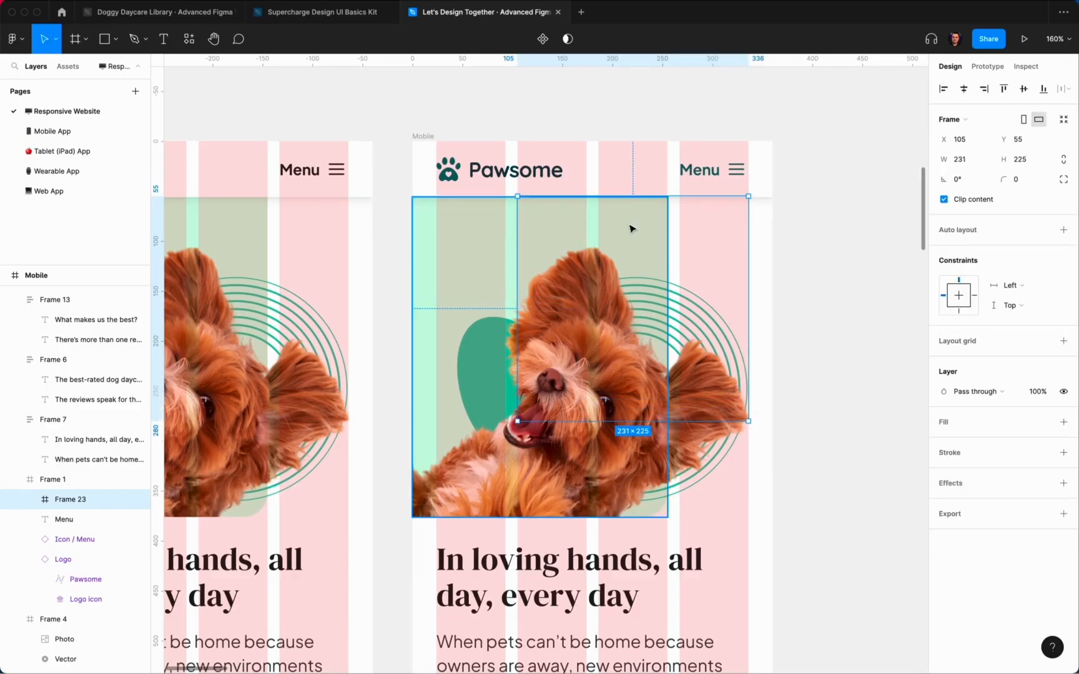
pyautogui.press('super+x')
pyautogui.press('super+v')
pyautogui.click(1043, 441)
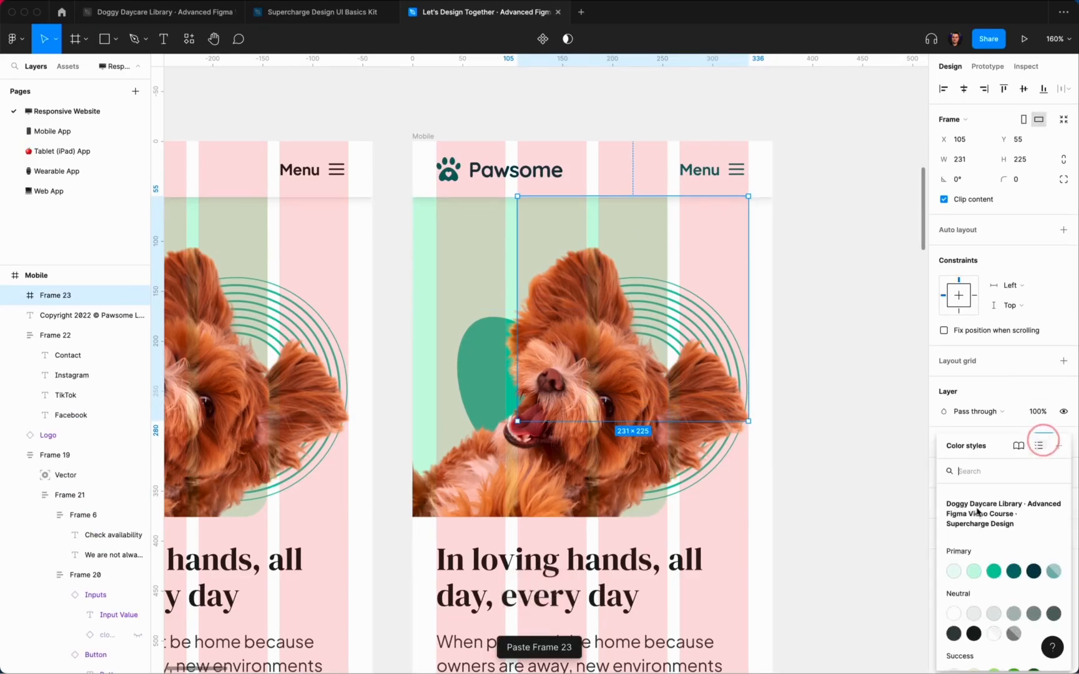
pyautogui.click(953, 614)
pyautogui.click(1043, 504)
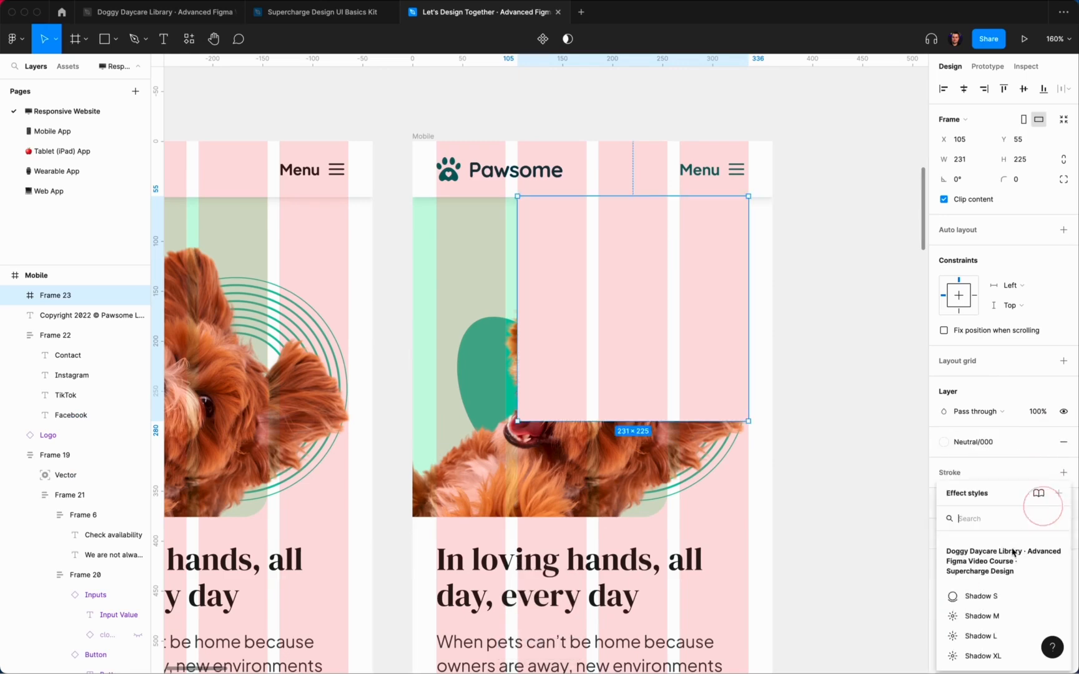
pyautogui.press('Escape')
pyautogui.click(852, 214)
# Step: Nudge the white panel so it sits flush under the header
pyautogui.keyDown('super'); pyautogui.click(713, 205); pyautogui.keyUp('super')
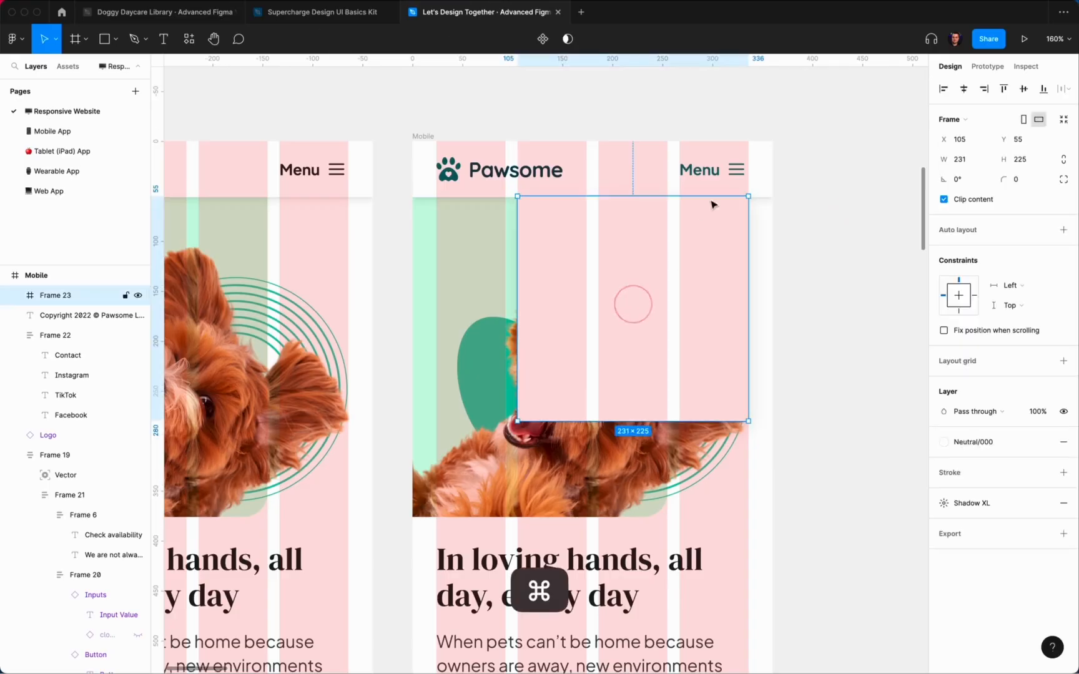
pyautogui.press('alt')
pyautogui.hotkey('shift', 'Down')
pyautogui.hotkey('shift', 'Up')
pyautogui.hotkey('shift', 'Up')
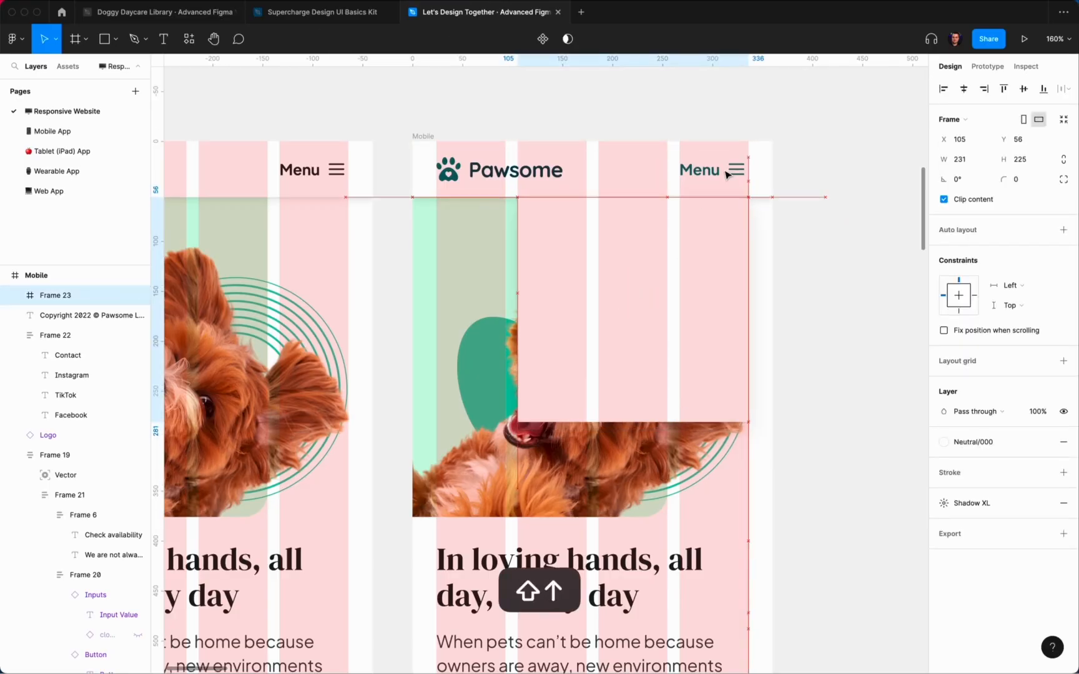
# Step: Swap the second header's menu icon for Icon / Close, searching 'clo'
pyautogui.tripleClick(735, 170)
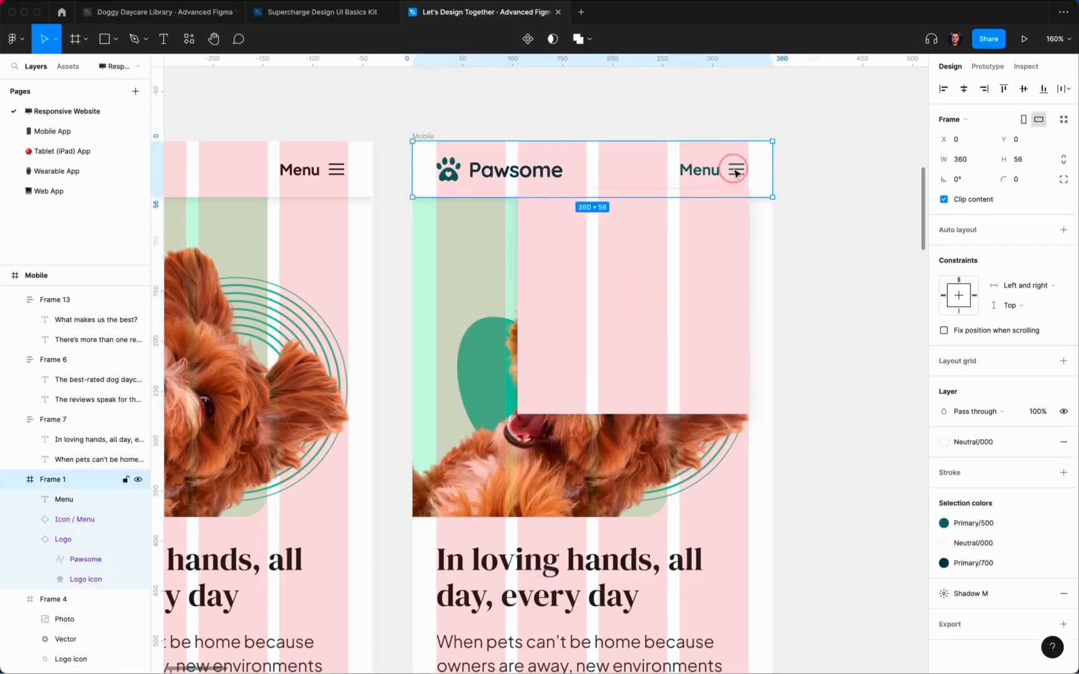
pyautogui.click(761, 178)
pyautogui.doubleClick(739, 169)
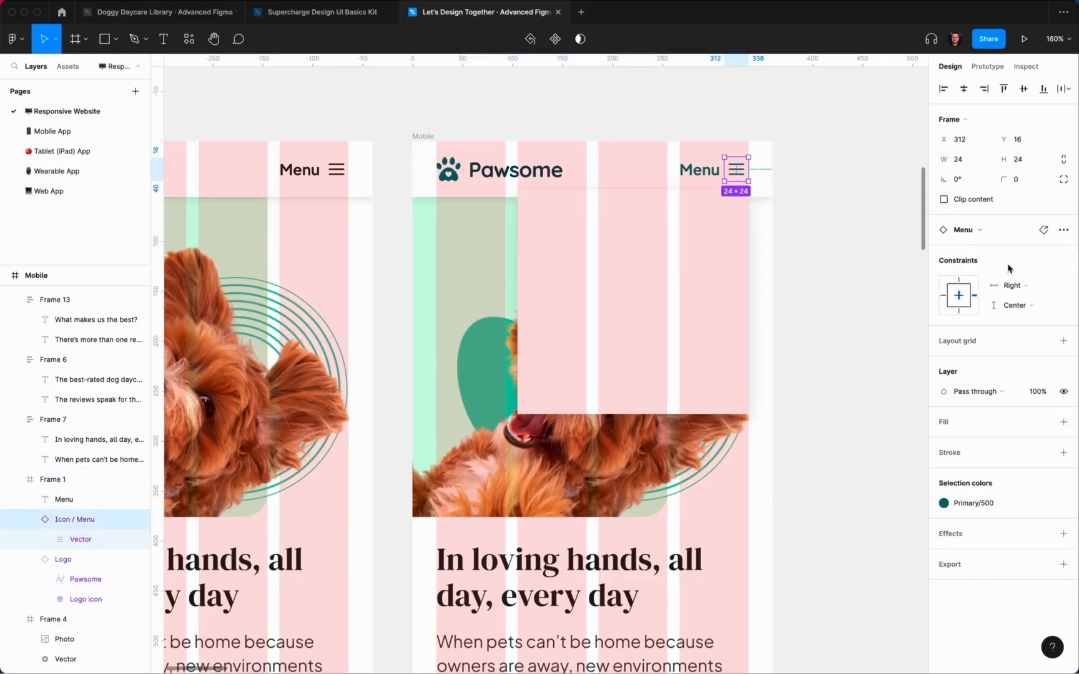
pyautogui.click(983, 232)
pyautogui.write('clos')
pyautogui.click(954, 346)
pyautogui.click(853, 269)
# Step: Place a new text layer inside the empty dropdown panel
pyautogui.click(714, 288)
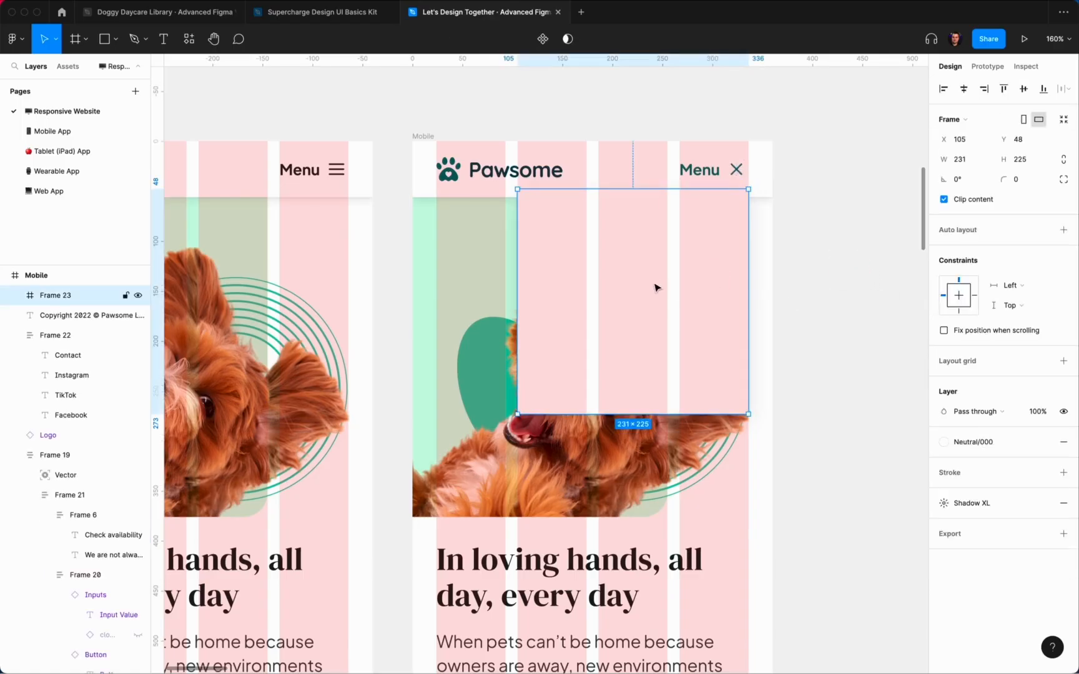
pyautogui.press('t')
pyautogui.click(574, 232)
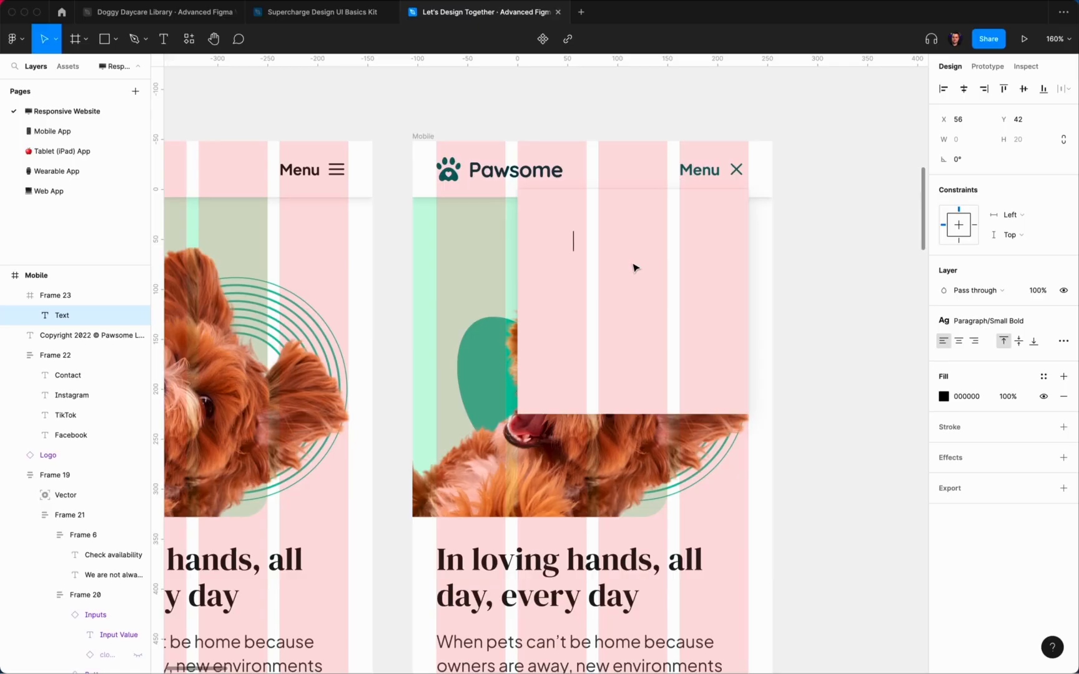
# Step: Colour the new text Primary/500 and keep the Paragraph/Small Bold style
pyautogui.scroll(-5, 634, 267)
pyautogui.keyDown('ctrl'); pyautogui.scroll(-5, 633, 268); pyautogui.keyUp('ctrl')
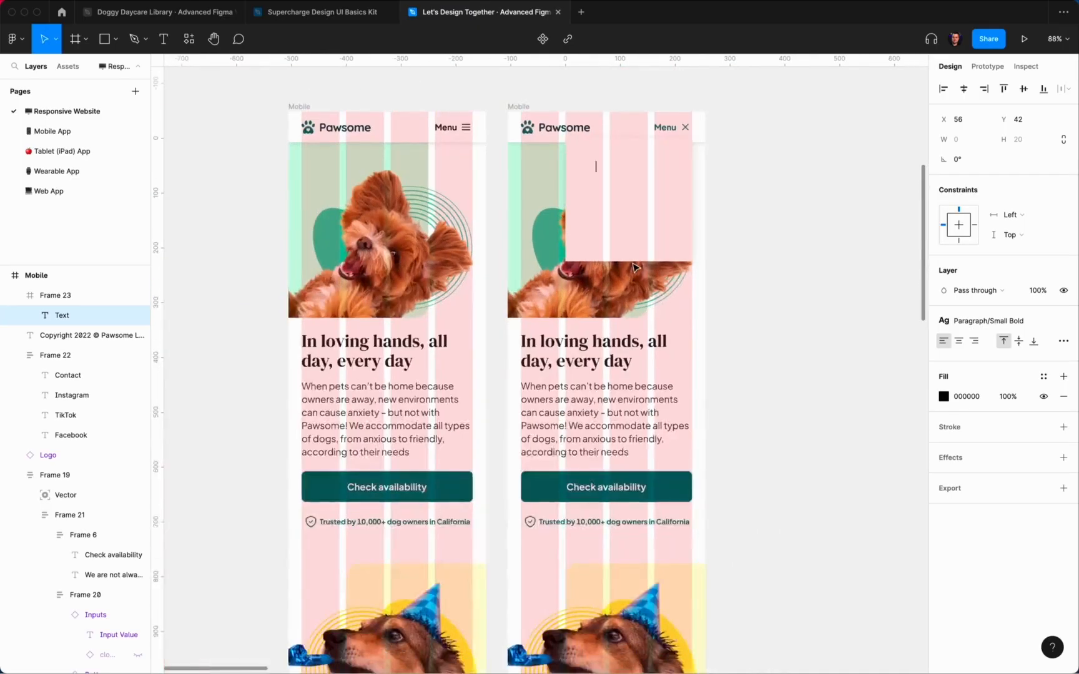
pyautogui.keyDown('ctrl'); pyautogui.scroll(1, 634, 269); pyautogui.keyUp('ctrl')
pyautogui.scroll(-3, 632, 265)
pyautogui.scroll(5, 632, 262)
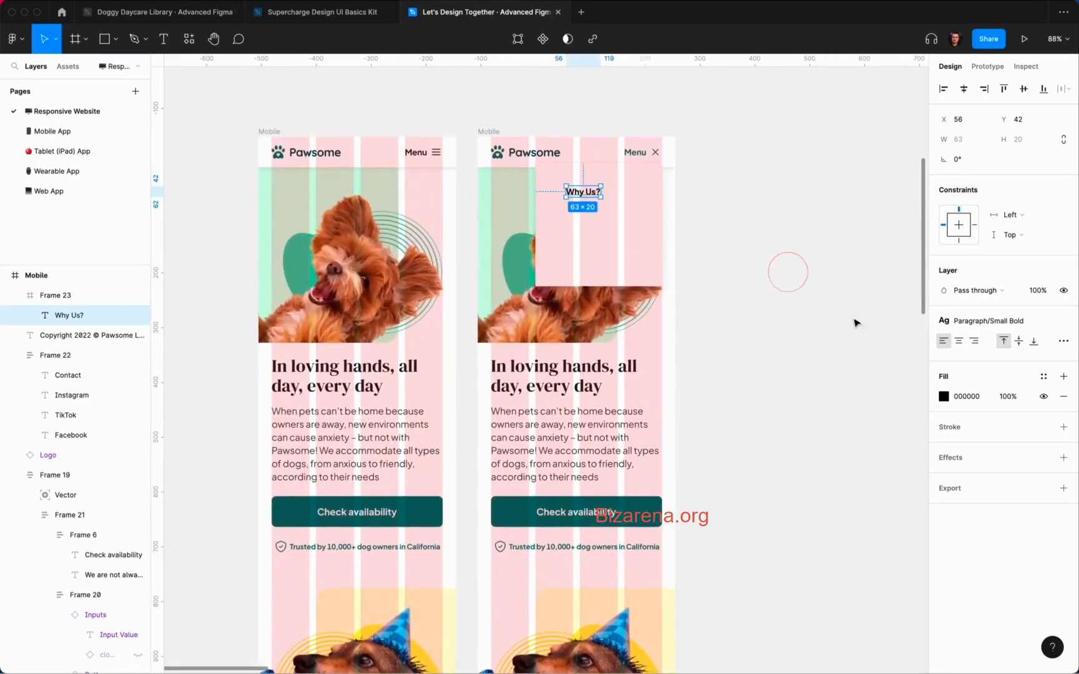
pyautogui.click(1043, 377)
pyautogui.click(1016, 529)
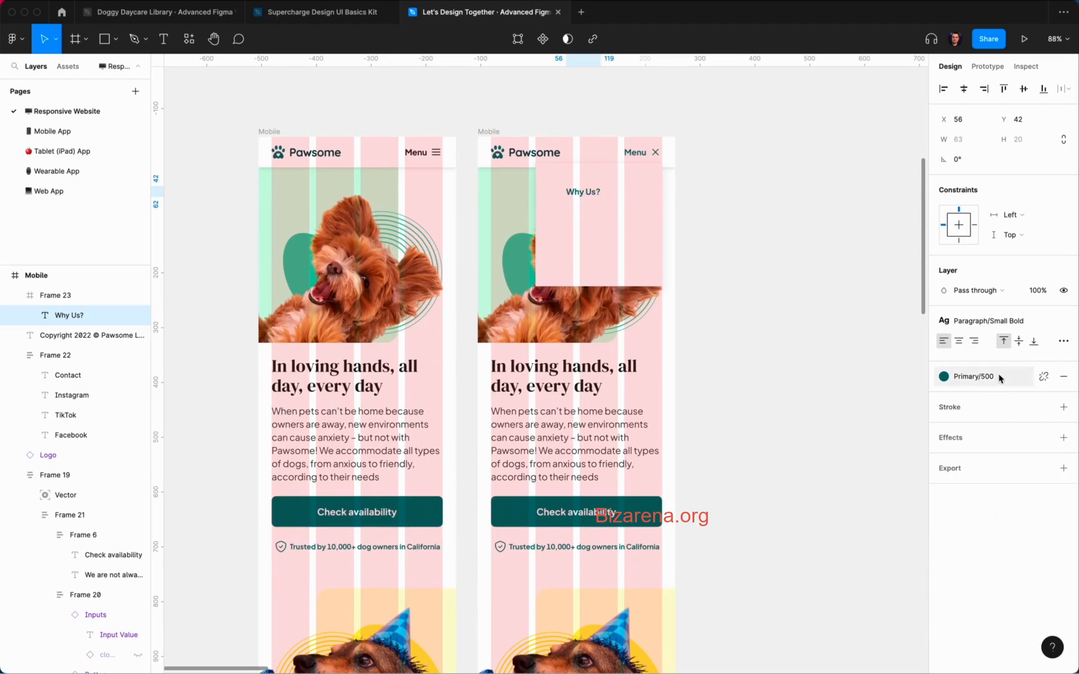
pyautogui.click(988, 325)
pyautogui.click(987, 325)
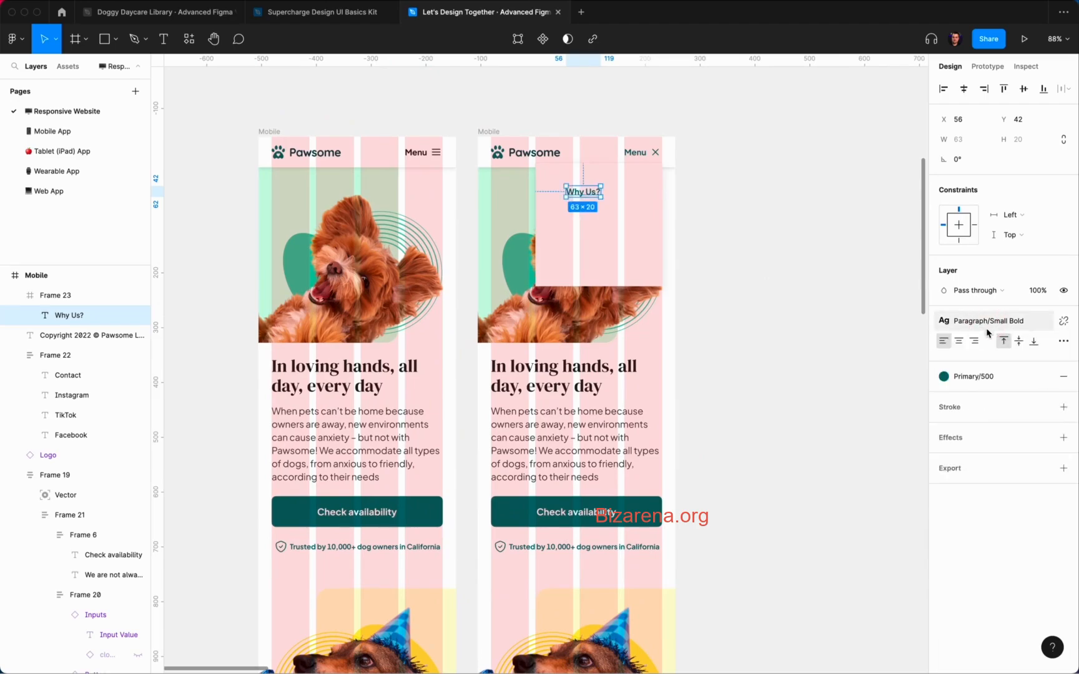
# Step: Change the text to 'Why Pawsome?' at X 24, Y 20, width 183, and duplicate it
pyautogui.scroll(5, 572, 169)
pyautogui.doubleClick(600, 209)
pyautogui.moveTo(599, 210); pyautogui.dragTo(659, 215)
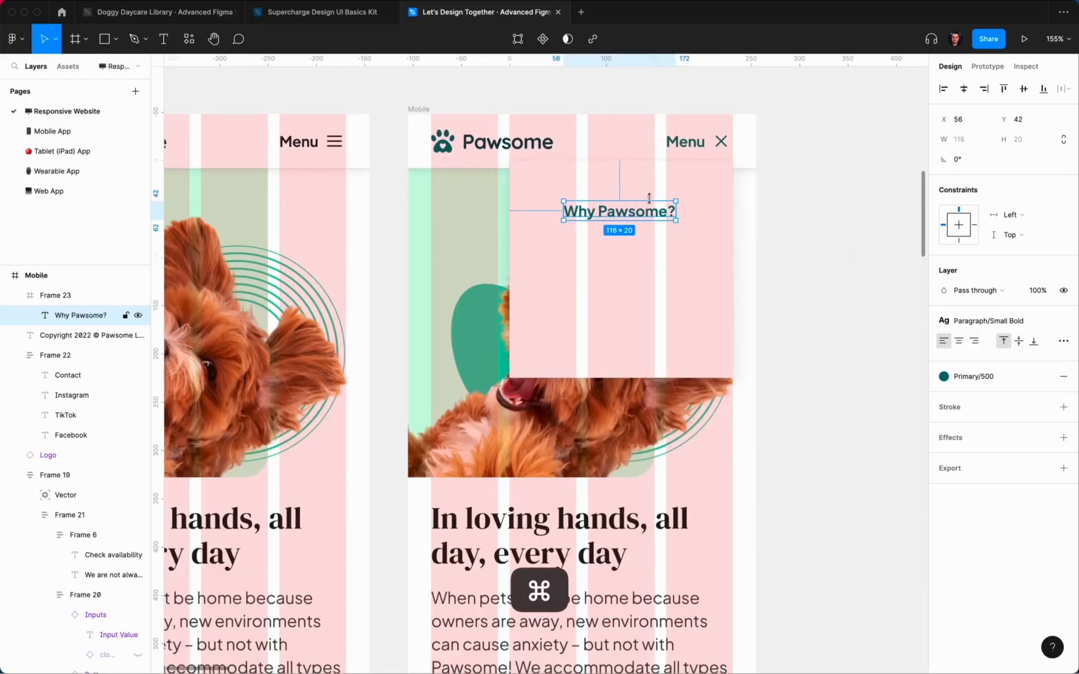
pyautogui.hotkey('shift', 'Up')
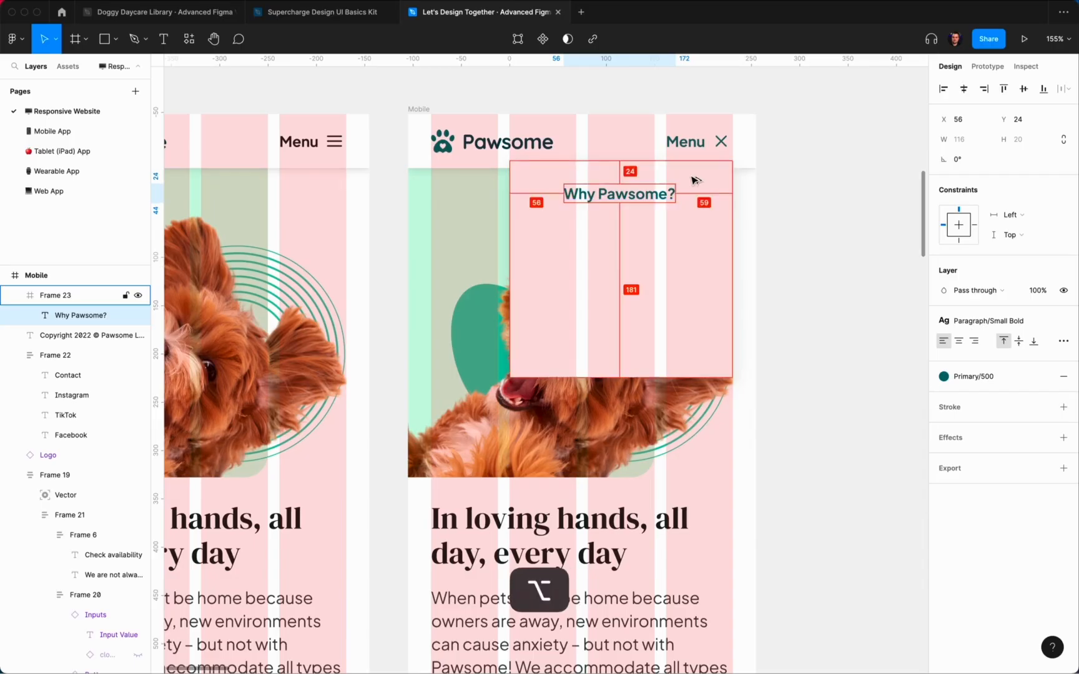
pyautogui.hotkey('shift', 'Left')
pyautogui.hotkey('shift', 'Left')
pyautogui.hotkey('shift', 'Left')
pyautogui.hotkey('shift', 'Up')
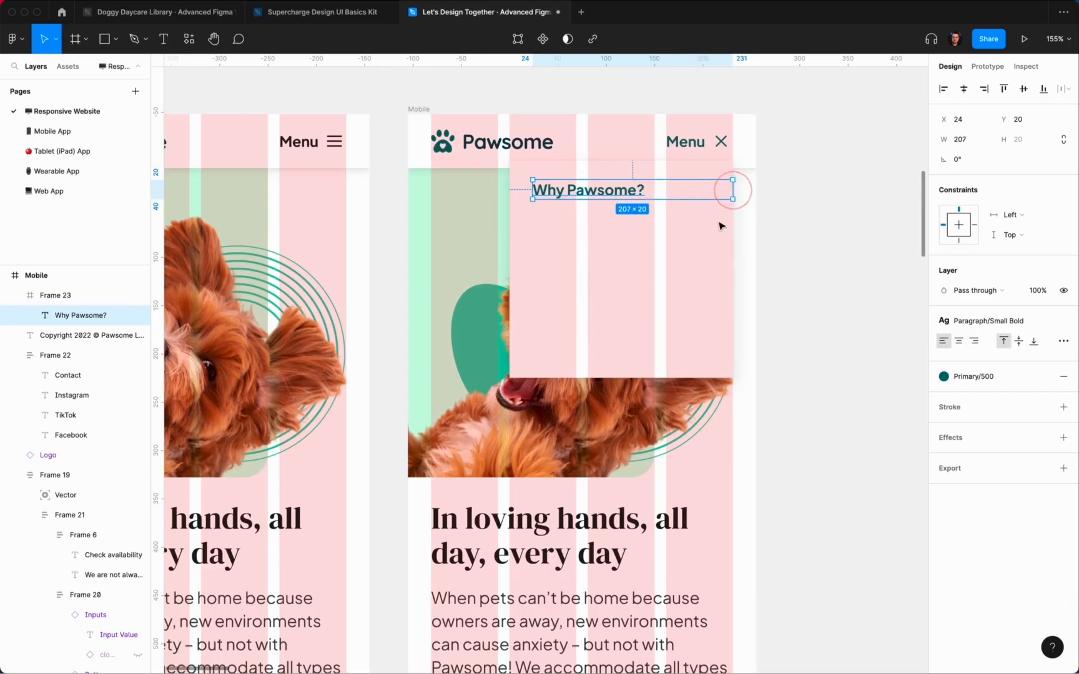
pyautogui.click(962, 139)
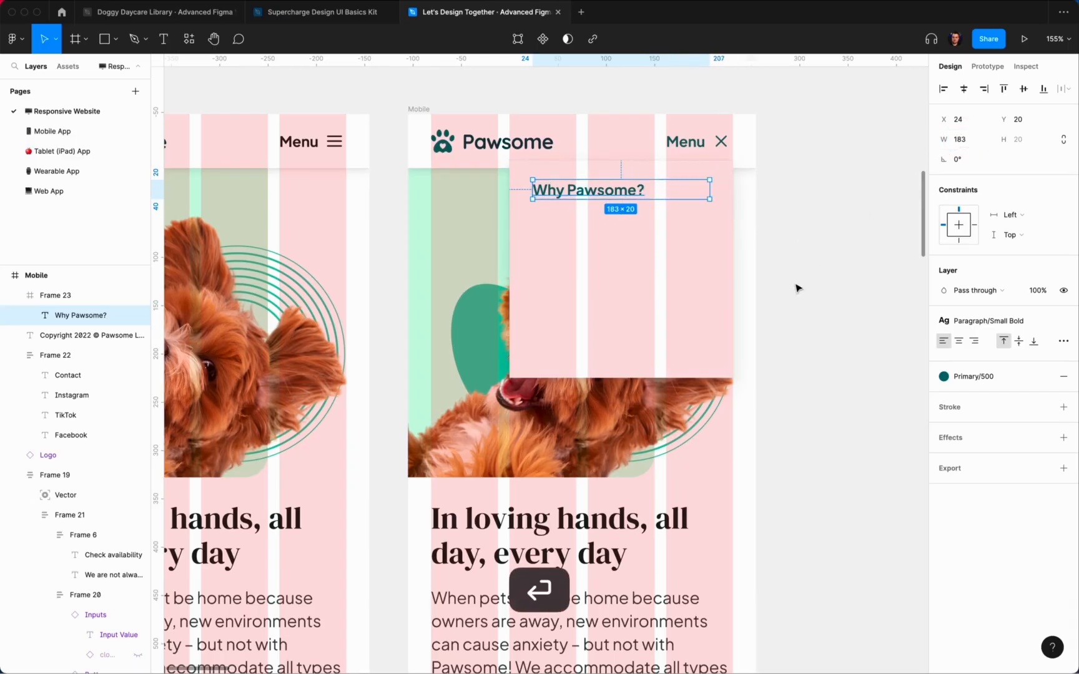
pyautogui.press('super+d')
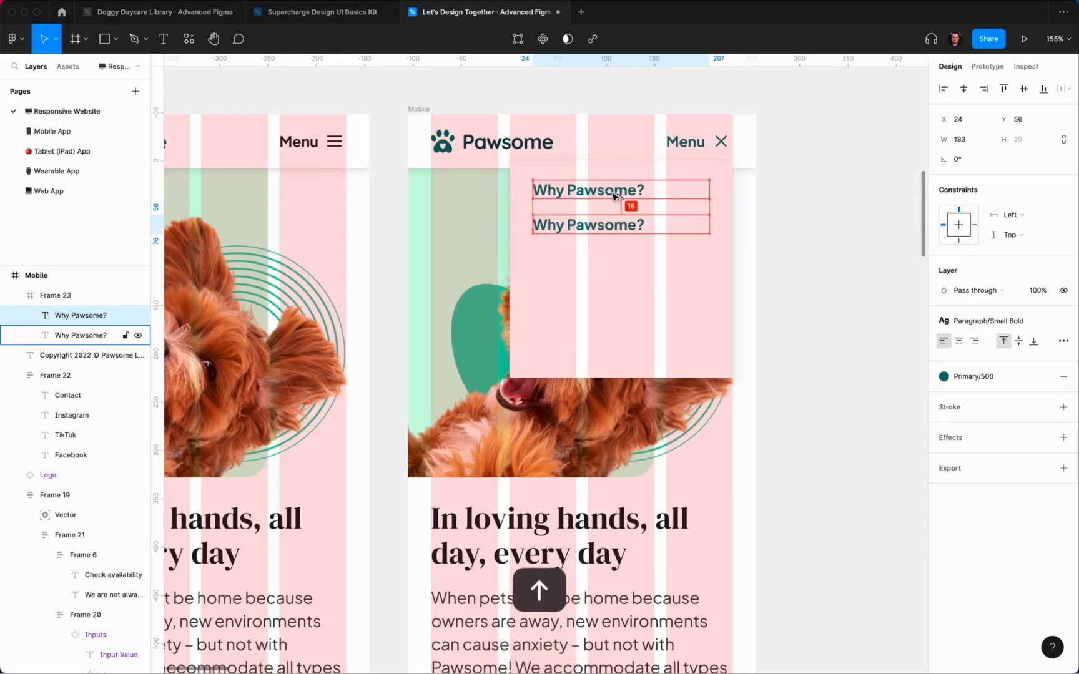
# Step: Rename the copy to Testimonials and duplicate it twice below for more items
pyautogui.press('Return')
pyautogui.keyDown('ctrl'); pyautogui.scroll(-5, 610, 191); pyautogui.keyUp('ctrl')
pyautogui.scroll(-10, 611, 191)
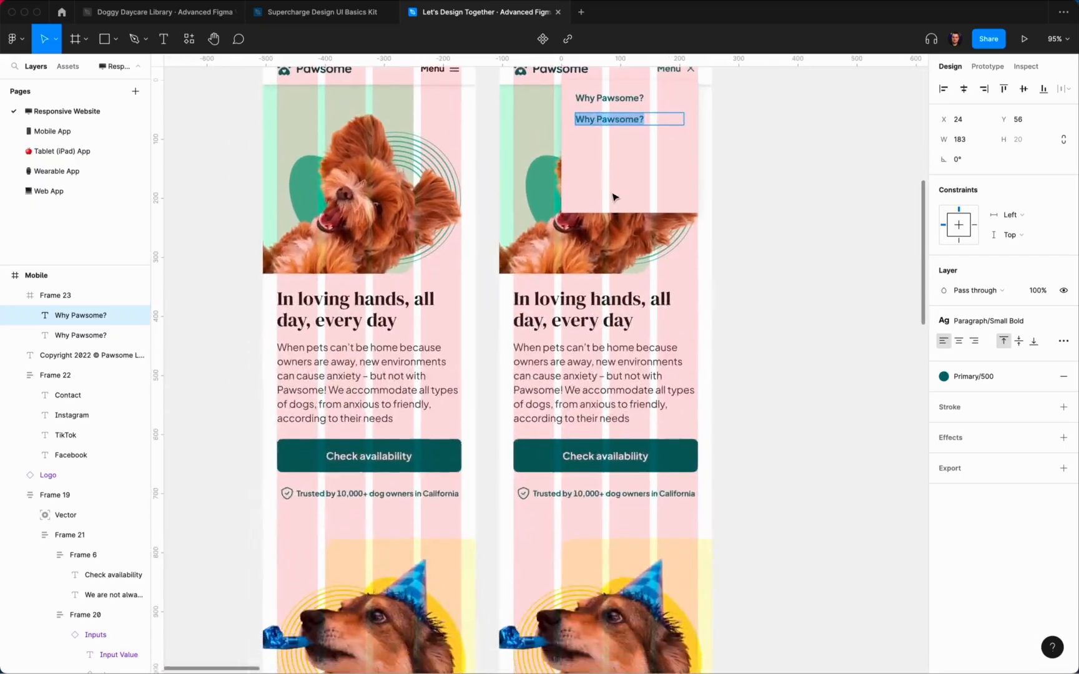
pyautogui.scroll(-8, 611, 191)
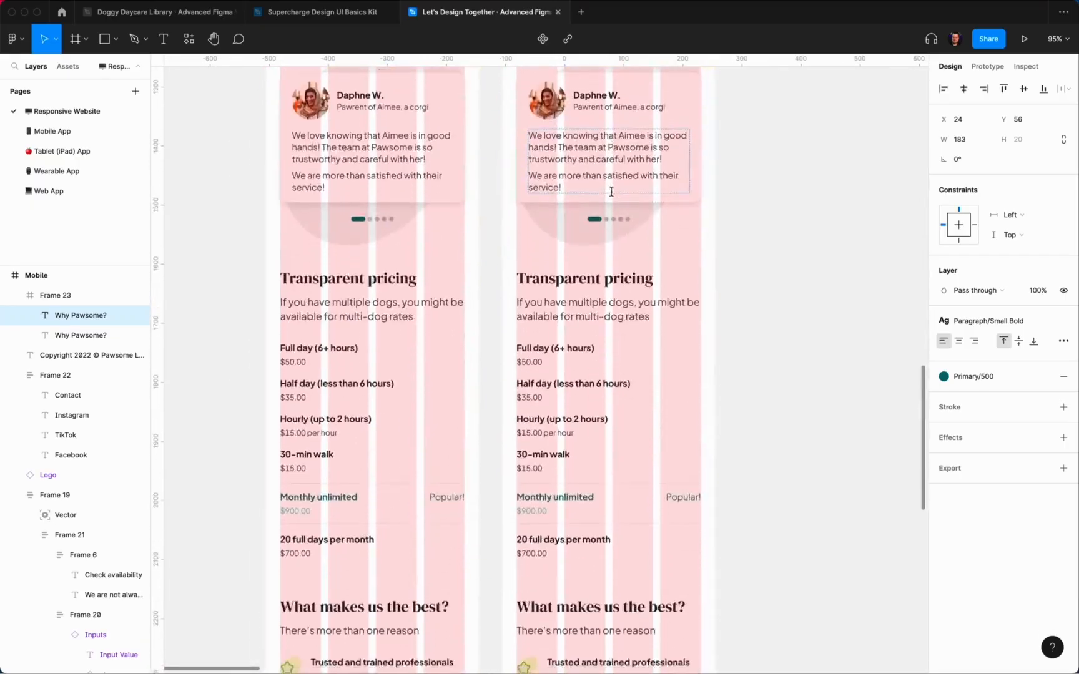
pyautogui.scroll(13, 611, 191)
pyautogui.write('Testimonials')
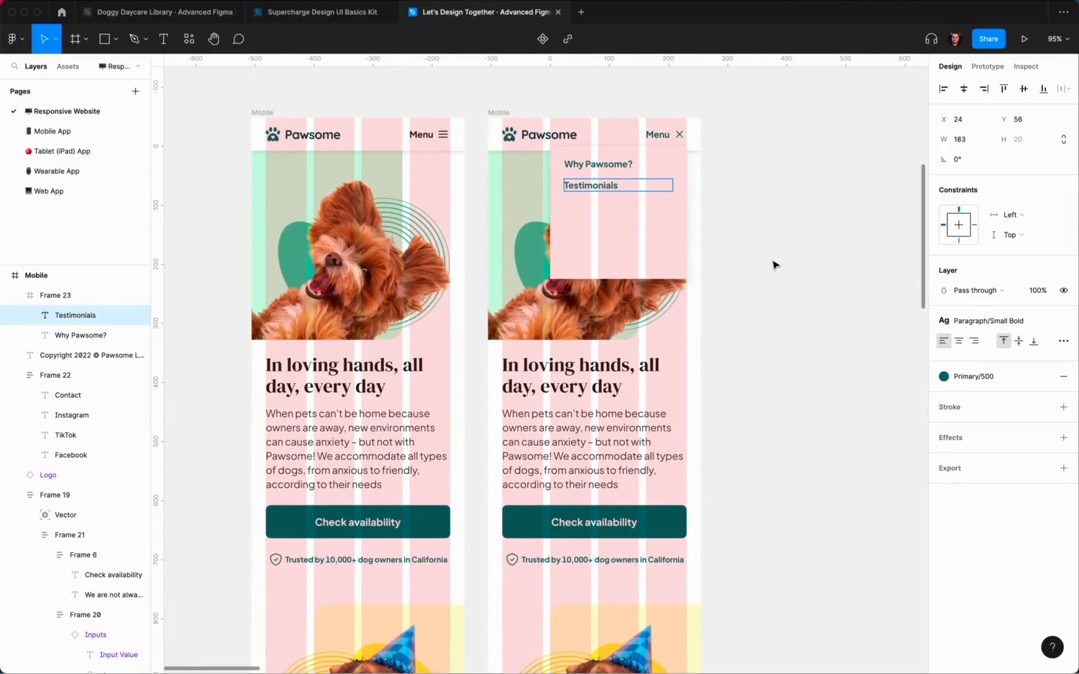
pyautogui.press('super+d')
pyautogui.moveTo(614, 188); pyautogui.dragTo(612, 206)
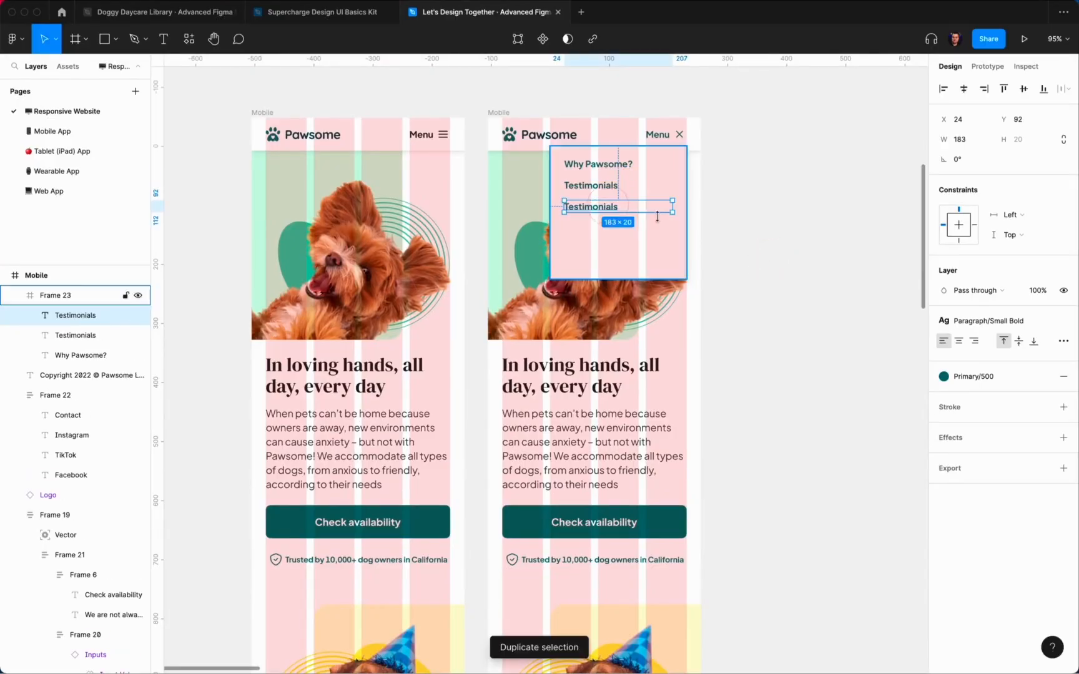
pyautogui.press('super+d')
# Step: Rename the remaining copies to Pricing and Availability
pyautogui.scroll(-10, 735, 235)
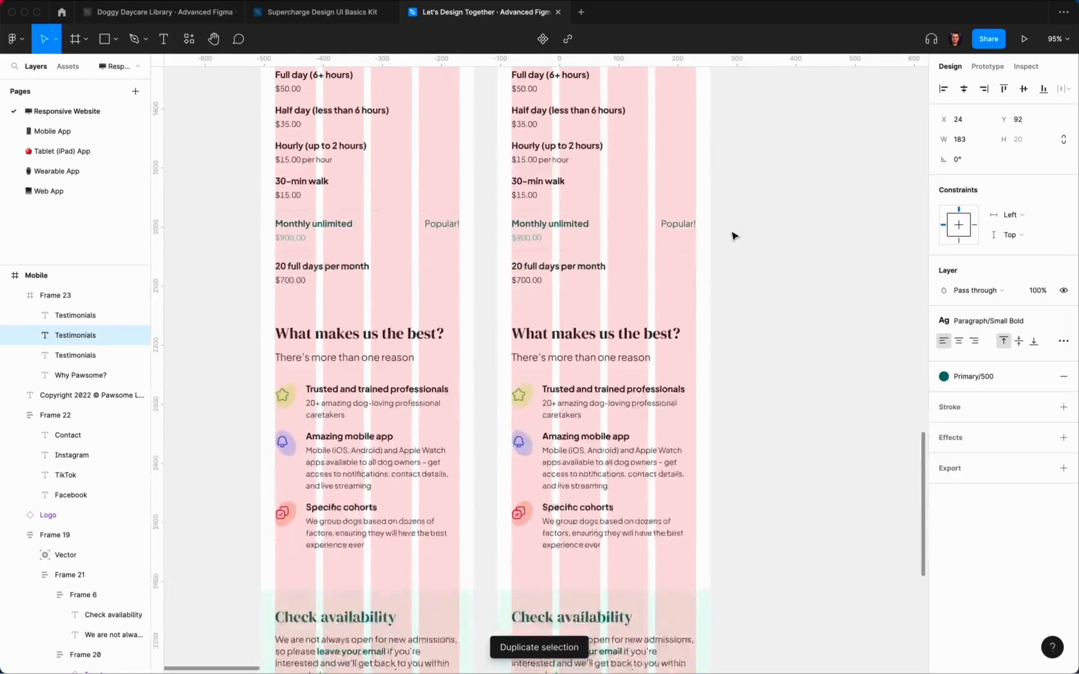
pyautogui.scroll(12, 735, 235)
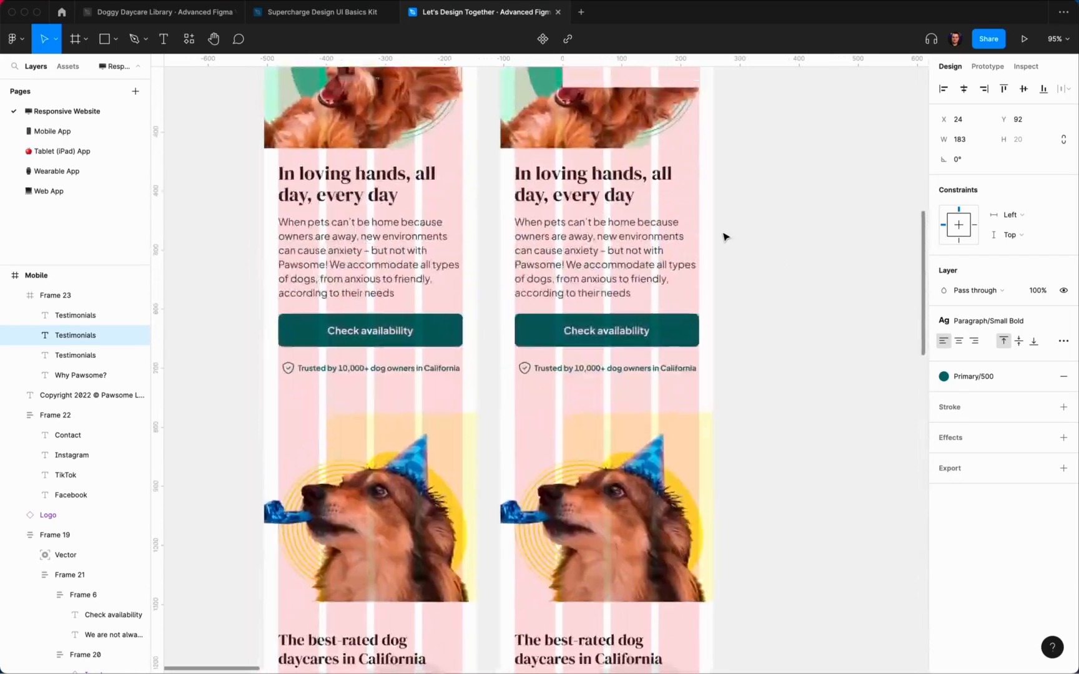
pyautogui.scroll(5, 680, 144)
pyautogui.write('Pricing')
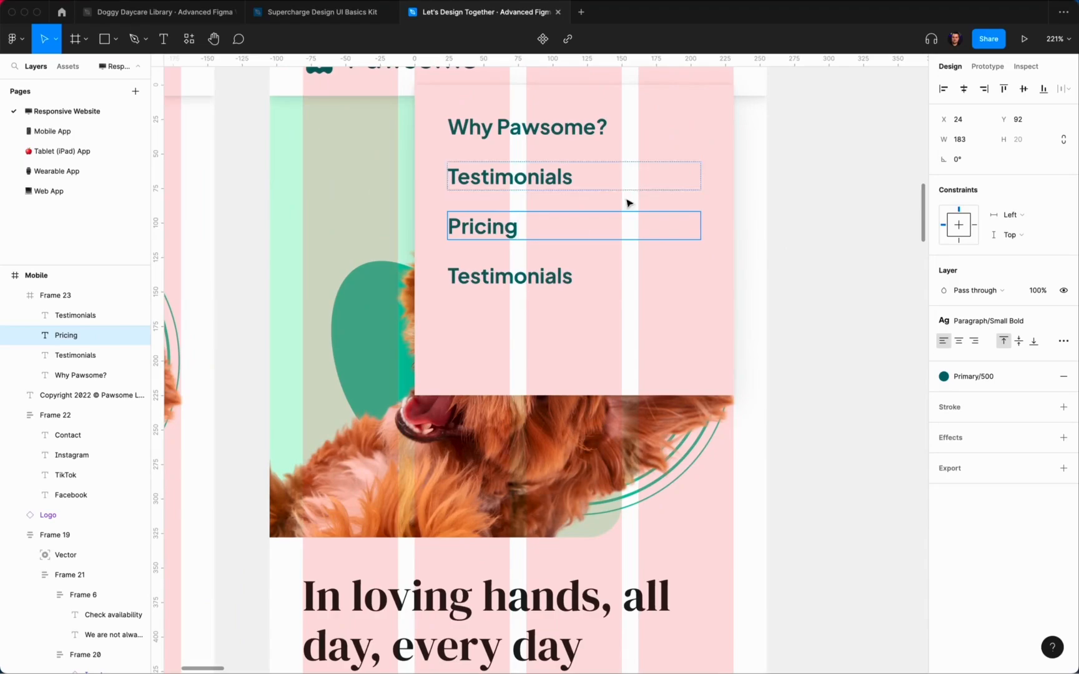
pyautogui.keyDown('super'); pyautogui.click(556, 276); pyautogui.keyUp('super')
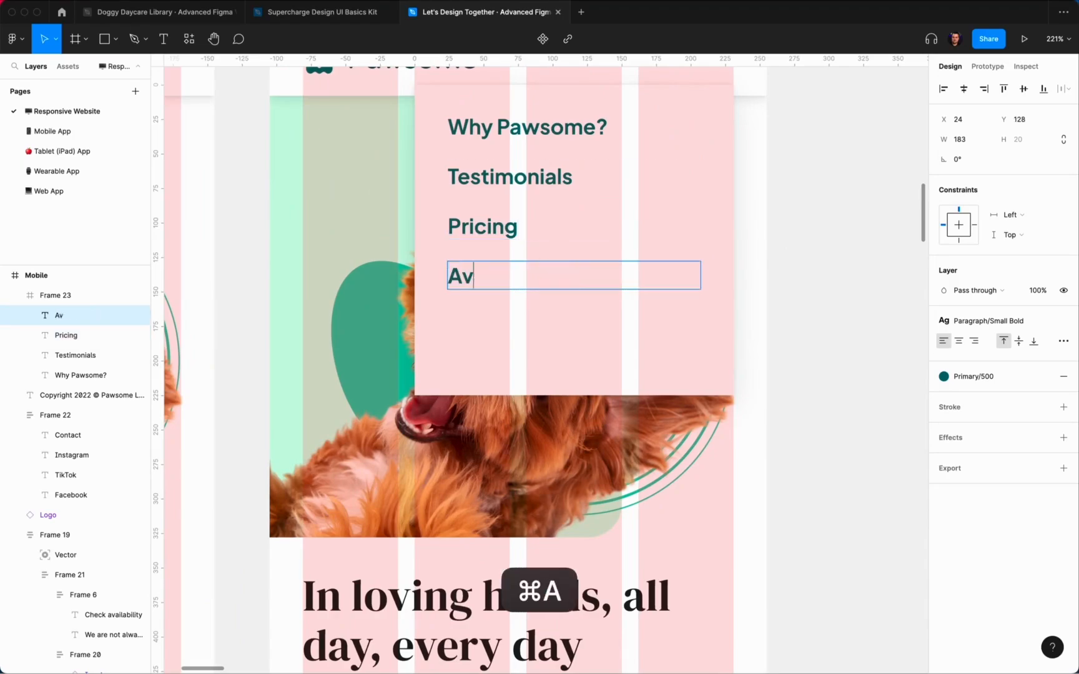
pyautogui.write('Availability')
pyautogui.scroll(-5, 554, 274)
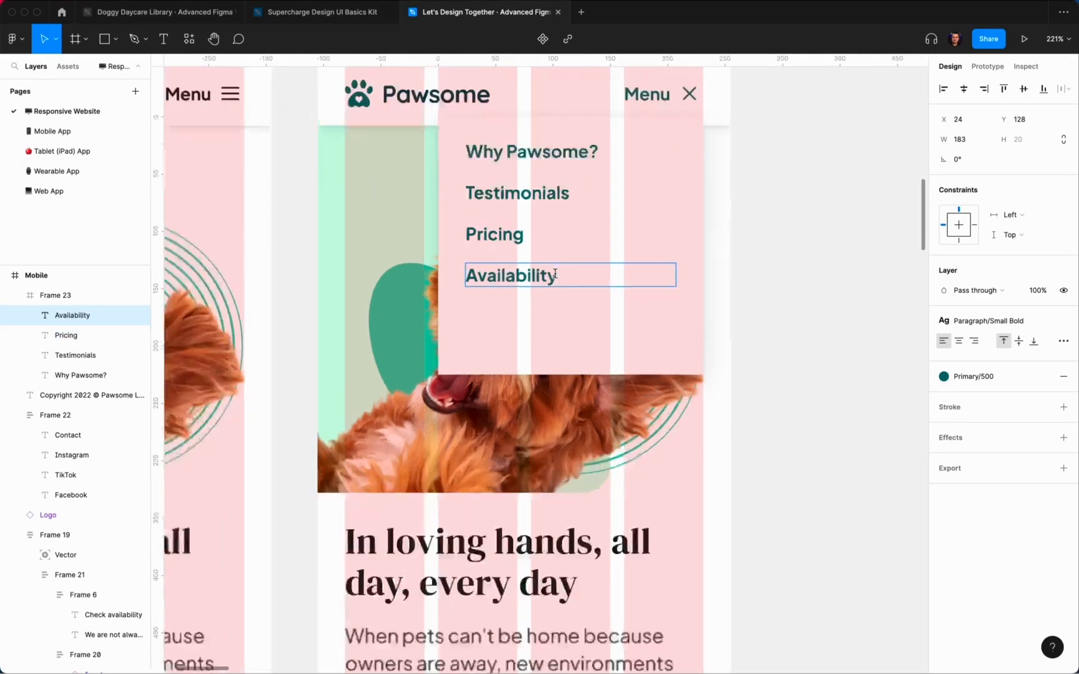
pyautogui.click(798, 298)
# Step: Apply auto layout to the dropdown panel and hide layout grids with Ctrl+G
pyautogui.scroll(4, 616, 282)
pyautogui.click(474, 267)
pyautogui.scroll(1, 474, 268)
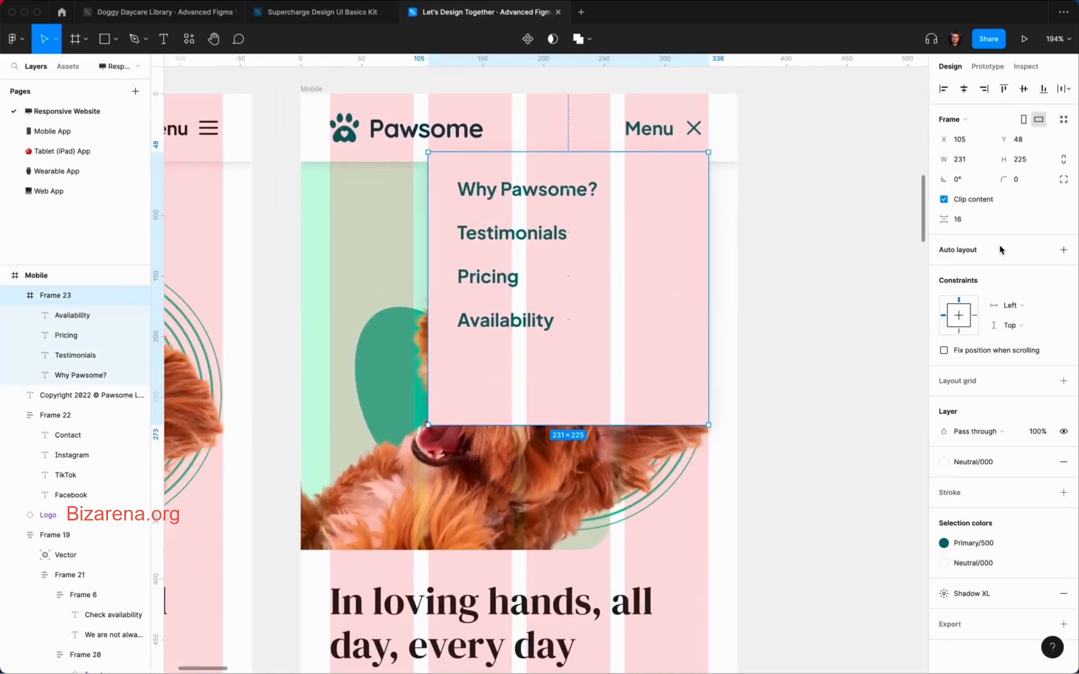
pyautogui.click(1063, 249)
pyautogui.click(758, 306)
pyautogui.scroll(-4, 860, 304)
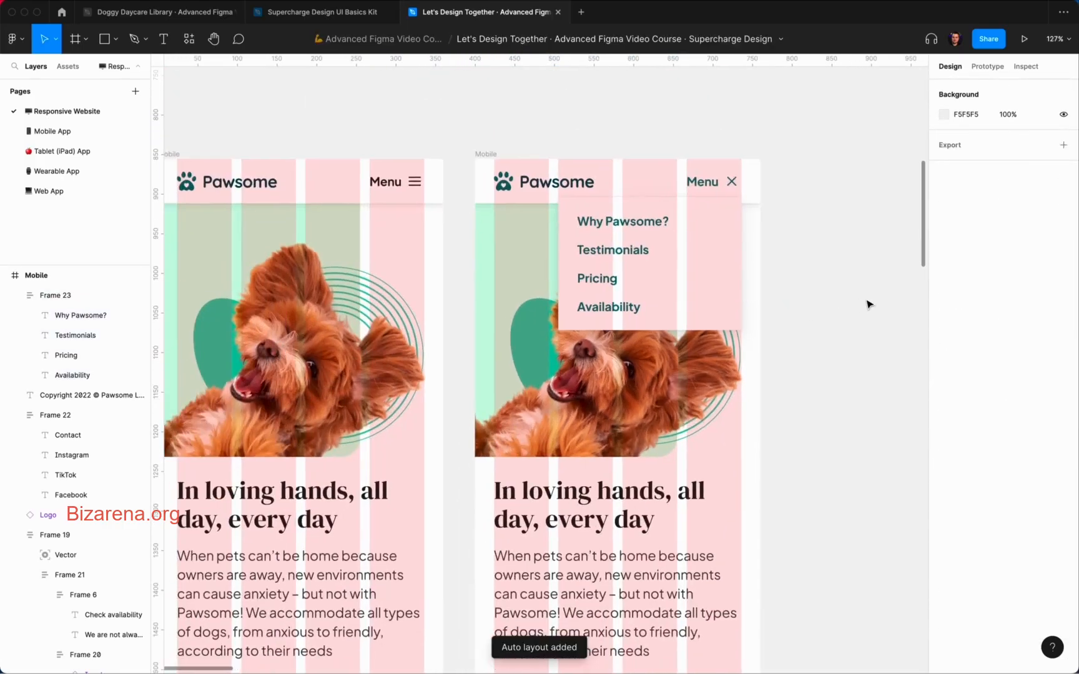
pyautogui.hotkey('ctrl', 'g')
pyautogui.scroll(-5, 867, 304)
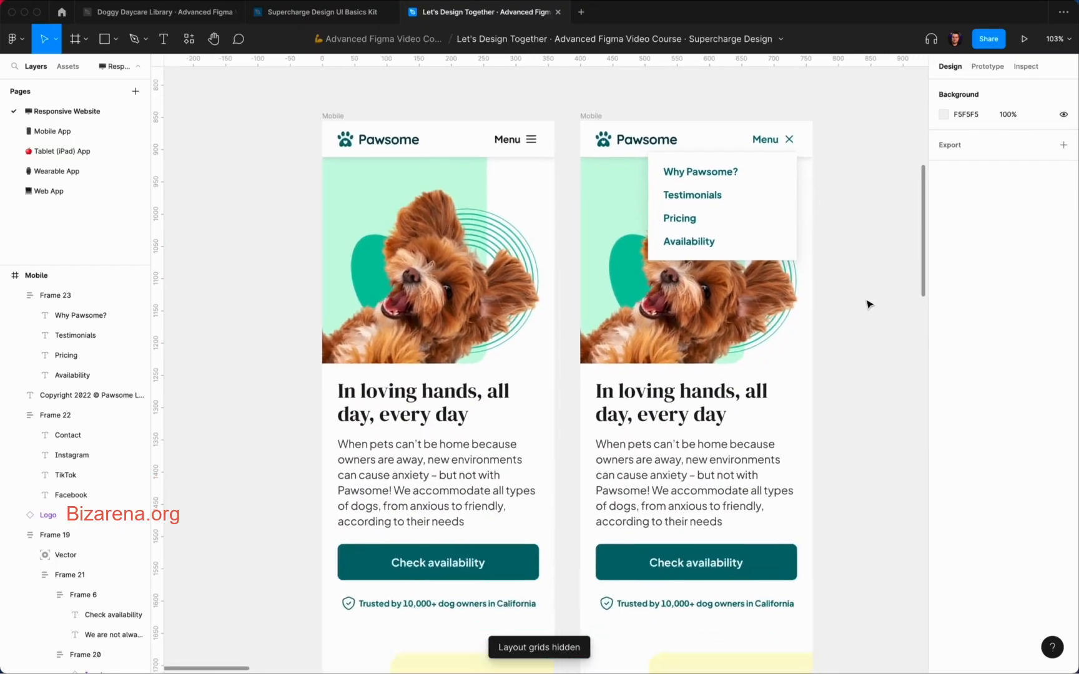
# Step: Rename the mobile frames to 'Home – Default' and 'Home – Menu Open'
pyautogui.scroll(-5, 866, 304)
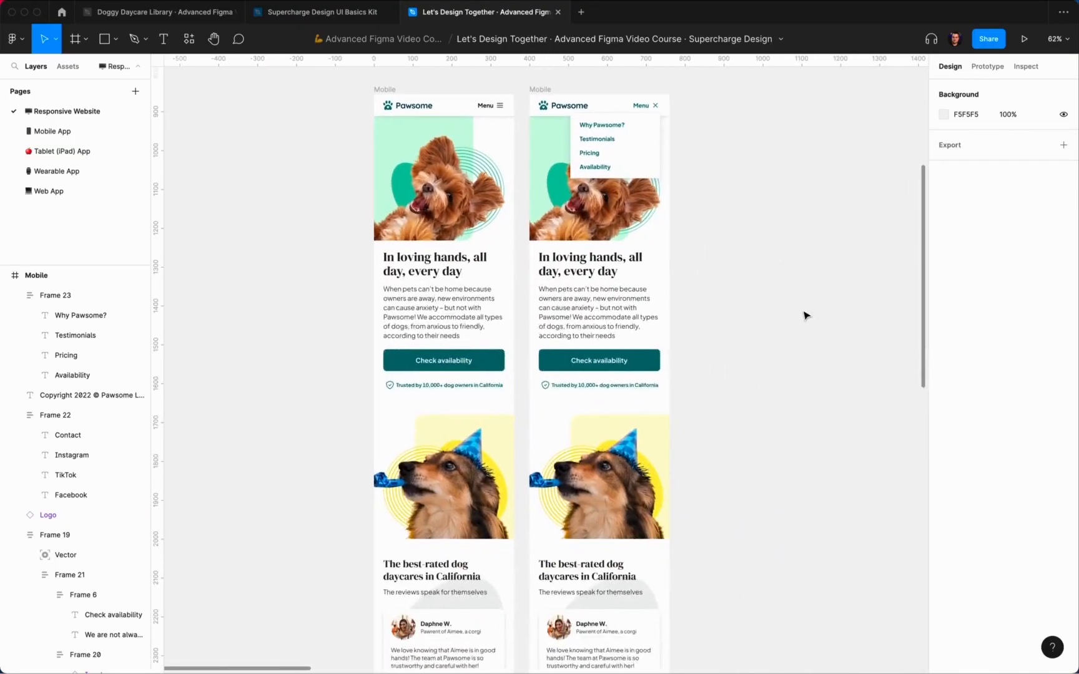
pyautogui.scroll(-10, 804, 313)
pyautogui.scroll(-2, 804, 314)
pyautogui.scroll(-5, 804, 313)
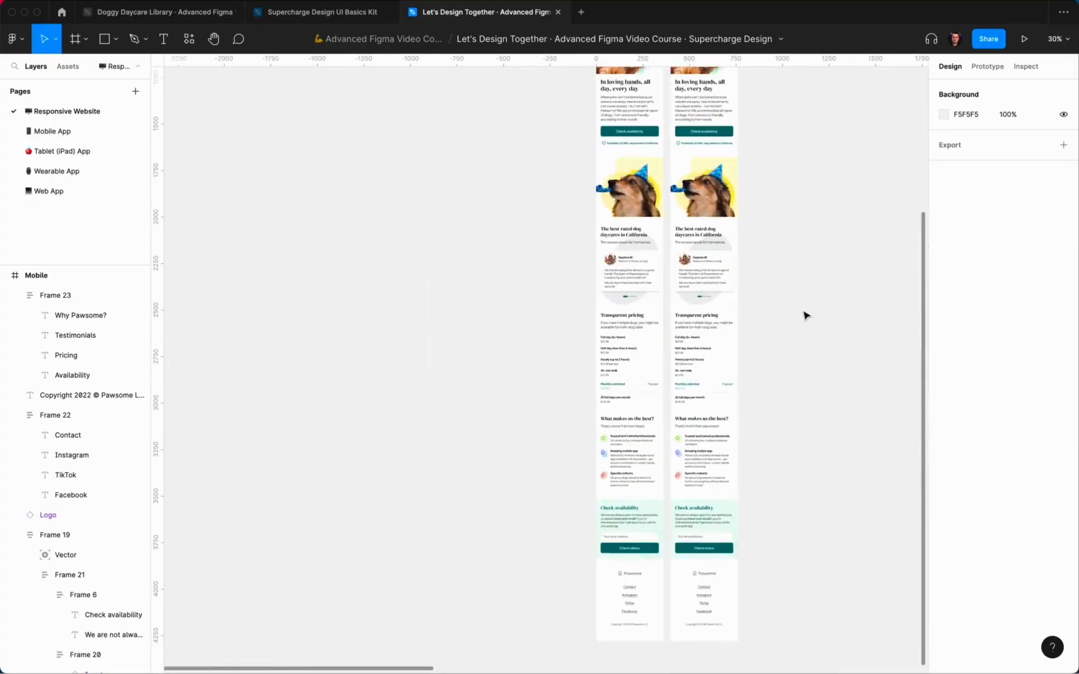
pyautogui.scroll(8, 804, 313)
pyautogui.click(544, 170)
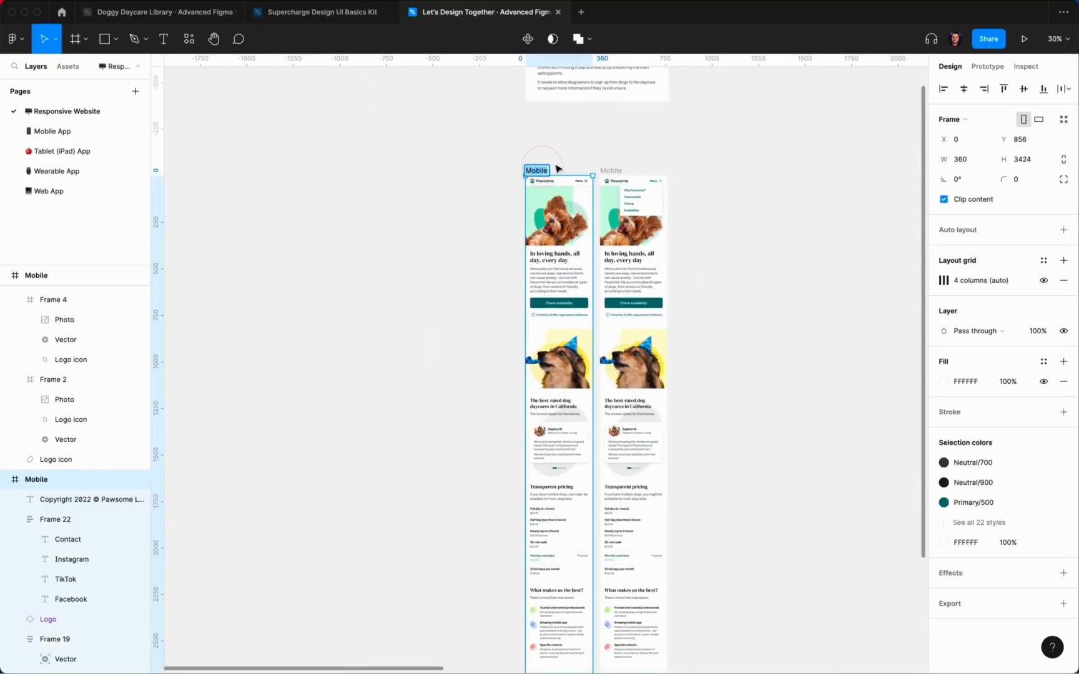
pyautogui.scroll(4, 556, 169)
pyautogui.write('– Default')
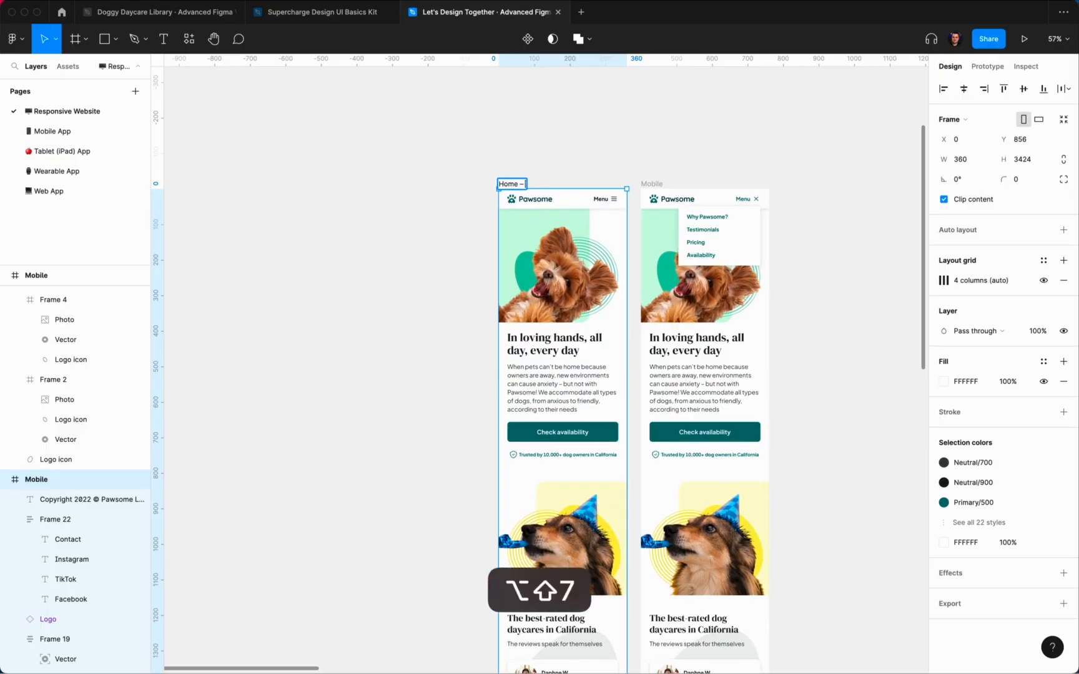
pyautogui.click(676, 137)
pyautogui.doubleClick(653, 184)
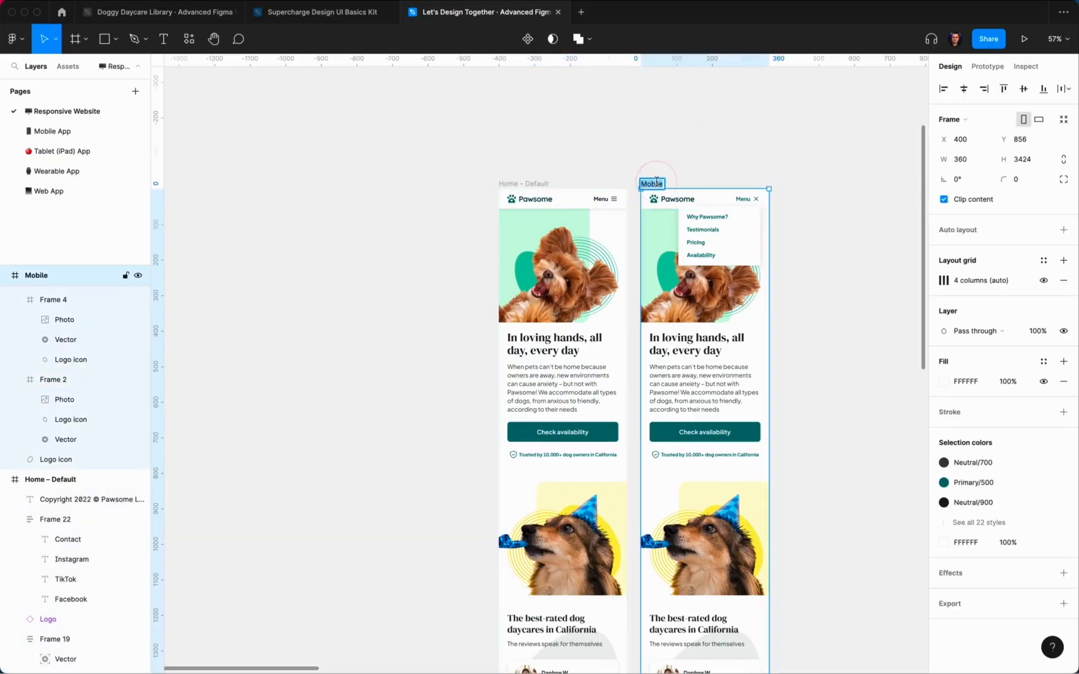
pyautogui.write('Home – Menu Open')
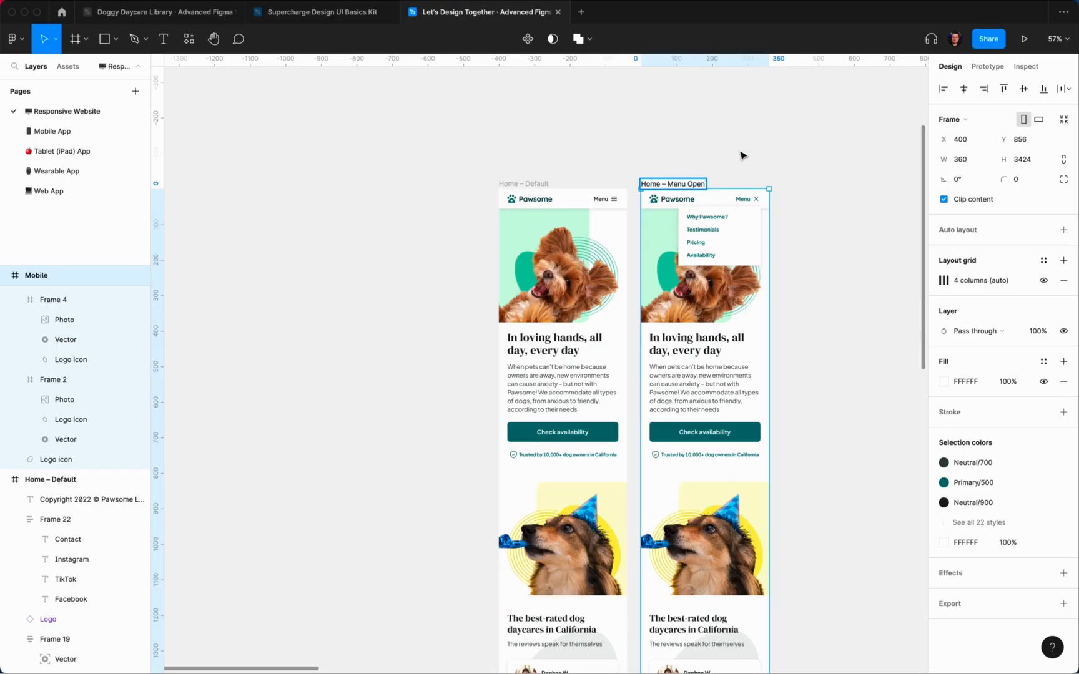
pyautogui.click(743, 155)
# Step: Set the Home – Menu Open frame's height to 800
pyautogui.scroll(-5, 742, 156)
pyautogui.scroll(-3, 743, 155)
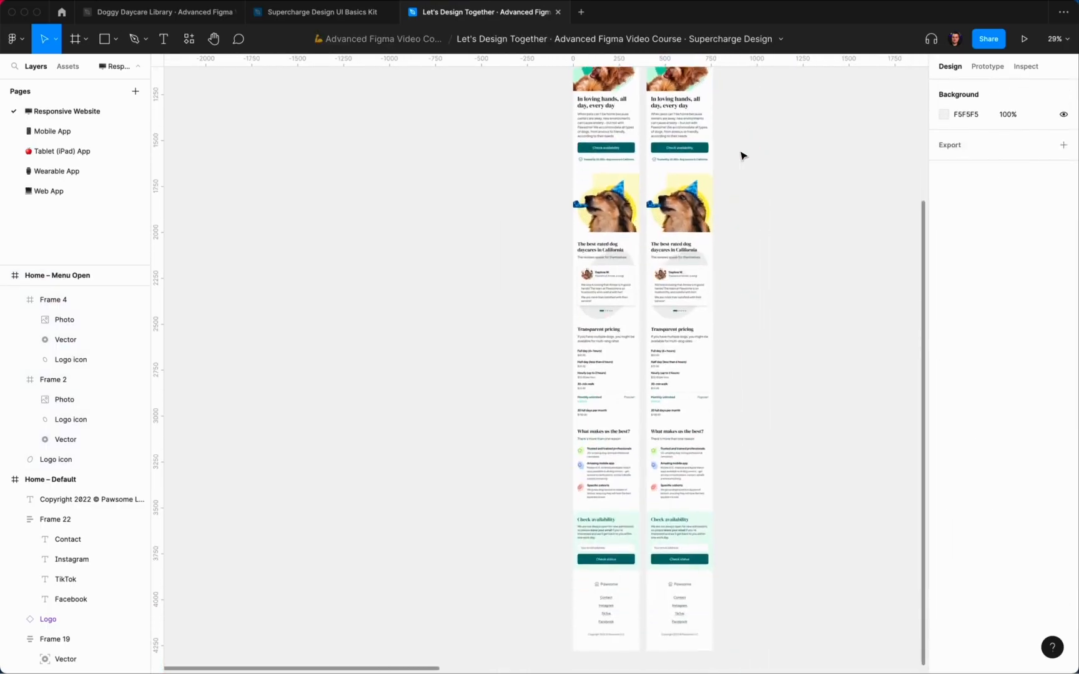
pyautogui.scroll(4, 743, 155)
pyautogui.click(651, 251)
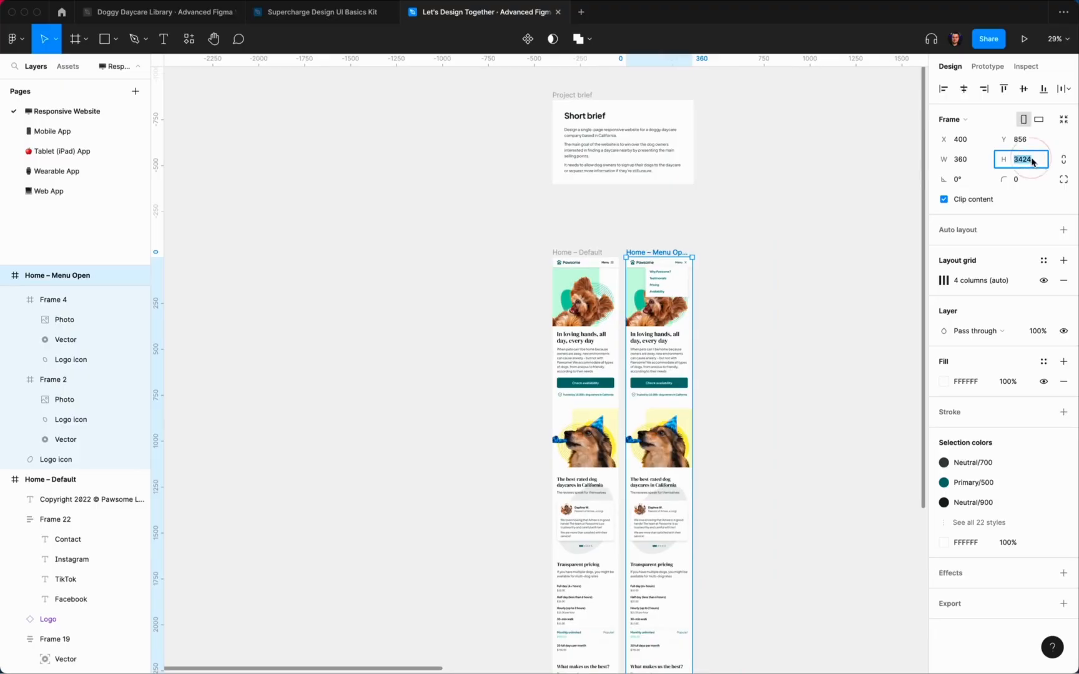
pyautogui.write('800')
pyautogui.press('Return')
pyautogui.click(800, 260)
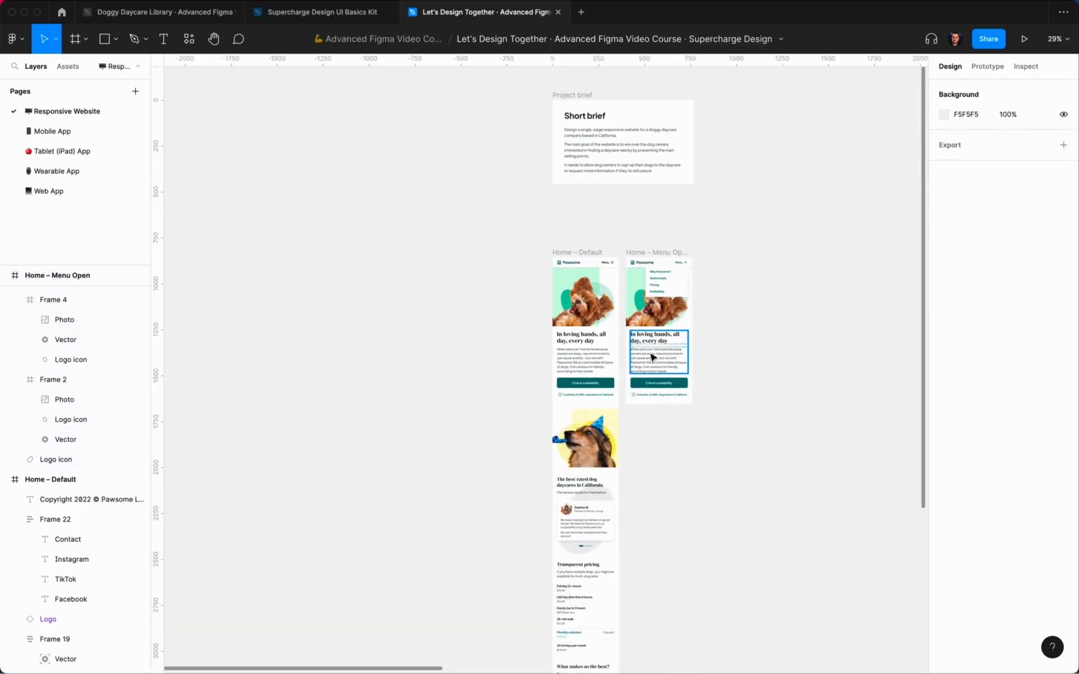
pyautogui.scroll(5, 663, 349)
pyautogui.click(817, 273)
pyautogui.scroll(3, 732, 289)
pyautogui.scroll(-3, 733, 289)
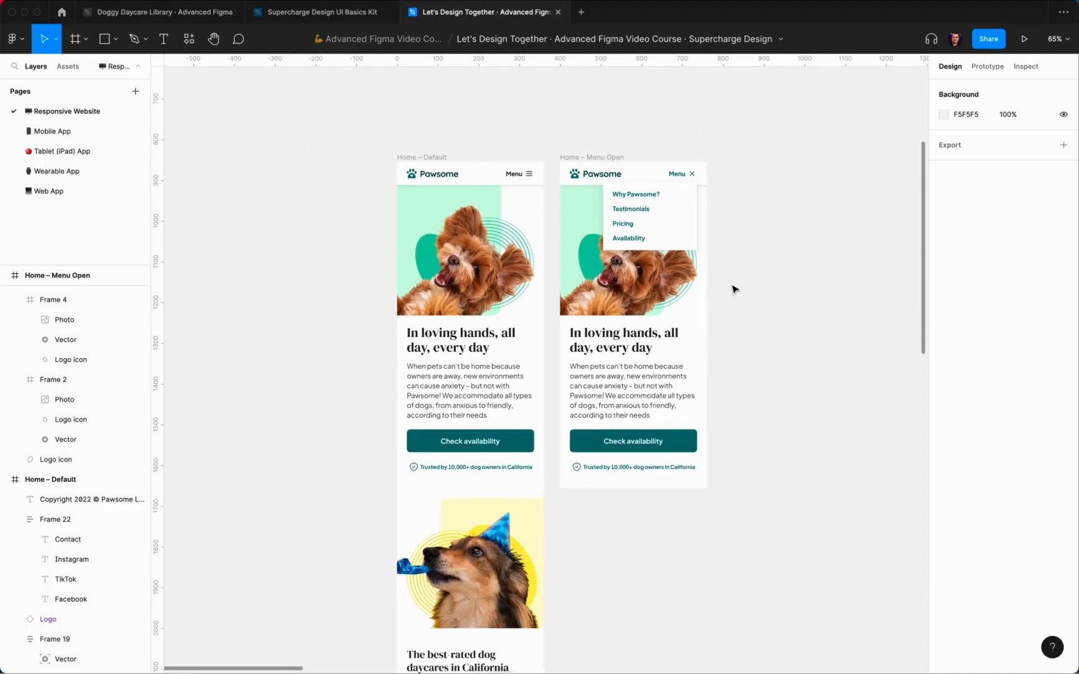
# Step: Draw an overlay frame in Home – Menu Open, snapped top-left and stretched to the bottom
pyautogui.moveTo(569, 201)
pyautogui.mouseDown()
pyautogui.moveTo(648, 366)
pyautogui.moveTo(688, 408)
pyautogui.mouseUp()
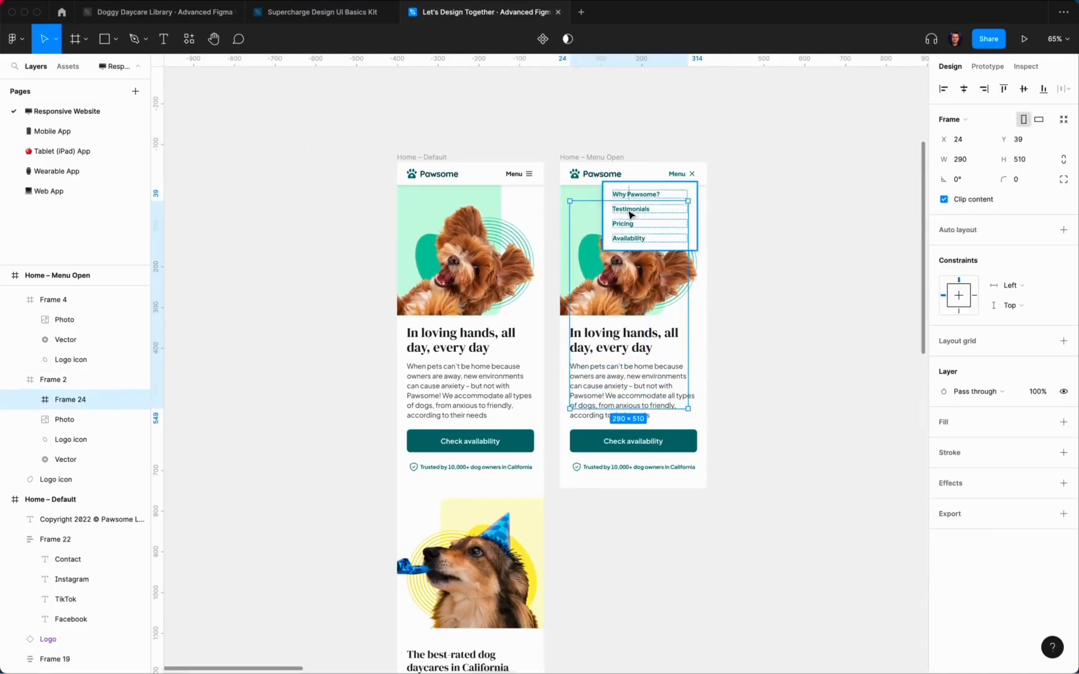
pyautogui.moveTo(588, 217); pyautogui.dragTo(586, 208)
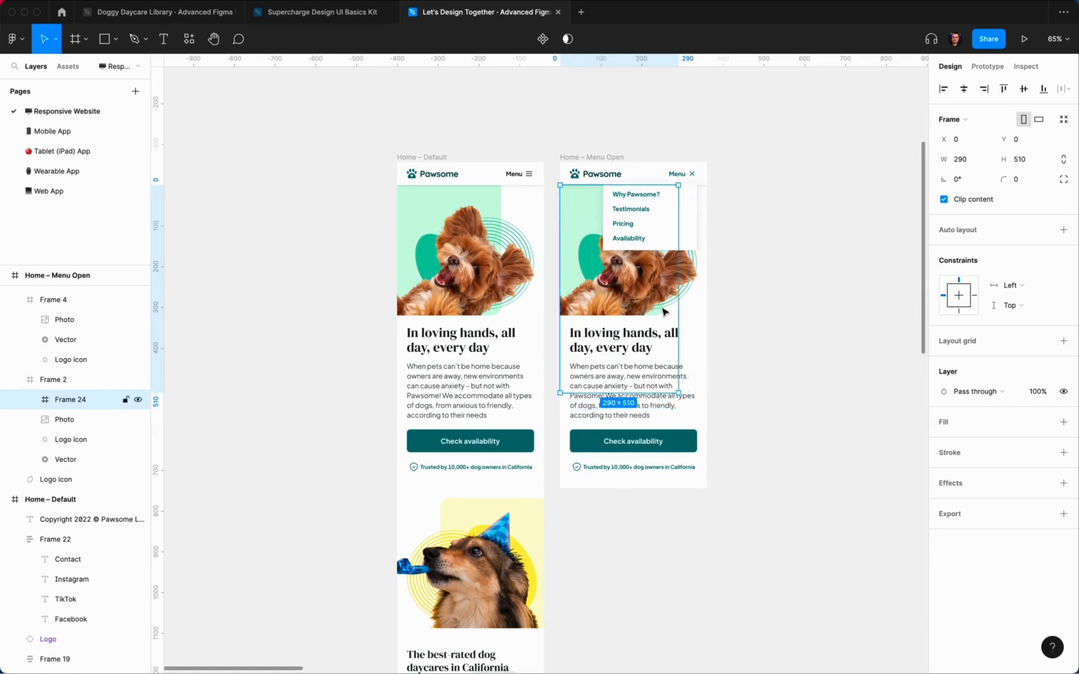
pyautogui.scroll(5, 720, 265)
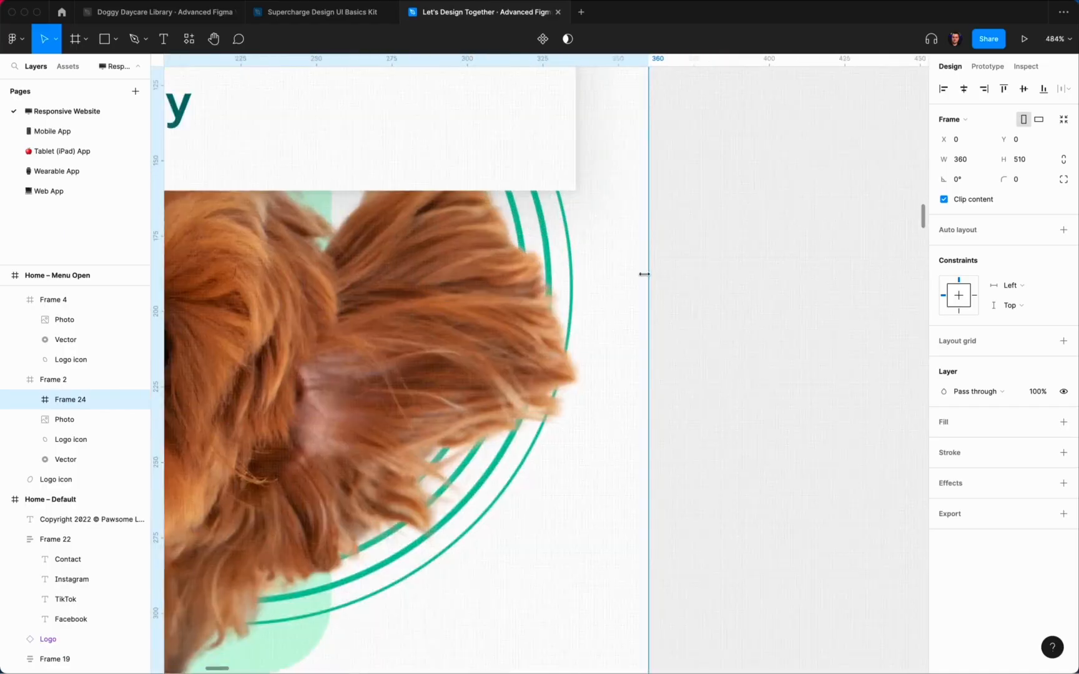
pyautogui.scroll(-6, 649, 268)
pyautogui.moveTo(518, 504); pyautogui.dragTo(523, 598)
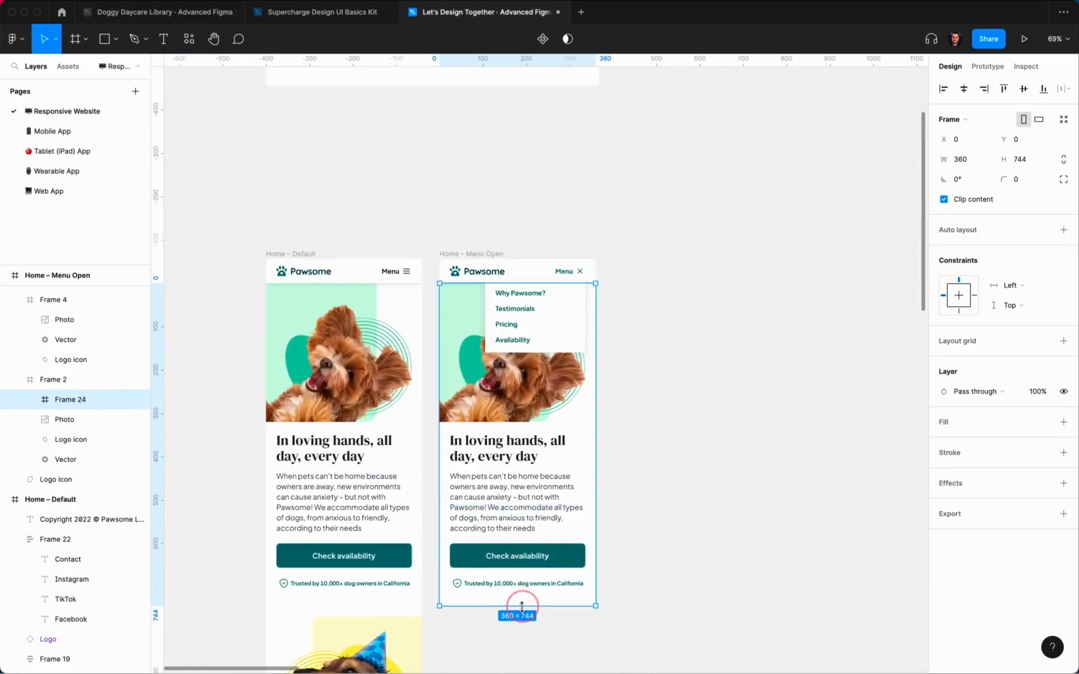
pyautogui.scroll(10, 522, 606)
pyautogui.scroll(5, 529, 605)
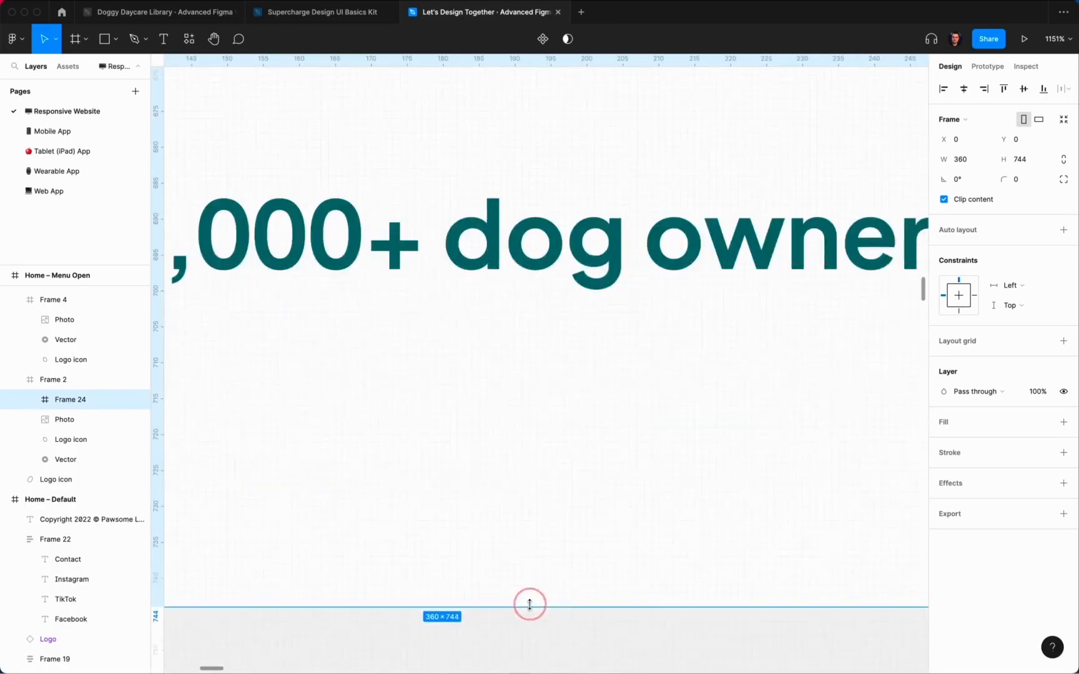
pyautogui.click(1043, 423)
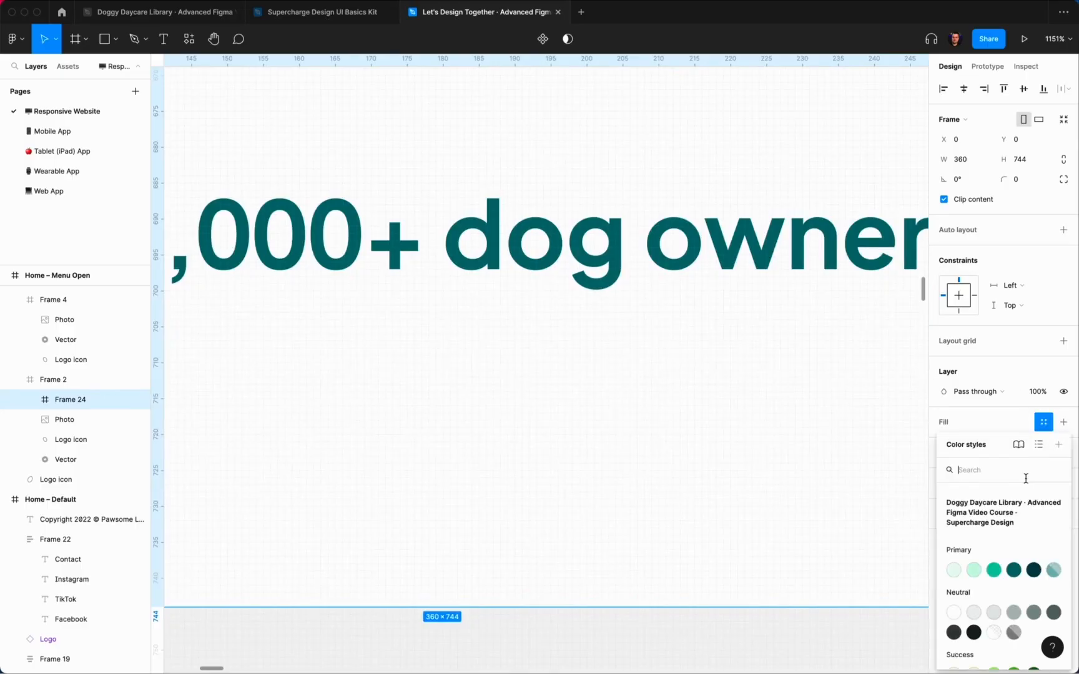
pyautogui.click(1053, 570)
pyautogui.scroll(-10, 699, 412)
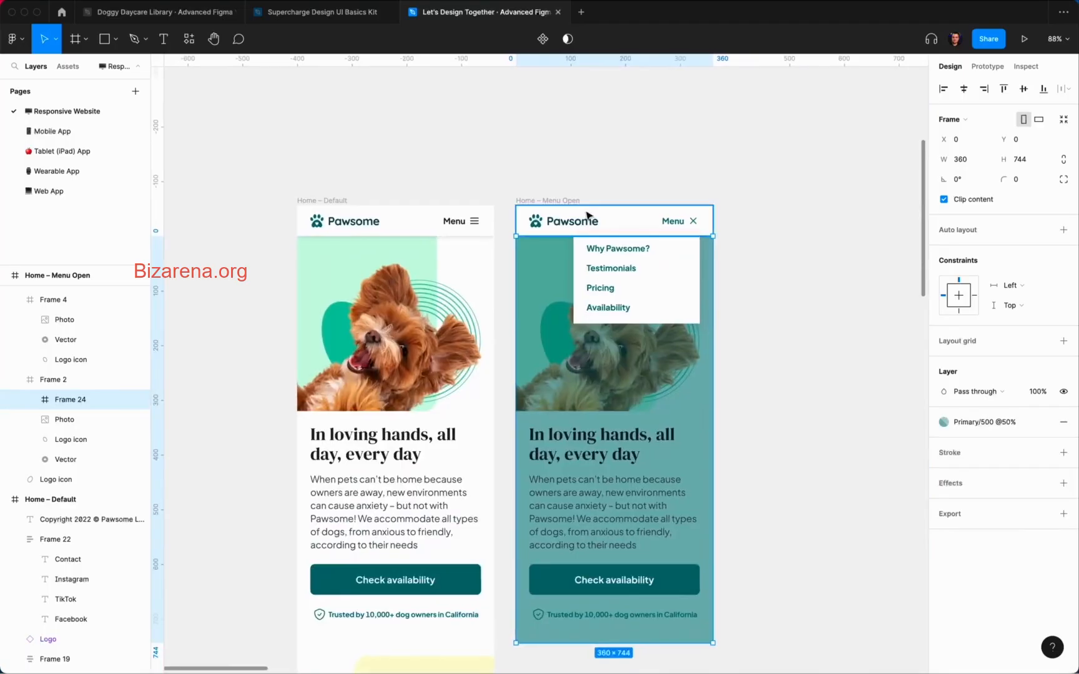
pyautogui.scroll(5, 587, 216)
pyautogui.scroll(-8, 554, 282)
pyautogui.click(976, 416)
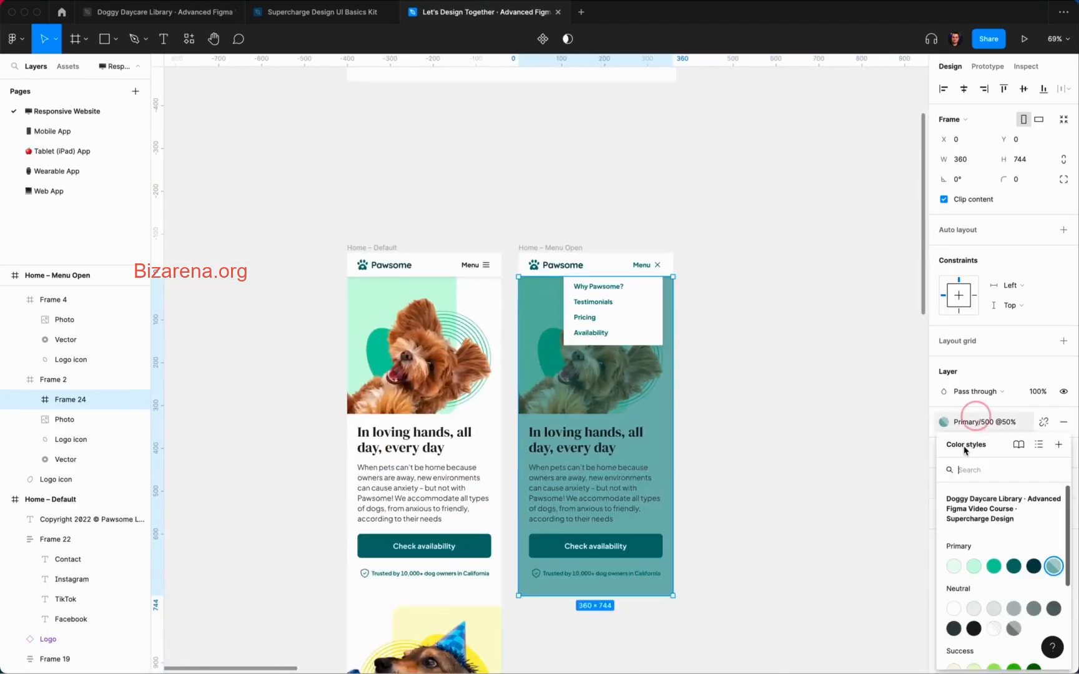
pyautogui.click(1014, 621)
pyautogui.click(833, 445)
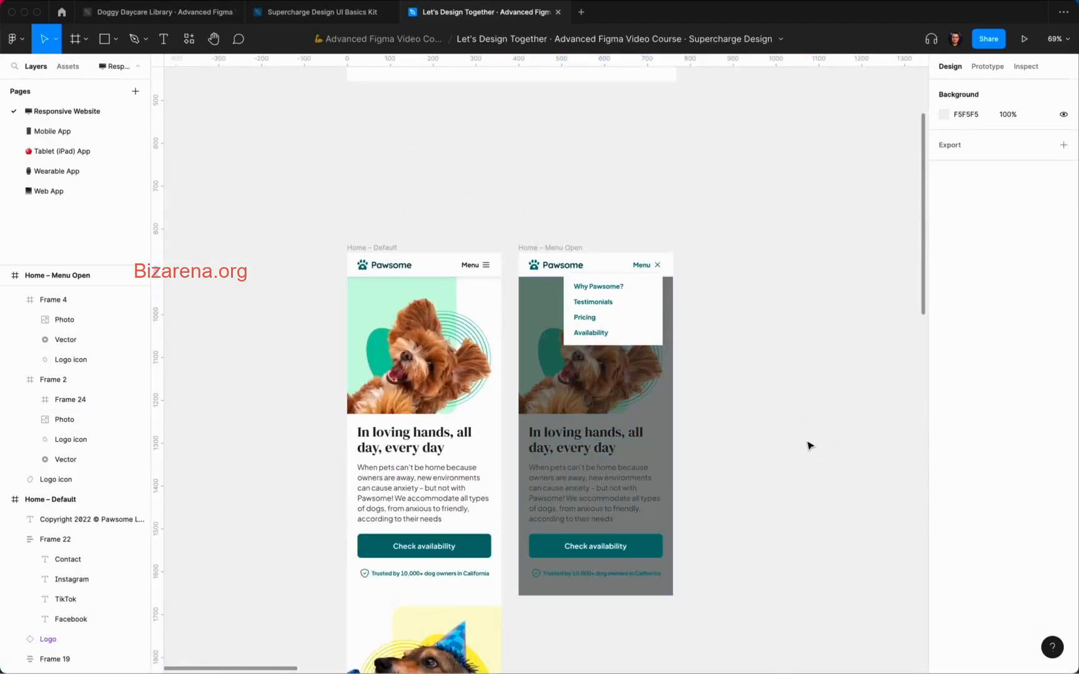
# Step: Reorder layers so dropdown Frame 23 sits above overlay Frame 24, viewed at 100%
pyautogui.hscroll(-1, 810, 446)
pyautogui.keyDown('super'); pyautogui.click(660, 395); pyautogui.keyUp('super')
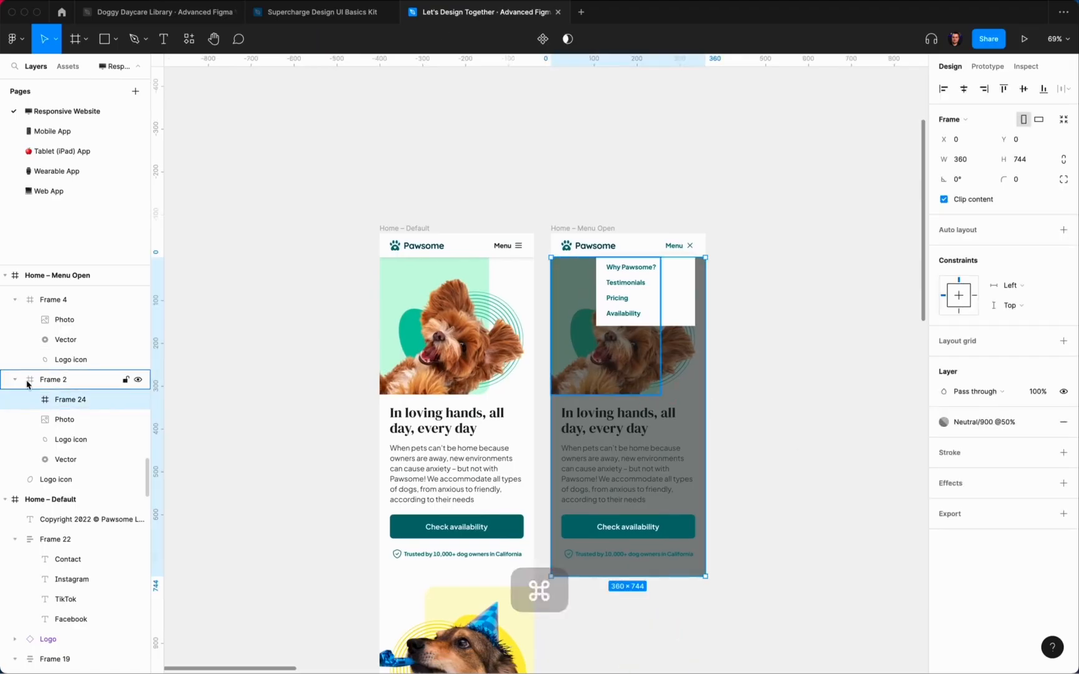
pyautogui.moveTo(45, 399); pyautogui.dragTo(23, 461)
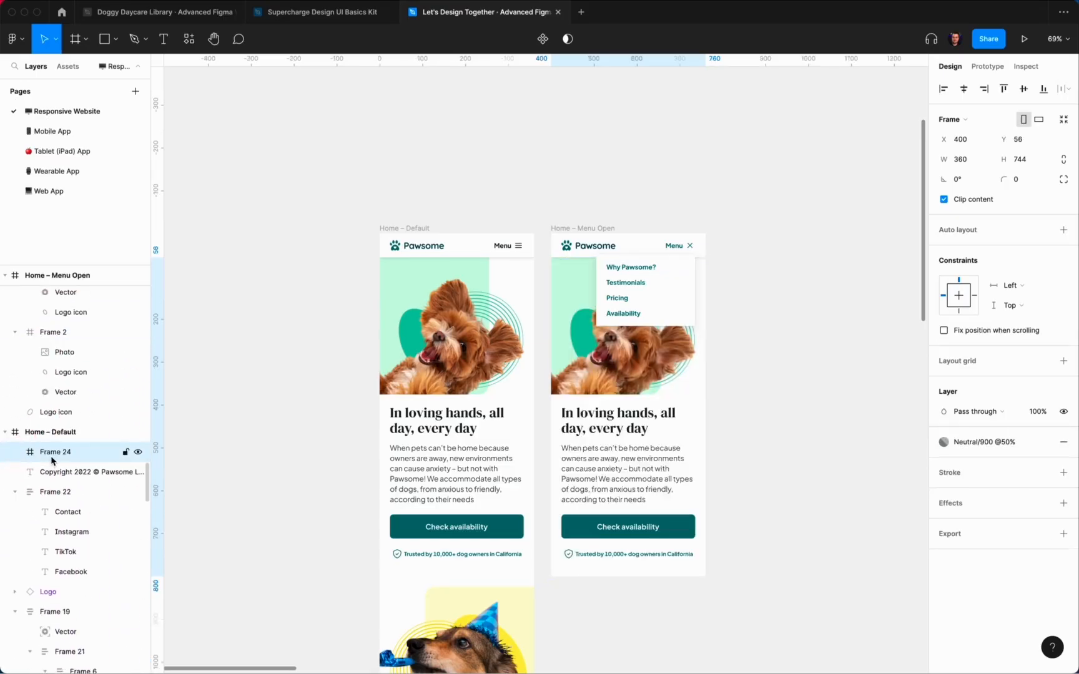
pyautogui.press('super+z')
pyautogui.scroll(1, 59, 376)
pyautogui.moveTo(55, 394); pyautogui.dragTo(68, 369)
pyautogui.click(67, 399)
pyautogui.click(882, 309)
pyautogui.press('super+0')
pyautogui.hscroll(-1, 781, 314)
pyautogui.scroll(-1, 781, 314)
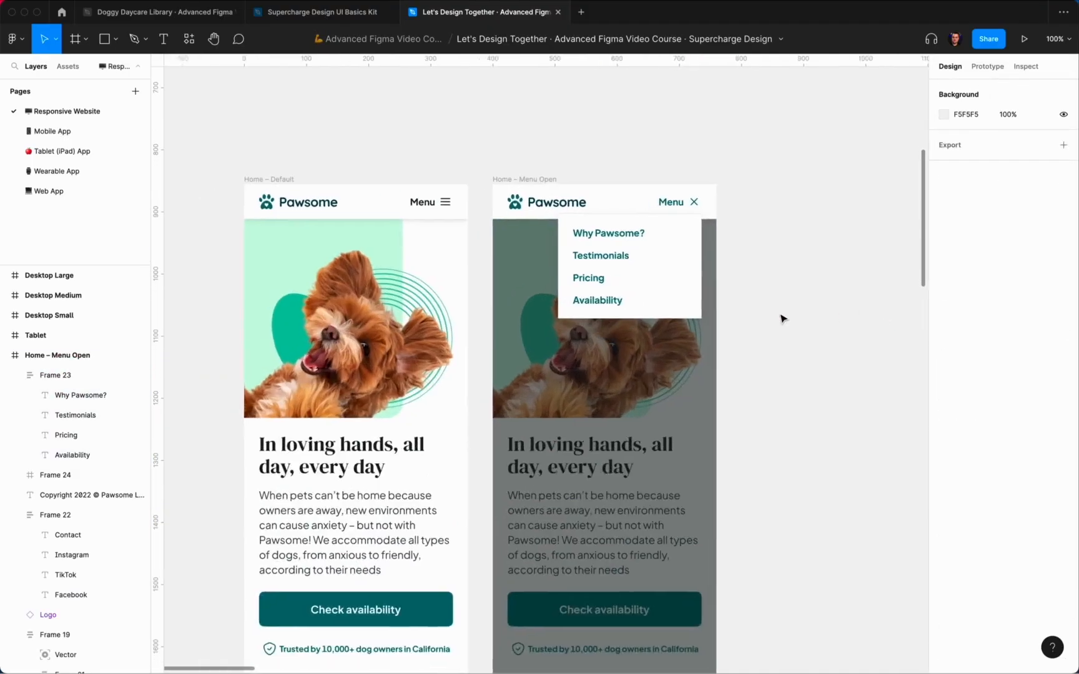
pyautogui.scroll(-2, 795, 311)
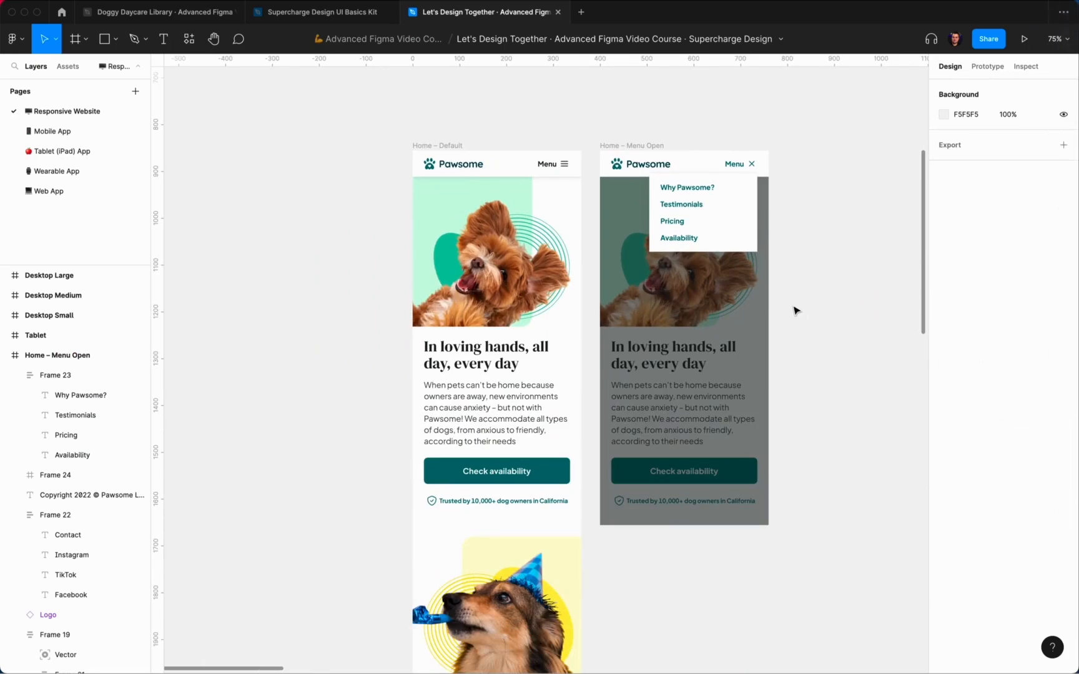
pyautogui.scroll(-4, 798, 306)
# Step: Duplicate the long Home – Default frame to make a third screen
pyautogui.scroll(-5, 796, 300)
pyautogui.hscroll(1, 774, 281)
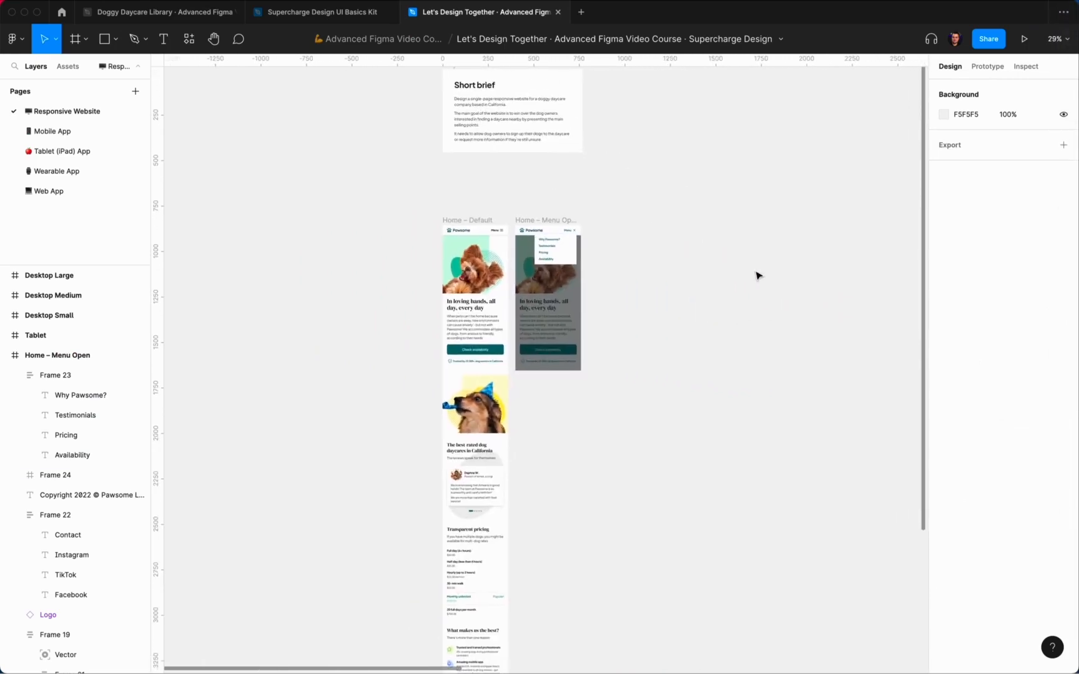
pyautogui.scroll(-10, 610, 226)
pyautogui.scroll(1, 609, 225)
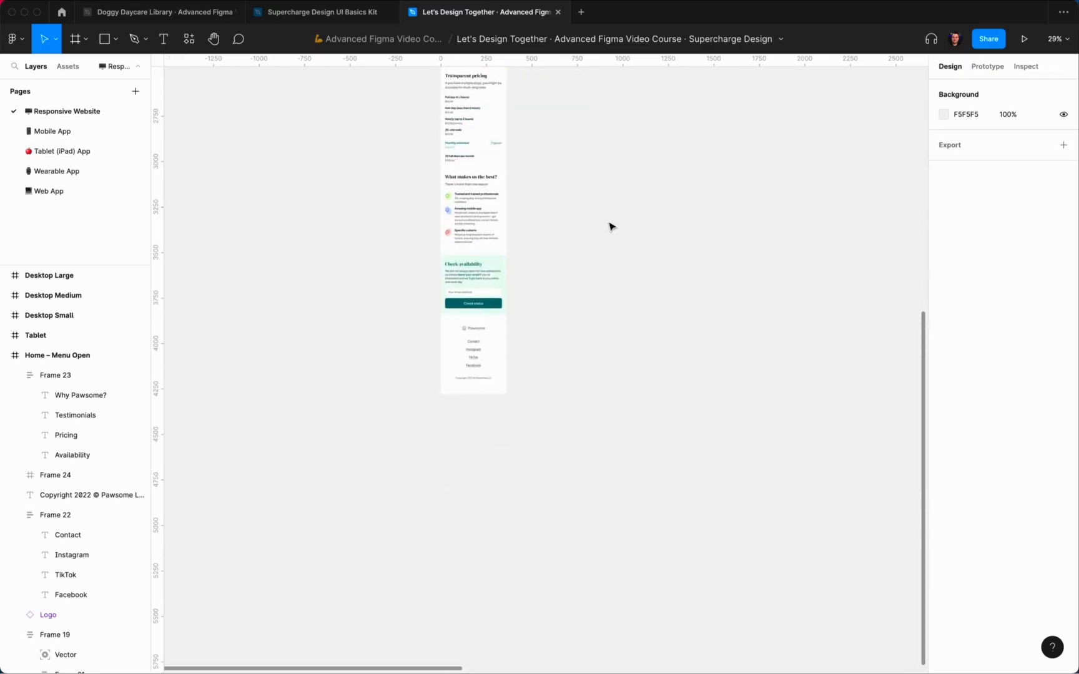
pyautogui.scroll(-4, 610, 228)
pyautogui.scroll(1, 609, 227)
pyautogui.click(530, 149)
pyautogui.press('super+d')
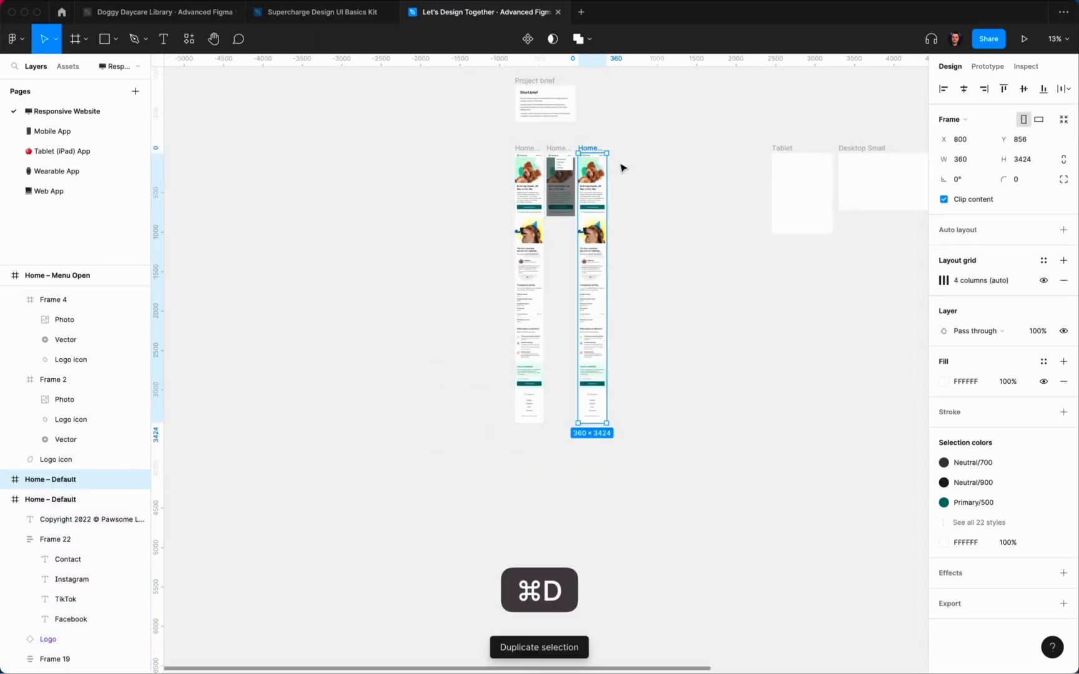
pyautogui.scroll(4, 601, 186)
pyautogui.click(666, 241)
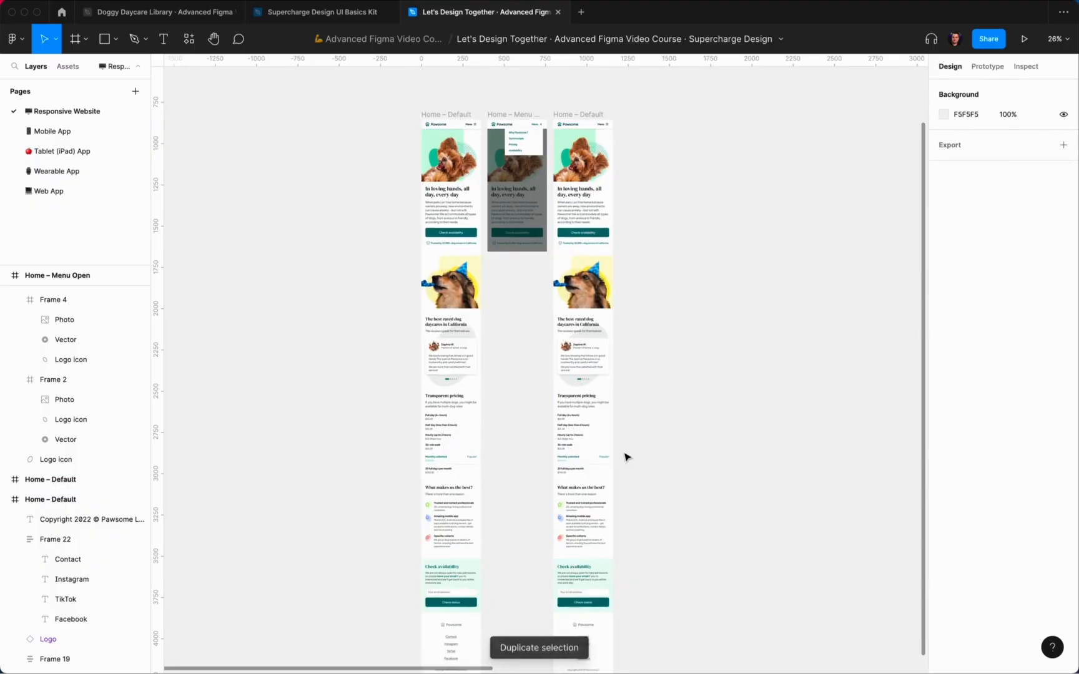
# Step: Delete the copy's upper sections and group the remaining lower sections, aligned to the frame top
pyautogui.hscroll(-2, 627, 457)
pyautogui.scroll(1, 627, 458)
pyautogui.moveTo(663, 497); pyautogui.dragTo(579, 139)
pyautogui.press('BackSpace')
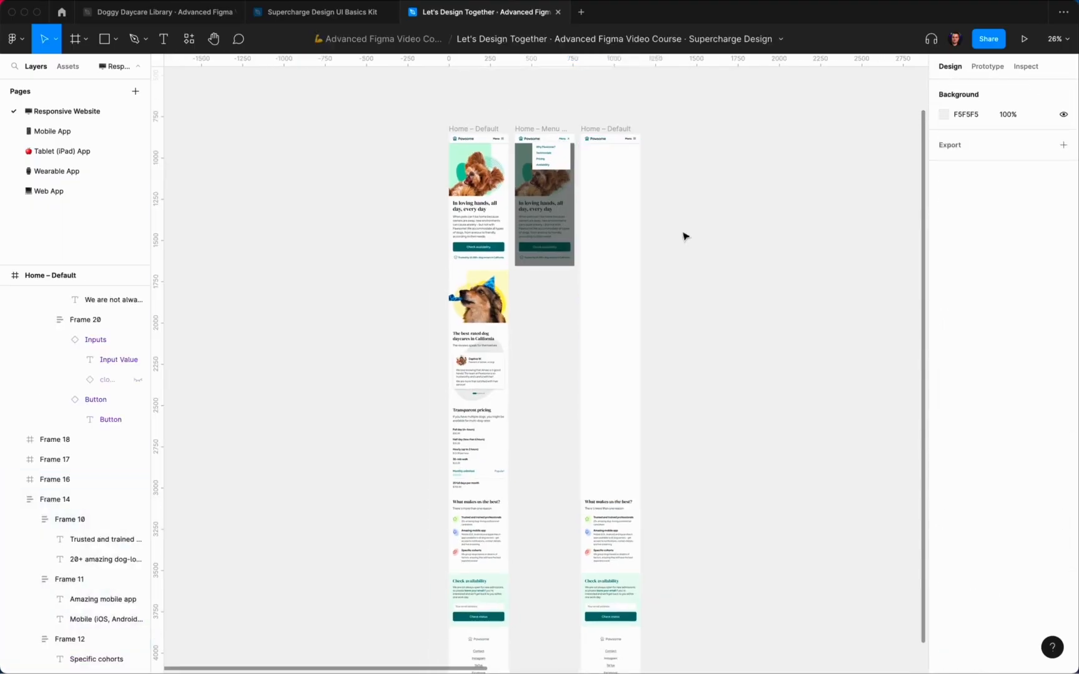
pyautogui.scroll(-5, 714, 464)
pyautogui.moveTo(700, 507); pyautogui.dragTo(598, 365)
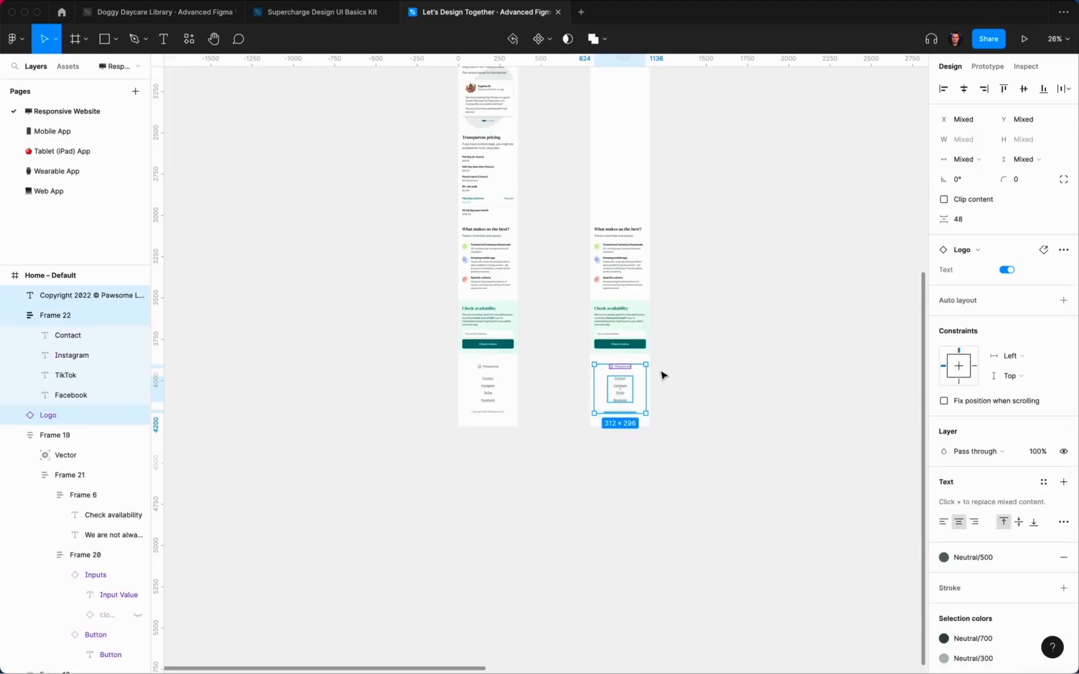
pyautogui.moveTo(683, 465); pyautogui.dragTo(579, 219)
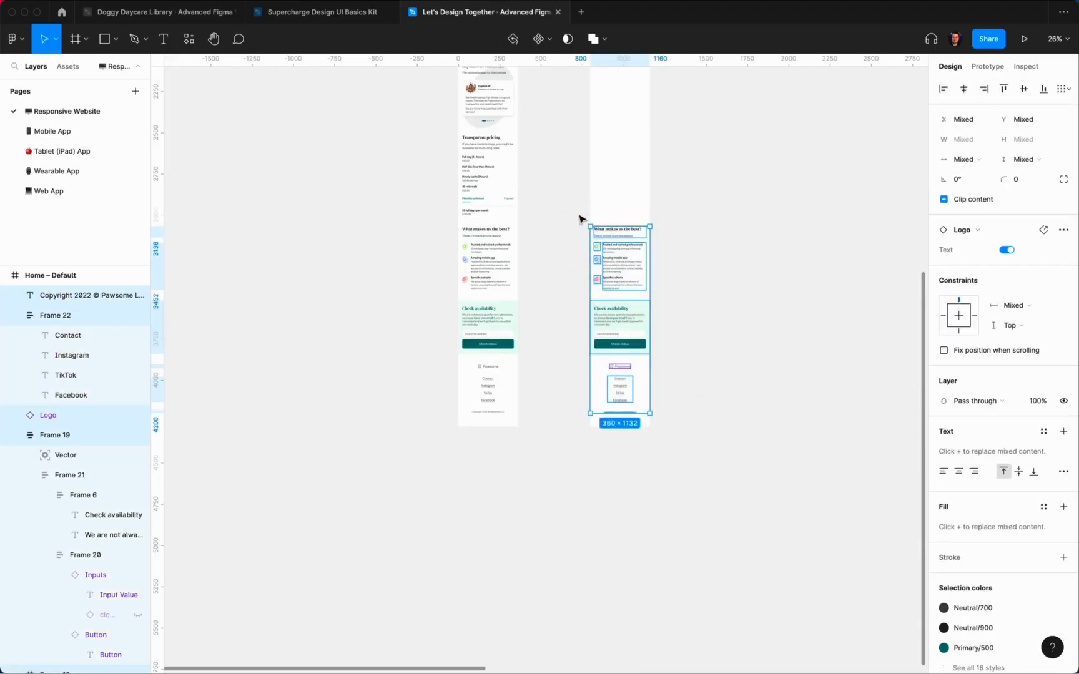
pyautogui.press('super+g')
pyautogui.click(1003, 89)
# Step: Send the group behind the header, nudge it so Check availability sits beneath, and ungroup it
pyautogui.scroll(5, 604, 251)
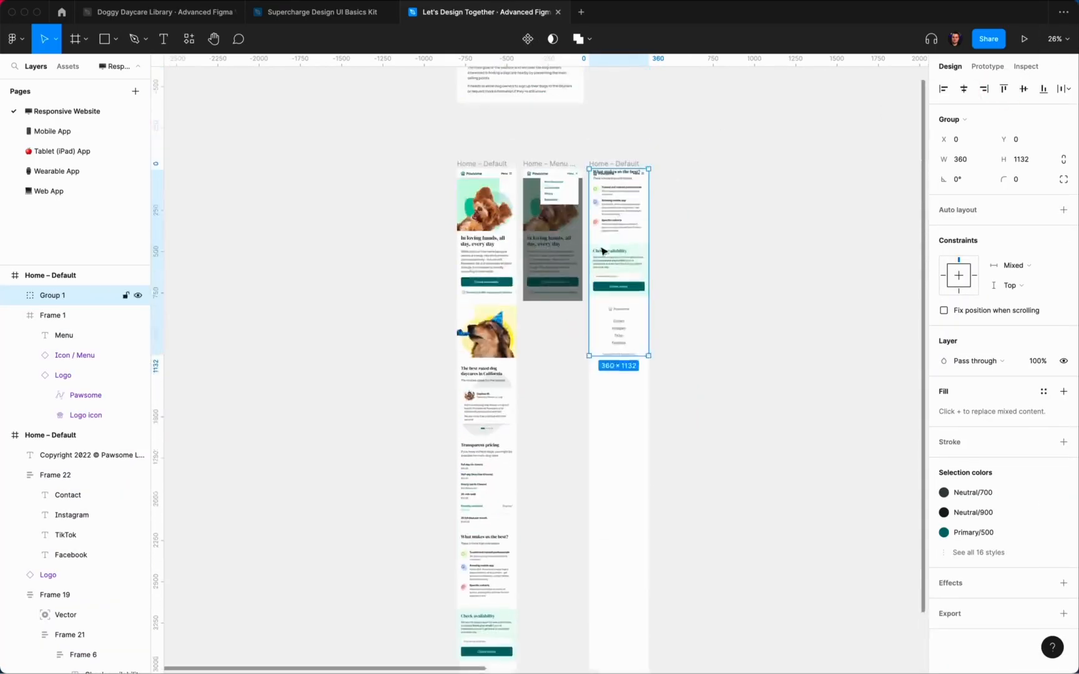
pyautogui.scroll(5, 603, 252)
pyautogui.rightClick(624, 353)
pyautogui.click(659, 453)
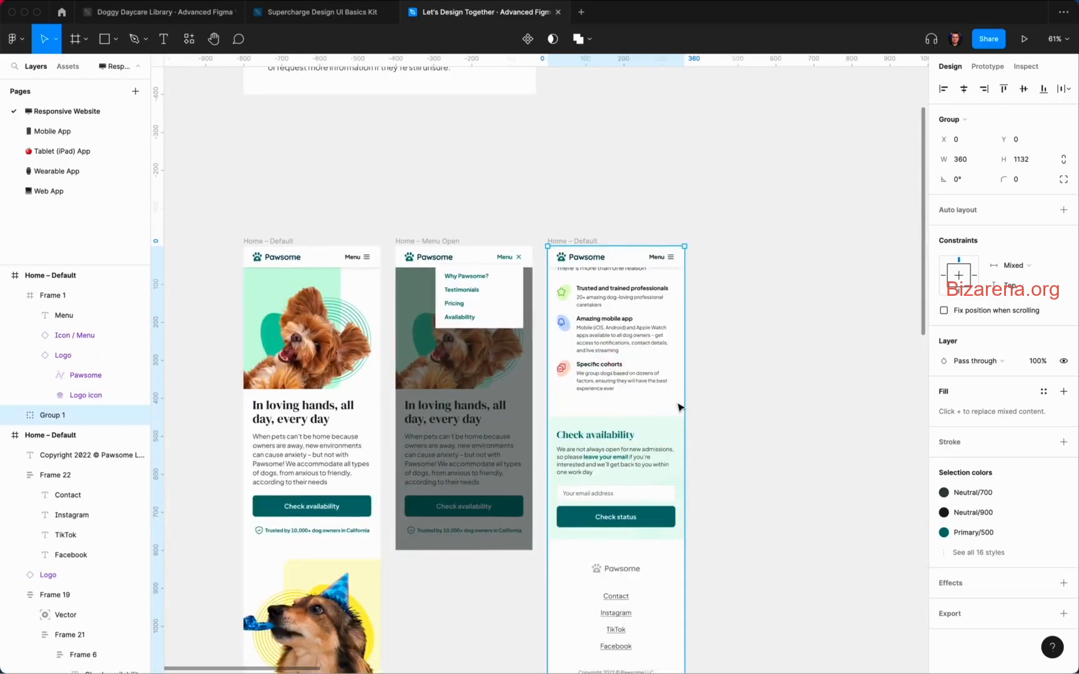
pyautogui.hotkey('shift', 'Up')
pyautogui.hotkey('shift', 'Up')
pyautogui.hotkey('shift', 'Up')
pyautogui.hotkey('shift', 'Up')
pyautogui.hotkey('shift', 'Up')
pyautogui.hotkey('shift', 'Up')
pyautogui.hotkey('shift', 'Up')
pyautogui.hotkey('shift', 'Up')
pyautogui.hotkey('shift', 'Up')
pyautogui.hotkey('shift', 'Up')
pyautogui.hotkey('shift', 'Up')
pyautogui.hotkey('shift', 'Up')
pyautogui.hotkey('shift', 'Up')
pyautogui.hotkey('shift', 'Up')
pyautogui.hotkey('shift', 'Up')
pyautogui.hotkey('shift', 'Up')
pyautogui.hotkey('shift', 'Up')
pyautogui.hotkey('shift', 'Up')
pyautogui.hotkey('shift', 'Up')
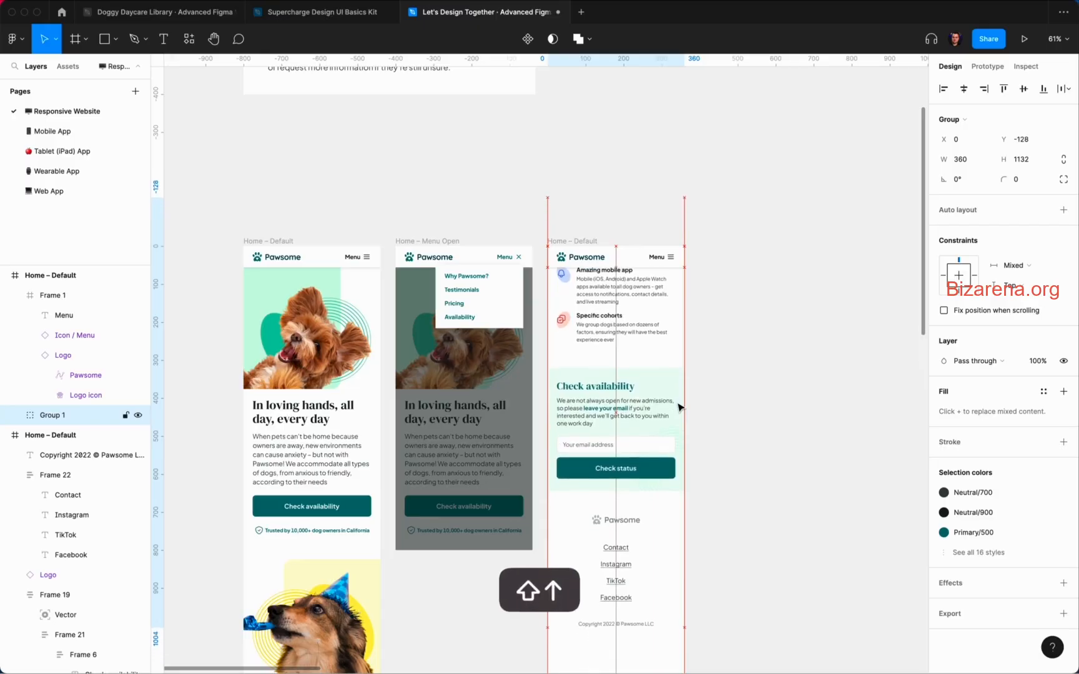
pyautogui.hotkey('shift', 'Up')
pyautogui.hotkey('shift', 'Up')
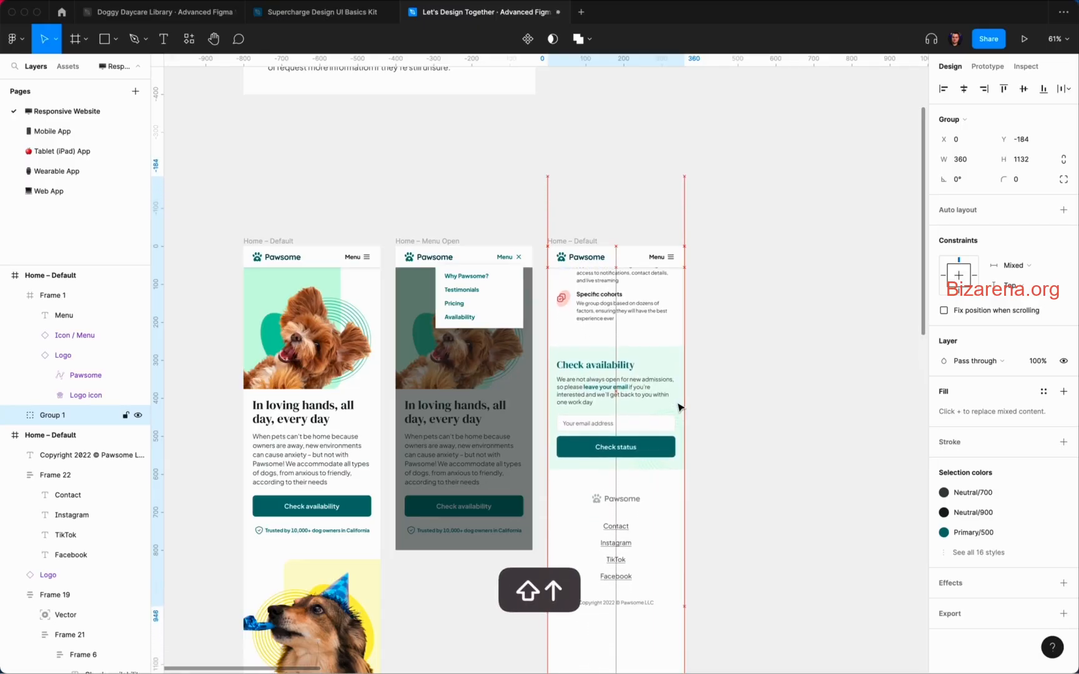
pyautogui.hotkey('shift', 'Down')
pyautogui.hotkey('shift', 'Down')
pyautogui.hotkey('shift', 'Down')
pyautogui.hotkey('shift', 'Down')
pyautogui.press('shift+super+g')
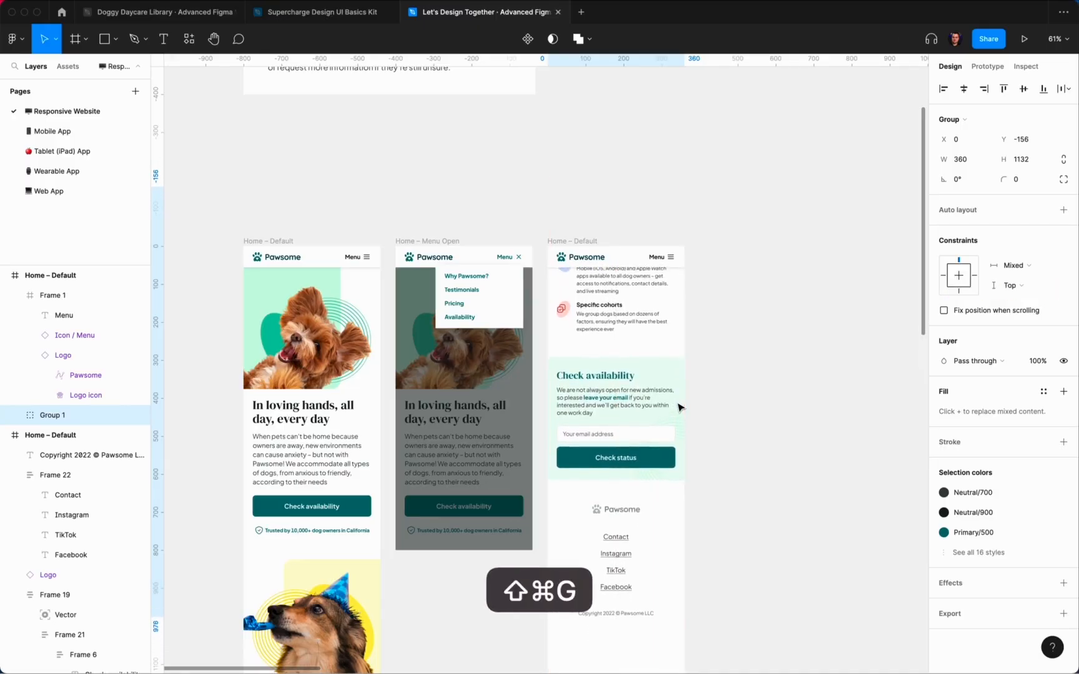
pyautogui.click(773, 391)
# Step: Shorten the third Home – Default frame to a 360×800 phone-screen height
pyautogui.scroll(-5, 773, 390)
pyautogui.click(729, 335)
pyautogui.scroll(-3, 729, 336)
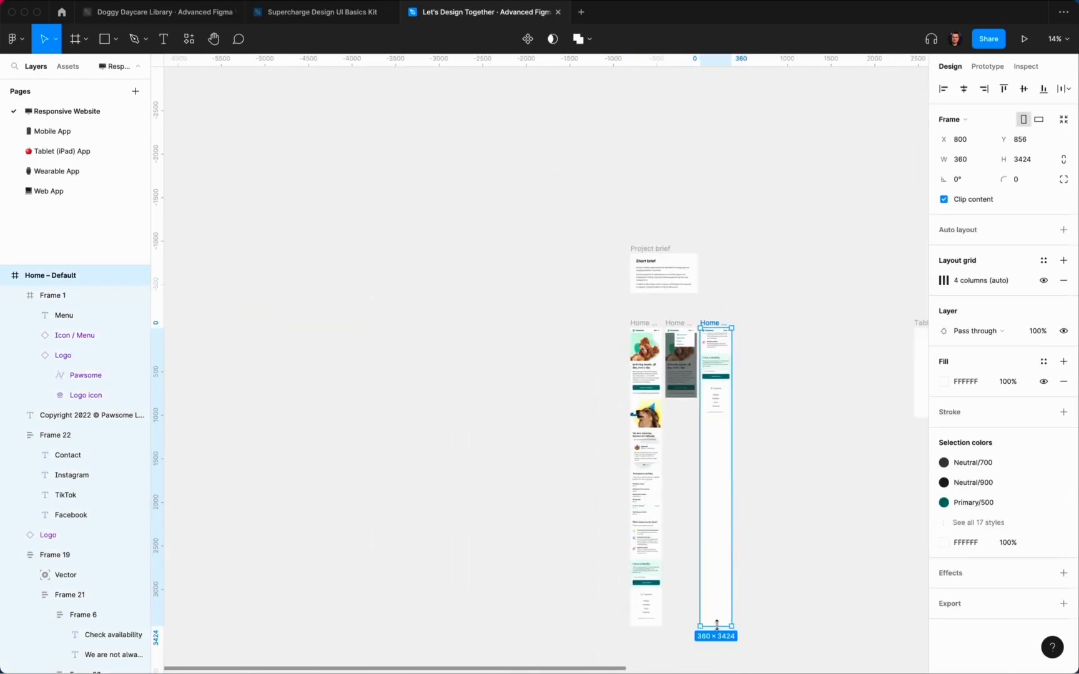
pyautogui.moveTo(717, 625); pyautogui.dragTo(704, 403)
pyautogui.scroll(8, 706, 397)
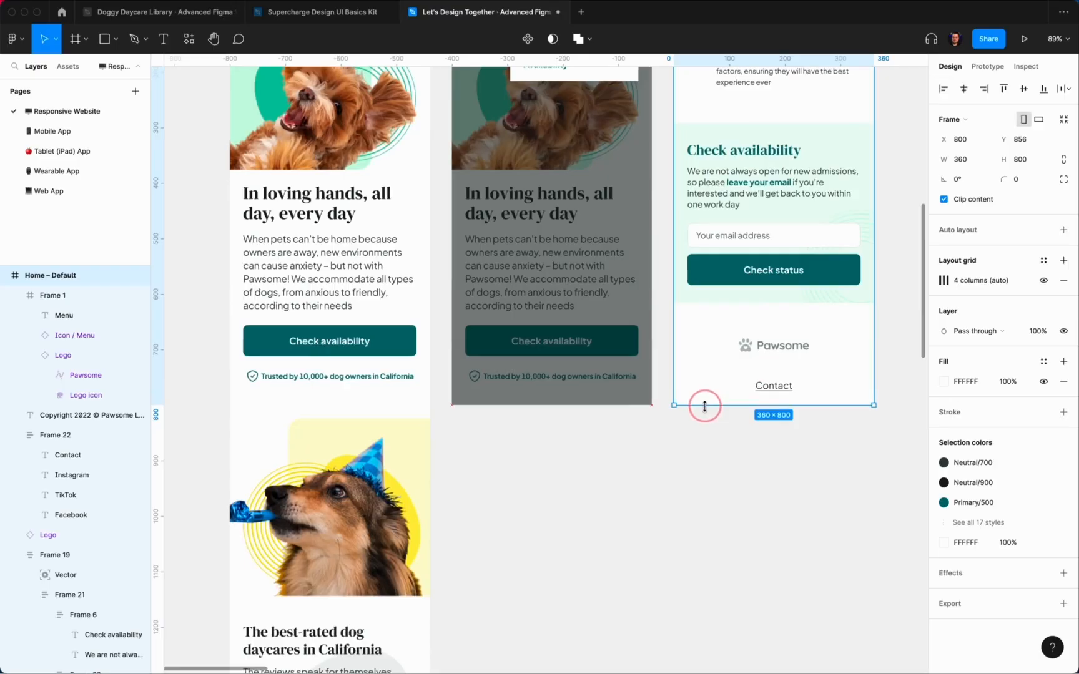
pyautogui.scroll(4, 705, 407)
pyautogui.hscroll(2, 705, 407)
# Step: Set the email input field's State to Writing Active
pyautogui.click(813, 403)
pyautogui.scroll(-1, 816, 395)
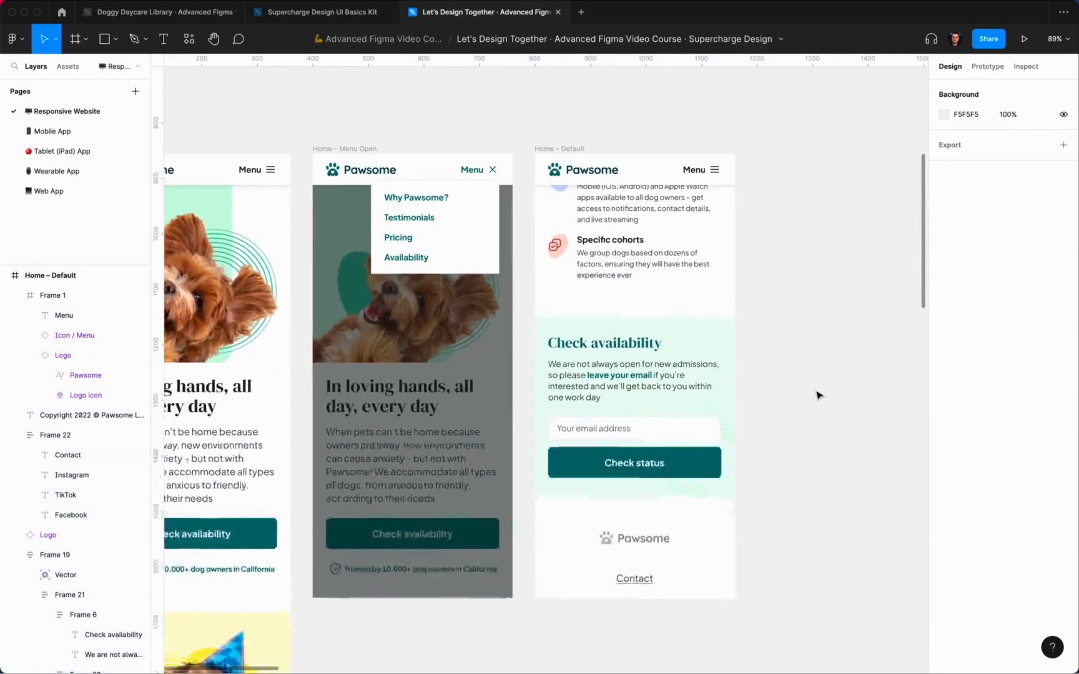
pyautogui.doubleClick(644, 432)
pyautogui.doubleClick(680, 430)
pyautogui.doubleClick(681, 431)
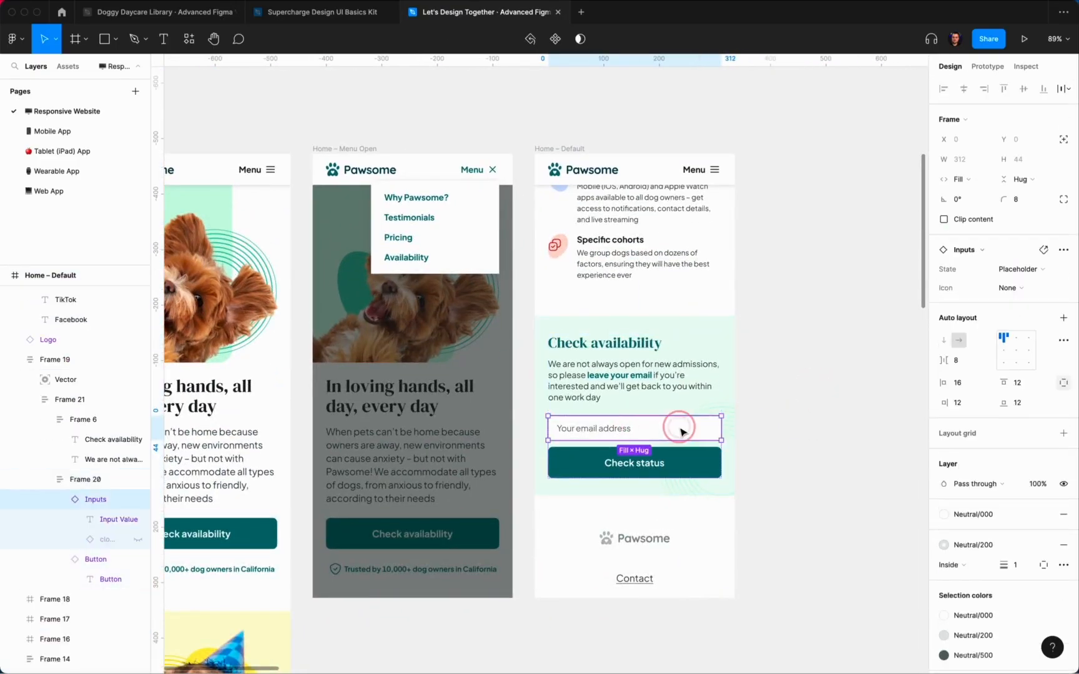
pyautogui.click(1030, 269)
pyautogui.click(1049, 257)
pyautogui.scroll(3, 620, 444)
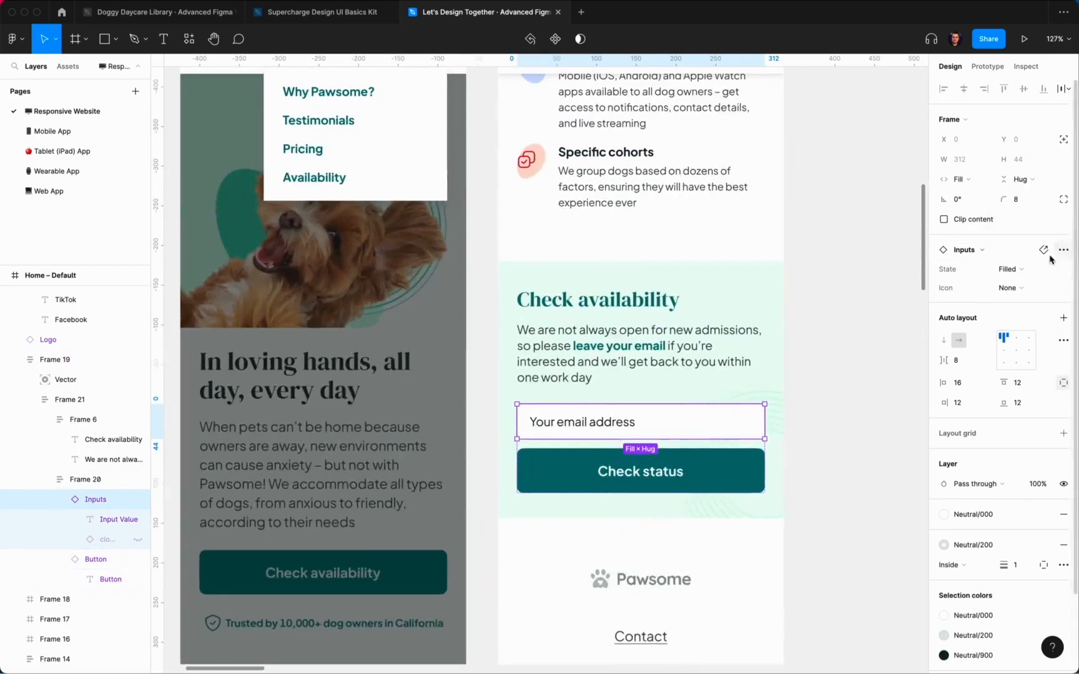
pyautogui.click(1027, 271)
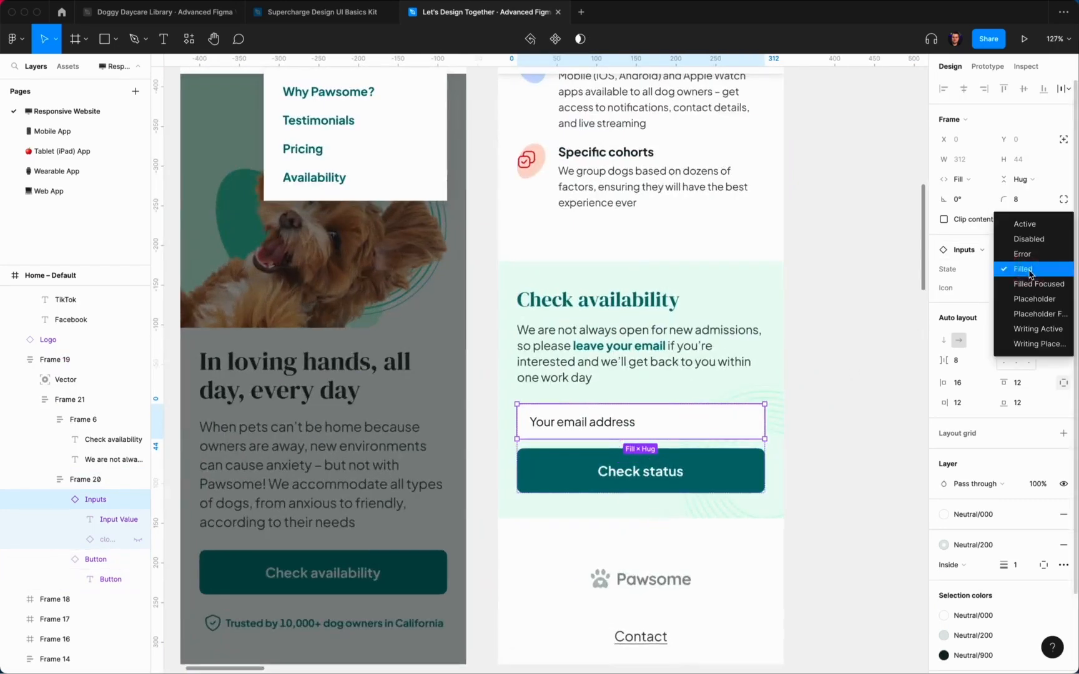
pyautogui.click(1039, 329)
# Step: Enter the sample address 'name.surname@emai' in the email field
pyautogui.keyDown('super'); pyautogui.click(598, 424); pyautogui.keyUp('super')
pyautogui.doubleClick(598, 424)
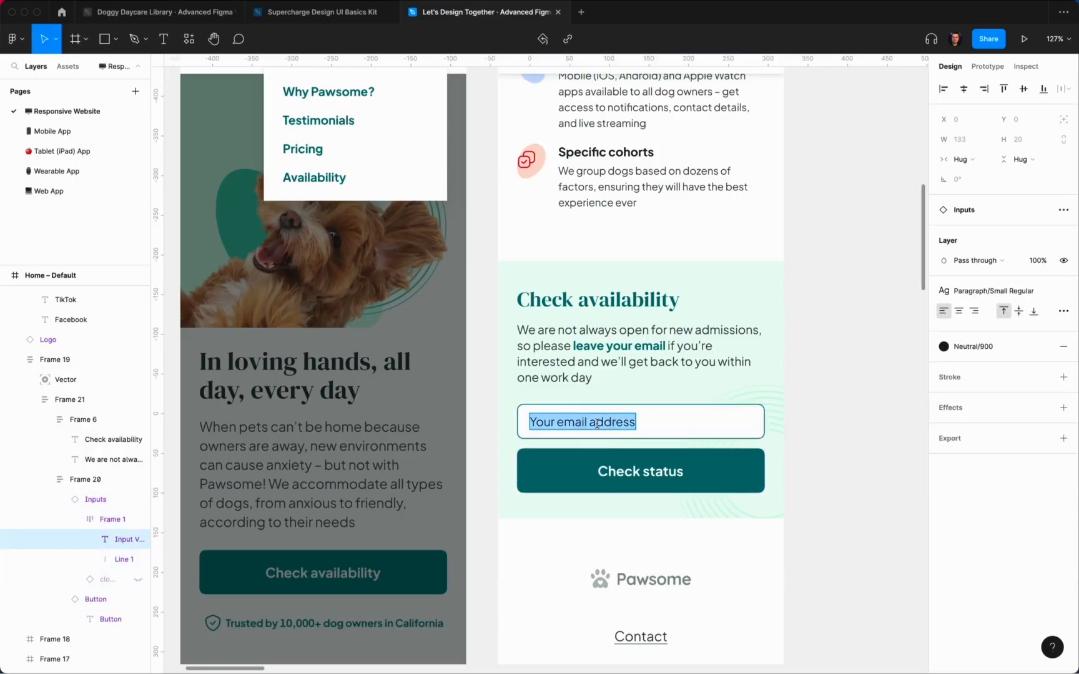
pyautogui.write('name.surname')
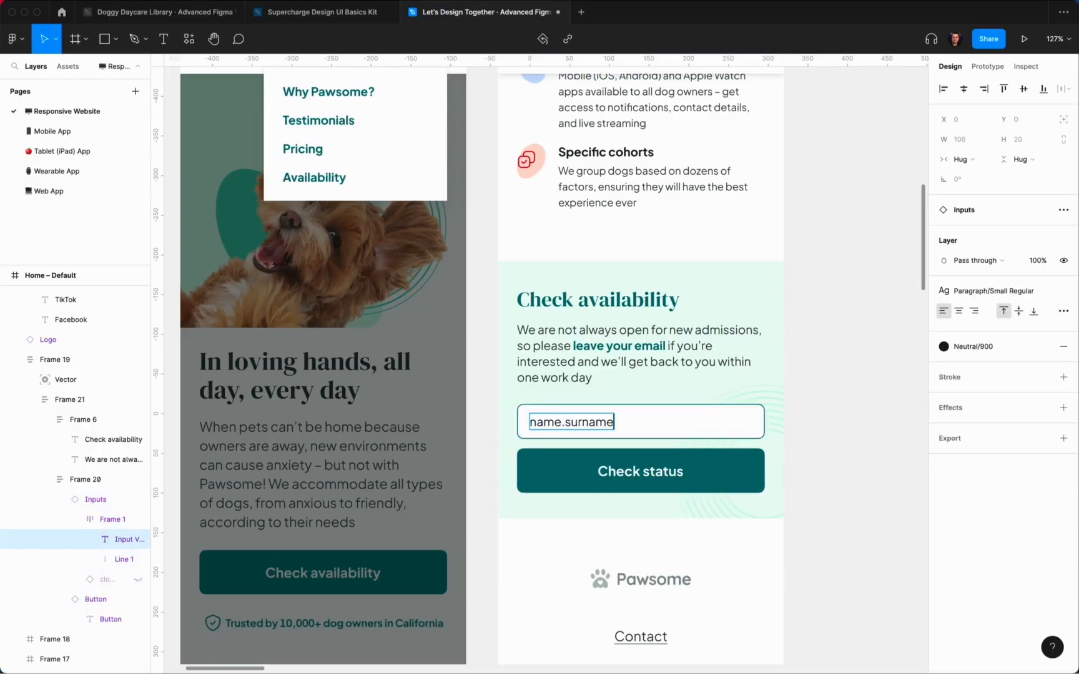
pyautogui.write('@email.com')
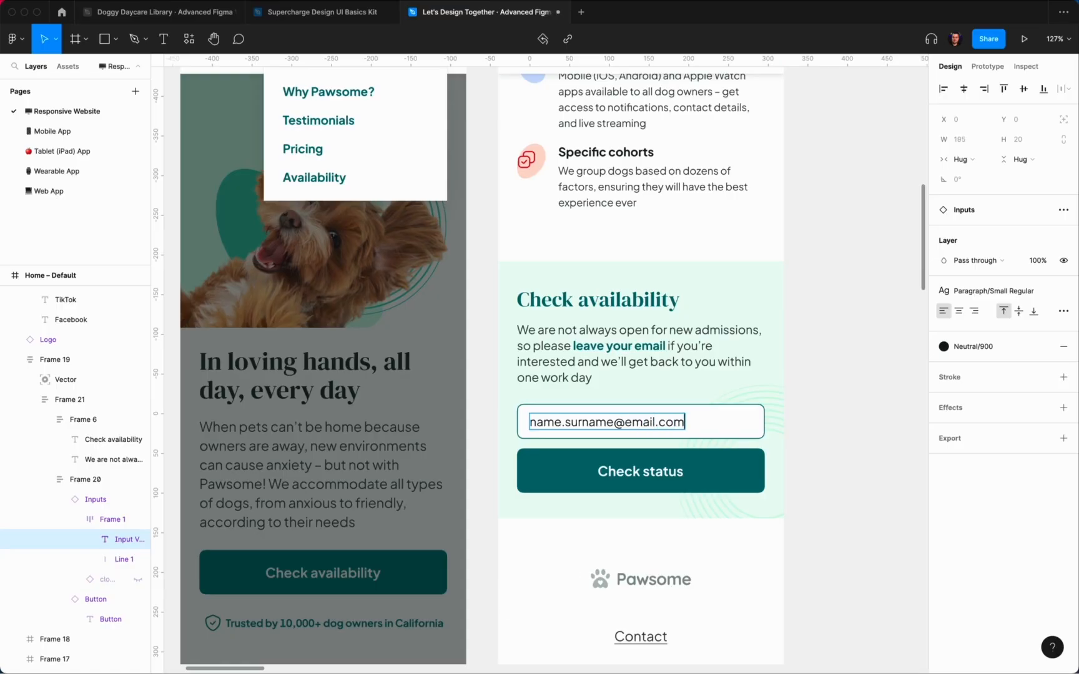
pyautogui.click(864, 434)
# Step: Rename the third frame to Home – Filling in Form
pyautogui.scroll(-5, 865, 435)
pyautogui.hscroll(1, 865, 436)
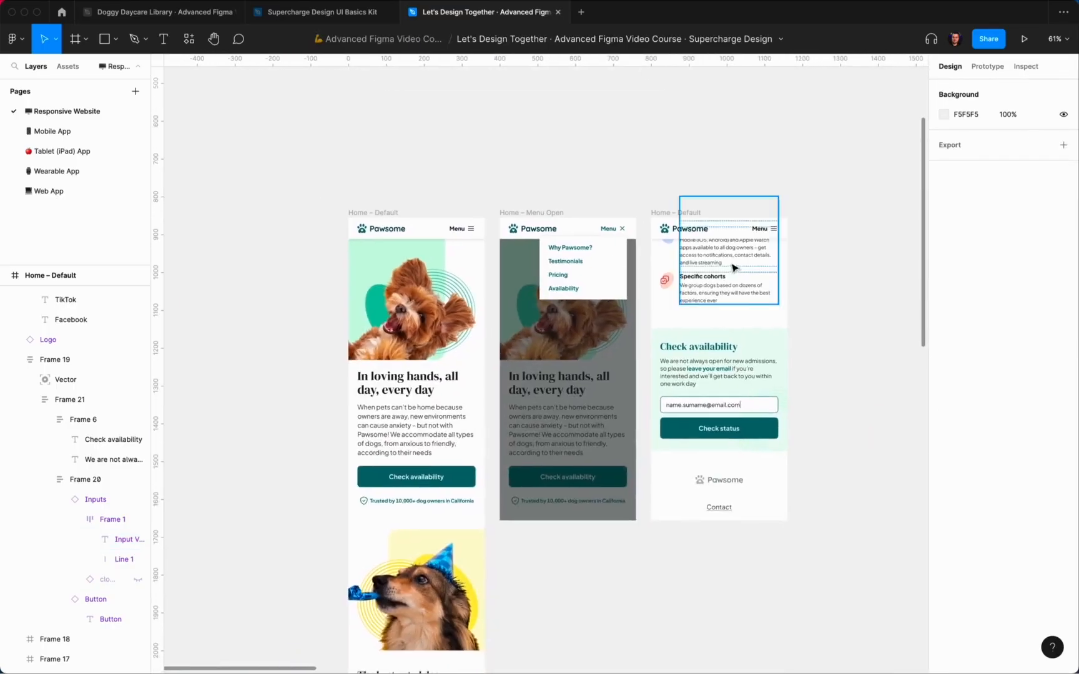
pyautogui.click(687, 213)
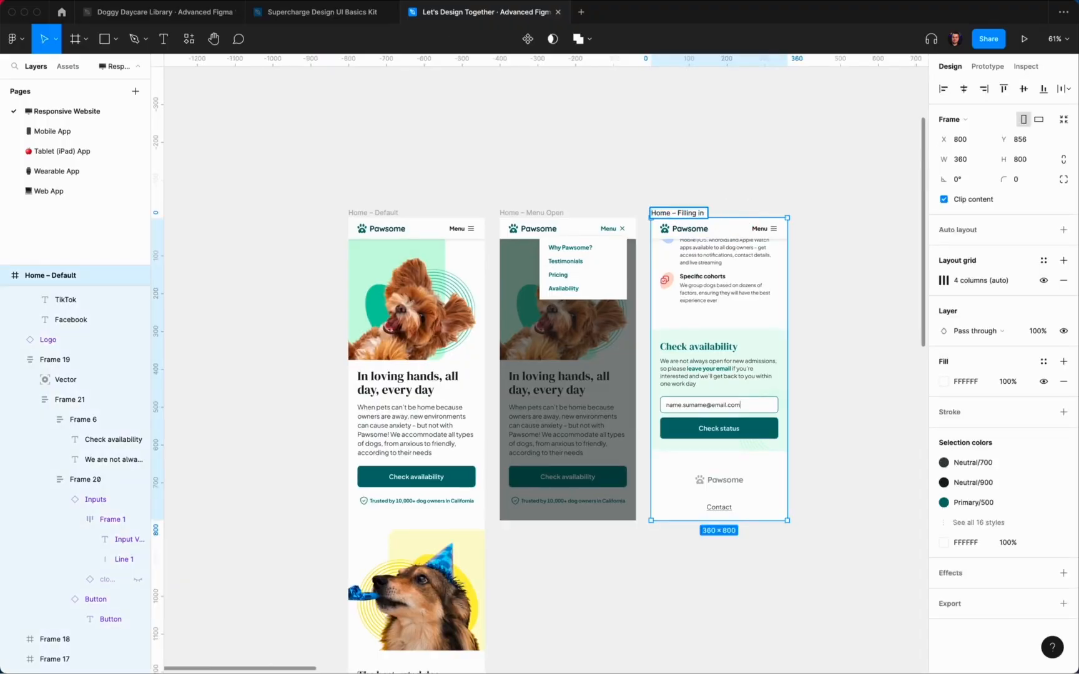
pyautogui.press('Return')
# Step: Duplicate the Filling in Form screen and name the copy Home – Sending
pyautogui.press('super+d')
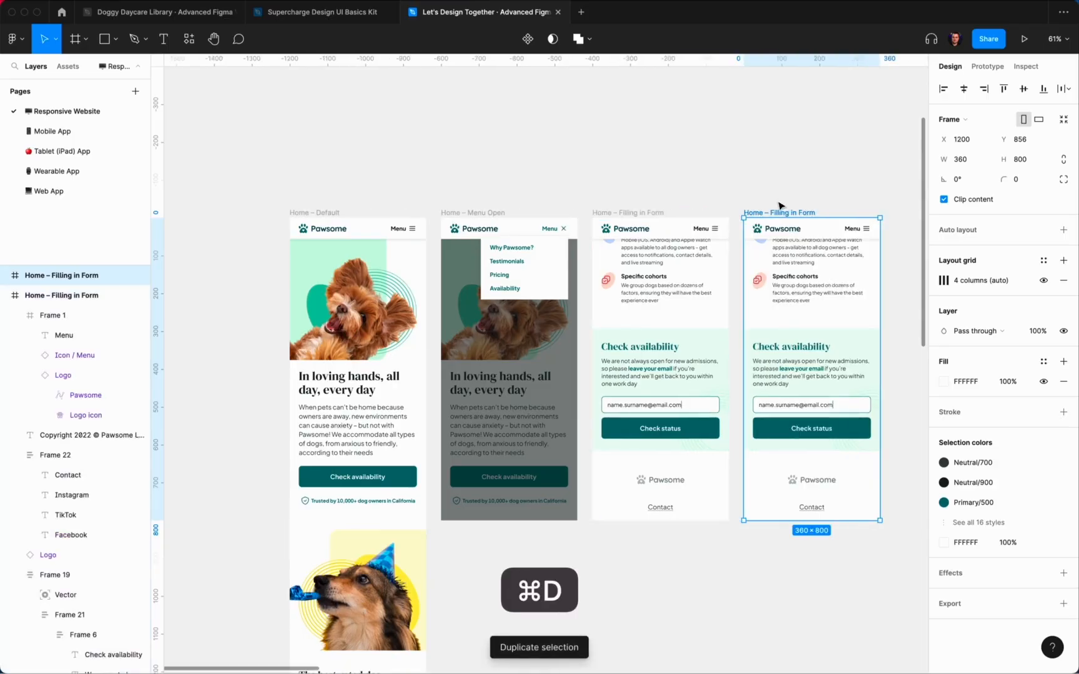
pyautogui.write('ending')
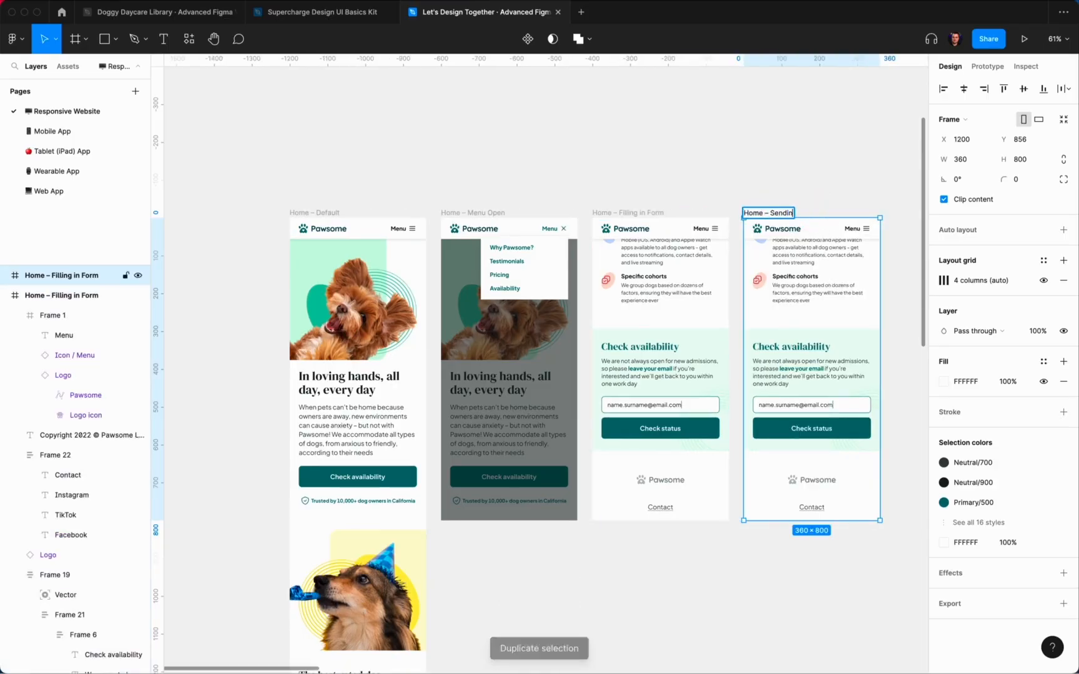
pyautogui.click(828, 180)
pyautogui.scroll(-1, 826, 347)
pyautogui.hscroll(1, 826, 347)
pyautogui.scroll(5, 793, 348)
# Step: Set the copied email input field's State to Filled
pyautogui.doubleClick(705, 337)
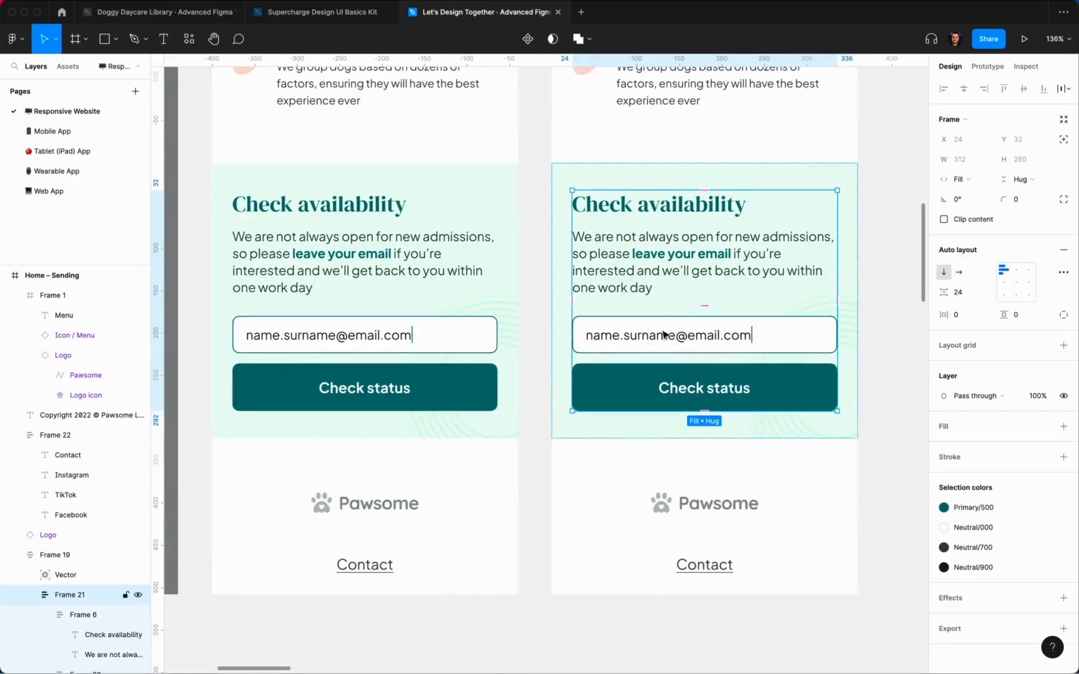
pyautogui.doubleClick(662, 331)
pyautogui.doubleClick(624, 336)
pyautogui.click(1055, 272)
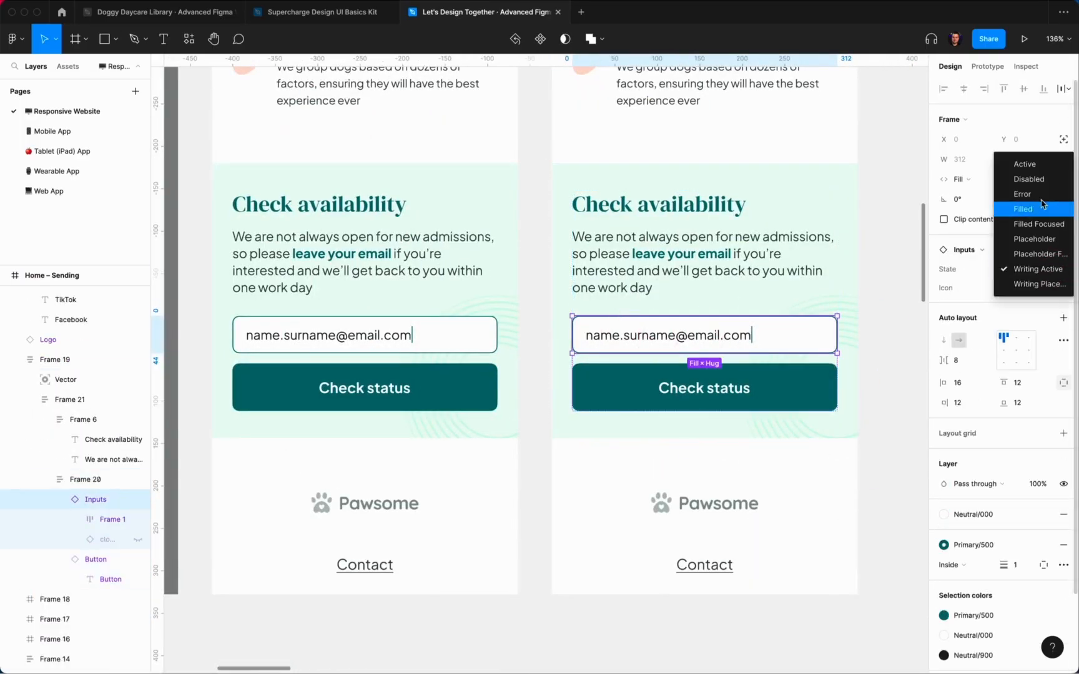
pyautogui.click(1040, 166)
pyautogui.click(682, 400)
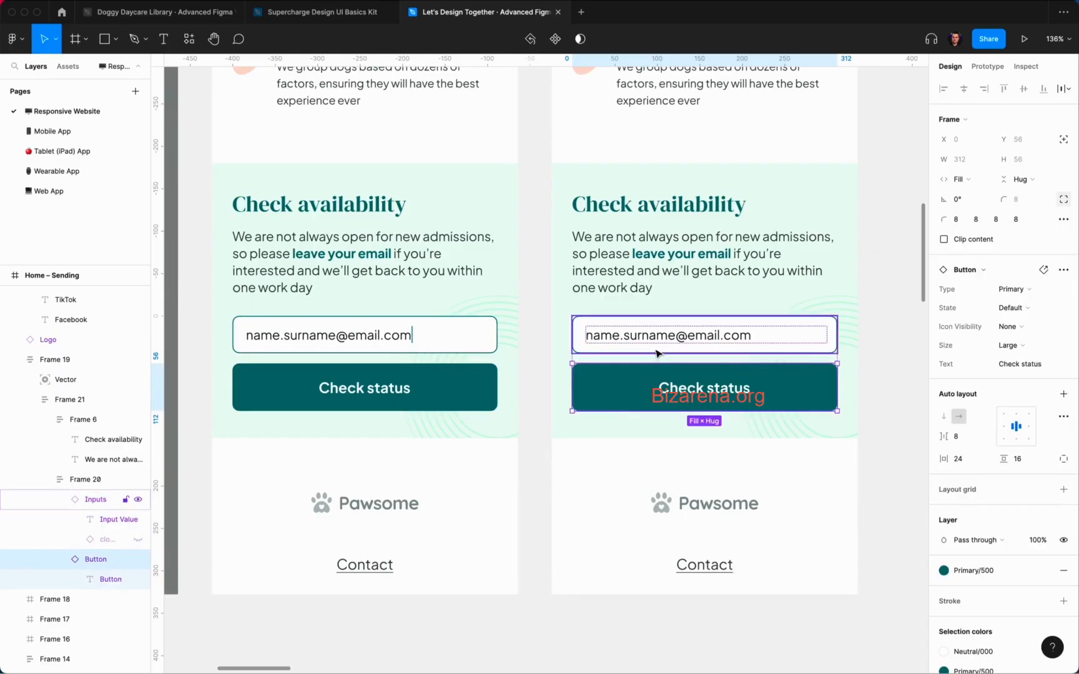
pyautogui.click(655, 345)
pyautogui.click(1015, 268)
pyautogui.click(1023, 314)
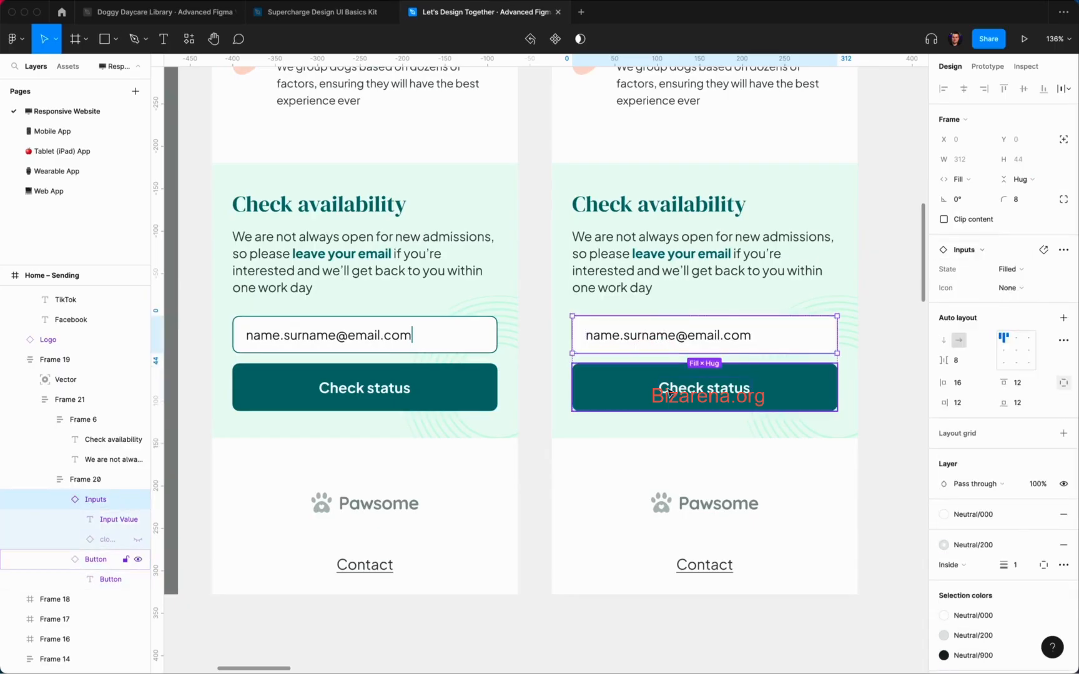
pyautogui.press('Tab')
# Step: Set the Check status button's Icon Visibility to Only
pyautogui.click(1024, 289)
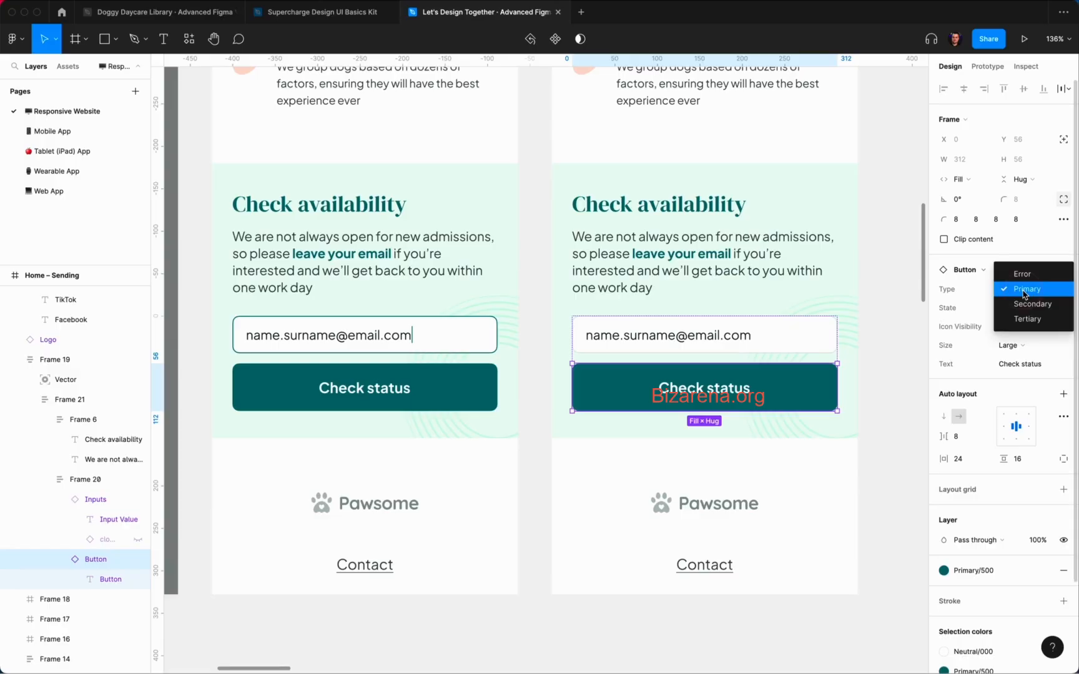
pyautogui.click(694, 392)
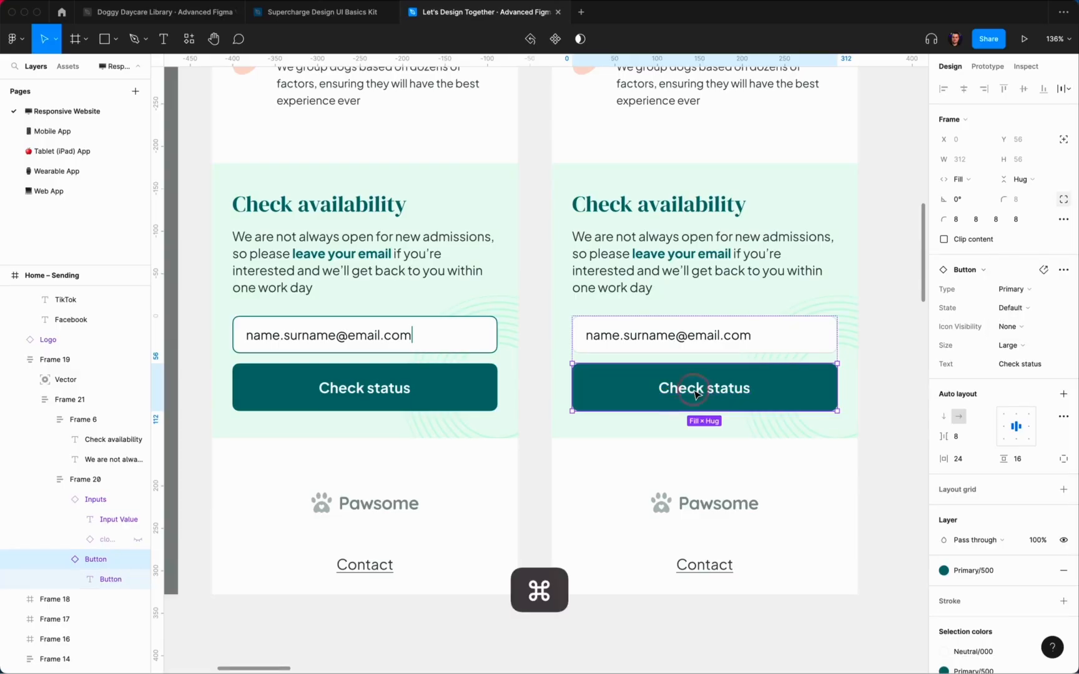
pyautogui.keyDown('super'); pyautogui.click(695, 394); pyautogui.keyUp('super')
pyautogui.hotkey('shift', 'Return')
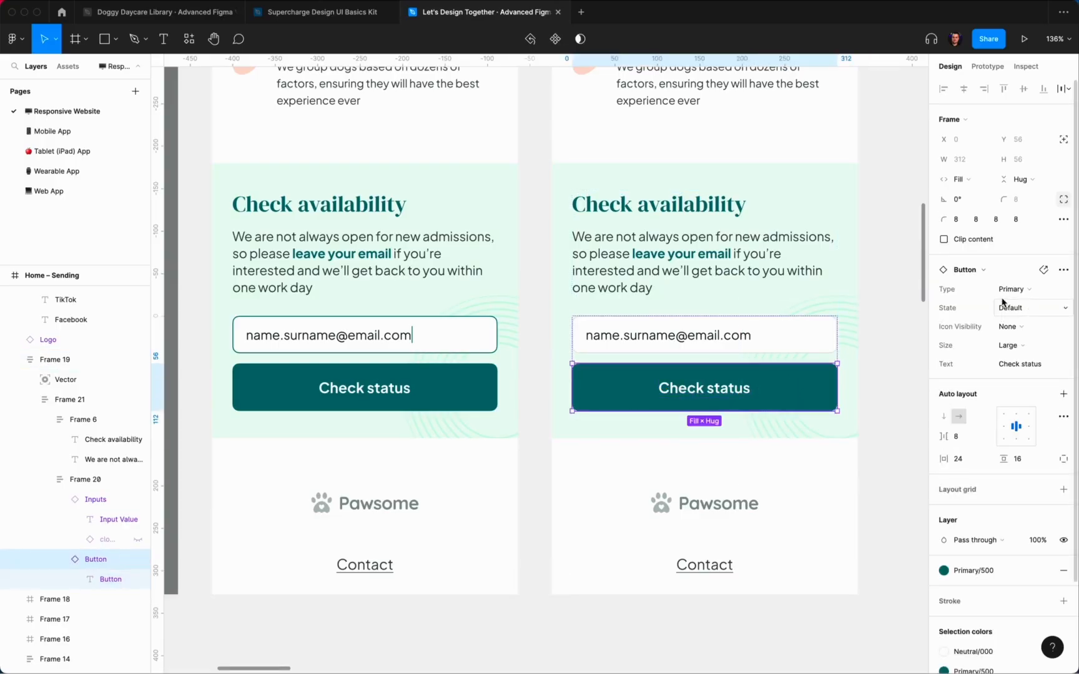
pyautogui.click(1023, 332)
pyautogui.click(1021, 338)
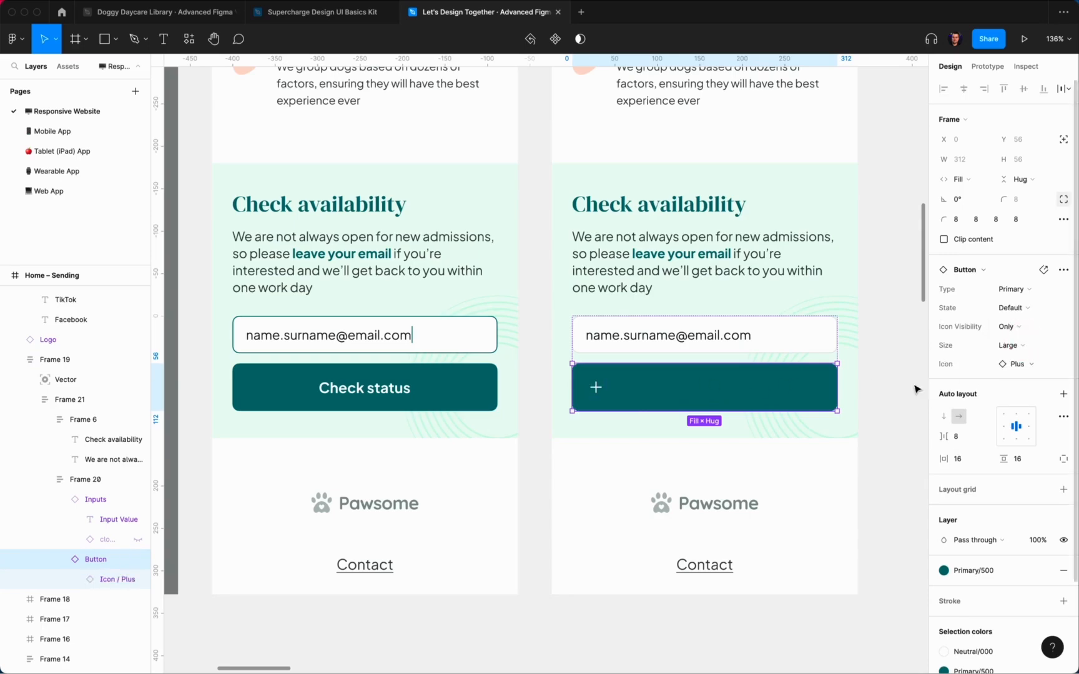
# Step: Swap the button's plus icon for the Spinner icon
pyautogui.click(596, 387)
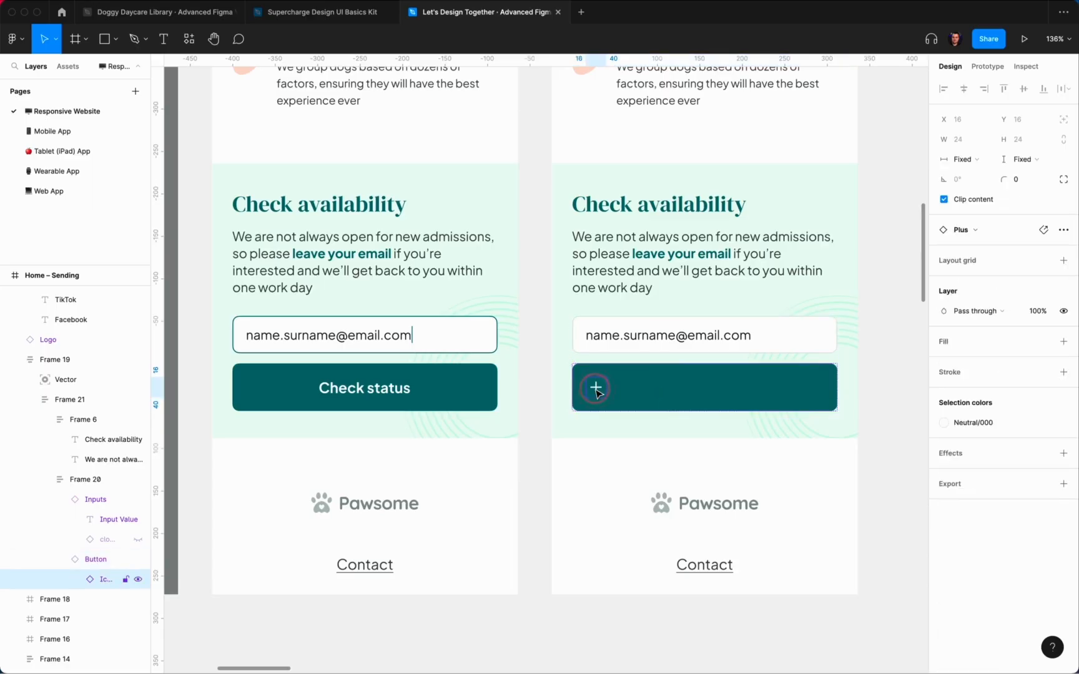
pyautogui.click(923, 368)
pyautogui.click(614, 394)
pyautogui.doubleClick(614, 395)
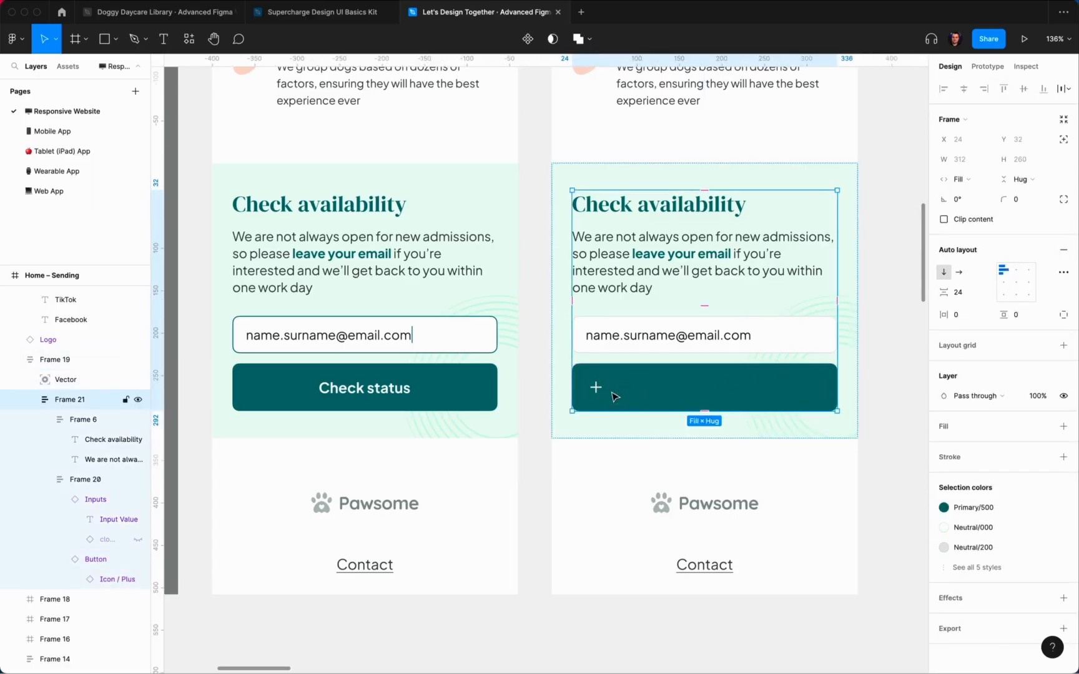
pyautogui.doubleClick(614, 393)
pyautogui.doubleClick(596, 385)
pyautogui.doubleClick(595, 387)
pyautogui.click(999, 230)
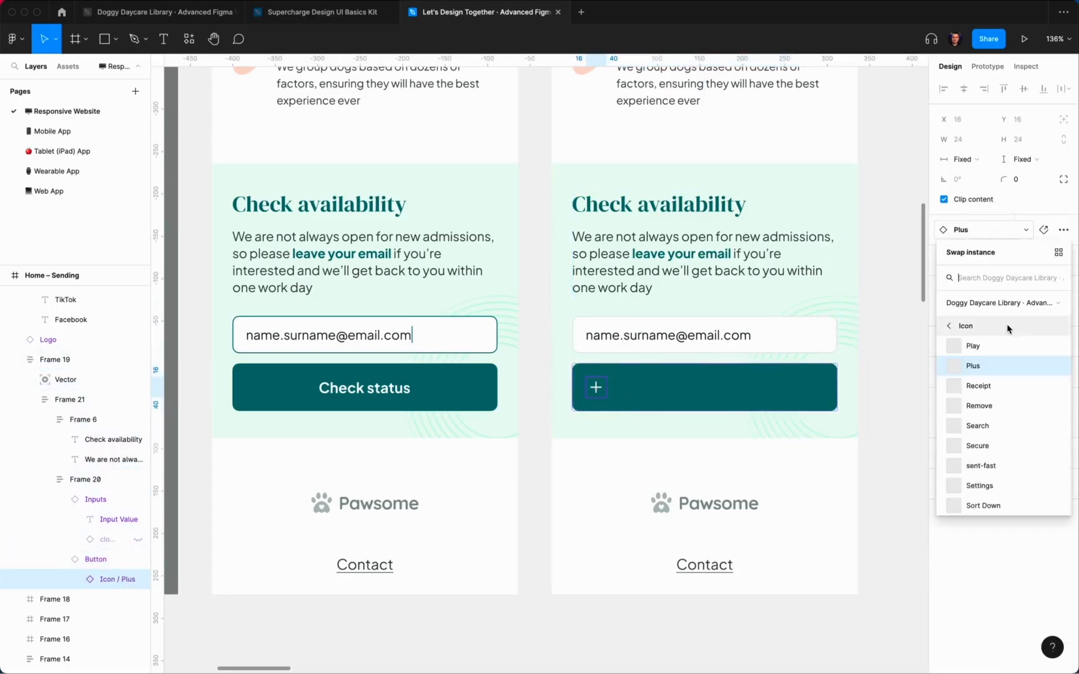
pyautogui.scroll(-5, 1001, 437)
pyautogui.scroll(4, 1002, 447)
pyautogui.click(977, 396)
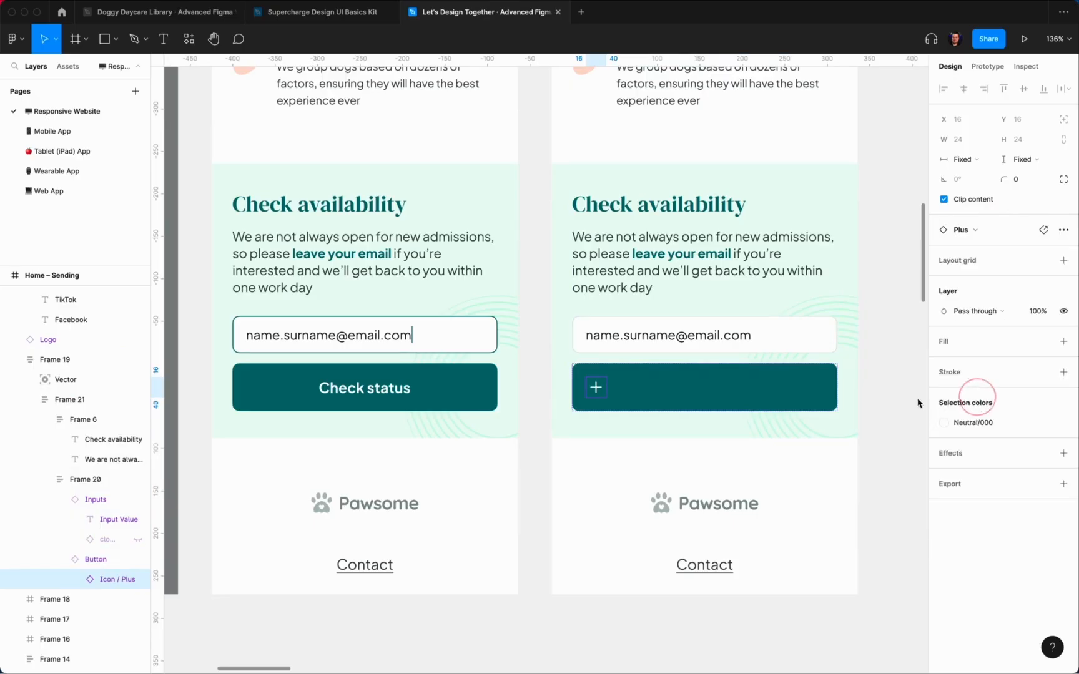
pyautogui.click(887, 392)
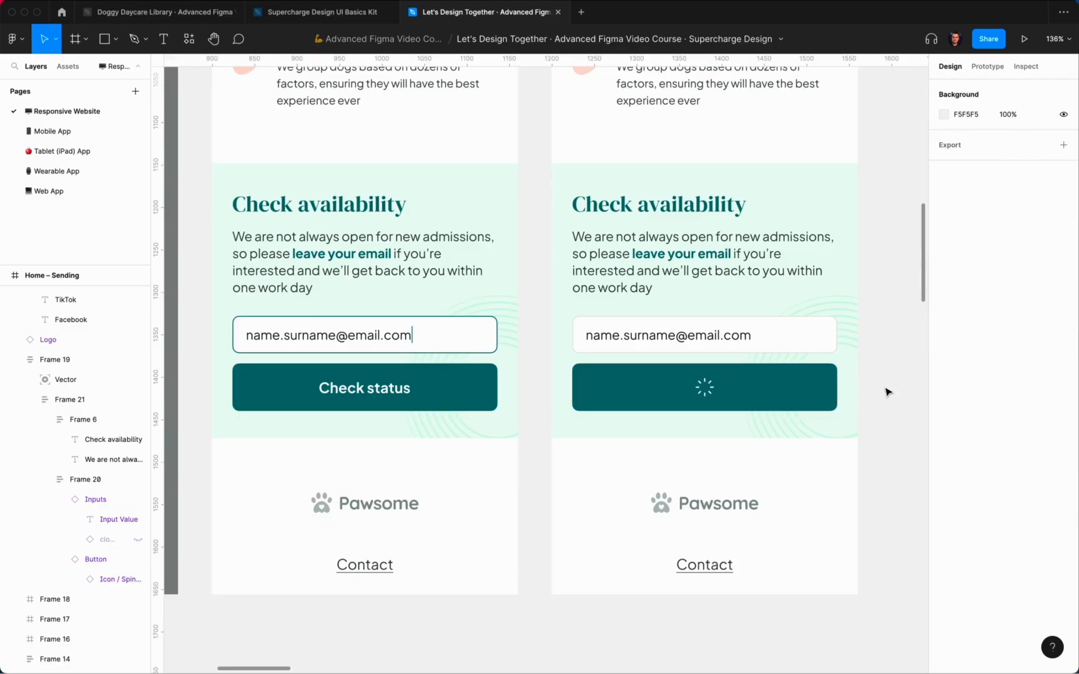
pyautogui.scroll(-5, 887, 391)
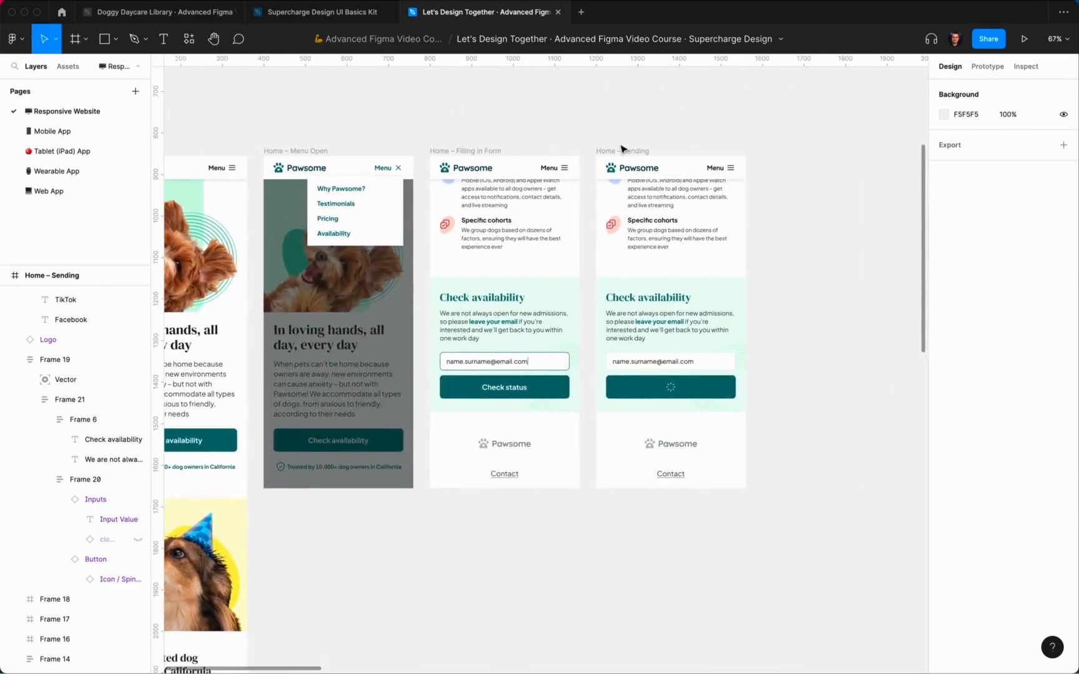
pyautogui.click(622, 150)
# Step: Duplicate Home – Sending and rename the copy Home – Sent
pyautogui.press('super+d')
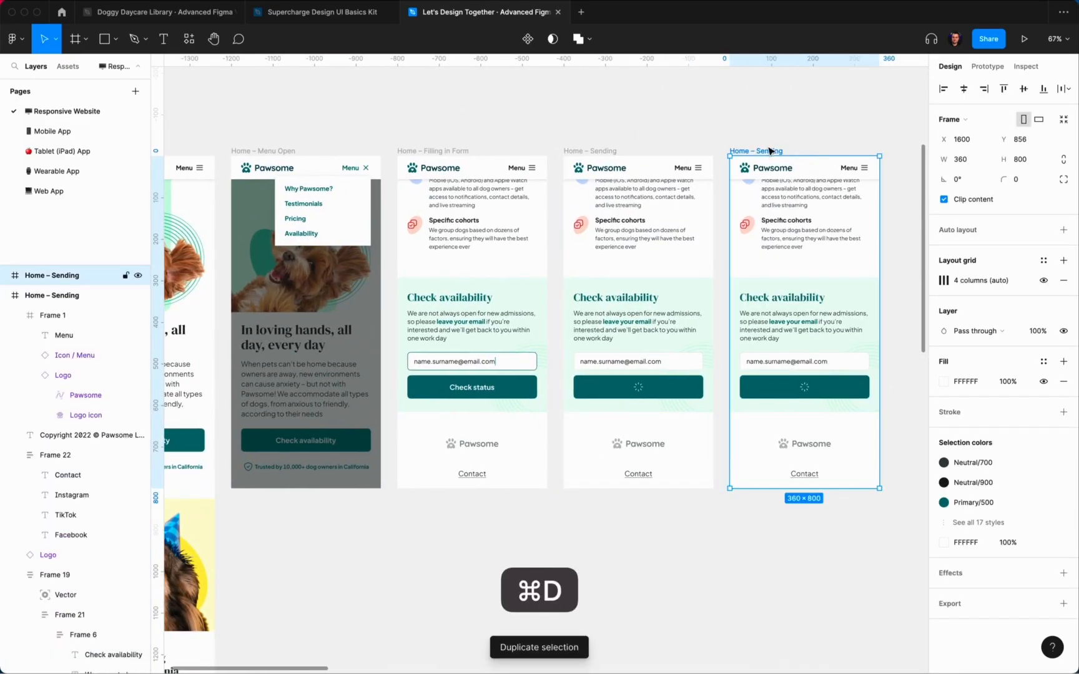
pyautogui.click(808, 137)
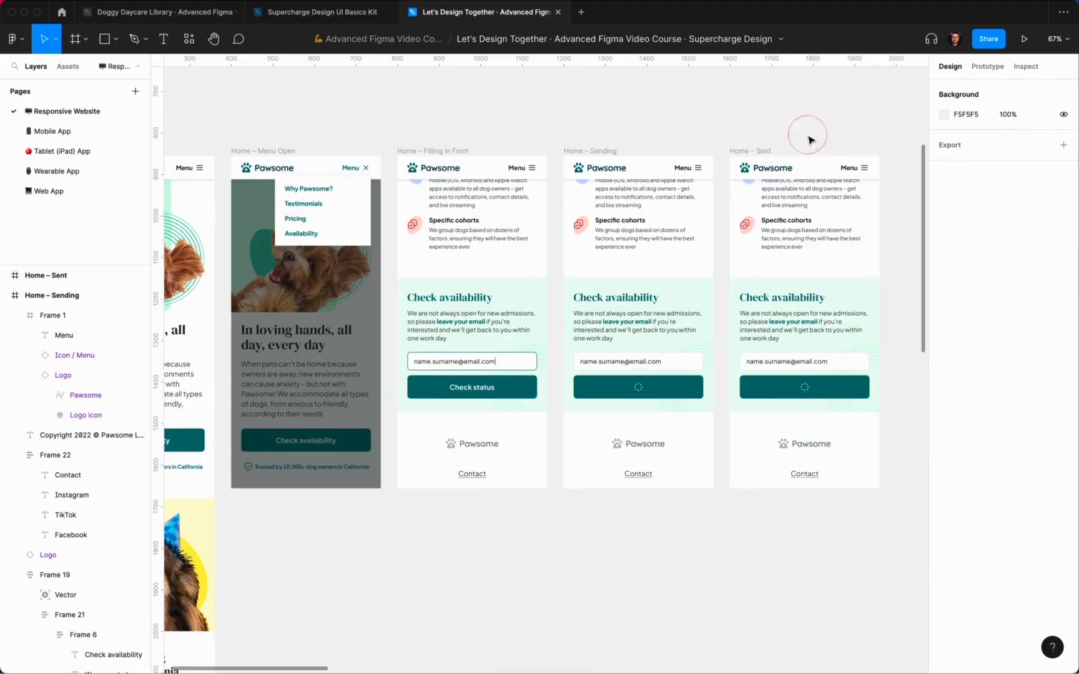
pyautogui.scroll(-2, 810, 140)
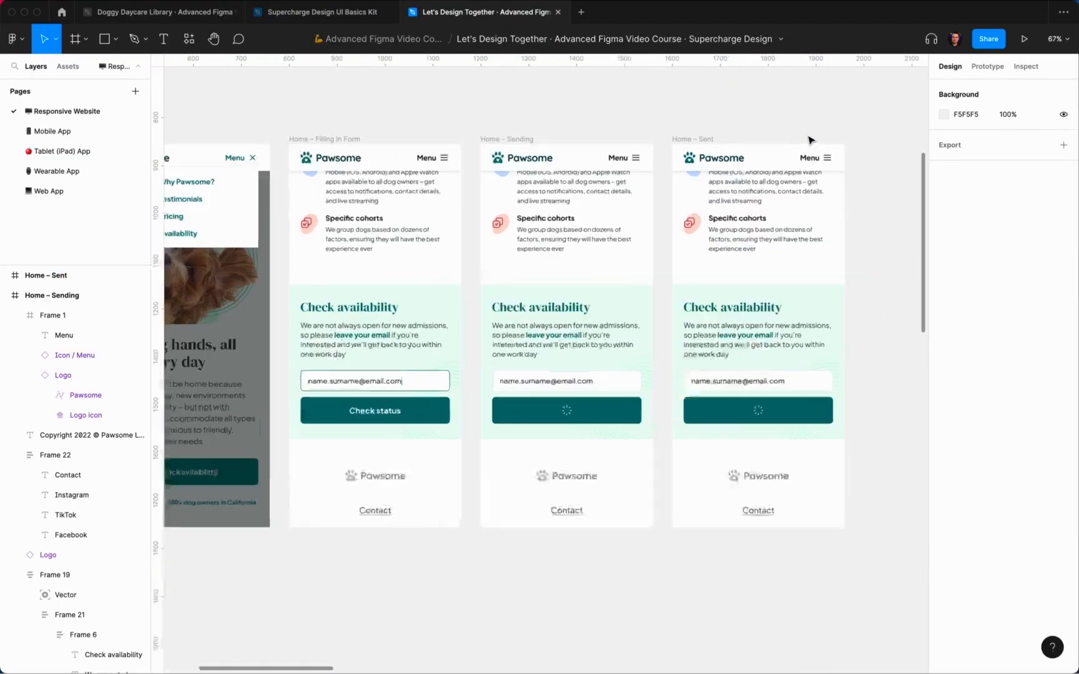
pyautogui.scroll(5, 762, 448)
# Step: Copy the Check availability section from the Home – Default frame
pyautogui.click(261, 481)
pyautogui.doubleClick(282, 473)
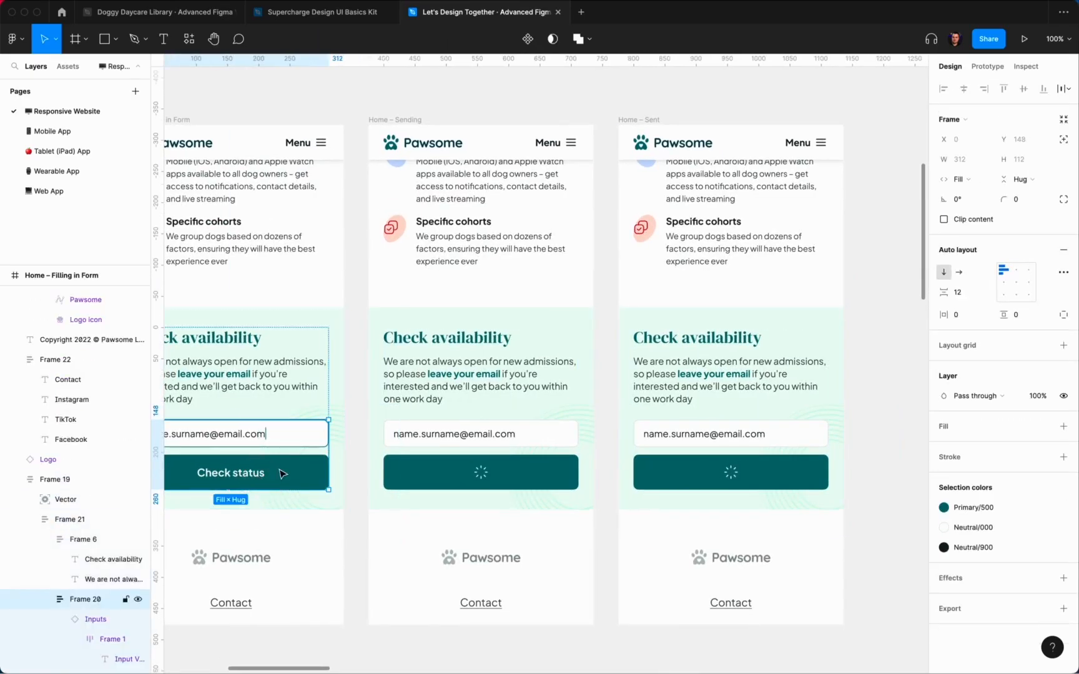
pyautogui.scroll(-5, 301, 472)
pyautogui.scroll(-2, 547, 540)
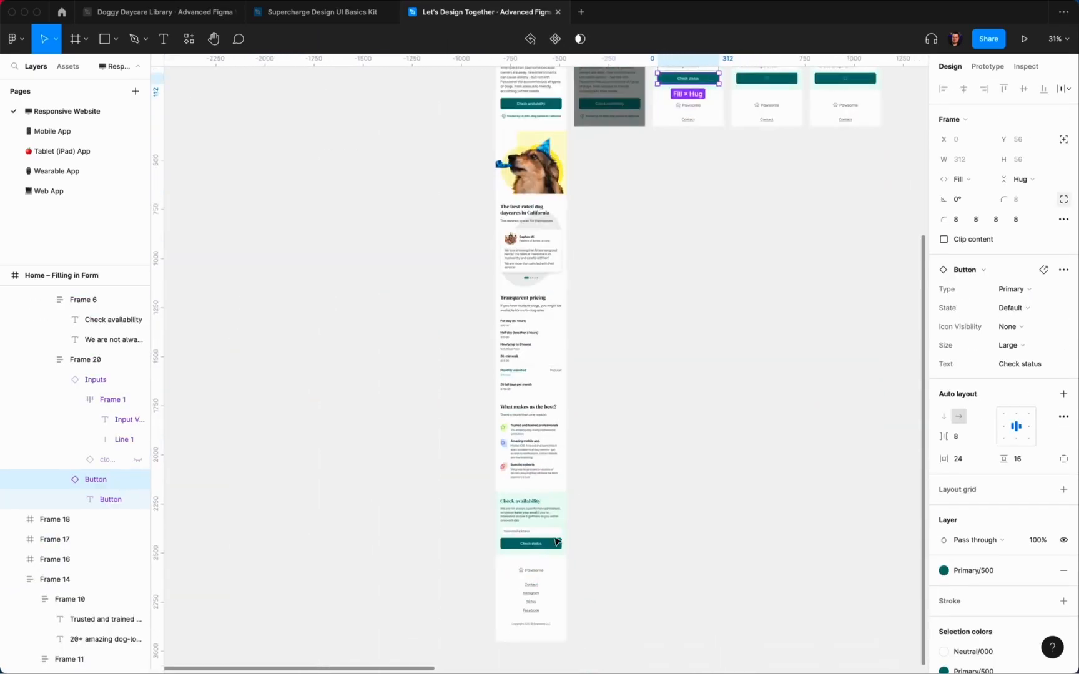
pyautogui.click(547, 539)
pyautogui.press('super+c')
# Step: Replace Home – Sent's Check availability section with the copied default one, emptying the email field
pyautogui.scroll(6, 713, 404)
pyautogui.hscroll(5, 713, 405)
pyautogui.click(494, 556)
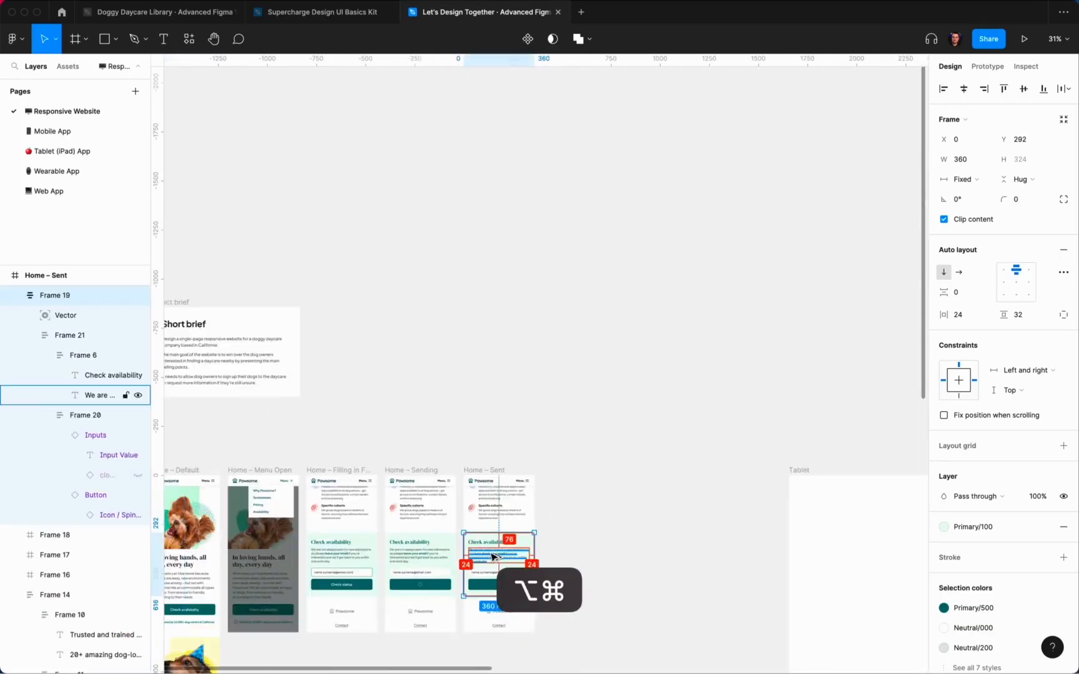
pyautogui.press('alt+shift+super+v')
pyautogui.click(570, 538)
pyautogui.scroll(-3, 571, 537)
pyautogui.scroll(5, 562, 509)
pyautogui.hscroll(-2, 823, 231)
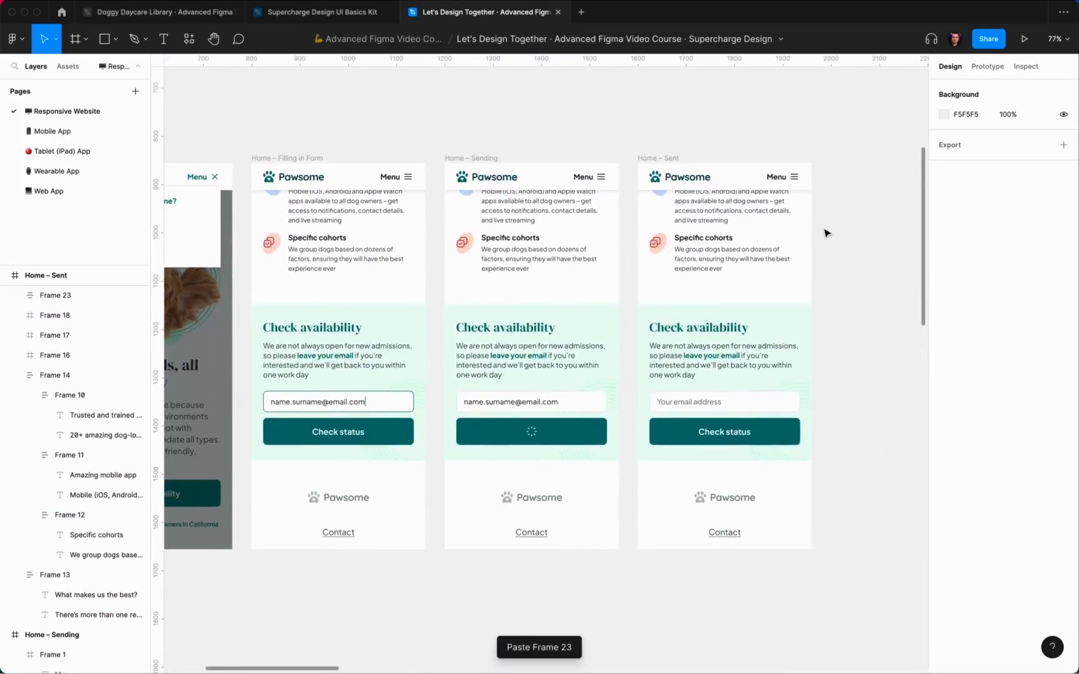
pyautogui.scroll(3, 846, 244)
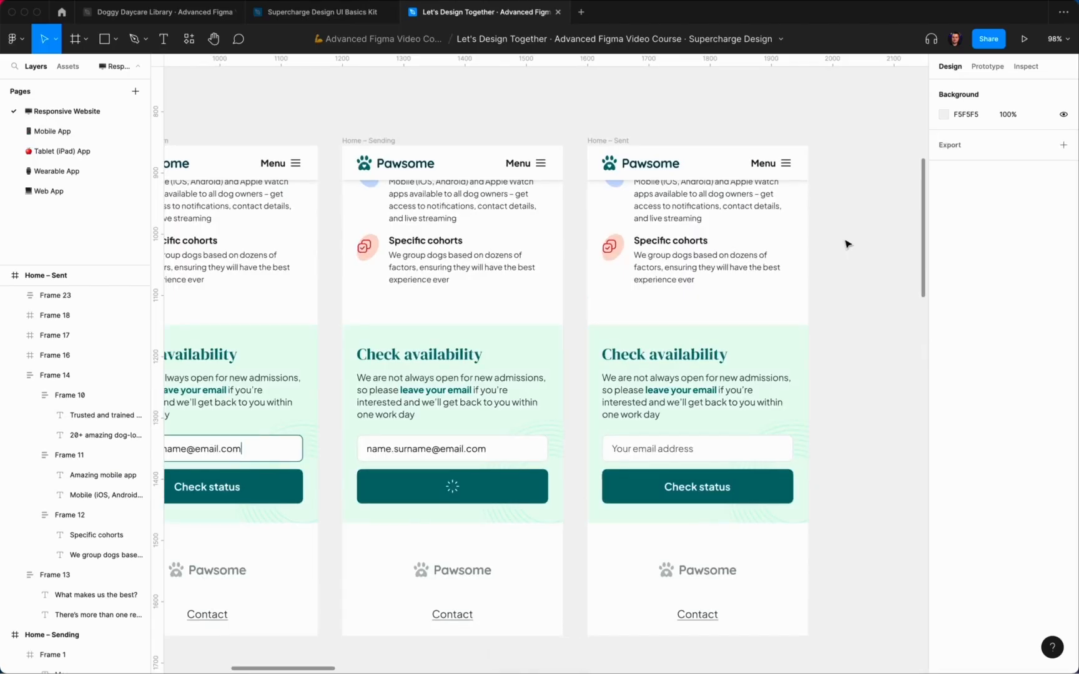
pyautogui.scroll(-1, 846, 243)
pyautogui.hscroll(1, 847, 243)
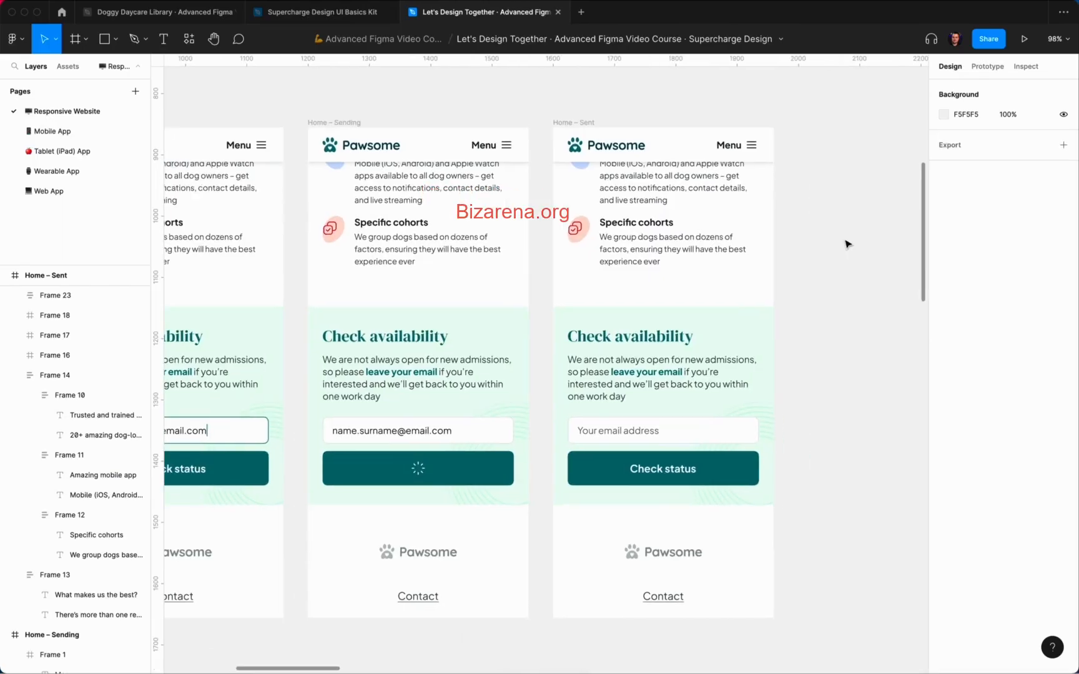
# Step: Write 'We received your availability check request' beside Home – Sent in Paragraph Small Bold, Primary/500
pyautogui.click(812, 276)
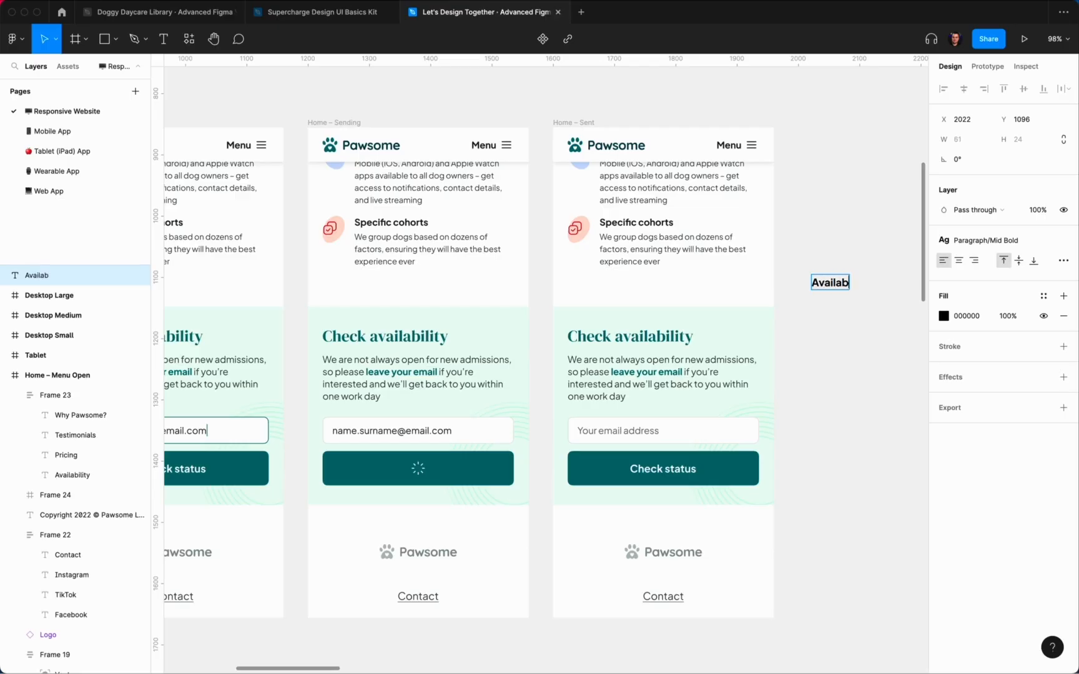
pyautogui.write('Availab')
pyautogui.hscroll(4, 546, 362)
pyautogui.press('super+a')
pyautogui.write('We receiv')
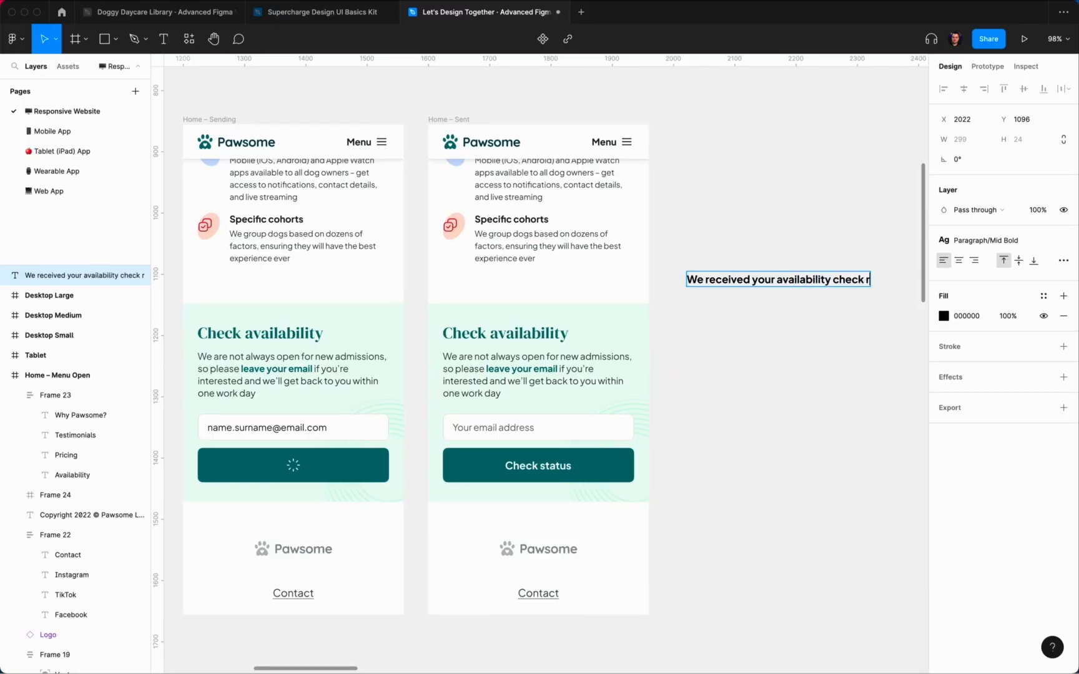
pyautogui.press('Escape')
pyautogui.click(986, 241)
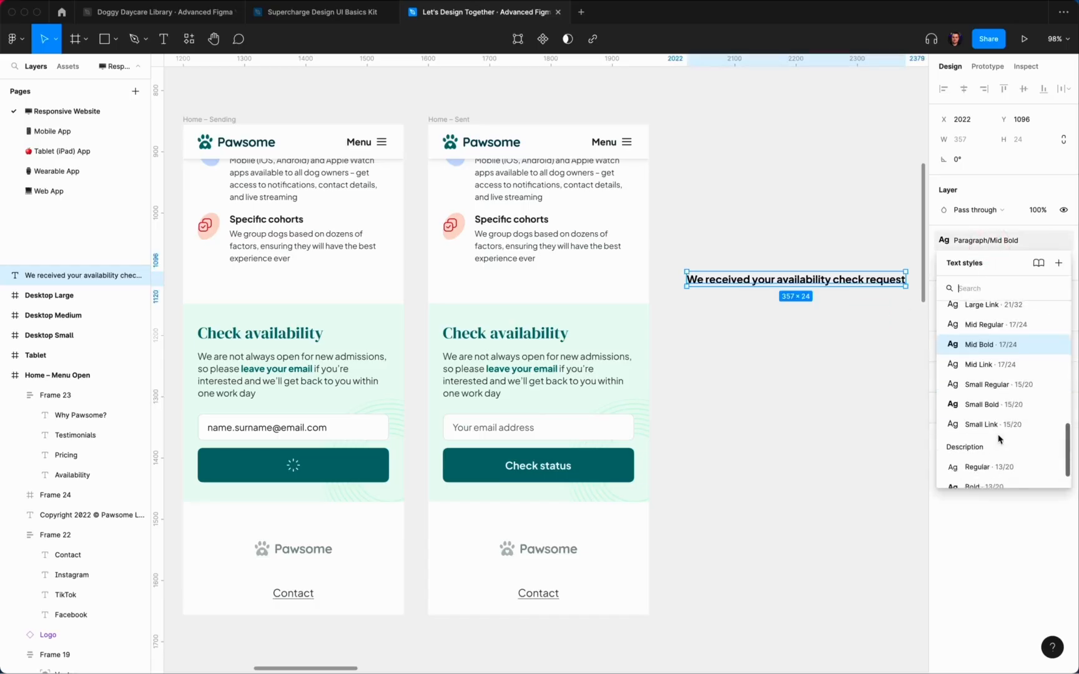
pyautogui.click(1006, 400)
pyautogui.click(1042, 299)
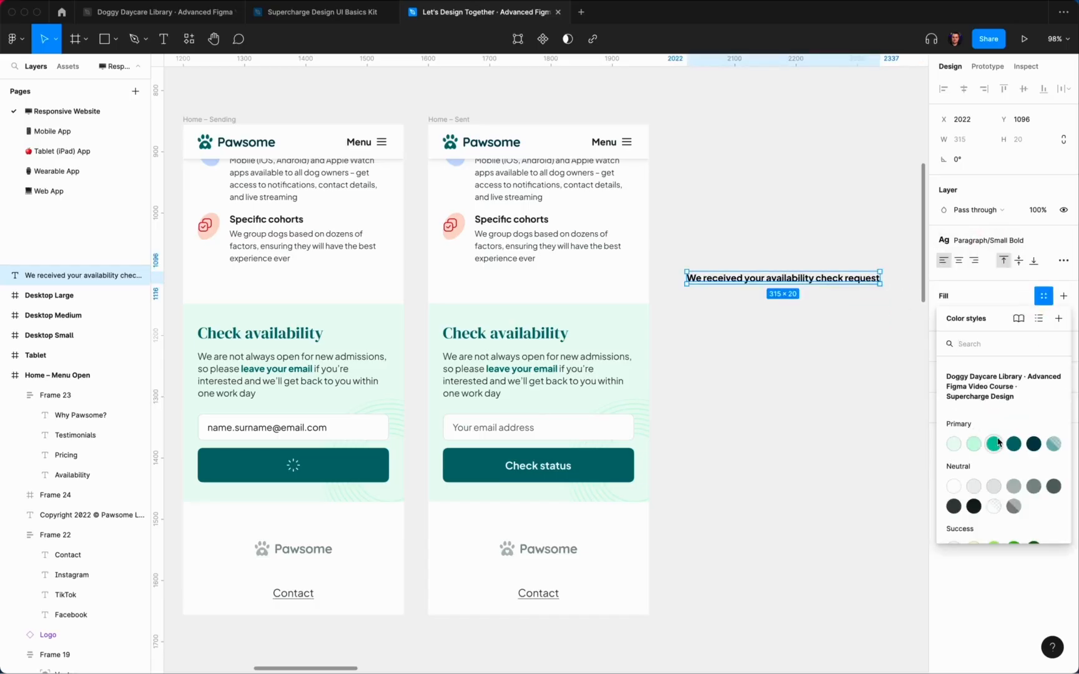
pyautogui.click(1012, 446)
# Step: Wrap the text in auto layout with 12 horizontal padding, Primary/100 fill and radius 8
pyautogui.click(791, 279)
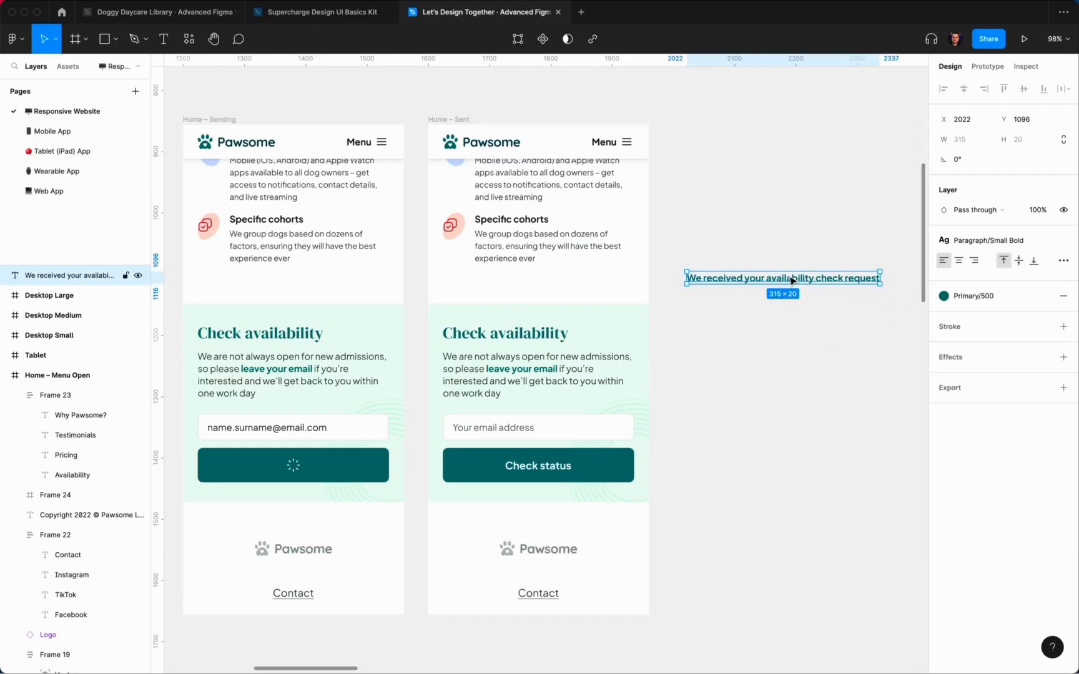
pyautogui.hotkey('shift', 'a')
pyautogui.click(965, 321)
pyautogui.write('12')
pyautogui.press('Return')
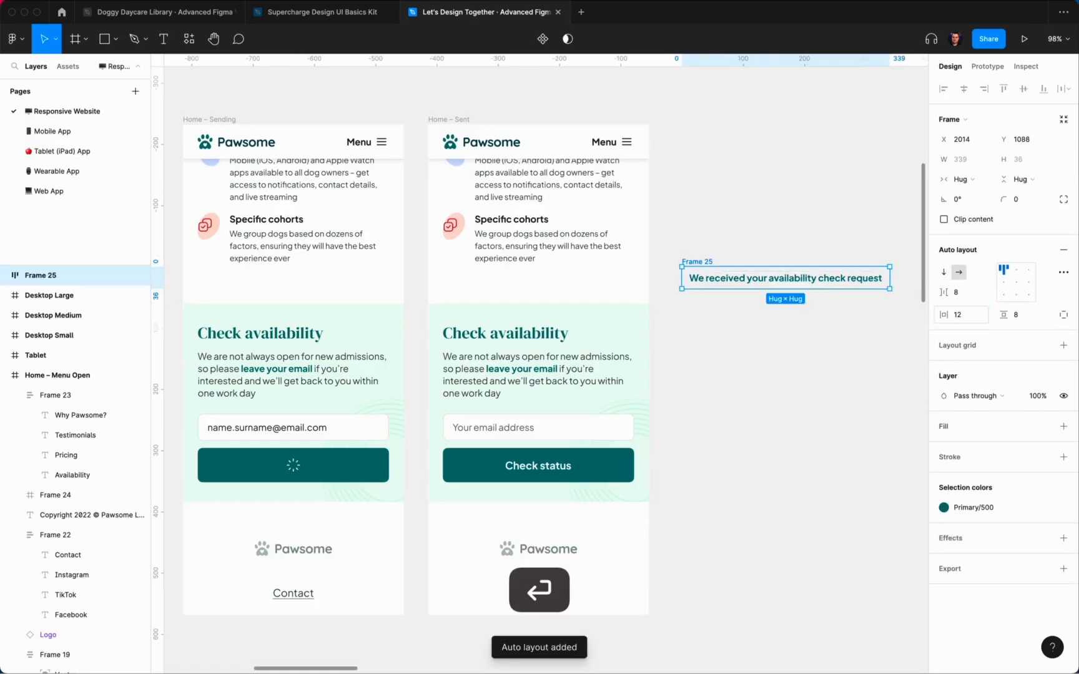
pyautogui.click(1042, 431)
pyautogui.click(955, 530)
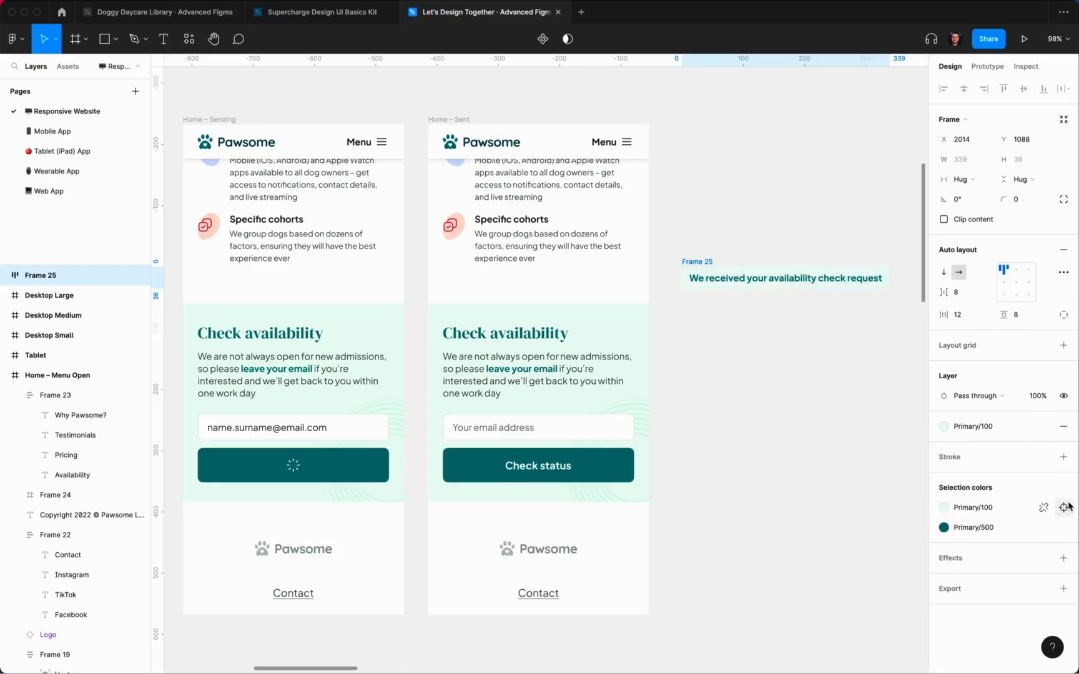
pyautogui.write('8')
pyautogui.press('Return')
# Step: Correct the toast's horizontal padding to 16
pyautogui.click(1064, 200)
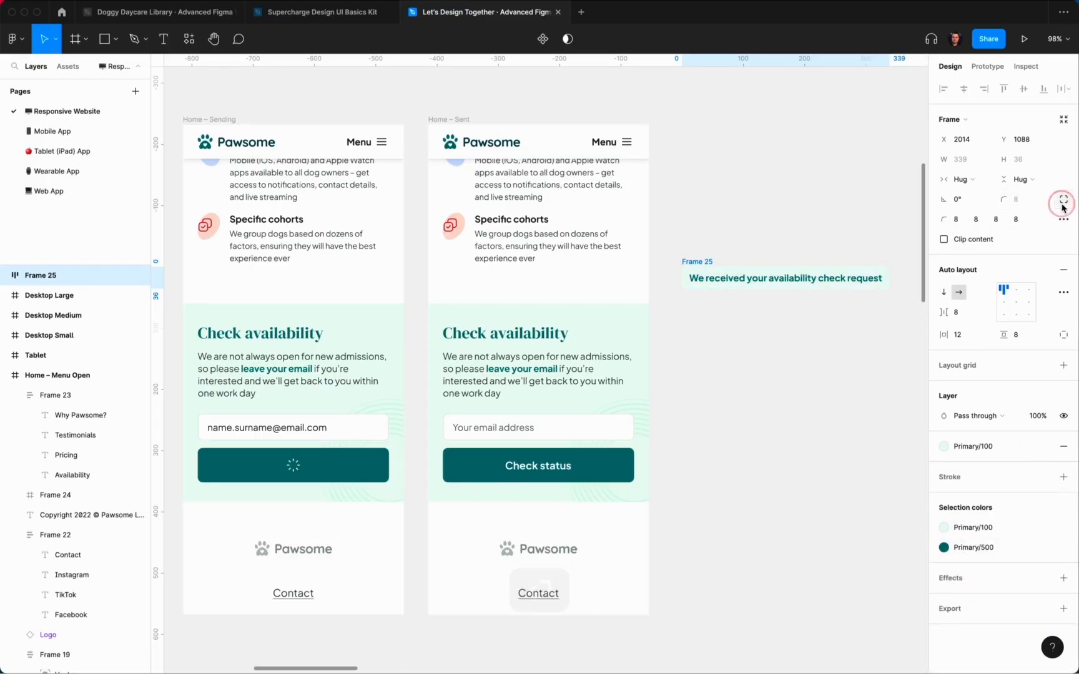
pyautogui.click(1063, 220)
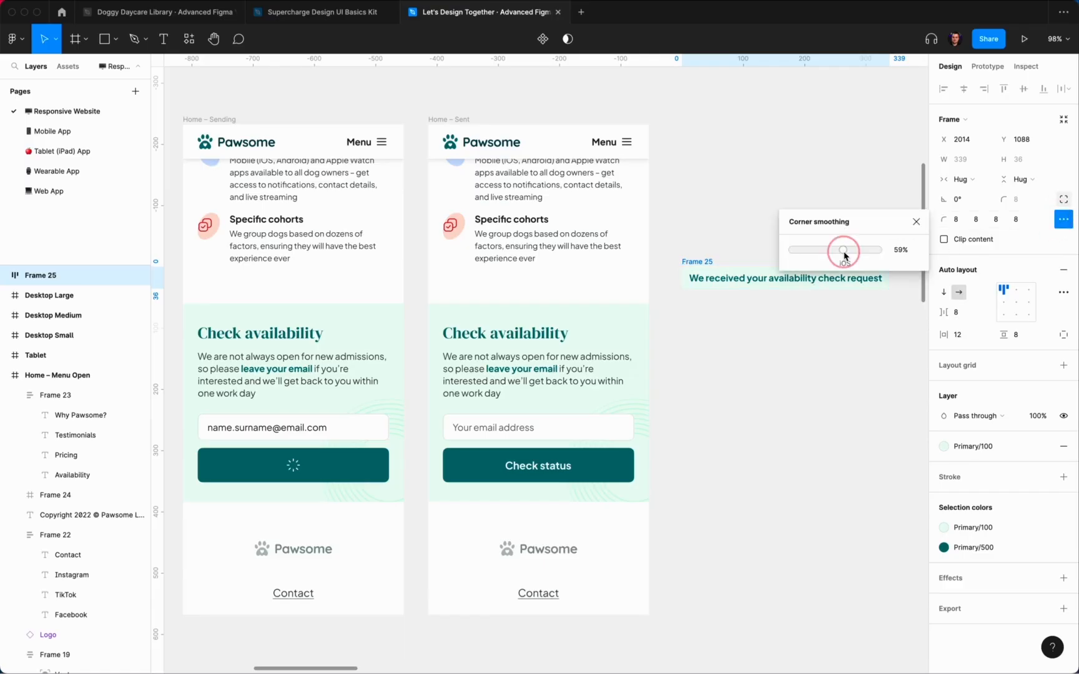
pyautogui.click(702, 250)
pyautogui.click(694, 261)
pyautogui.write('1')
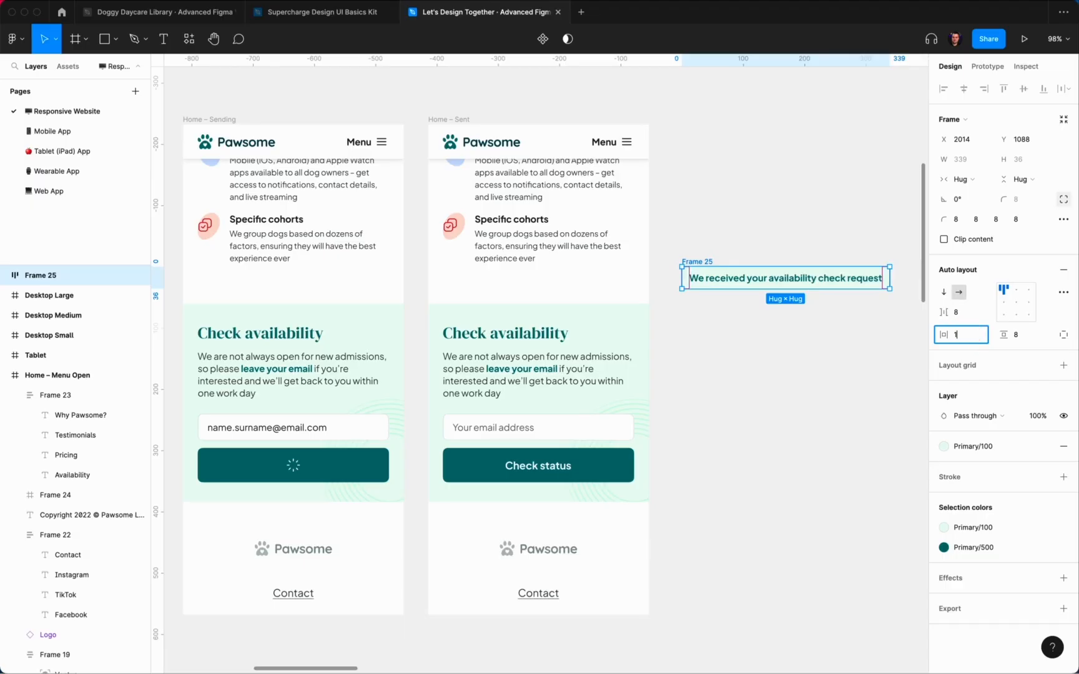
pyautogui.write('66')
pyautogui.press('Return')
pyautogui.click(961, 334)
pyautogui.write('16')
pyautogui.press('Return')
# Step: Give the toast the Shadow XL effect and cut it from the canvas
pyautogui.click(806, 191)
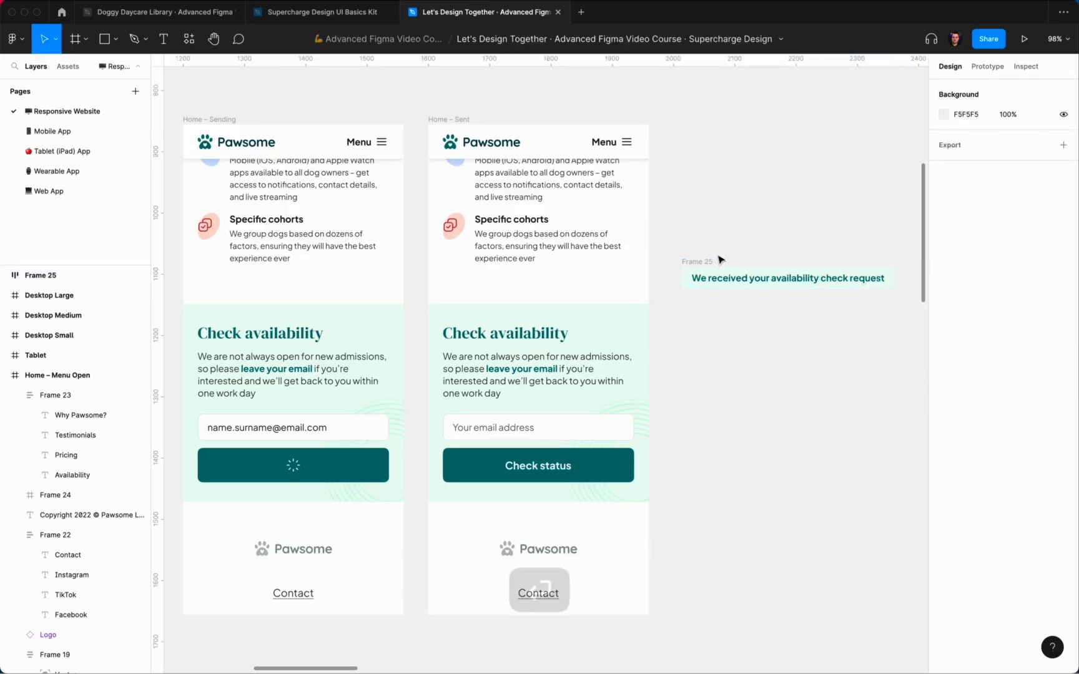
pyautogui.click(718, 261)
pyautogui.click(1043, 579)
pyautogui.click(992, 660)
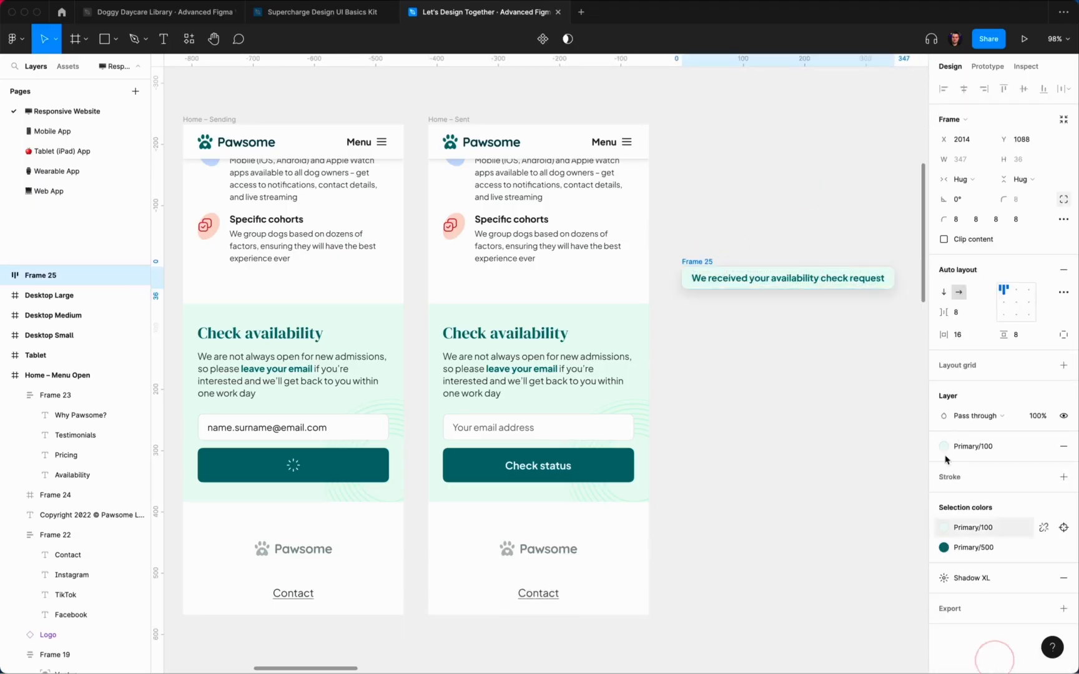
pyautogui.click(787, 343)
pyautogui.click(705, 261)
pyautogui.press('super+x')
# Step: Paste the toast into Home – Sent and nudge it up near the header
pyautogui.press('super+v')
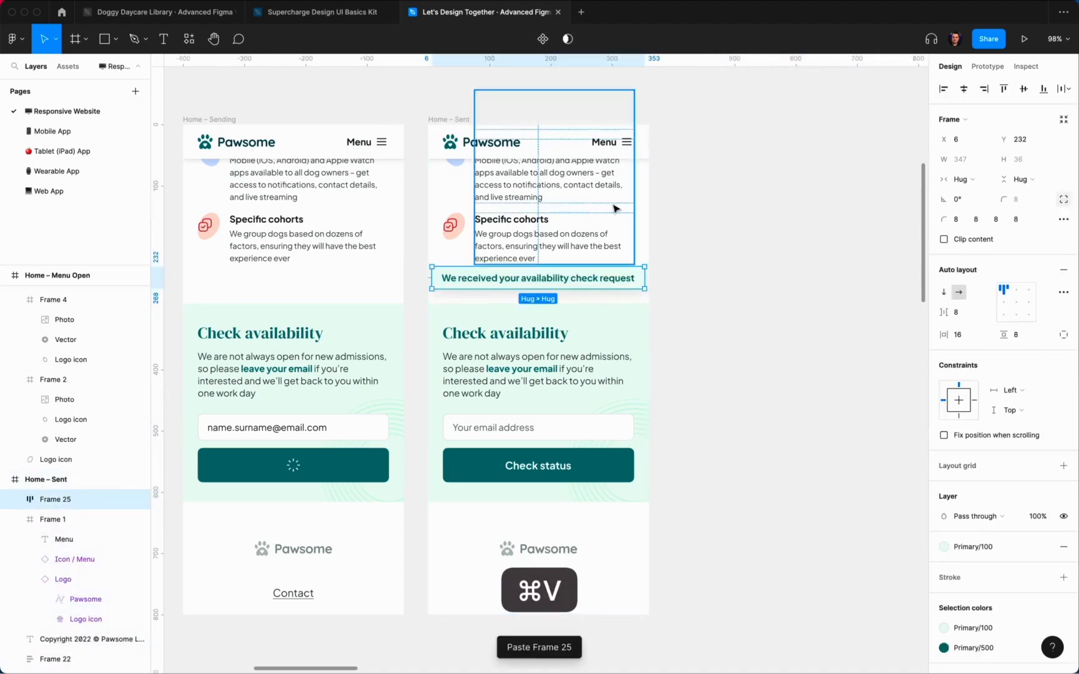
pyautogui.press('alt')
pyautogui.hotkey('shift', 'Up')
pyautogui.hotkey('shift', 'Up')
pyautogui.hotkey('shift', 'Up')
pyautogui.hotkey('shift', 'Up')
pyautogui.hotkey('shift', 'Up')
pyautogui.hotkey('shift', 'Up')
pyautogui.hotkey('shift', 'Up')
pyautogui.hotkey('shift', 'Up')
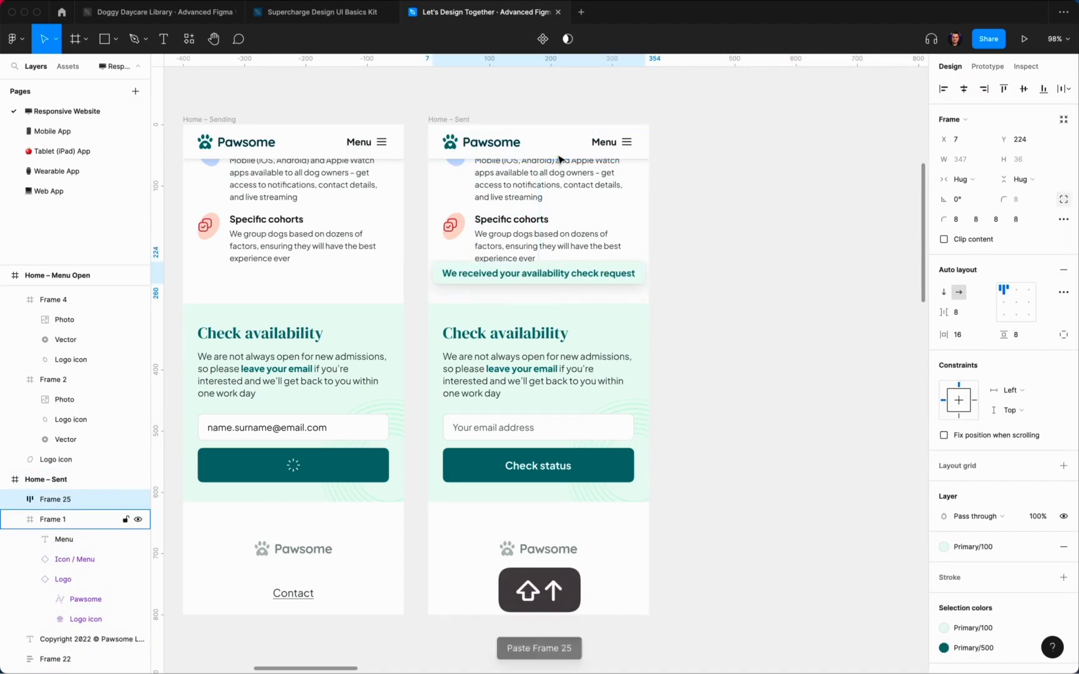
pyautogui.hotkey('shift', 'Up')
pyautogui.hotkey('shift', 'Up')
pyautogui.hotkey('shift', 'Up')
pyautogui.hotkey('shift', 'Up')
pyautogui.hotkey('shift', 'Up')
pyautogui.hotkey('shift', 'Up')
pyautogui.hotkey('shift', 'Up')
pyautogui.hotkey('shift', 'Up')
pyautogui.hotkey('shift', 'Up')
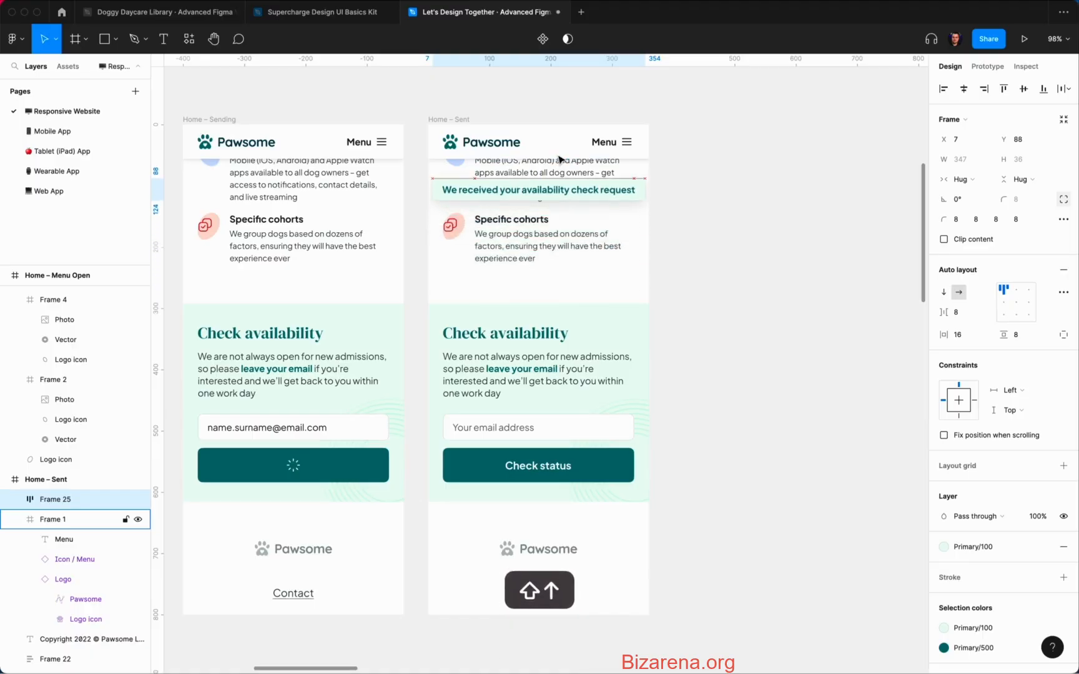
pyautogui.press('alt')
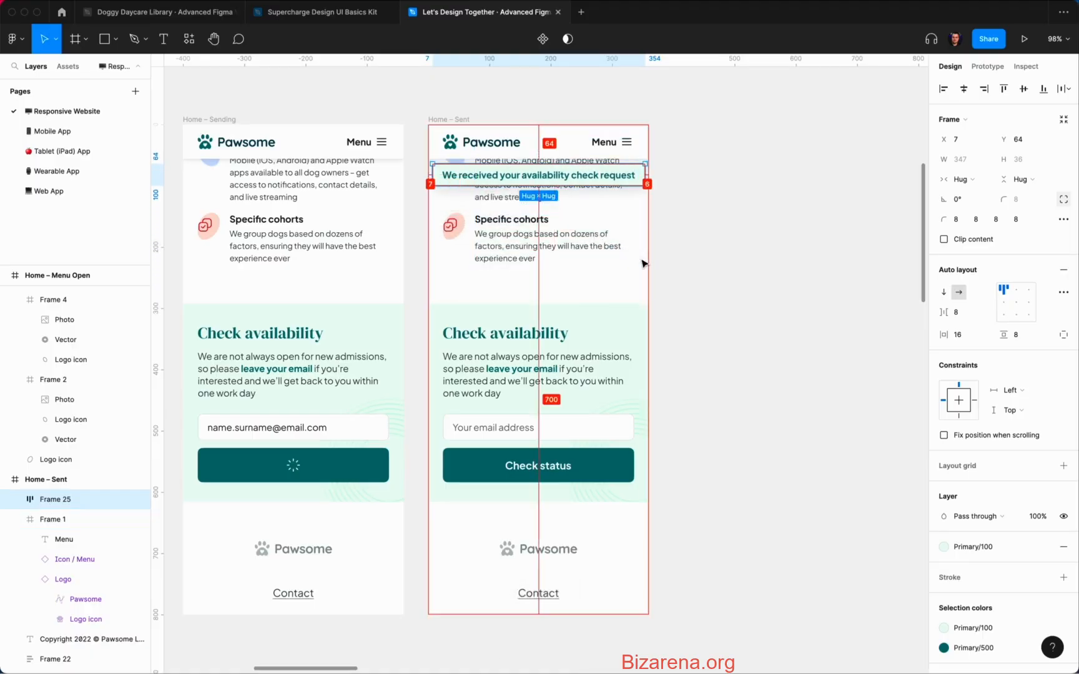
pyautogui.click(676, 257)
pyautogui.hscroll(-1, 679, 255)
pyautogui.scroll(3, 612, 207)
pyautogui.scroll(1, 609, 205)
# Step: Switch the toast text to the smaller Bold 13/20 text style
pyautogui.keyDown('super'); pyautogui.click(609, 206); pyautogui.keyUp('super')
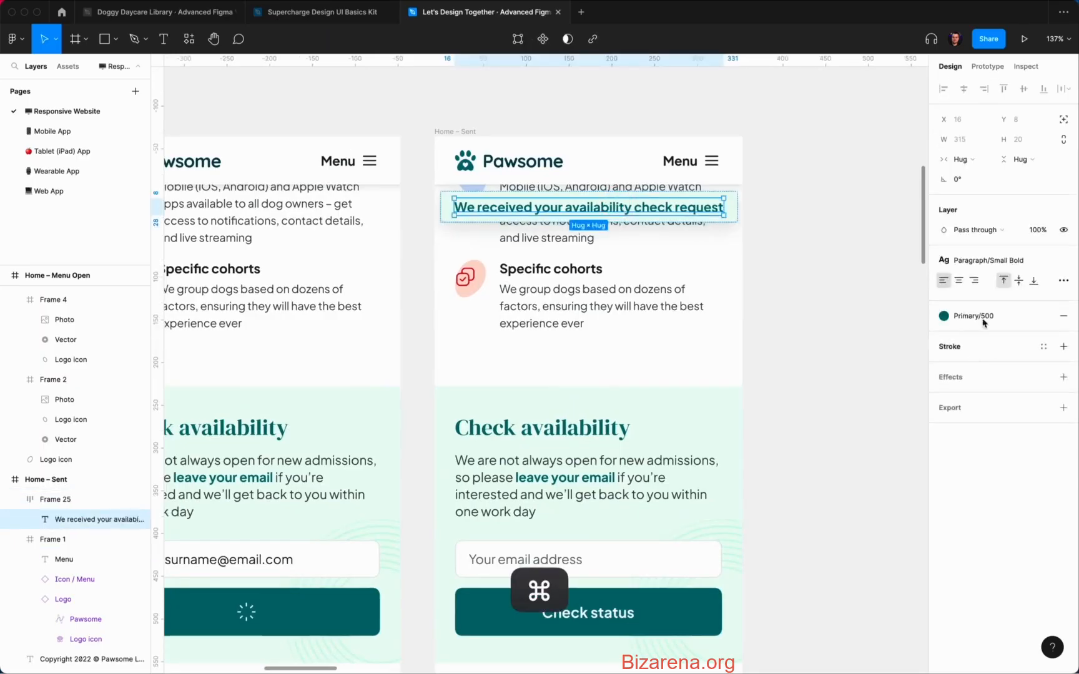
pyautogui.click(988, 260)
pyautogui.click(992, 472)
pyautogui.click(789, 234)
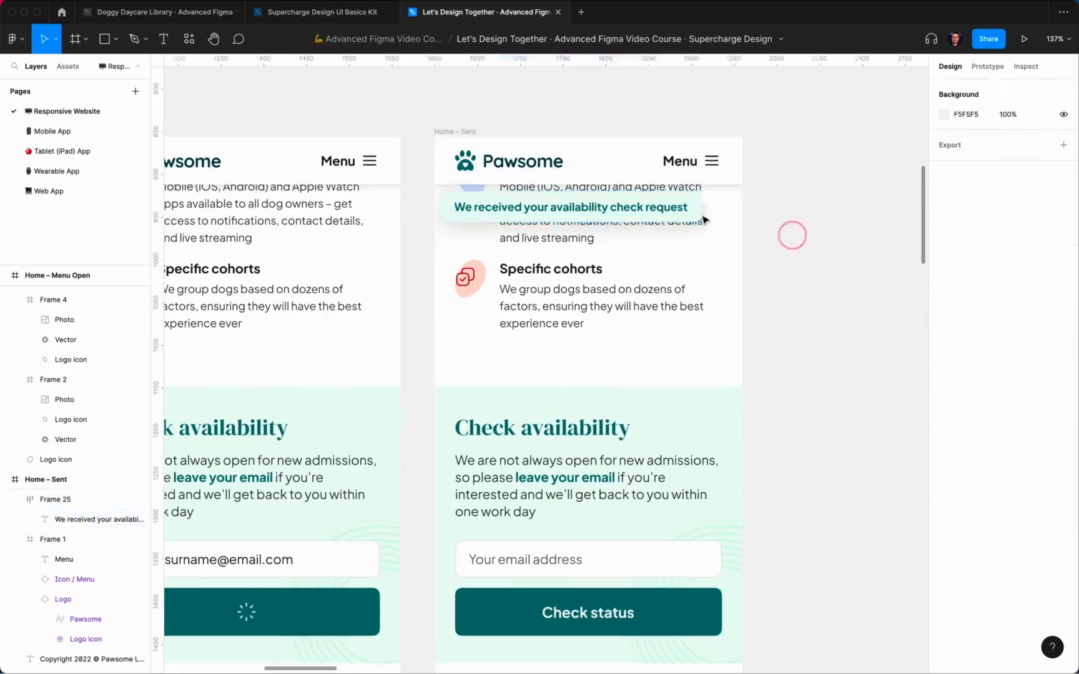
# Step: Centre the toast horizontally and fine-tune its vertical position below the header
pyautogui.click(706, 209)
pyautogui.click(965, 89)
pyautogui.press('alt')
pyautogui.hotkey('shift', 'Down')
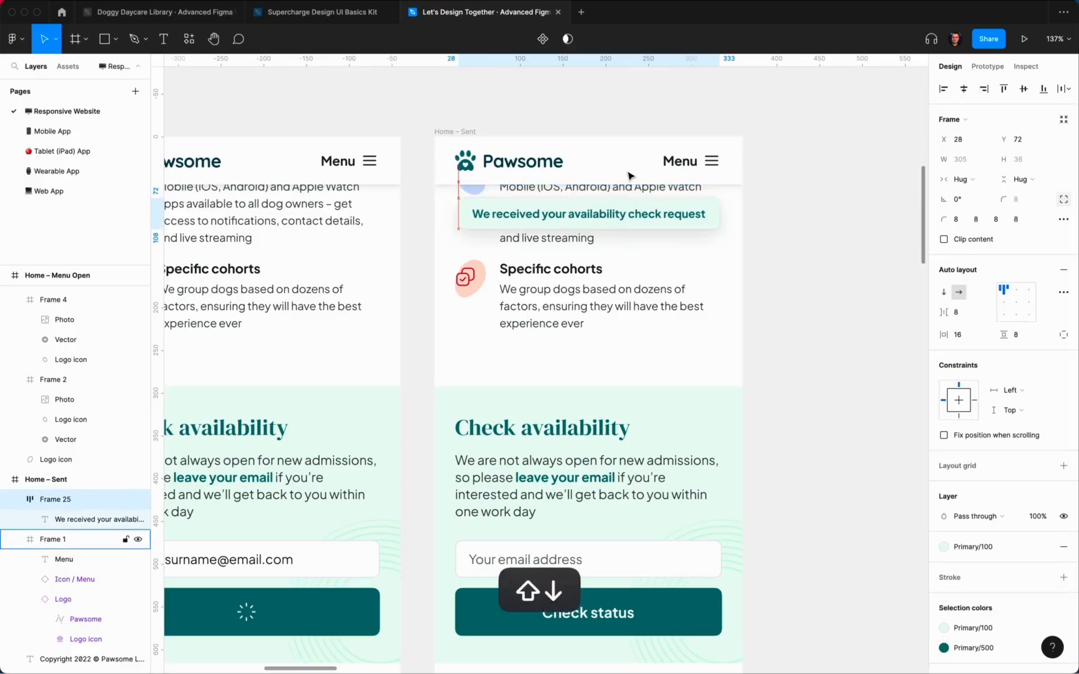
pyautogui.press('Up')
pyautogui.press('Up')
pyautogui.press('Up')
pyautogui.press('Up')
pyautogui.press('Up')
pyautogui.press('Up')
pyautogui.click(795, 263)
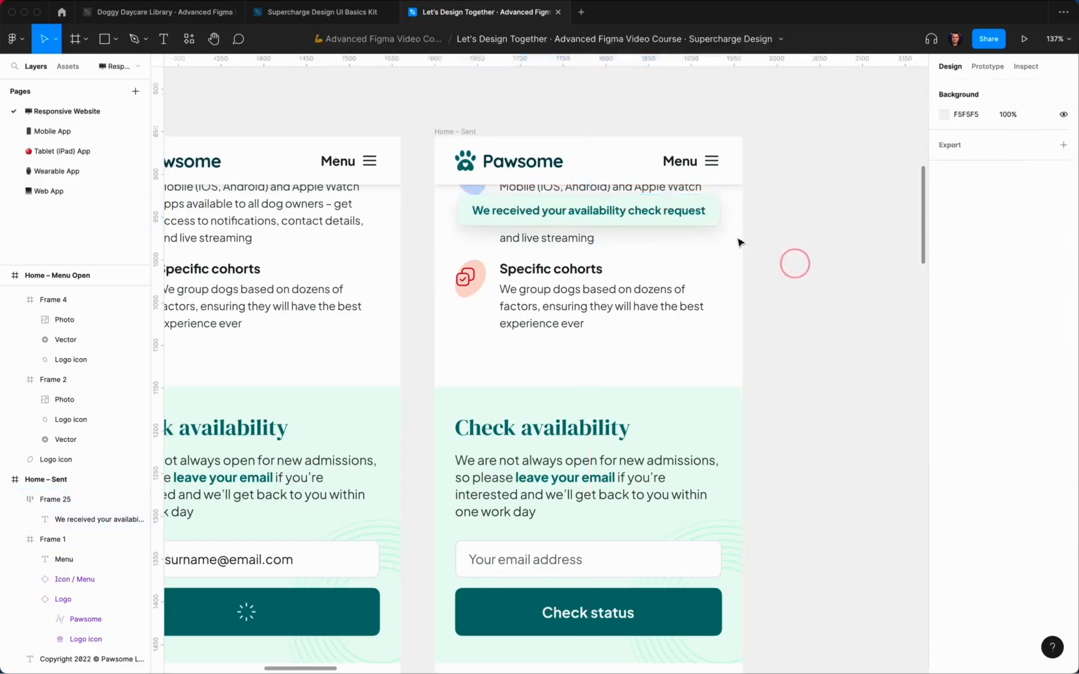
pyautogui.click(700, 214)
# Step: Add '!' after 'request' and re-centre the toast horizontally in the page
pyautogui.press('Right')
pyautogui.write('!')
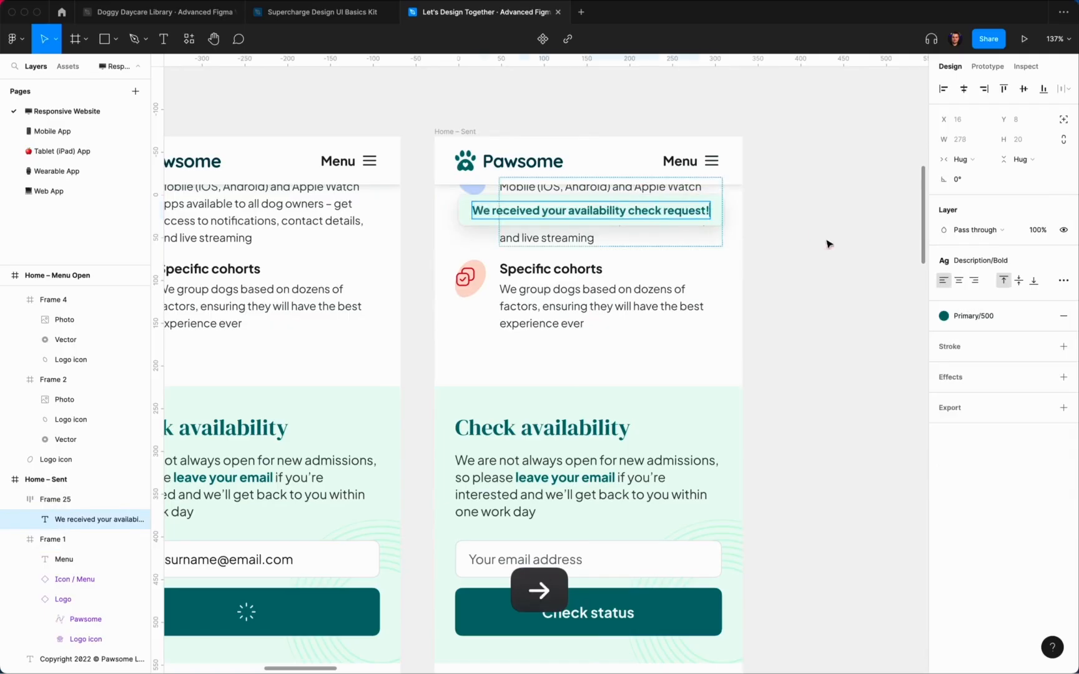
pyautogui.click(825, 240)
pyautogui.click(829, 248)
pyautogui.click(716, 214)
pyautogui.click(965, 89)
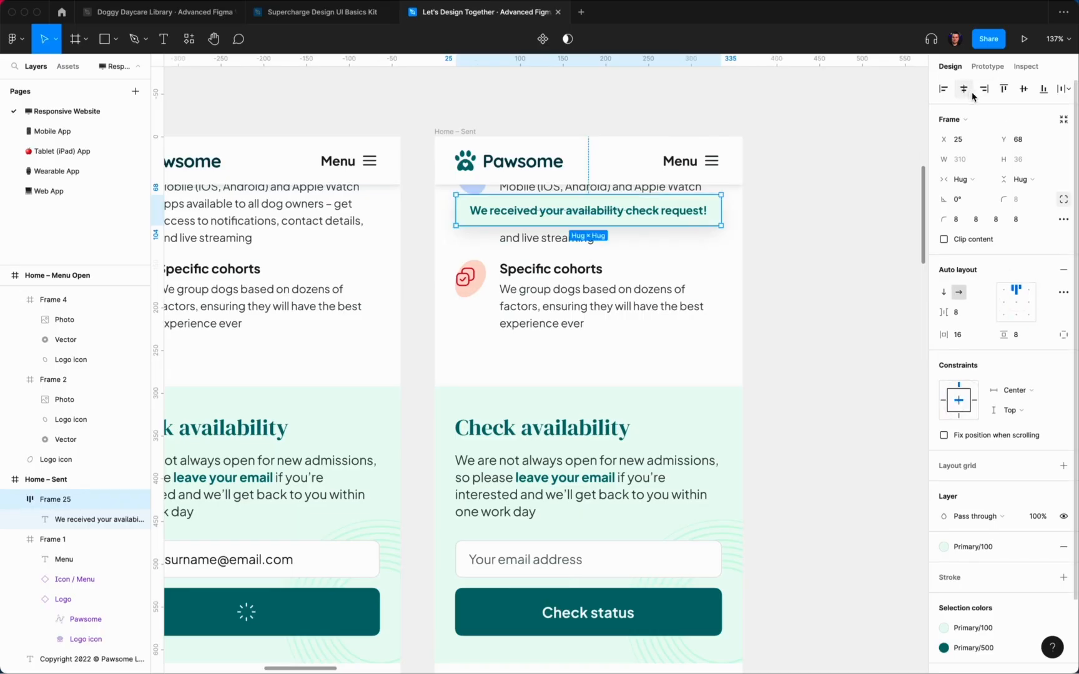
pyautogui.press('super')
pyautogui.press('alt')
pyautogui.click(766, 232)
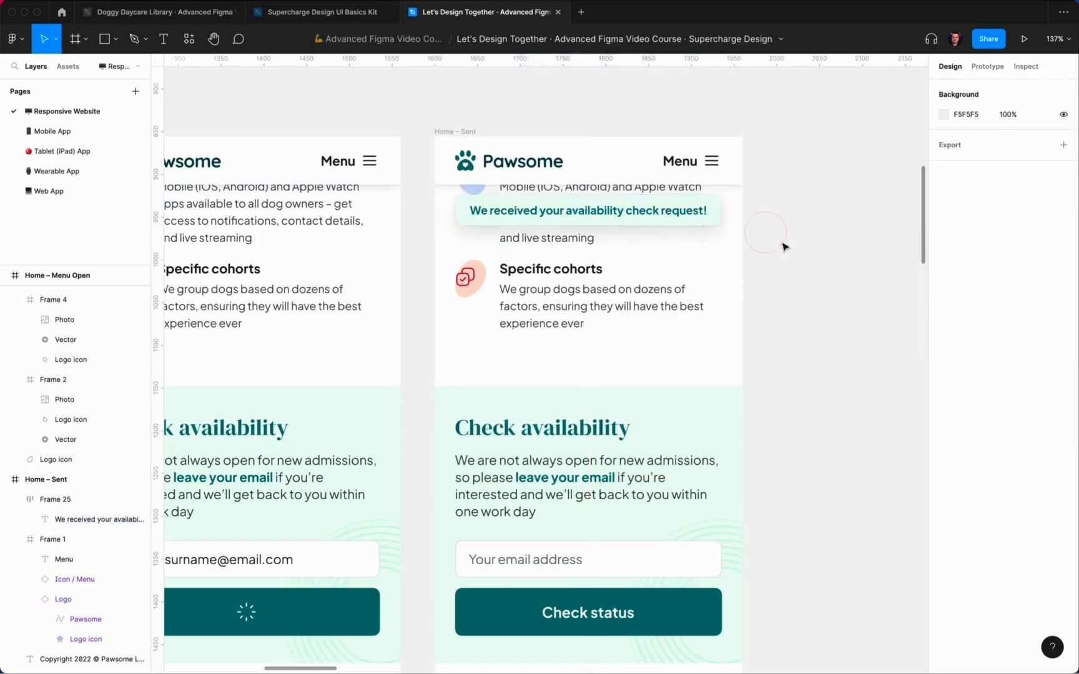
pyautogui.scroll(-5, 834, 243)
pyautogui.click(733, 195)
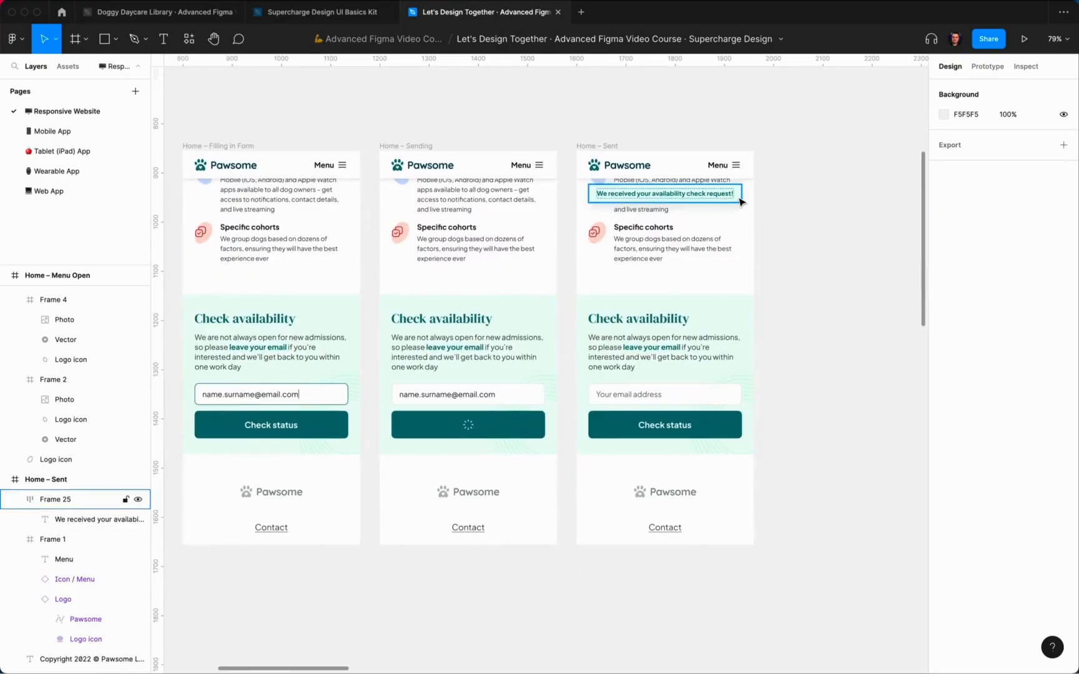
# Step: Add a border to the toast, then switch it to the lighter Primary/200 colour style
pyautogui.scroll(-1, 1064, 496)
pyautogui.click(1043, 538)
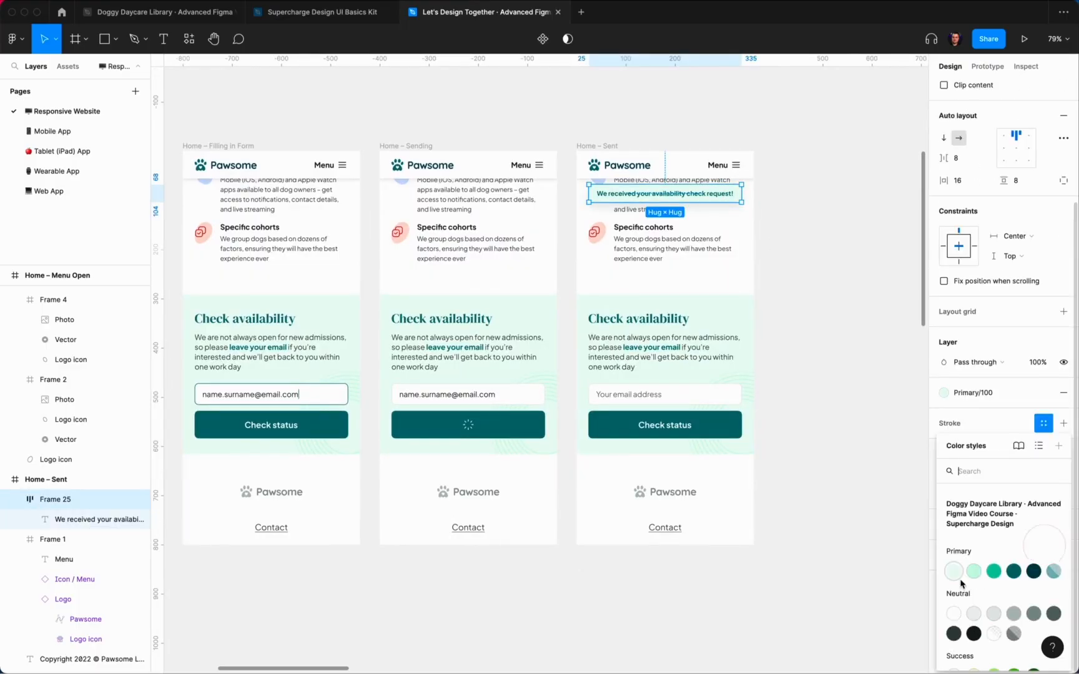
pyautogui.click(993, 577)
pyautogui.click(807, 241)
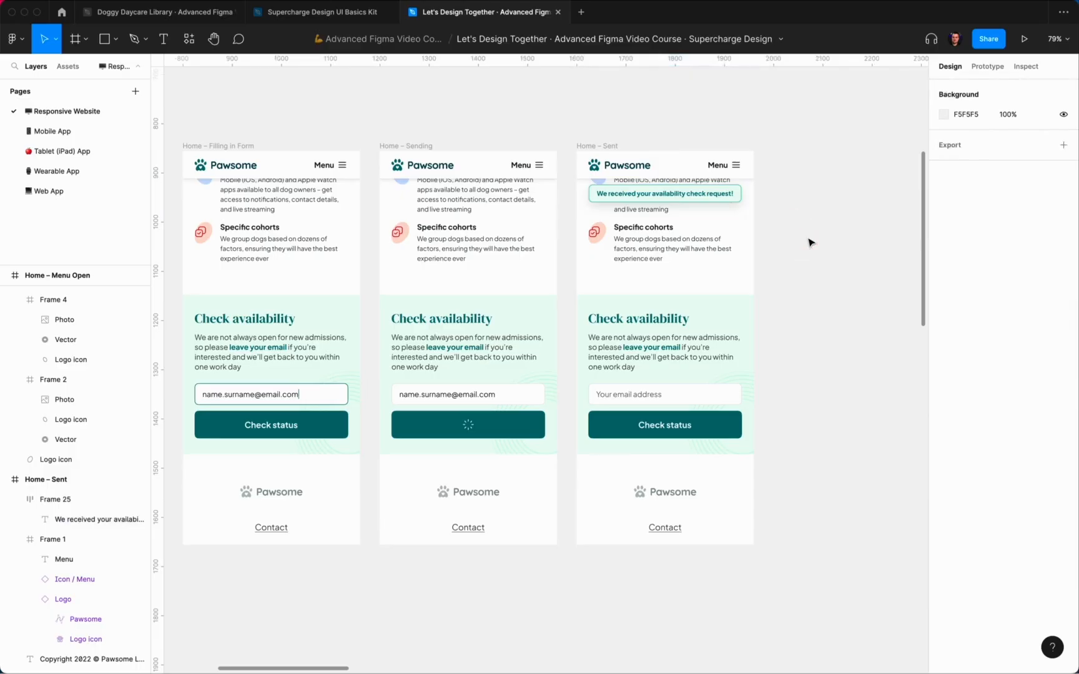
pyautogui.click(698, 190)
pyautogui.click(976, 581)
pyautogui.click(977, 572)
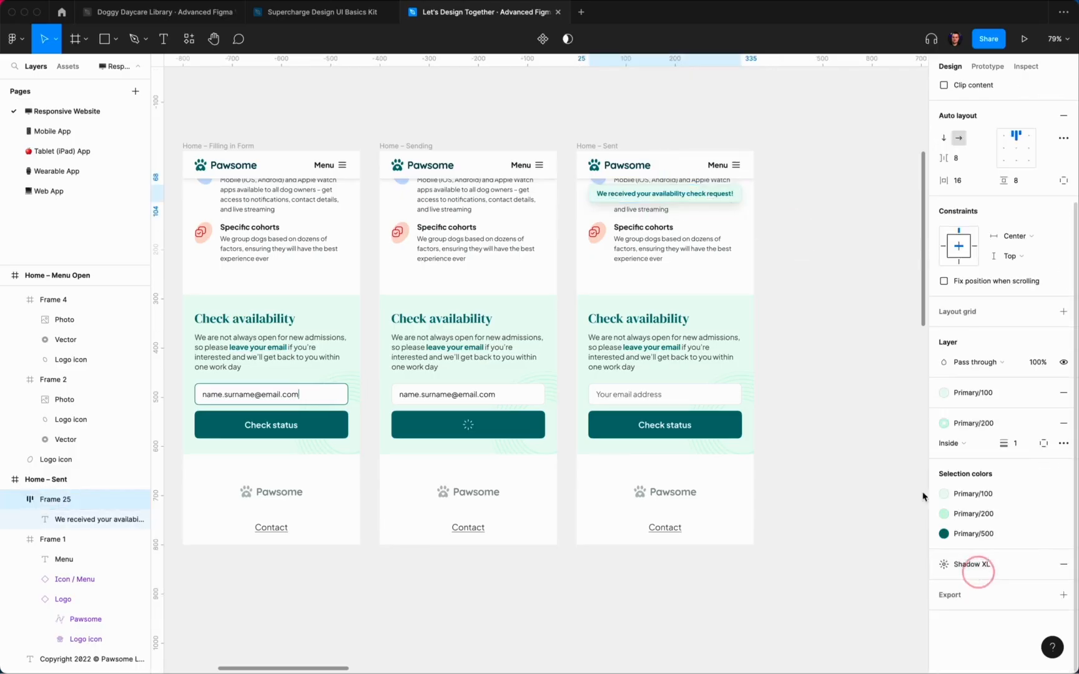
pyautogui.click(811, 244)
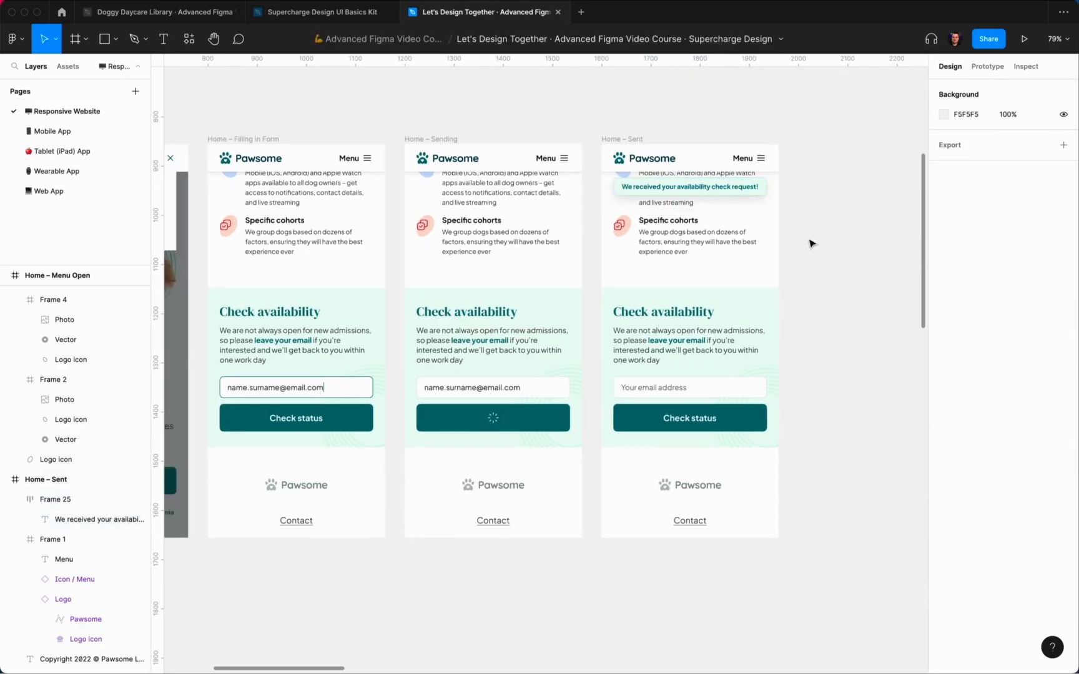
pyautogui.scroll(-3, 825, 233)
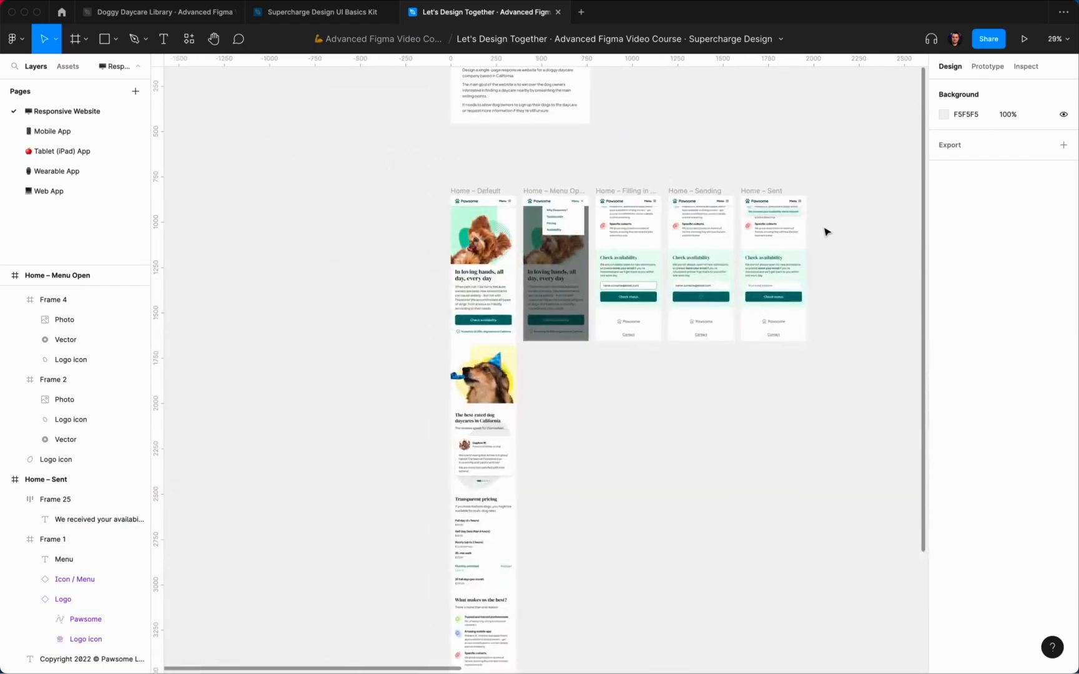
pyautogui.scroll(4, 824, 232)
pyautogui.hscroll(-10, 739, 455)
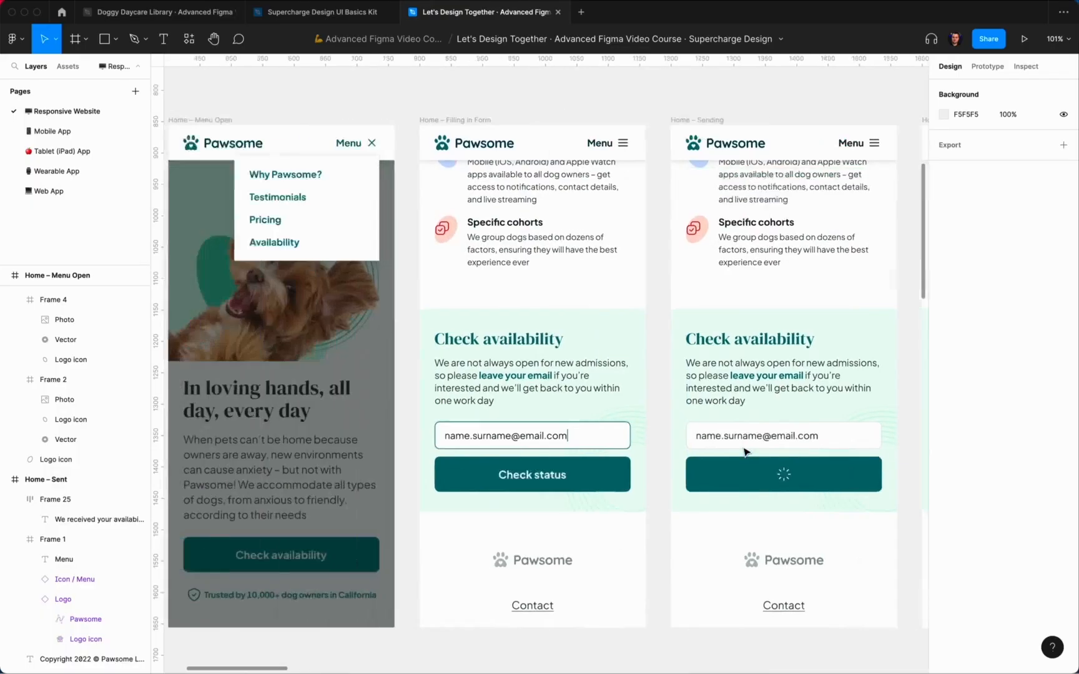
# Step: Copy the Icon / Secure shield from Home – Default into the toast, before the message
pyautogui.keyDown('super'); pyautogui.click(313, 503); pyautogui.keyUp('super')
pyautogui.click(282, 507)
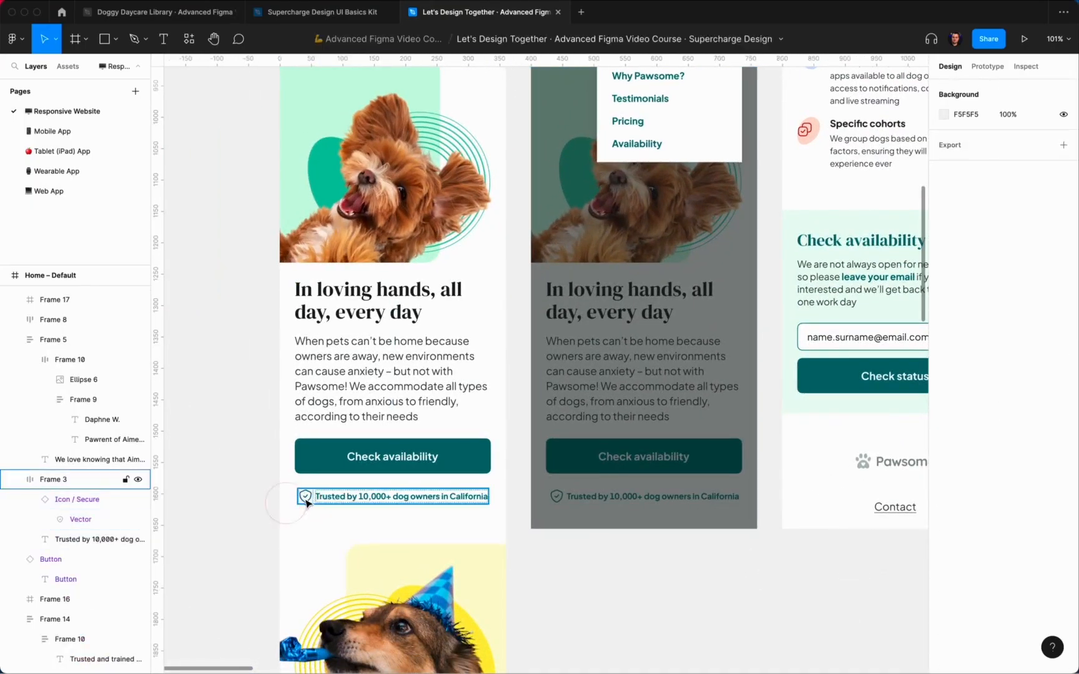
pyautogui.doubleClick(305, 501)
pyautogui.press('super+c')
pyautogui.hscroll(10, 571, 417)
pyautogui.scroll(2, 647, 340)
pyautogui.click(647, 342)
pyautogui.press('super+v')
pyautogui.scroll(2, 660, 356)
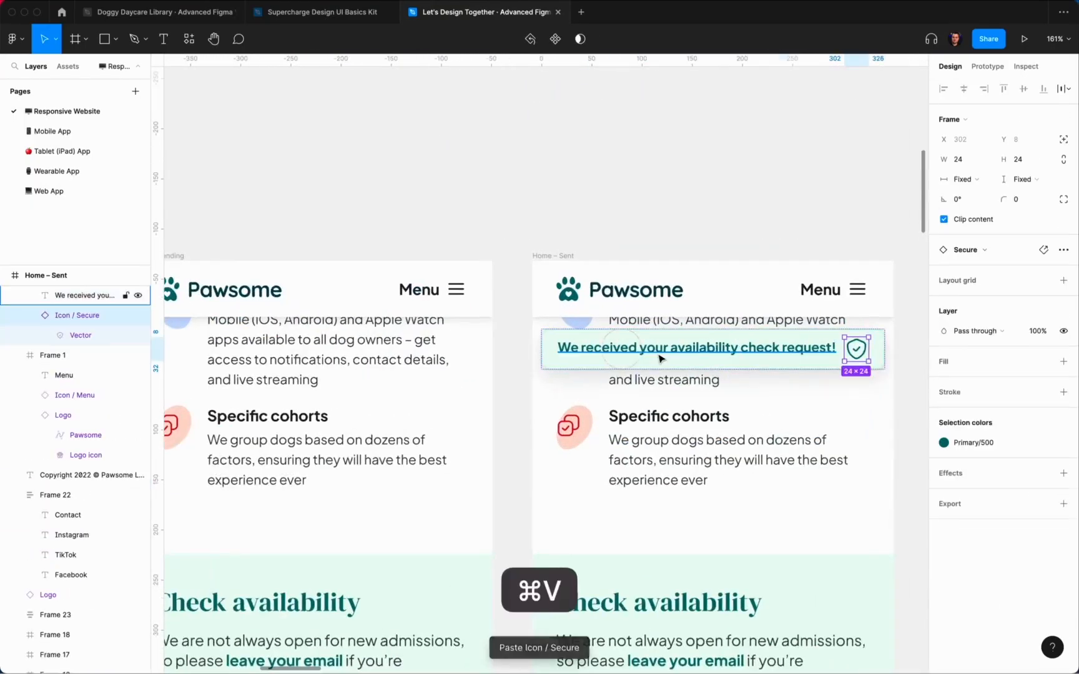
pyautogui.press('Left')
pyautogui.hscroll(3, 660, 357)
# Step: Vertically centre the toast's icon and text, and swap the shield for Icon / Checkmark
pyautogui.click(752, 287)
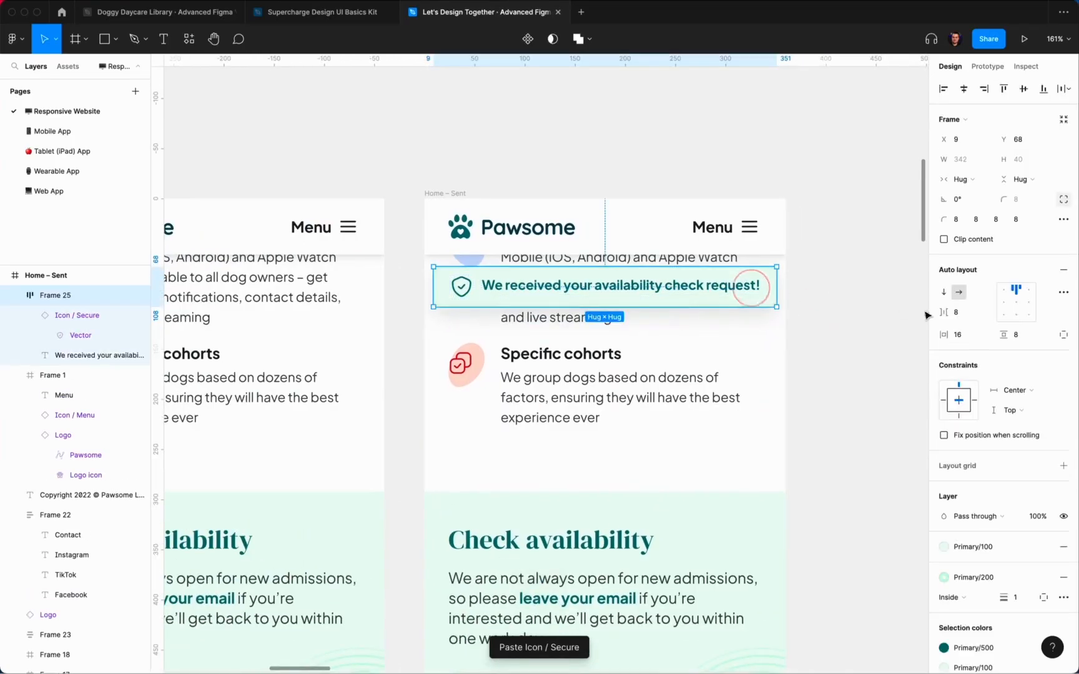
pyautogui.click(1016, 303)
pyautogui.click(768, 260)
pyautogui.click(449, 293)
pyautogui.click(460, 293)
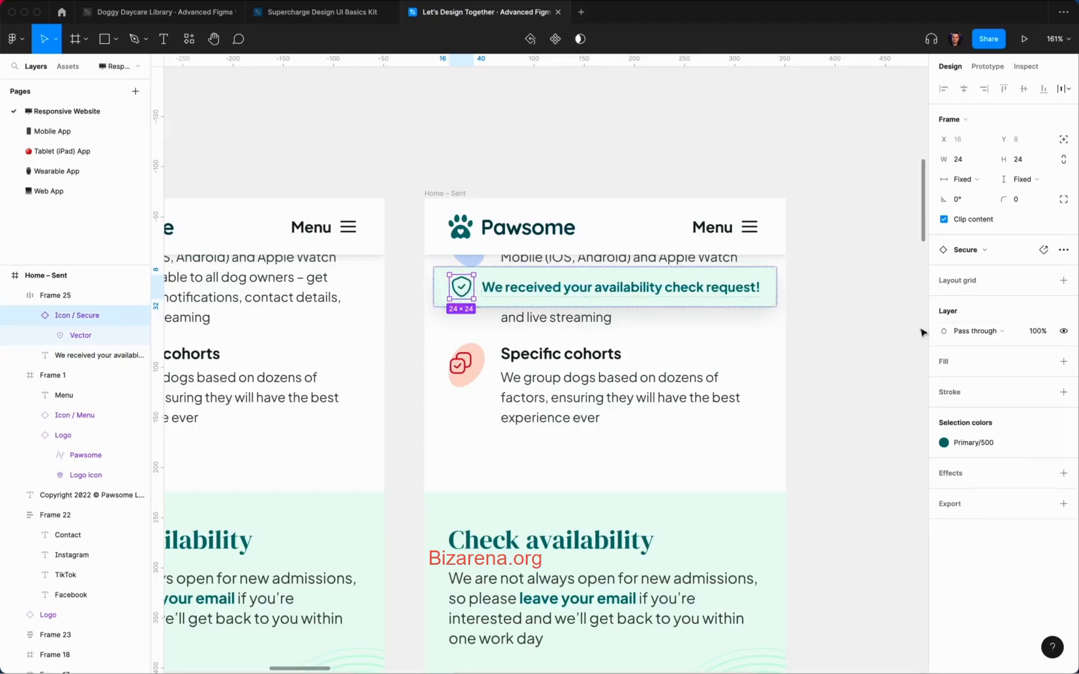
pyautogui.click(985, 251)
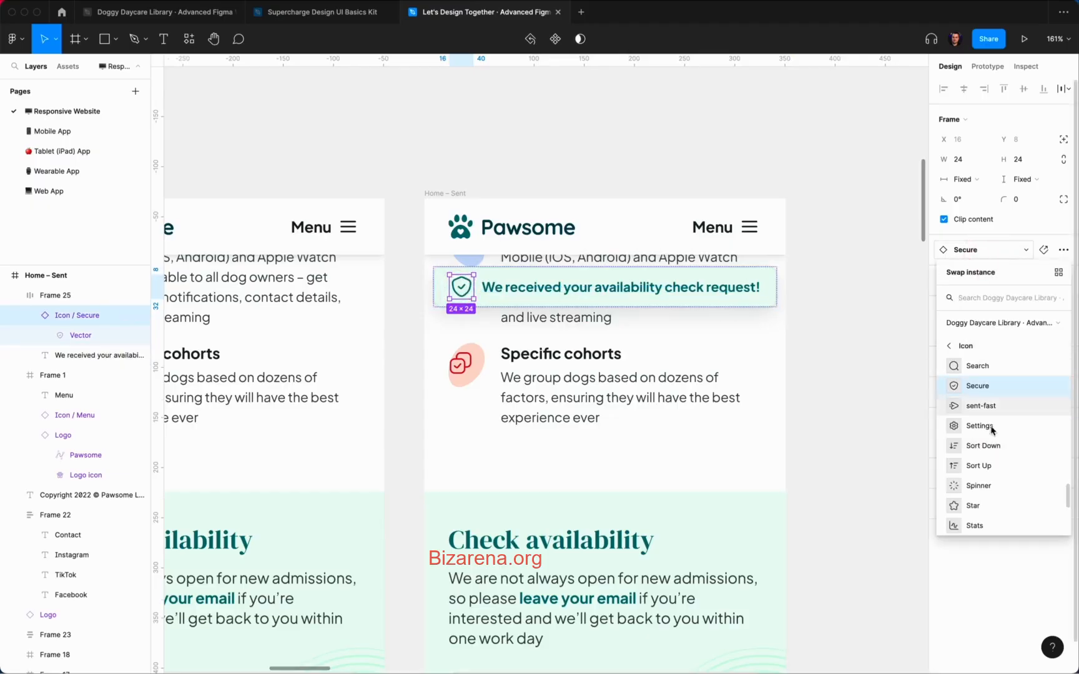
pyautogui.write('che')
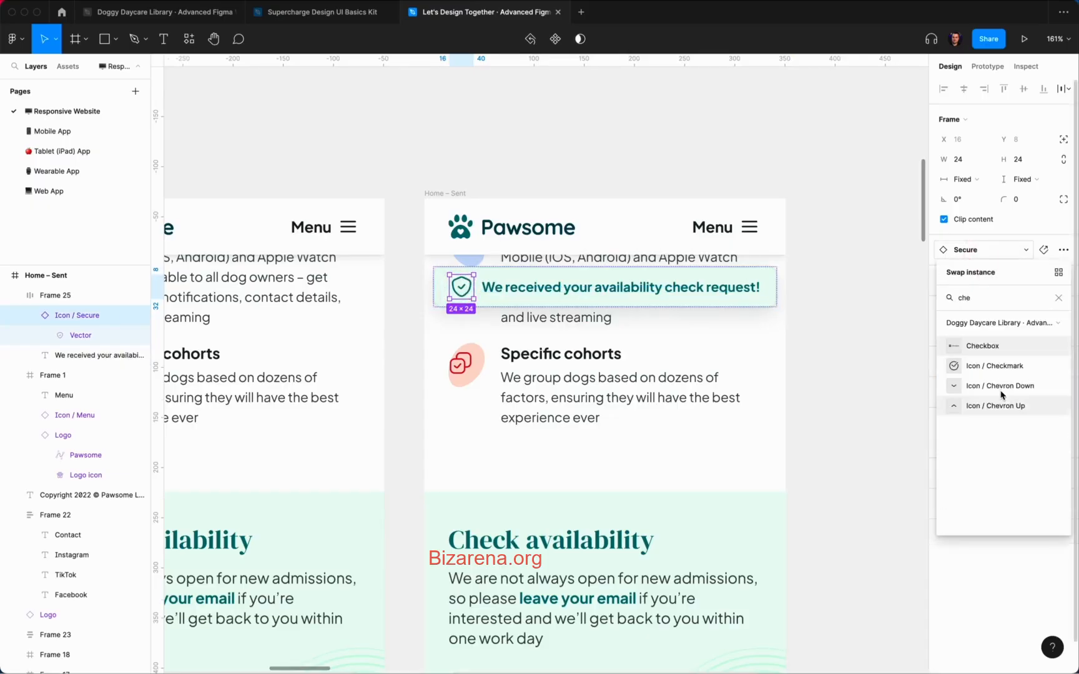
pyautogui.click(997, 367)
# Step: Set the toast's left padding to 8
pyautogui.click(860, 291)
pyautogui.click(765, 296)
pyautogui.click(1062, 336)
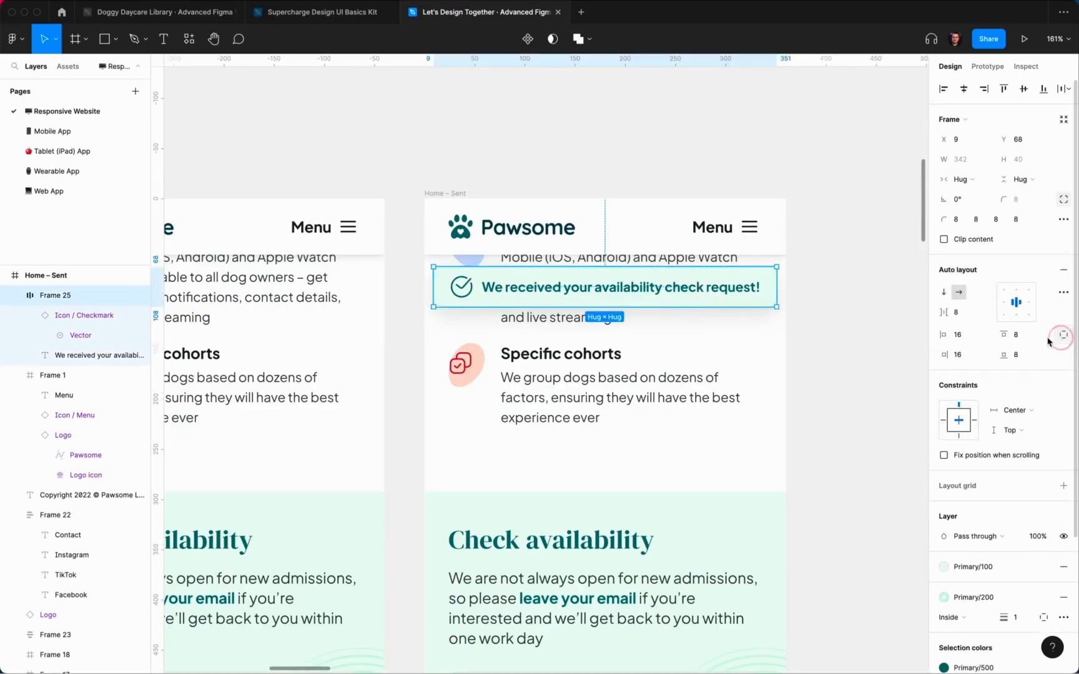
pyautogui.write('8')
pyautogui.press('Return')
pyautogui.click(824, 306)
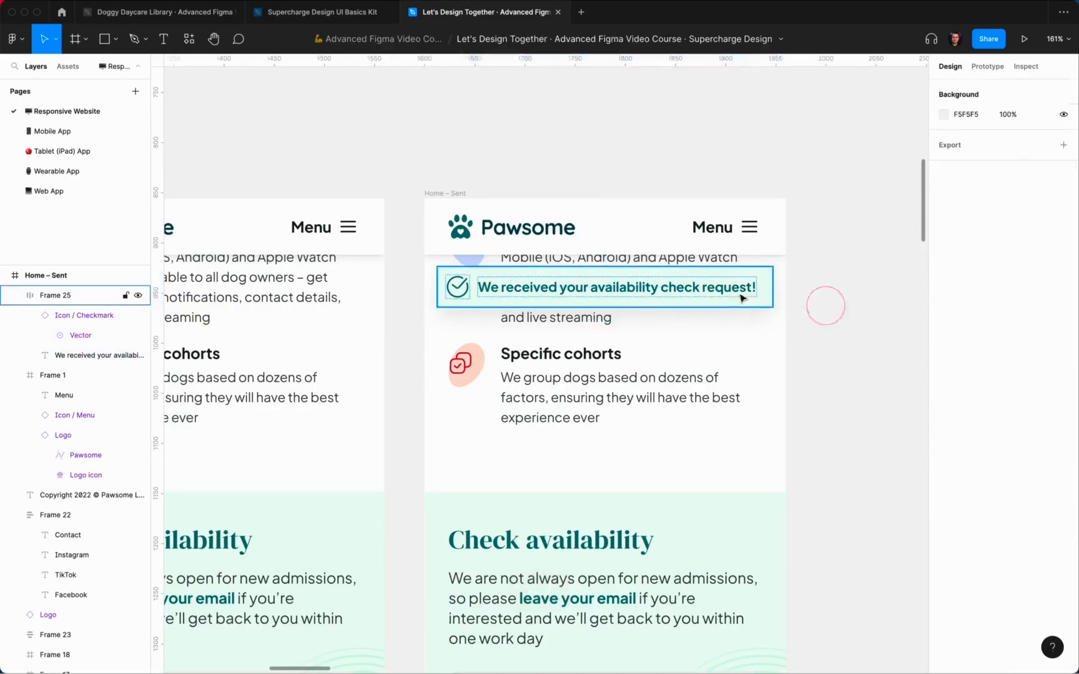
pyautogui.click(739, 294)
pyautogui.press('alt')
# Step: Rewrite the toast message to 'Availability check request sent successfully'
pyautogui.click(823, 219)
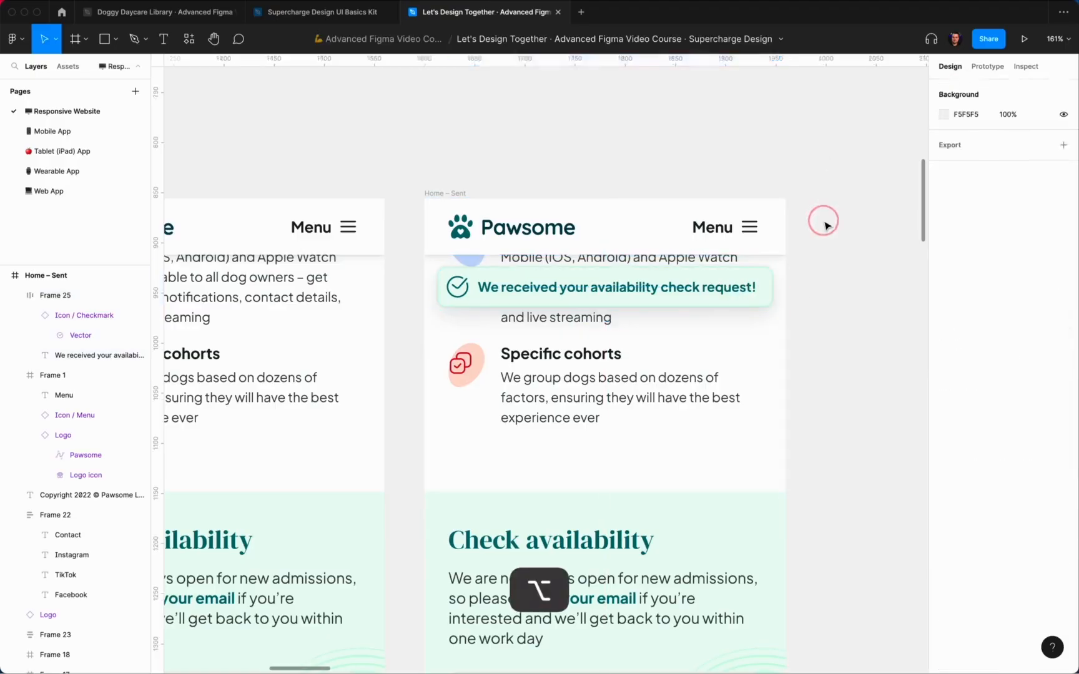
pyautogui.scroll(-3, 828, 226)
pyautogui.scroll(-2, 828, 227)
pyautogui.scroll(4, 746, 231)
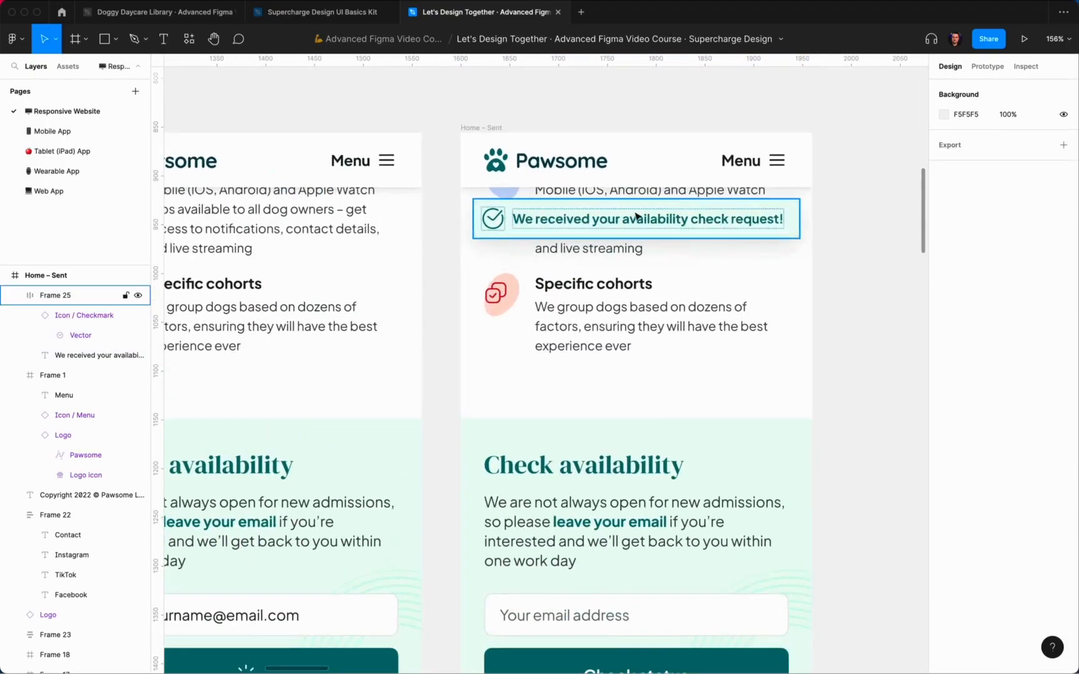
pyautogui.keyDown('super'); pyautogui.doubleClick(620, 221); pyautogui.keyUp('super')
pyautogui.moveTo(631, 220); pyautogui.dragTo(518, 217)
pyautogui.write('A')
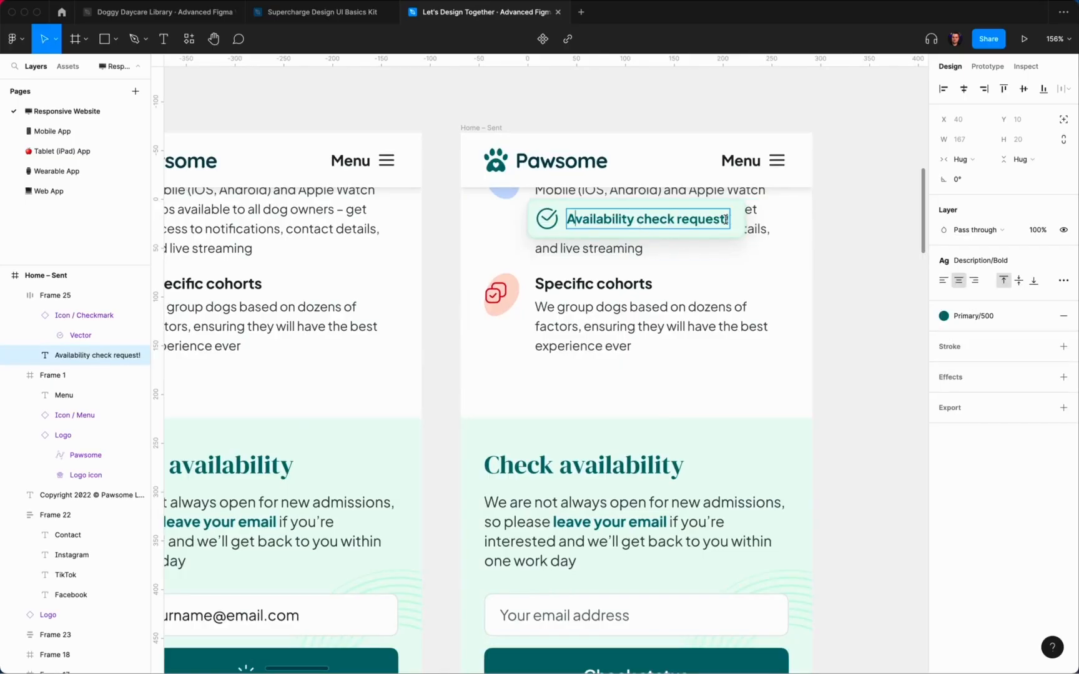
pyautogui.write(' received')
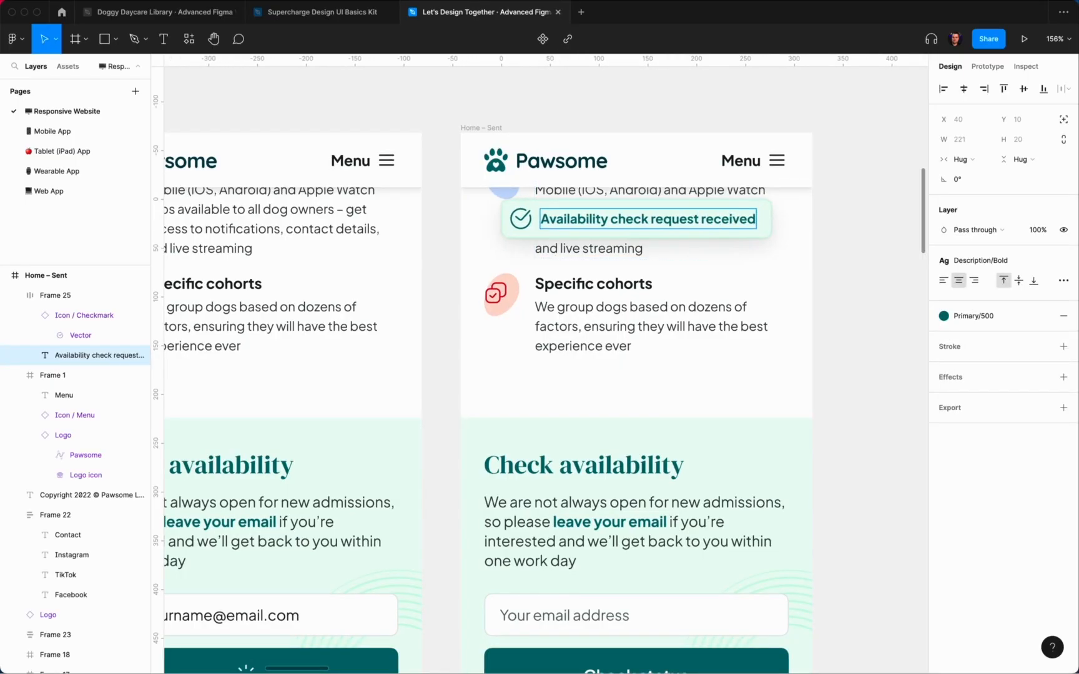
pyautogui.doubleClick(701, 216)
pyautogui.write('s')
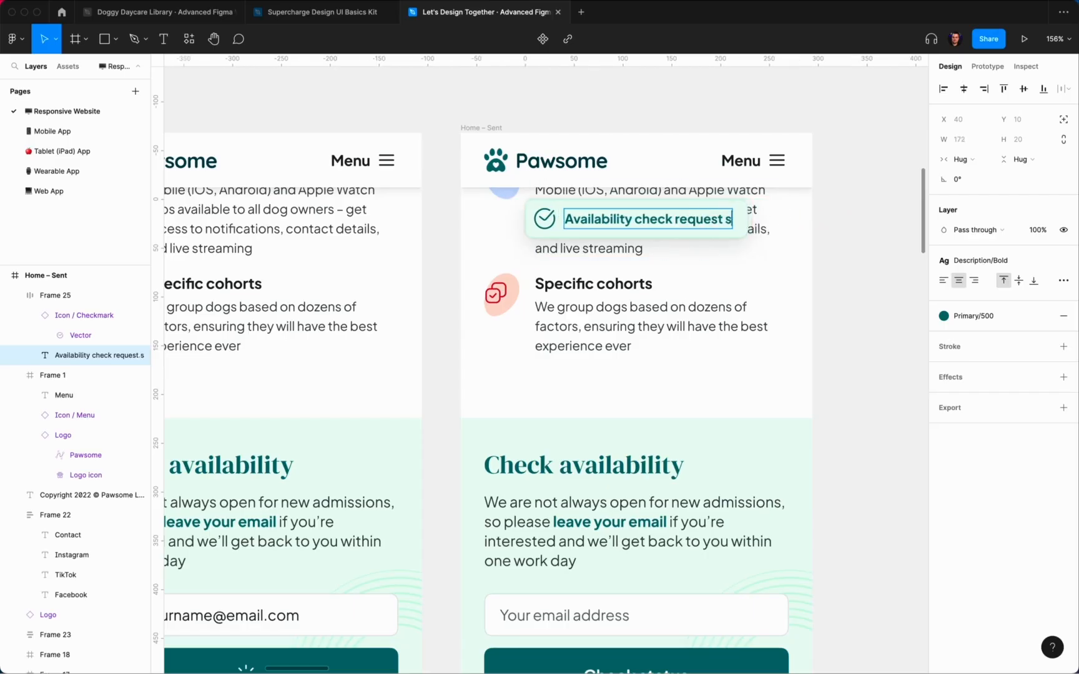
pyautogui.write('ent successfully')
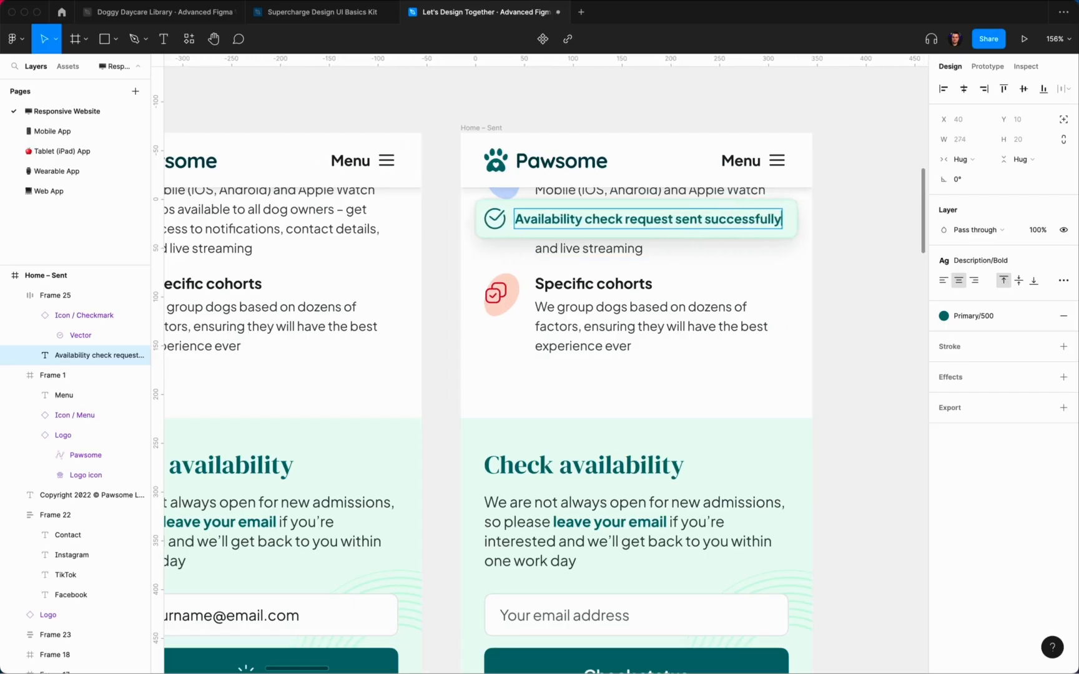
pyautogui.click(867, 281)
# Step: Check the toast's spacing and scroll through the finished Sent screen
pyautogui.click(790, 233)
pyautogui.press('alt')
pyautogui.click(833, 278)
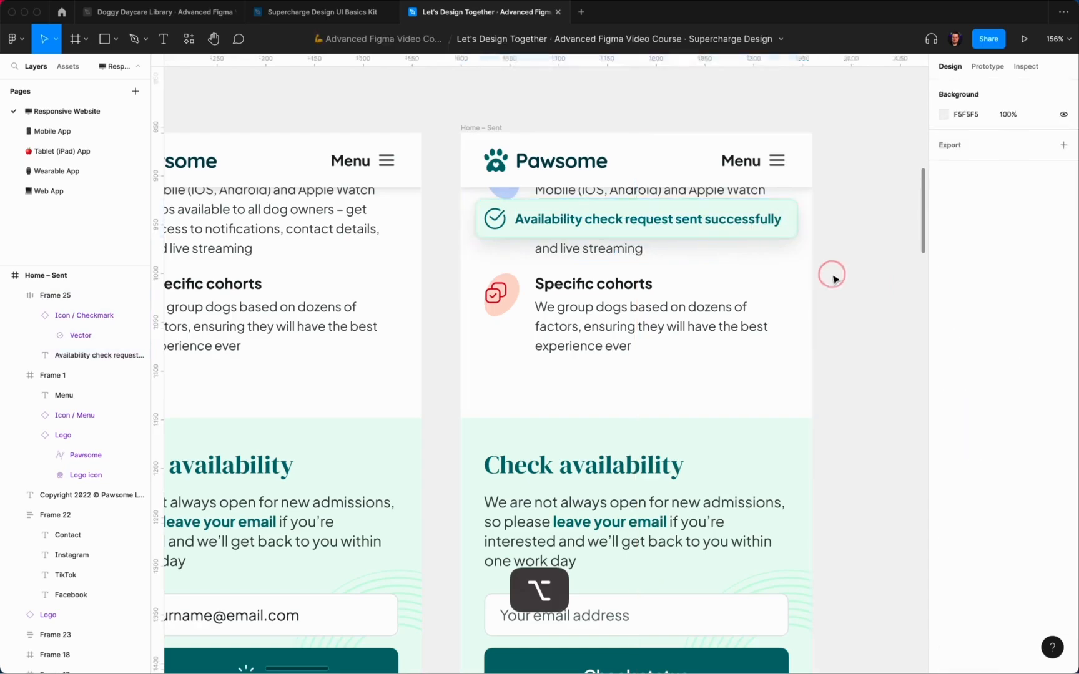
pyautogui.scroll(-3, 833, 279)
pyautogui.scroll(-3, 836, 279)
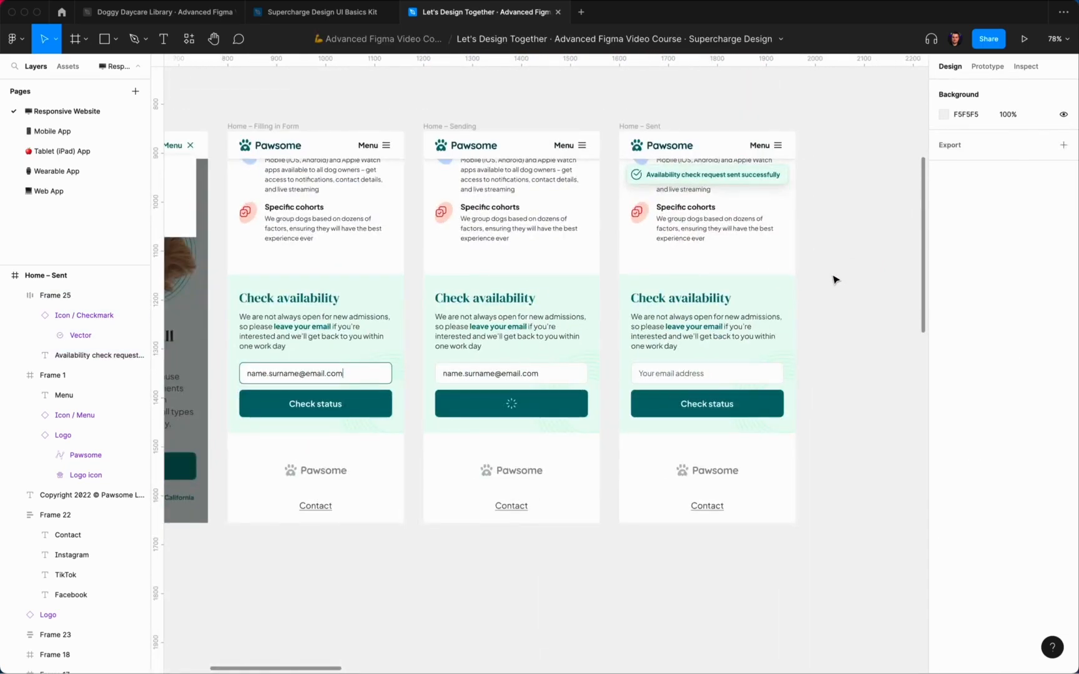
pyautogui.scroll(-4, 835, 280)
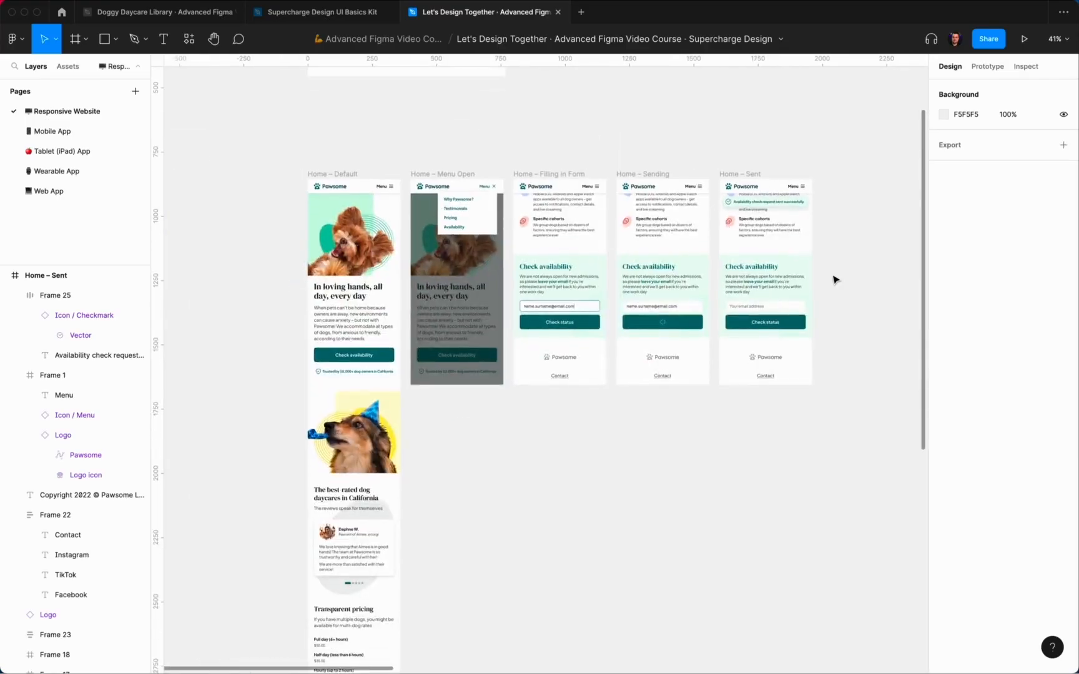
pyautogui.scroll(-2, 835, 280)
pyautogui.scroll(-10, 848, 276)
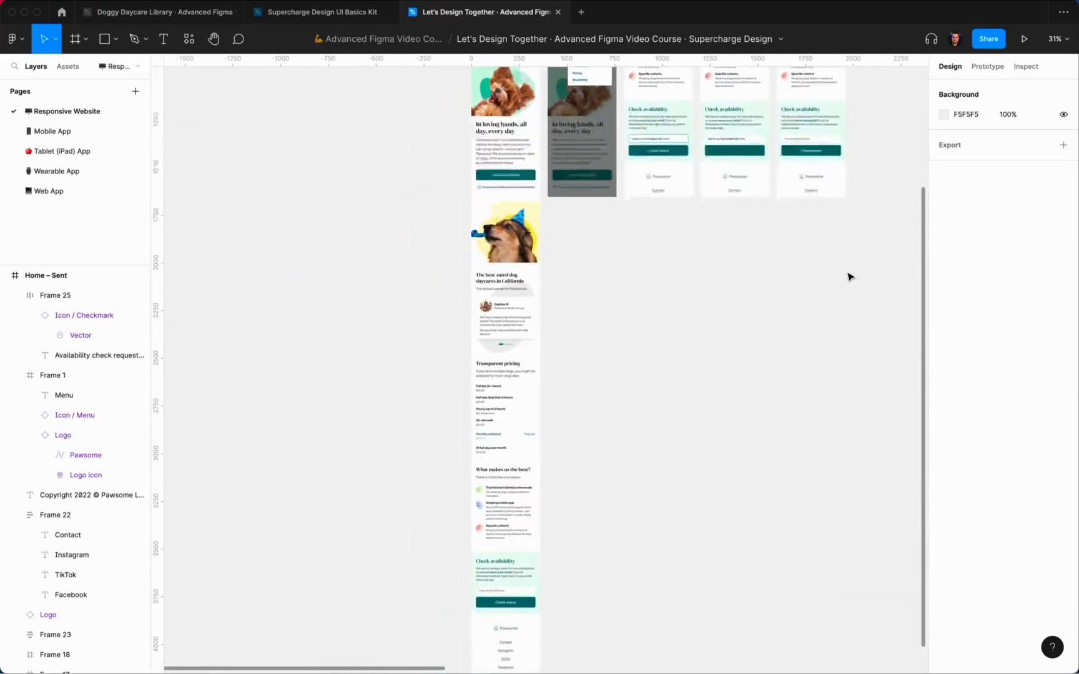
pyautogui.scroll(10, 848, 276)
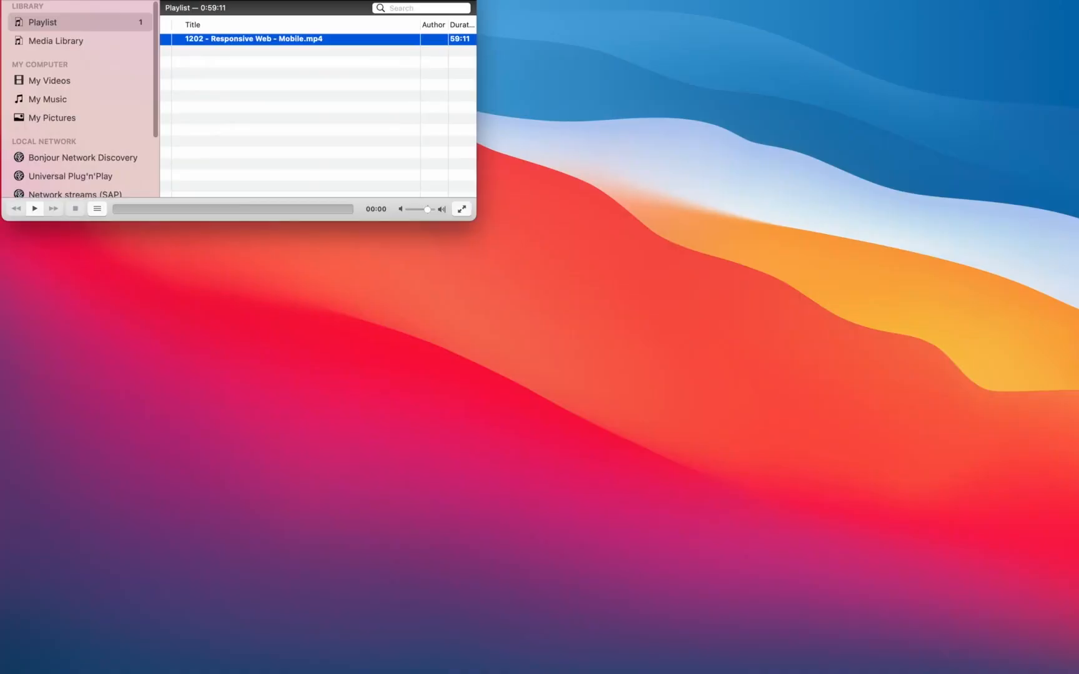